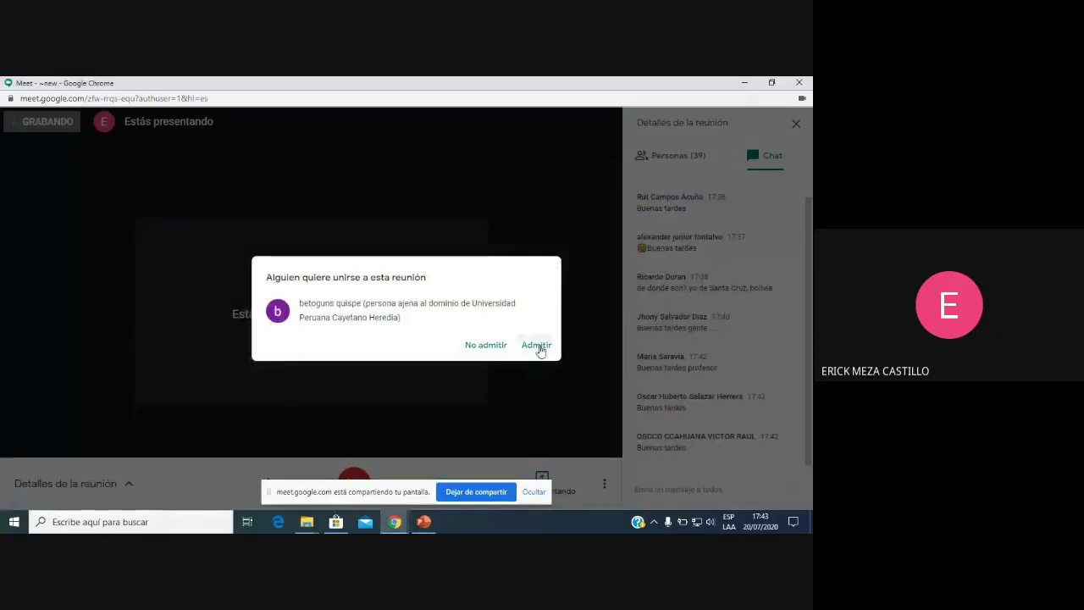
Admit a waiting guest, then present the CURSO EXCEL INTERMEDIO 2019 slideshow from slide 1.
{"action": "left_click", "coordinate": [537, 345]}
{"action": "left_click", "coordinate": [650, 159]}
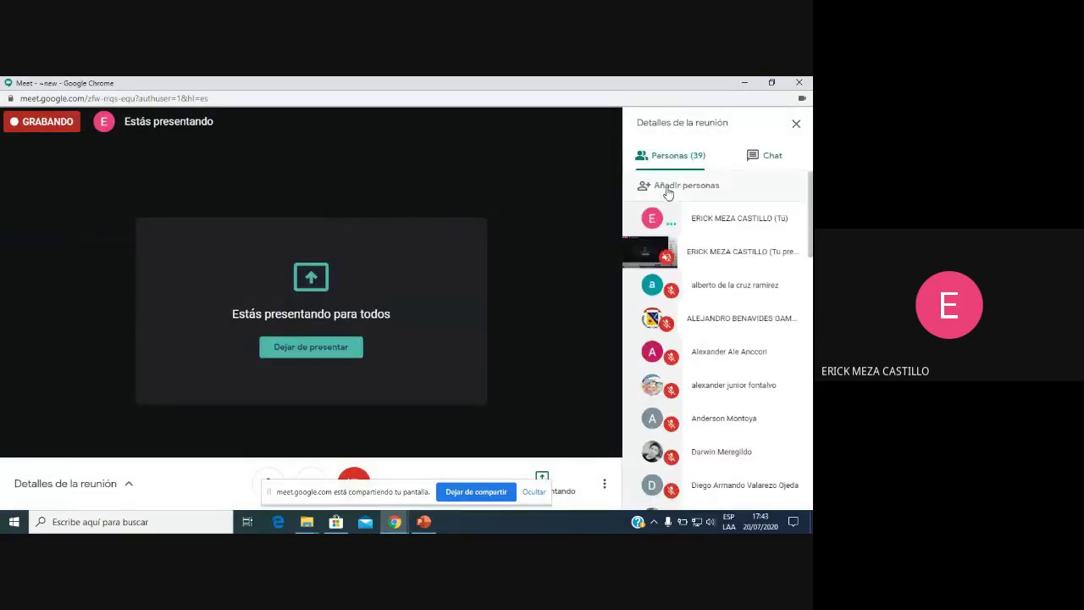
{"action": "left_click", "coordinate": [424, 522]}
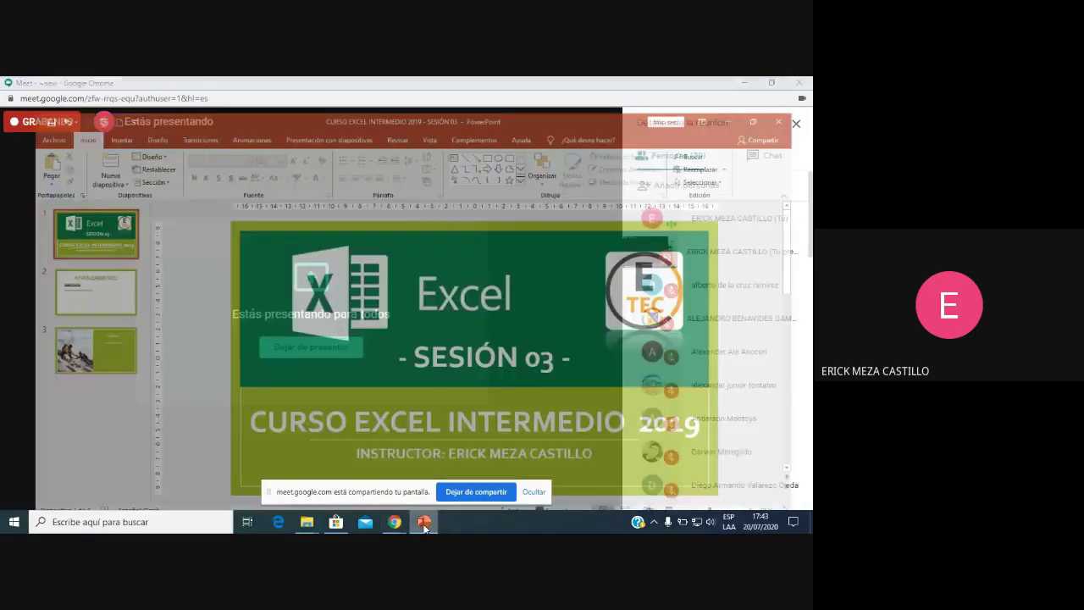
{"action": "left_click", "coordinate": [682, 503]}
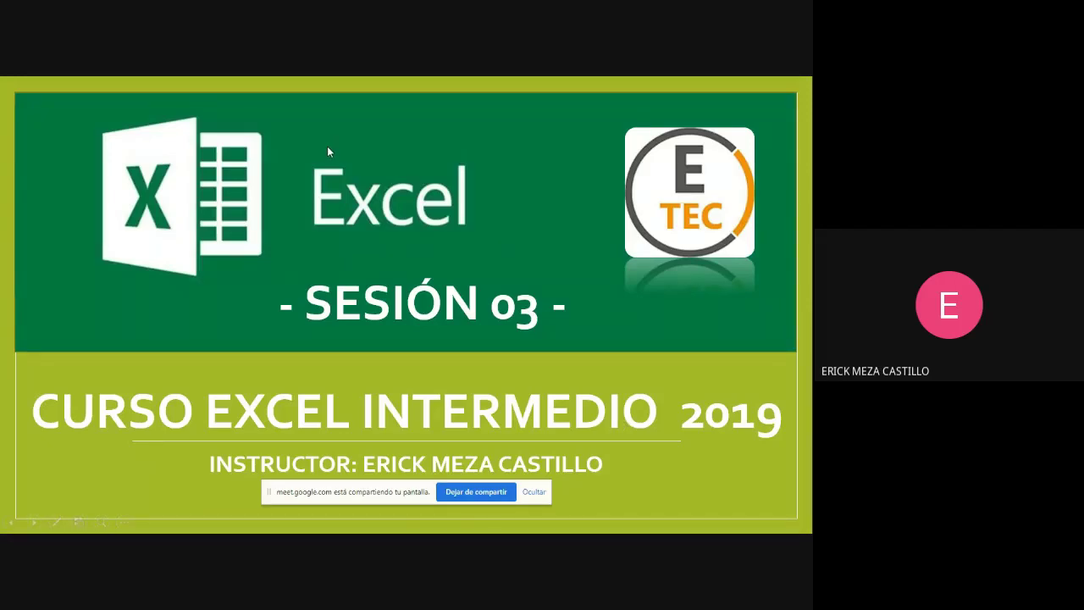
{"action": "key", "text": "Escape"}
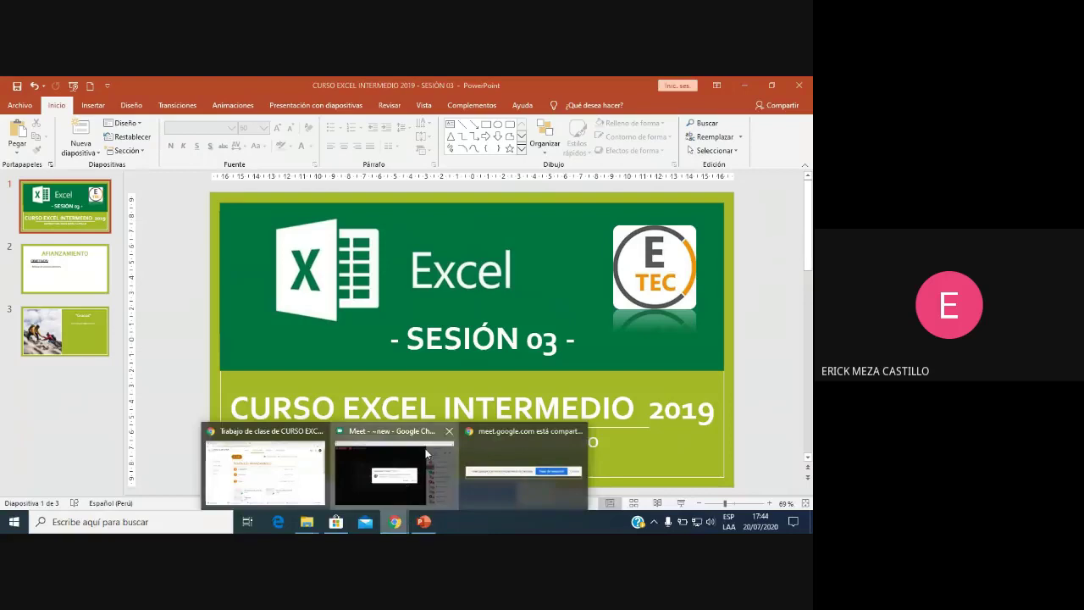
{"action": "left_click", "coordinate": [405, 483]}
Admit each of the three people asking to join the Meet call.
{"action": "left_click", "coordinate": [538, 346]}
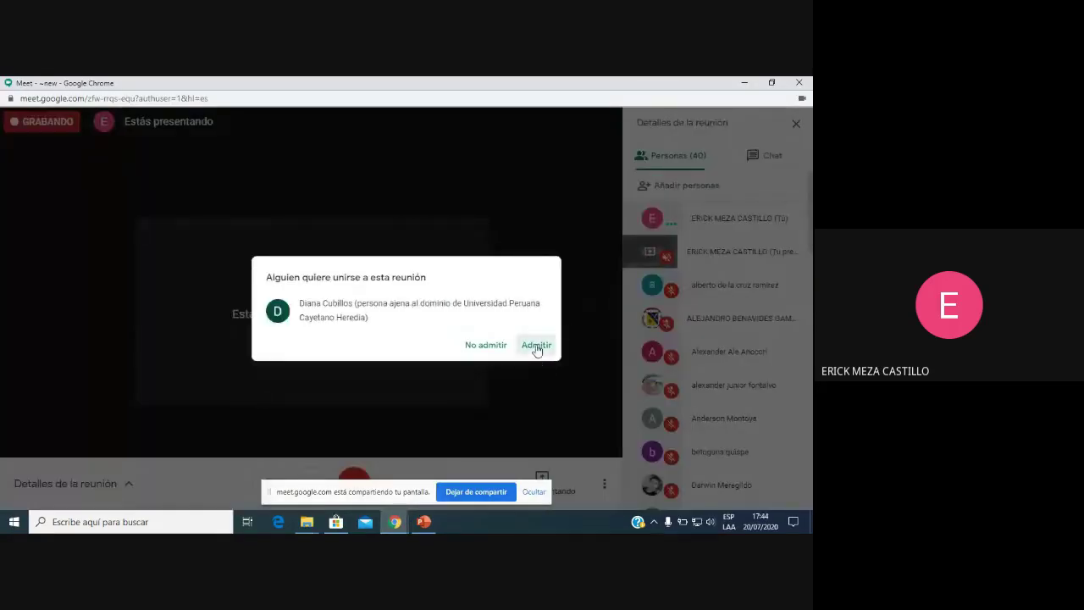
{"action": "left_click", "coordinate": [537, 345]}
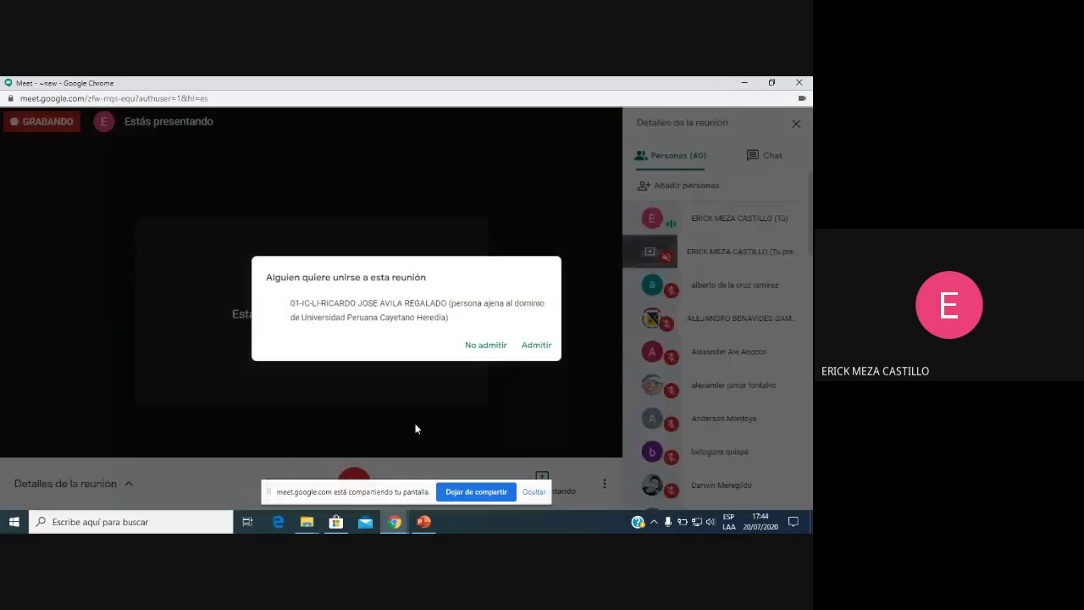
{"action": "left_click", "coordinate": [537, 346]}
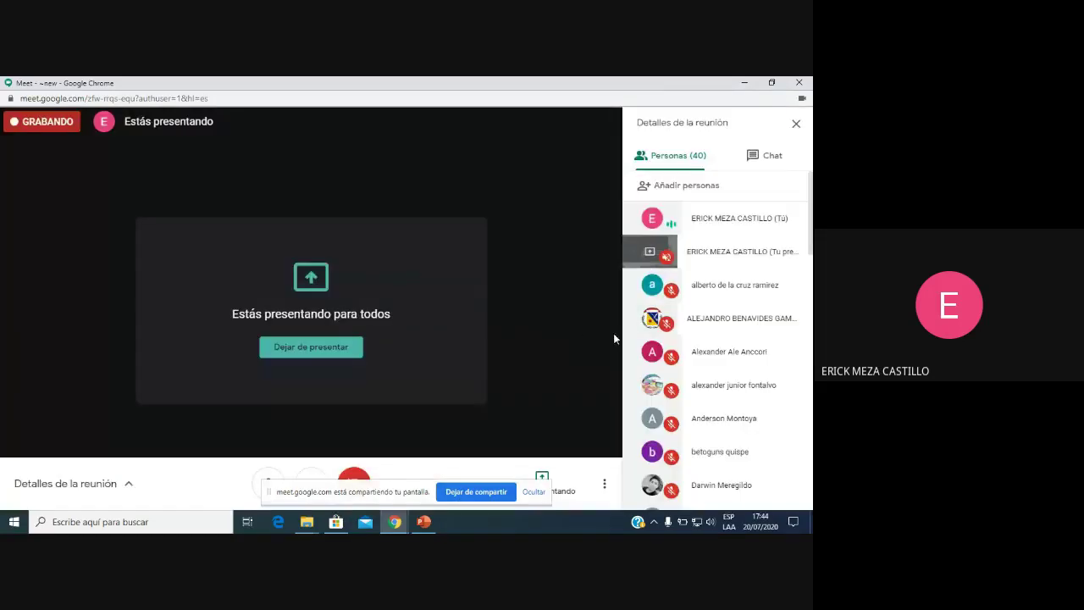
{"action": "left_click", "coordinate": [307, 522]}
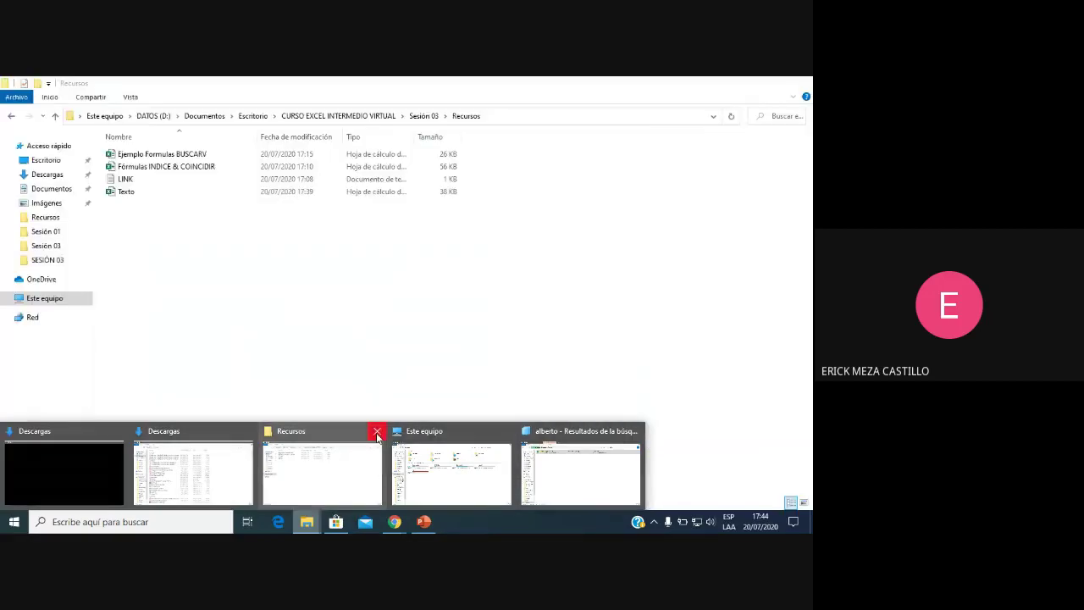
Close the five extra File Explorer windows.
{"action": "left_click", "coordinate": [376, 431]}
{"action": "left_click", "coordinate": [427, 432]}
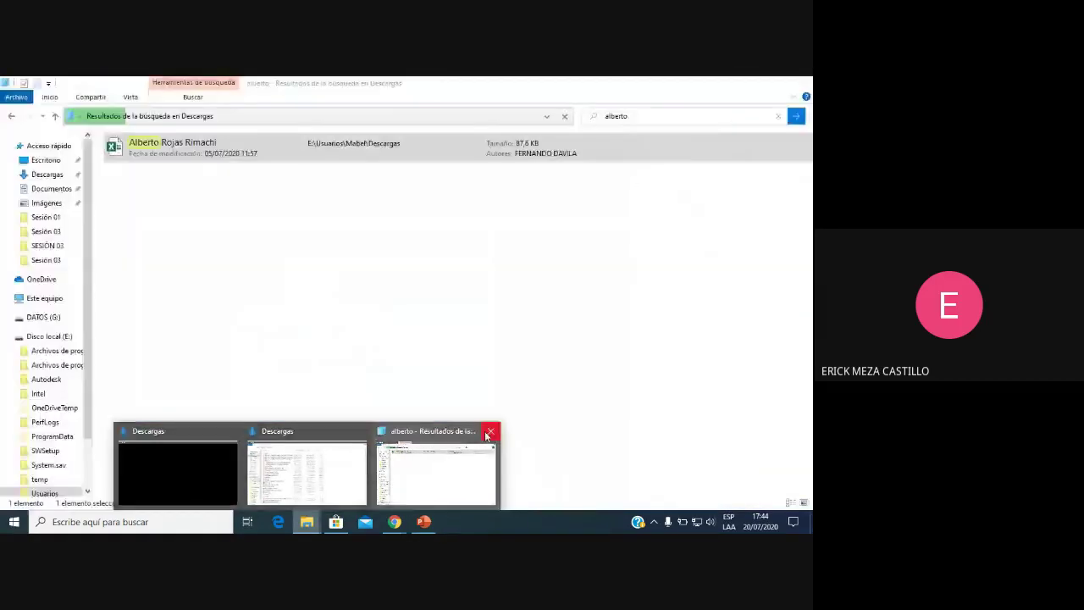
{"action": "left_click", "coordinate": [489, 432]}
{"action": "left_click", "coordinate": [426, 431]}
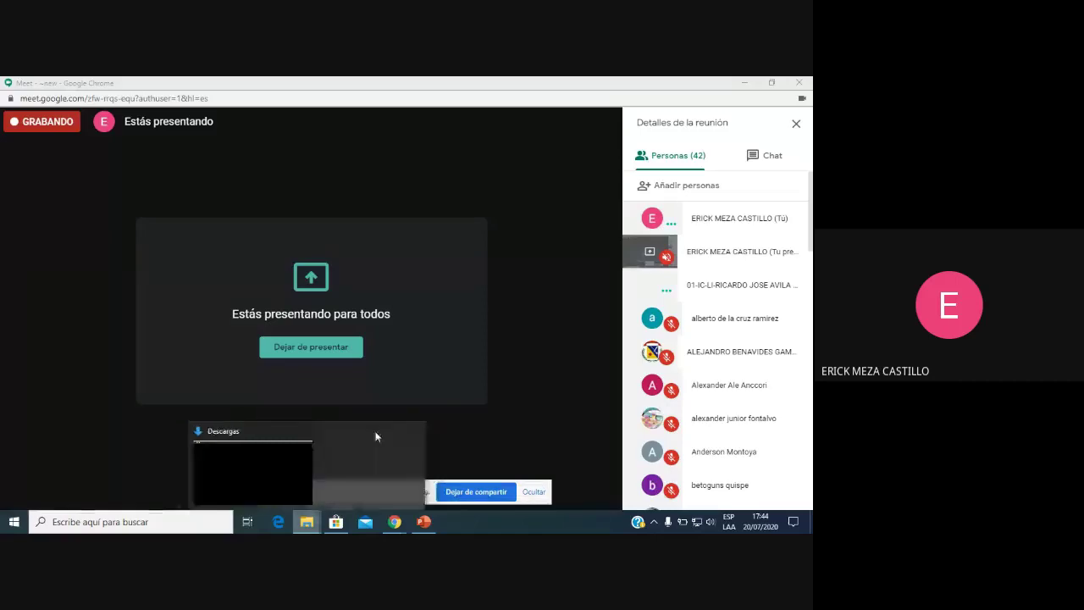
{"action": "left_click", "coordinate": [365, 434]}
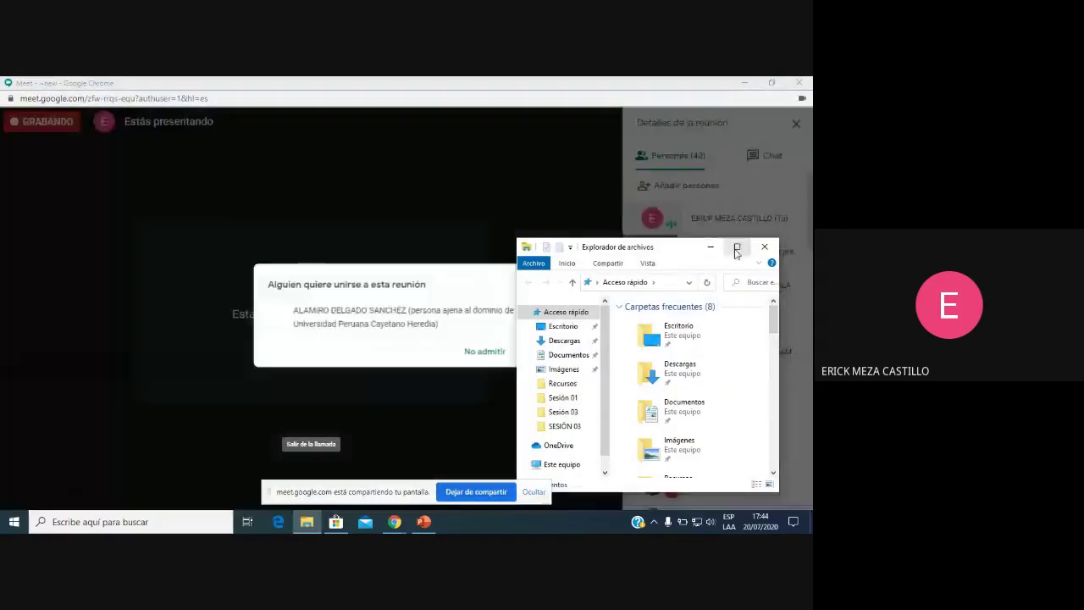
Browse to D:\Documentos\Escritorio\CURSO EXCEL INTERMEDIO VIRTUAL\Sesión 03\Recursos and open Texto.
{"action": "left_click", "coordinate": [737, 247]}
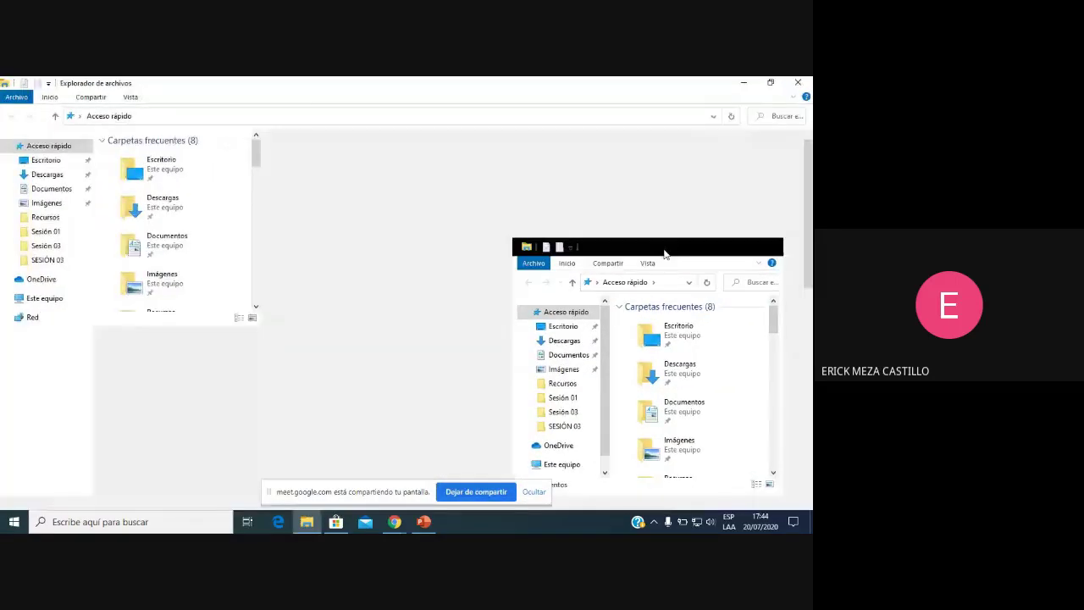
{"action": "left_click", "coordinate": [47, 259]}
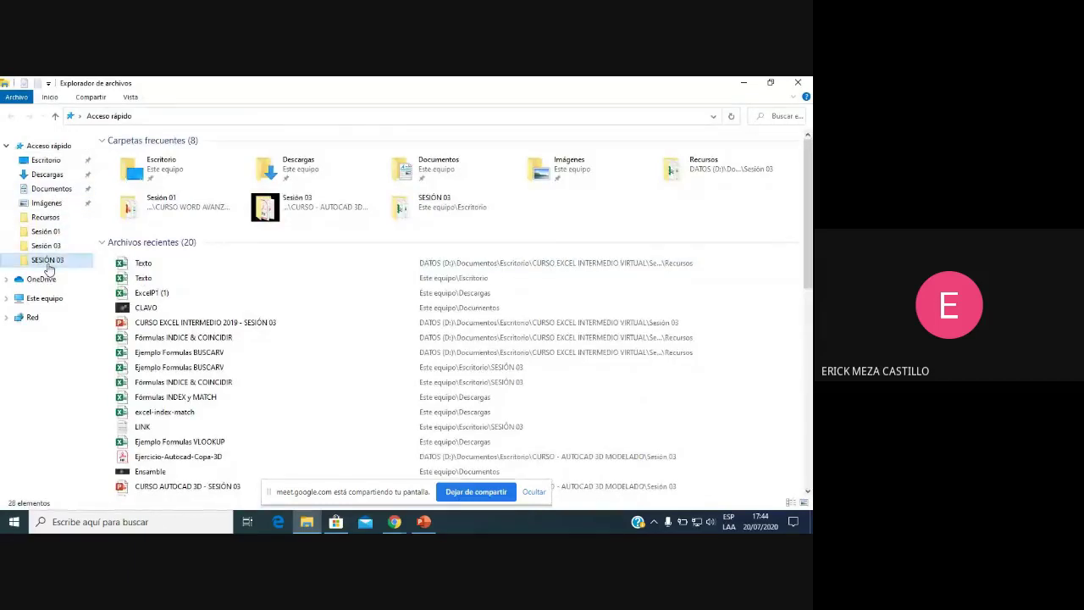
{"action": "left_click", "coordinate": [152, 116]}
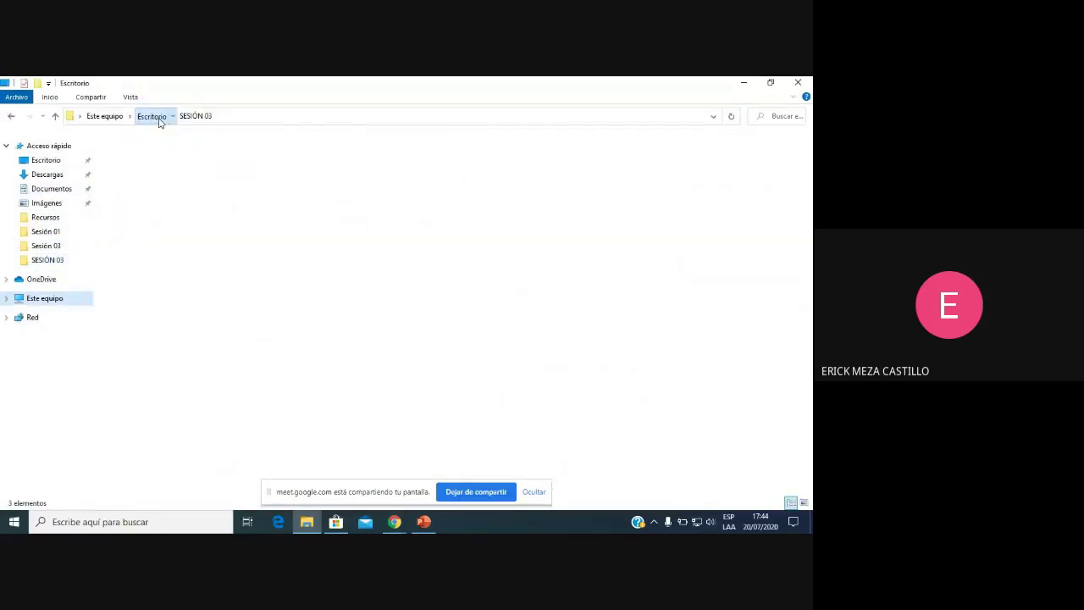
{"action": "left_click", "coordinate": [116, 117]}
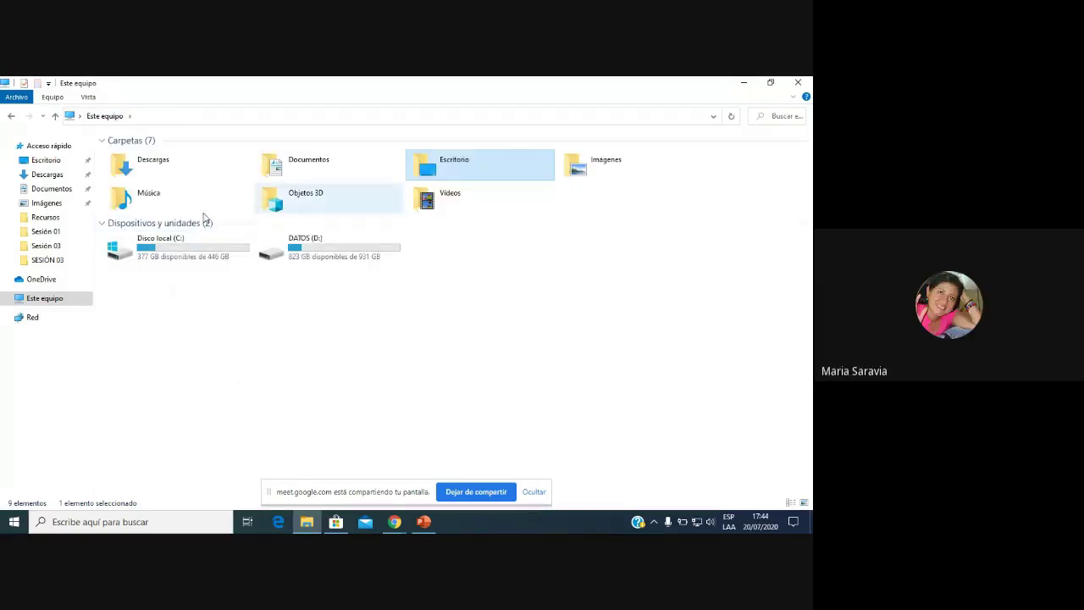
{"action": "left_click", "coordinate": [46, 246]}
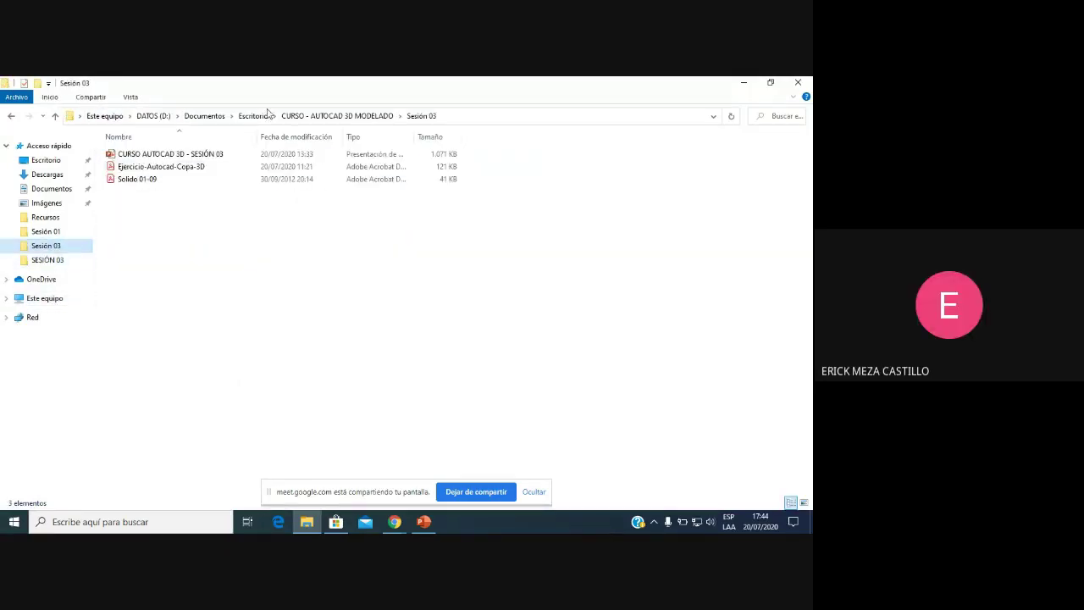
{"action": "left_click", "coordinate": [253, 116]}
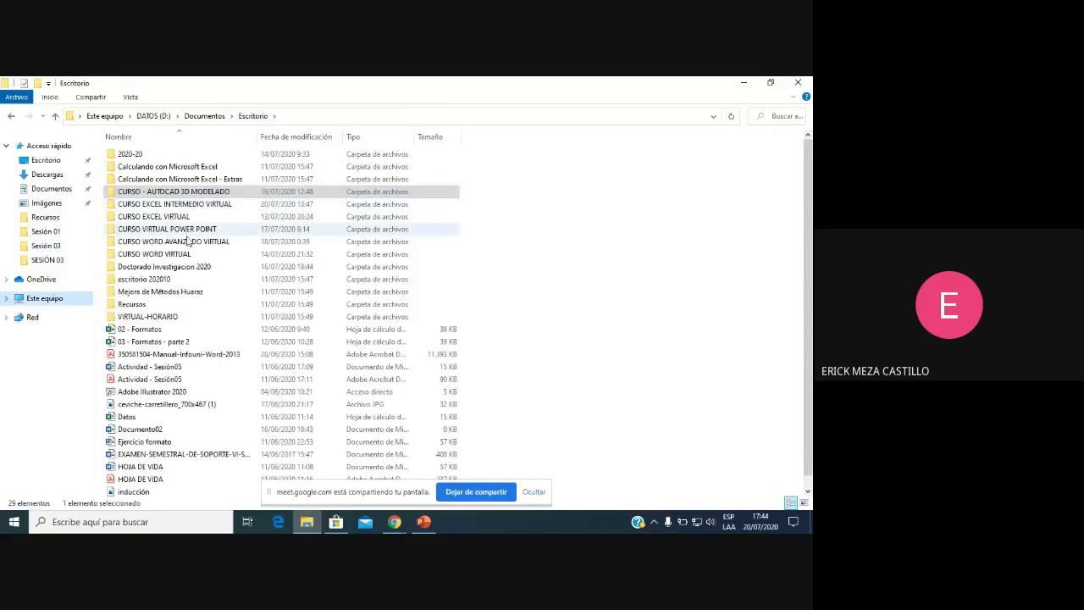
{"action": "double_click", "coordinate": [200, 205]}
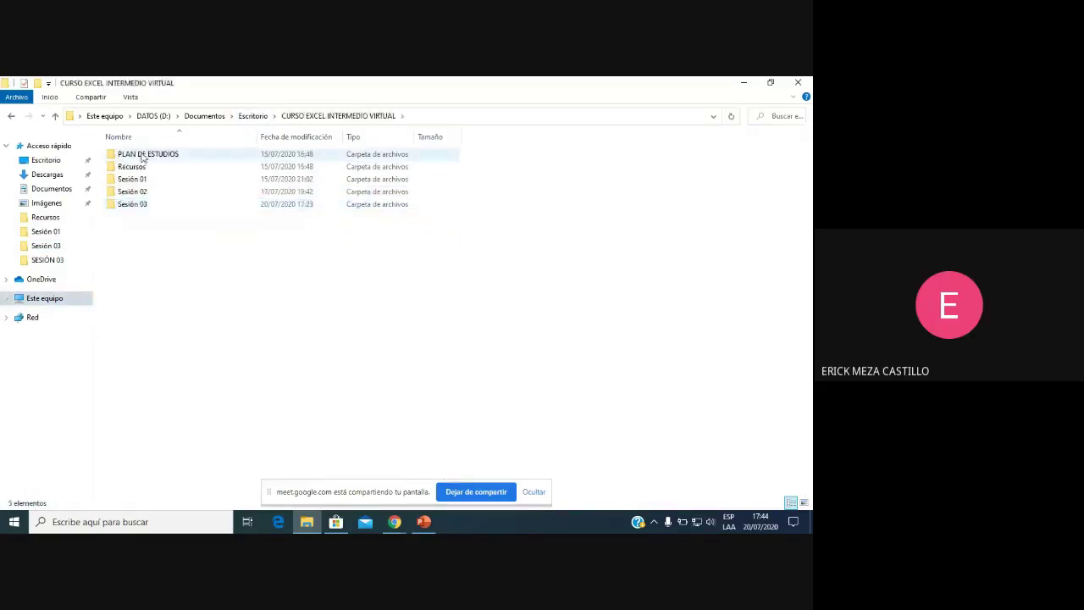
{"action": "double_click", "coordinate": [134, 204]}
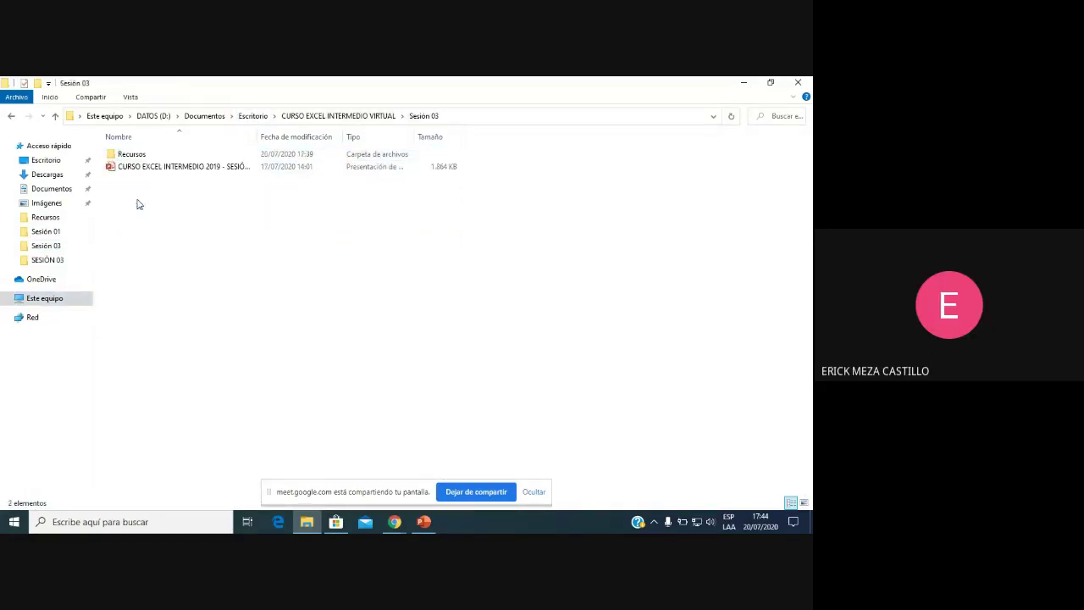
{"action": "double_click", "coordinate": [147, 158]}
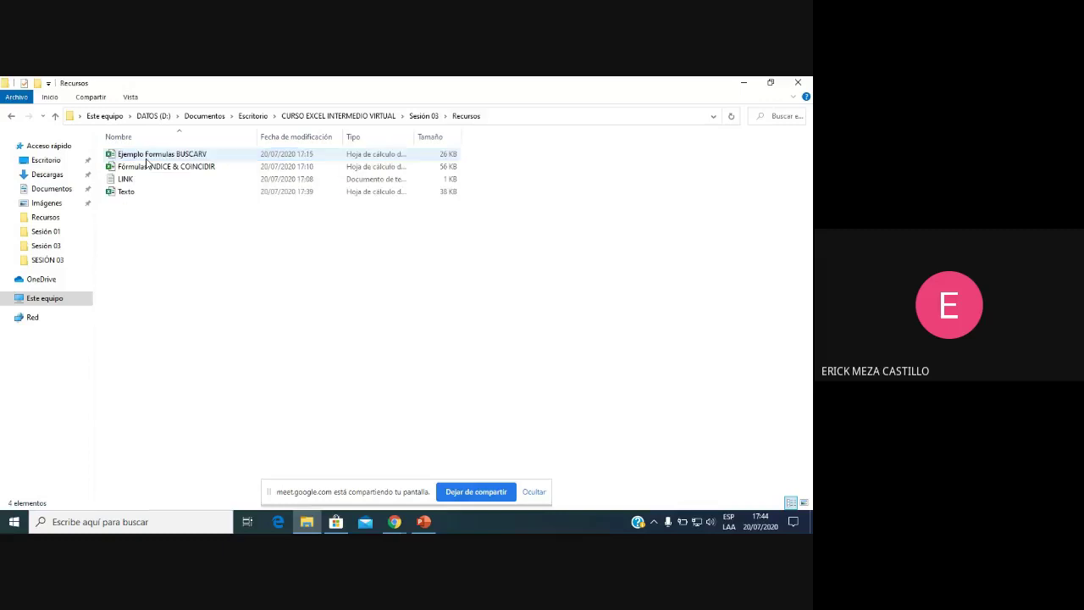
{"action": "double_click", "coordinate": [129, 194]}
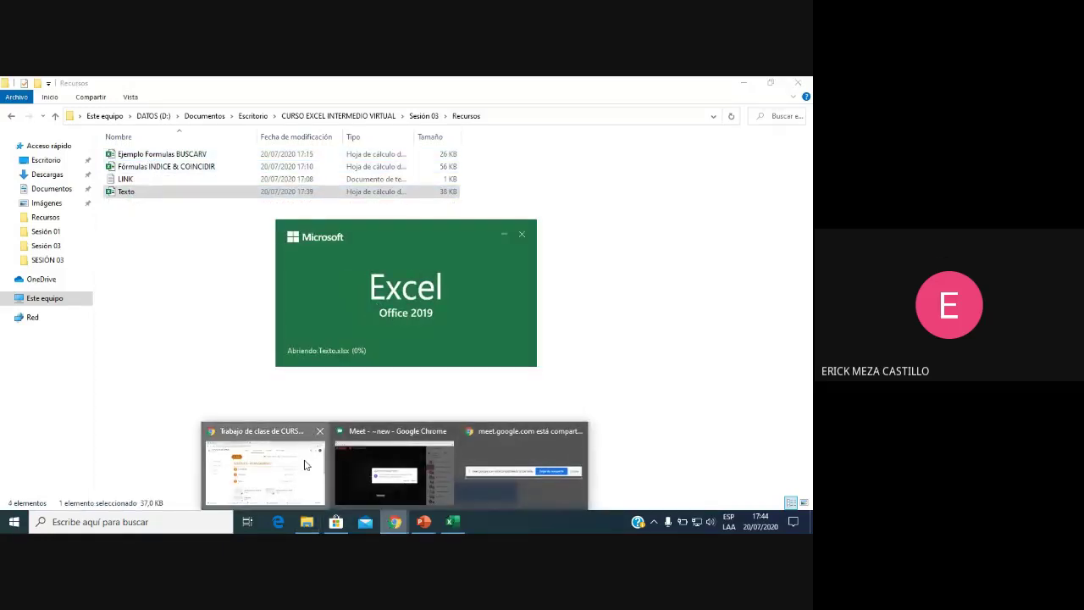
{"action": "left_click", "coordinate": [279, 466]}
Enable editing in Texto and inspect the row 3 values and the G3 formula.
{"action": "scroll", "coordinate": [327, 363], "scroll_direction": "down", "scroll_amount": 3}
{"action": "scroll", "coordinate": [327, 359], "scroll_direction": "up", "scroll_amount": 3}
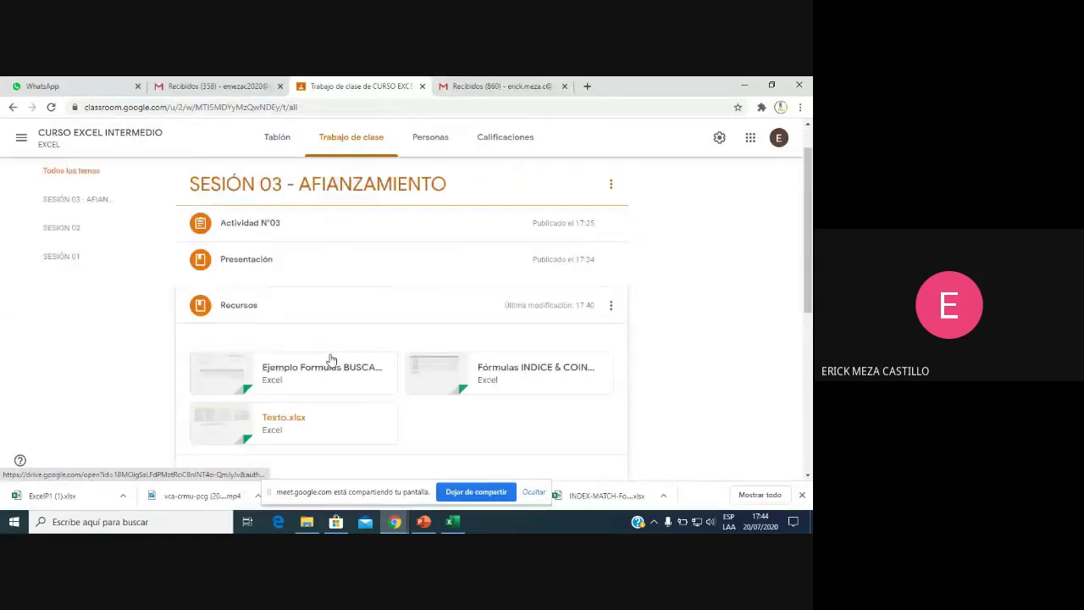
{"action": "left_click", "coordinate": [442, 520]}
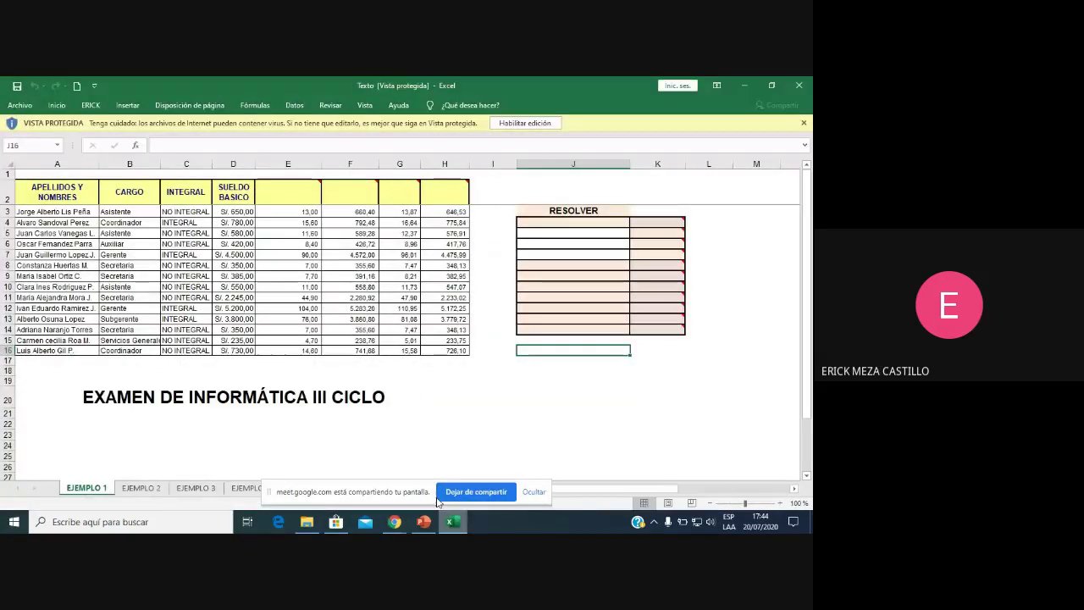
{"action": "left_click", "coordinate": [525, 123]}
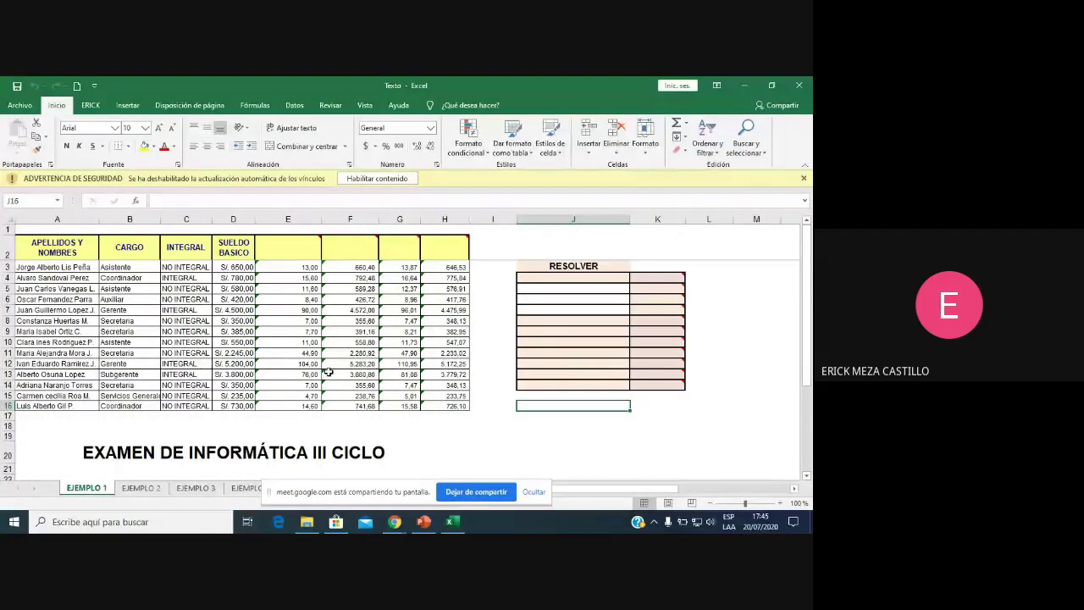
{"action": "left_click", "coordinate": [309, 269]}
{"action": "left_click", "coordinate": [350, 268]}
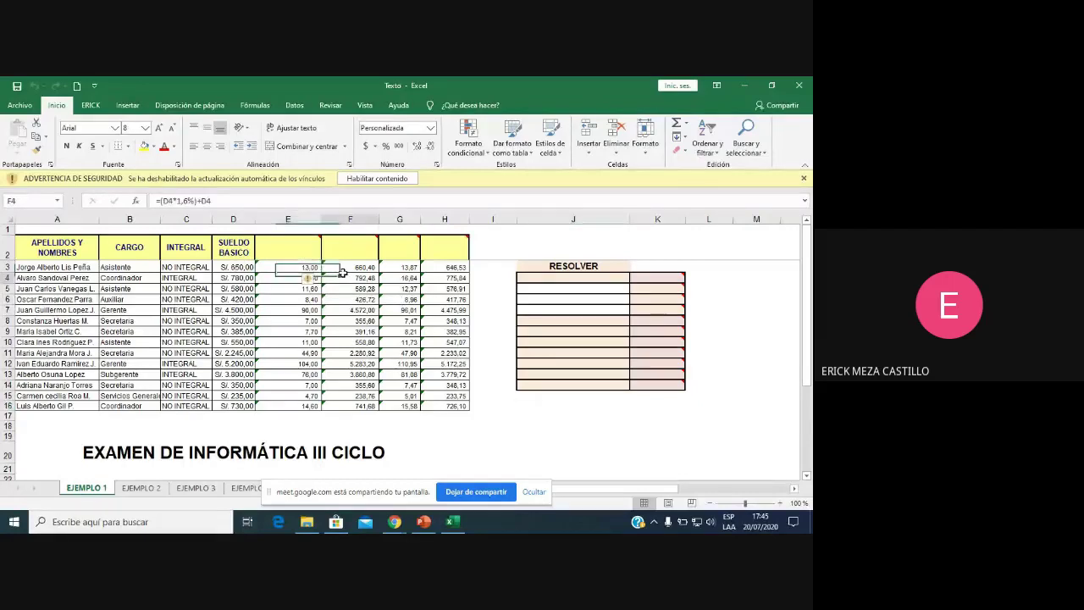
{"action": "left_click", "coordinate": [389, 267]}
{"action": "left_click", "coordinate": [547, 293]}
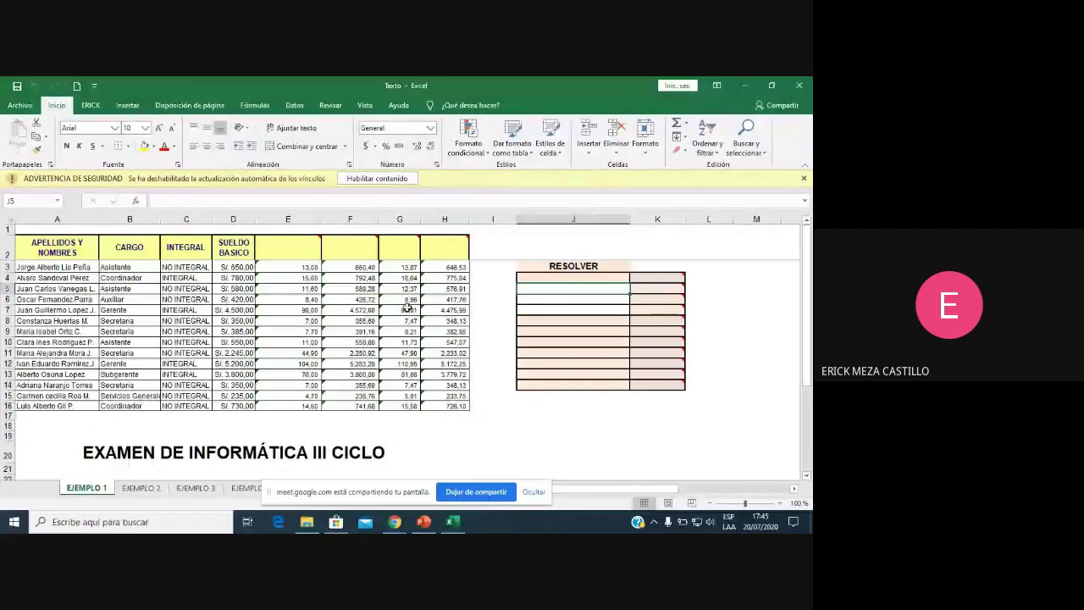
Enable the blocked content and continue without updating the broken links.
{"action": "left_click", "coordinate": [404, 179]}
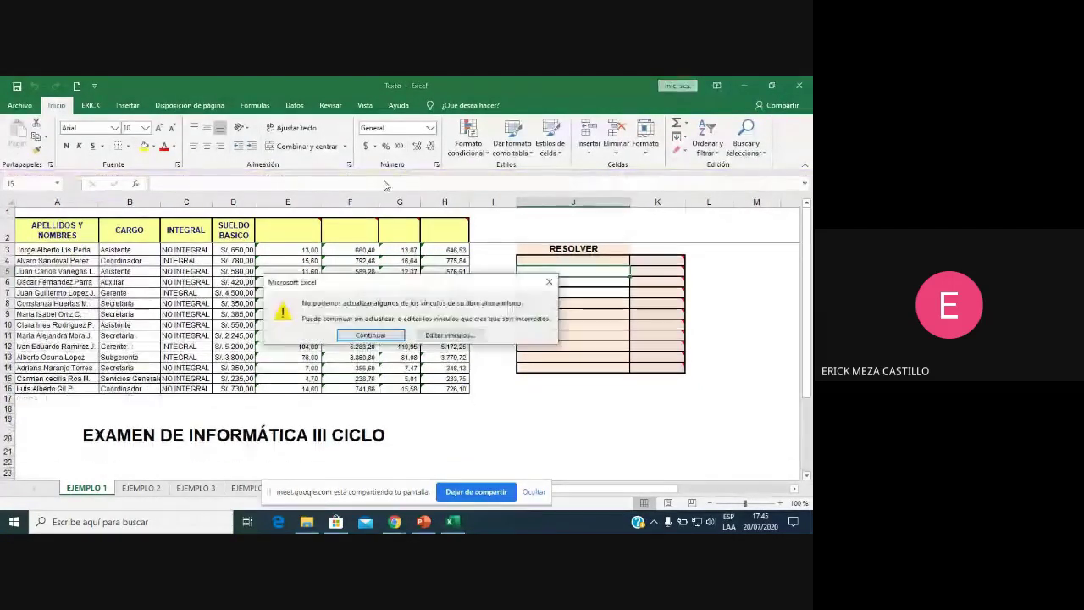
{"action": "left_click", "coordinate": [387, 328]}
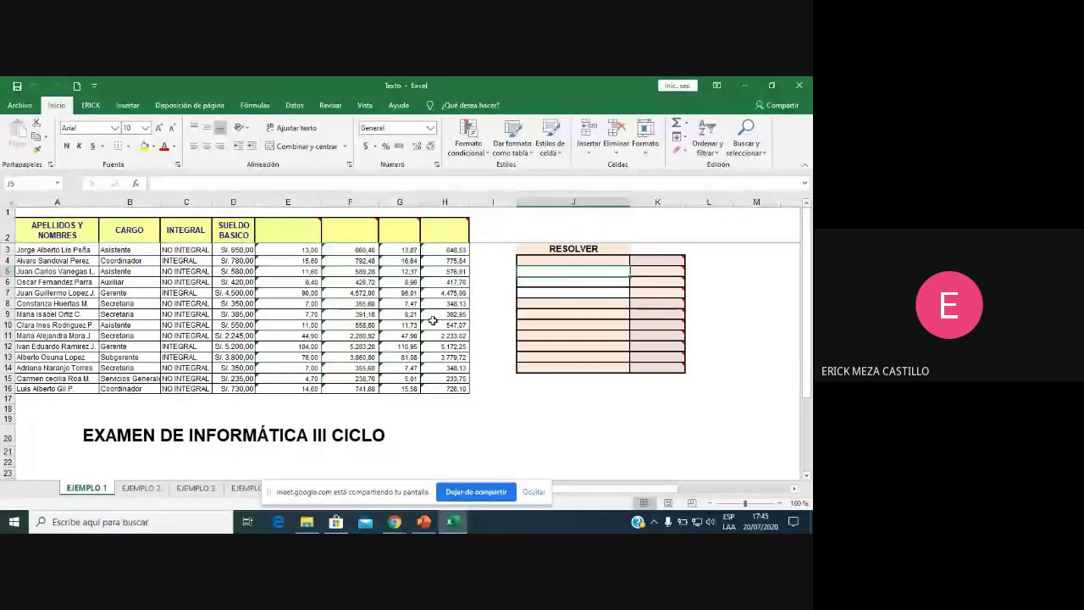
{"action": "scroll", "coordinate": [445, 299], "scroll_direction": "up", "scroll_amount": 1}
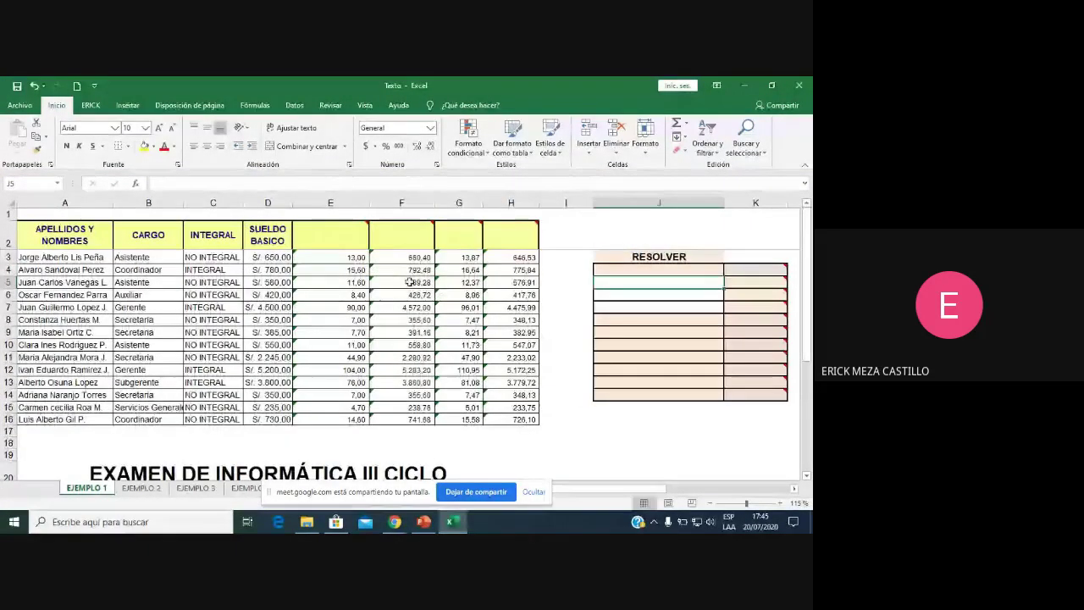
Bring the Meet call forward and admit the guests waiting to join.
{"action": "left_click", "coordinate": [395, 522]}
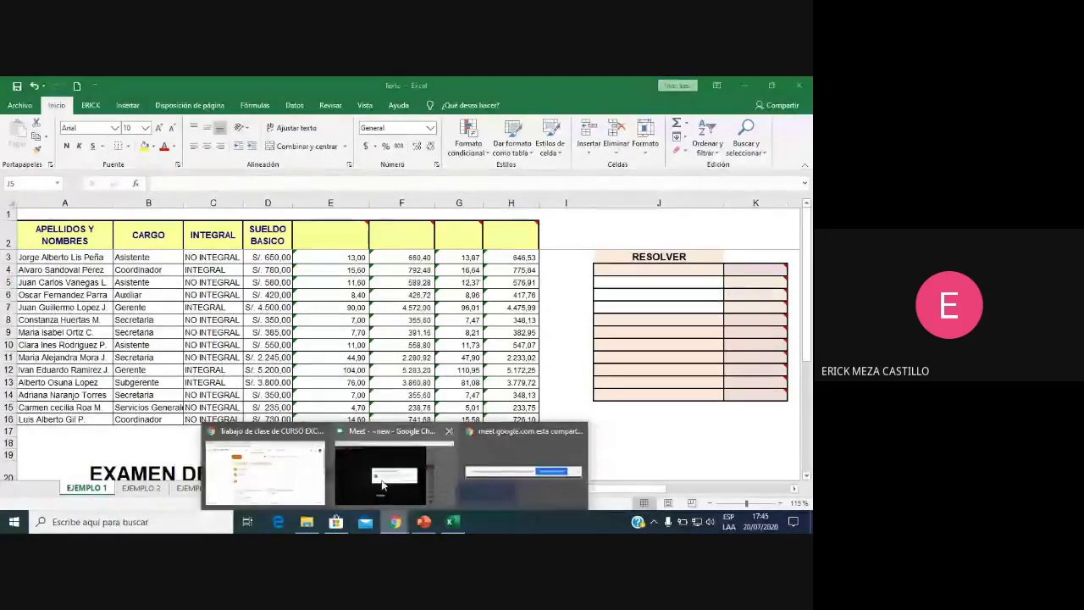
{"action": "left_click", "coordinate": [405, 460]}
{"action": "left_click", "coordinate": [546, 349]}
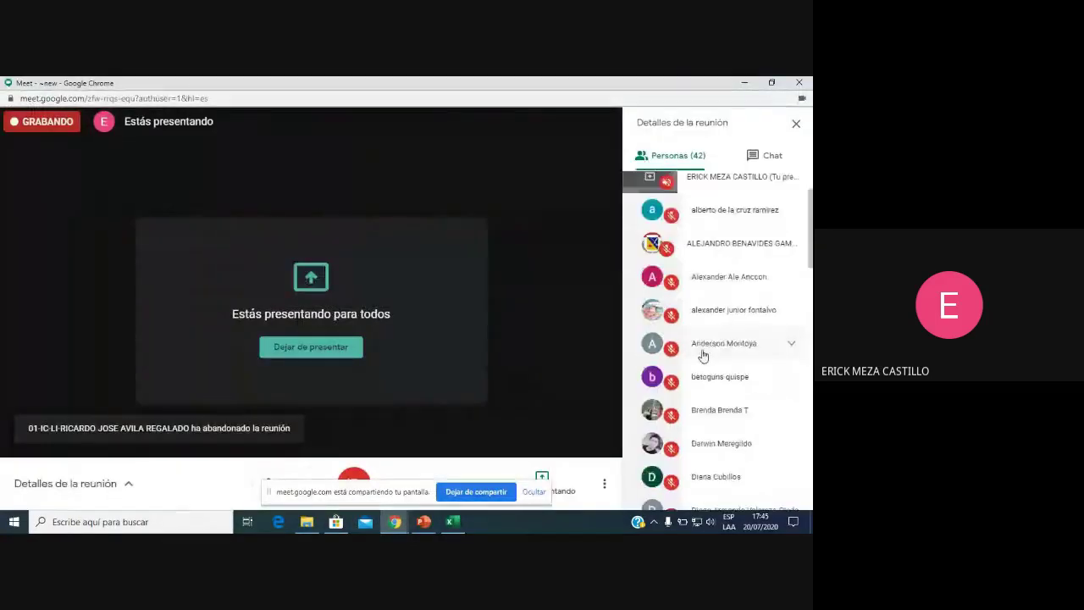
{"action": "scroll", "coordinate": [700, 356], "scroll_direction": "down", "scroll_amount": 3}
{"action": "left_click", "coordinate": [547, 349]}
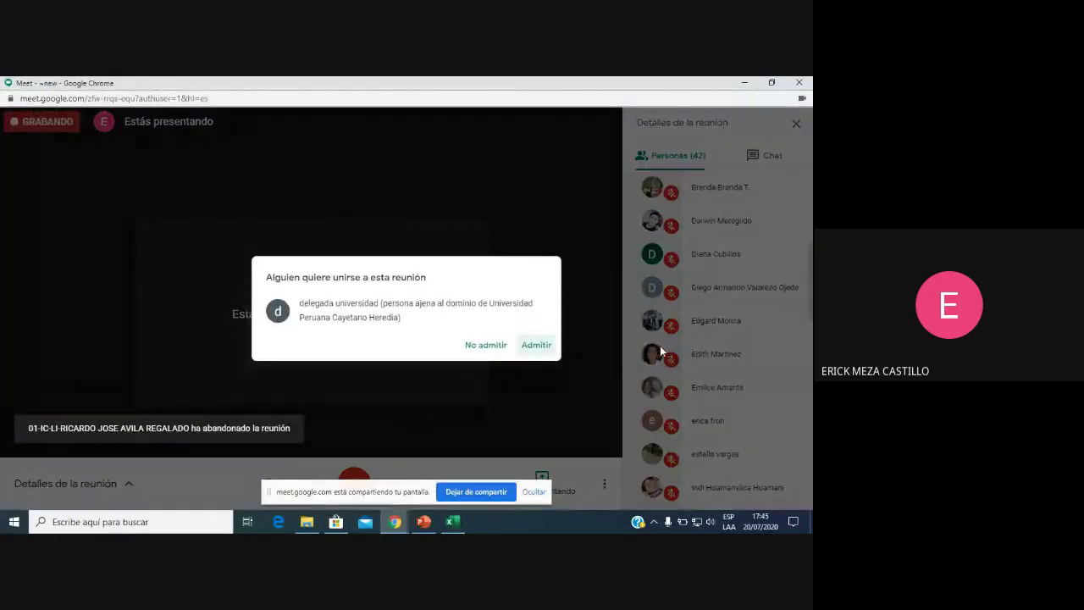
{"action": "scroll", "coordinate": [695, 347], "scroll_direction": "down", "scroll_amount": 3}
{"action": "scroll", "coordinate": [694, 339], "scroll_direction": "down", "scroll_amount": 2}
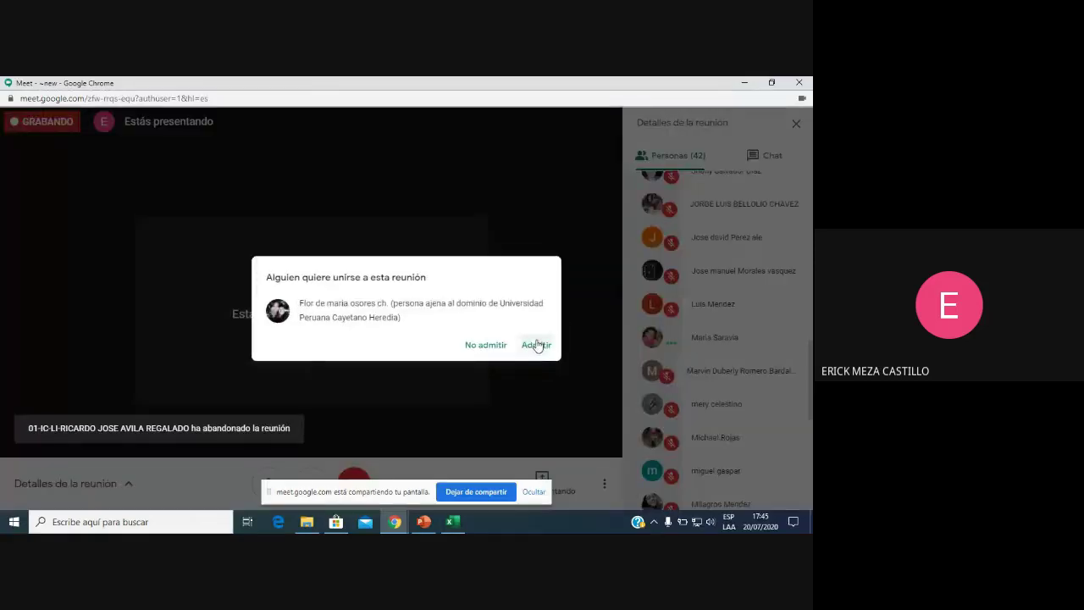
{"action": "left_click", "coordinate": [534, 345]}
Mute one participant for everyone, admitting another waiting guest meanwhile.
{"action": "left_click", "coordinate": [644, 342]}
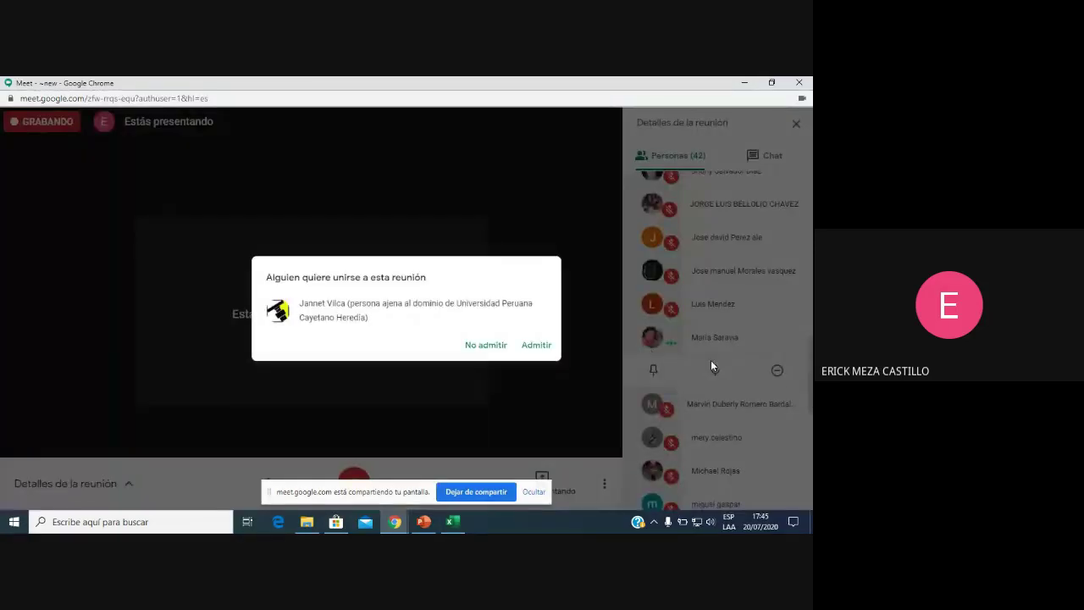
{"action": "left_click", "coordinate": [547, 348]}
{"action": "left_click", "coordinate": [716, 371]}
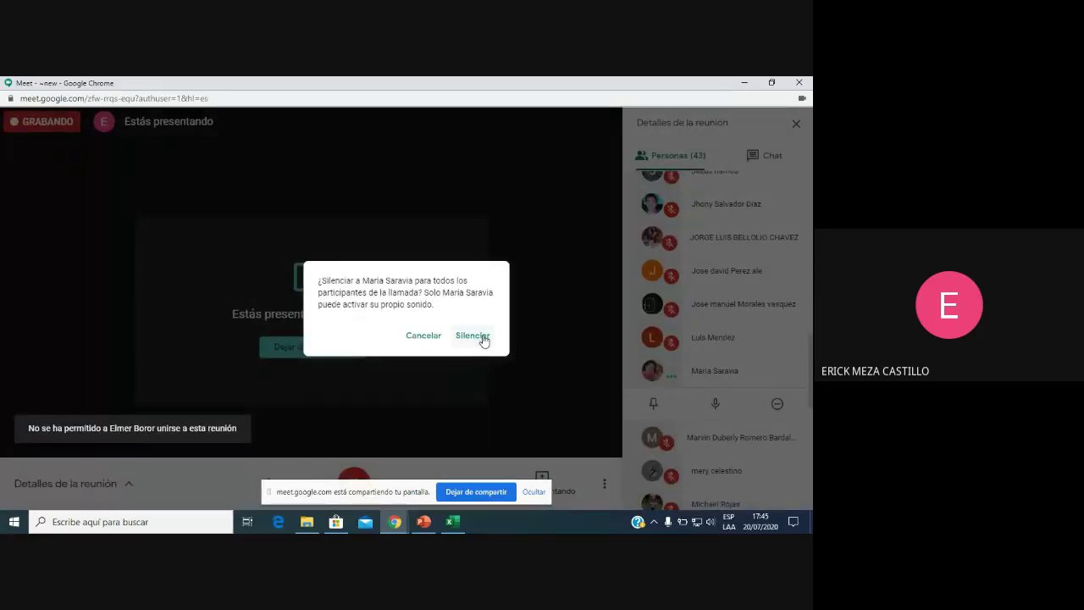
{"action": "left_click", "coordinate": [481, 336]}
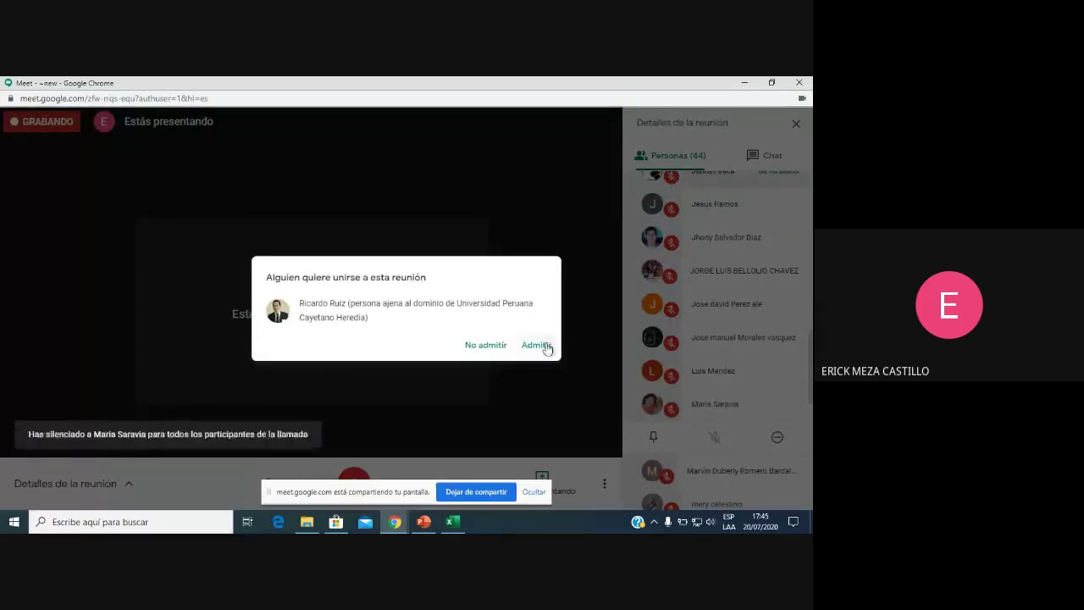
Admit the last two waiting guests, reaching 46 attendees, and return to Texto.
{"action": "left_click", "coordinate": [547, 348]}
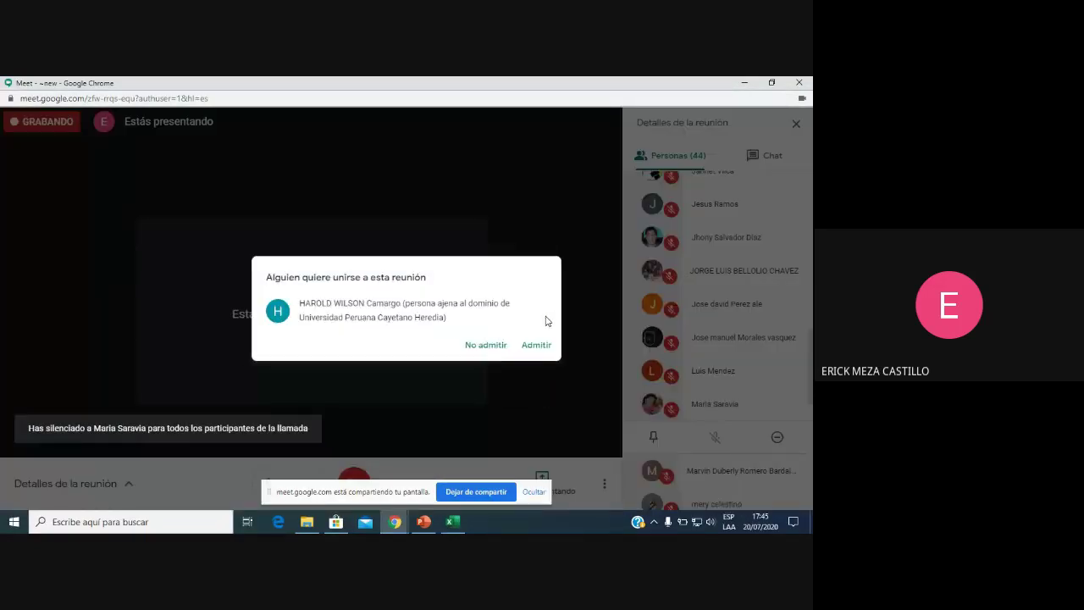
{"action": "left_click", "coordinate": [545, 349]}
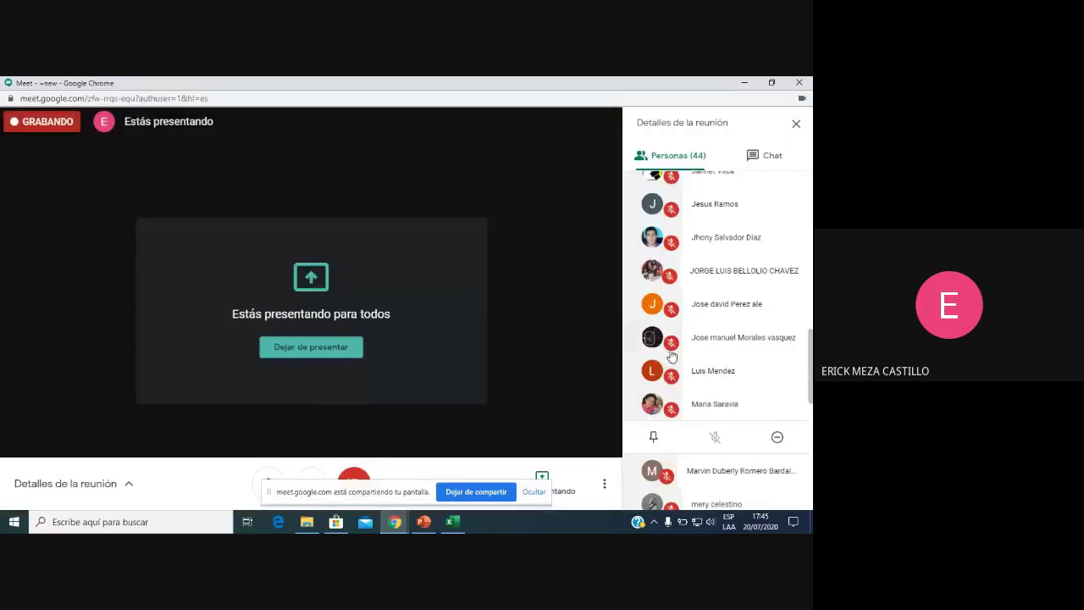
{"action": "scroll", "coordinate": [676, 323], "scroll_direction": "up", "scroll_amount": 5}
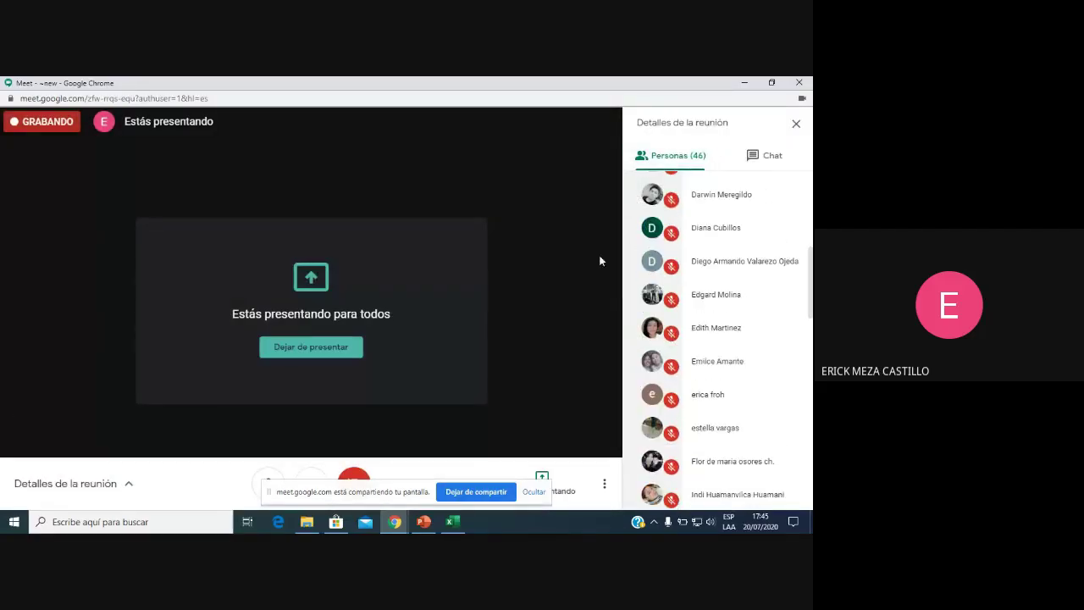
{"action": "left_click", "coordinate": [452, 522]}
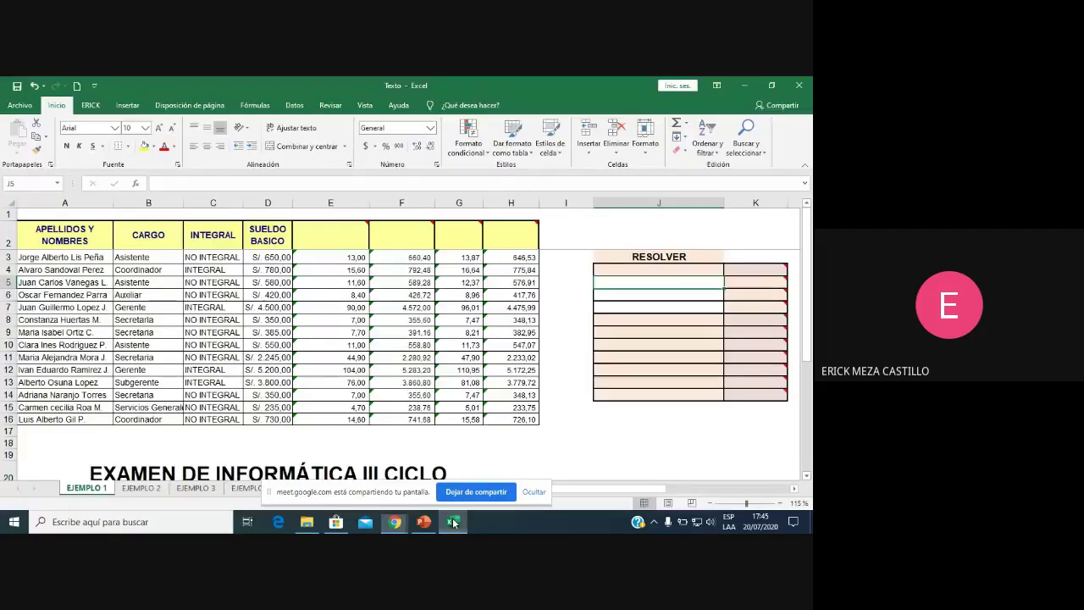
{"action": "mouse_move", "coordinate": [394, 522]}
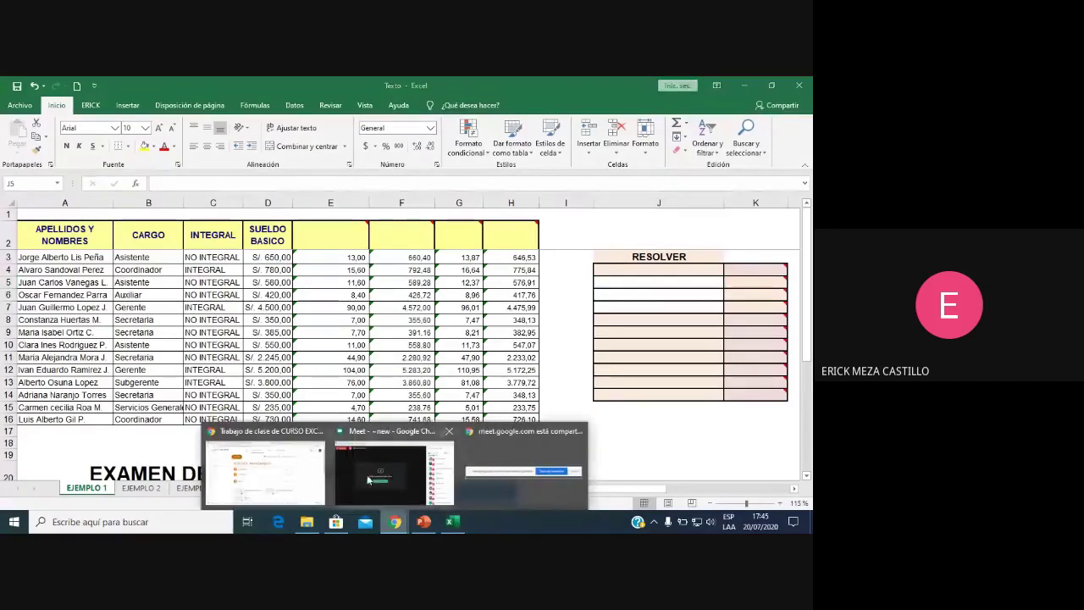
{"action": "left_click", "coordinate": [301, 457]}
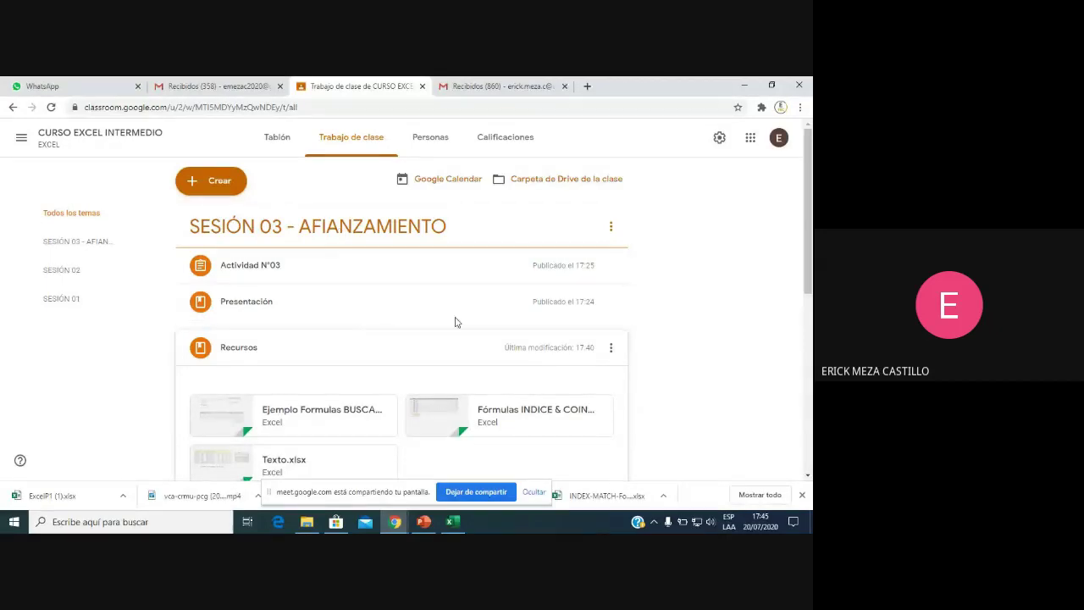
{"action": "scroll", "coordinate": [333, 353], "scroll_direction": "down", "scroll_amount": 2}
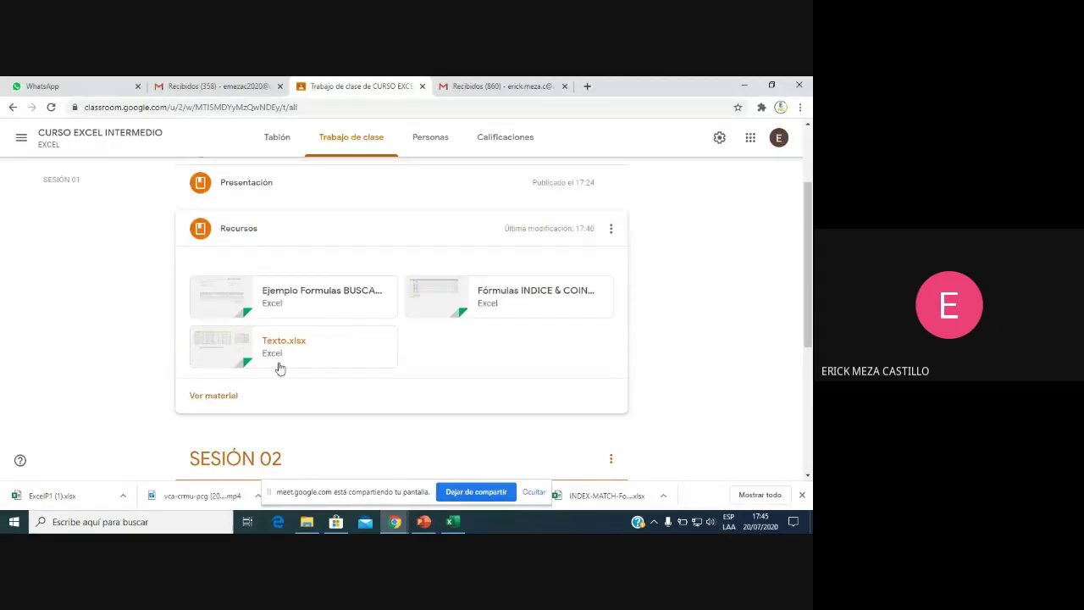
{"action": "left_click", "coordinate": [456, 522]}
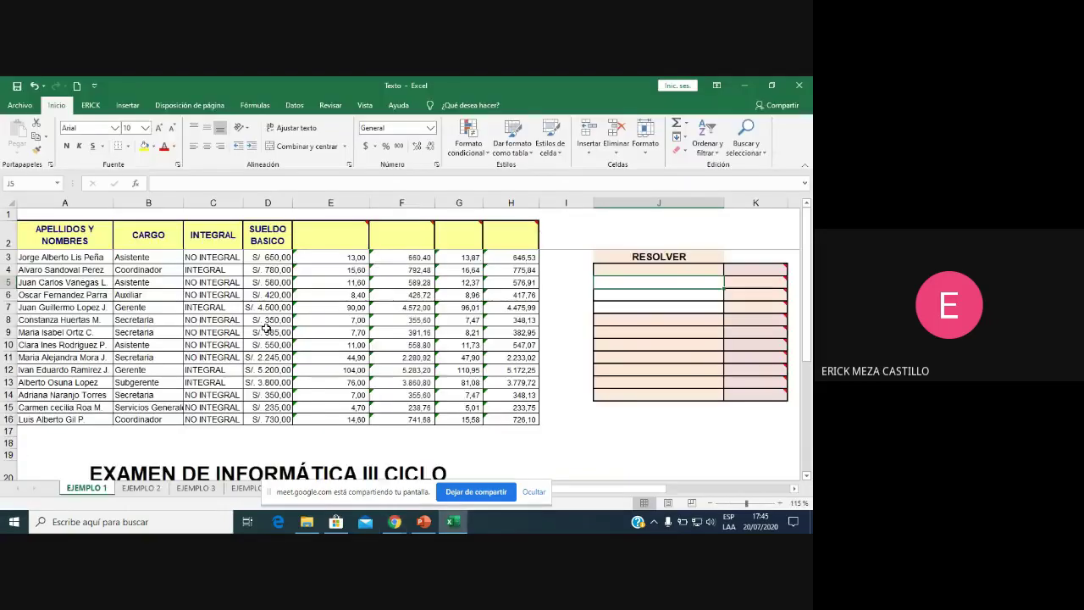
Hide the Google Meet screen-sharing bar covering the bottom of the sheet.
{"action": "left_click", "coordinate": [543, 494]}
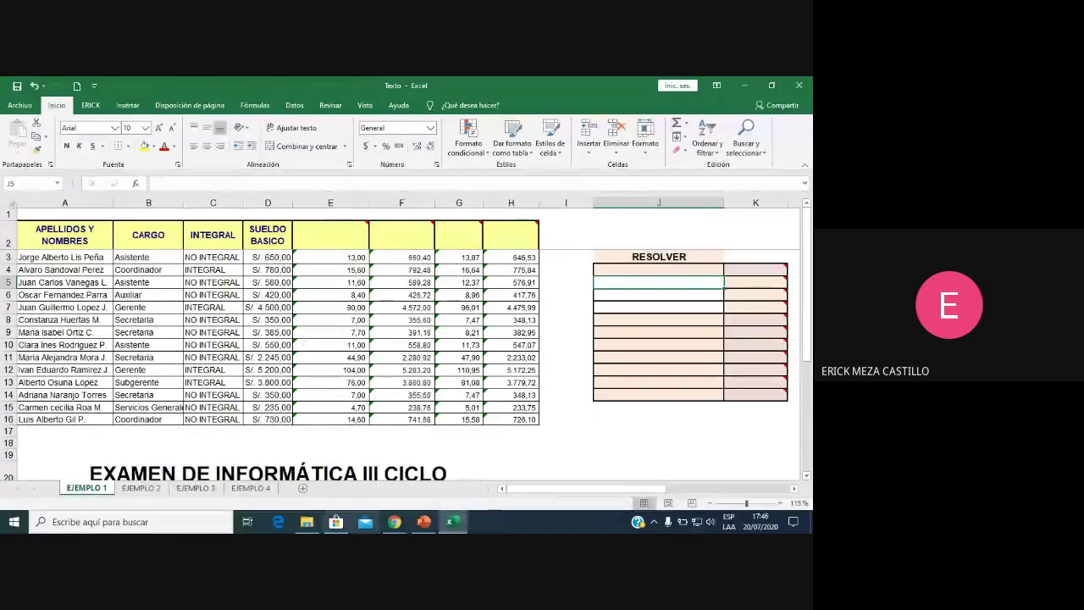
{"action": "left_click", "coordinate": [394, 522]}
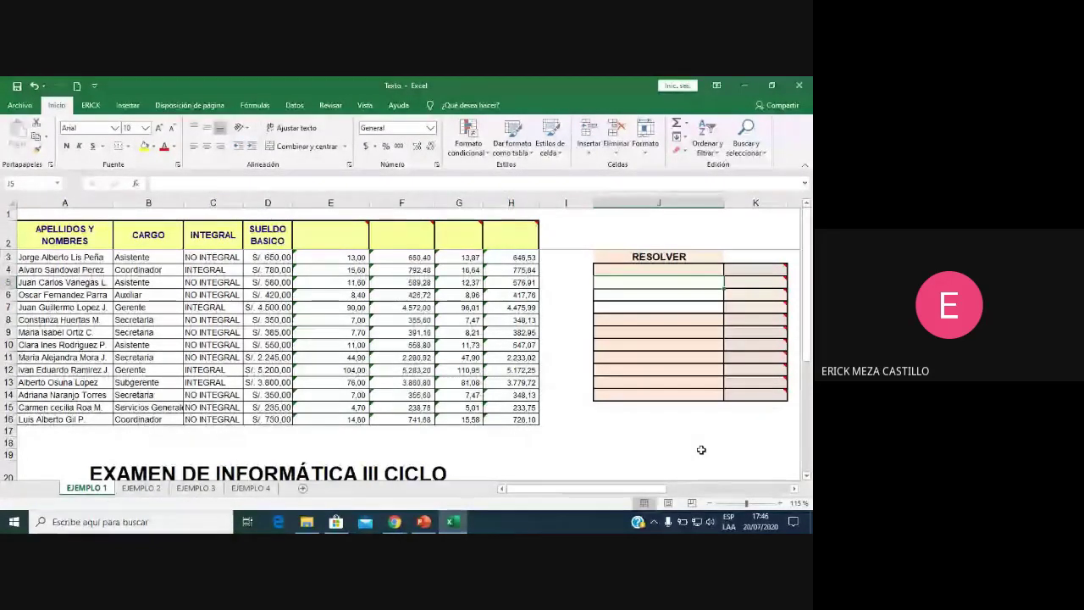
Admit the waiting guests into Meet, returning to Texto between requests.
{"action": "left_click", "coordinate": [431, 488]}
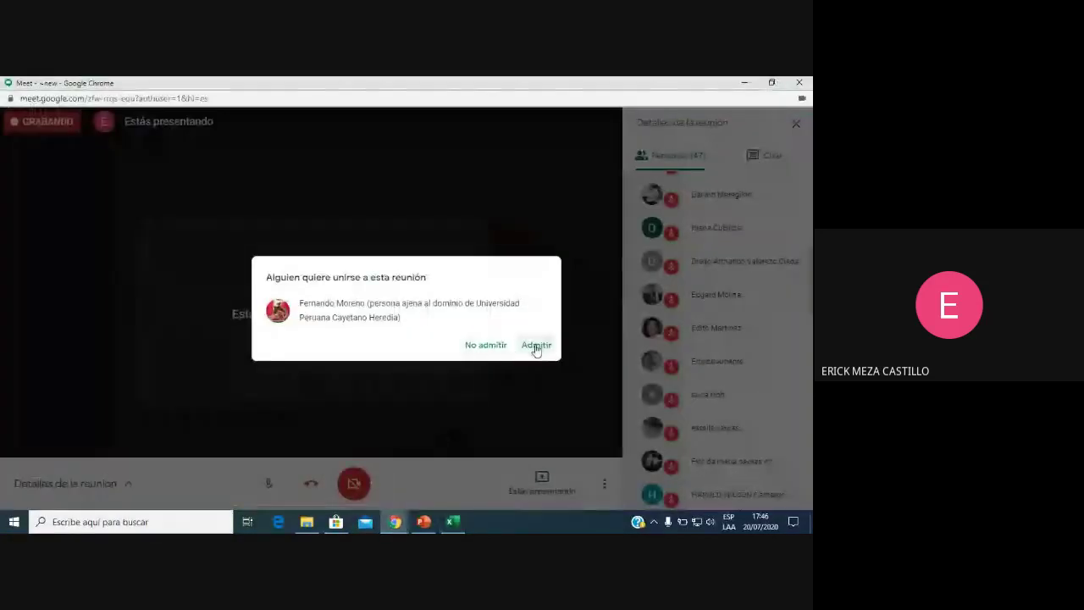
{"action": "left_click", "coordinate": [536, 347]}
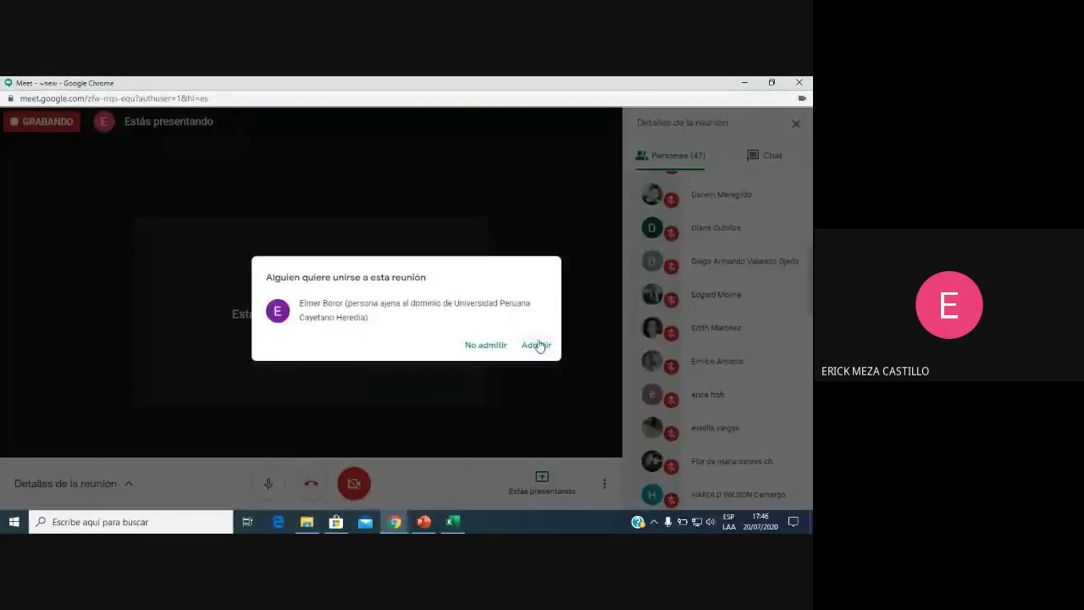
{"action": "left_click", "coordinate": [540, 345]}
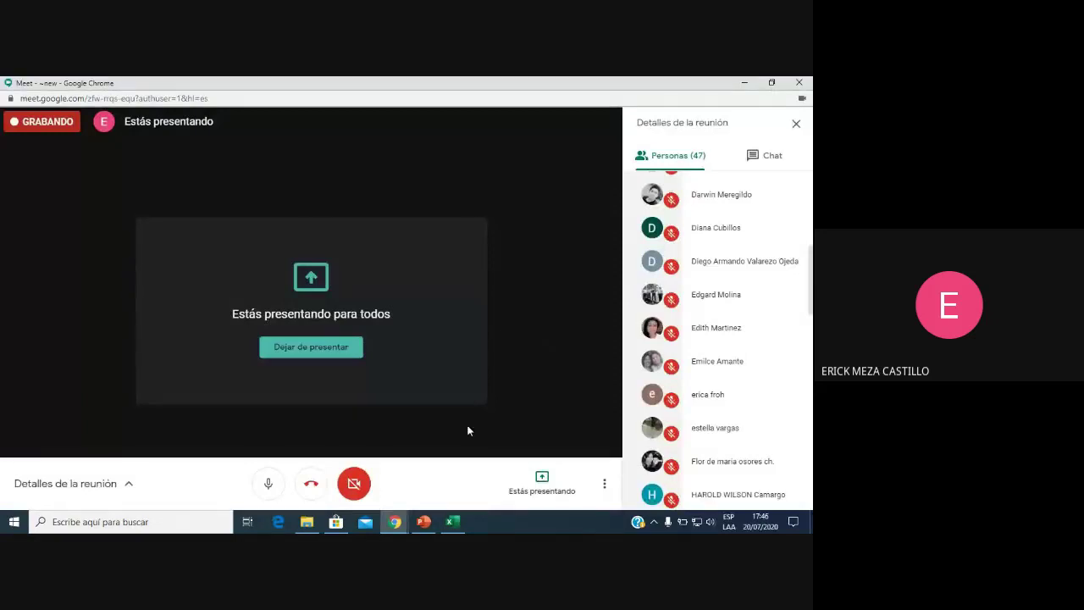
{"action": "left_click", "coordinate": [455, 522]}
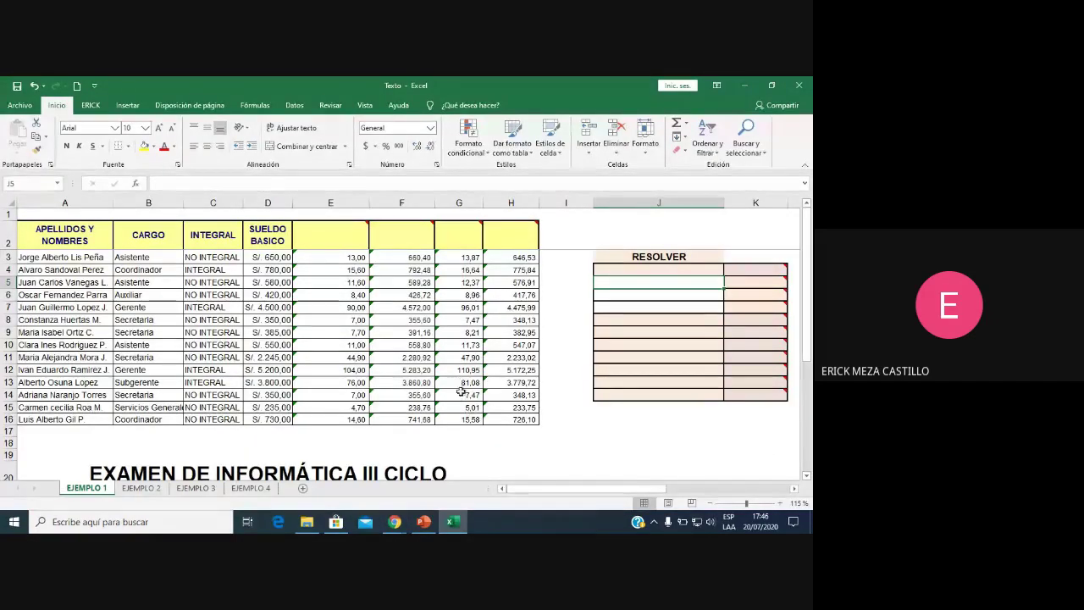
{"action": "left_click", "coordinate": [396, 520]}
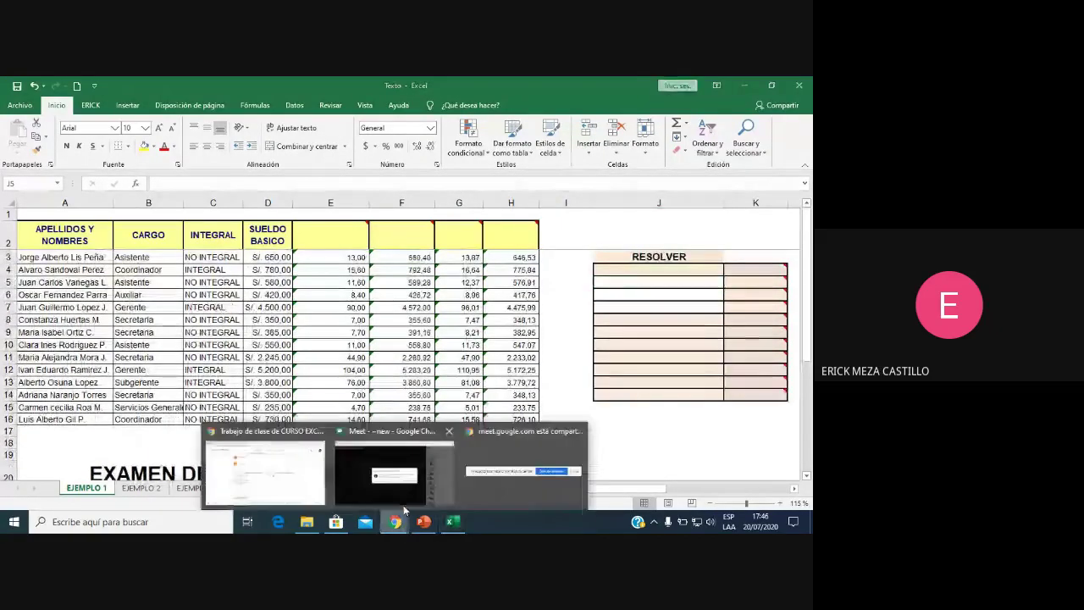
{"action": "left_click", "coordinate": [403, 505]}
{"action": "left_click", "coordinate": [537, 347]}
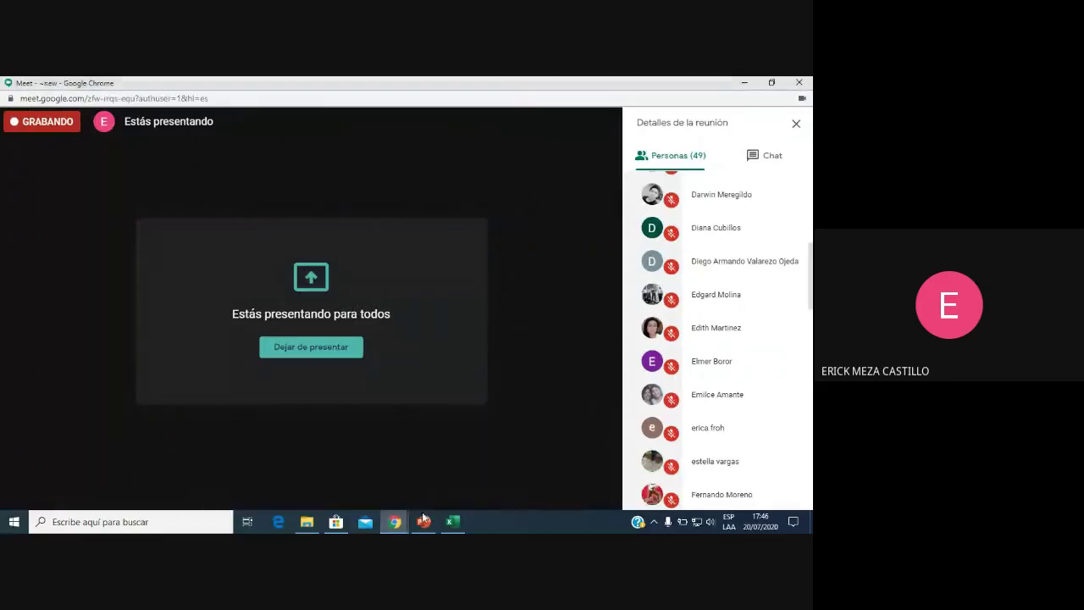
{"action": "left_click", "coordinate": [453, 522]}
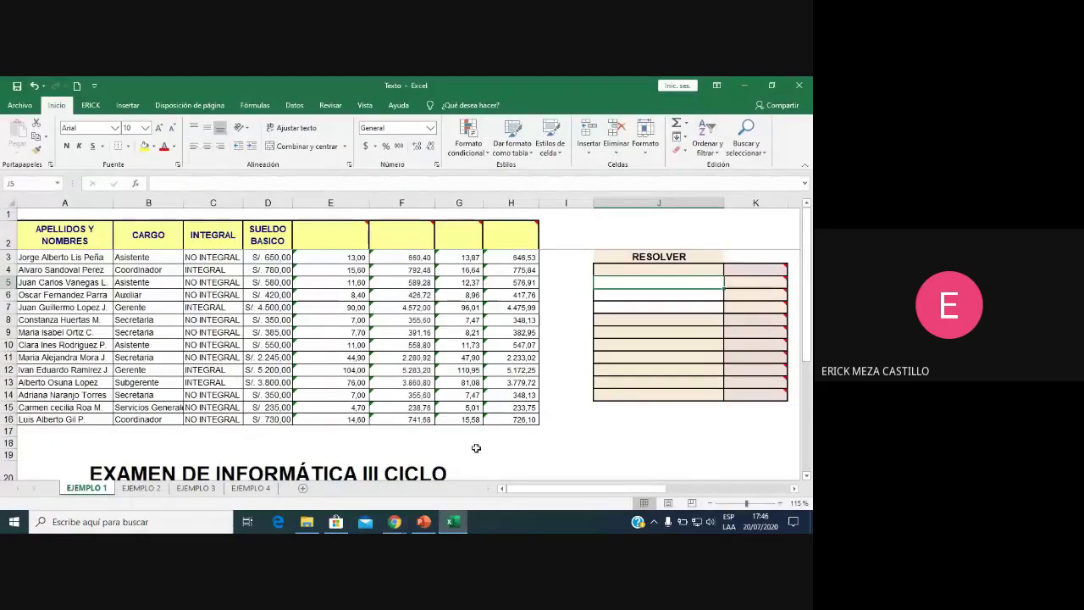
Admit more guests, reaching 50, and show the chat with the student's missing-file message.
{"action": "left_click", "coordinate": [394, 522]}
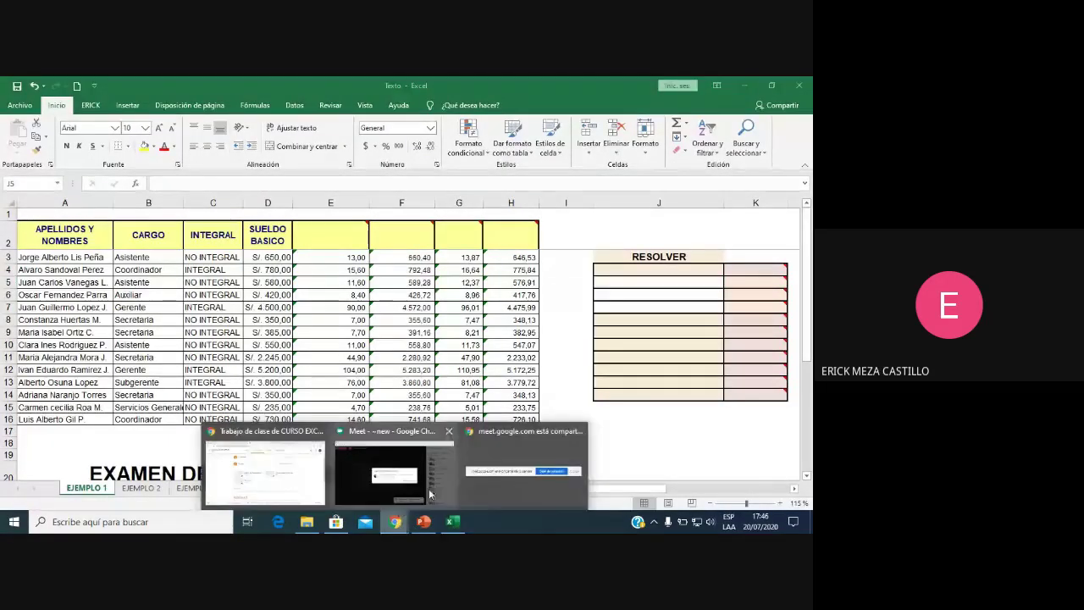
{"action": "left_click", "coordinate": [430, 494]}
{"action": "left_click", "coordinate": [534, 344]}
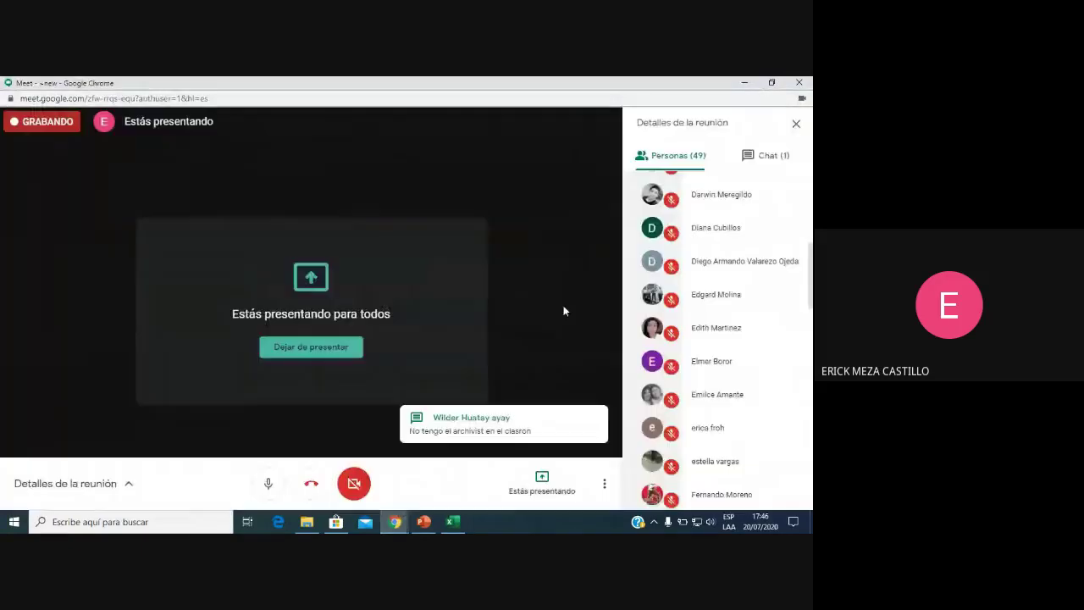
{"action": "left_click", "coordinate": [784, 152]}
{"action": "scroll", "coordinate": [729, 297], "scroll_direction": "down", "scroll_amount": 1}
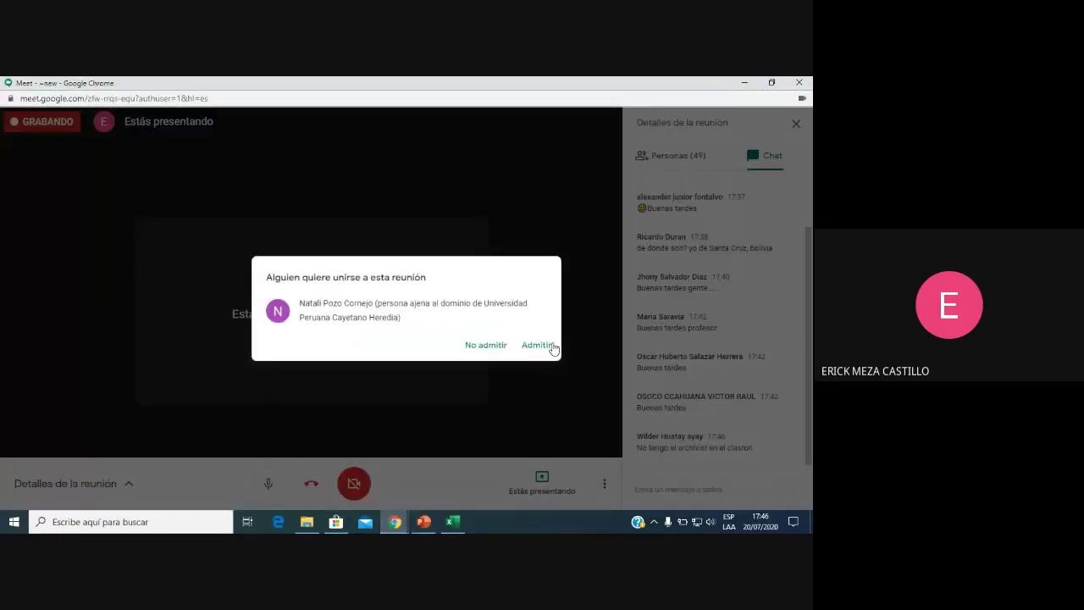
{"action": "left_click", "coordinate": [552, 345]}
{"action": "mouse_move", "coordinate": [395, 522]}
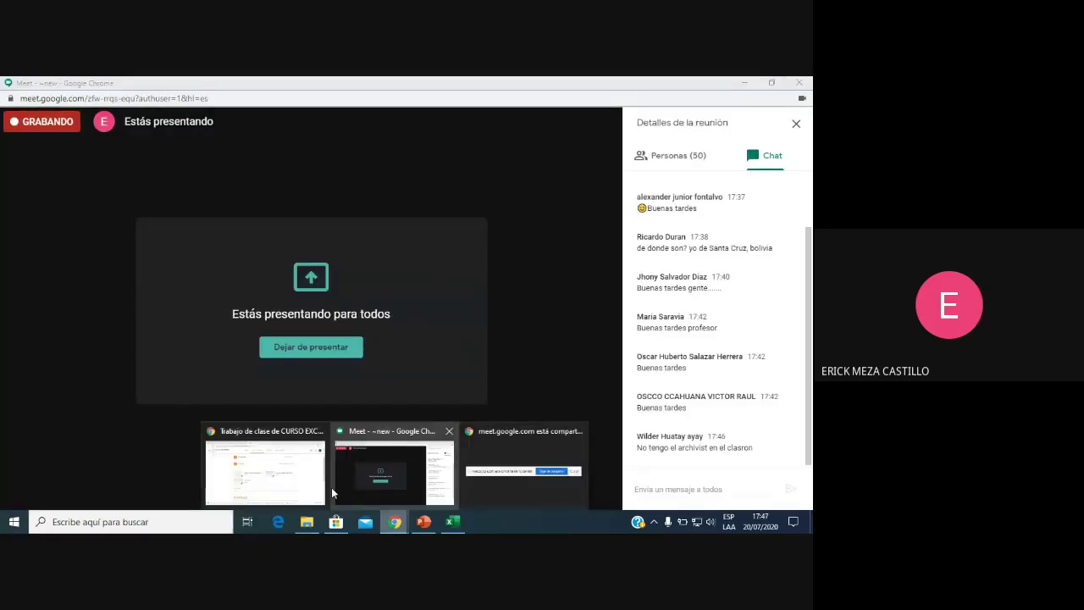
{"action": "left_click", "coordinate": [327, 484]}
Open the Classroom course stream, enlarge the class code and select its text.
{"action": "left_click", "coordinate": [276, 140]}
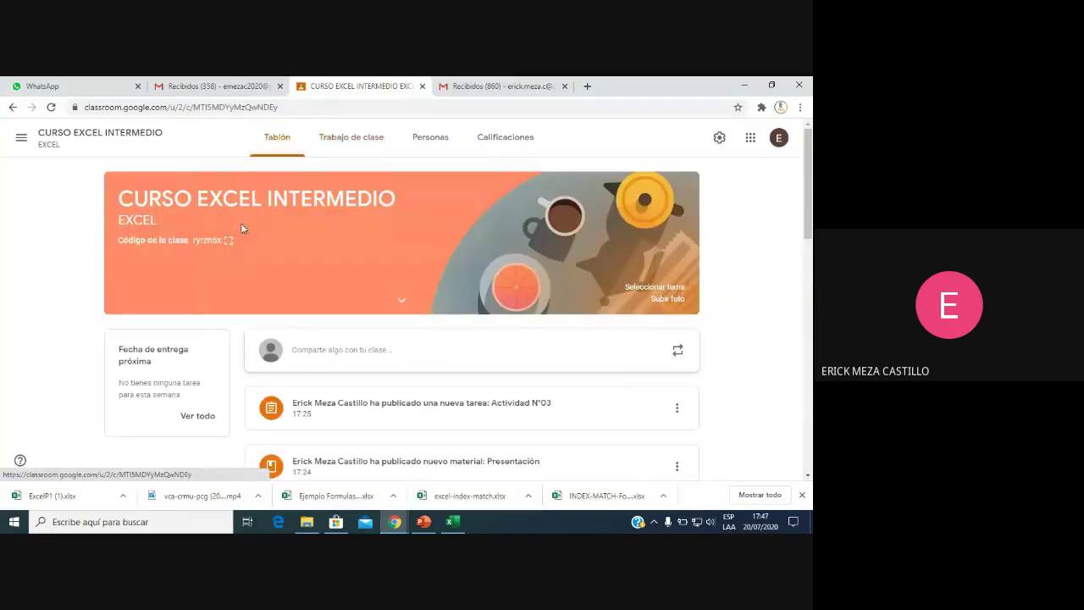
{"action": "left_click", "coordinate": [230, 243]}
{"action": "left_click_drag", "start_coordinate": [262, 281], "coordinate": [588, 311]}
{"action": "key", "text": "ctrl+c"}
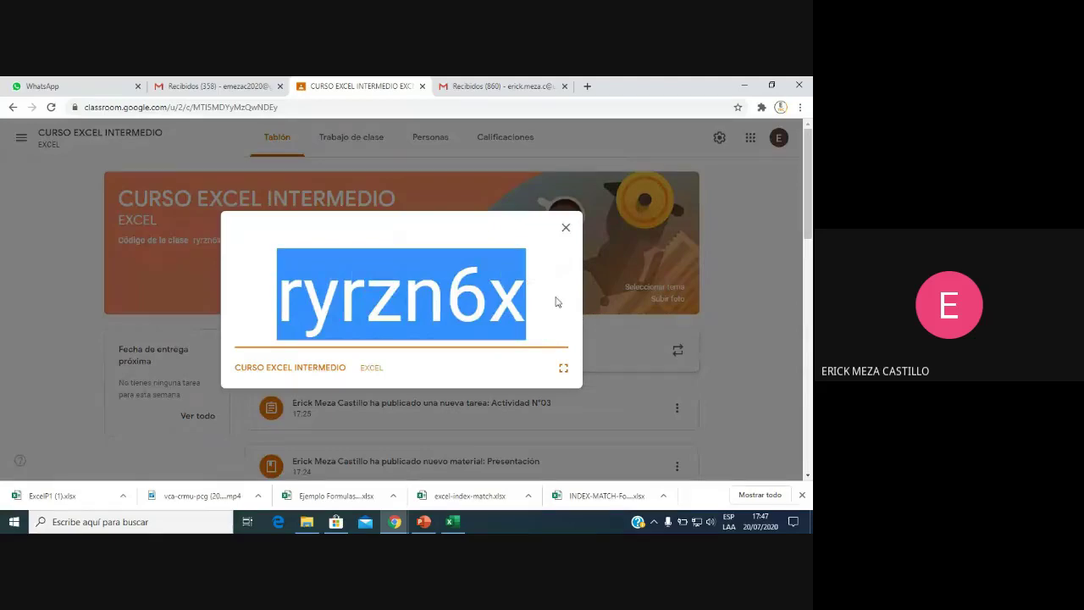
{"action": "left_click", "coordinate": [110, 88]}
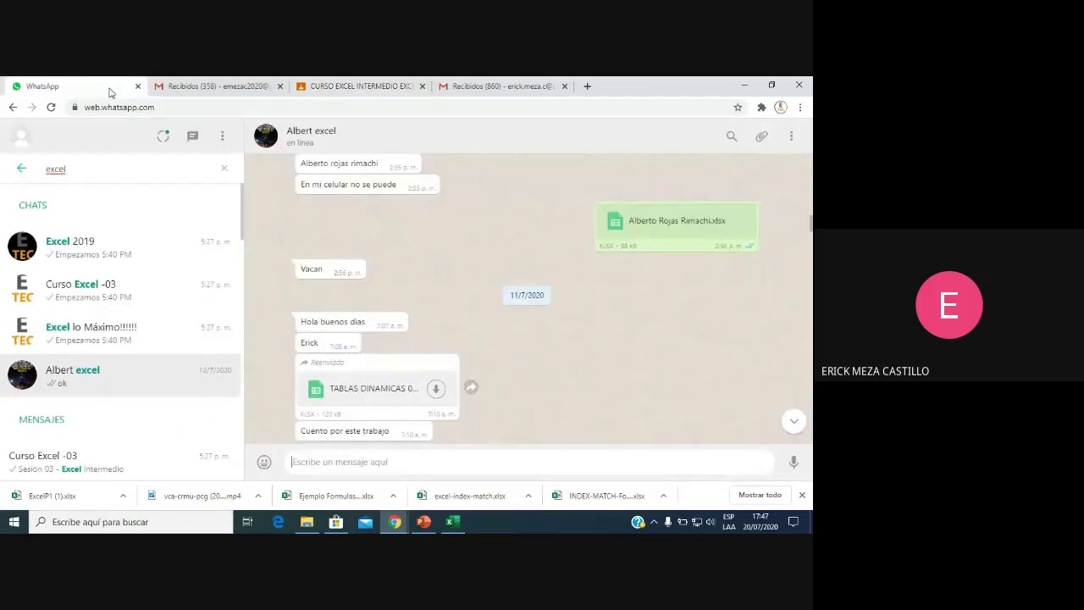
{"action": "left_click", "coordinate": [332, 85]}
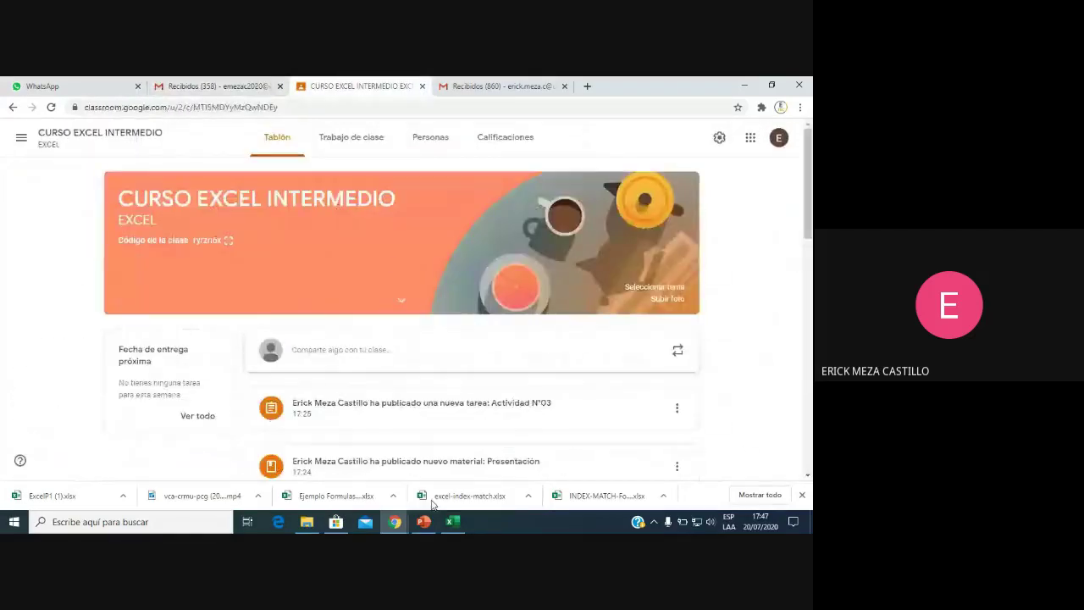
{"action": "left_click", "coordinate": [401, 520]}
Paste the class code into the Meet chat and send it to everyone.
{"action": "left_click", "coordinate": [446, 496]}
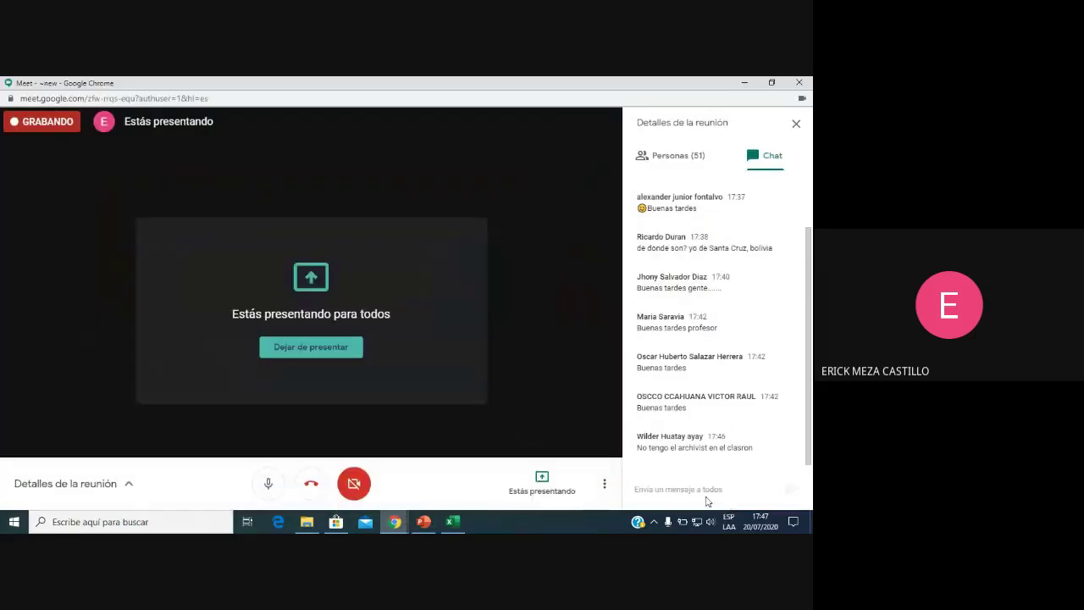
{"action": "left_click", "coordinate": [691, 488]}
{"action": "key", "text": "ctrl+v"}
{"action": "key", "text": "Return"}
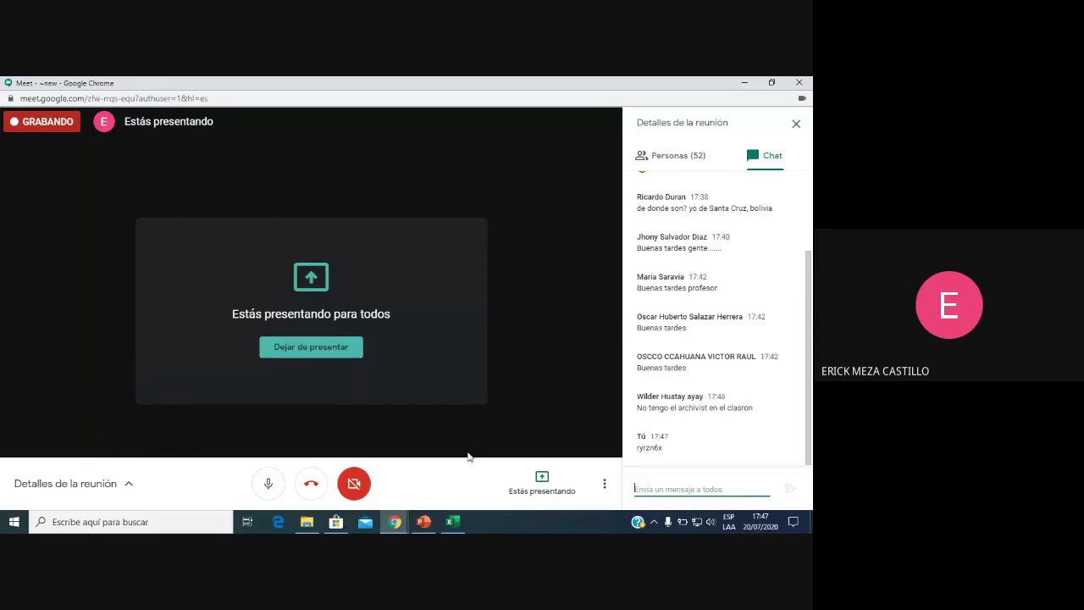
{"action": "left_click", "coordinate": [453, 522]}
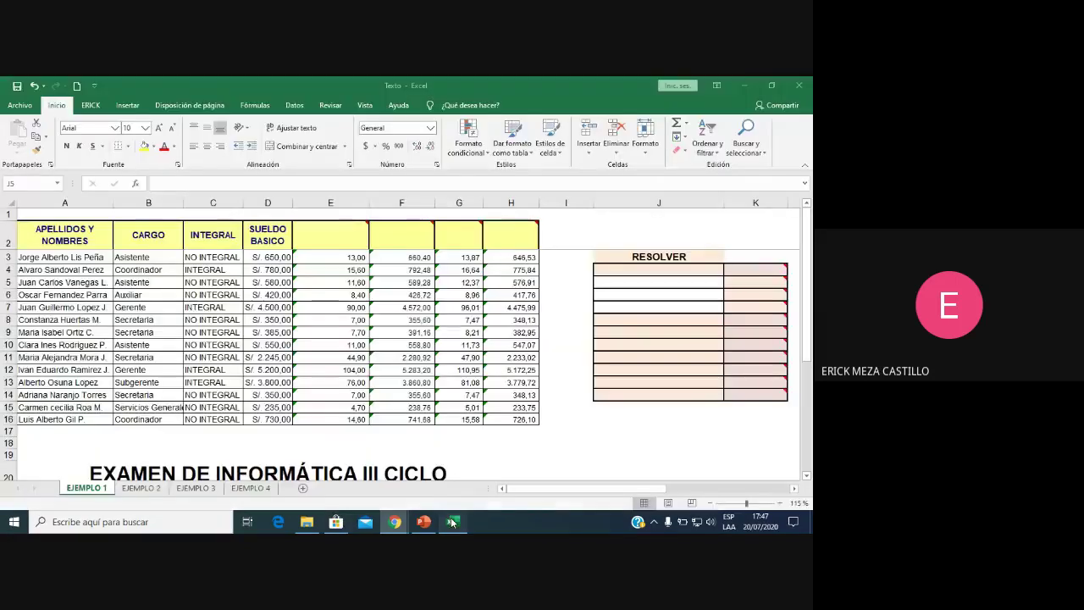
{"action": "left_click", "coordinate": [394, 522]}
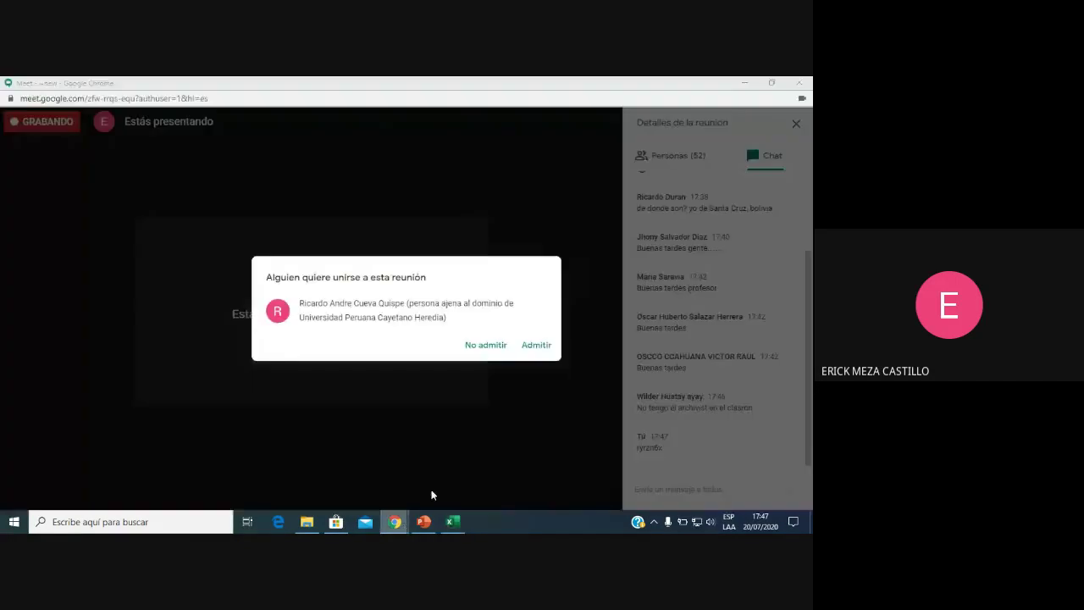
{"action": "left_click", "coordinate": [536, 343]}
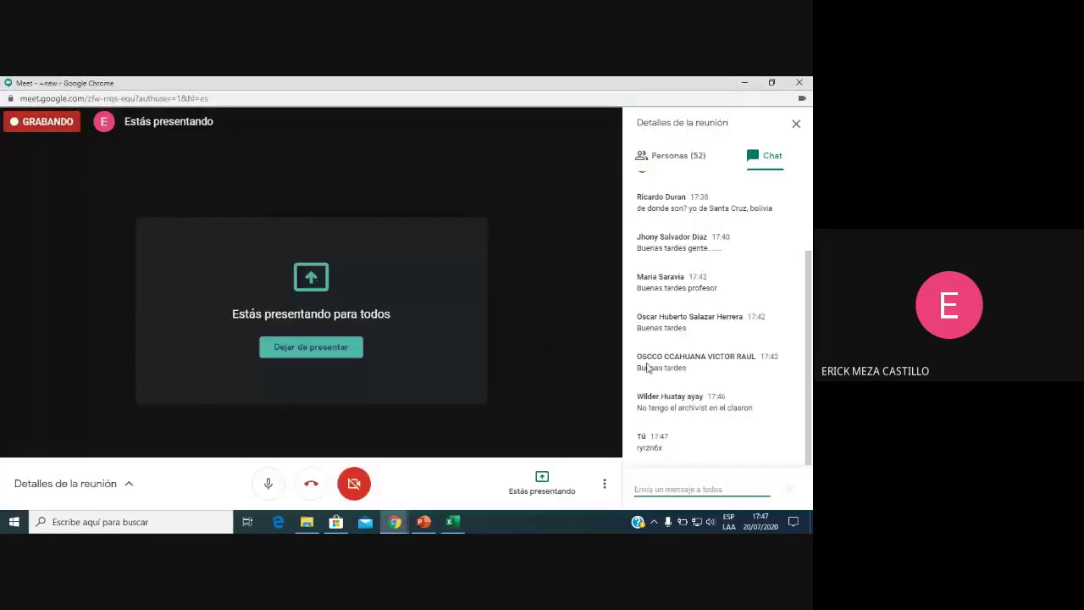
{"action": "left_click", "coordinate": [453, 522]}
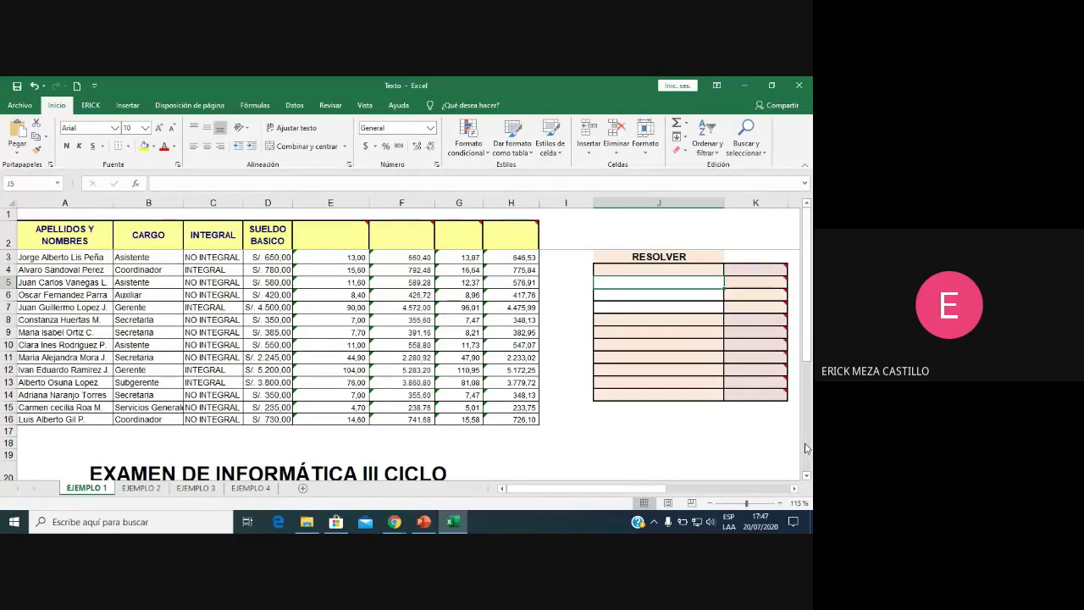
{"action": "left_click", "coordinate": [795, 489]}
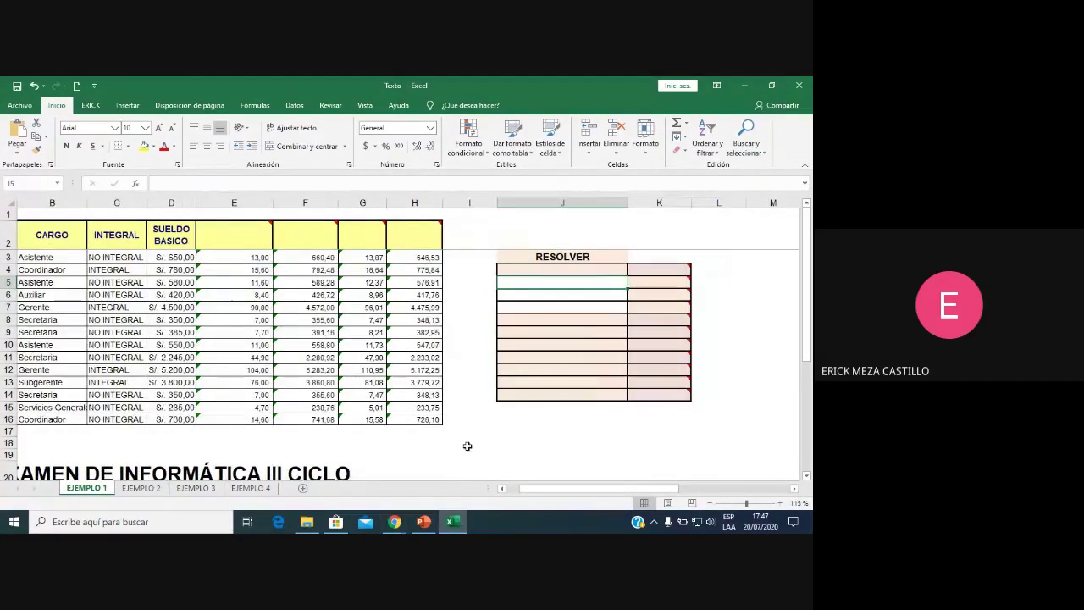
{"action": "left_click", "coordinate": [141, 489]}
{"action": "left_click", "coordinate": [196, 489]}
{"action": "left_click", "coordinate": [251, 489]}
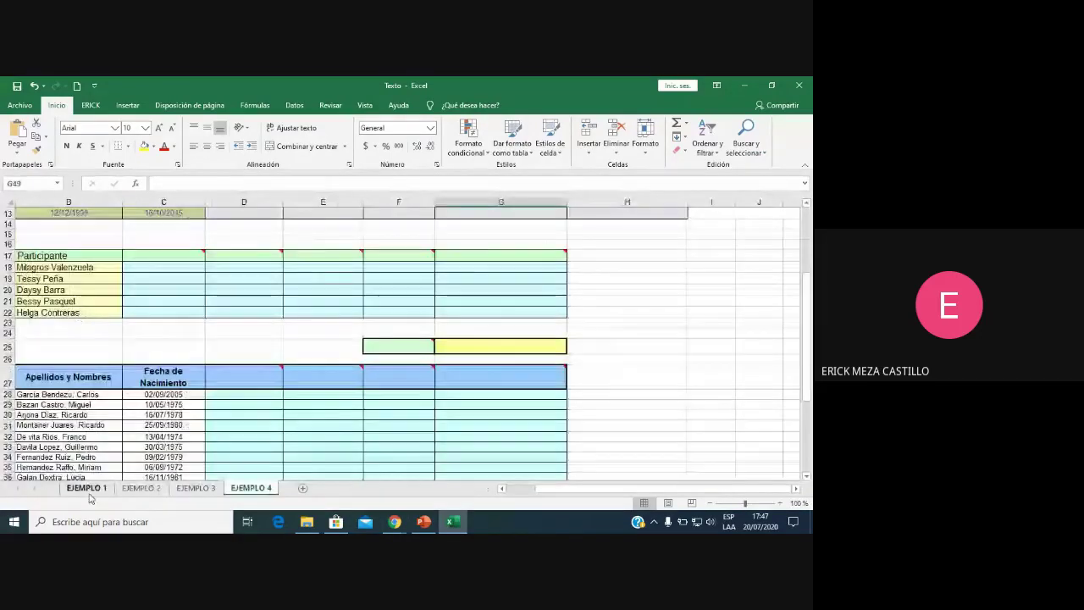
{"action": "left_click", "coordinate": [88, 490]}
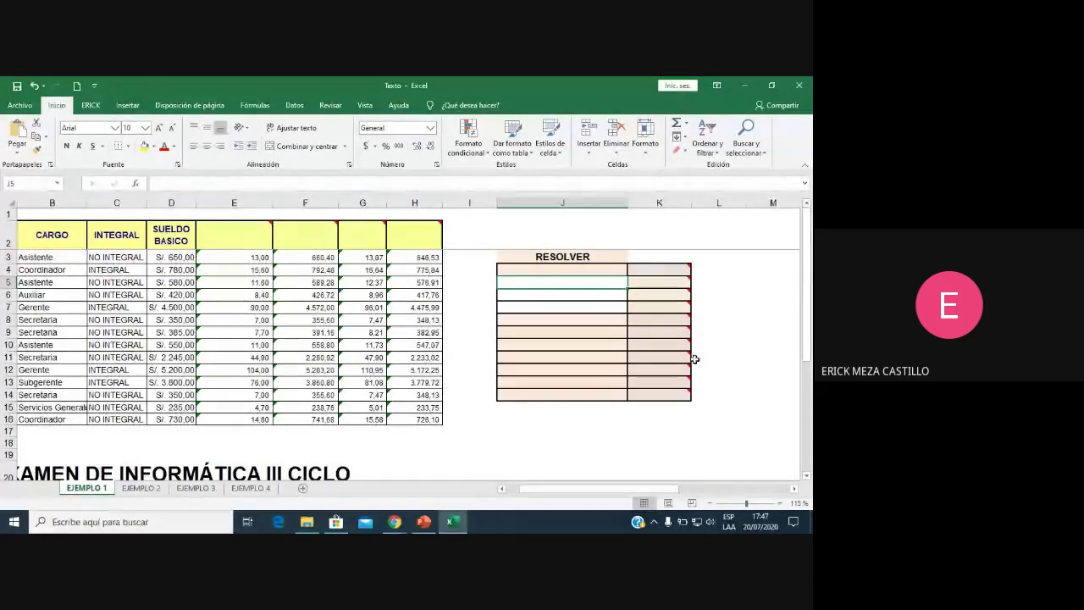
{"action": "left_click", "coordinate": [794, 489]}
{"action": "mouse_move", "coordinate": [659, 270]}
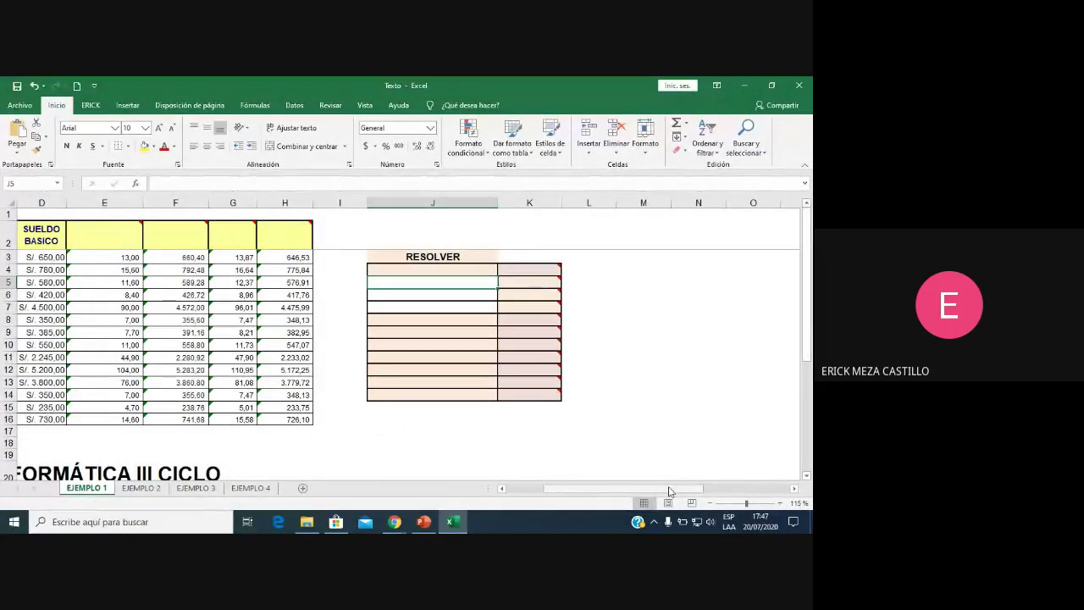
{"action": "left_click", "coordinate": [607, 490]}
{"action": "left_click_drag", "start_coordinate": [607, 494], "coordinate": [564, 495]}
{"action": "mouse_move", "coordinate": [88, 235]}
{"action": "left_mouse_down"}
{"action": "mouse_move", "coordinate": [444, 380]}
{"action": "mouse_move", "coordinate": [491, 415]}
{"action": "left_mouse_up"}
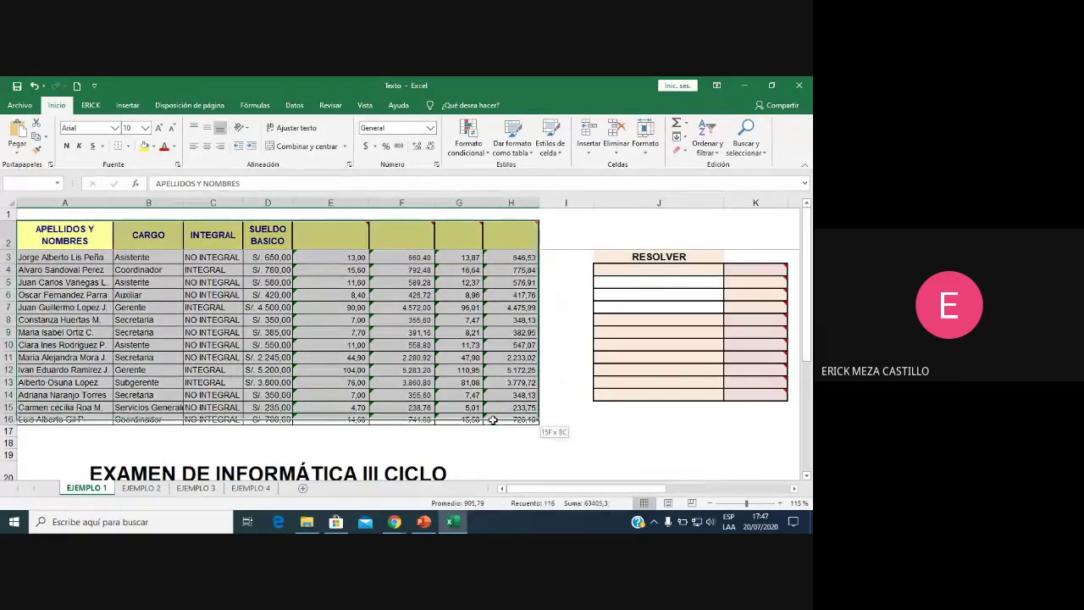
{"action": "left_click", "coordinate": [742, 271]}
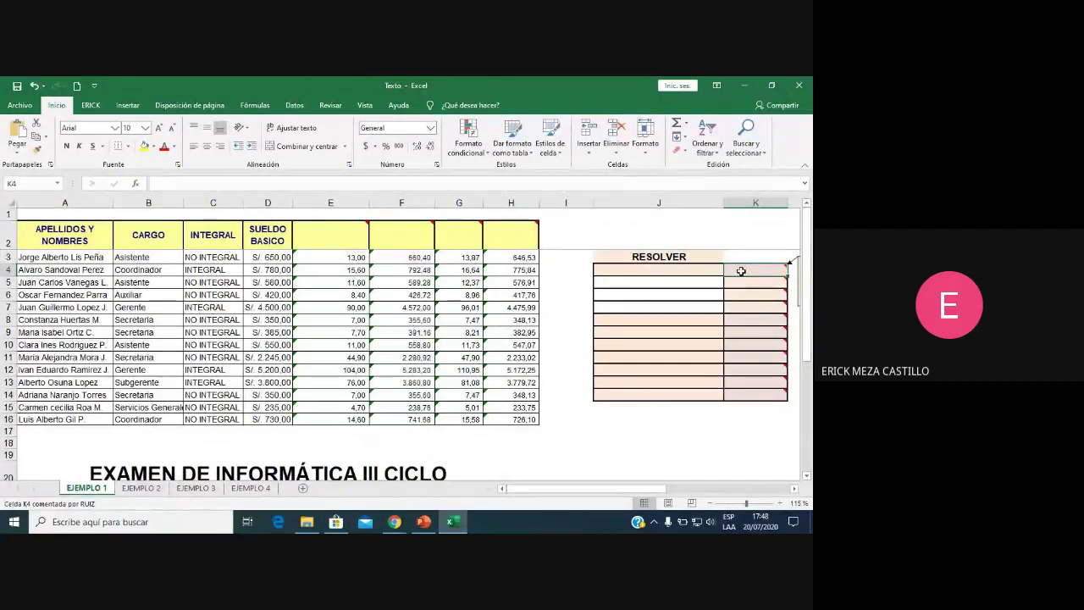
{"action": "scroll", "coordinate": [742, 489], "scroll_direction": "right", "scroll_amount": 2}
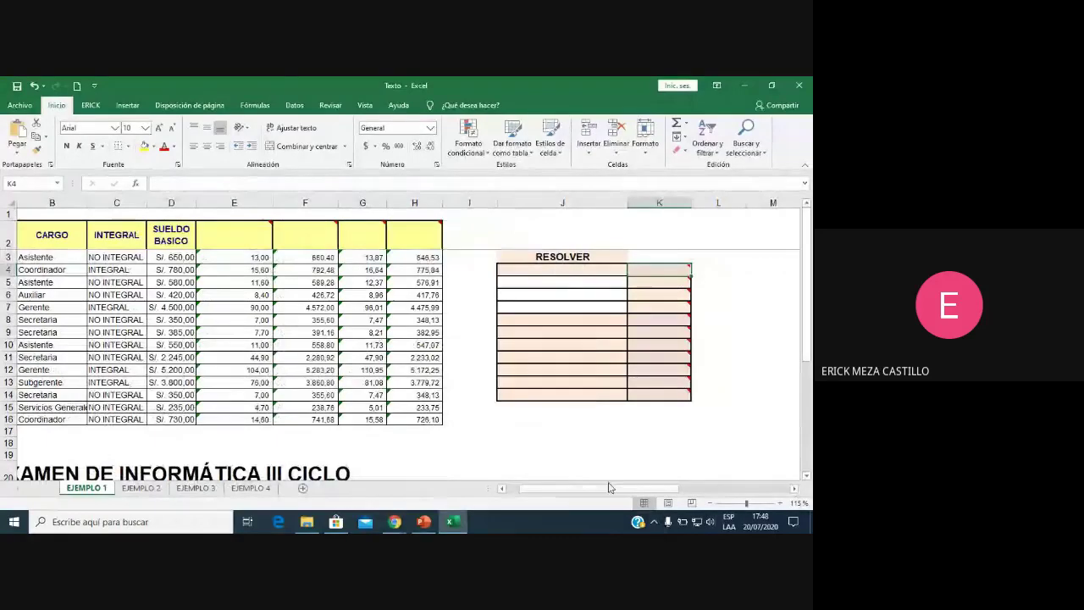
{"action": "scroll", "coordinate": [610, 492], "scroll_direction": "left", "scroll_amount": 2}
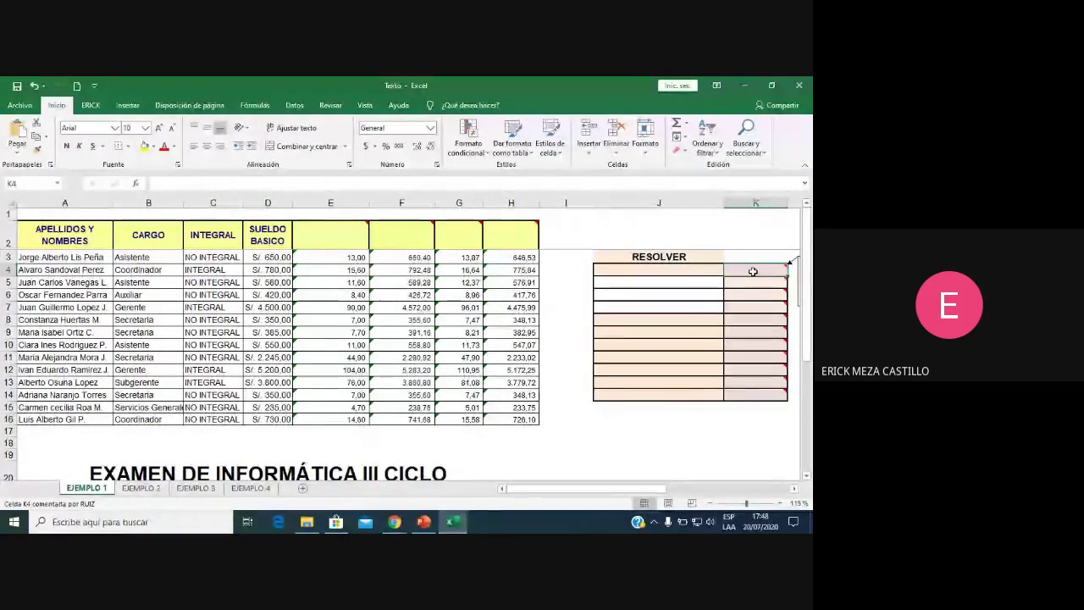
Start K4's CONTAR.SI formula using range B3:B16 and the Asistente criterion.
{"action": "type", "text": "=conta"}
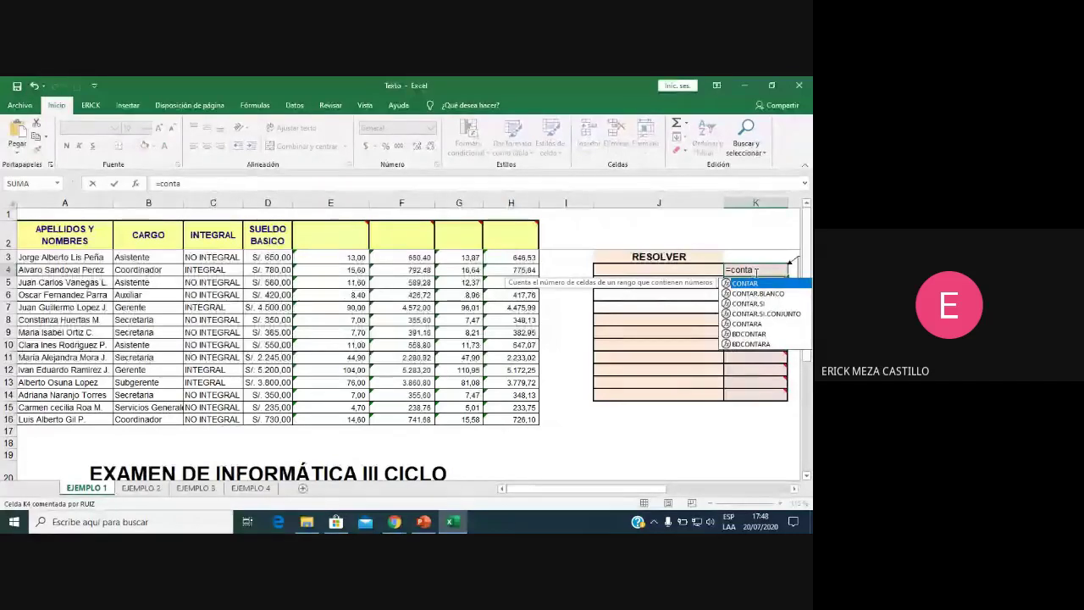
{"action": "double_click", "coordinate": [750, 304]}
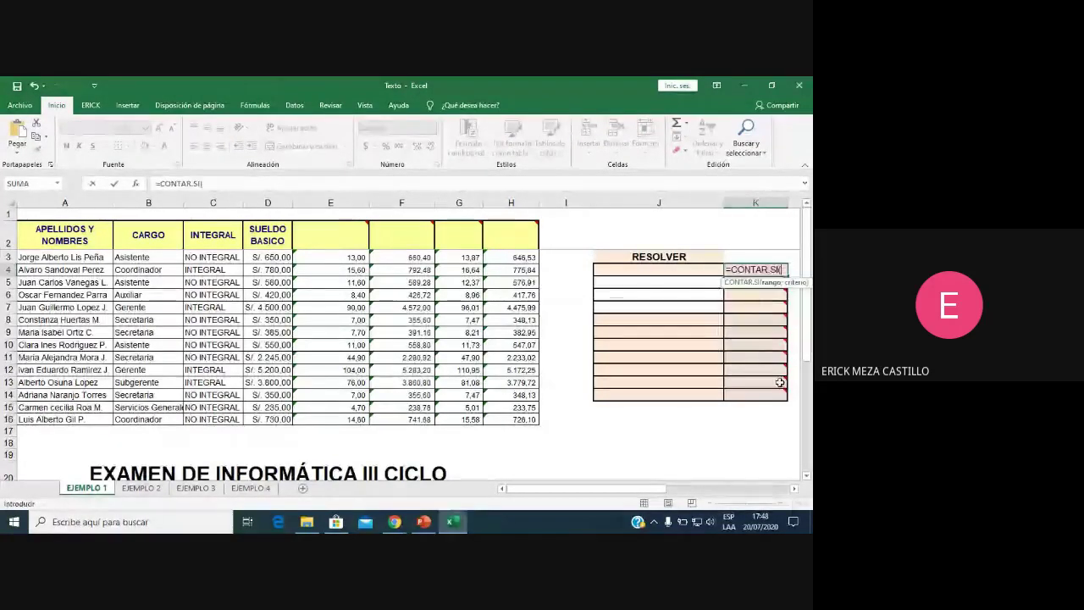
{"action": "left_click", "coordinate": [794, 489]}
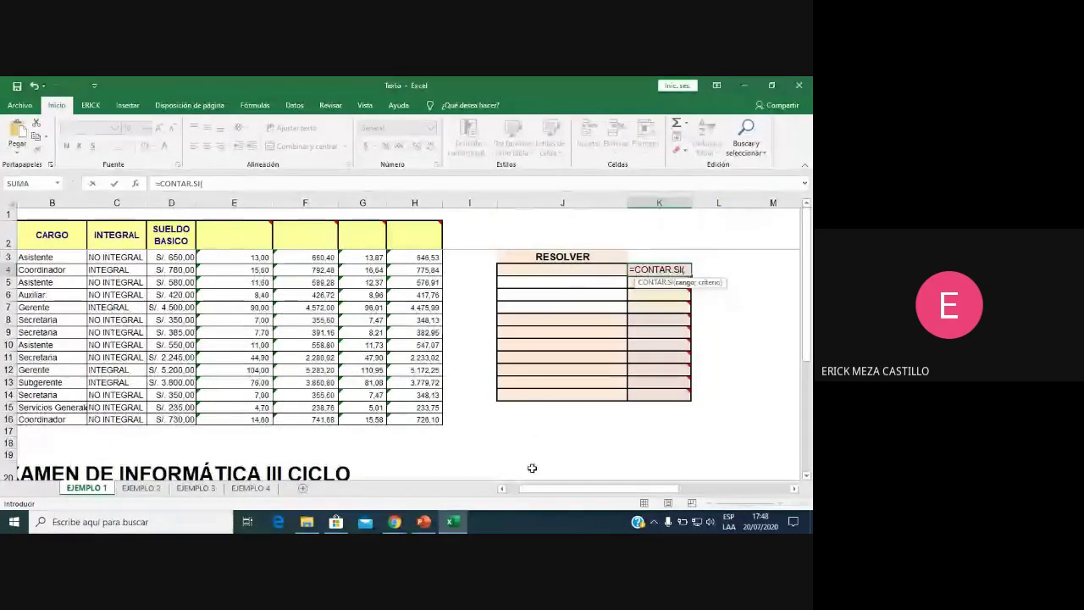
{"action": "left_click", "coordinate": [503, 492]}
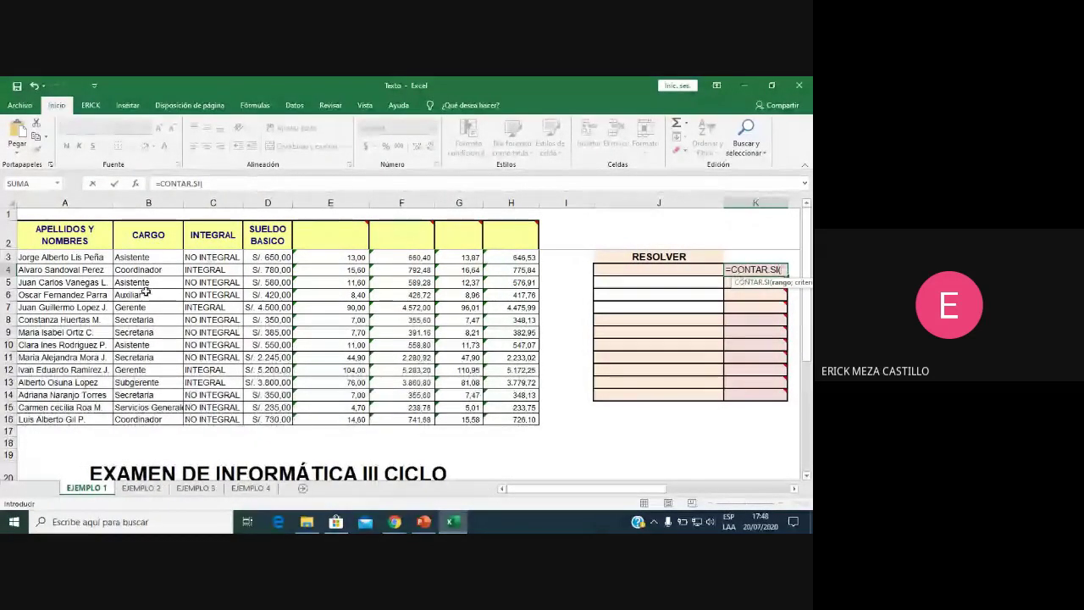
{"action": "left_click_drag", "start_coordinate": [149, 255], "coordinate": [149, 418]}
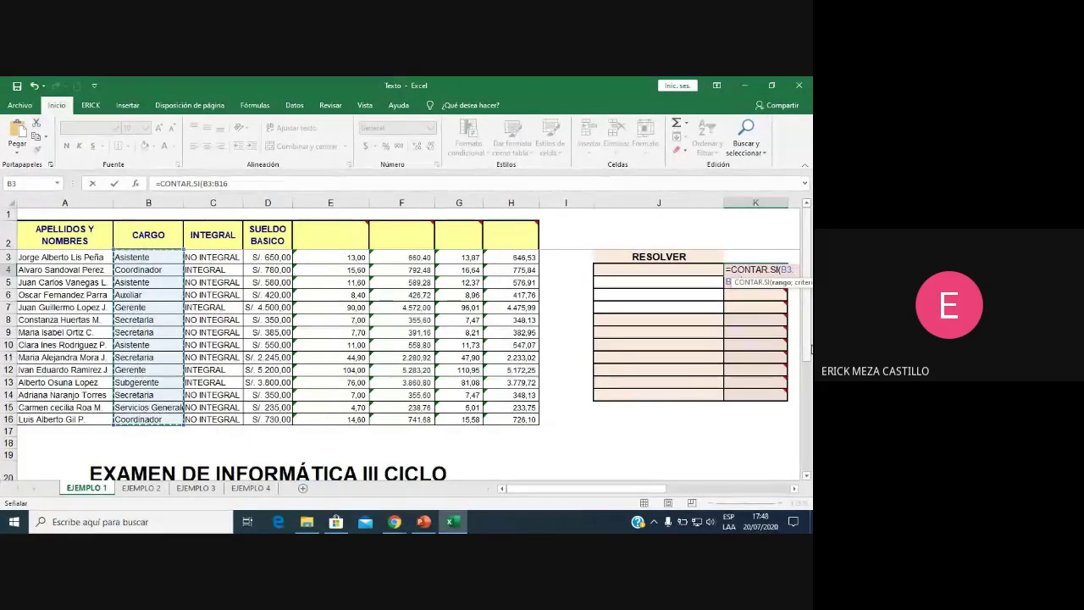
{"action": "type", "text": ";"}
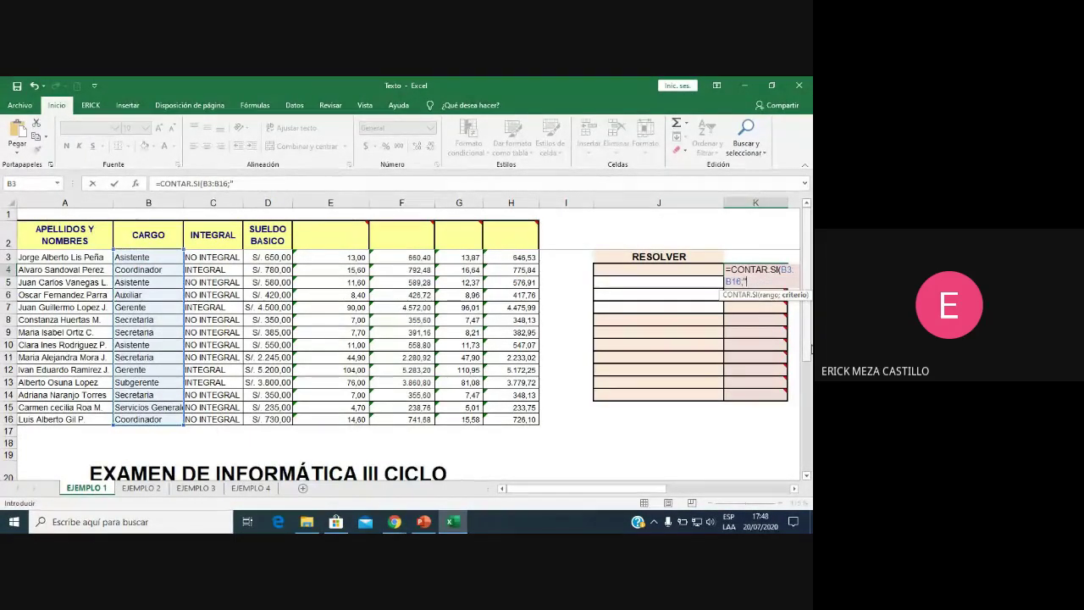
{"action": "type", "text": "sis"}
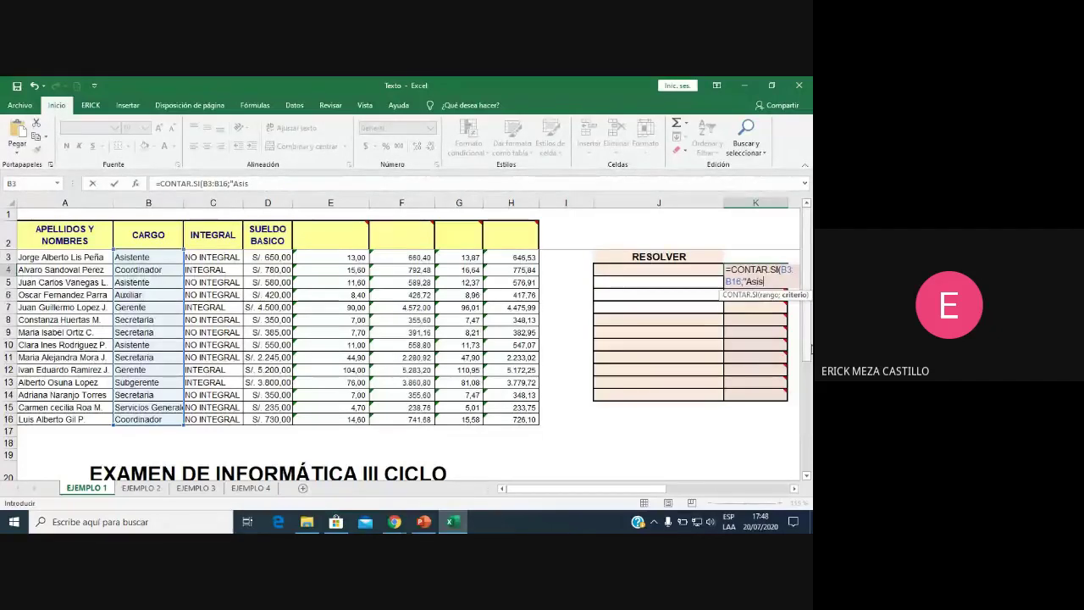
{"action": "type", "text": "tebt"}
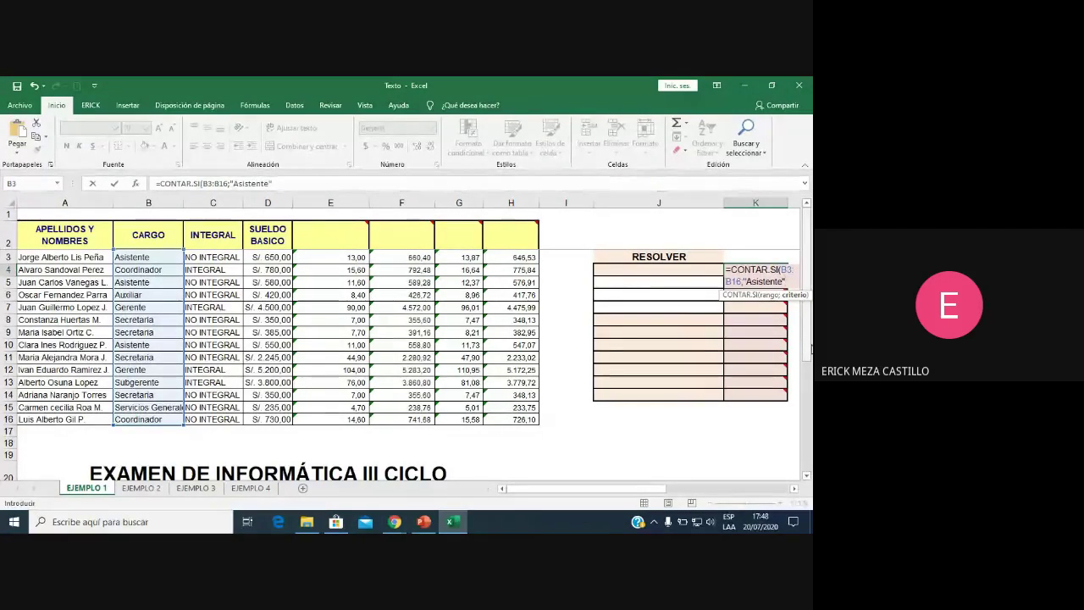
{"action": "type", "text": ")"}
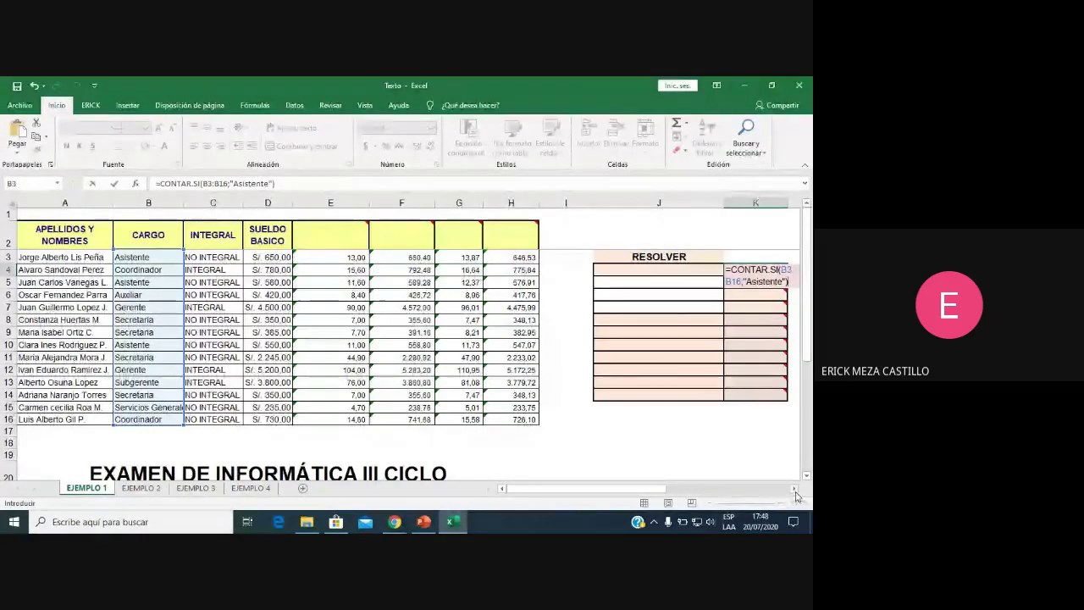
{"action": "left_click", "coordinate": [794, 489]}
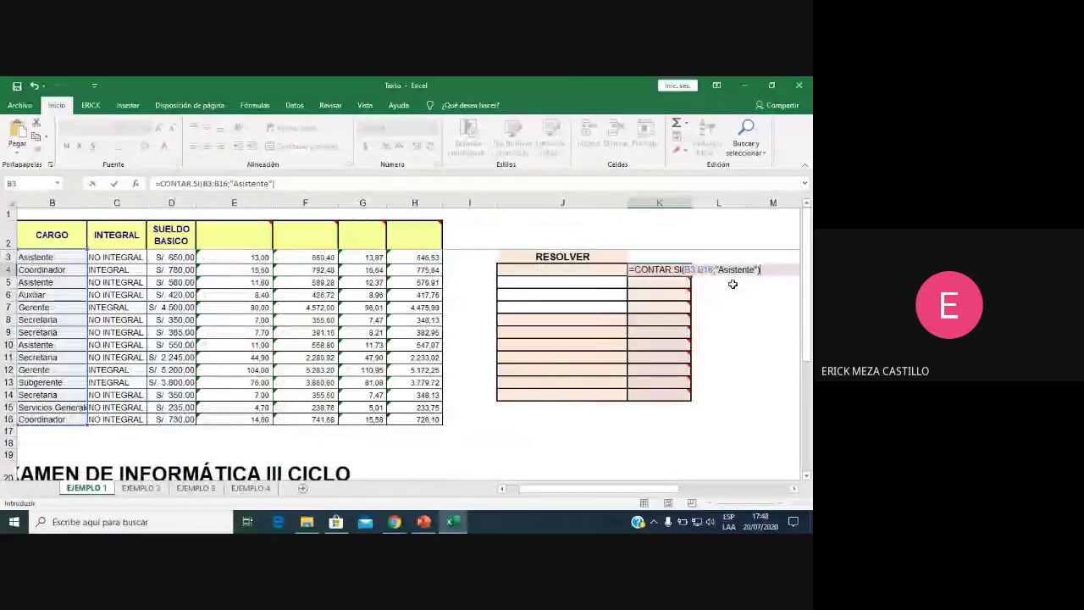
Admit a waiting Meet guest, then commit =CONTAR.SI(B3:B16;"Asistente") in K4.
{"action": "left_click", "coordinate": [398, 462]}
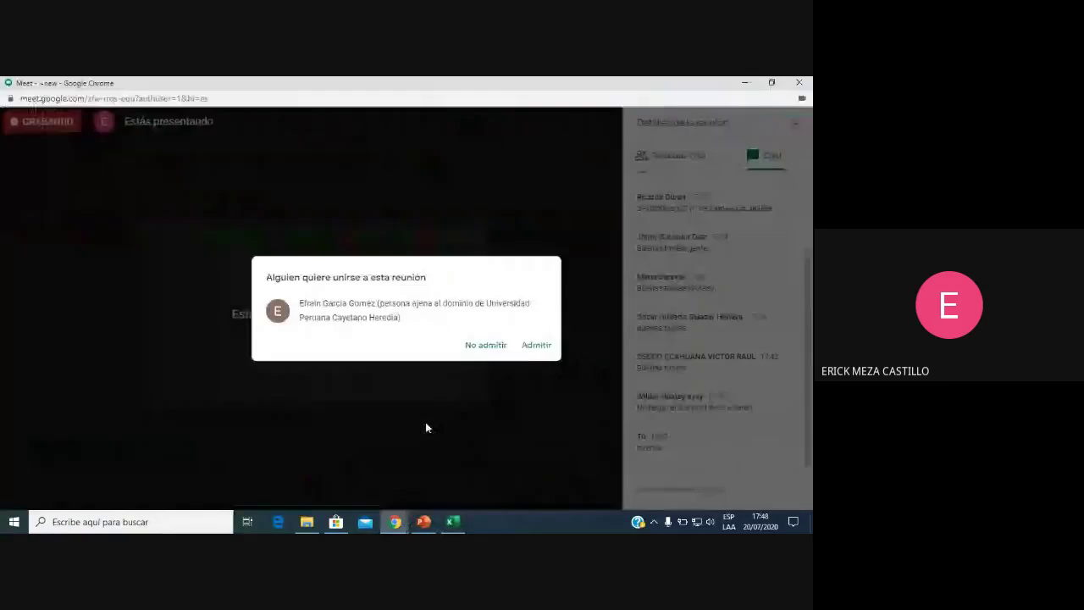
{"action": "left_click", "coordinate": [530, 348]}
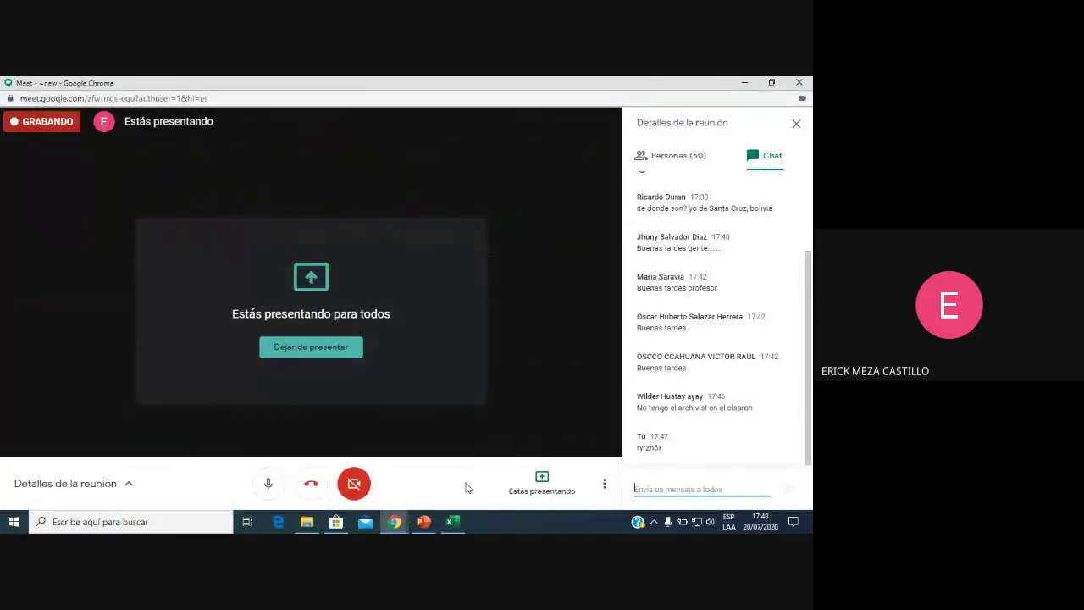
{"action": "left_click", "coordinate": [453, 524]}
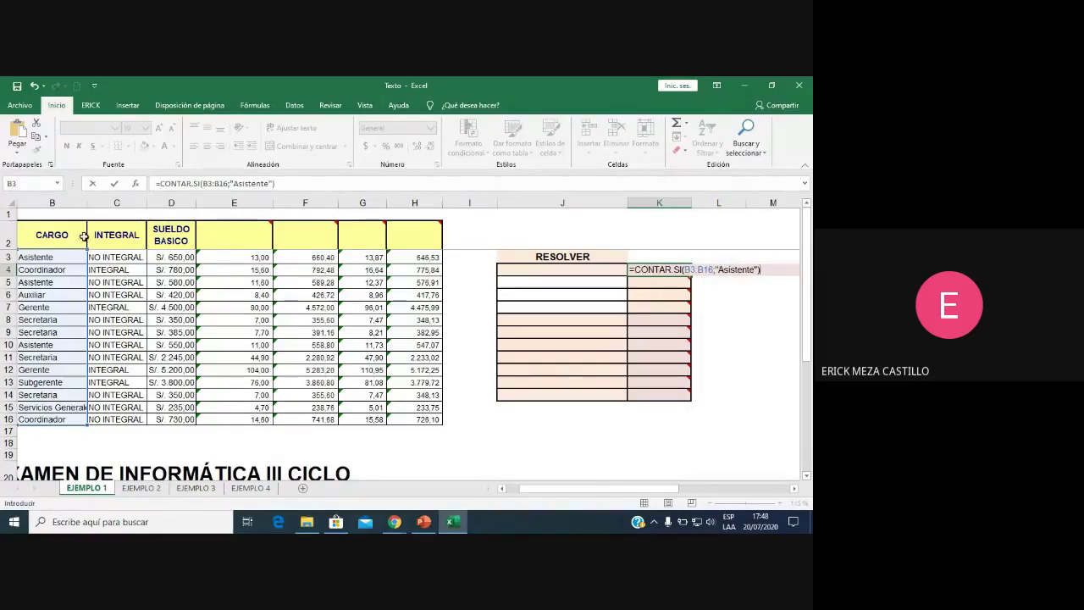
{"action": "left_click_drag", "start_coordinate": [84, 236], "coordinate": [53, 254]}
{"action": "key", "text": "Return"}
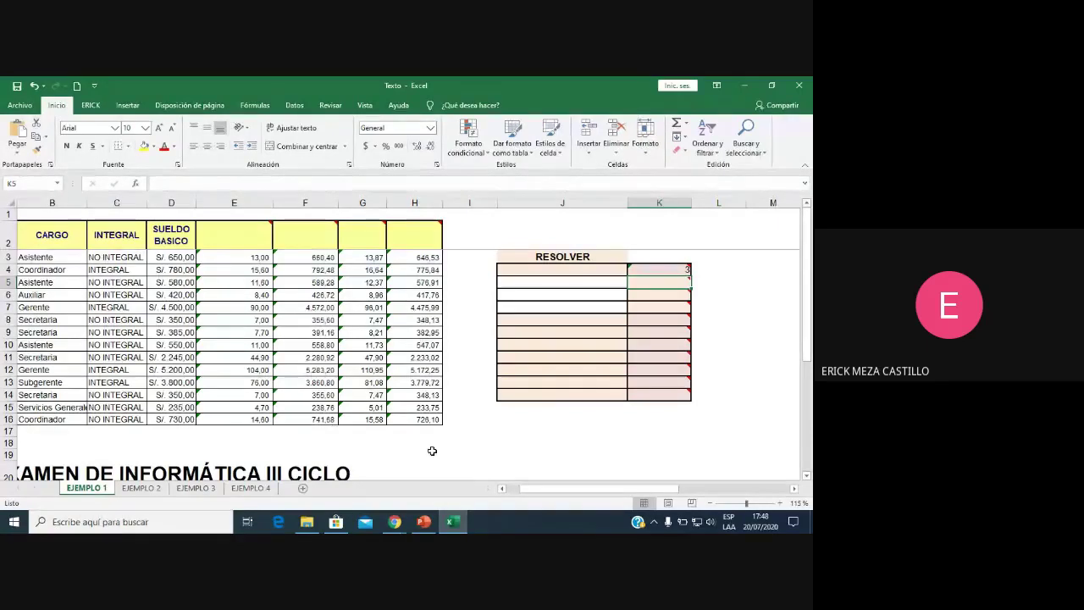
Point out the Asistente entries in CARGO and recommit K4, which returns 3.
{"action": "left_click", "coordinate": [30, 255]}
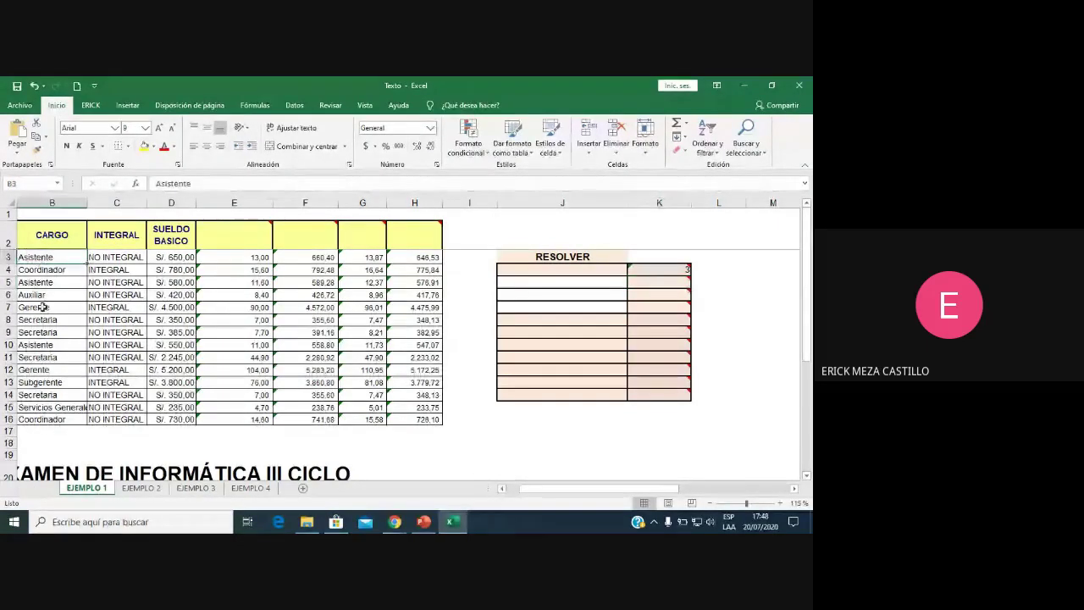
{"action": "left_click", "coordinate": [49, 284]}
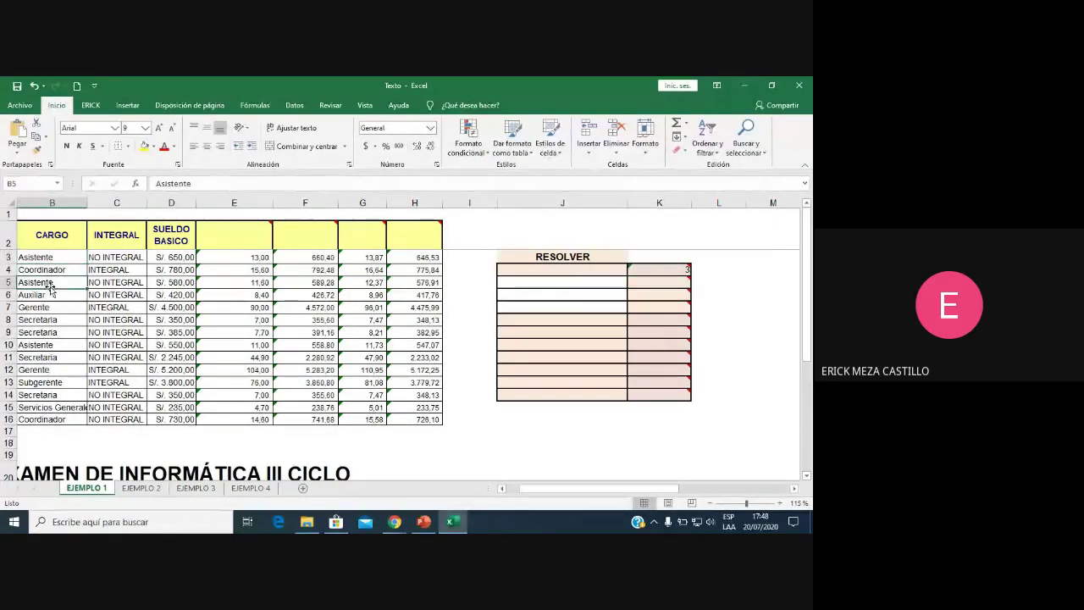
{"action": "left_click", "coordinate": [48, 345]}
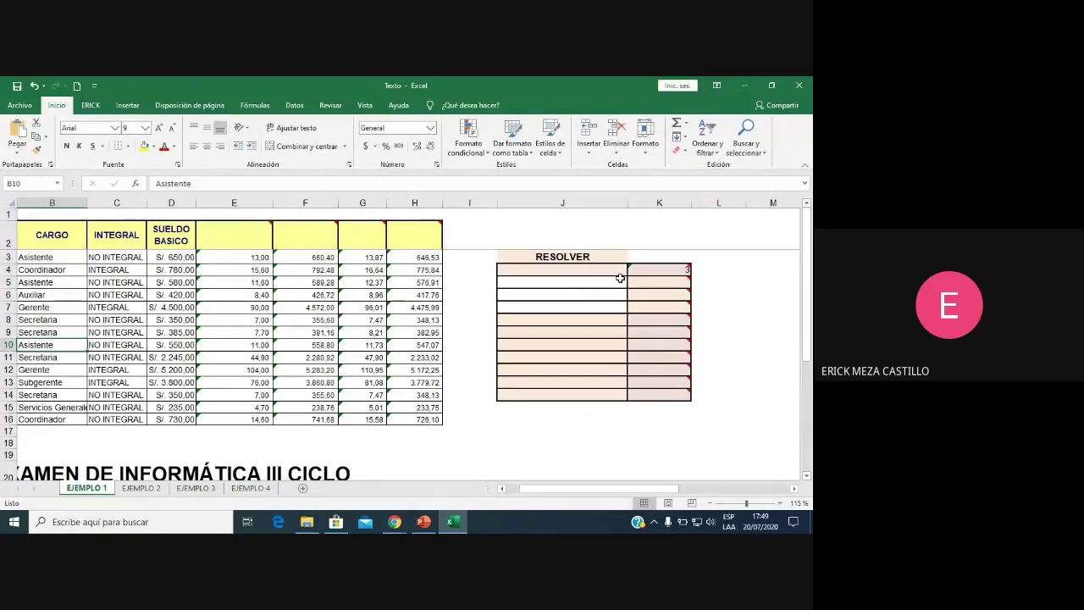
{"action": "mouse_move", "coordinate": [659, 269]}
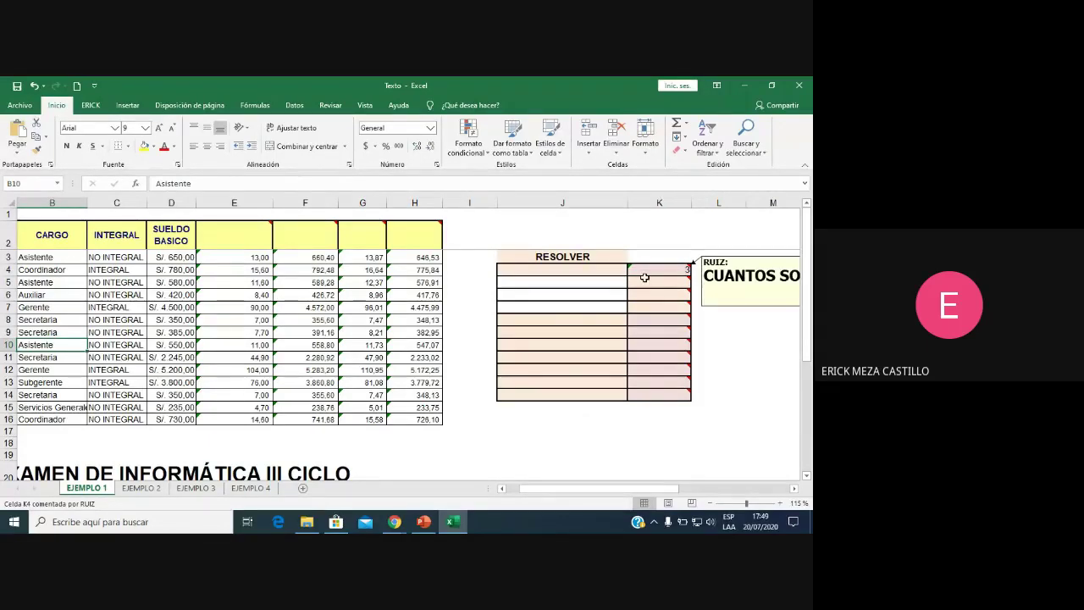
{"action": "double_click", "coordinate": [668, 270]}
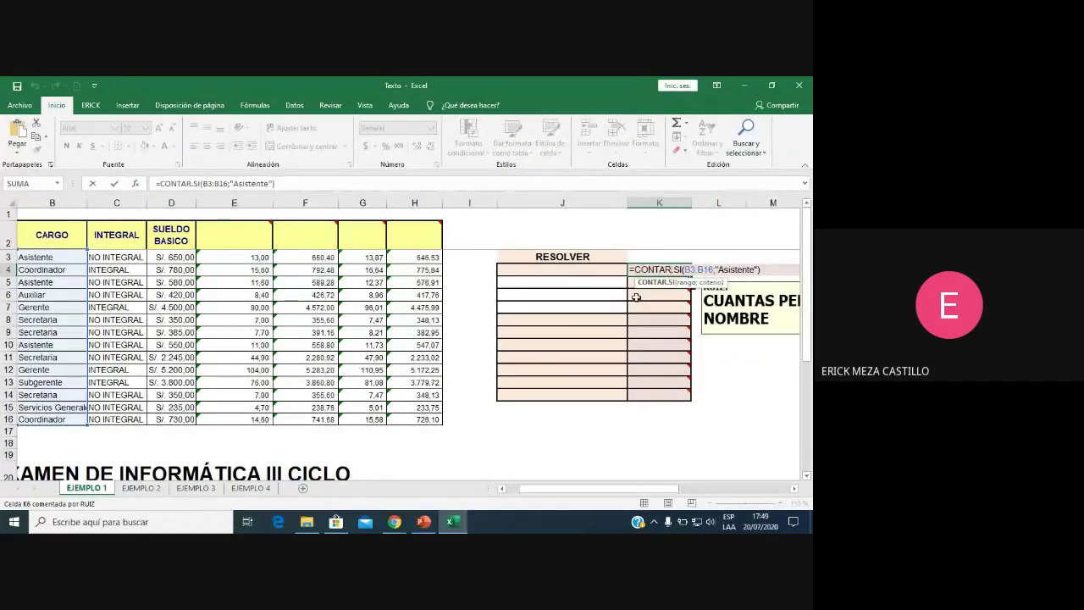
{"action": "key", "text": "ctrl+Return"}
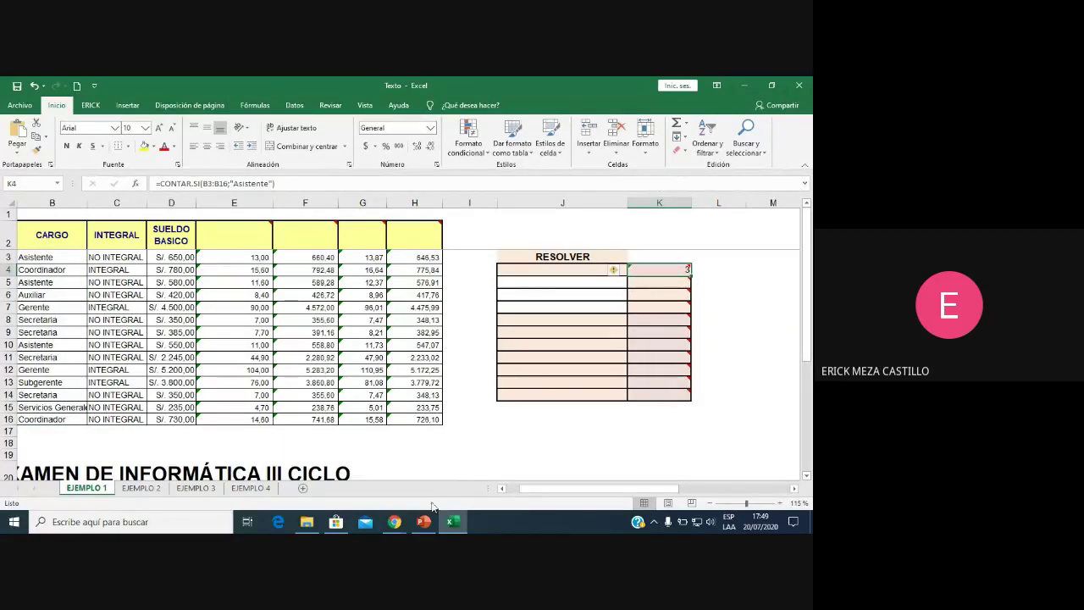
Admit the next person asking to join the Meet call.
{"action": "left_click", "coordinate": [390, 470]}
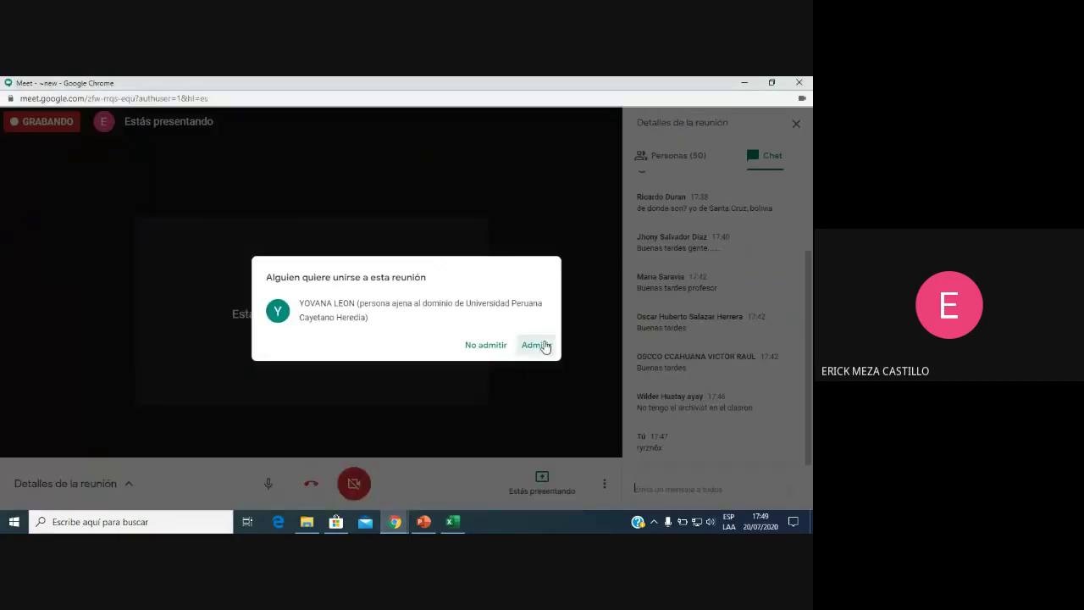
{"action": "left_click", "coordinate": [543, 346]}
{"action": "left_click", "coordinate": [452, 521]}
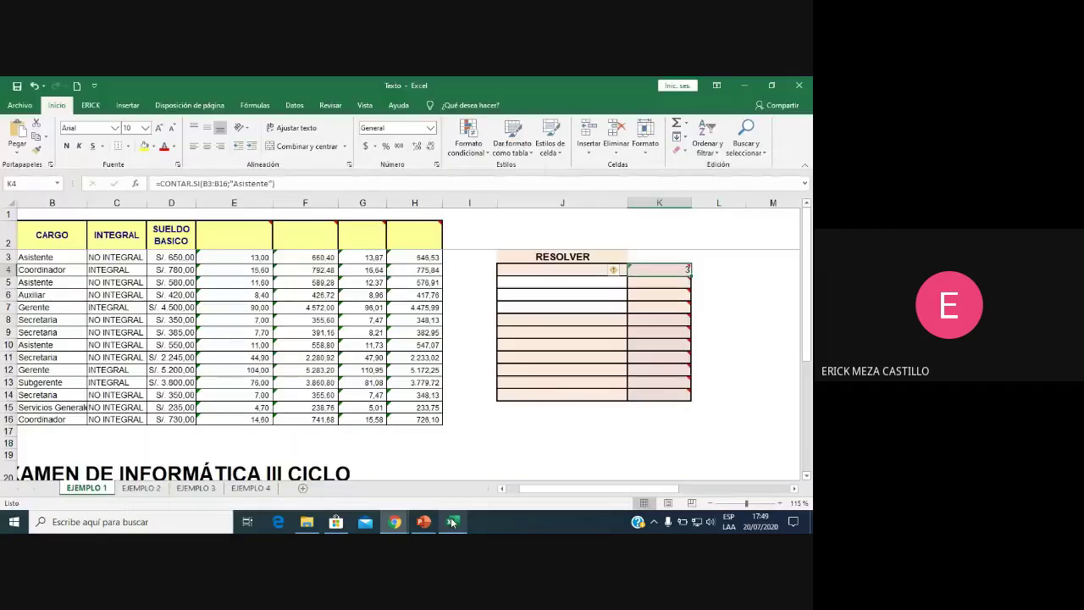
{"action": "left_click", "coordinate": [655, 284]}
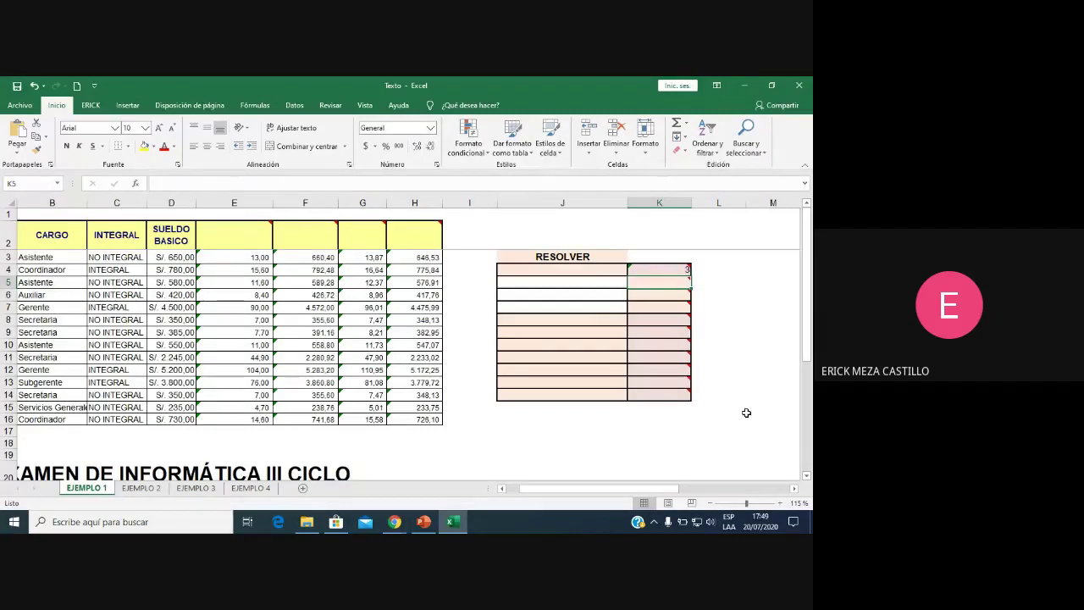
{"action": "left_click", "coordinate": [794, 489]}
{"action": "mouse_move", "coordinate": [659, 282]}
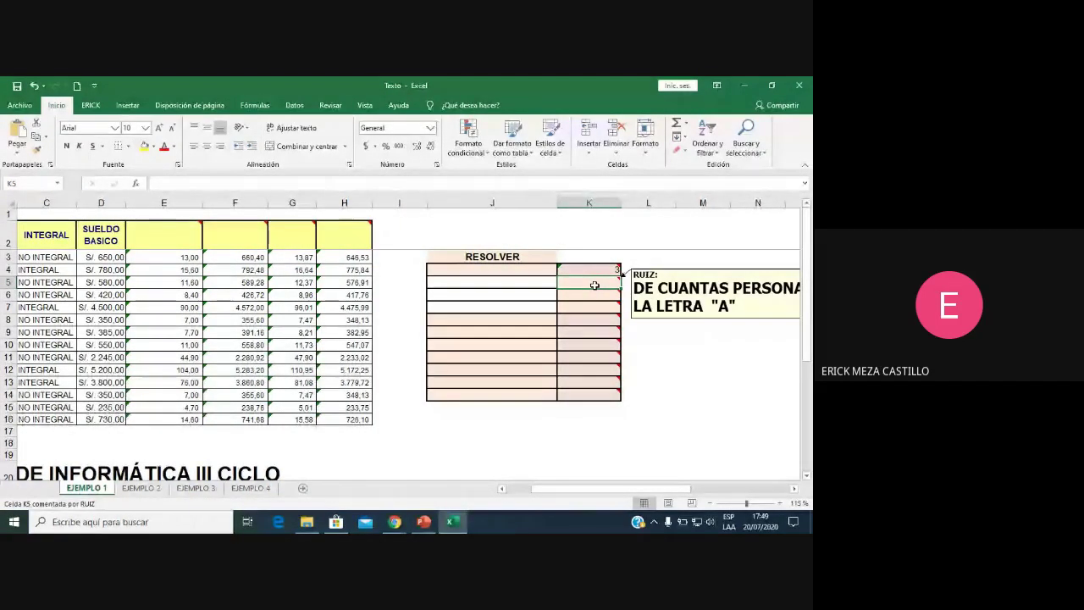
{"action": "left_click", "coordinate": [794, 490]}
{"action": "left_click", "coordinate": [794, 490]}
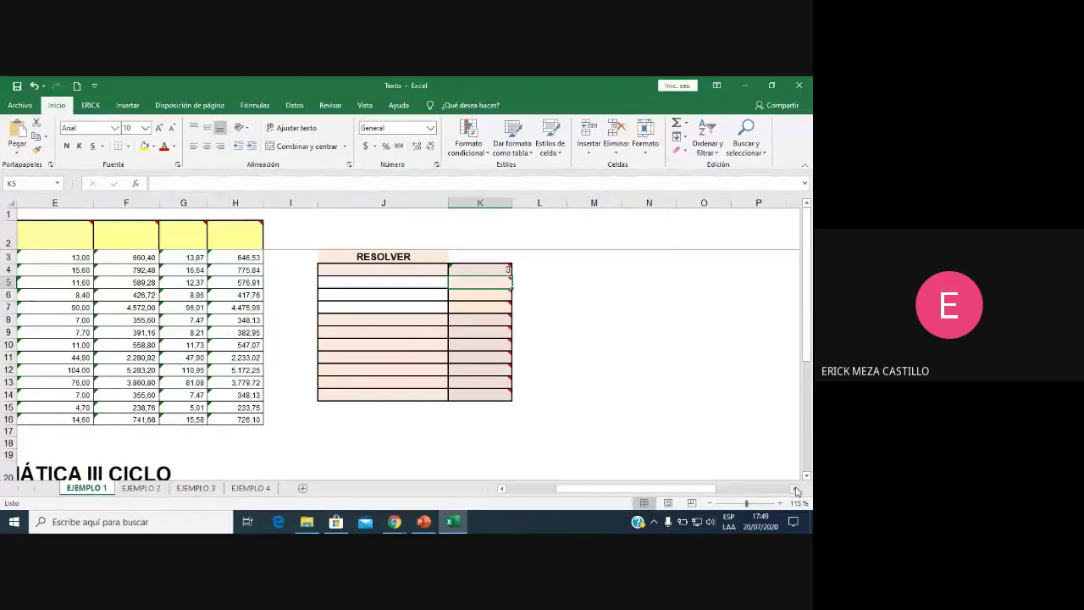
{"action": "scroll", "coordinate": [382, 273], "scroll_direction": "right", "scroll_amount": 2}
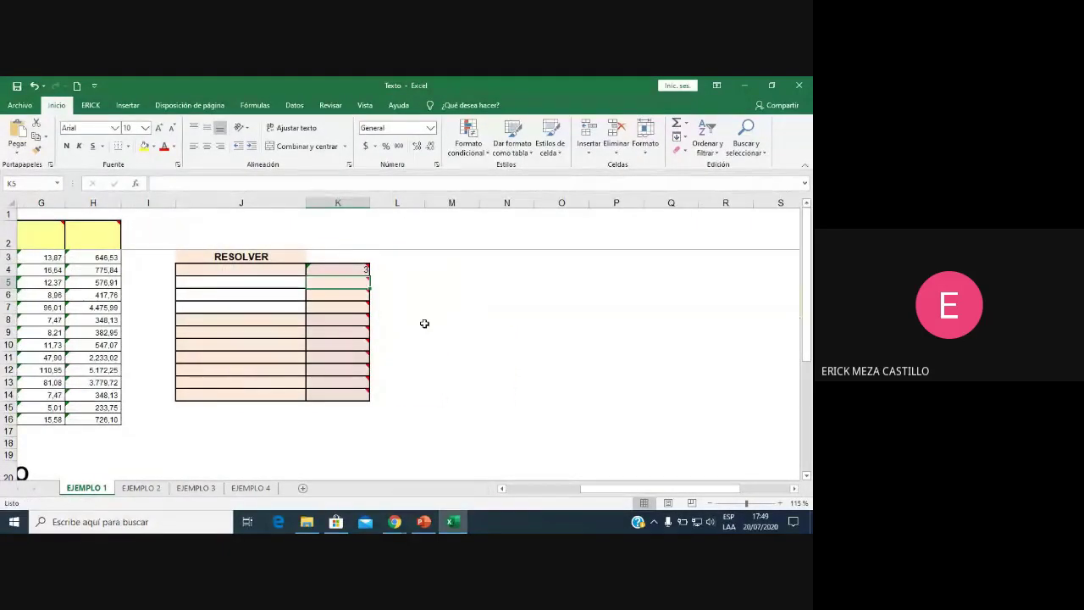
{"action": "left_click", "coordinate": [503, 489]}
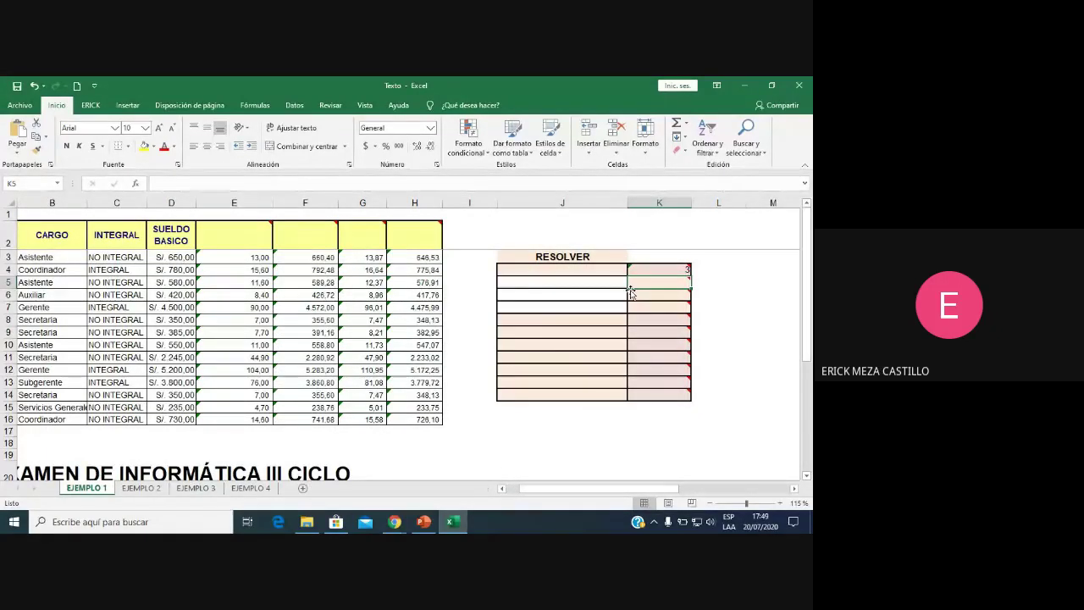
{"action": "mouse_move", "coordinate": [338, 269]}
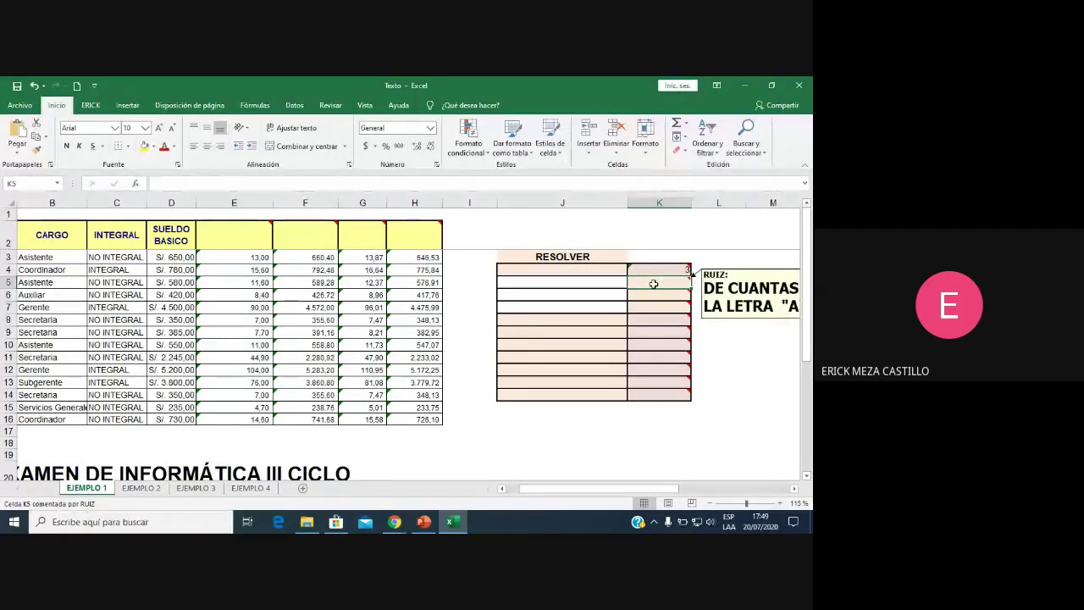
{"action": "left_click_drag", "start_coordinate": [551, 491], "coordinate": [523, 494]}
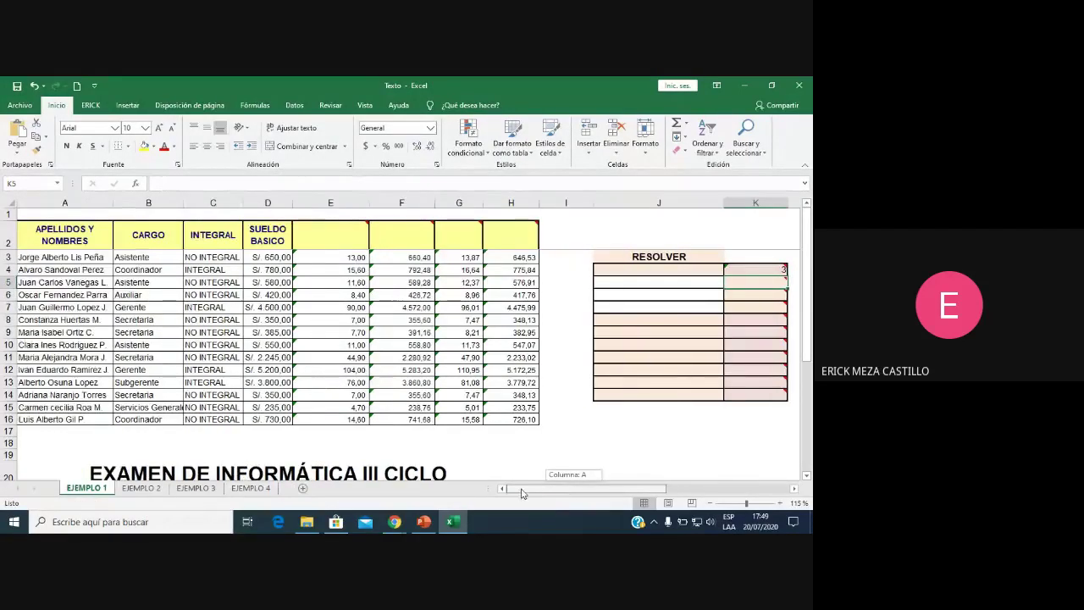
{"action": "left_click_drag", "start_coordinate": [81, 258], "coordinate": [66, 430]}
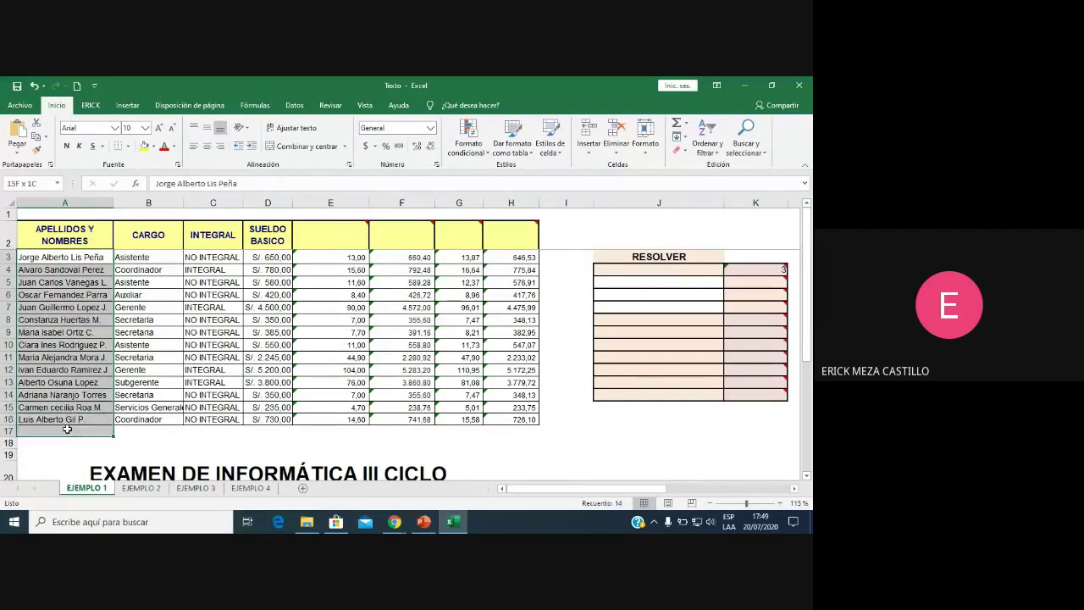
{"action": "left_click", "coordinate": [51, 345]}
{"action": "left_click", "coordinate": [26, 269]}
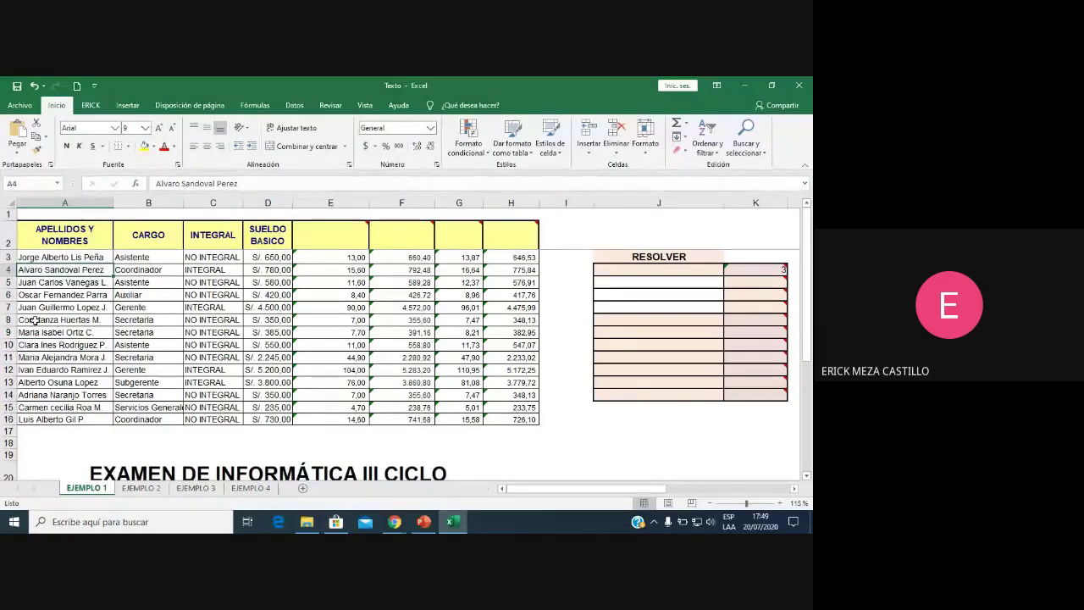
{"action": "left_click", "coordinate": [40, 383]}
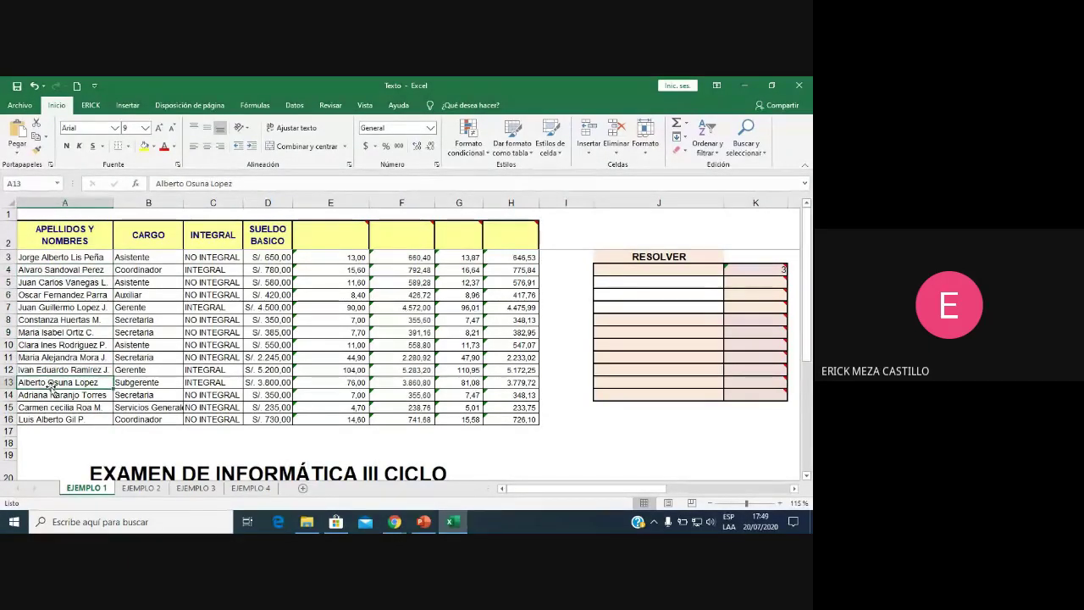
{"action": "left_click", "coordinate": [51, 395]}
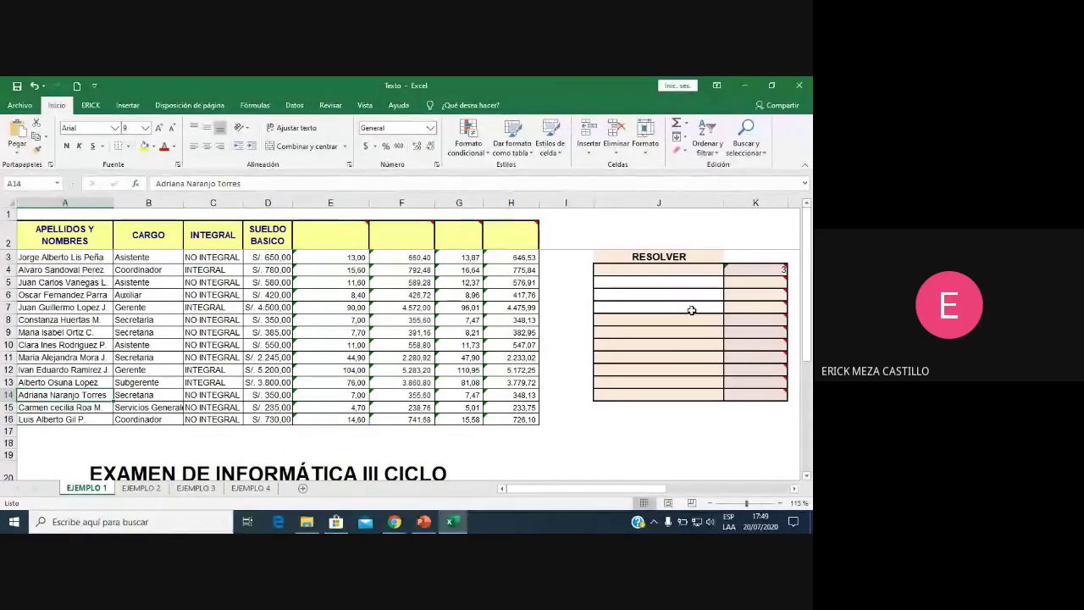
{"action": "left_click", "coordinate": [747, 285]}
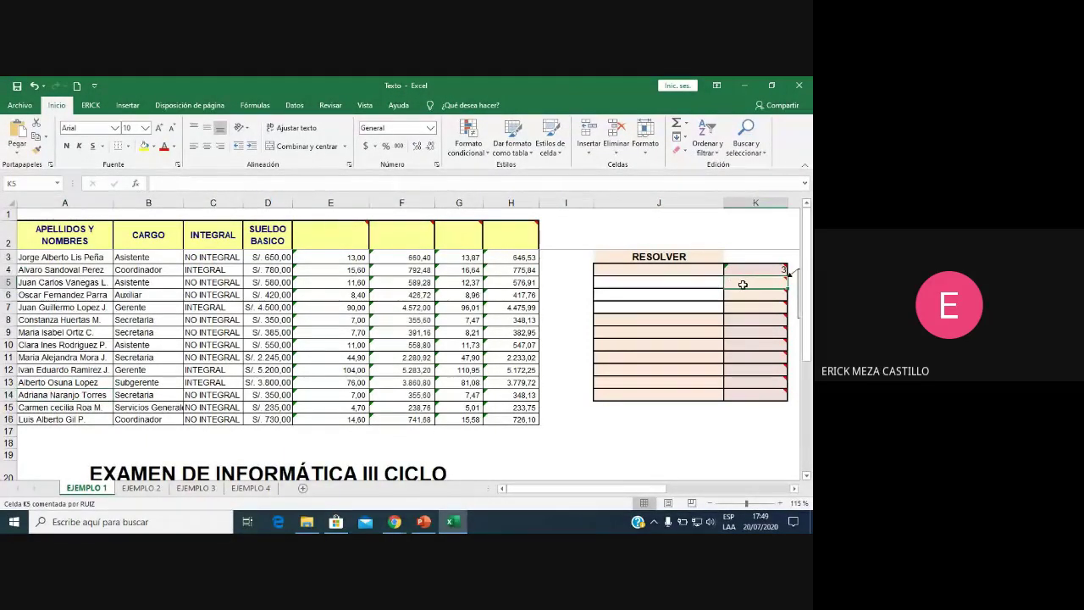
Start =CONTAR.SI(A3:A16 in K5, then admit the waiting guest to the Meet call.
{"action": "type", "text": "=cont"}
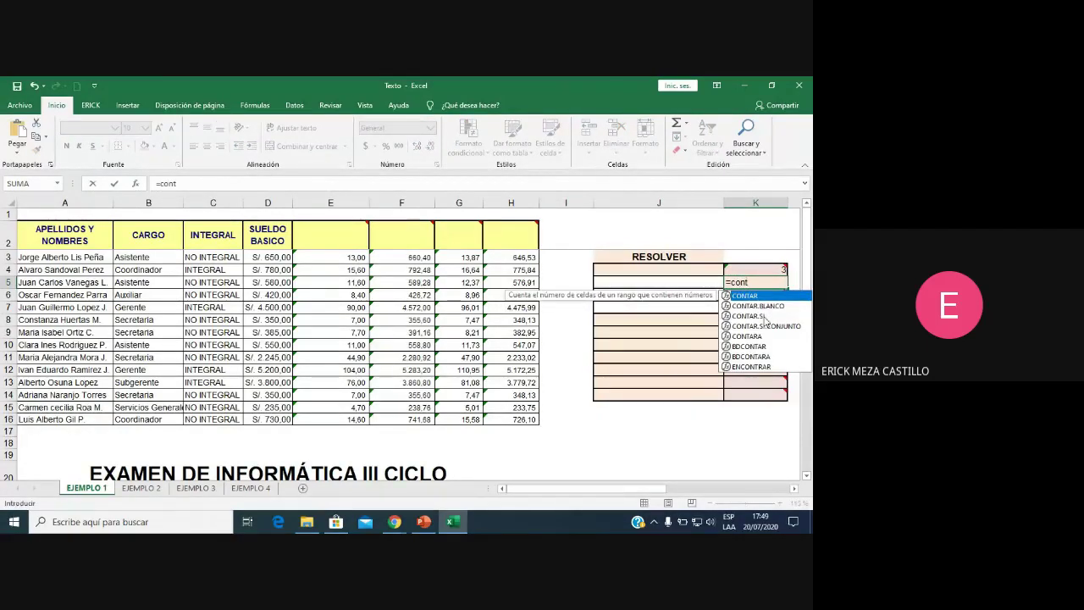
{"action": "double_click", "coordinate": [763, 317]}
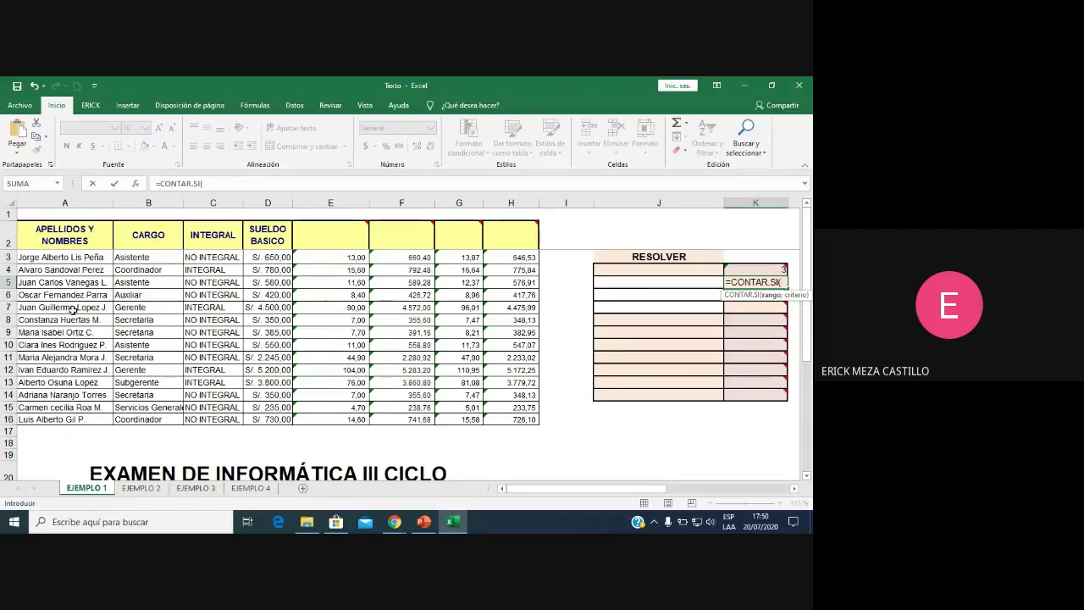
{"action": "left_click_drag", "start_coordinate": [68, 258], "coordinate": [76, 419]}
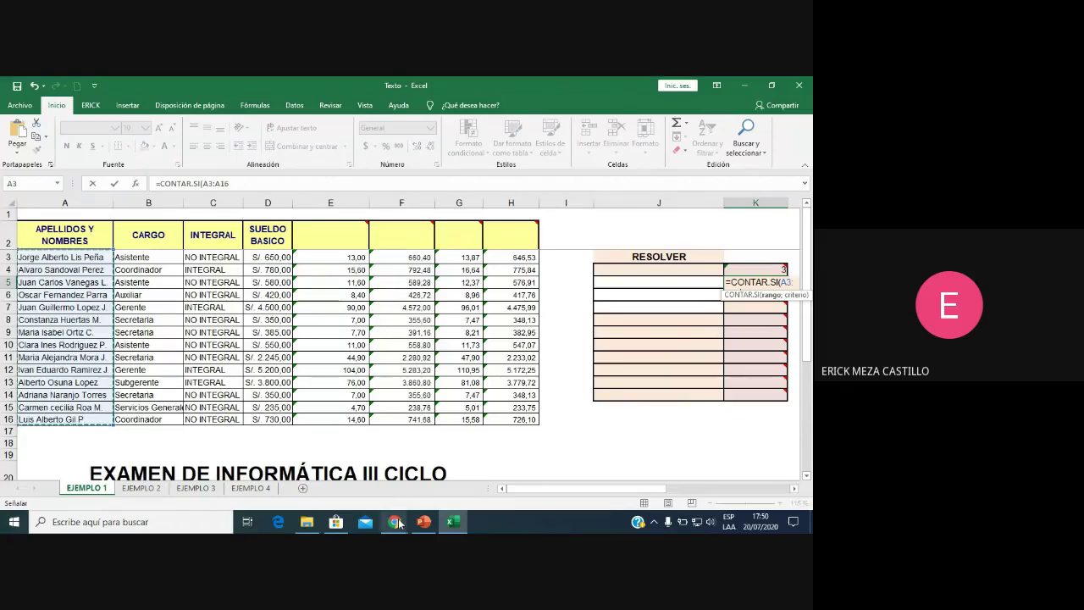
{"action": "mouse_move", "coordinate": [395, 522]}
{"action": "left_click", "coordinate": [383, 474]}
{"action": "left_click", "coordinate": [537, 344]}
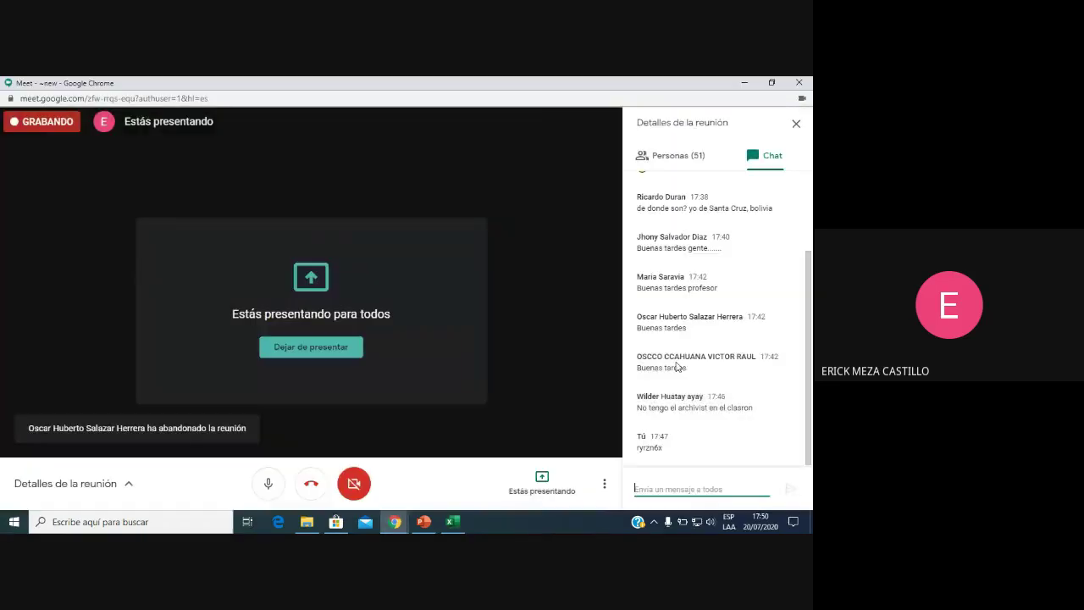
Back in Excel, add the ; separator after A3:A16 in the K5 formula.
{"action": "left_click", "coordinate": [452, 521]}
{"action": "type", "text": ";"}
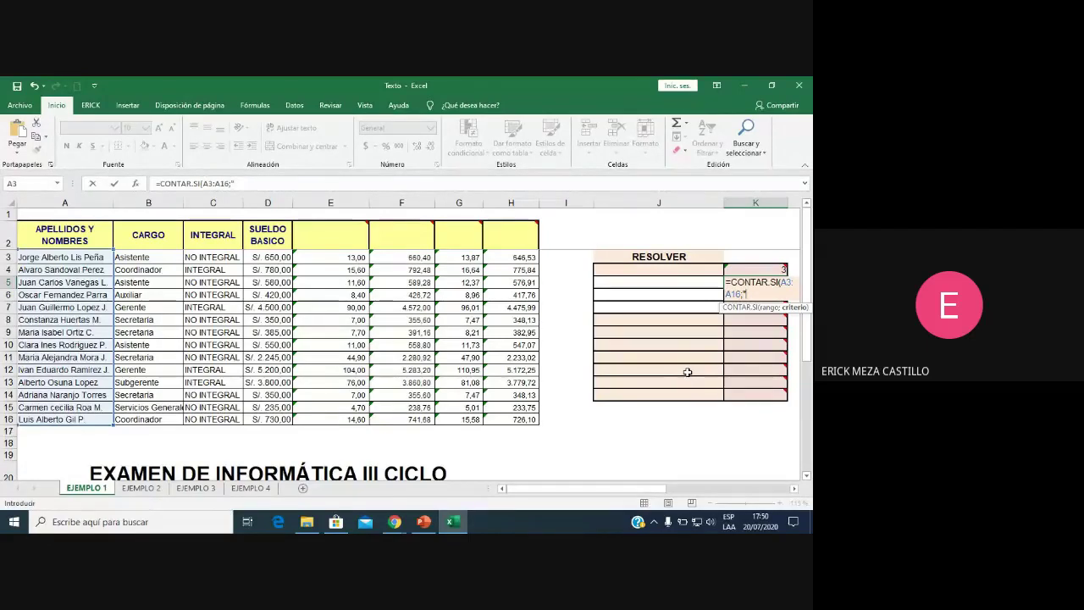
Finish K5 as =CONTAR.SI(A3:A16;"a*"), returning 3, after admitting another Meet guest.
{"action": "type", "text": "a"}
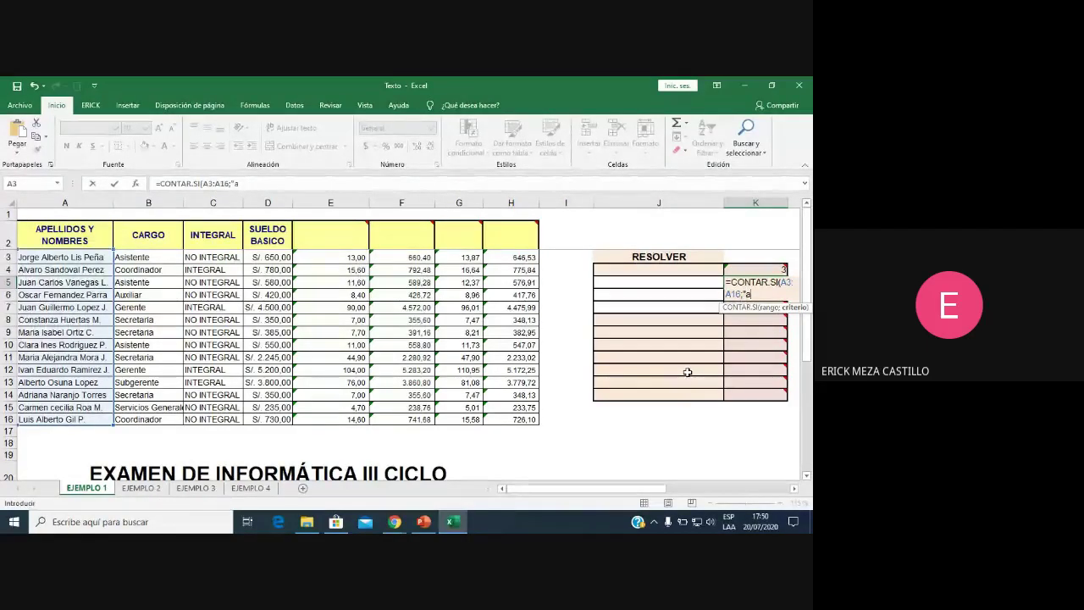
{"action": "type", "text": "*"}
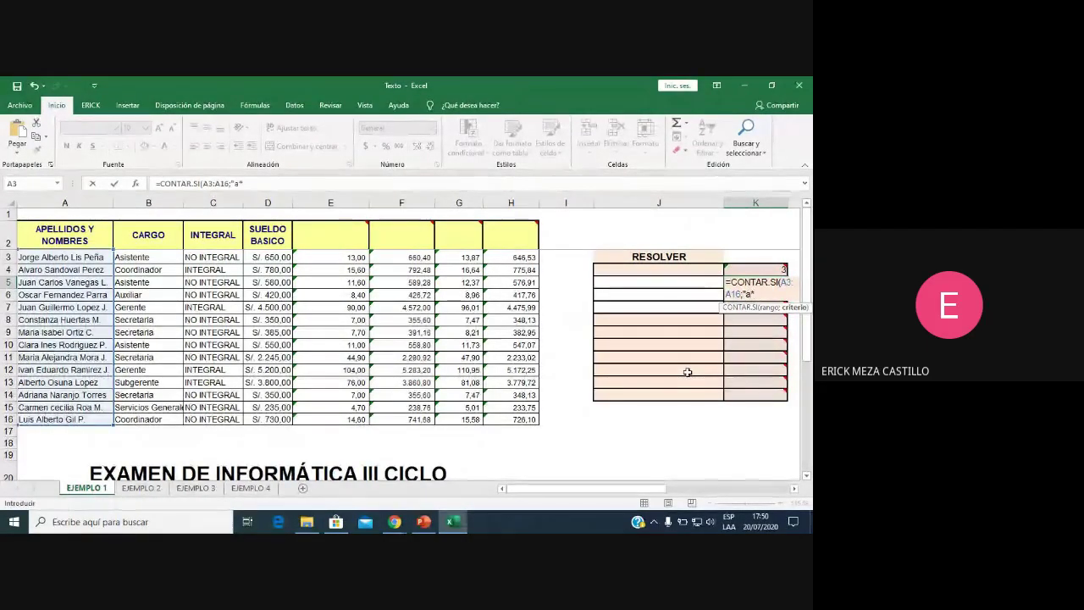
{"action": "type", "text": "\""}
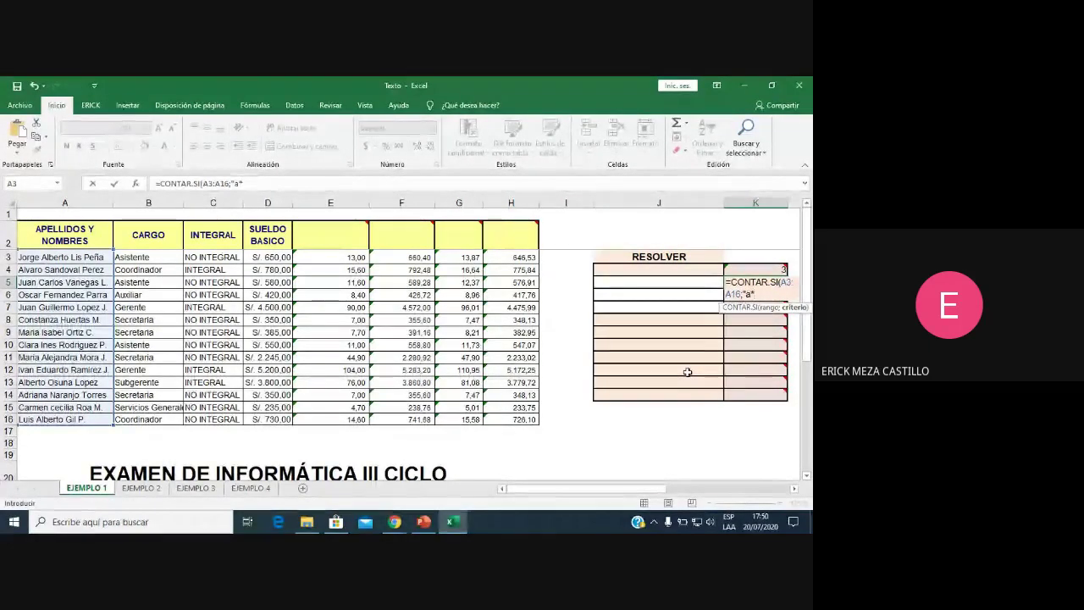
{"action": "type", "text": "\")"}
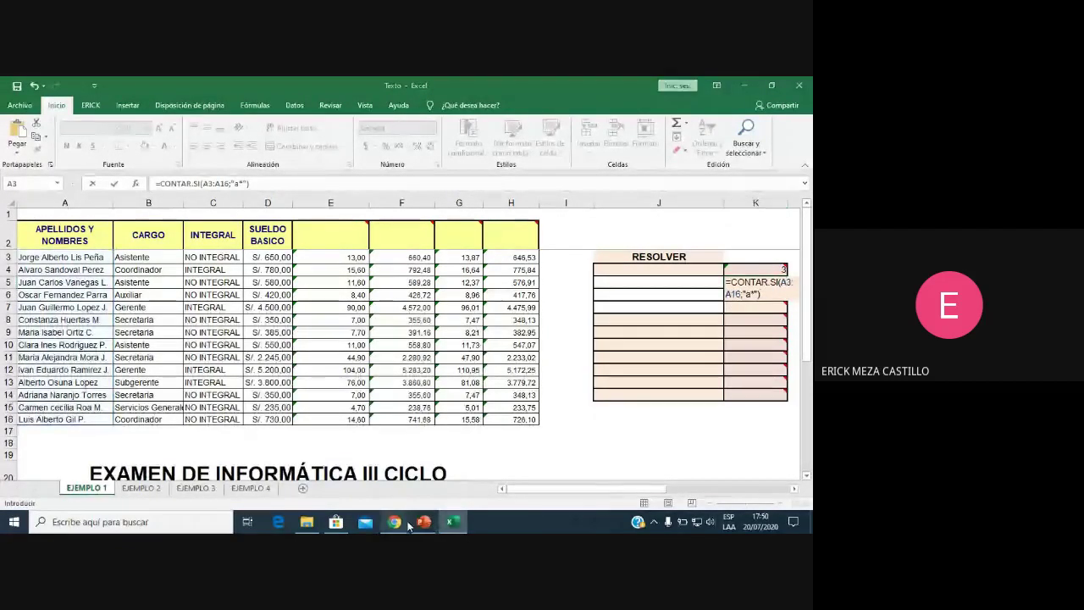
{"action": "left_click", "coordinate": [394, 475]}
{"action": "left_click", "coordinate": [535, 347]}
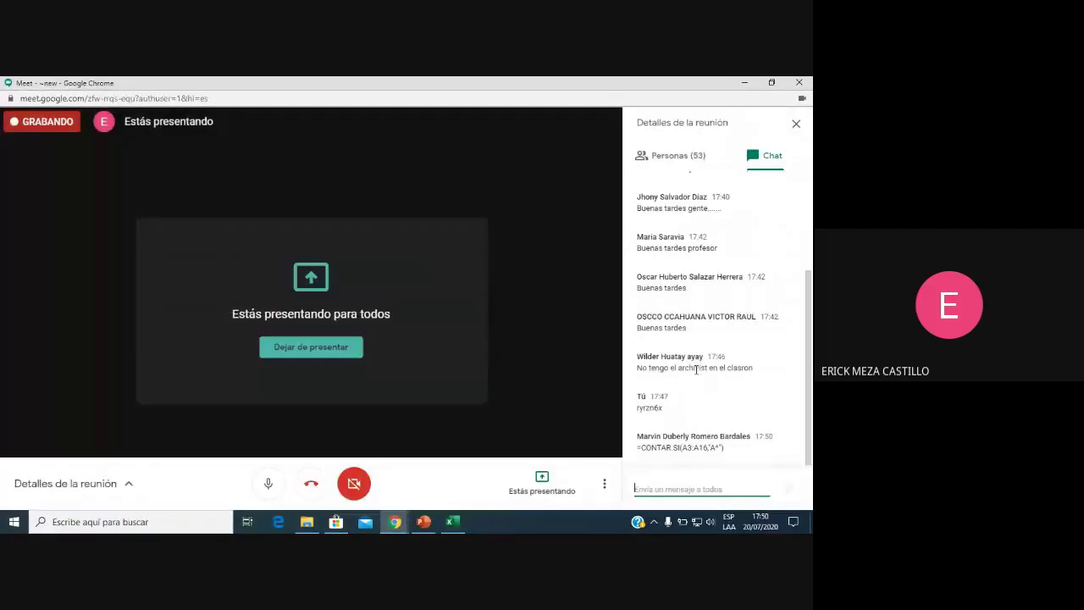
{"action": "left_click", "coordinate": [455, 522]}
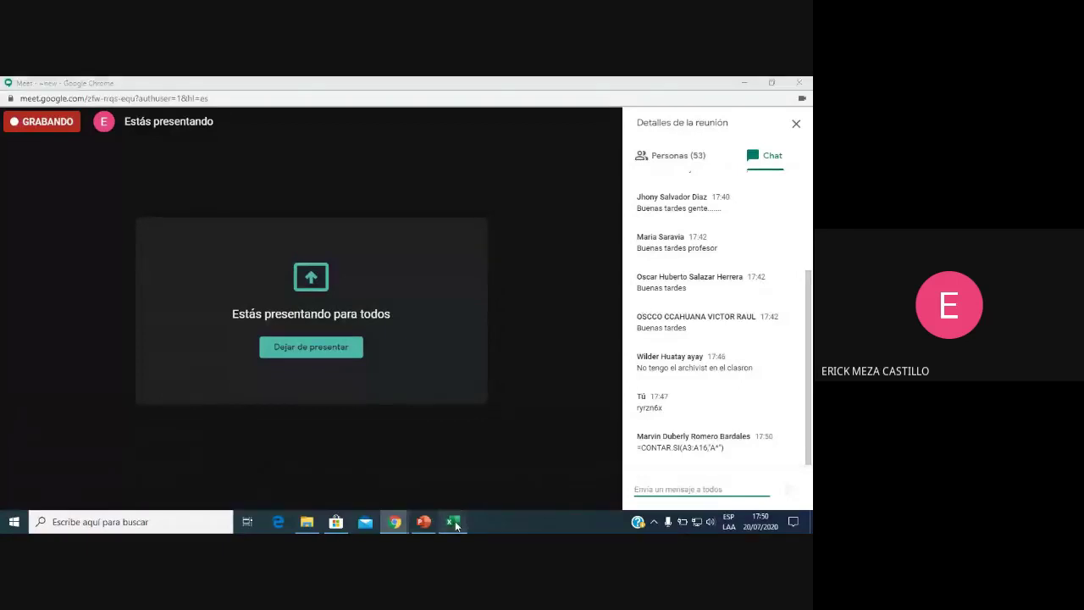
{"action": "key", "text": "Return"}
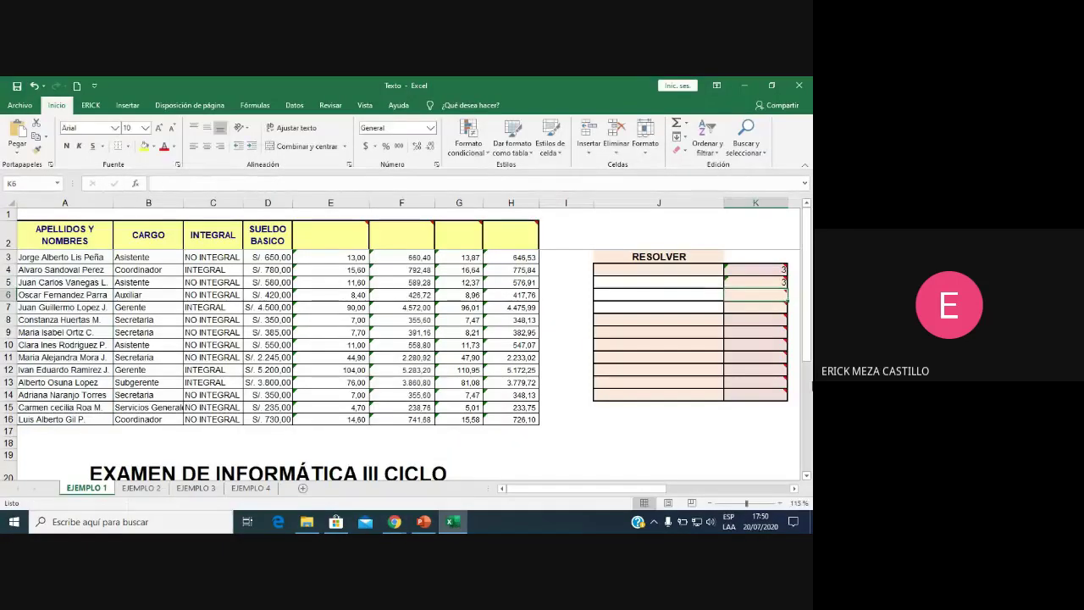
{"action": "double_click", "coordinate": [752, 283]}
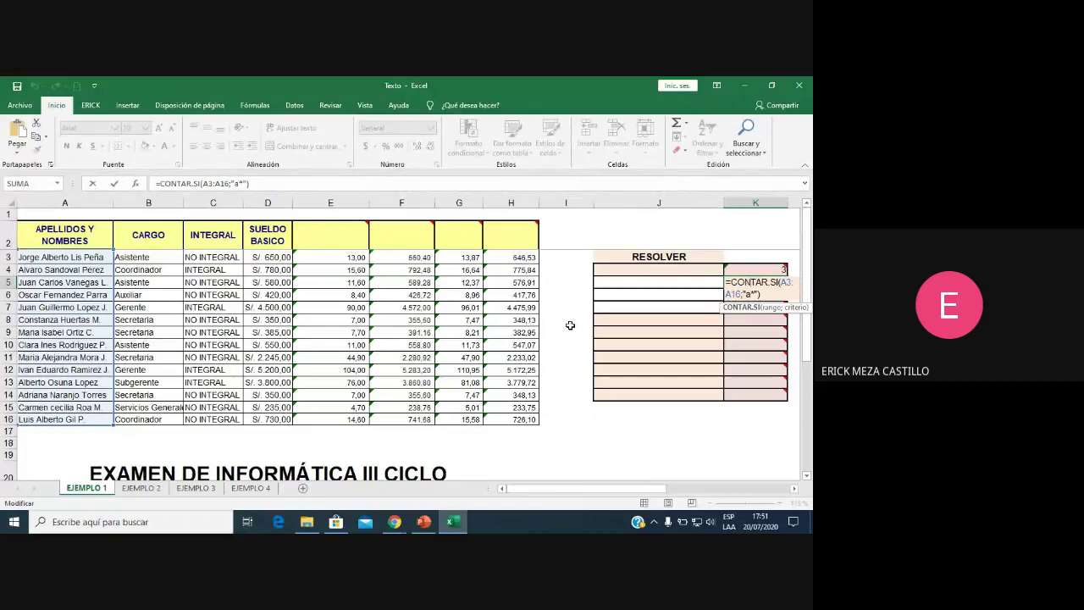
{"action": "key", "text": "Return"}
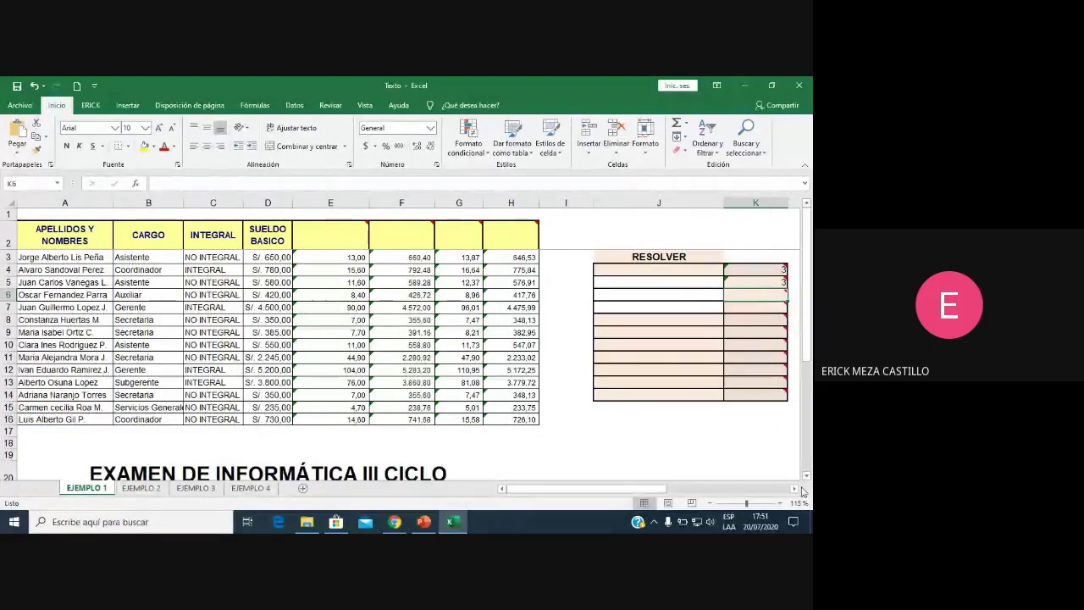
{"action": "left_click", "coordinate": [794, 489]}
{"action": "left_click", "coordinate": [794, 489]}
{"action": "mouse_move", "coordinate": [589, 294]}
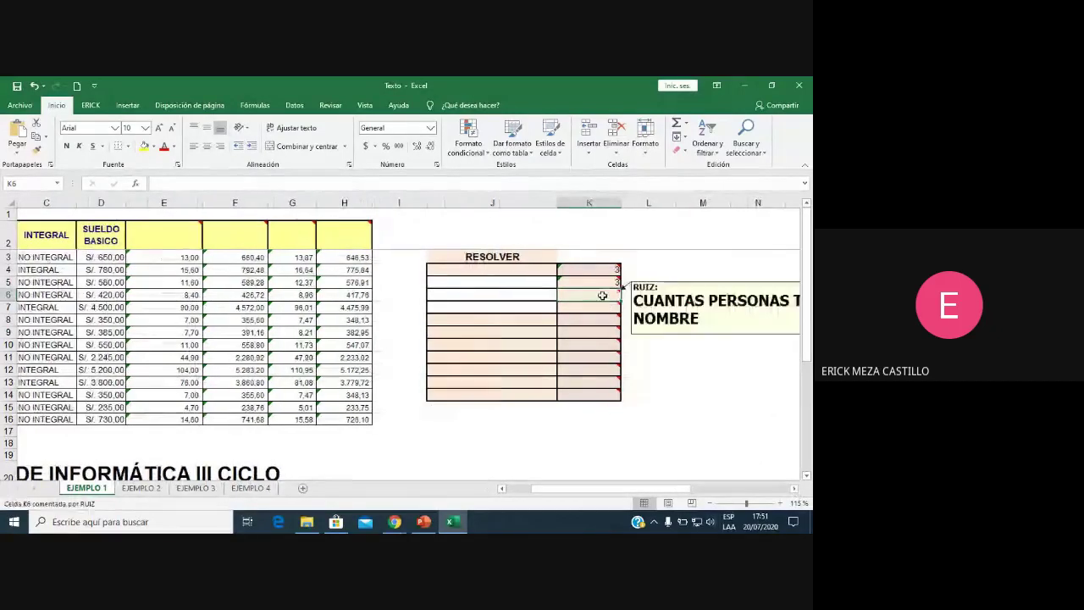
{"action": "scroll", "coordinate": [686, 436], "scroll_direction": "right", "scroll_amount": 3}
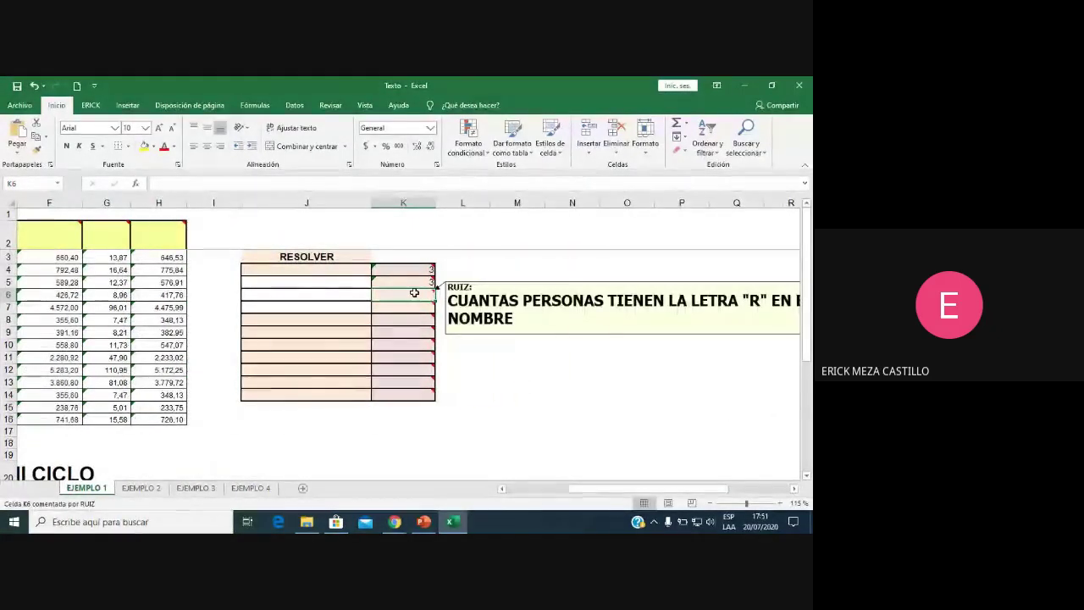
{"action": "left_click", "coordinate": [794, 489]}
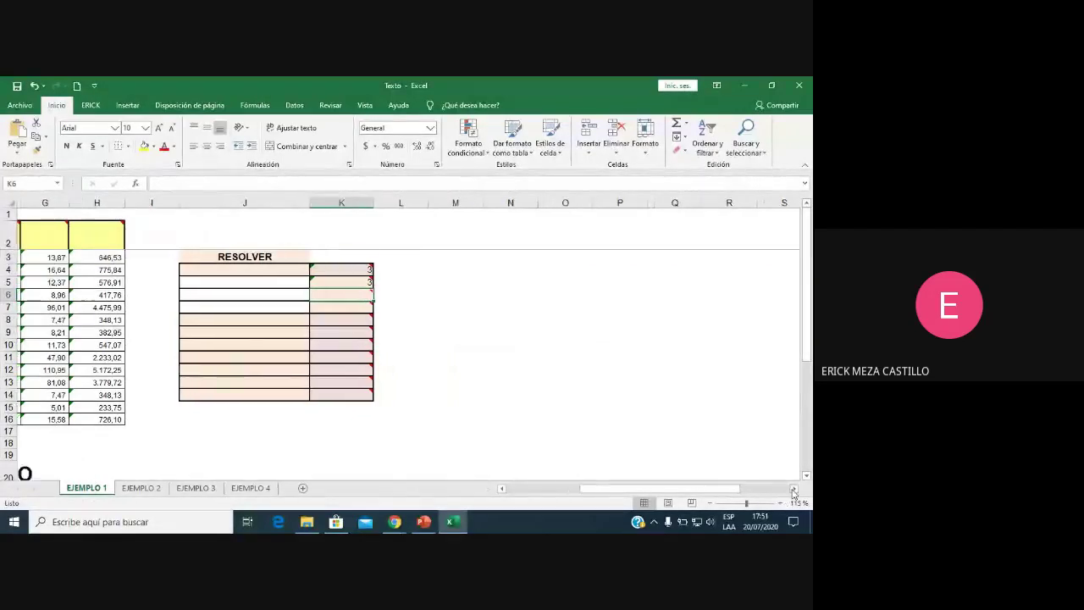
{"action": "left_click", "coordinate": [794, 492]}
{"action": "mouse_move", "coordinate": [342, 294]}
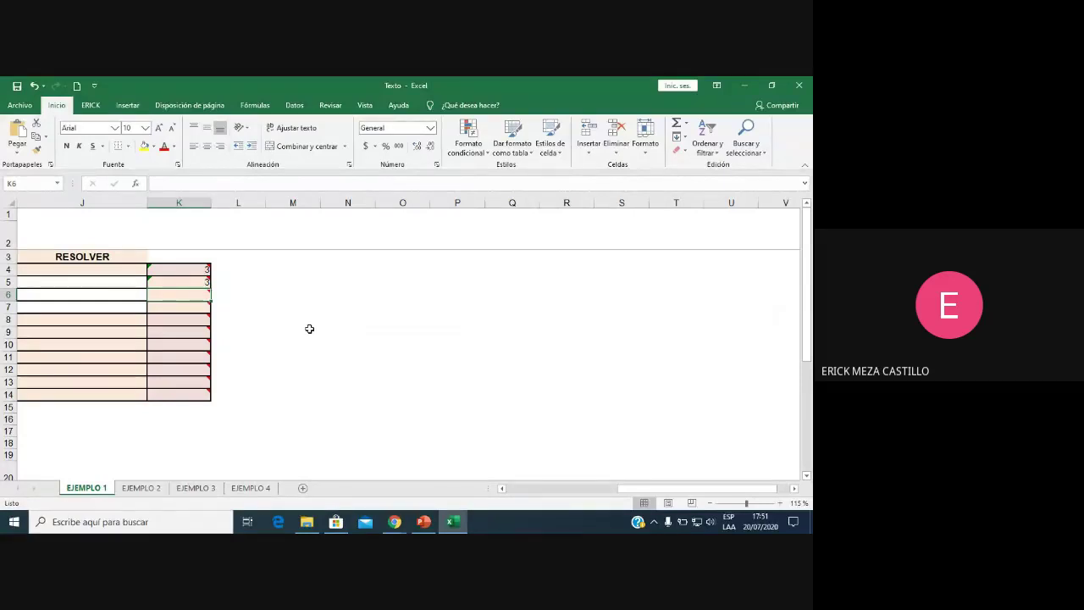
{"action": "left_click", "coordinate": [522, 489]}
{"action": "left_click", "coordinate": [522, 490]}
{"action": "left_click_drag", "start_coordinate": [55, 269], "coordinate": [56, 408]}
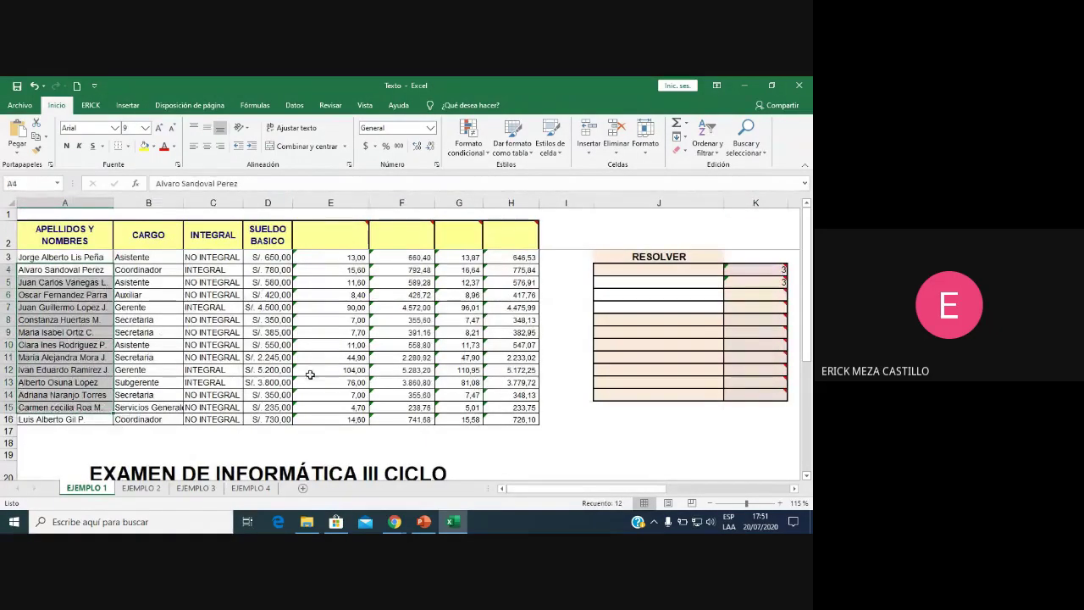
{"action": "mouse_move", "coordinate": [395, 522]}
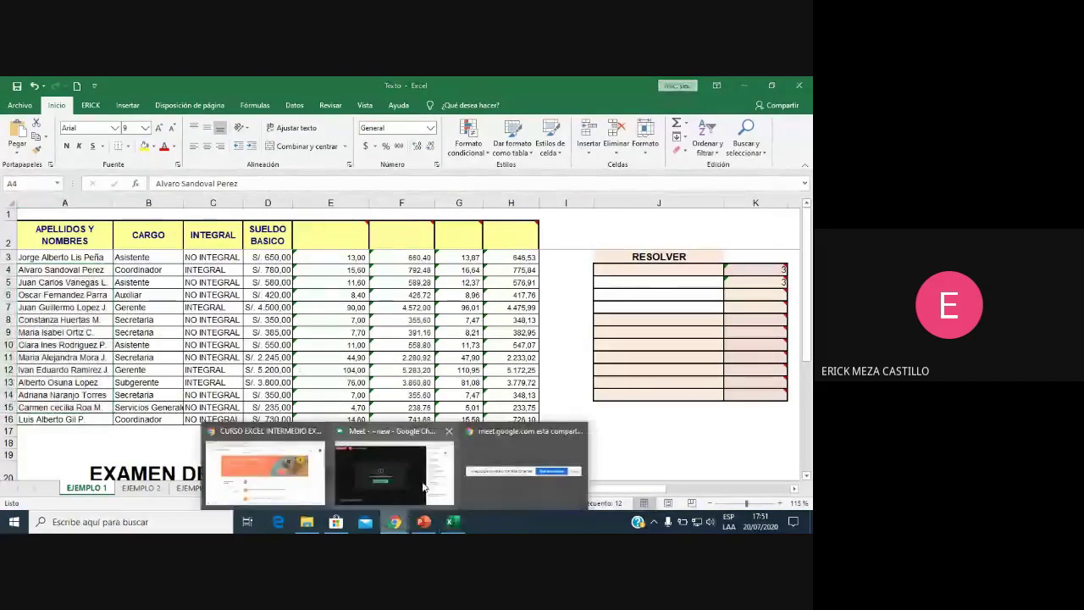
{"action": "left_click", "coordinate": [394, 462]}
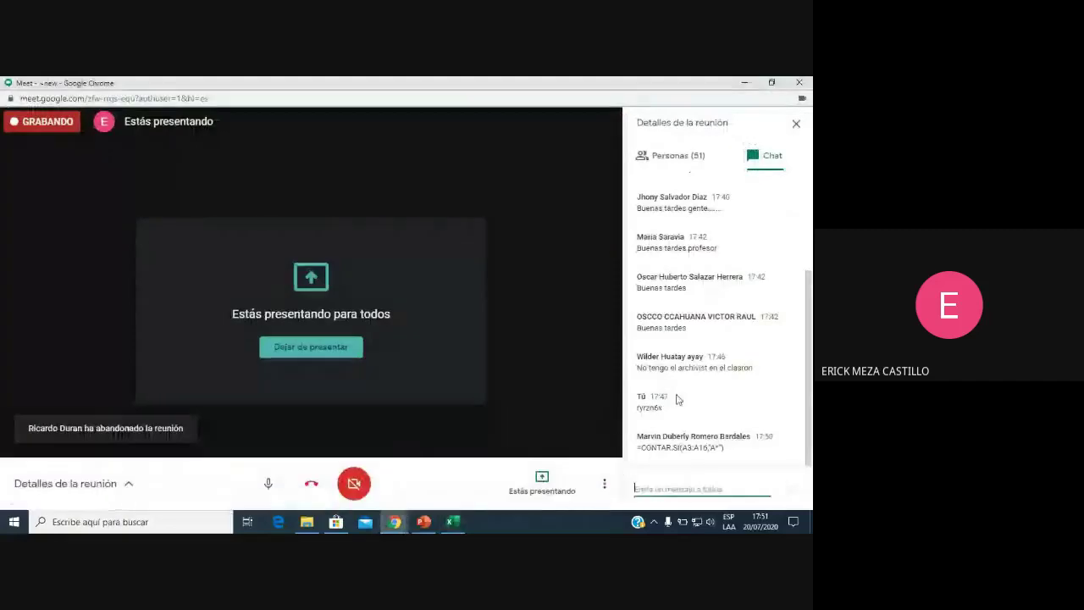
{"action": "left_click", "coordinate": [452, 523]}
{"action": "left_click", "coordinate": [742, 294]}
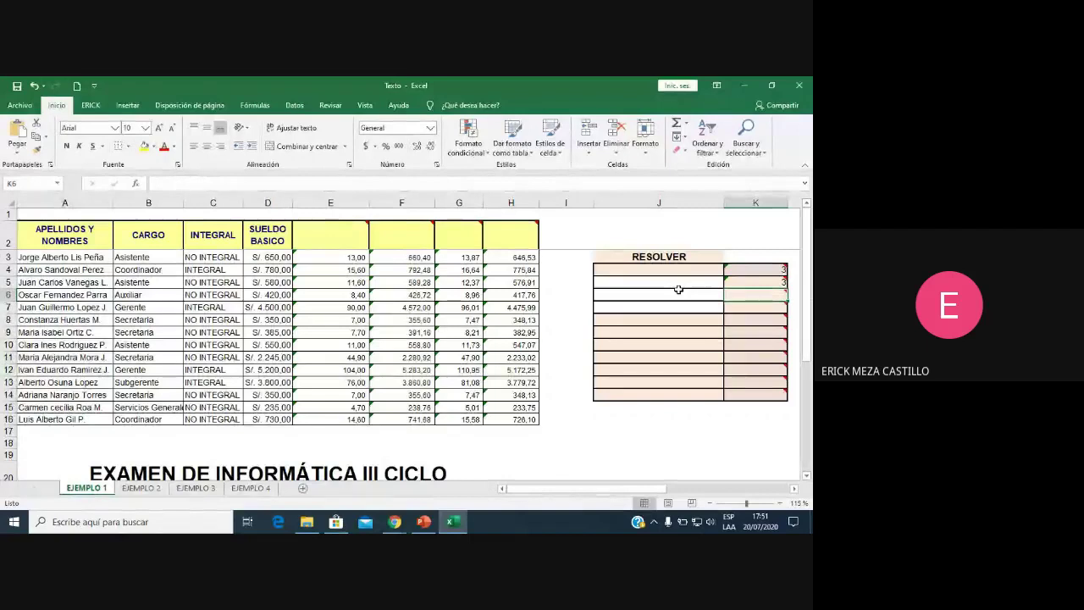
In K6, start =CONTAR.SI over A3:A16 with the criterion "??r.
{"action": "type", "text": "=cont"}
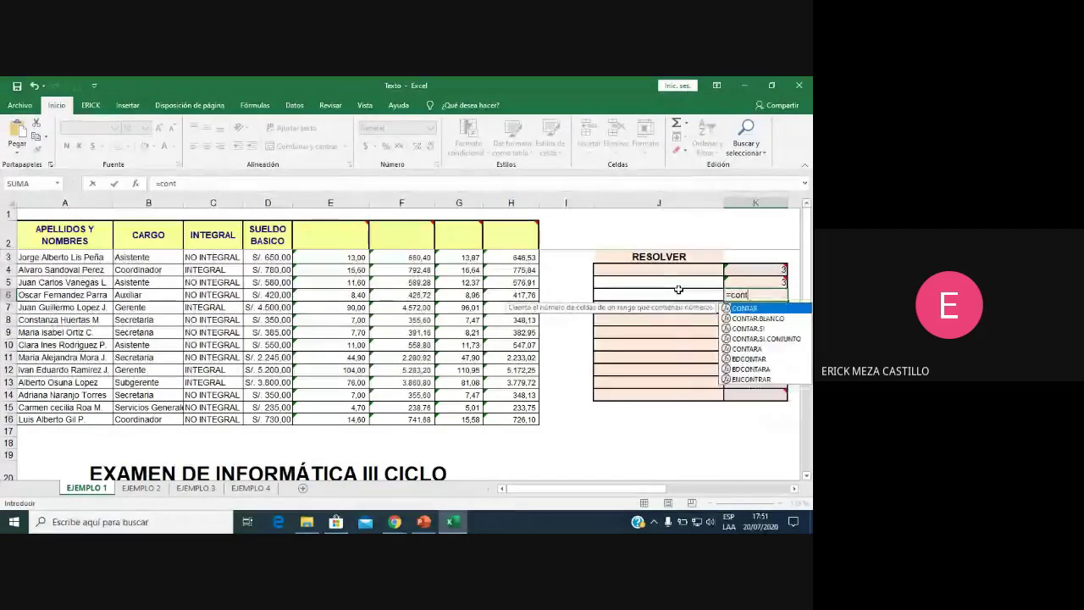
{"action": "type", "text": "ar"}
{"action": "double_click", "coordinate": [749, 328]}
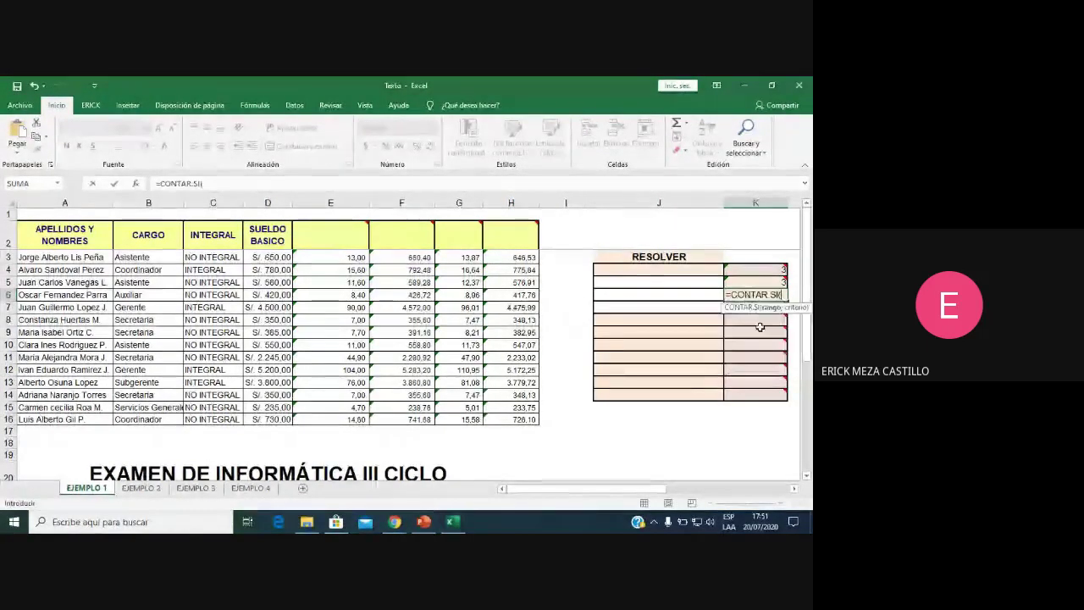
{"action": "left_click_drag", "start_coordinate": [62, 259], "coordinate": [68, 370]}
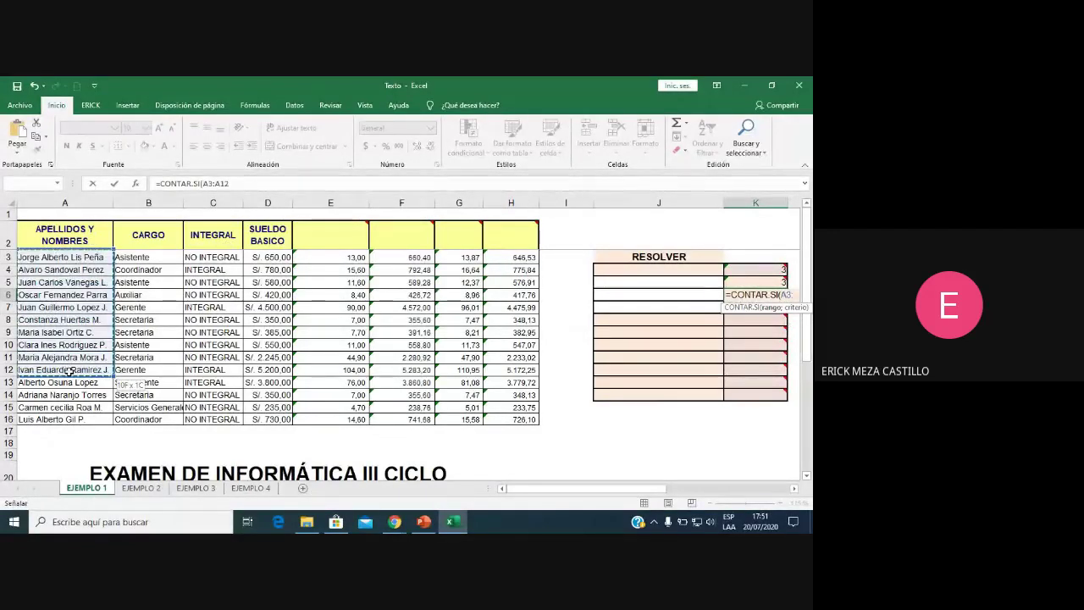
{"action": "left_click_drag", "start_coordinate": [68, 370], "coordinate": [69, 412]}
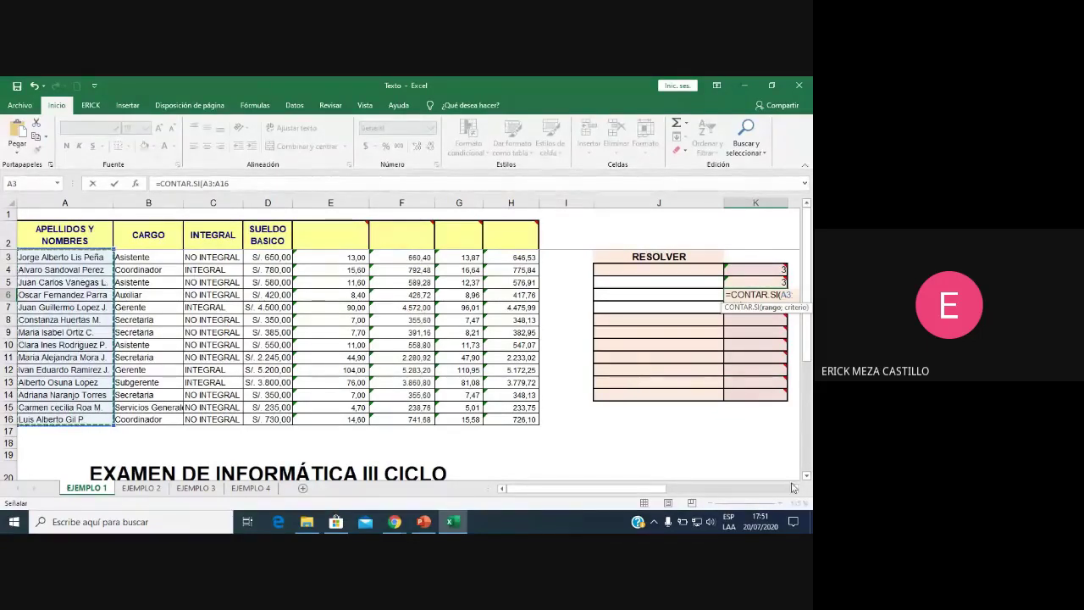
{"action": "left_click", "coordinate": [746, 488]}
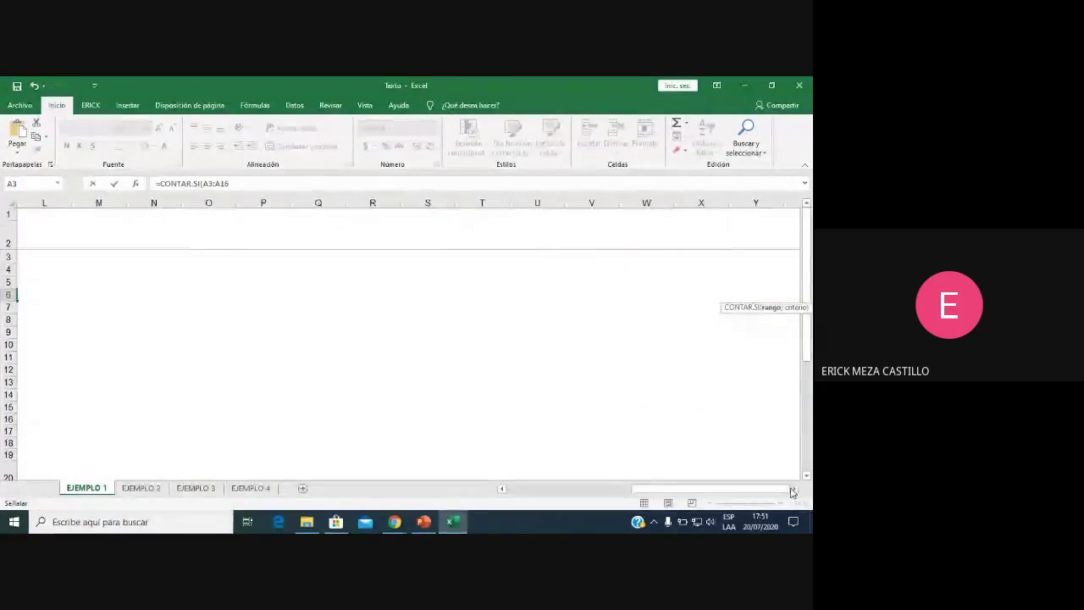
{"action": "left_click", "coordinate": [593, 490]}
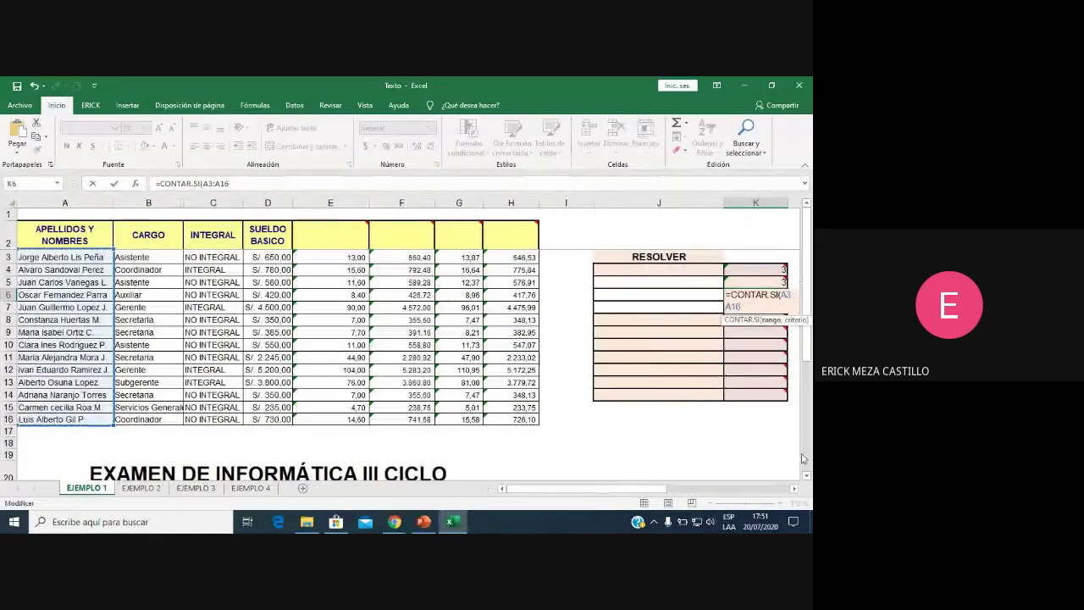
{"action": "left_click", "coordinate": [794, 489]}
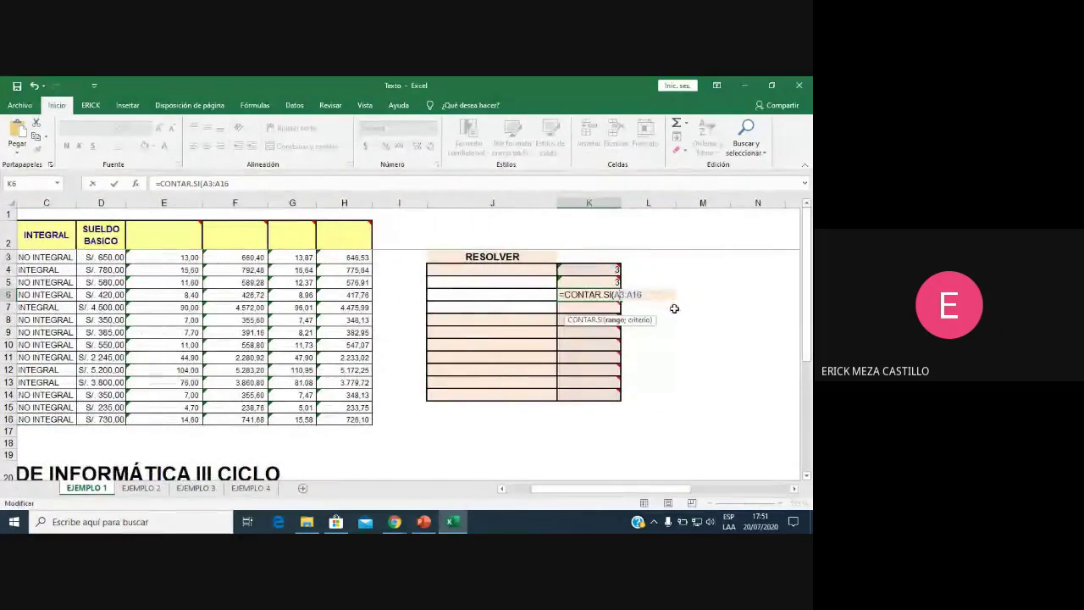
{"action": "type", "text": ";"}
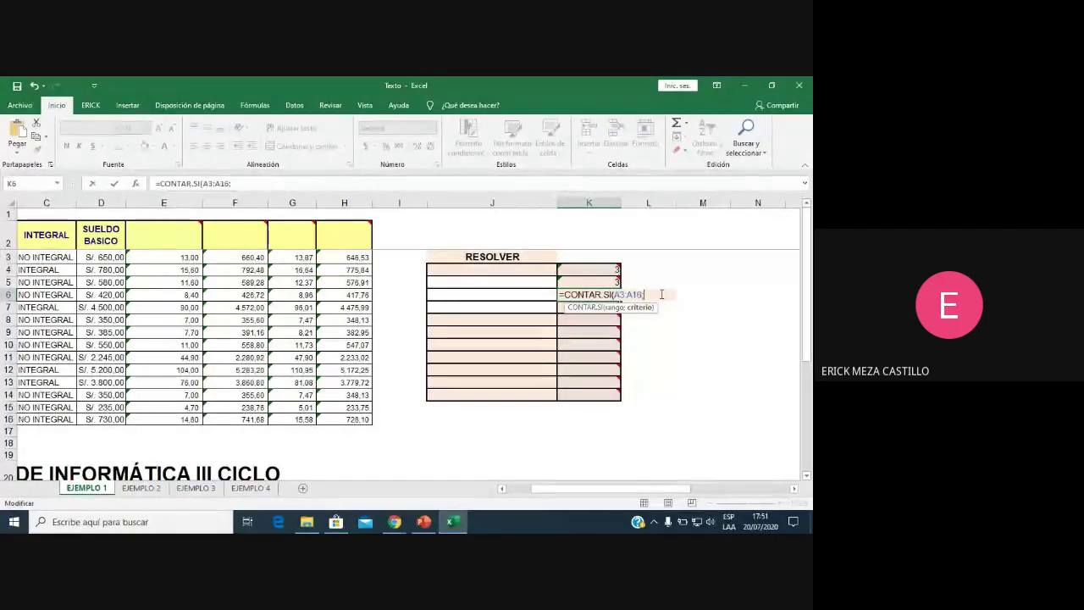
{"action": "type", "text": "\""}
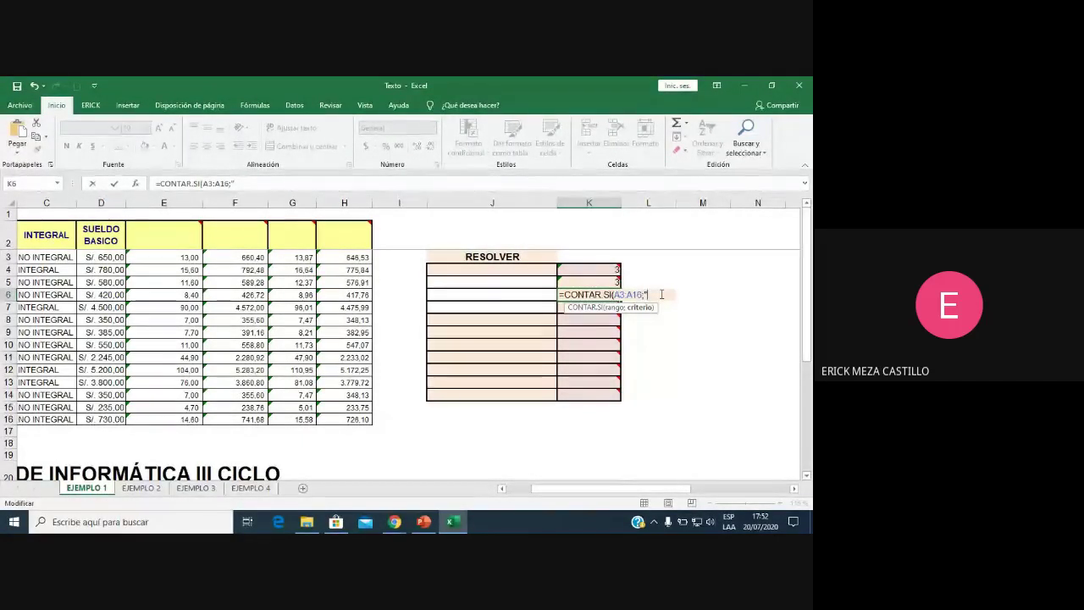
{"action": "type", "text": "?"}
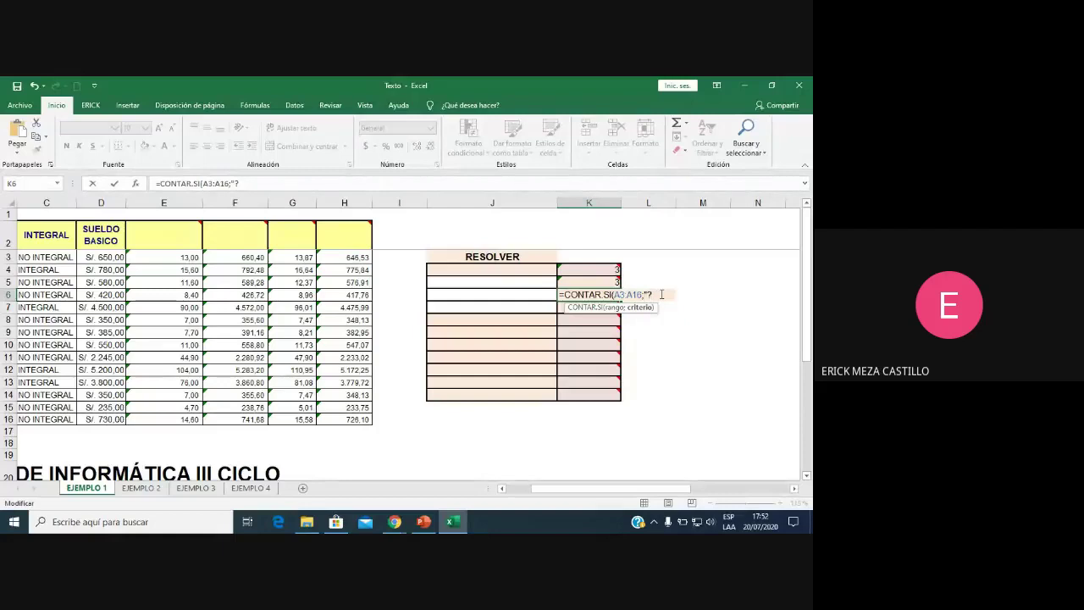
{"action": "type", "text": "?"}
{"action": "type", "text": "r*\""}
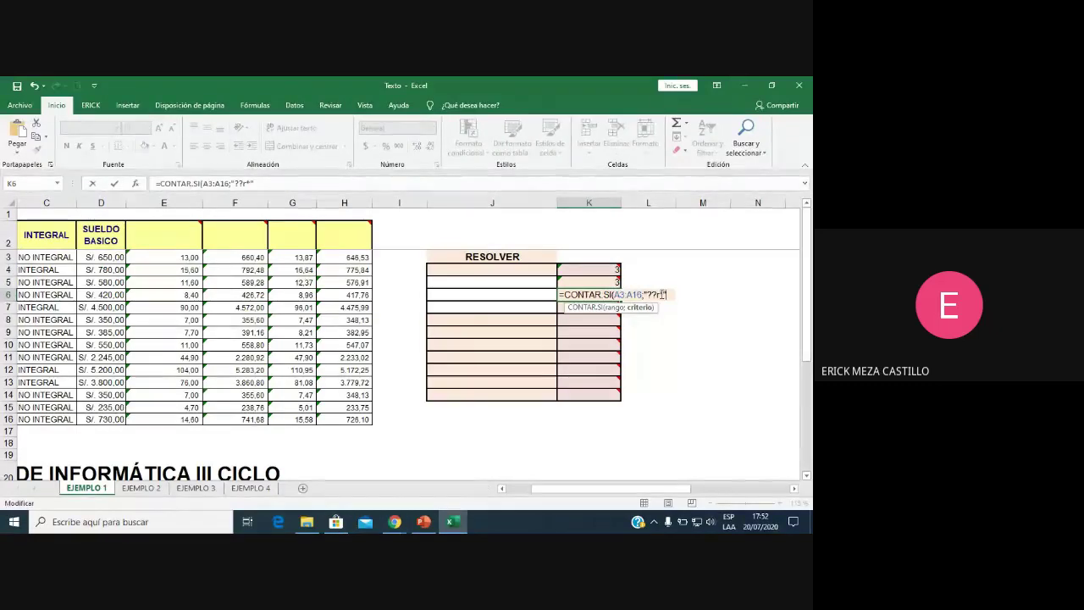
Launch the Magnifier (Lupa) app from the Start menu search.
{"action": "left_click", "coordinate": [14, 521]}
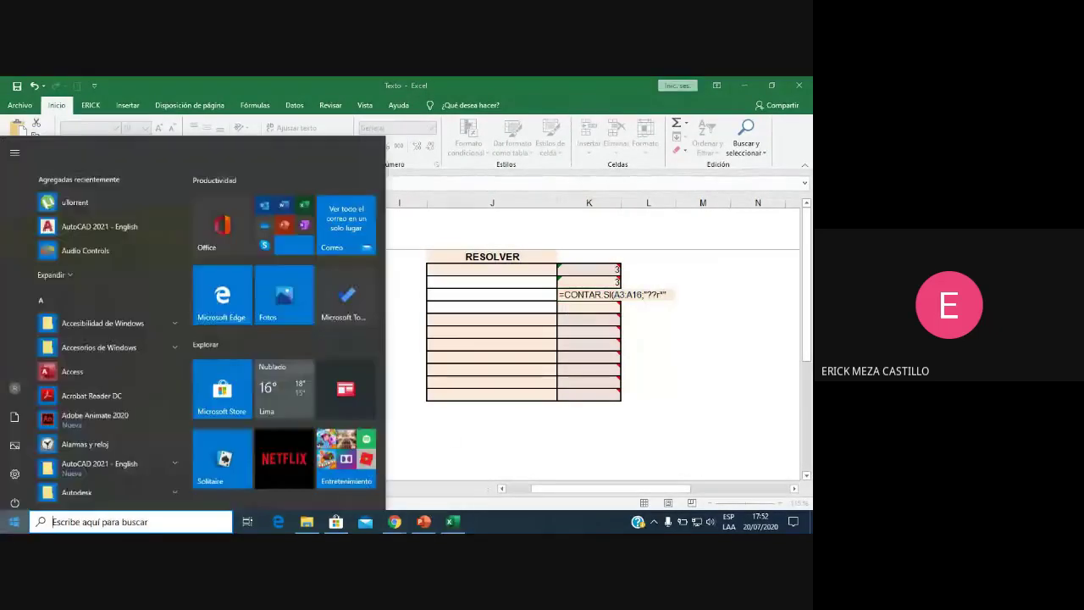
{"action": "type", "text": "lupa"}
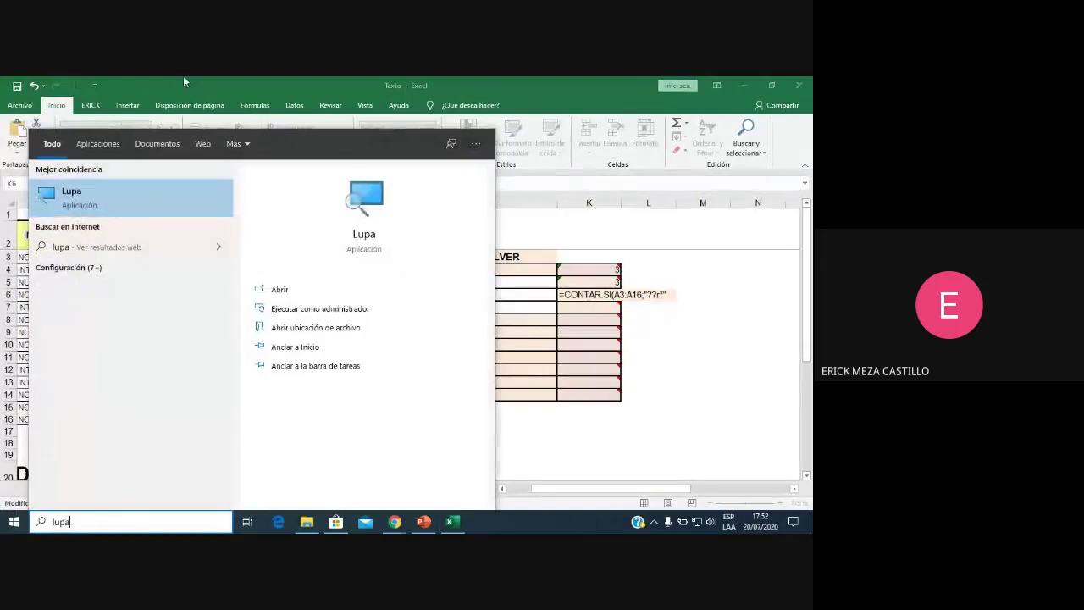
{"action": "left_click", "coordinate": [362, 212]}
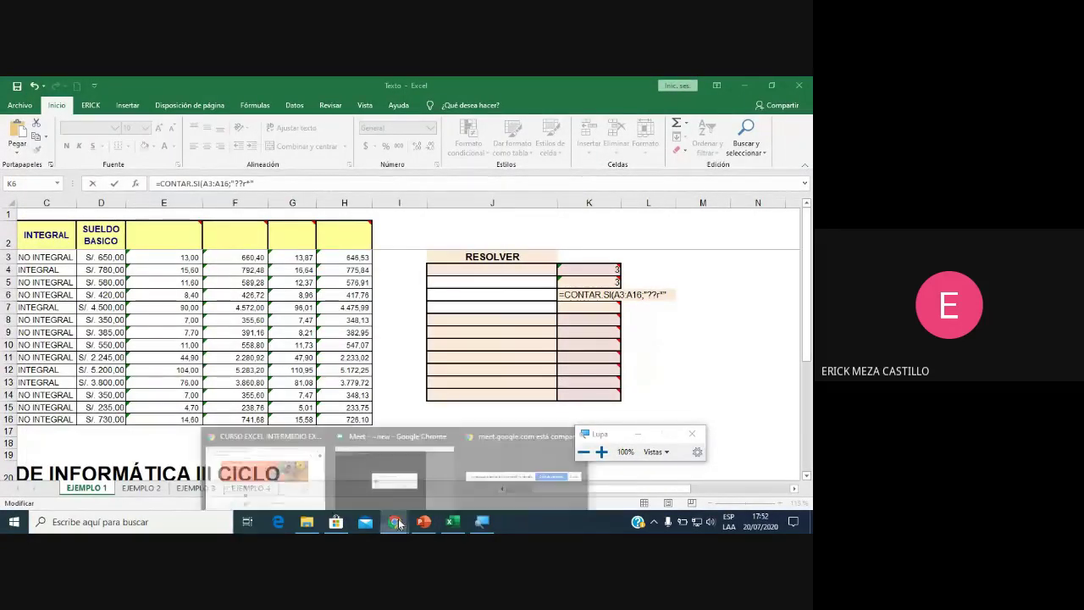
Admit the participant waiting in the Meet call and move the Magnifier toolbar aside.
{"action": "left_click", "coordinate": [390, 474]}
{"action": "left_click", "coordinate": [536, 345]}
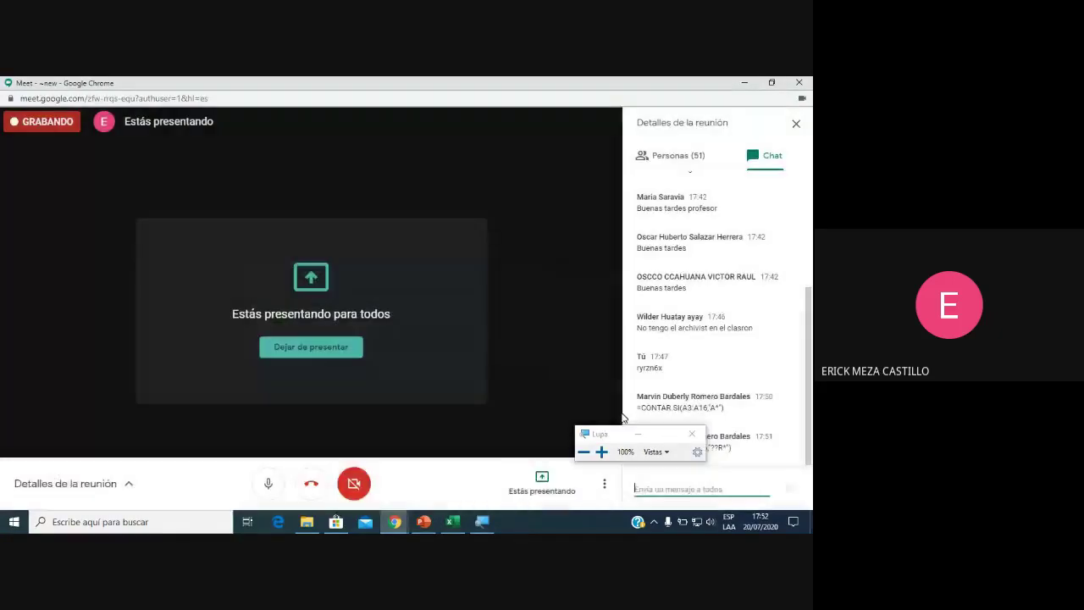
{"action": "left_click_drag", "start_coordinate": [621, 434], "coordinate": [457, 398]}
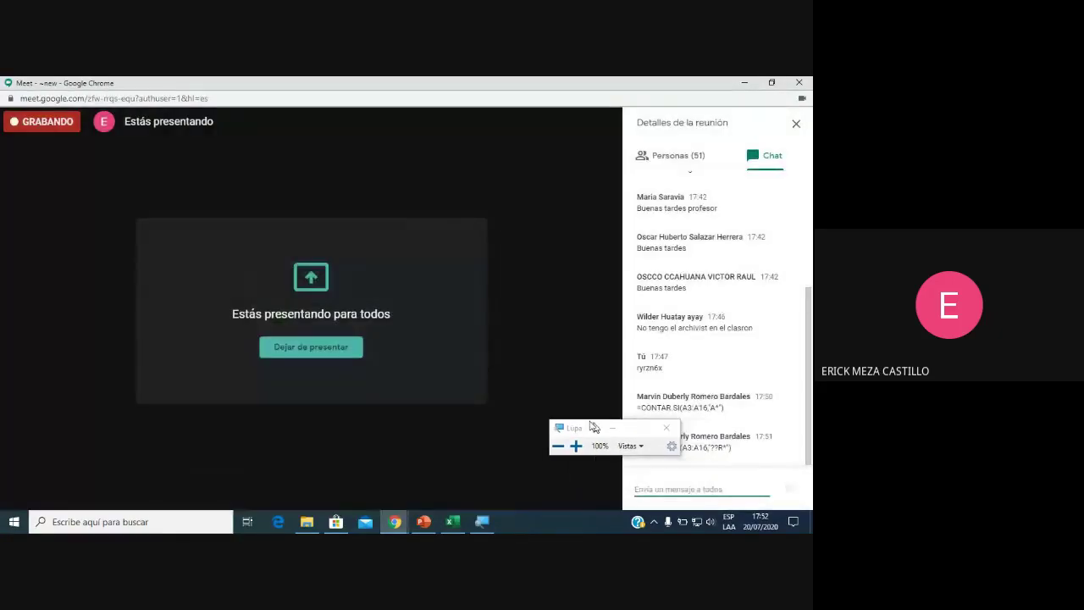
Close and commit K6 as =CONTAR.SI(A3:A16;"??r*"), with the screen magnified to 300%.
{"action": "left_click", "coordinate": [454, 522]}
{"action": "left_click", "coordinate": [438, 417]}
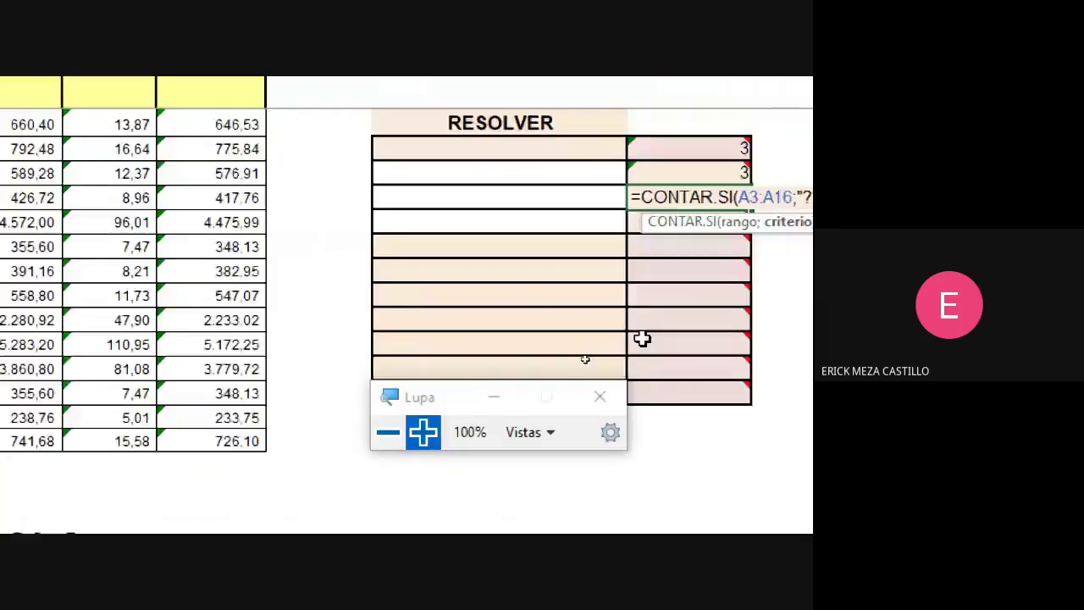
{"action": "left_click", "coordinate": [389, 433]}
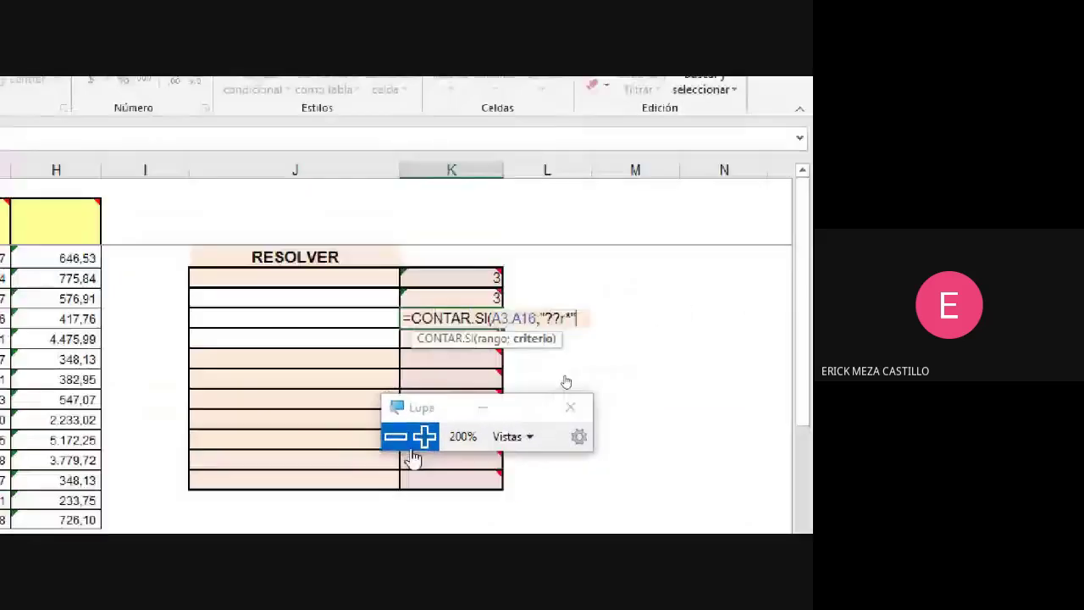
{"action": "left_click", "coordinate": [571, 367]}
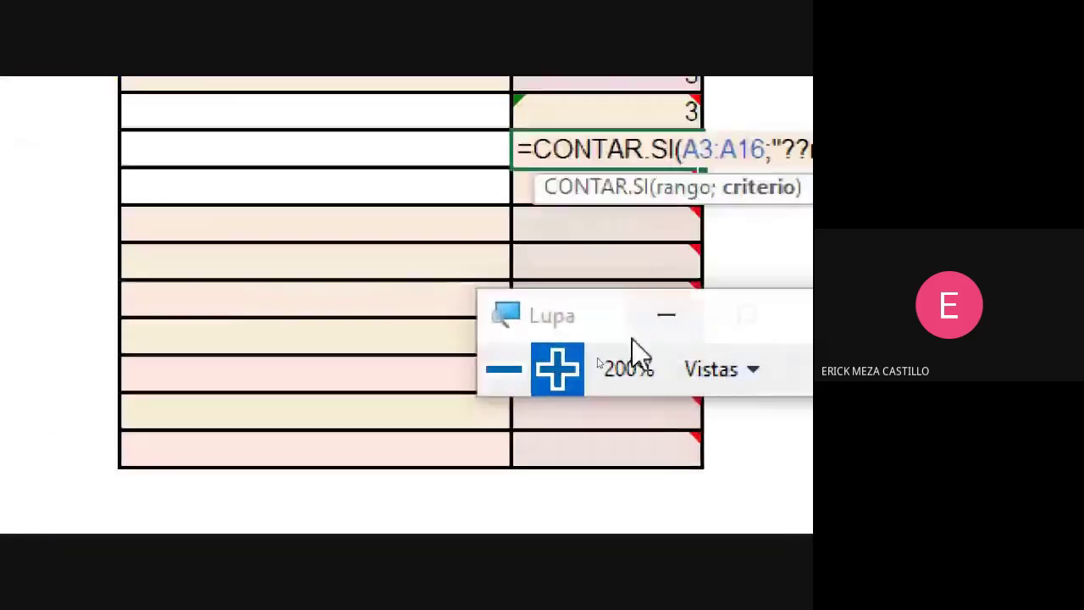
{"action": "left_click", "coordinate": [557, 367]}
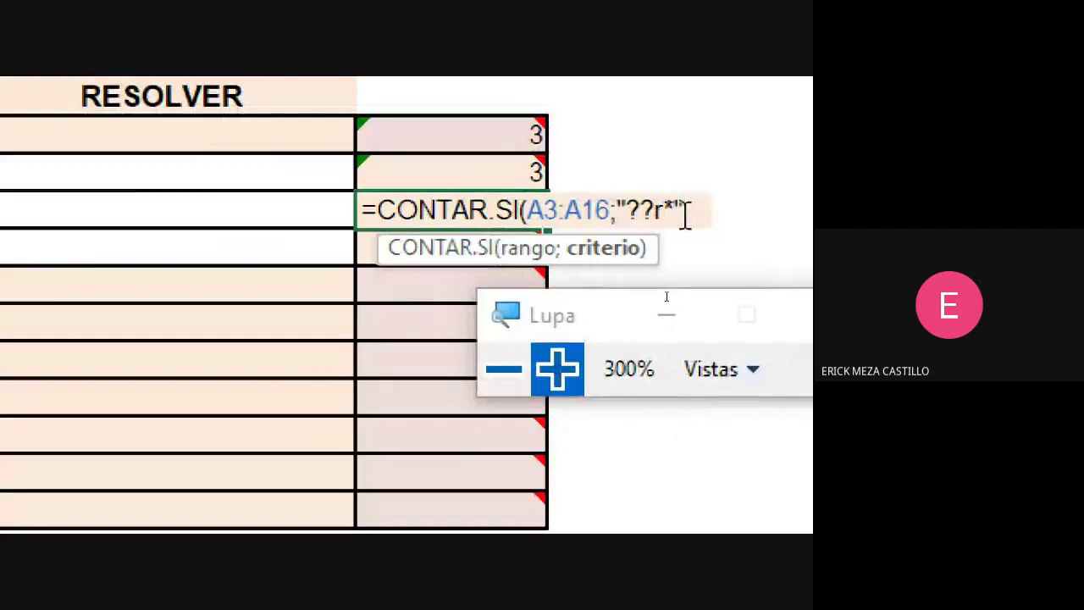
{"action": "type", "text": ")"}
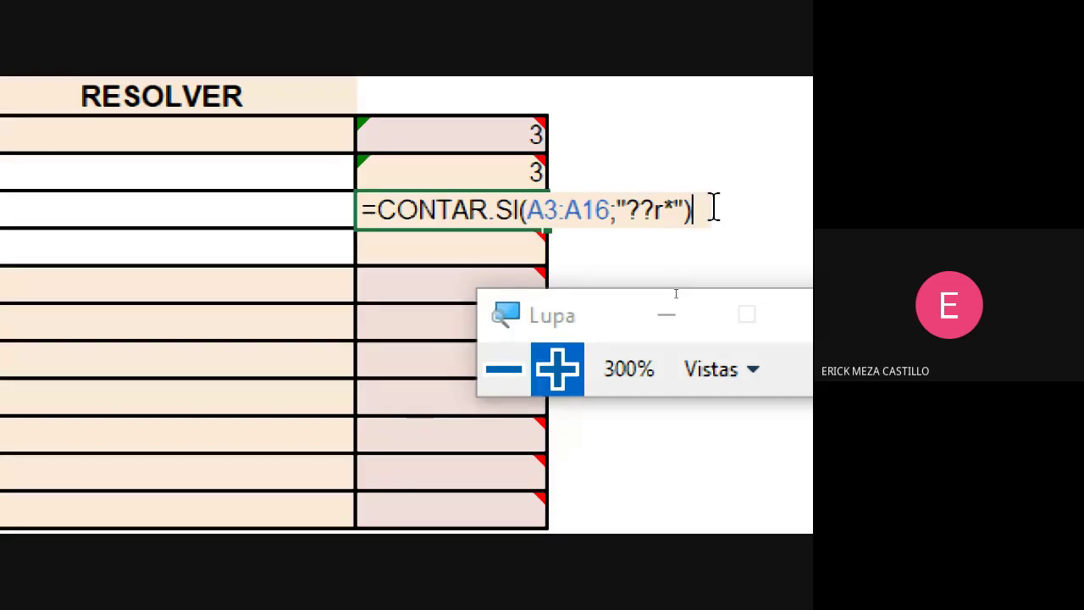
{"action": "key", "text": "Return"}
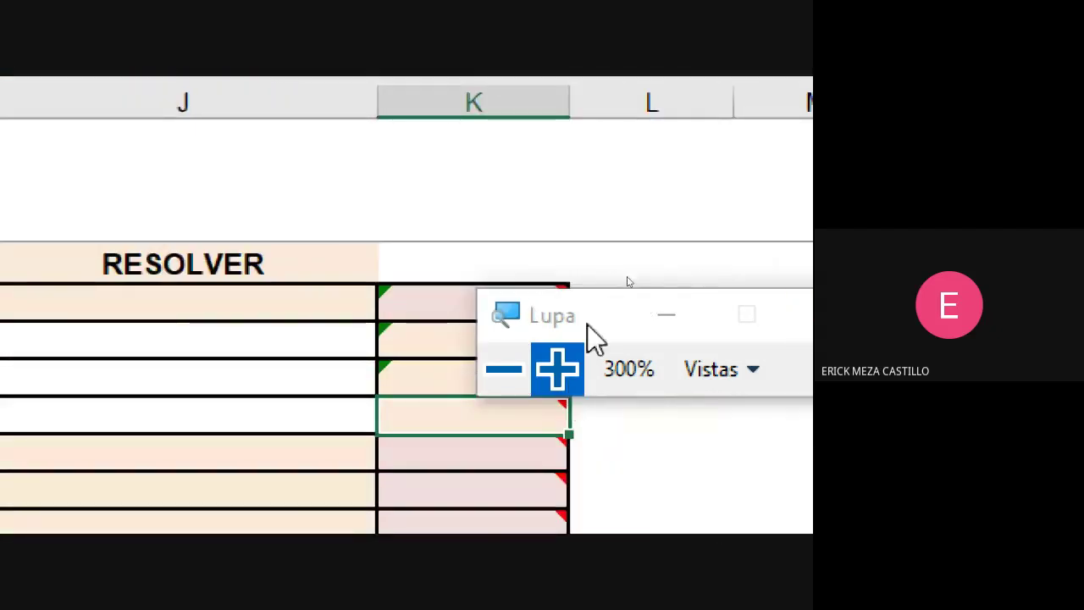
Reopen K6 under magnification to show the formula, recommit it, and reset zoom to normal.
{"action": "double_click", "coordinate": [513, 365]}
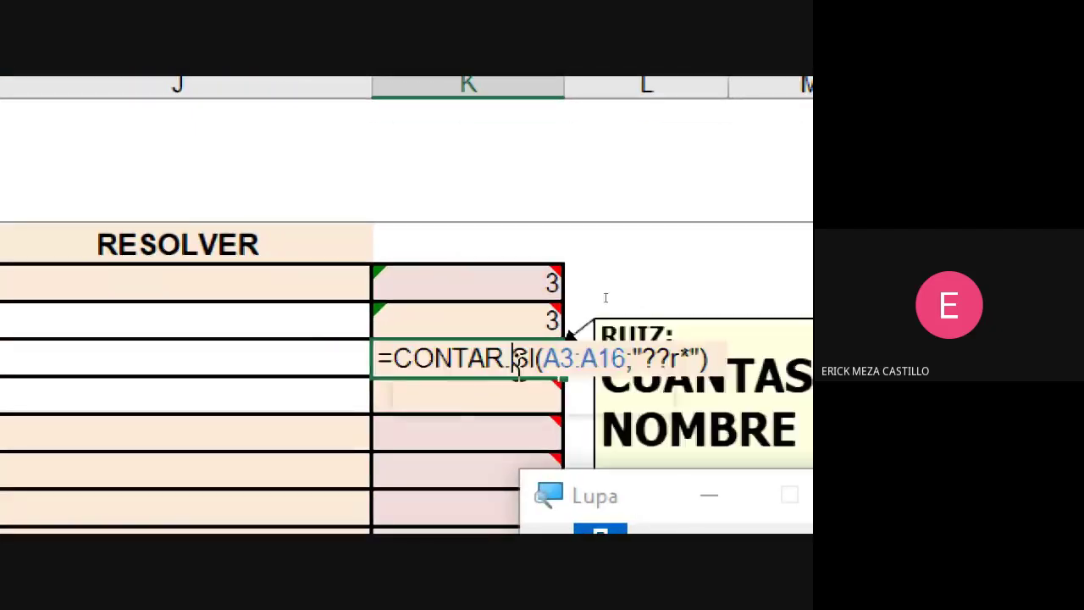
{"action": "left_click", "coordinate": [596, 502]}
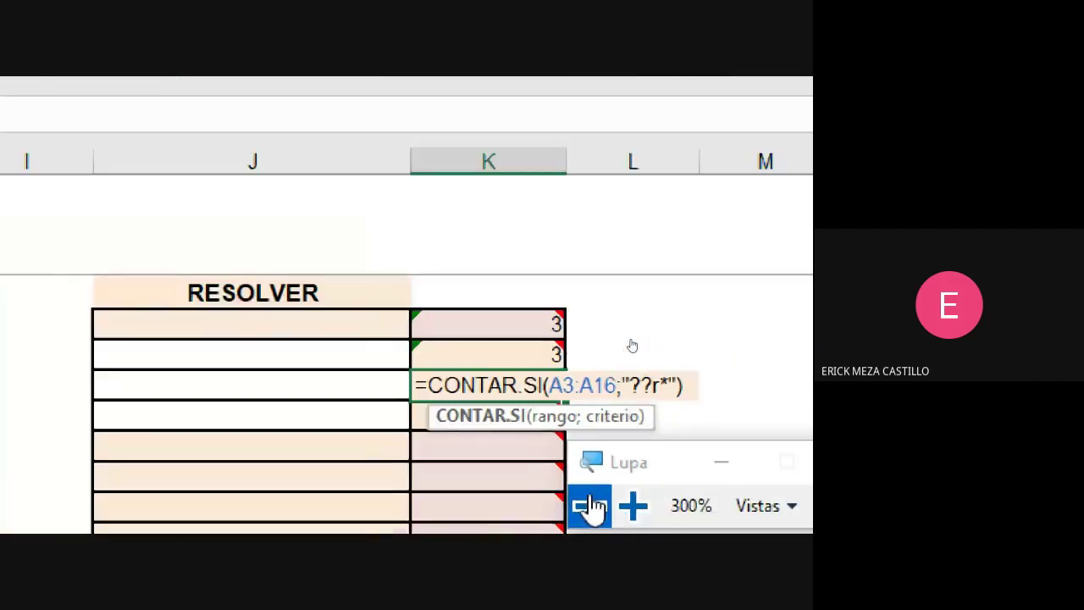
{"action": "left_click", "coordinate": [595, 502]}
{"action": "left_click", "coordinate": [594, 502]}
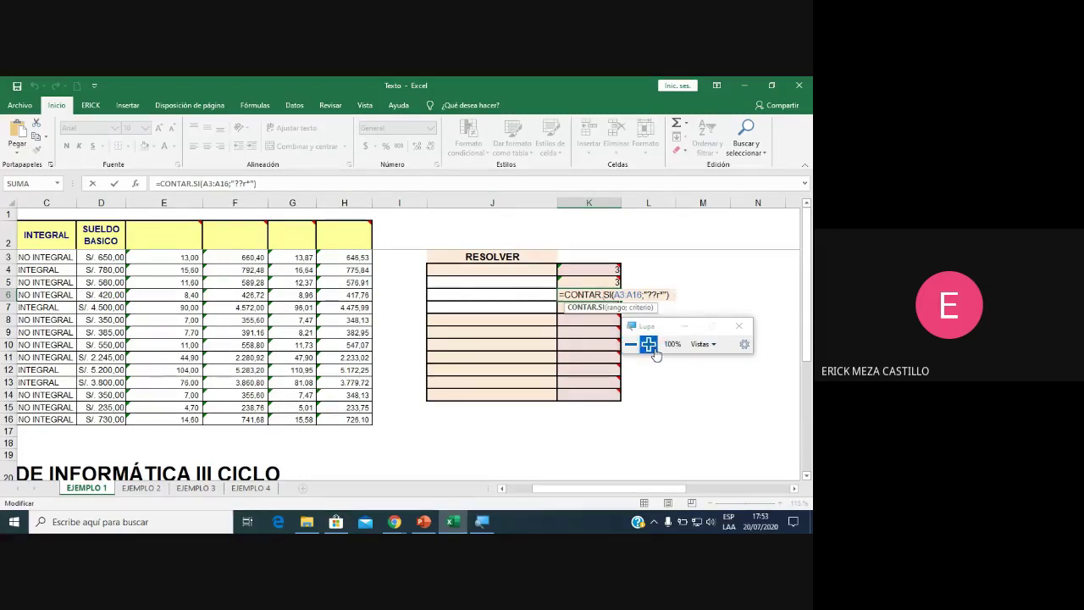
{"action": "left_click", "coordinate": [649, 345]}
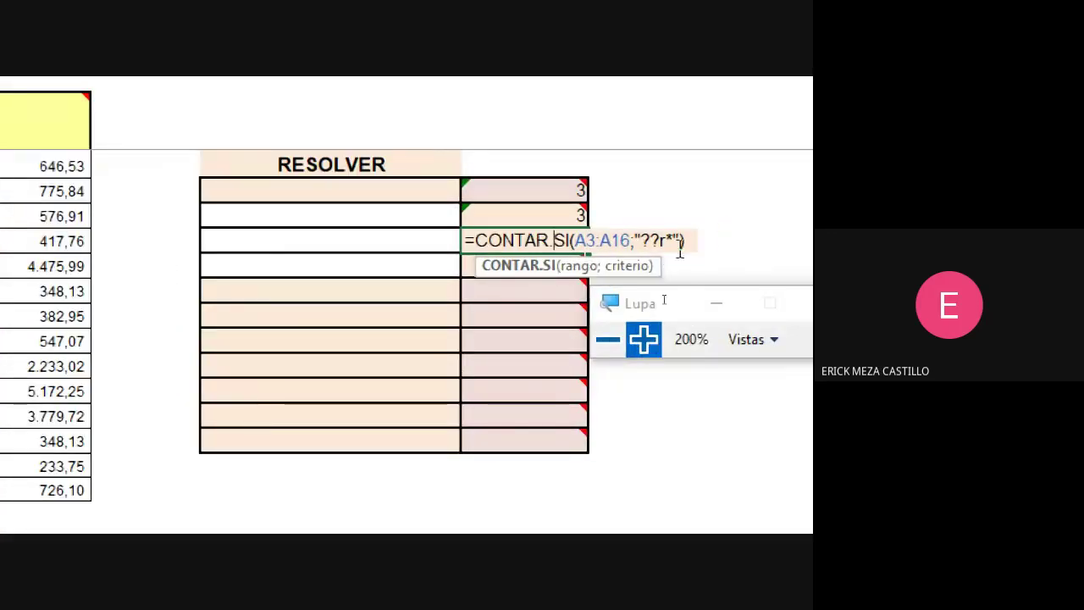
{"action": "key", "text": "Return"}
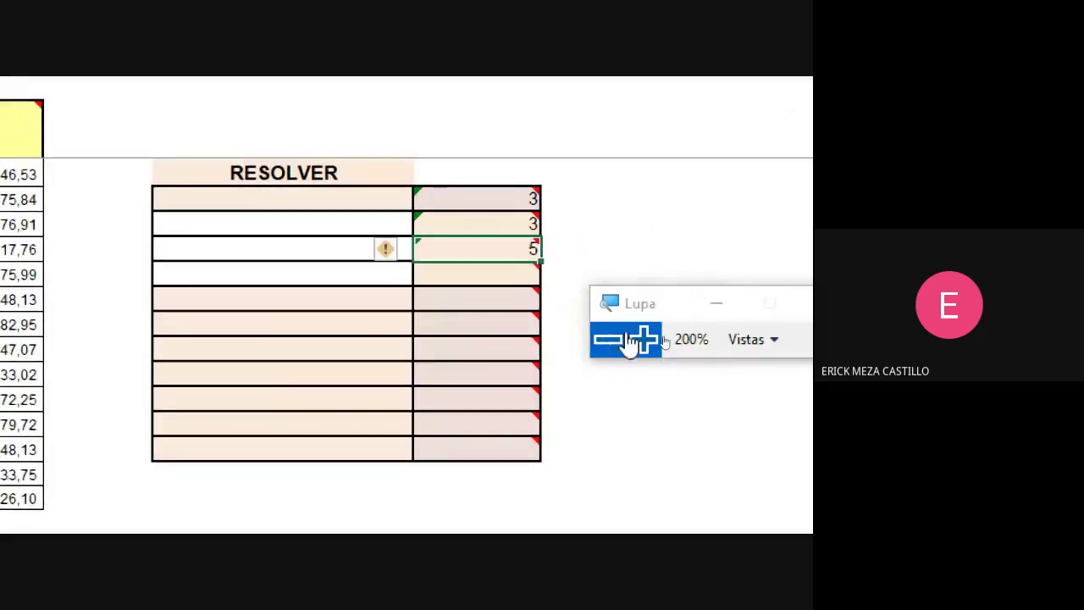
{"action": "left_click", "coordinate": [629, 342]}
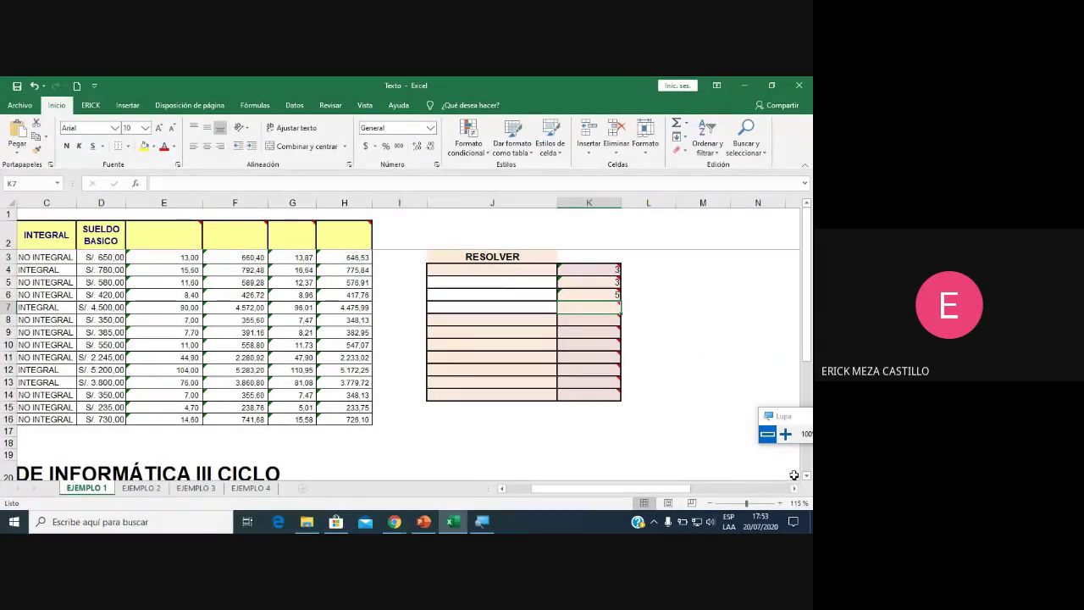
{"action": "left_click", "coordinate": [794, 488]}
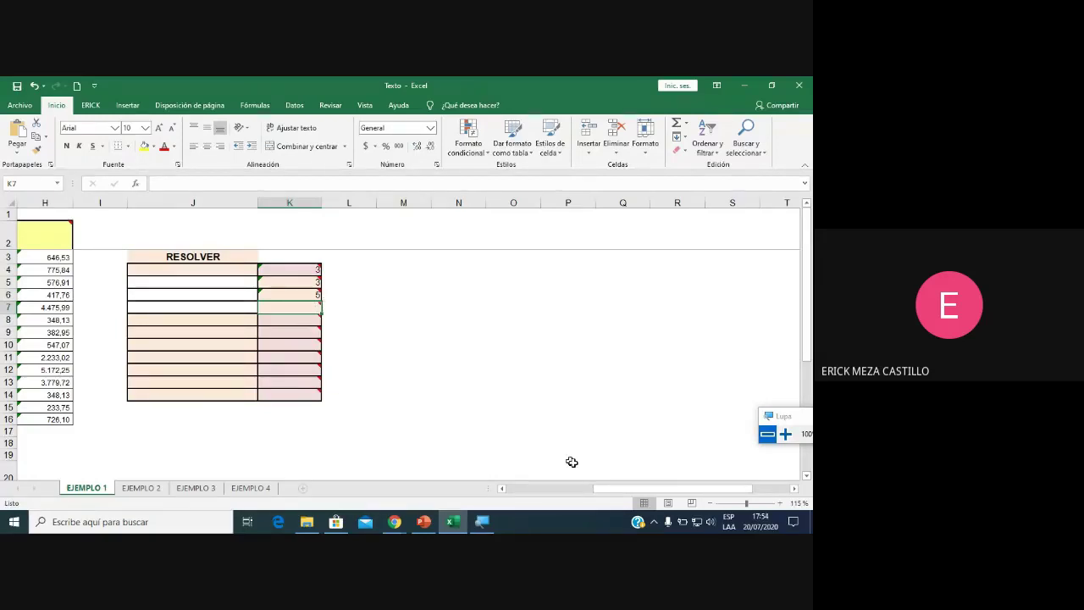
{"action": "left_click_drag", "start_coordinate": [619, 494], "coordinate": [486, 475]}
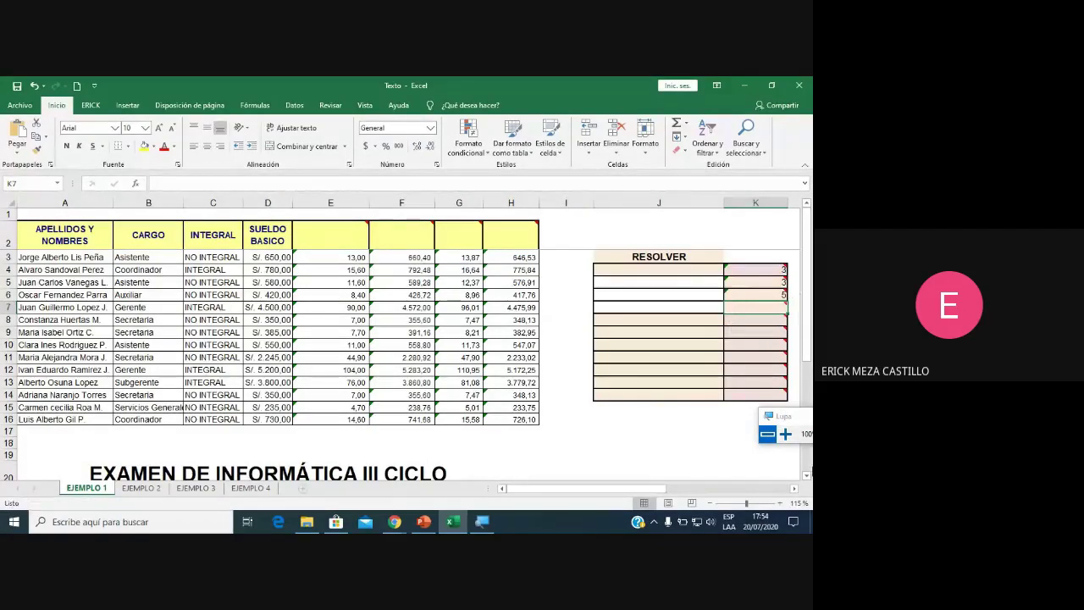
{"action": "left_click", "coordinate": [796, 490]}
{"action": "left_click", "coordinate": [797, 489]}
{"action": "left_click", "coordinate": [796, 489]}
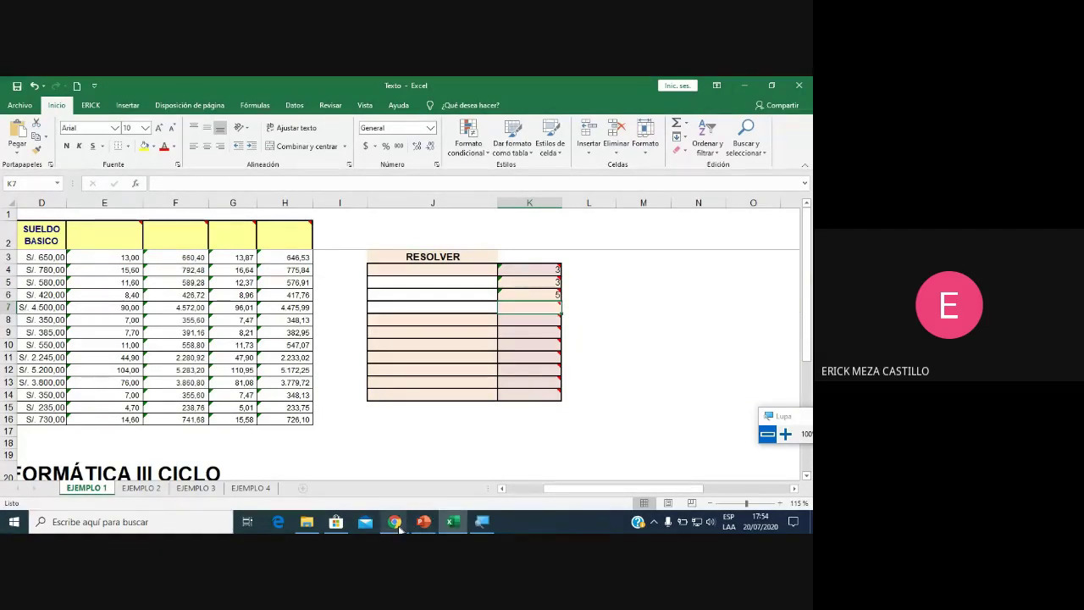
{"action": "mouse_move", "coordinate": [395, 522]}
{"action": "left_click", "coordinate": [398, 462]}
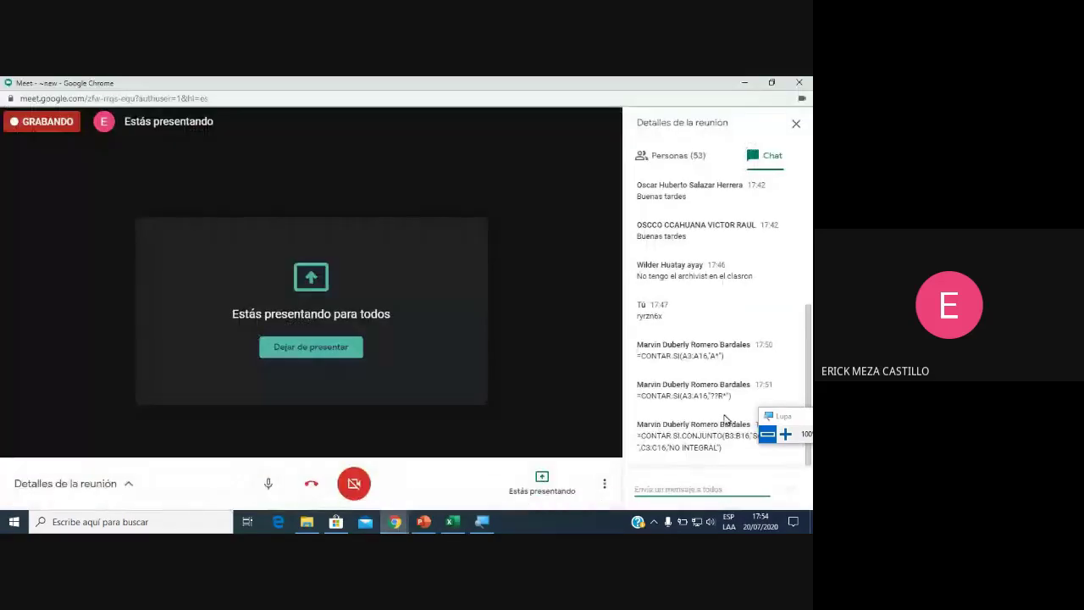
{"action": "left_click", "coordinate": [454, 522]}
{"action": "mouse_move", "coordinate": [529, 307]}
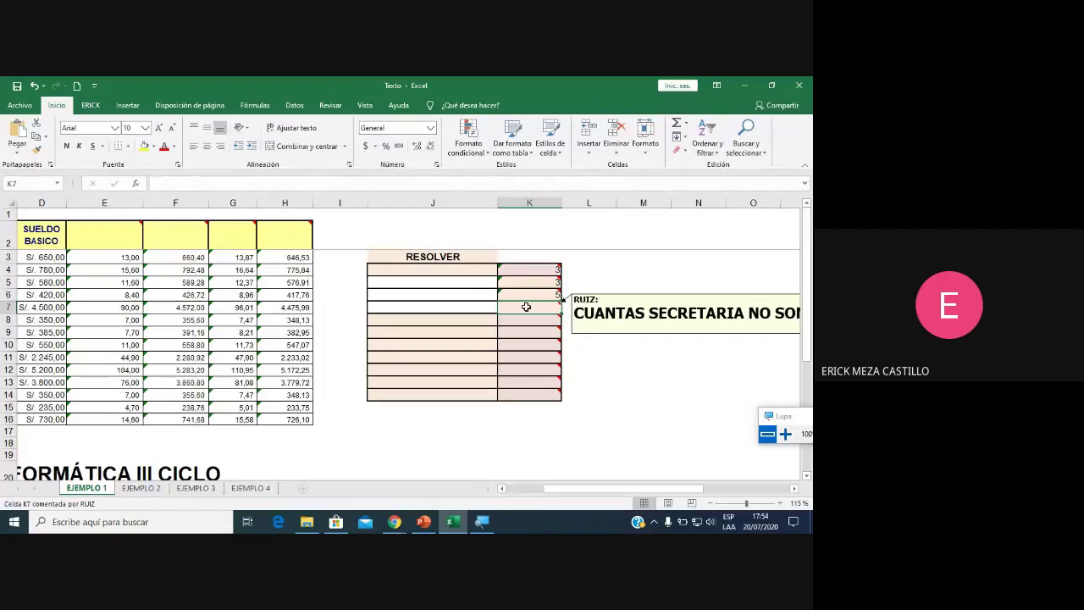
In K7, start =contar.si( with the CARGO range B3:B16 as the first range.
{"action": "type", "text": "="}
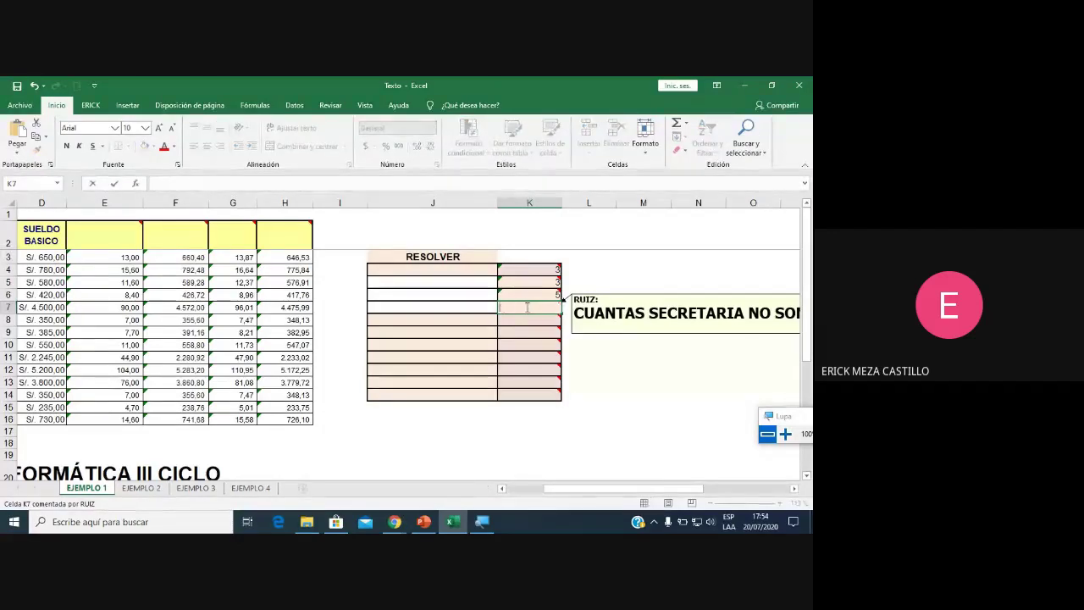
{"action": "type", "text": "conta"}
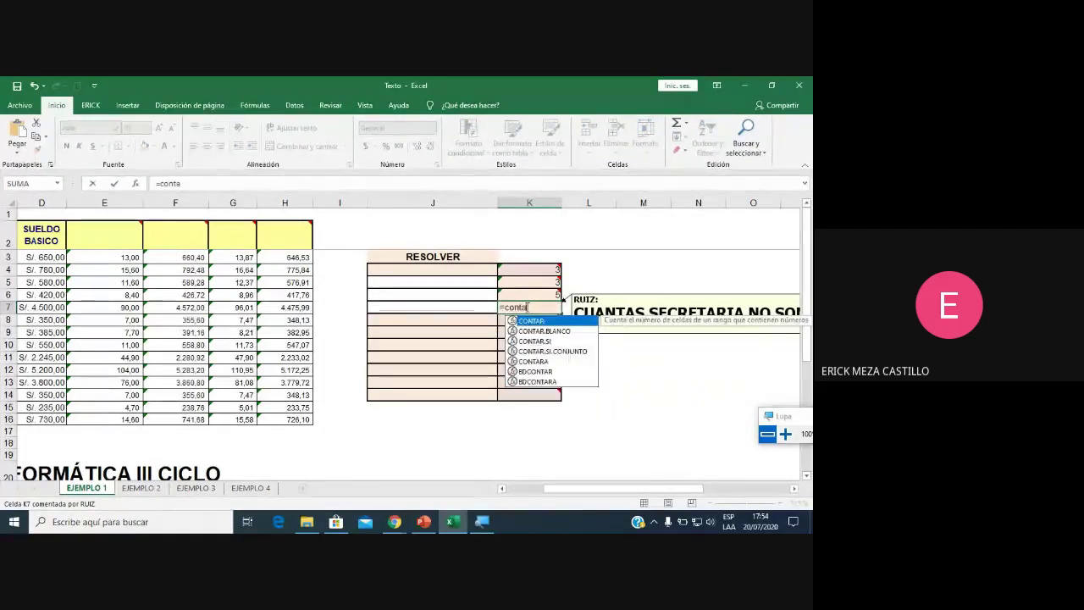
{"action": "type", "text": "r.si"}
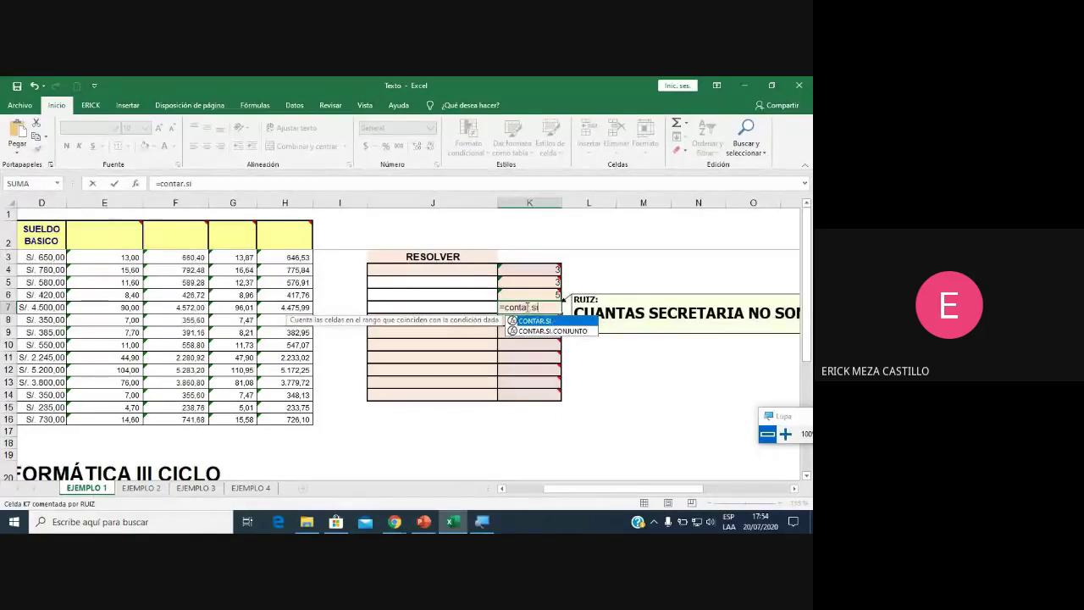
{"action": "type", "text": "("}
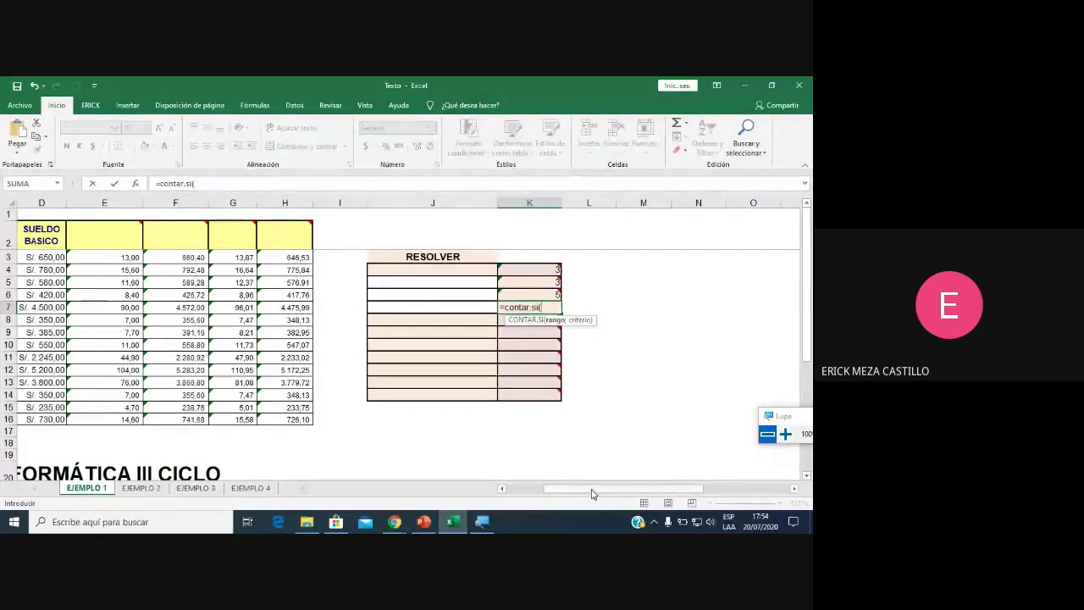
{"action": "left_click_drag", "start_coordinate": [589, 489], "coordinate": [509, 489]}
{"action": "left_click_drag", "start_coordinate": [135, 257], "coordinate": [176, 421]}
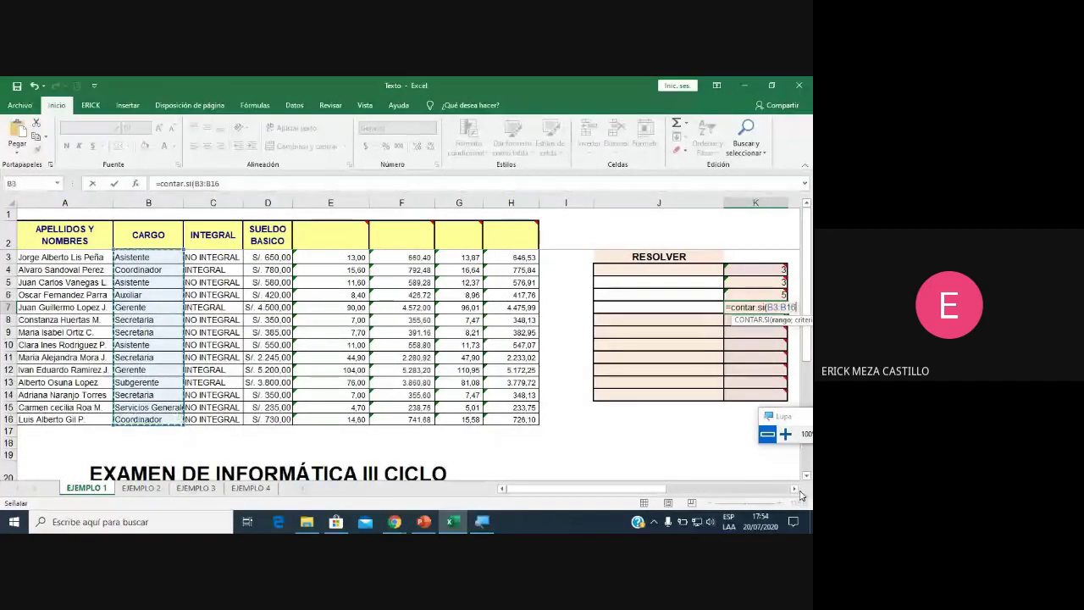
{"action": "left_click", "coordinate": [795, 489]}
{"action": "left_click", "coordinate": [795, 490]}
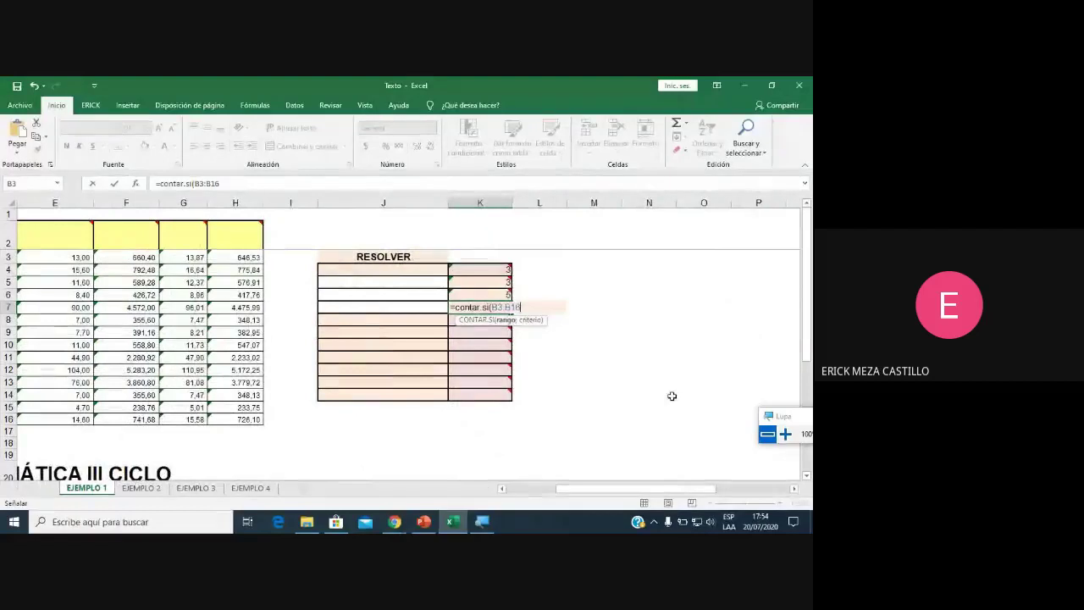
{"action": "type", "text": ";\"d"}
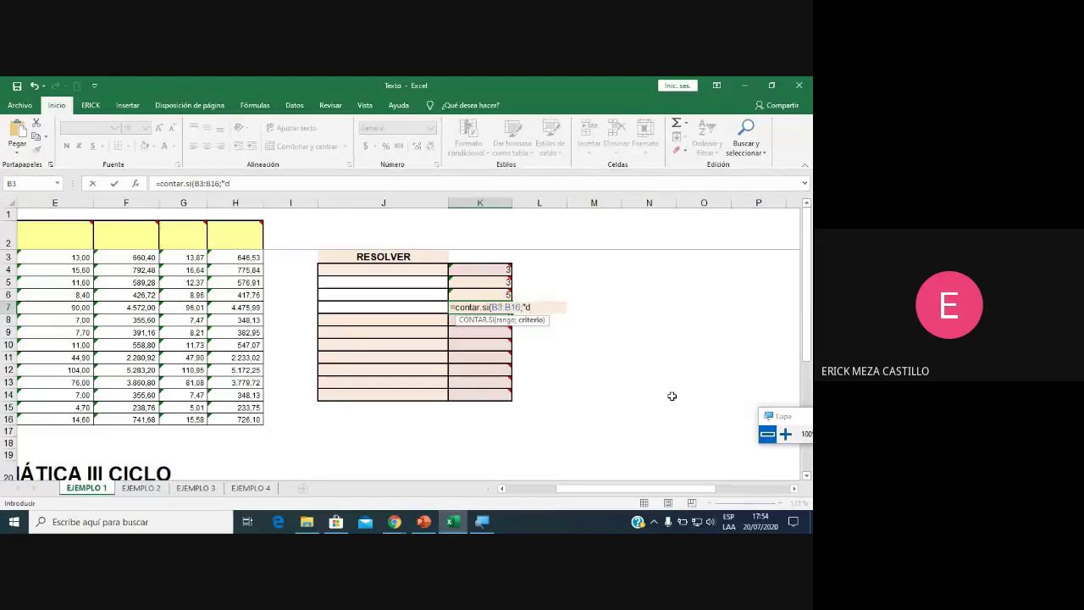
Add the "Secretaria" criterion and change the function name to contar.si.co.
{"action": "key", "text": "BackSpace"}
{"action": "type", "text": "S"}
{"action": "type", "text": "ecretaria"}
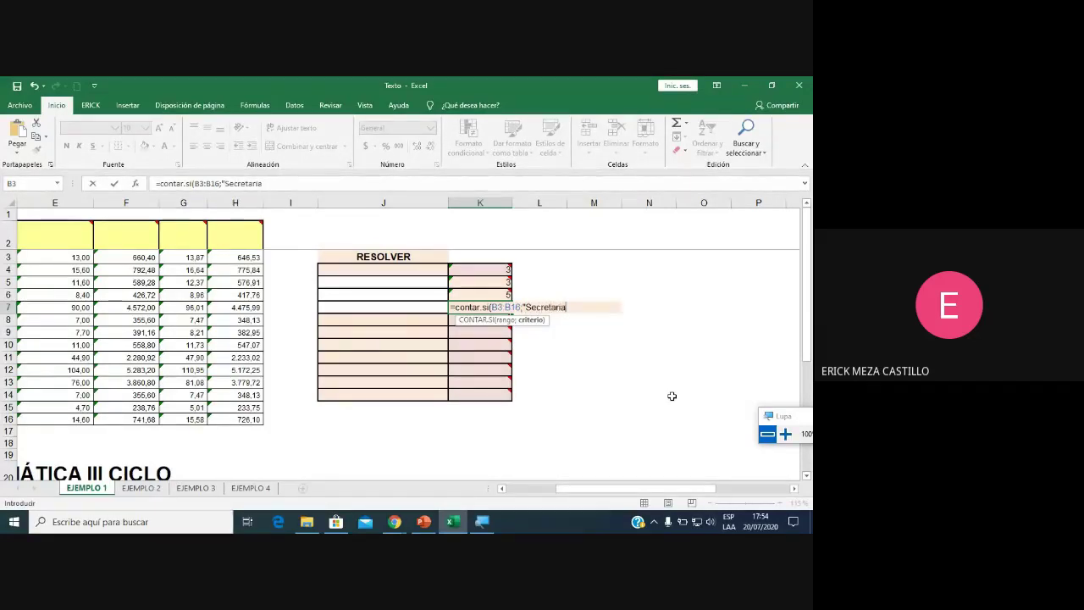
{"action": "type", "text": "\";"}
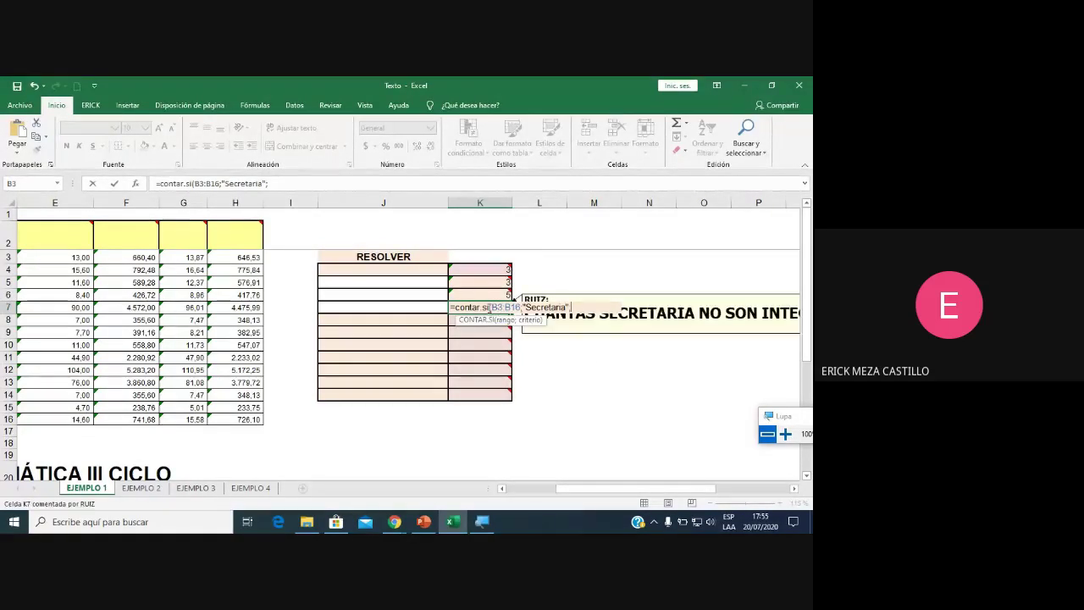
{"action": "left_click", "coordinate": [489, 307]}
{"action": "type", "text": ".co"}
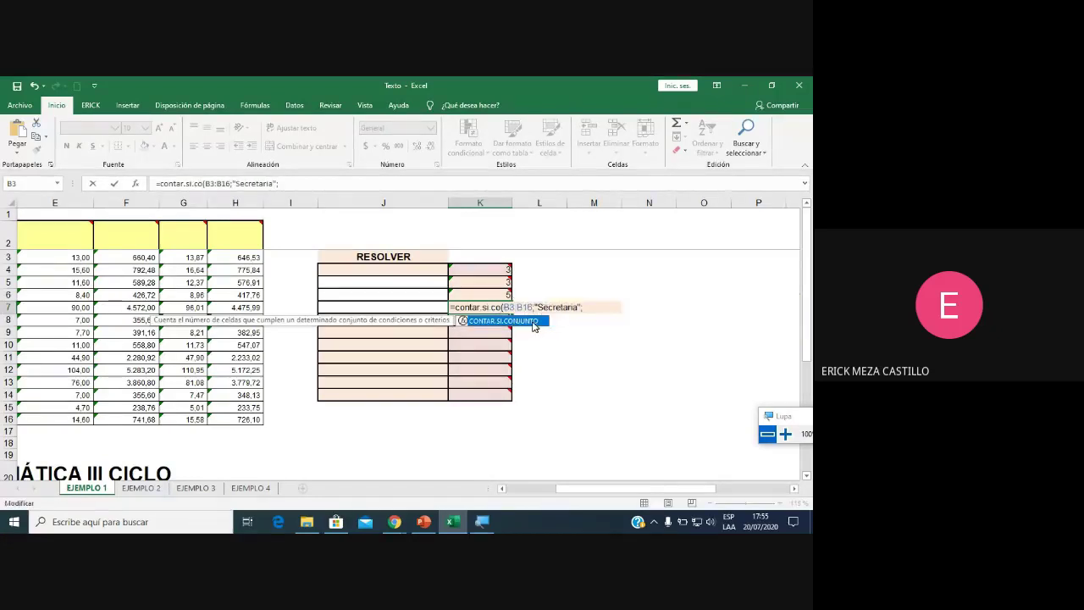
Complete K7 as =CONTAR.SI.CONJUNTO(B3:B16;"Secretaria";C3:C16;"No Integral"), returning 4, and reselect it.
{"action": "double_click", "coordinate": [535, 322]}
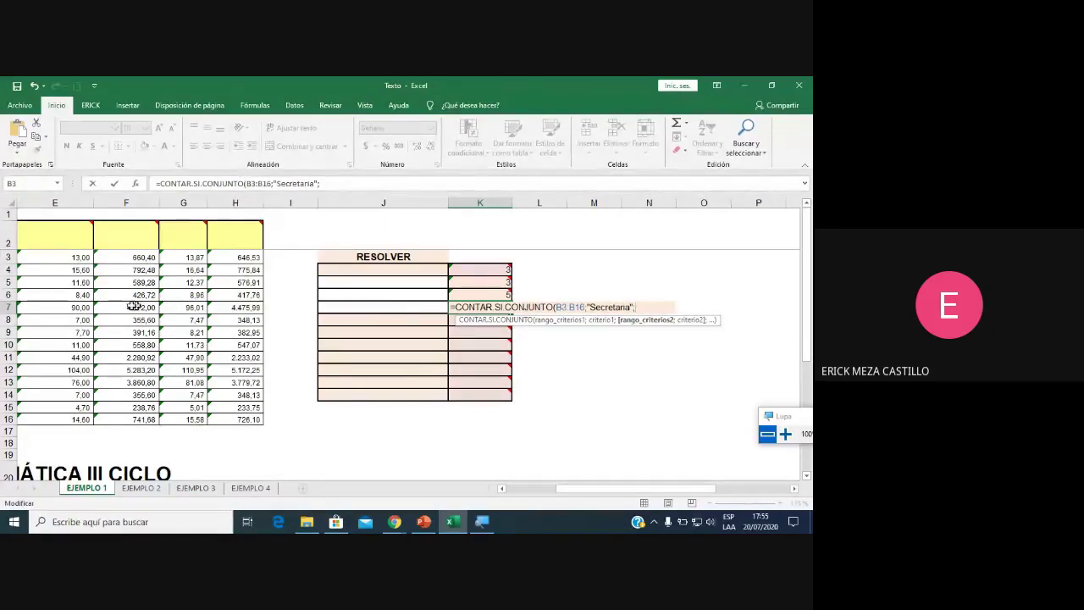
{"action": "left_click", "coordinate": [503, 490]}
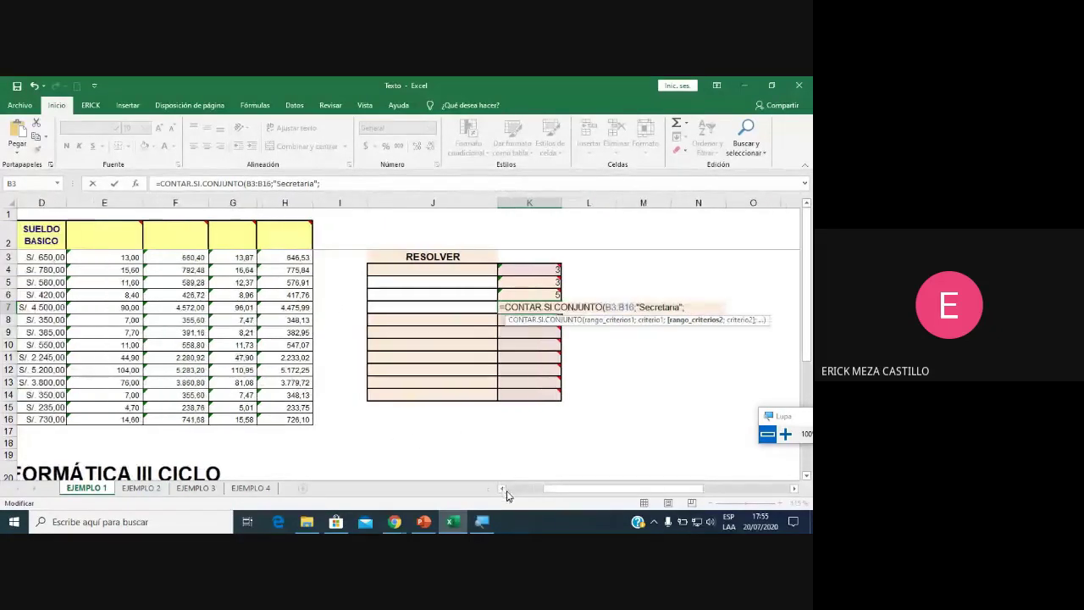
{"action": "left_click", "coordinate": [504, 489]}
{"action": "left_click", "coordinate": [503, 490]}
{"action": "left_click", "coordinate": [503, 490]}
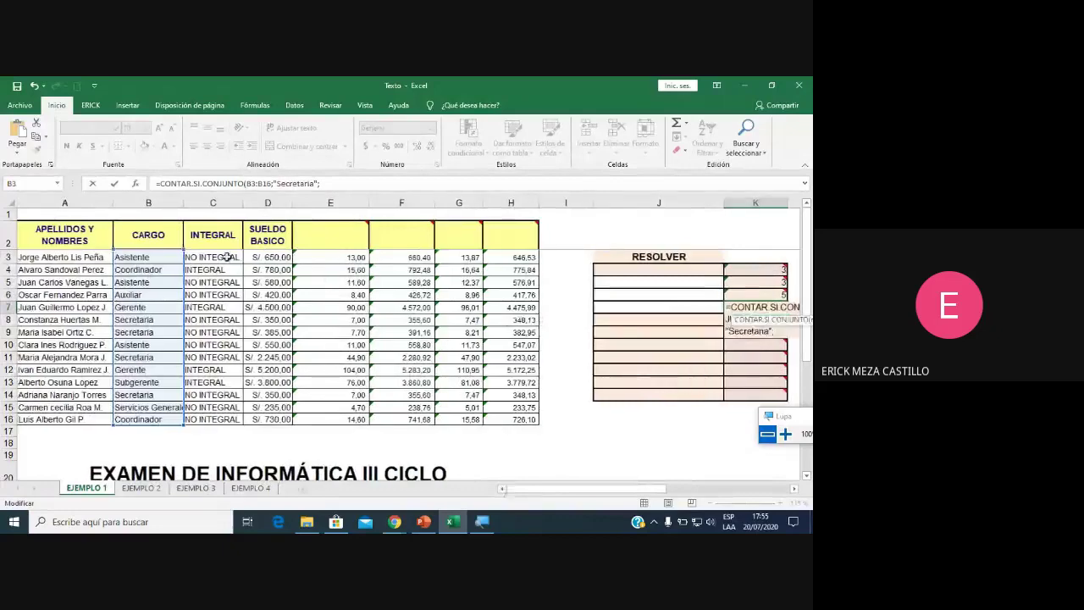
{"action": "left_click_drag", "start_coordinate": [227, 257], "coordinate": [212, 420]}
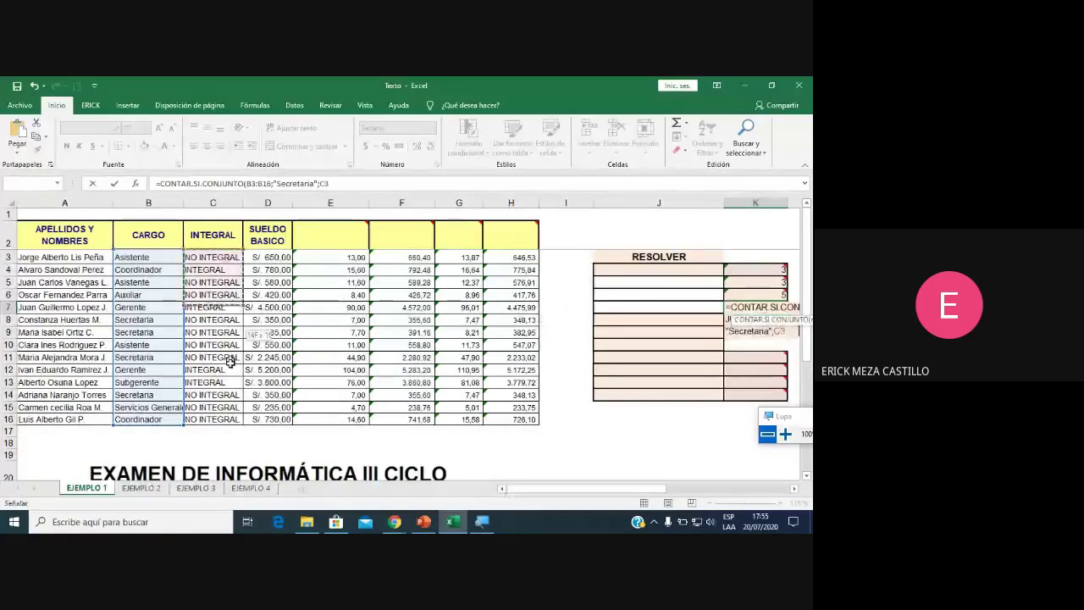
{"action": "left_click", "coordinate": [794, 489]}
{"action": "left_click", "coordinate": [794, 489]}
{"action": "left_click", "coordinate": [794, 488]}
{"action": "left_click", "coordinate": [794, 489]}
{"action": "left_click", "coordinate": [794, 489]}
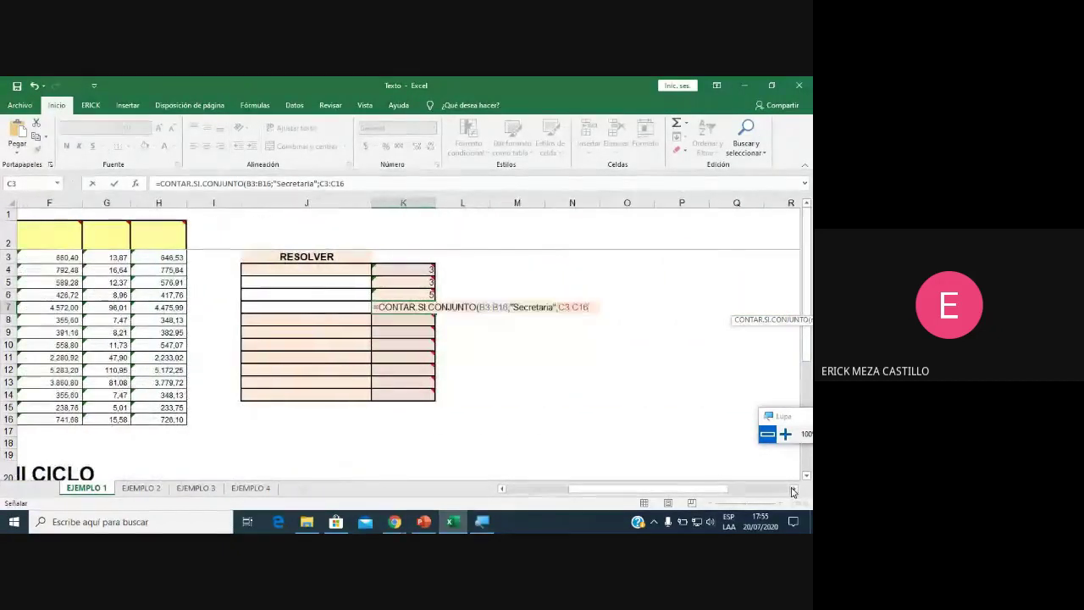
{"action": "type", "text": ";\""}
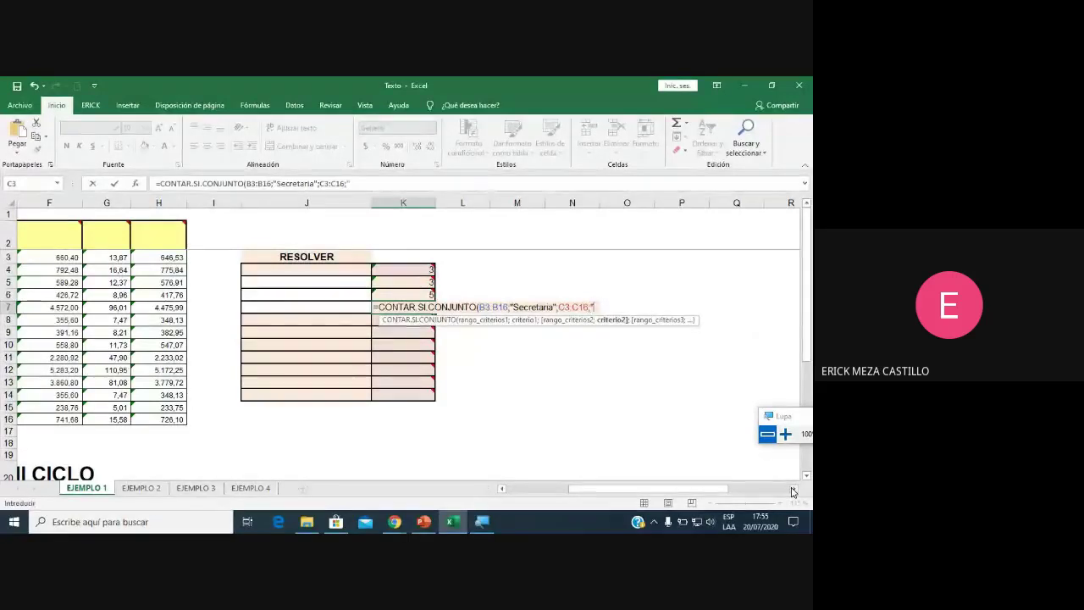
{"action": "type", "text": "No "}
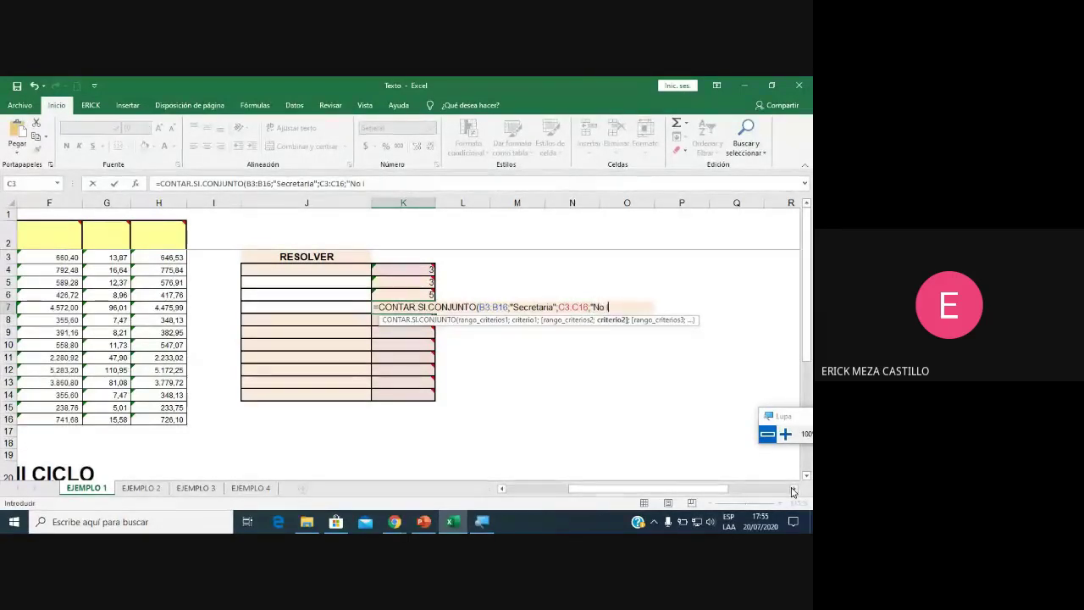
{"action": "type", "text": "Integral\""}
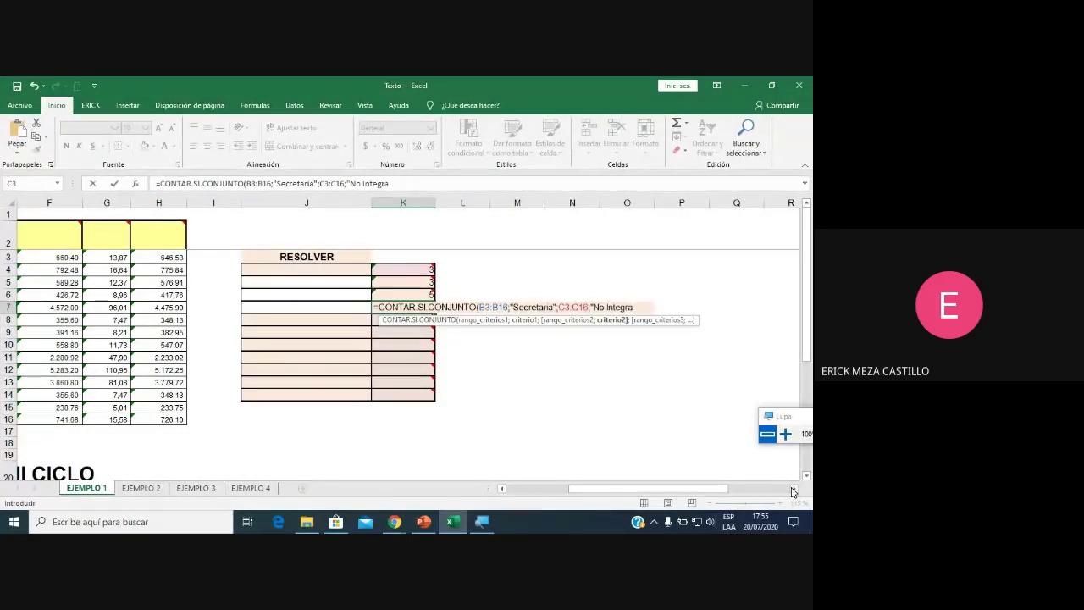
{"action": "type", "text": ")"}
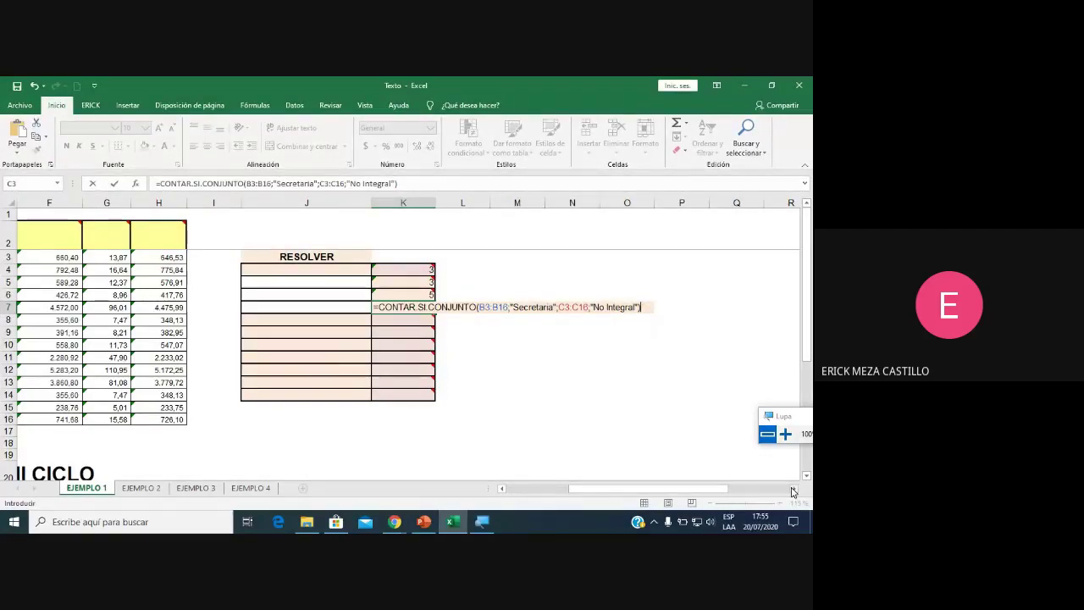
{"action": "key", "text": "Return"}
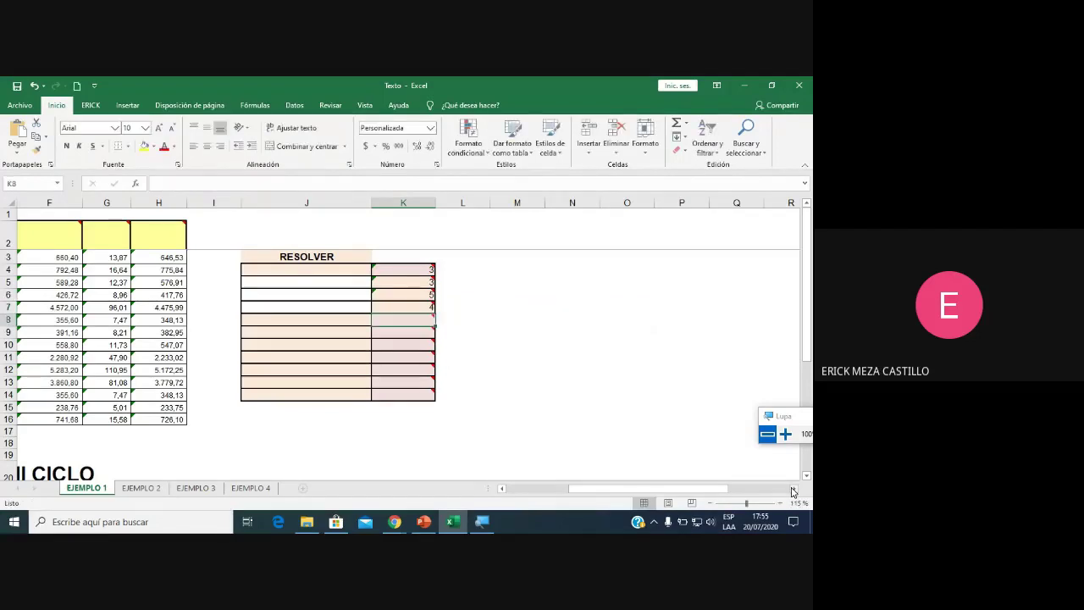
{"action": "left_click", "coordinate": [405, 305]}
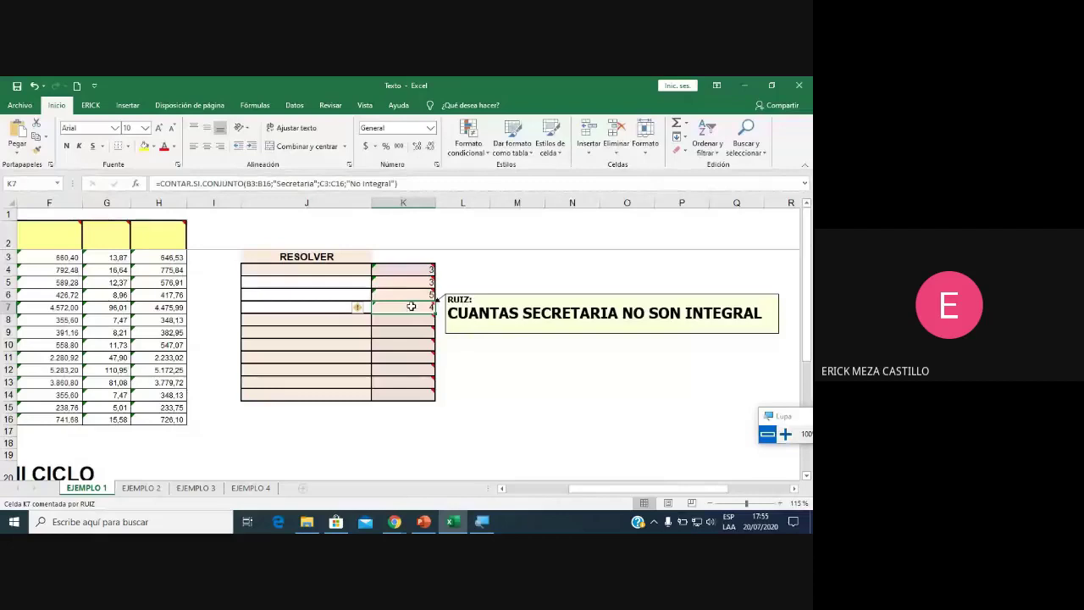
{"action": "mouse_move", "coordinate": [395, 522]}
{"action": "left_click", "coordinate": [432, 490]}
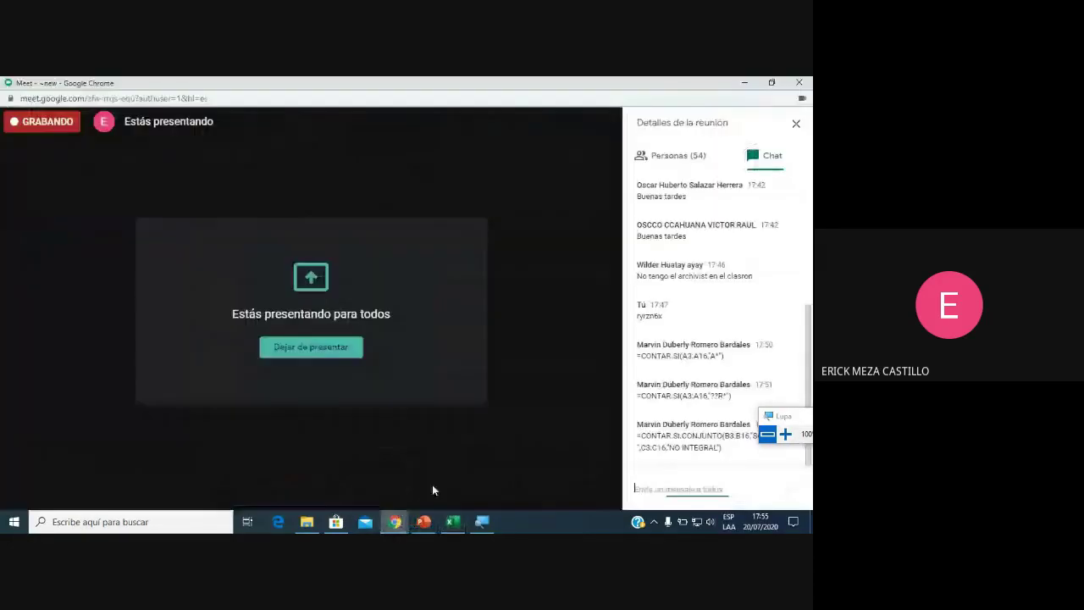
{"action": "mouse_move", "coordinate": [439, 495]}
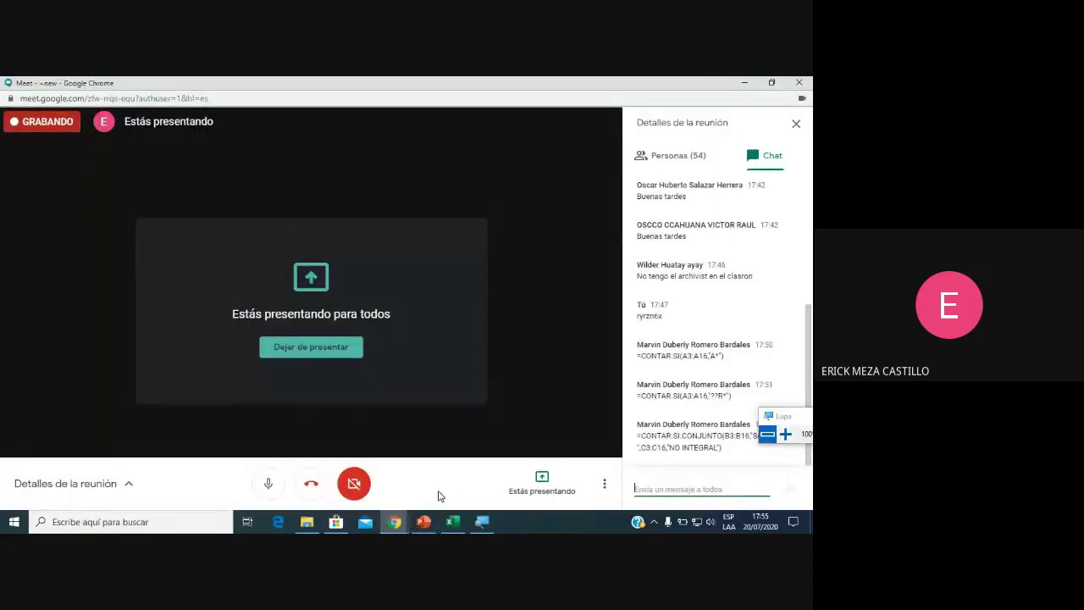
{"action": "left_click", "coordinate": [453, 522]}
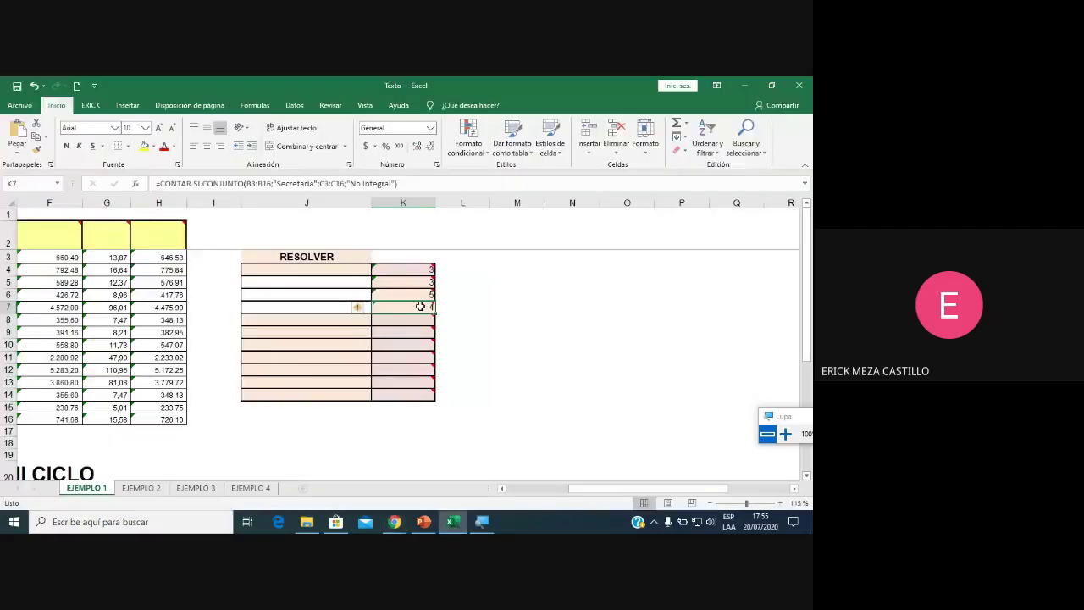
{"action": "double_click", "coordinate": [420, 306]}
{"action": "left_click", "coordinate": [785, 434]}
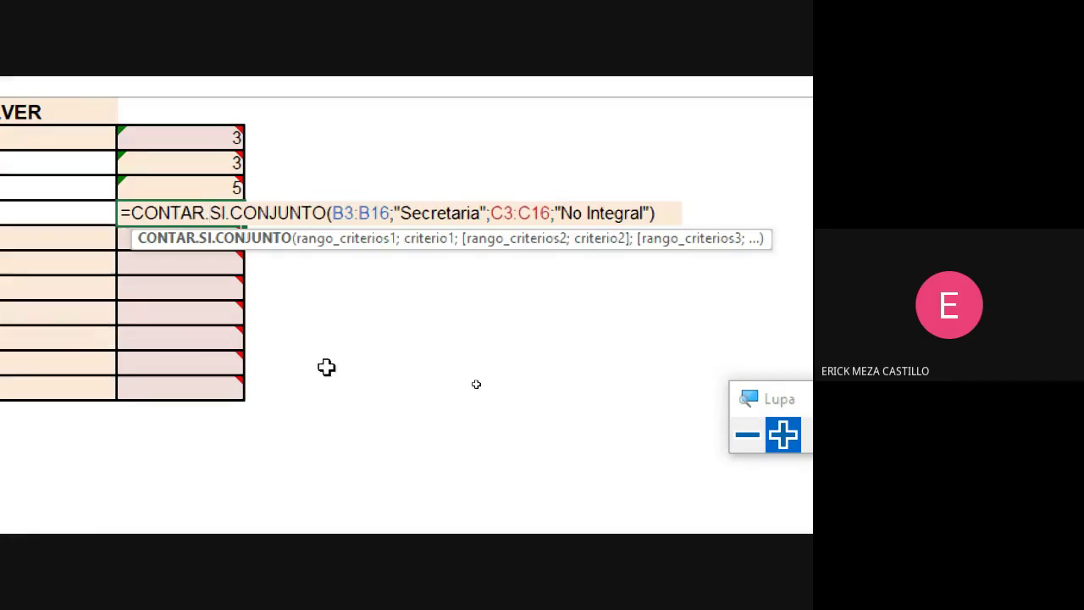
{"action": "left_click", "coordinate": [749, 437]}
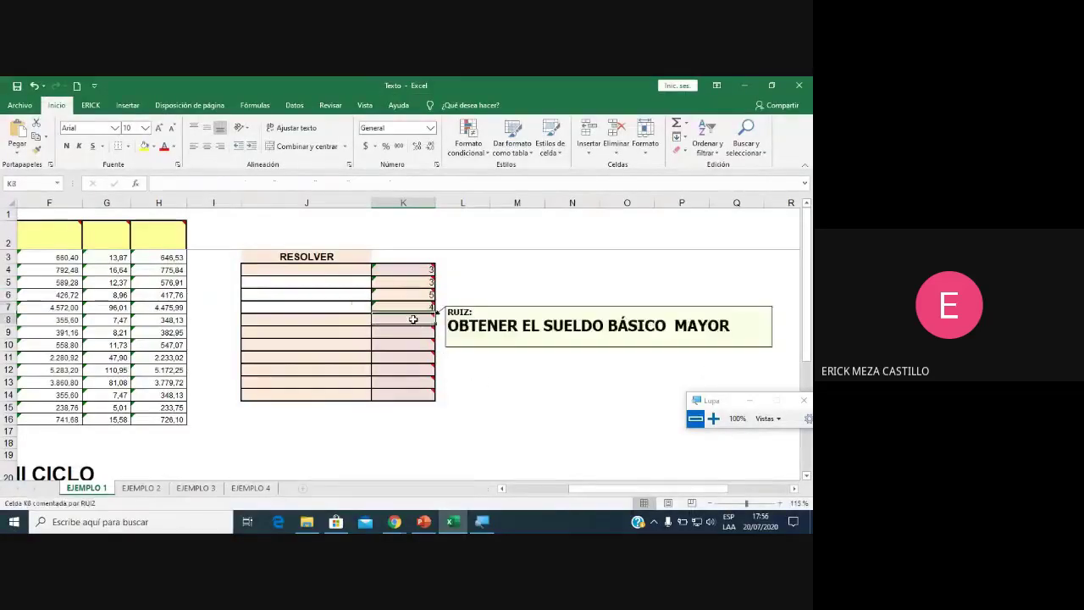
{"action": "left_click", "coordinate": [429, 321]}
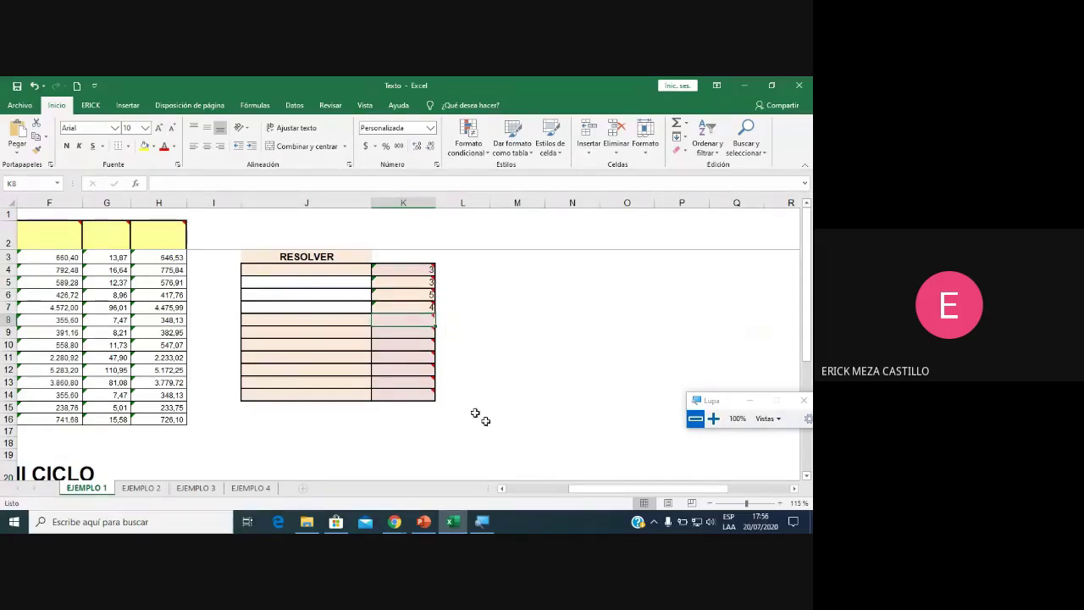
{"action": "left_click_drag", "start_coordinate": [581, 496], "coordinate": [557, 498]}
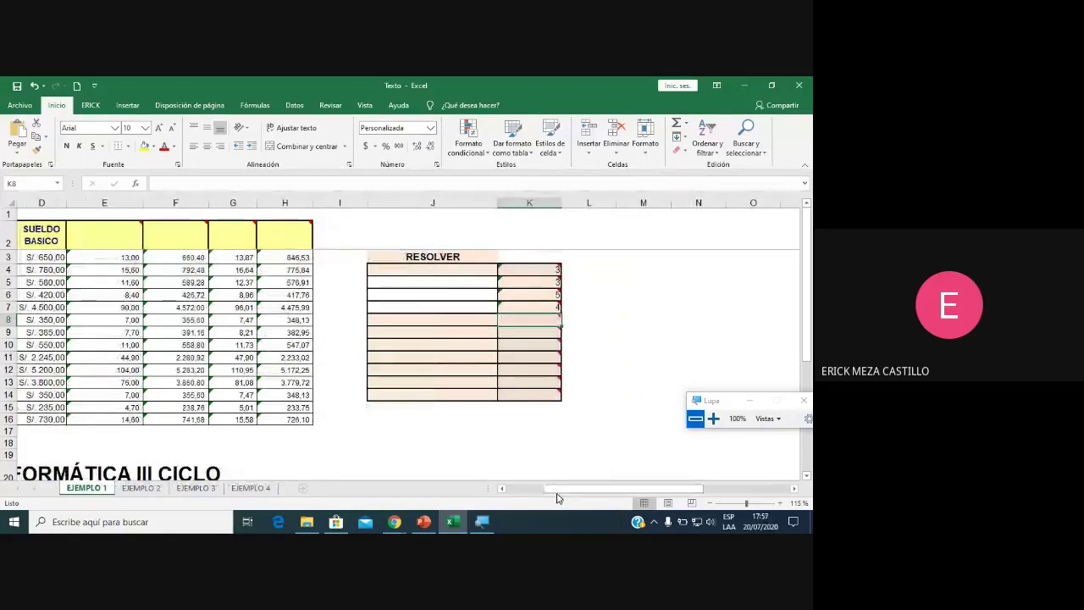
Enter =MAX over the SUELDO BASICO values in K8 to get S/ 5.200,00.
{"action": "type", "text": "="}
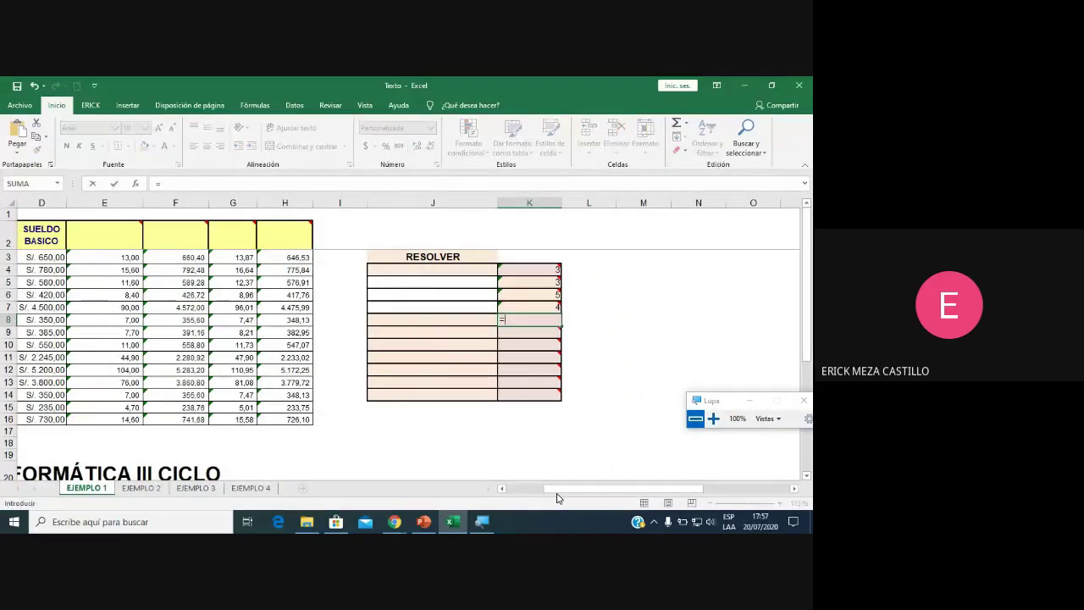
{"action": "type", "text": "max("}
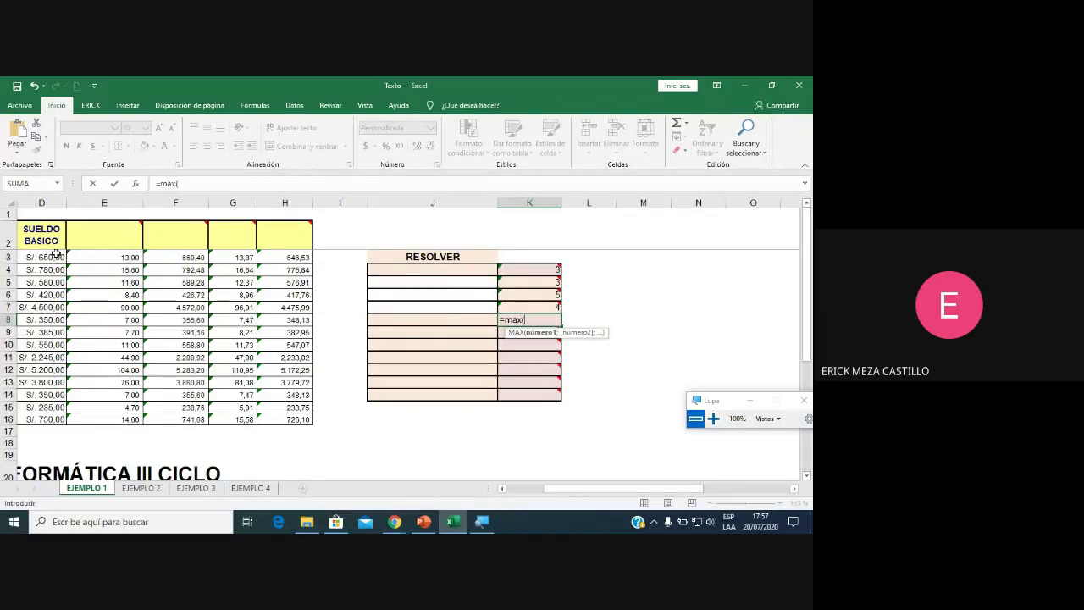
{"action": "mouse_move", "coordinate": [47, 257]}
{"action": "left_mouse_down"}
{"action": "mouse_move", "coordinate": [52, 385]}
{"action": "mouse_move", "coordinate": [68, 423]}
{"action": "left_mouse_up"}
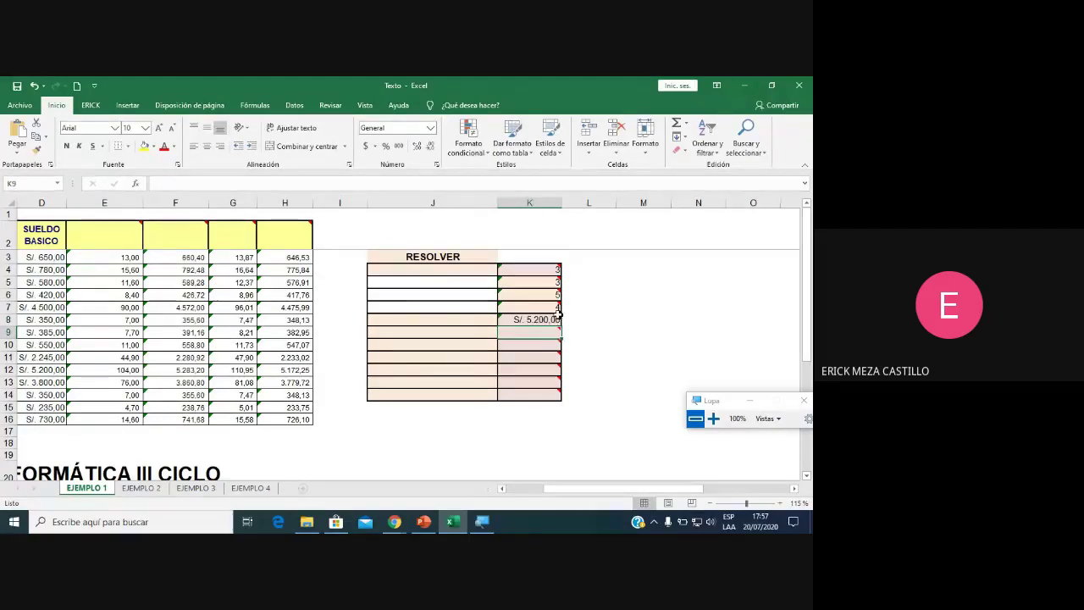
{"action": "mouse_move", "coordinate": [529, 319]}
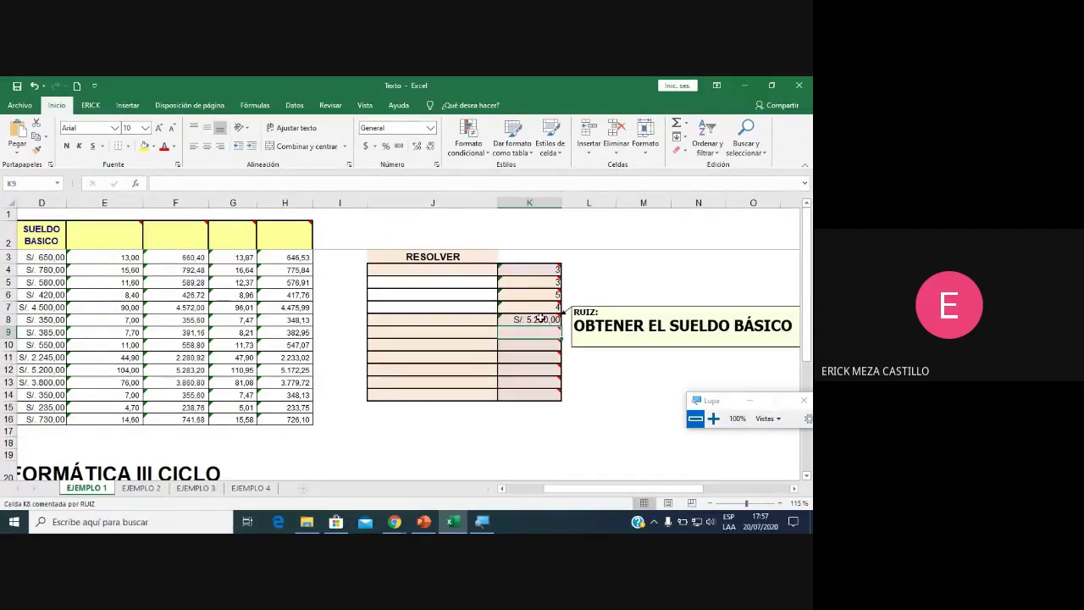
{"action": "left_click", "coordinate": [793, 488]}
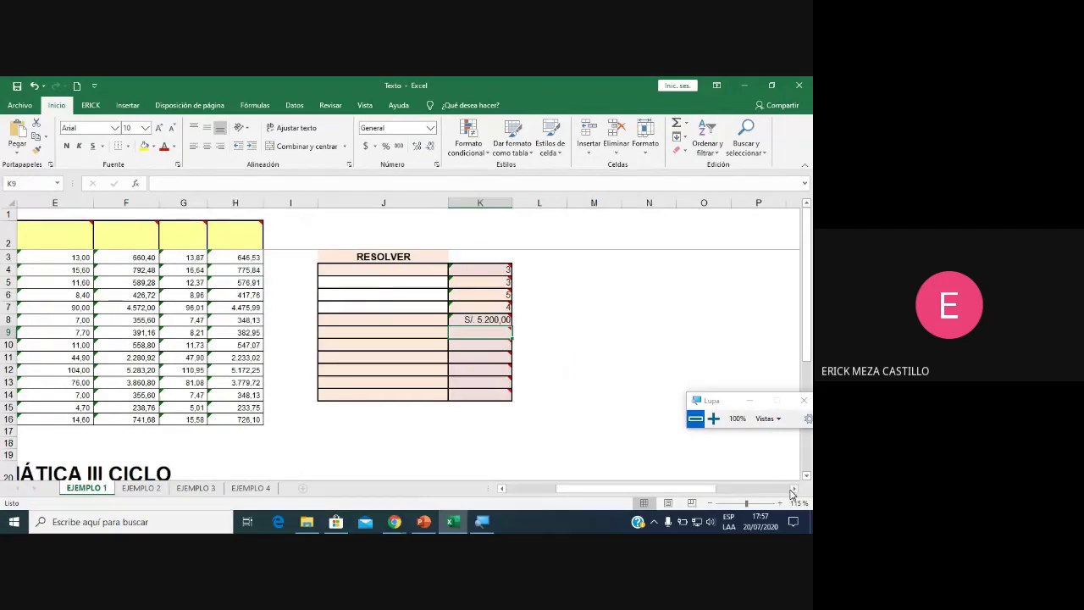
{"action": "left_click", "coordinate": [793, 489]}
{"action": "mouse_move", "coordinate": [479, 319]}
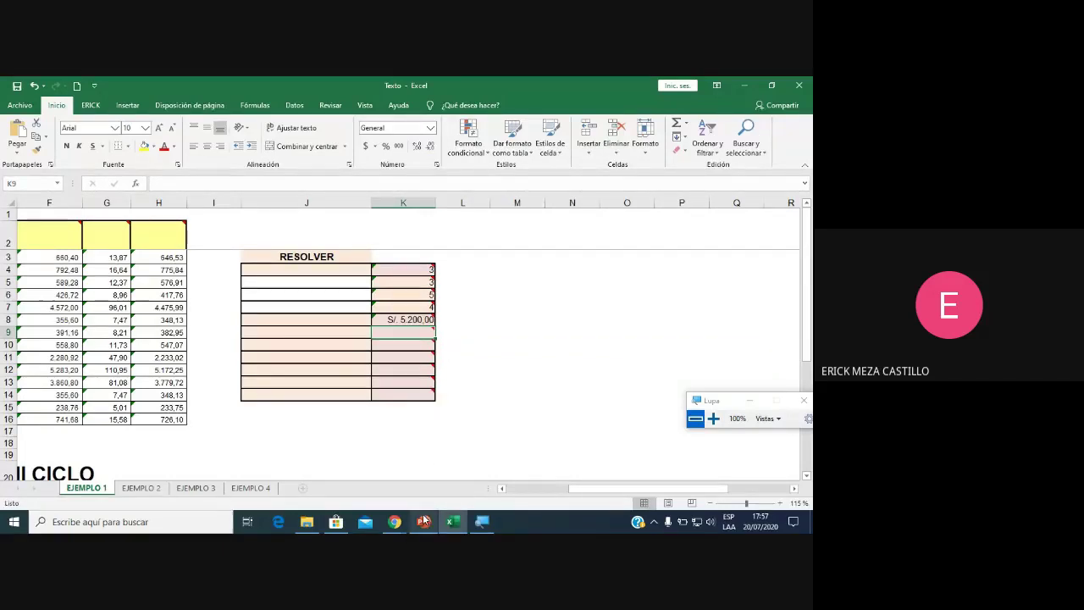
{"action": "mouse_move", "coordinate": [394, 522]}
{"action": "left_click", "coordinate": [436, 491]}
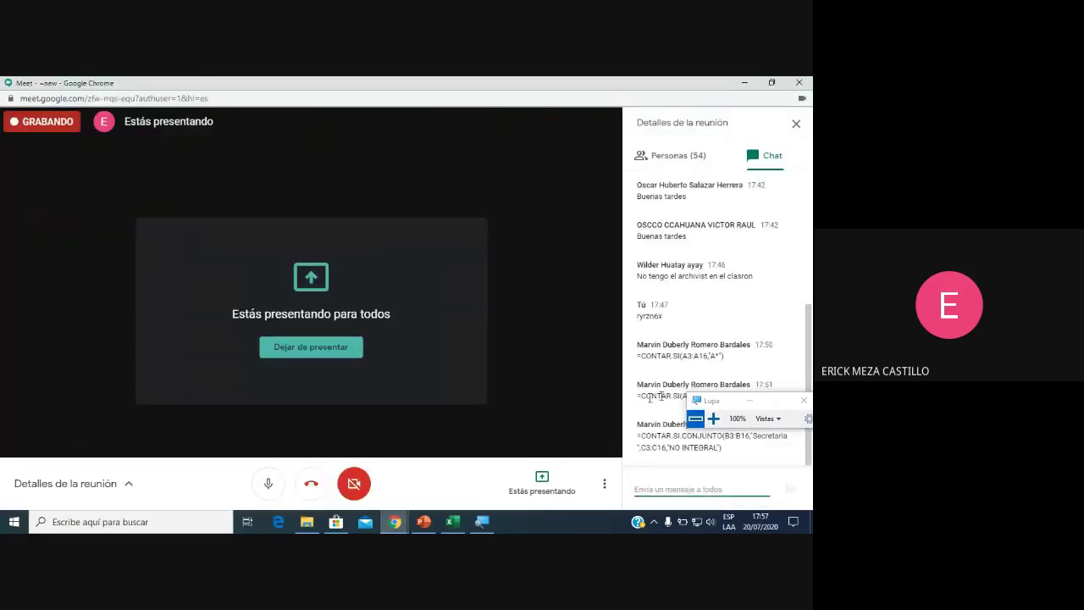
{"action": "left_click_drag", "start_coordinate": [745, 400], "coordinate": [446, 366]}
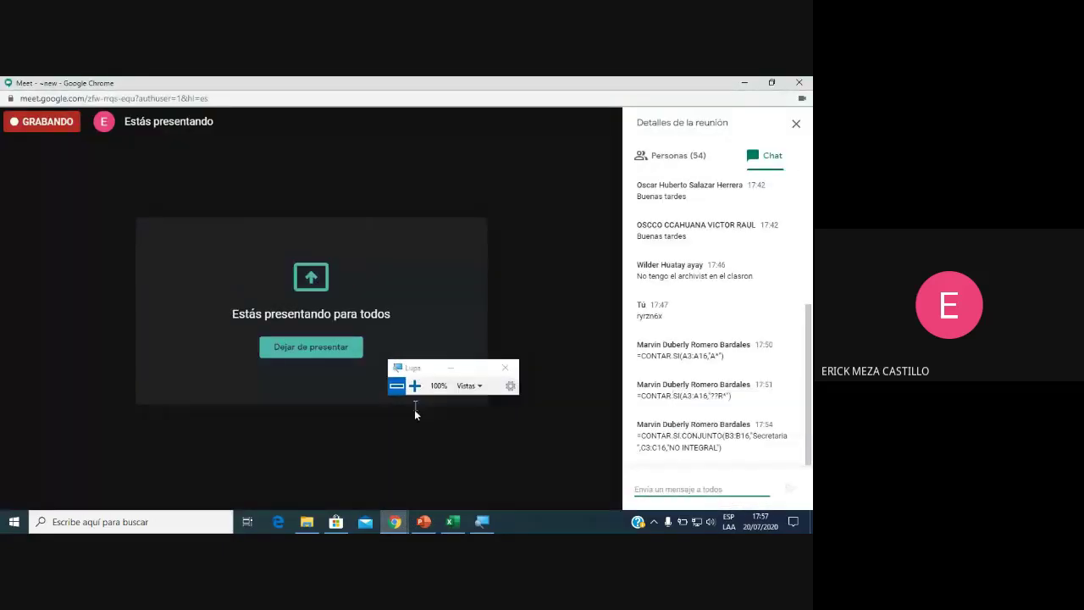
{"action": "left_click", "coordinate": [456, 521]}
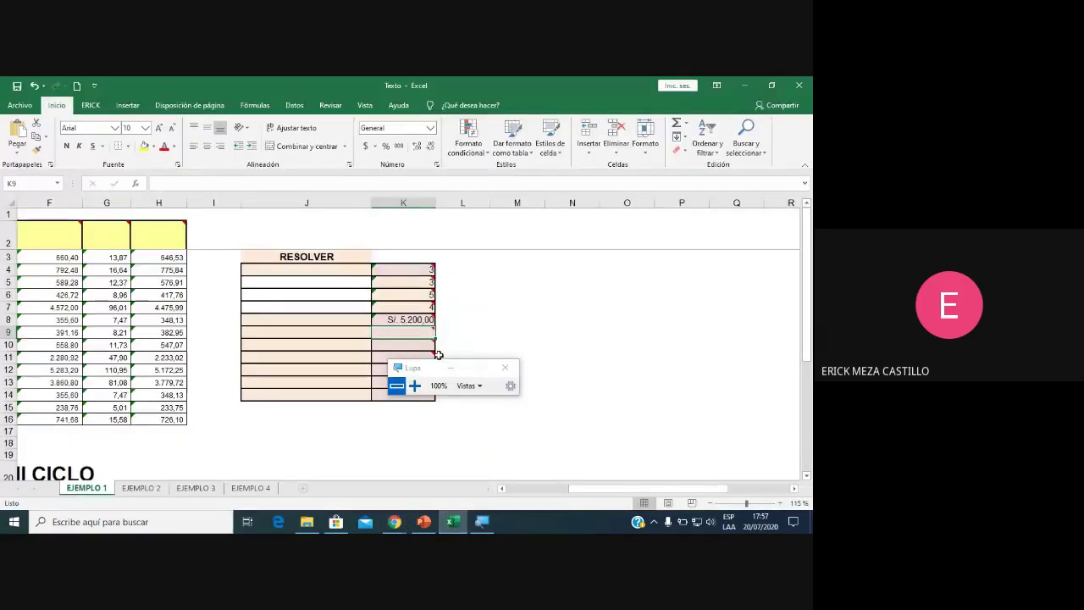
{"action": "mouse_move", "coordinate": [404, 333]}
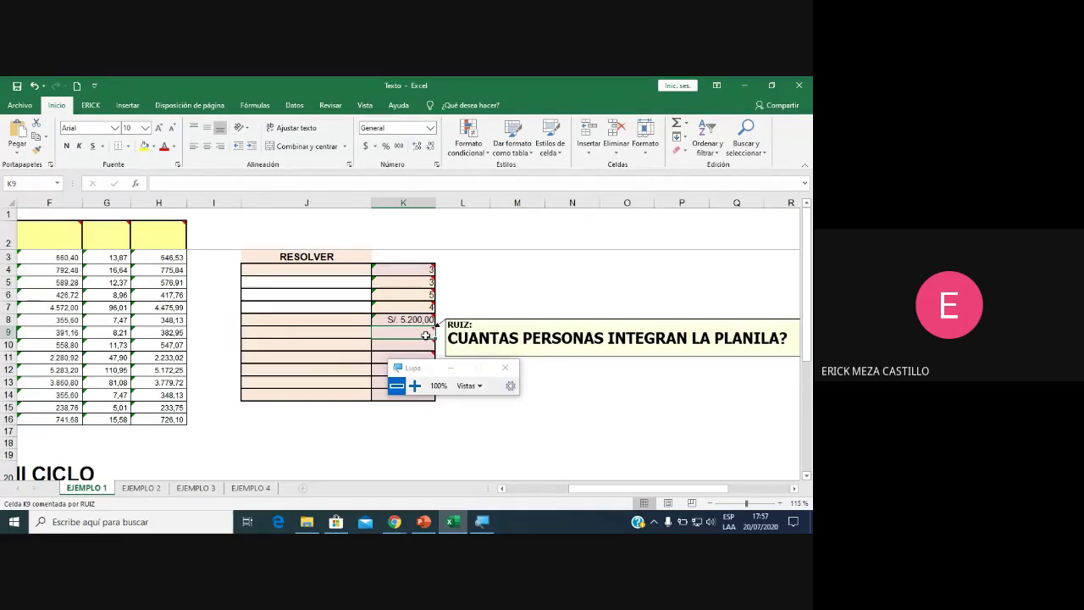
Enter =CONTARA(A4:A16) in K9 to count the 13 people on the payroll.
{"action": "type", "text": "=contar"}
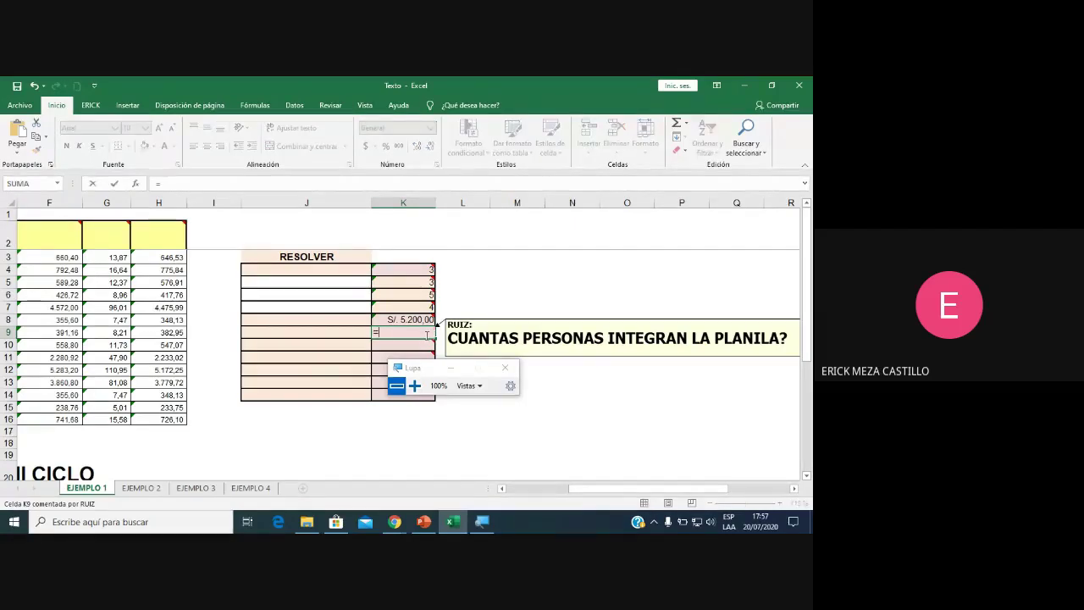
{"action": "left_click_drag", "start_coordinate": [424, 370], "coordinate": [576, 360]}
{"action": "double_click", "coordinate": [421, 387]}
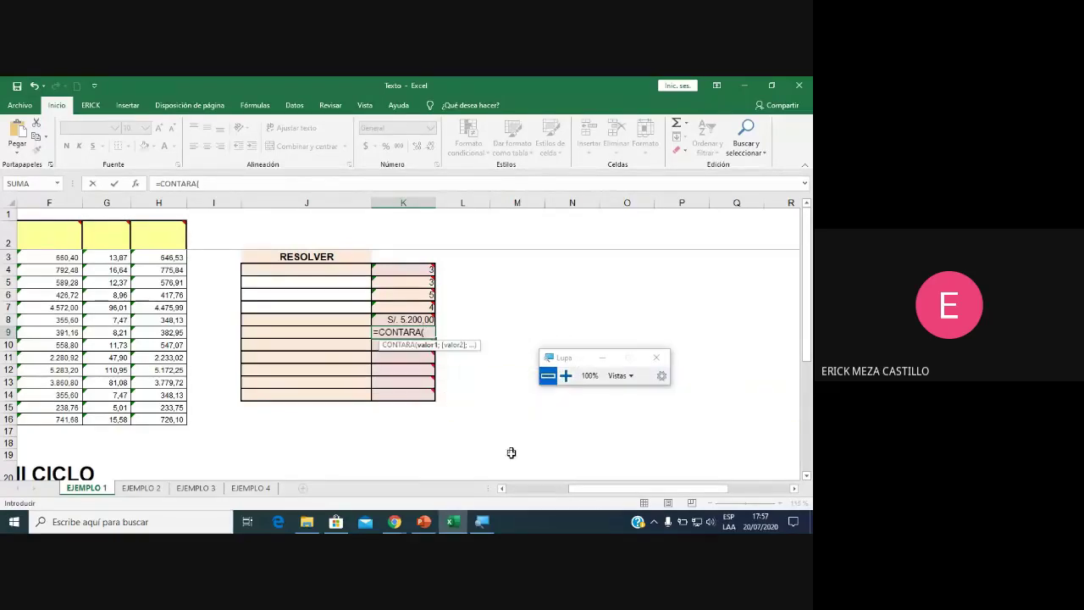
{"action": "left_click", "coordinate": [542, 489]}
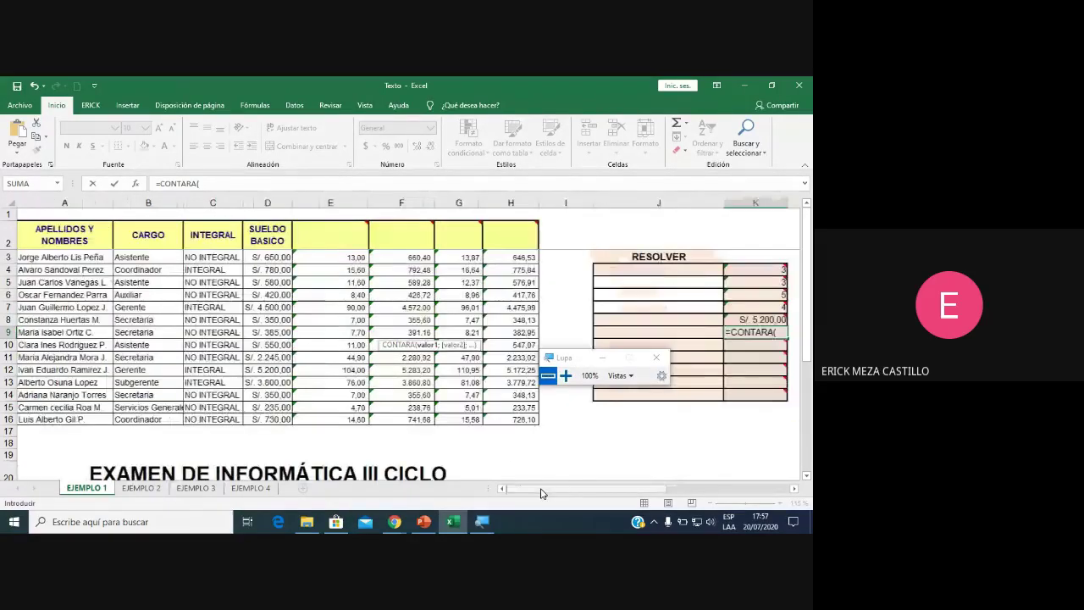
{"action": "left_click_drag", "start_coordinate": [63, 270], "coordinate": [98, 418]}
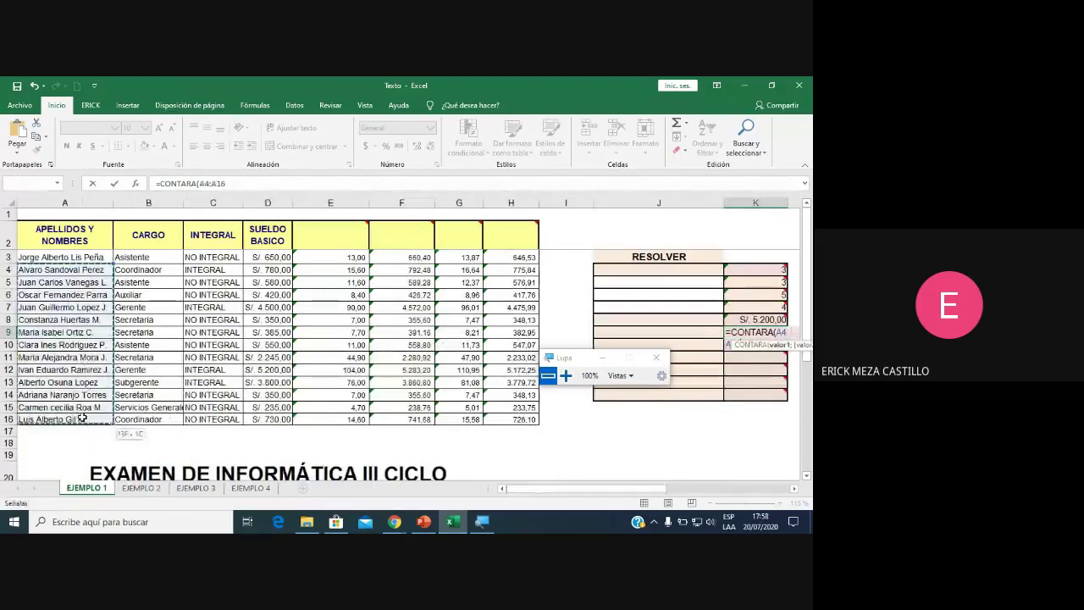
{"action": "key", "text": "Return"}
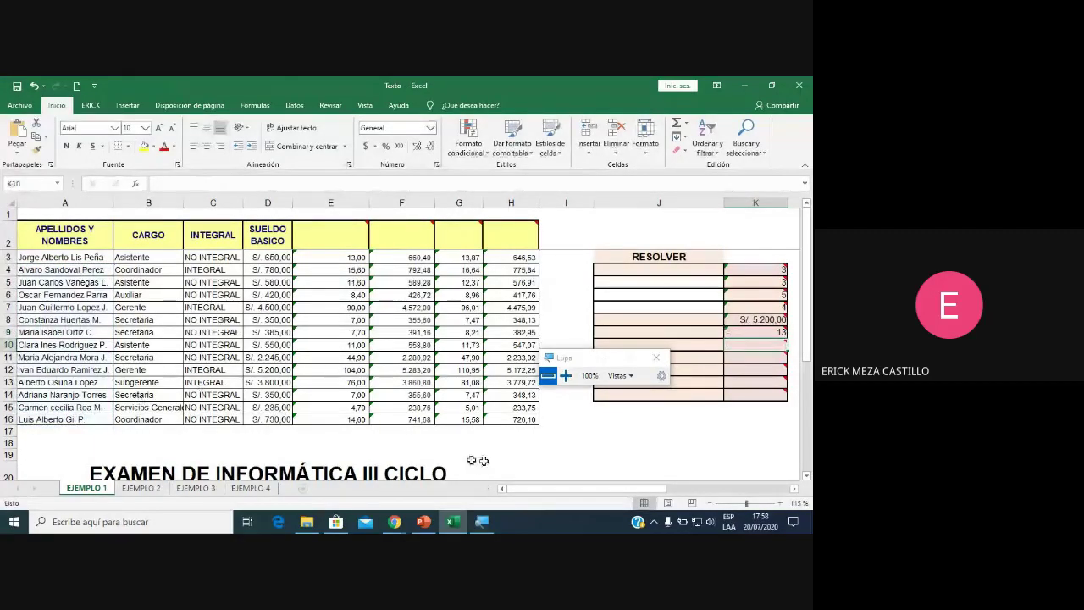
Reopen K9 to show its A4:A16 range, confirm it unchanged, and reset magnification to 100%.
{"action": "left_click", "coordinate": [795, 489]}
{"action": "left_click_drag", "start_coordinate": [593, 358], "coordinate": [686, 412]}
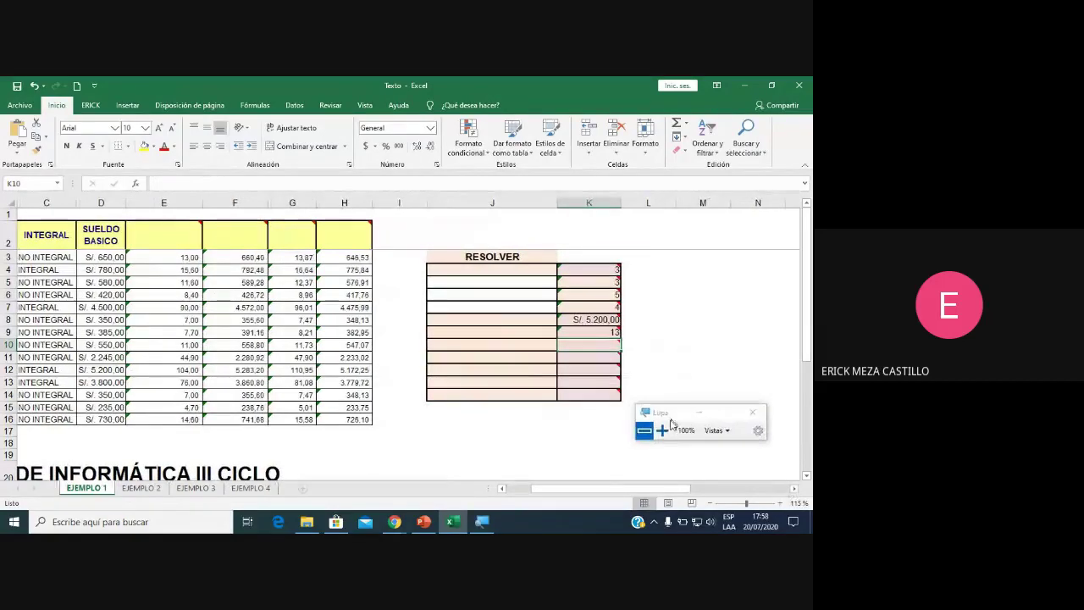
{"action": "left_click", "coordinate": [662, 430]}
{"action": "double_click", "coordinate": [508, 276]}
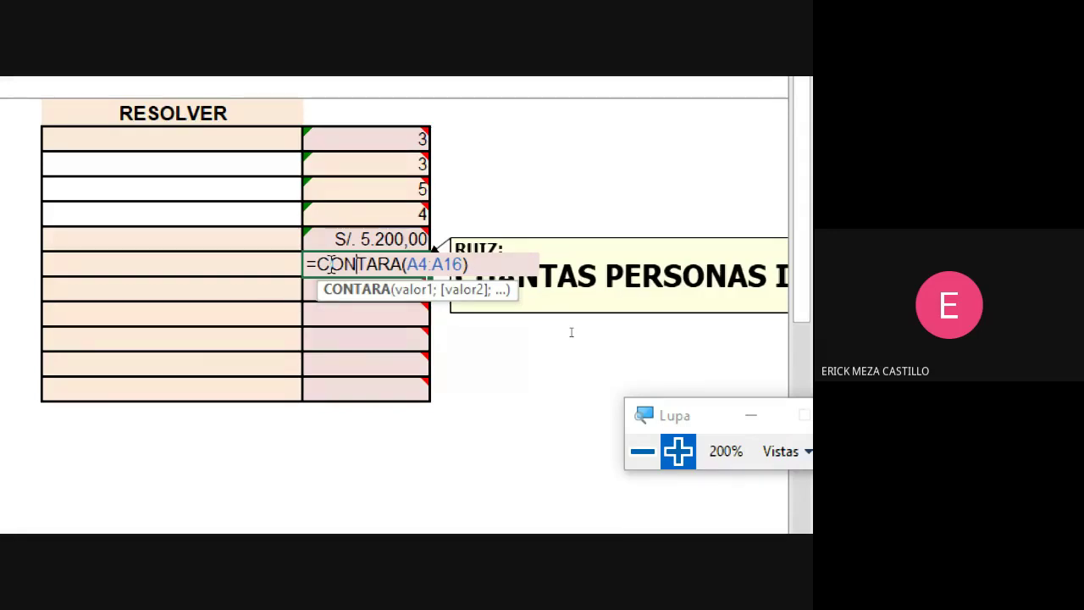
{"action": "key", "text": "ctrl+Return"}
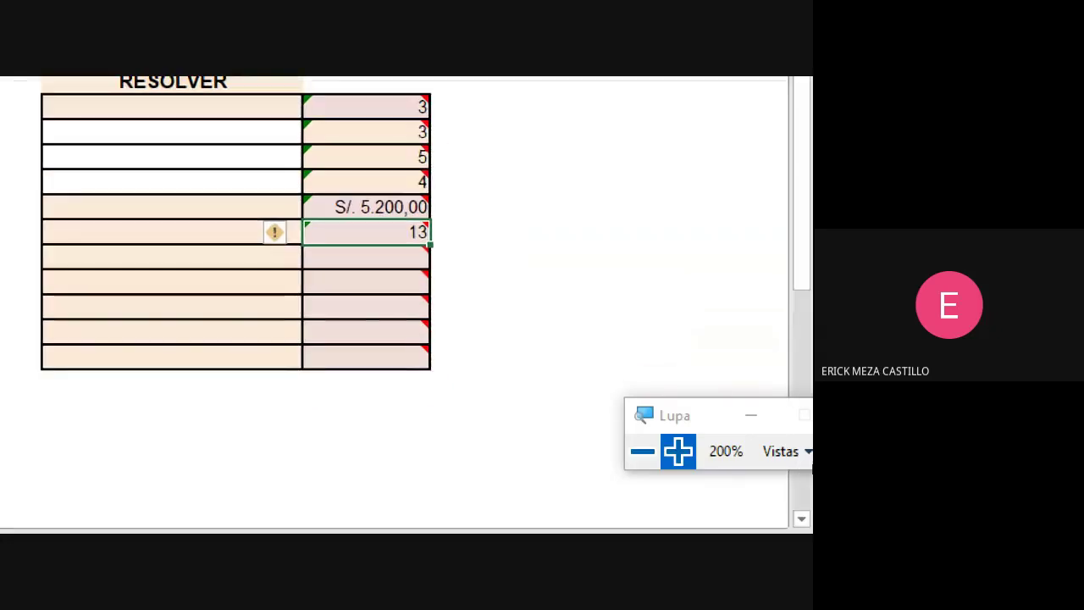
{"action": "left_click", "coordinate": [644, 454]}
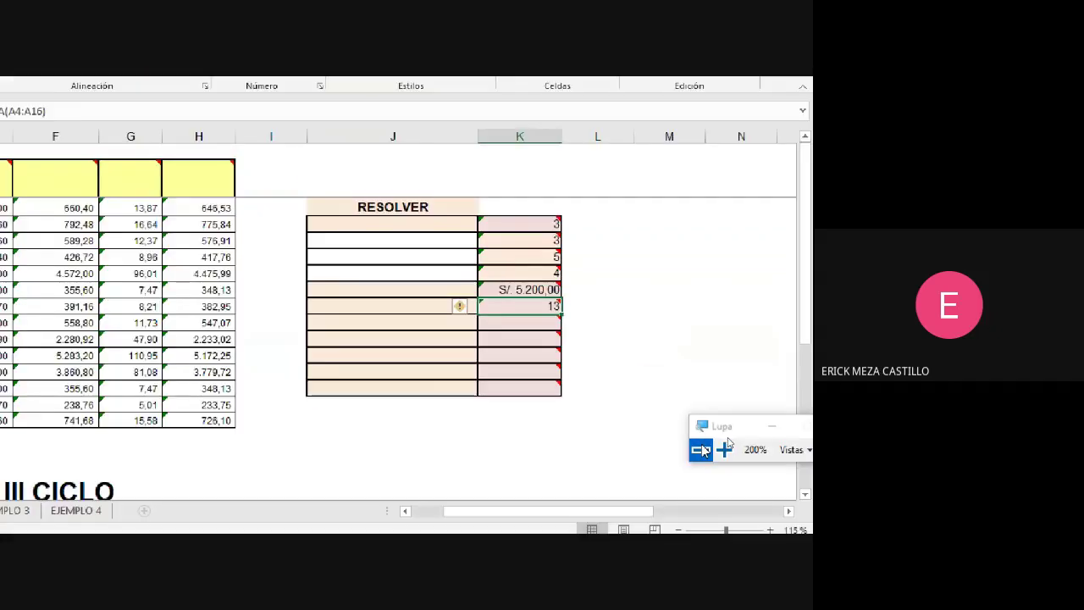
{"action": "left_click", "coordinate": [703, 450]}
{"action": "left_click", "coordinate": [793, 489]}
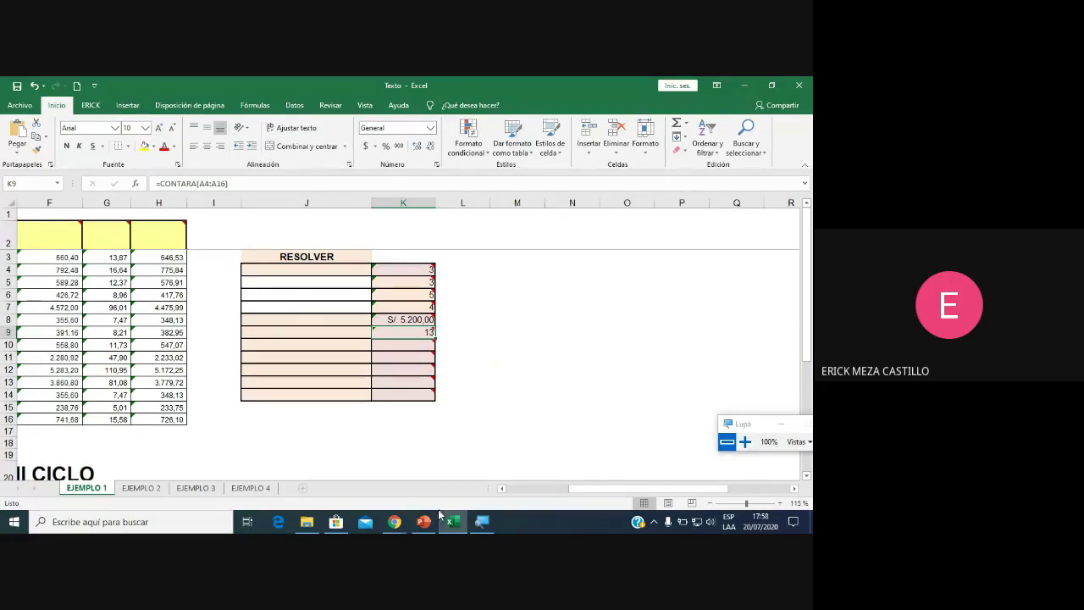
{"action": "left_click", "coordinate": [396, 522]}
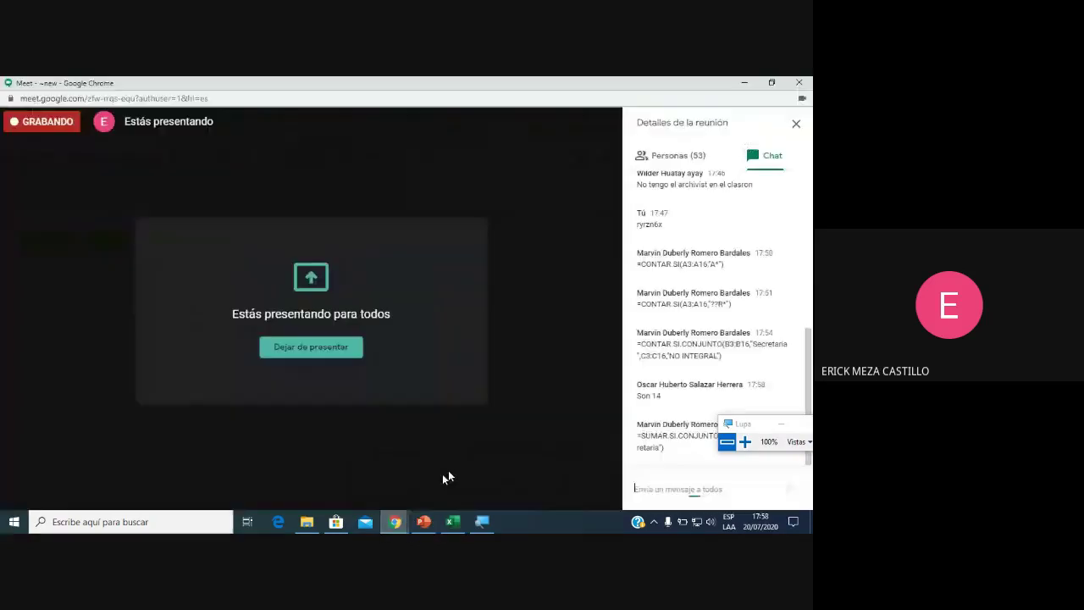
{"action": "left_click_drag", "start_coordinate": [743, 428], "coordinate": [236, 426]}
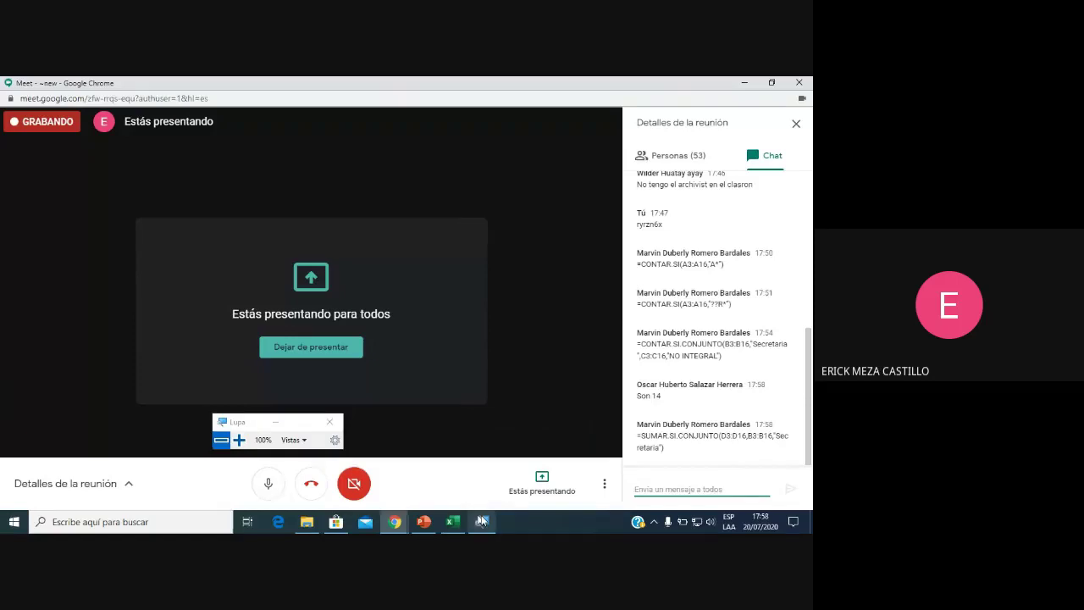
{"action": "left_click", "coordinate": [454, 522]}
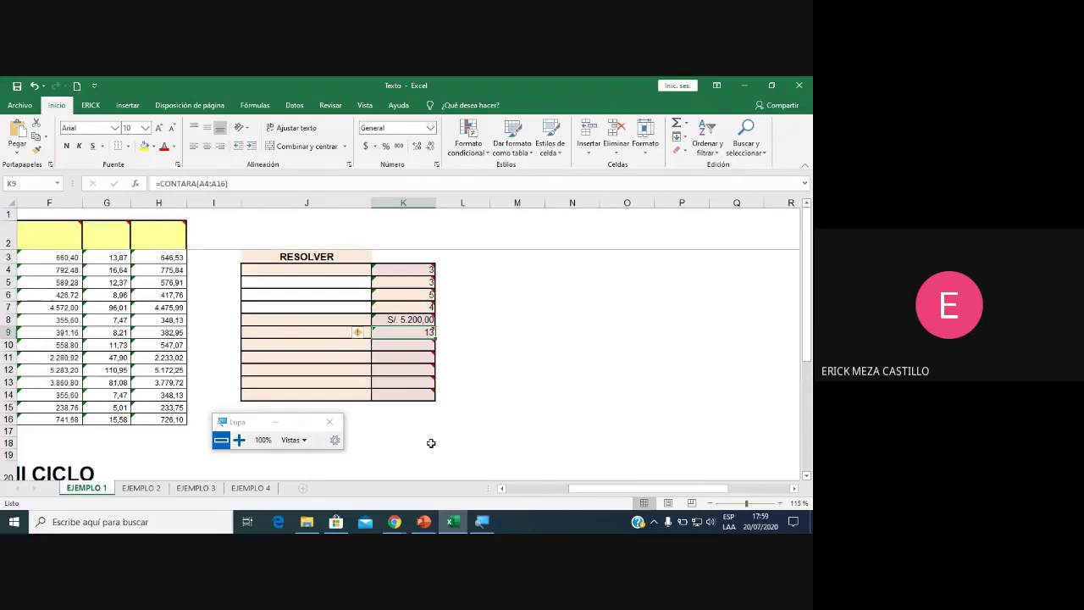
Check the Google Meet call, then return to the Texto workbook and look at the first name in A3.
{"action": "left_click", "coordinate": [503, 489]}
{"action": "left_click", "coordinate": [503, 490]}
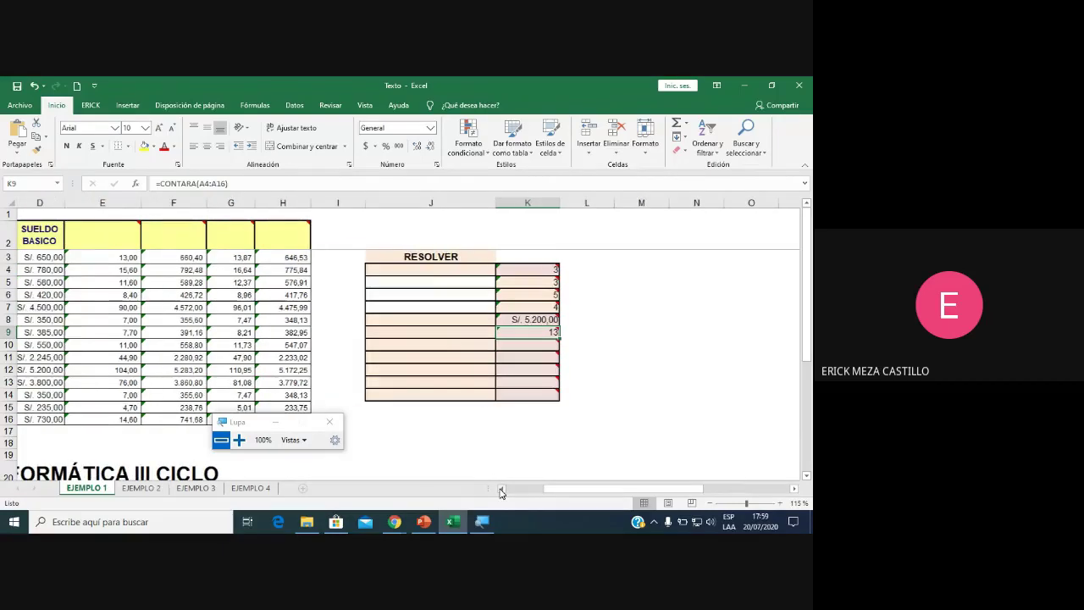
{"action": "left_click", "coordinate": [502, 489]}
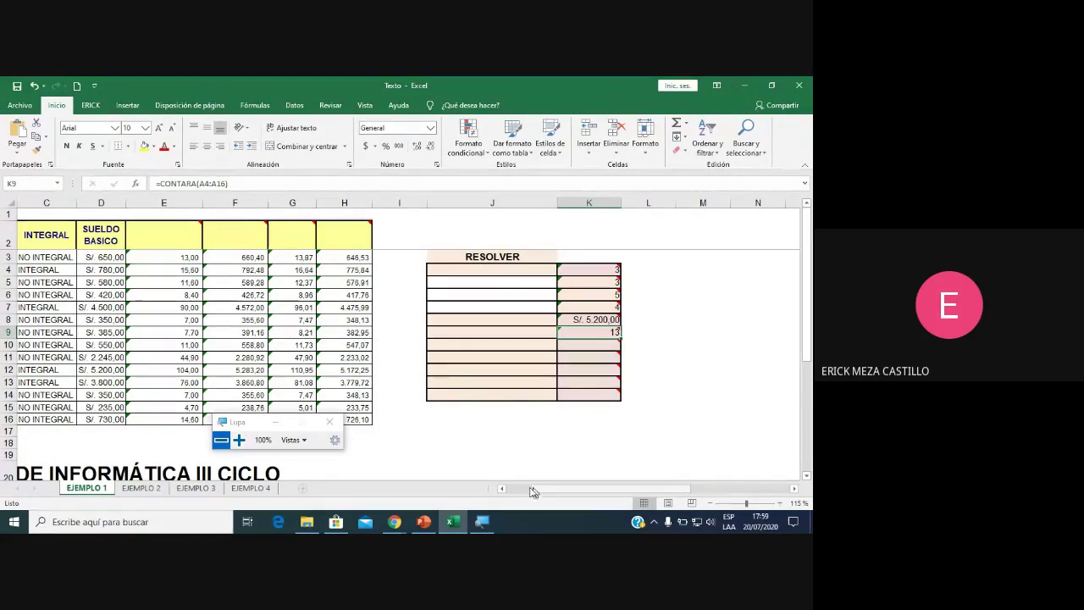
{"action": "left_click", "coordinate": [395, 522]}
{"action": "left_click", "coordinate": [407, 496]}
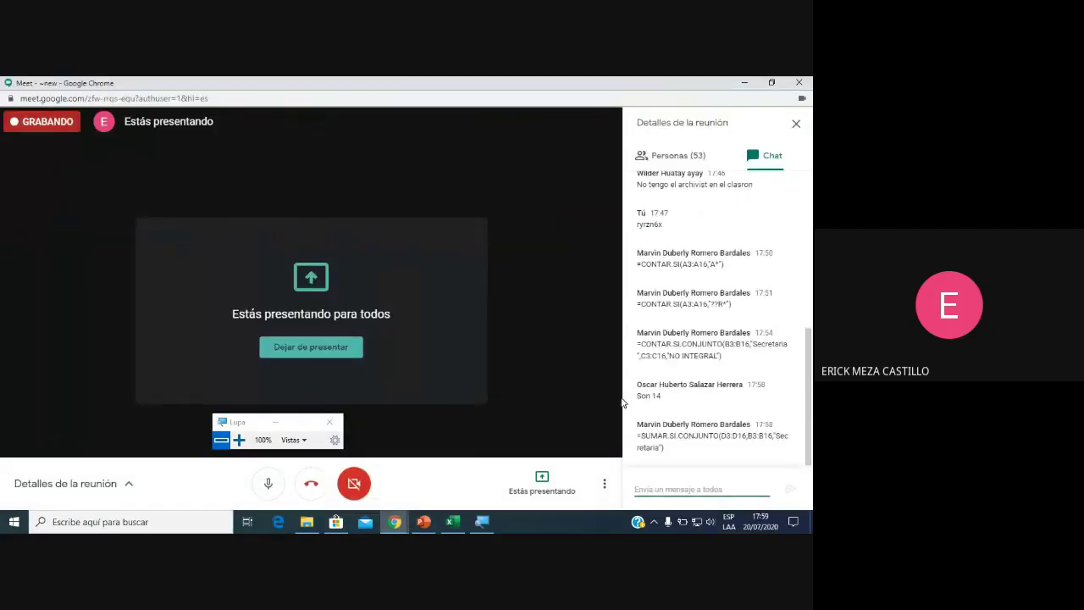
{"action": "left_click", "coordinate": [454, 524]}
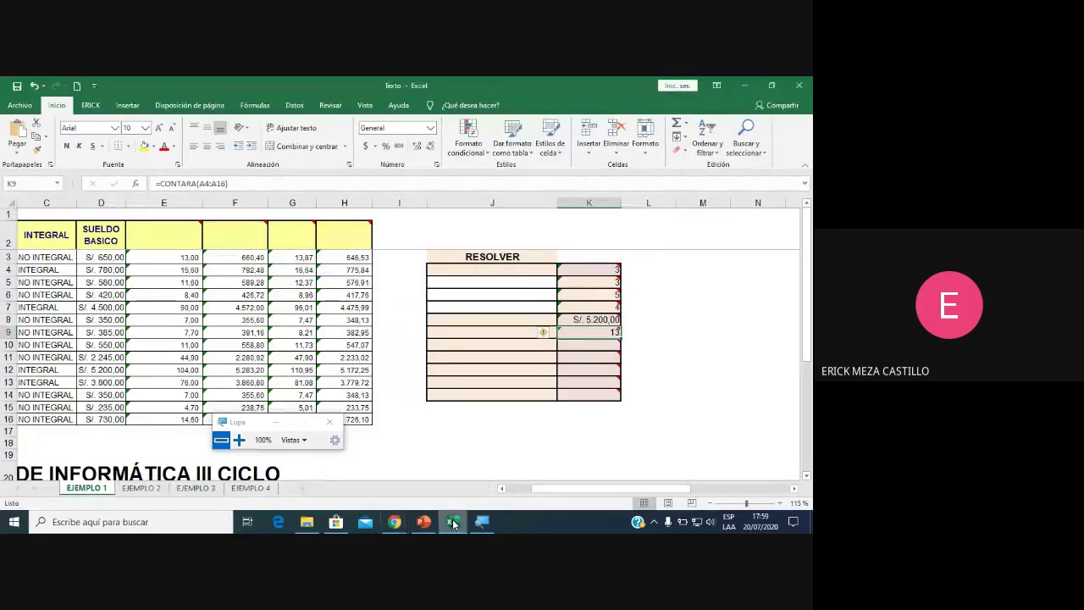
{"action": "left_click_drag", "start_coordinate": [535, 489], "coordinate": [513, 490]}
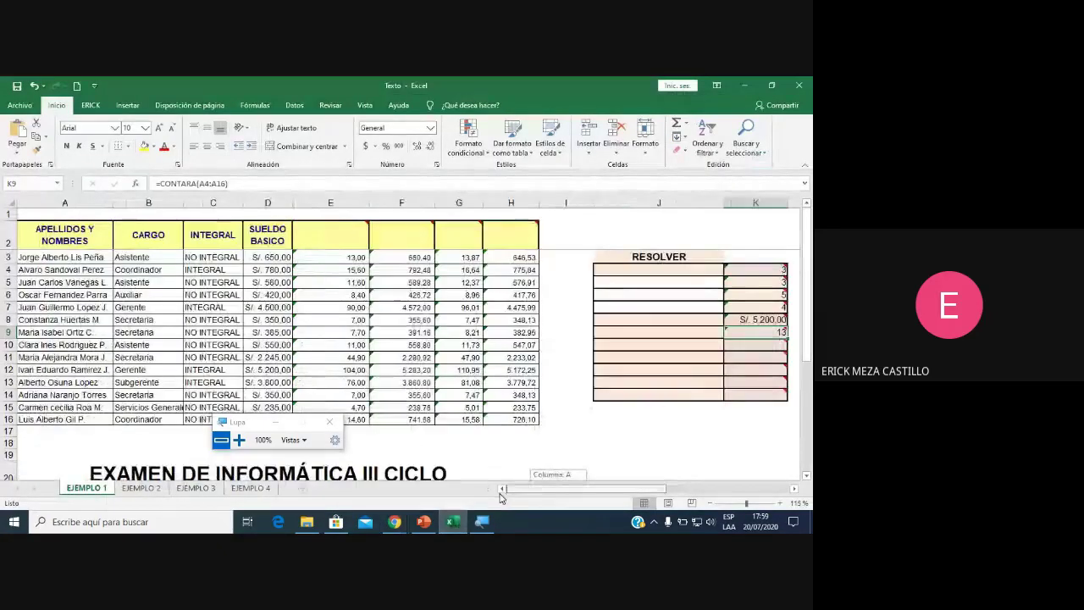
{"action": "left_click", "coordinate": [59, 256]}
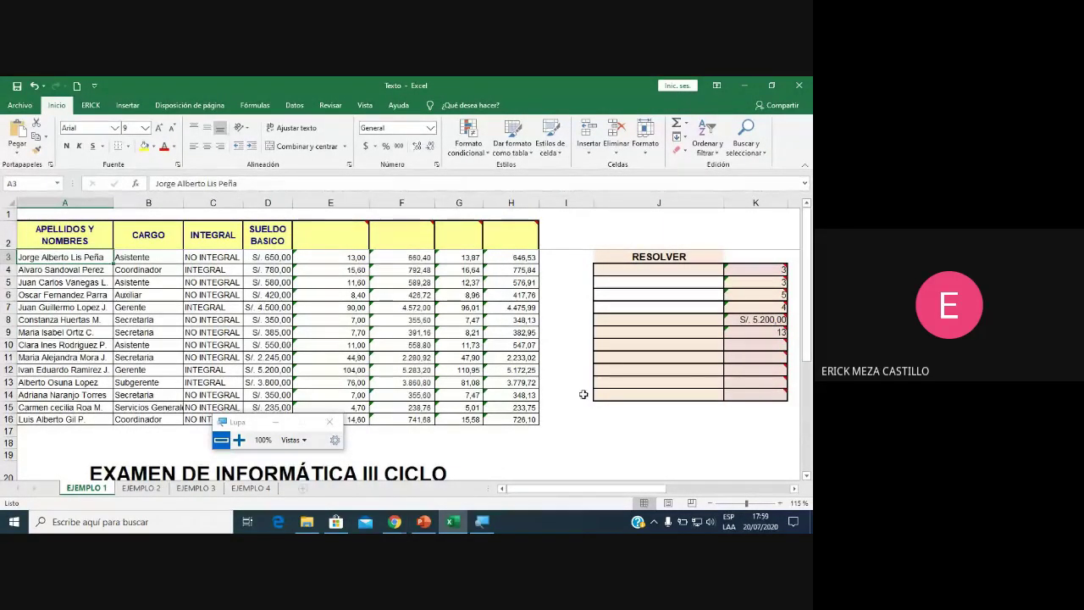
Extend K9's formula to =CONTARA(A3:A16) so it counts 14 employees, and verify the range.
{"action": "double_click", "coordinate": [749, 332]}
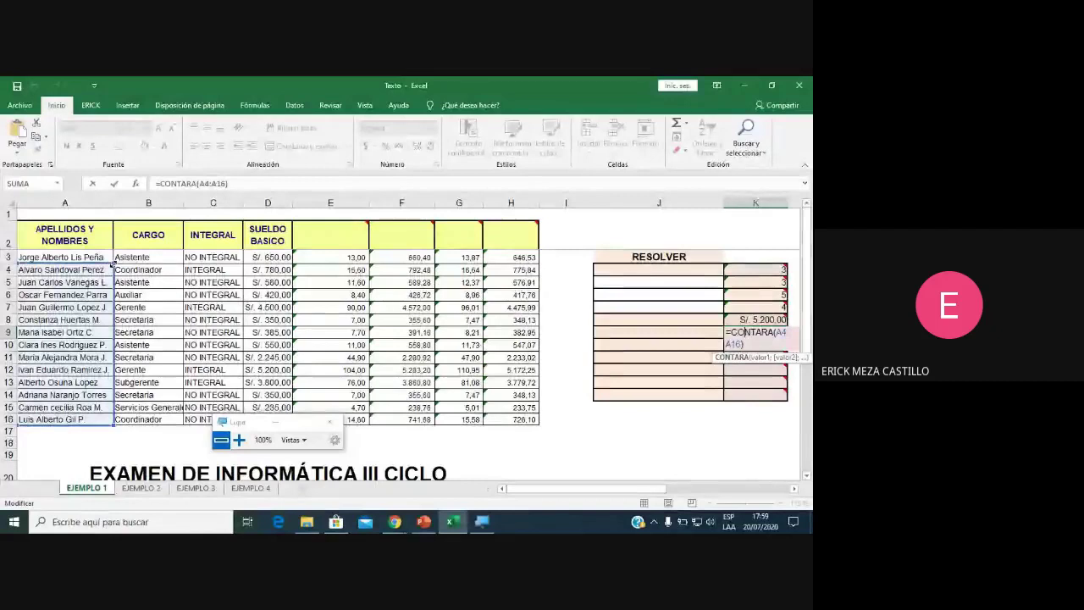
{"action": "left_click_drag", "start_coordinate": [111, 264], "coordinate": [111, 252]}
{"action": "key", "text": "Return"}
{"action": "left_click", "coordinate": [754, 330]}
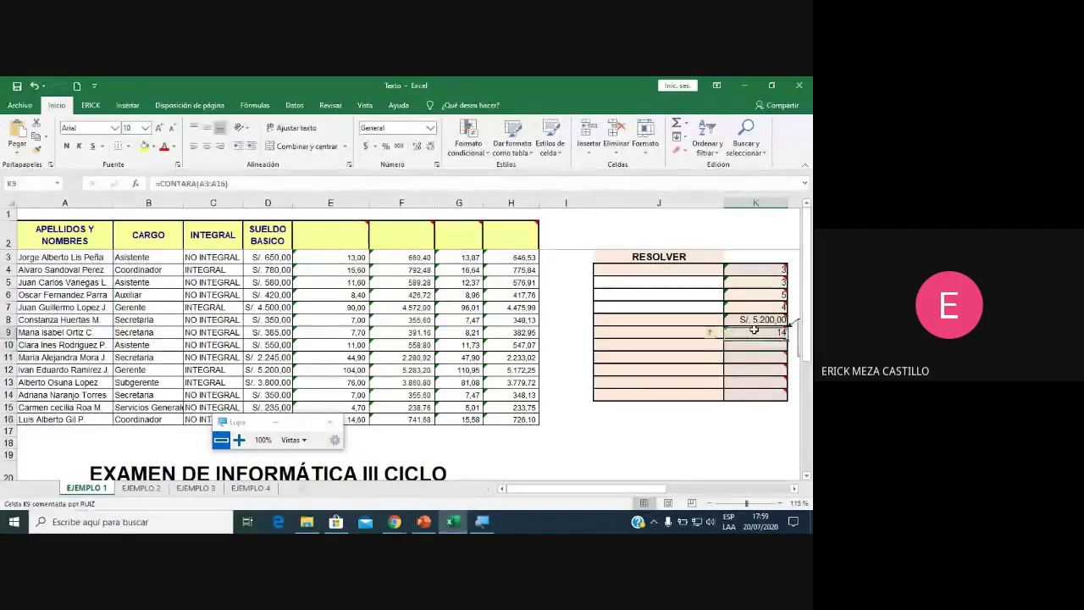
{"action": "double_click", "coordinate": [754, 329]}
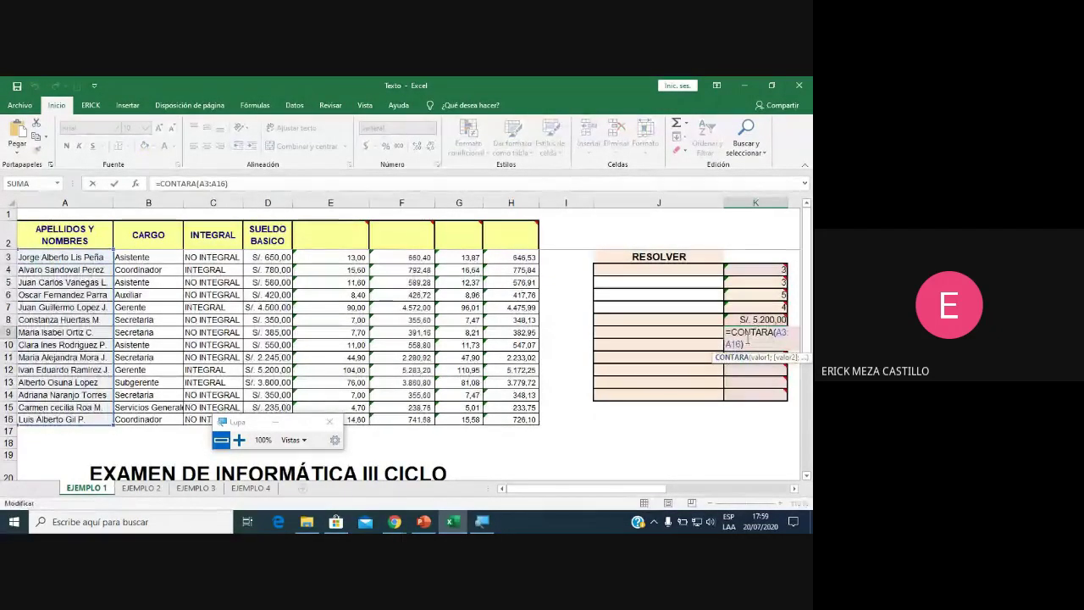
{"action": "key", "text": "Return"}
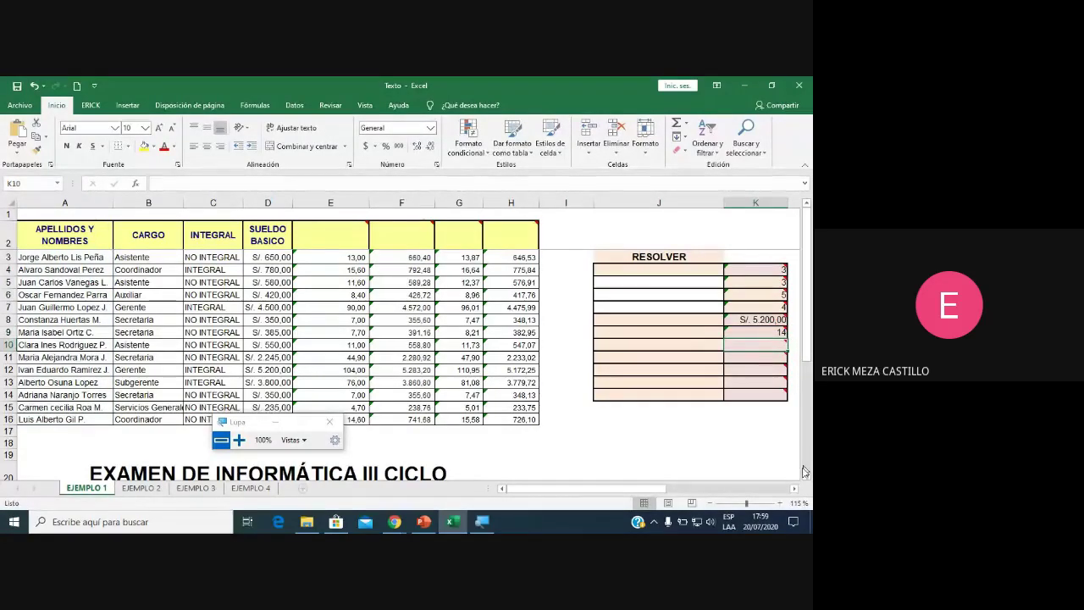
{"action": "left_click", "coordinate": [794, 491]}
{"action": "left_click", "coordinate": [793, 492]}
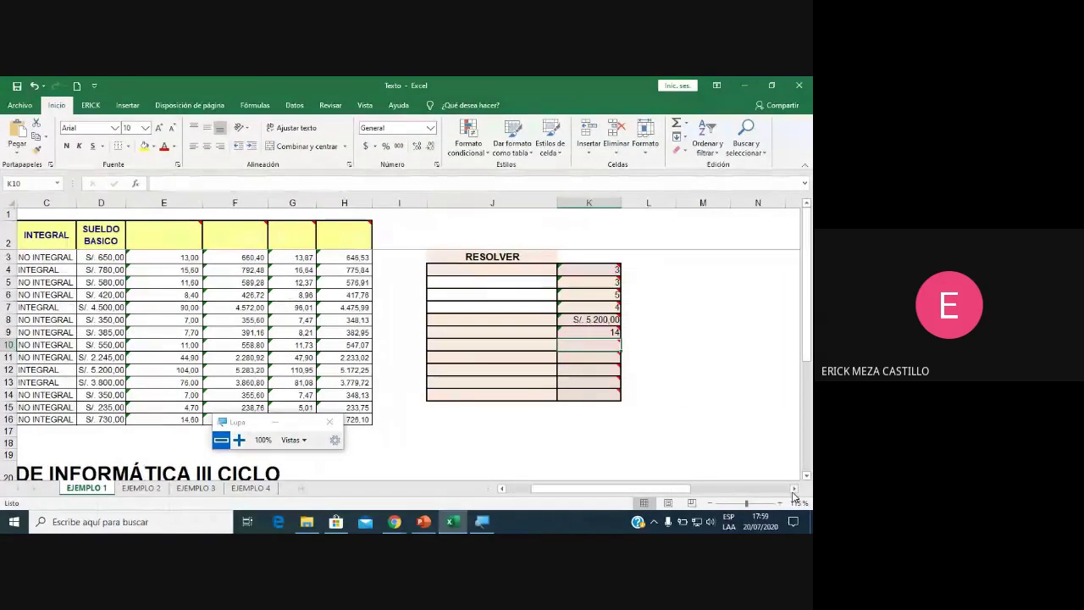
Start =SUMAR.SI in K10 using the CARGO range B3:B16 as criteria range.
{"action": "type", "text": "=sum"}
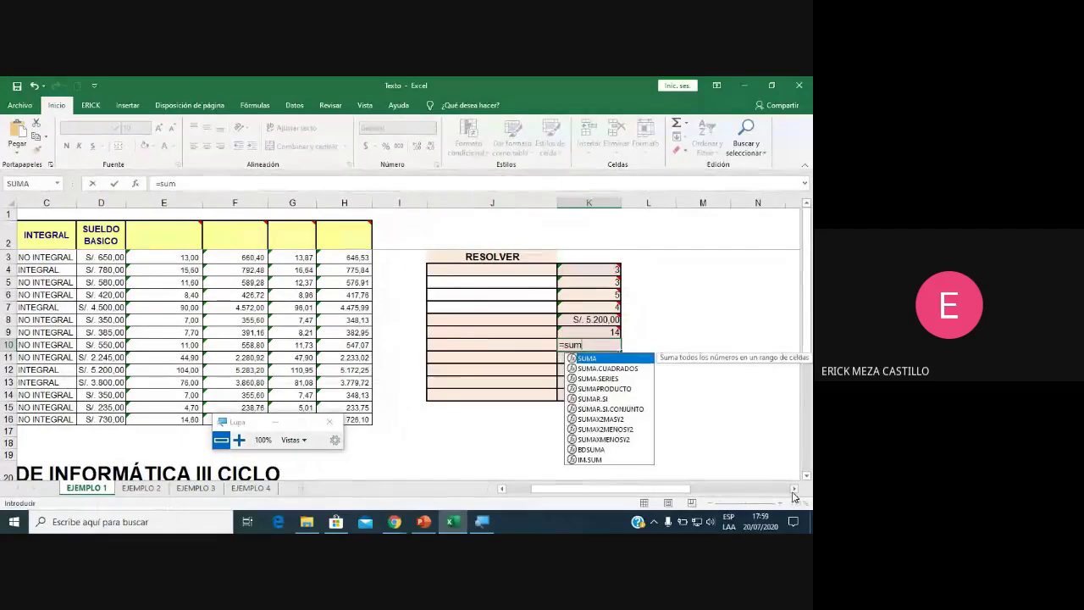
{"action": "key", "text": "Escape"}
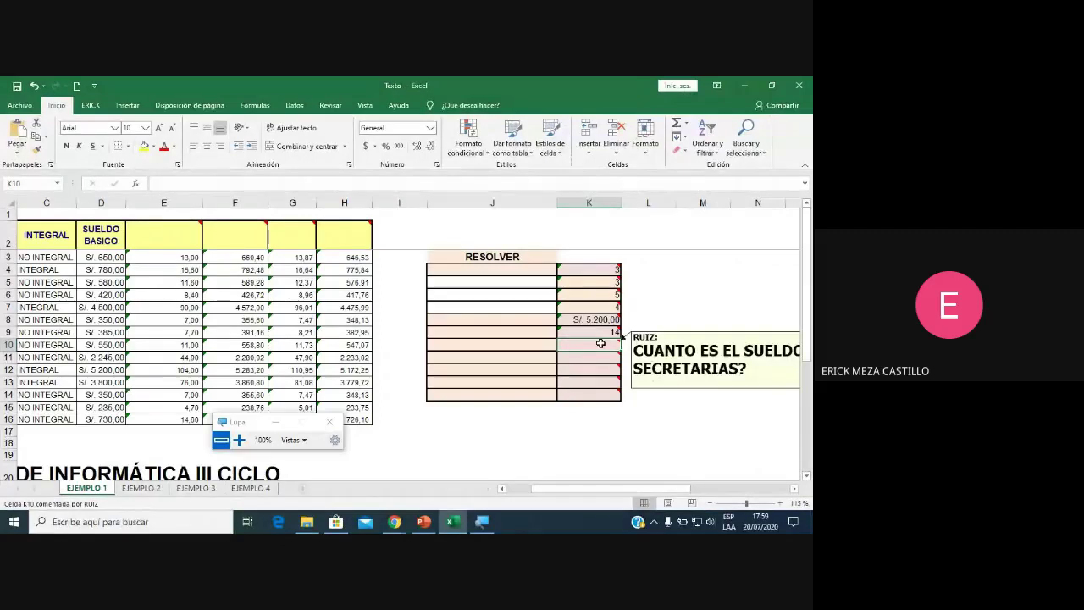
{"action": "type", "text": "=suma"}
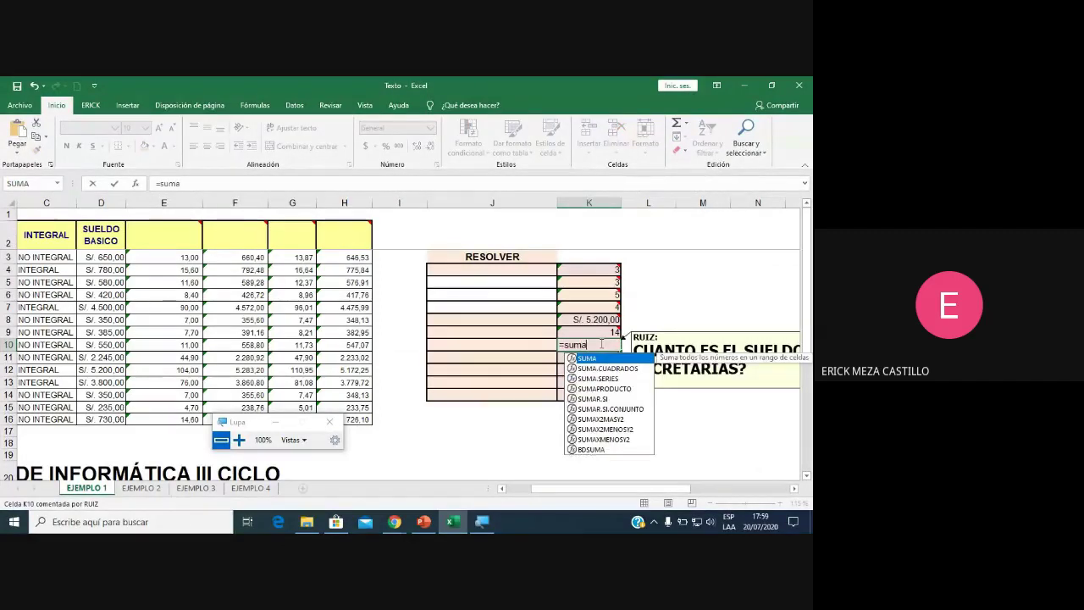
{"action": "type", "text": "r"}
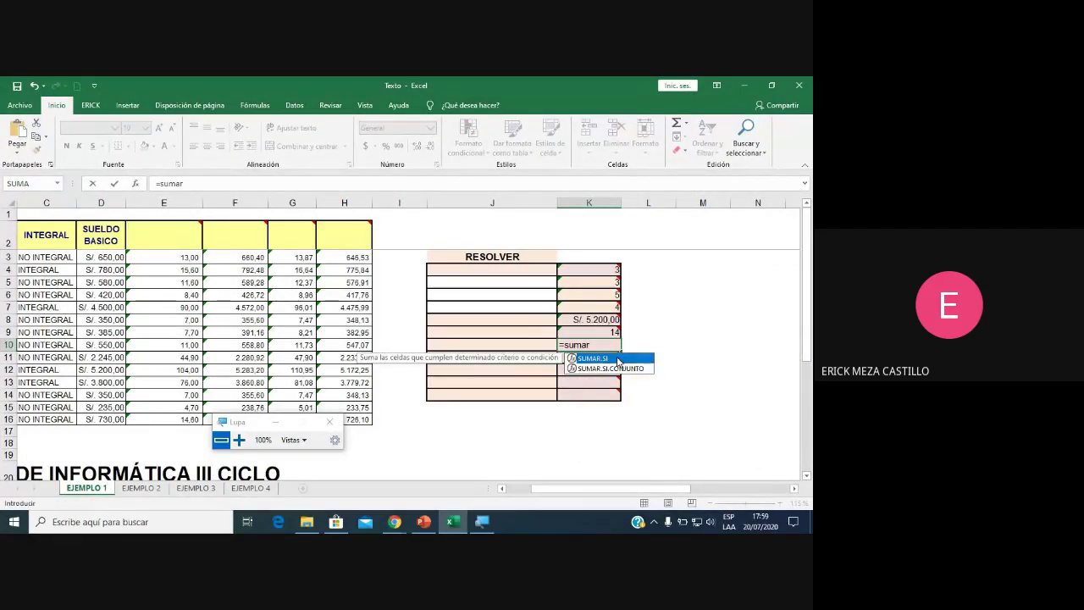
{"action": "key", "text": "Tab"}
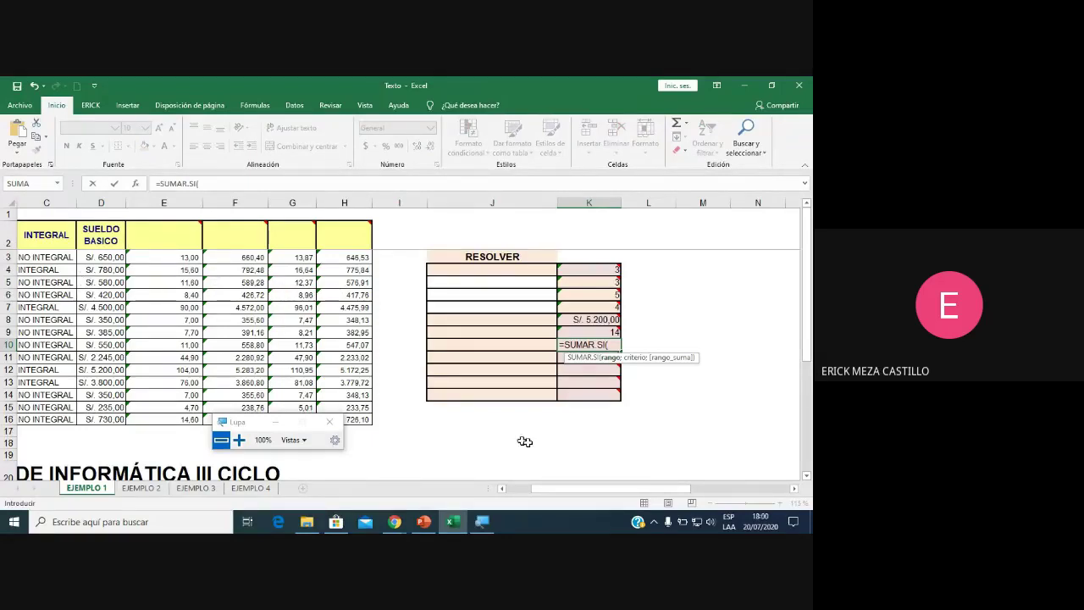
{"action": "left_click", "coordinate": [502, 489]}
{"action": "left_click", "coordinate": [502, 490]}
{"action": "left_click_drag", "start_coordinate": [144, 257], "coordinate": [165, 419]}
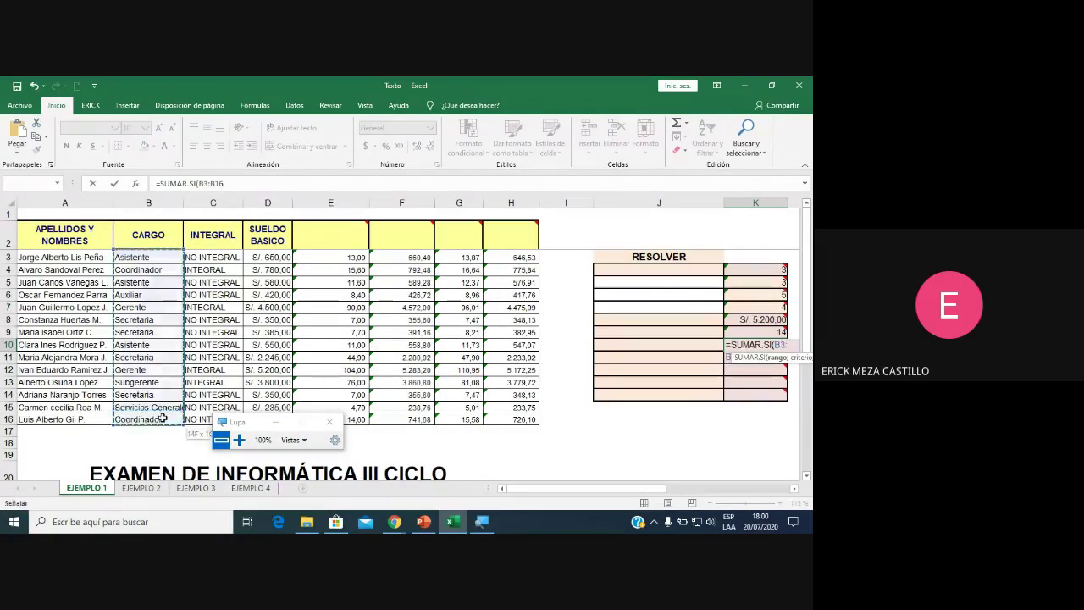
Add criterion "Secretaria" and sum range D3:D16 to complete the K10 formula.
{"action": "left_click", "coordinate": [795, 490]}
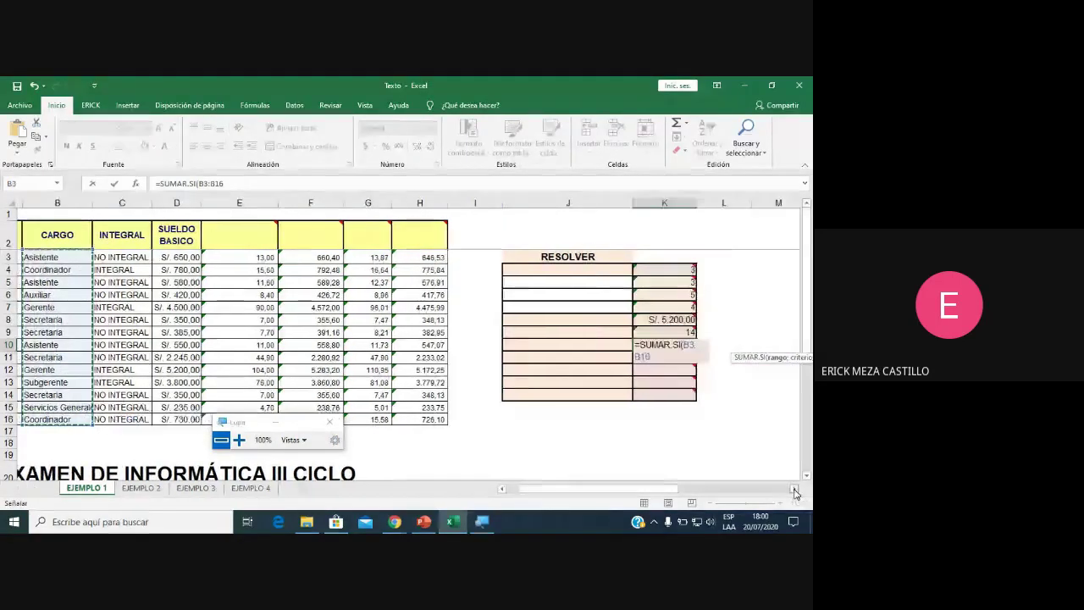
{"action": "left_click", "coordinate": [796, 490]}
{"action": "left_click", "coordinate": [795, 490]}
{"action": "type", "text": ";\"S"}
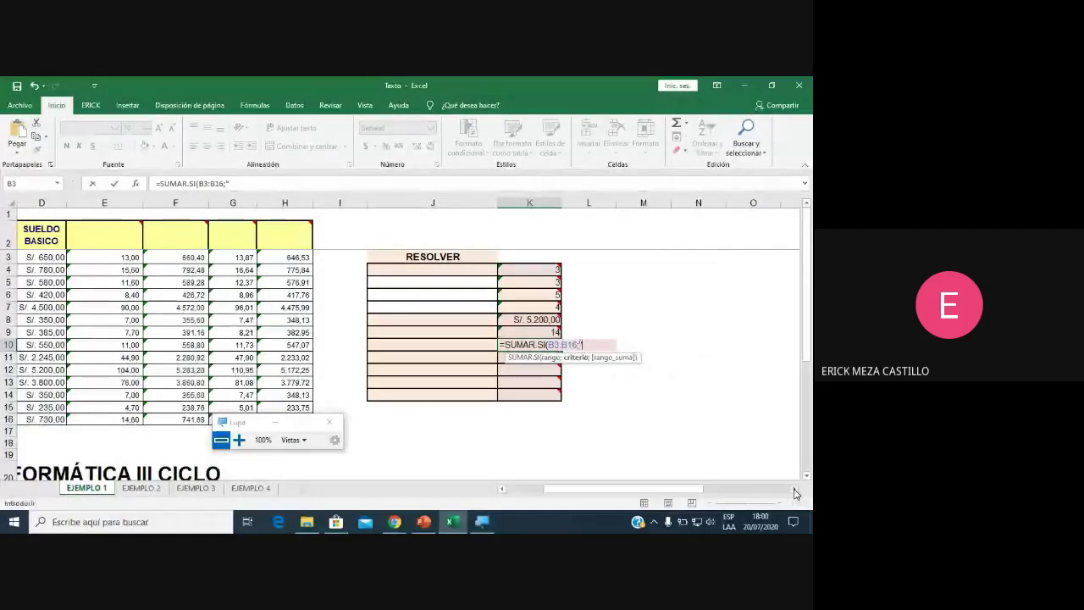
{"action": "type", "text": "e"}
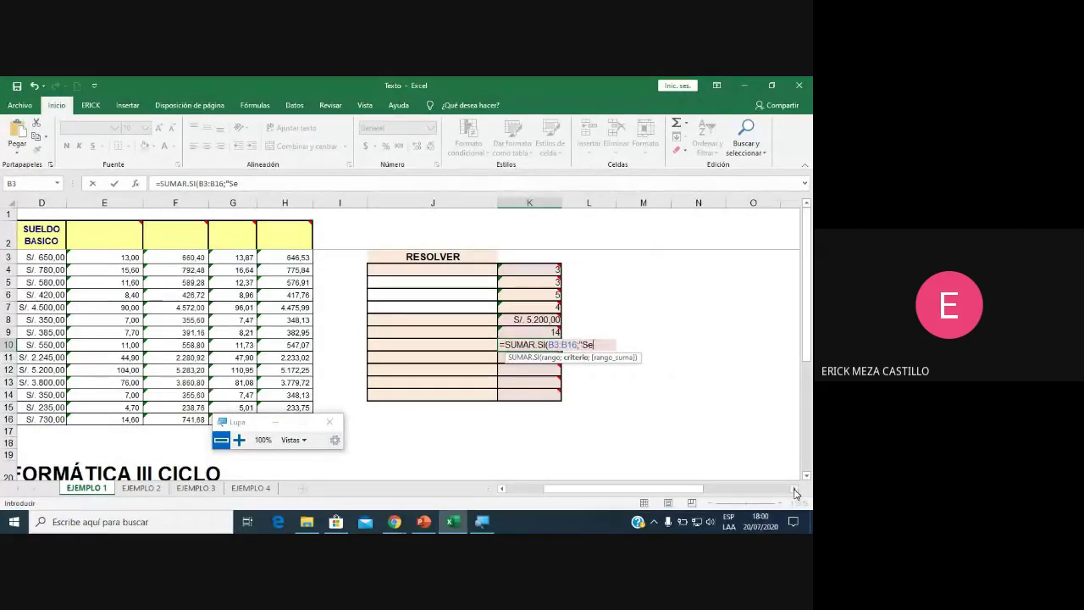
{"action": "type", "text": "cretaria"}
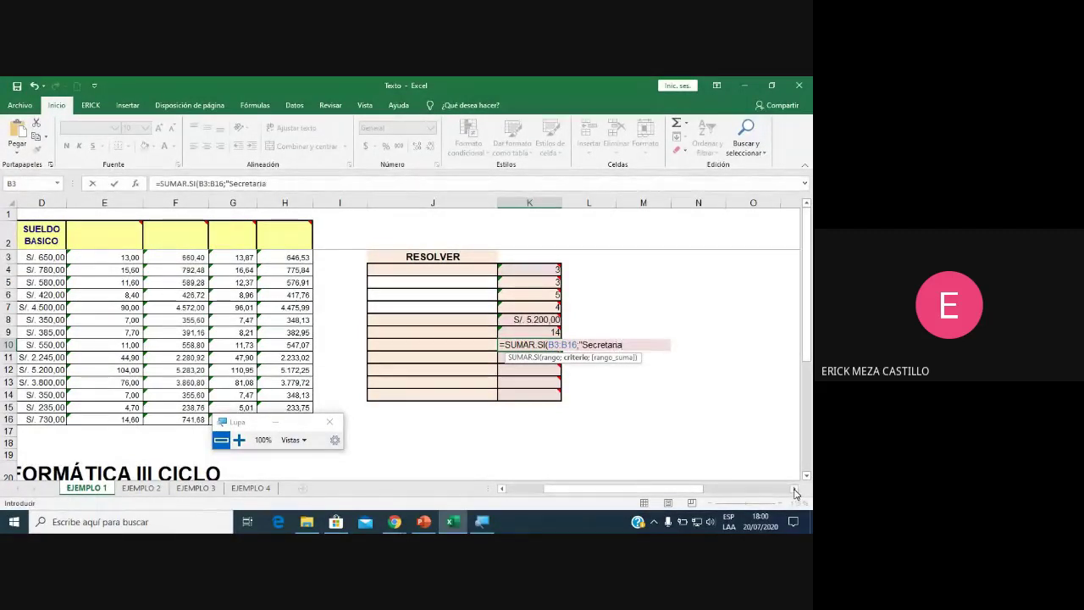
{"action": "type", "text": "\";"}
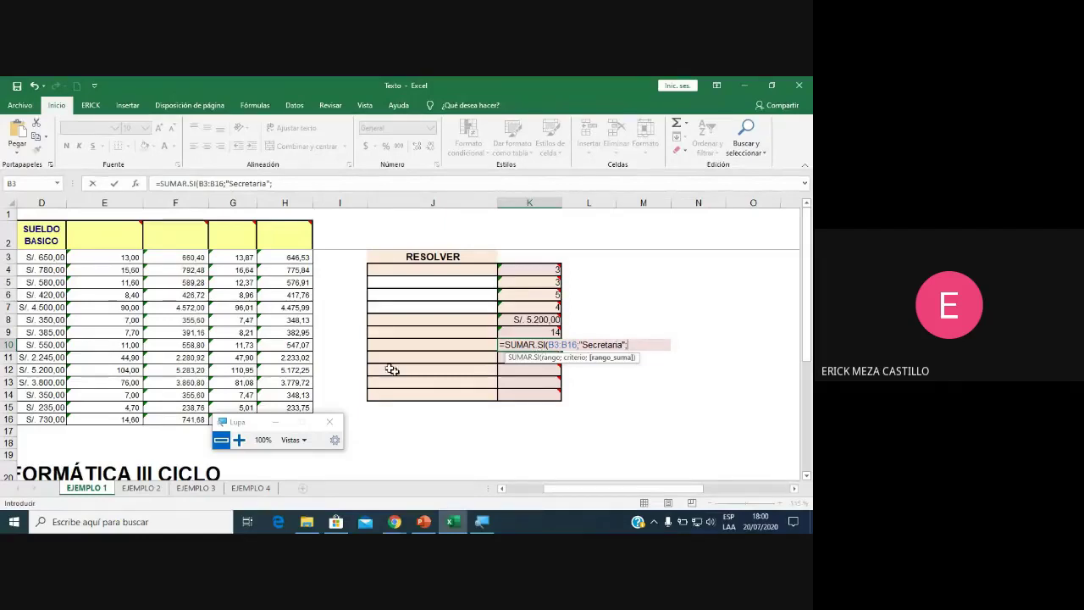
{"action": "left_click_drag", "start_coordinate": [51, 256], "coordinate": [61, 421]}
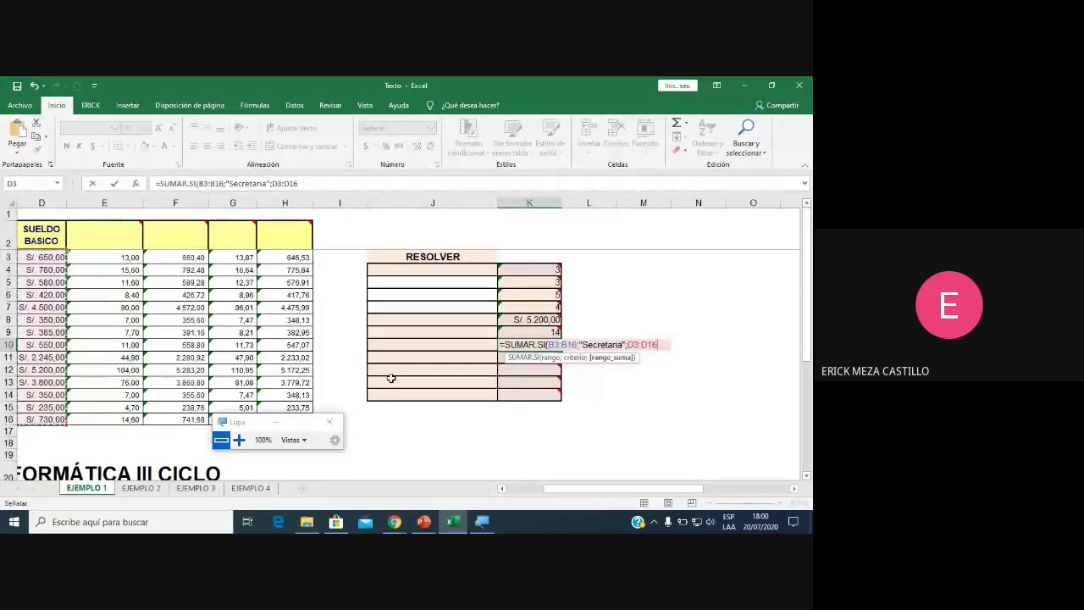
{"action": "key", "text": "Return"}
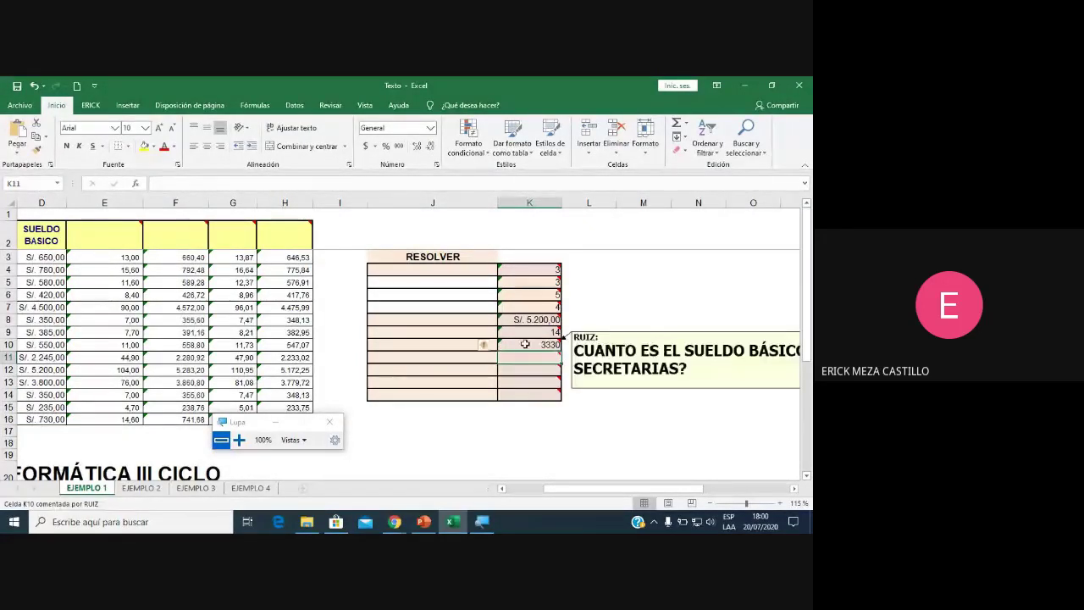
Reopen the K10 formula, admit a participant to the Google Meet call, and return to Excel.
{"action": "double_click", "coordinate": [546, 343]}
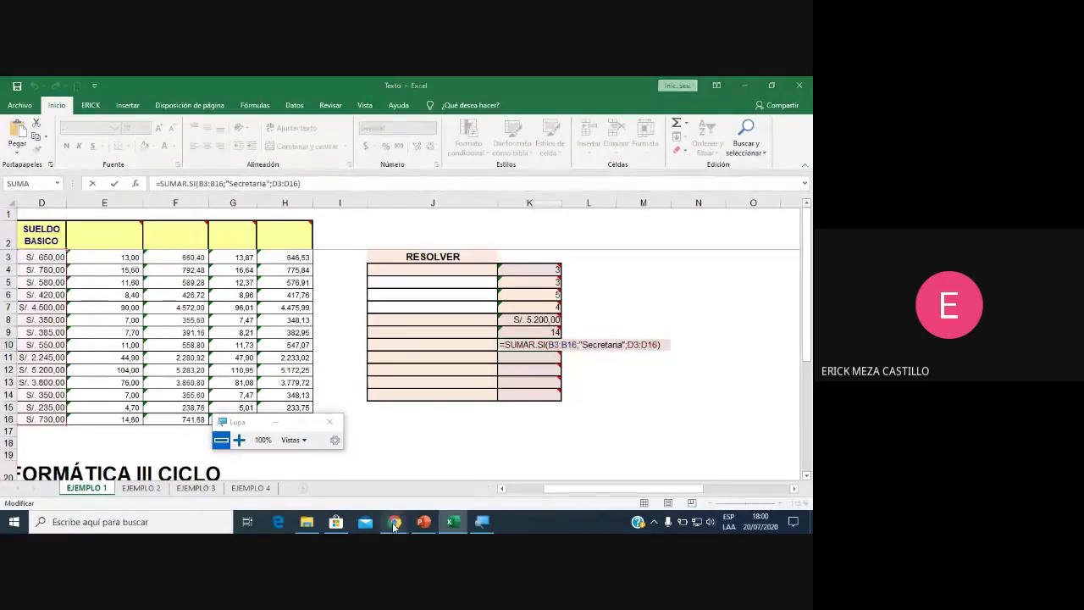
{"action": "mouse_move", "coordinate": [394, 522]}
{"action": "left_click", "coordinate": [398, 470]}
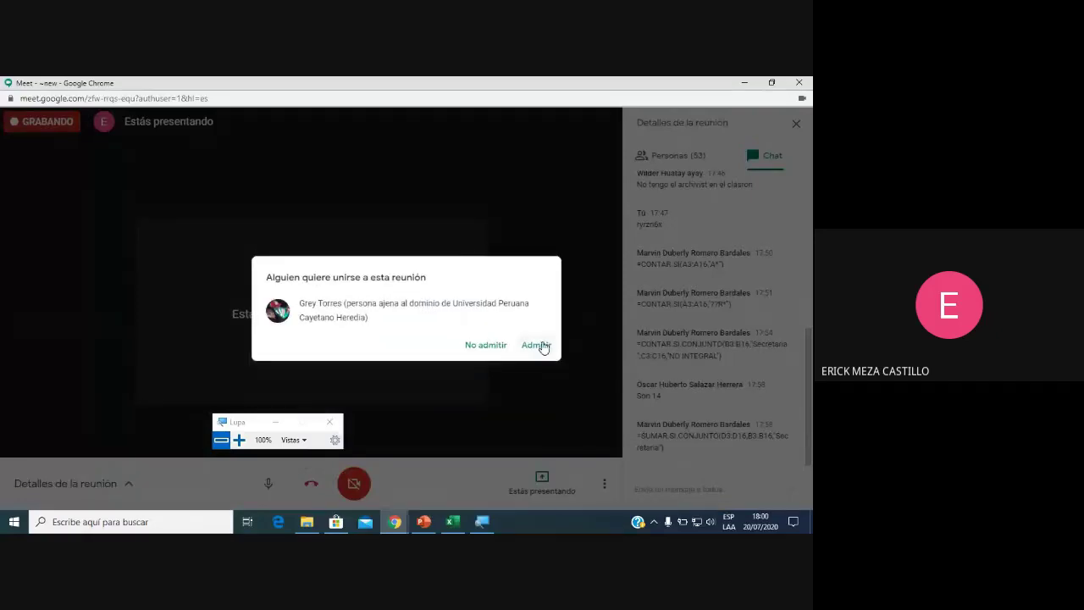
{"action": "left_click", "coordinate": [537, 346]}
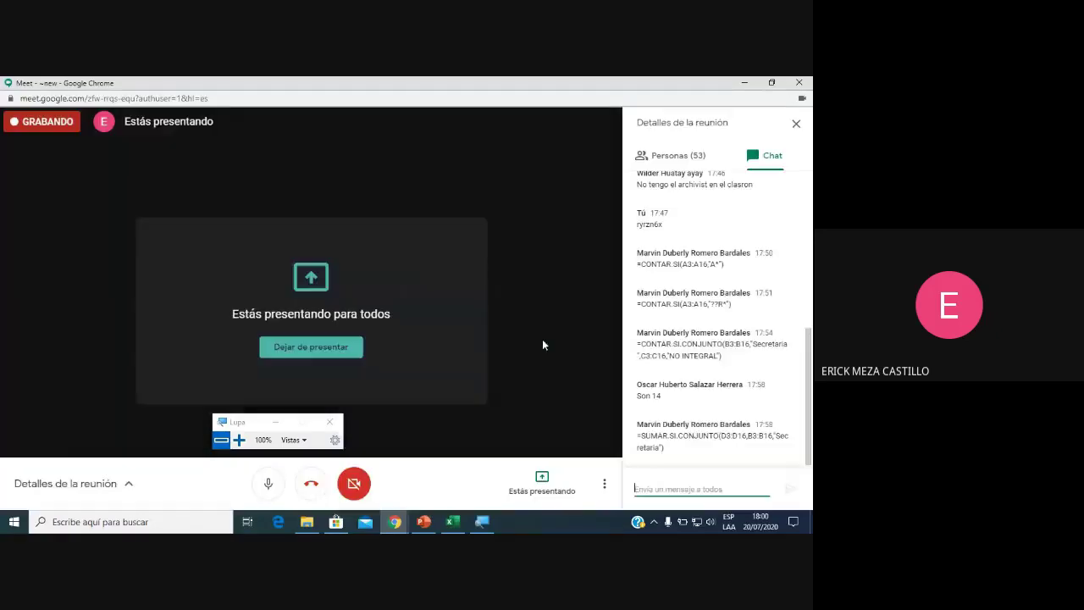
{"action": "left_click", "coordinate": [453, 522]}
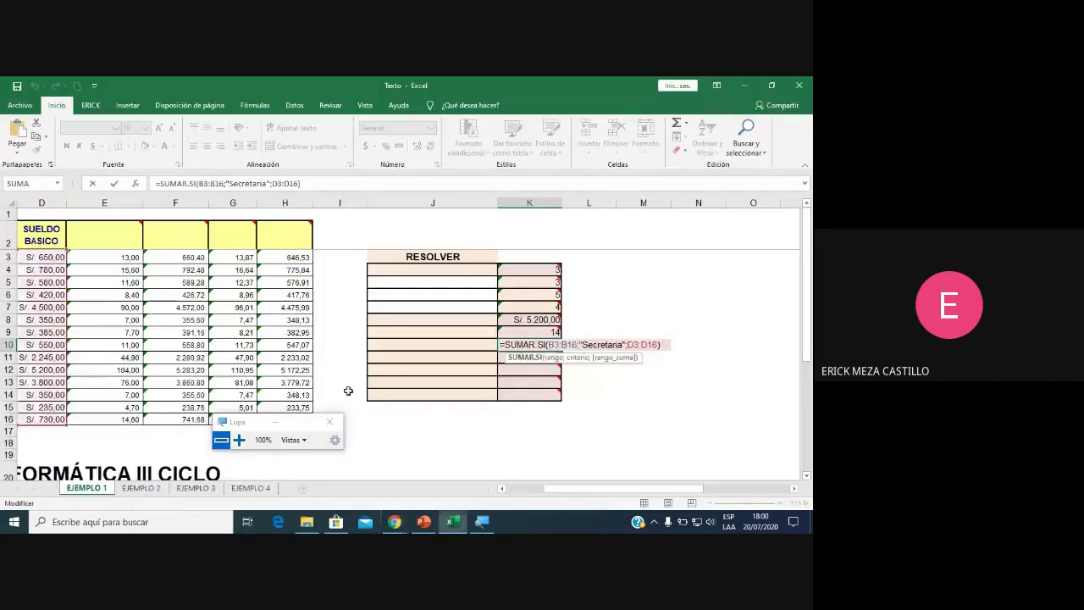
Commit =SUMAR.SI(B3:B16;"Secretaria";D3:D16) in K10 so it shows 3330.
{"action": "left_click", "coordinate": [248, 440]}
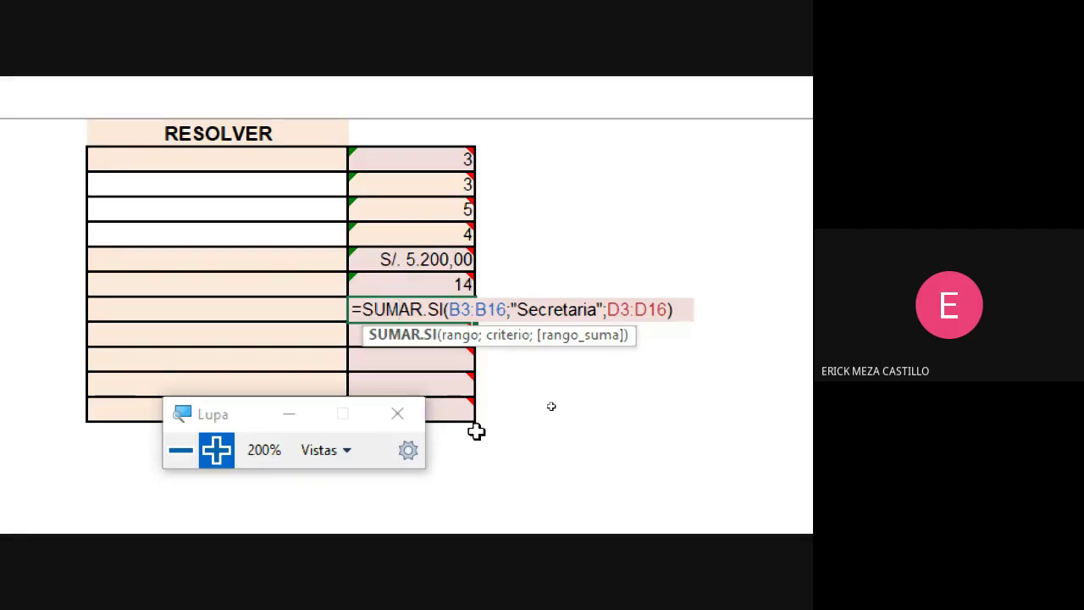
{"action": "left_click", "coordinate": [181, 452]}
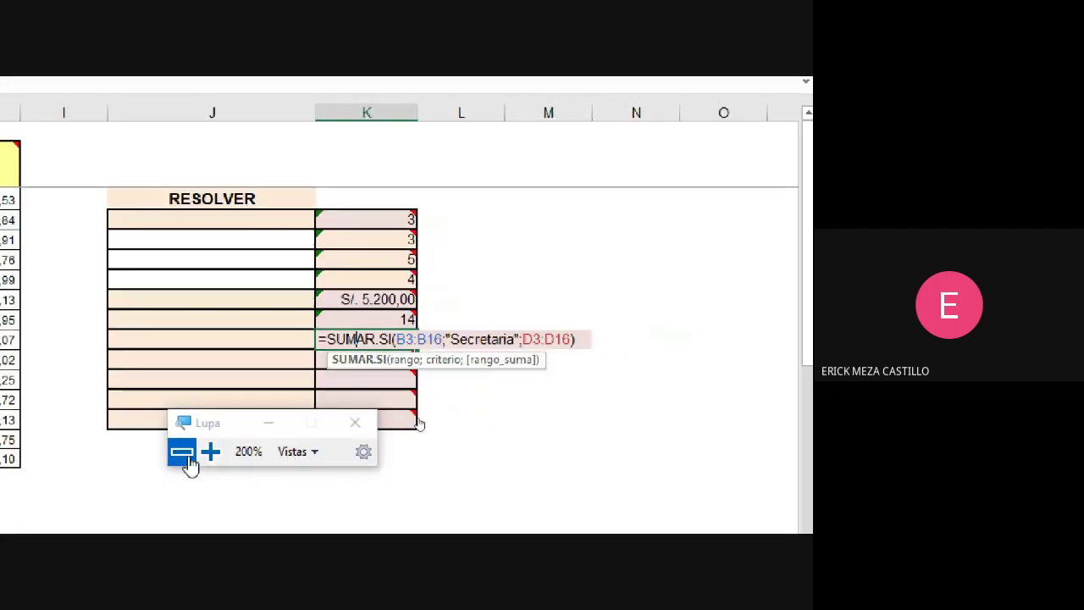
{"action": "left_click", "coordinate": [182, 451]}
{"action": "key", "text": "Return"}
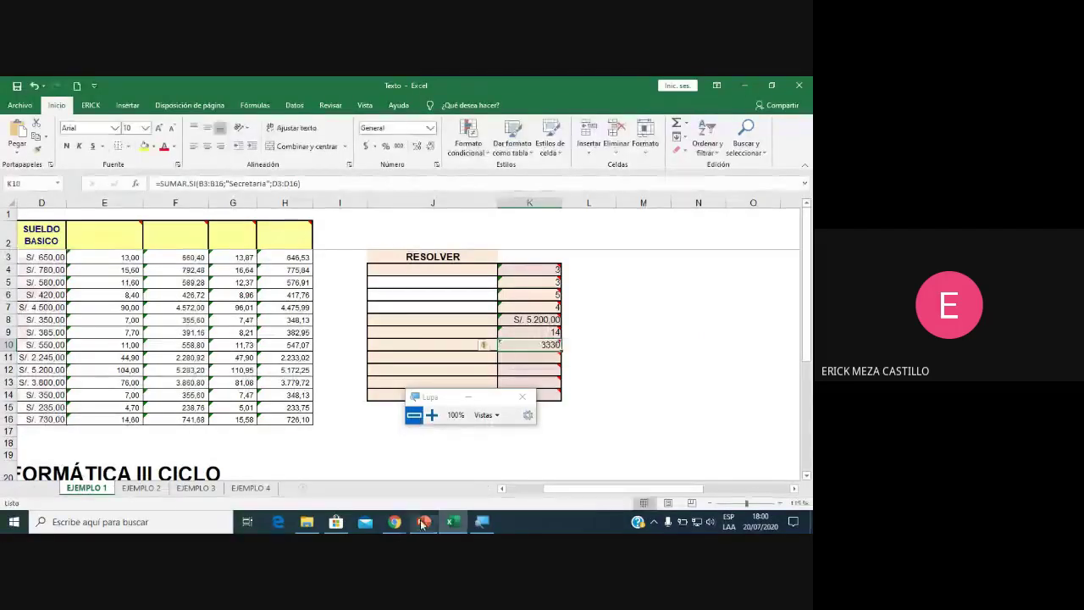
Admit the waiting participant in Google Meet and return to the workbook.
{"action": "left_click", "coordinate": [387, 462]}
{"action": "left_click", "coordinate": [537, 345]}
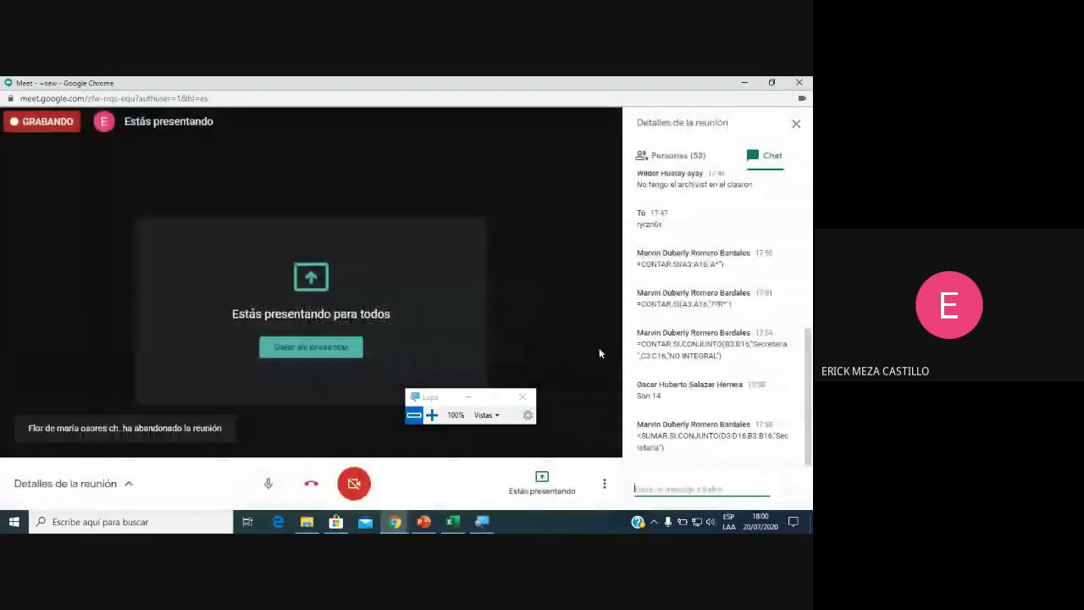
{"action": "left_click", "coordinate": [453, 522]}
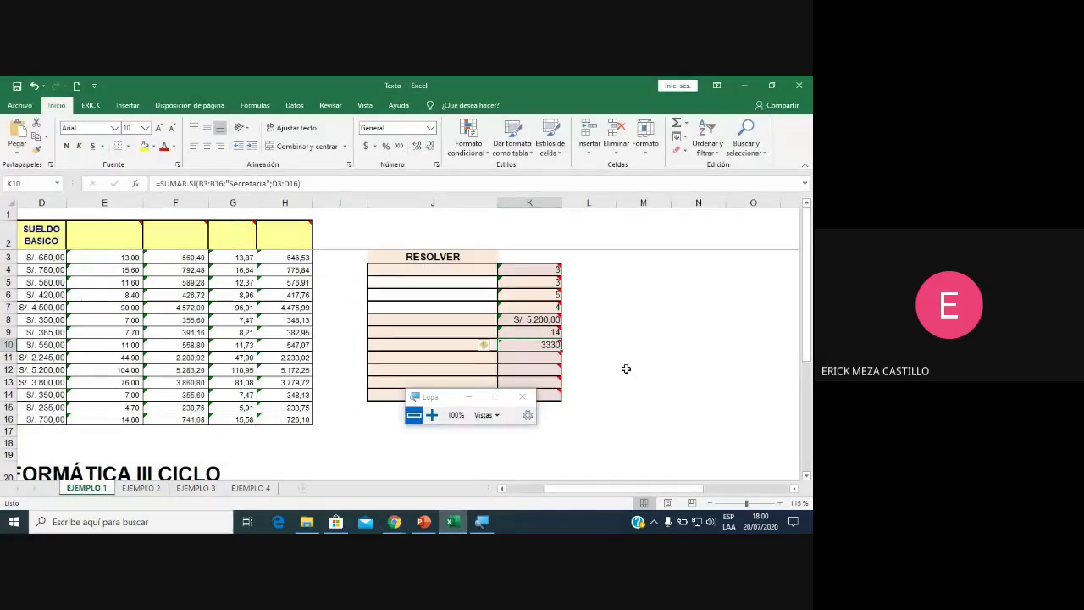
{"action": "mouse_move", "coordinate": [530, 358]}
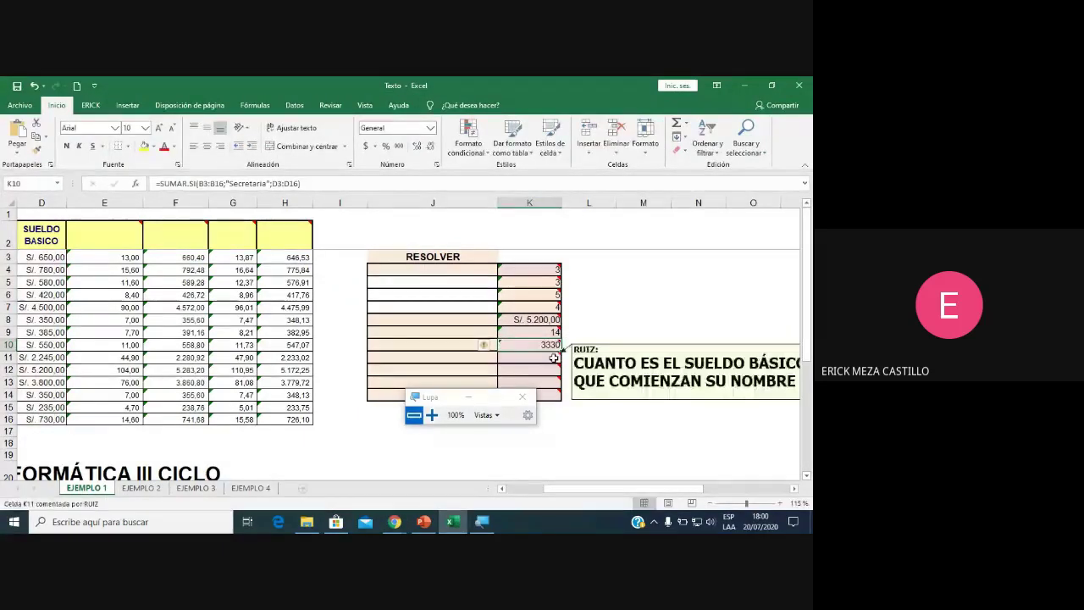
Begin =SUMAR.SI( in K11, then scroll back left to the APELLIDOS Y NOMBRES column.
{"action": "left_click", "coordinate": [795, 489]}
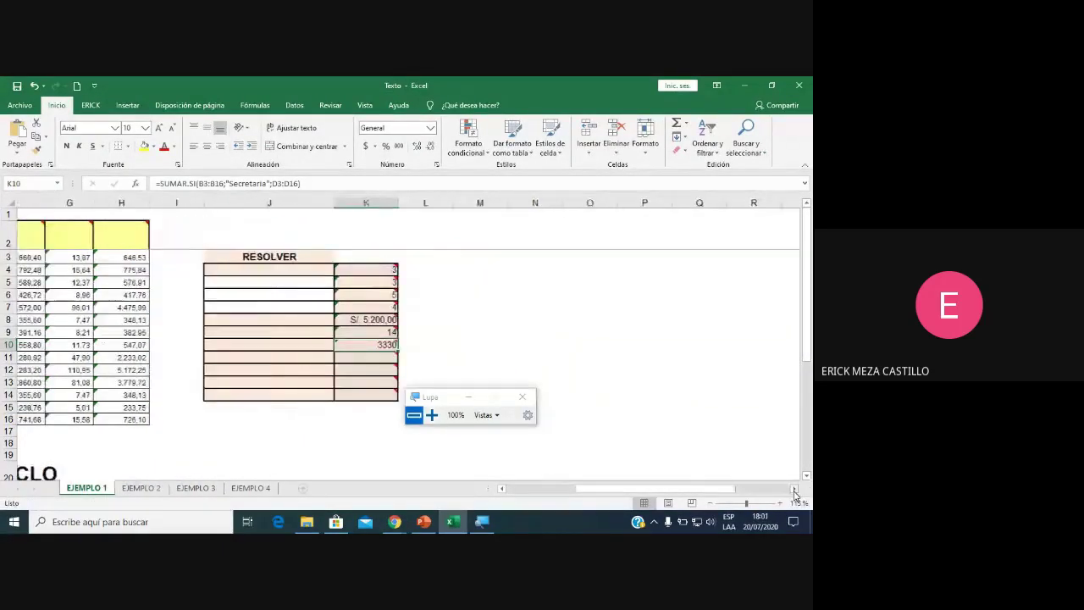
{"action": "left_click", "coordinate": [794, 489]}
{"action": "mouse_move", "coordinate": [366, 357]}
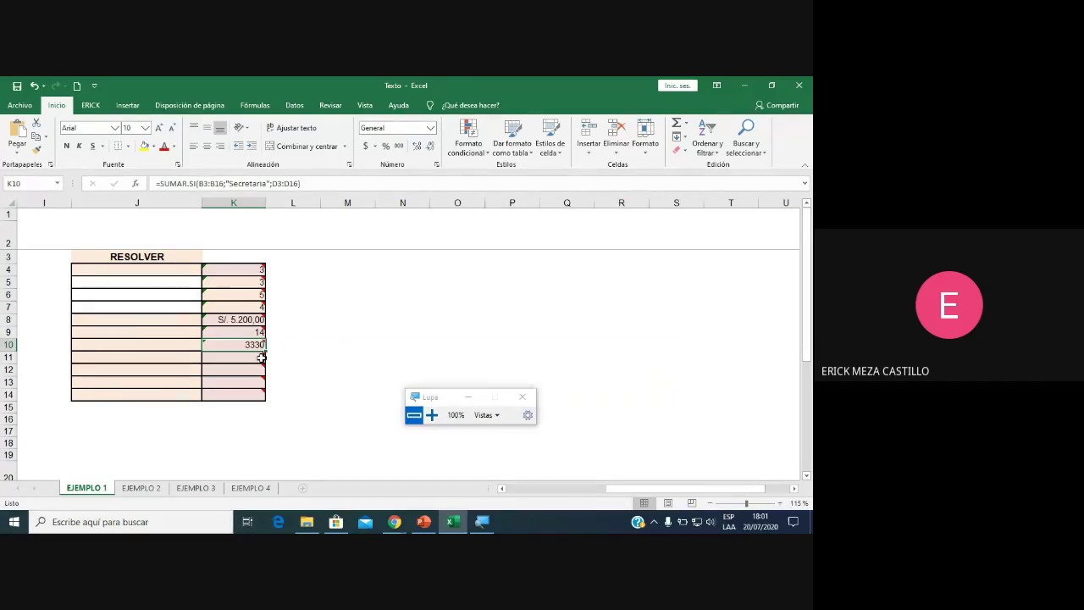
{"action": "left_click", "coordinate": [259, 358]}
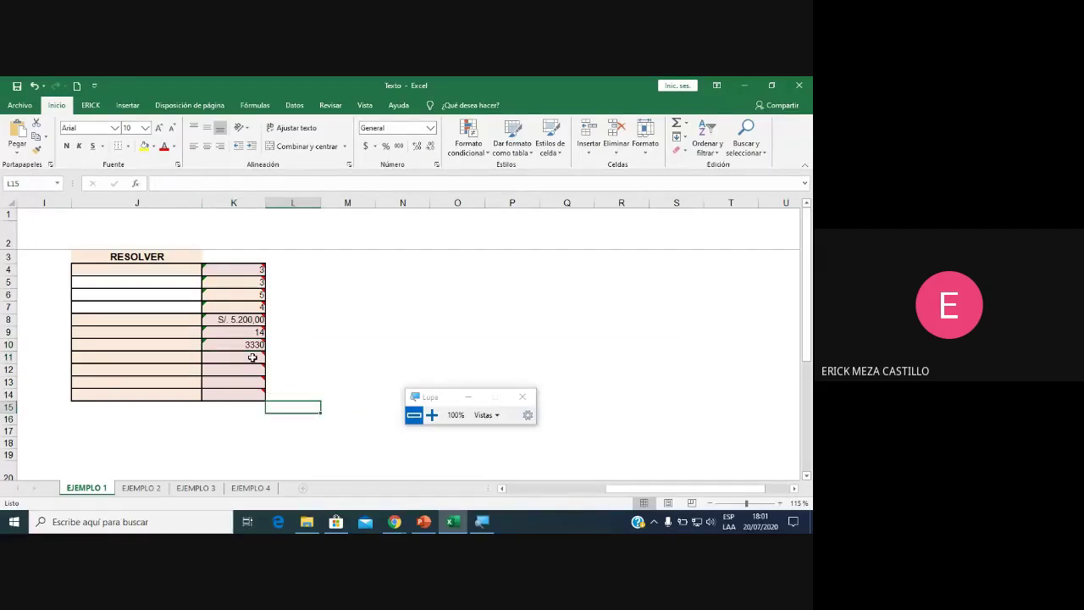
{"action": "mouse_move", "coordinate": [233, 357]}
{"action": "type", "text": "=su"}
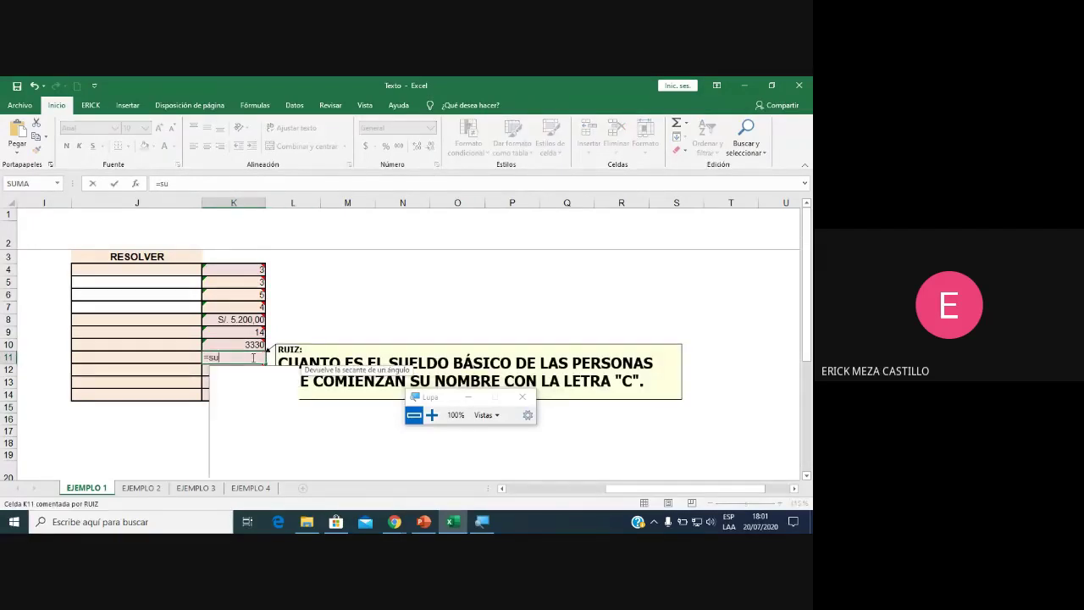
{"action": "type", "text": "mar"}
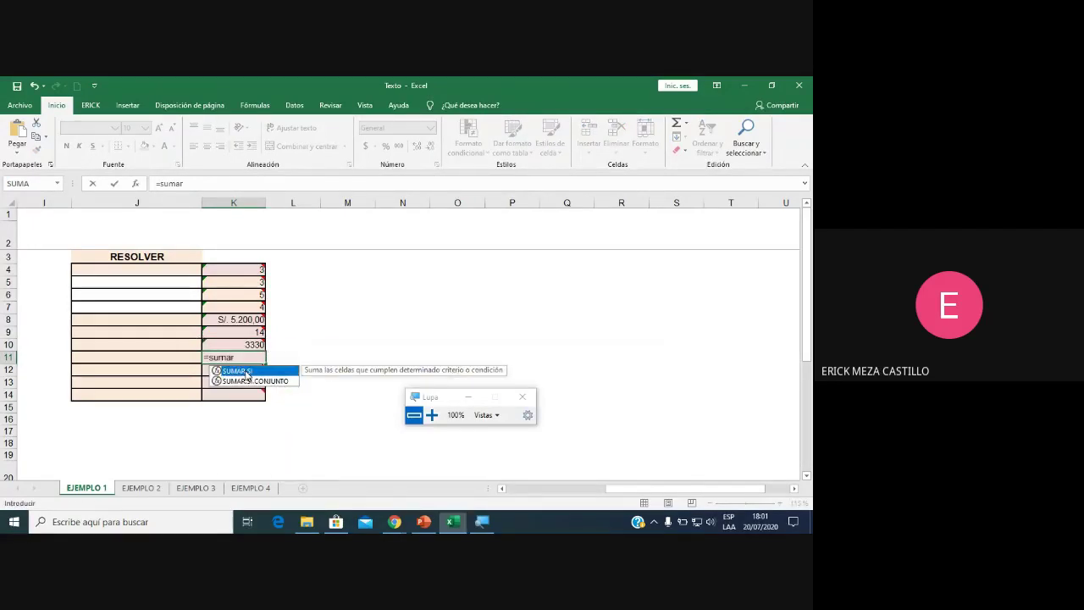
{"action": "double_click", "coordinate": [244, 371]}
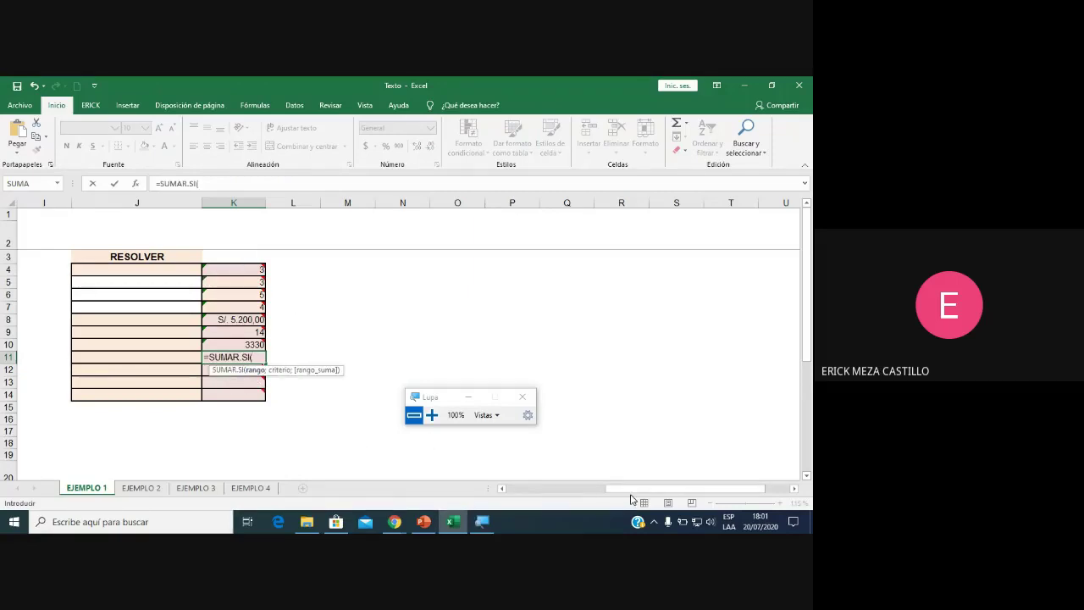
{"action": "left_click", "coordinate": [502, 489]}
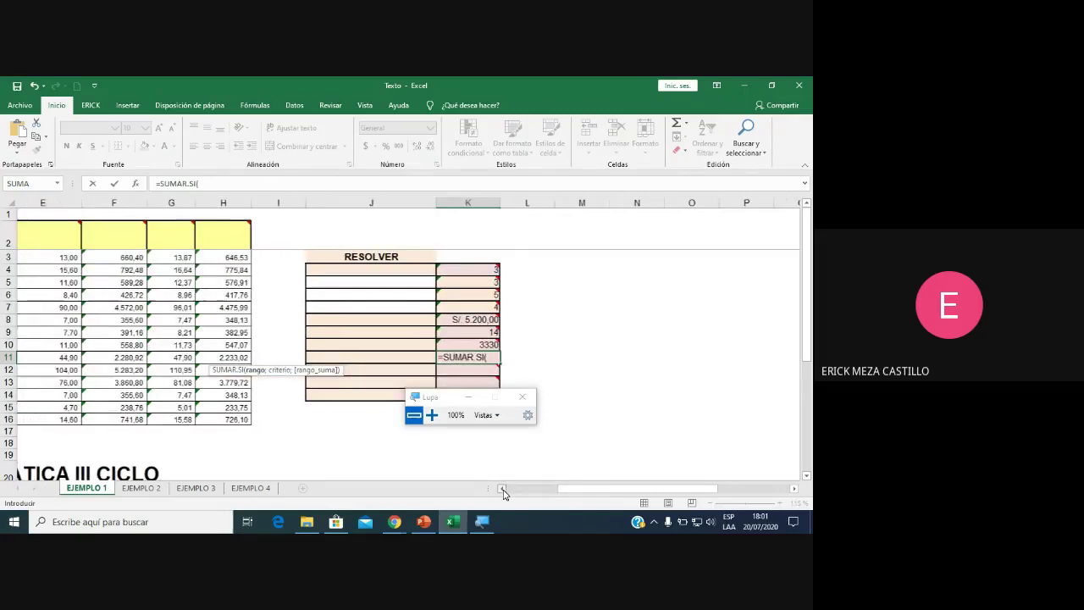
{"action": "left_click", "coordinate": [503, 489]}
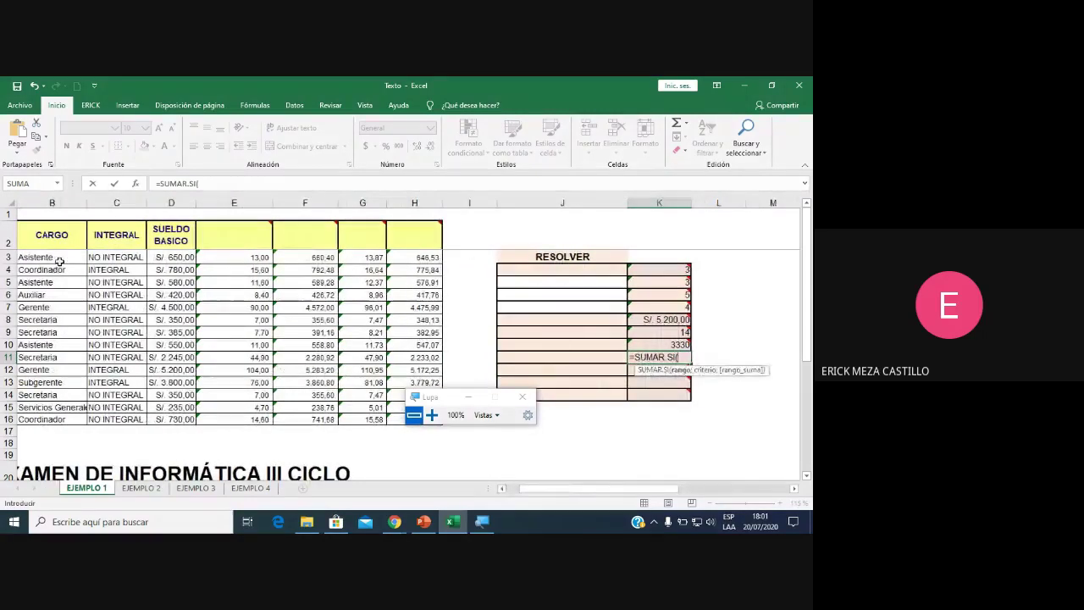
{"action": "left_click", "coordinate": [502, 489]}
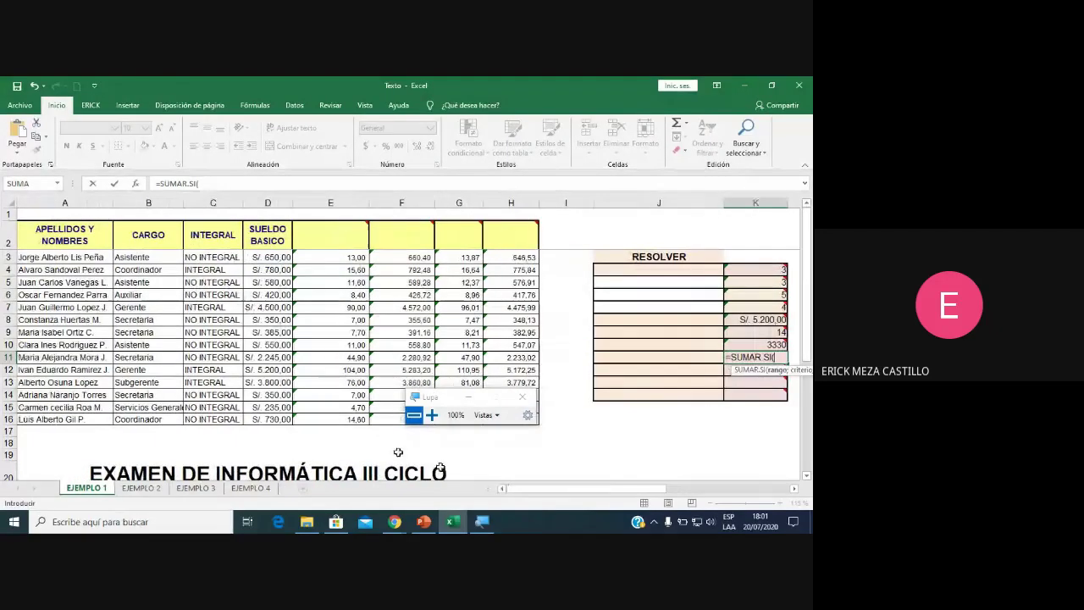
Give K11's SUMAR.SI the names A3:A16 as criteria range with criterion "c*".
{"action": "left_click_drag", "start_coordinate": [85, 256], "coordinate": [100, 419]}
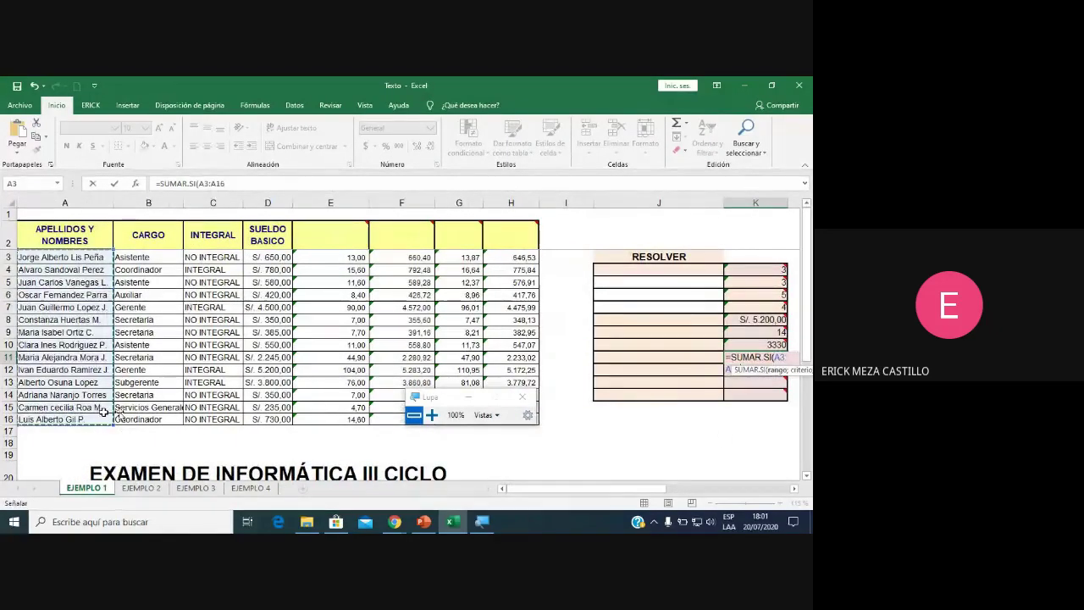
{"action": "left_click", "coordinate": [794, 489]}
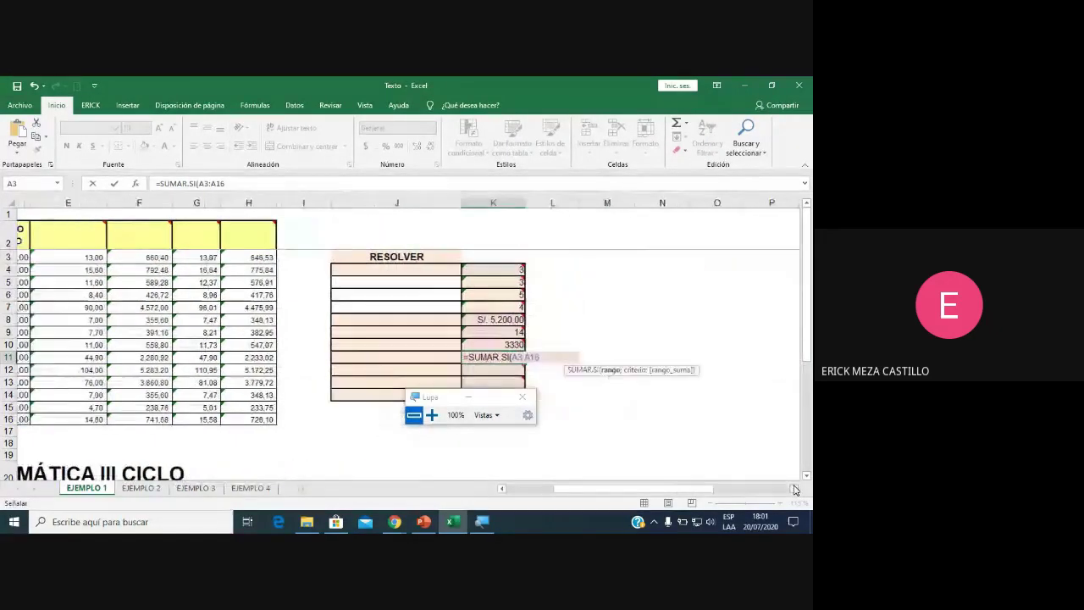
{"action": "left_click", "coordinate": [795, 489]}
{"action": "left_click_drag", "start_coordinate": [462, 398], "coordinate": [614, 377]}
{"action": "type", "text": ";\"c*"}
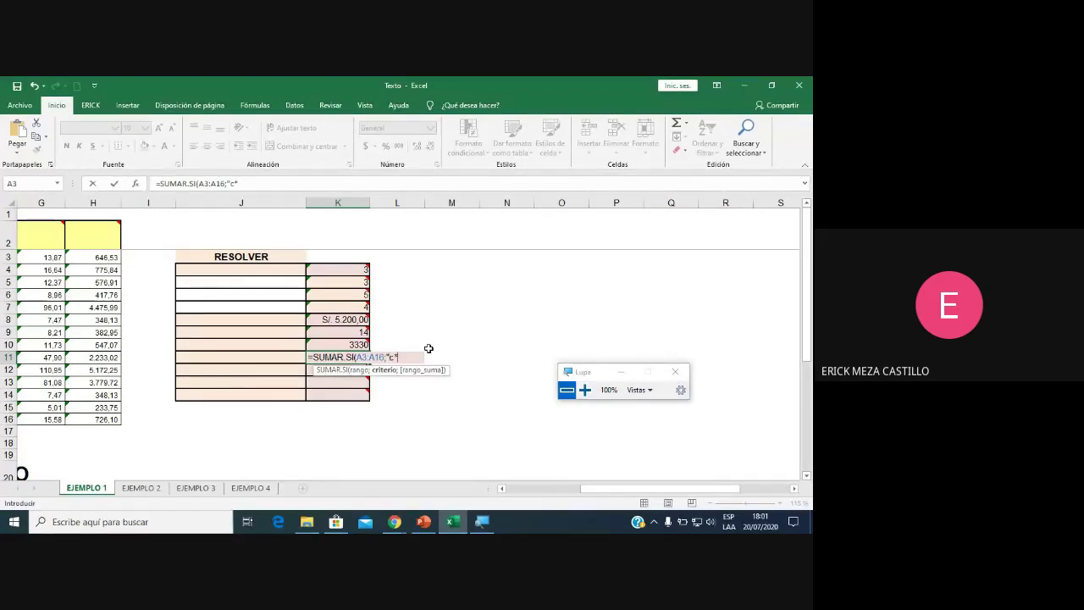
{"action": "type", "text": ";"}
Add the SUELDO BASICO values D3:D16 as the sum range.
{"action": "left_click", "coordinate": [585, 392]}
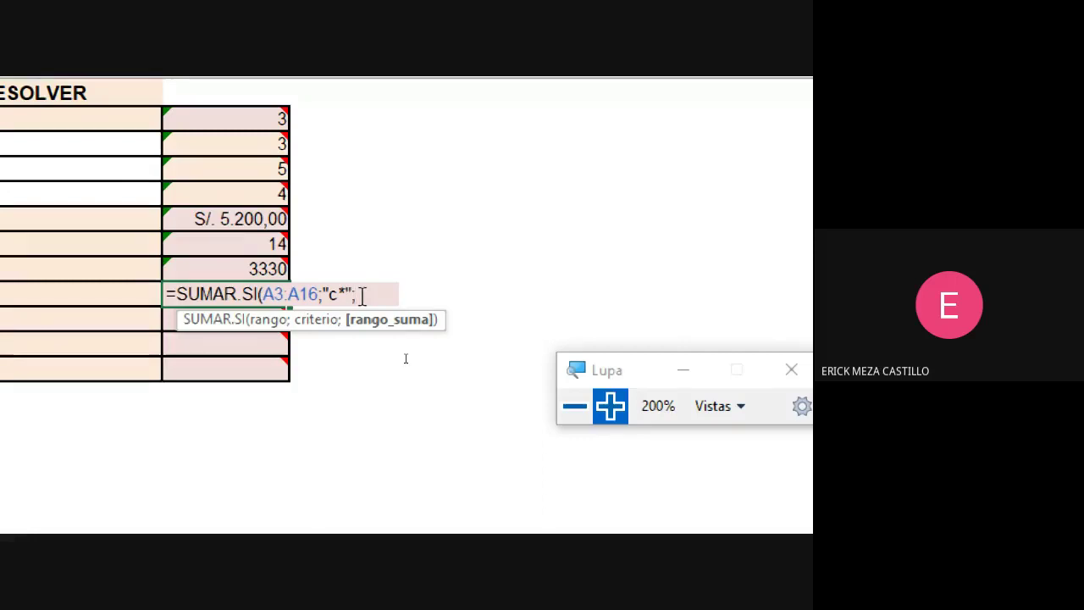
{"action": "left_click", "coordinate": [569, 408]}
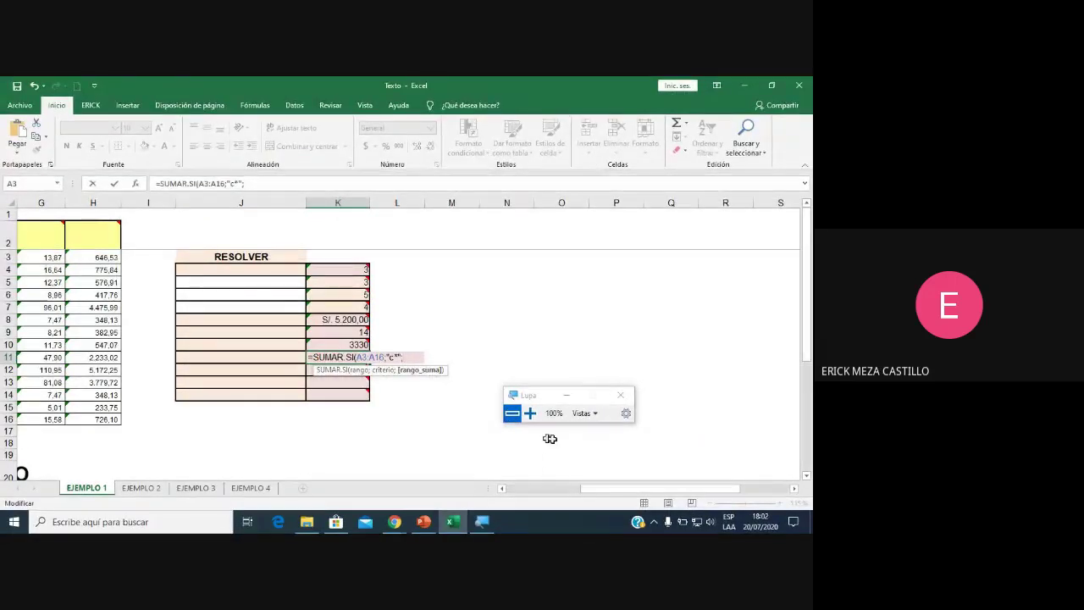
{"action": "left_click", "coordinate": [502, 489]}
{"action": "left_click", "coordinate": [503, 491]}
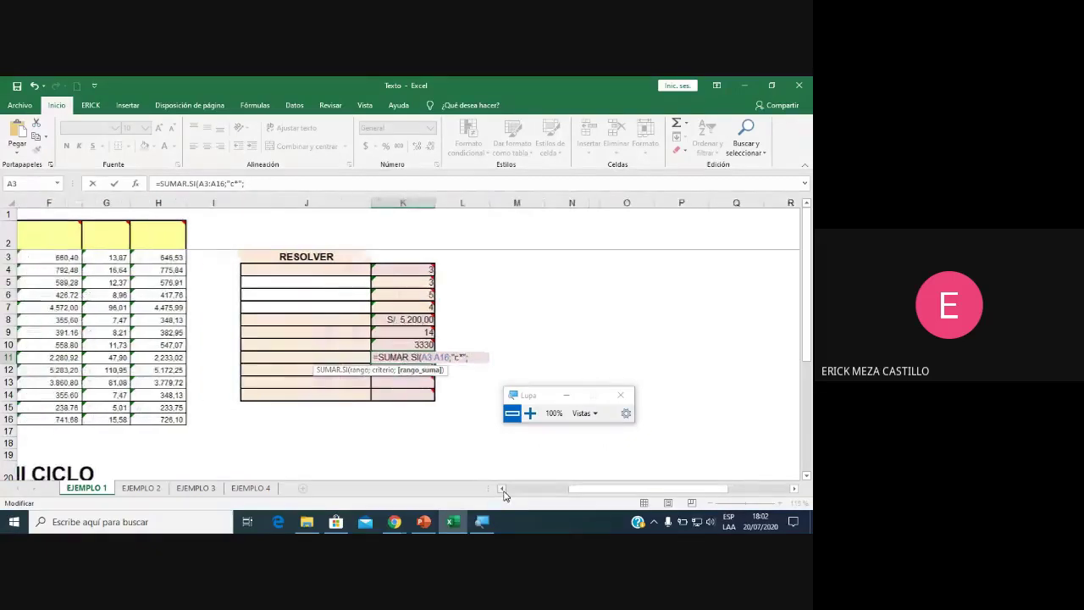
{"action": "left_click", "coordinate": [504, 490]}
{"action": "left_click_drag", "start_coordinate": [45, 260], "coordinate": [43, 419]}
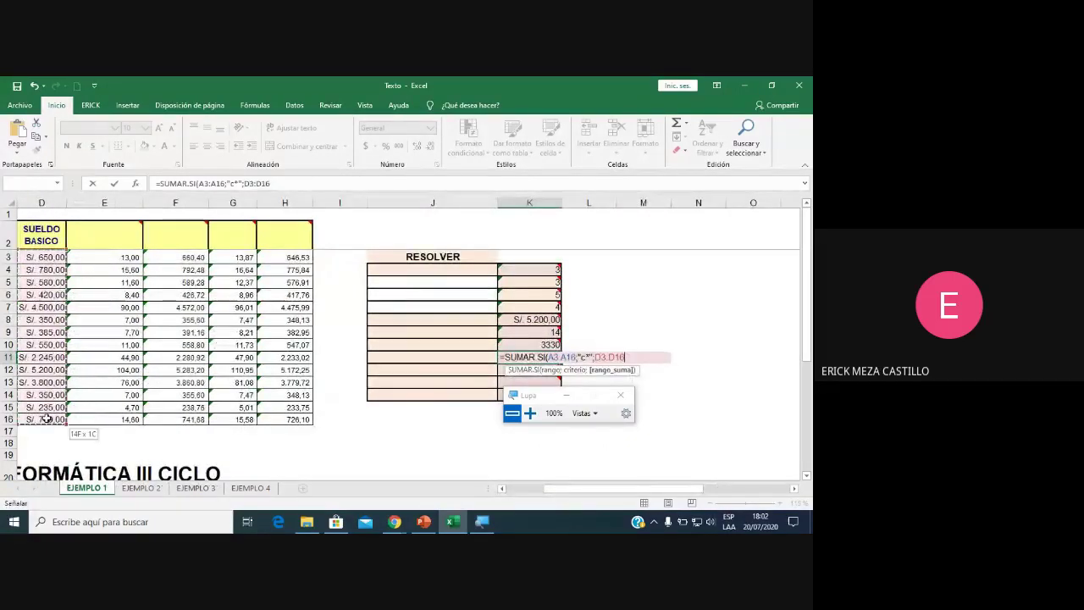
Close and commit =SUMAR.SI(A3:A16;"c*";D3:D16) giving 1135, then reopen K11 to show it.
{"action": "left_click", "coordinate": [528, 413]}
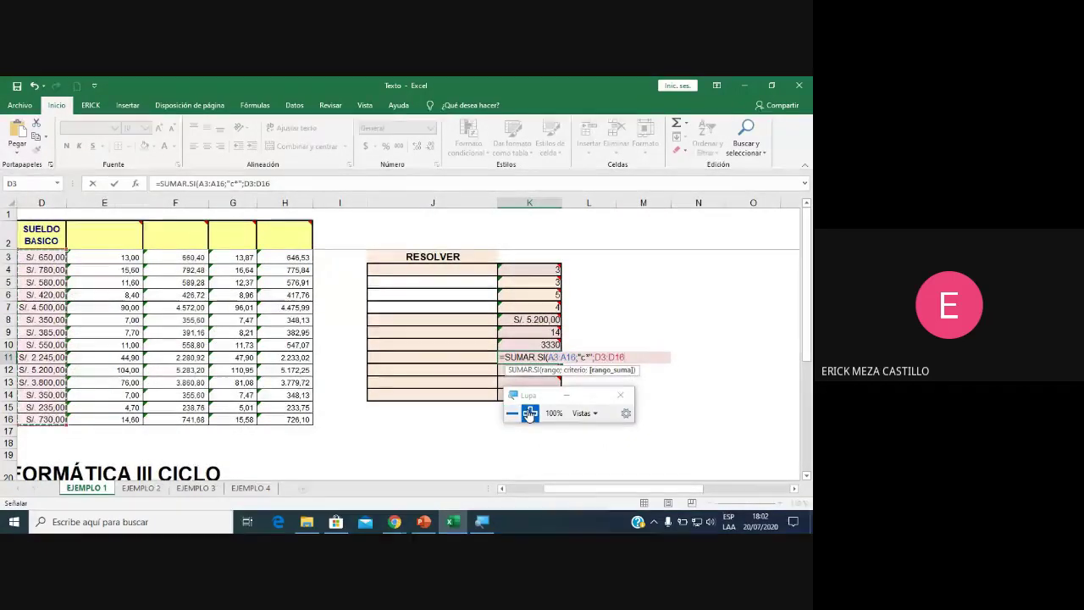
{"action": "left_click", "coordinate": [529, 413]}
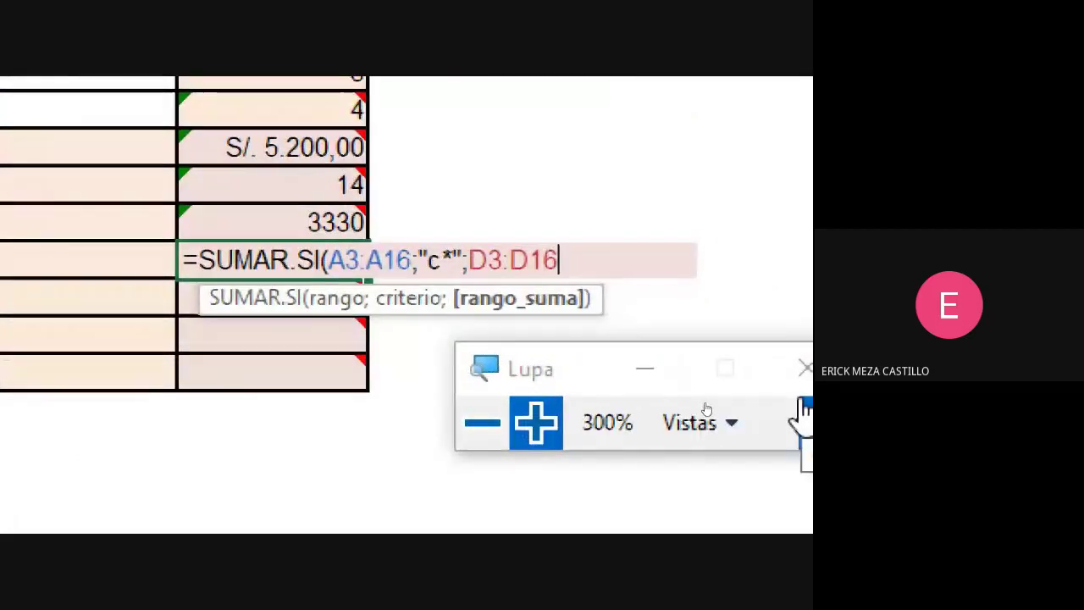
{"action": "type", "text": ")"}
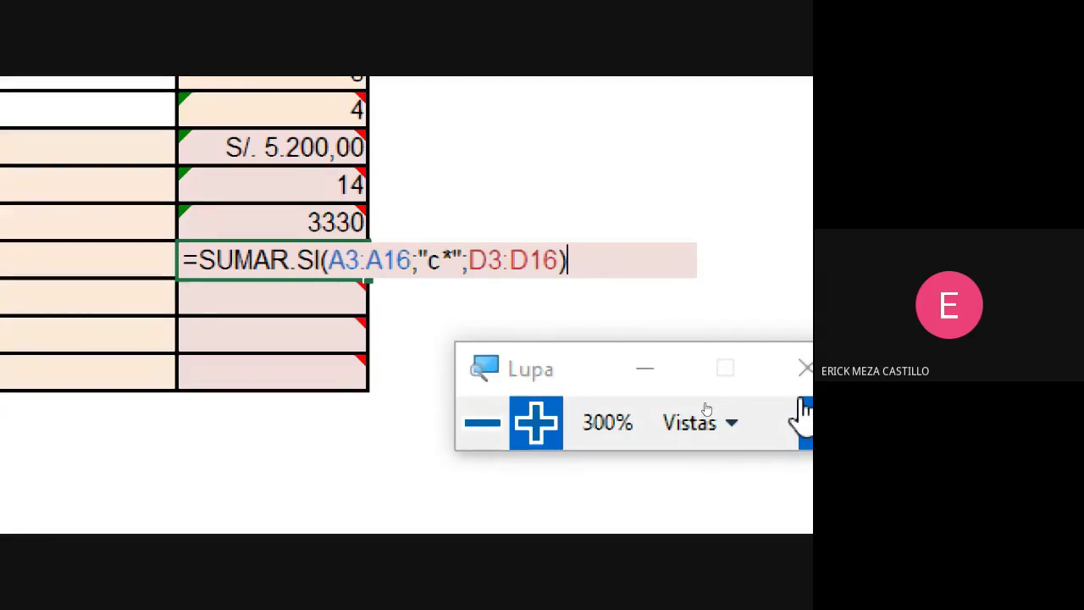
{"action": "key", "text": "Return"}
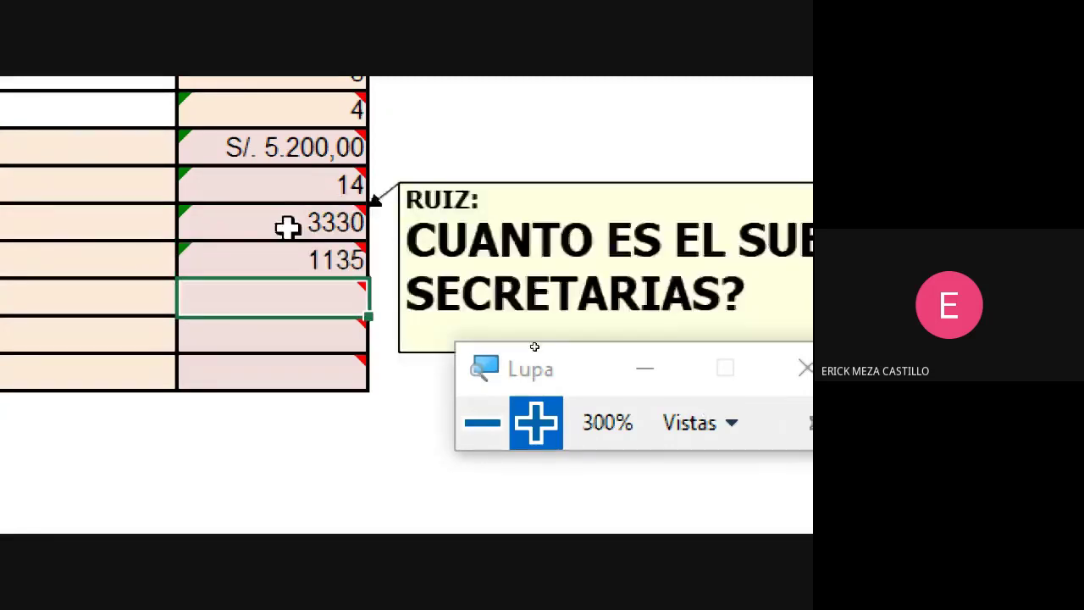
{"action": "double_click", "coordinate": [296, 251]}
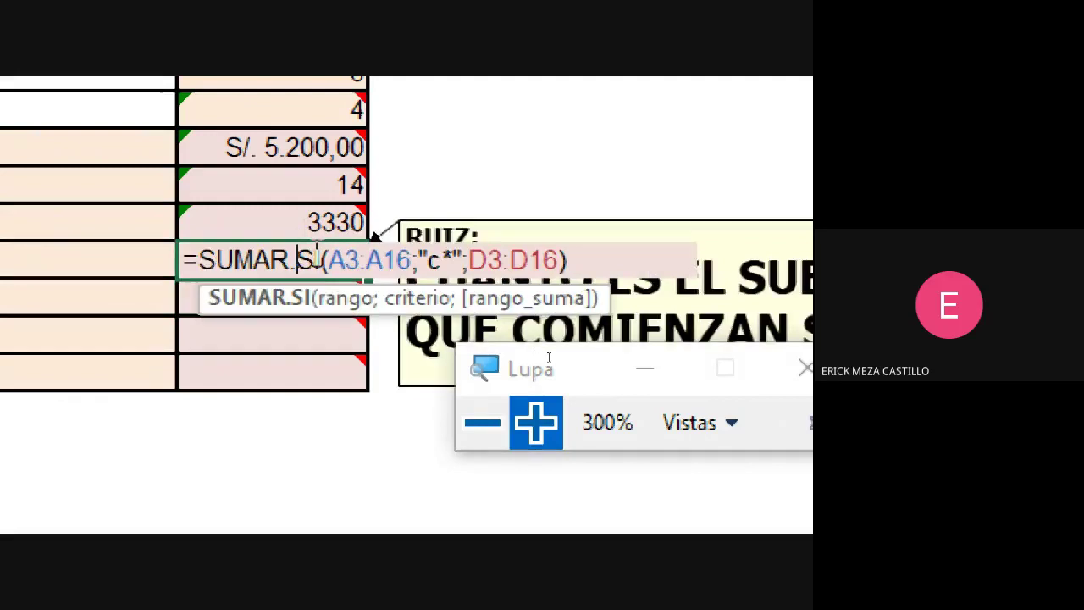
{"action": "left_click", "coordinate": [483, 424]}
{"action": "left_click", "coordinate": [517, 421]}
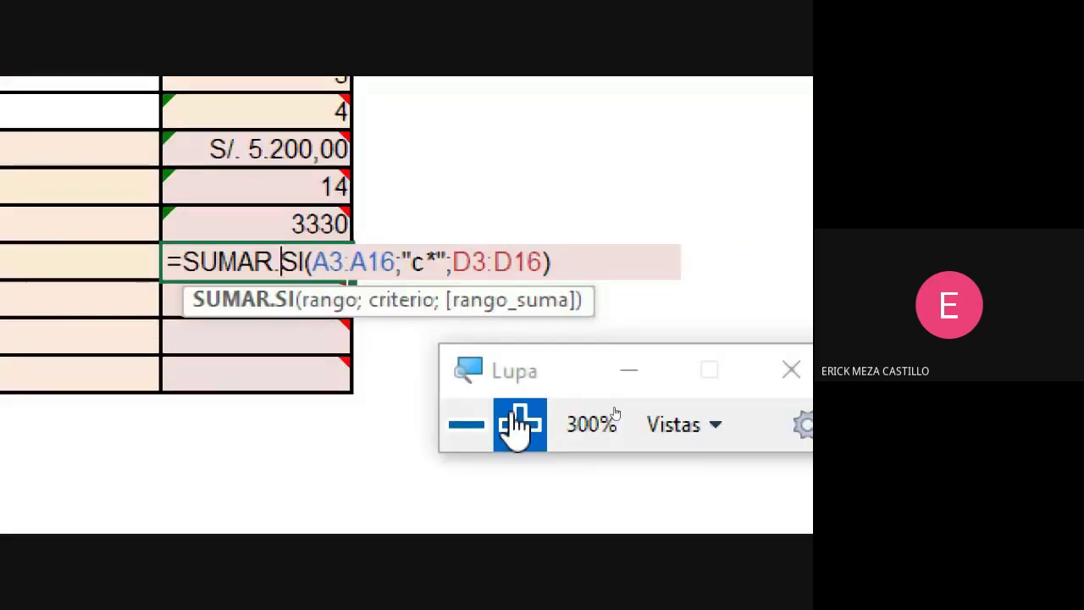
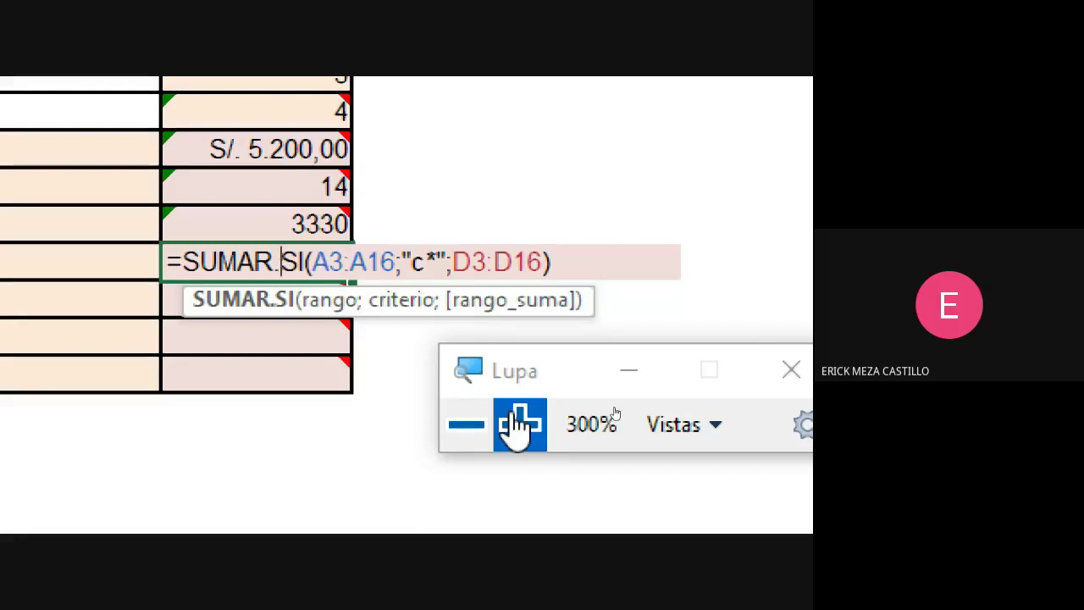
Commit =SUMAR.SI(A3:A16;"c*";D3:D16) in K11, returning 1135, and switch to the Meet call.
{"action": "left_click", "coordinate": [466, 426]}
{"action": "left_click", "coordinate": [472, 432]}
{"action": "key", "text": "ctrl+Return"}
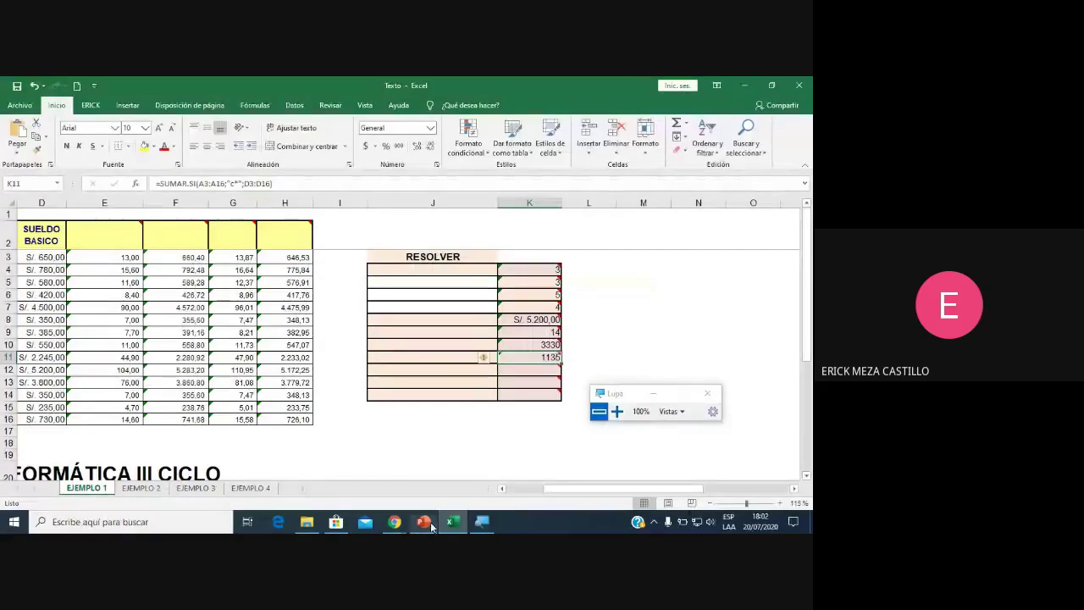
{"action": "left_click", "coordinate": [416, 498]}
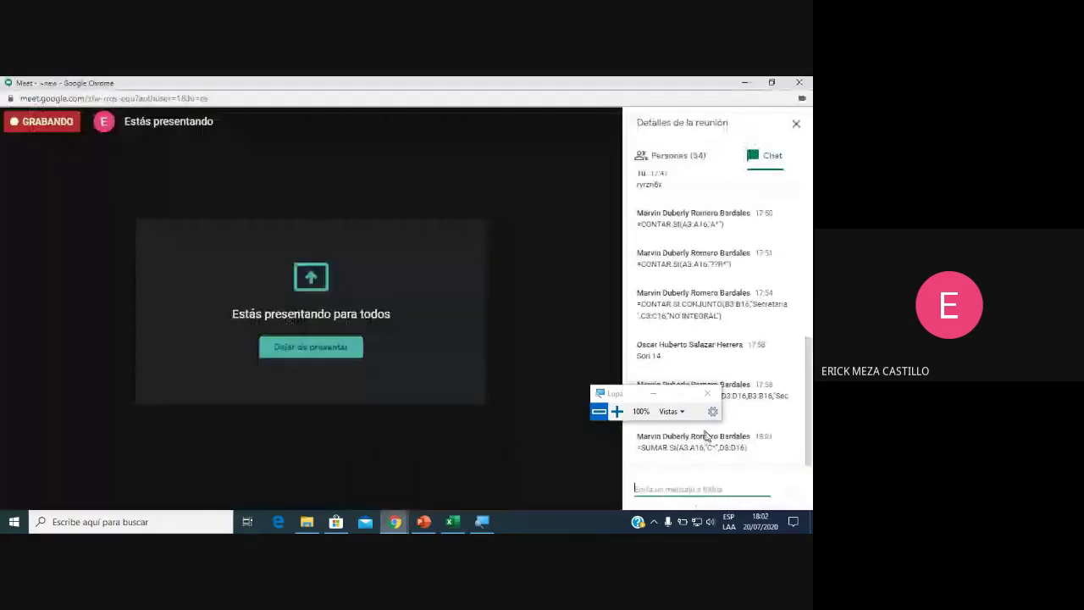
Admit the waiting participant in the Meet call, then come back to Excel with K11 at 1135.
{"action": "left_click", "coordinate": [452, 522]}
{"action": "left_click", "coordinate": [525, 367]}
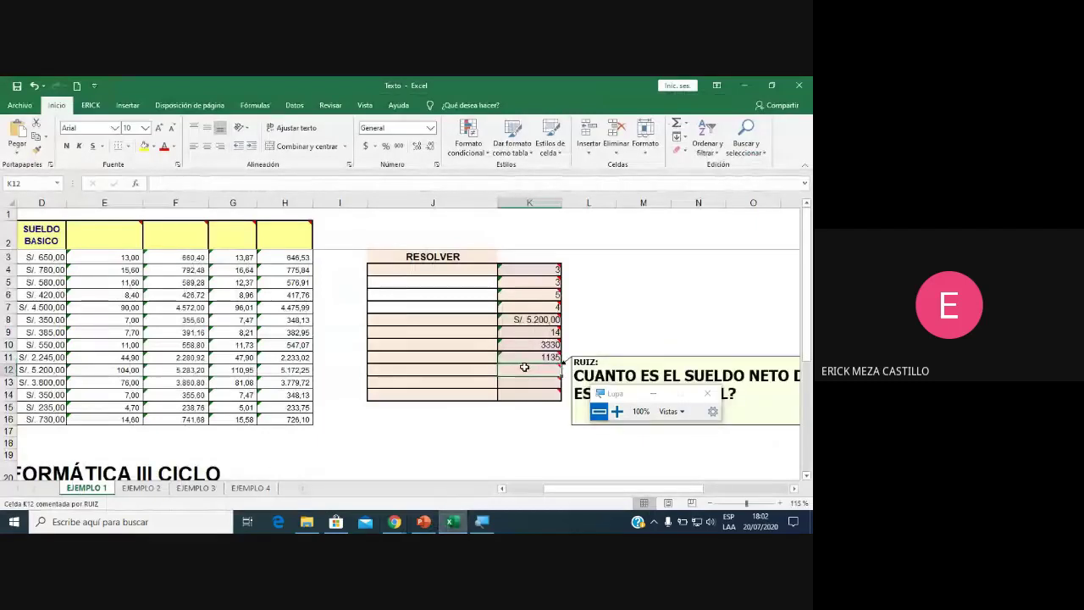
{"action": "left_click", "coordinate": [395, 522]}
{"action": "left_click", "coordinate": [417, 493]}
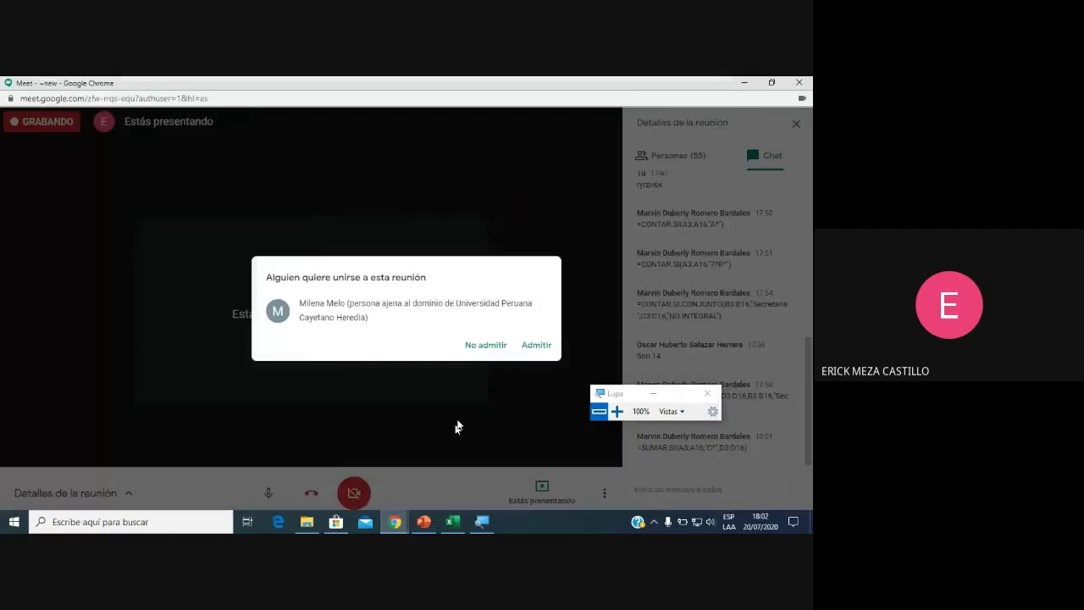
{"action": "left_click", "coordinate": [537, 343]}
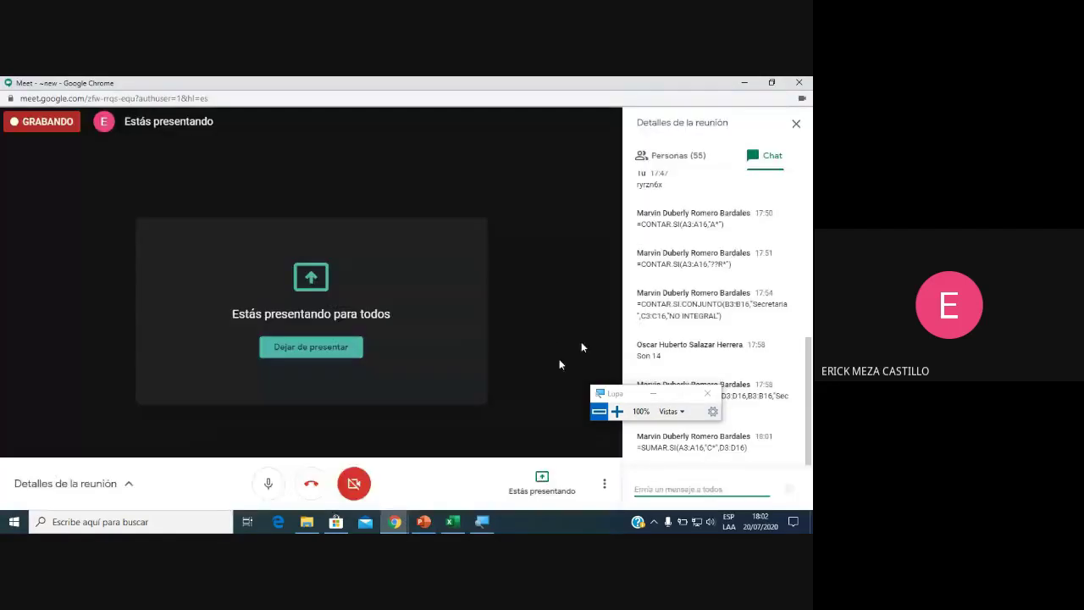
{"action": "left_click", "coordinate": [451, 521]}
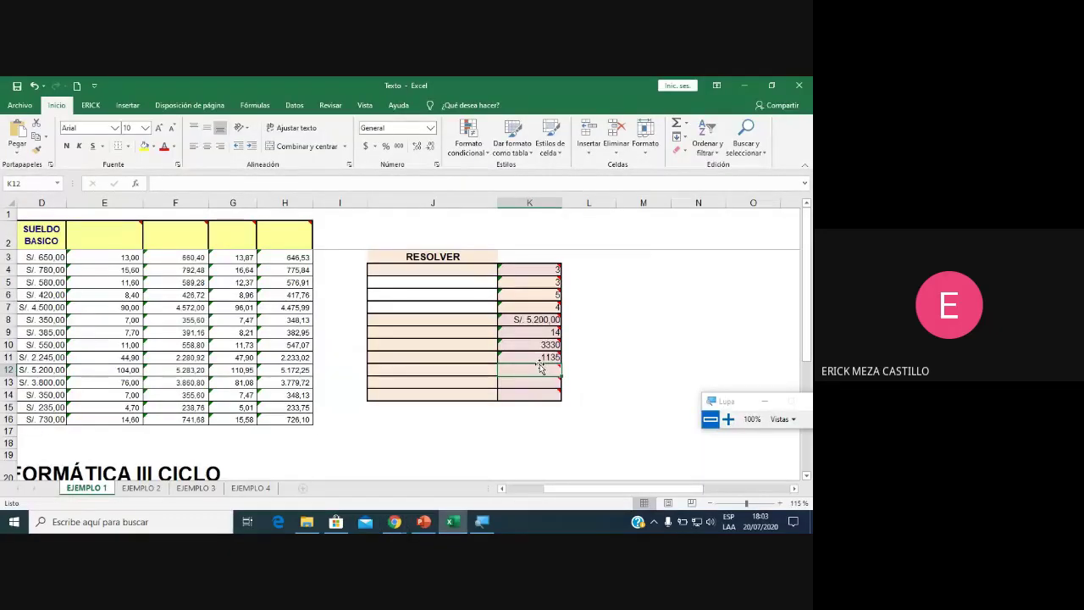
{"action": "scroll", "coordinate": [424, 398], "scroll_direction": "right", "scroll_amount": 2}
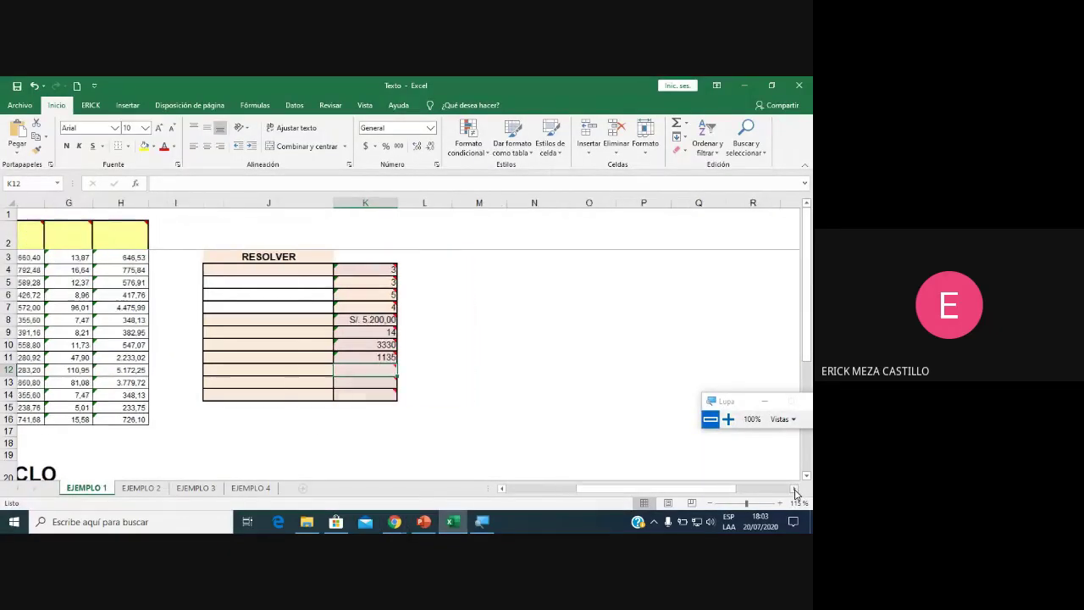
{"action": "scroll", "coordinate": [345, 403], "scroll_direction": "right", "scroll_amount": 2}
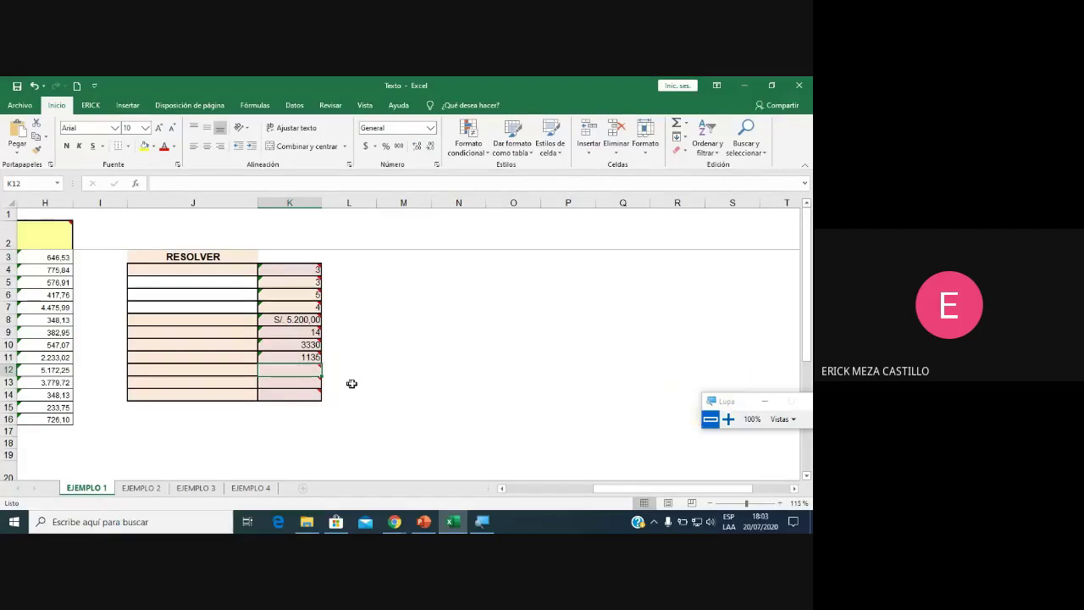
{"action": "mouse_move", "coordinate": [365, 370]}
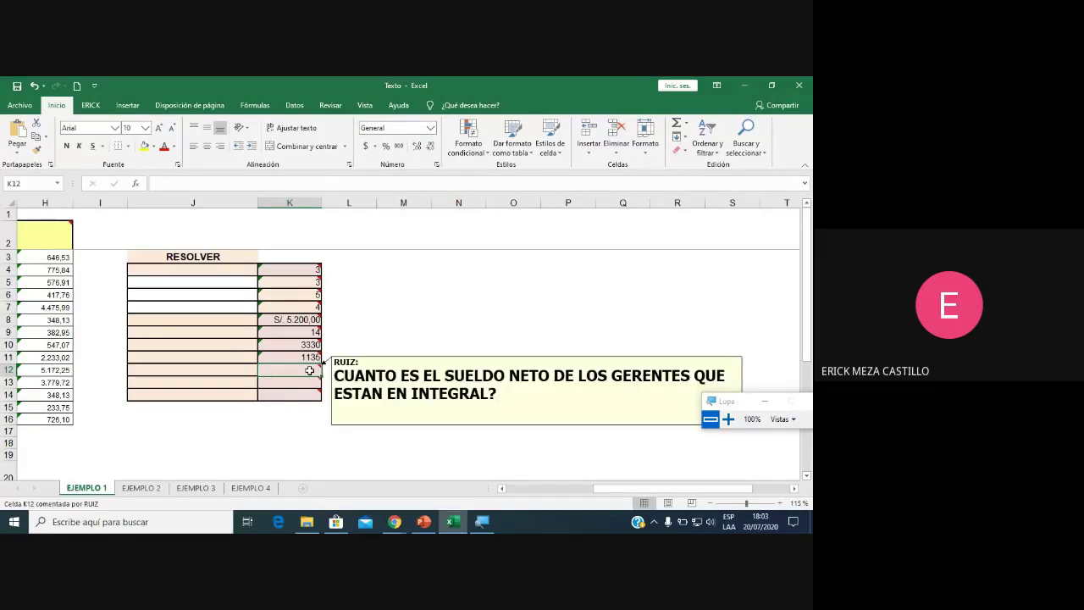
{"action": "left_click", "coordinate": [503, 492]}
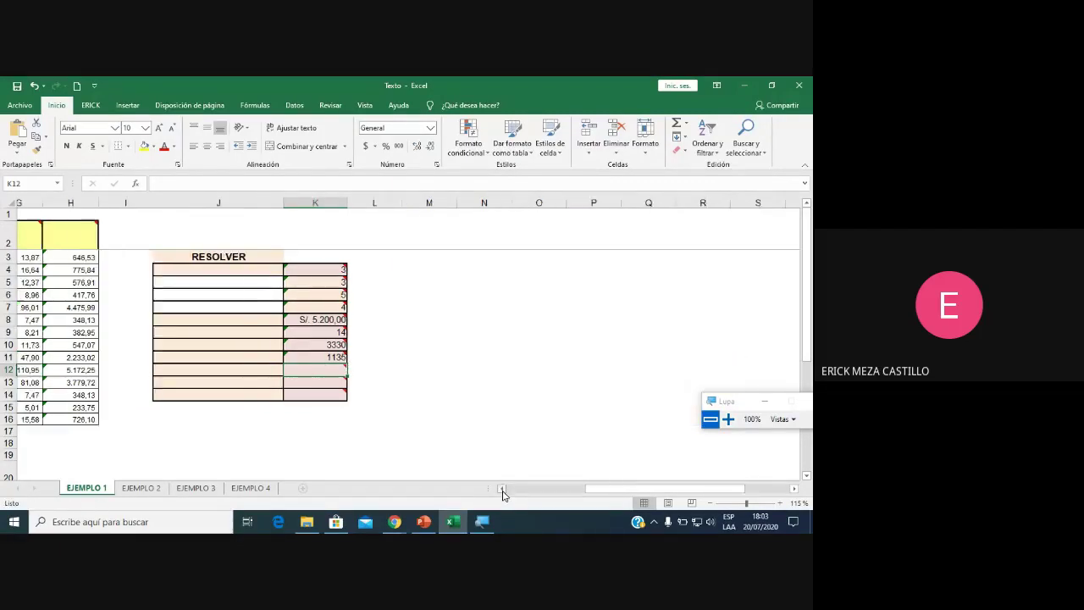
{"action": "double_click", "coordinate": [504, 491]}
{"action": "left_click", "coordinate": [504, 491]}
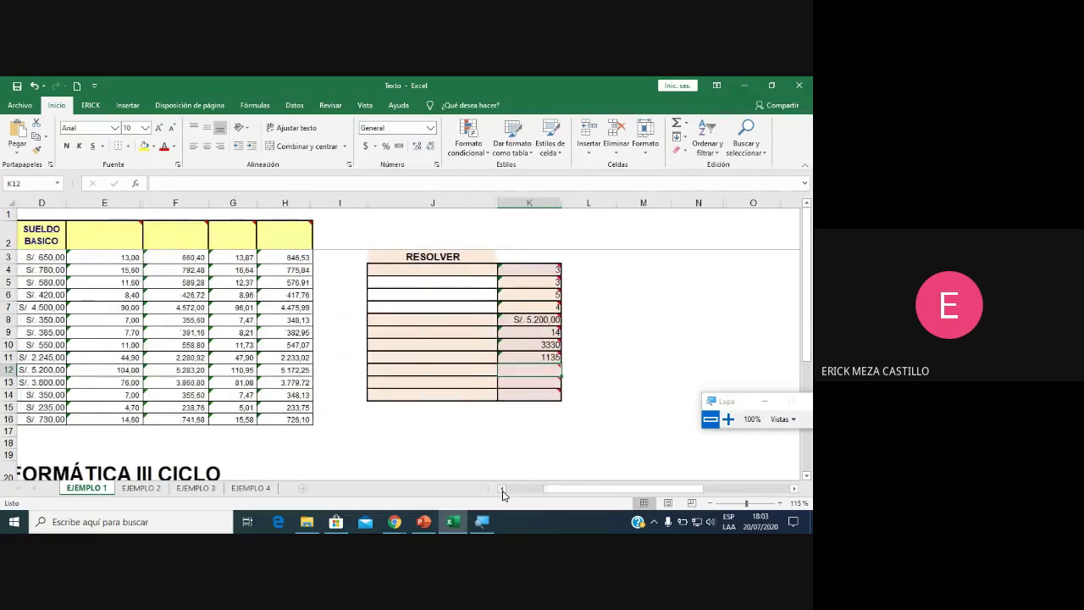
{"action": "left_click", "coordinate": [504, 491]}
{"action": "left_click", "coordinate": [503, 491]}
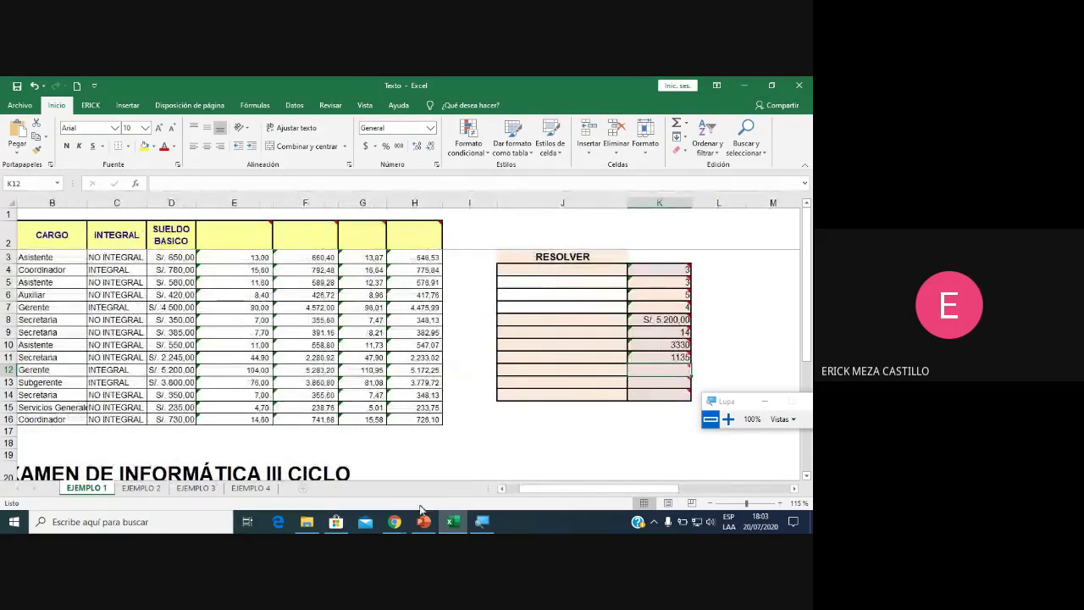
{"action": "left_click", "coordinate": [395, 522]}
{"action": "left_click", "coordinate": [440, 488]}
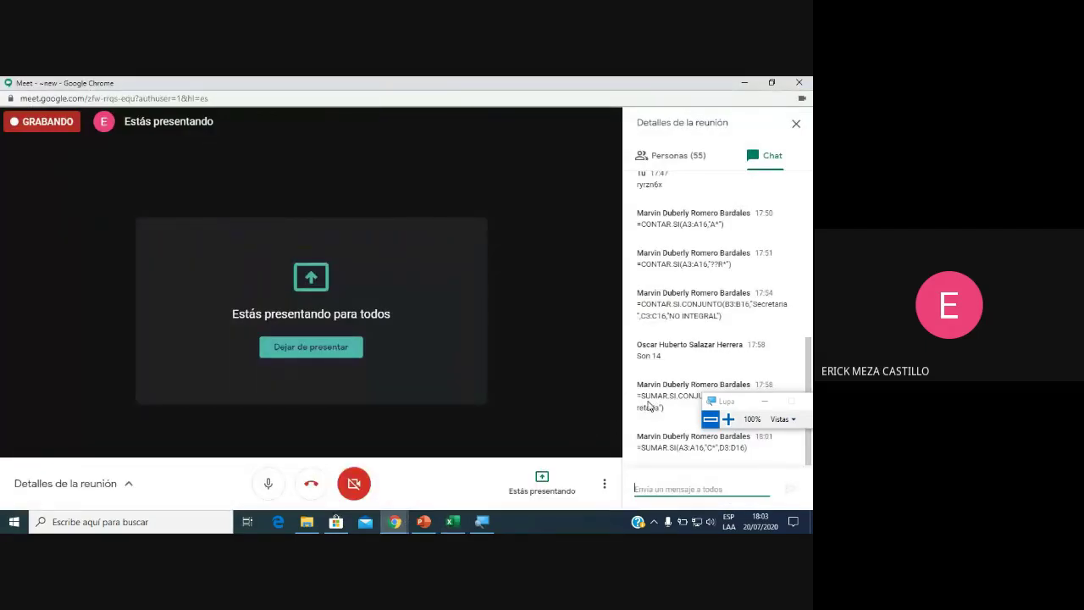
{"action": "left_click", "coordinate": [454, 522]}
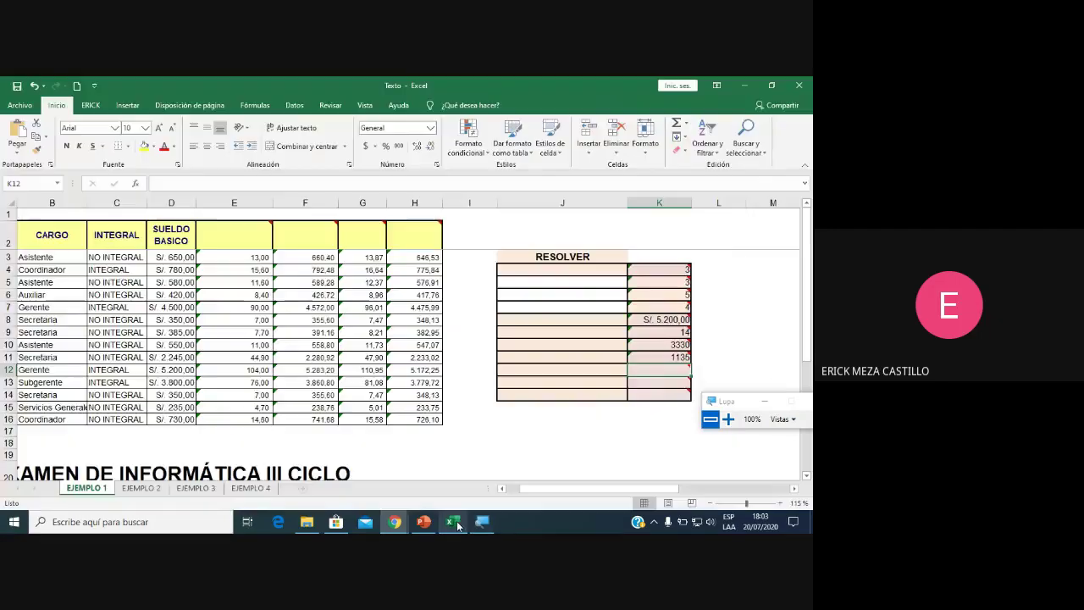
{"action": "left_click_drag", "start_coordinate": [798, 495], "coordinate": [795, 494]}
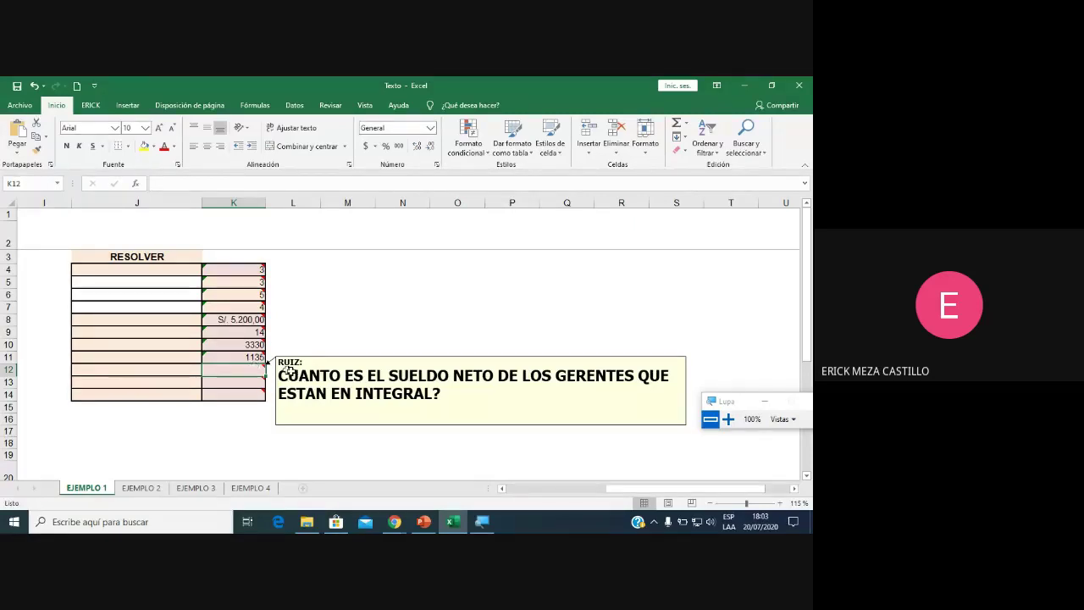
{"action": "left_click", "coordinate": [409, 500]}
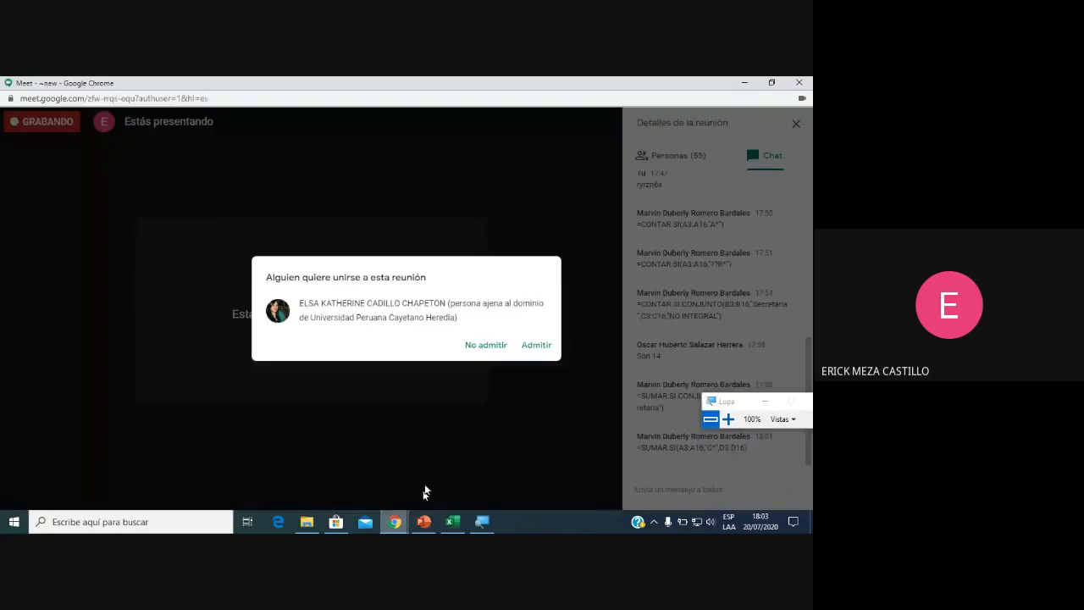
{"action": "left_click", "coordinate": [534, 346]}
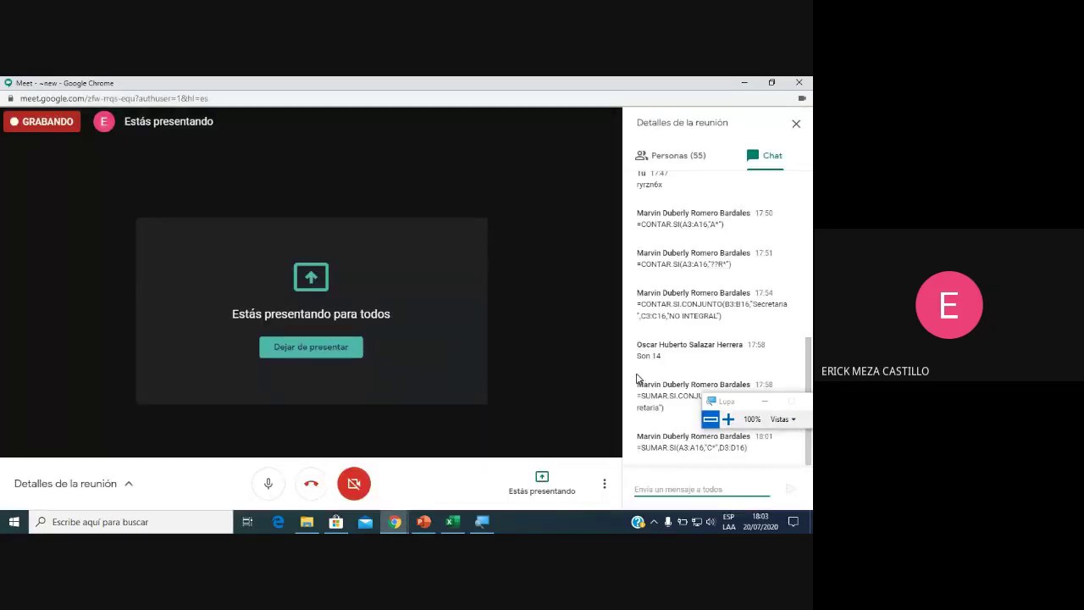
{"action": "left_click", "coordinate": [453, 522]}
{"action": "mouse_move", "coordinate": [234, 370]}
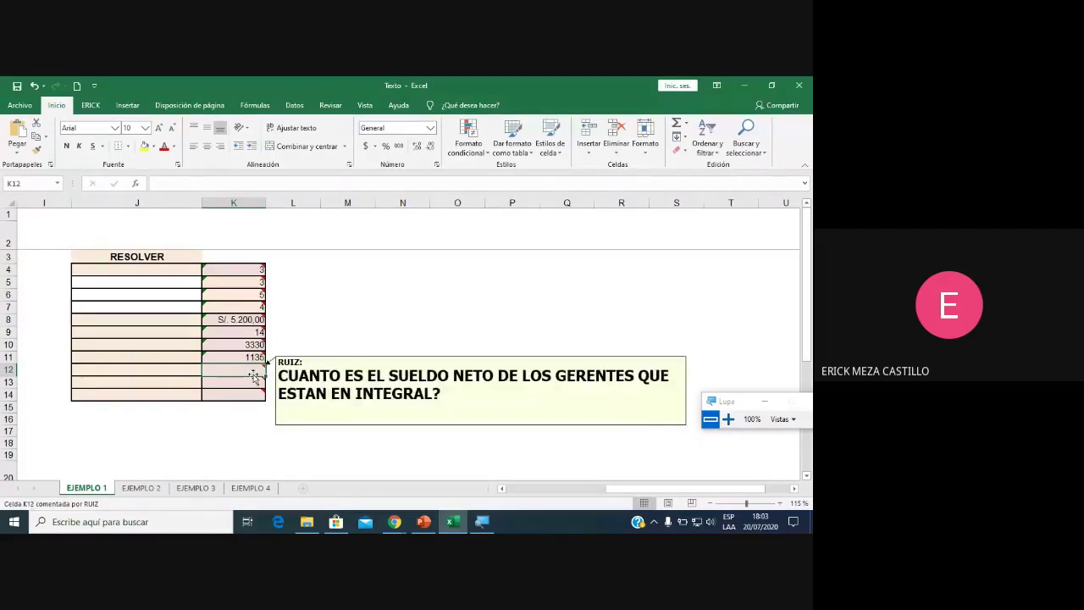
Start SUMAR.SI.CONJUNTO in K12, summing D3:D16 where B3:B16 is "Gerente".
{"action": "type", "text": "su"}
{"action": "key", "text": "BackSpace"}
{"action": "key", "text": "BackSpace"}
{"action": "key", "text": "BackSpace"}
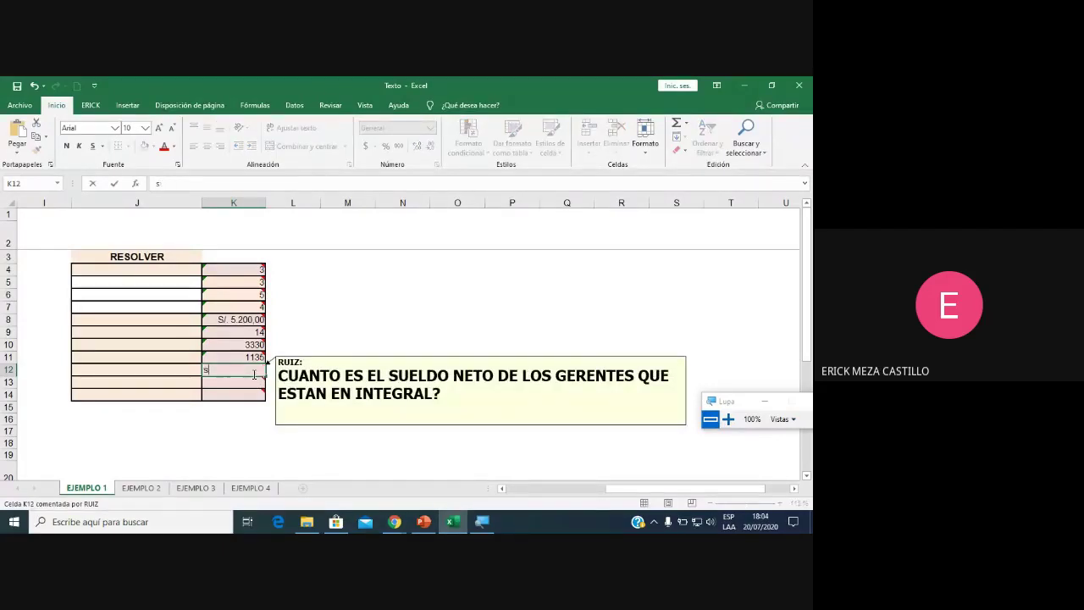
{"action": "type", "text": "=sumar."}
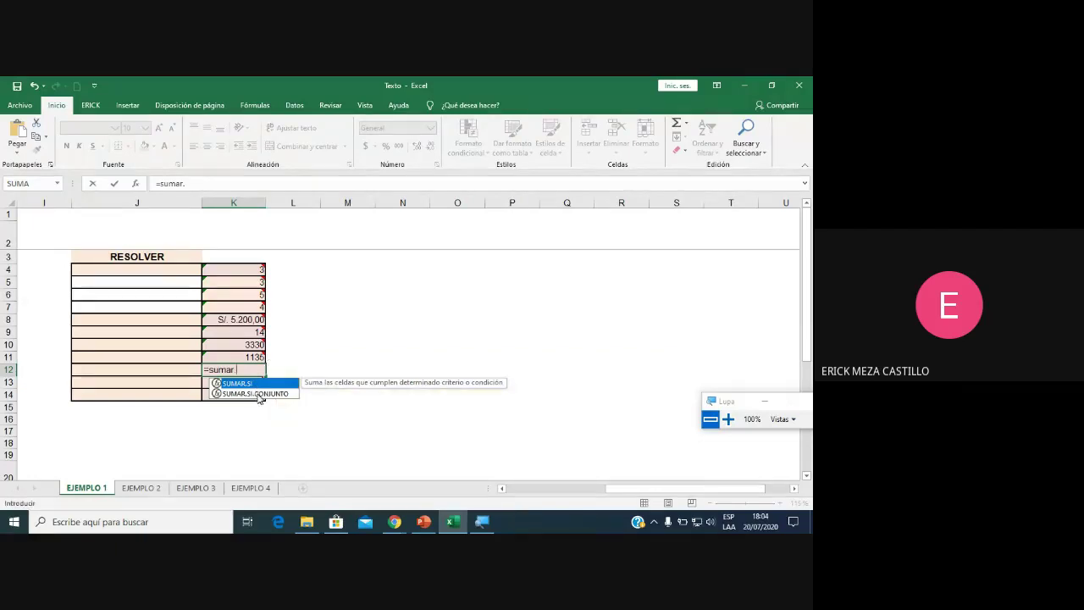
{"action": "left_click", "coordinate": [258, 394]}
{"action": "double_click", "coordinate": [258, 394]}
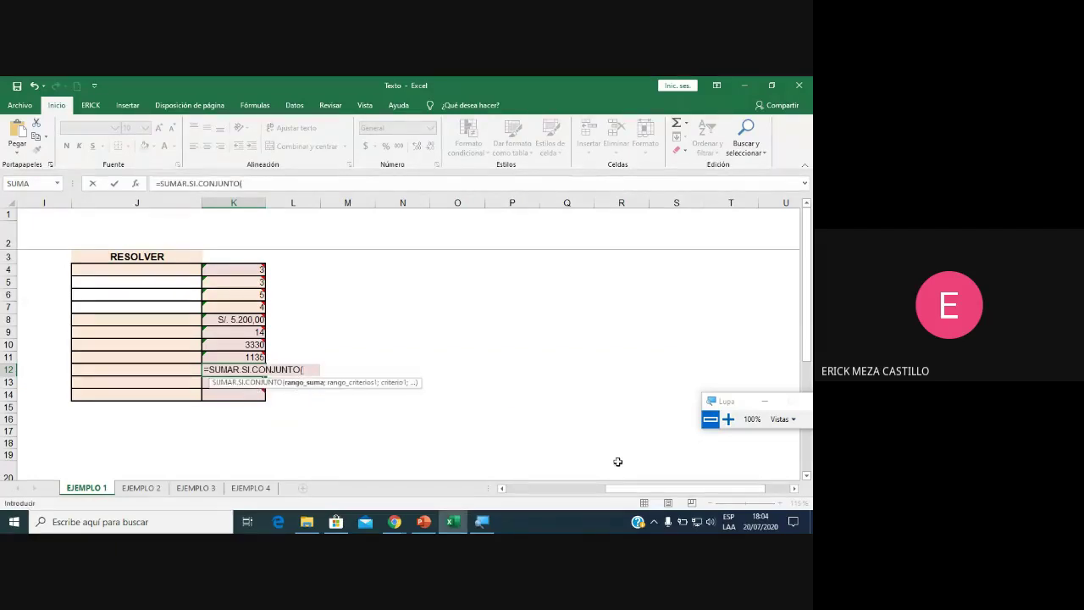
{"action": "left_click", "coordinate": [501, 493]}
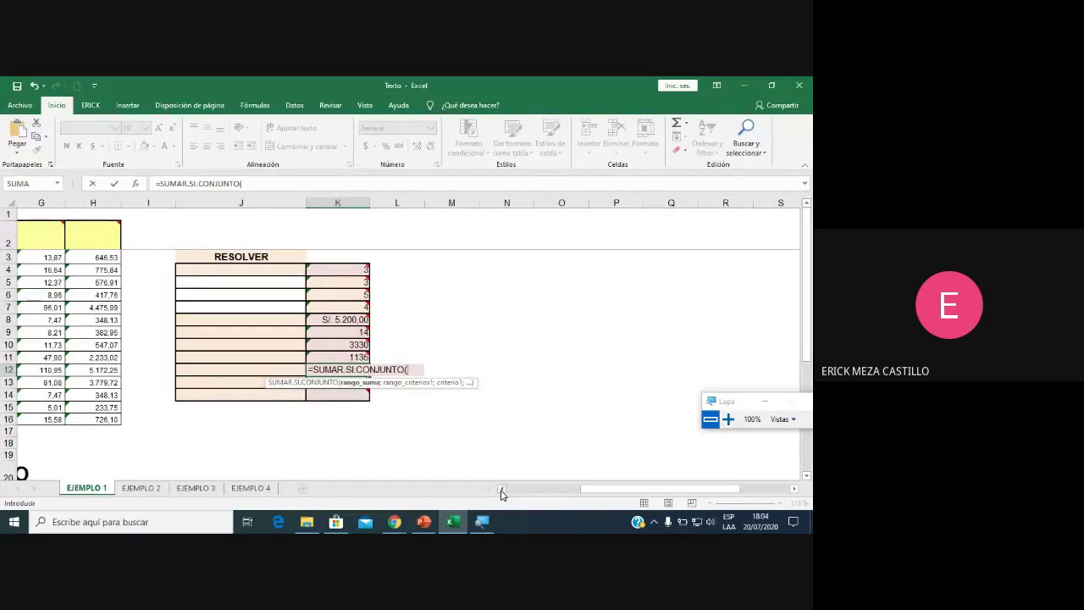
{"action": "left_click", "coordinate": [502, 491]}
{"action": "left_click", "coordinate": [502, 491]}
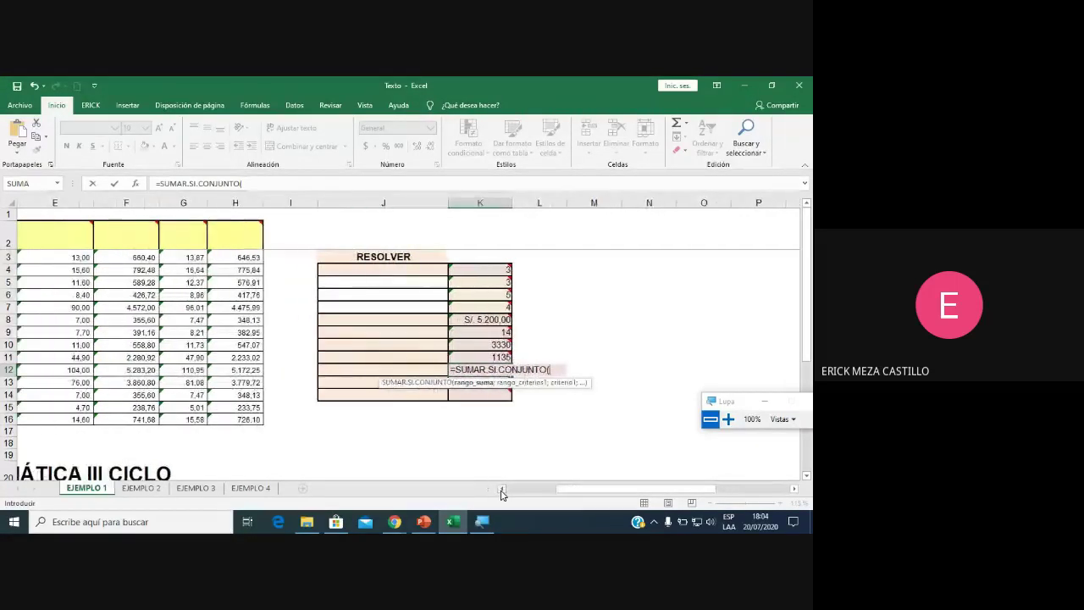
{"action": "left_click", "coordinate": [502, 493]}
{"action": "left_click_drag", "start_coordinate": [102, 257], "coordinate": [117, 422]}
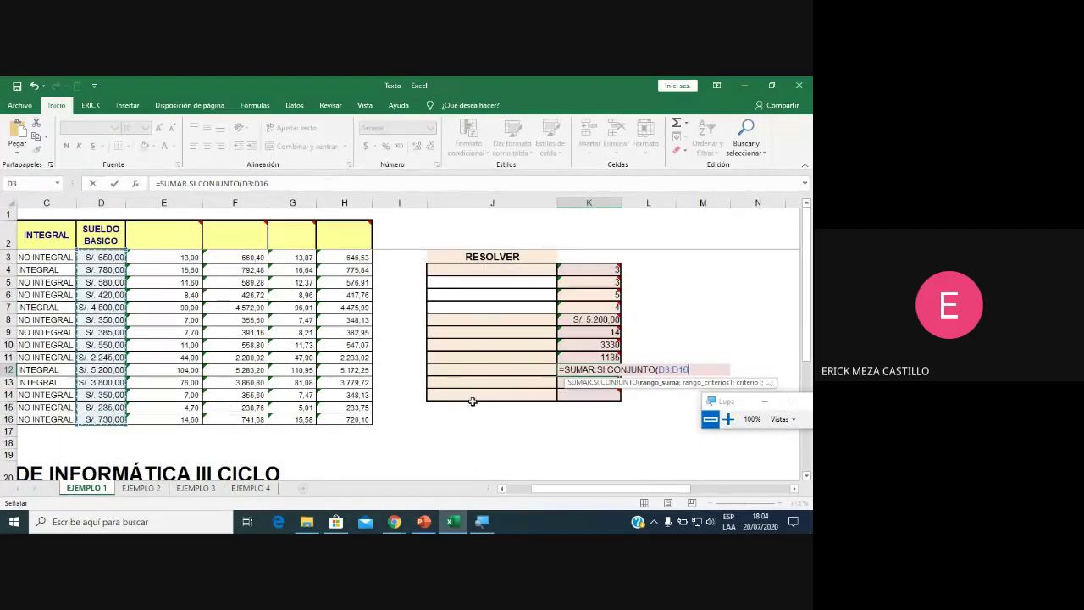
{"action": "type", "text": ";"}
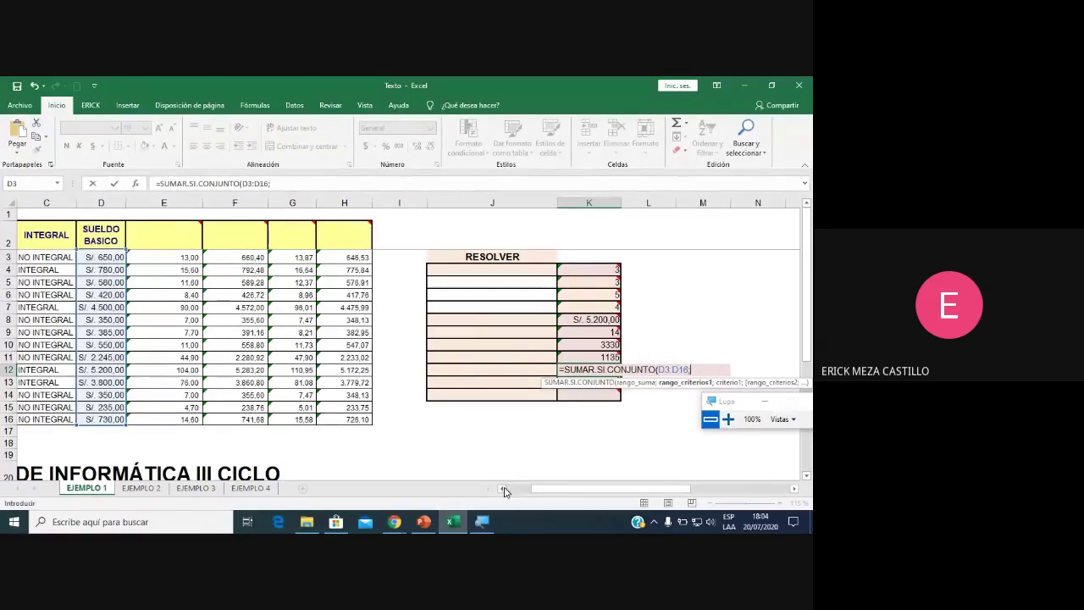
{"action": "left_click_drag", "start_coordinate": [514, 495], "coordinate": [500, 490]}
{"action": "left_click_drag", "start_coordinate": [148, 257], "coordinate": [157, 419]}
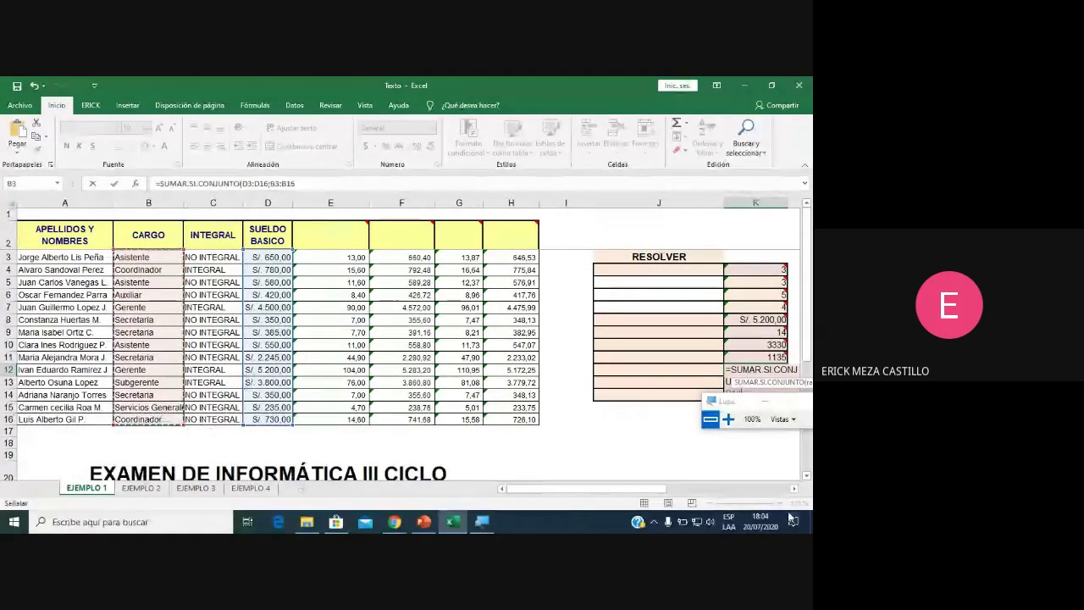
{"action": "left_click", "coordinate": [795, 490]}
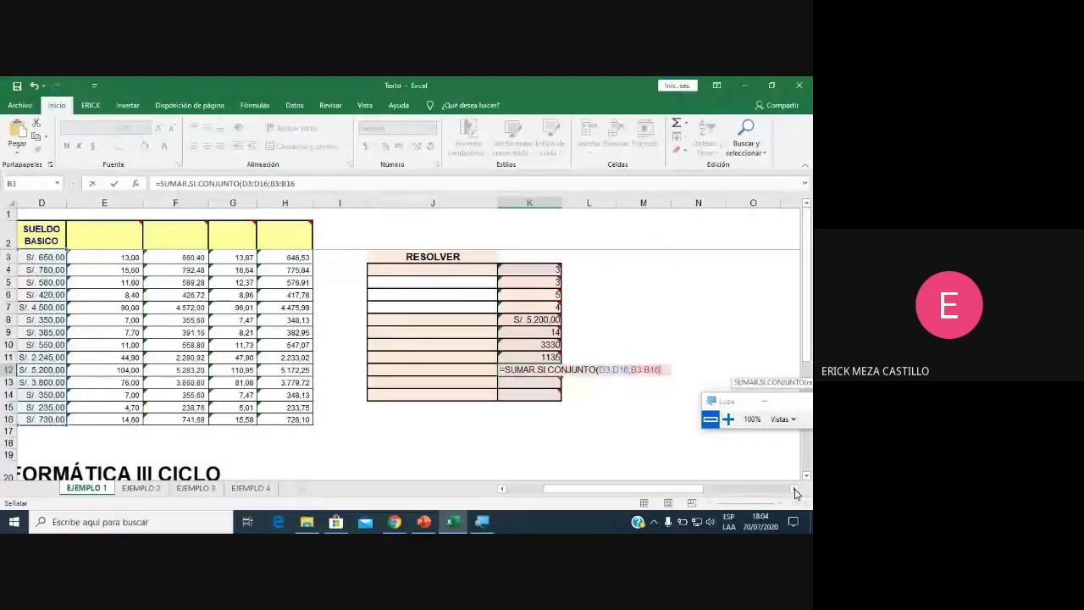
{"action": "left_click", "coordinate": [794, 490]}
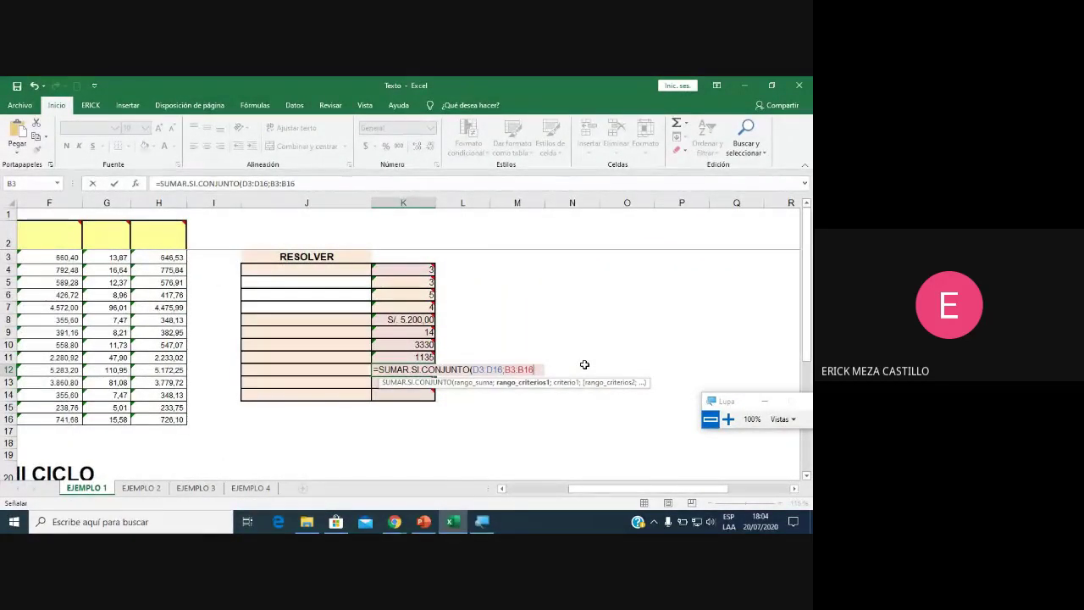
{"action": "type", "text": ";\""}
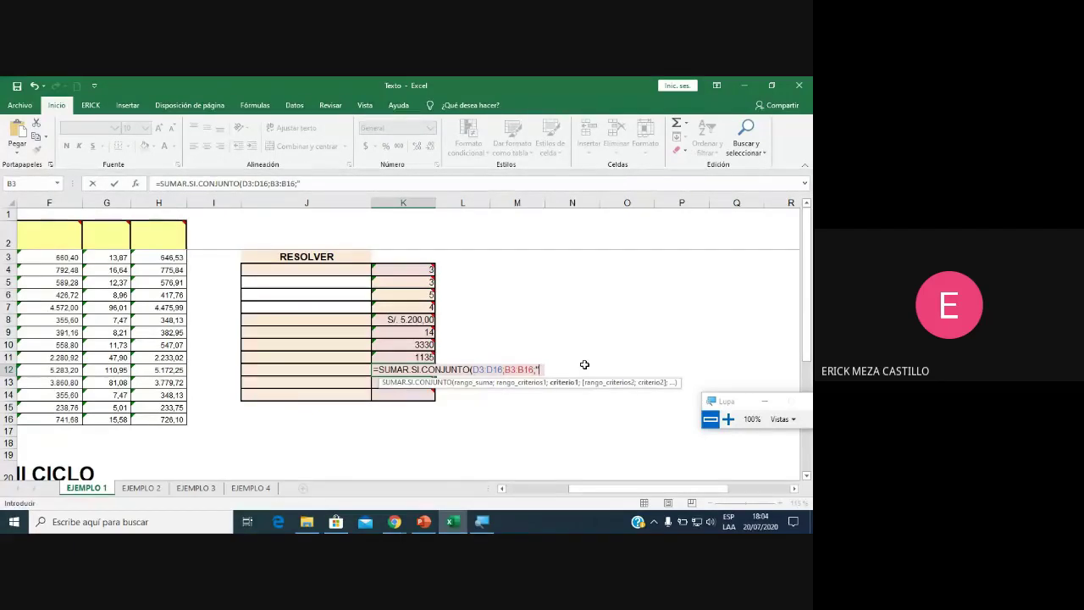
{"action": "type", "text": "Gerente"}
{"action": "type", "text": "\";"}
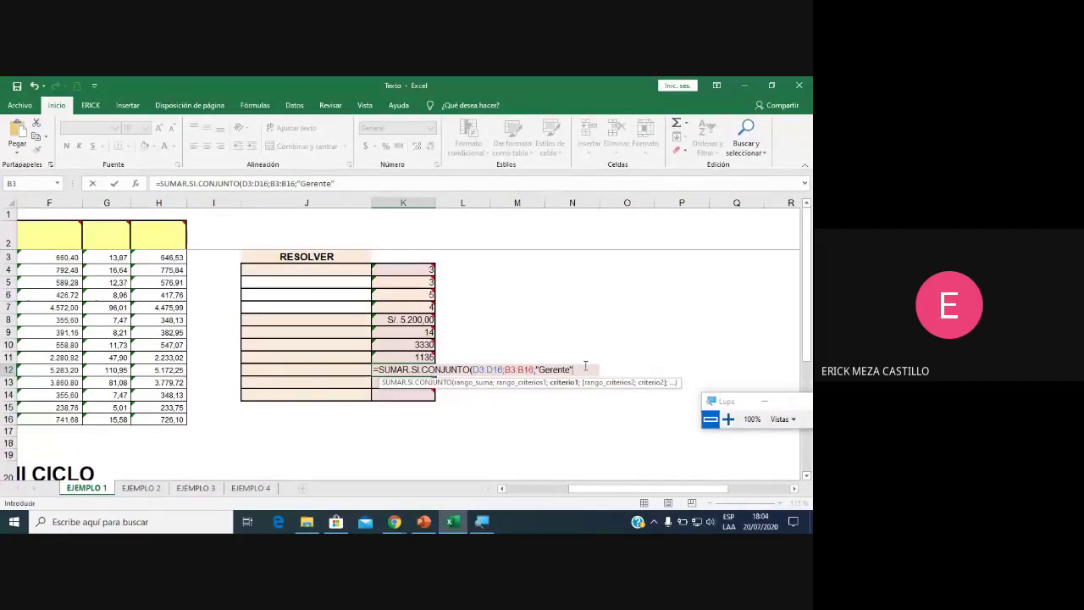
{"action": "type", "text": ";"}
Add C3:C16 = "Integral" as the second criterion and commit, giving 9700.
{"action": "left_click", "coordinate": [503, 489]}
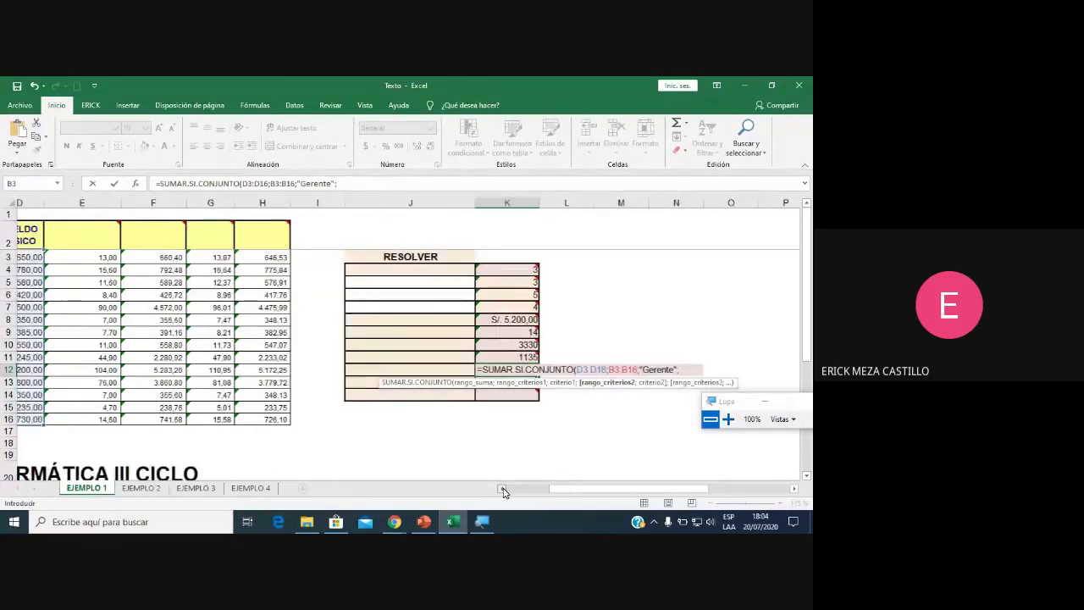
{"action": "left_click", "coordinate": [503, 490]}
{"action": "left_click", "coordinate": [503, 490]}
{"action": "left_click", "coordinate": [503, 489]}
{"action": "left_click", "coordinate": [504, 490]}
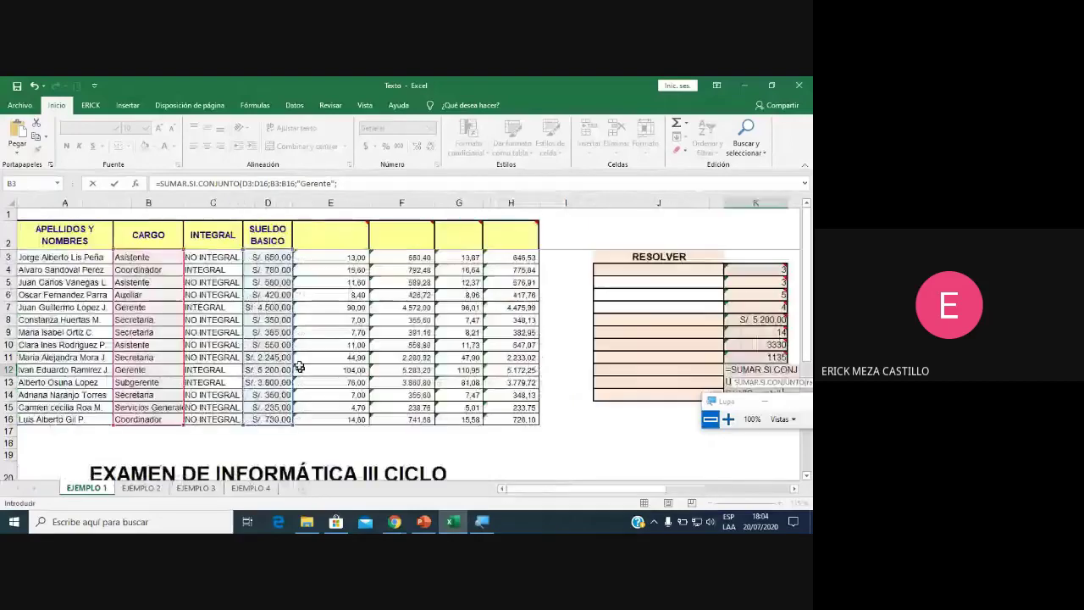
{"action": "left_click", "coordinate": [227, 257]}
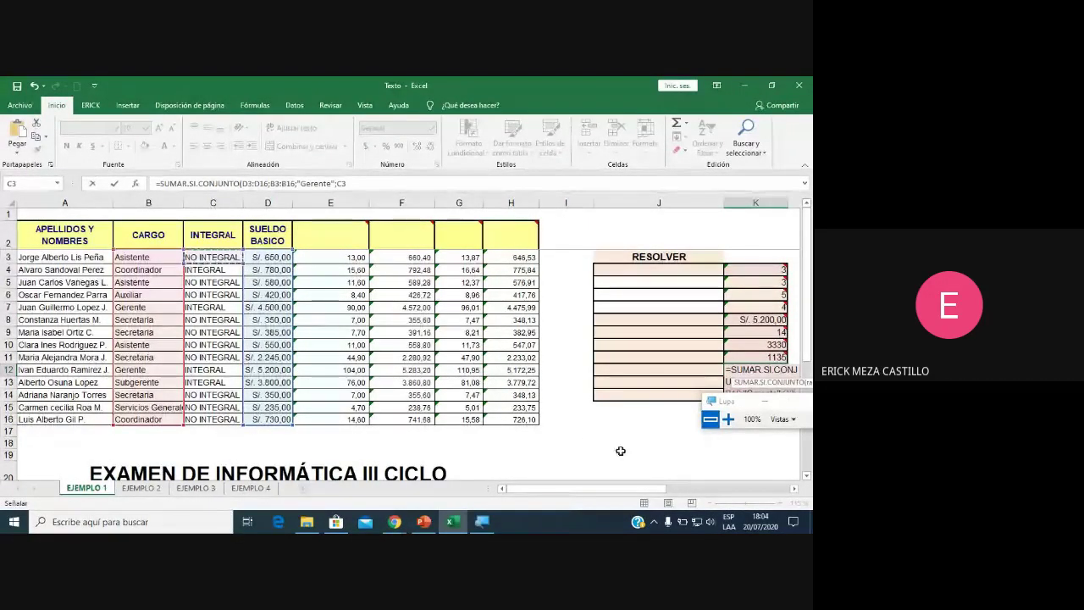
{"action": "left_click_drag", "start_coordinate": [227, 256], "coordinate": [214, 420]}
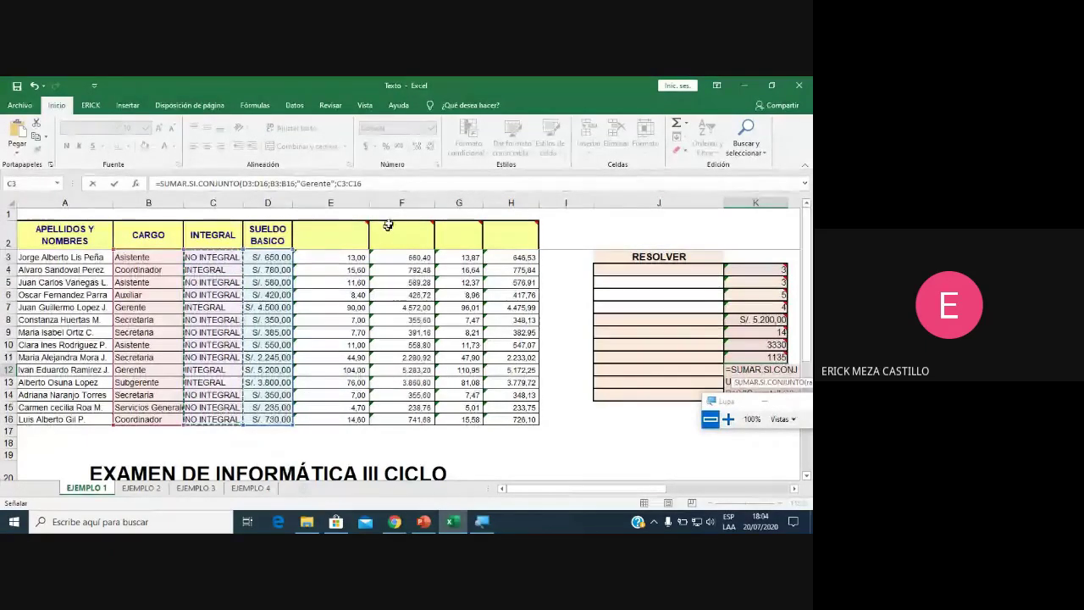
{"action": "left_click", "coordinate": [391, 184]}
{"action": "type", "text": ";"}
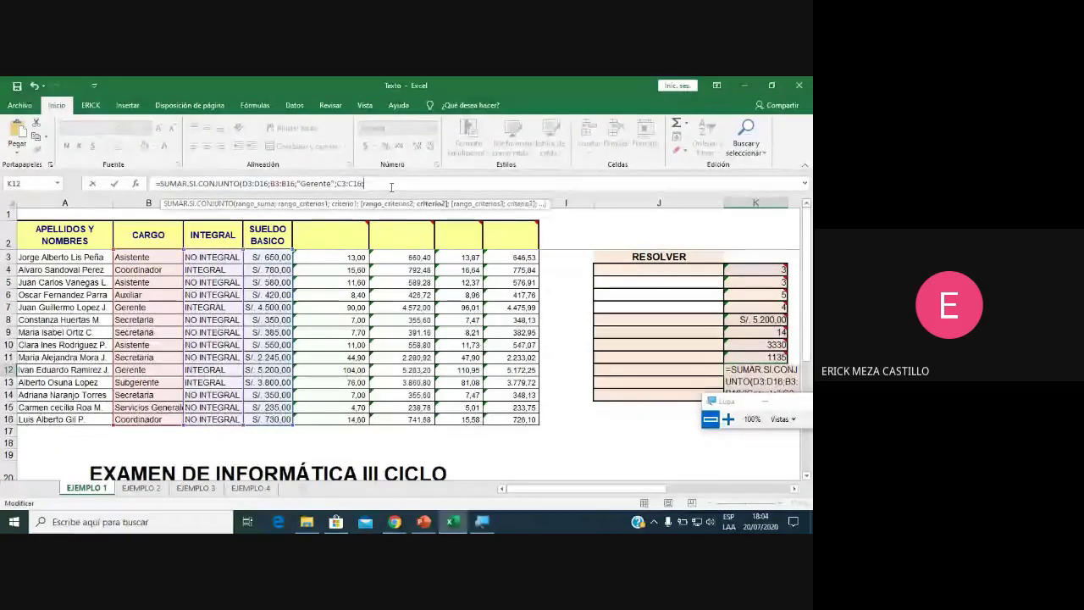
{"action": "type", "text": "\"I"}
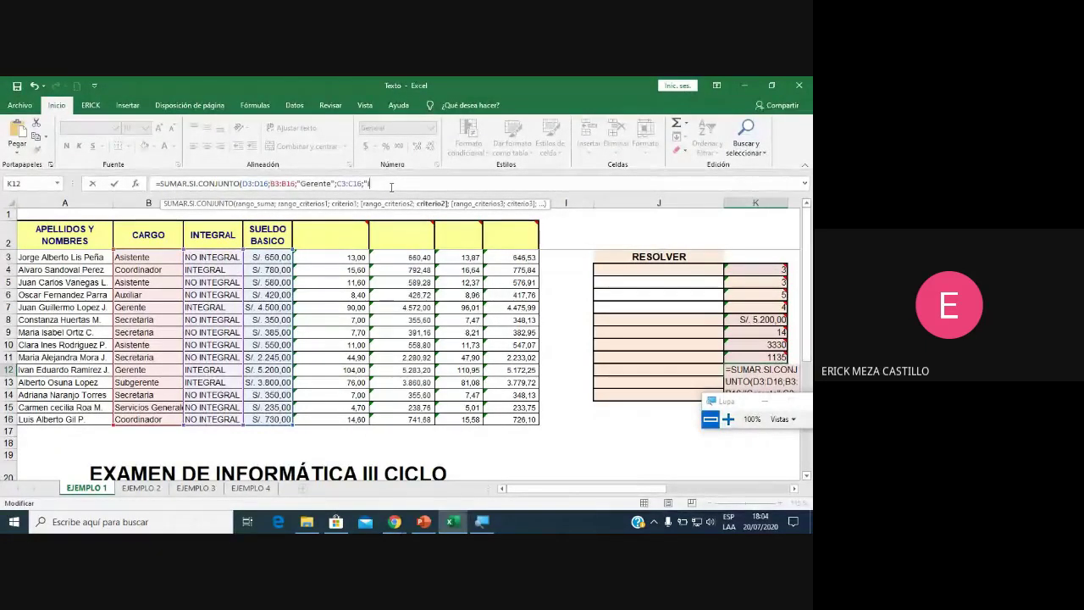
{"action": "type", "text": "ntegral"}
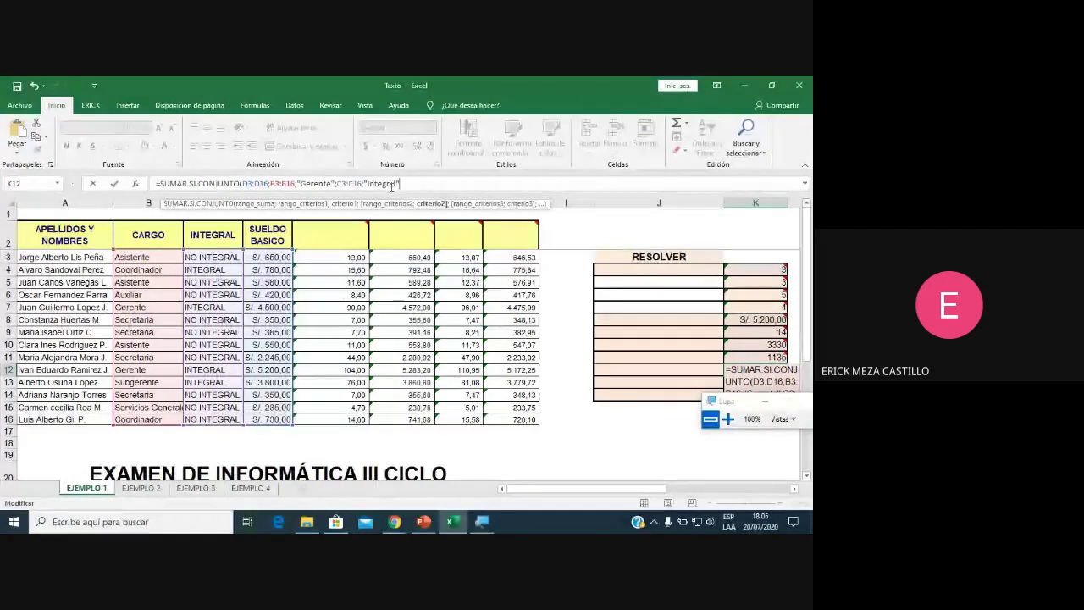
{"action": "type", "text": "\")"}
{"action": "key", "text": "Return"}
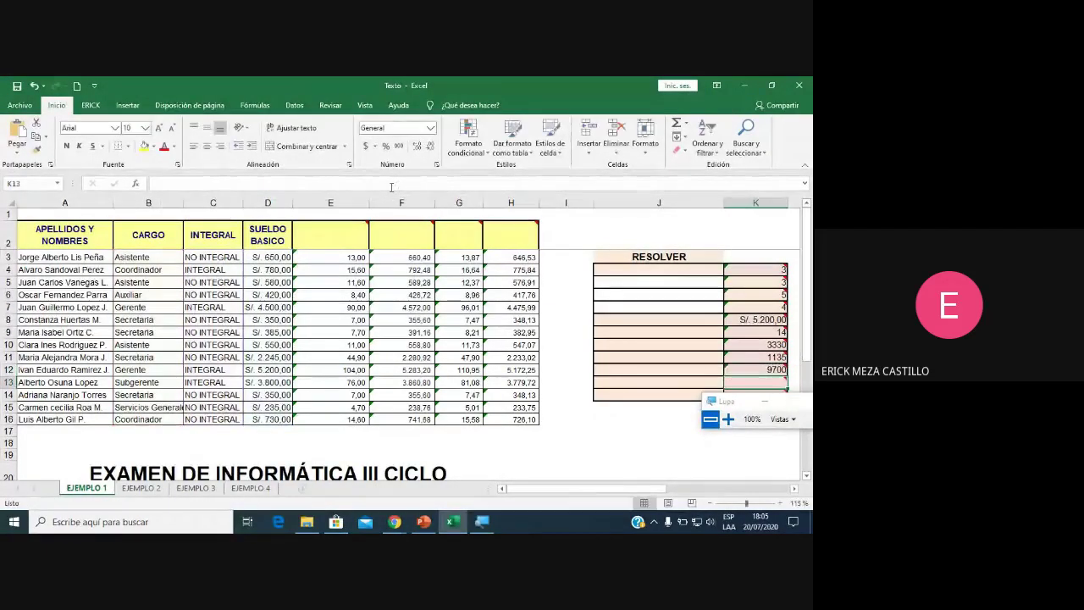
{"action": "left_click", "coordinate": [794, 489]}
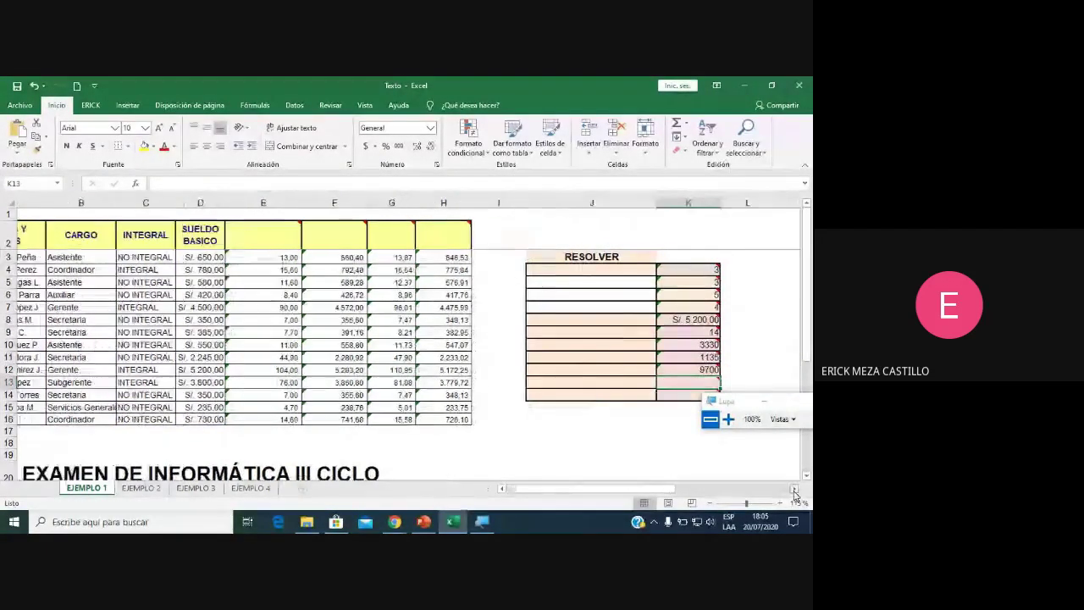
{"action": "left_click", "coordinate": [794, 489]}
{"action": "mouse_move", "coordinate": [343, 367]}
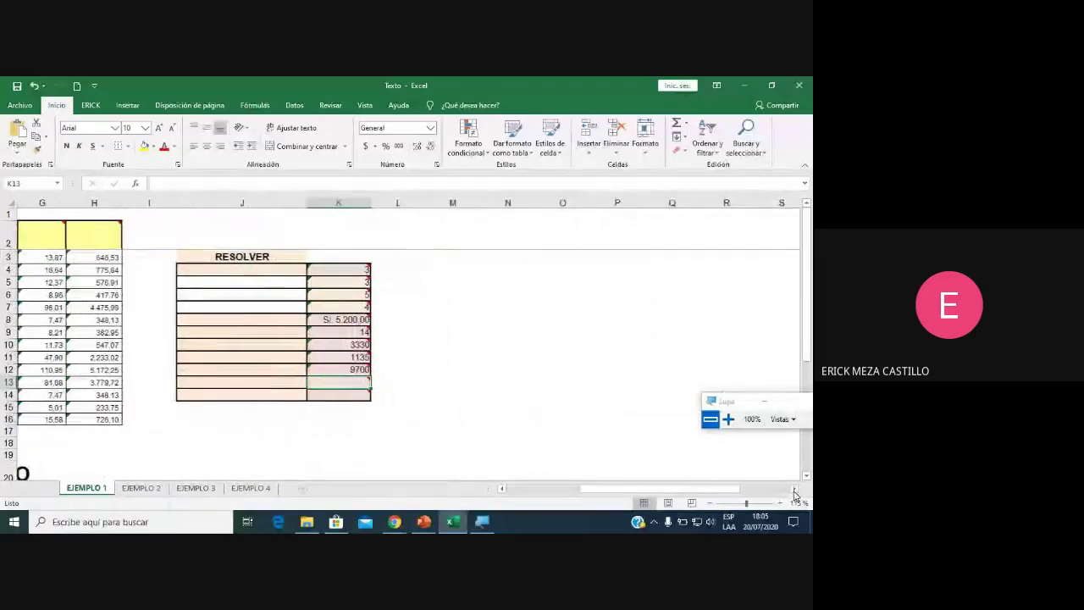
{"action": "double_click", "coordinate": [343, 366]}
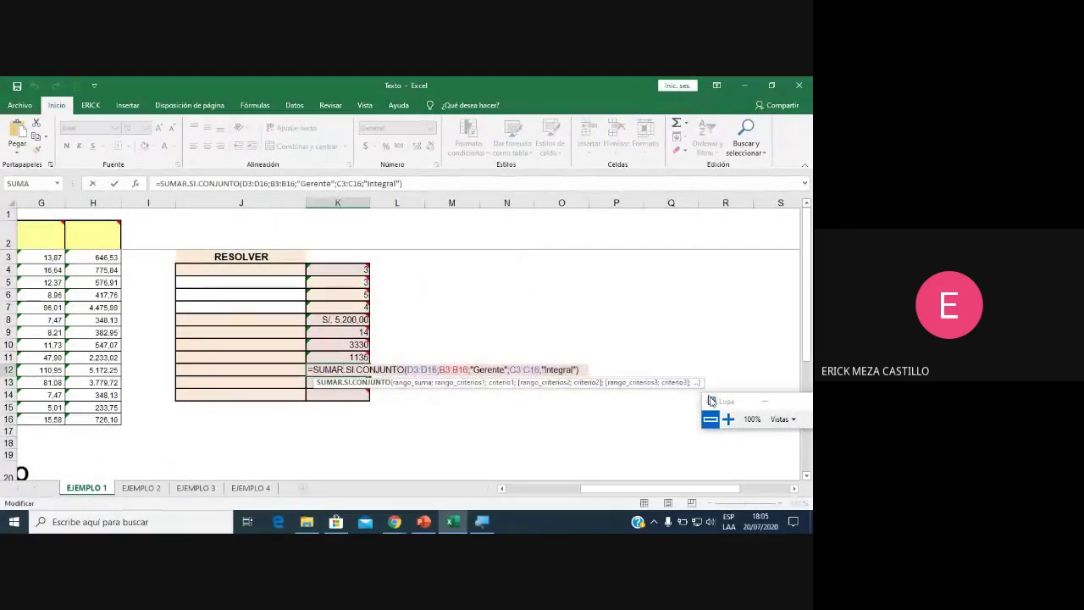
{"action": "left_click", "coordinate": [728, 419]}
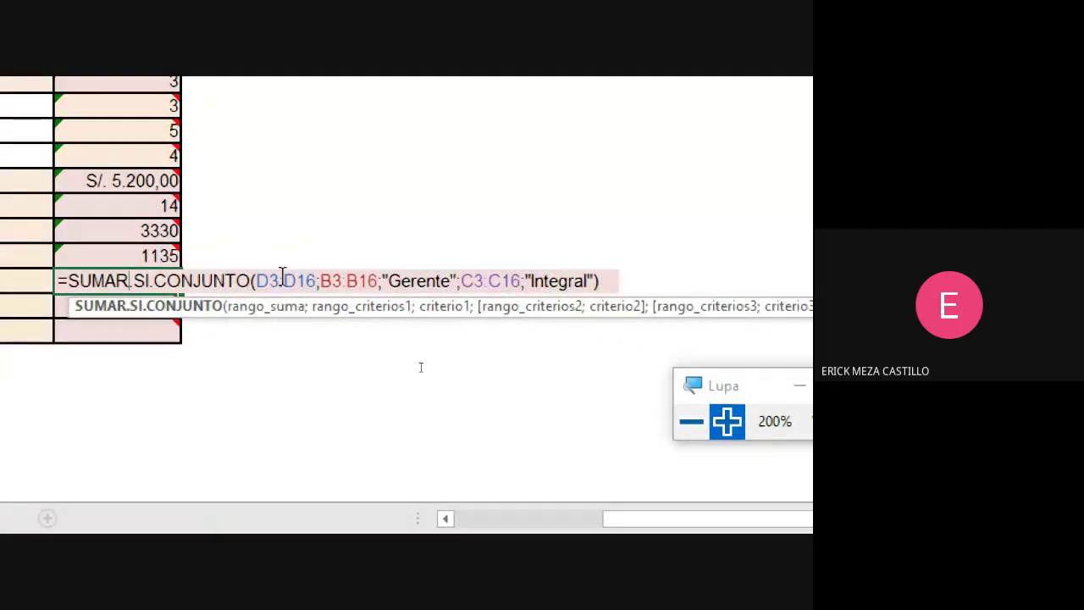
{"action": "left_click_drag", "start_coordinate": [316, 281], "coordinate": [263, 284]}
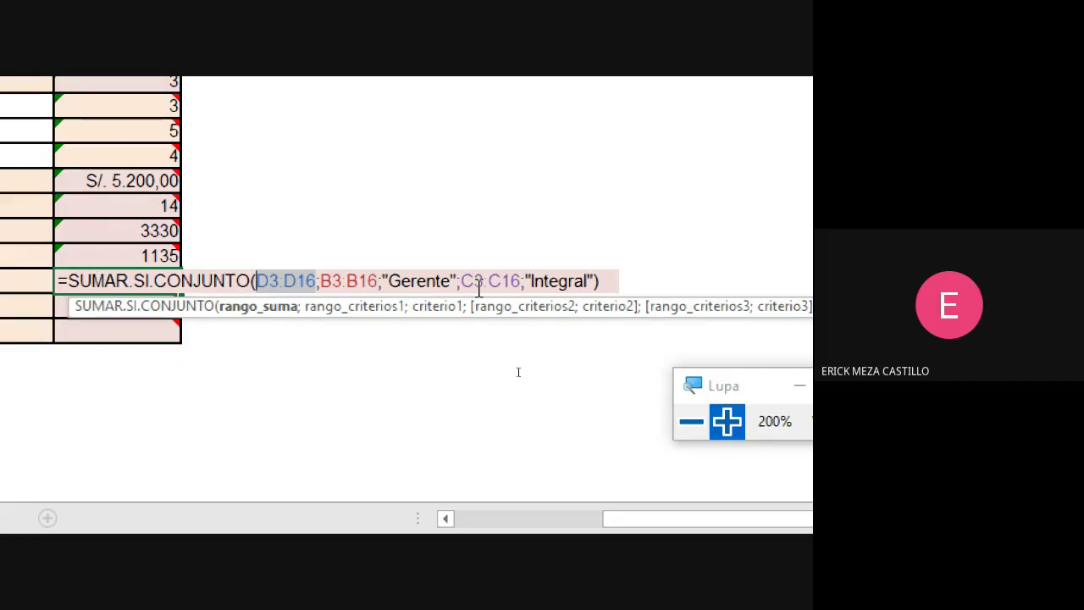
{"action": "key", "text": "ctrl+Return"}
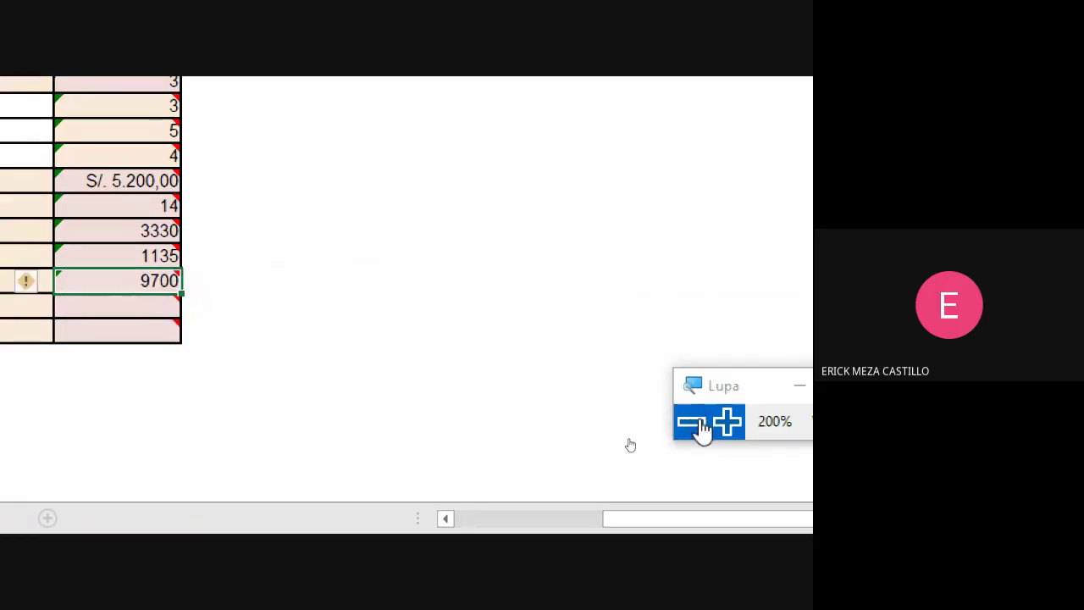
{"action": "left_click", "coordinate": [703, 430]}
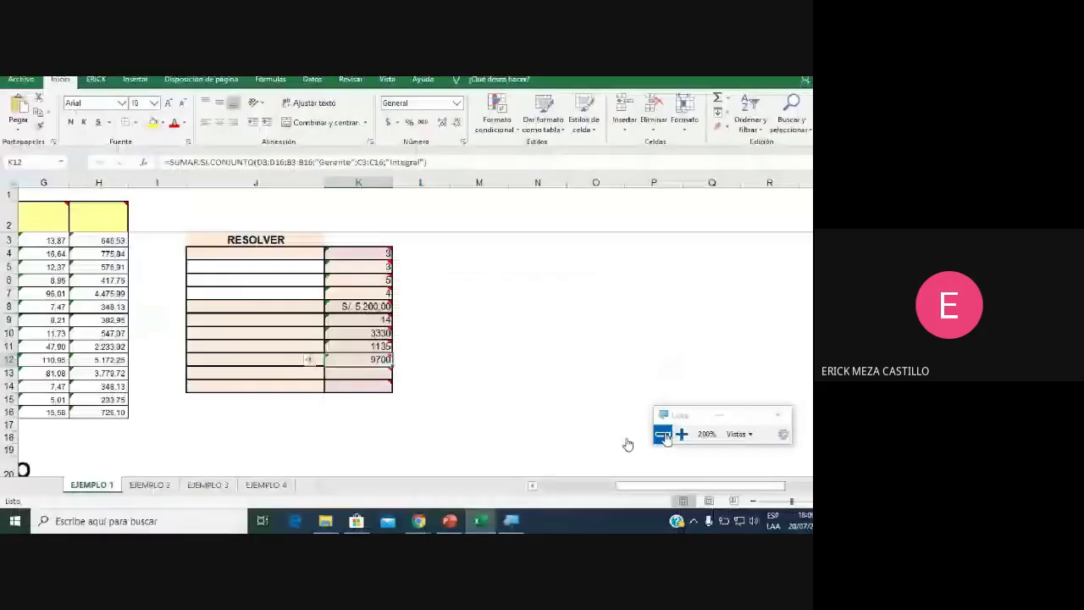
{"action": "left_click", "coordinate": [664, 435]}
{"action": "key", "text": "alt+Tab"}
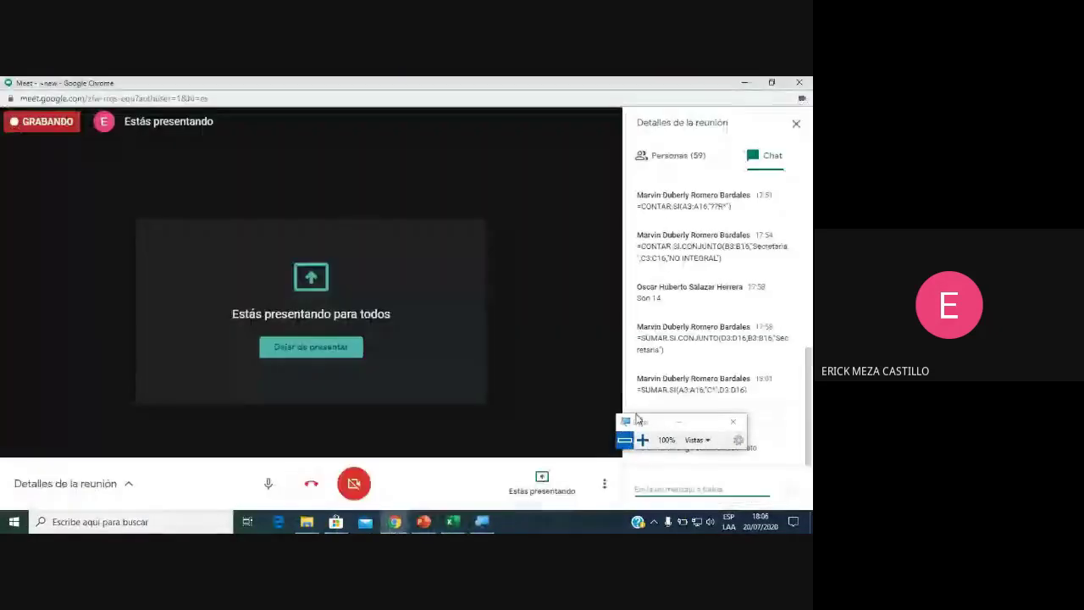
{"action": "left_click_drag", "start_coordinate": [639, 421], "coordinate": [358, 415]}
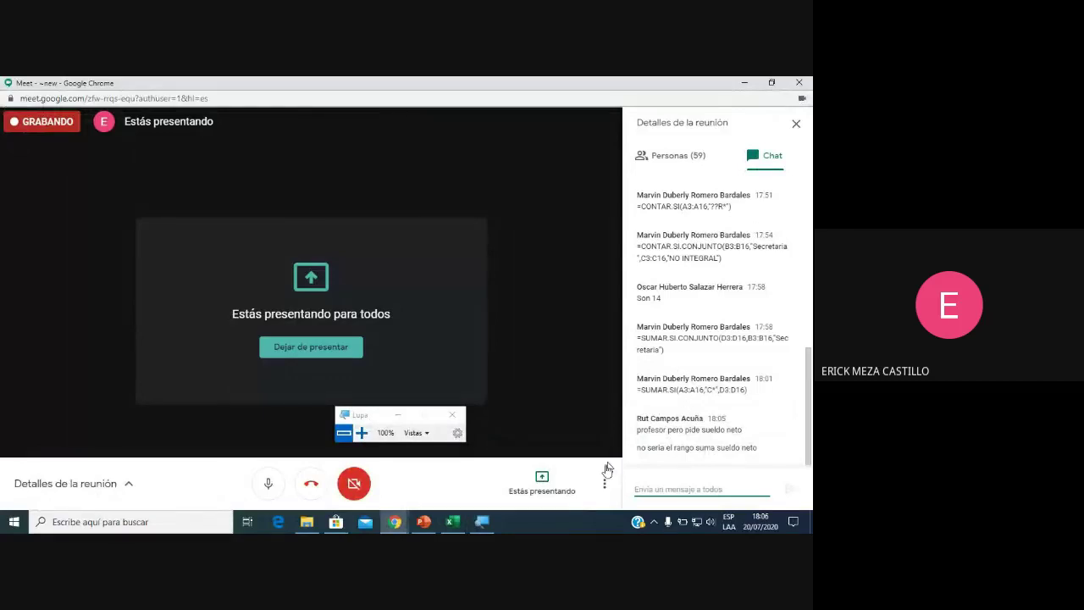
{"action": "left_click", "coordinate": [453, 521]}
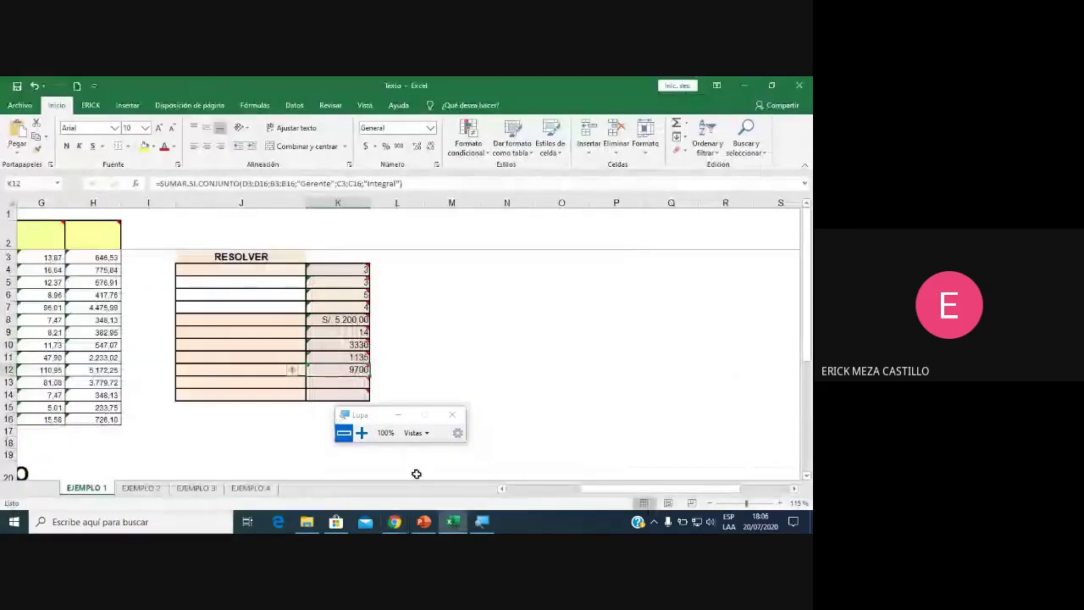
Replace the D3:D16 sum range in K12's formula with H3:H16, giving 9648,2408.
{"action": "left_click", "coordinate": [505, 492]}
{"action": "left_click", "coordinate": [504, 491]}
{"action": "left_click", "coordinate": [505, 491]}
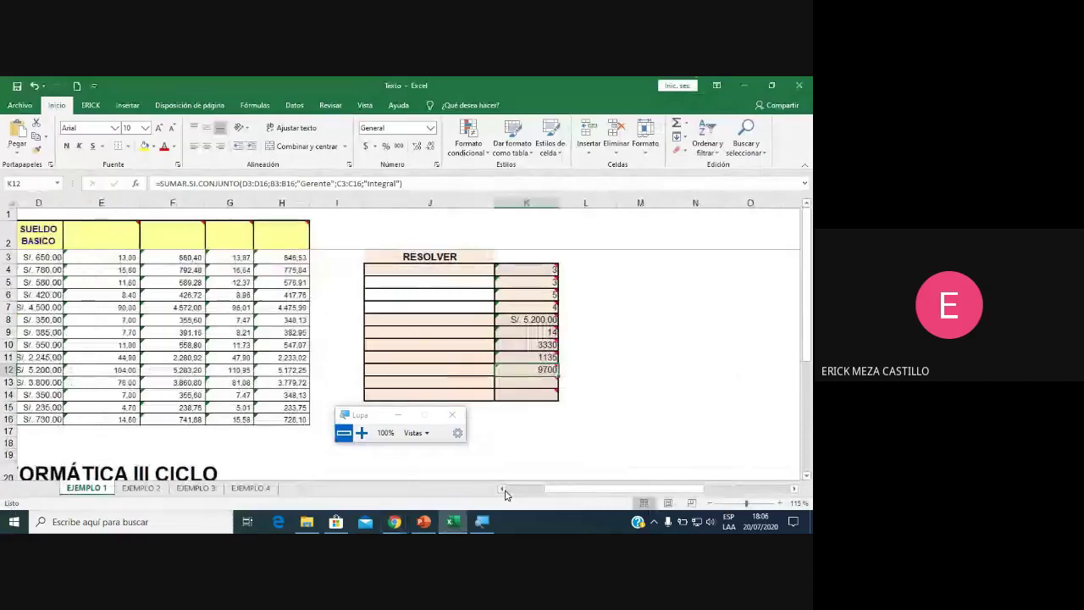
{"action": "left_click", "coordinate": [505, 492]}
{"action": "left_click", "coordinate": [505, 491]}
{"action": "left_click", "coordinate": [505, 491]}
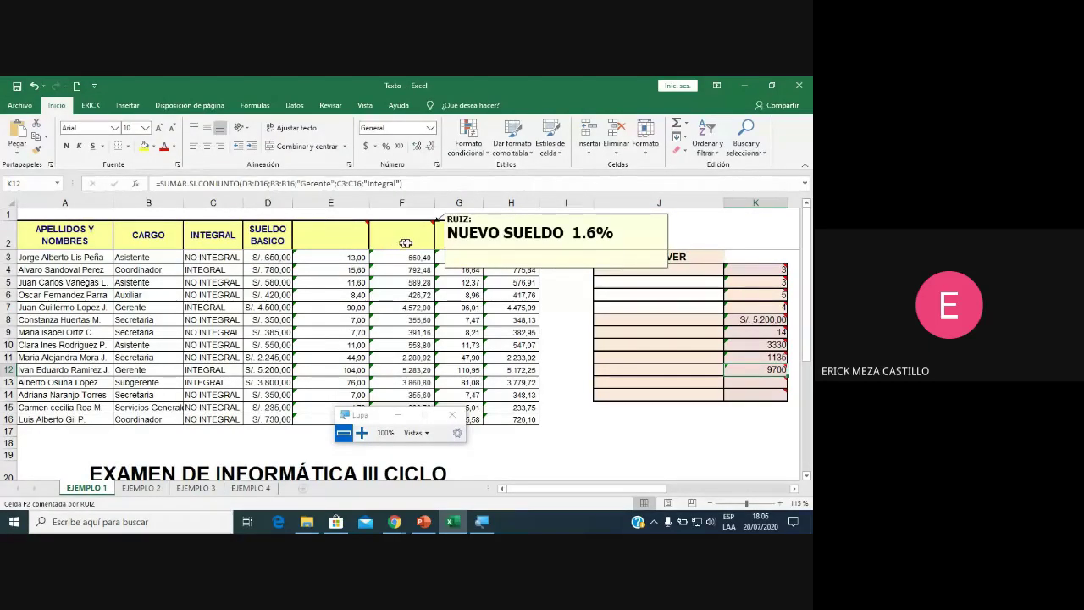
{"action": "left_click", "coordinate": [794, 489]}
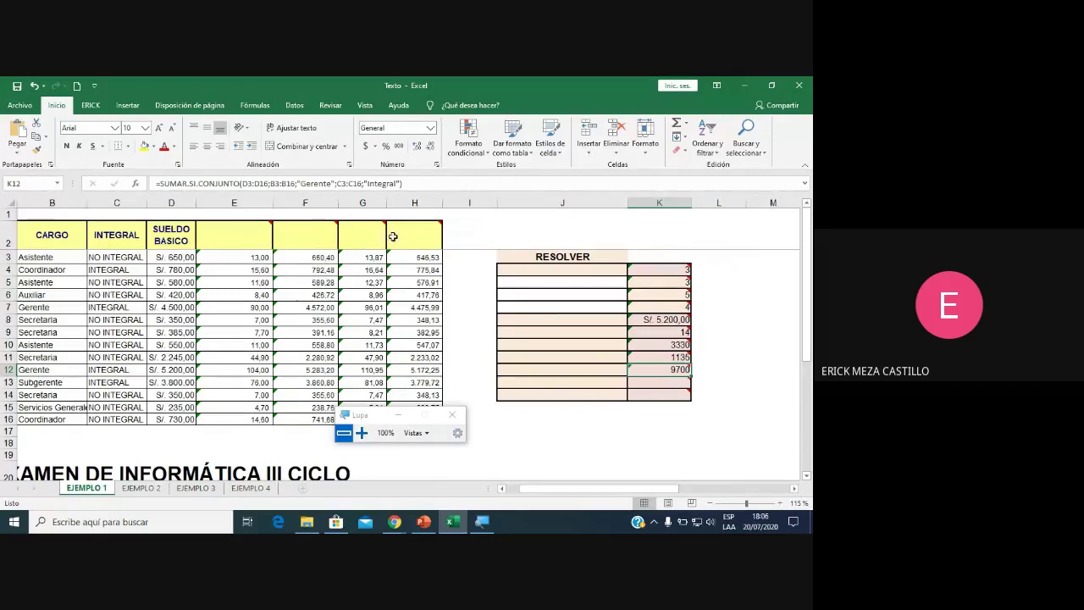
{"action": "double_click", "coordinate": [661, 369]}
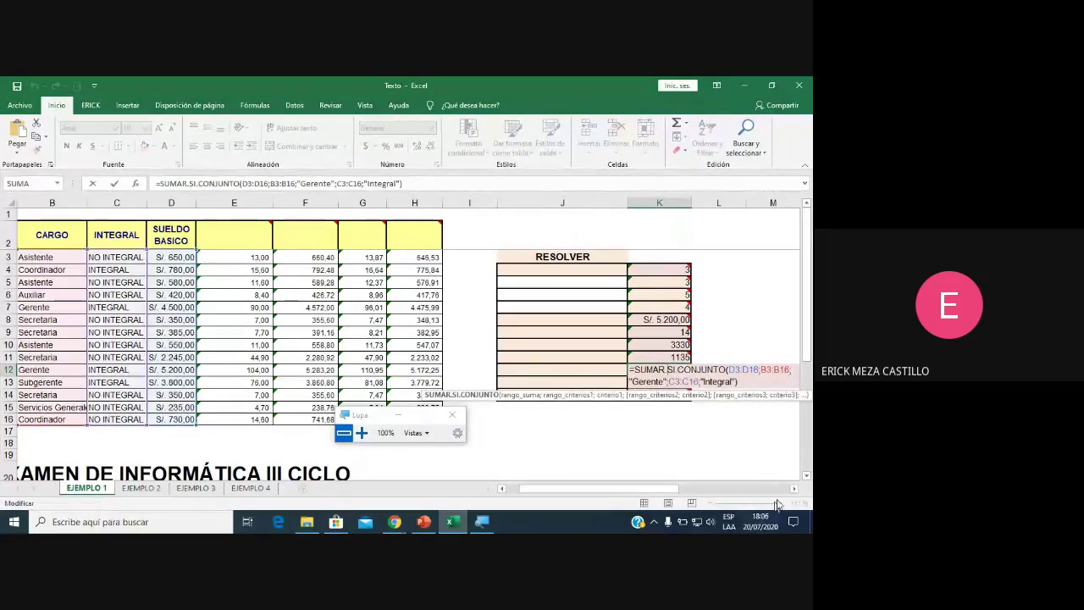
{"action": "left_click", "coordinate": [794, 489]}
{"action": "left_click", "coordinate": [794, 489]}
{"action": "left_click", "coordinate": [793, 489]}
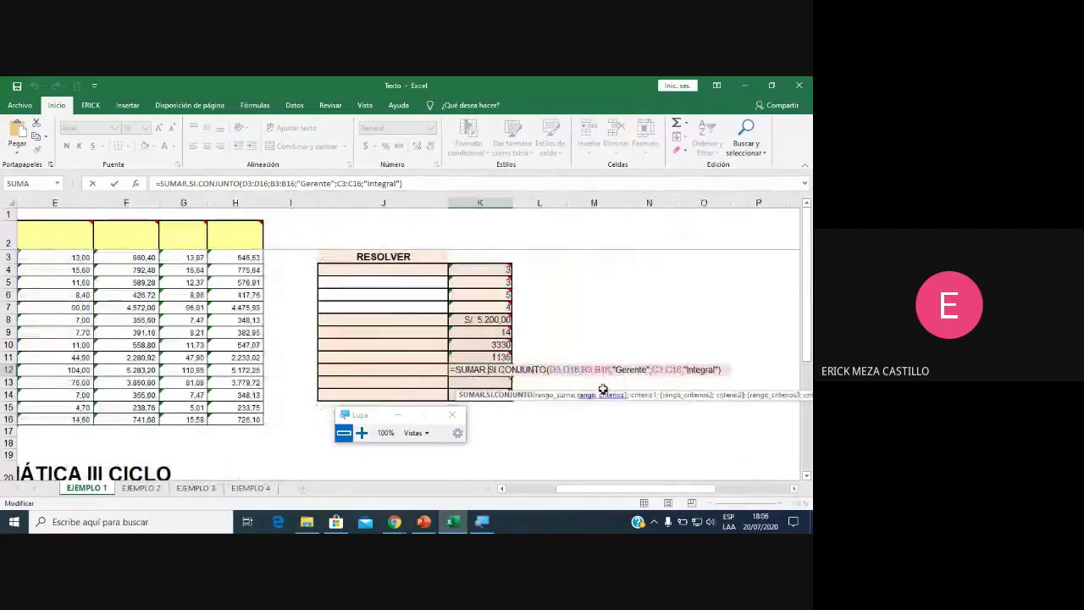
{"action": "left_click", "coordinate": [573, 370]}
{"action": "left_click_drag", "start_coordinate": [574, 370], "coordinate": [551, 371]}
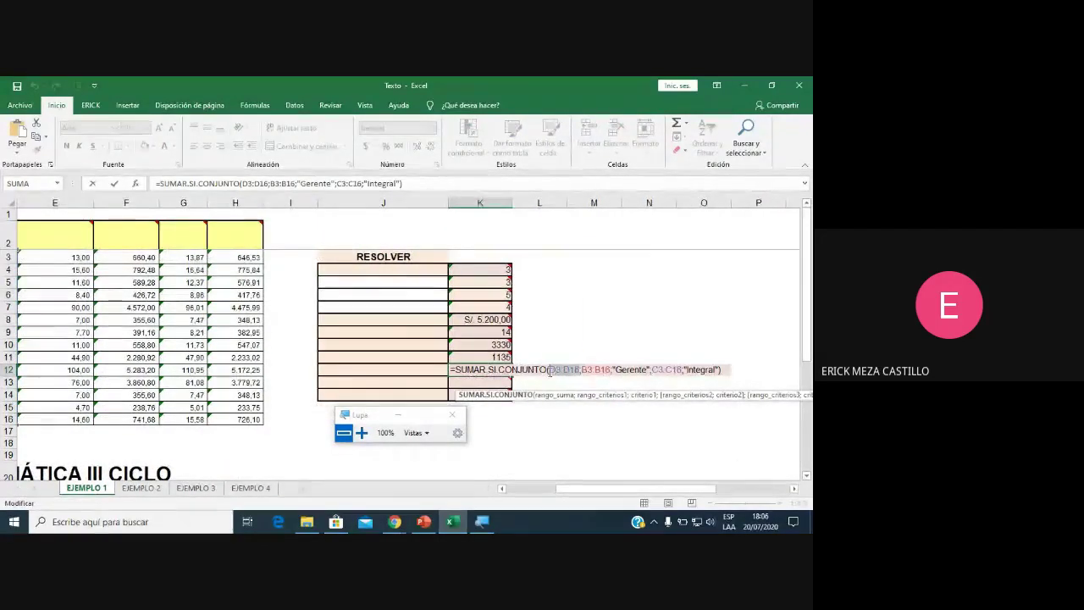
{"action": "key", "text": "BackSpace"}
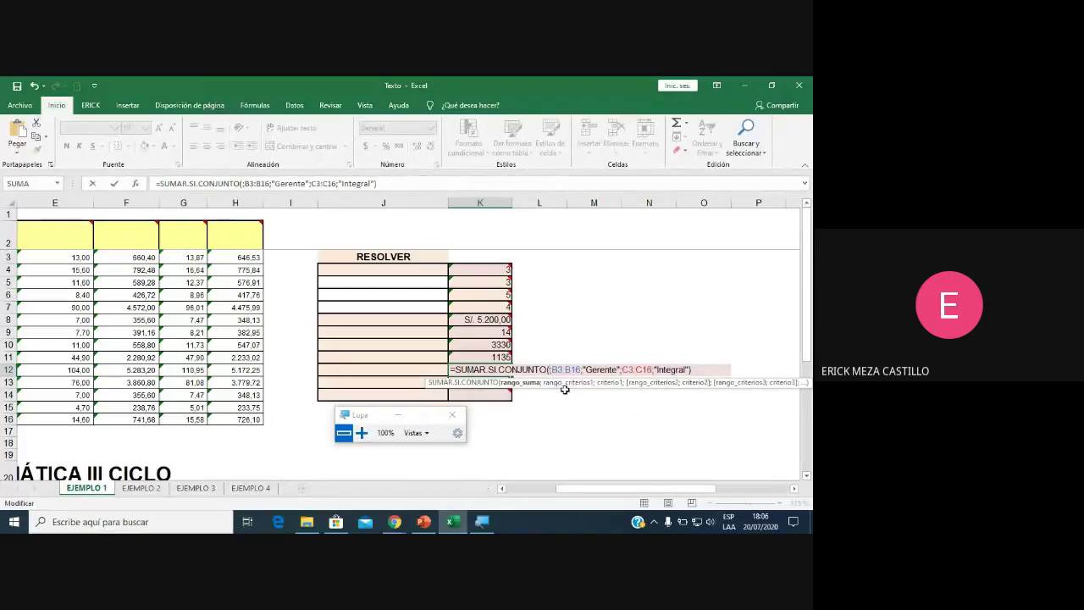
{"action": "left_click_drag", "start_coordinate": [229, 255], "coordinate": [238, 419]}
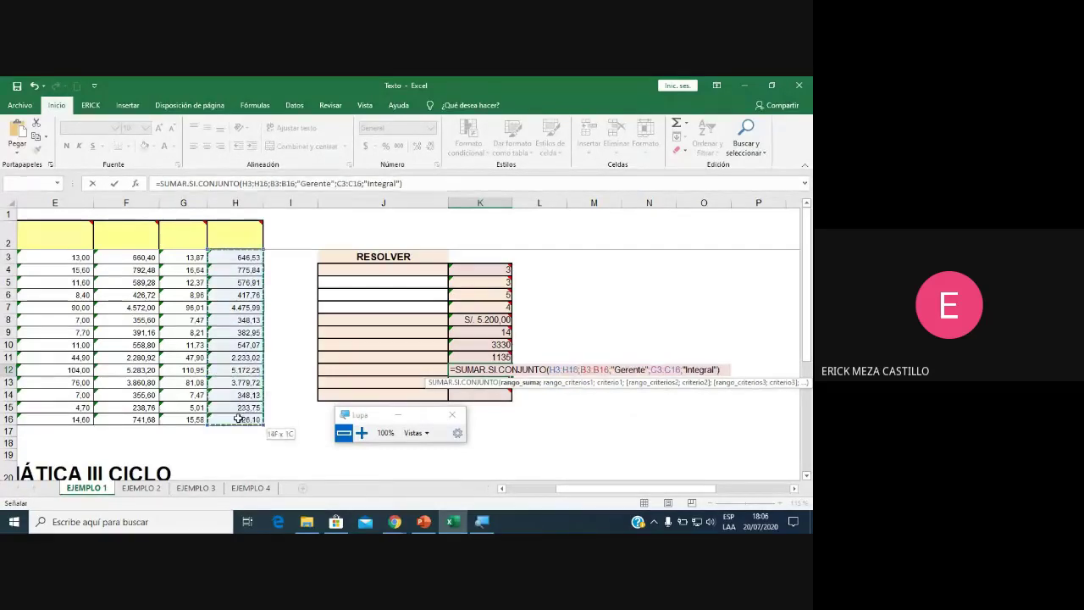
{"action": "key", "text": "Return"}
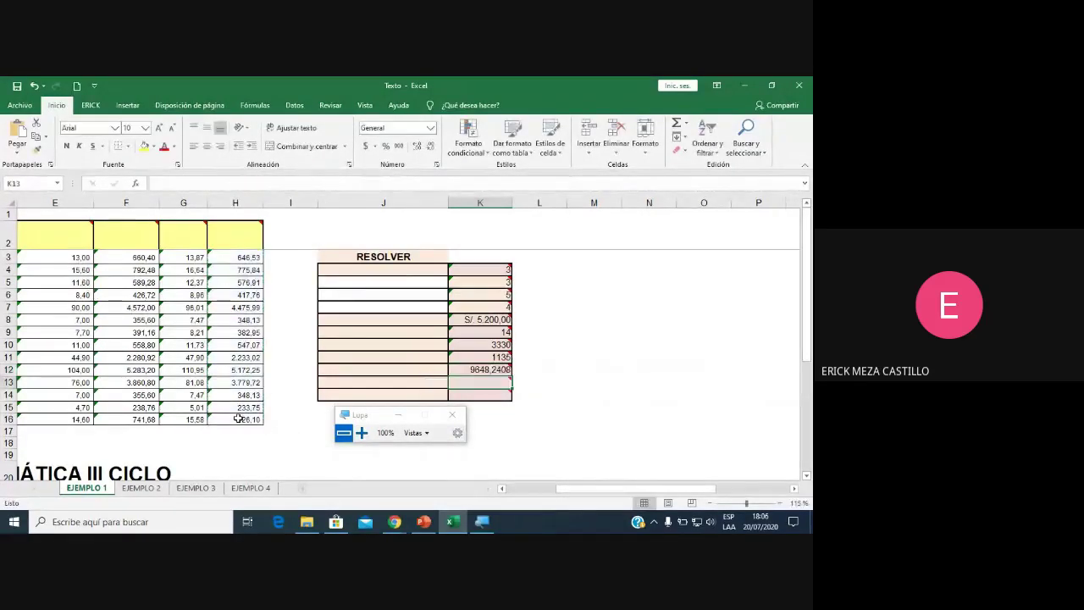
Check K12's updated formula, read the Meet chat, and return to Excel.
{"action": "left_click", "coordinate": [473, 366]}
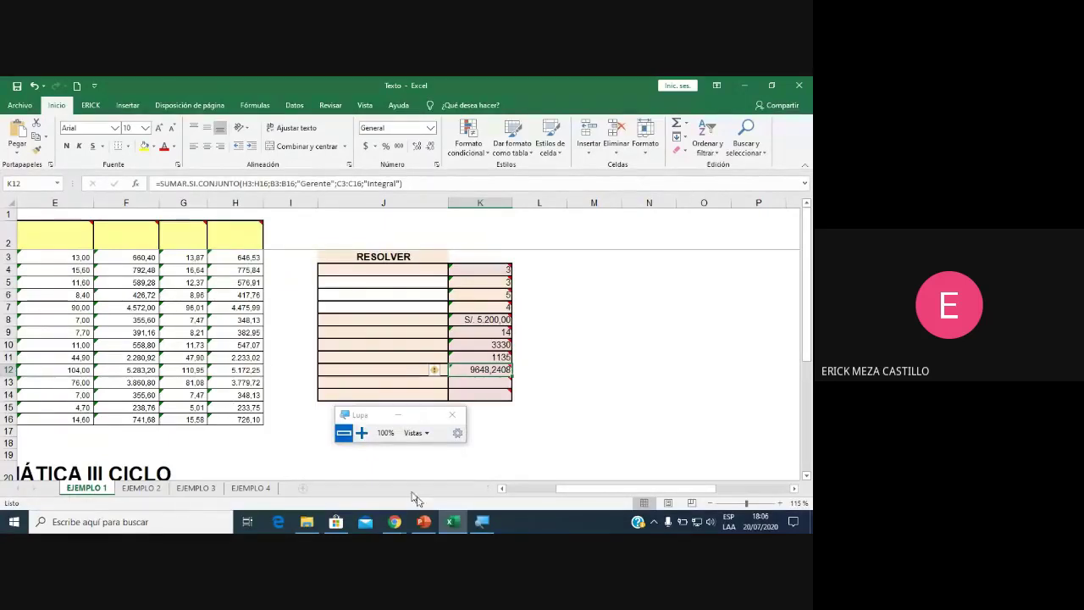
{"action": "left_click", "coordinate": [394, 524]}
{"action": "left_click", "coordinate": [382, 474]}
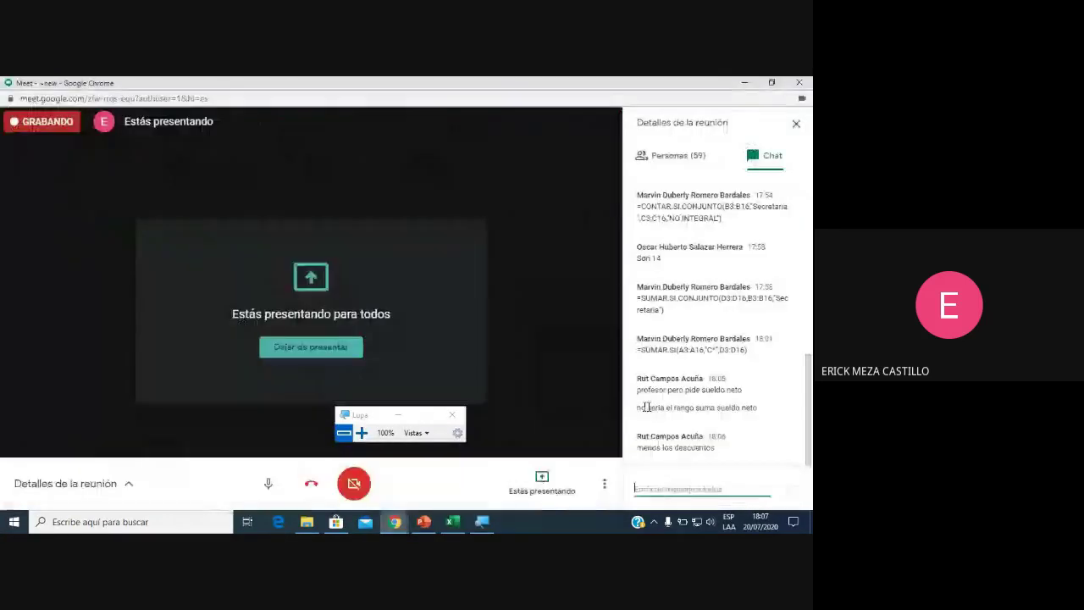
{"action": "left_click", "coordinate": [452, 522]}
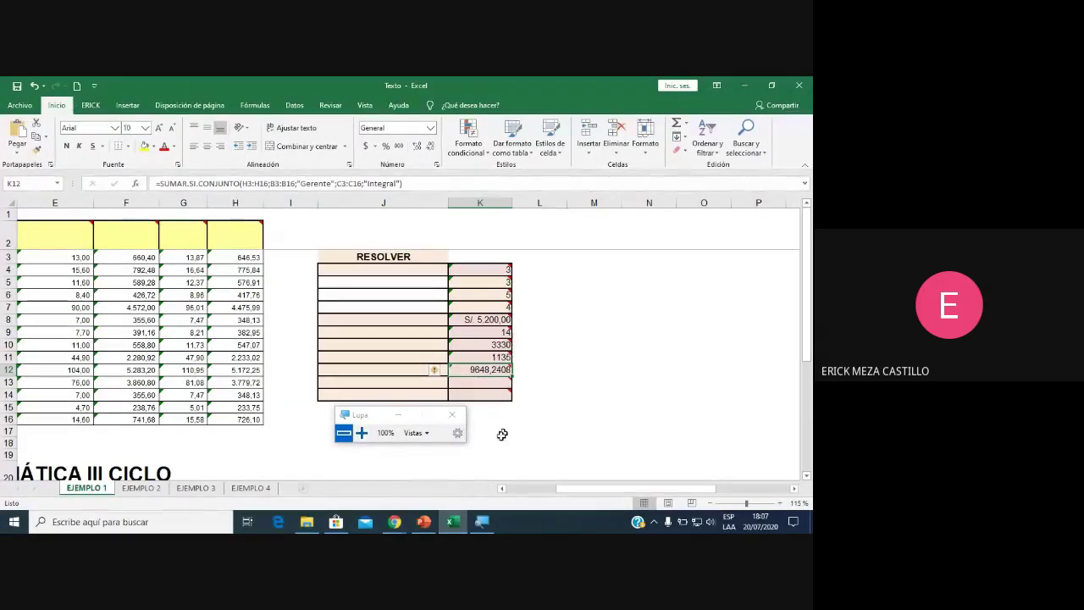
{"action": "left_click", "coordinate": [502, 489]}
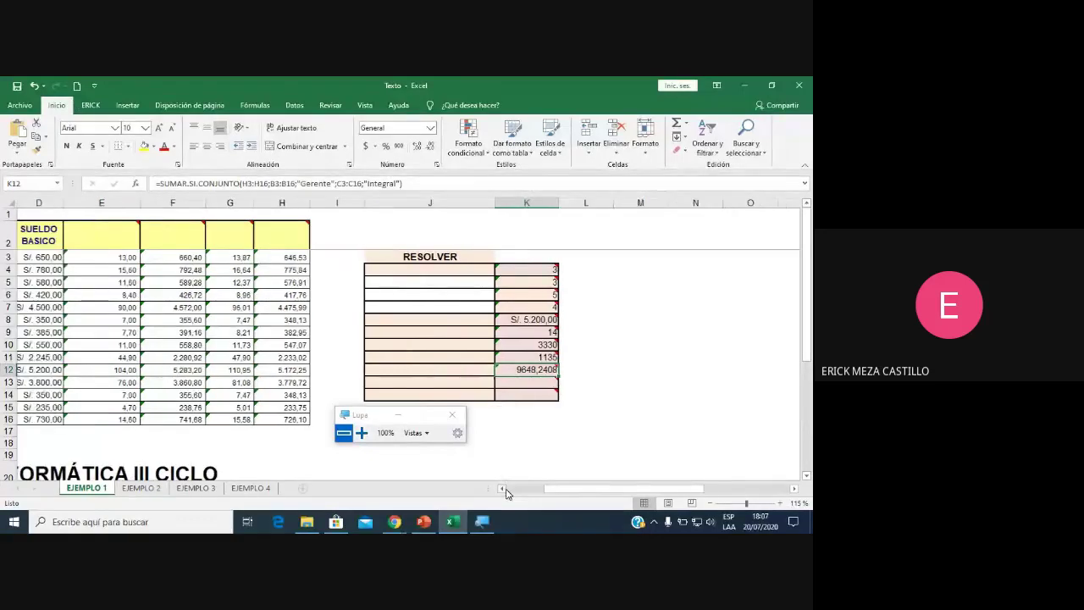
{"action": "left_click", "coordinate": [502, 489]}
{"action": "left_click", "coordinate": [183, 257]}
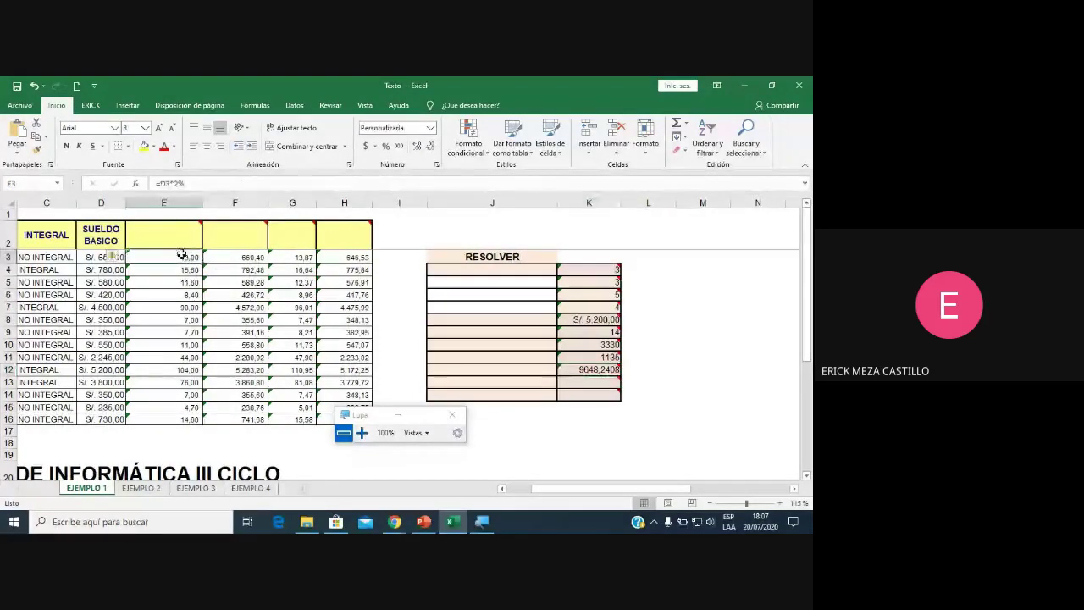
{"action": "type", "text": "=D3*2%"}
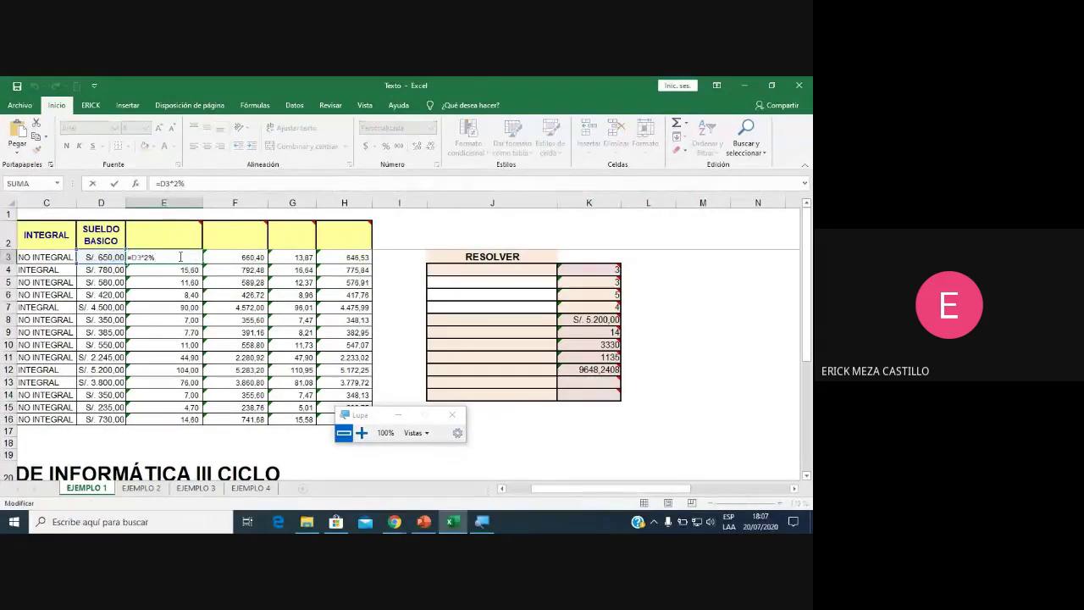
{"action": "key", "text": "ctrl+Return"}
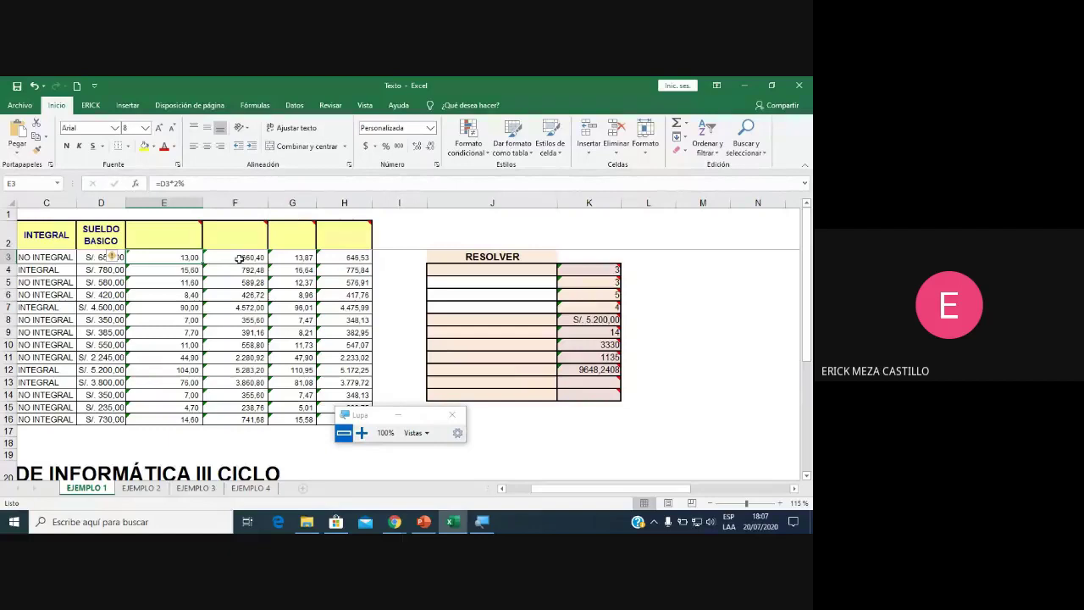
{"action": "left_click", "coordinate": [240, 258]}
{"action": "mouse_move", "coordinate": [235, 234]}
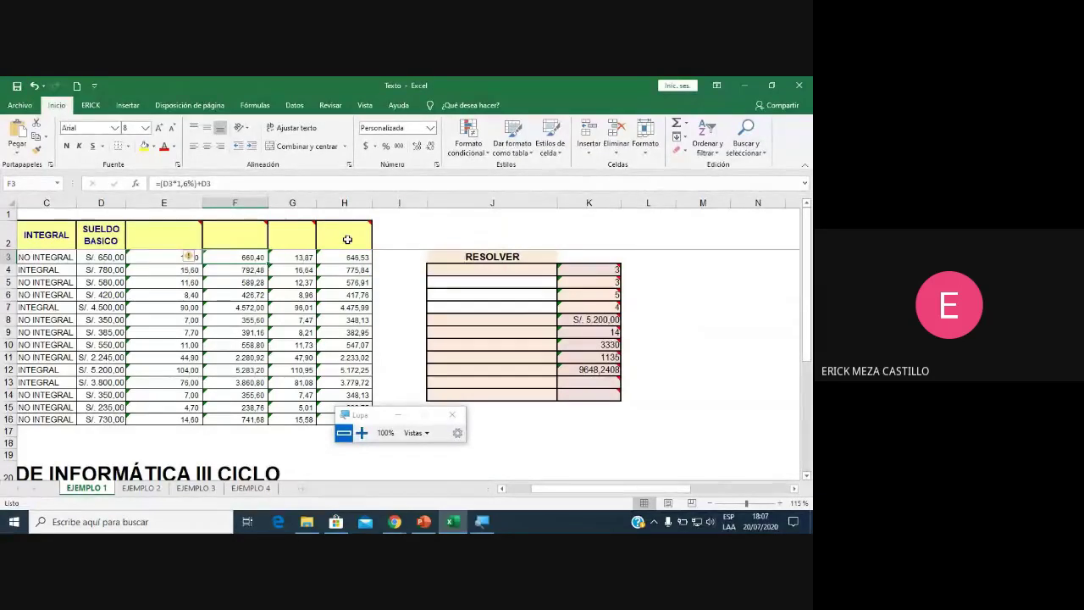
{"action": "double_click", "coordinate": [347, 258]}
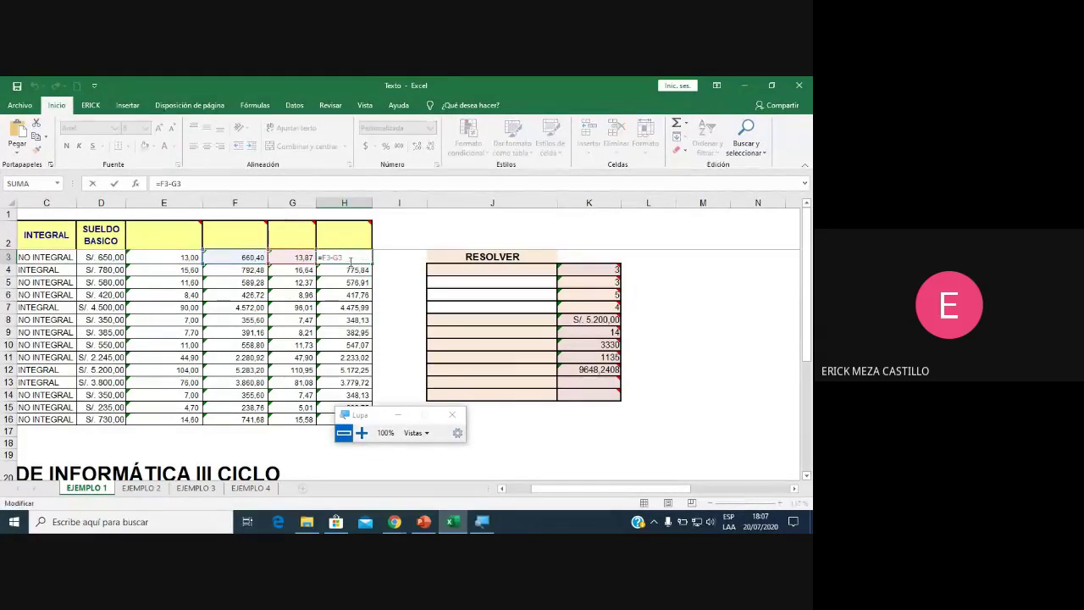
{"action": "key", "text": "Escape"}
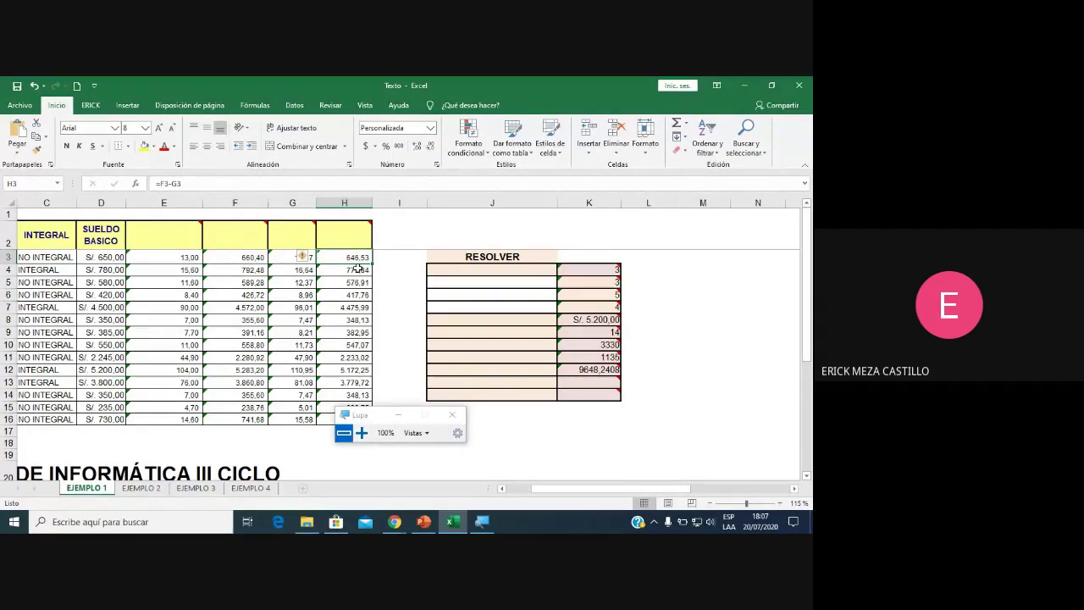
{"action": "left_click", "coordinate": [593, 369]}
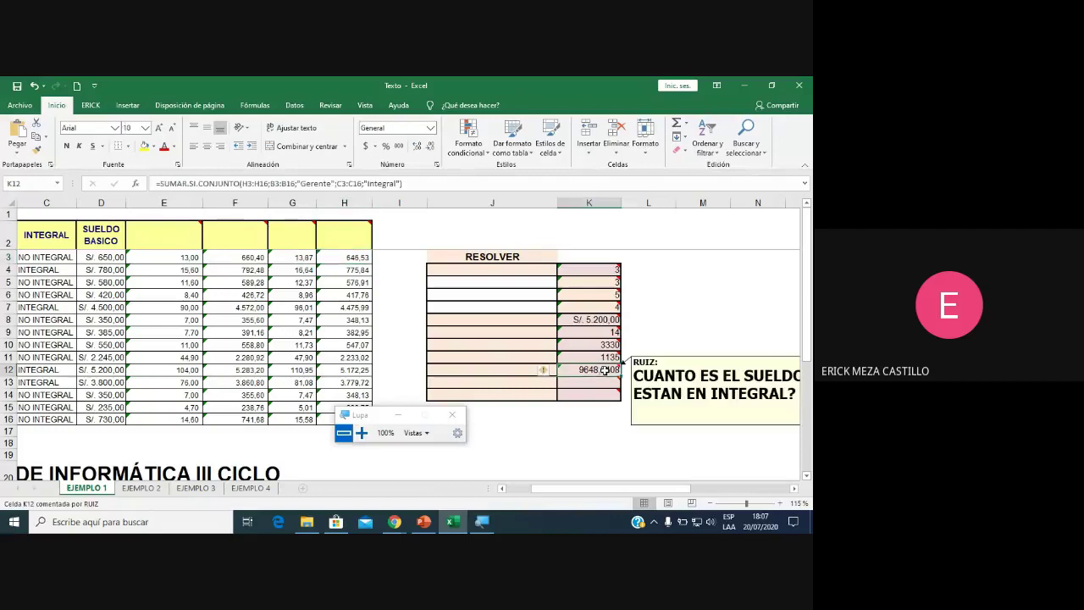
{"action": "left_click", "coordinate": [794, 489]}
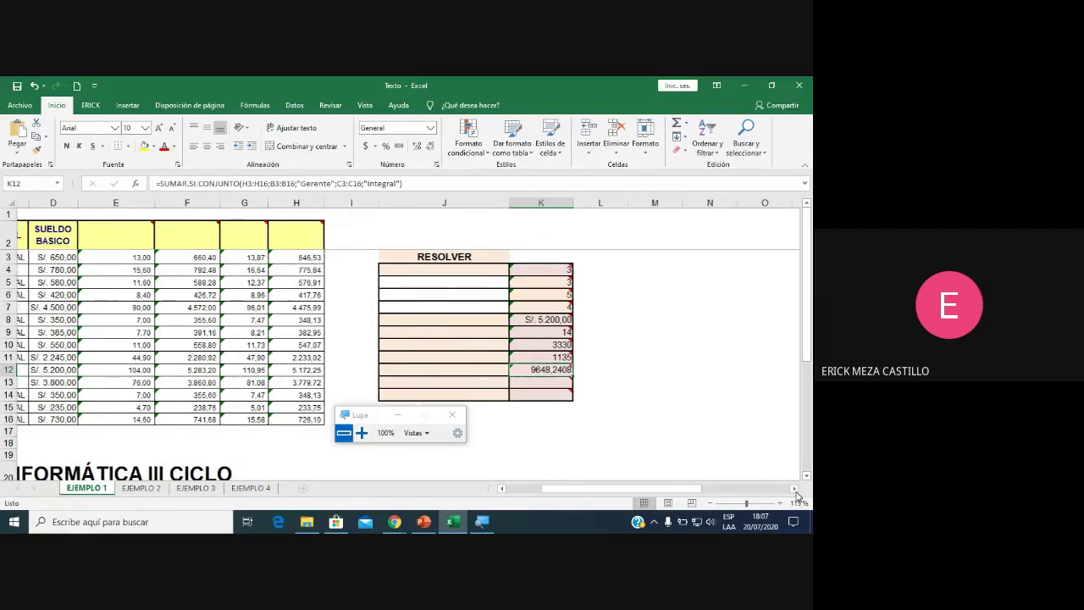
{"action": "left_click", "coordinate": [794, 488]}
{"action": "left_click", "coordinate": [794, 489]}
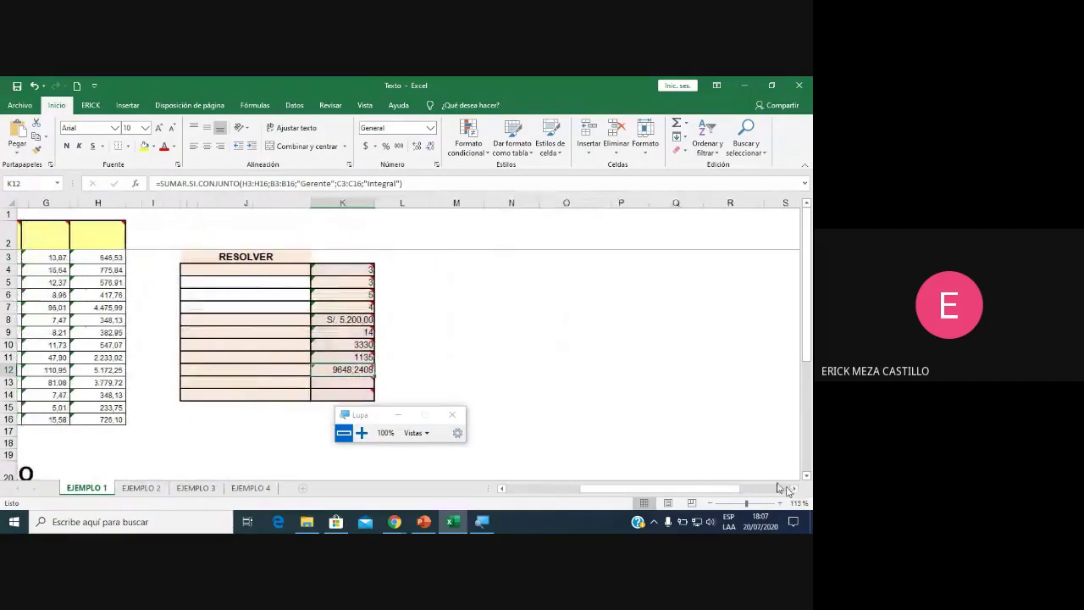
{"action": "double_click", "coordinate": [356, 370]}
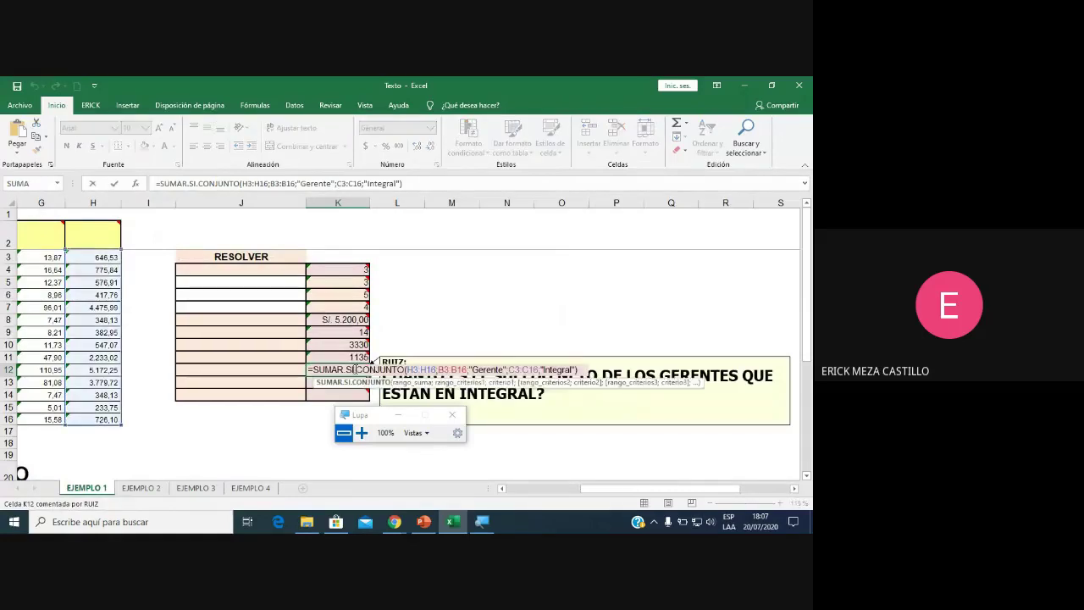
{"action": "key", "text": "Return"}
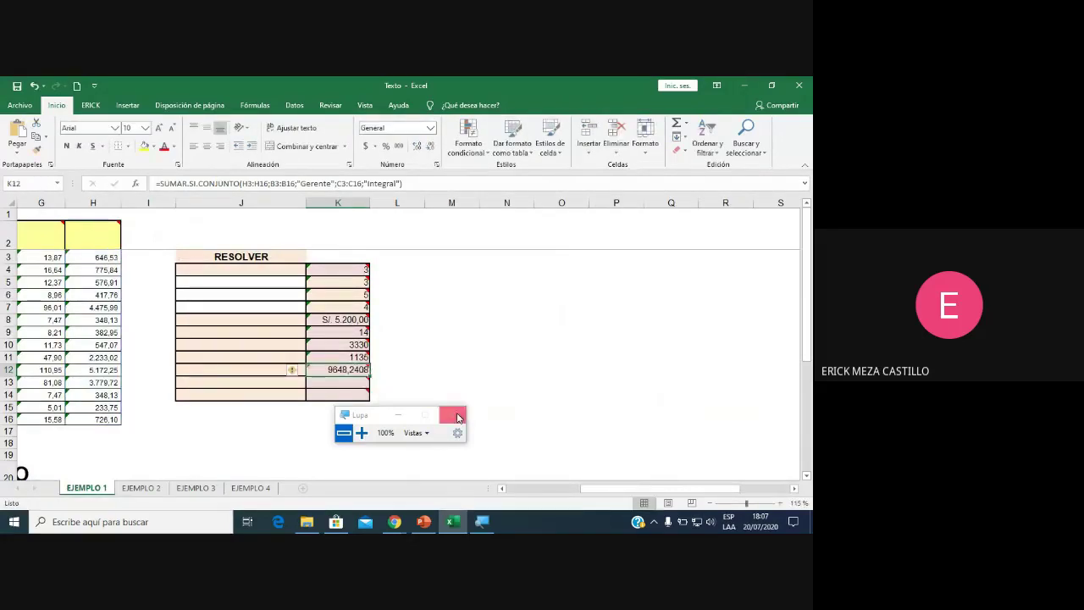
{"action": "left_click", "coordinate": [452, 382]}
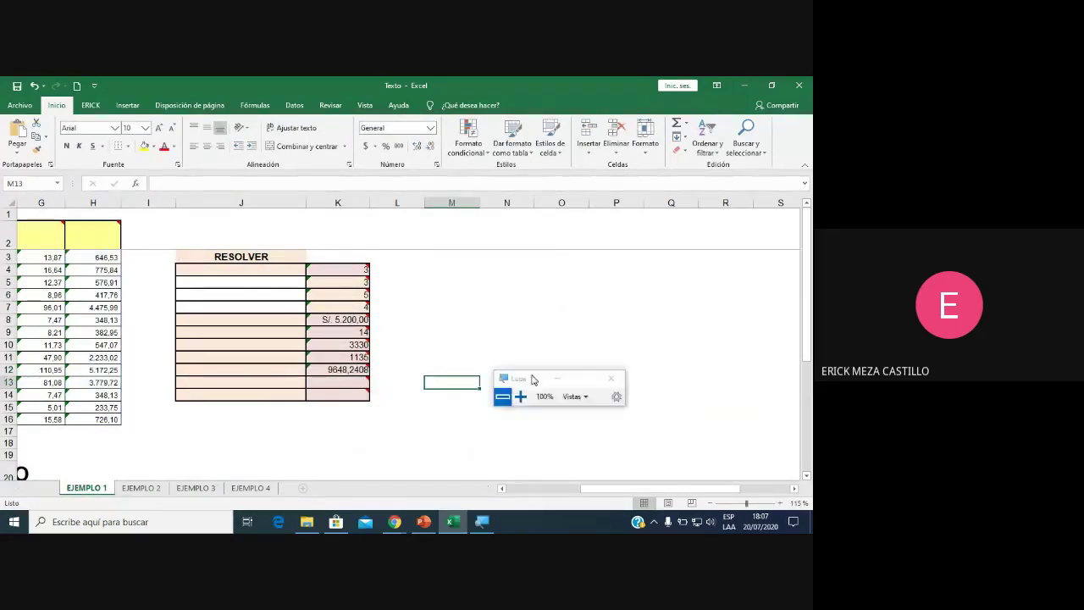
Select the payroll table from A3 to I16 to gauge its entries.
{"action": "left_click", "coordinate": [502, 489]}
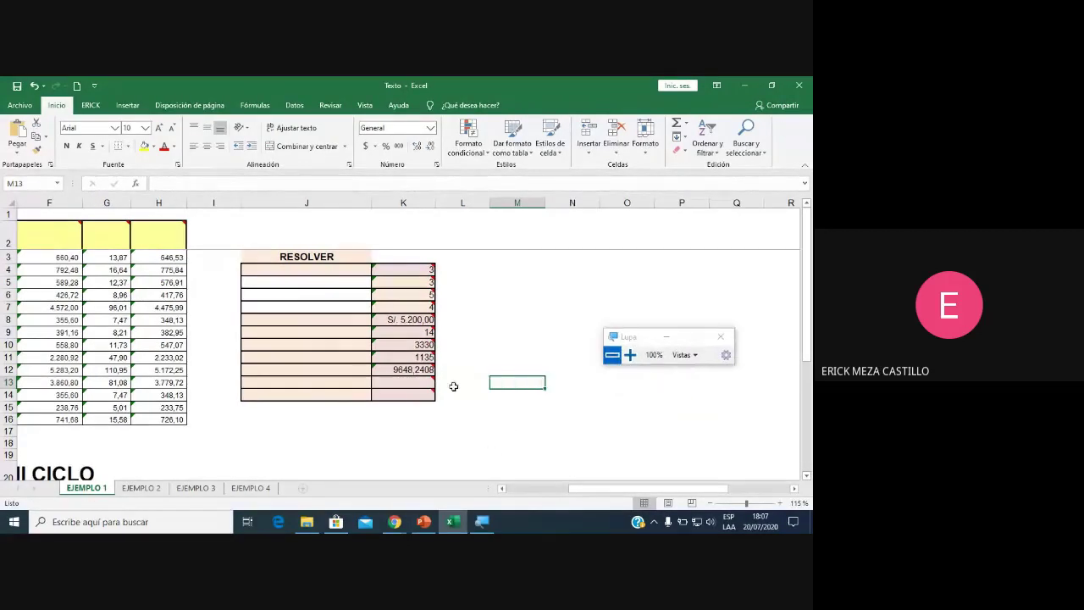
{"action": "left_click", "coordinate": [407, 390]}
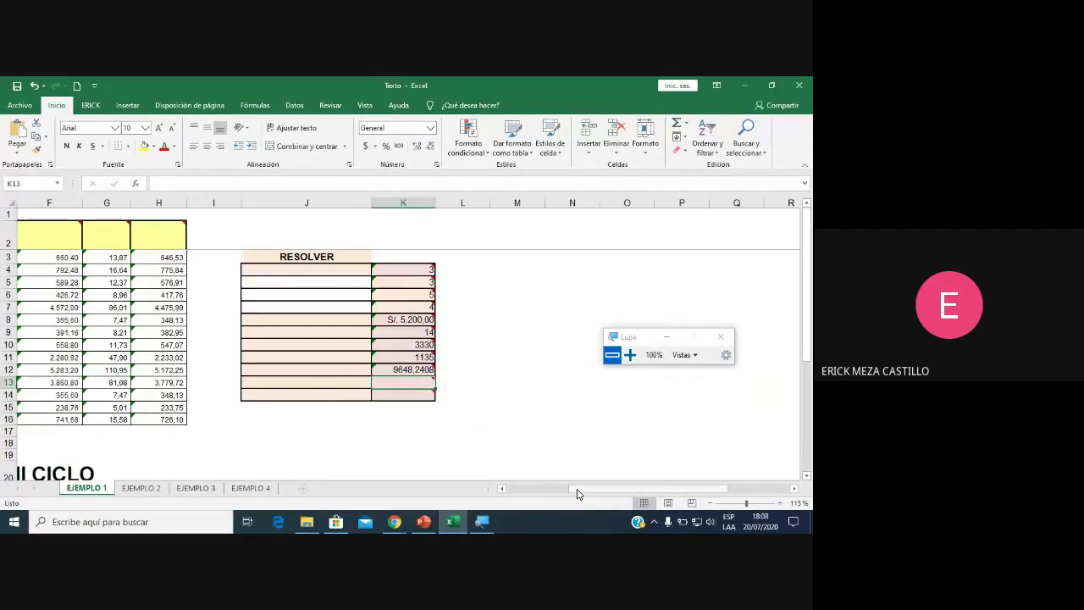
{"action": "left_click_drag", "start_coordinate": [578, 494], "coordinate": [512, 490]}
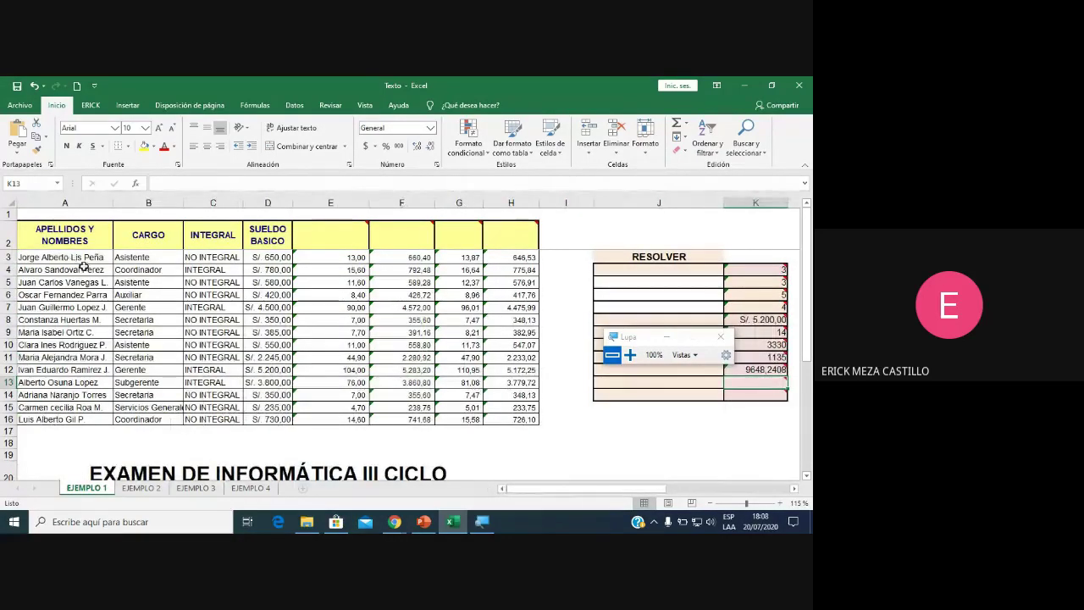
{"action": "left_click_drag", "start_coordinate": [85, 270], "coordinate": [528, 402]}
{"action": "left_click", "coordinate": [339, 280]}
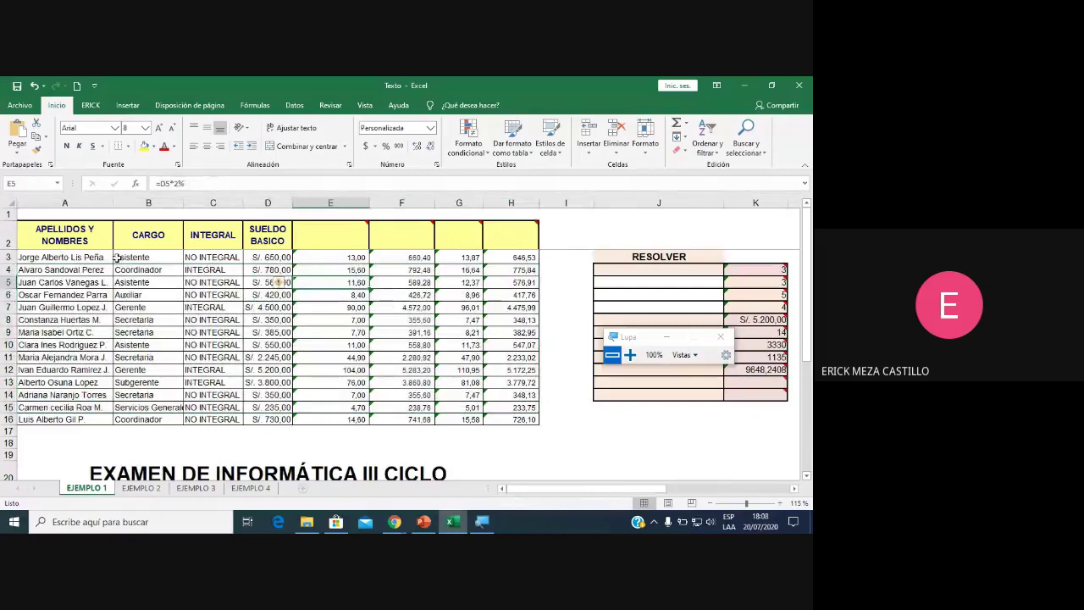
{"action": "left_click_drag", "start_coordinate": [110, 257], "coordinate": [532, 424]}
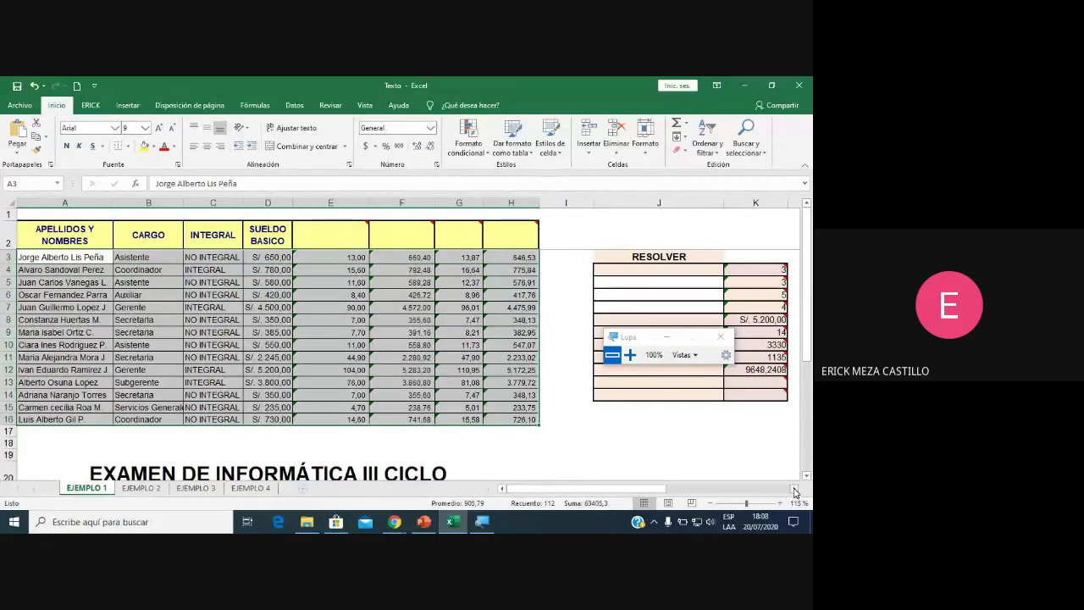
{"action": "left_click", "coordinate": [796, 491]}
Enter =CONTAR(A3:H16) in K13 so it counts 70 numeric values.
{"action": "left_click", "coordinate": [598, 384]}
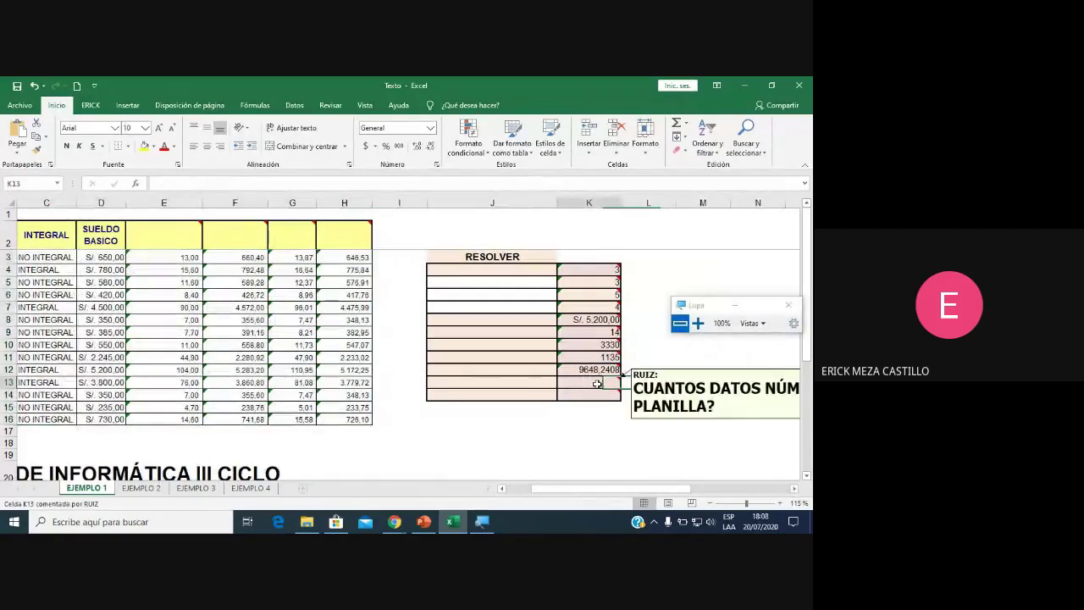
{"action": "type", "text": "="}
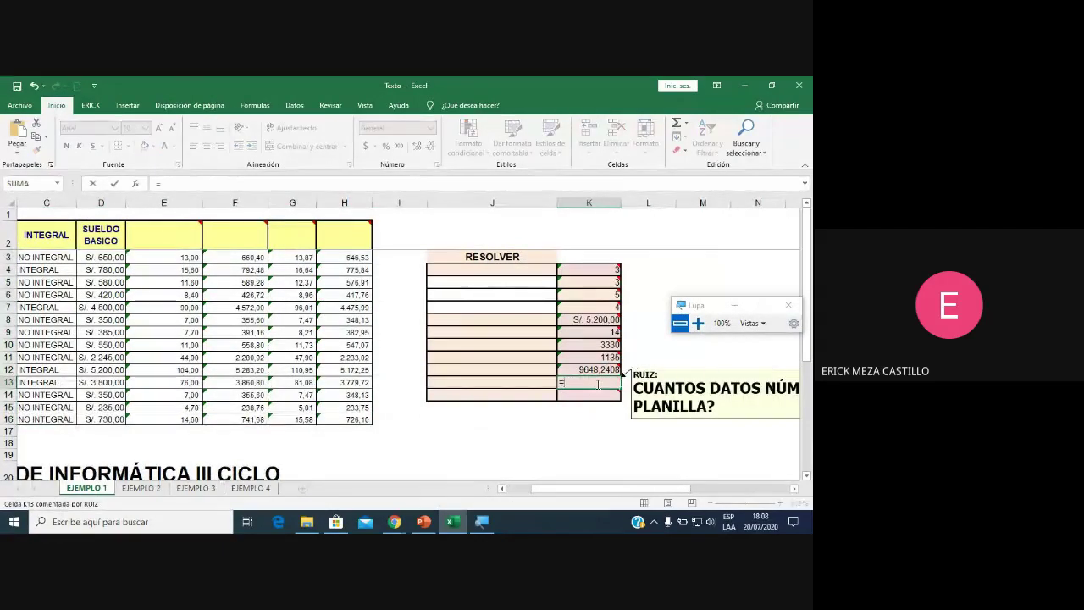
{"action": "type", "text": "contar("}
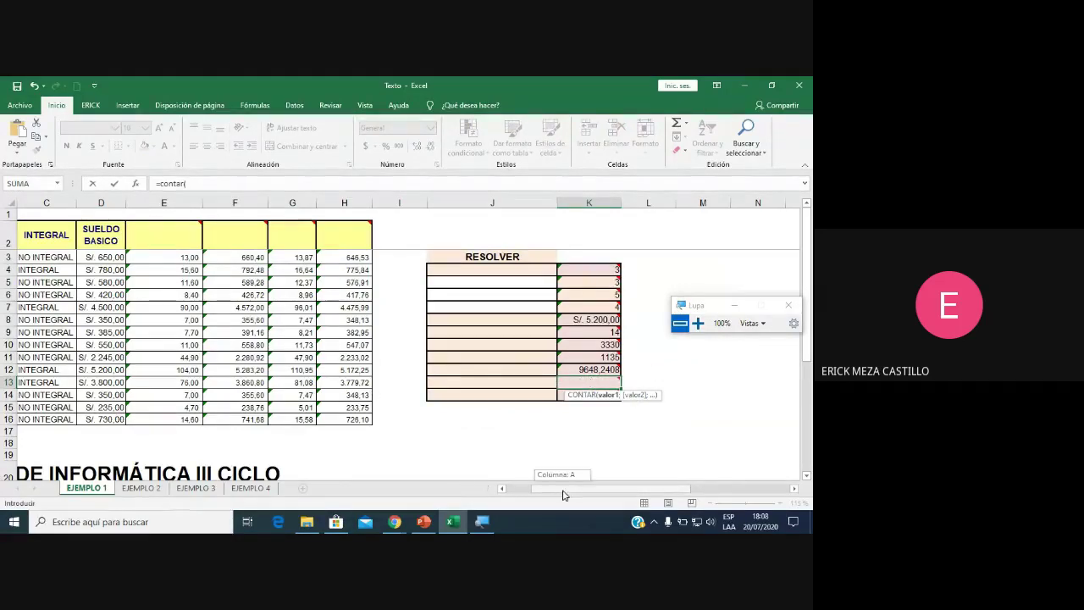
{"action": "left_click_drag", "start_coordinate": [562, 494], "coordinate": [539, 494]}
{"action": "left_click_drag", "start_coordinate": [59, 256], "coordinate": [537, 422]}
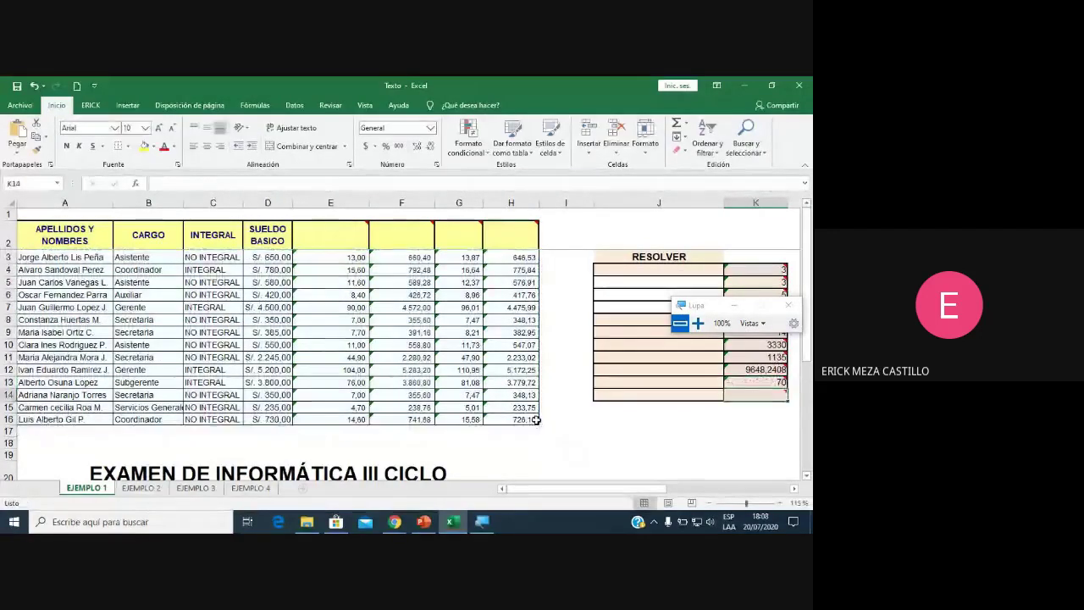
{"action": "key", "text": "Return"}
{"action": "double_click", "coordinate": [763, 383]}
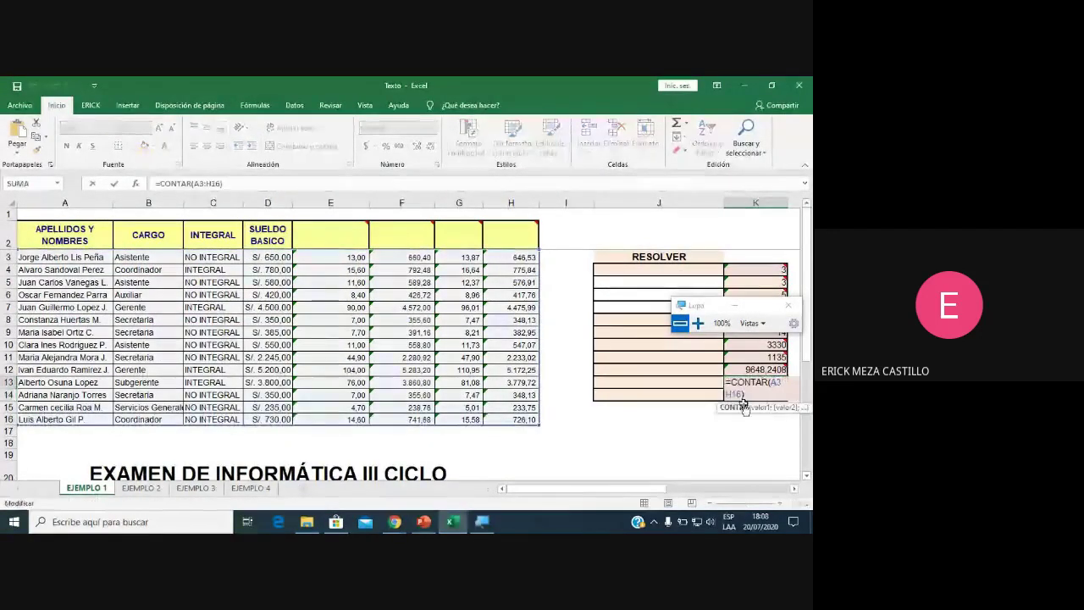
{"action": "left_click", "coordinate": [795, 490]}
{"action": "left_click", "coordinate": [794, 492]}
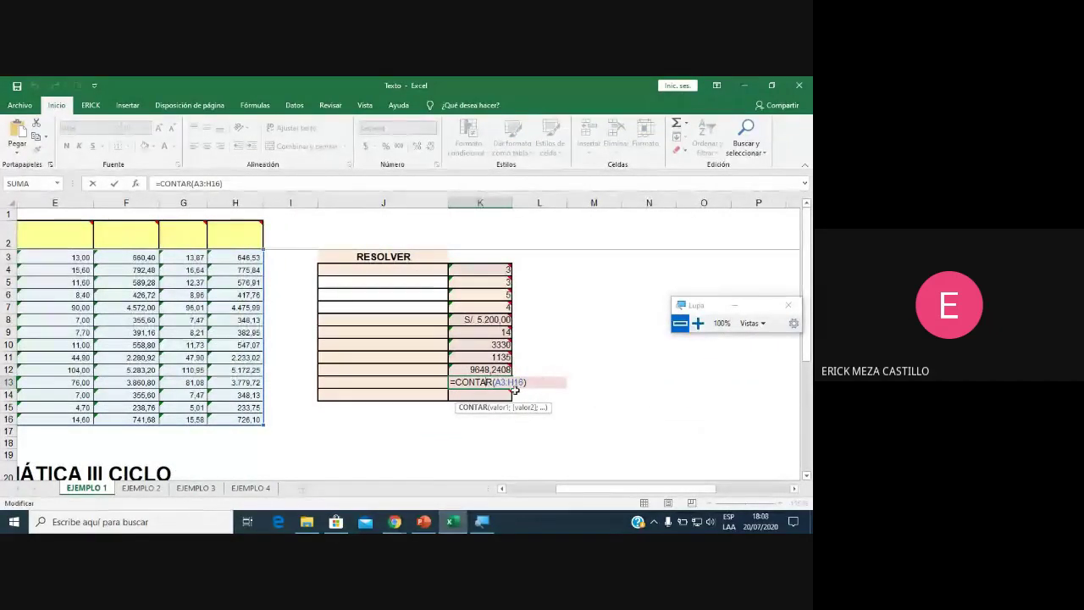
{"action": "key", "text": "Return"}
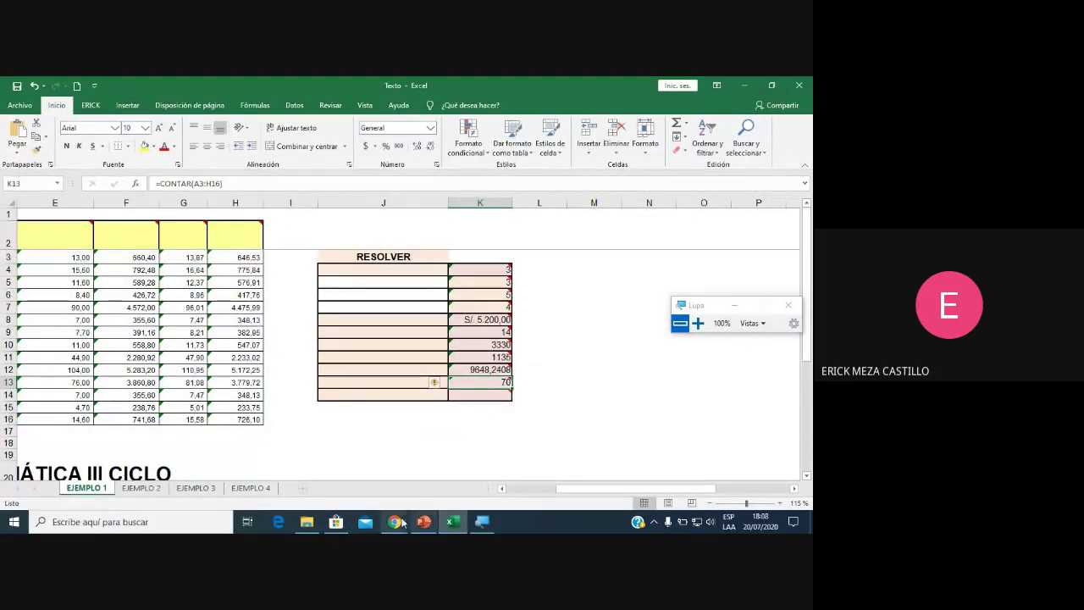
Review the K13 count formula, magnifying the result, and leave it unchanged.
{"action": "double_click", "coordinate": [487, 383]}
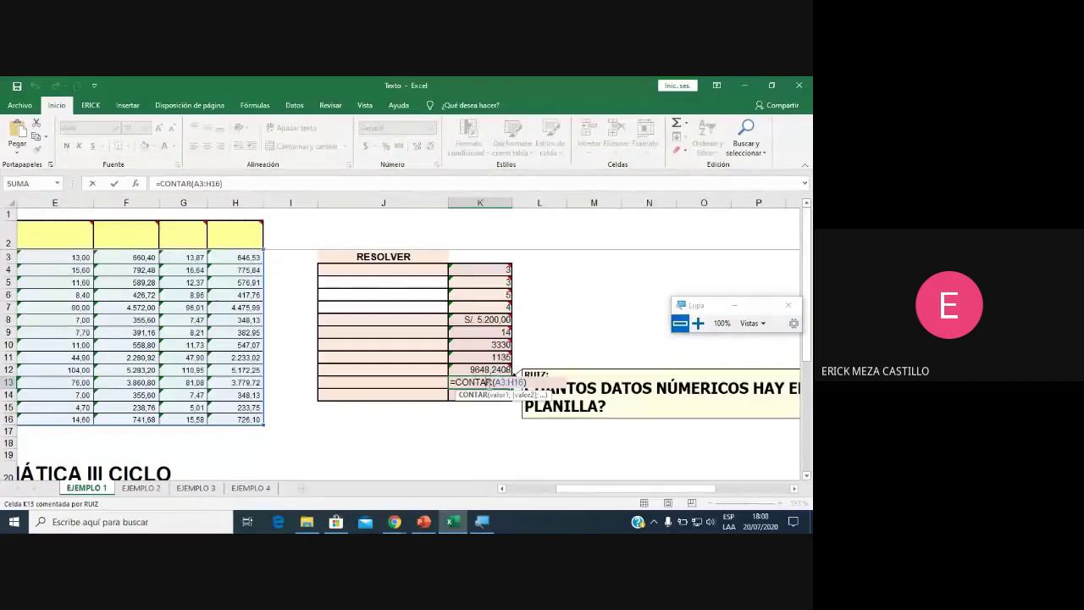
{"action": "key", "text": "Escape"}
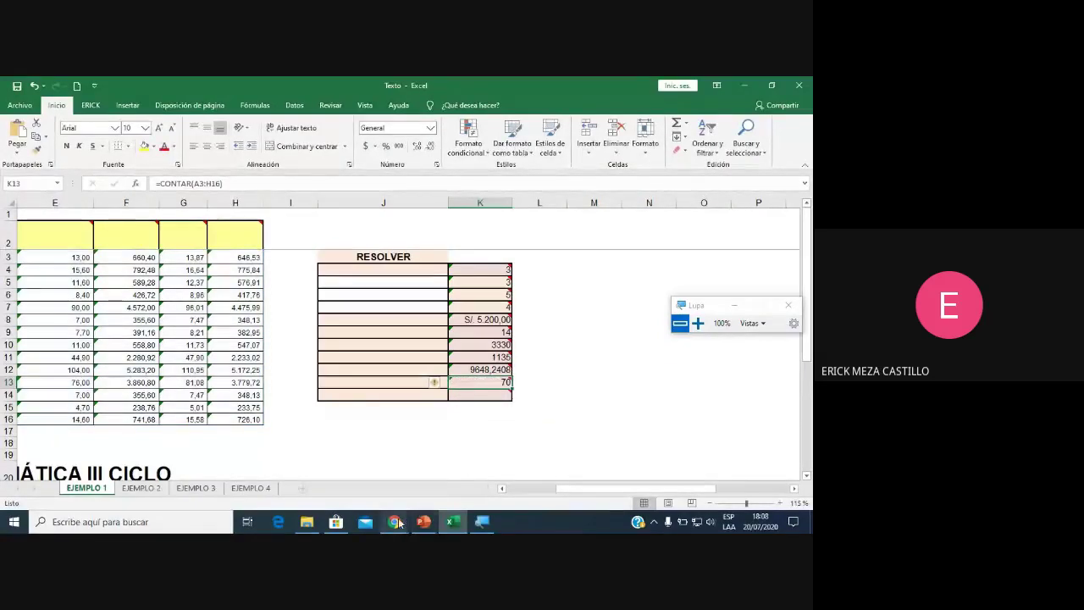
{"action": "mouse_move", "coordinate": [395, 522]}
{"action": "left_click", "coordinate": [395, 472]}
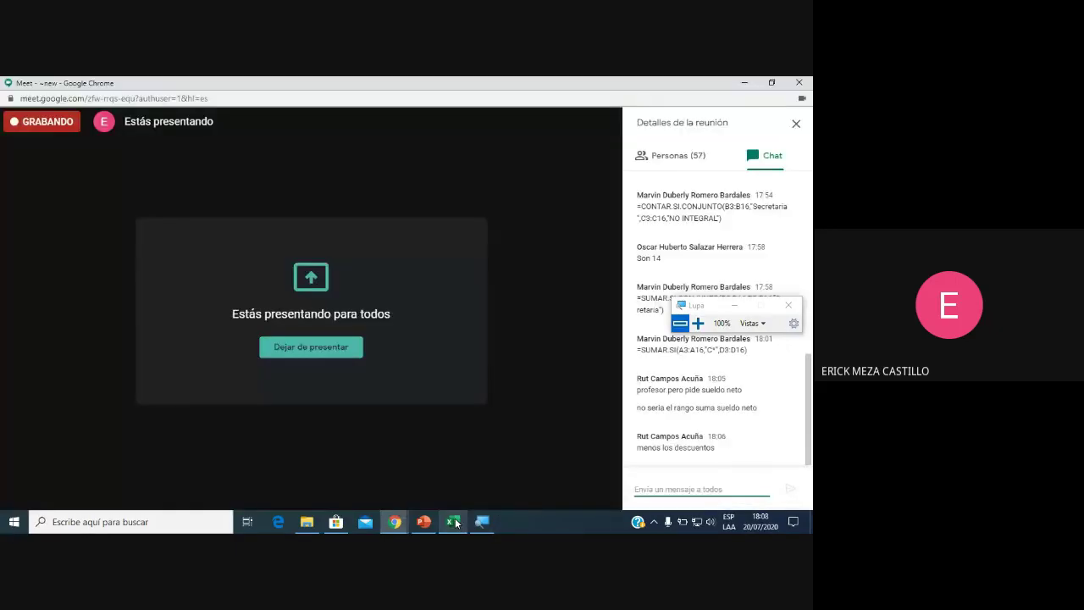
{"action": "left_click", "coordinate": [456, 523]}
{"action": "mouse_move", "coordinate": [488, 382]}
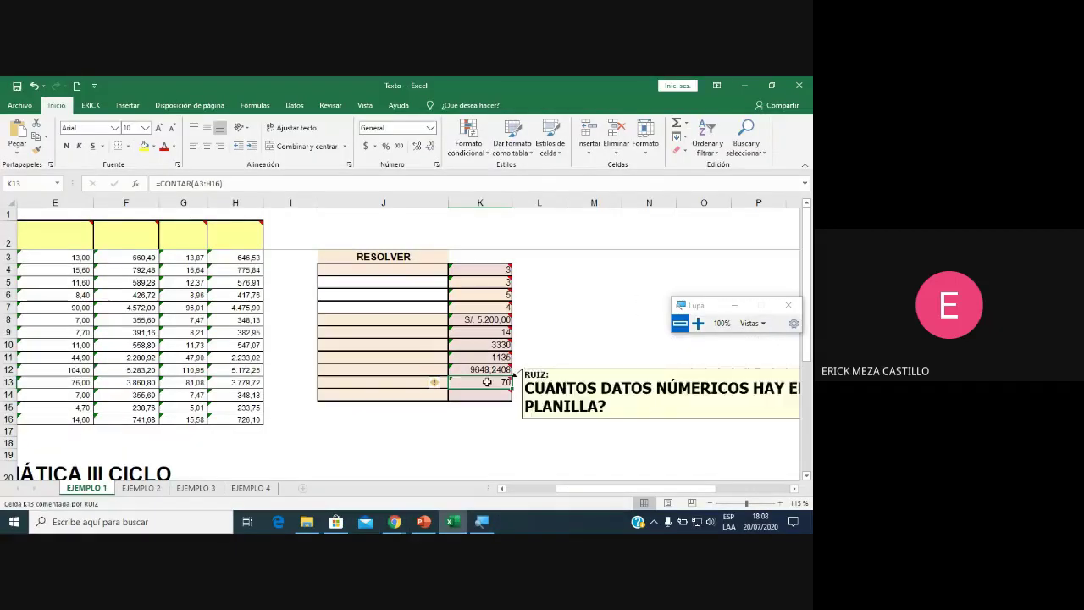
{"action": "left_click", "coordinate": [698, 322]}
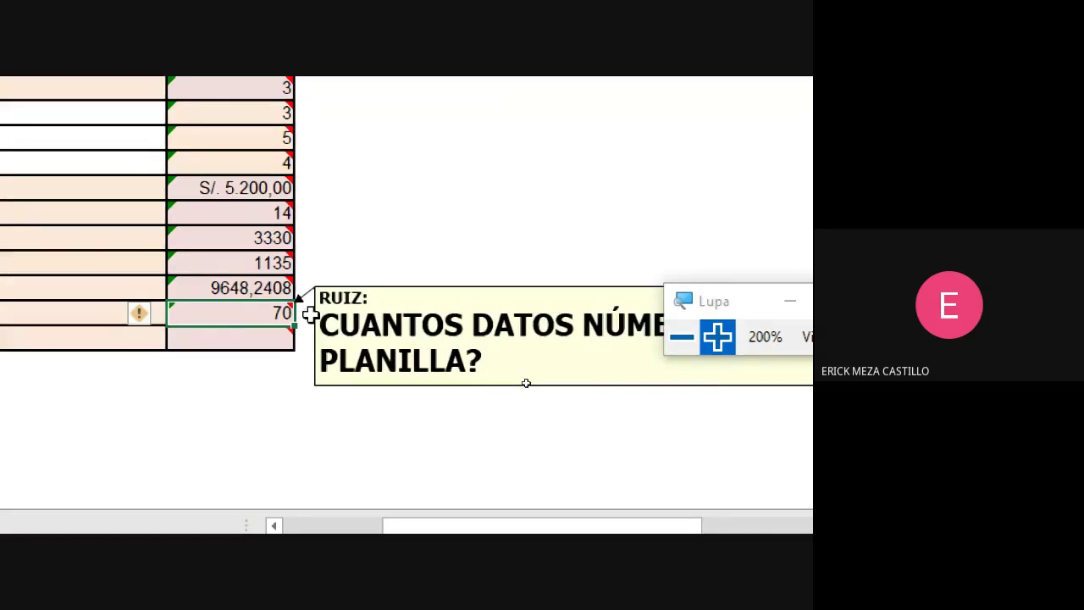
{"action": "double_click", "coordinate": [242, 315]}
{"action": "left_click", "coordinate": [682, 336]}
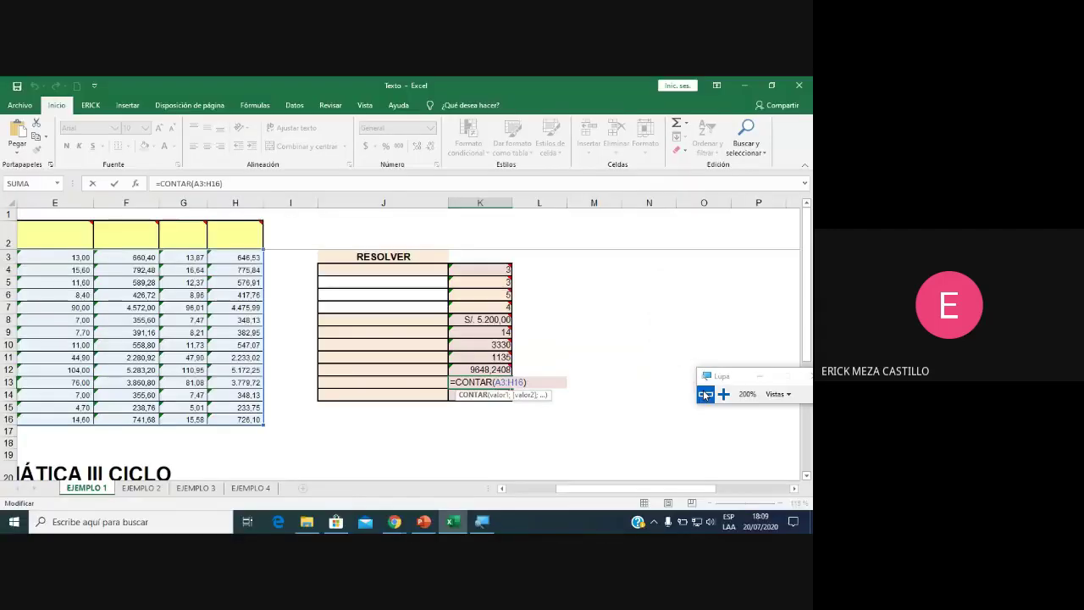
{"action": "left_click_drag", "start_coordinate": [586, 489], "coordinate": [536, 490]}
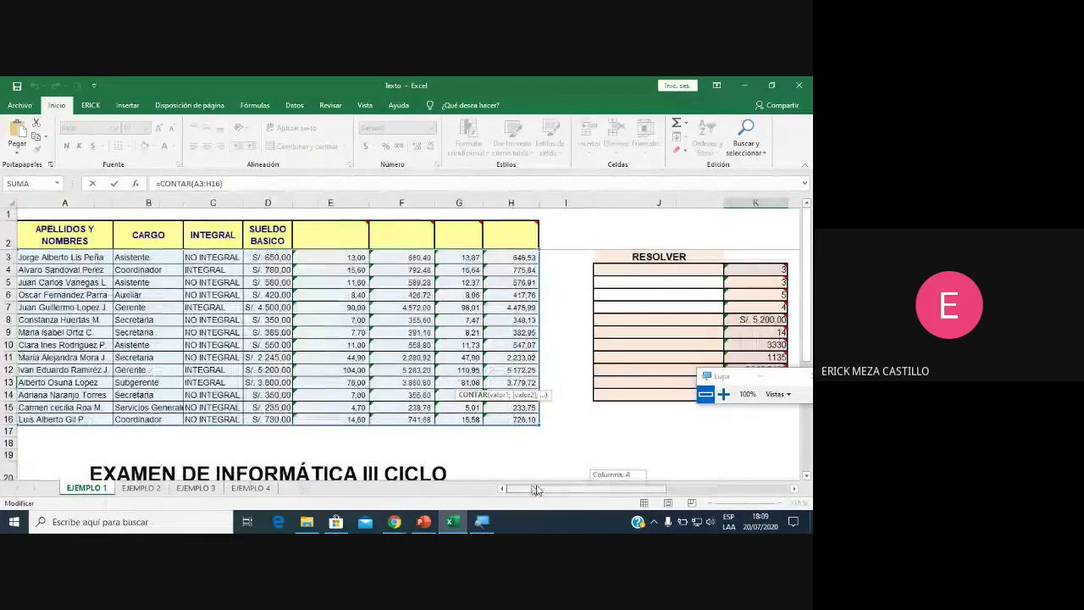
{"action": "mouse_move", "coordinate": [535, 489]}
{"action": "left_mouse_down"}
{"action": "mouse_move", "coordinate": [711, 490]}
{"action": "mouse_move", "coordinate": [601, 491]}
{"action": "left_mouse_up"}
{"action": "key", "text": "Return"}
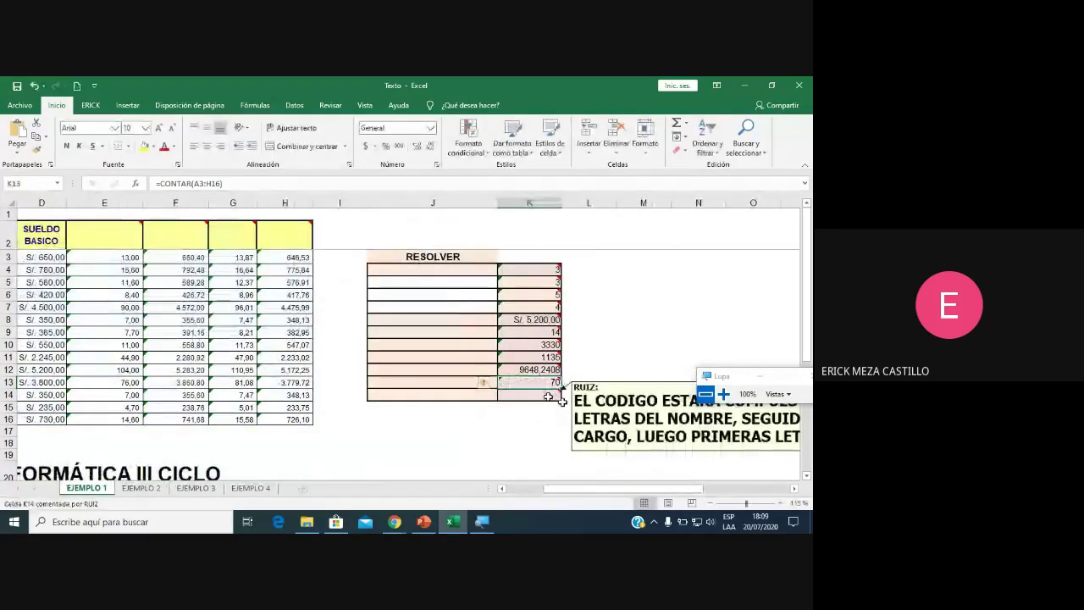
{"action": "left_click", "coordinate": [793, 490]}
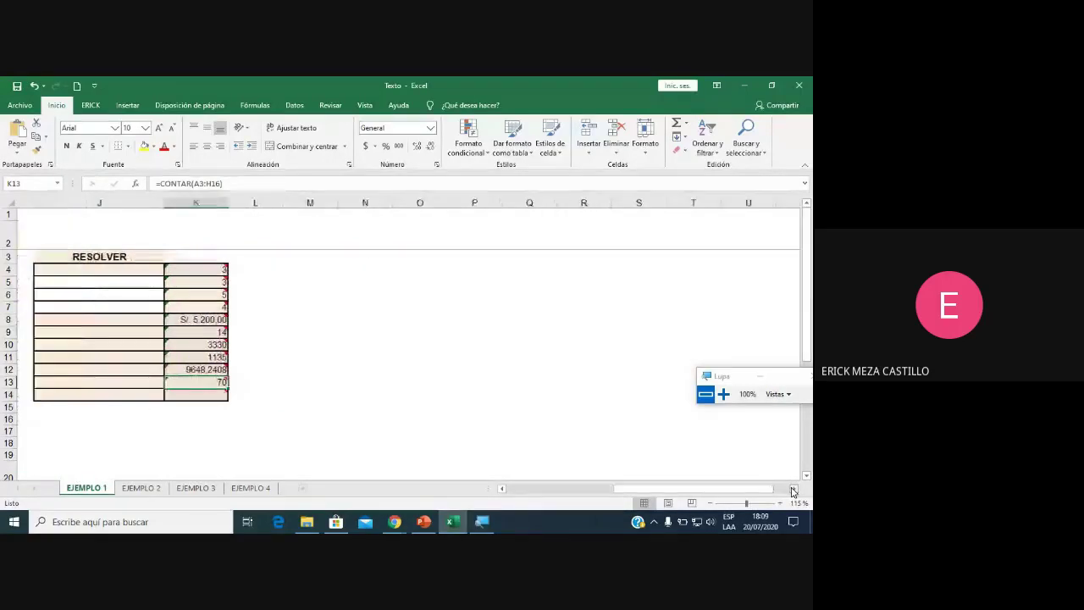
{"action": "left_click", "coordinate": [794, 490]}
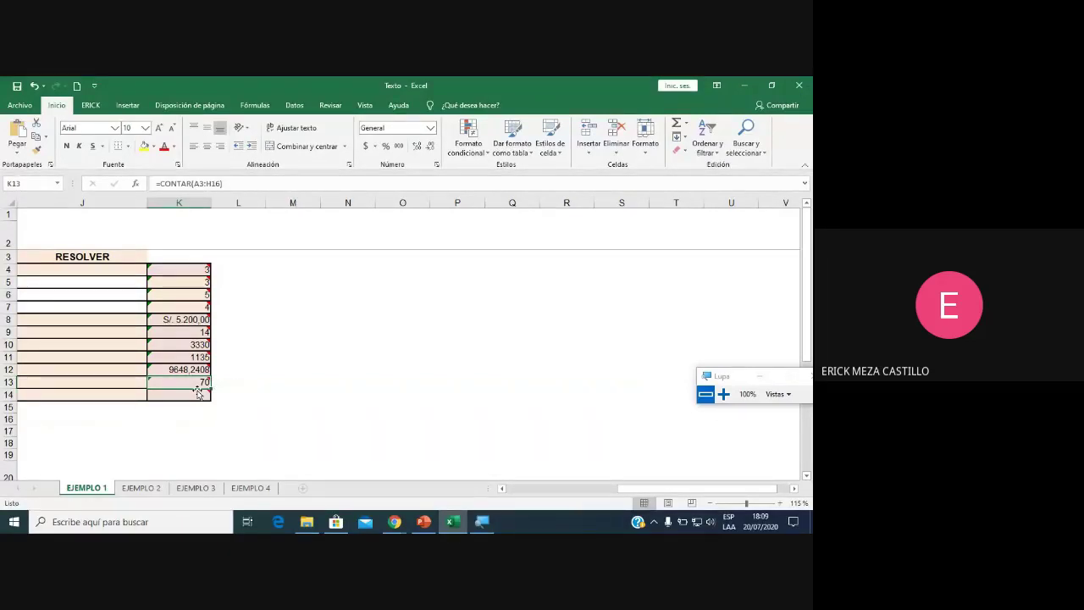
{"action": "mouse_move", "coordinate": [197, 394]}
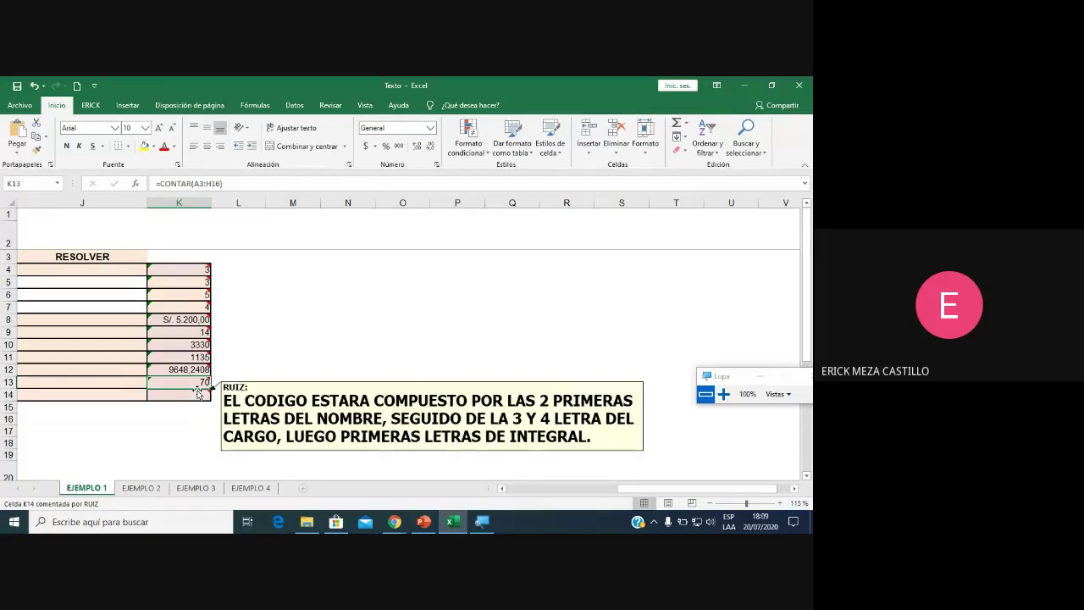
{"action": "left_click", "coordinate": [204, 395]}
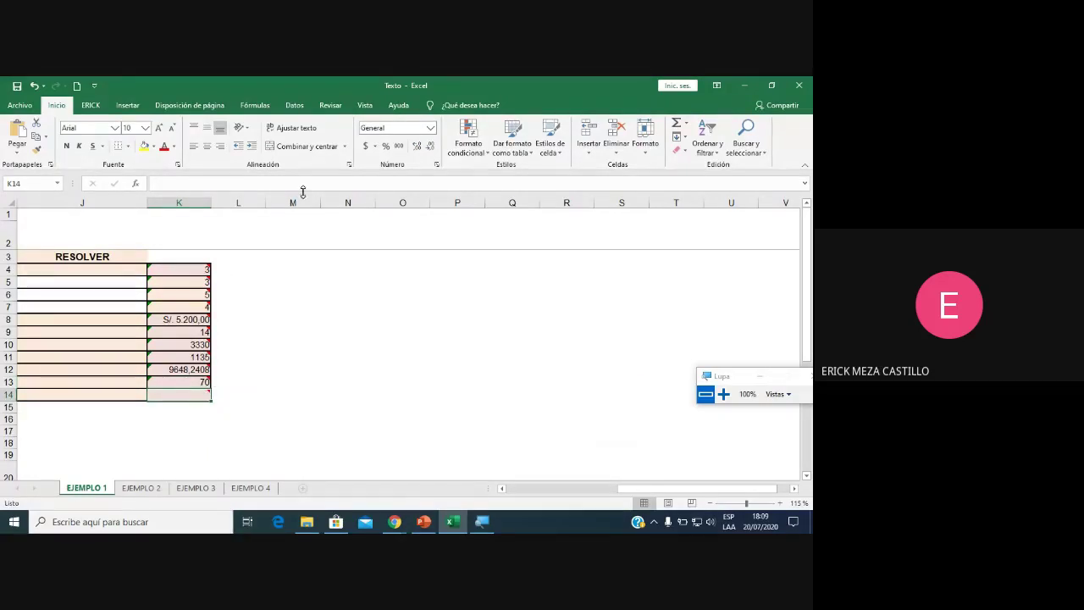
Open the K14 comment from the Revisar tab to read the code rule.
{"action": "left_click", "coordinate": [291, 108]}
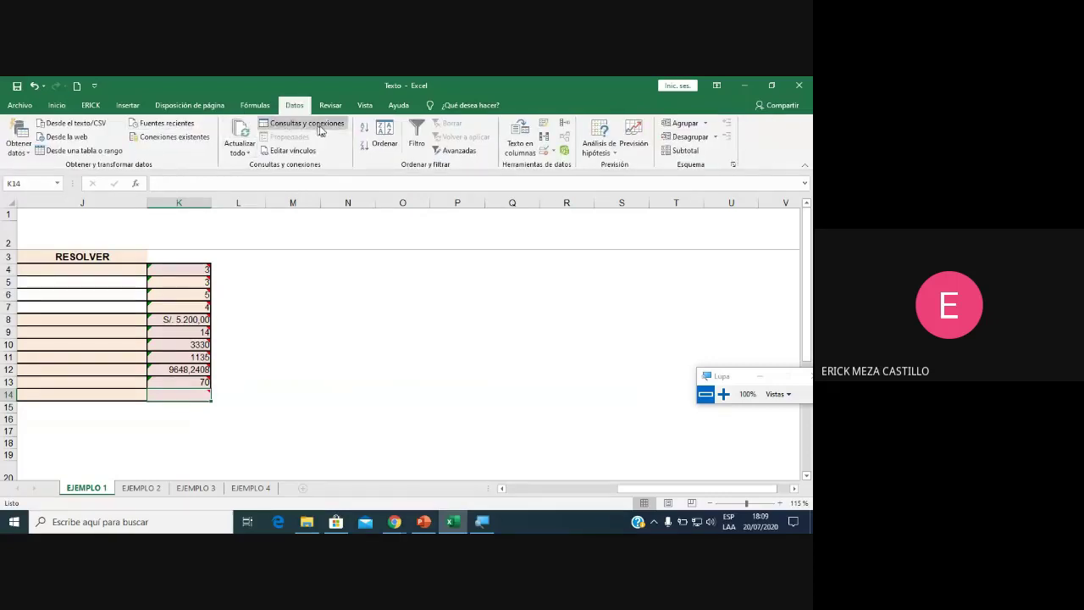
{"action": "left_click", "coordinate": [338, 105]}
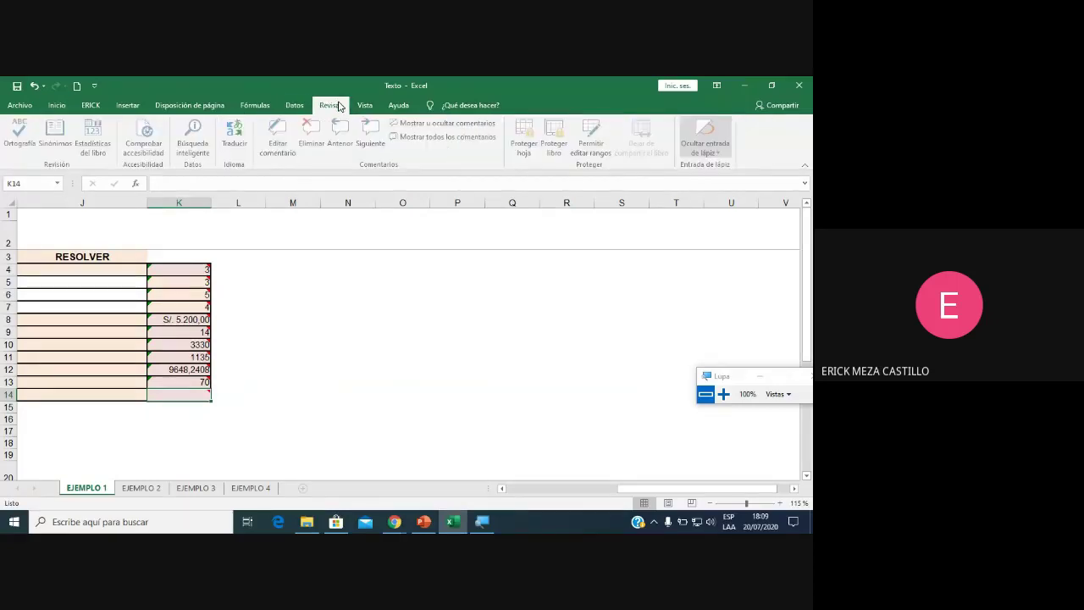
{"action": "left_click", "coordinate": [276, 139]}
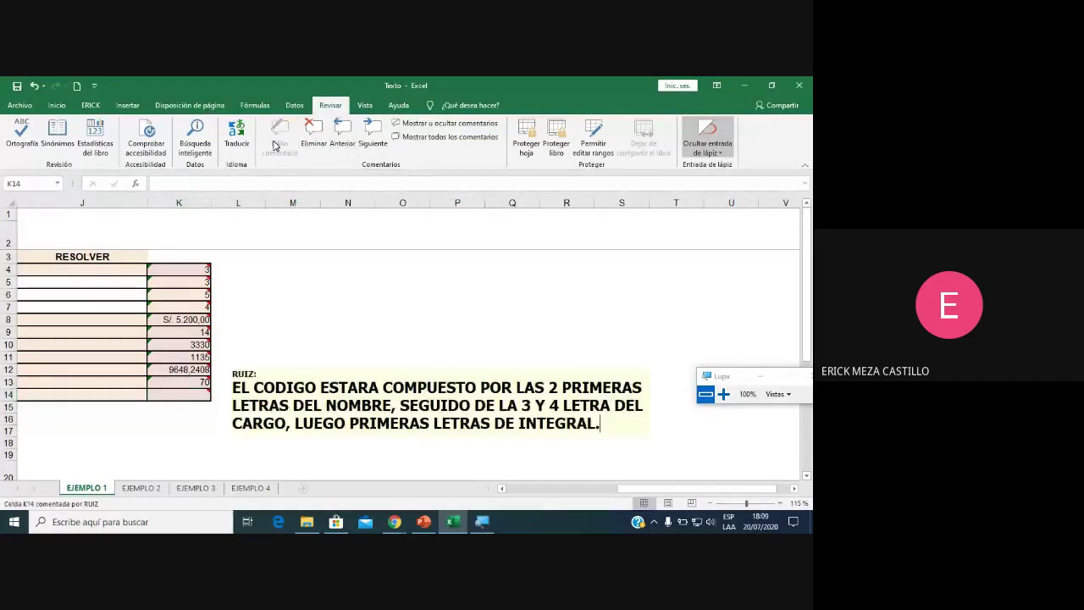
{"action": "left_click", "coordinate": [360, 319]}
{"action": "left_click", "coordinate": [180, 395]}
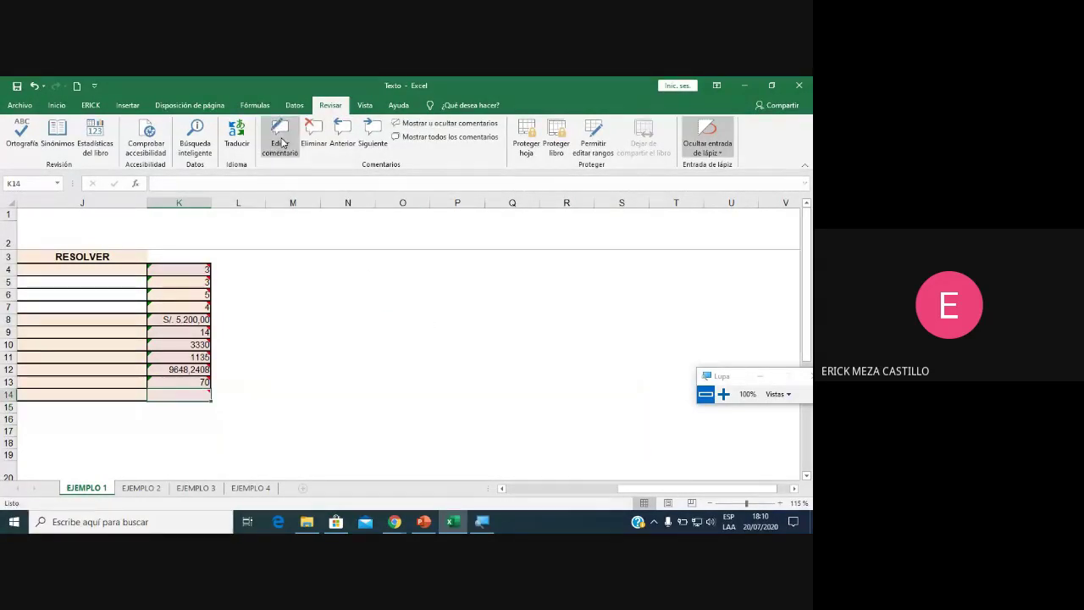
{"action": "left_click", "coordinate": [282, 142]}
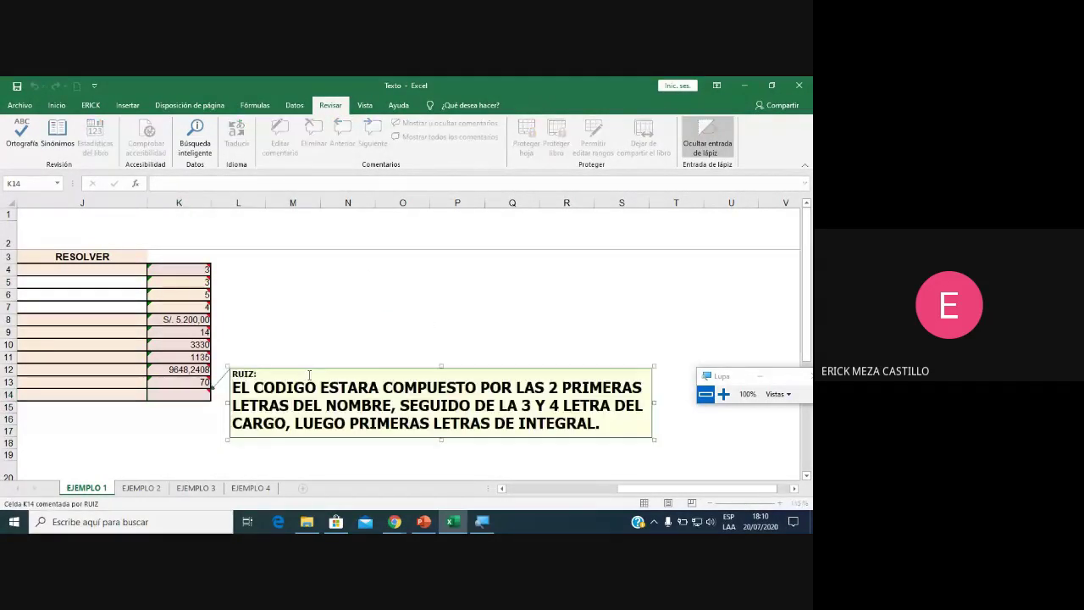
{"action": "left_click", "coordinate": [287, 309]}
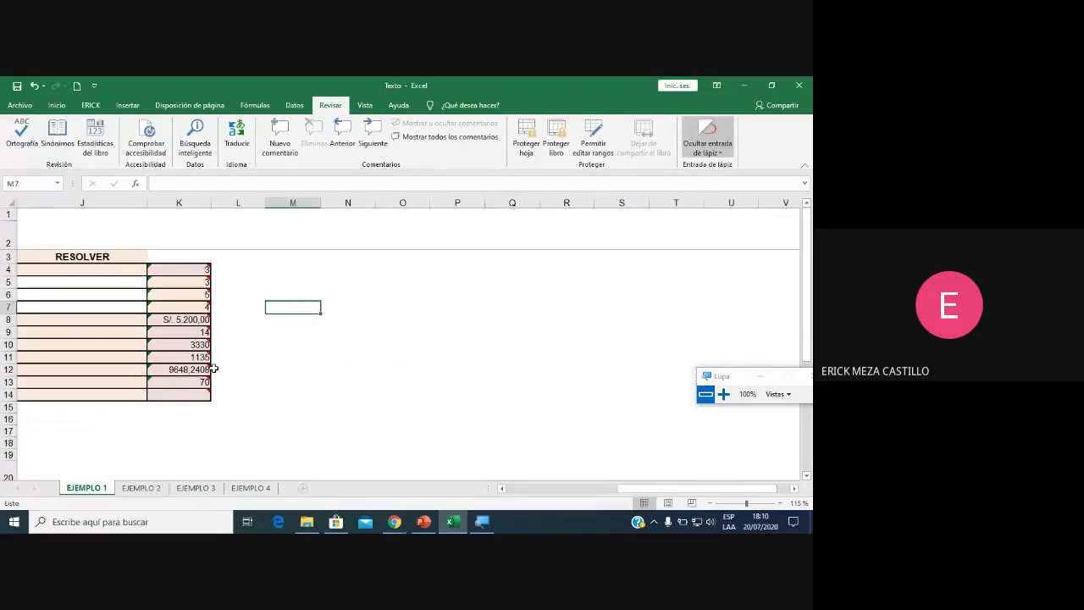
{"action": "left_click", "coordinate": [195, 393]}
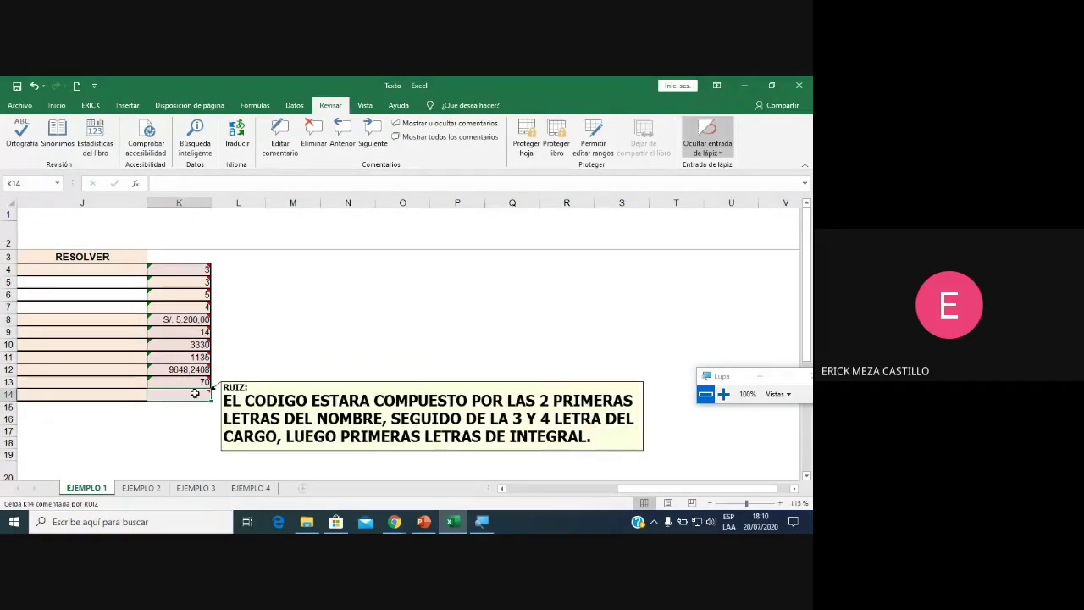
Turn on Mostrar todos los comentarios so the K14 rule stays visible.
{"action": "left_click", "coordinate": [437, 136]}
{"action": "left_click", "coordinate": [347, 313]}
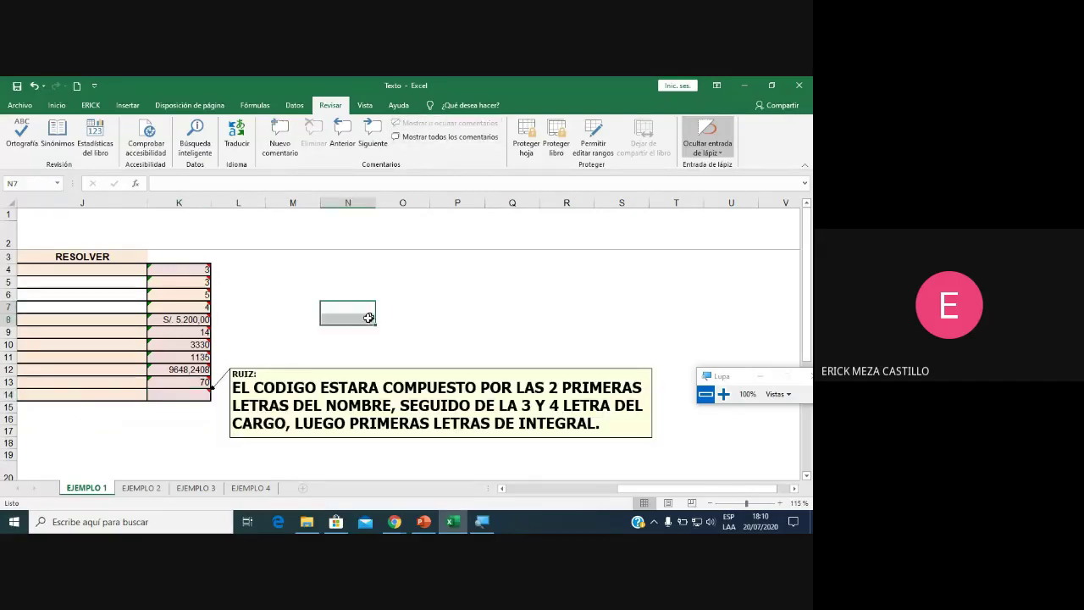
{"action": "left_click", "coordinate": [183, 396]}
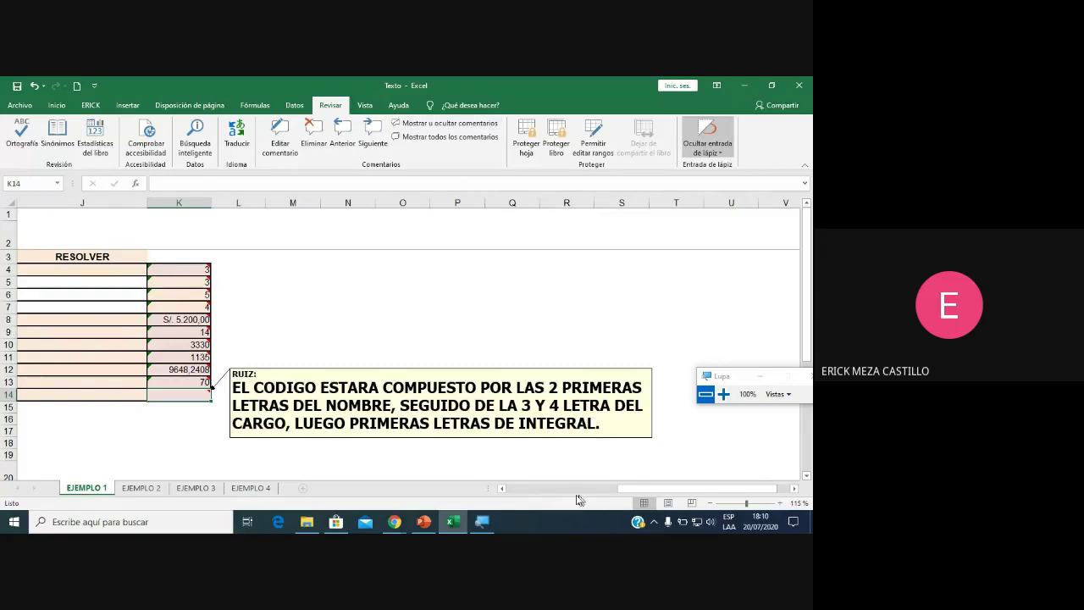
{"action": "left_click", "coordinate": [503, 490]}
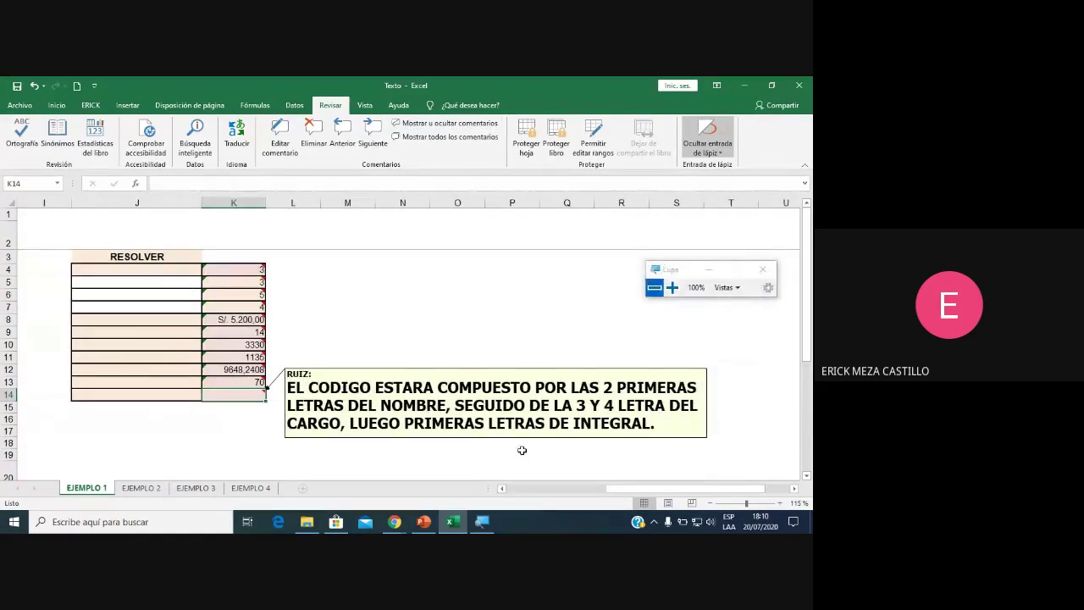
{"action": "left_click", "coordinate": [503, 490]}
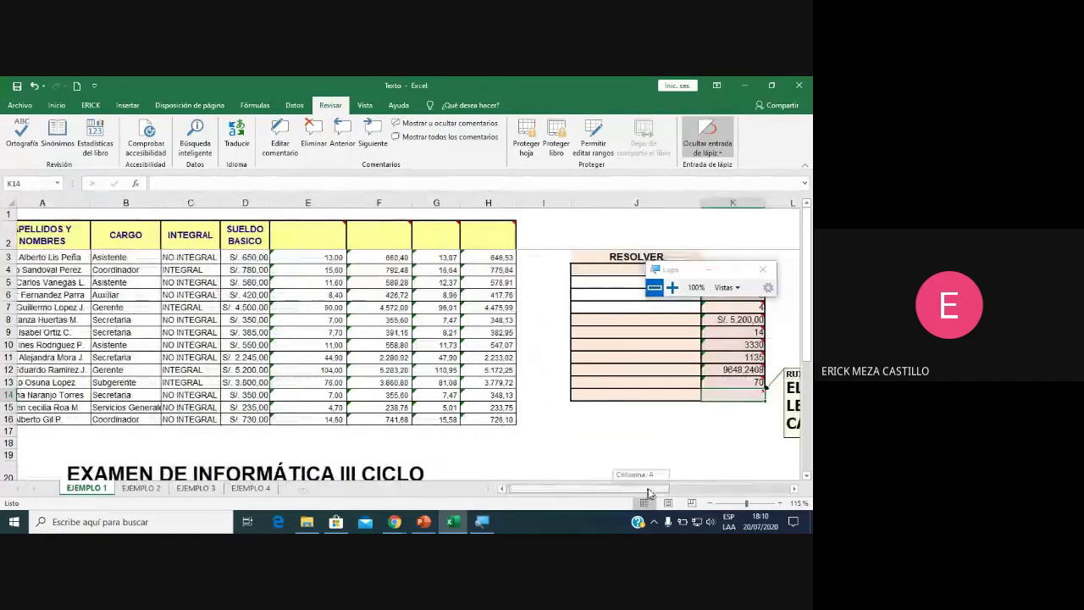
{"action": "left_click_drag", "start_coordinate": [644, 490], "coordinate": [724, 495]}
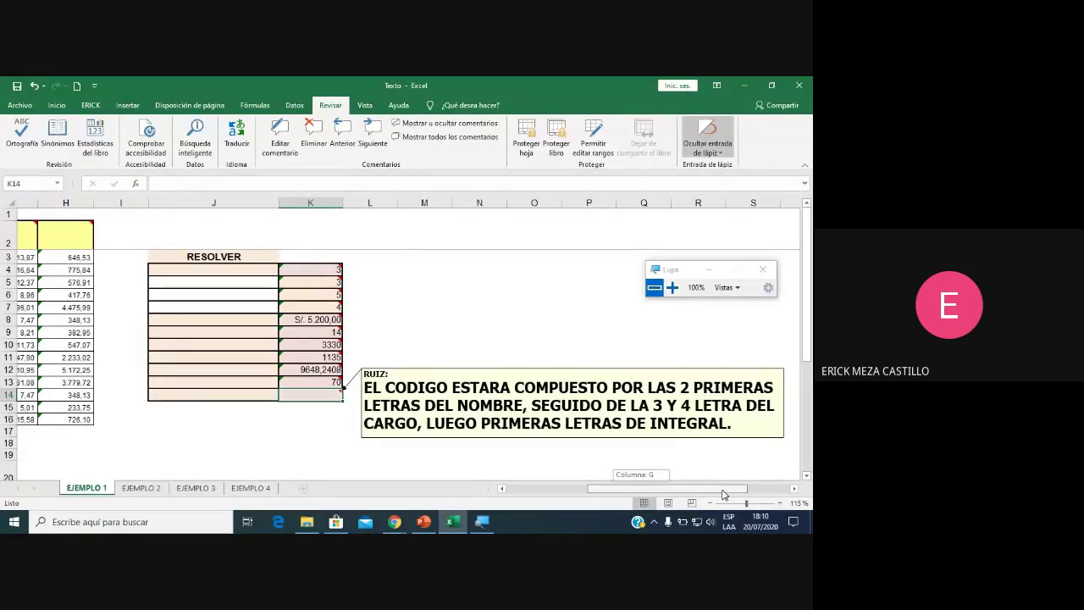
{"action": "left_click_drag", "start_coordinate": [724, 496], "coordinate": [631, 497]}
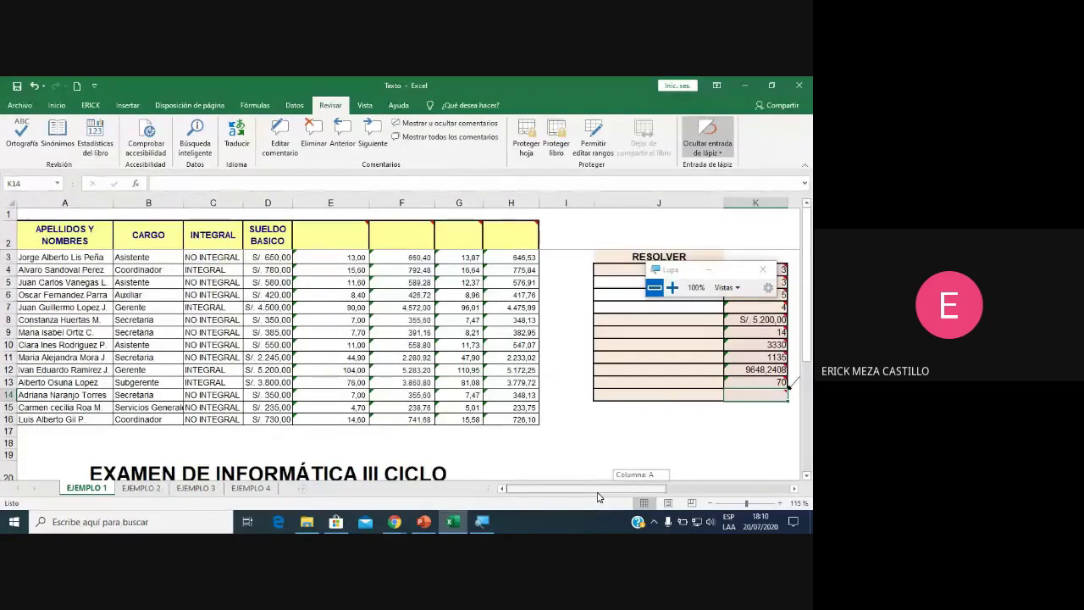
{"action": "left_click_drag", "start_coordinate": [598, 496], "coordinate": [598, 496]}
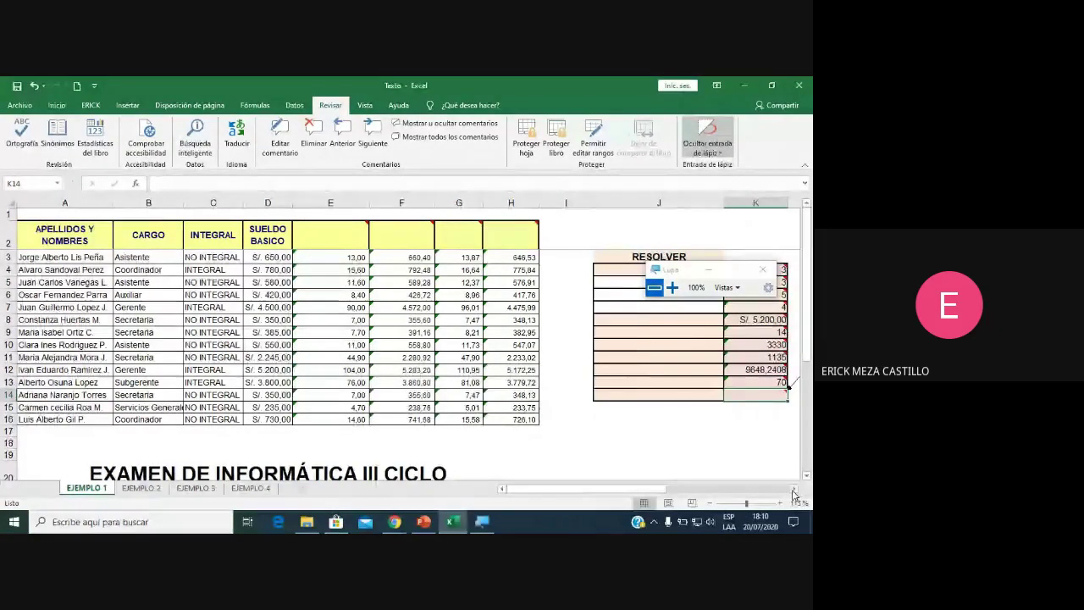
{"action": "left_click", "coordinate": [795, 493]}
{"action": "left_click", "coordinate": [796, 493]}
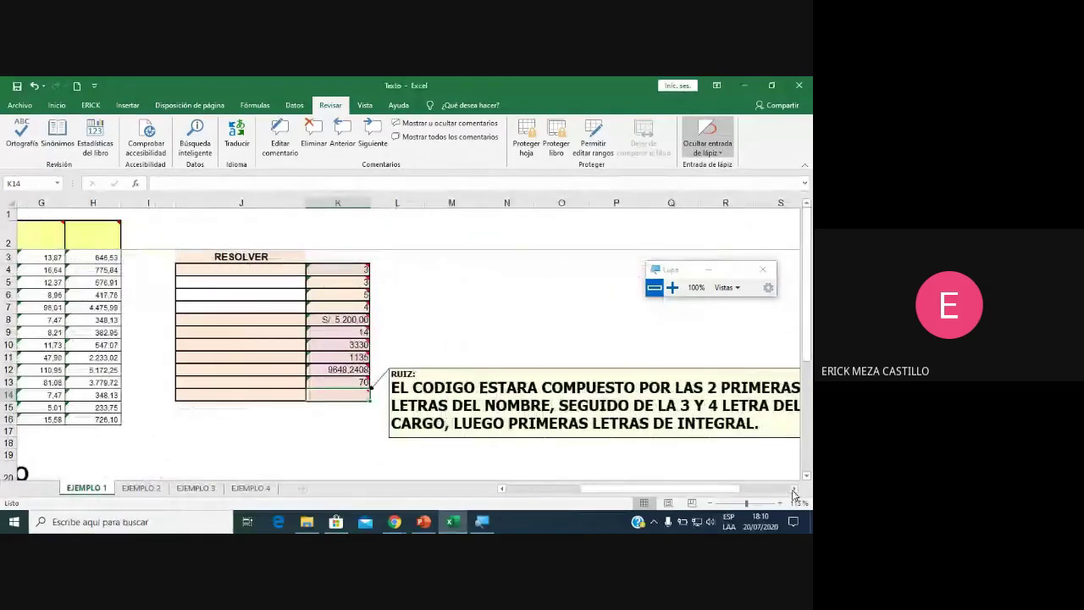
{"action": "left_click", "coordinate": [796, 493]}
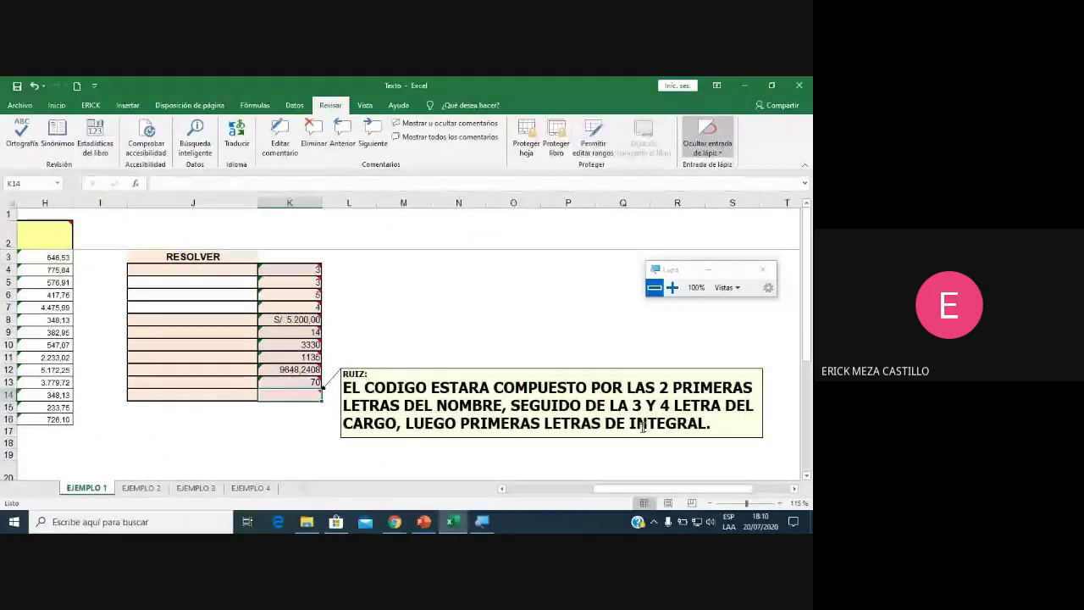
{"action": "left_click_drag", "start_coordinate": [605, 484], "coordinate": [505, 494]}
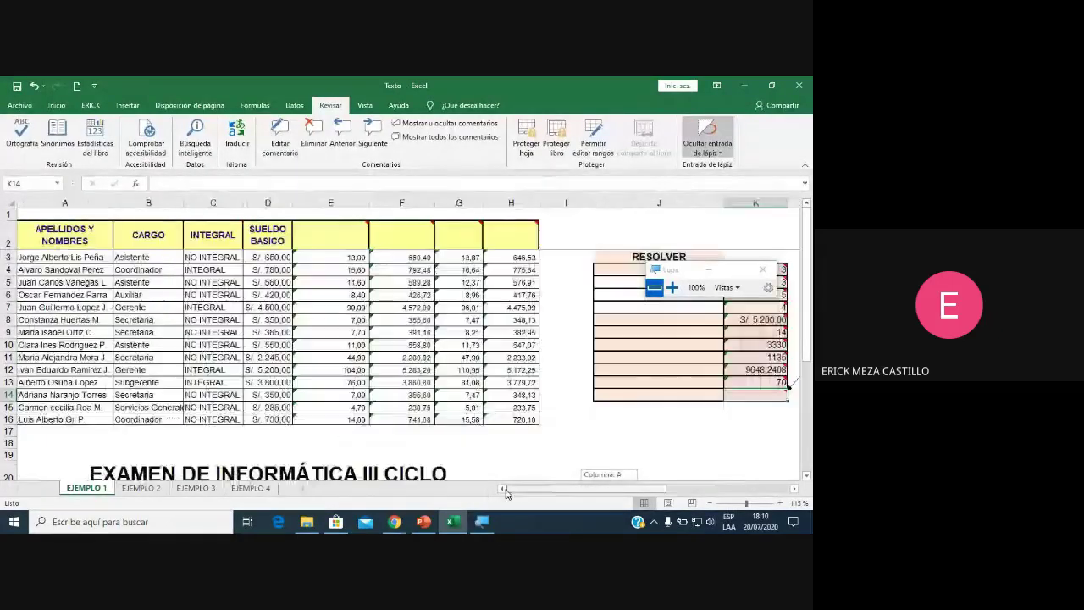
{"action": "left_click", "coordinate": [751, 428]}
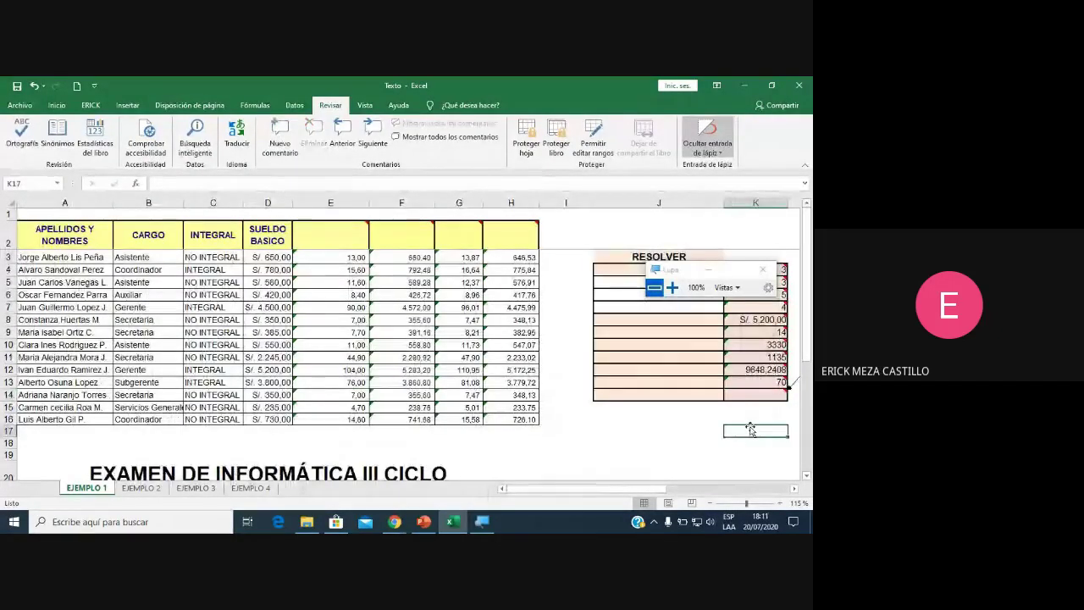
Type the trial code joisin into K17, checking the code rule comment alongside.
{"action": "type", "text": "="}
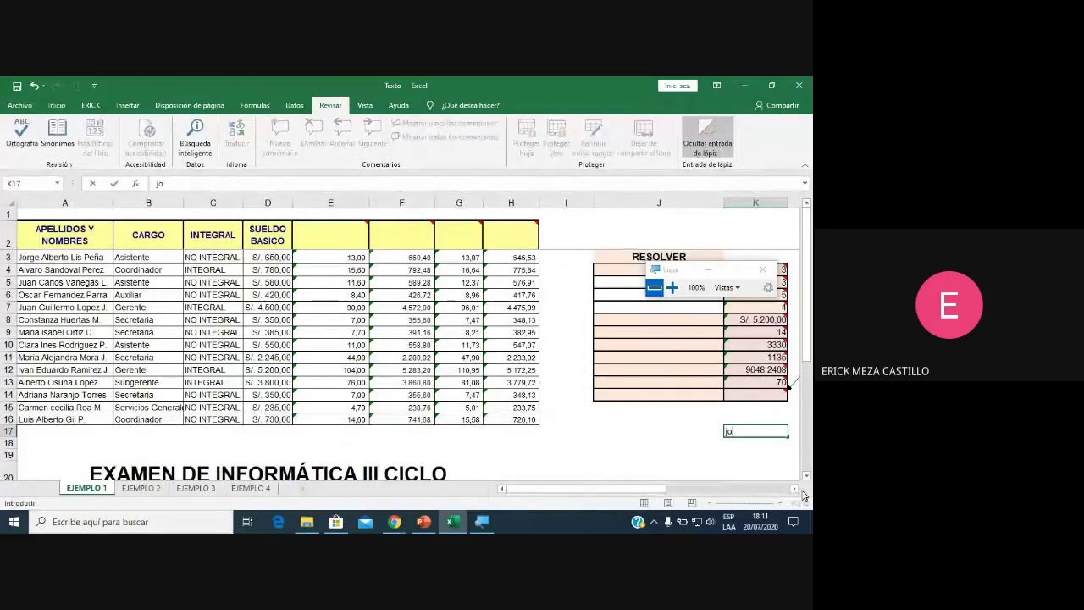
{"action": "left_click", "coordinate": [798, 493]}
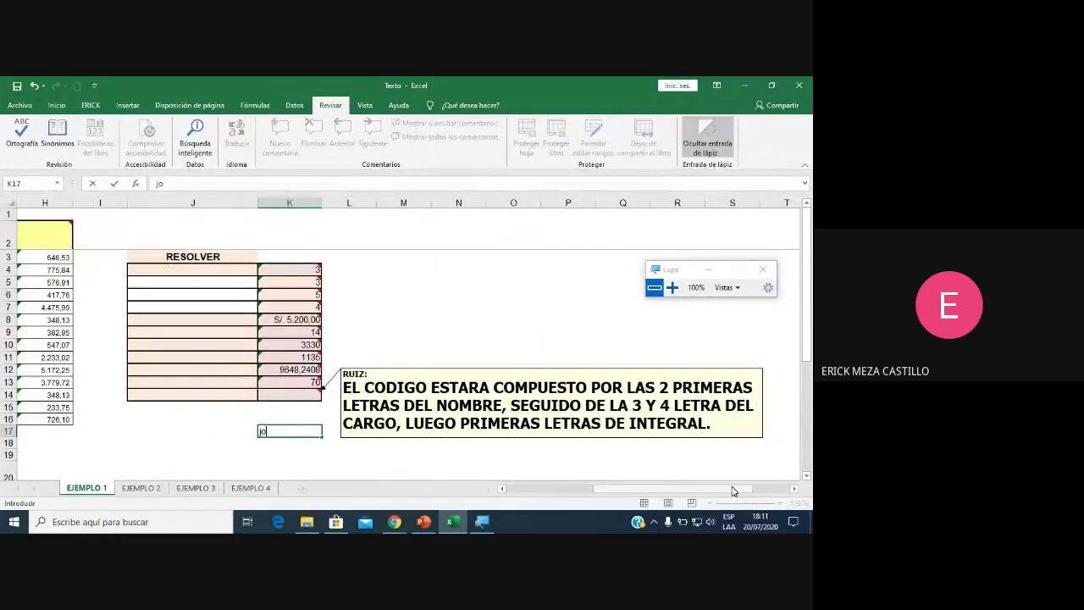
{"action": "left_click_drag", "start_coordinate": [688, 491], "coordinate": [577, 491]}
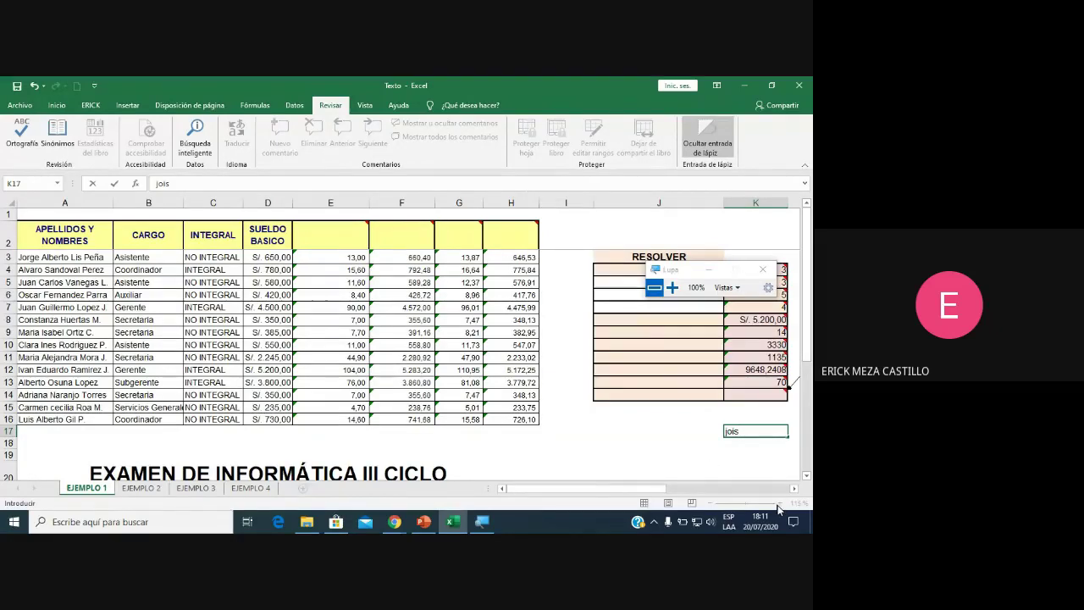
{"action": "left_click", "coordinate": [794, 490]}
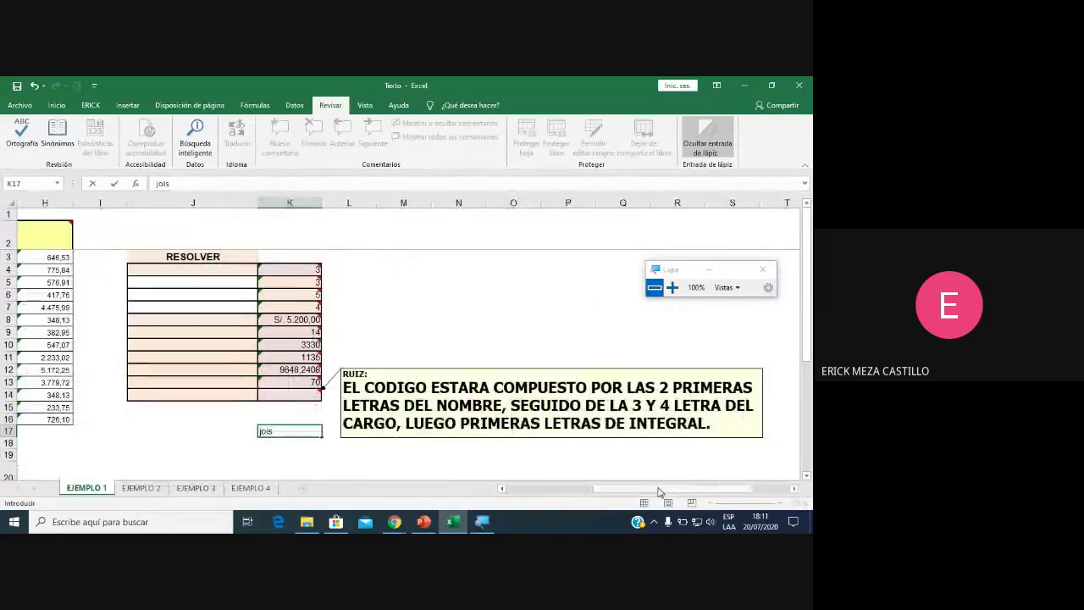
{"action": "mouse_move", "coordinate": [669, 490]}
{"action": "left_mouse_down"}
{"action": "mouse_move", "coordinate": [565, 493]}
{"action": "mouse_move", "coordinate": [602, 493]}
{"action": "left_mouse_up"}
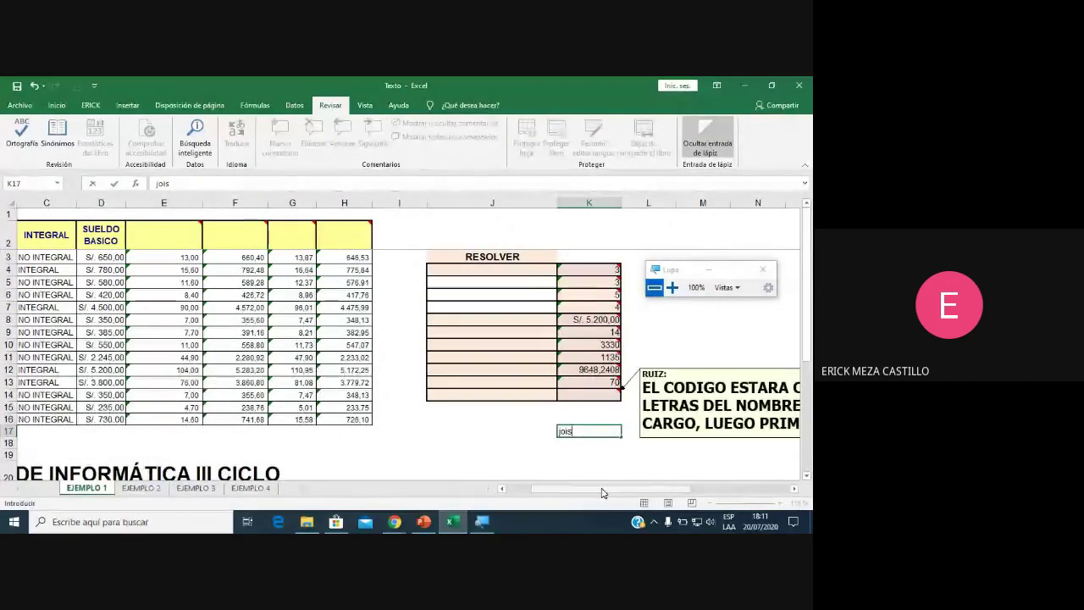
{"action": "type", "text": "in"}
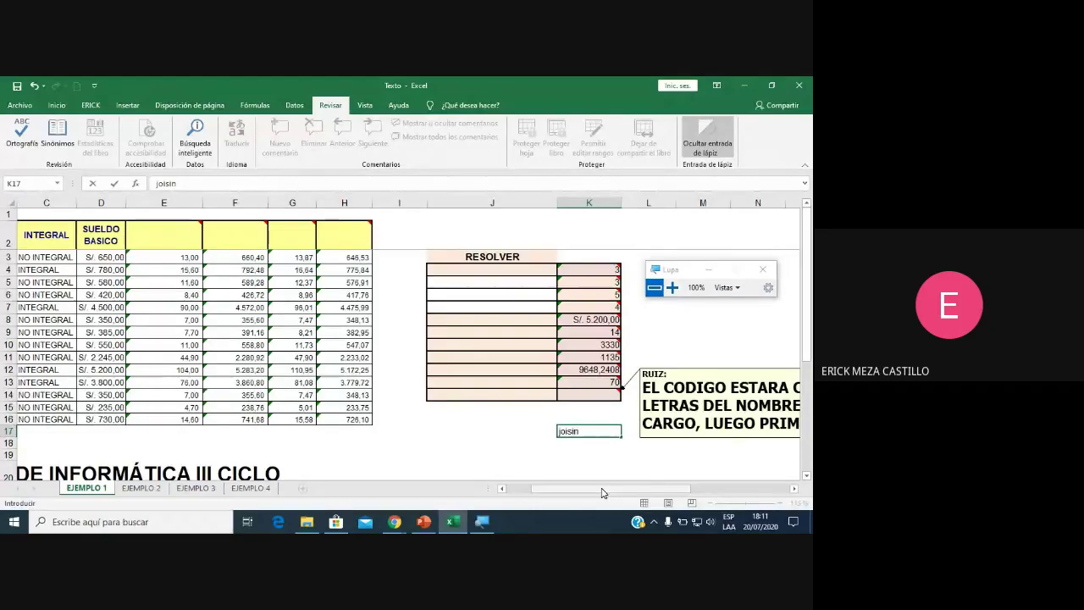
{"action": "left_click", "coordinate": [644, 464]}
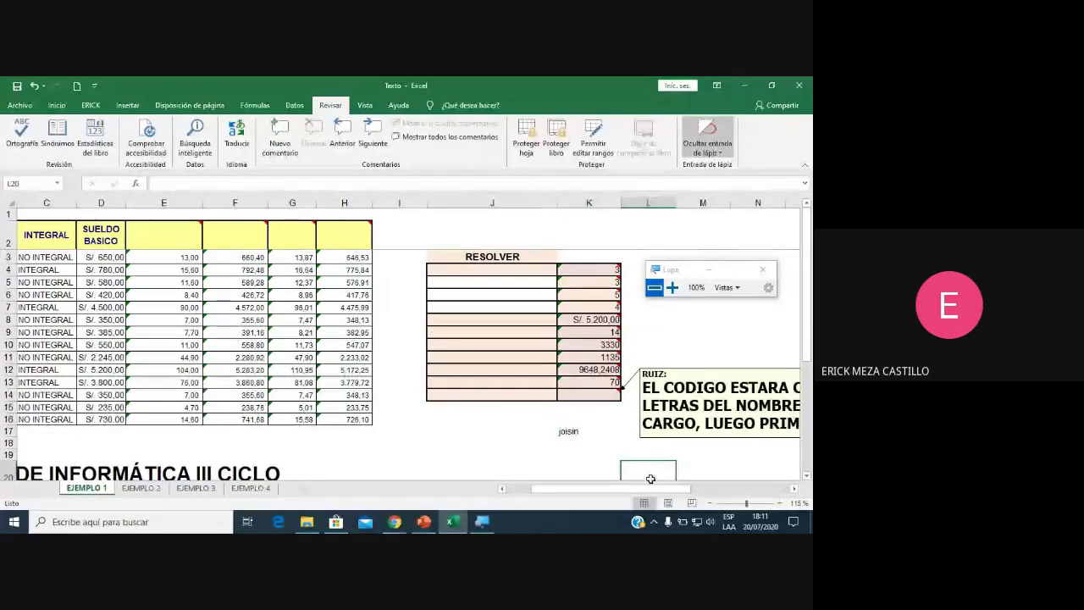
Scroll to recheck the code rule comment and the INTEGRAL value in C3.
{"action": "mouse_move", "coordinate": [689, 490]}
{"action": "left_mouse_down"}
{"action": "mouse_move", "coordinate": [675, 492]}
{"action": "mouse_move", "coordinate": [750, 492]}
{"action": "left_mouse_up"}
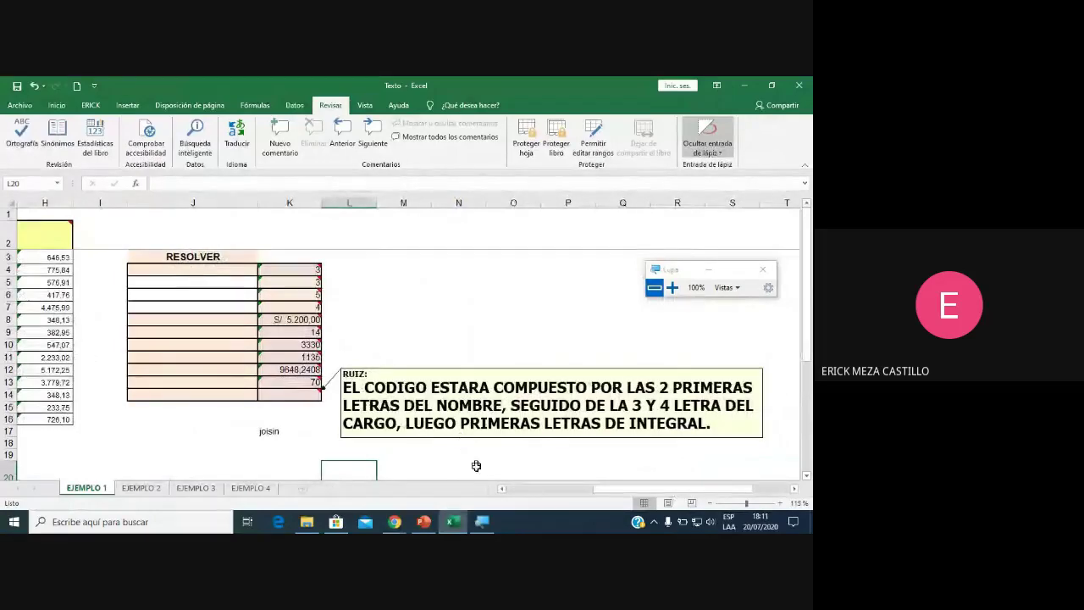
{"action": "left_click_drag", "start_coordinate": [598, 490], "coordinate": [520, 493]}
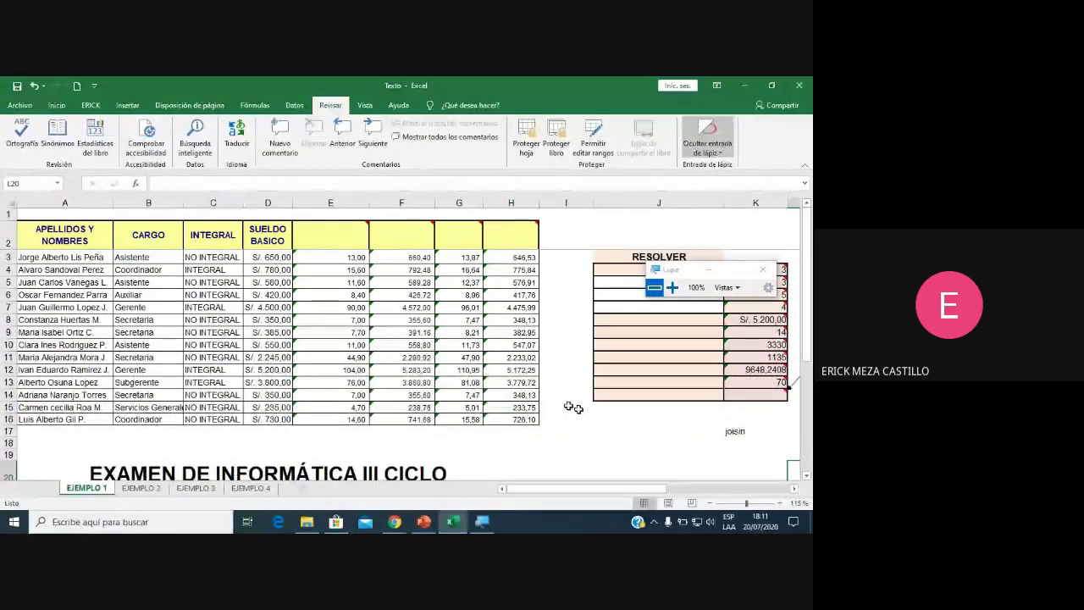
{"action": "left_click", "coordinate": [795, 492]}
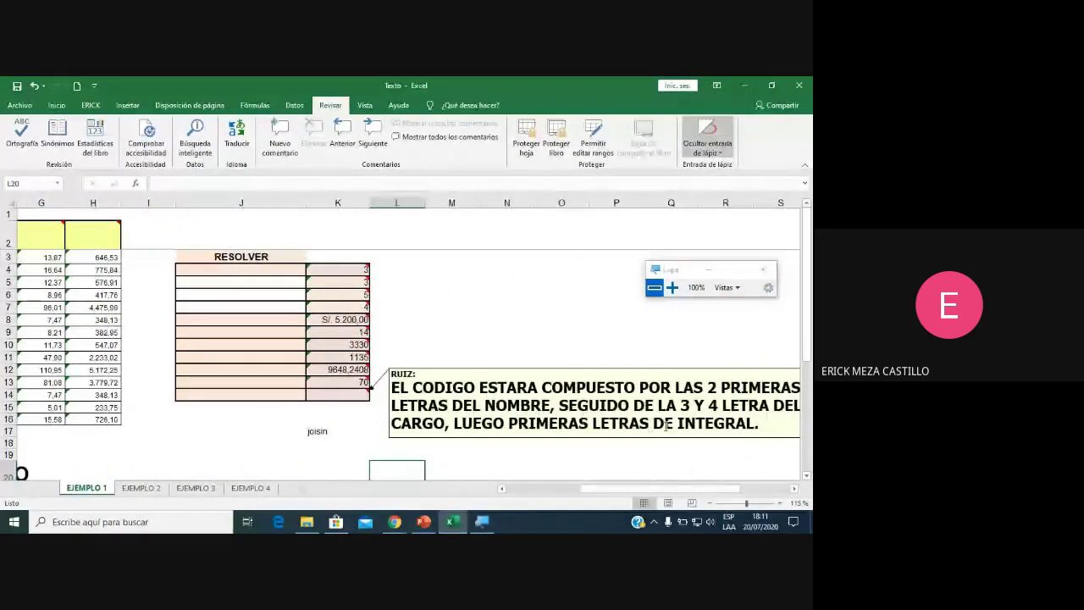
{"action": "left_click_drag", "start_coordinate": [683, 492], "coordinate": [603, 491]}
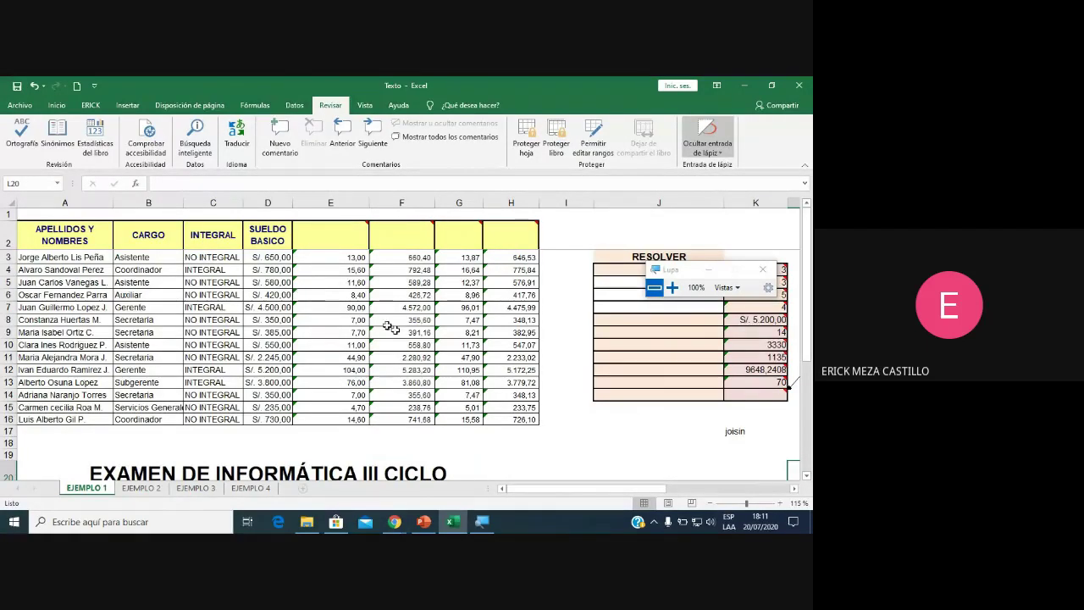
{"action": "left_click", "coordinate": [227, 260]}
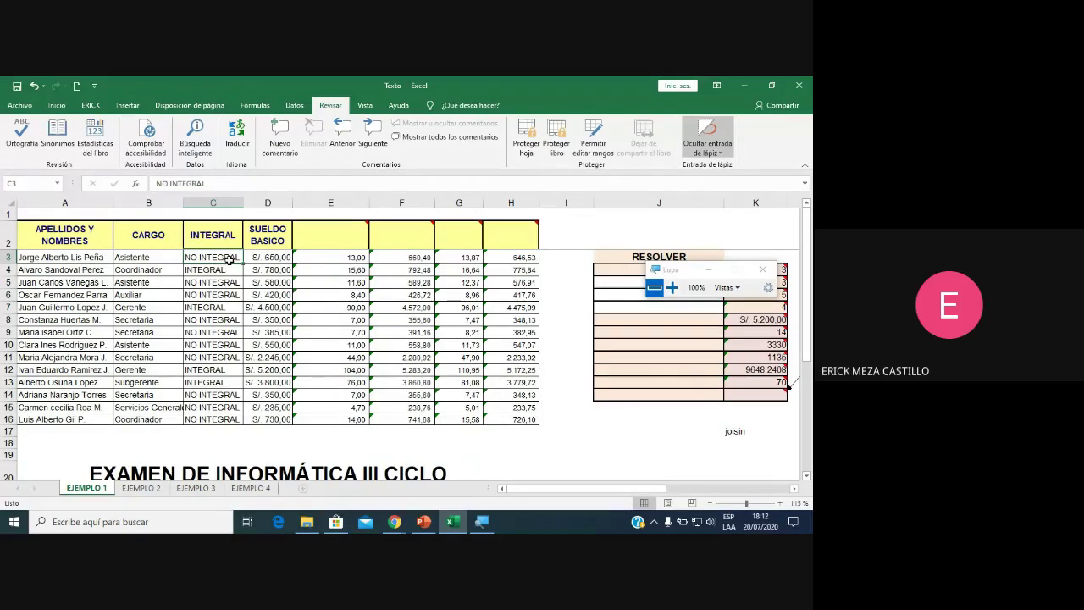
Select the joisin code in K17, then switch to Meet and admit the waiting participant.
{"action": "left_click", "coordinate": [740, 433]}
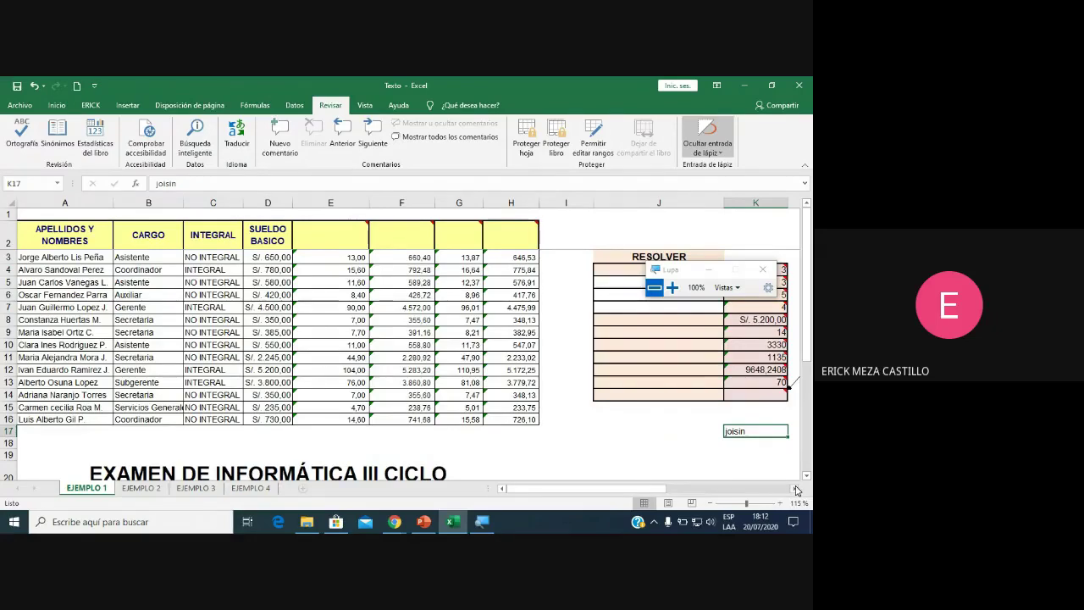
{"action": "left_click", "coordinate": [796, 490]}
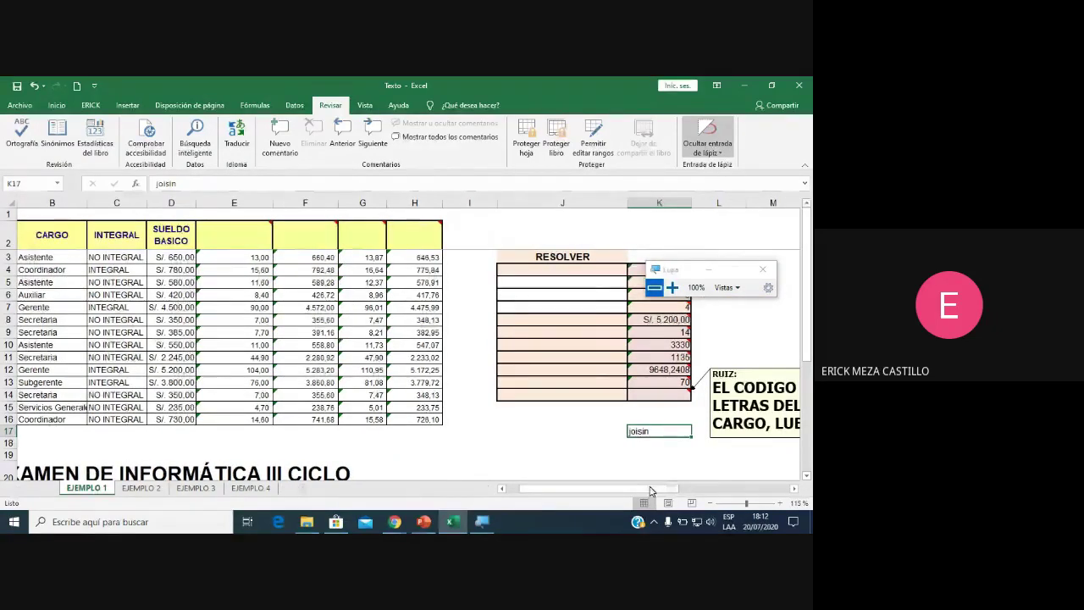
{"action": "left_click_drag", "start_coordinate": [651, 491], "coordinate": [627, 491]}
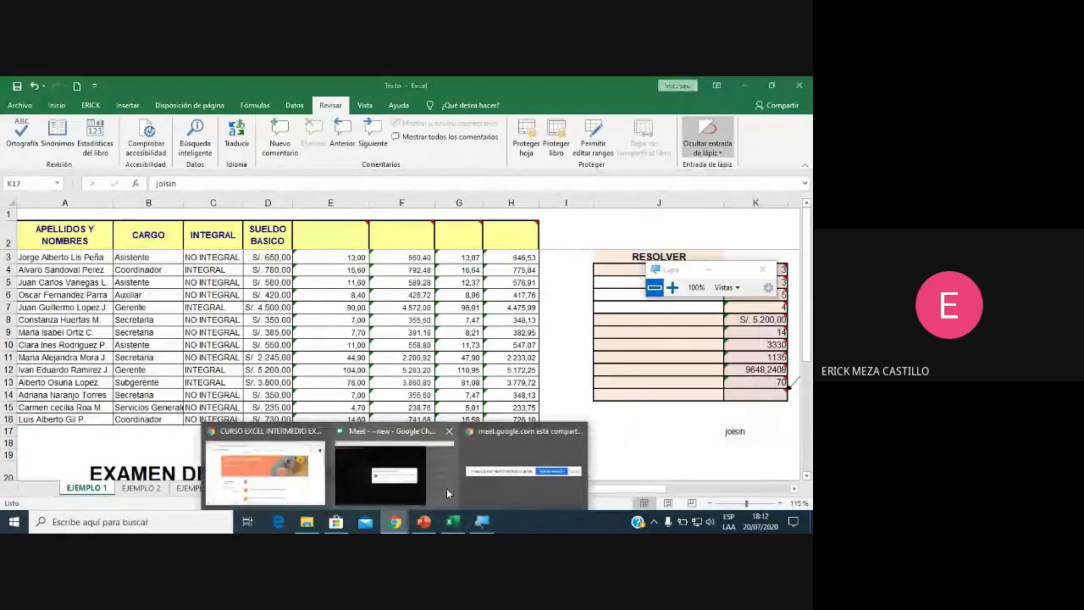
{"action": "left_click", "coordinate": [447, 488]}
{"action": "left_click", "coordinate": [535, 345]}
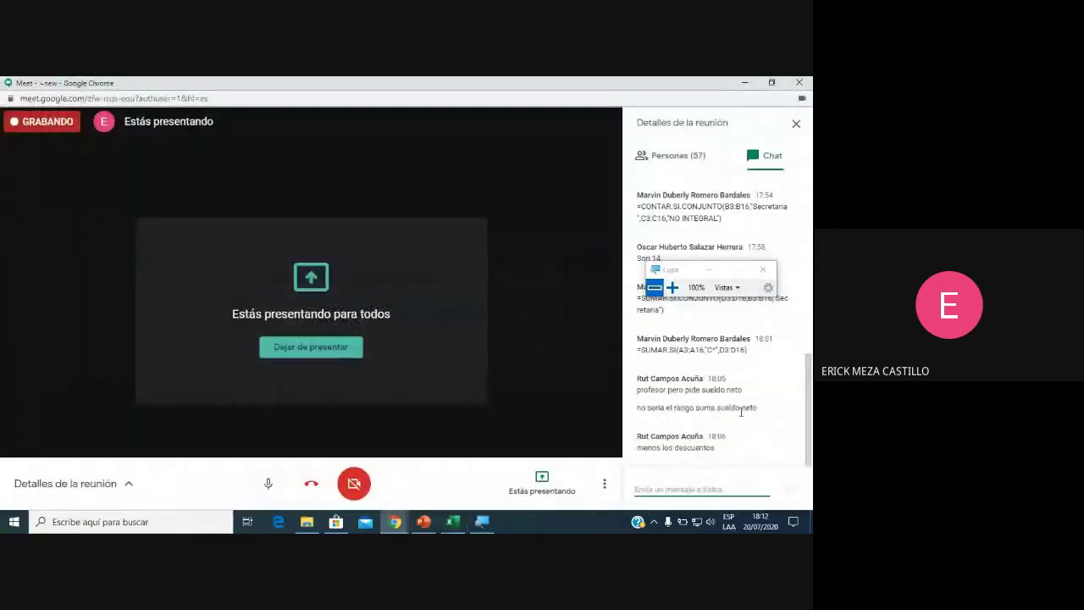
Back in Excel, check the full name in A3 and scroll right to the code composition comment.
{"action": "left_click", "coordinate": [453, 521]}
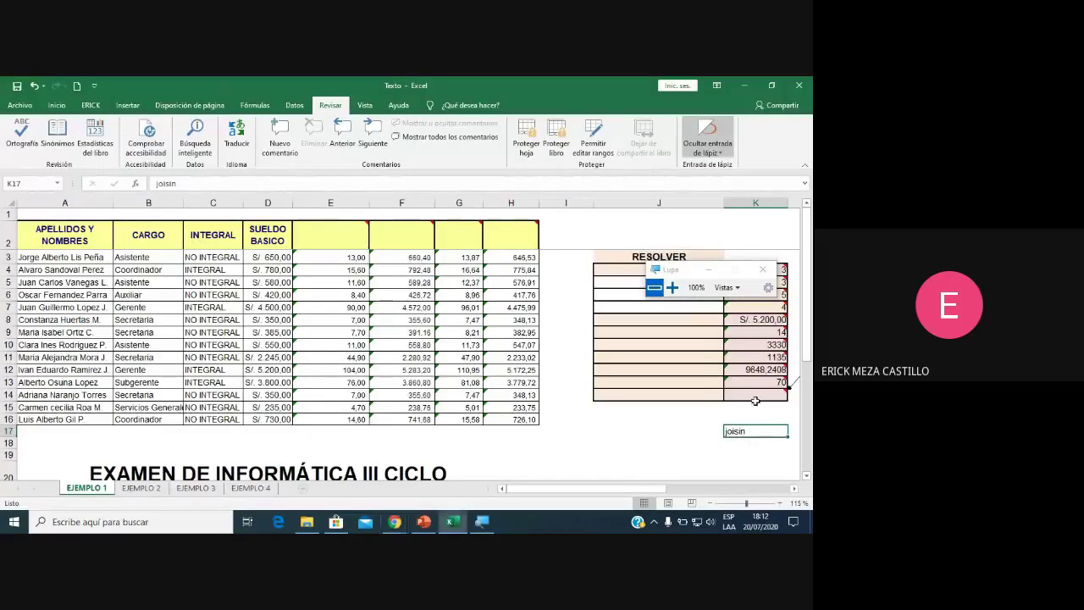
{"action": "left_click", "coordinate": [754, 400]}
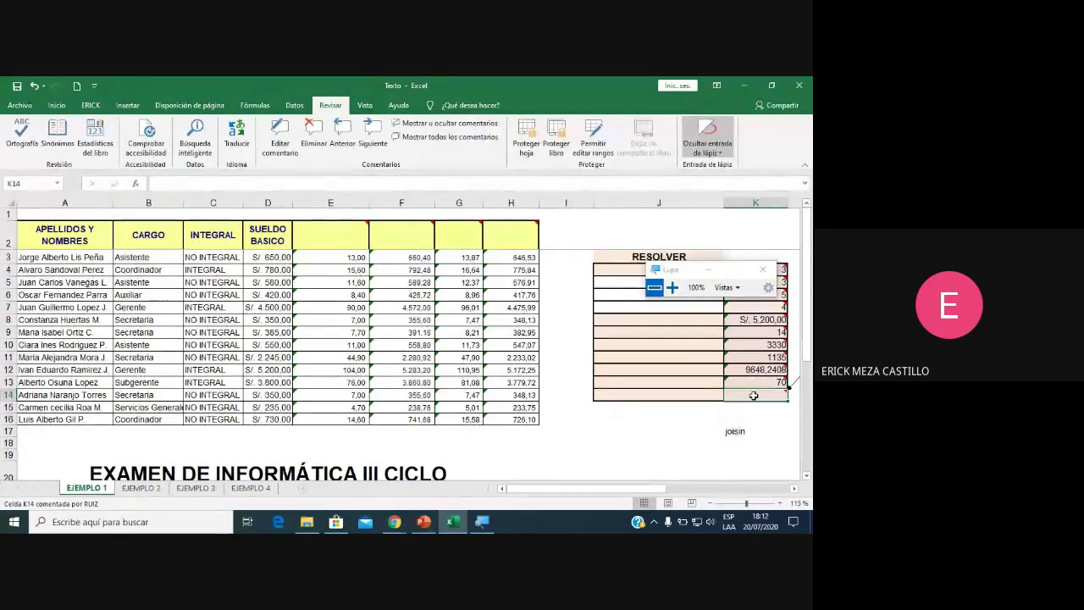
{"action": "left_click", "coordinate": [72, 257]}
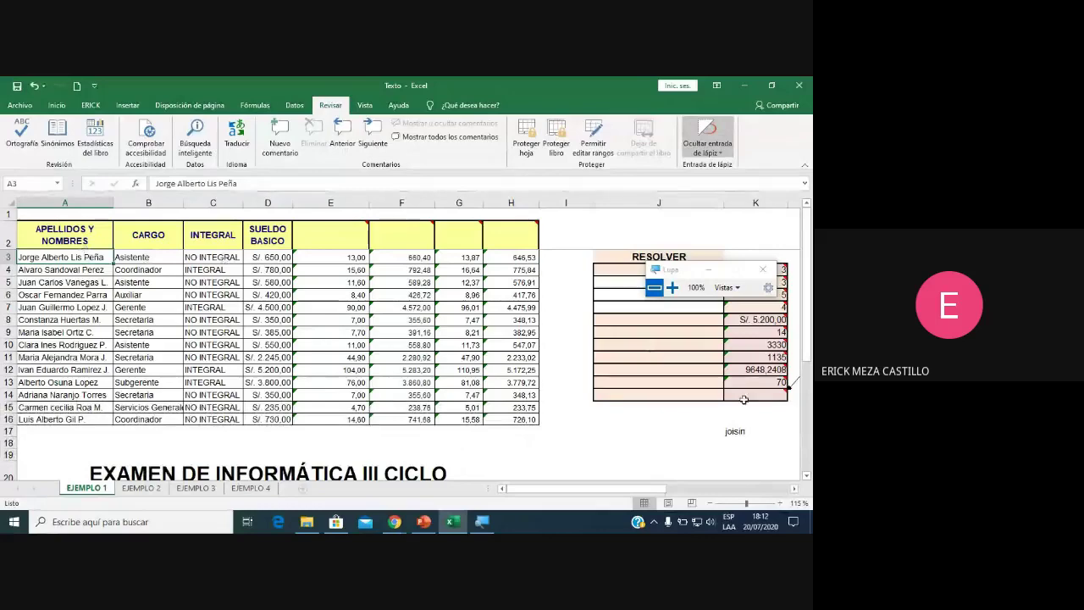
{"action": "left_click", "coordinate": [795, 489]}
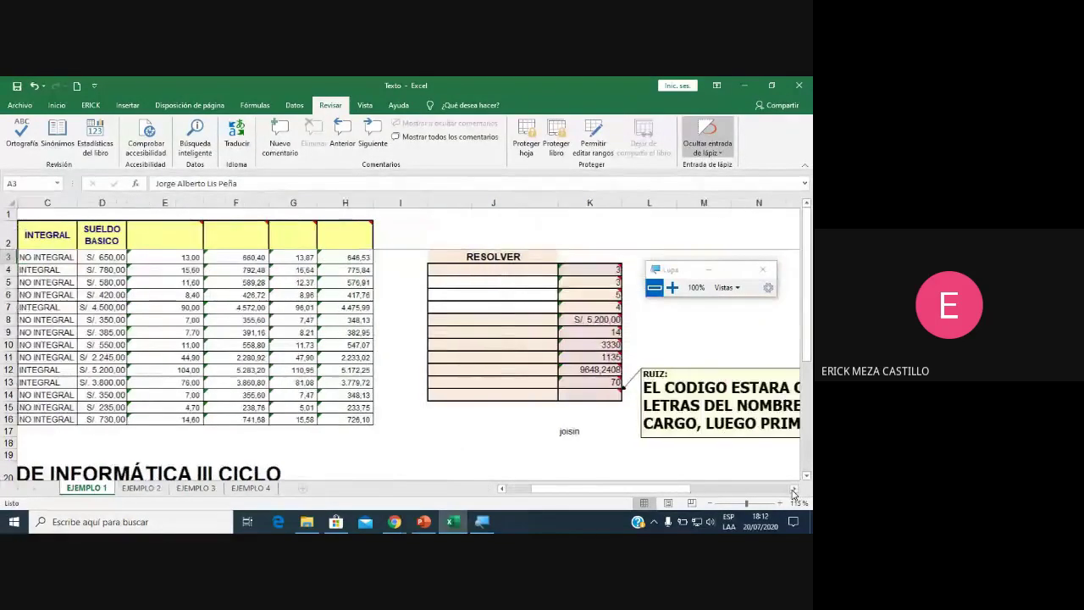
{"action": "left_click", "coordinate": [795, 489]}
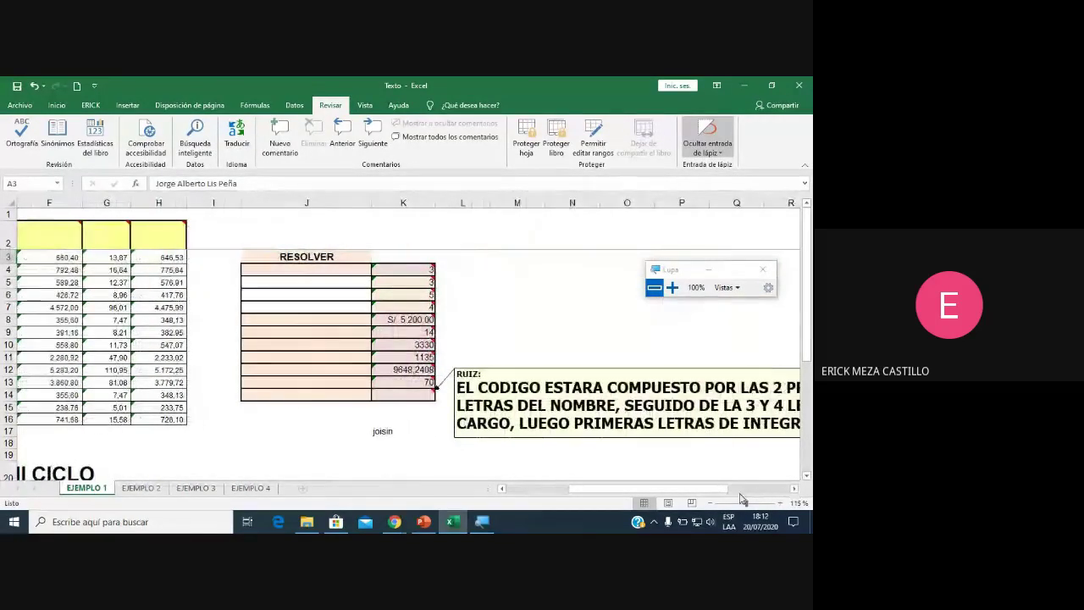
{"action": "left_click_drag", "start_coordinate": [720, 490], "coordinate": [686, 491]}
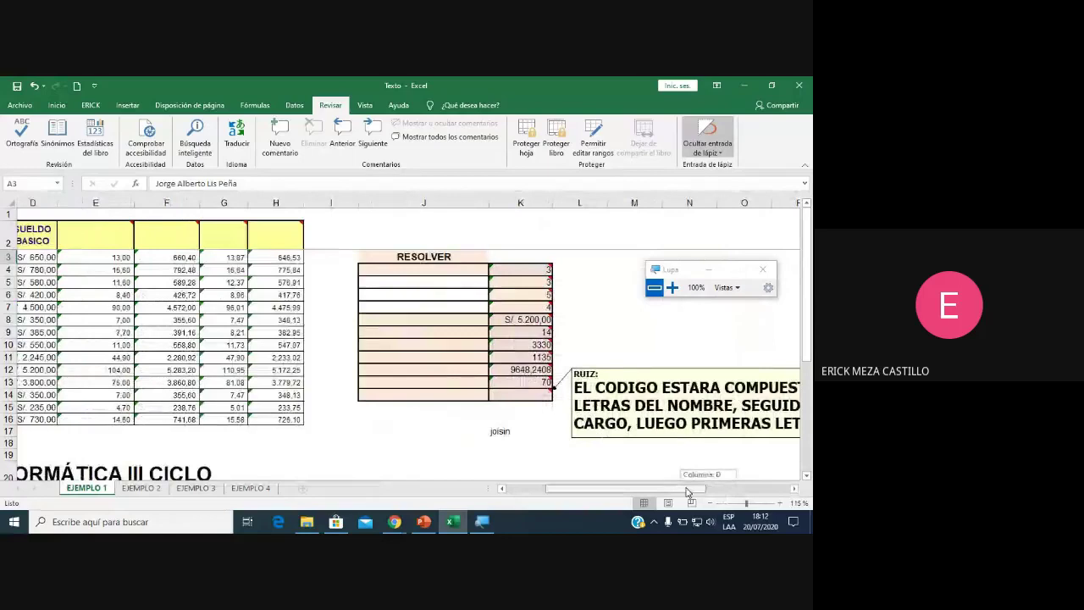
{"action": "left_click", "coordinate": [534, 398]}
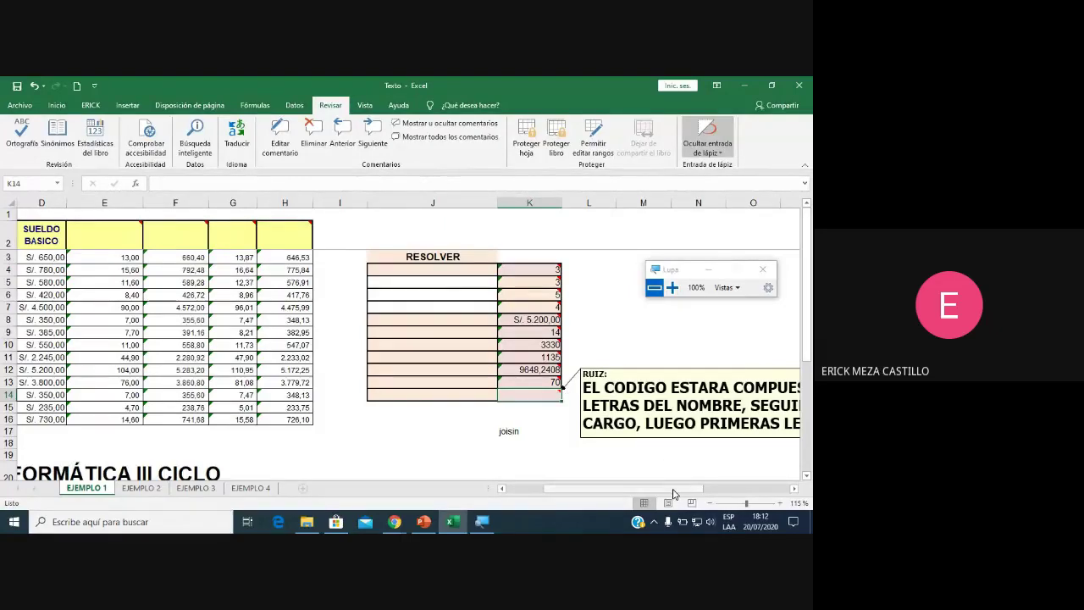
{"action": "mouse_move", "coordinate": [675, 494]}
{"action": "left_mouse_down"}
{"action": "mouse_move", "coordinate": [702, 491]}
{"action": "mouse_move", "coordinate": [650, 495]}
{"action": "mouse_move", "coordinate": [679, 494]}
{"action": "left_mouse_up"}
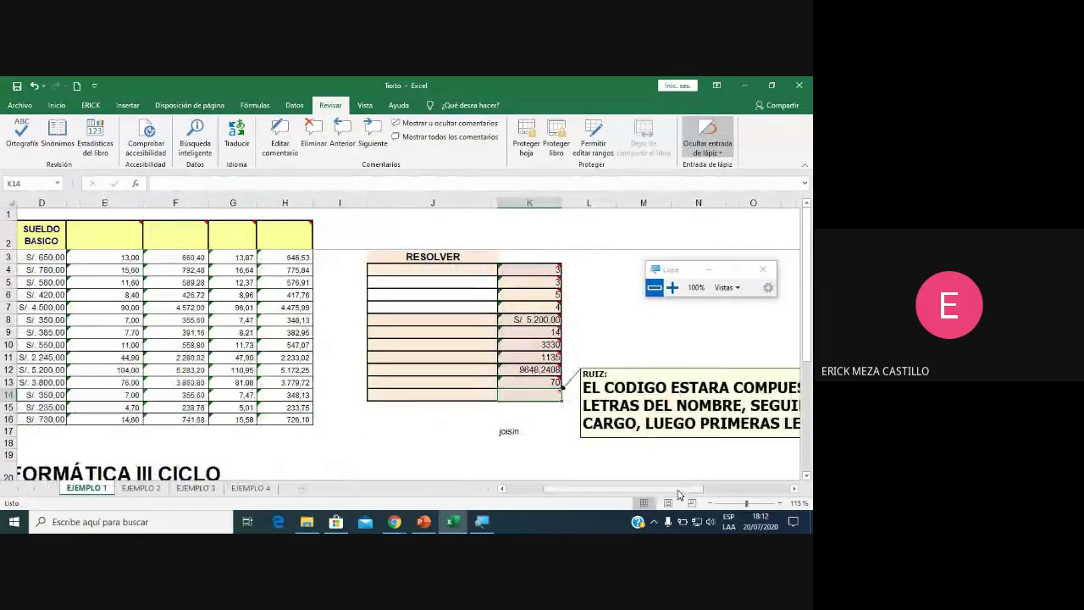
Enter =EXTRAE(A3;1;2) in K14 so it returns Jo, the name's first two letters.
{"action": "type", "text": "=extrae"}
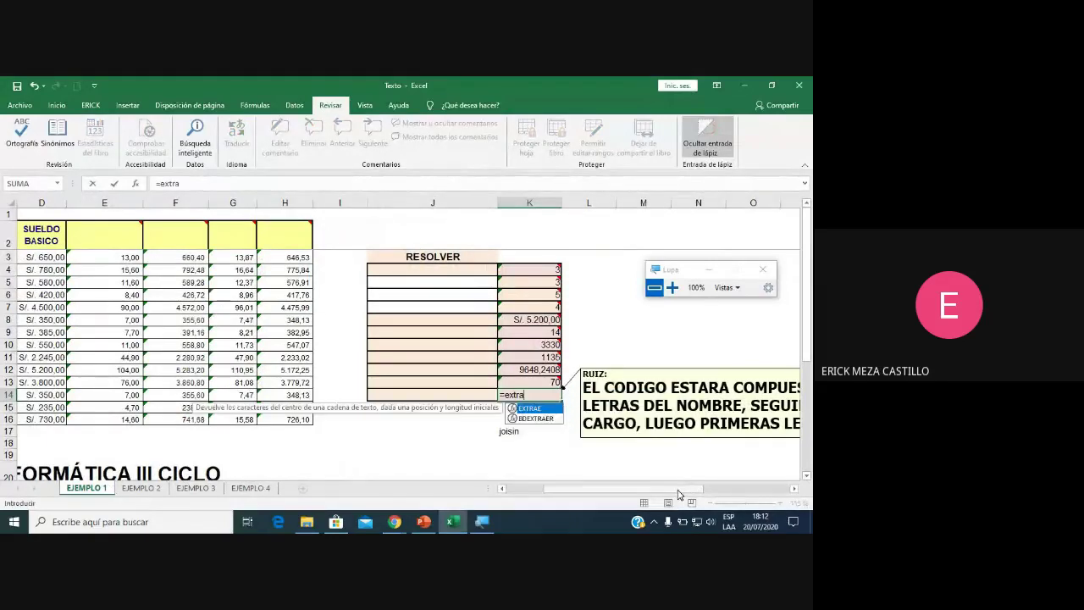
{"action": "type", "text": "("}
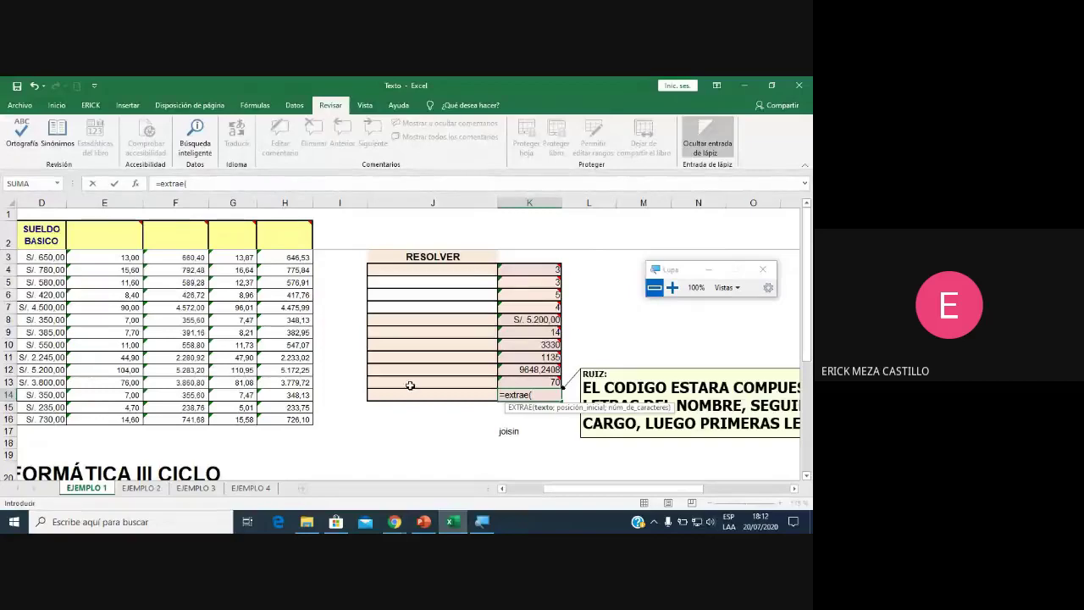
{"action": "left_click_drag", "start_coordinate": [587, 488], "coordinate": [549, 494]}
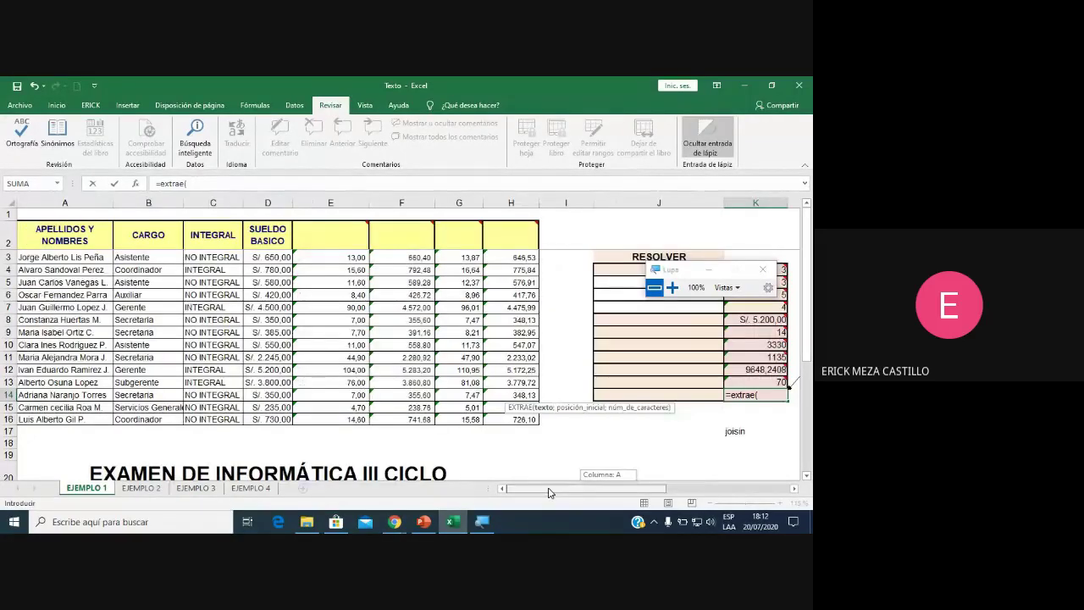
{"action": "left_click", "coordinate": [64, 256]}
{"action": "left_click", "coordinate": [794, 488]}
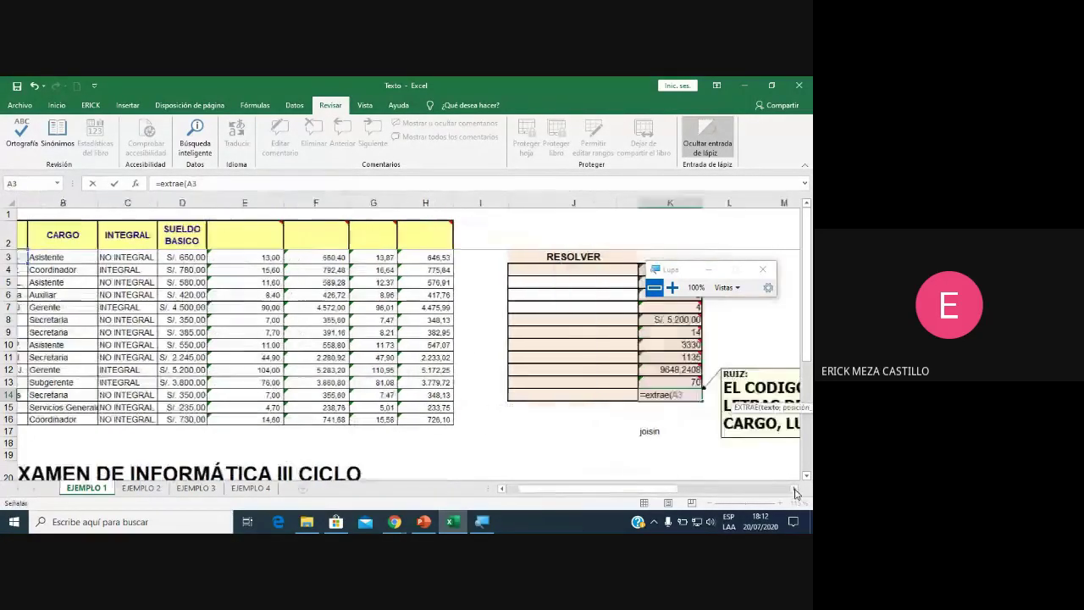
{"action": "left_click", "coordinate": [794, 491]}
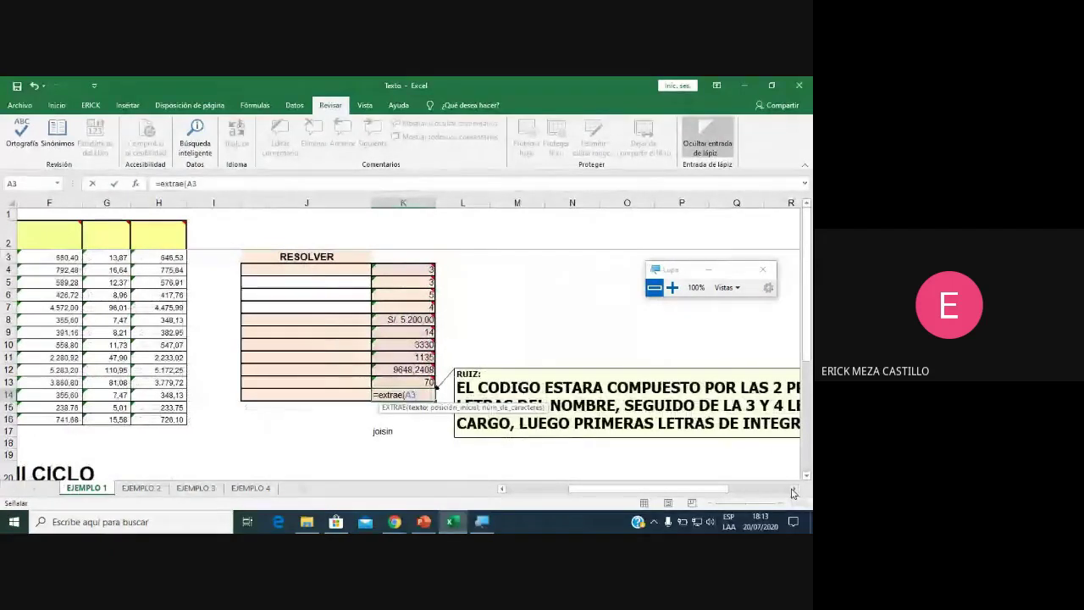
{"action": "type", "text": ";1"}
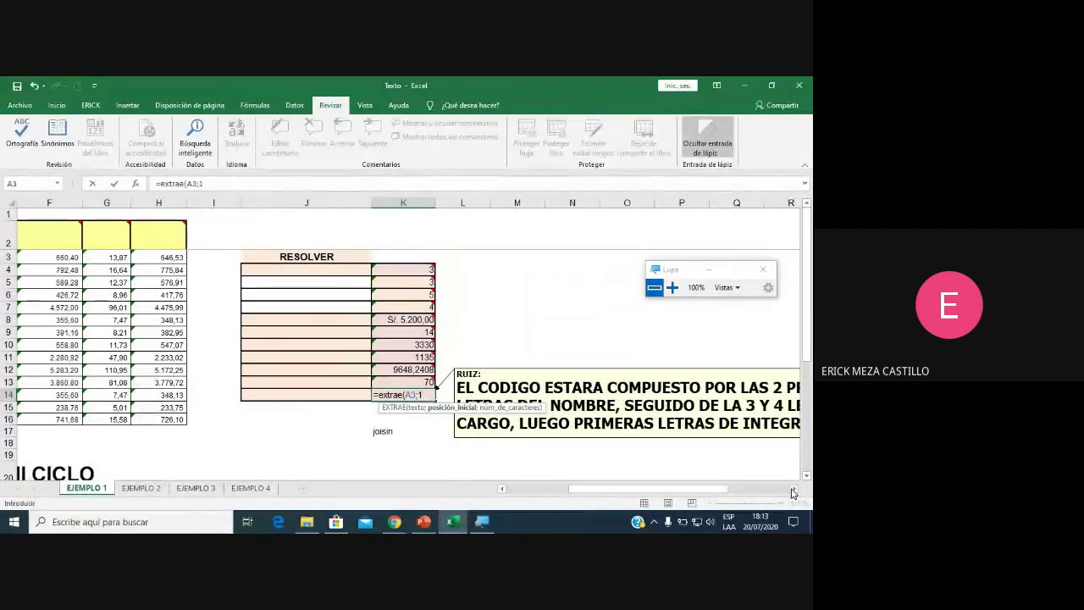
{"action": "type", "text": ";2"}
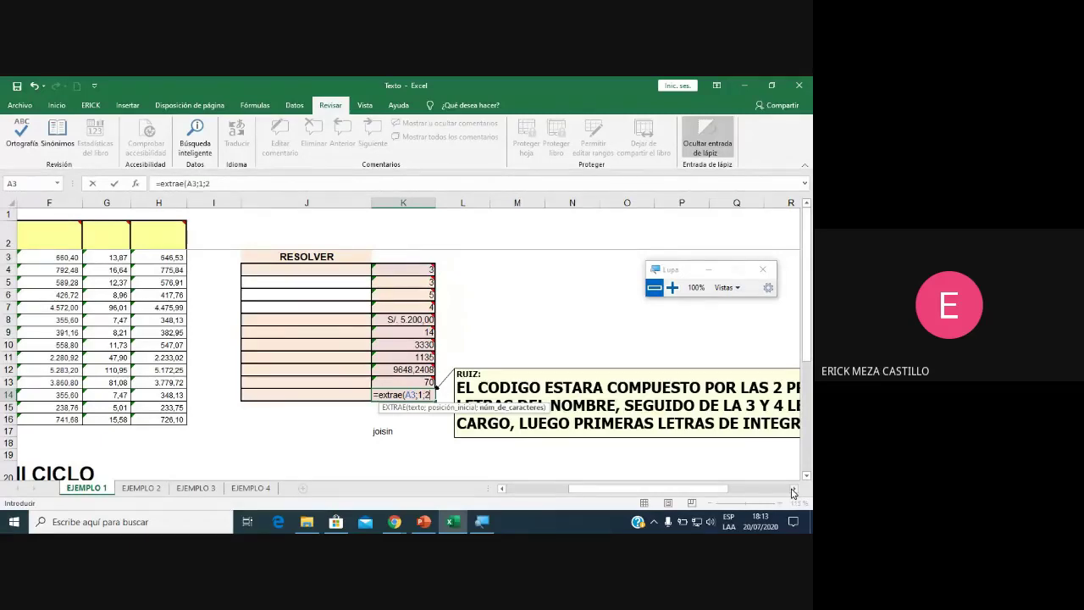
{"action": "type", "text": ")"}
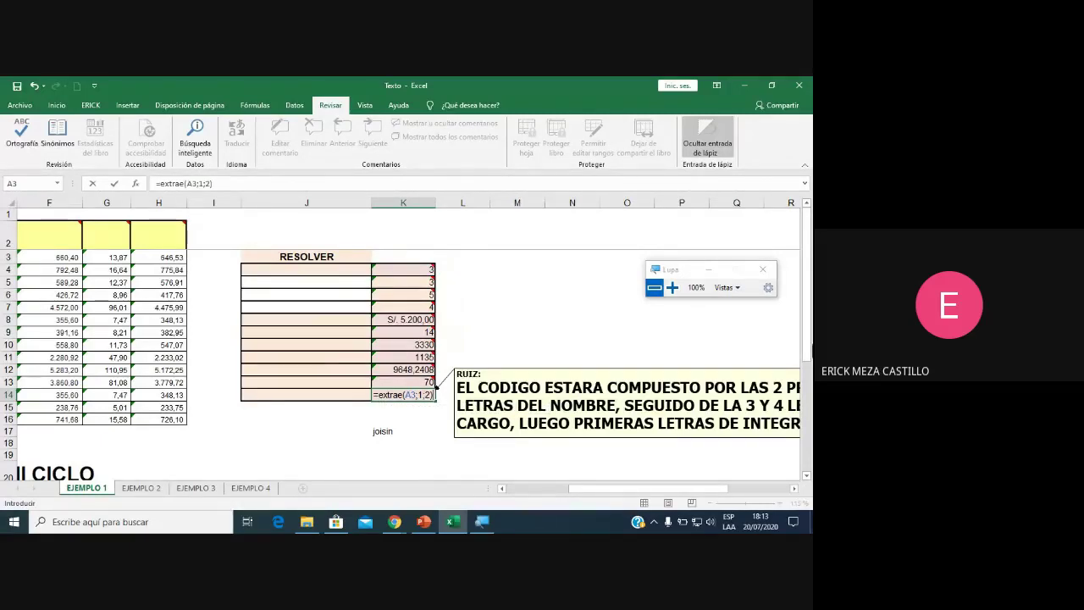
{"action": "left_click", "coordinate": [673, 288]}
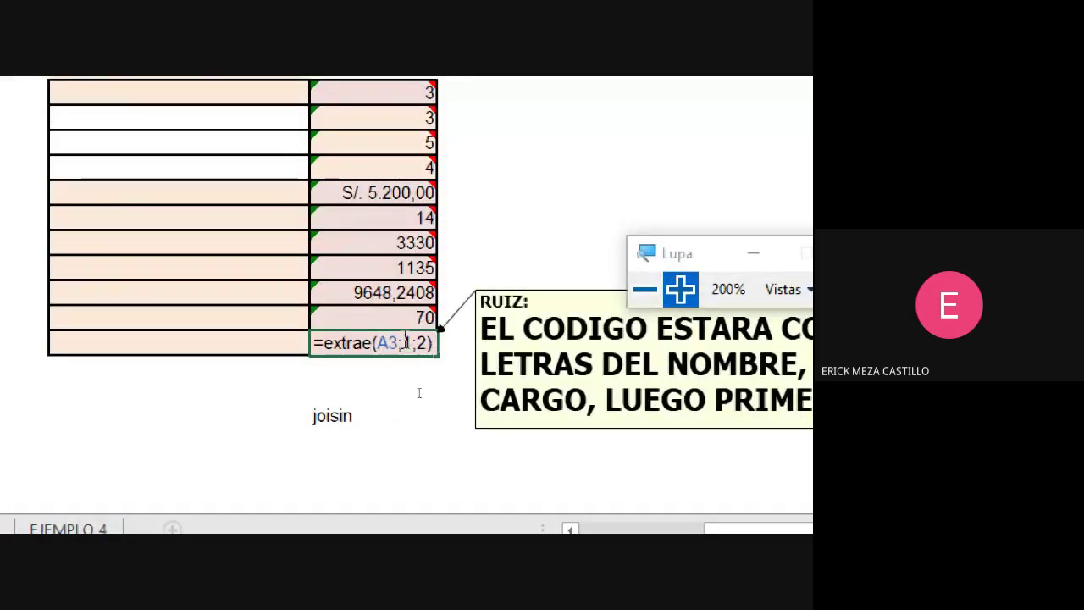
{"action": "key", "text": "End"}
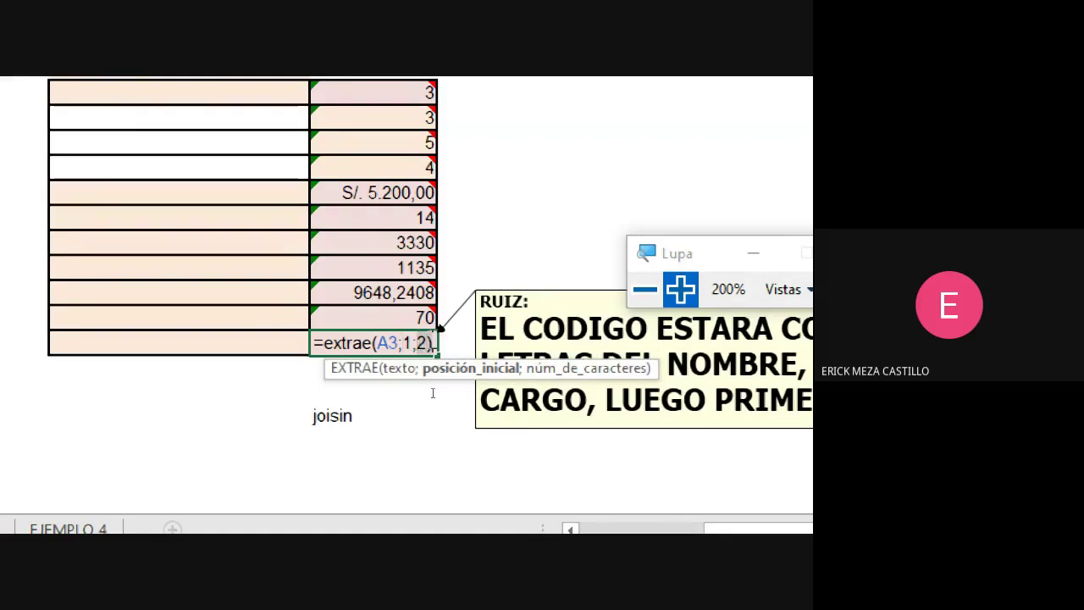
{"action": "key", "text": "Return"}
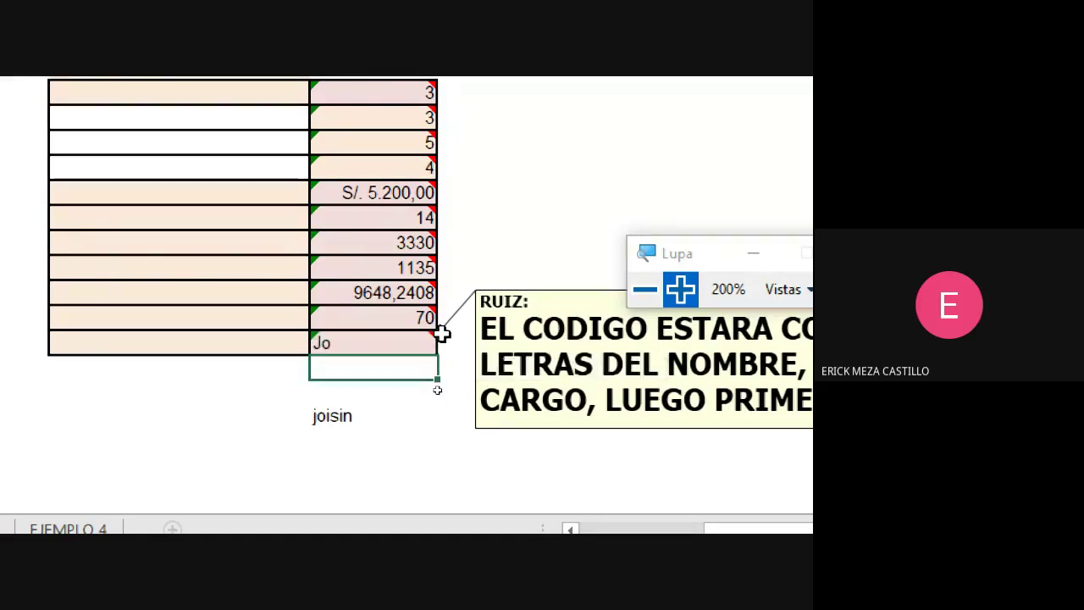
Reopen K14's formula and add a joining & after EXTRAE(A3;1;2).
{"action": "left_click", "coordinate": [373, 342]}
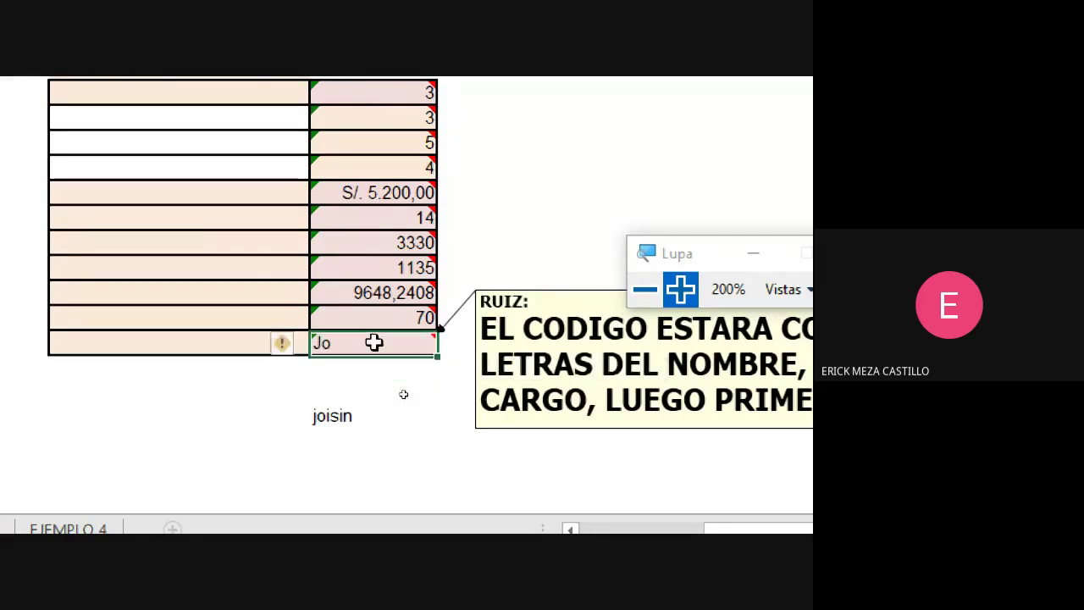
{"action": "double_click", "coordinate": [374, 342]}
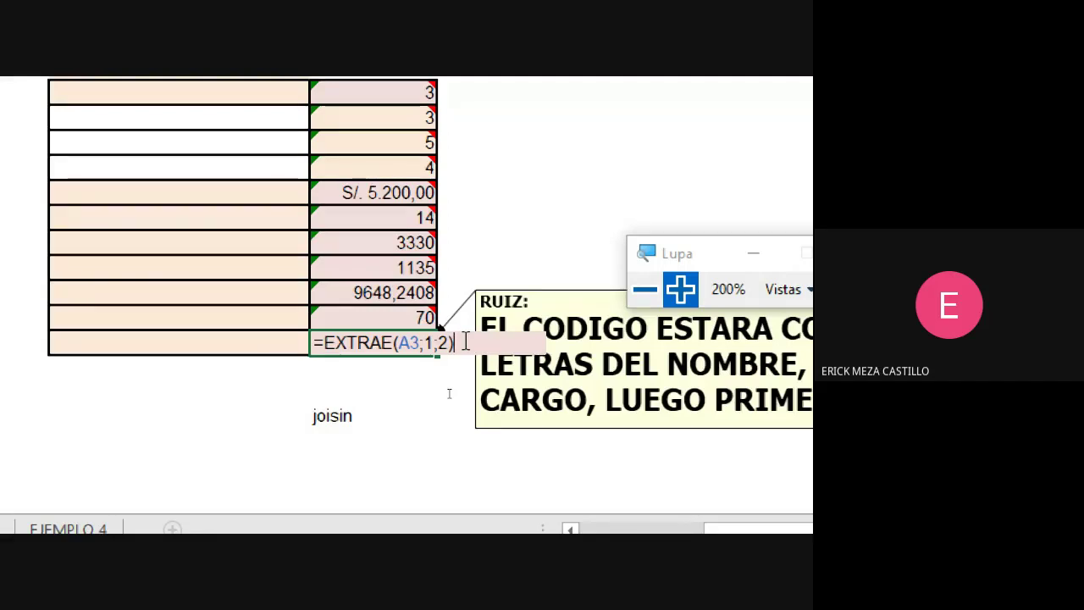
{"action": "type", "text": "&"}
{"action": "type", "text": "("}
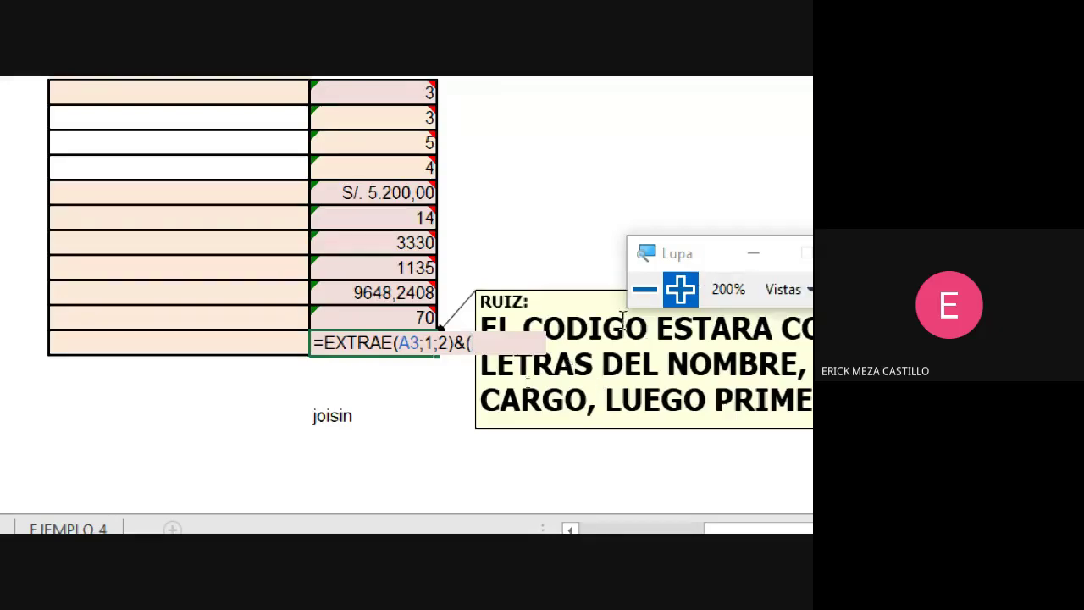
{"action": "left_click", "coordinate": [645, 290]}
{"action": "left_click", "coordinate": [645, 295]}
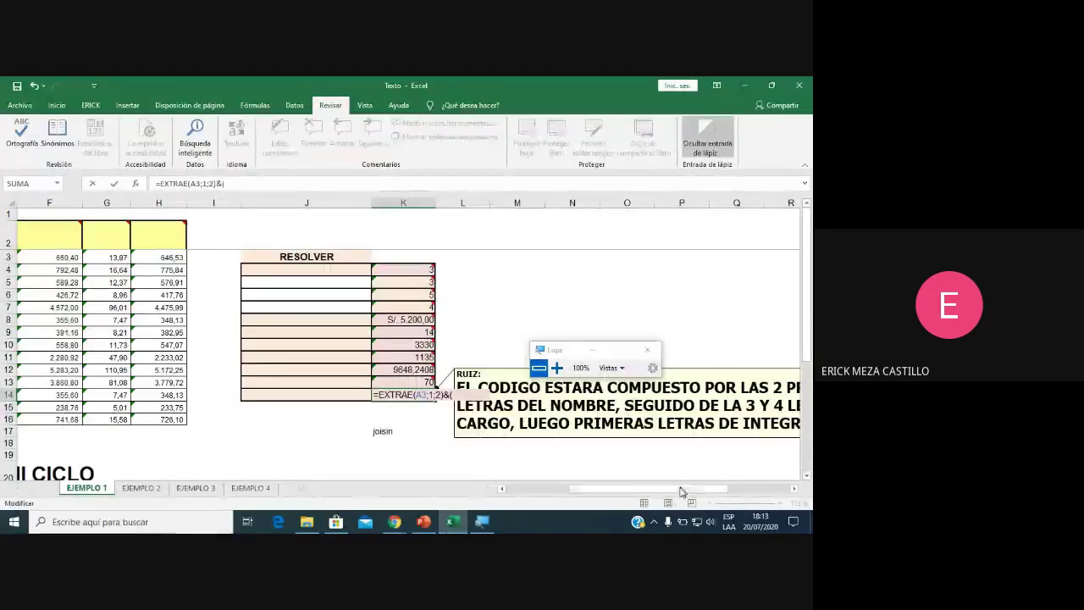
{"action": "left_click_drag", "start_coordinate": [685, 491], "coordinate": [679, 501]}
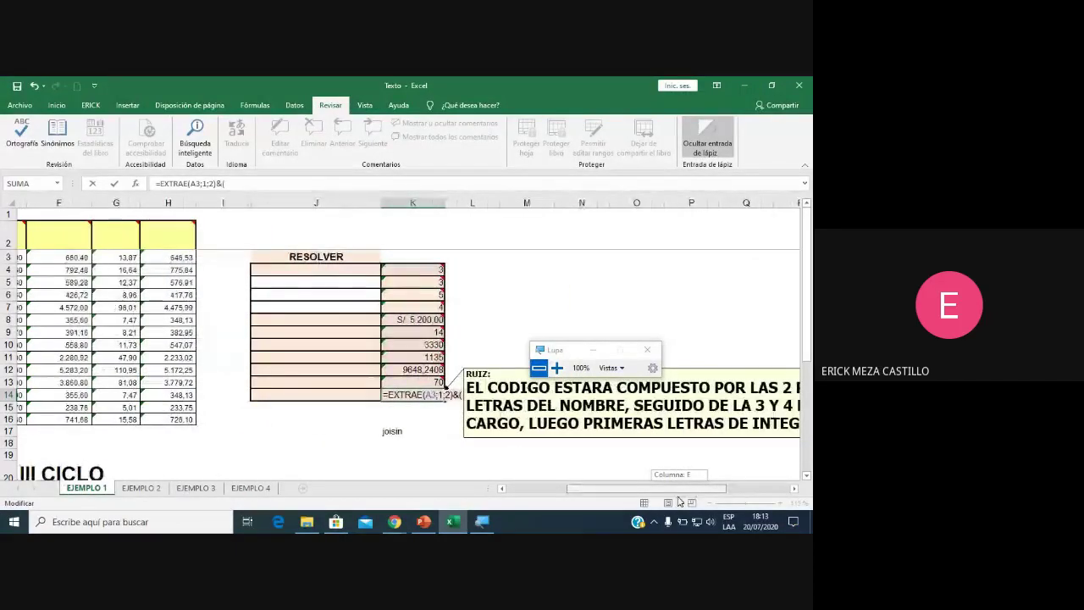
{"action": "left_click", "coordinate": [557, 368]}
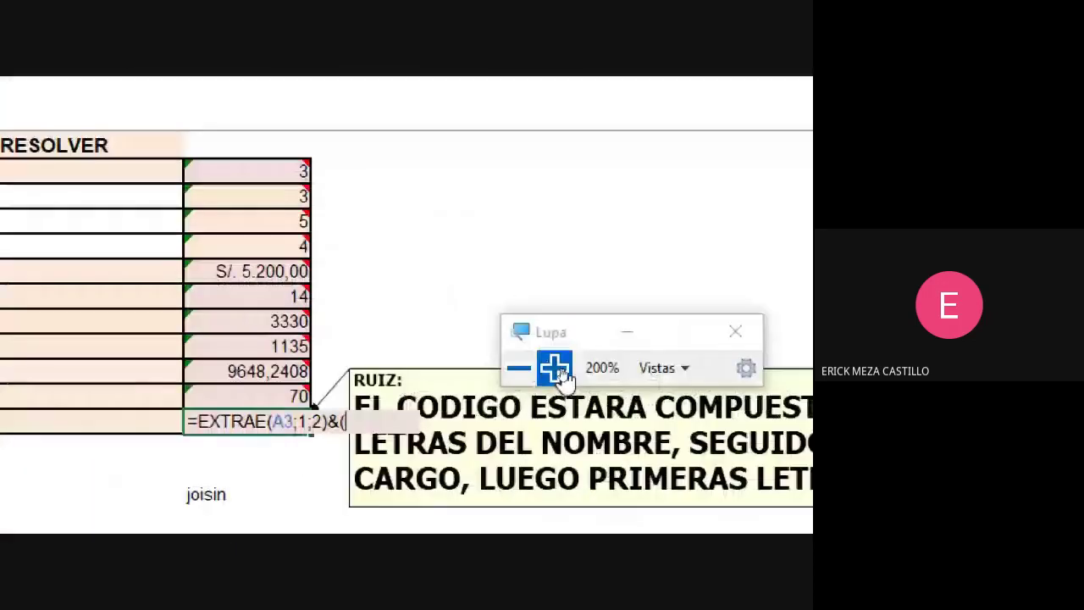
{"action": "key", "text": "BackSpace"}
Append EXTRAE(B3;3;2)& to take the job title's third and fourth letters.
{"action": "type", "text": "ex"}
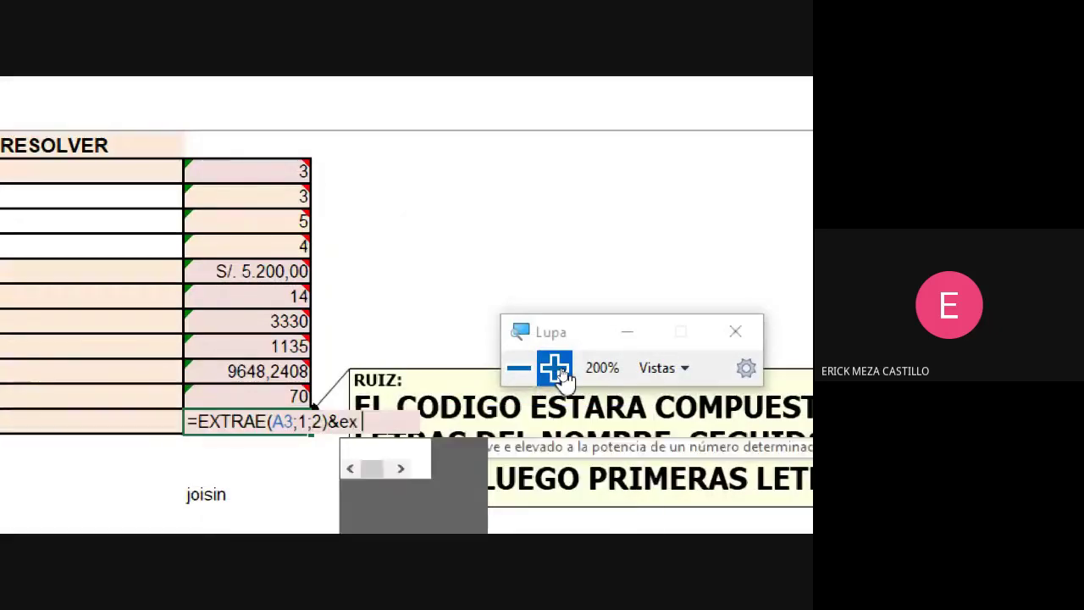
{"action": "type", "text": "trae("}
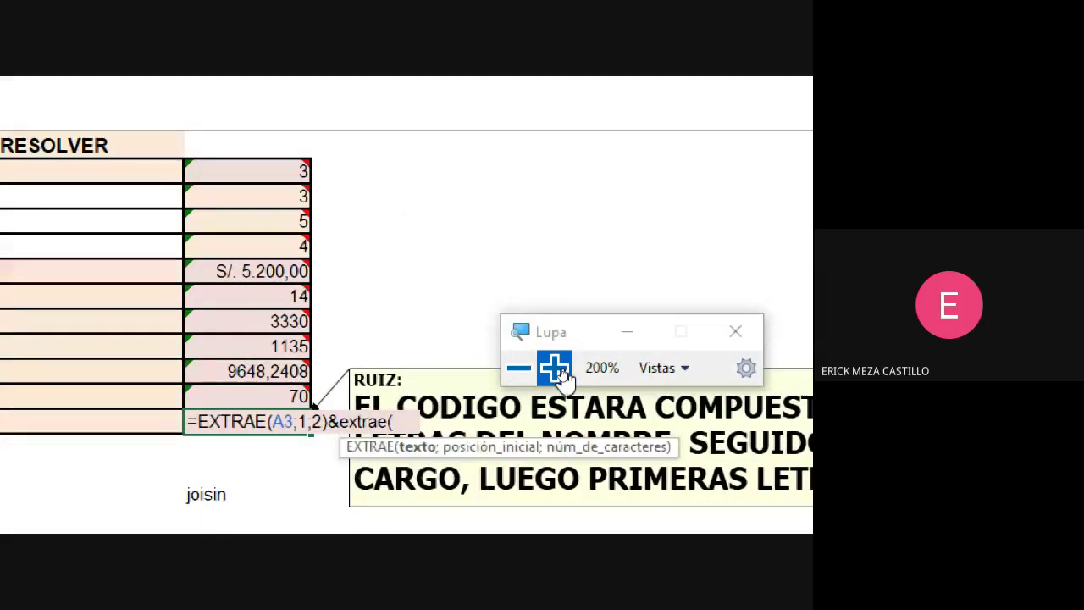
{"action": "left_click", "coordinate": [518, 383]}
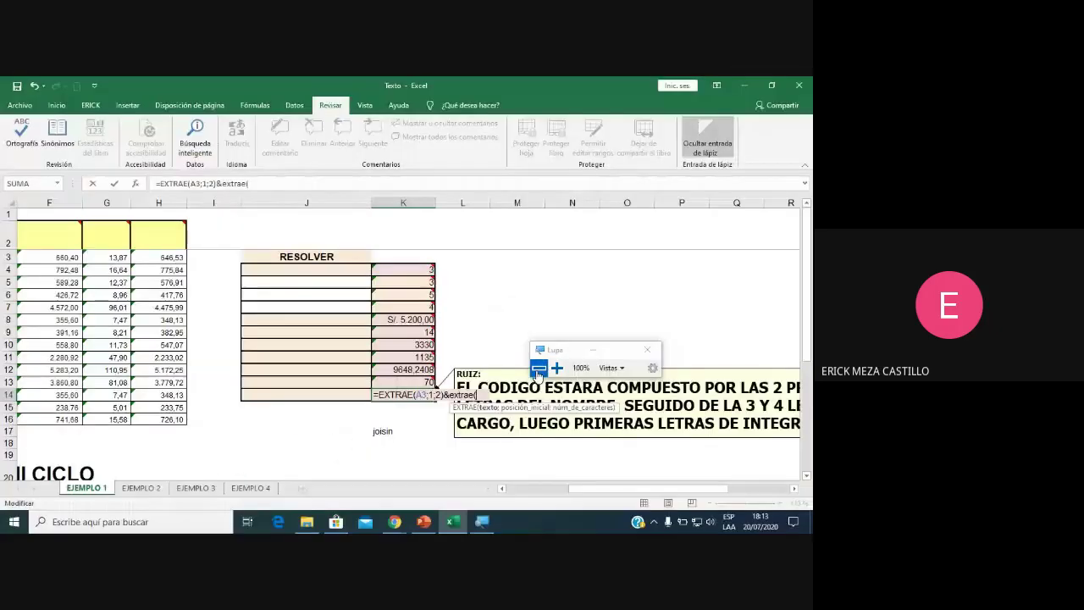
{"action": "left_click", "coordinate": [541, 494]}
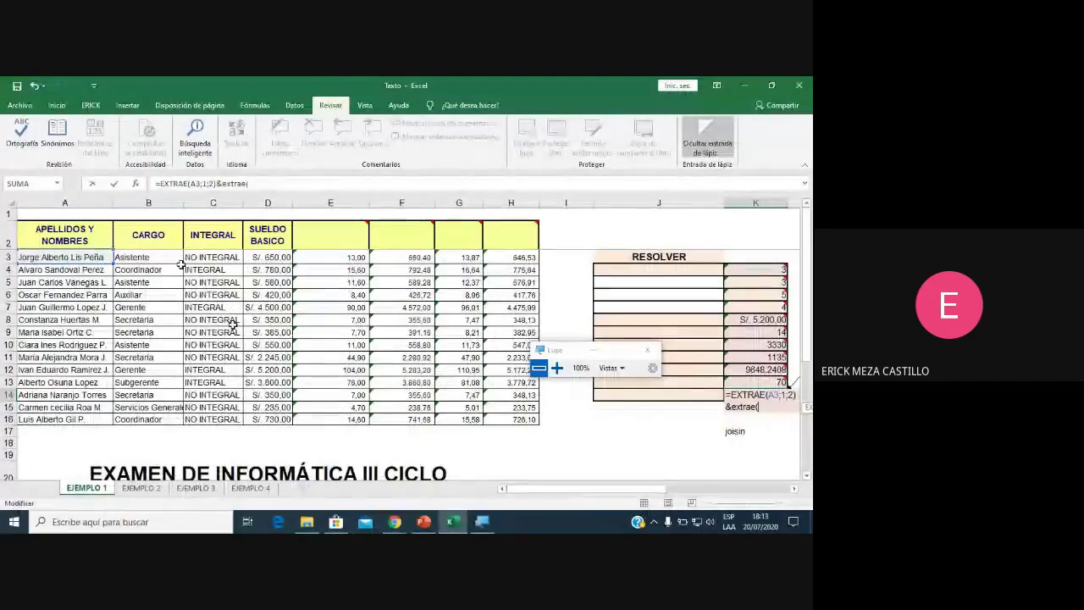
{"action": "left_click", "coordinate": [163, 259]}
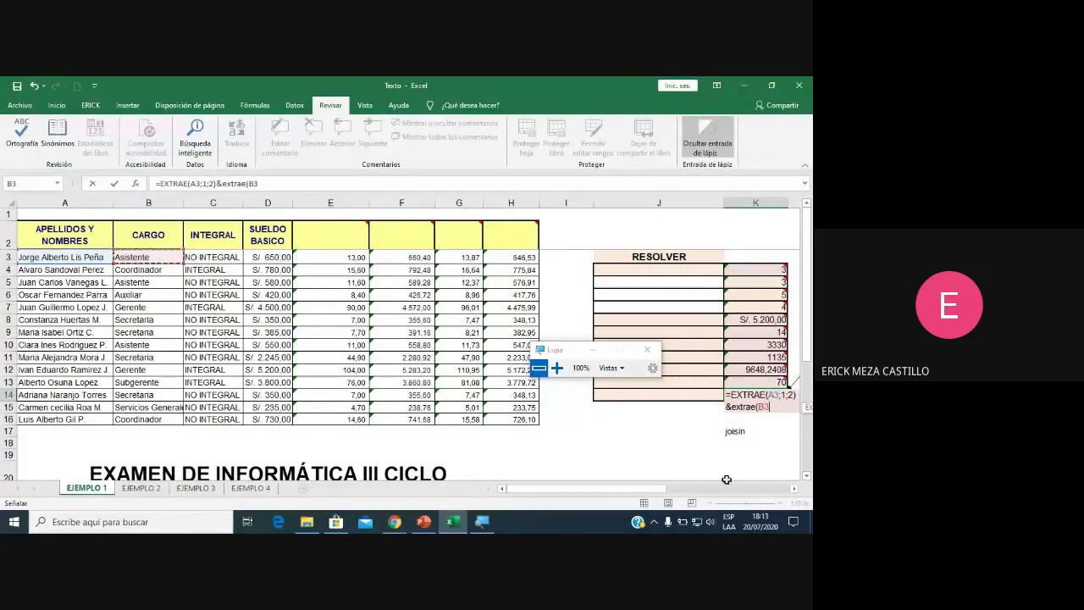
{"action": "left_click", "coordinate": [795, 490]}
{"action": "left_click", "coordinate": [794, 496]}
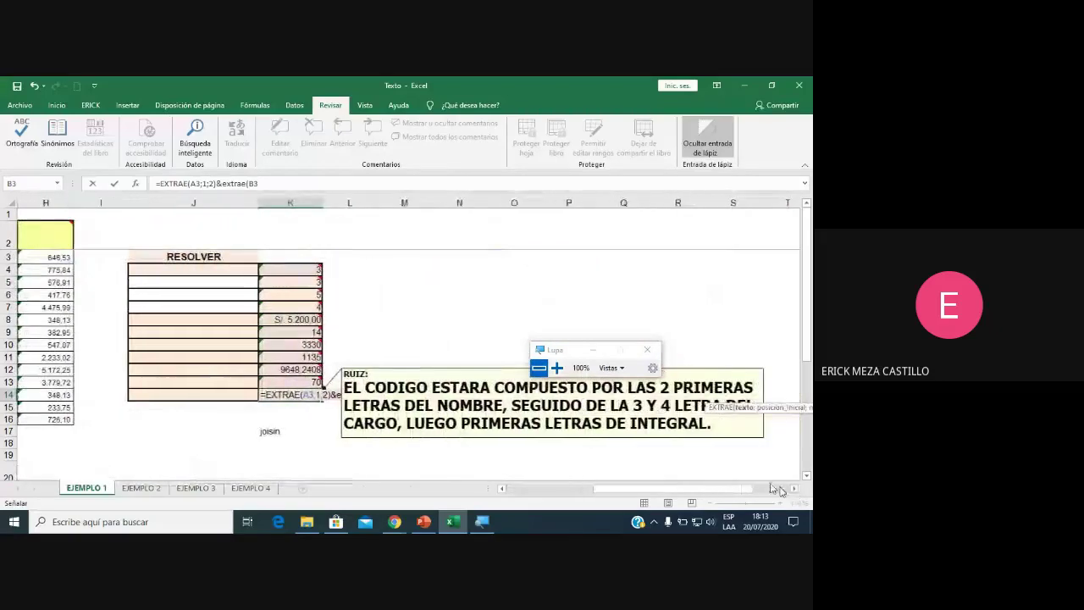
{"action": "left_click", "coordinate": [557, 368]}
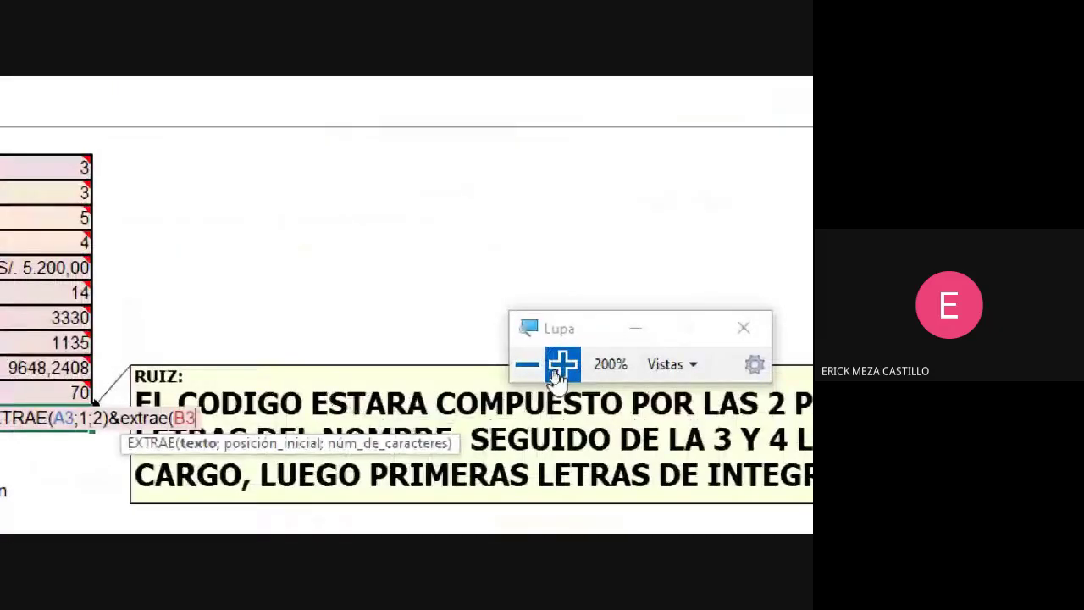
{"action": "type", "text": ";"}
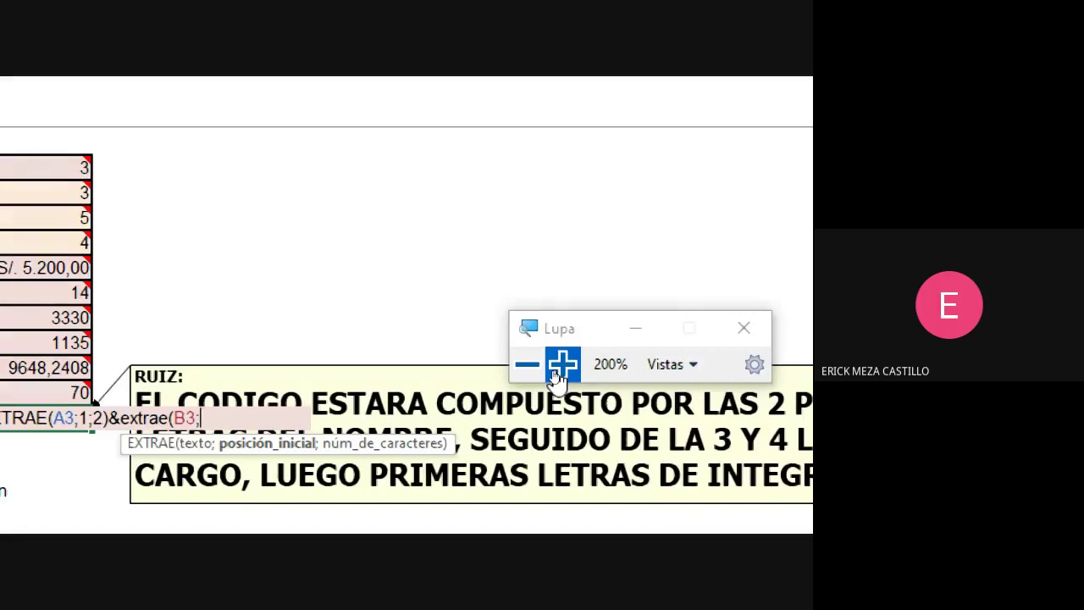
{"action": "type", "text": "3;"}
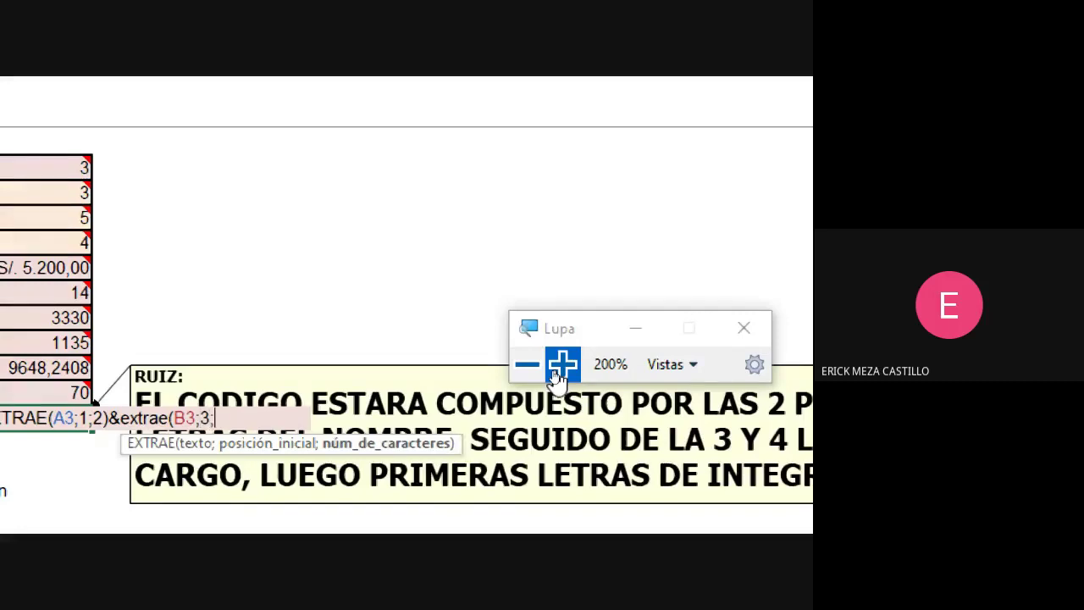
{"action": "type", "text": "2"}
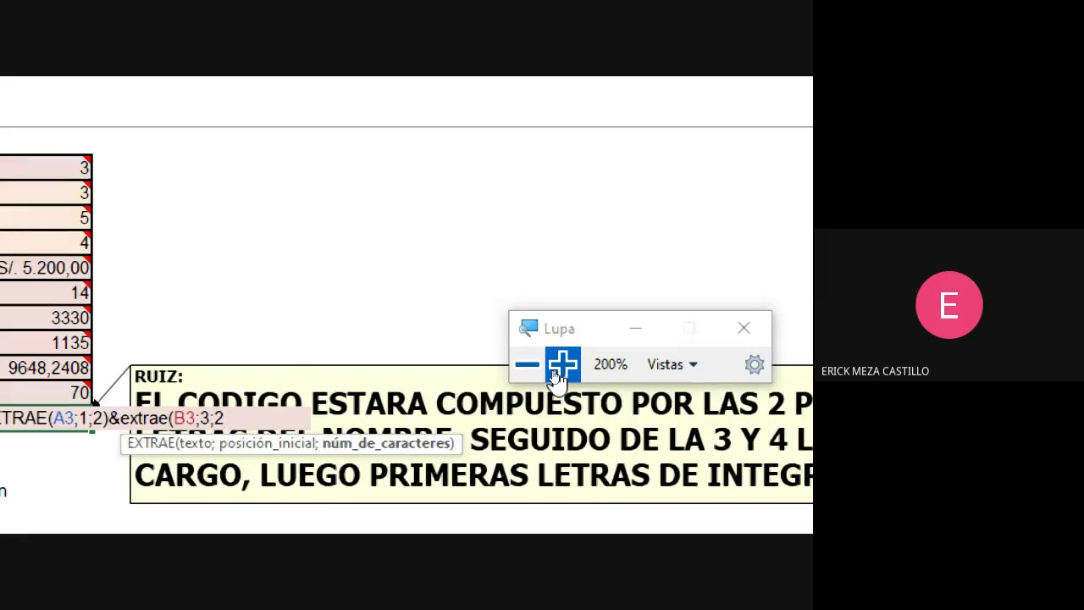
{"action": "type", "text": ")"}
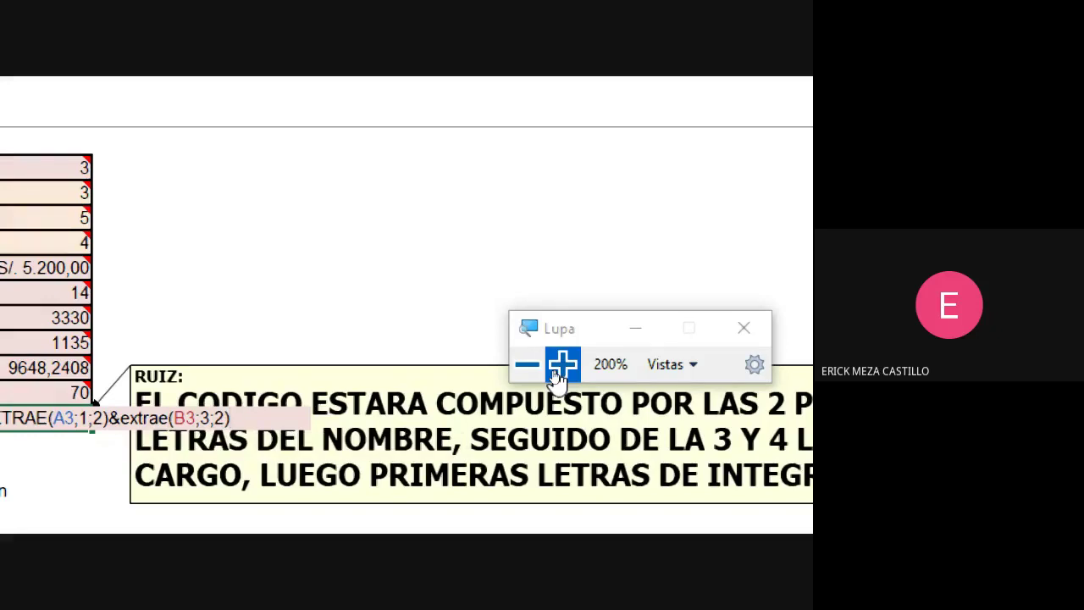
{"action": "type", "text": "&"}
Zoom the Magnifier back to 100% with the trailing & in K14's formula.
{"action": "left_click", "coordinate": [522, 367]}
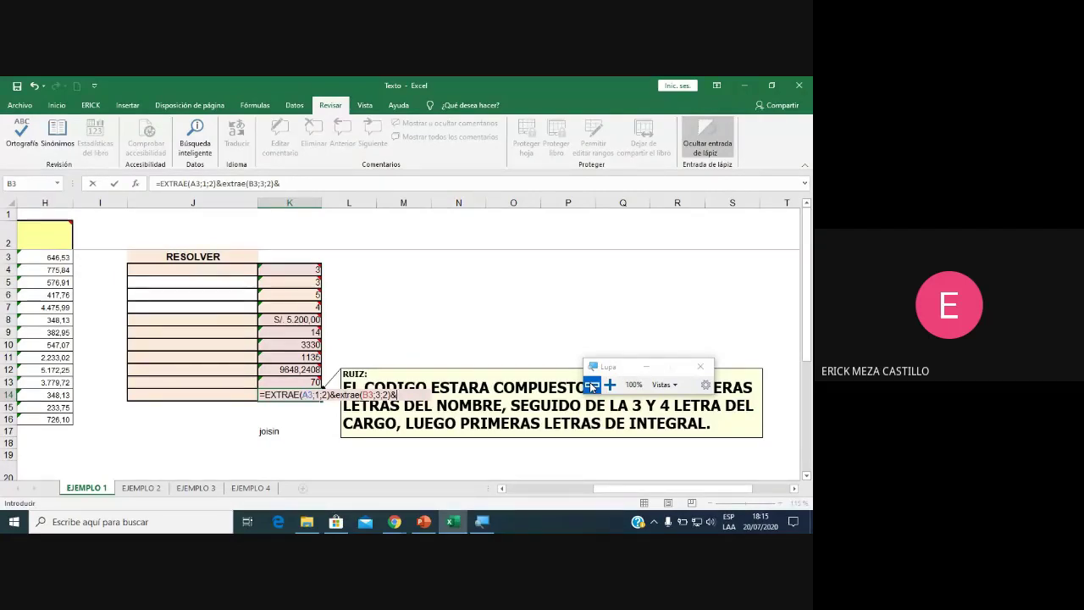
Start the third piece as EXTRAE(C3; using the autocomplete suggestion and cell C3.
{"action": "type", "text": "extr"}
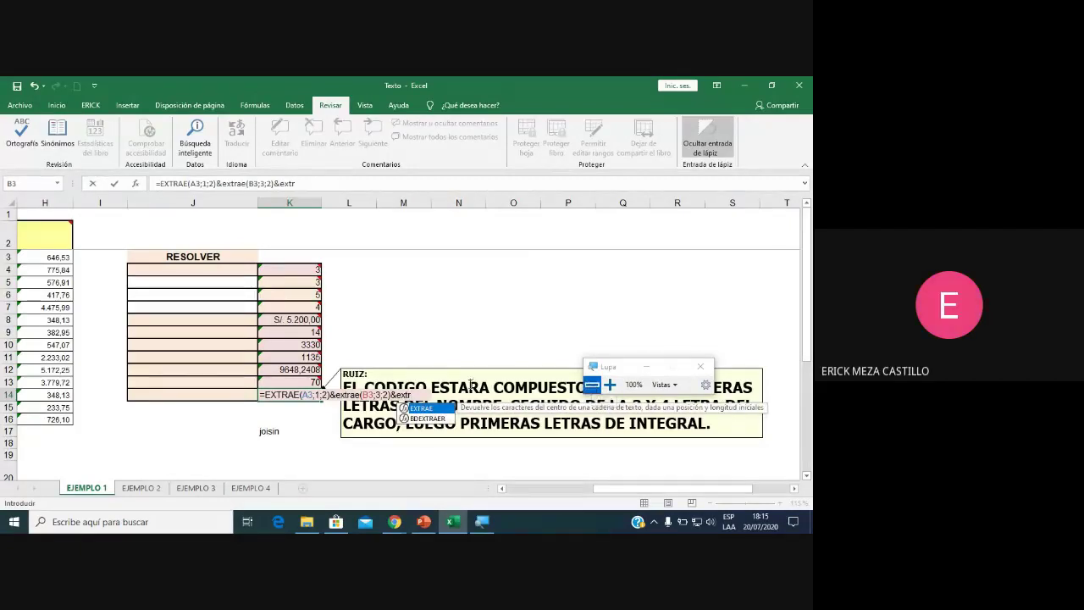
{"action": "double_click", "coordinate": [424, 409]}
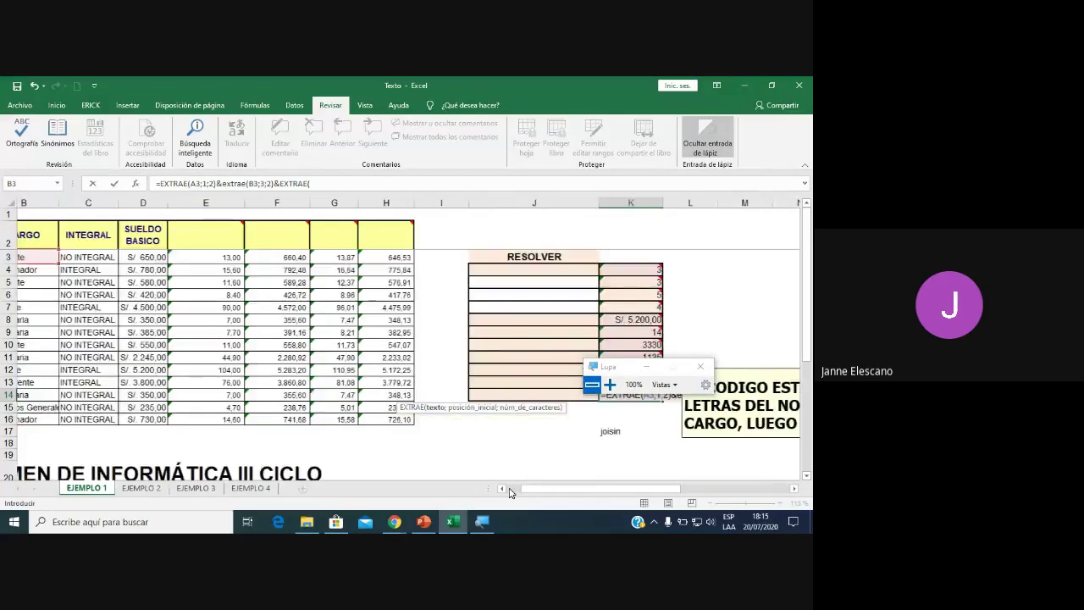
{"action": "left_click", "coordinate": [513, 489]}
{"action": "left_click", "coordinate": [216, 257]}
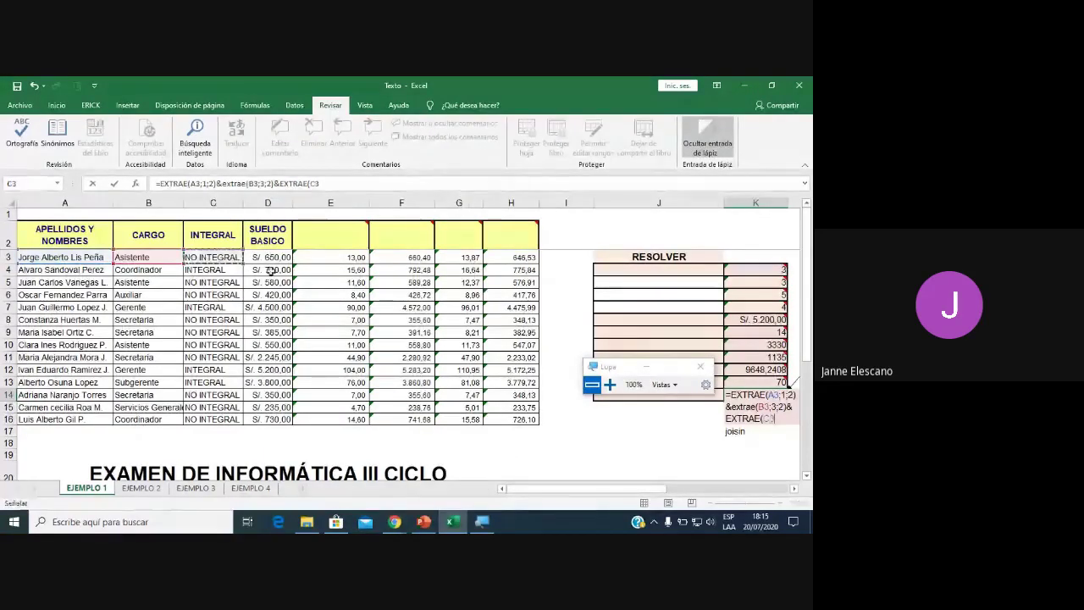
{"action": "left_click", "coordinate": [610, 385]}
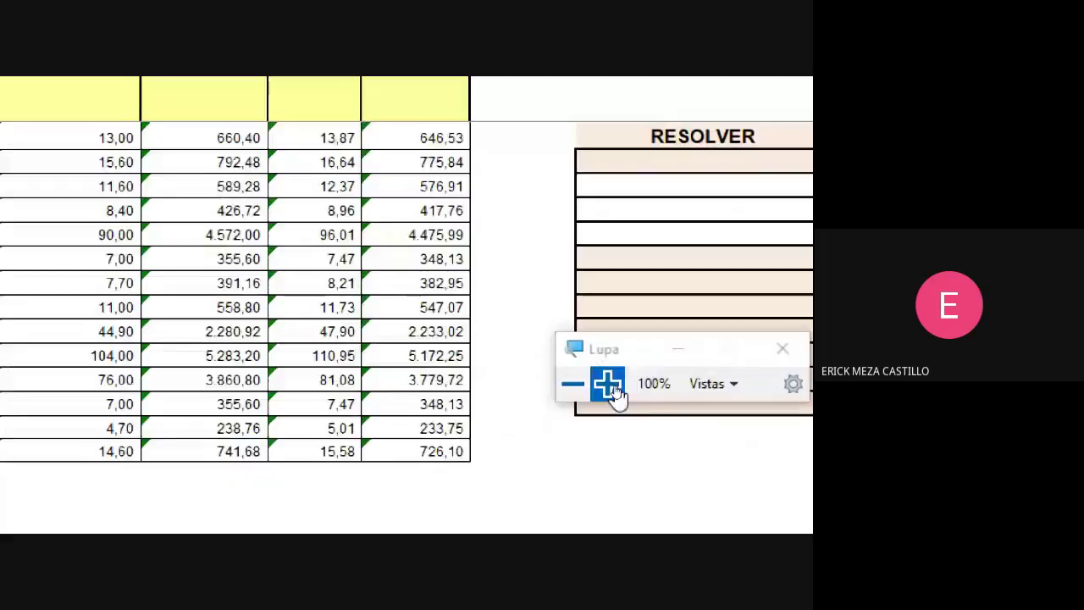
{"action": "left_click_drag", "start_coordinate": [610, 348], "coordinate": [798, 478]}
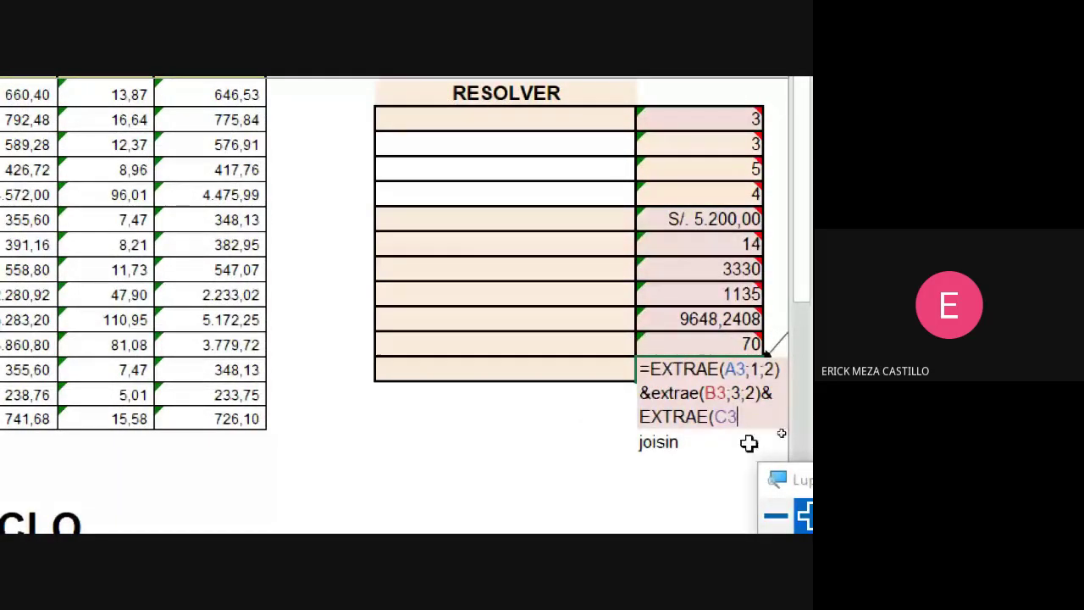
{"action": "type", "text": ";"}
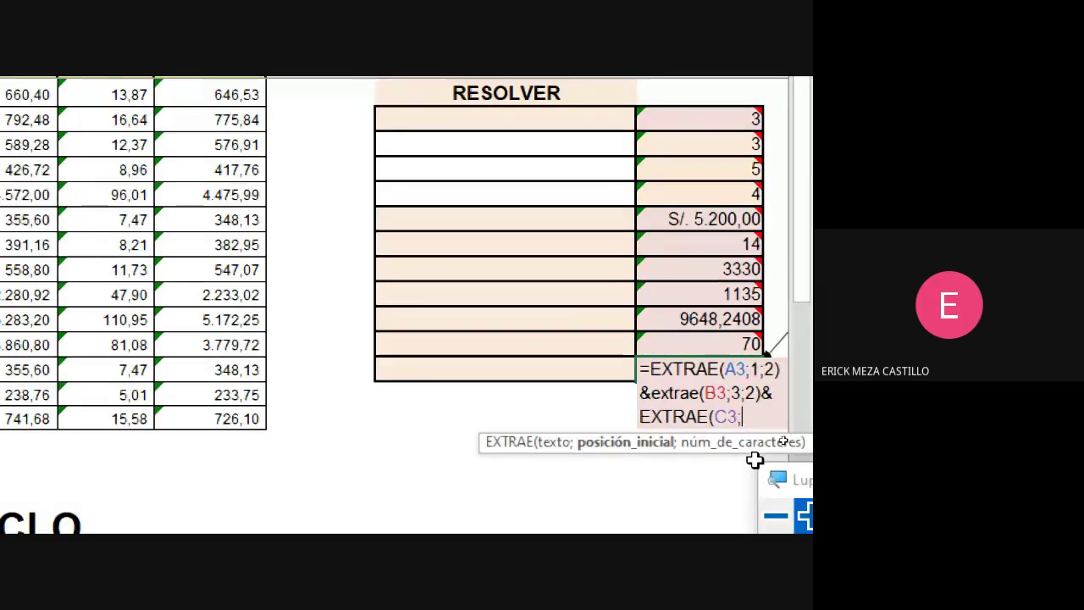
Complete the third piece as EXTRAE(C3;4;2) in K14's formula.
{"action": "left_click", "coordinate": [777, 517]}
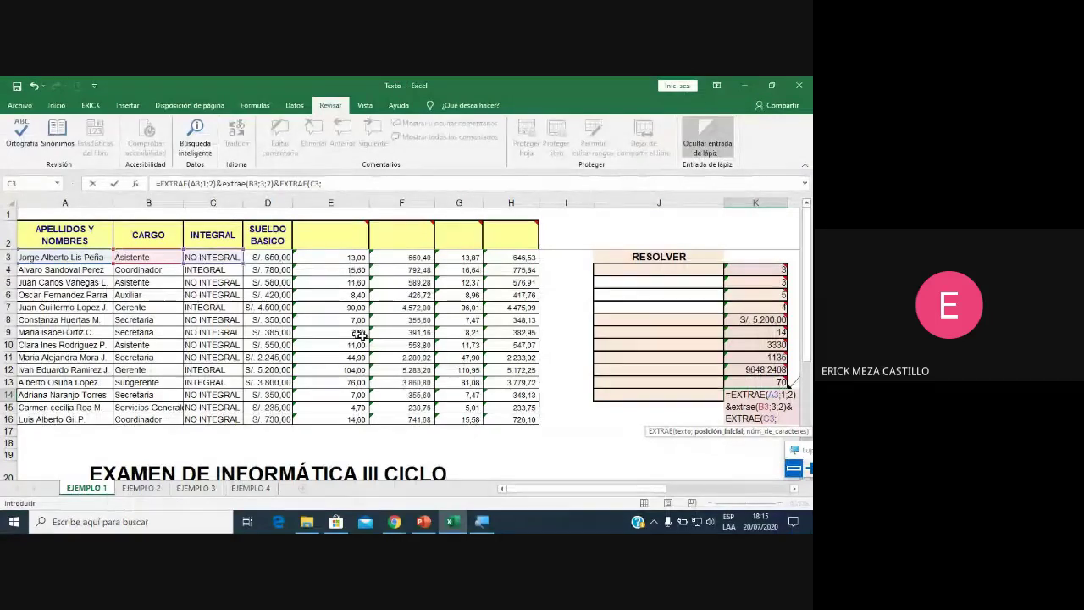
{"action": "left_click", "coordinate": [805, 471]}
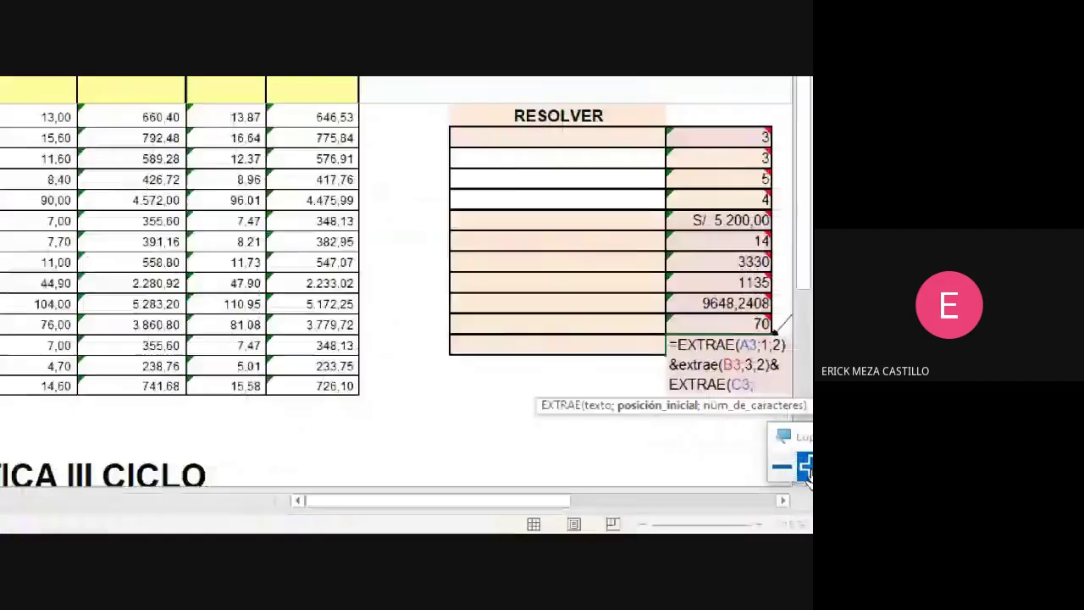
{"action": "left_click", "coordinate": [805, 470]}
{"action": "left_click", "coordinate": [805, 470]}
{"action": "left_click", "coordinate": [805, 470]}
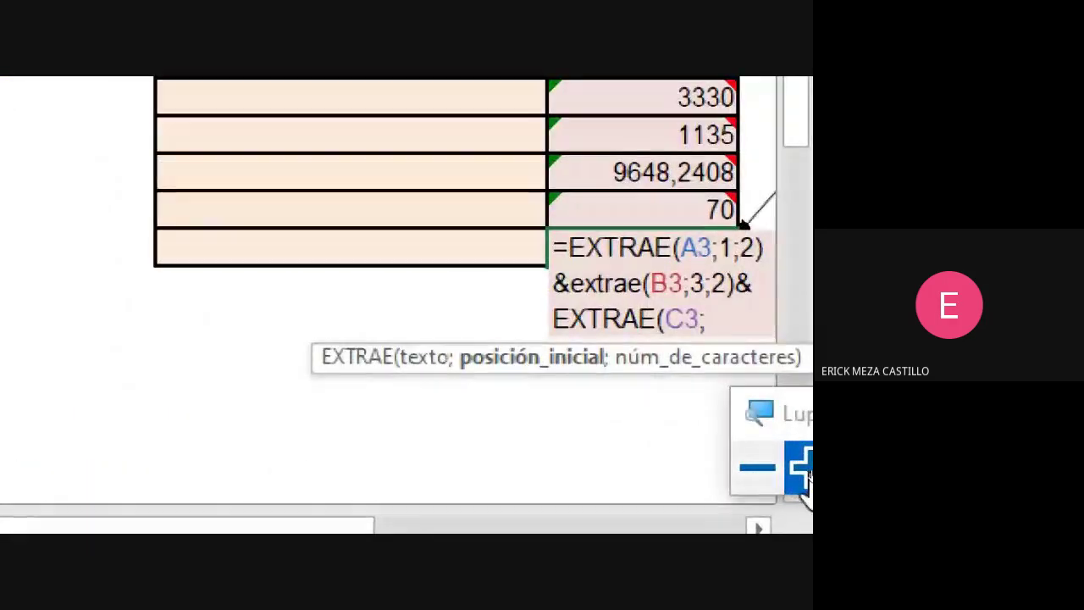
{"action": "type", "text": "4;"}
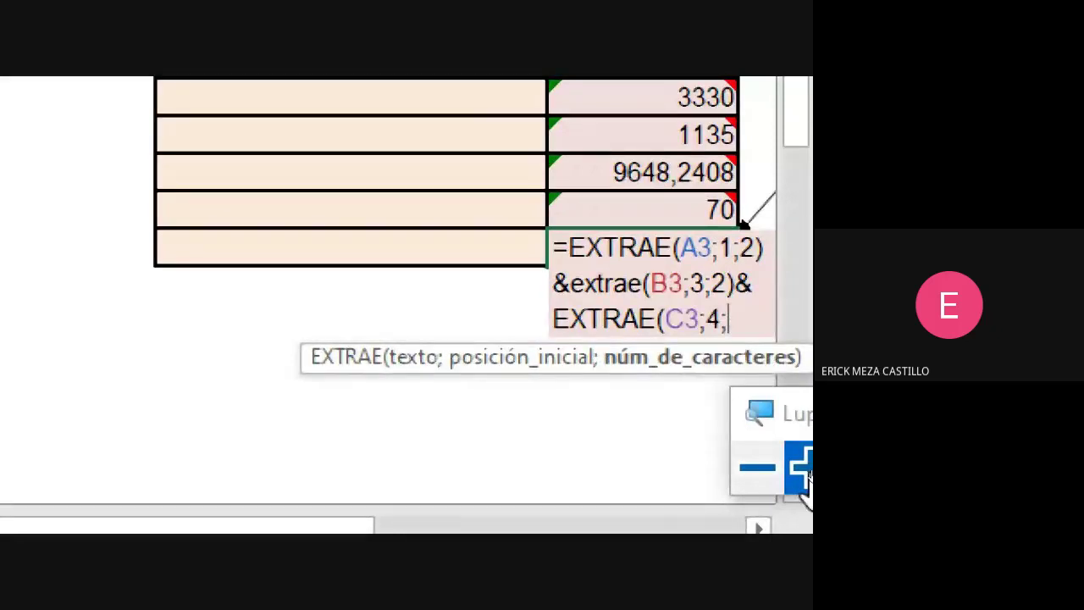
{"action": "type", "text": "2)"}
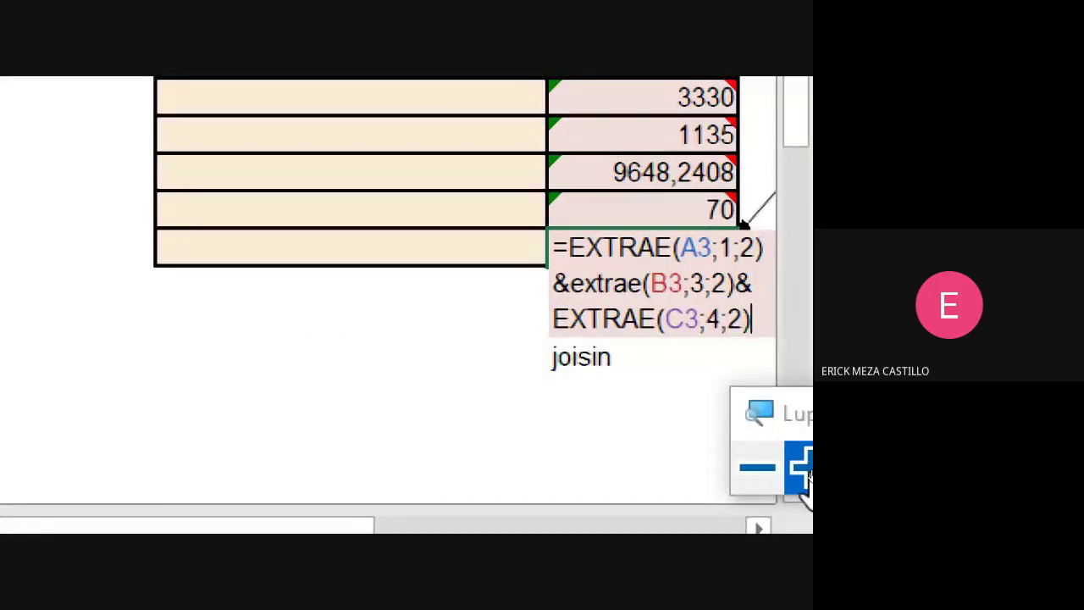
{"action": "left_click", "coordinate": [757, 462]}
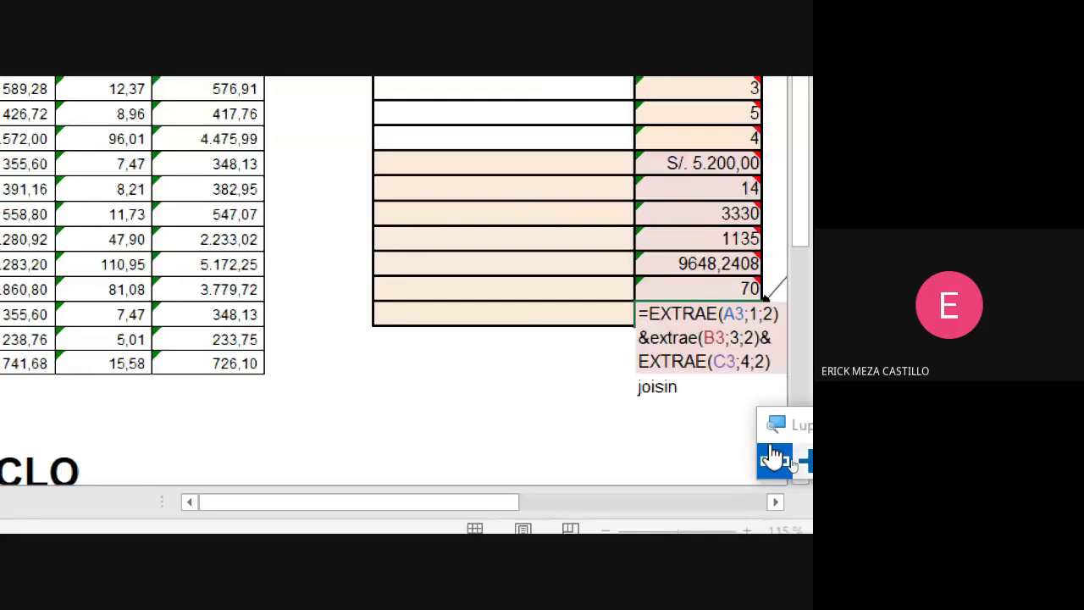
{"action": "left_click", "coordinate": [766, 458]}
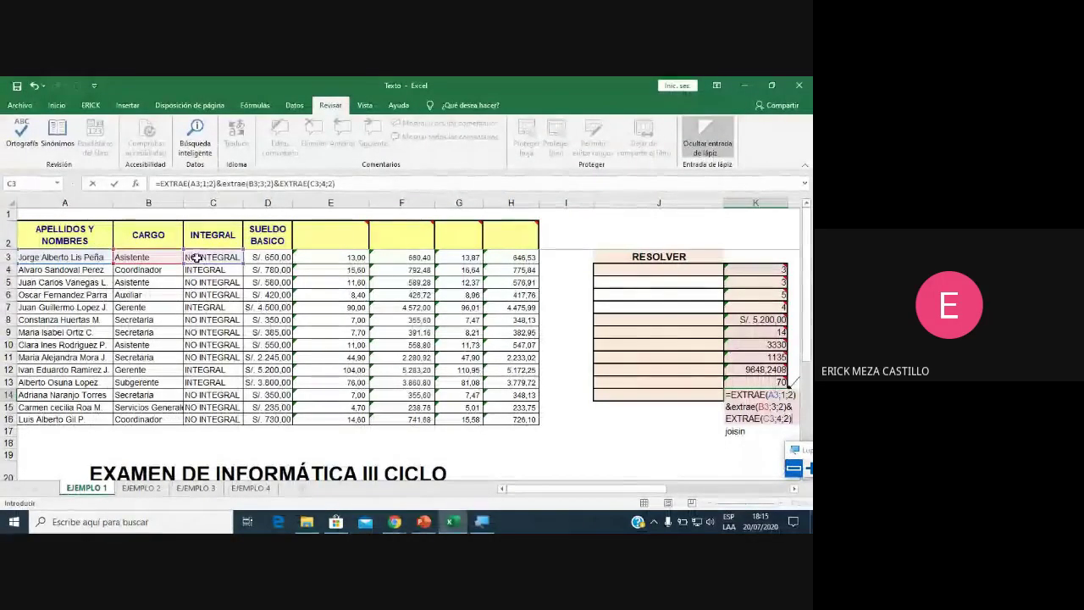
{"action": "left_click", "coordinate": [808, 469]}
{"action": "left_click", "coordinate": [808, 469]}
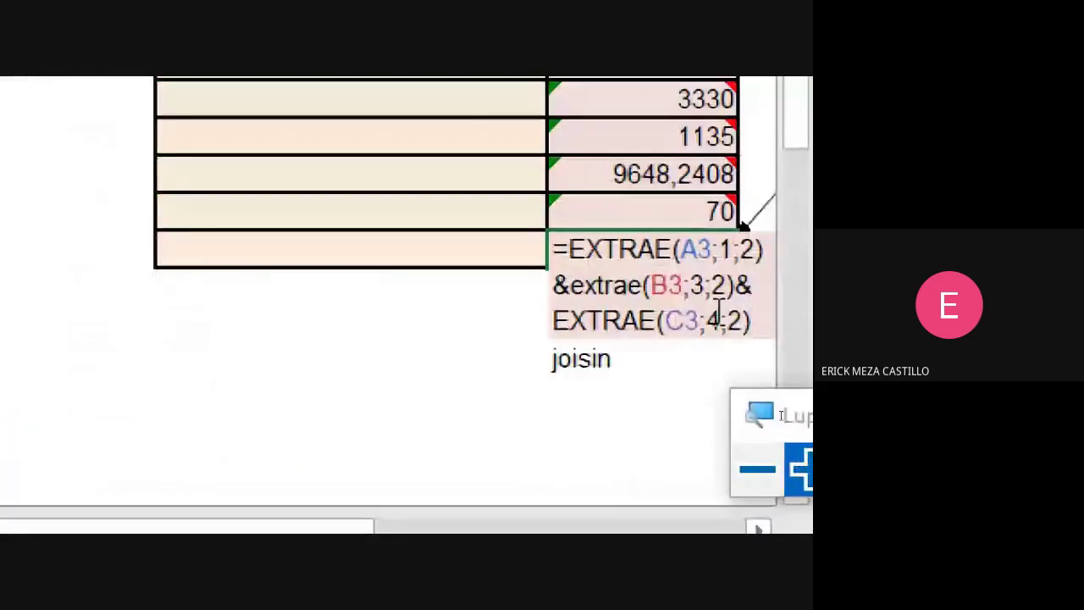
{"action": "left_click", "coordinate": [756, 471]}
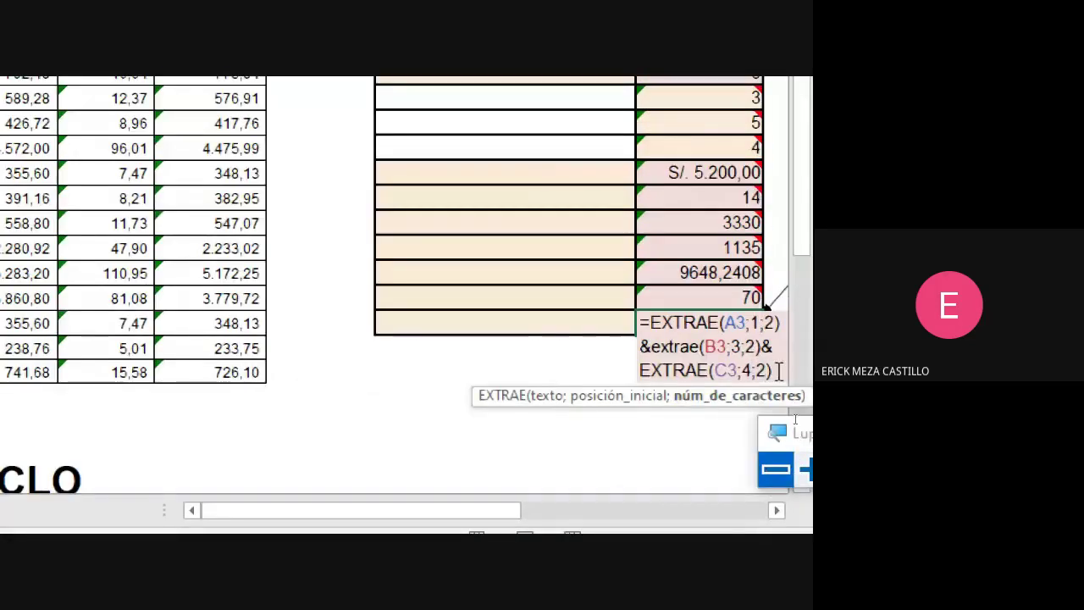
{"action": "type", "text": "joisin"}
Commit K14's three-part EXTRAE formula, review it, and confirm the JoisIN result.
{"action": "key", "text": "Return"}
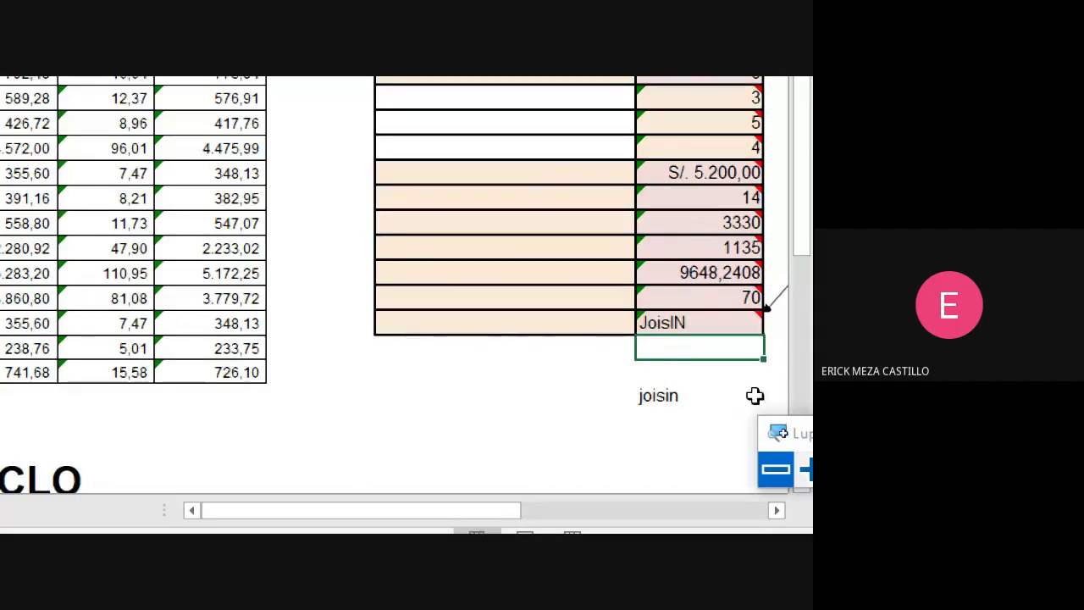
{"action": "left_click", "coordinate": [777, 510]}
{"action": "left_click", "coordinate": [777, 510]}
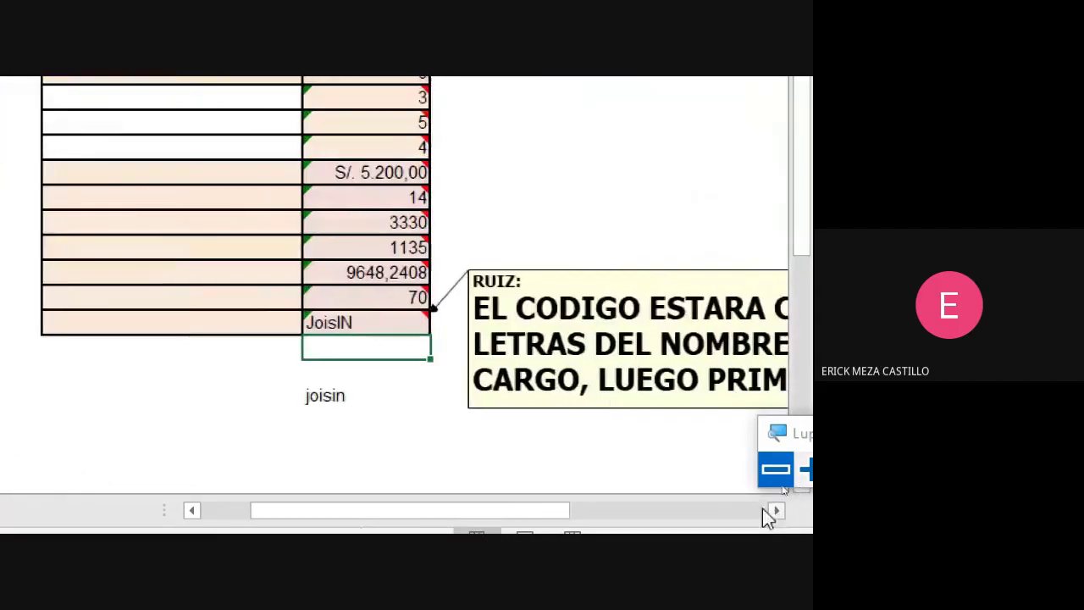
{"action": "double_click", "coordinate": [368, 312]}
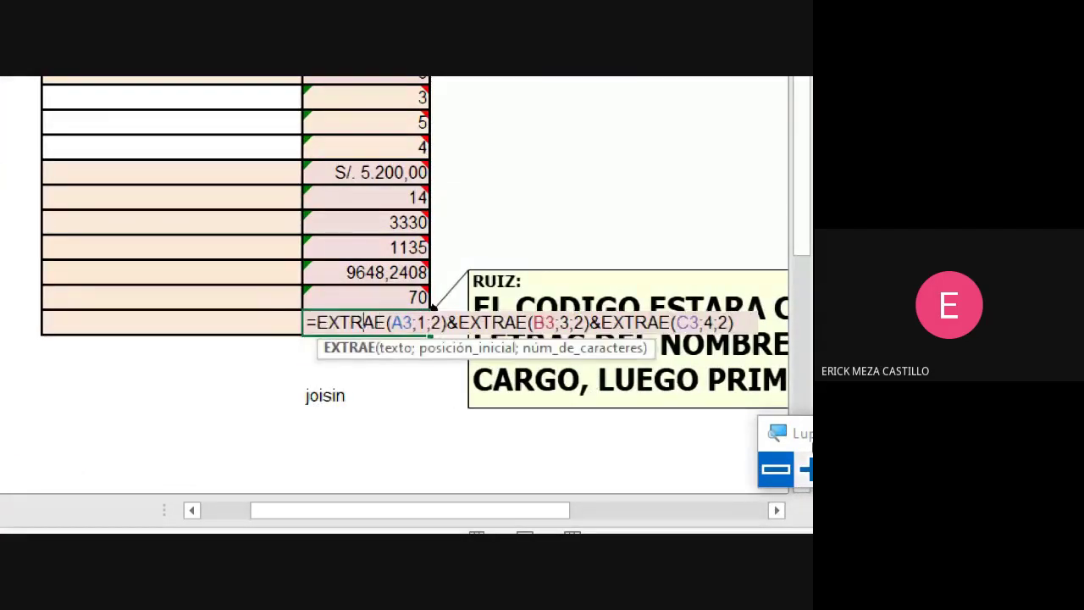
{"action": "left_click", "coordinate": [806, 471]}
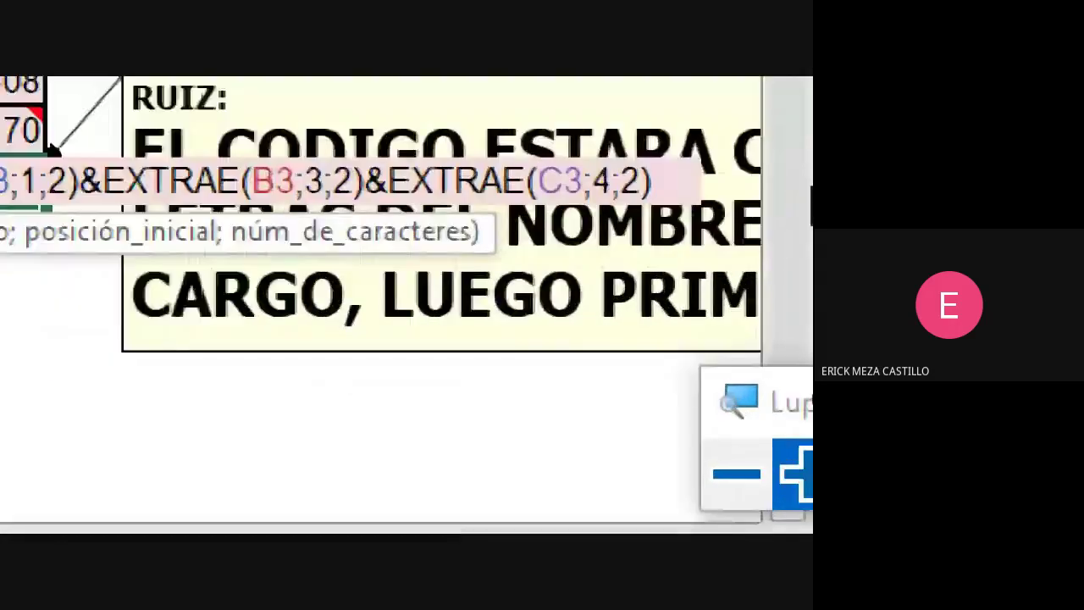
{"action": "left_click", "coordinate": [767, 470]}
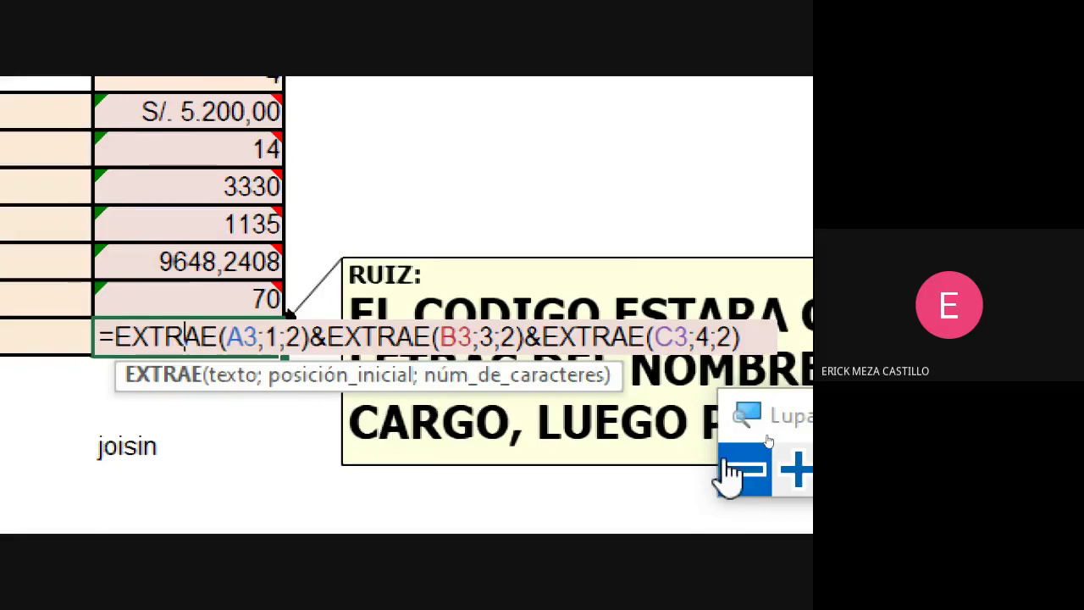
{"action": "left_click", "coordinate": [728, 474]}
{"action": "left_click", "coordinate": [771, 441]}
{"action": "key", "text": "ctrl+Return"}
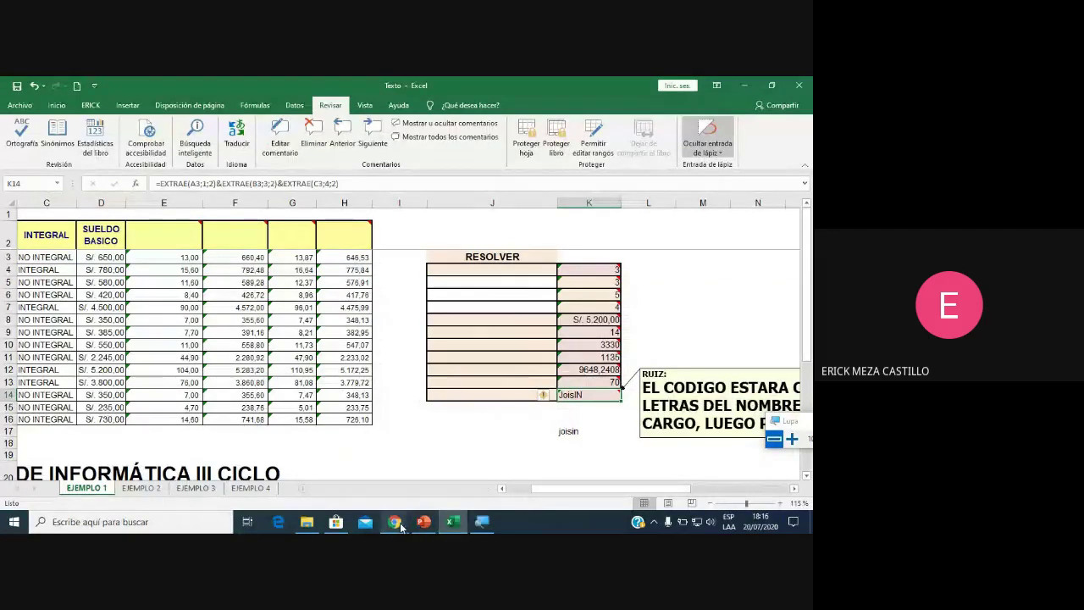
{"action": "mouse_move", "coordinate": [395, 522]}
{"action": "left_click", "coordinate": [390, 474]}
{"action": "left_click_drag", "start_coordinate": [763, 421], "coordinate": [358, 424]}
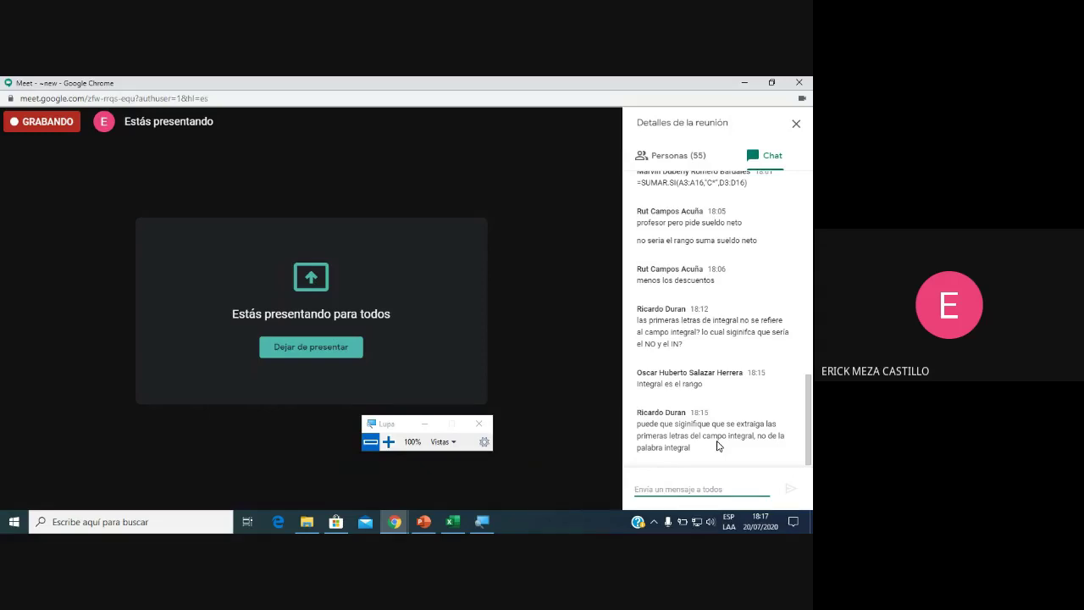
{"action": "left_click", "coordinate": [453, 522]}
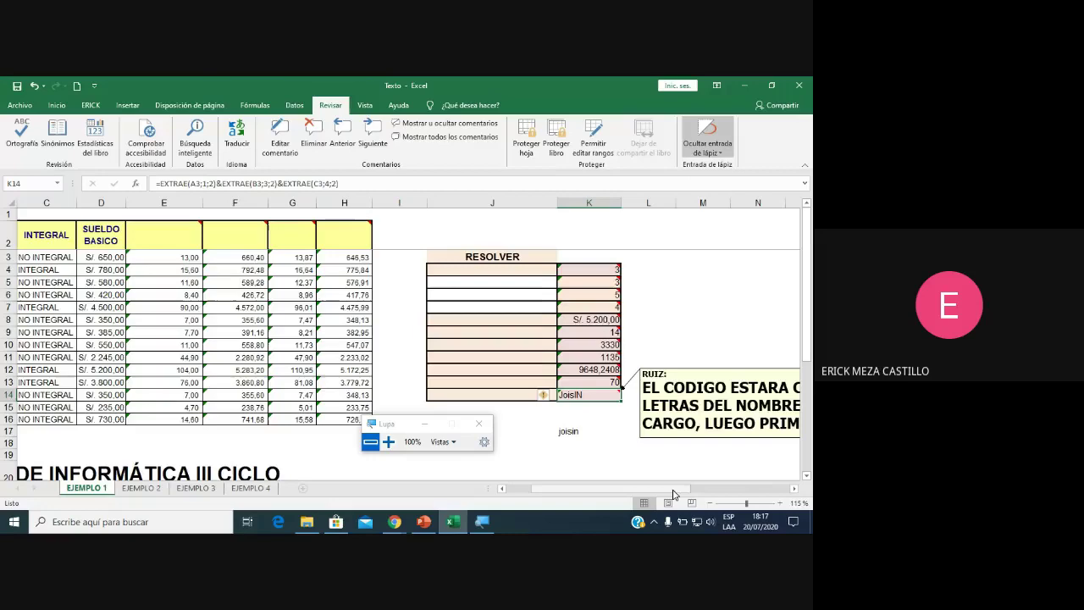
{"action": "mouse_move", "coordinate": [673, 494]}
{"action": "left_mouse_down"}
{"action": "mouse_move", "coordinate": [716, 495]}
{"action": "mouse_move", "coordinate": [628, 492]}
{"action": "left_mouse_up"}
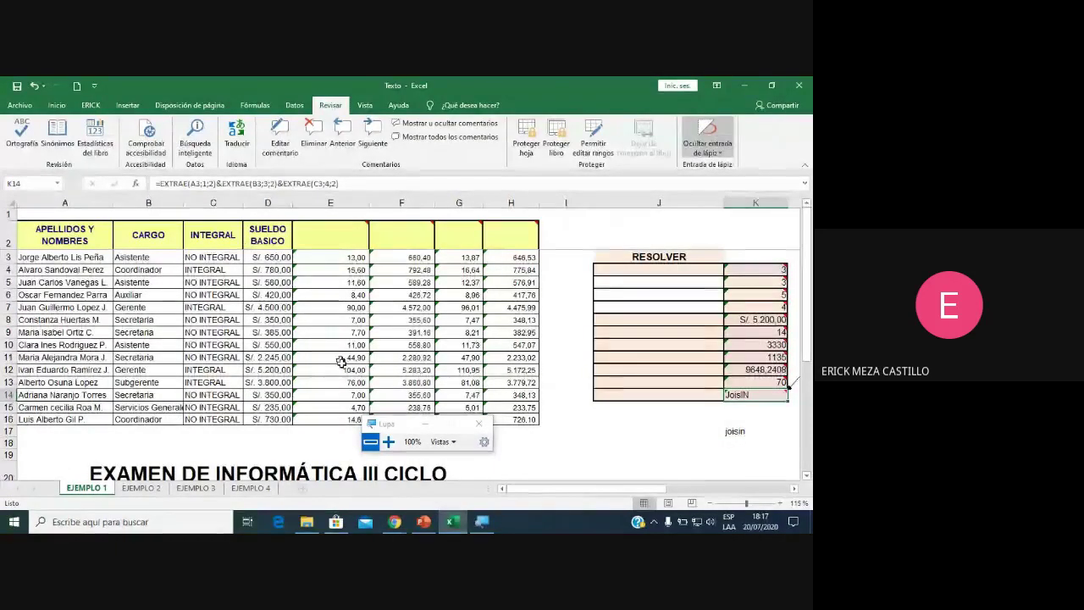
Change K14's last start position from 4 to 1, giving EXTRAE(C3;1;2) and code JoisNO.
{"action": "left_click", "coordinate": [388, 442]}
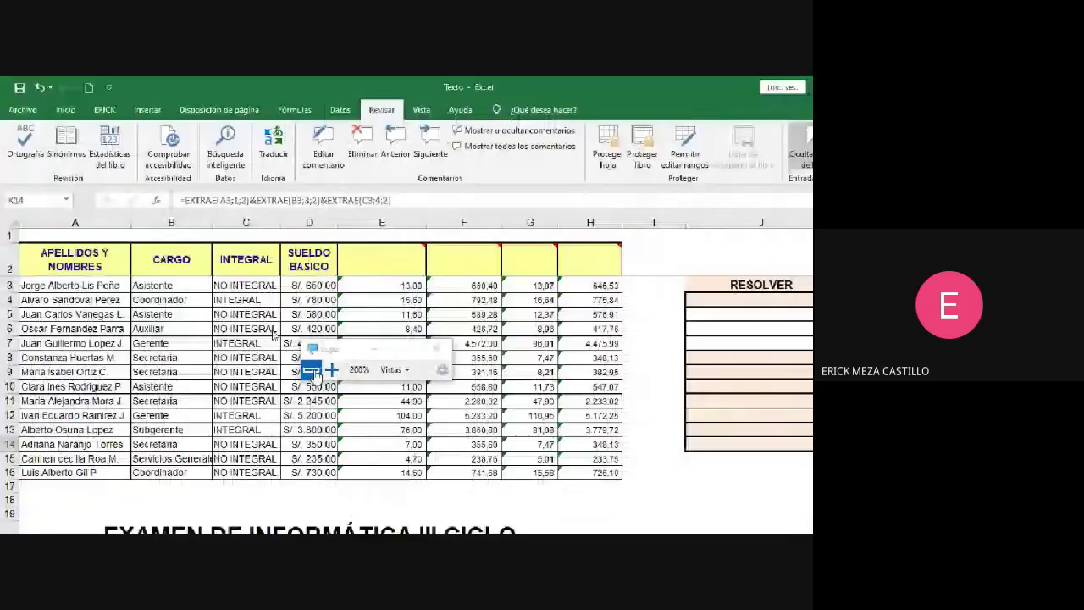
{"action": "left_click", "coordinate": [311, 370]}
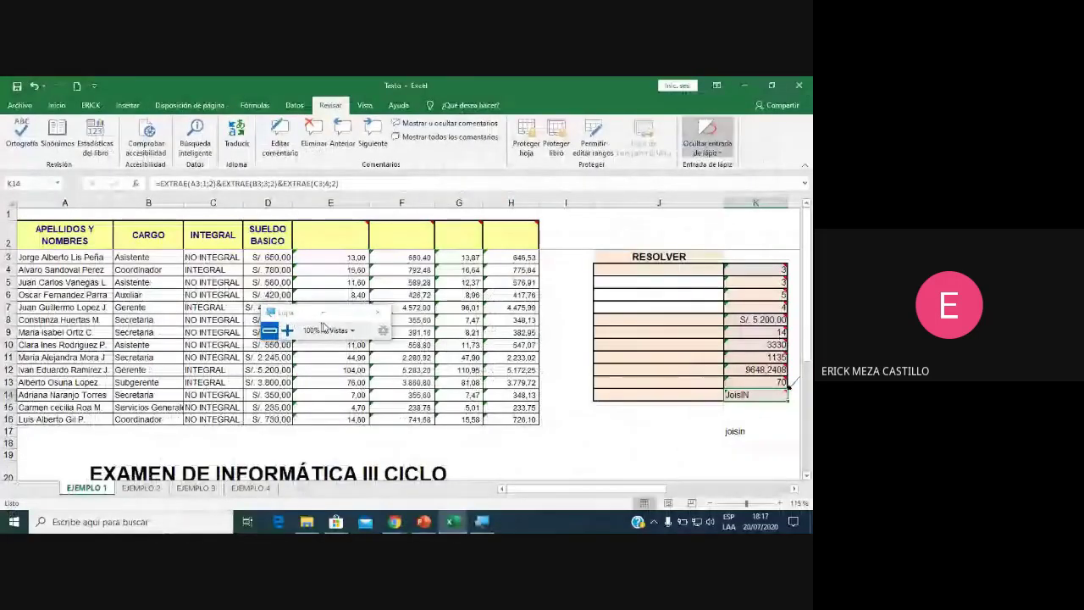
{"action": "left_click", "coordinate": [455, 523]}
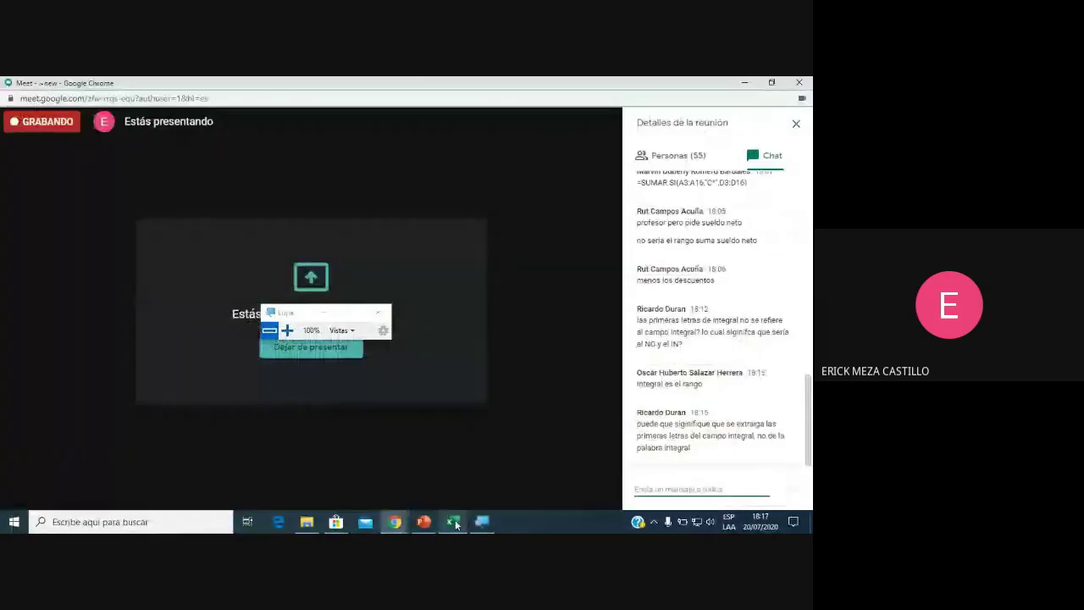
{"action": "left_click", "coordinate": [454, 522]}
{"action": "scroll", "coordinate": [754, 398], "scroll_direction": "right", "scroll_amount": 3}
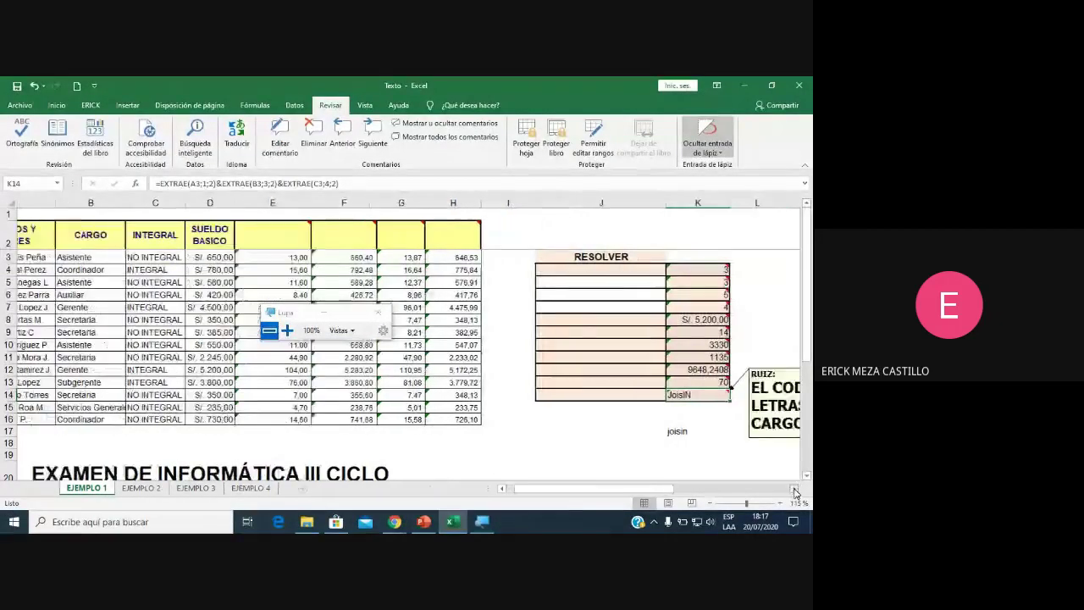
{"action": "double_click", "coordinate": [538, 396]}
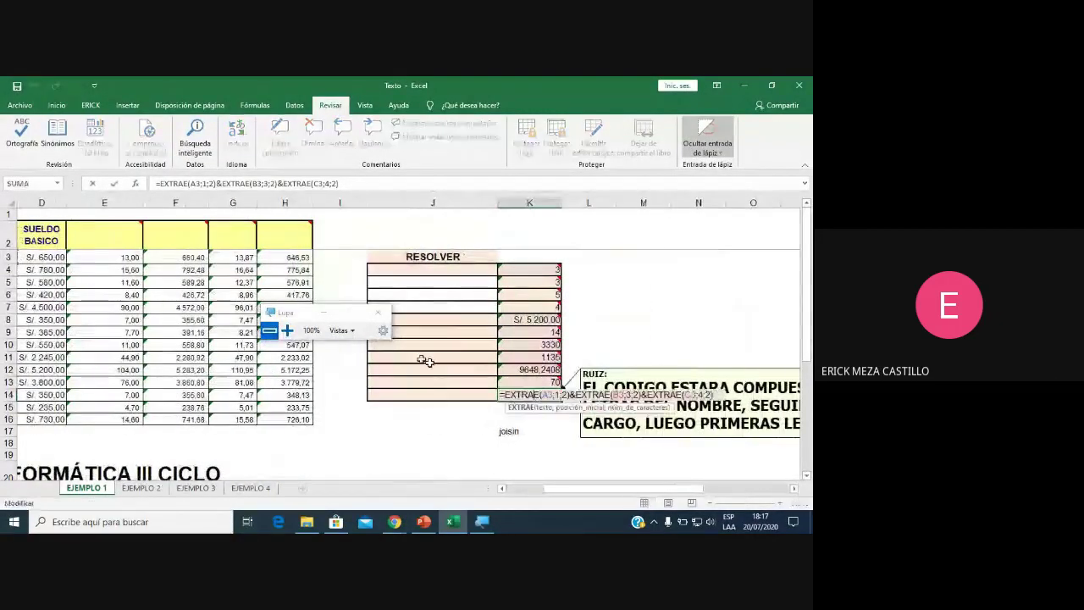
{"action": "left_click", "coordinate": [288, 331]}
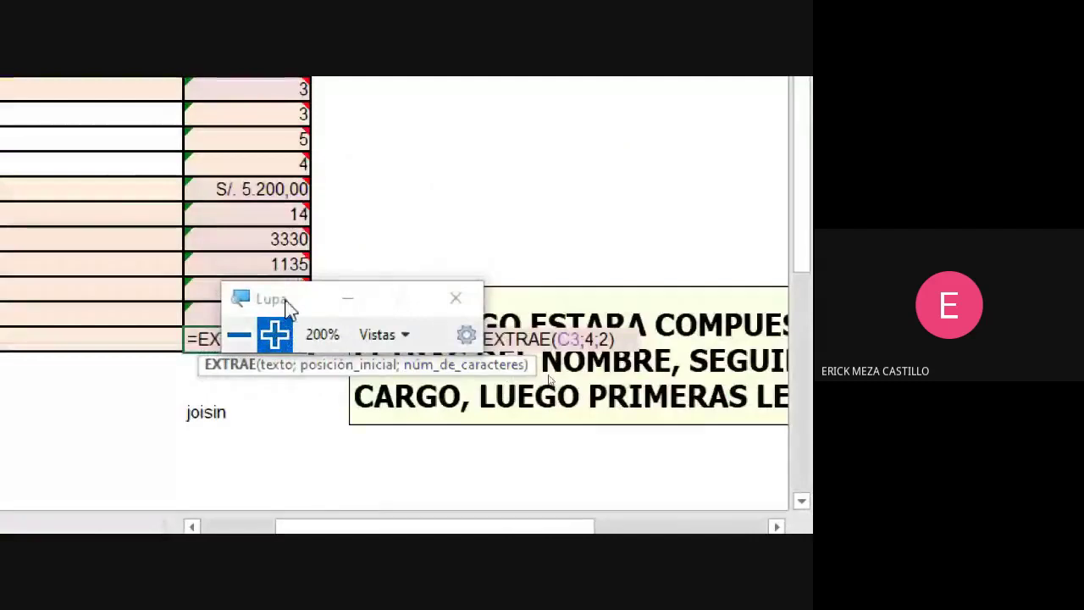
{"action": "left_click_drag", "start_coordinate": [283, 299], "coordinate": [641, 246]}
{"action": "left_click", "coordinate": [582, 339]}
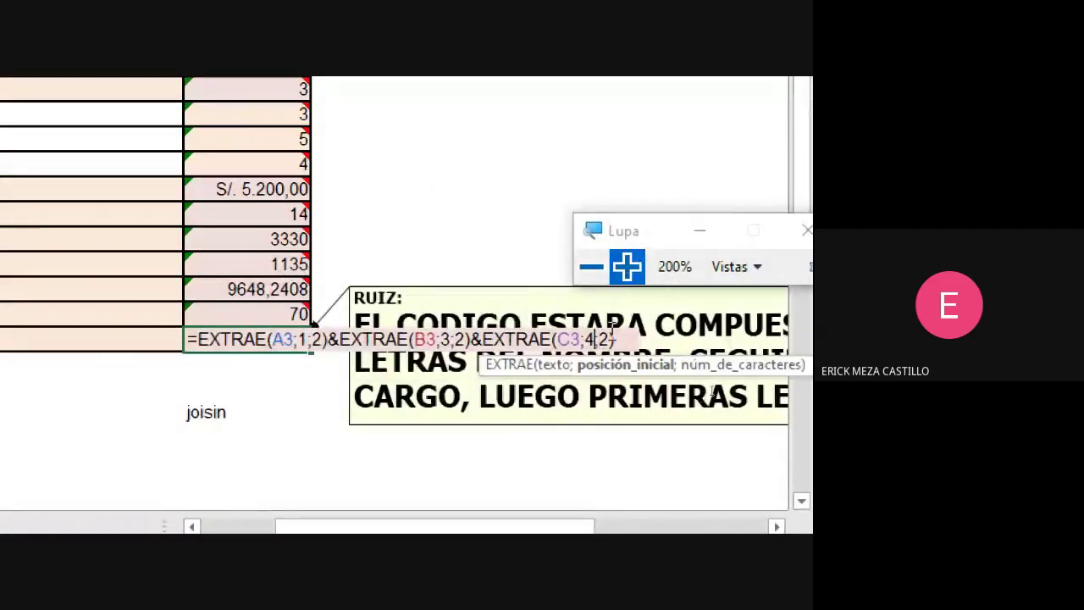
{"action": "key", "text": "Delete"}
{"action": "key", "text": "Delete"}
{"action": "type", "text": "1"}
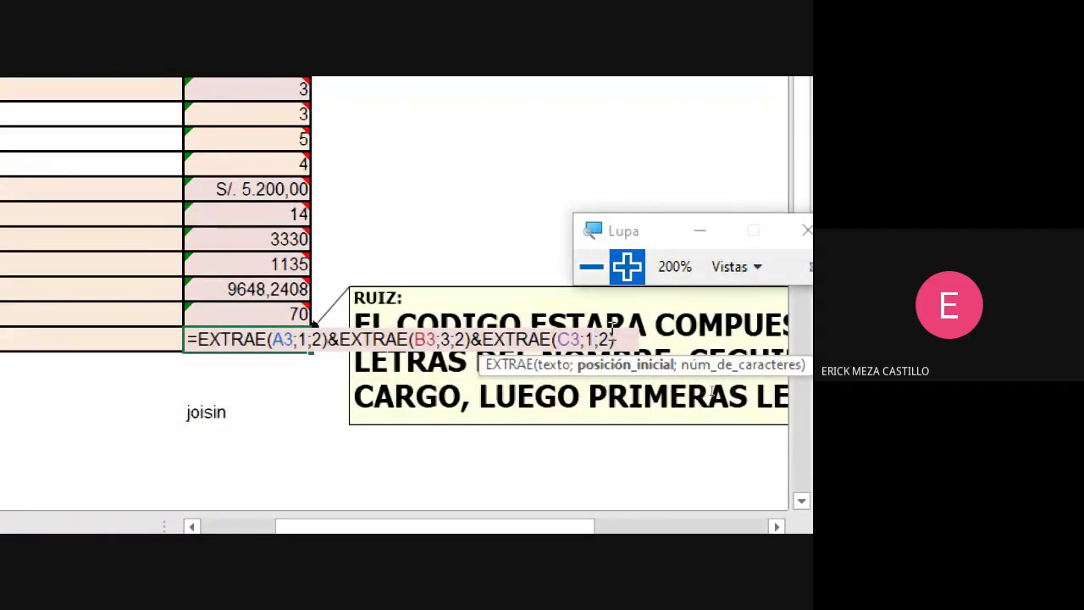
{"action": "left_click", "coordinate": [626, 269]}
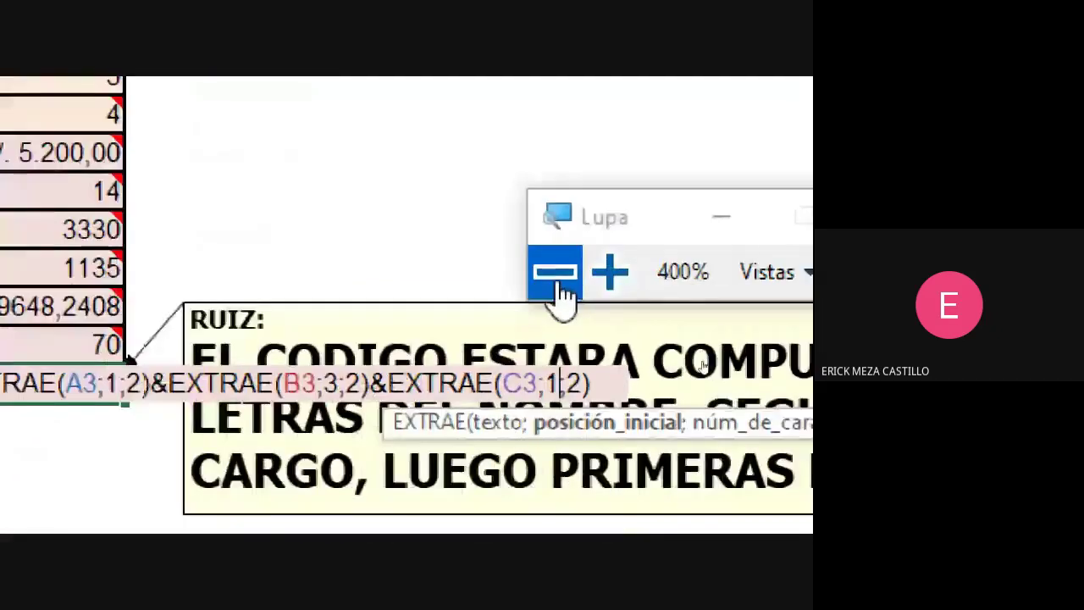
{"action": "left_click", "coordinate": [557, 279]}
{"action": "left_click", "coordinate": [590, 286]}
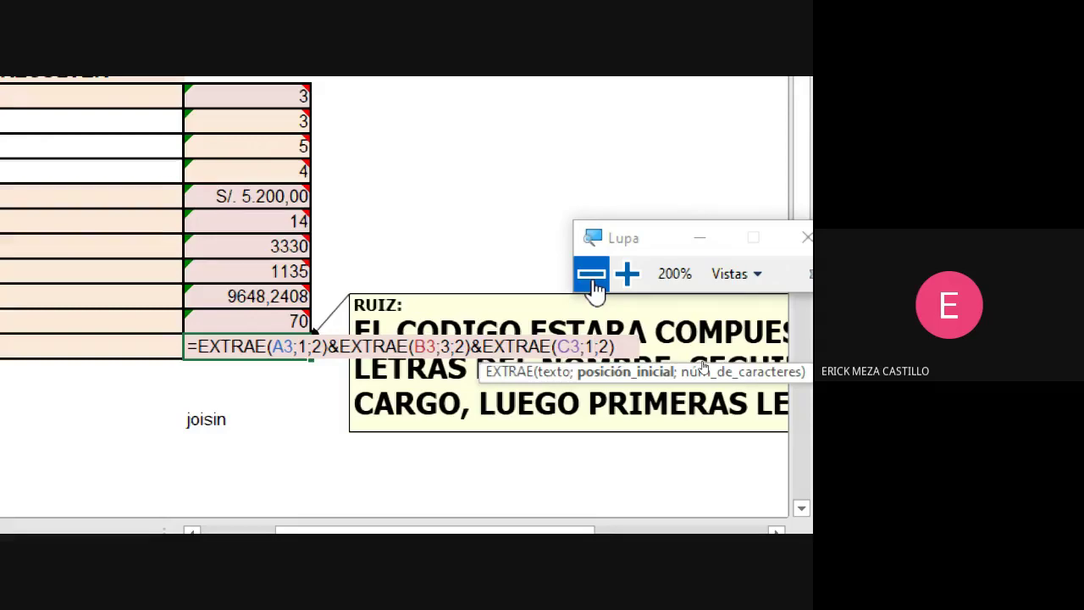
{"action": "key", "text": "Return"}
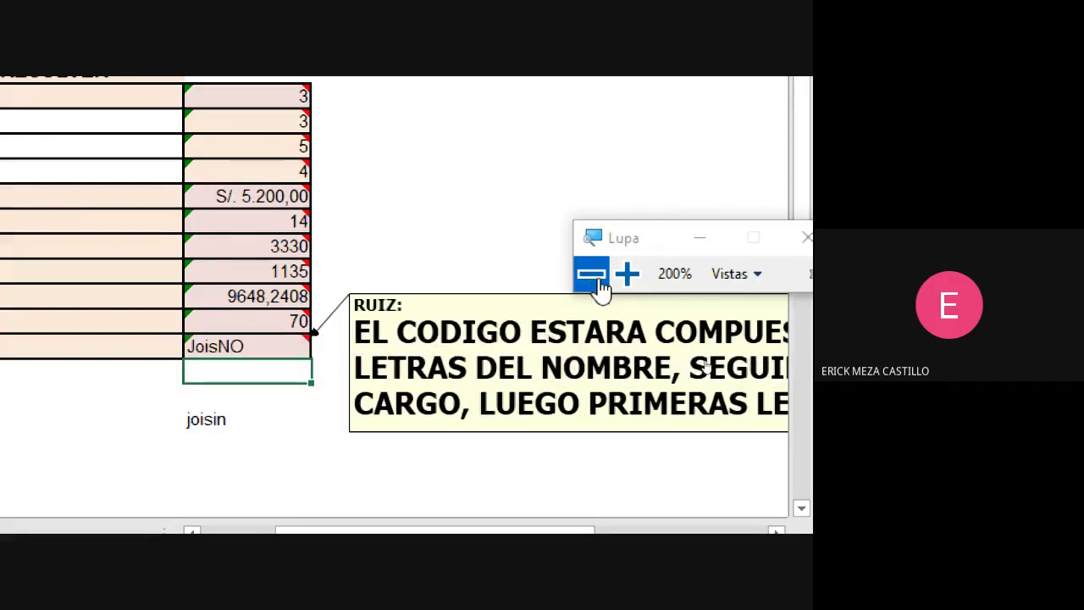
{"action": "left_click", "coordinate": [593, 275]}
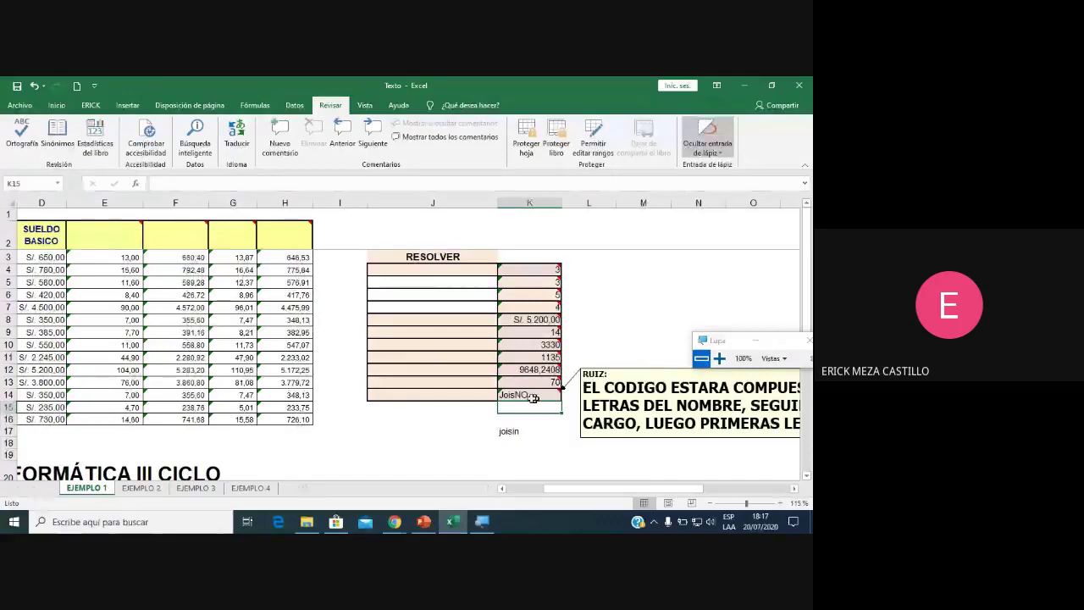
{"action": "double_click", "coordinate": [532, 396]}
{"action": "left_click", "coordinate": [719, 358]}
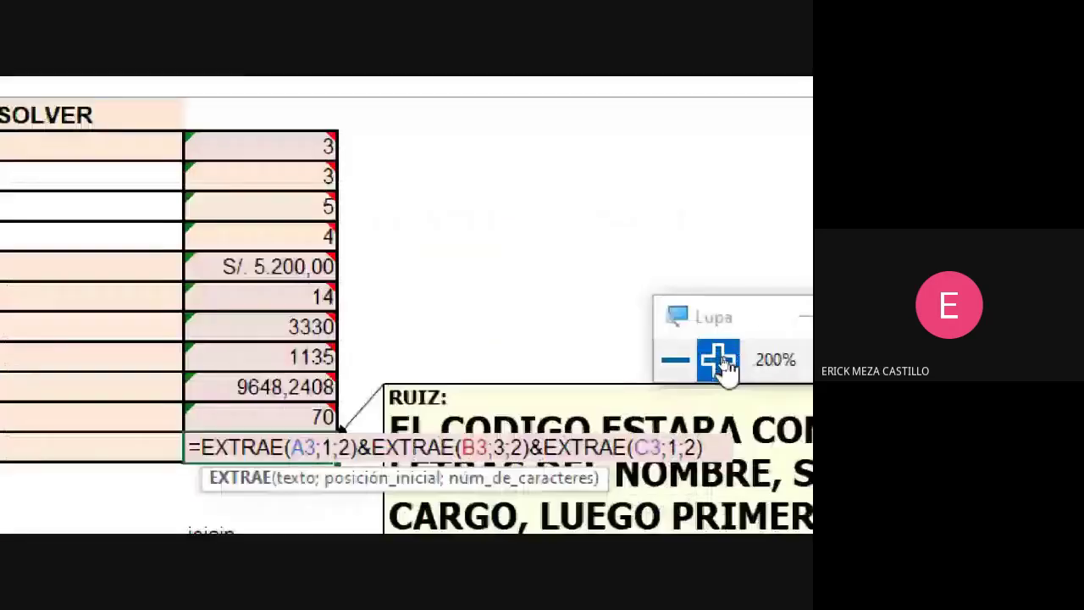
{"action": "left_click", "coordinate": [719, 360]}
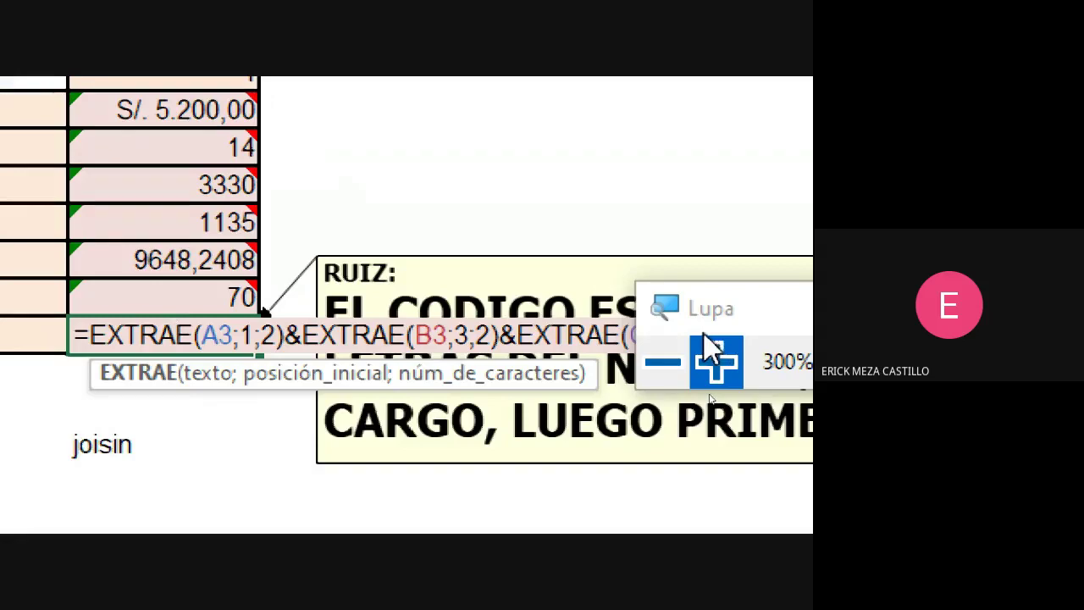
{"action": "left_click", "coordinate": [674, 381]}
{"action": "left_click", "coordinate": [666, 379]}
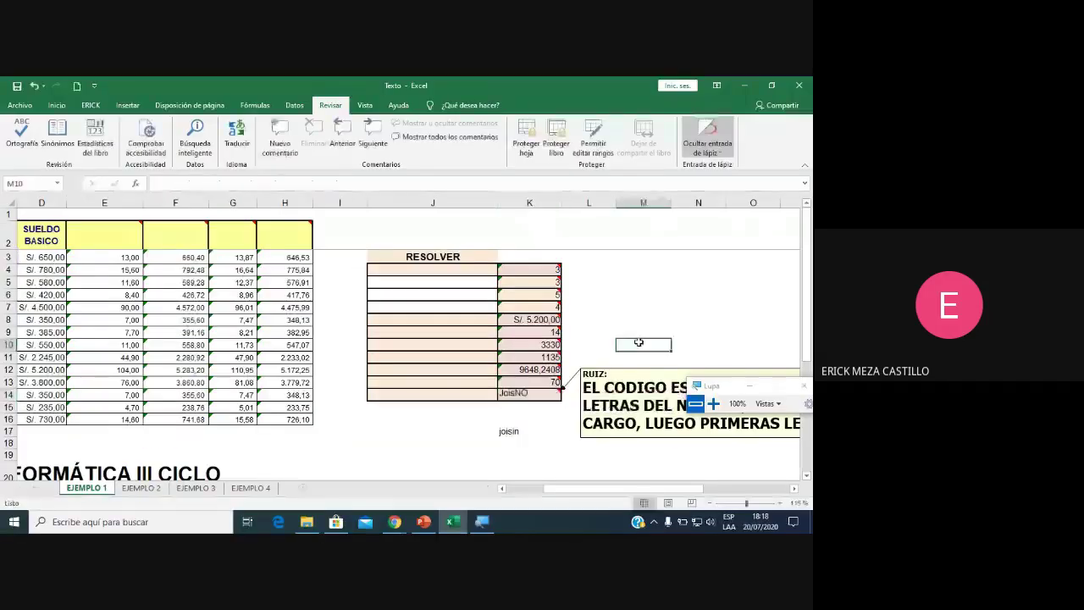
{"action": "double_click", "coordinate": [529, 393]}
{"action": "left_click", "coordinate": [713, 404]}
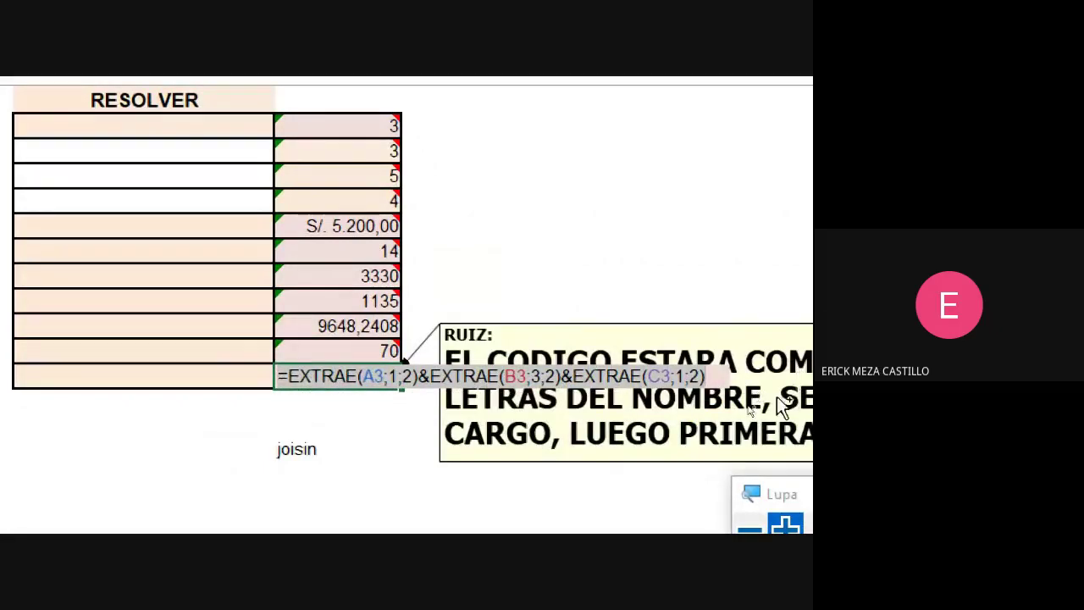
{"action": "left_click", "coordinate": [749, 527]}
{"action": "left_click", "coordinate": [530, 455]}
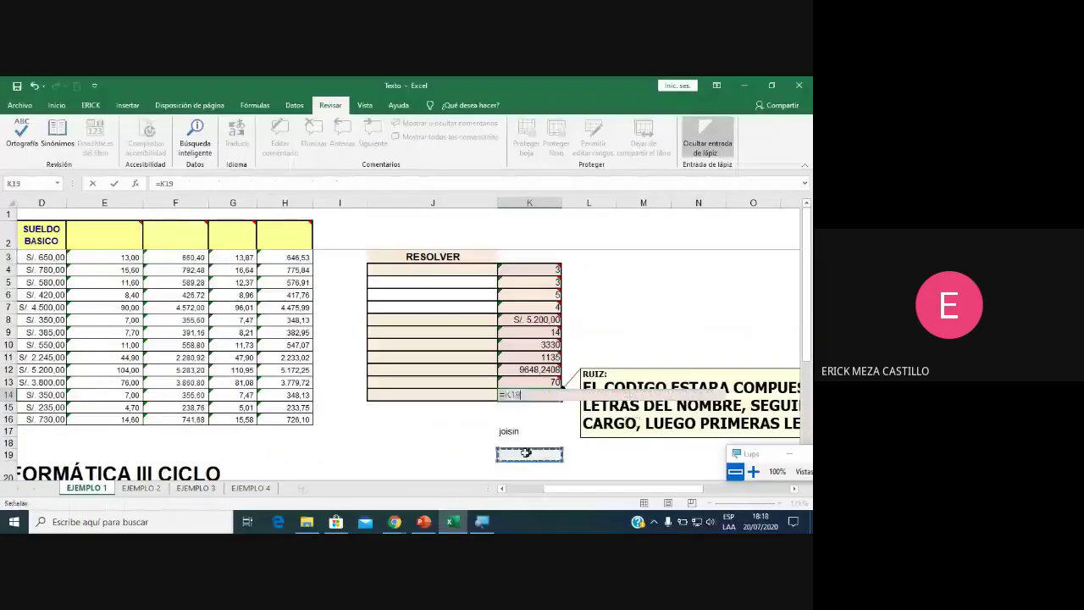
{"action": "key", "text": "Escape"}
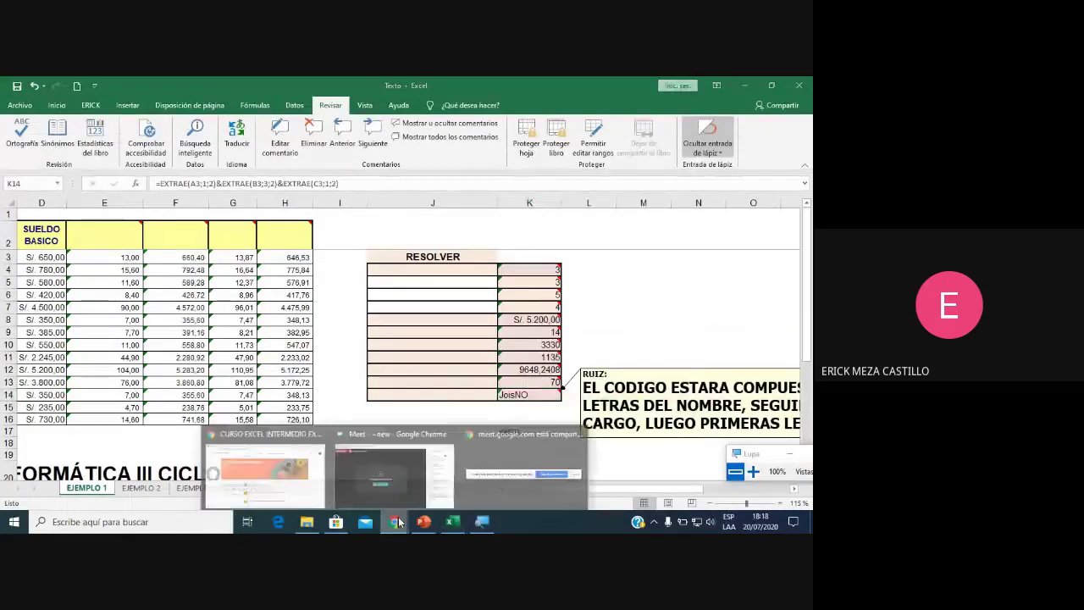
{"action": "left_click", "coordinate": [434, 491]}
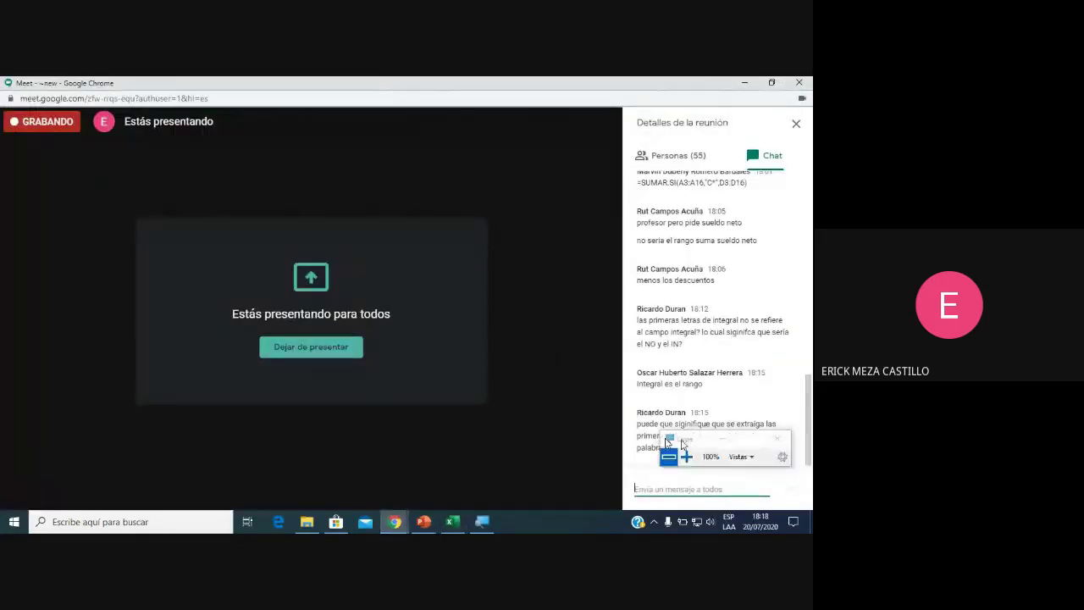
{"action": "left_click_drag", "start_coordinate": [749, 458], "coordinate": [317, 414]}
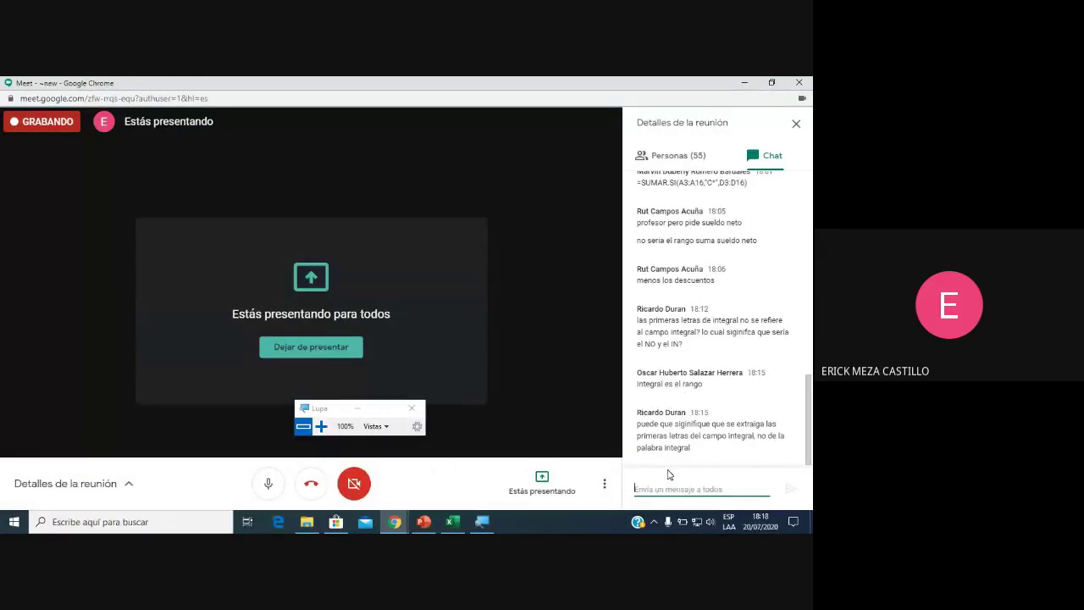
{"action": "left_click", "coordinate": [458, 523]}
Select the NO INTEGRAL value in C3 and open K14's formula for editing.
{"action": "left_click", "coordinate": [537, 492]}
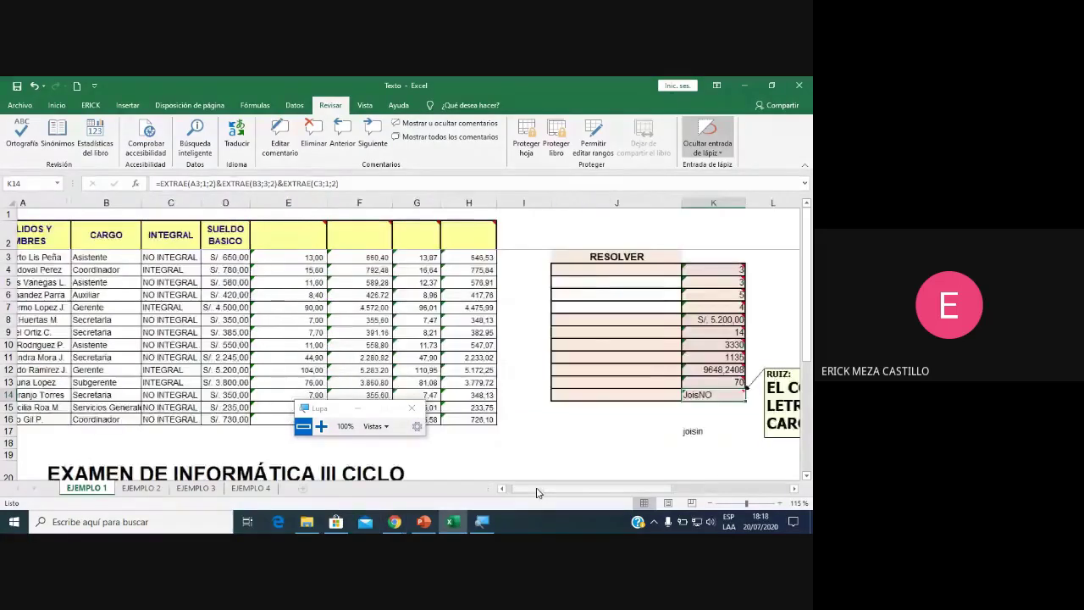
{"action": "left_click", "coordinate": [321, 426]}
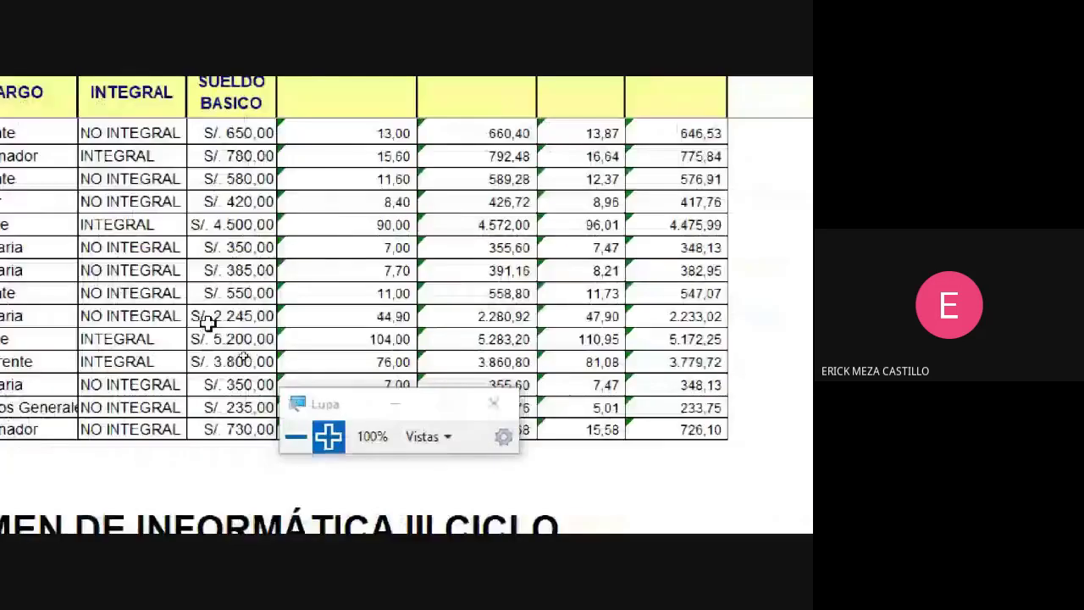
{"action": "left_click", "coordinate": [275, 199]}
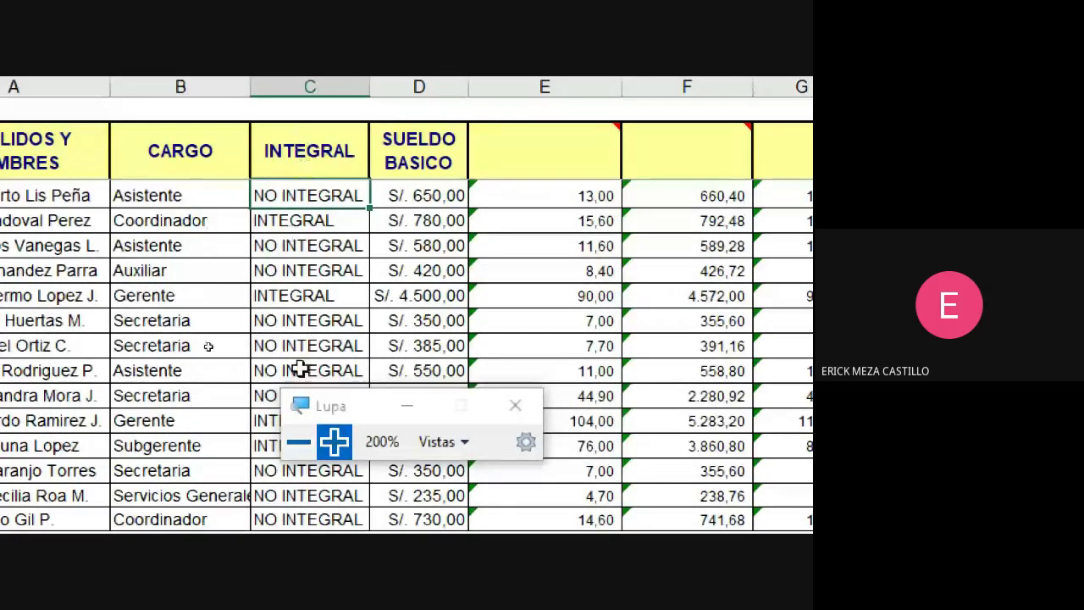
{"action": "left_click", "coordinate": [299, 442]}
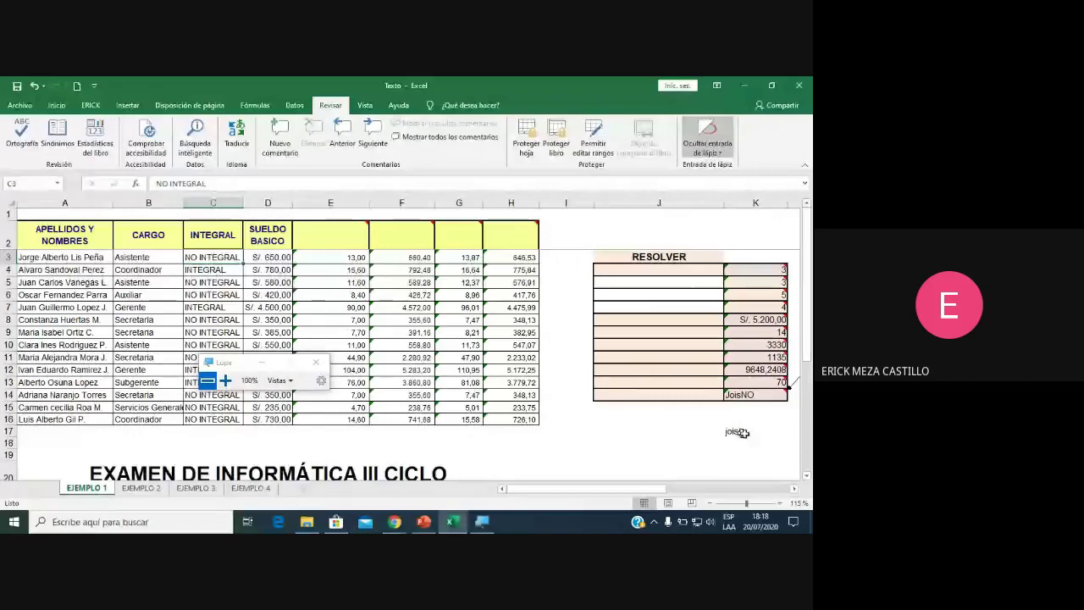
{"action": "double_click", "coordinate": [763, 395]}
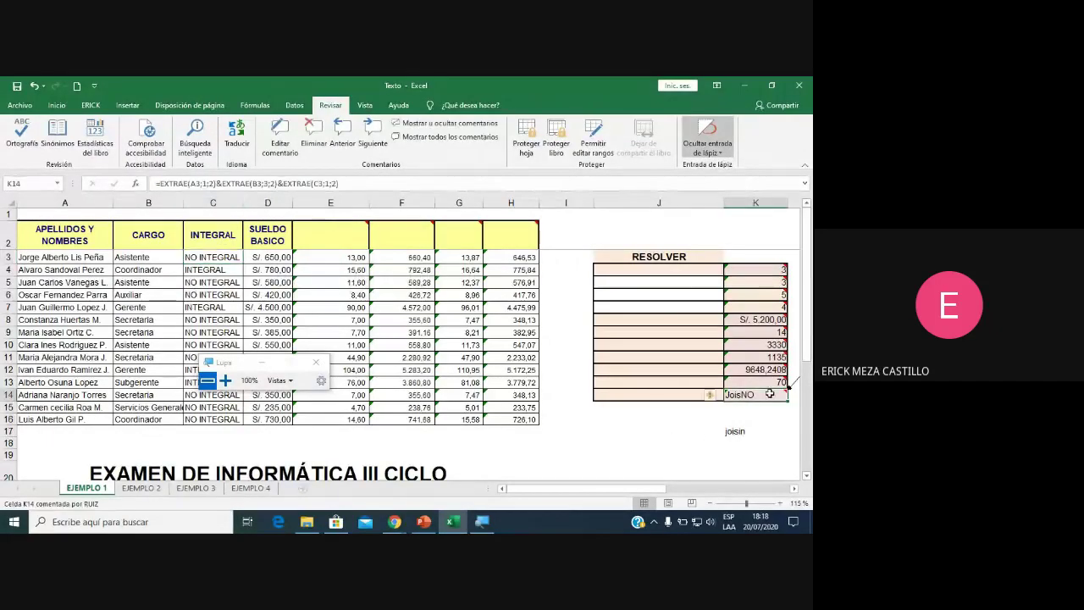
{"action": "left_click", "coordinate": [793, 488]}
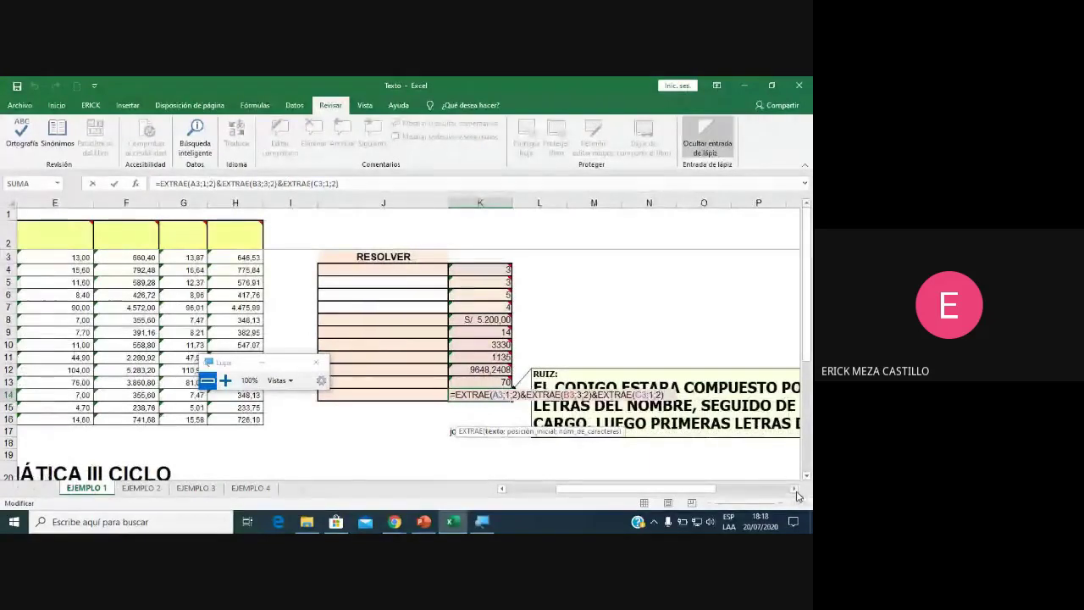
{"action": "left_click", "coordinate": [794, 489]}
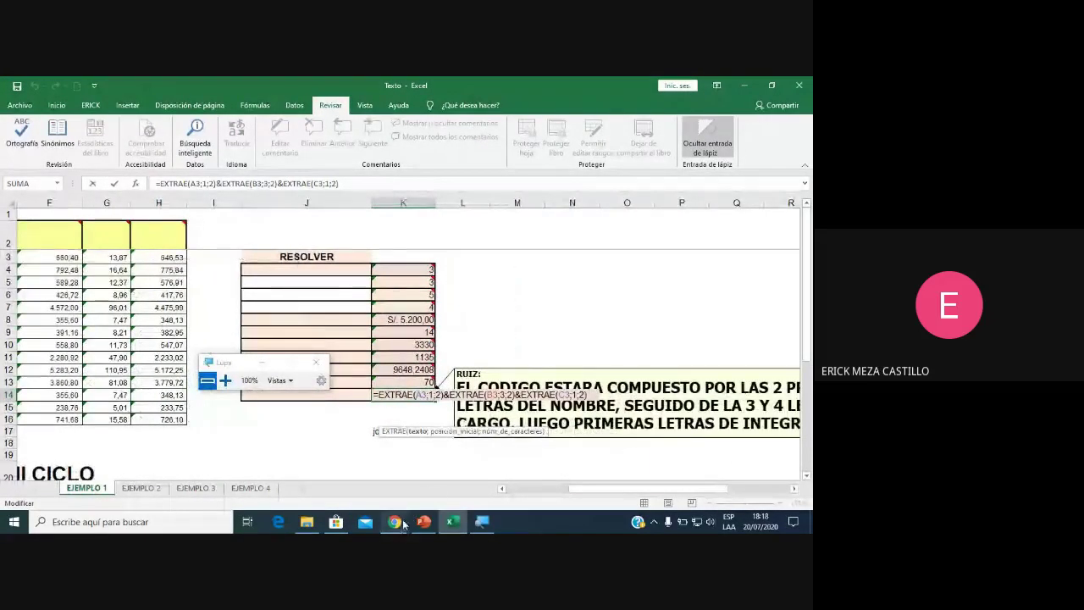
Paste K14's formula into the Meet chat, send it, and return to Excel.
{"action": "mouse_move", "coordinate": [395, 522]}
{"action": "left_click", "coordinate": [392, 470]}
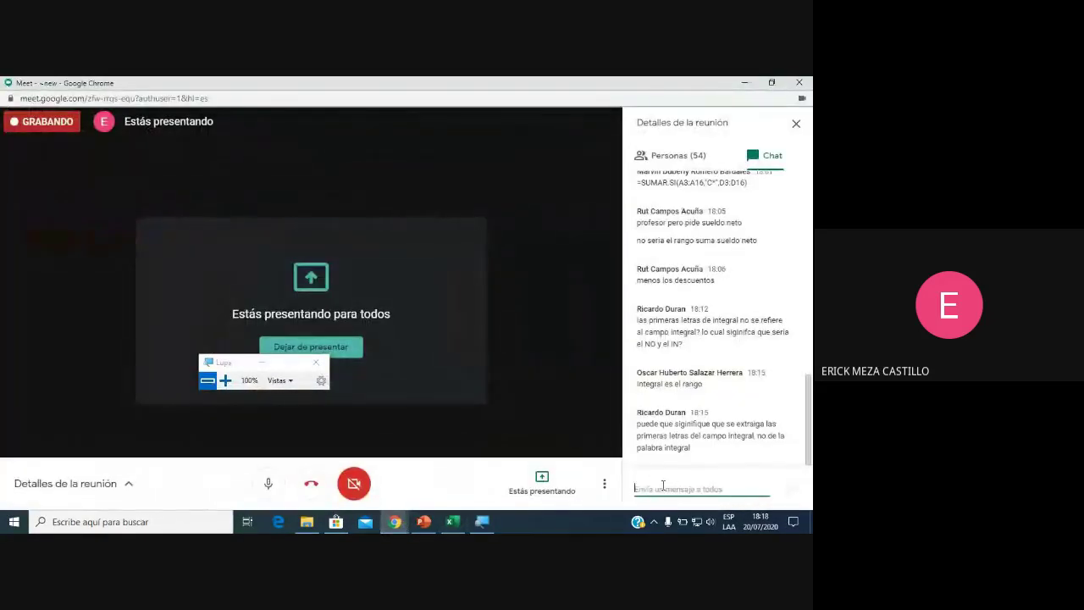
{"action": "type", "text": "=EXTRAE(A3;1;2)&EXTRAE(B3;3;2)&EXTRAE(C3;1;2)"}
{"action": "key", "text": "Return"}
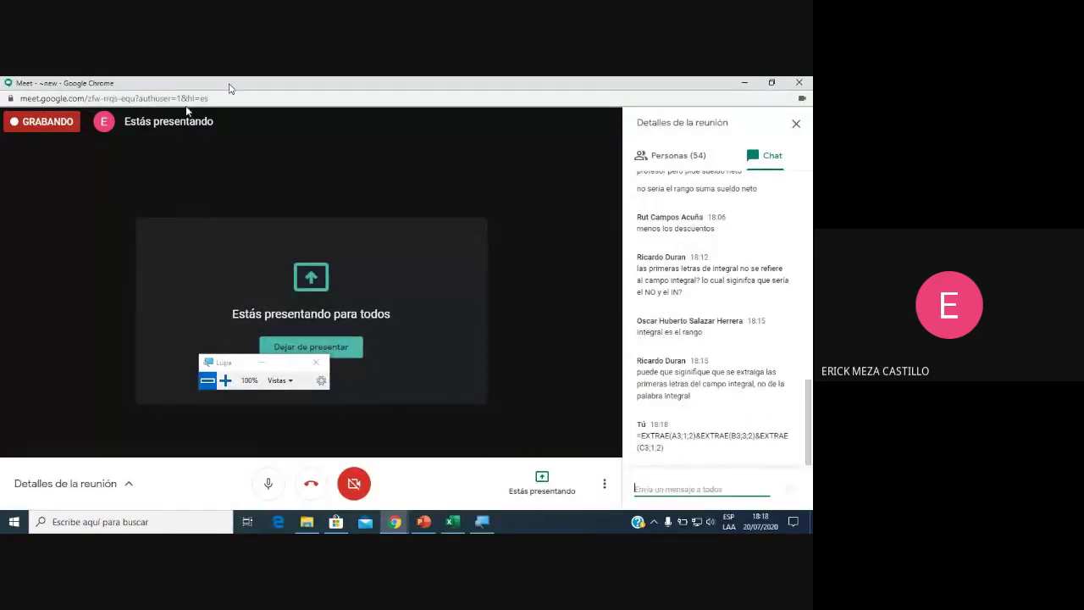
{"action": "left_click", "coordinate": [453, 522]}
{"action": "left_click", "coordinate": [476, 315]}
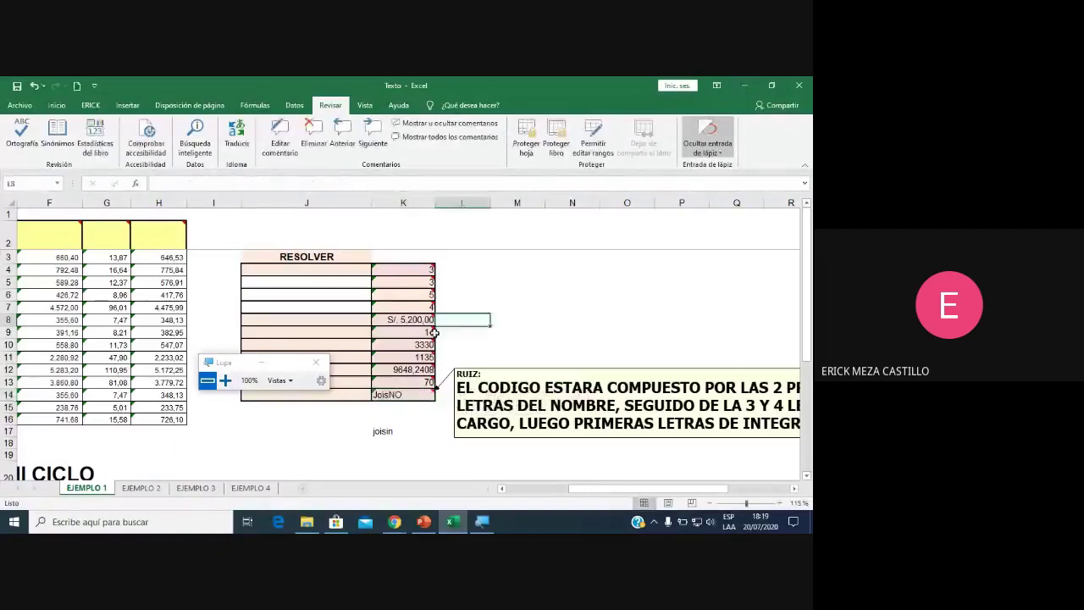
{"action": "left_click", "coordinate": [141, 488]}
{"action": "left_click_drag", "start_coordinate": [242, 363], "coordinate": [462, 422]}
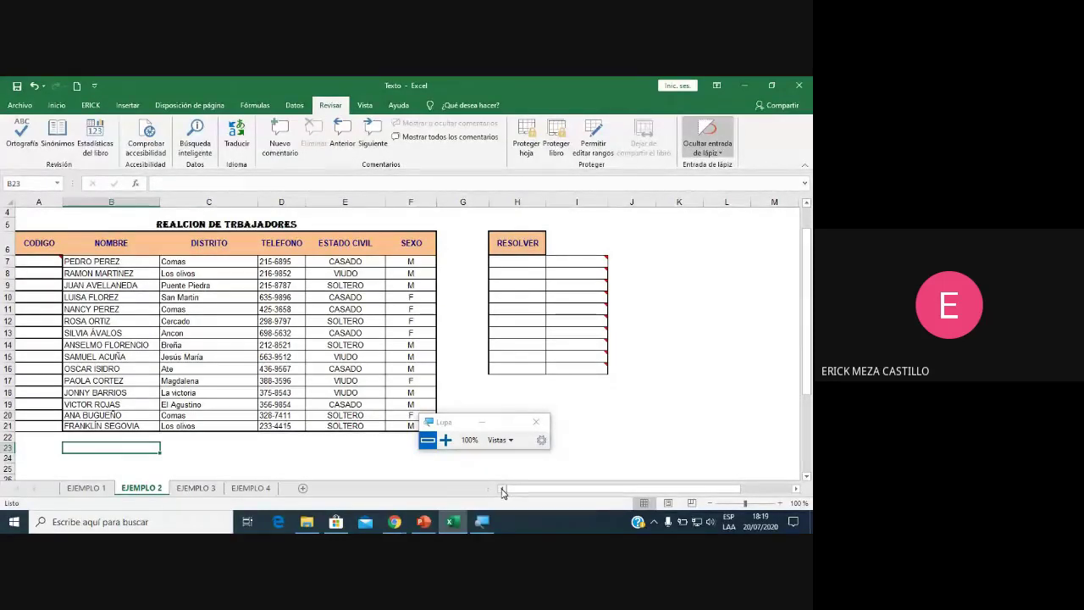
{"action": "scroll", "coordinate": [338, 261], "scroll_direction": "down", "scroll_amount": 2}
{"action": "scroll", "coordinate": [362, 310], "scroll_direction": "down", "scroll_amount": 1}
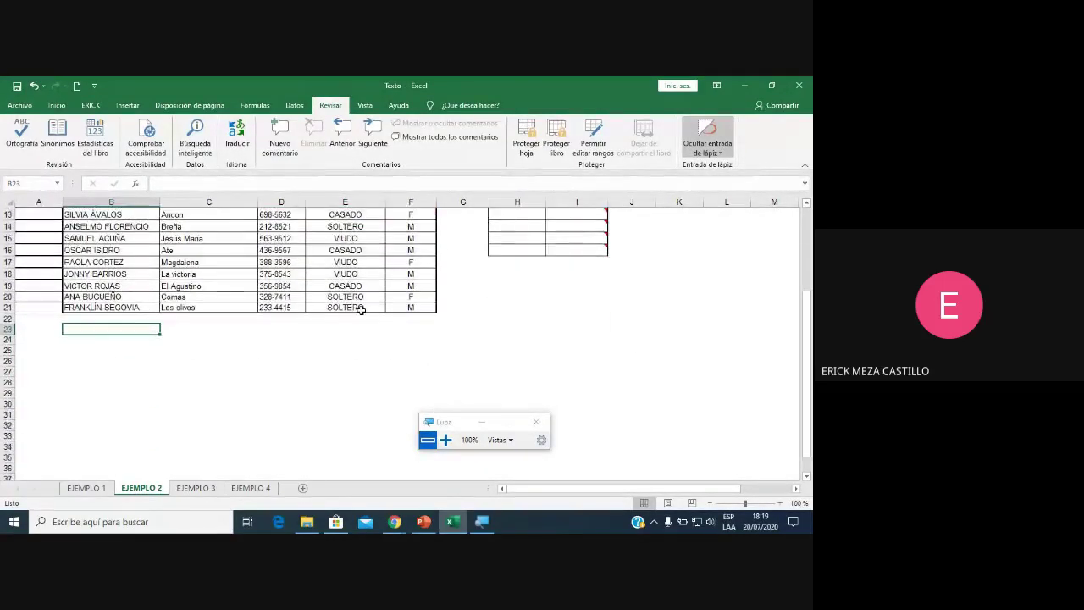
{"action": "scroll", "coordinate": [362, 310], "scroll_direction": "up", "scroll_amount": 4}
{"action": "left_click_drag", "start_coordinate": [449, 422], "coordinate": [550, 385]}
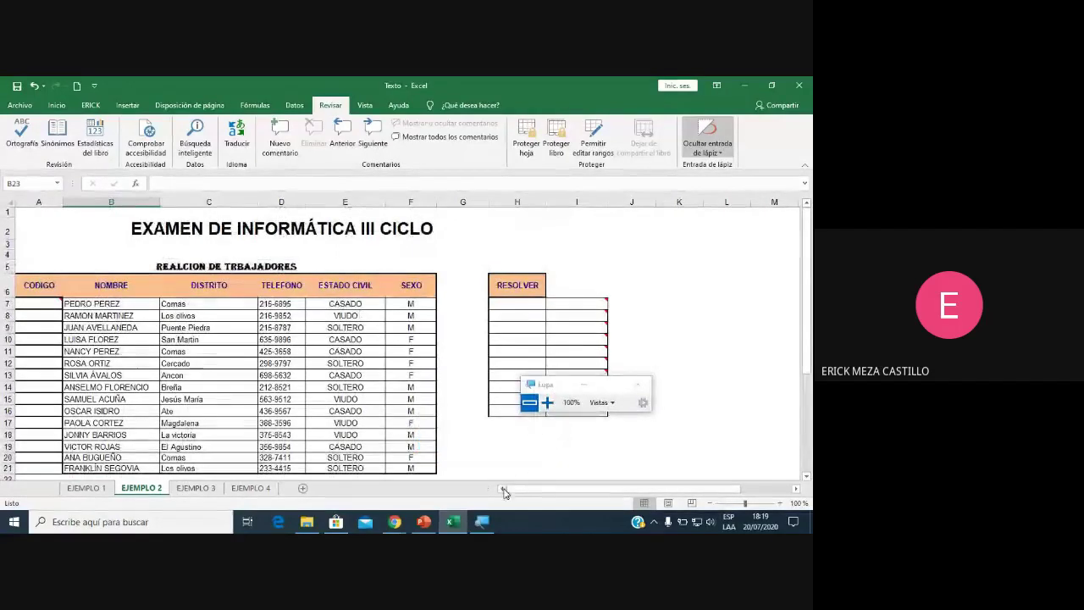
{"action": "left_click", "coordinate": [44, 302]}
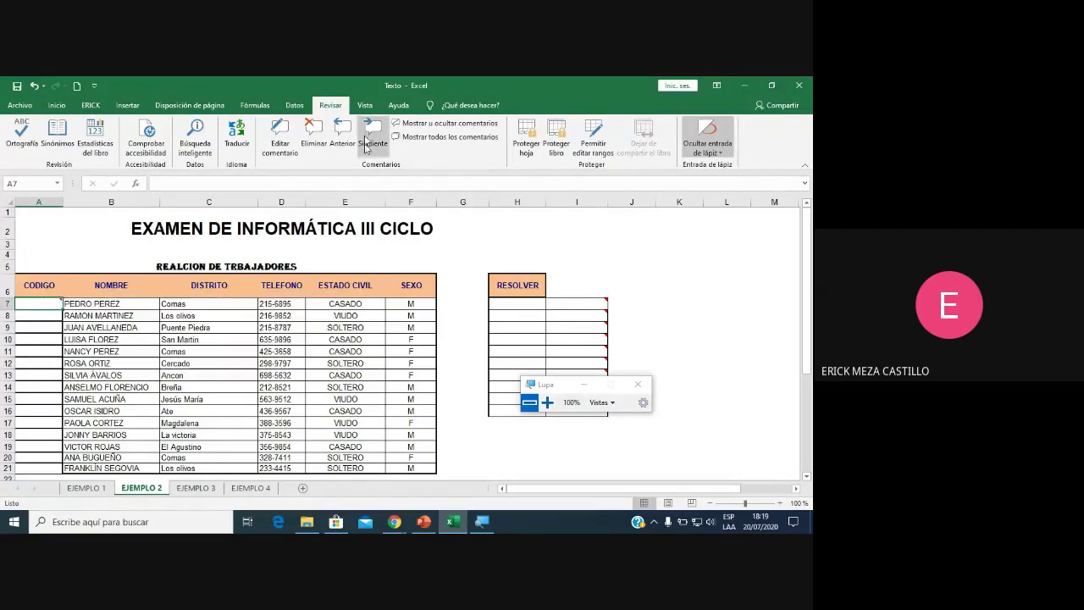
Display A7's instruction comment, move it above the table, shrink it, and select A7.
{"action": "left_click", "coordinate": [430, 126]}
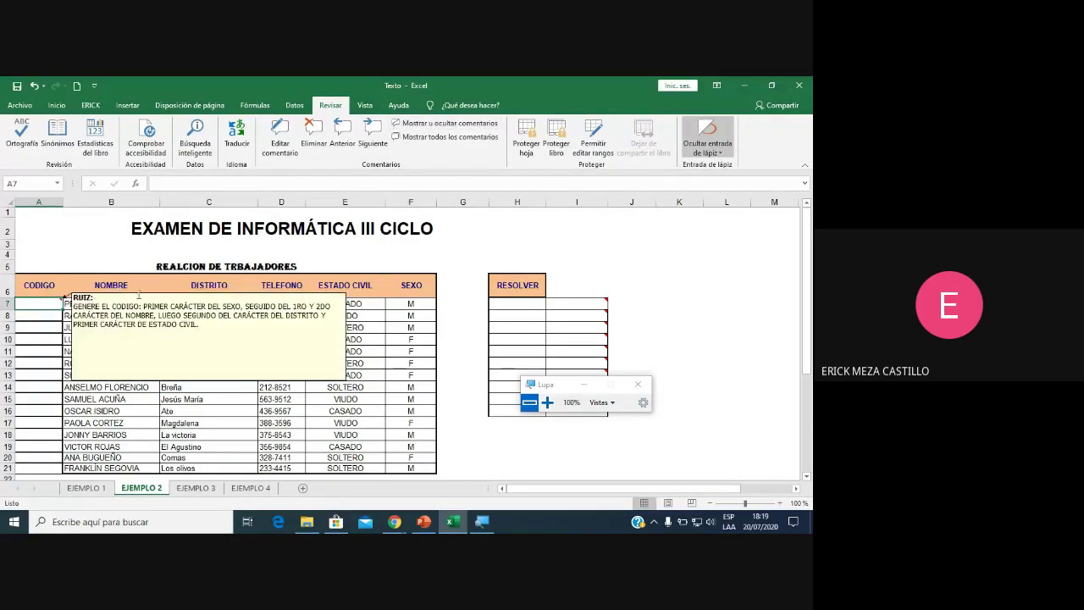
{"action": "mouse_move", "coordinate": [127, 294]}
{"action": "left_mouse_down"}
{"action": "mouse_move", "coordinate": [162, 190]}
{"action": "mouse_move", "coordinate": [165, 199]}
{"action": "left_mouse_up"}
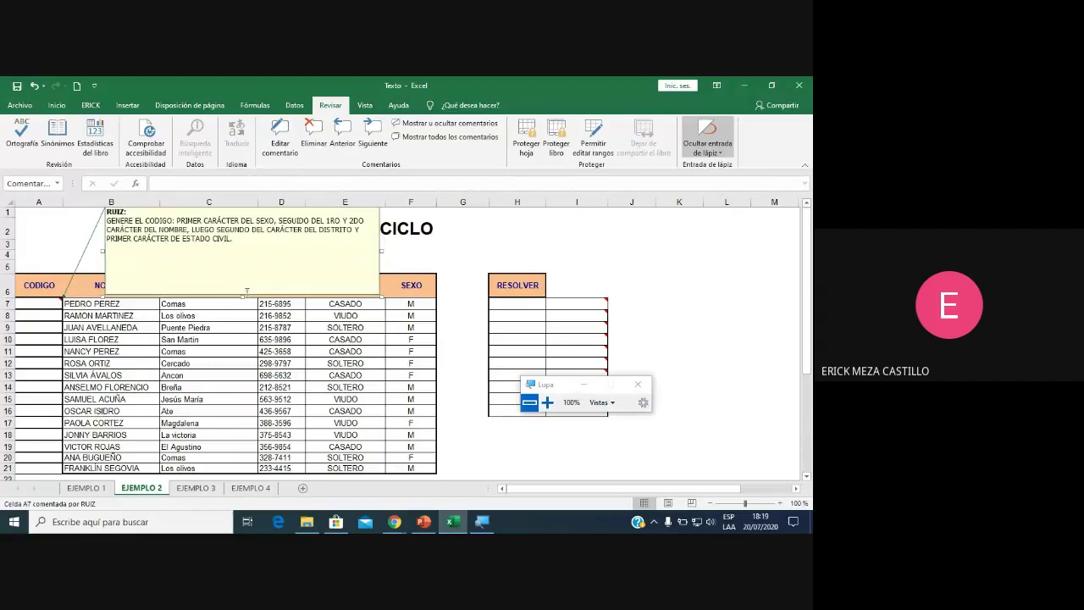
{"action": "left_click_drag", "start_coordinate": [242, 293], "coordinate": [243, 254]}
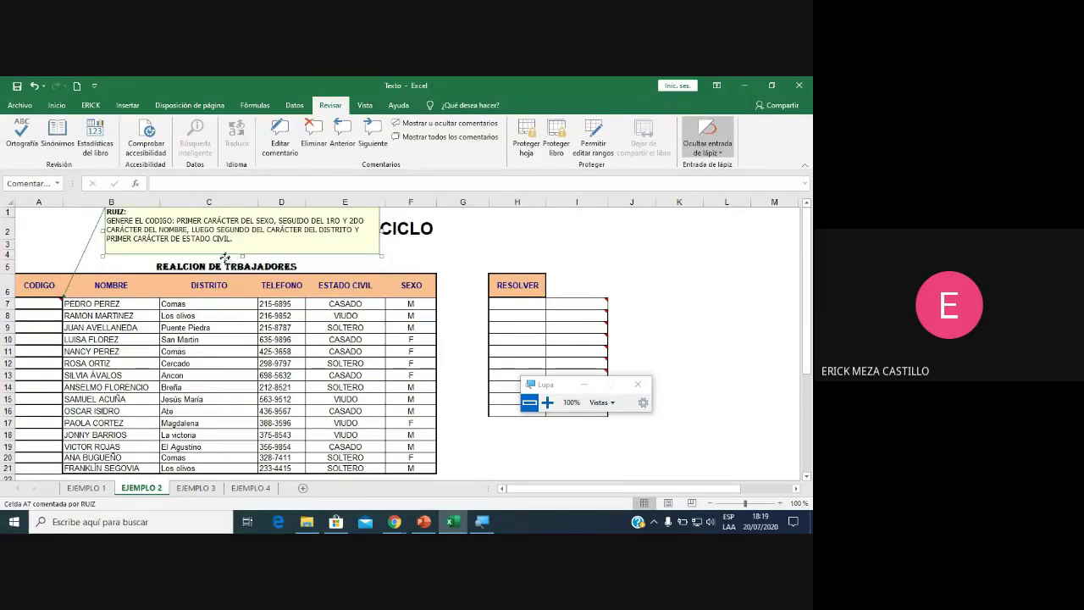
{"action": "left_click_drag", "start_coordinate": [225, 256], "coordinate": [204, 264]}
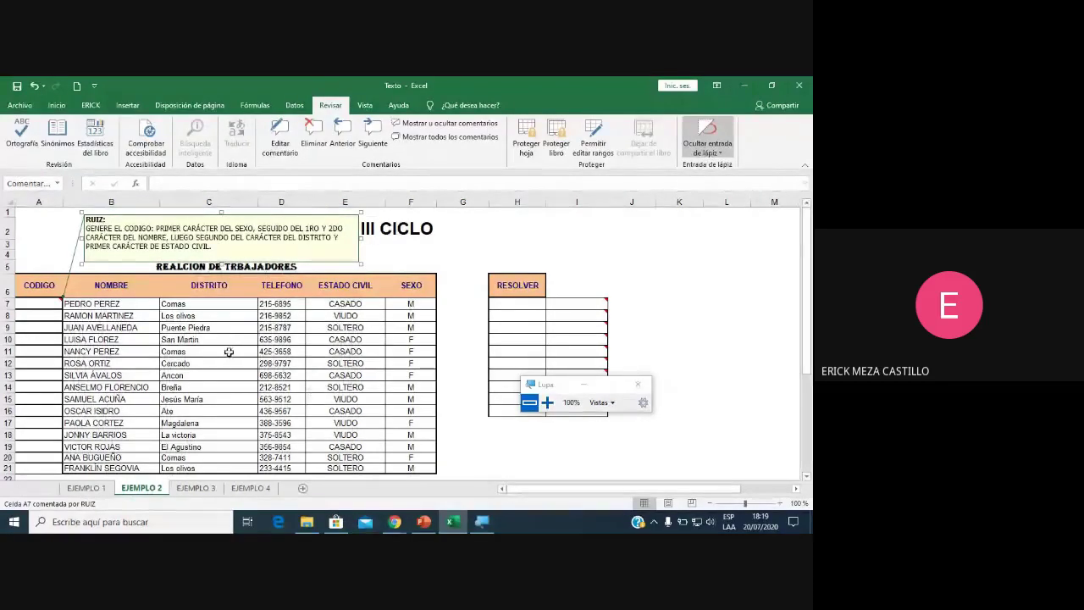
{"action": "scroll", "coordinate": [224, 351], "scroll_direction": "up", "scroll_amount": 1, "text": "ctrl"}
{"action": "scroll", "coordinate": [219, 335], "scroll_direction": "up", "scroll_amount": 1, "text": "ctrl"}
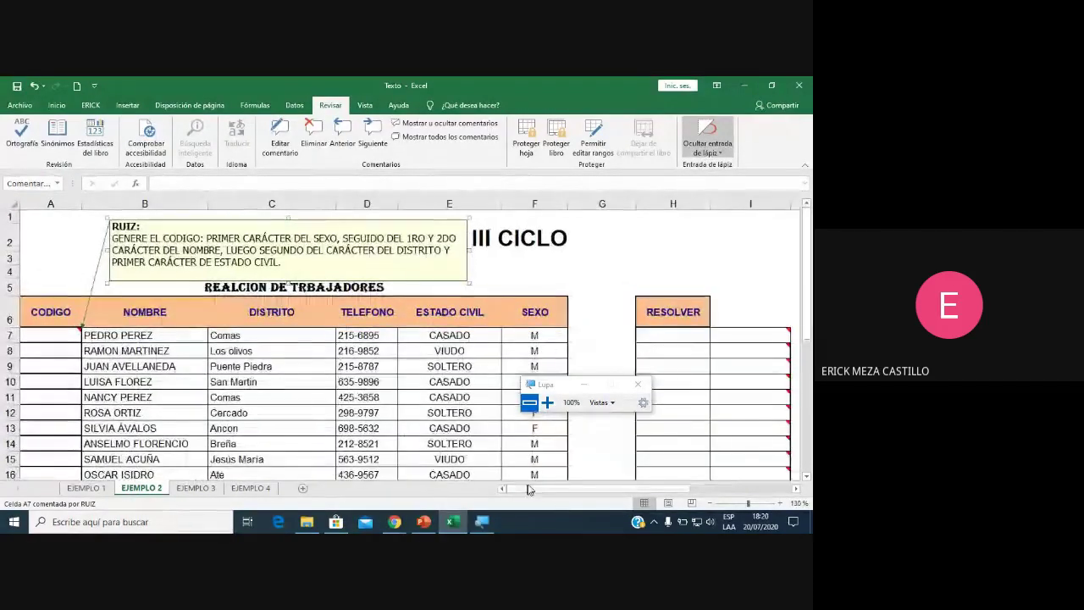
{"action": "left_click", "coordinate": [52, 333]}
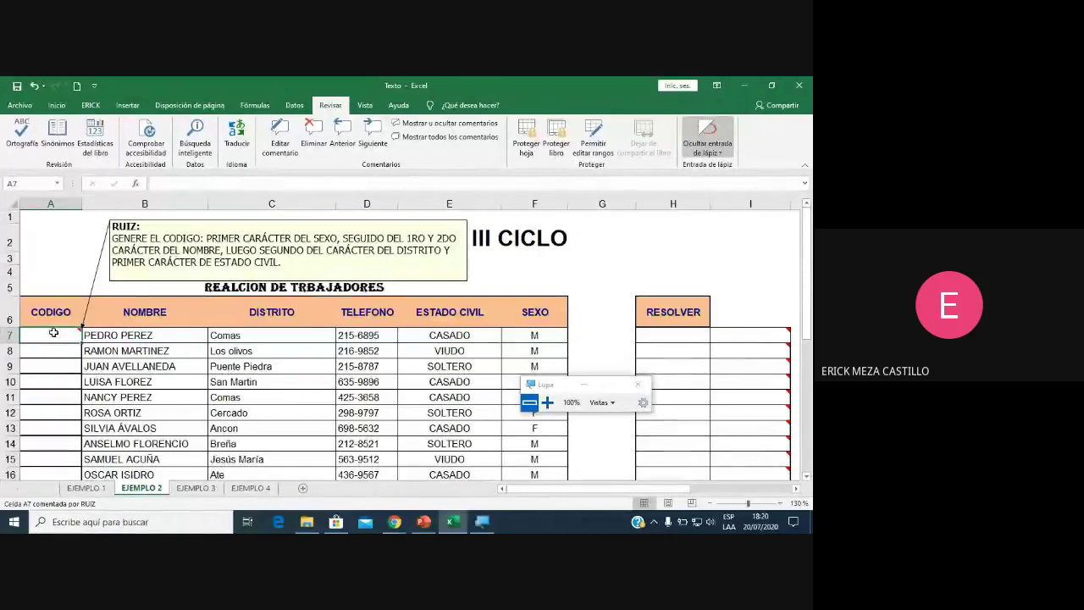
In A7 type =EXTRAE(F7;1;1)&EXTRAE(b7;1;2)& and begin a third EXTRAE.
{"action": "type", "text": "=extra"}
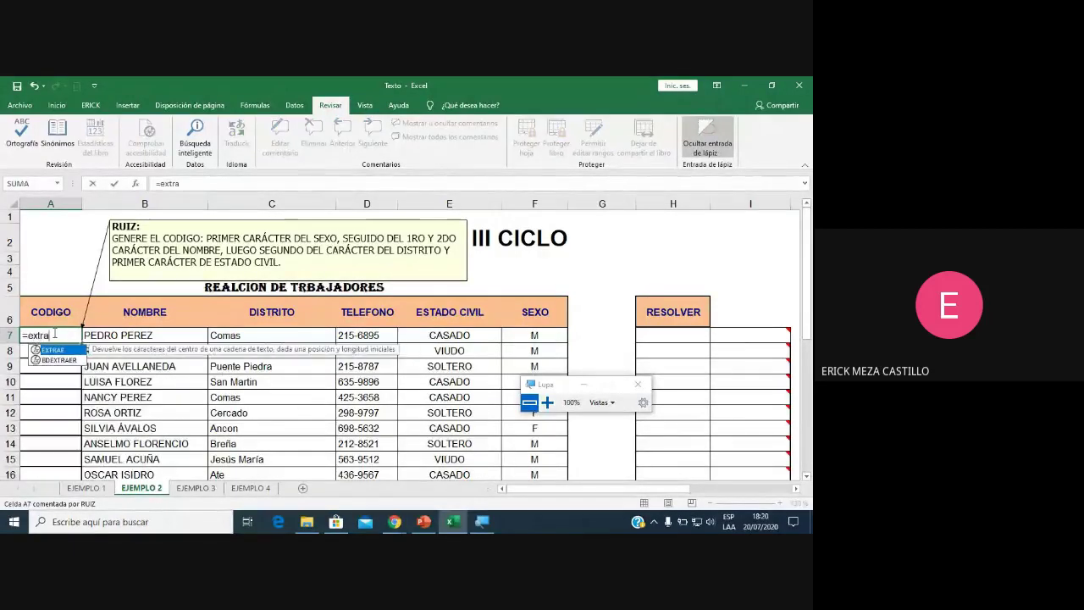
{"action": "double_click", "coordinate": [61, 350]}
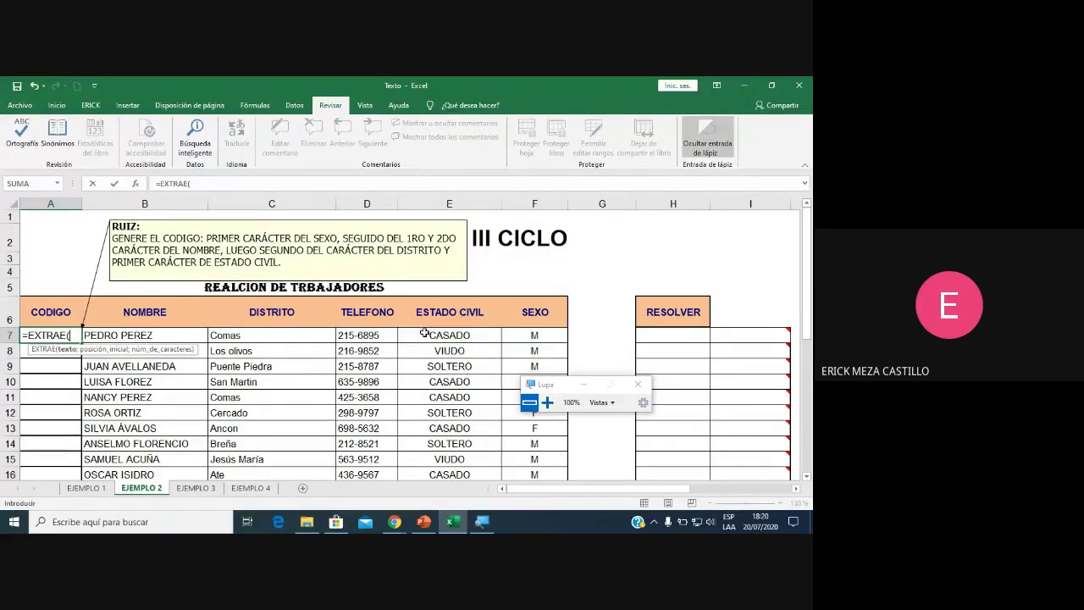
{"action": "left_click", "coordinate": [527, 336]}
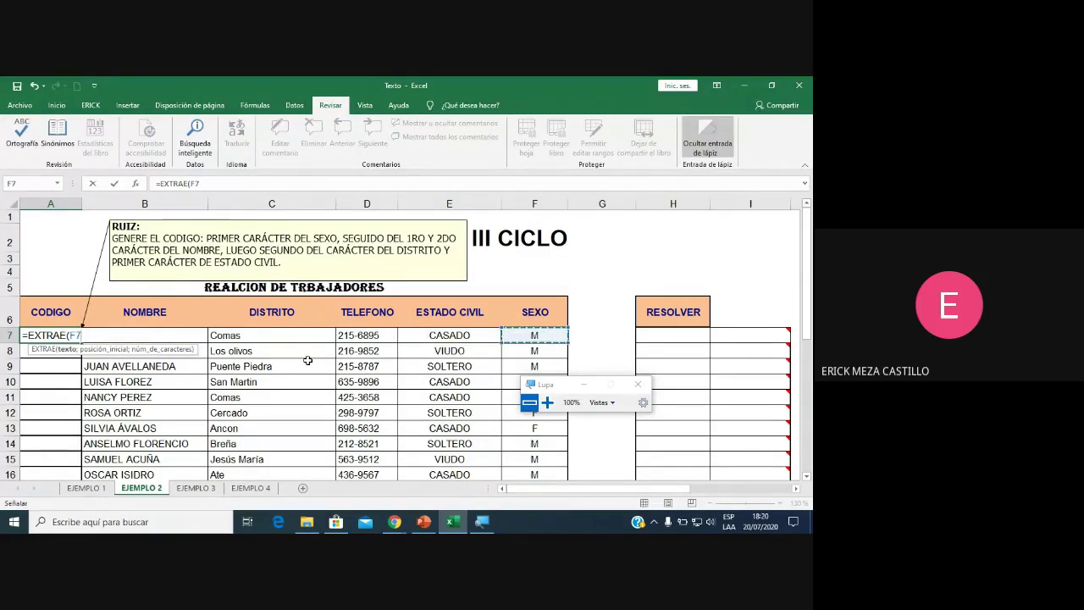
{"action": "type", "text": ","}
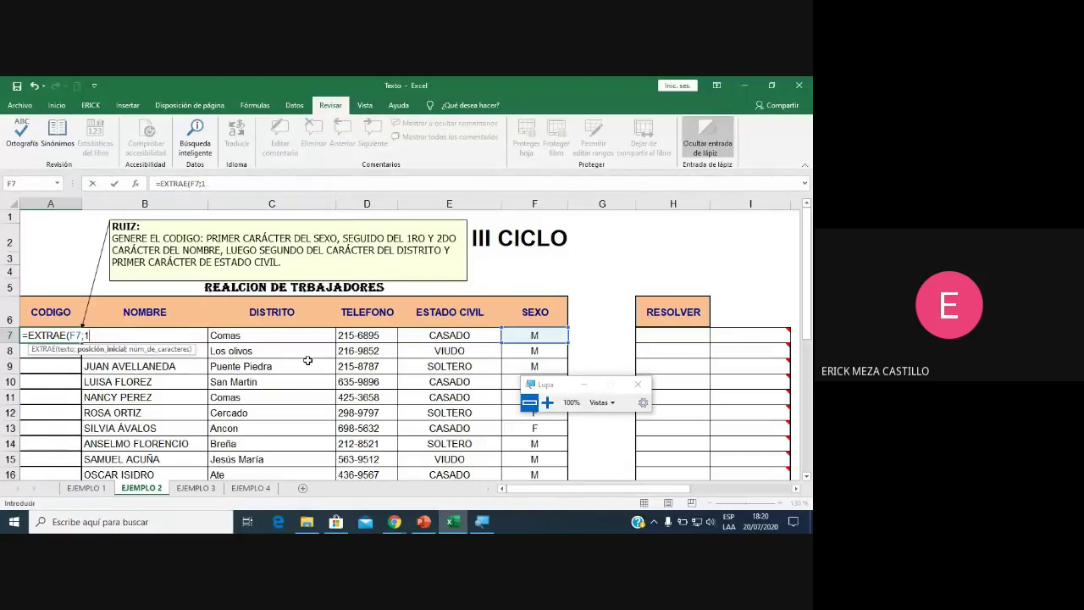
{"action": "type", "text": ";1"}
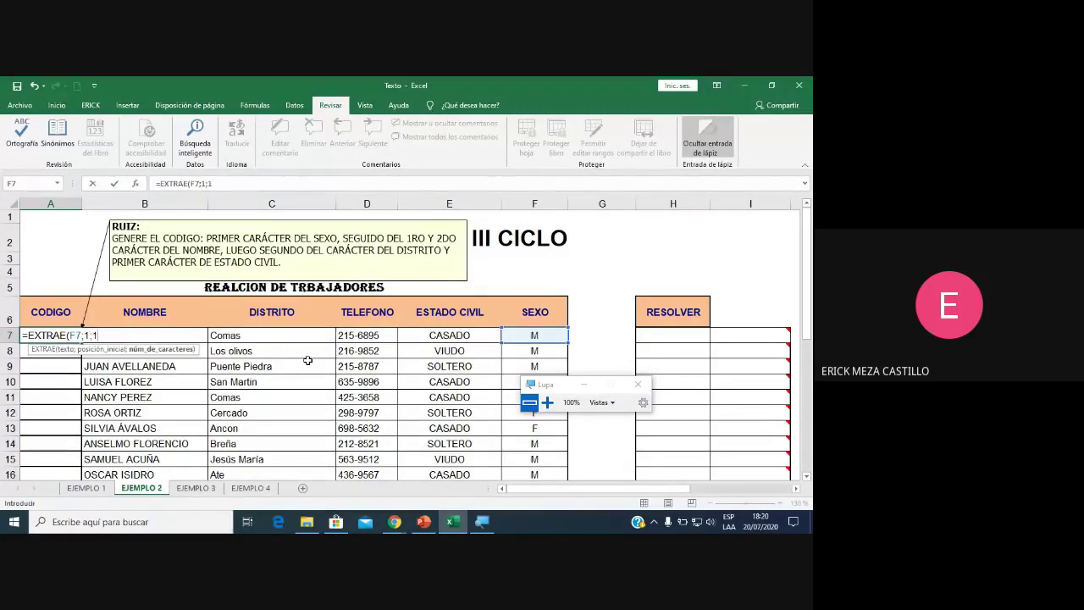
{"action": "type", "text": ")"}
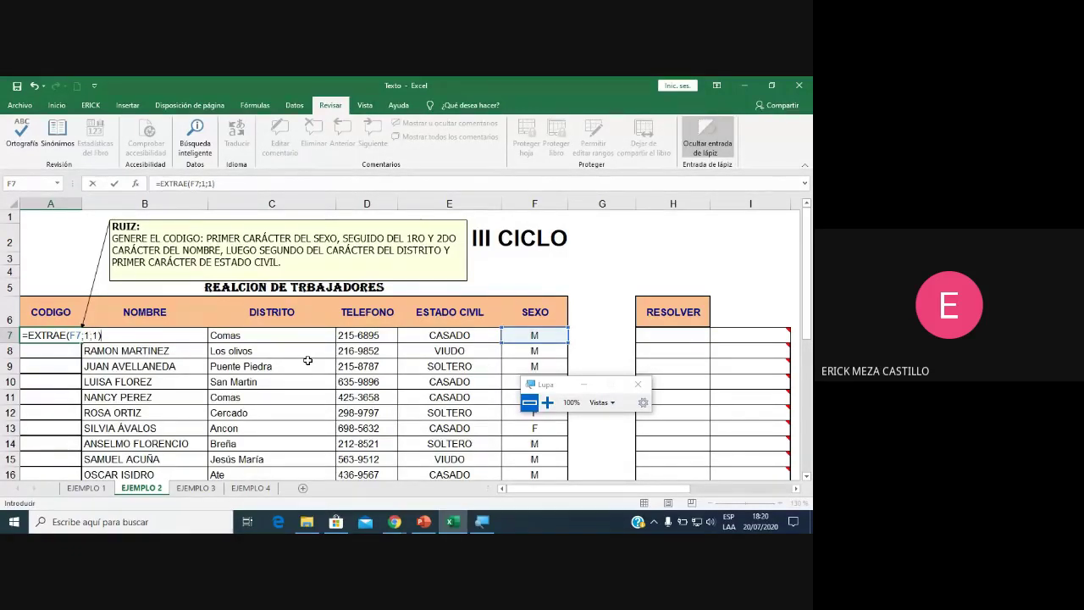
{"action": "type", "text": "&ex"}
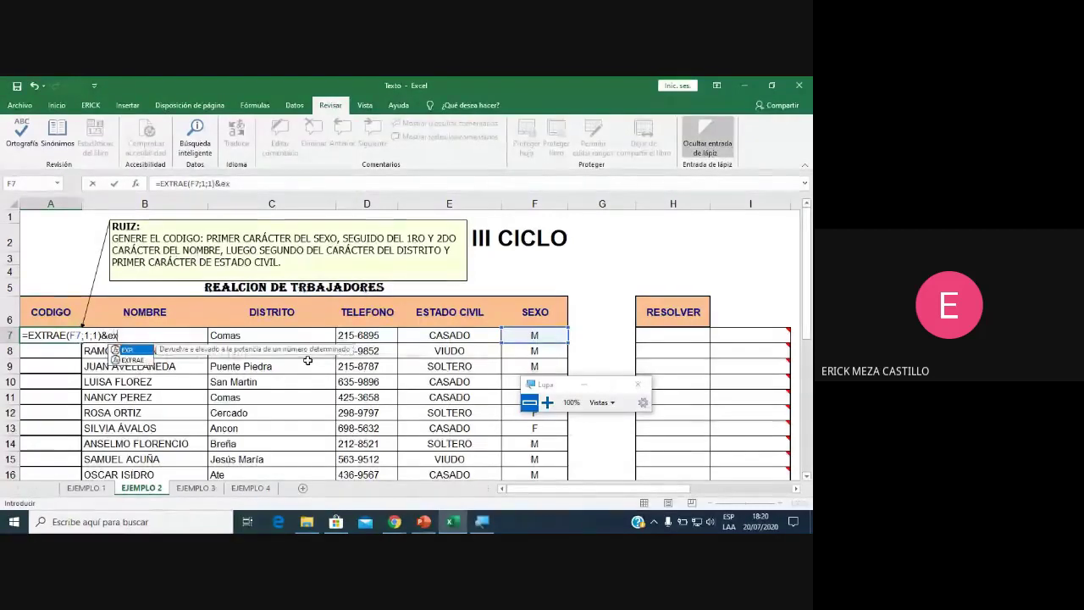
{"action": "type", "text": "trae"}
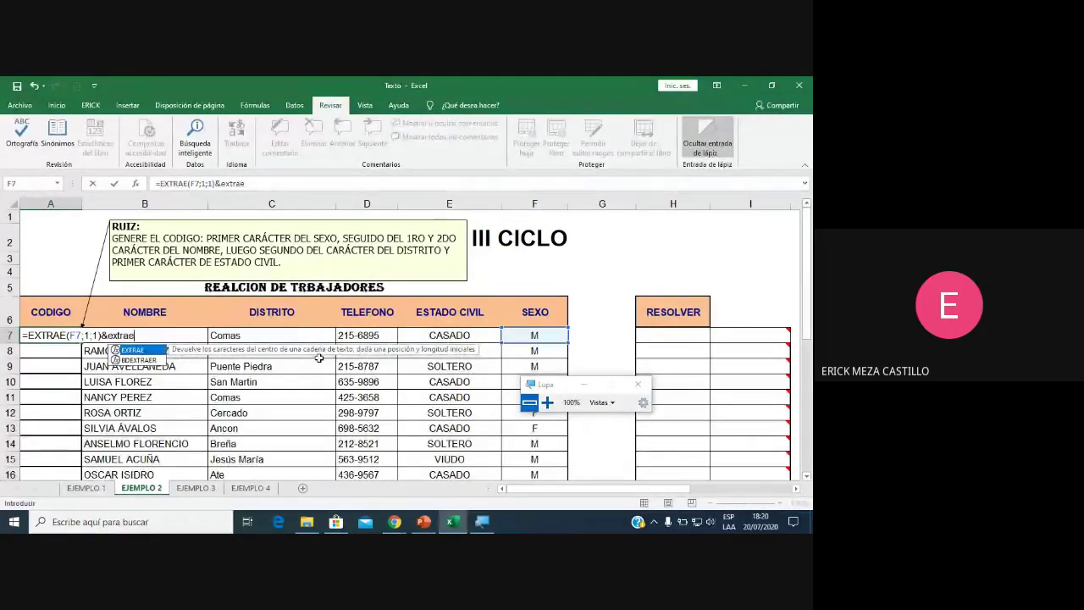
{"action": "double_click", "coordinate": [136, 350]}
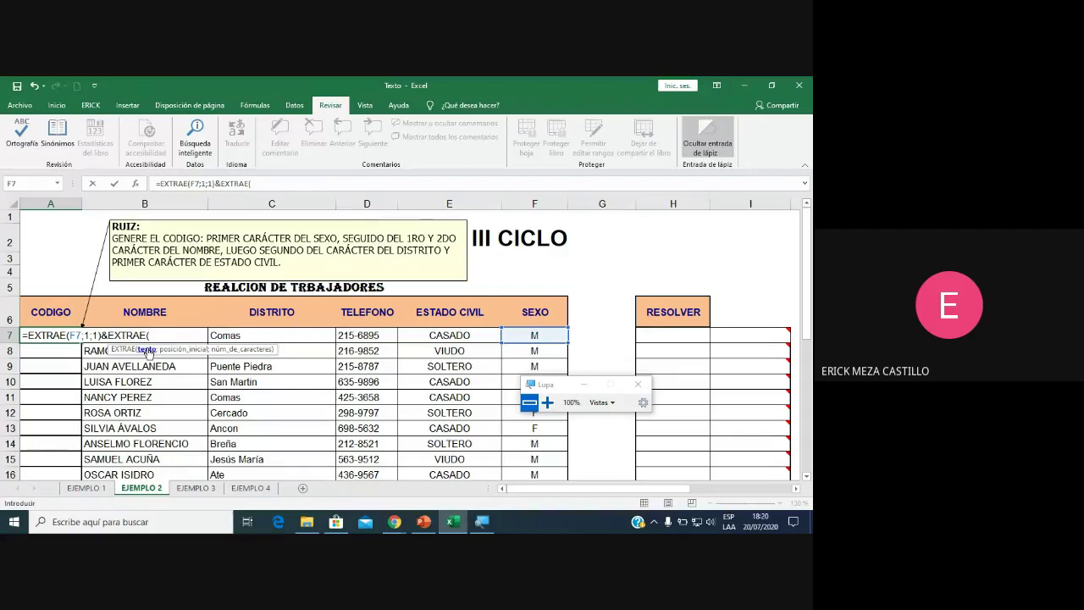
{"action": "type", "text": "b"}
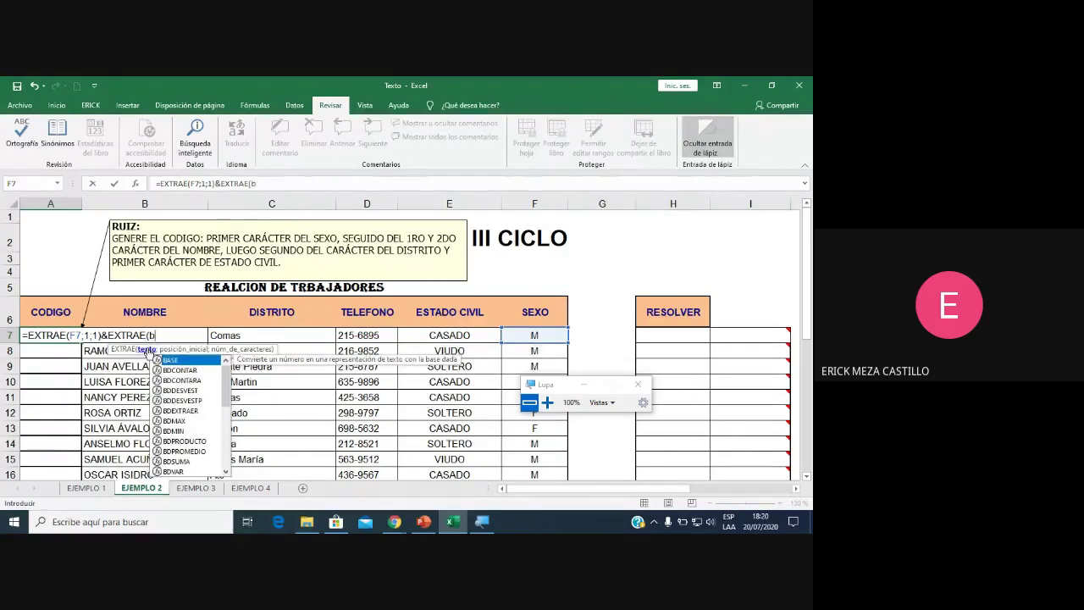
{"action": "type", "text": "7;"}
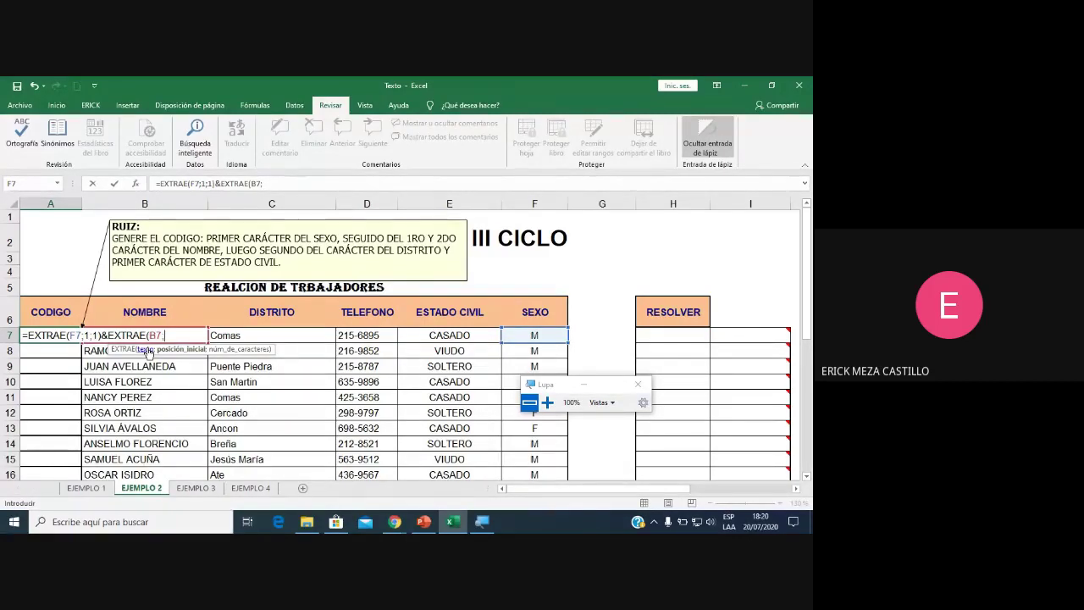
{"action": "type", "text": "1;"}
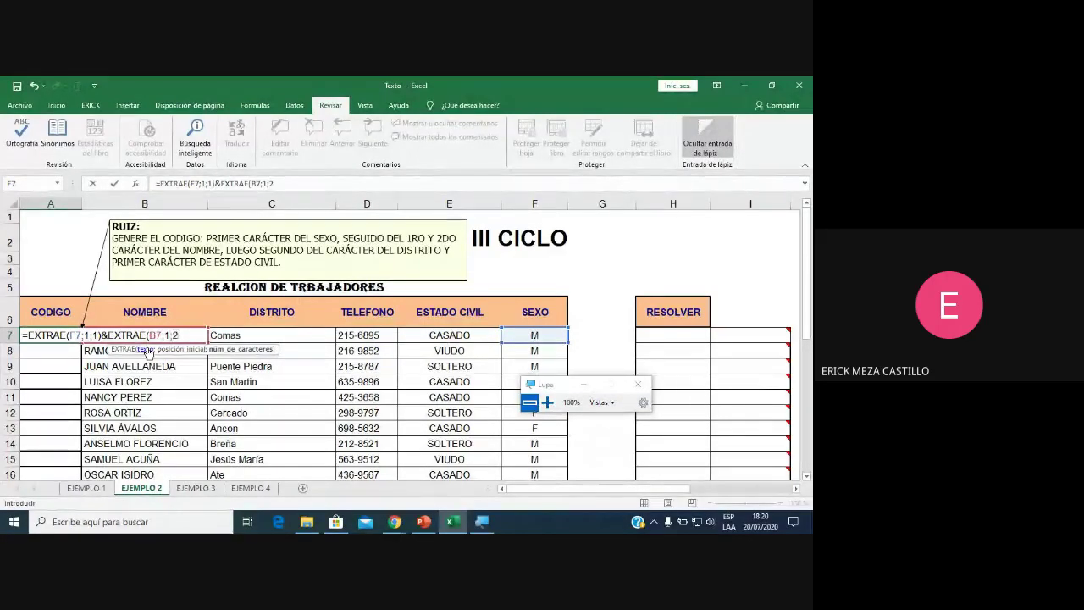
{"action": "type", "text": "2)&"}
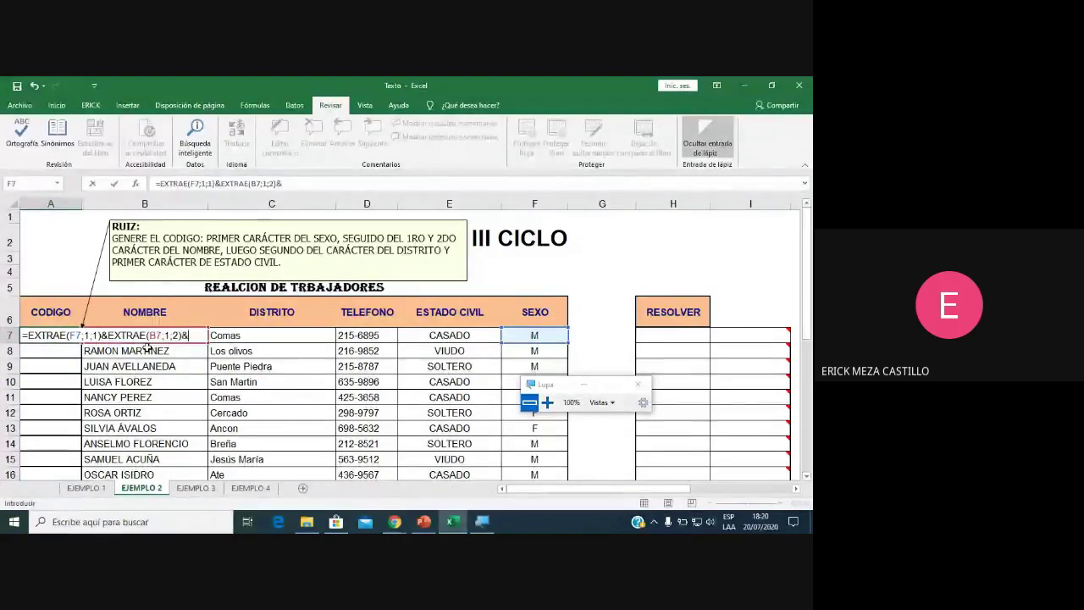
{"action": "type", "text": "EXTRAE"}
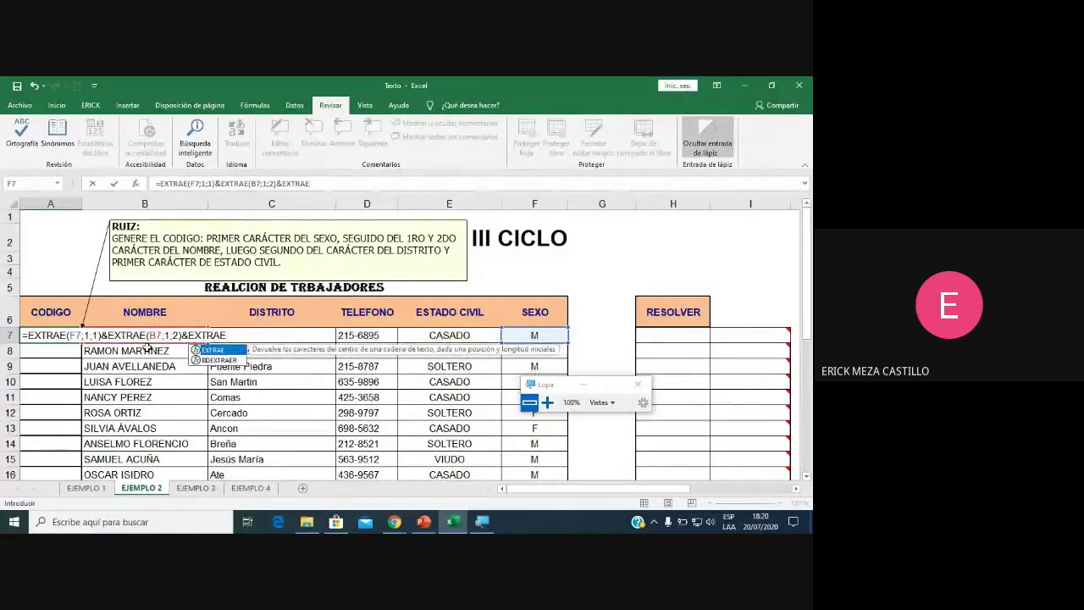
Add EXTRAE(C7;2;1)&EXTRAE(E7;1;1) to A7's formula for district and civil status.
{"action": "key", "text": "Tab"}
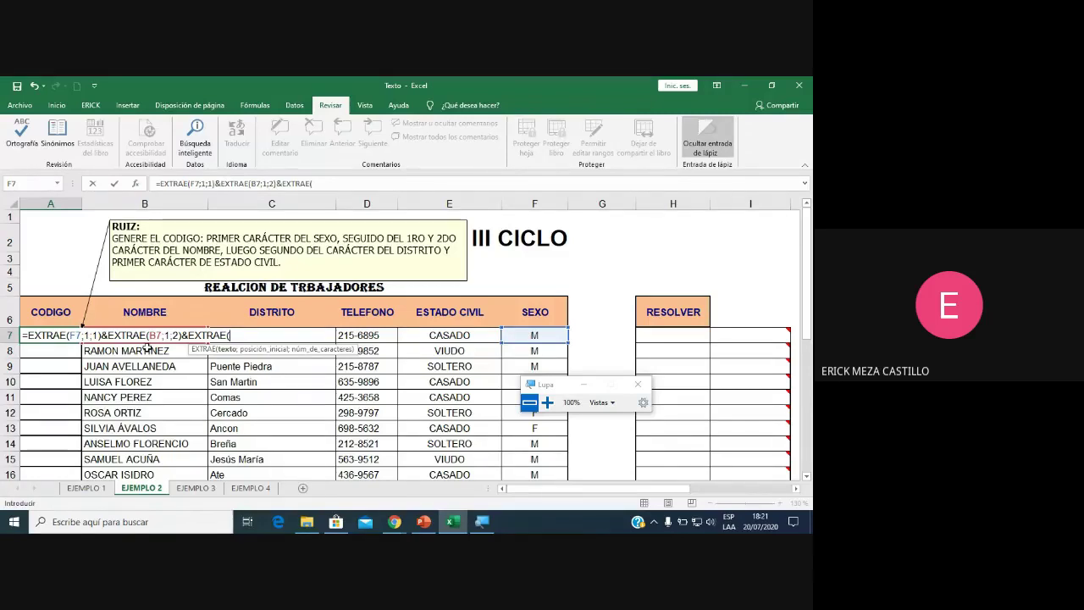
{"action": "type", "text": "C7"}
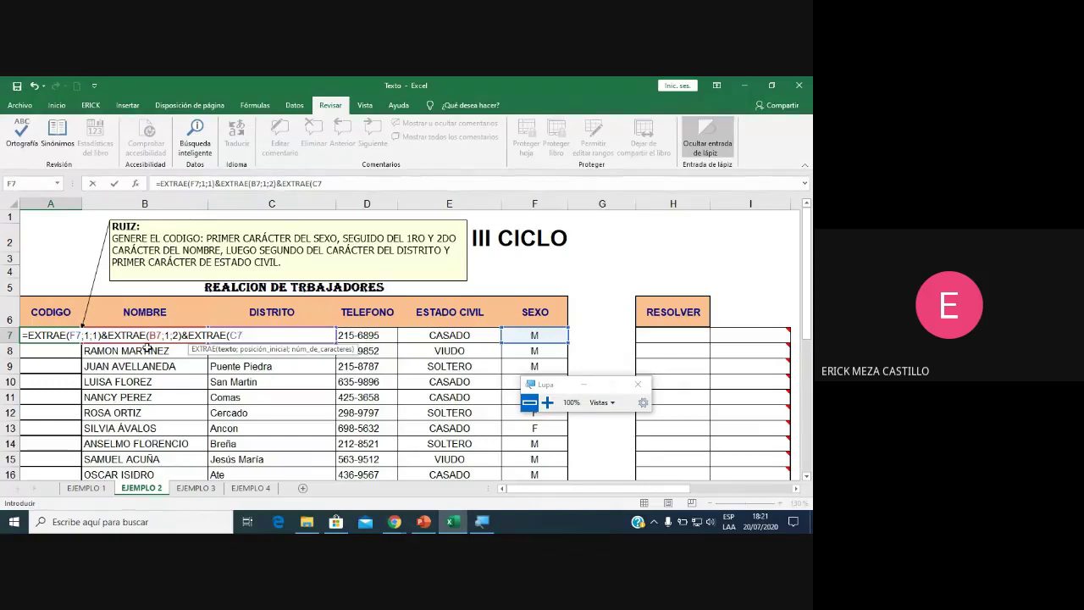
{"action": "type", "text": ";2;"}
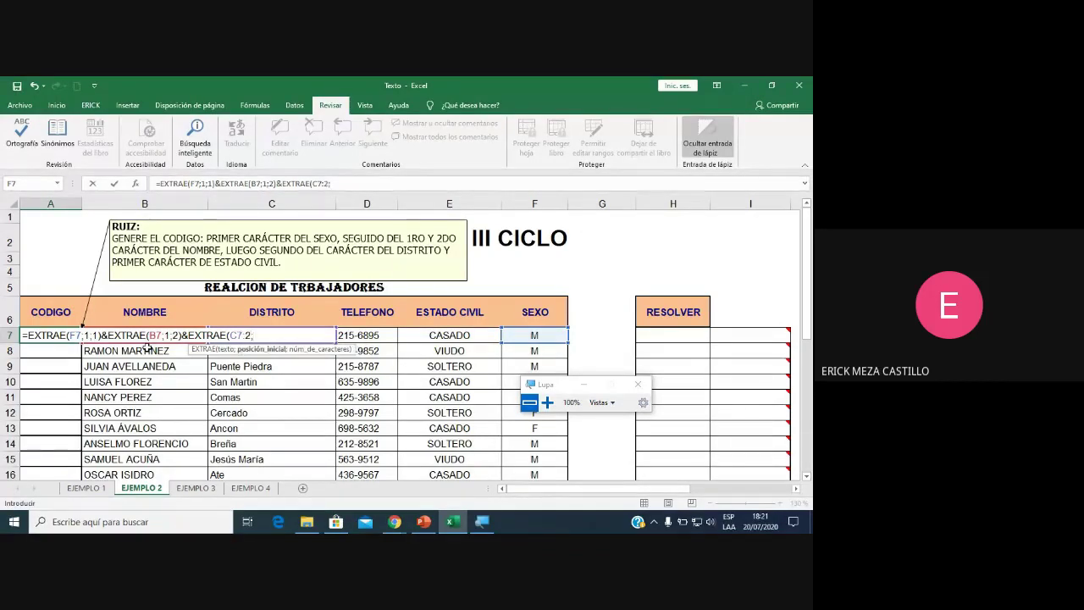
{"action": "type", "text": "1)"}
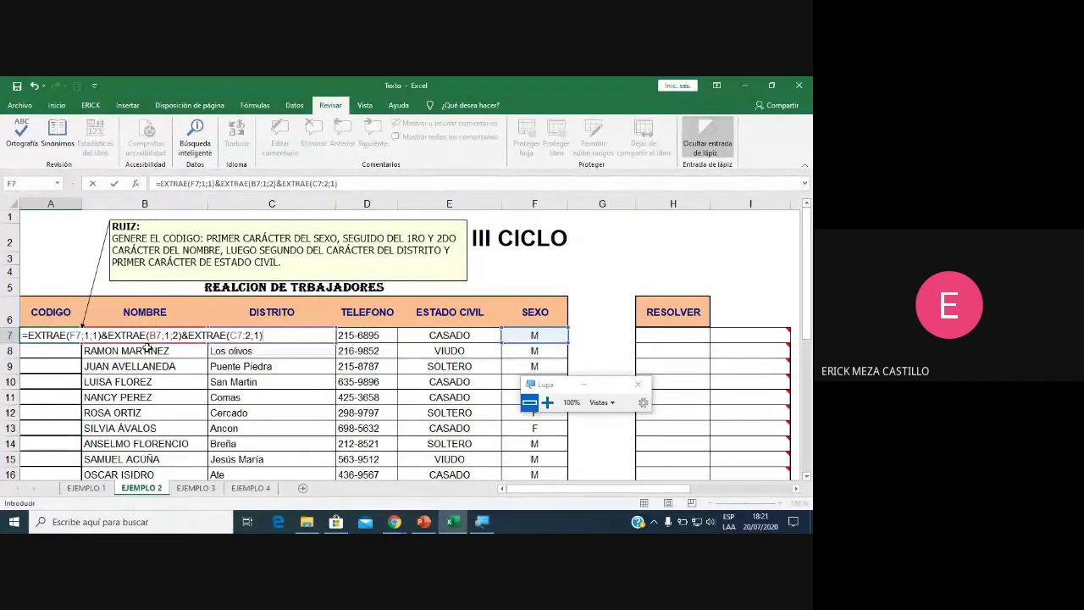
{"action": "type", "text": "&"}
{"action": "type", "text": "EXTRAE"}
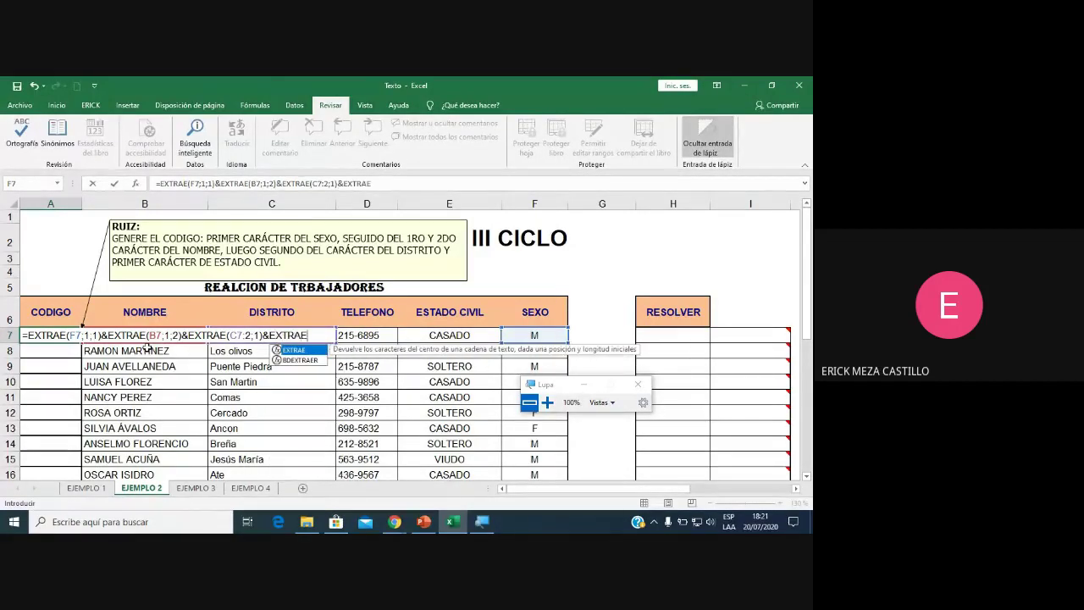
{"action": "key", "text": "Tab"}
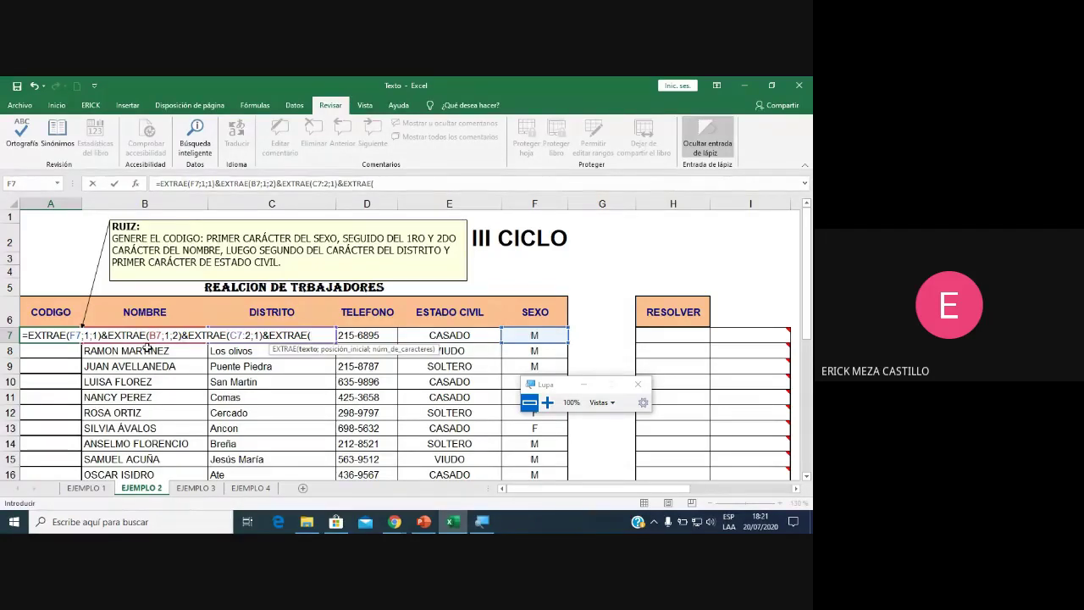
{"action": "type", "text": "E"}
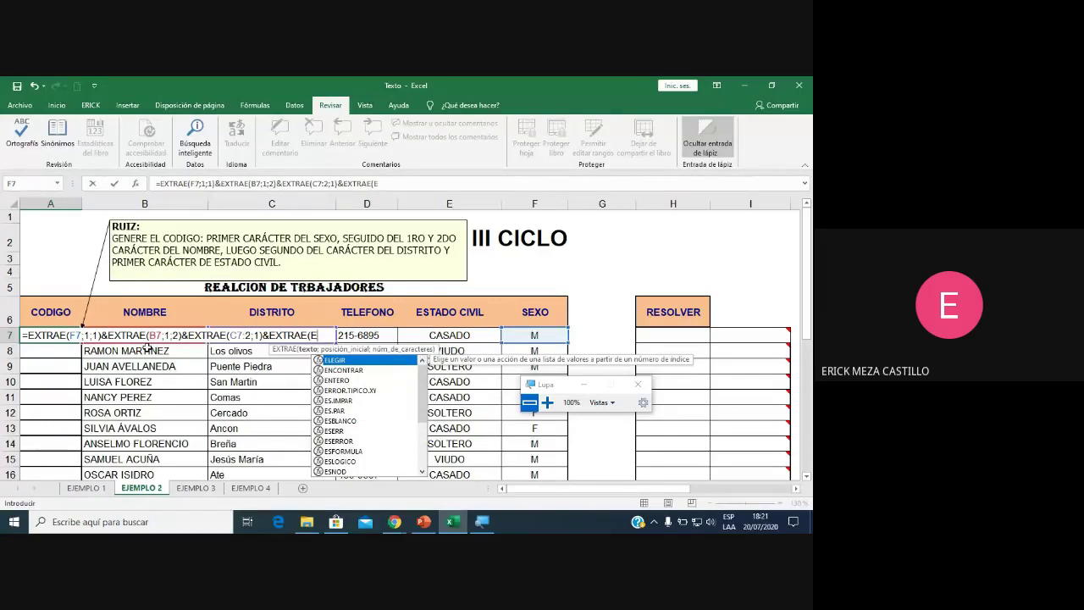
{"action": "type", "text": "7"}
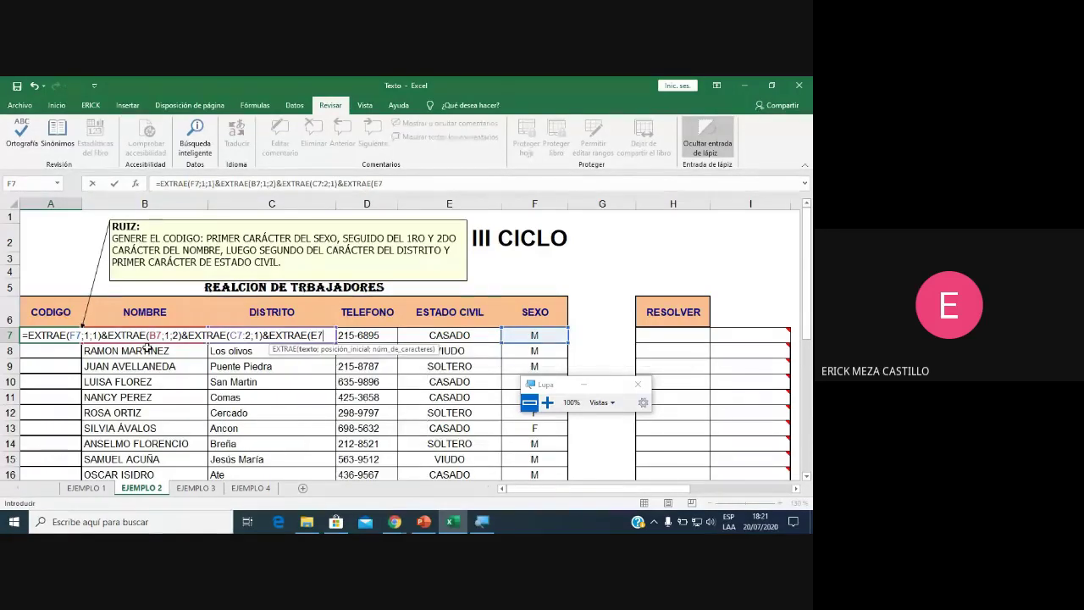
{"action": "type", "text": ";1;1"}
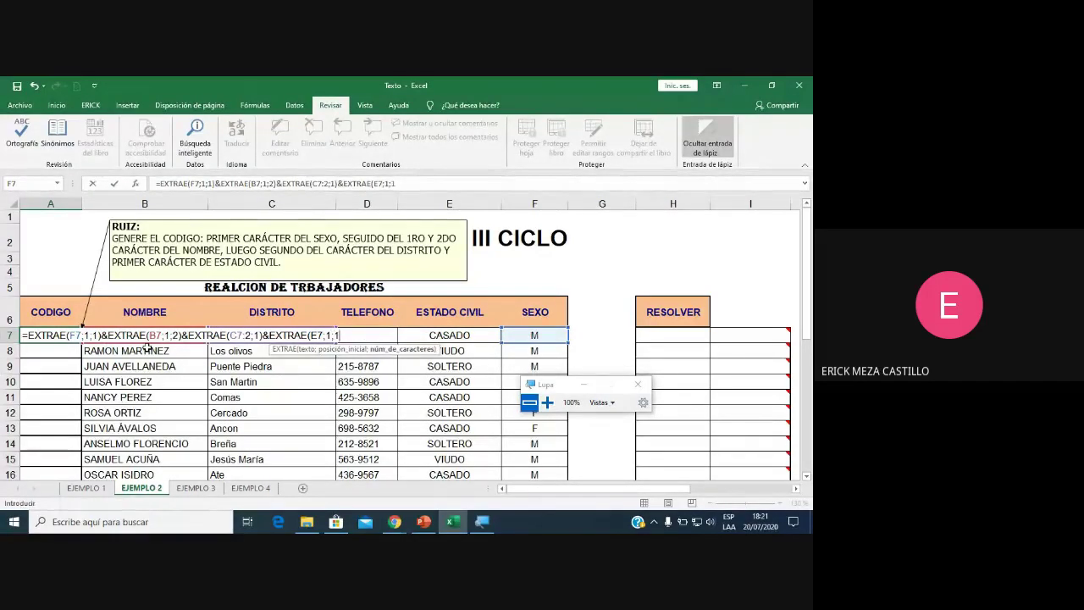
{"action": "type", "text": ")"}
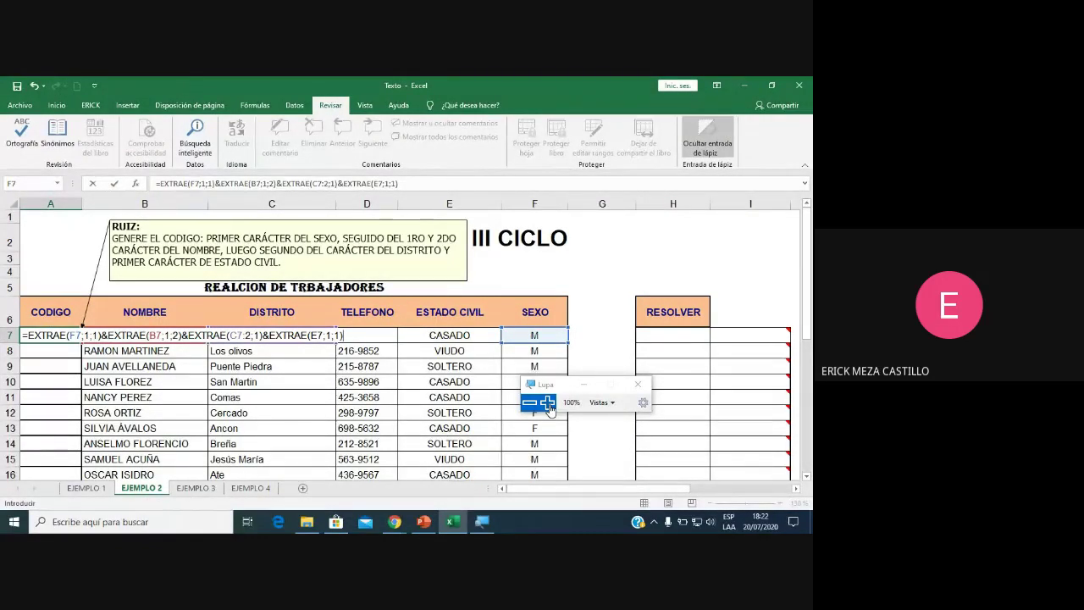
Dismiss the error on A7's four-part EXTRAE formula and cancel the entry so A7 stays empty.
{"action": "key", "text": "Return"}
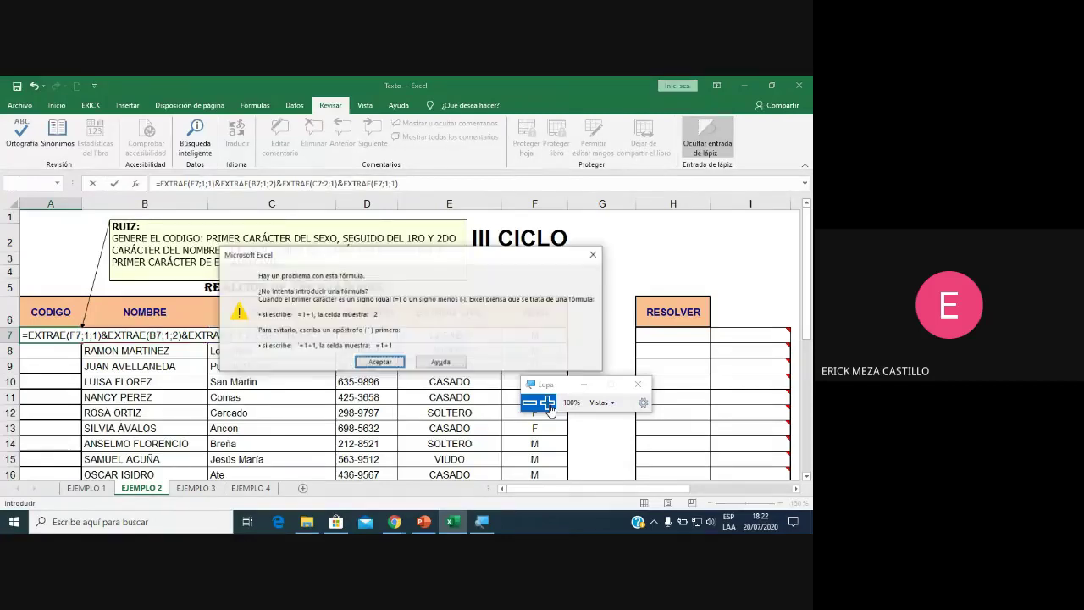
{"action": "left_click", "coordinate": [373, 362]}
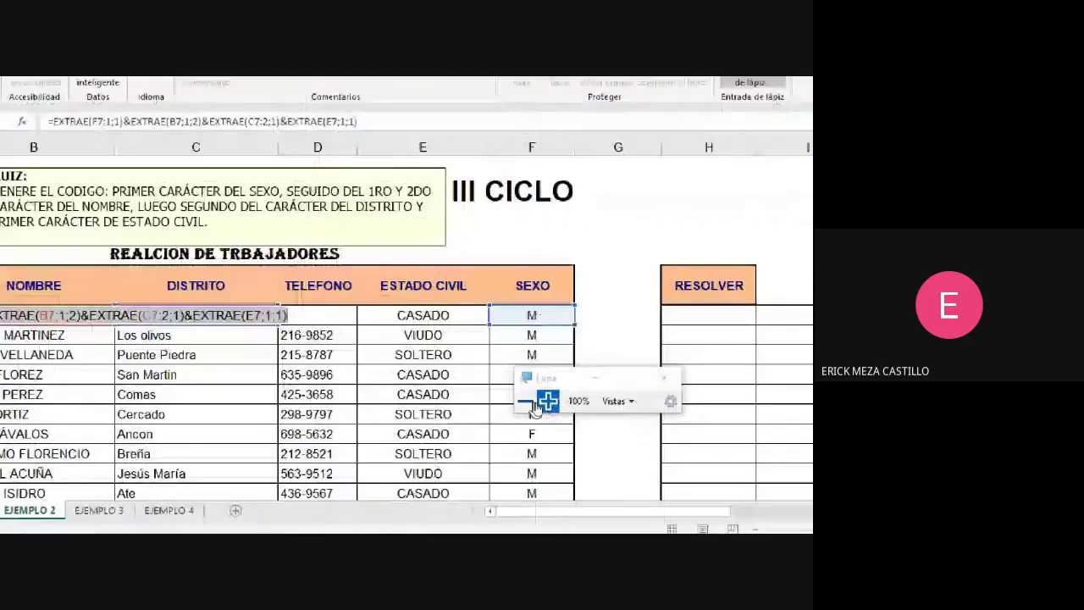
{"action": "left_click", "coordinate": [548, 405]}
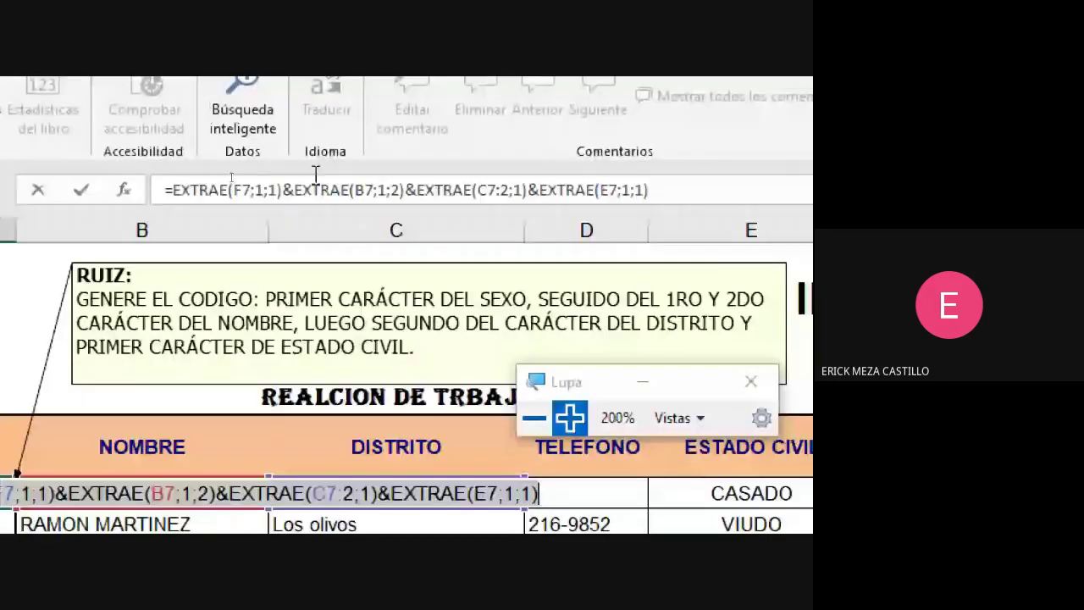
{"action": "left_click", "coordinate": [266, 187]}
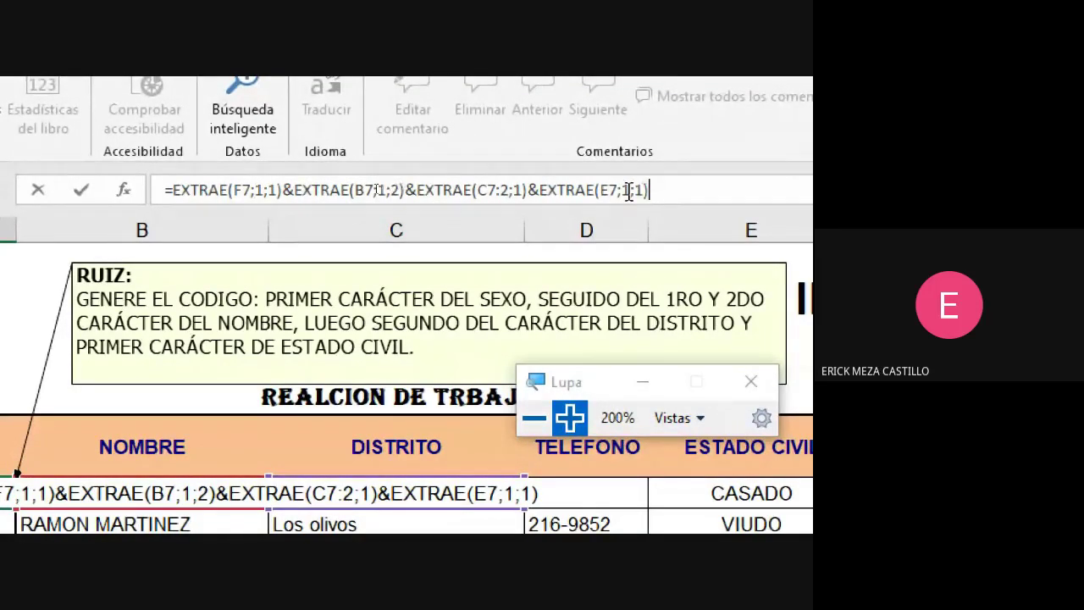
{"action": "left_click", "coordinate": [545, 429]}
{"action": "key", "text": "Return"}
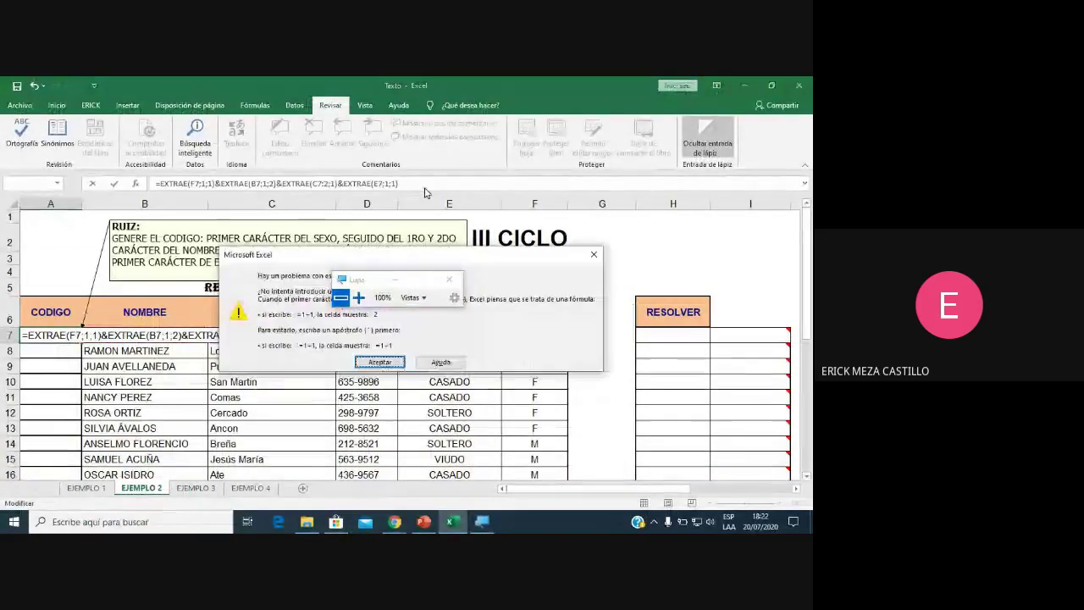
{"action": "left_click_drag", "start_coordinate": [359, 268], "coordinate": [473, 265]}
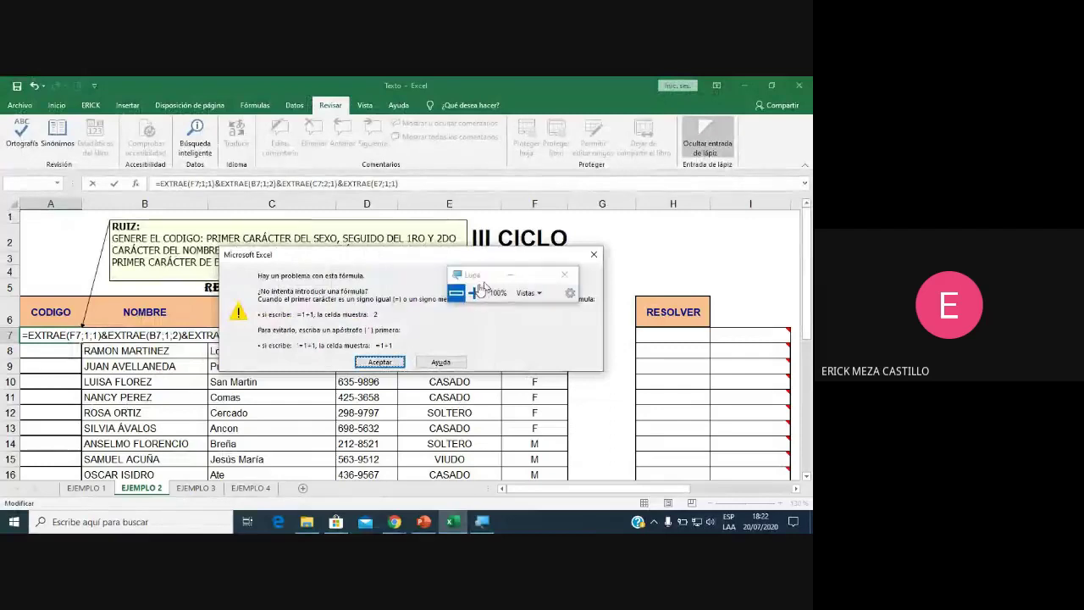
{"action": "left_click", "coordinate": [379, 362]}
{"action": "left_click", "coordinate": [367, 366]}
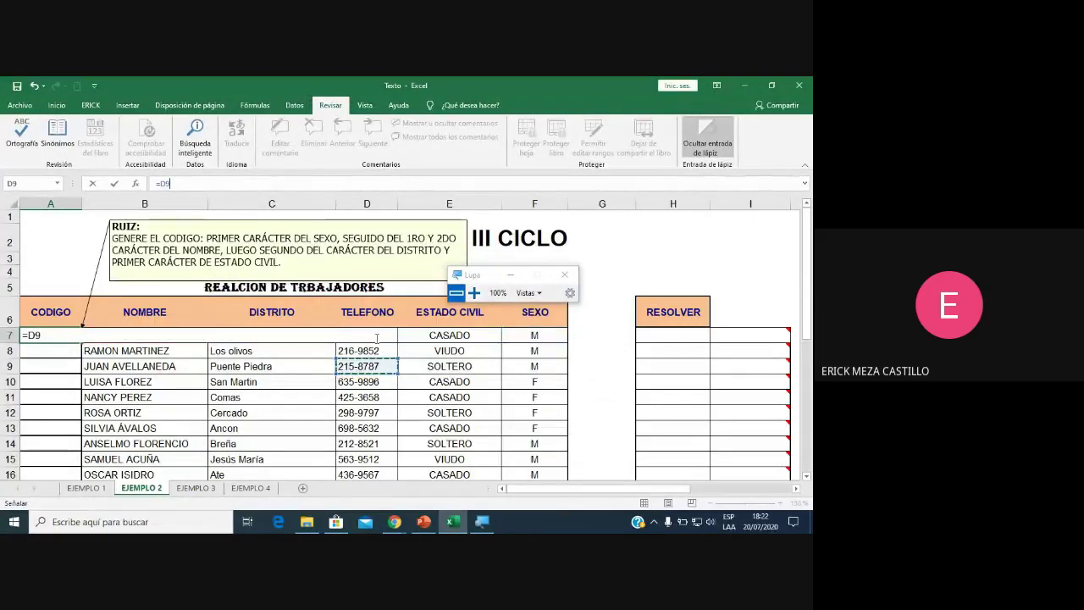
{"action": "key", "text": "Escape"}
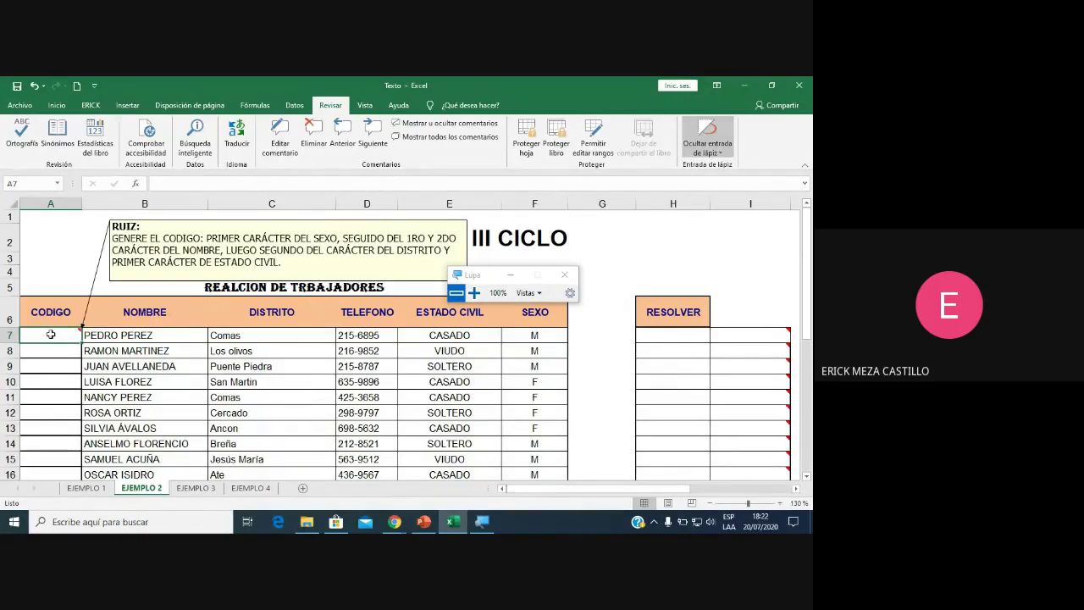
Enter =EXTRAE(F7;1;1) in A7 to take the first letter of the sex.
{"action": "type", "text": "=EXTR"}
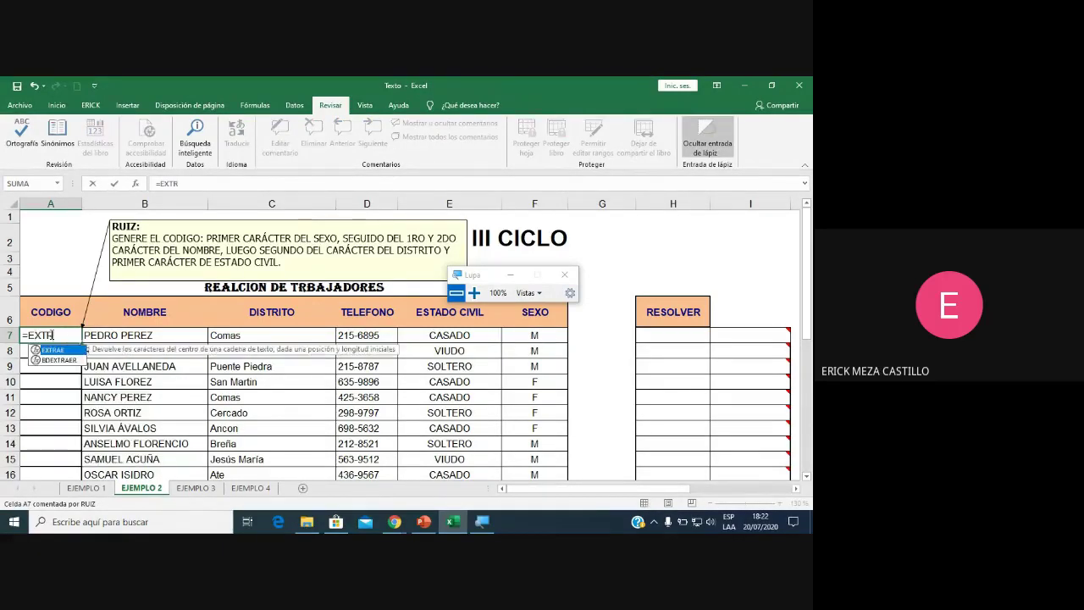
{"action": "type", "text": "AE("}
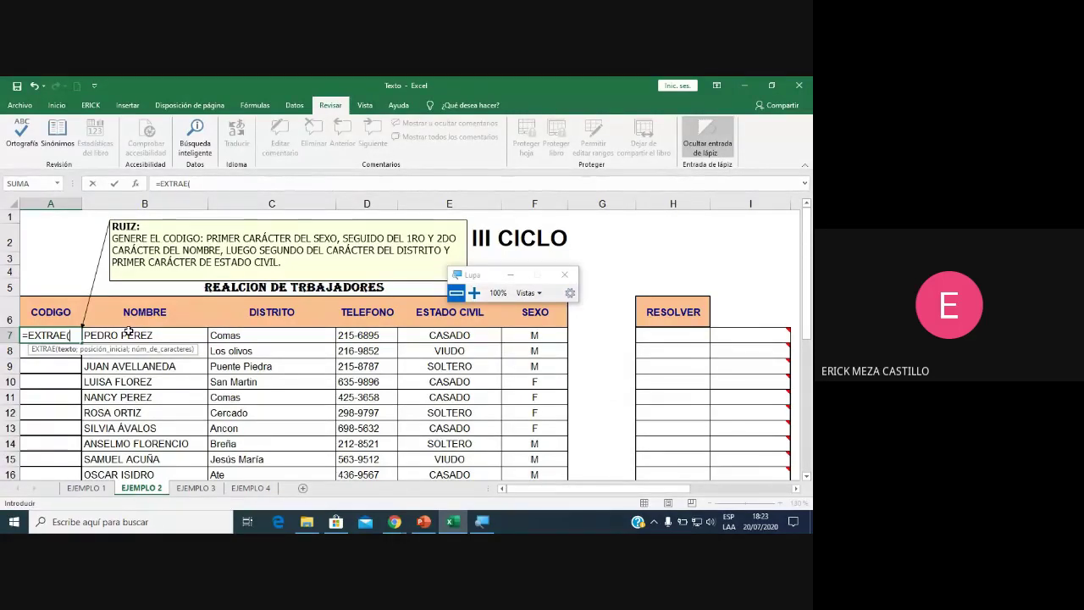
{"action": "left_click", "coordinate": [522, 335]}
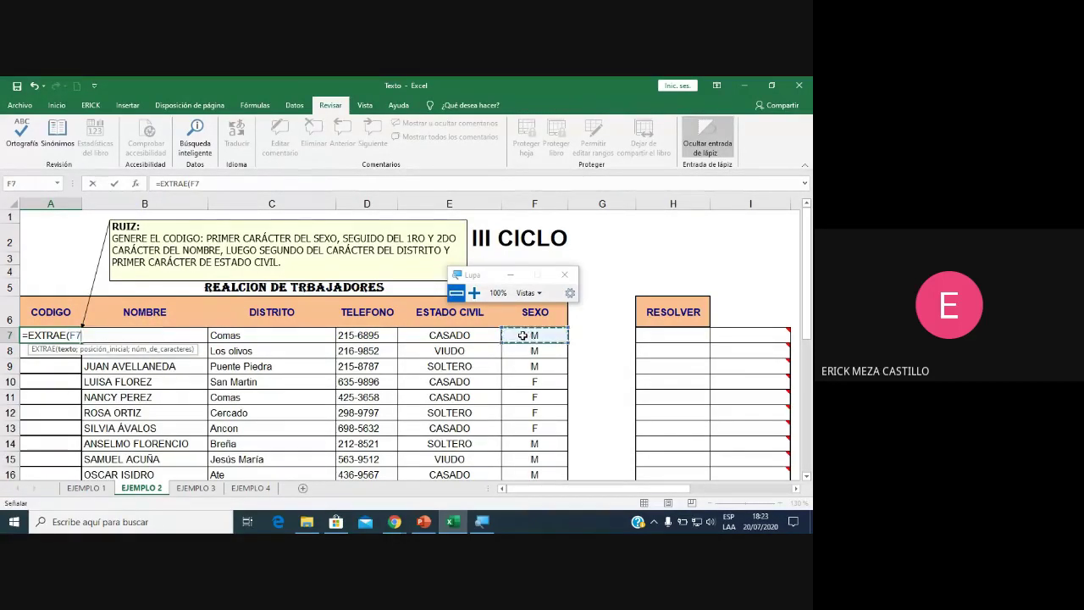
{"action": "type", "text": ";"}
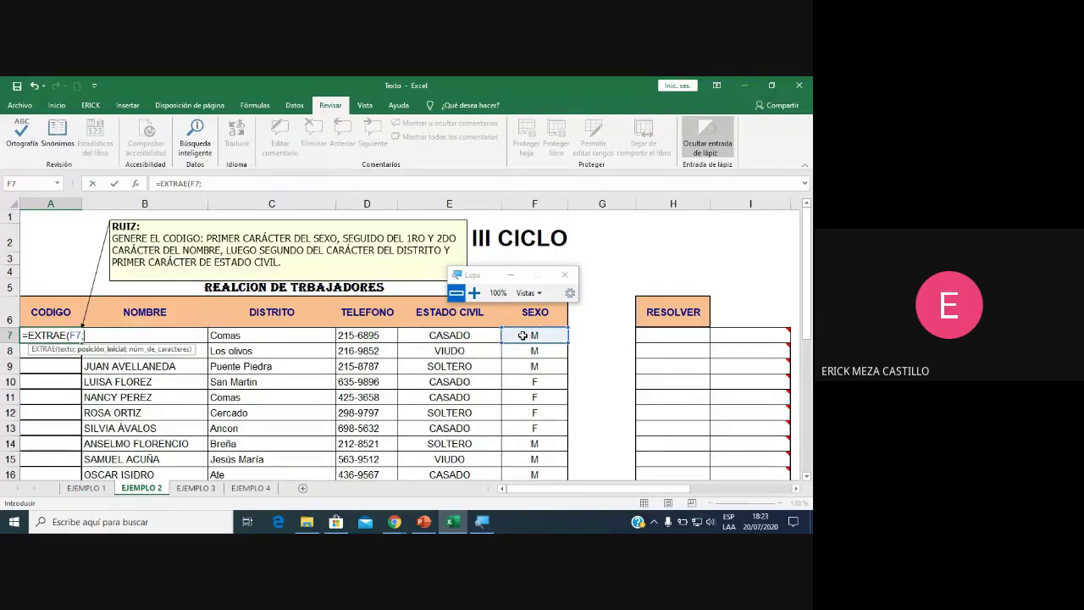
{"action": "type", "text": "1;)"}
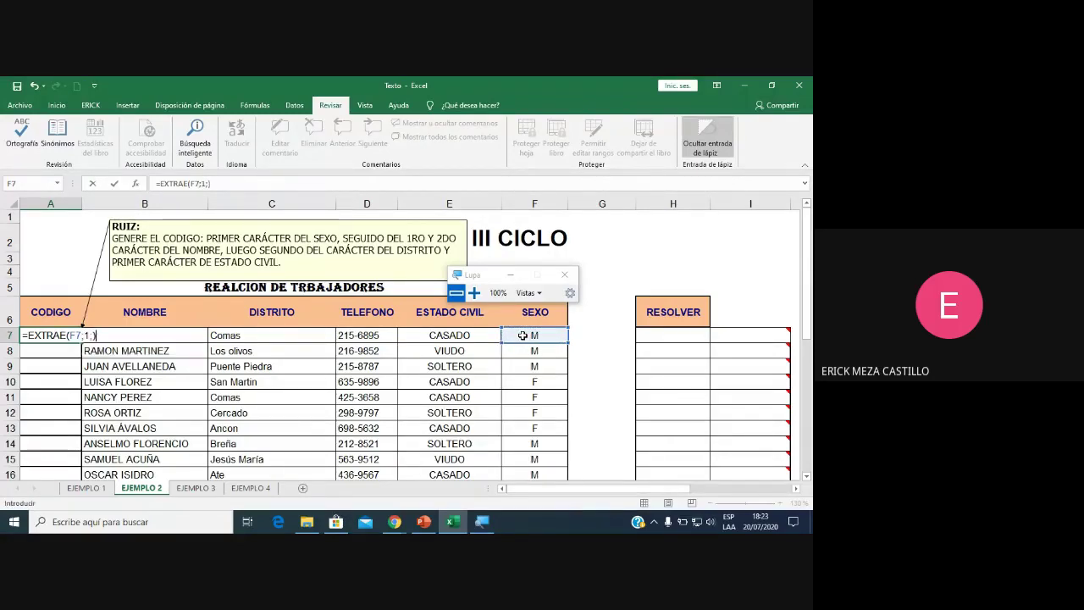
{"action": "key", "text": "Return"}
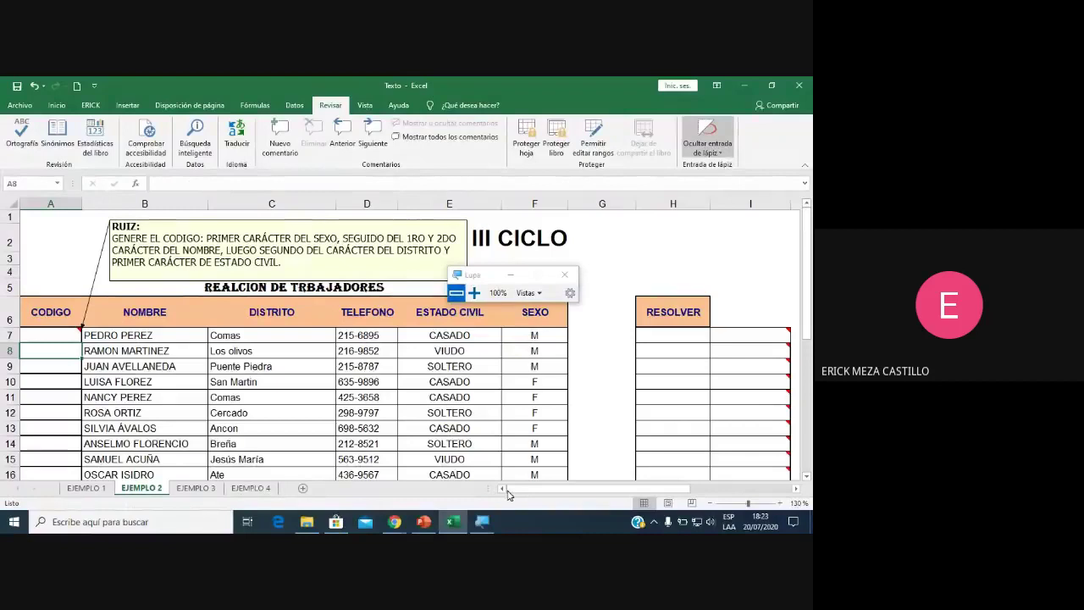
{"action": "double_click", "coordinate": [66, 335]}
{"action": "type", "text": "=EXTRAE(F7;1;"}
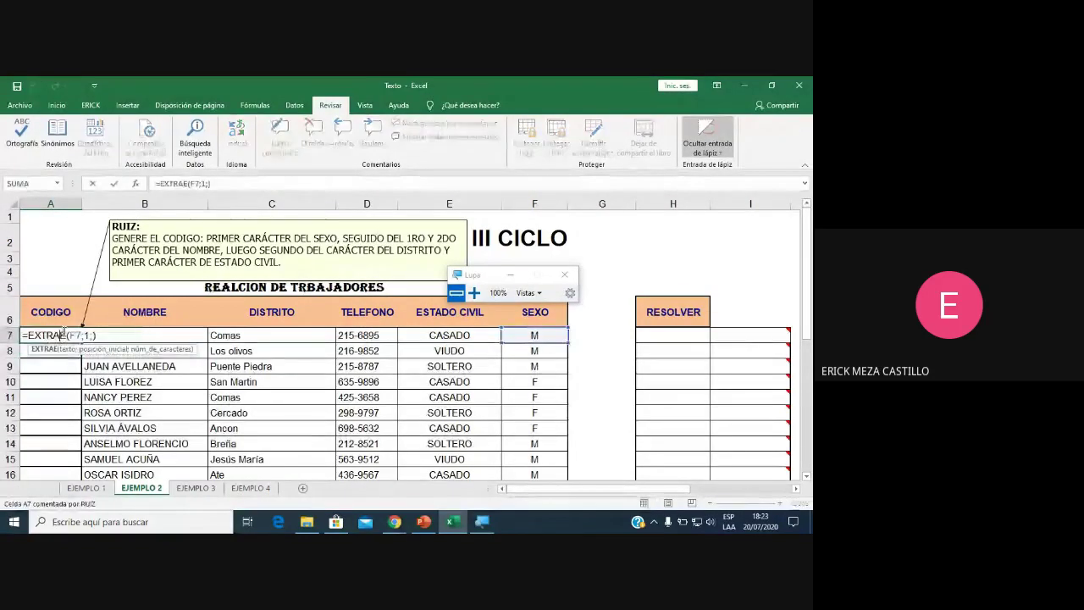
{"action": "type", "text": "1"}
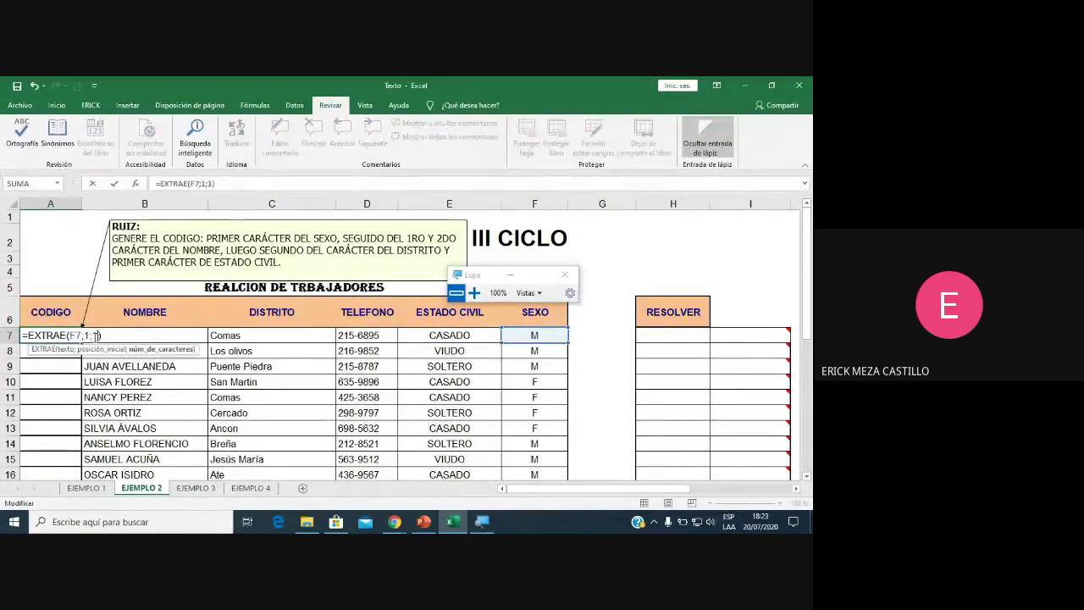
{"action": "key", "text": "Return"}
Append &EXTRAE(B7;1;2) to add the name's first two letters, so A7 shows MPE.
{"action": "double_click", "coordinate": [67, 335]}
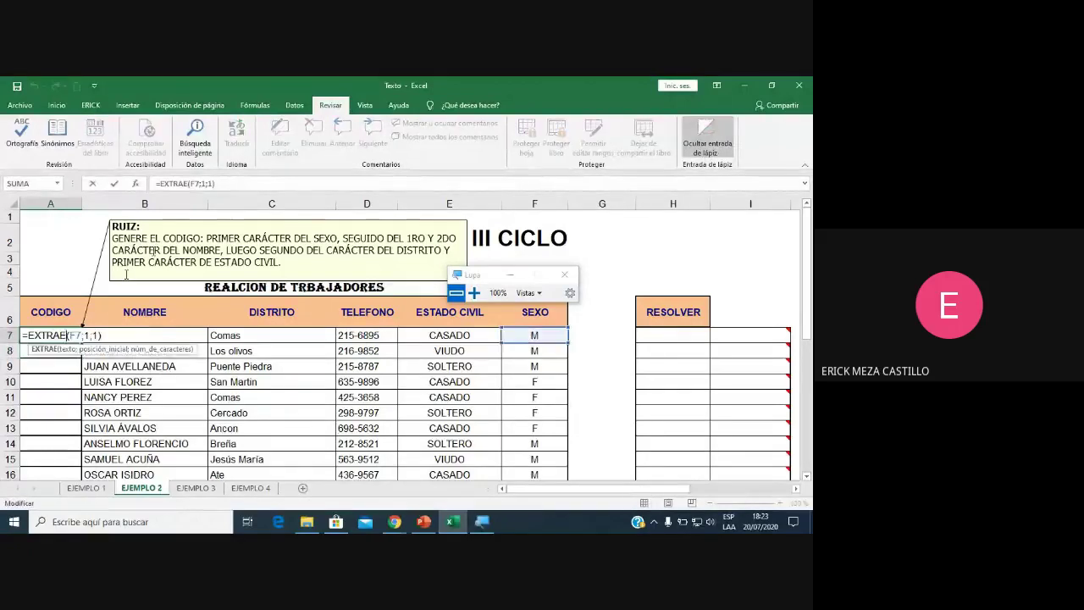
{"action": "left_click", "coordinate": [242, 184]}
{"action": "type", "text": "&"}
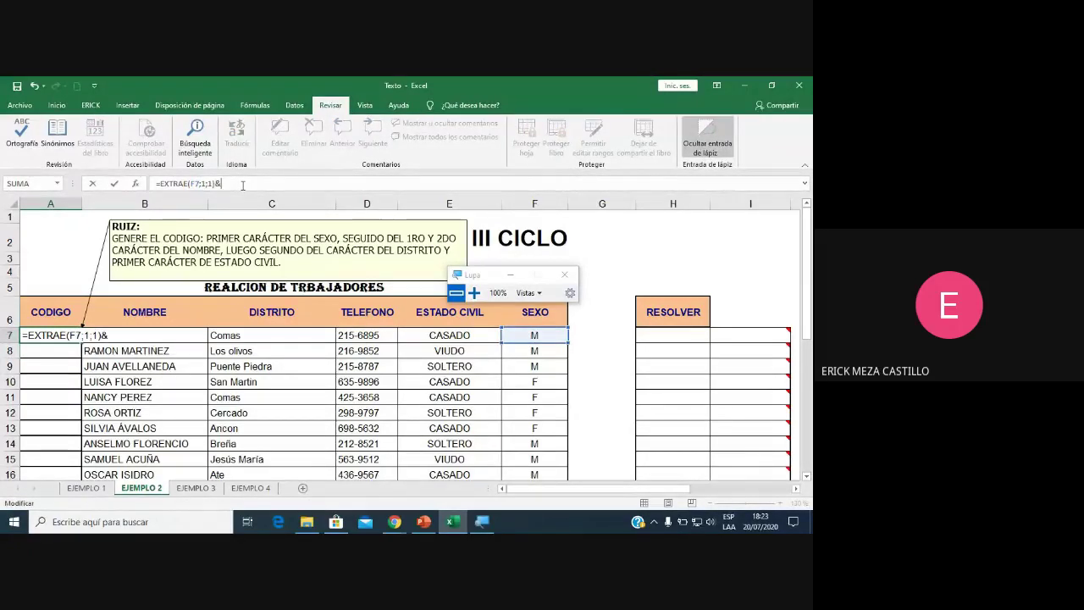
{"action": "type", "text": "EXTRAE"}
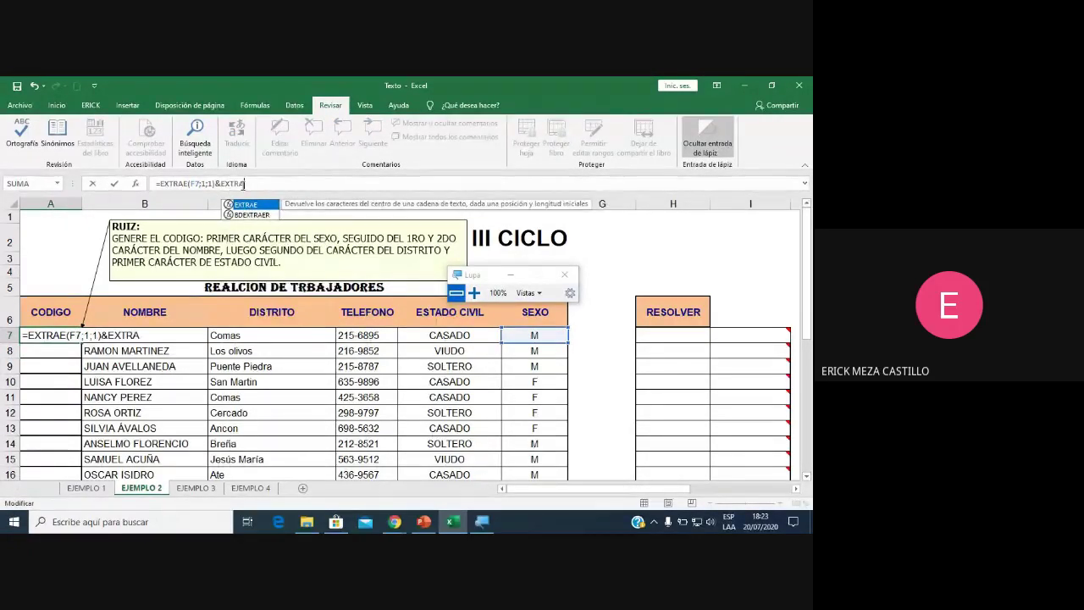
{"action": "type", "text": "("}
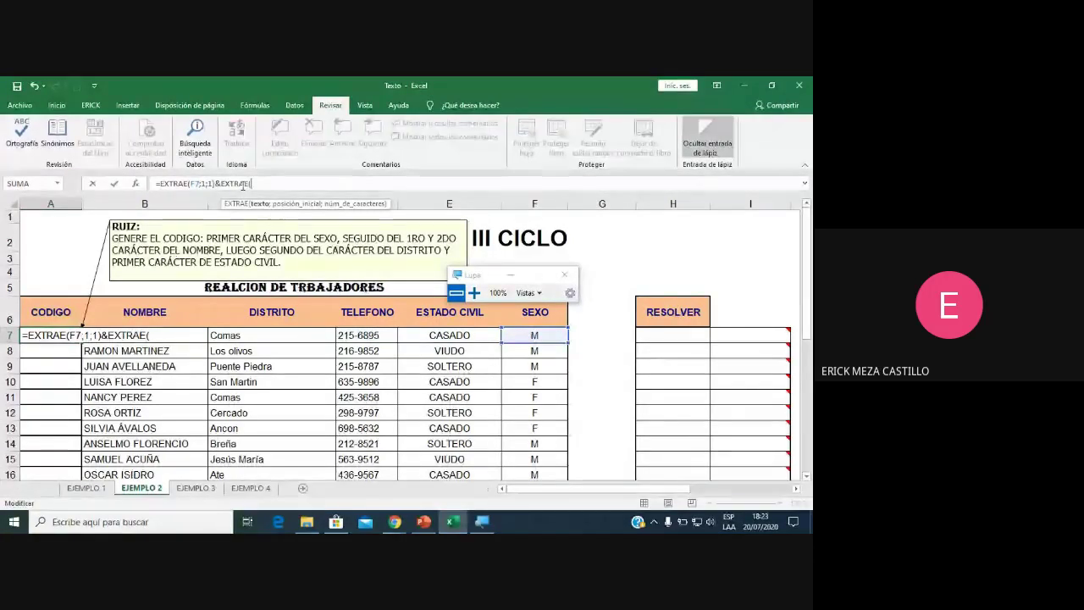
{"action": "left_click_drag", "start_coordinate": [483, 275], "coordinate": [581, 236]}
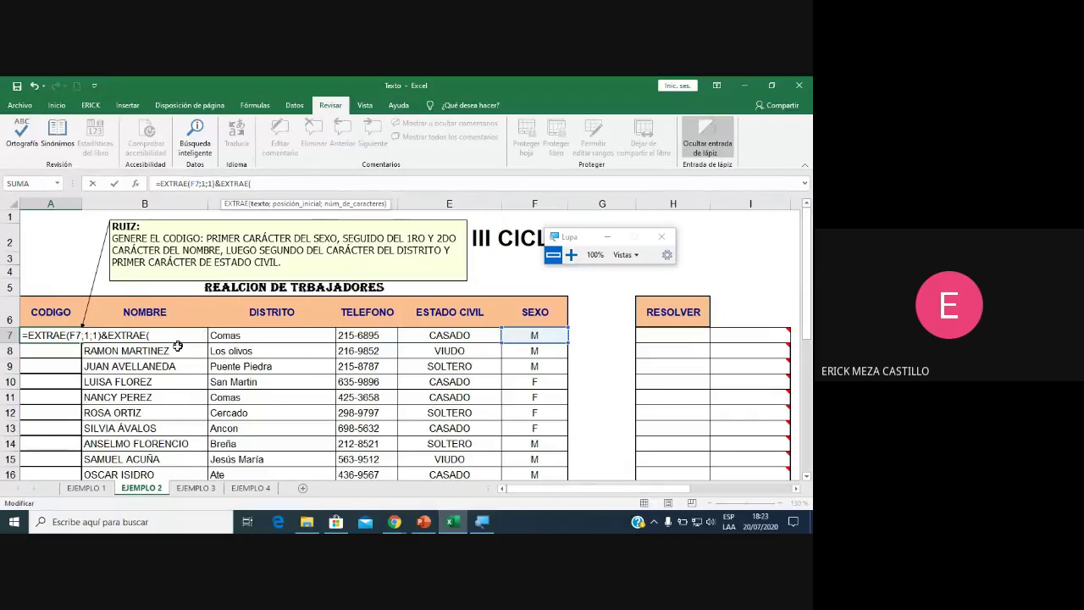
{"action": "type", "text": "B"}
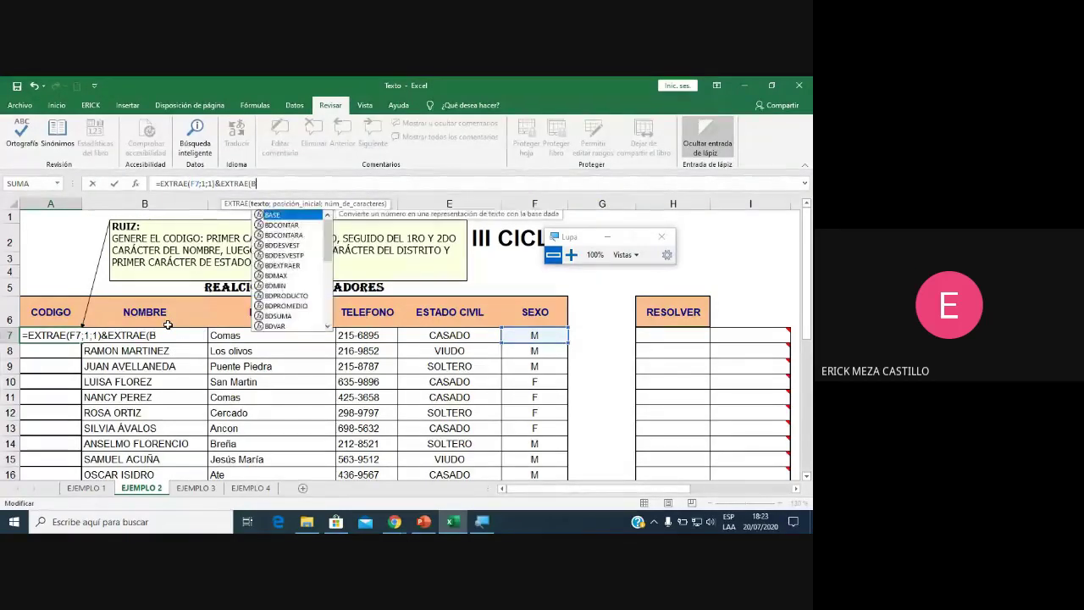
{"action": "type", "text": "7;1"}
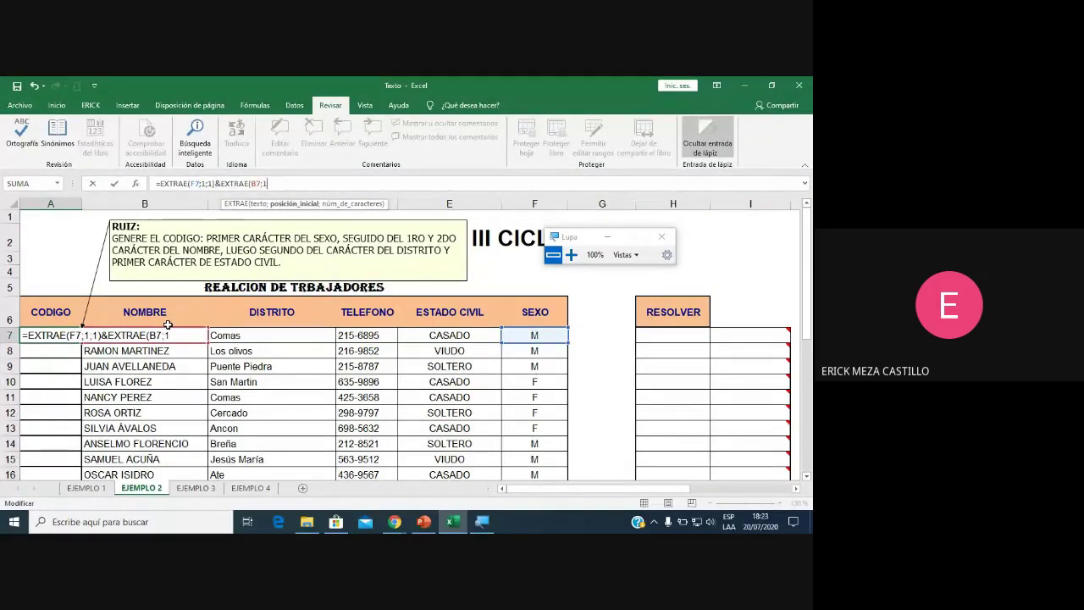
{"action": "type", "text": ";"}
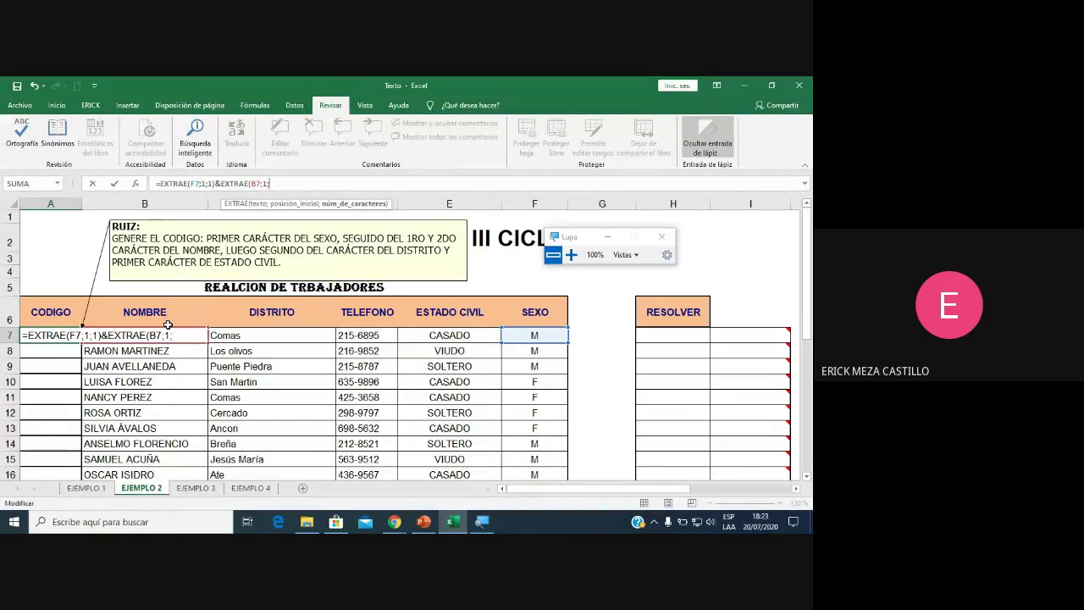
{"action": "type", "text": "2)"}
{"action": "key", "text": "Return"}
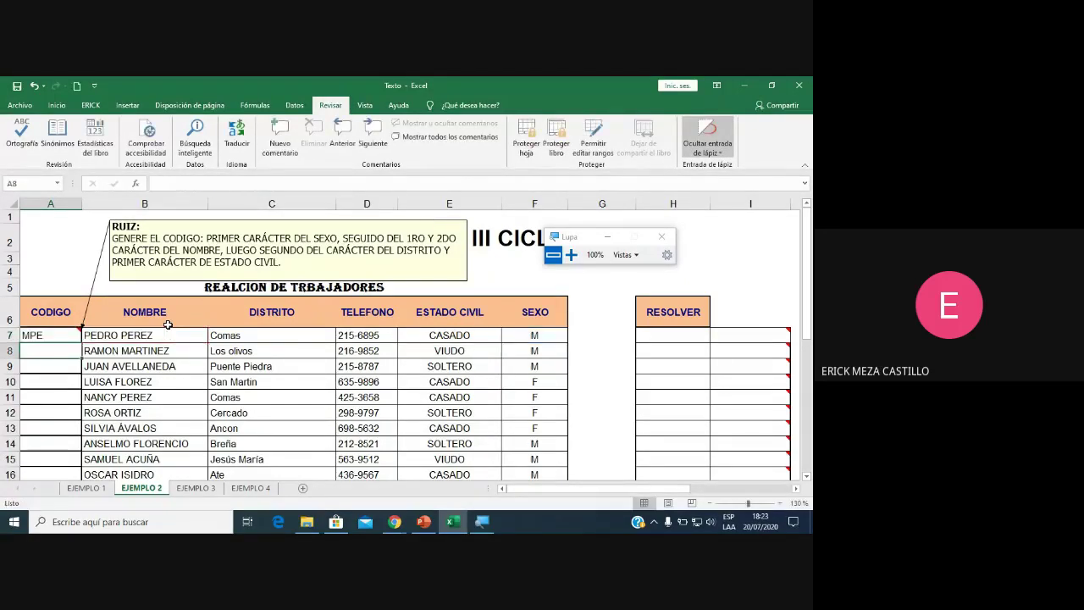
Append &EXTRAE(C7;2;1) to A7's code formula for the district's second letter.
{"action": "left_click", "coordinate": [54, 337]}
{"action": "double_click", "coordinate": [65, 336]}
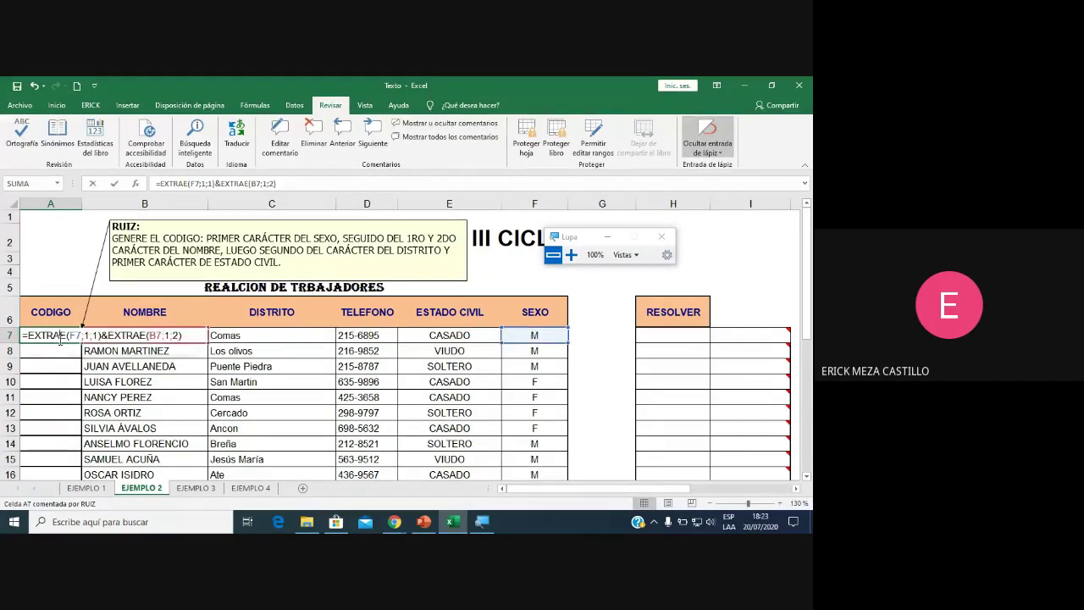
{"action": "left_click", "coordinate": [316, 185]}
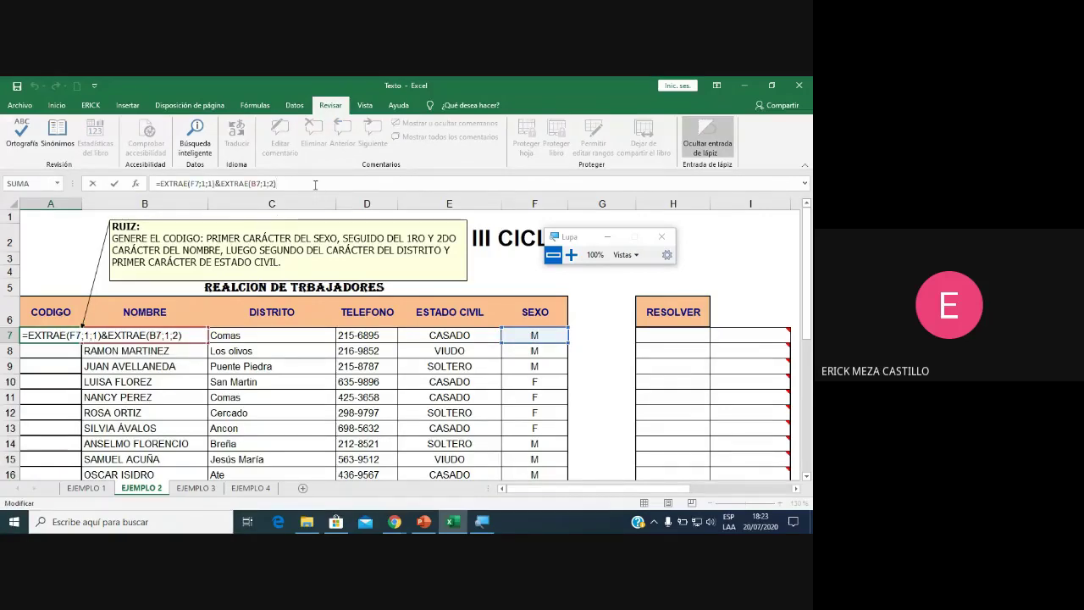
{"action": "type", "text": "&EX"}
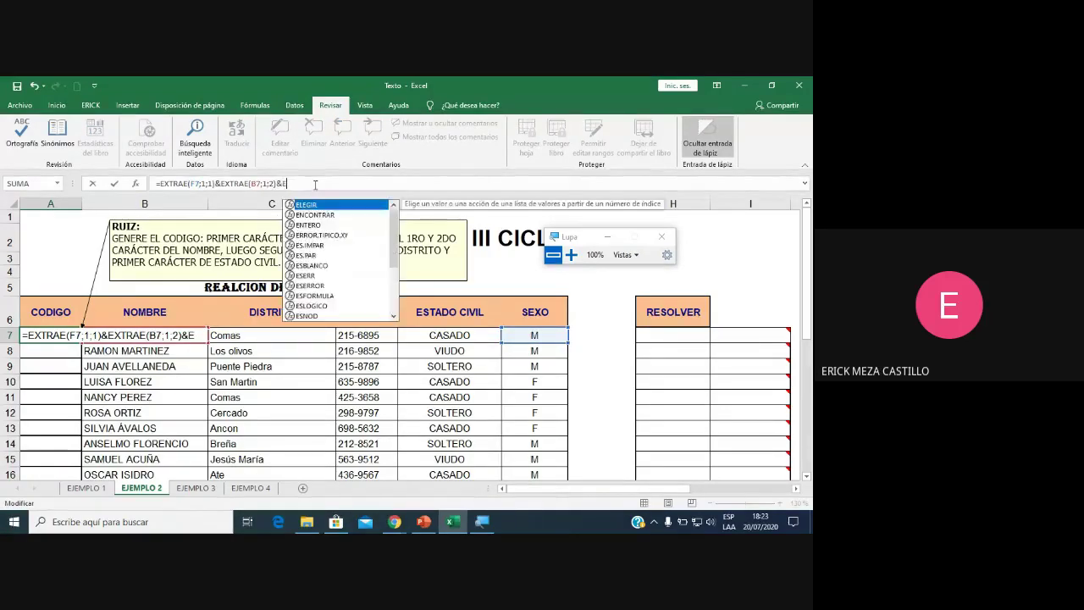
{"action": "type", "text": "TRAE("}
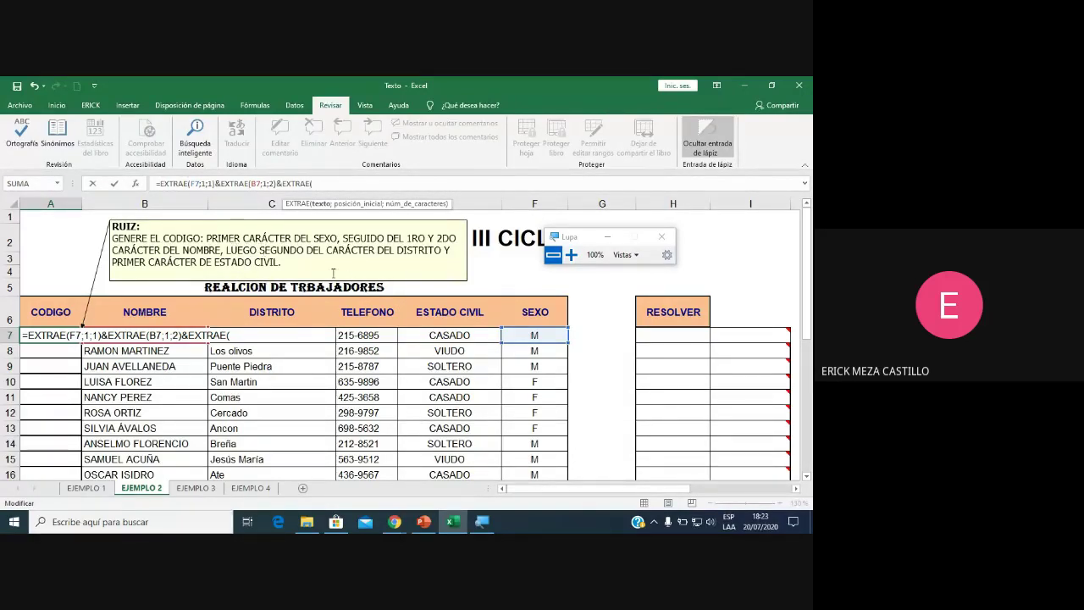
{"action": "type", "text": "C"}
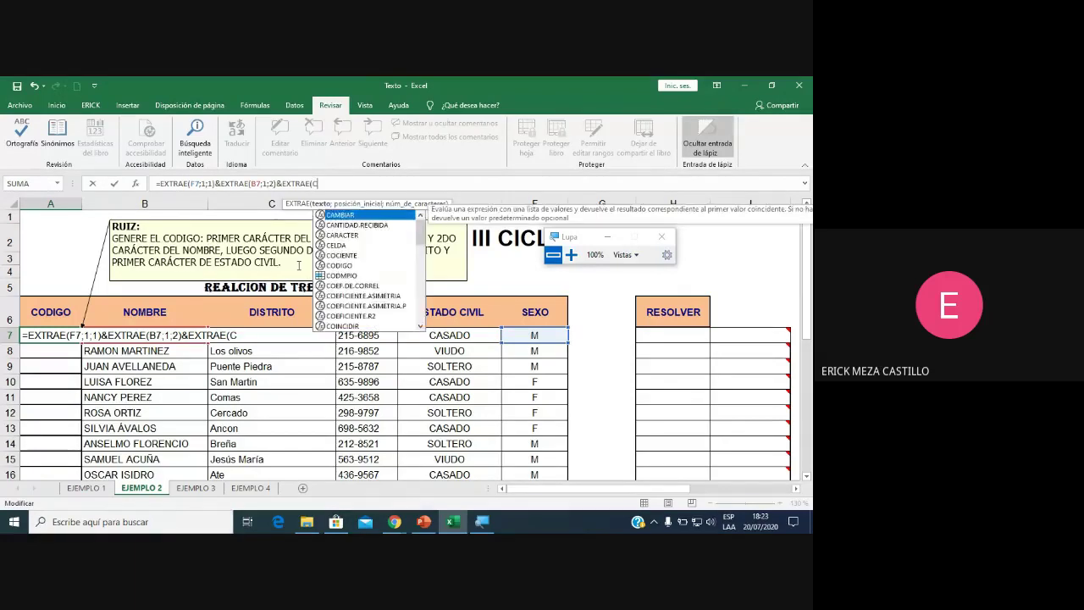
{"action": "type", "text": "7;2"}
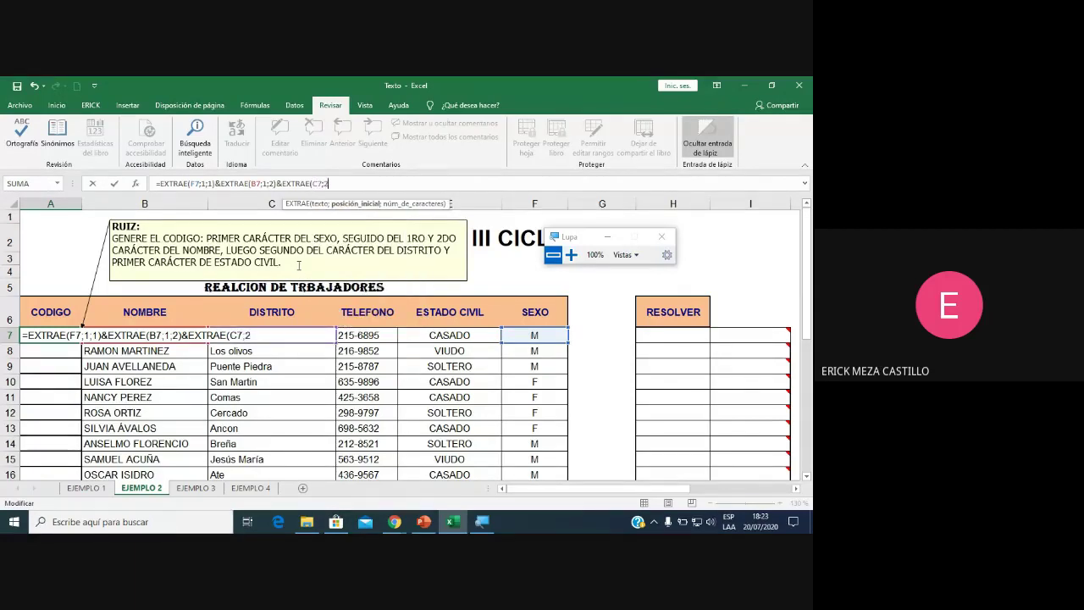
{"action": "type", "text": ";1)"}
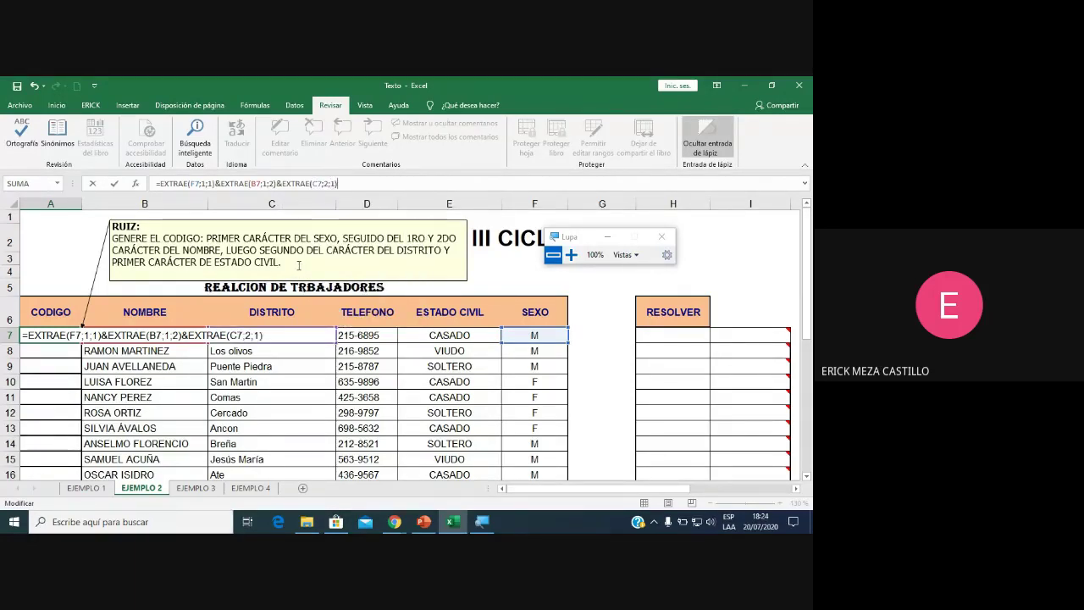
{"action": "key", "text": "Return"}
Append &EXTRAE(E7;1;1) so the code ends with the civil-status initial.
{"action": "double_click", "coordinate": [53, 337]}
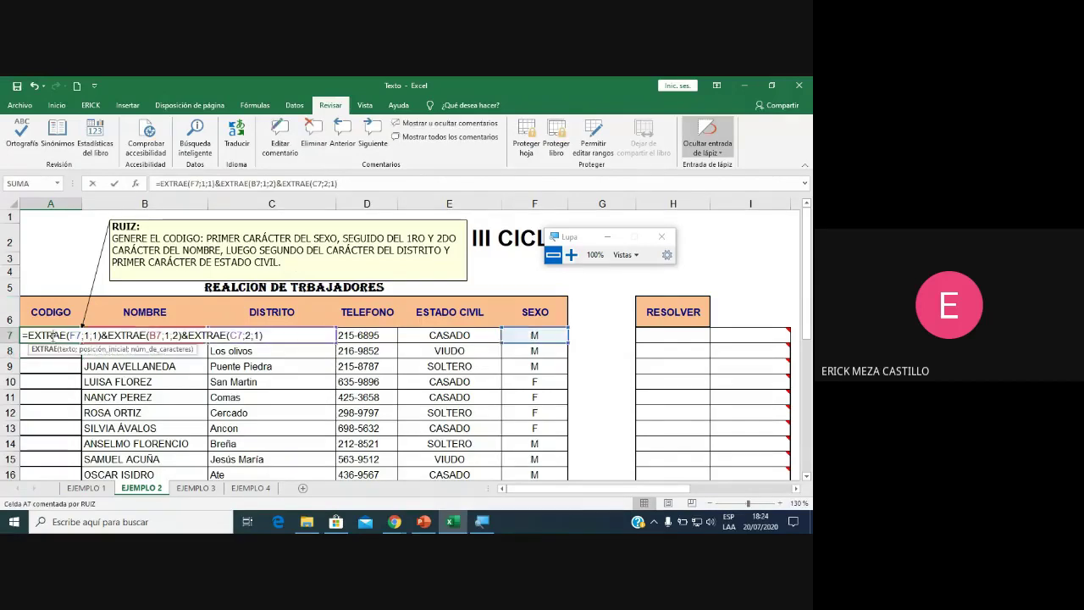
{"action": "left_click", "coordinate": [276, 336]}
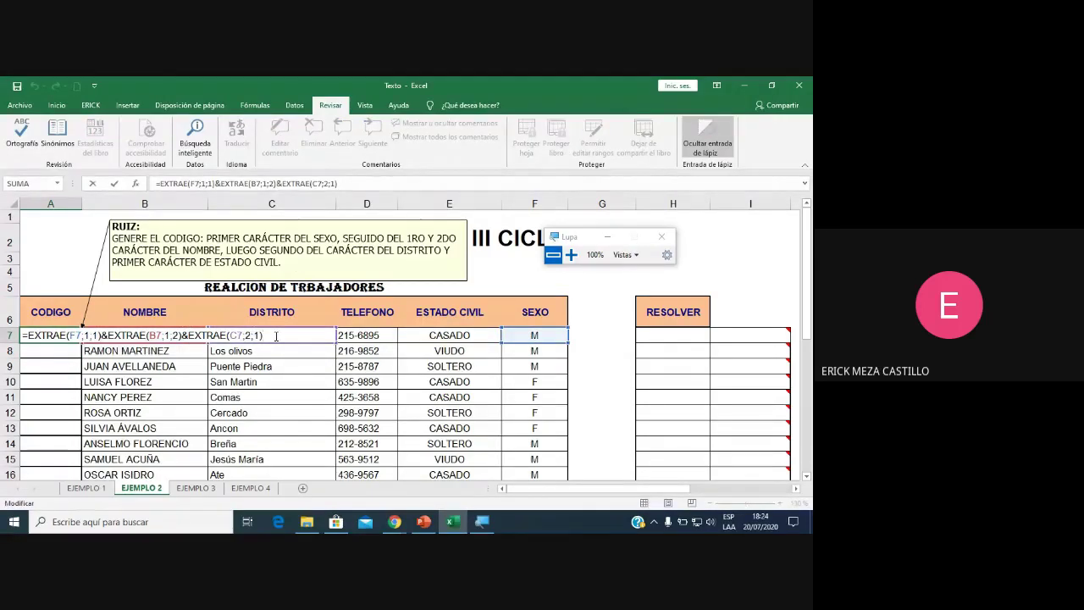
{"action": "type", "text": "&EXTRAE"}
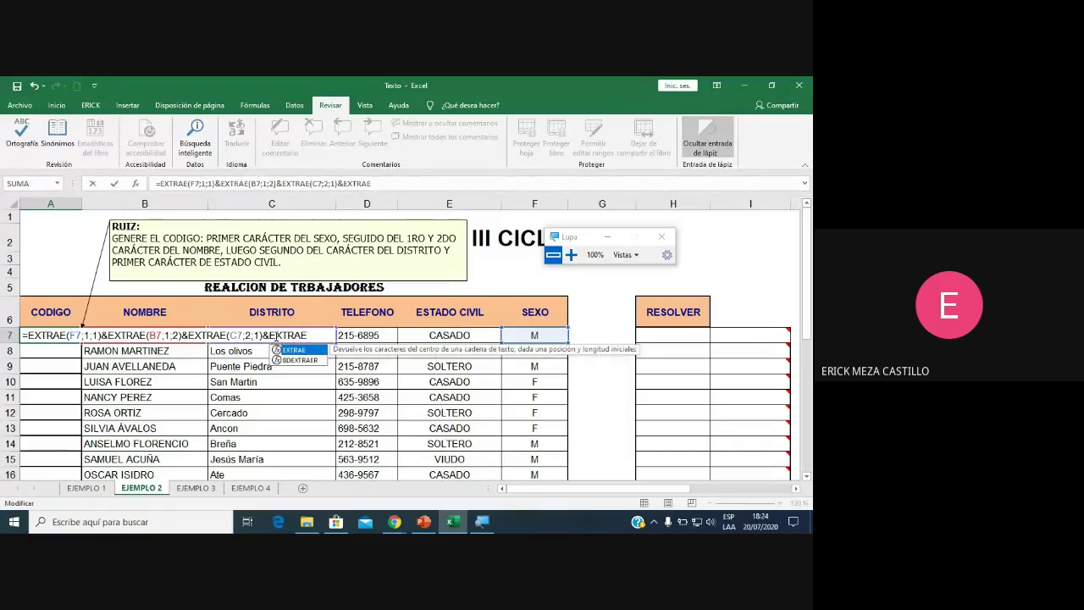
{"action": "type", "text": "("}
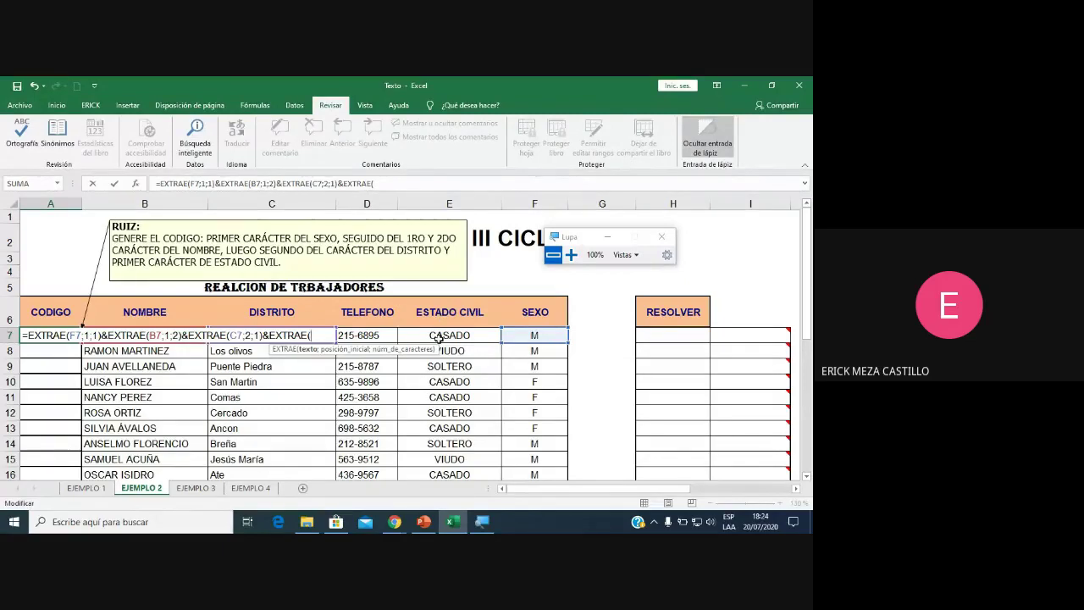
{"action": "type", "text": "E"}
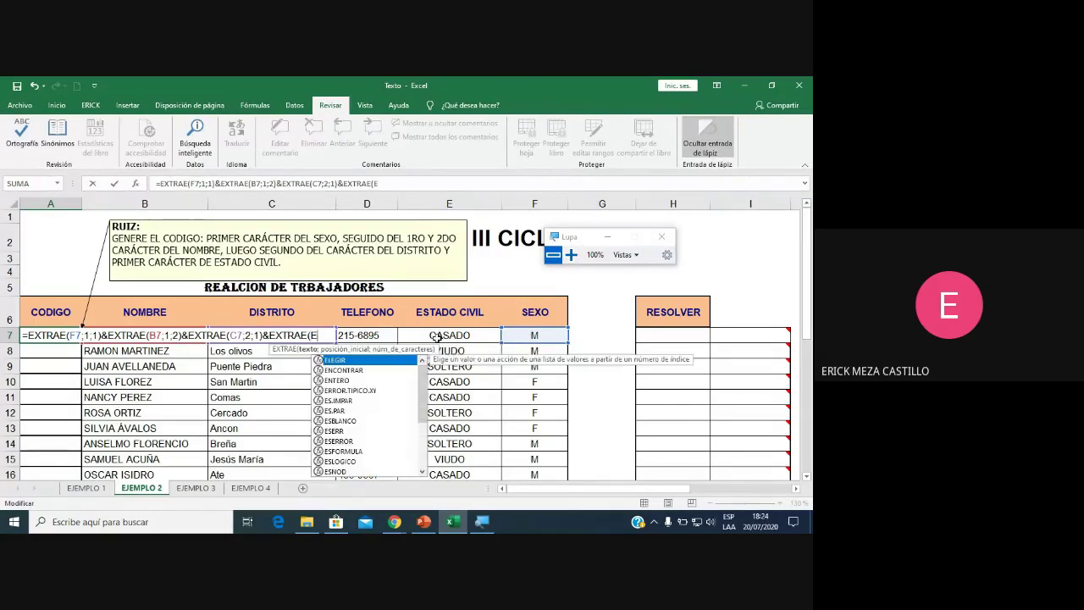
{"action": "type", "text": "7;"}
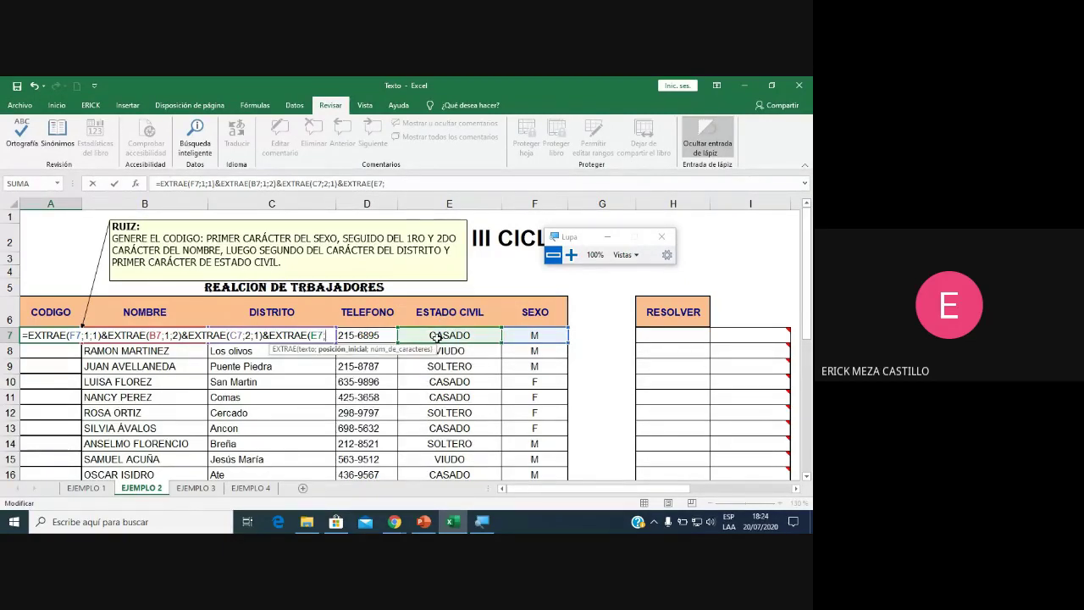
{"action": "type", "text": ";1"}
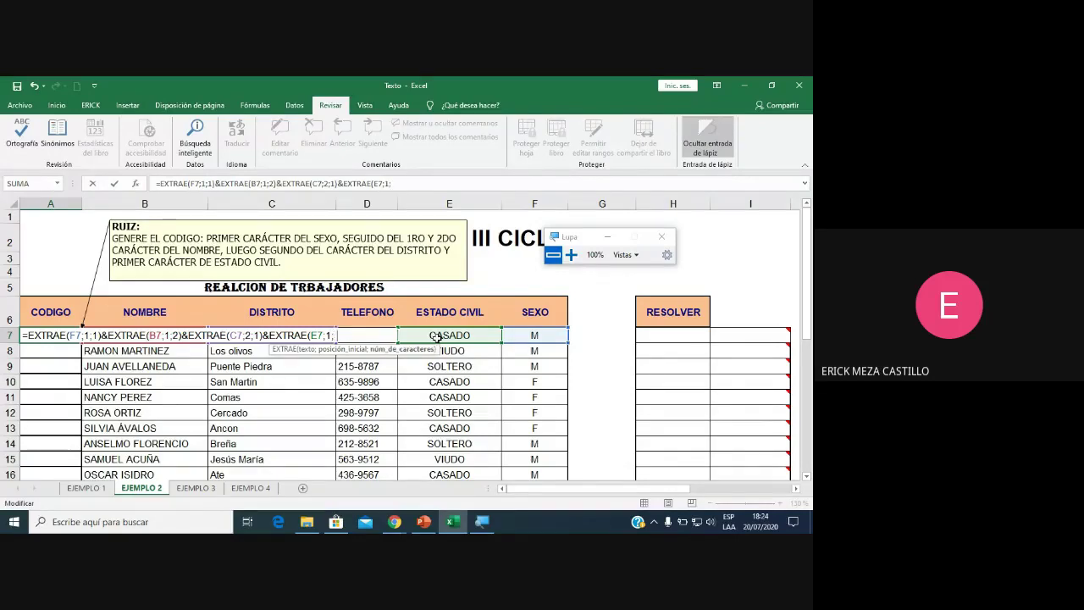
{"action": "type", "text": "1)"}
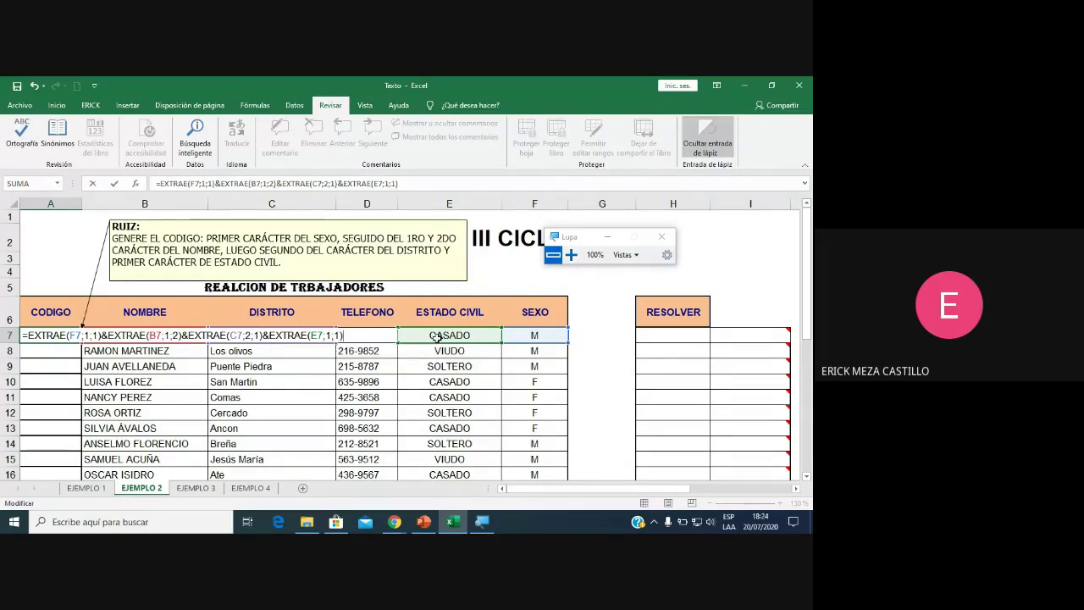
{"action": "key", "text": "Return"}
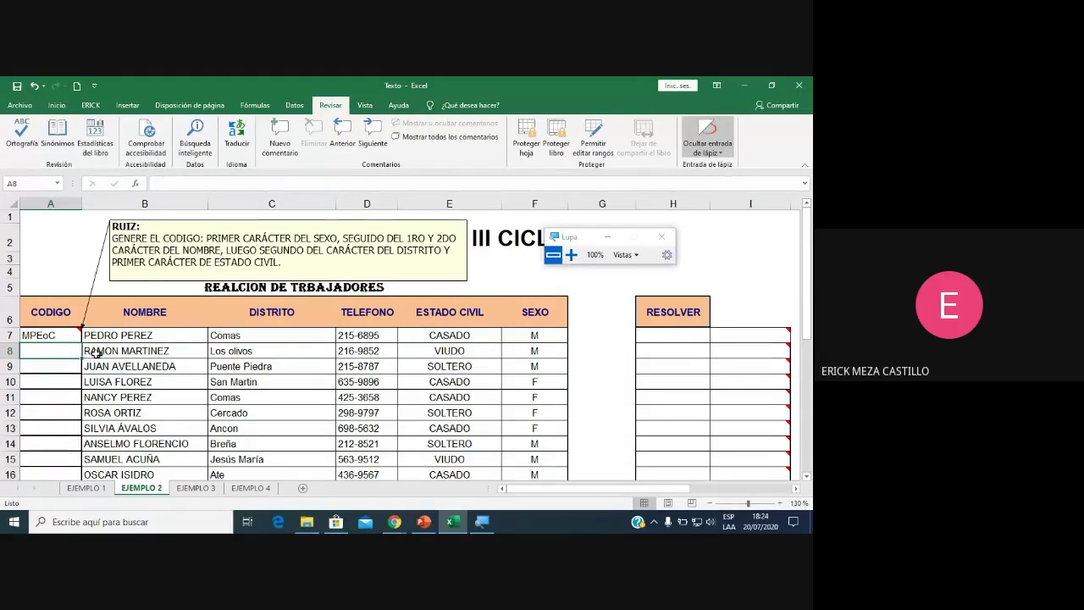
Fill the A7 code formula down the CODIGO column and confirm it is unchanged.
{"action": "left_click", "coordinate": [73, 334]}
{"action": "double_click", "coordinate": [82, 342]}
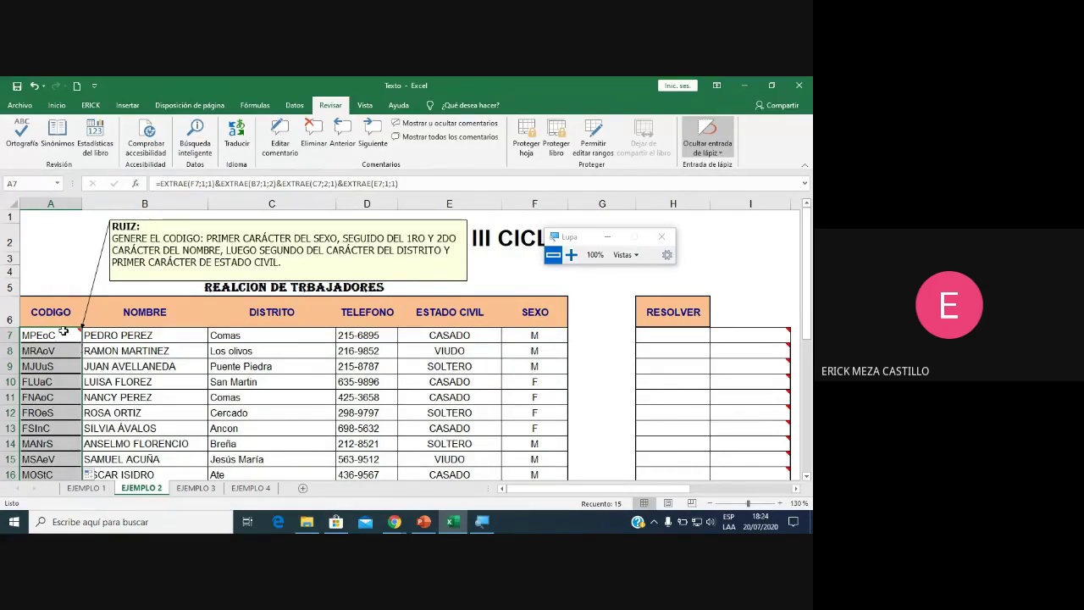
{"action": "double_click", "coordinate": [61, 336]}
{"action": "key", "text": "Escape"}
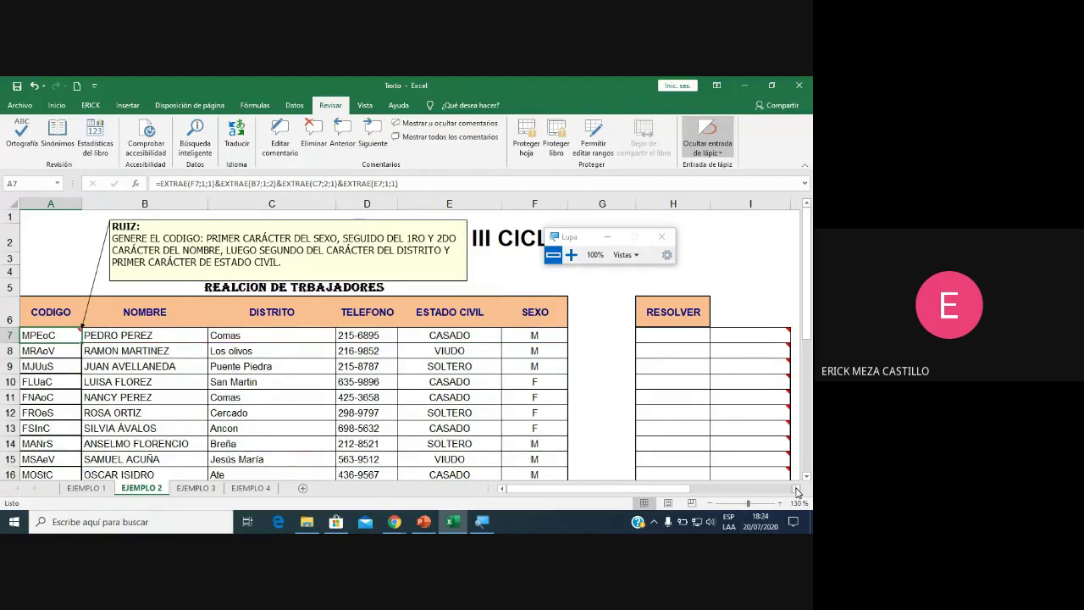
{"action": "scroll", "coordinate": [465, 362], "scroll_direction": "right", "scroll_amount": 5}
Enter =CONTAR.SI(B7:B21;"P*") in I7, counting 2 names beginning with P.
{"action": "scroll", "coordinate": [465, 362], "scroll_direction": "down", "scroll_amount": 1}
{"action": "left_click", "coordinate": [447, 279]}
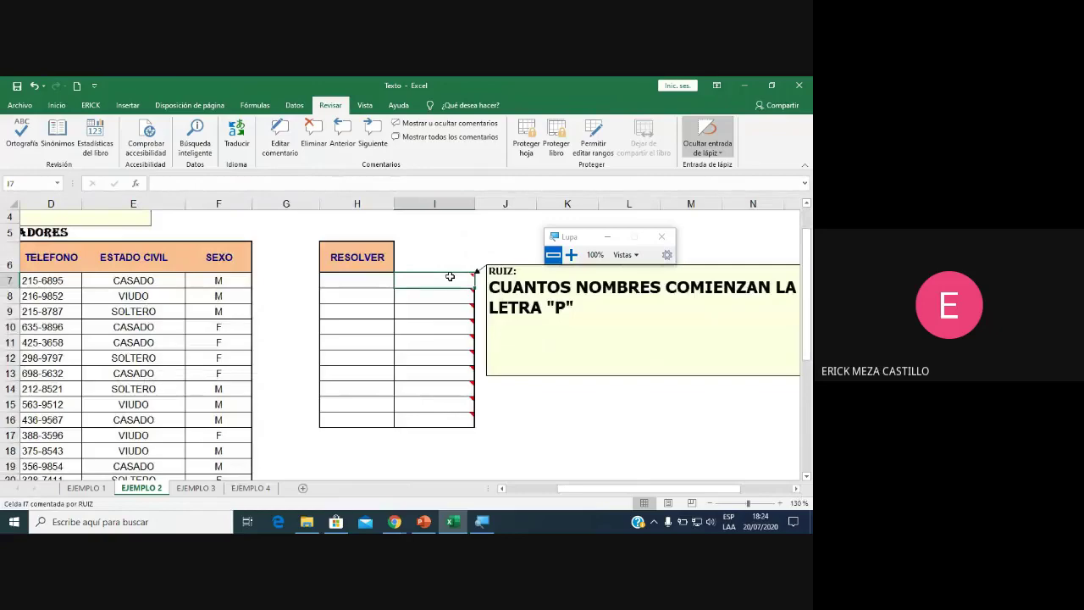
{"action": "mouse_move", "coordinate": [463, 299]}
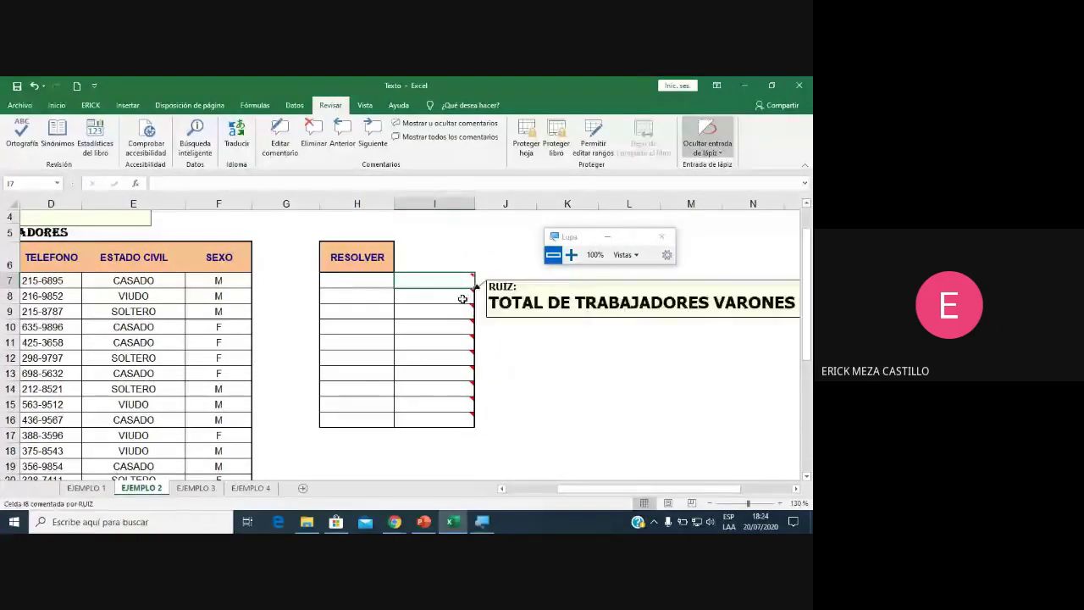
{"action": "scroll", "coordinate": [462, 299], "scroll_direction": "down", "scroll_amount": 1, "text": "ctrl"}
{"action": "scroll", "coordinate": [463, 299], "scroll_direction": "down", "scroll_amount": 1, "text": "ctrl"}
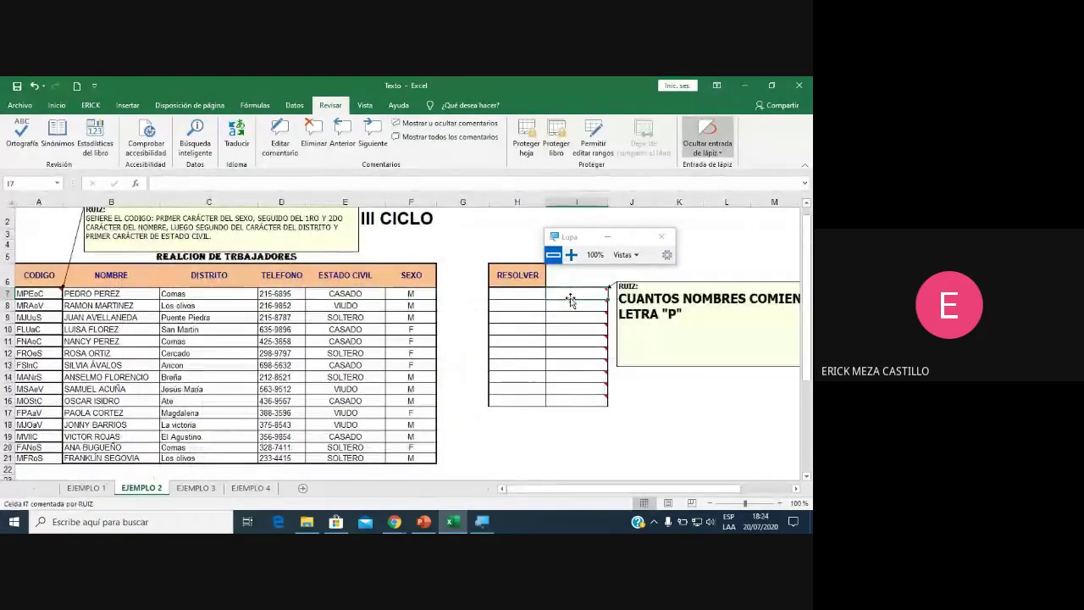
{"action": "type", "text": "=CONT"}
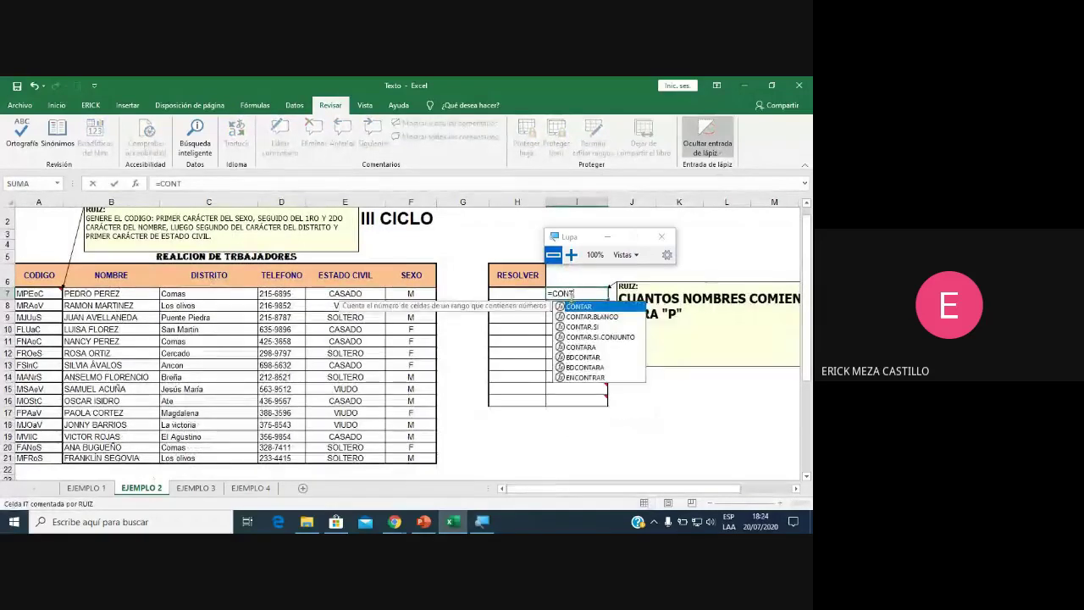
{"action": "type", "text": "A"}
{"action": "key", "text": "Down"}
{"action": "key", "text": "Down"}
{"action": "key", "text": "Tab"}
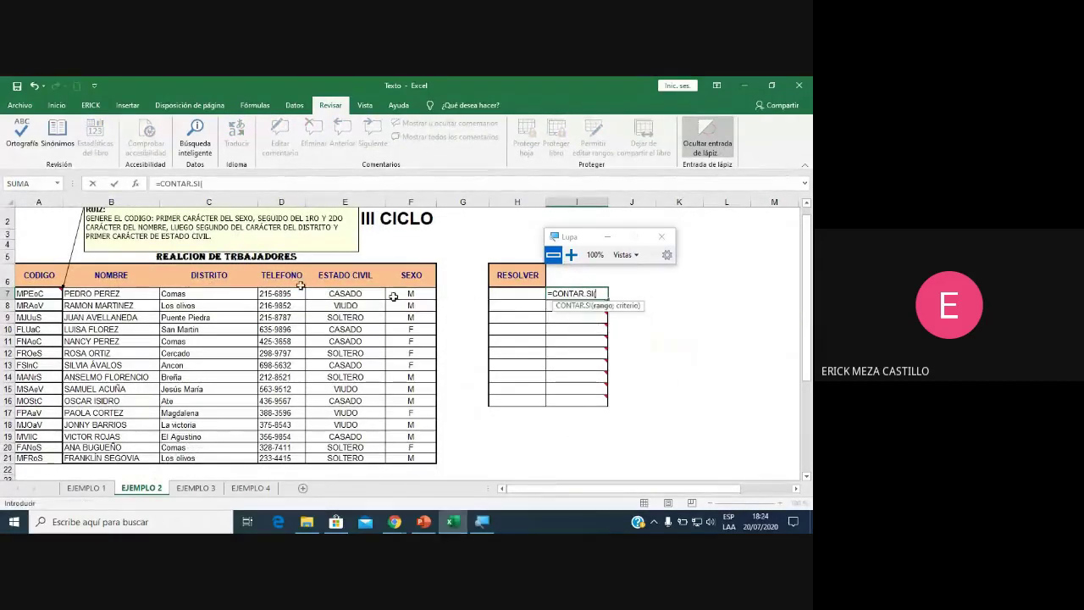
{"action": "left_click_drag", "start_coordinate": [34, 293], "coordinate": [34, 342]}
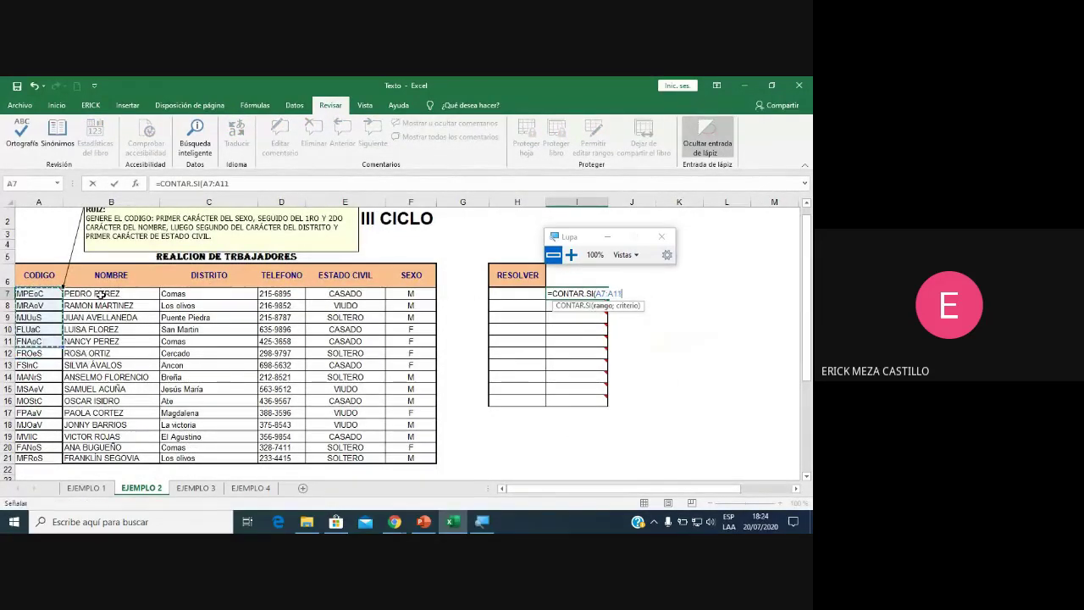
{"action": "left_click_drag", "start_coordinate": [100, 293], "coordinate": [114, 458]}
{"action": "type", "text": ";\"P*"}
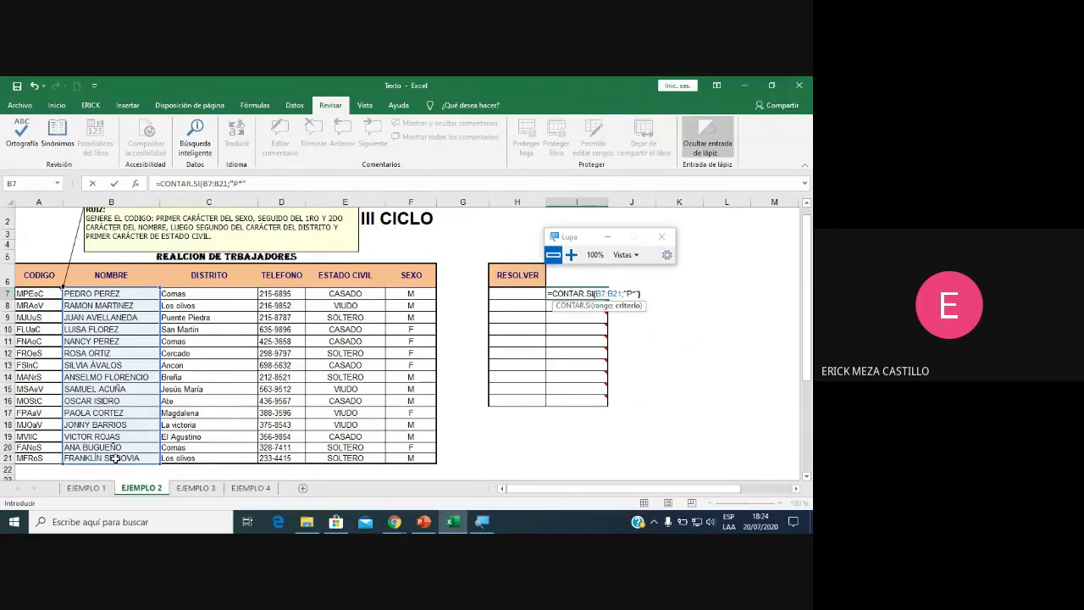
{"action": "type", "text": ")"}
{"action": "key", "text": "Return"}
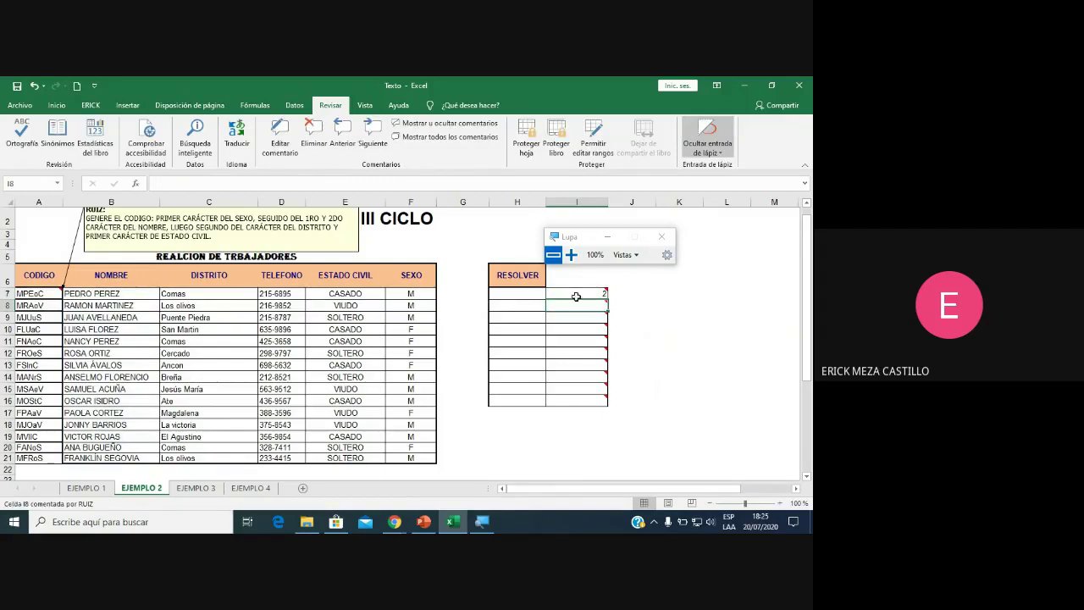
{"action": "left_click", "coordinate": [576, 293]}
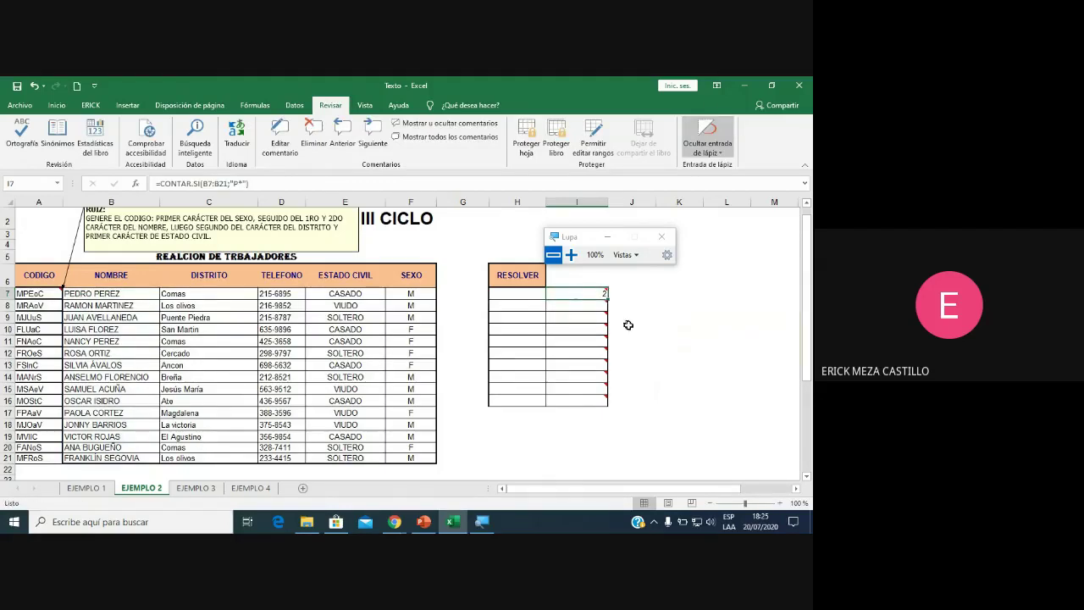
{"action": "left_click", "coordinate": [797, 490]}
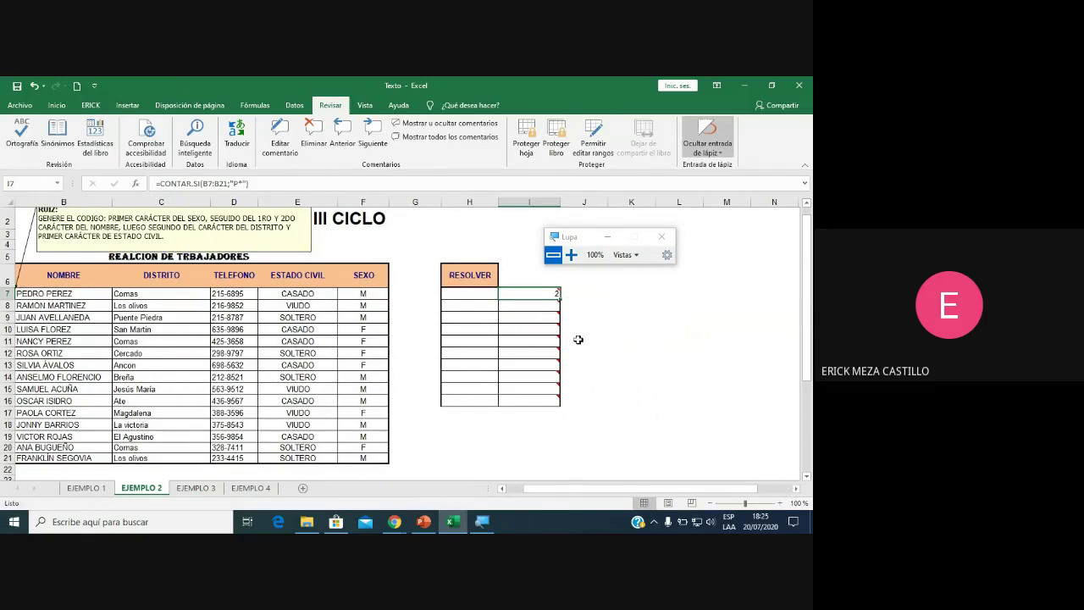
{"action": "left_click", "coordinate": [546, 307]}
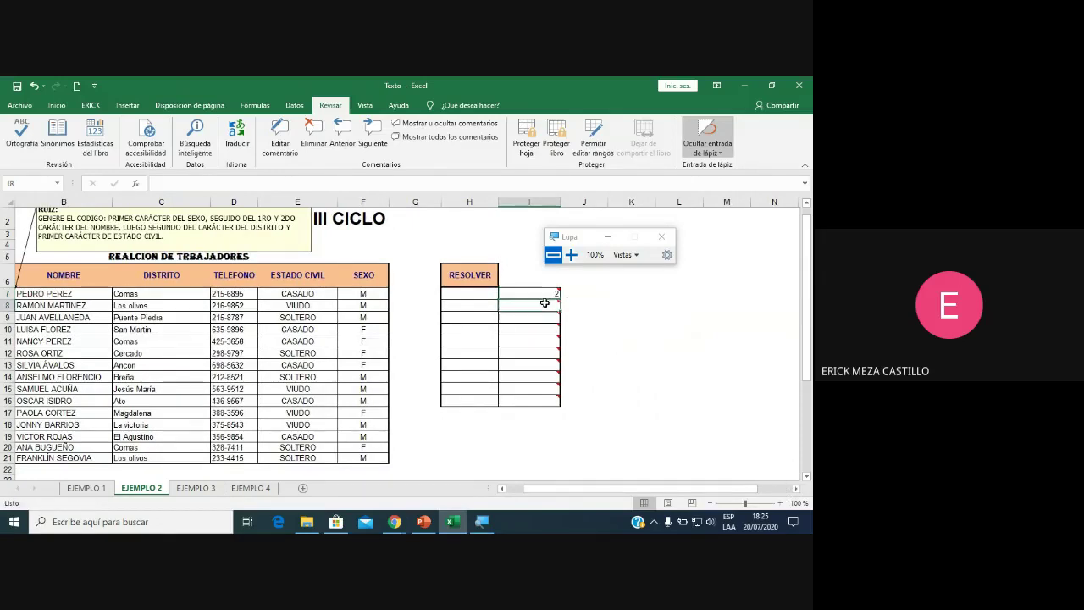
Enter =CONTAR.SI(F7:F21;"M") in I8 to count male workers, giving 9.
{"action": "left_click", "coordinate": [797, 490]}
{"action": "mouse_move", "coordinate": [529, 306]}
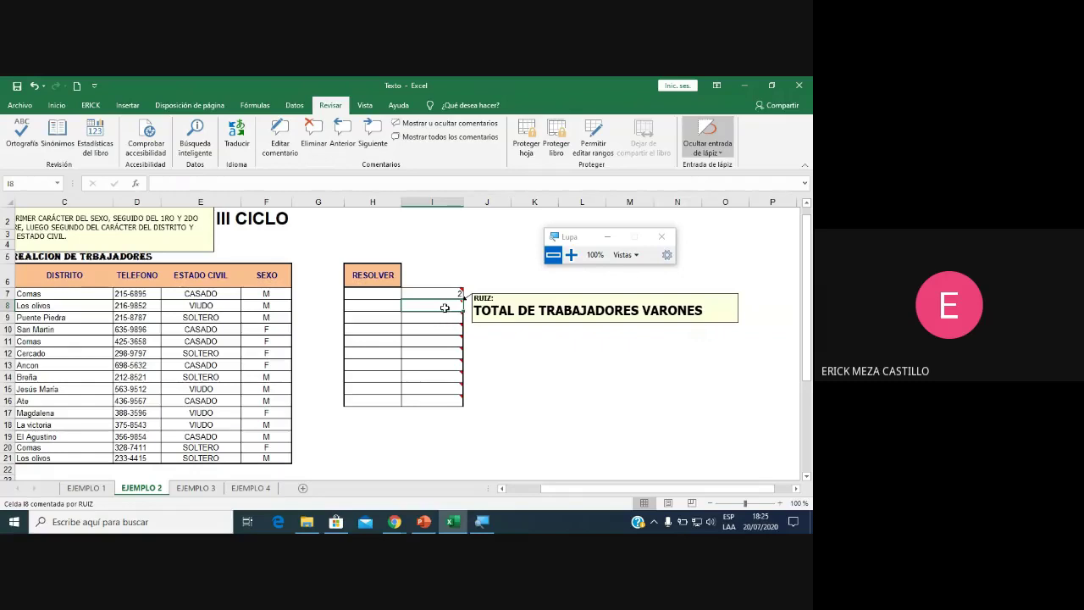
{"action": "type", "text": "=CA"}
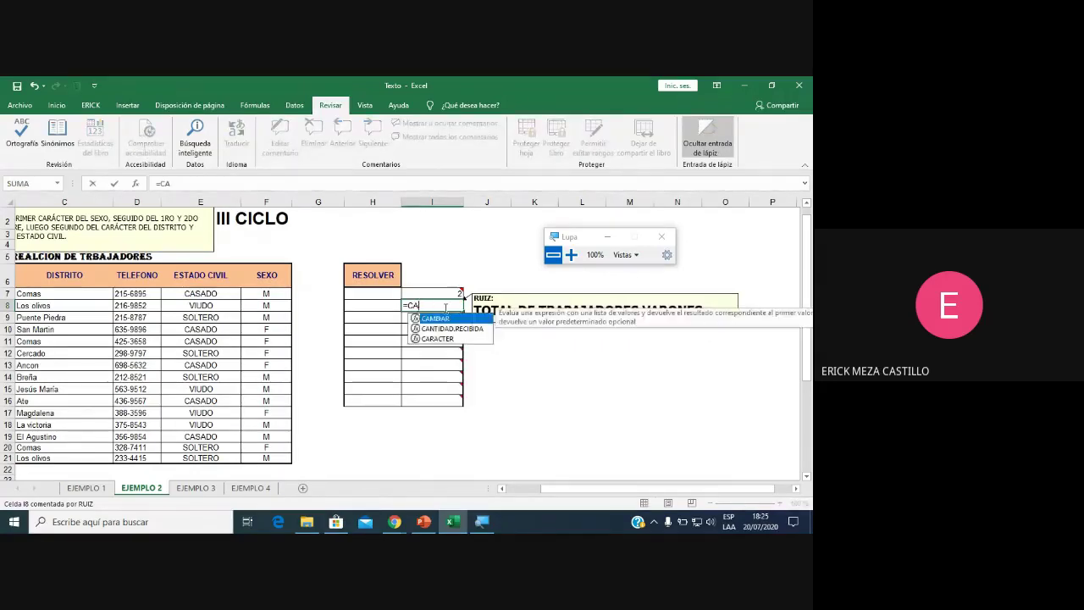
{"action": "key", "text": "BackSpace"}
{"action": "type", "text": "ON"}
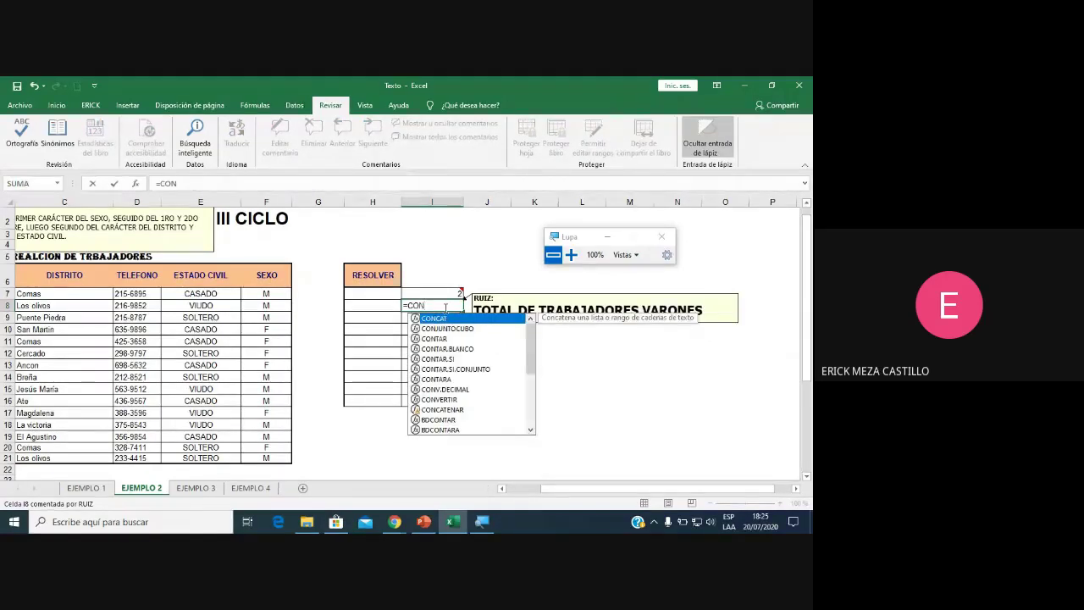
{"action": "double_click", "coordinate": [447, 359]}
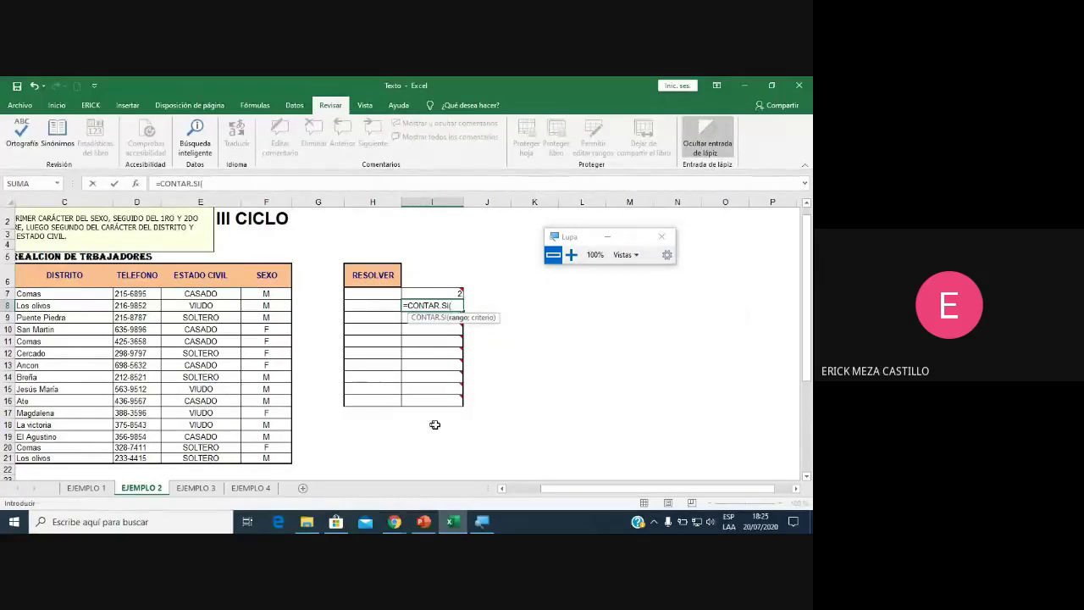
{"action": "left_click_drag", "start_coordinate": [270, 293], "coordinate": [277, 458]}
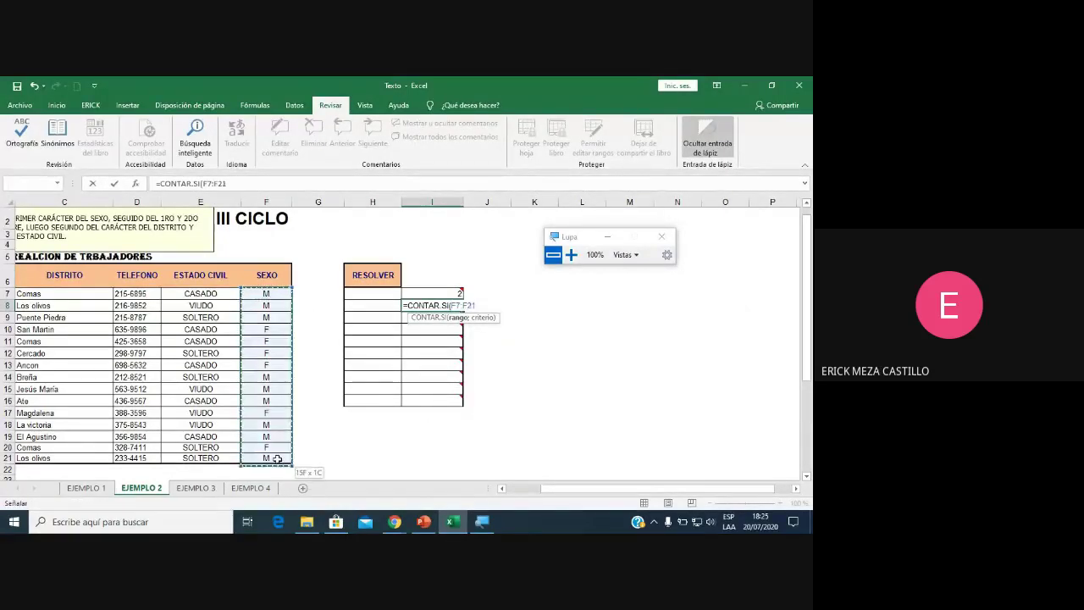
{"action": "type", "text": ";\"M"}
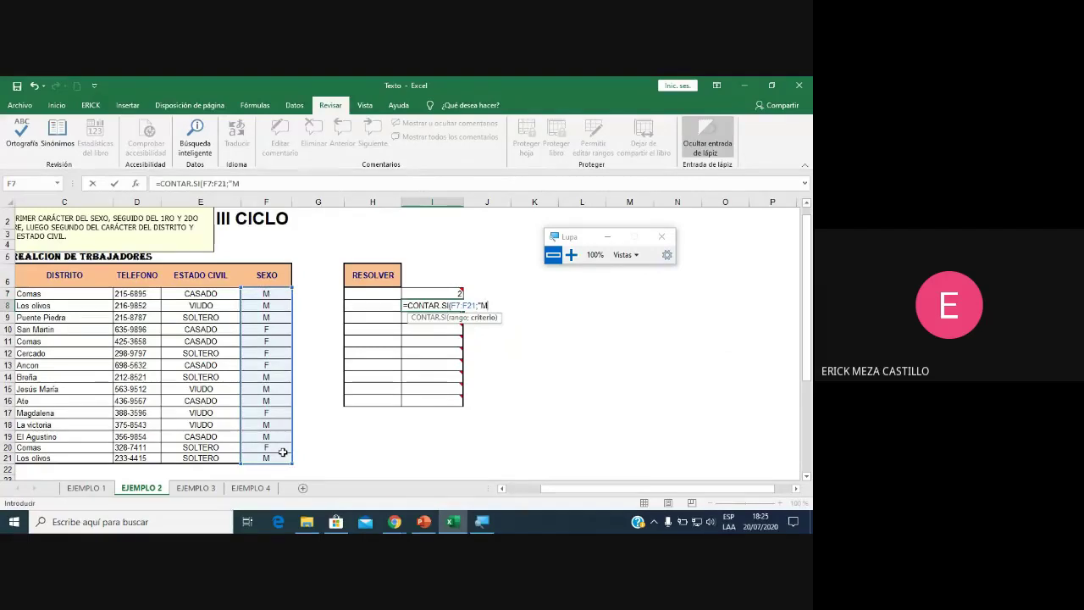
{"action": "type", "text": "\")"}
{"action": "key", "text": "Return"}
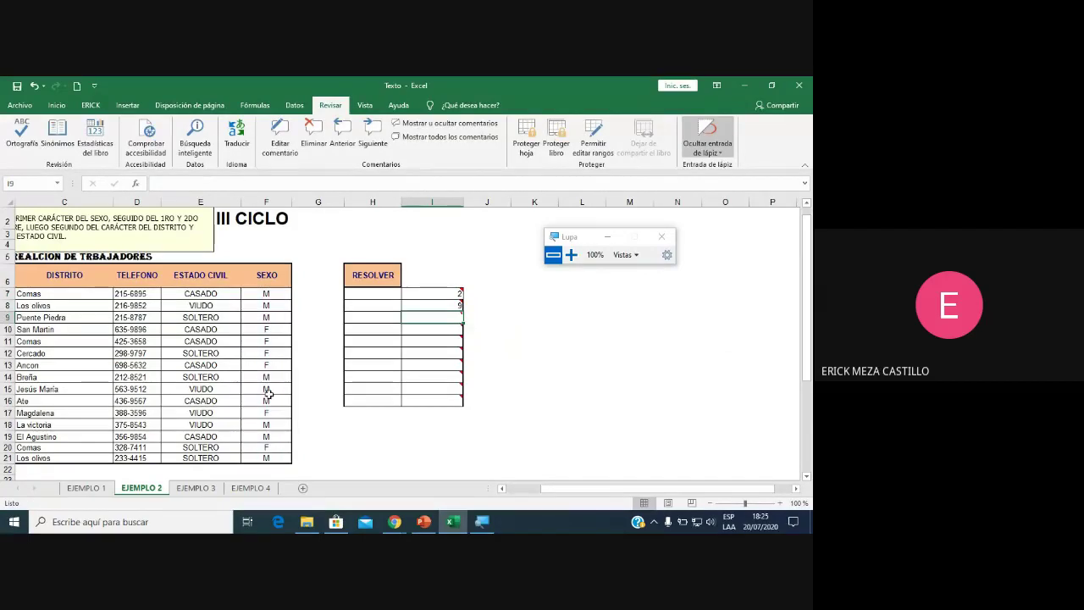
Review the I8 formula, then paste a count formula into I9, which shows 6.
{"action": "left_click", "coordinate": [434, 307]}
{"action": "double_click", "coordinate": [434, 306]}
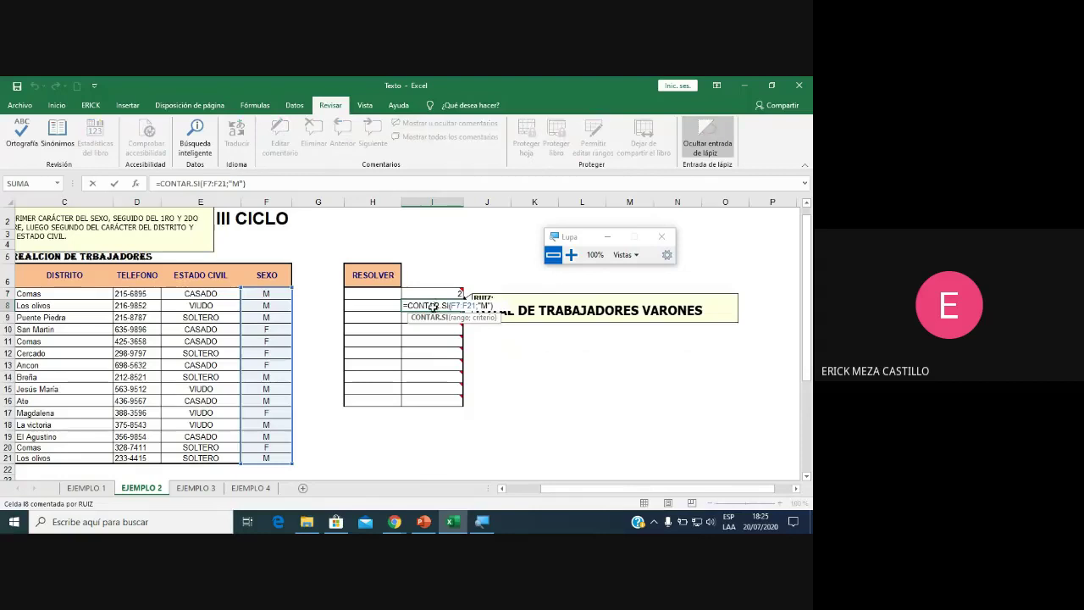
{"action": "key", "text": "Escape"}
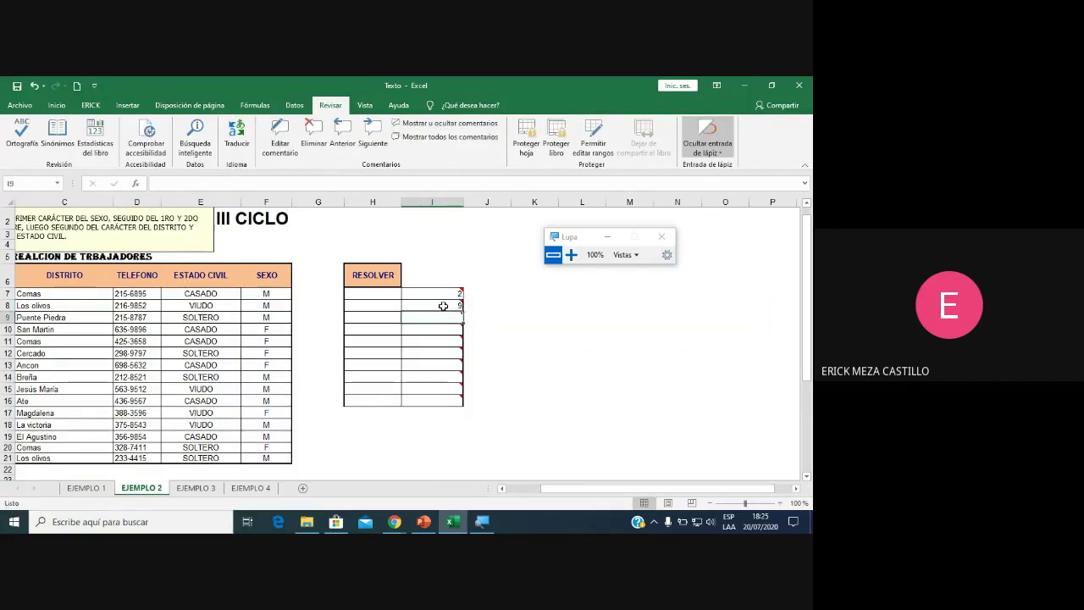
{"action": "left_click", "coordinate": [256, 183]}
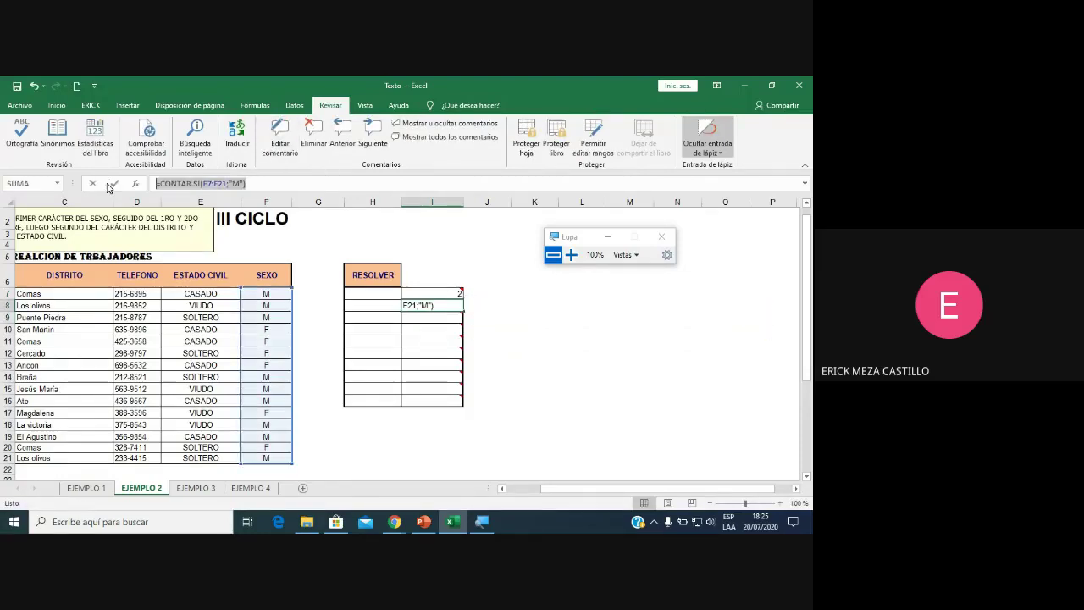
{"action": "key", "text": "Escape"}
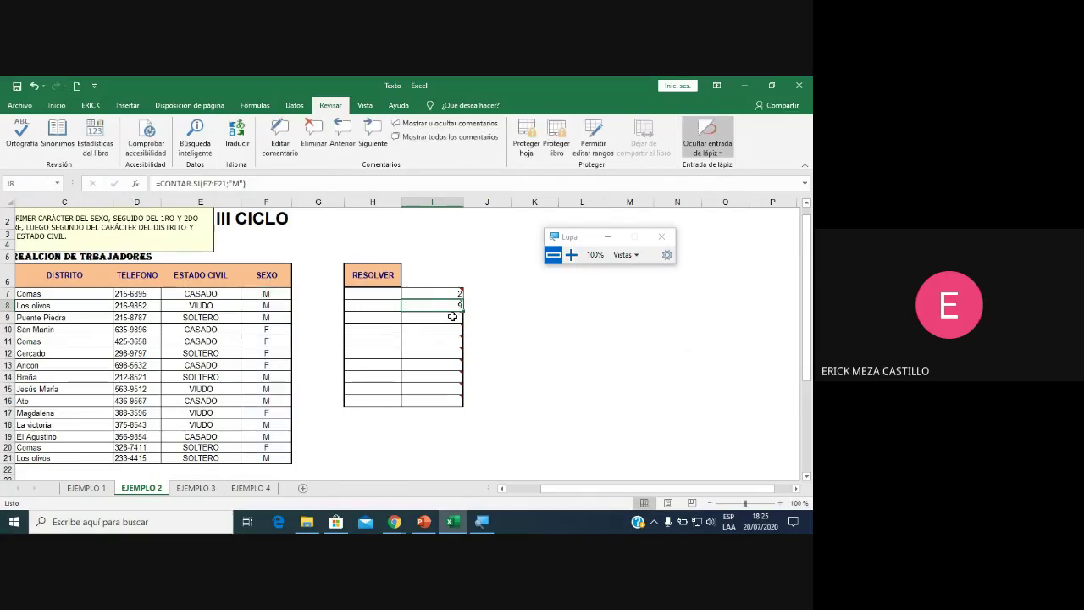
{"action": "left_click", "coordinate": [451, 317]}
{"action": "type", "text": "=CONTAR.SI(F7:F21;\"M\")"}
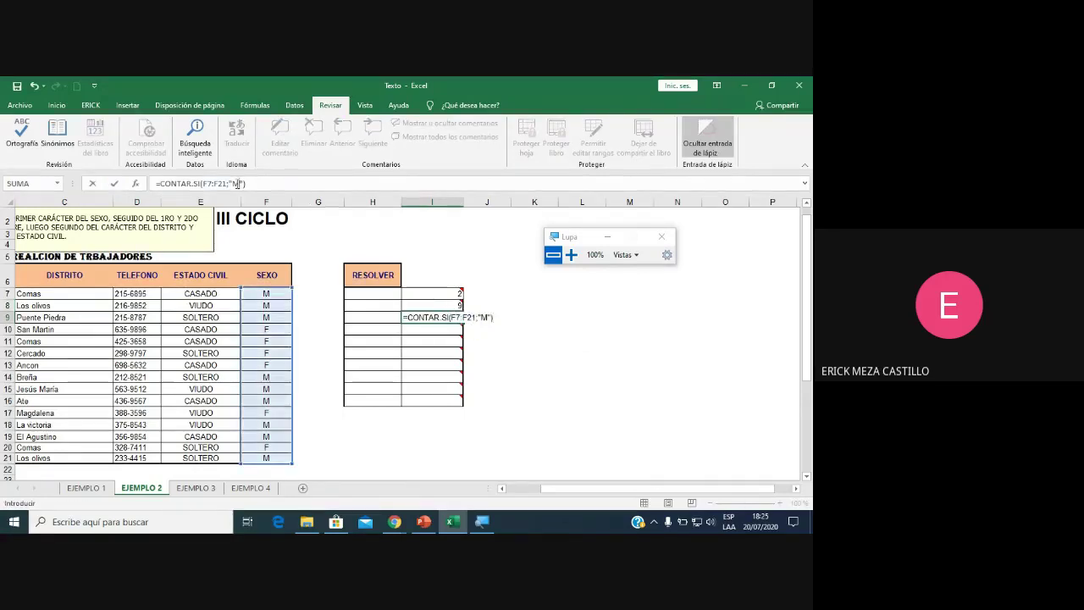
{"action": "key", "text": "Return"}
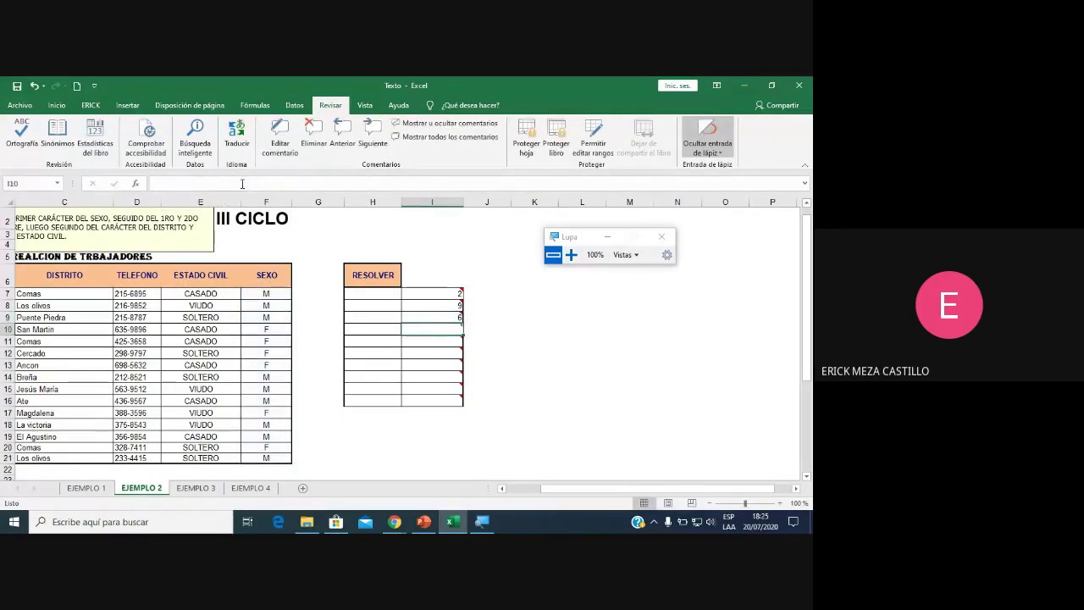
{"action": "mouse_move", "coordinate": [436, 328]}
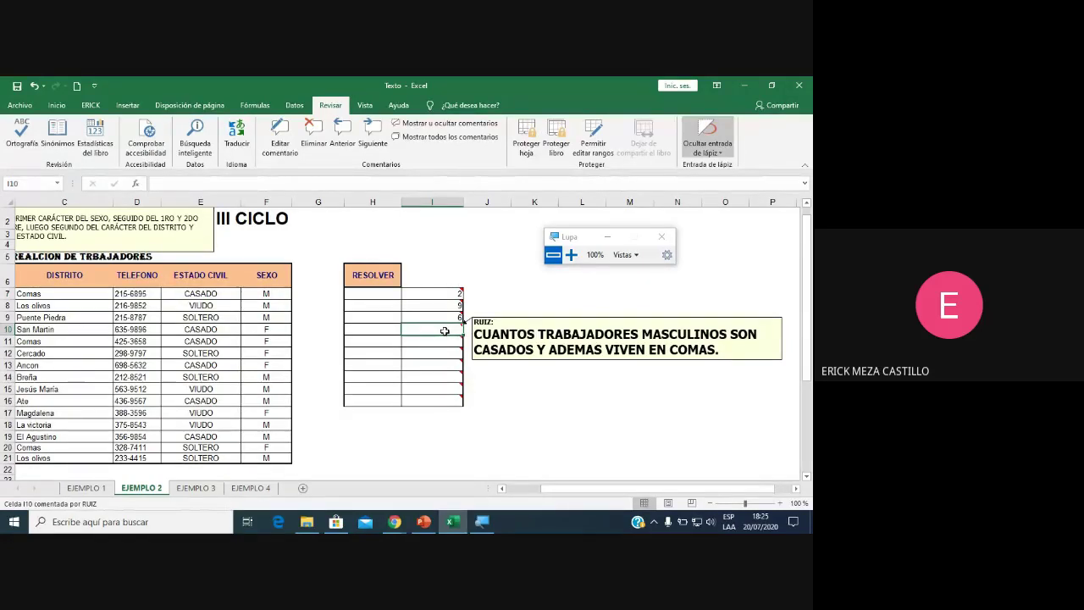
Enter =CONTAR.SI.CONJUNTO(F7:F21;"M";C7:C21;"Comas") in I10, counting 1 man from Comas.
{"action": "type", "text": "=CONTAR"}
{"action": "double_click", "coordinate": [482, 372]}
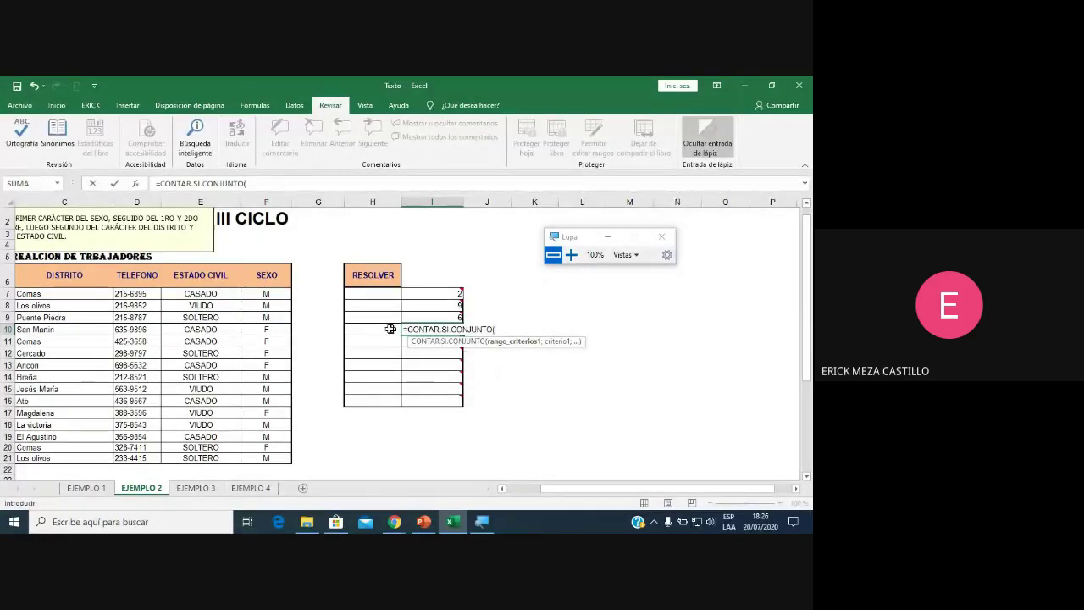
{"action": "left_click_drag", "start_coordinate": [263, 295], "coordinate": [274, 455]}
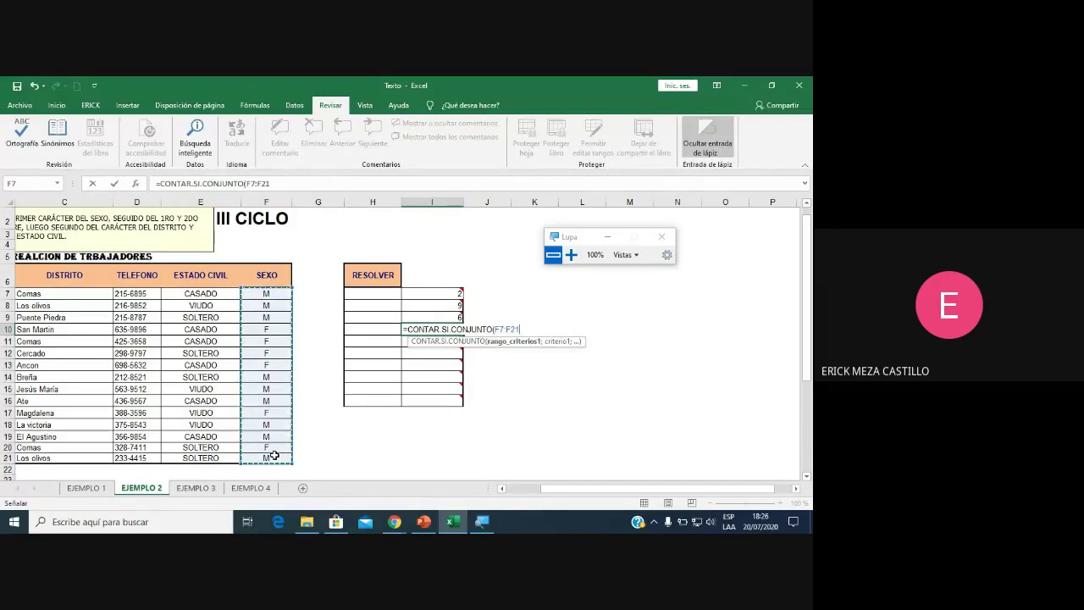
{"action": "type", "text": ";\""}
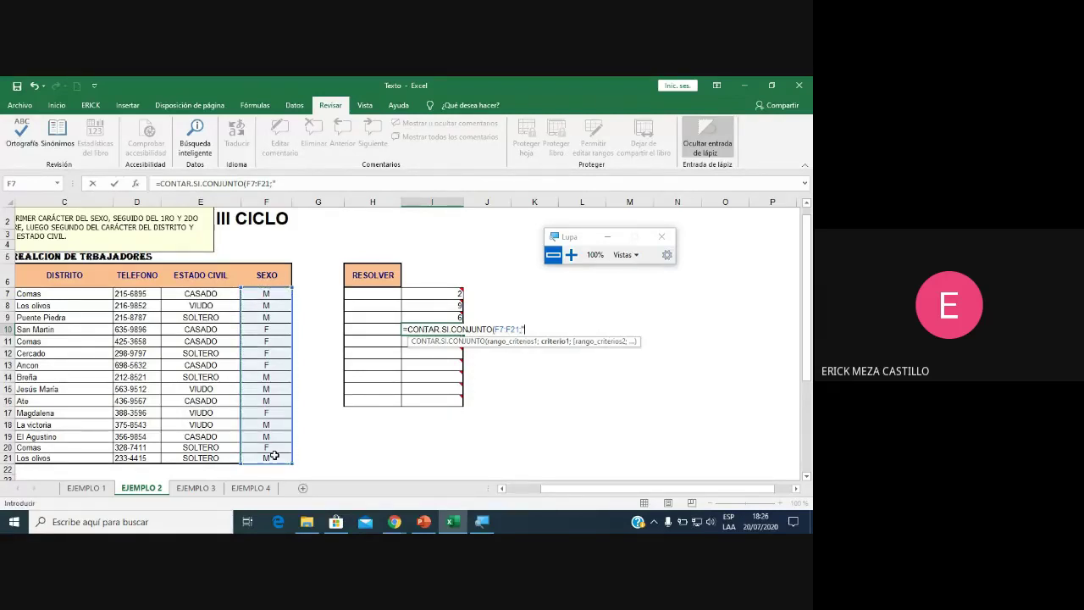
{"action": "type", "text": "M\";"}
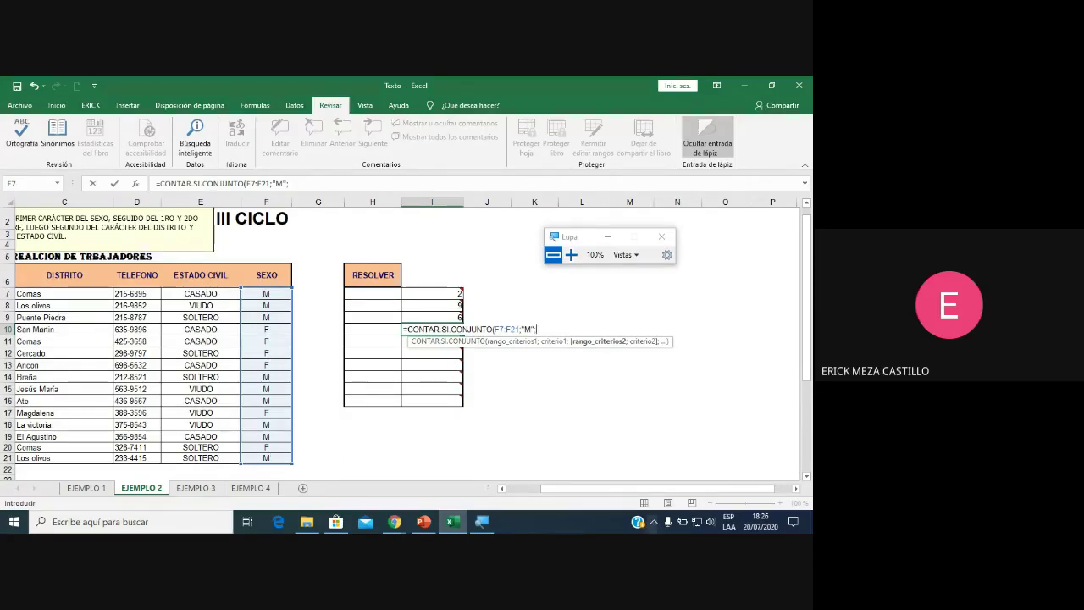
{"action": "left_click", "coordinate": [503, 491]}
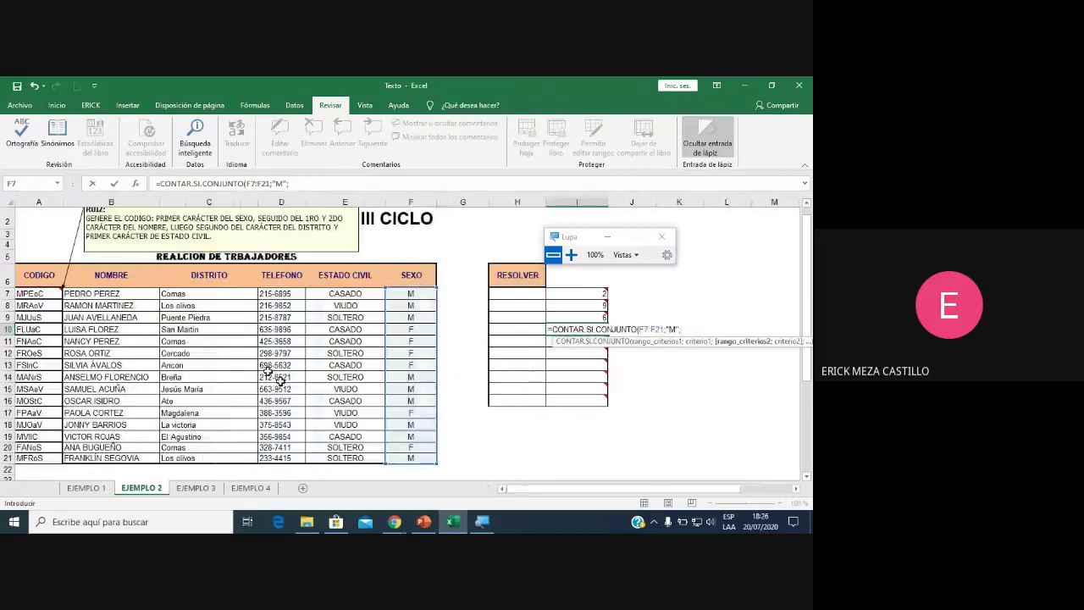
{"action": "left_click_drag", "start_coordinate": [194, 293], "coordinate": [207, 457]}
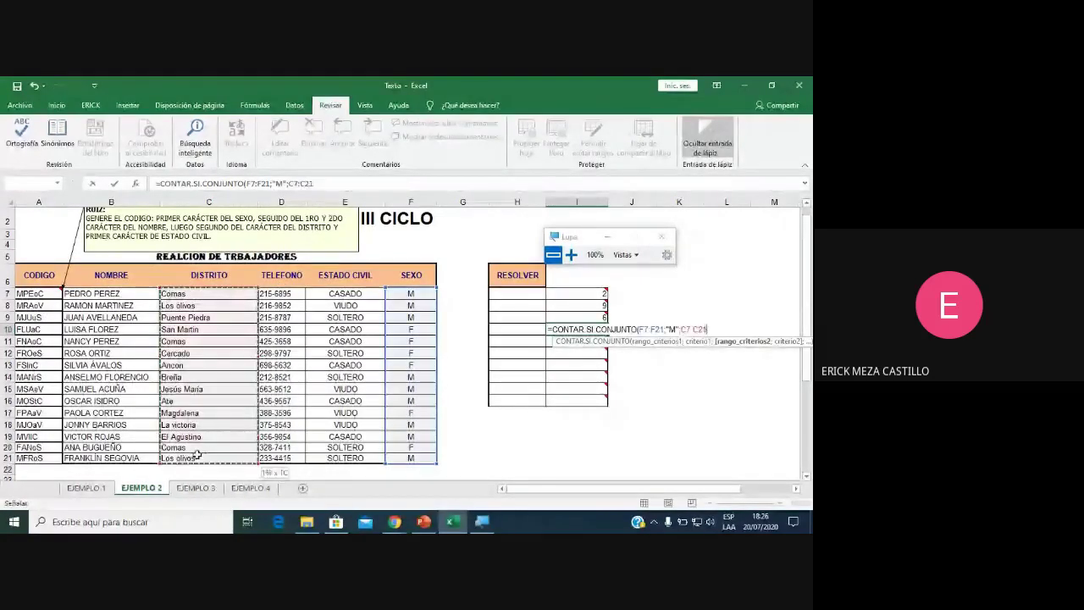
{"action": "left_click", "coordinate": [796, 488]}
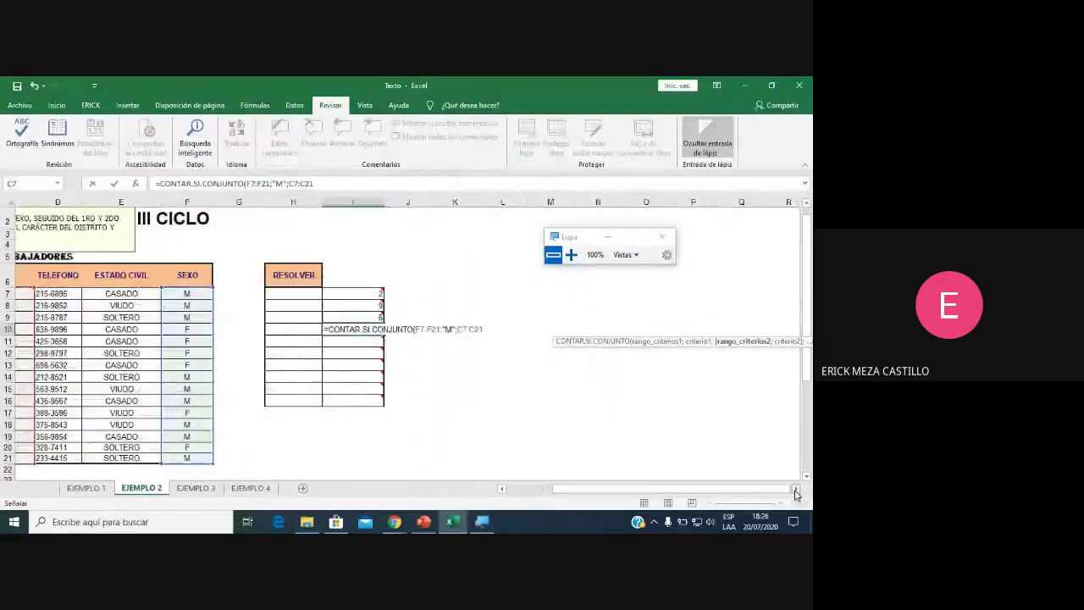
{"action": "type", "text": ";\""}
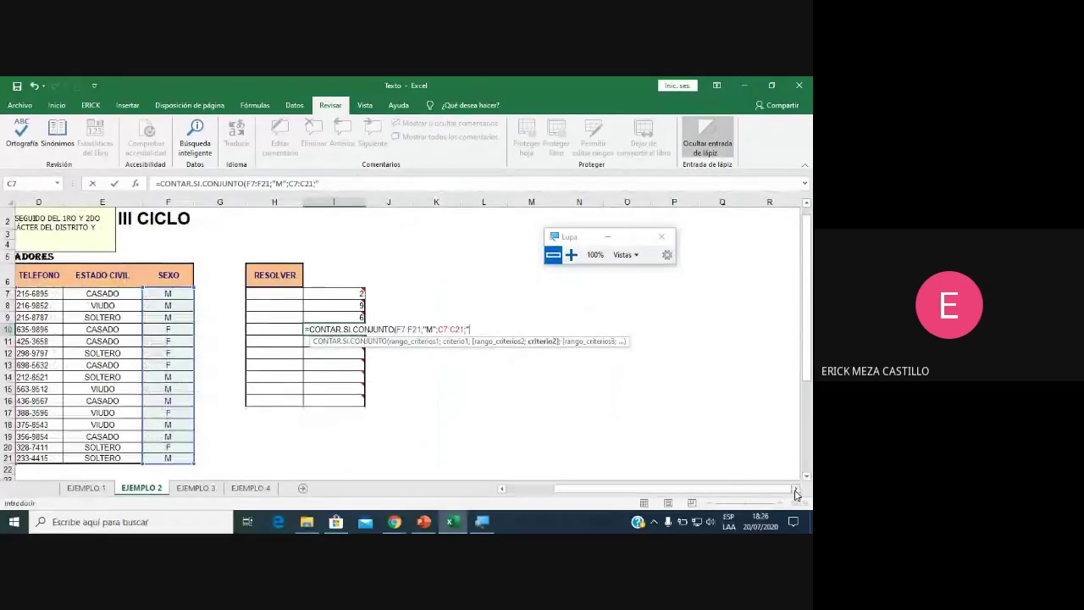
{"action": "type", "text": "Comas"}
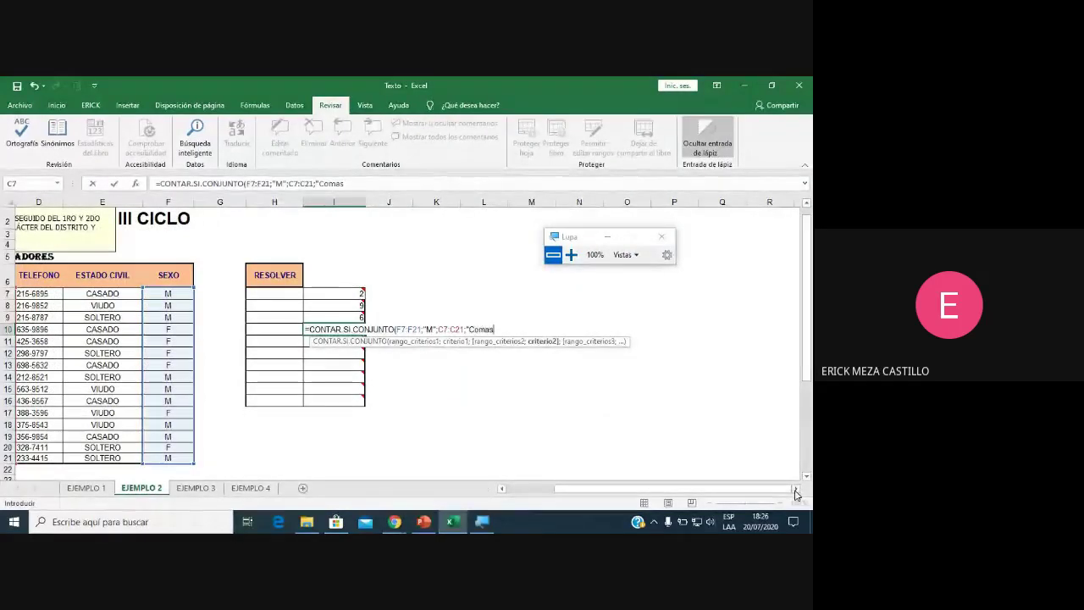
{"action": "type", "text": "\")"}
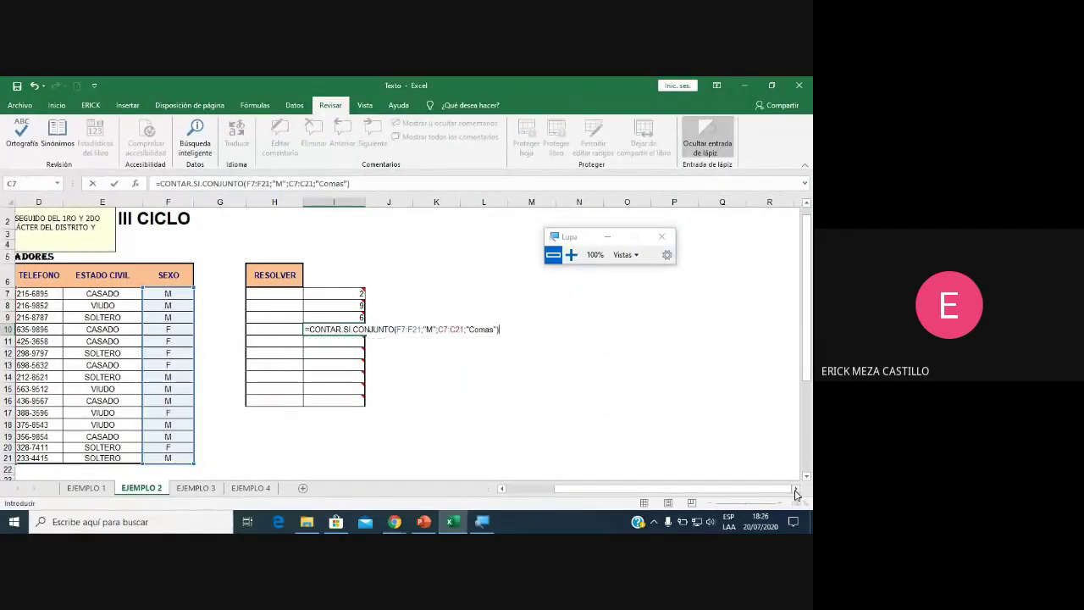
{"action": "key", "text": "Return"}
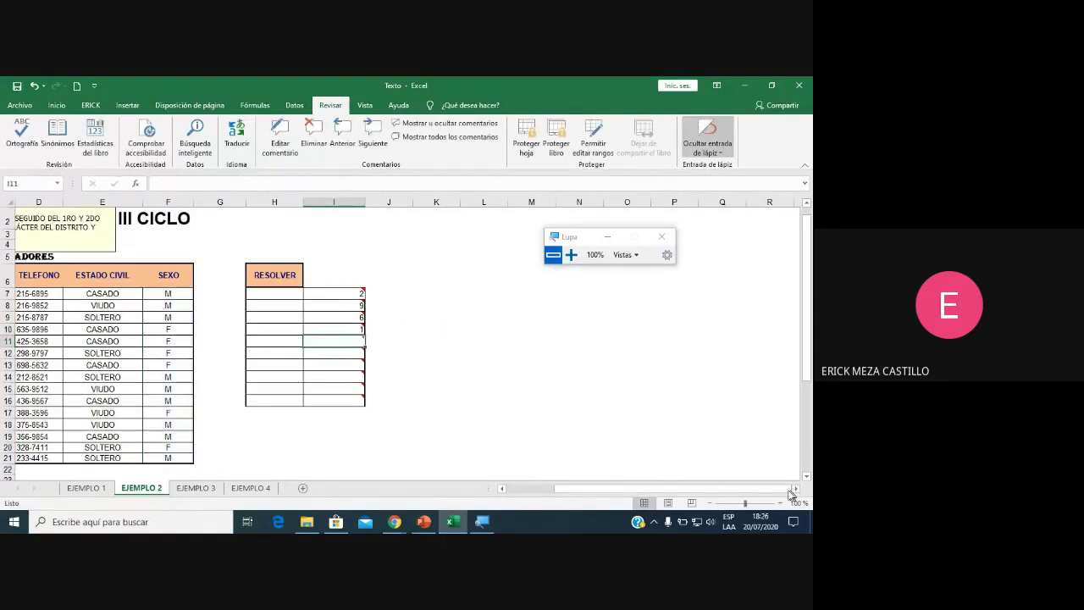
{"action": "left_click", "coordinate": [339, 325]}
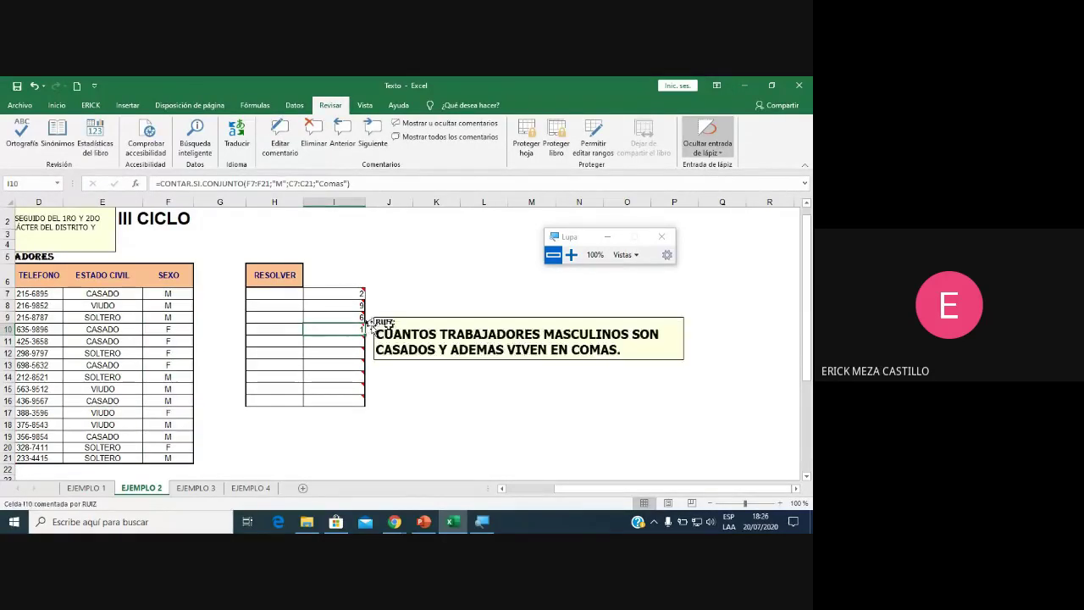
Briefly magnify the results, then switch to the Google Meet call to see its chat.
{"action": "left_click", "coordinate": [571, 254]}
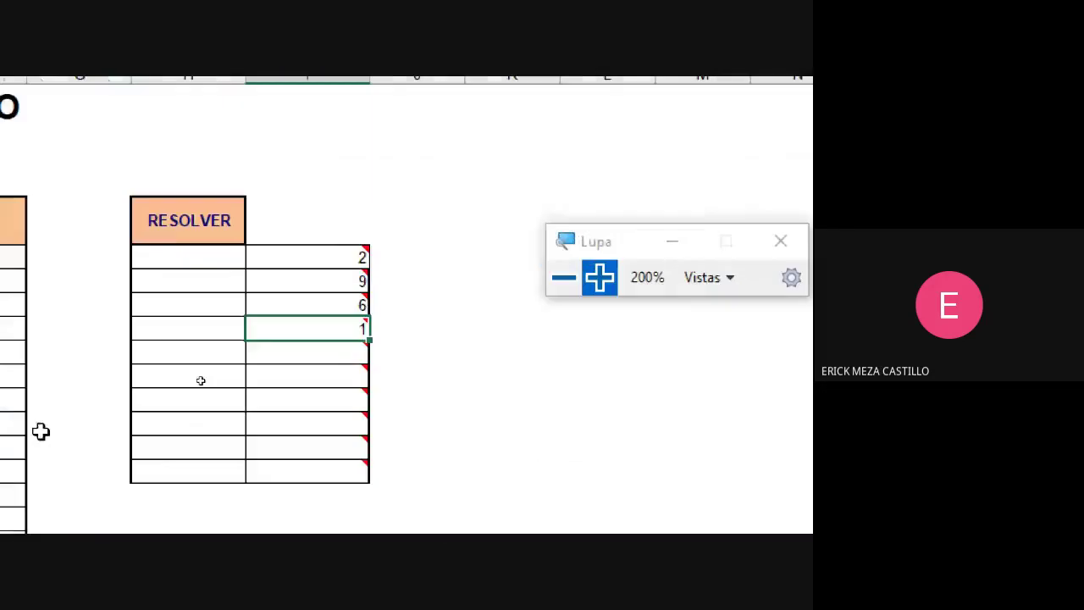
{"action": "left_click", "coordinate": [561, 282]}
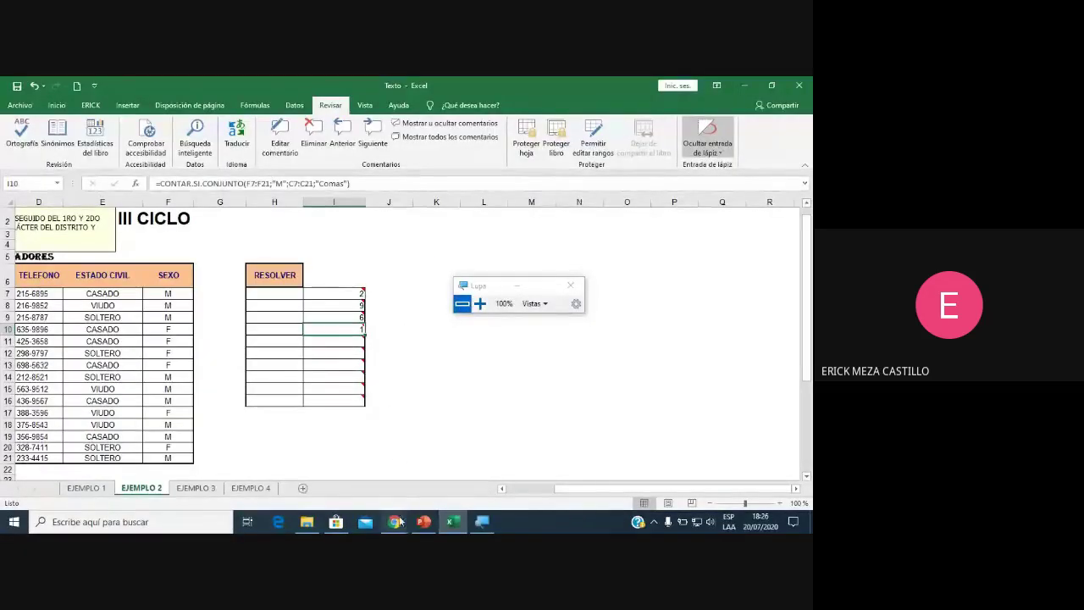
{"action": "mouse_move", "coordinate": [394, 522]}
{"action": "left_click", "coordinate": [440, 500]}
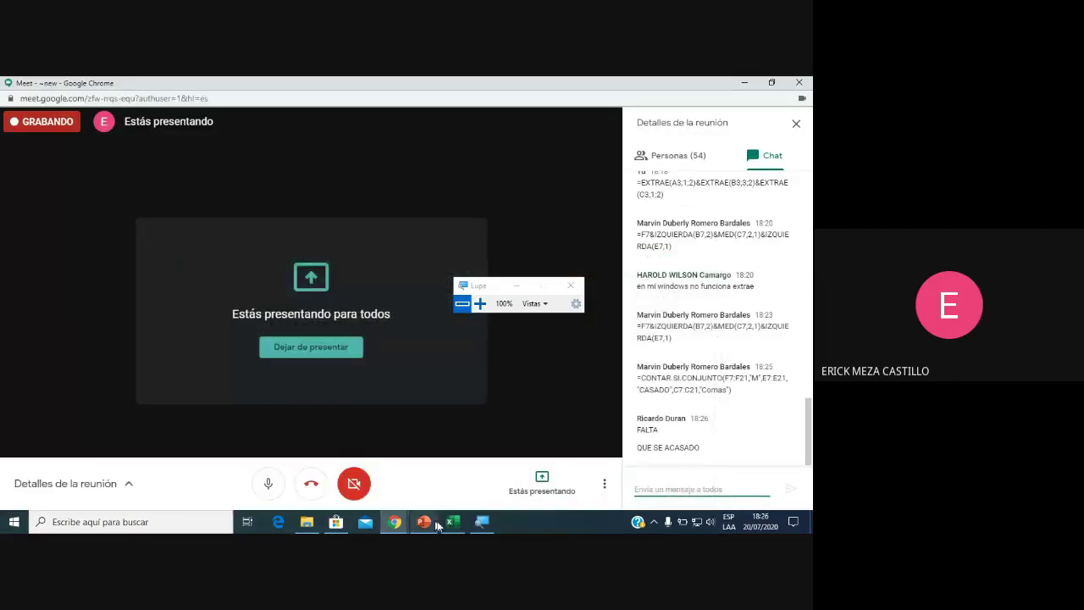
Switch from the Meet chat back to the Excel workbook with the counts.
{"action": "left_click", "coordinate": [454, 521]}
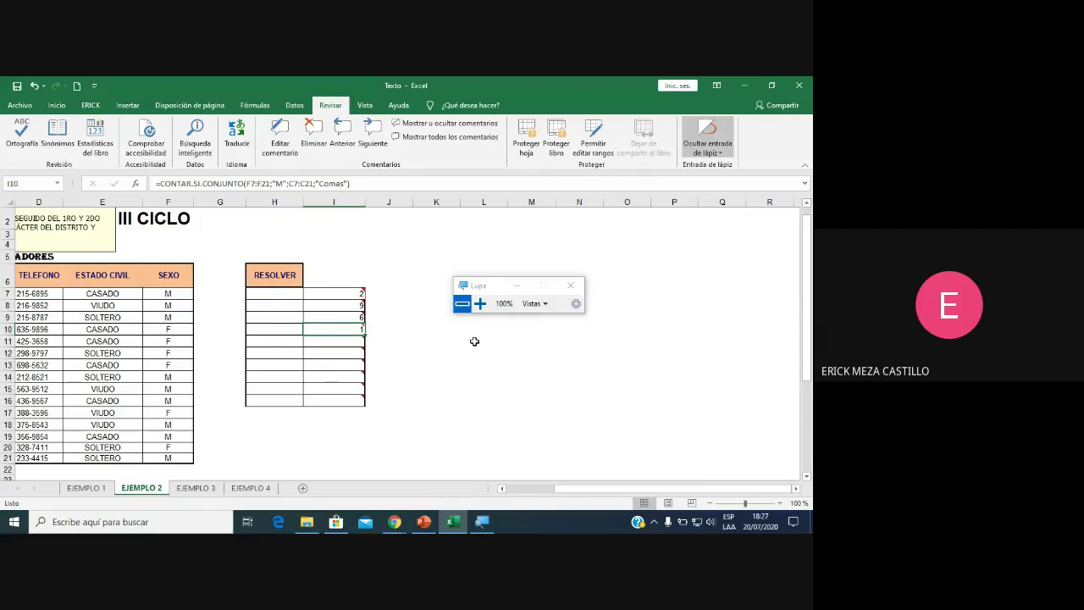
{"action": "left_click", "coordinate": [351, 348]}
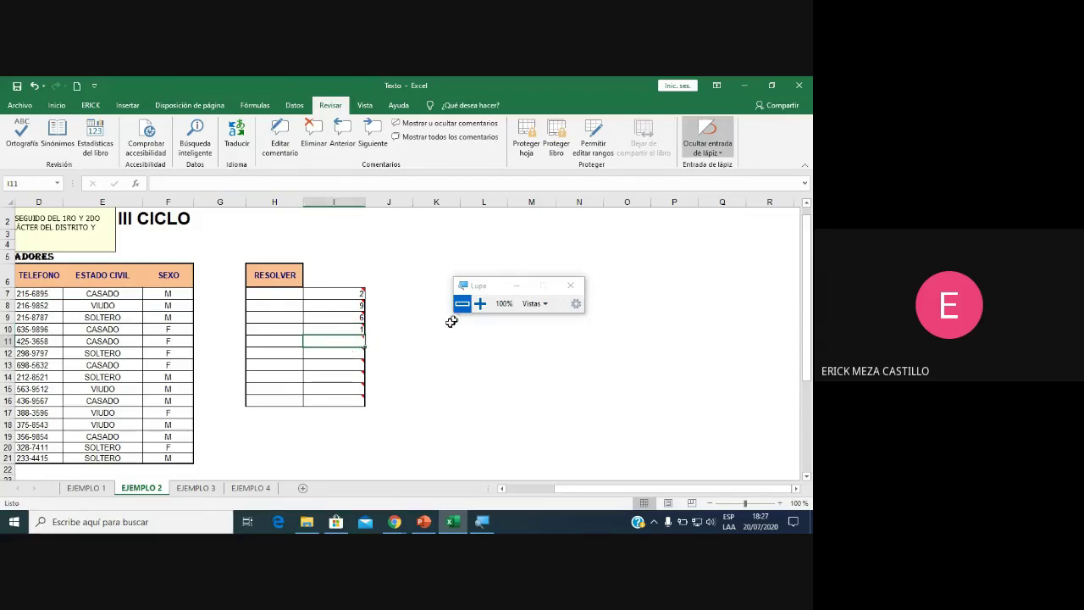
{"action": "left_click", "coordinate": [445, 342]}
{"action": "type", "text": "=med"}
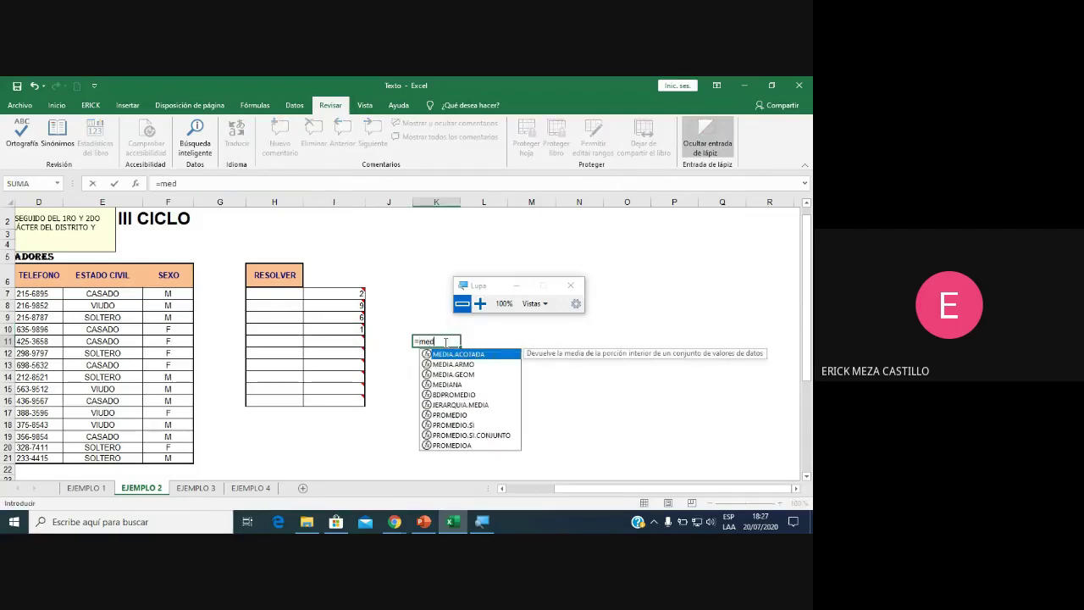
{"action": "type", "text": "("}
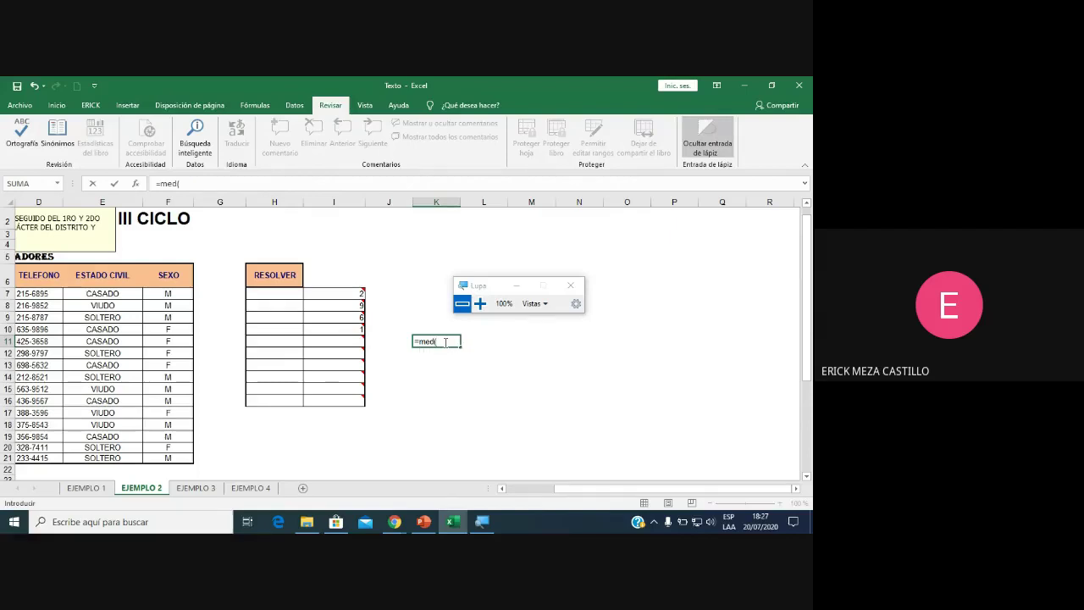
{"action": "key", "text": "BackSpace"}
{"action": "key", "text": "Escape"}
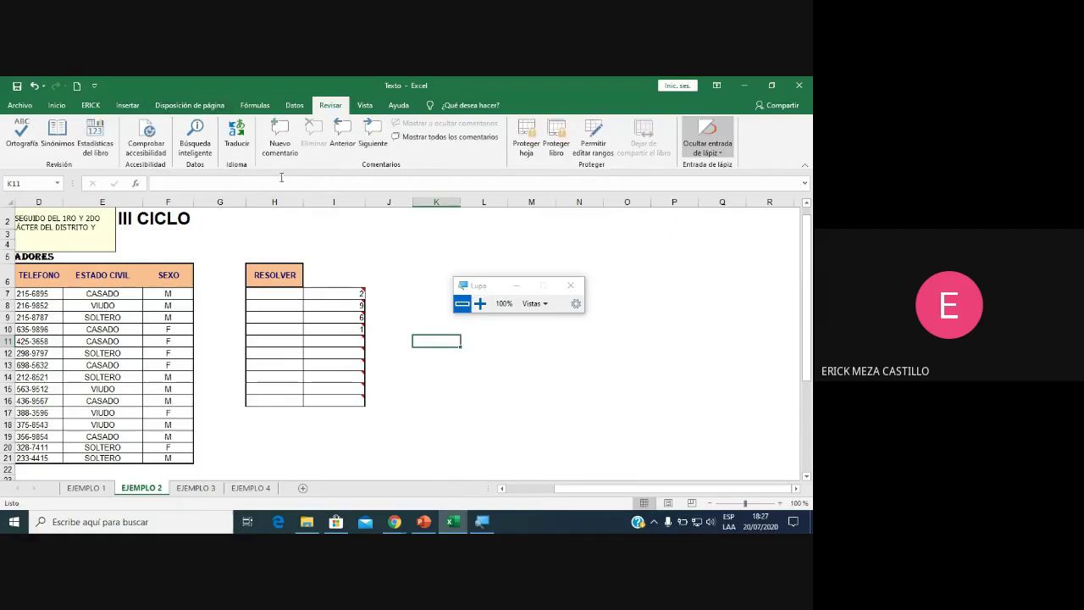
{"action": "left_click", "coordinate": [394, 521]}
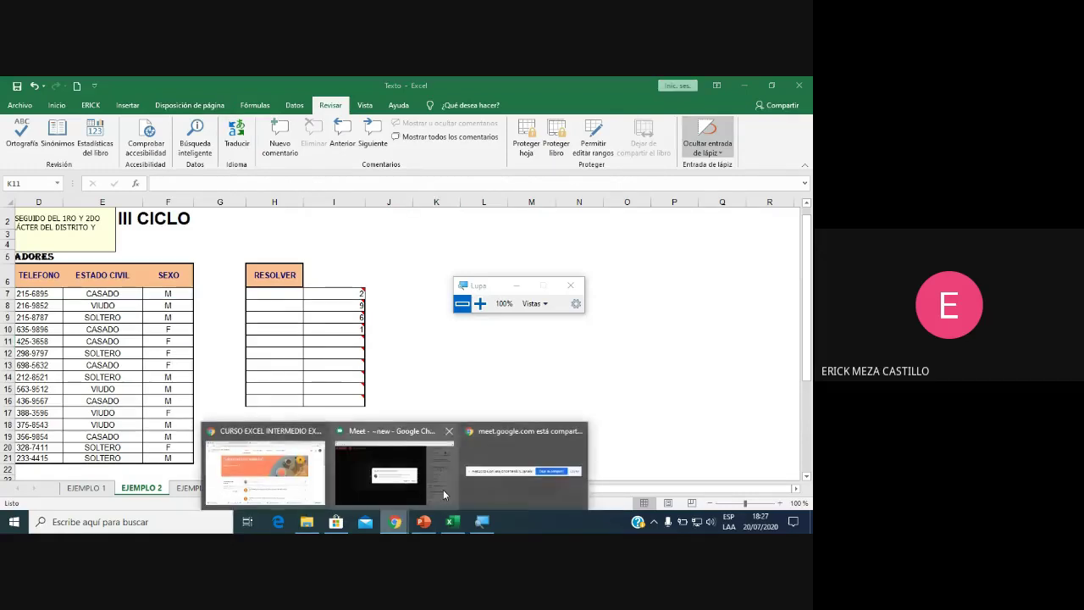
Admit the waiting participant into the Meet call and return to the Excel workbook.
{"action": "left_click", "coordinate": [444, 495]}
{"action": "left_click", "coordinate": [549, 347]}
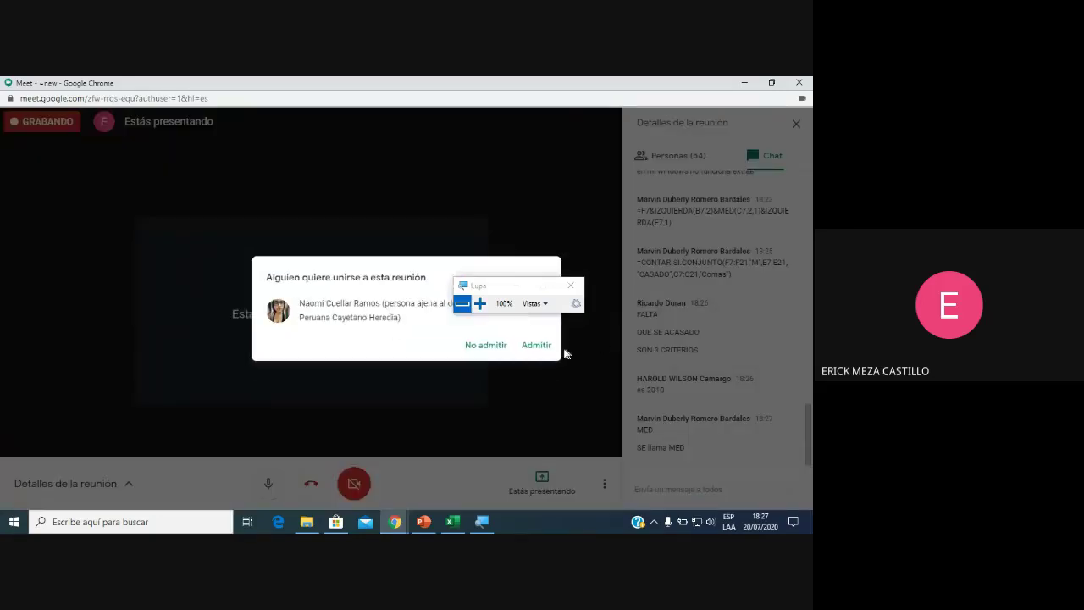
{"action": "left_click", "coordinate": [542, 347]}
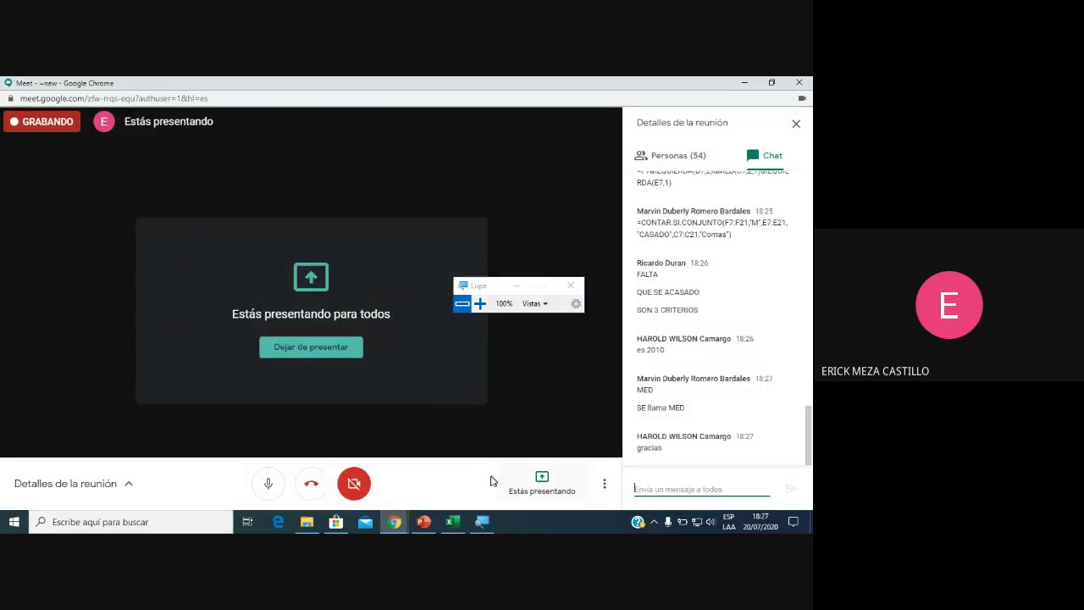
{"action": "left_click", "coordinate": [451, 521]}
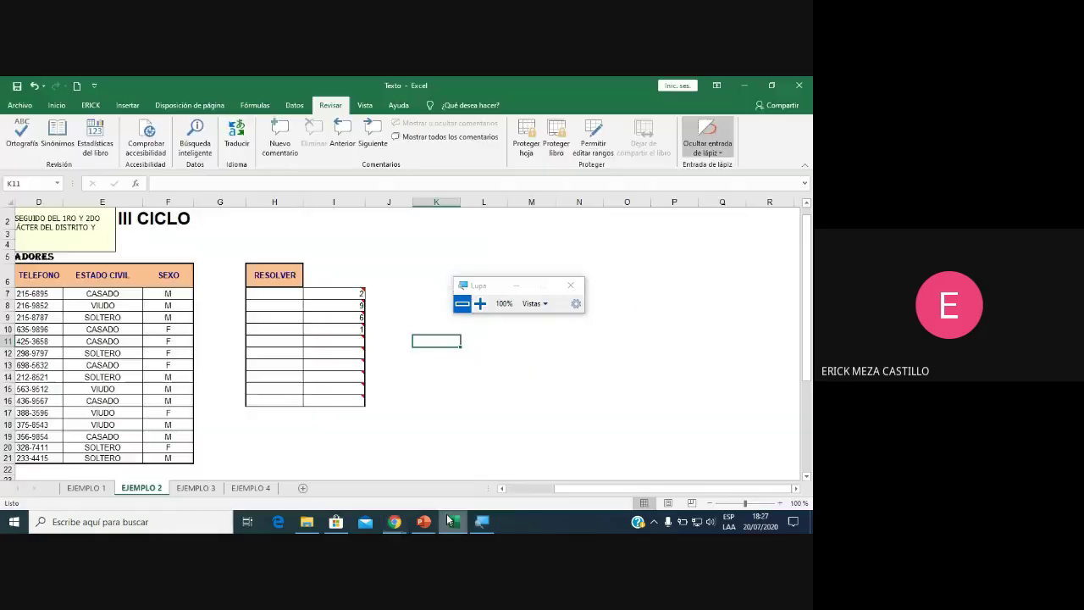
Add E7:E21;"casado" as a third criterion to I10's CONTAR.SI.CONJUNTO formula, returning 1.
{"action": "left_click", "coordinate": [347, 327]}
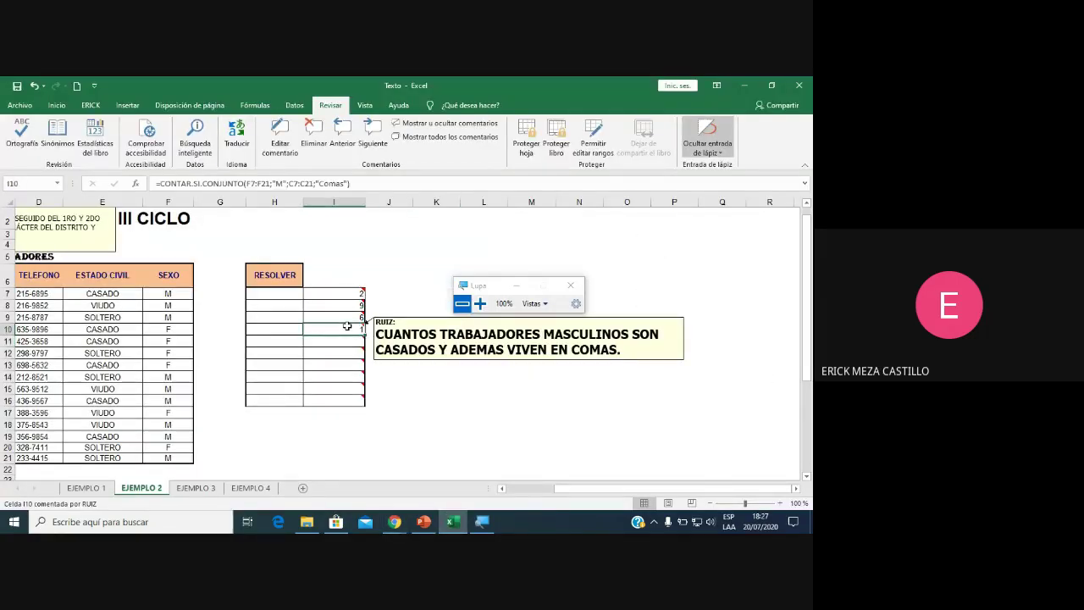
{"action": "double_click", "coordinate": [348, 327]}
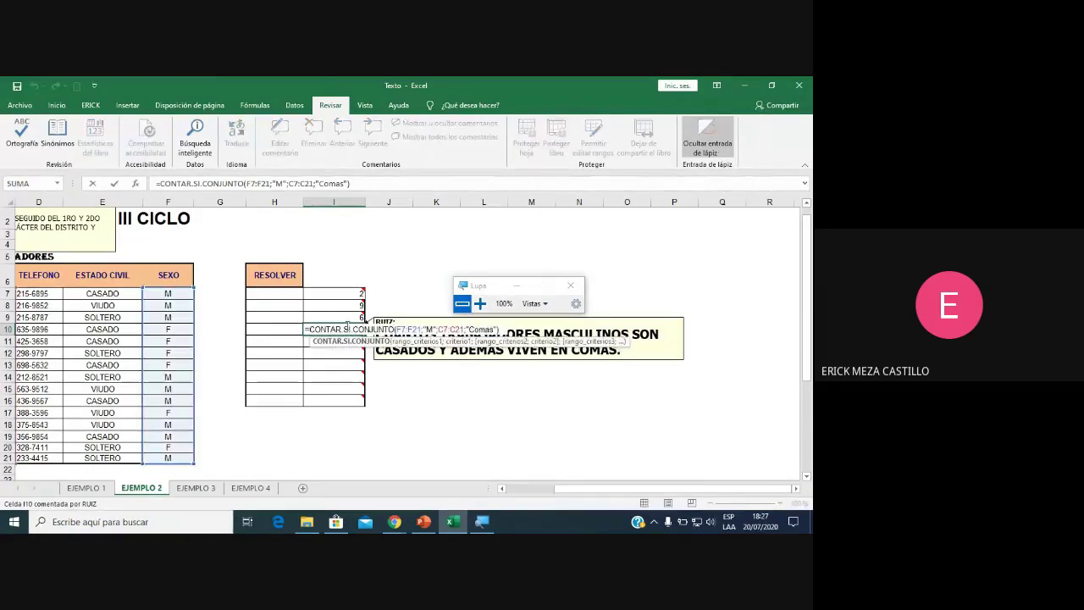
{"action": "left_click", "coordinate": [359, 185]}
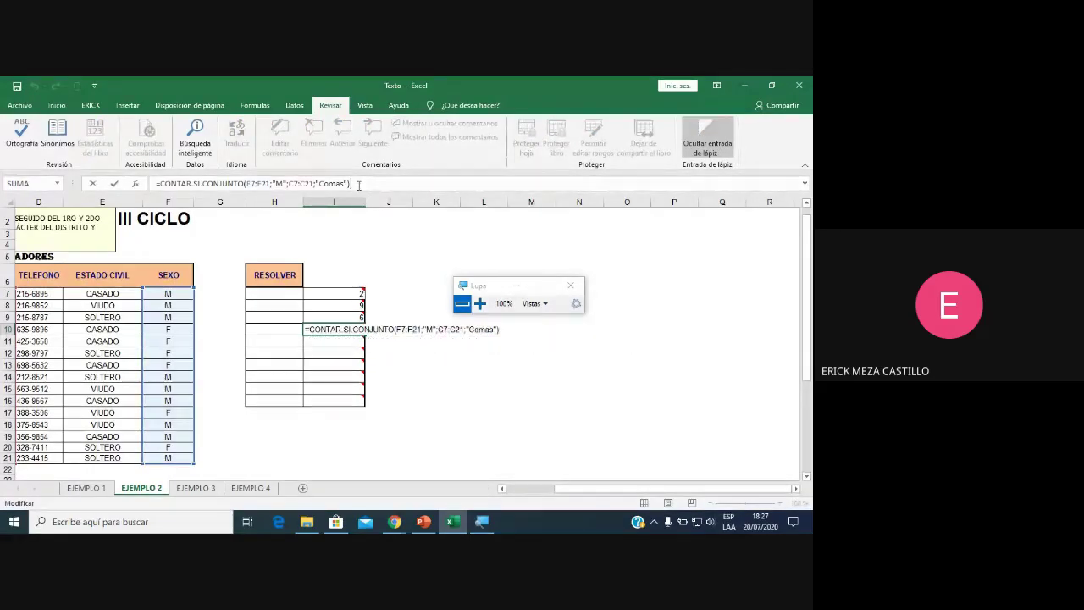
{"action": "key", "text": "BackSpace"}
{"action": "type", "text": ";"}
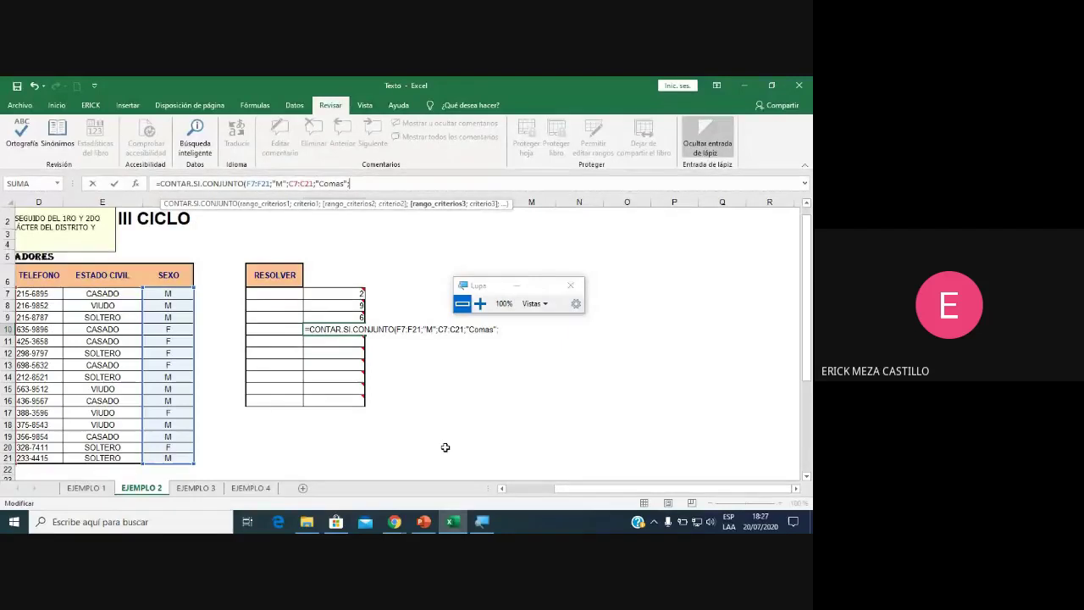
{"action": "left_click", "coordinate": [500, 491]}
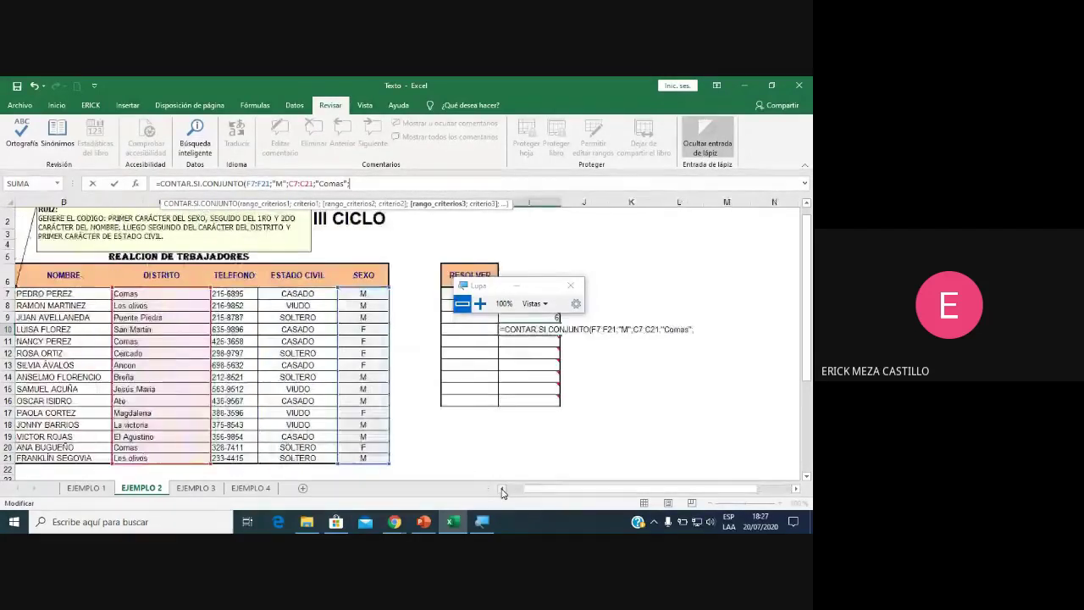
{"action": "left_click_drag", "start_coordinate": [310, 296], "coordinate": [320, 455]}
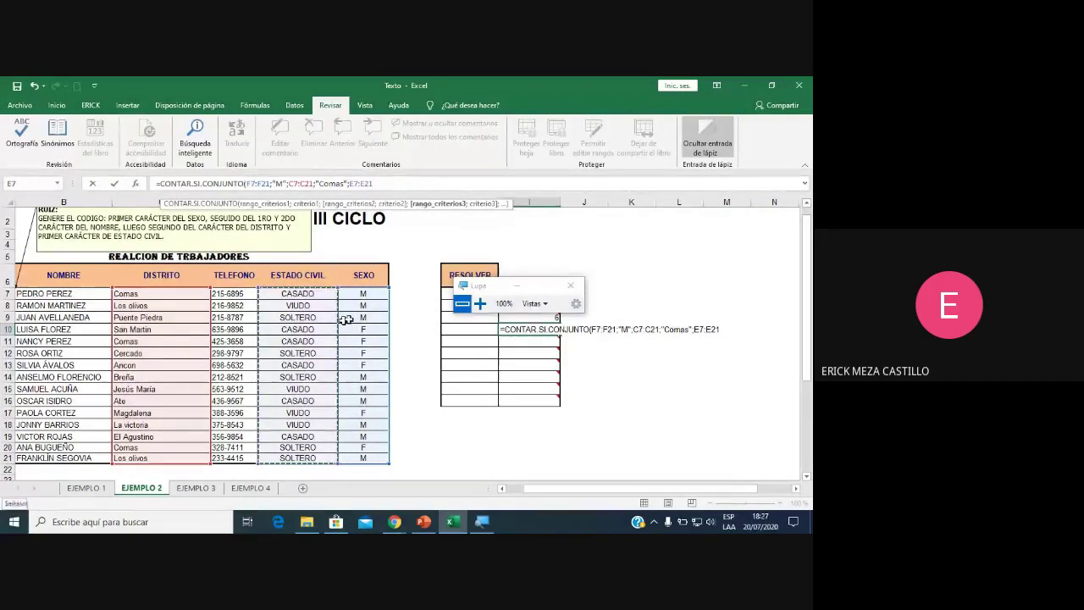
{"action": "type", "text": ";\""}
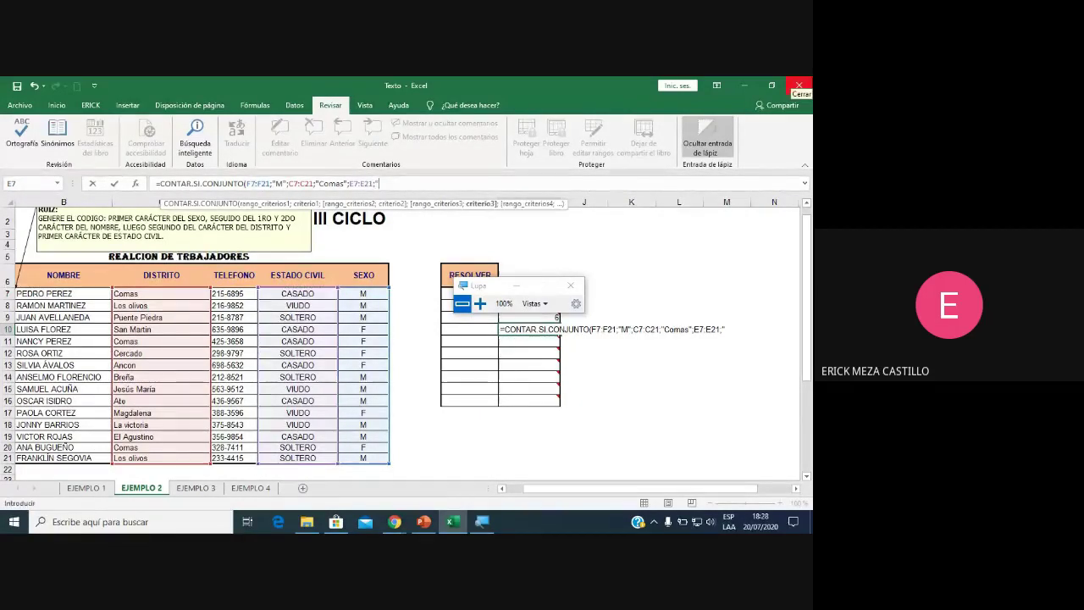
{"action": "type", "text": "c"}
{"action": "type", "text": "asad"}
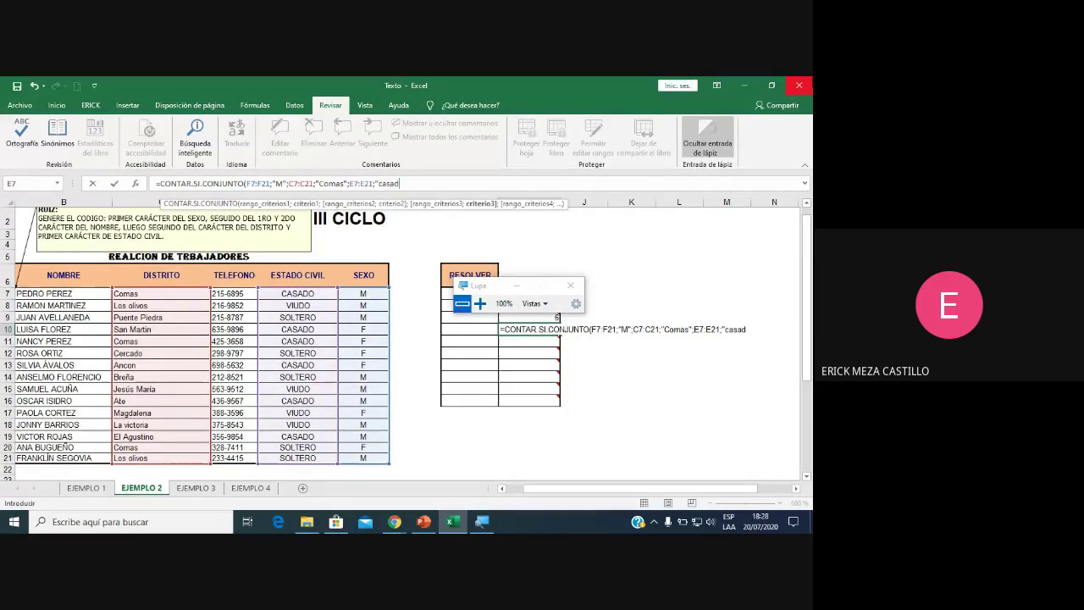
{"action": "type", "text": "0o"}
{"action": "key", "text": "BackSpace"}
{"action": "key", "text": "BackSpace"}
{"action": "type", "text": "o\""}
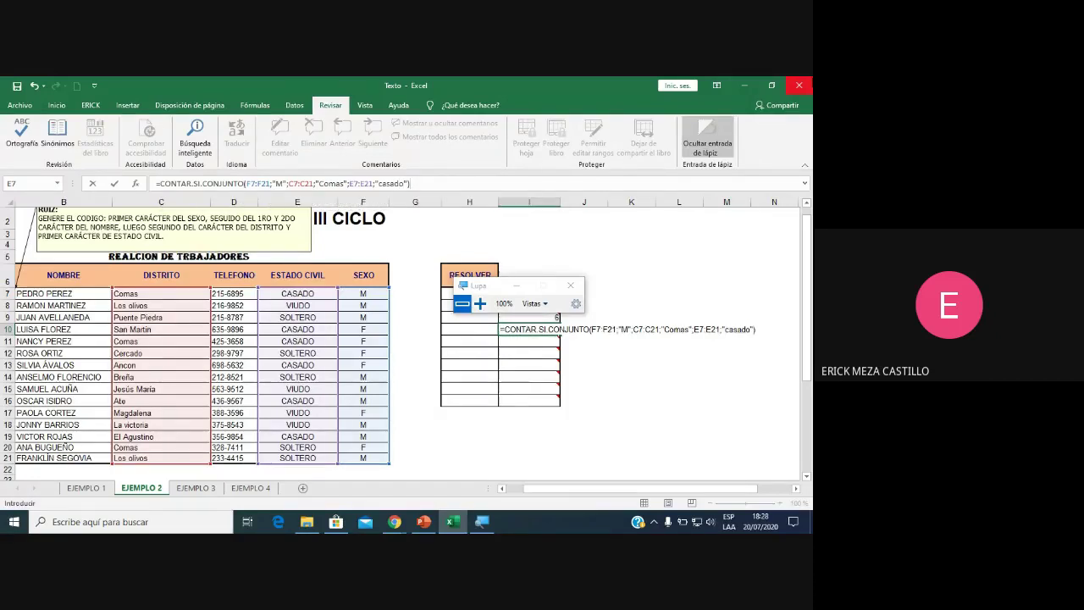
{"action": "key", "text": "Return"}
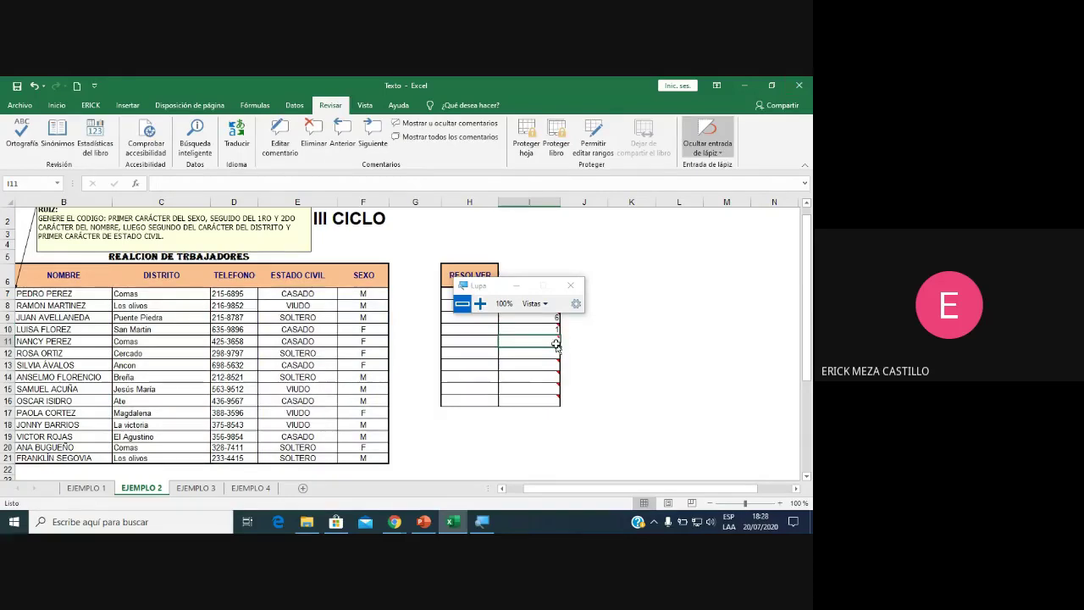
{"action": "double_click", "coordinate": [539, 329]}
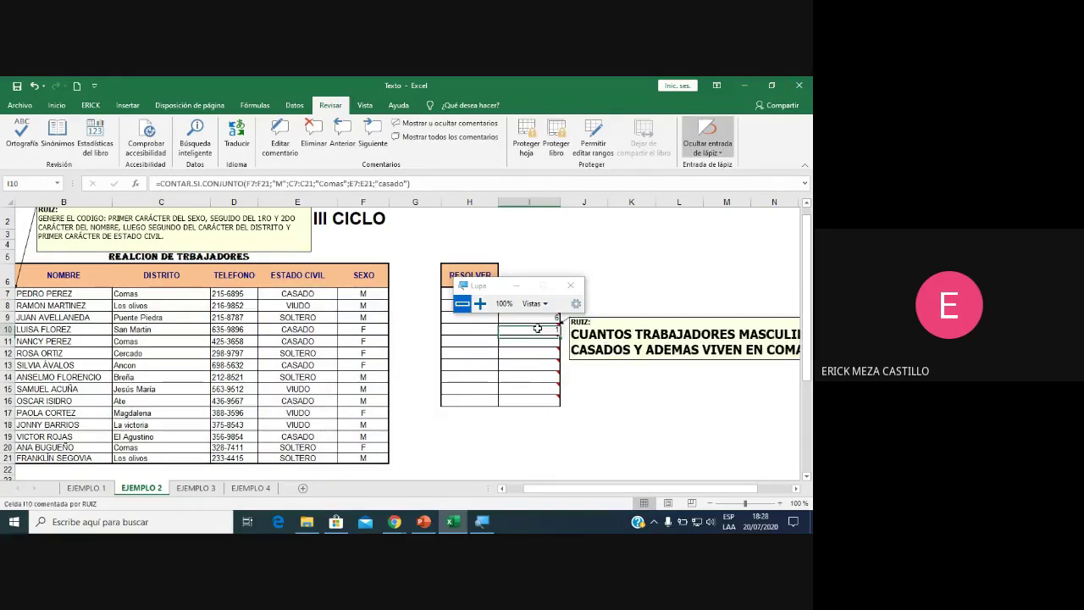
{"action": "left_click", "coordinate": [479, 303]}
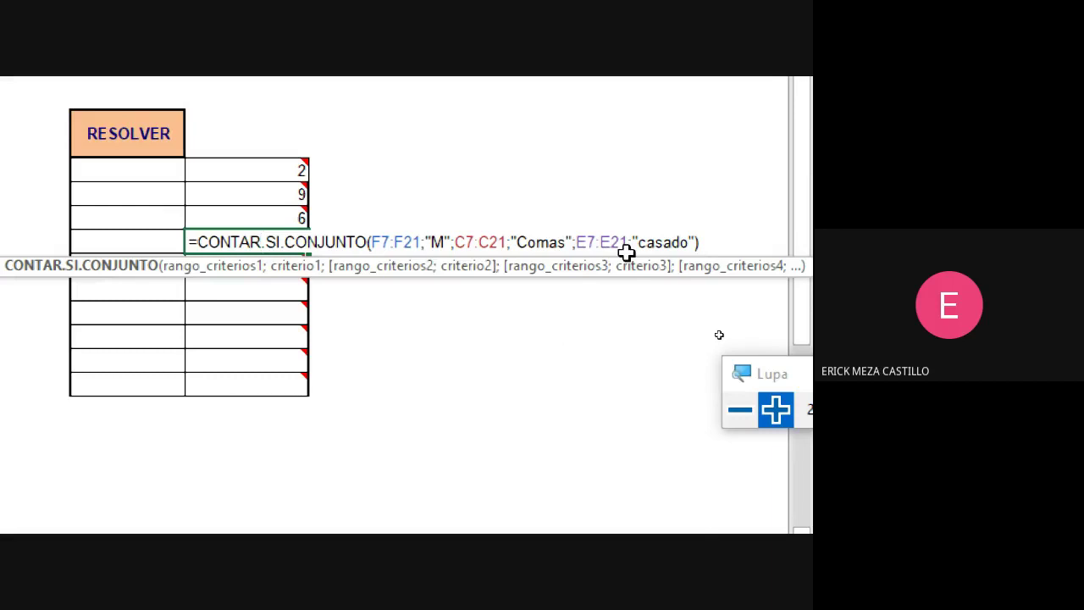
{"action": "left_click", "coordinate": [754, 415]}
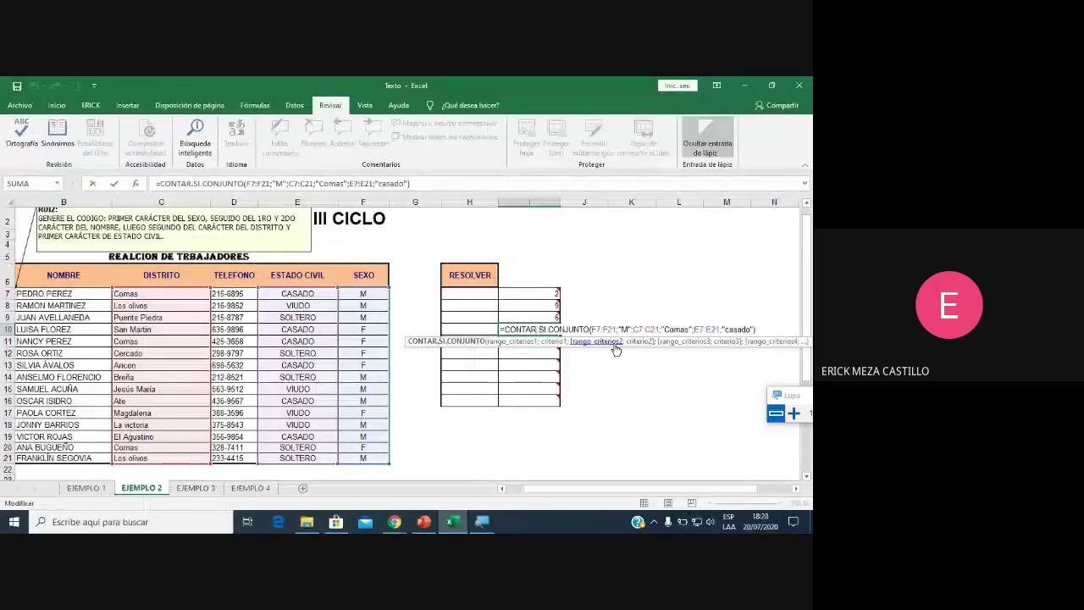
{"action": "key", "text": "ctrl+Return"}
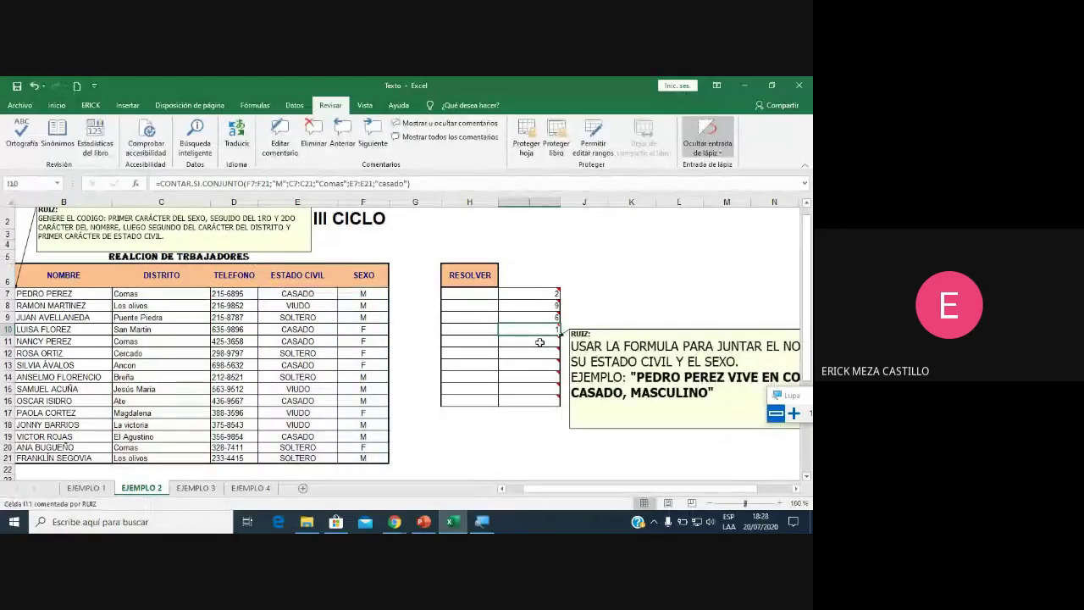
{"action": "left_click", "coordinate": [540, 343]}
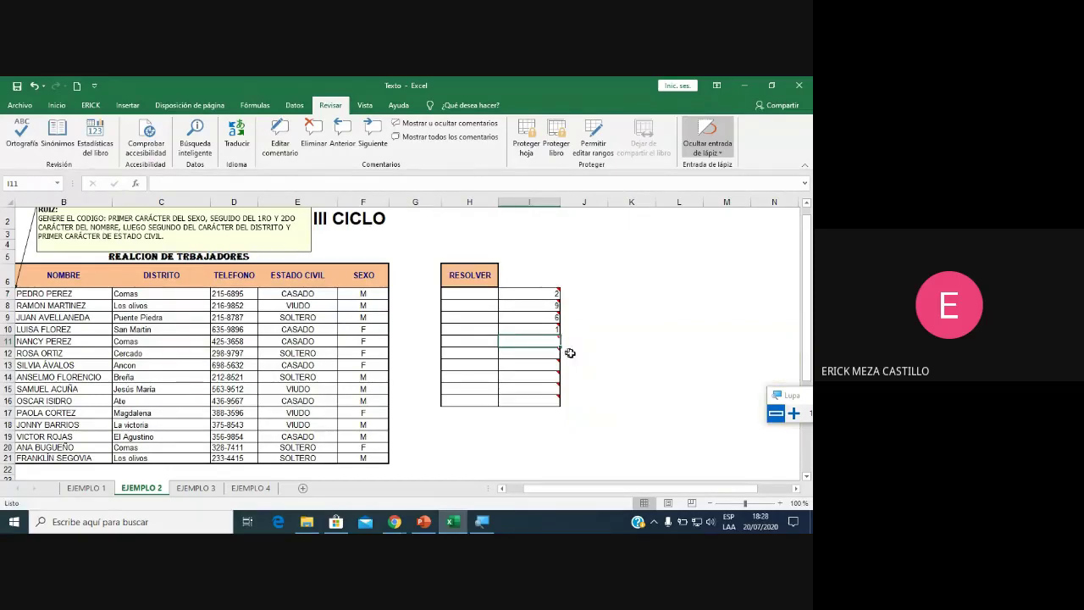
{"action": "left_click", "coordinate": [787, 489]}
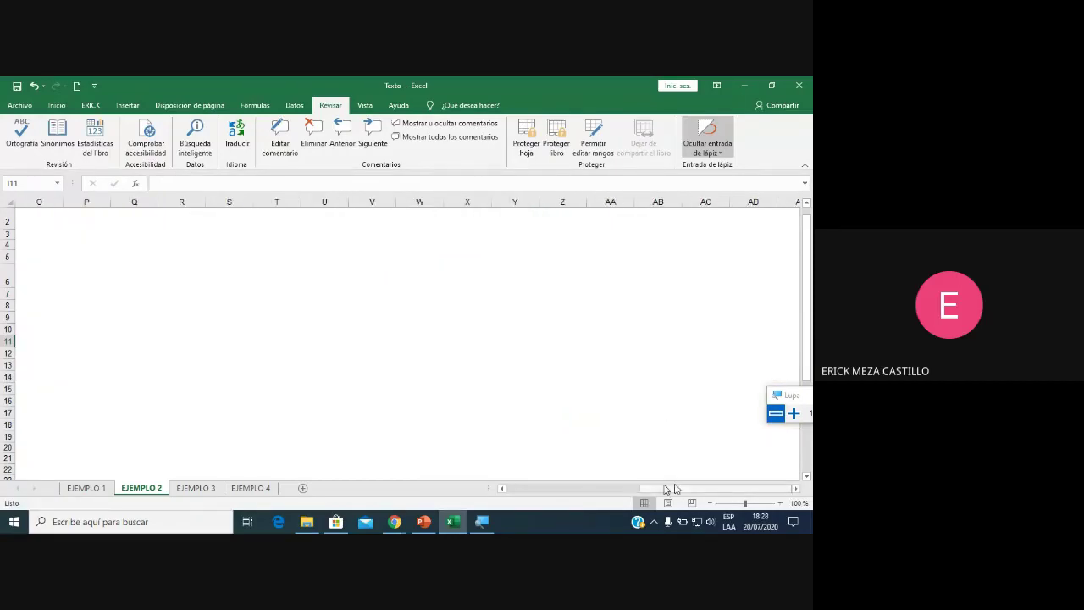
{"action": "left_click", "coordinate": [586, 489]}
{"action": "mouse_move", "coordinate": [528, 340]}
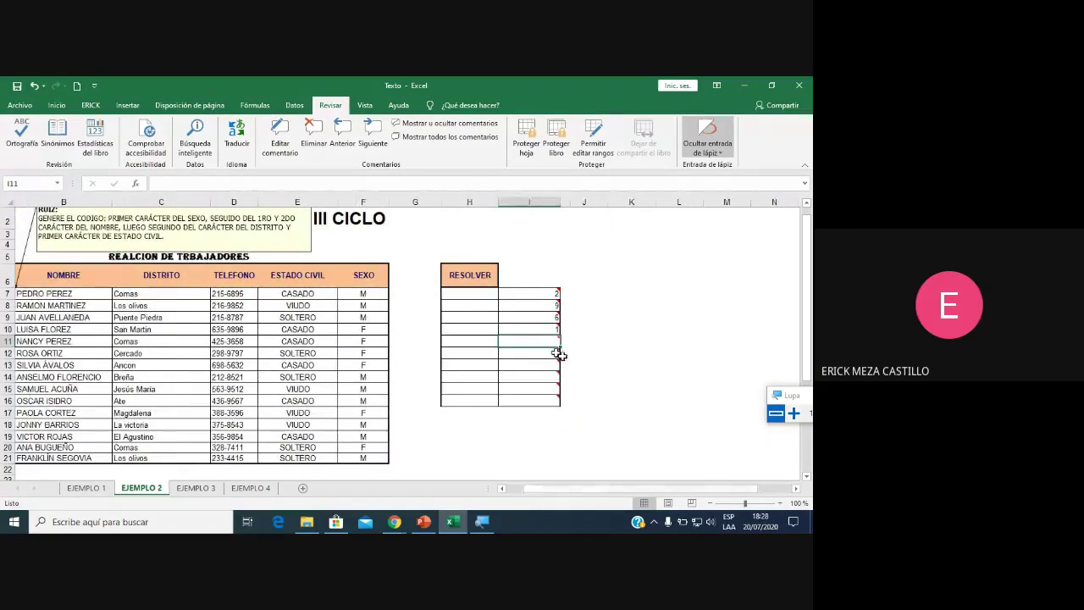
{"action": "scroll", "coordinate": [347, 343], "scroll_direction": "right", "scroll_amount": 3}
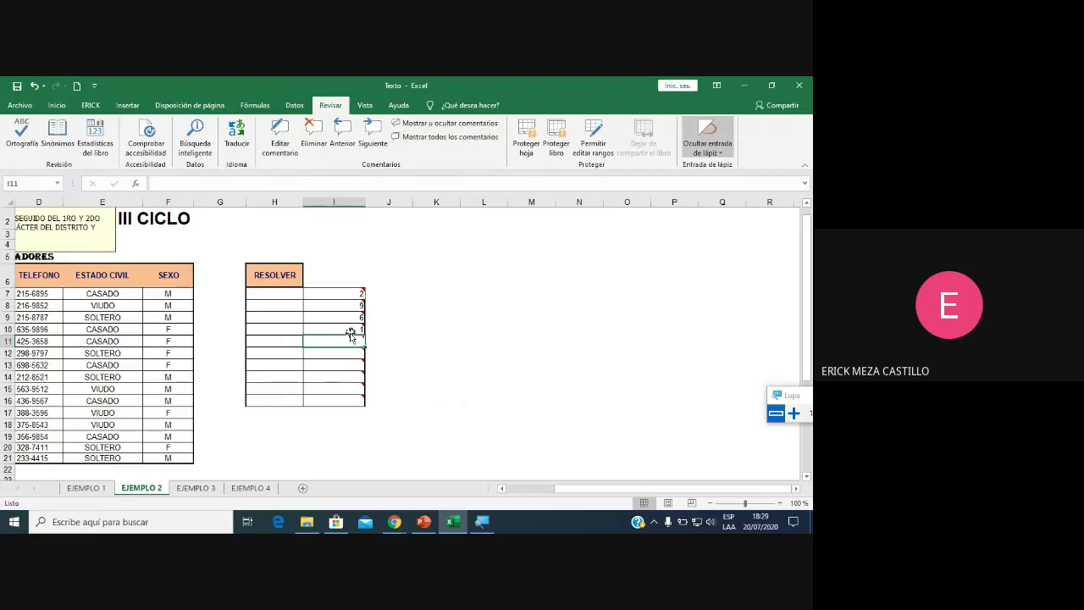
Move the I11 instruction comment up and clear of the table, and shorten its box.
{"action": "left_click", "coordinate": [433, 125]}
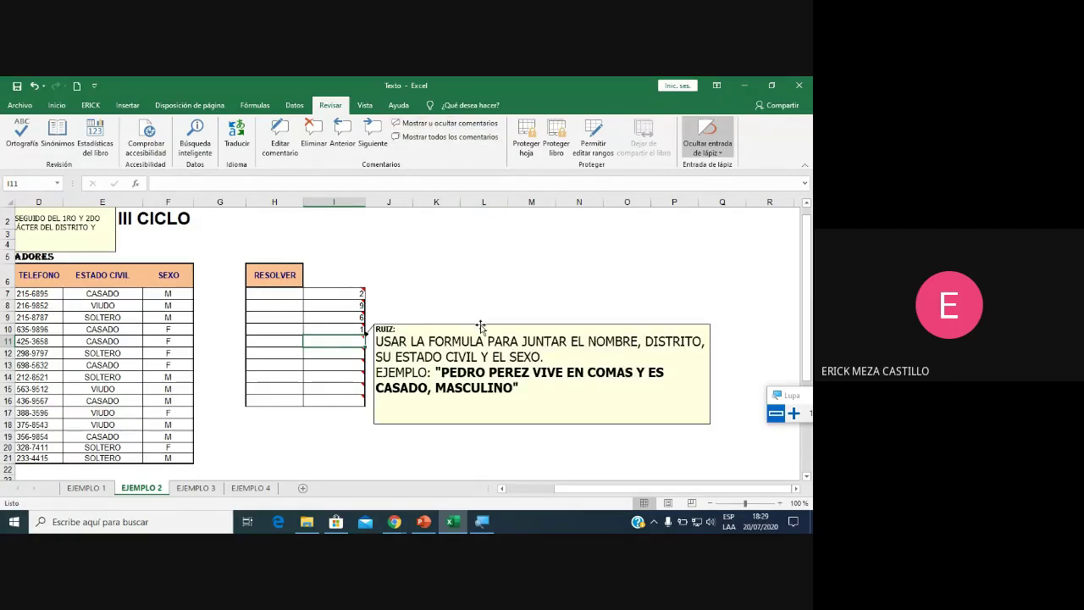
{"action": "left_click", "coordinate": [483, 327]}
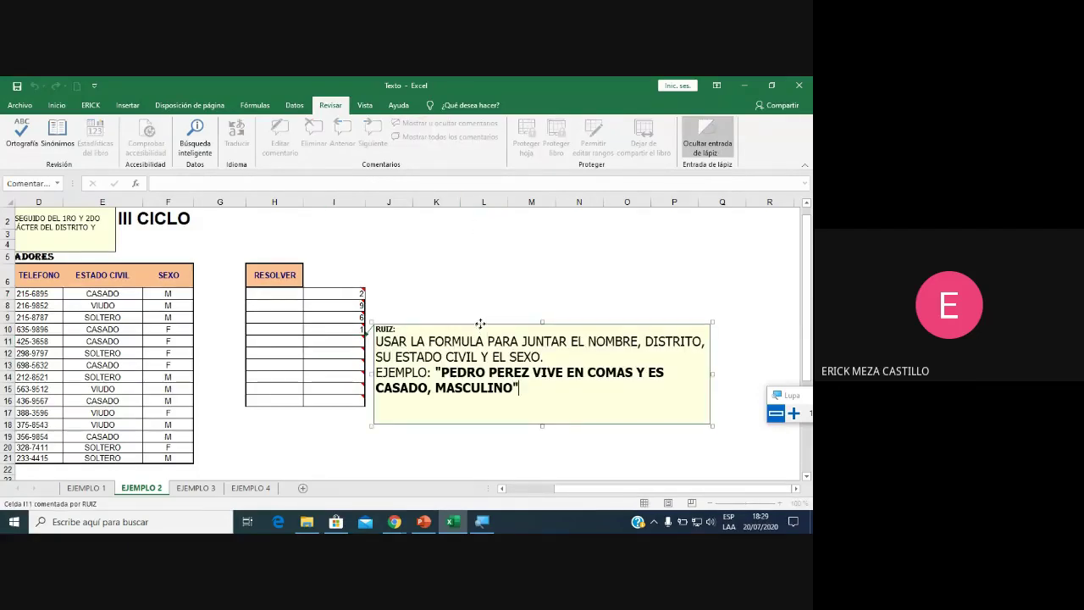
{"action": "left_click_drag", "start_coordinate": [481, 325], "coordinate": [547, 242]}
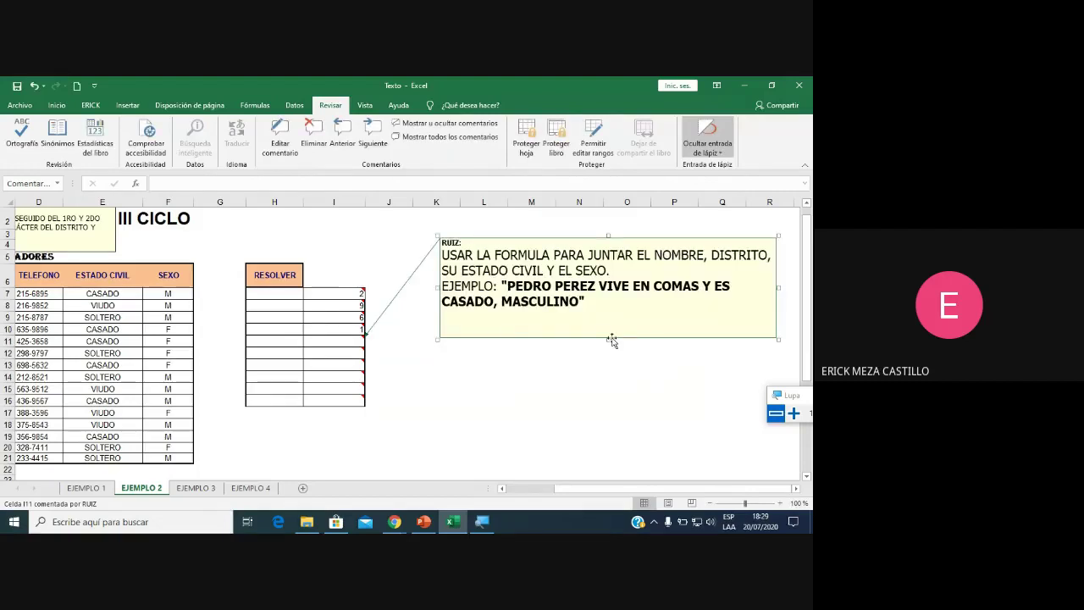
{"action": "left_click_drag", "start_coordinate": [608, 339], "coordinate": [610, 322]}
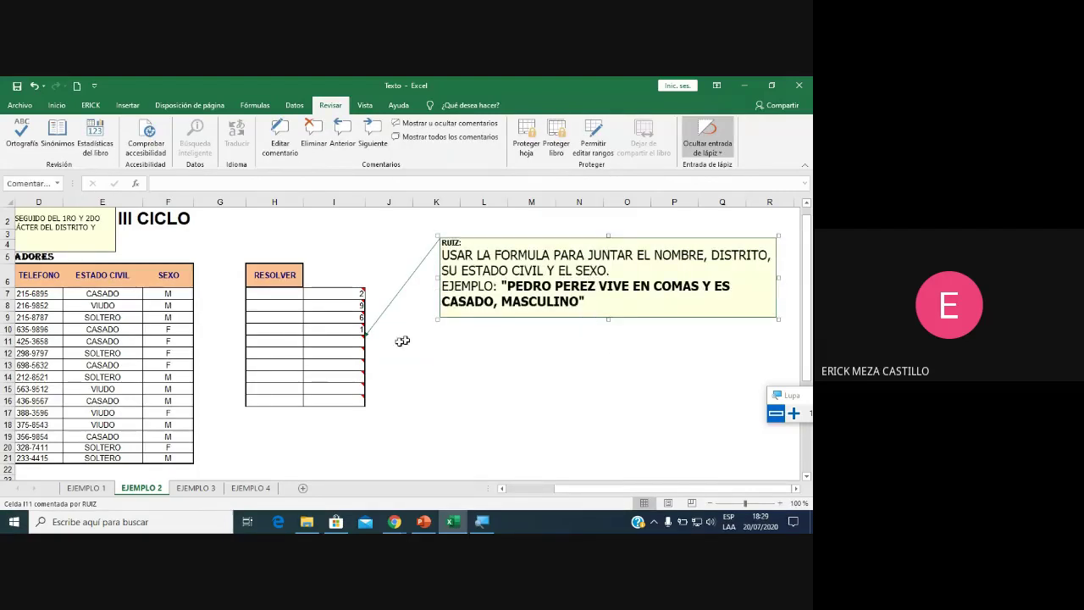
Enter =B7 in I11 so it returns PEDRO PEREZ, then reopen the formula for editing.
{"action": "left_click", "coordinate": [339, 341]}
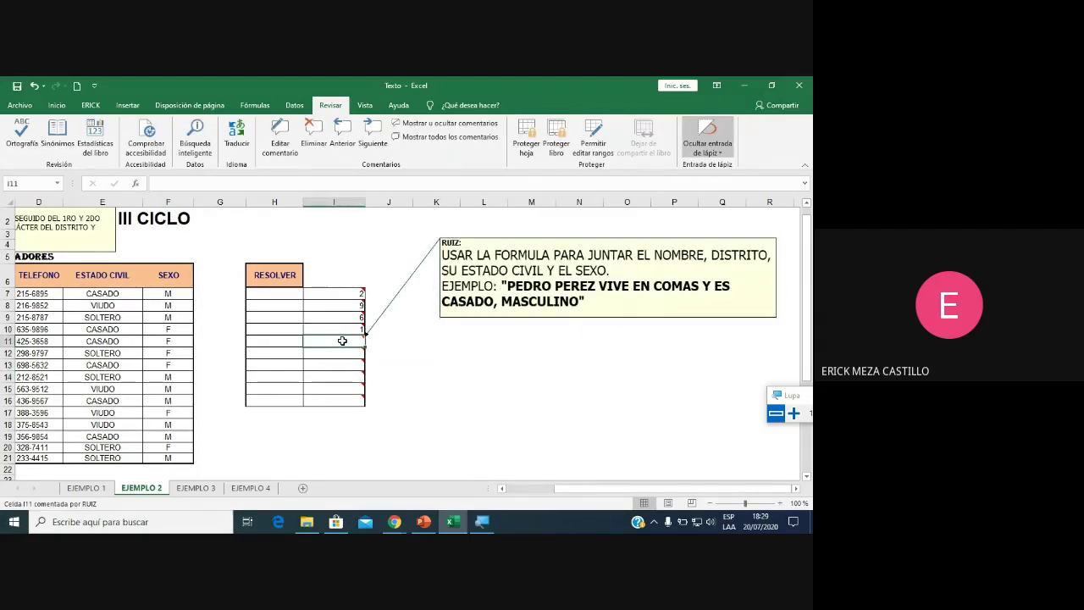
{"action": "type", "text": "="}
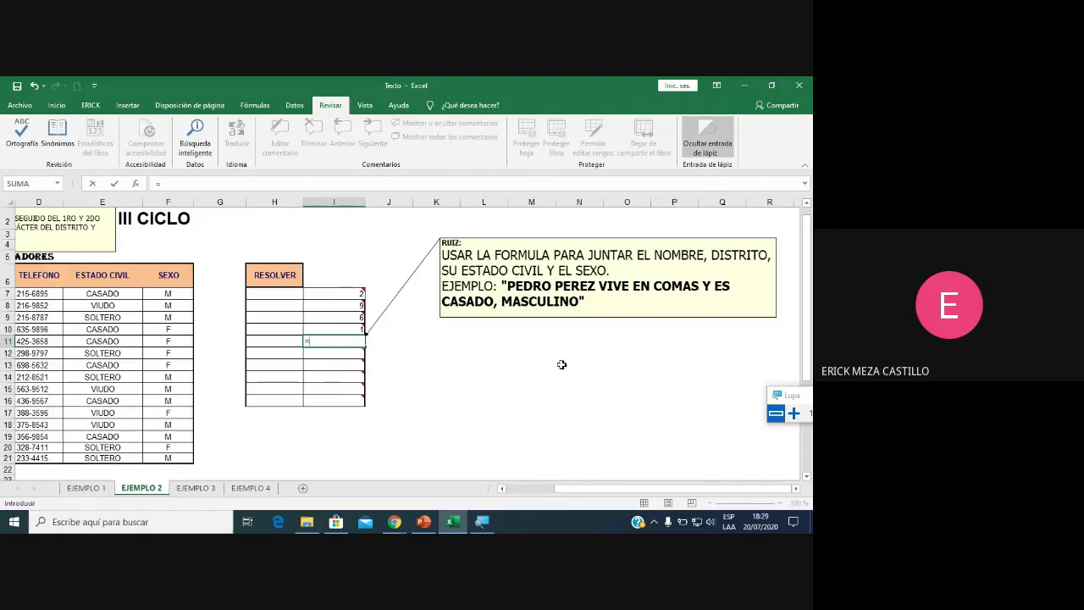
{"action": "left_click", "coordinate": [503, 492]}
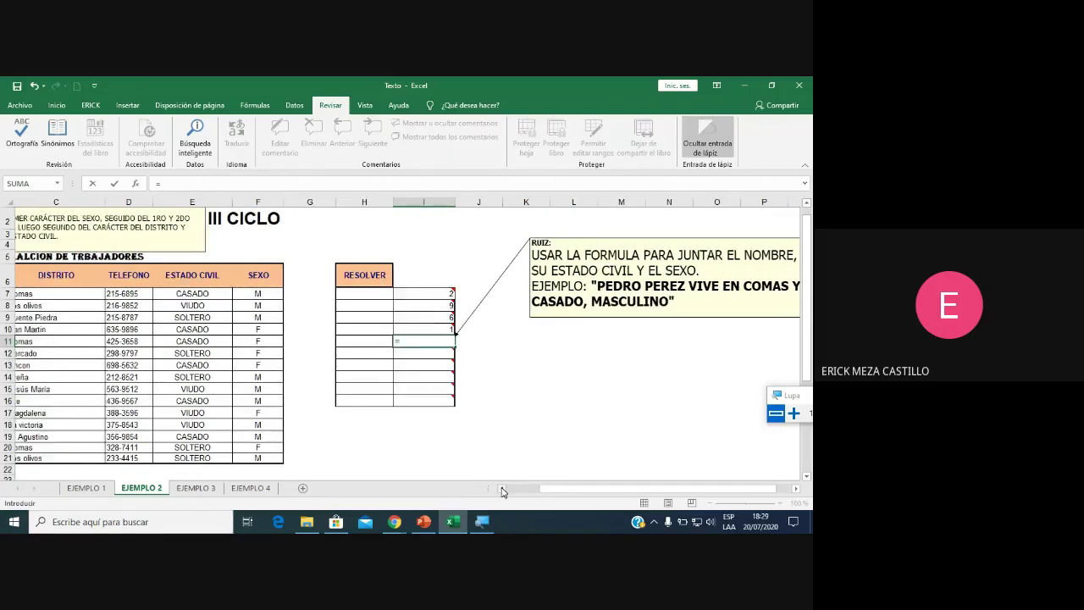
{"action": "left_click", "coordinate": [502, 492]}
{"action": "left_click", "coordinate": [502, 492]}
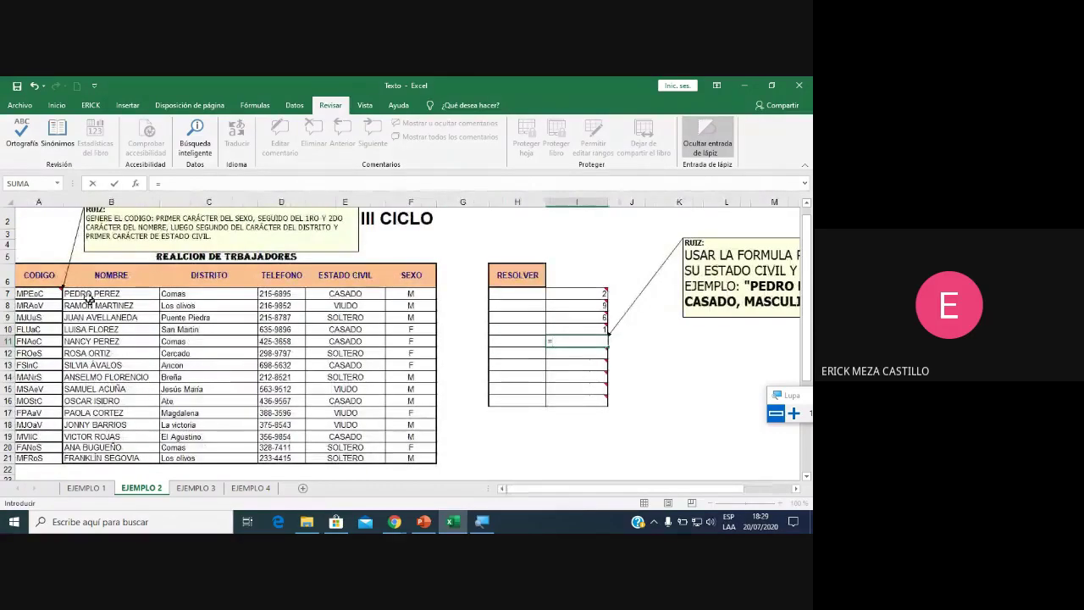
{"action": "left_click", "coordinate": [150, 297]}
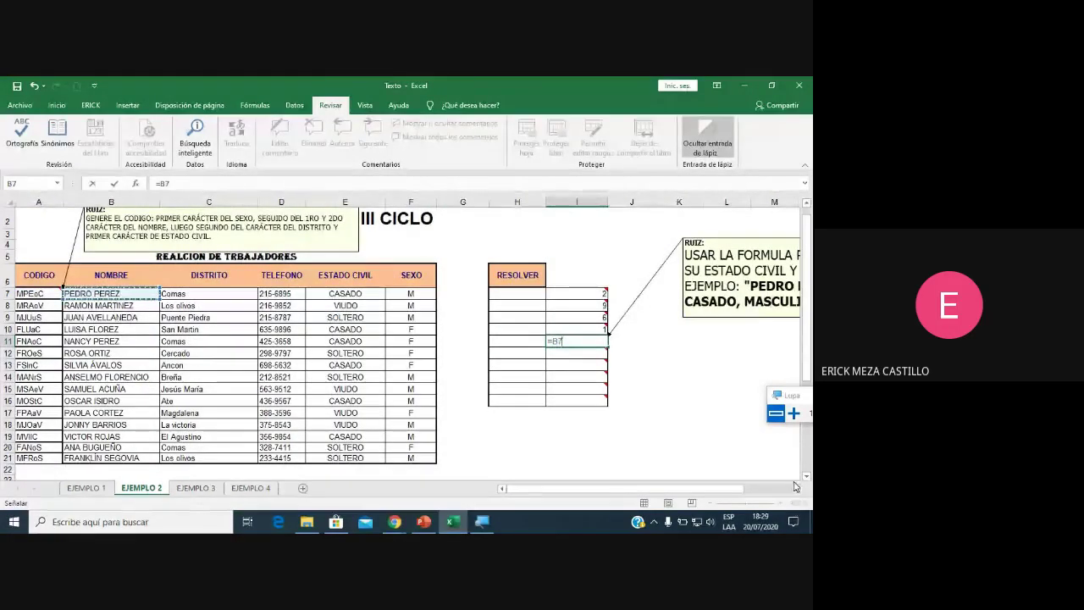
{"action": "left_click", "coordinate": [793, 489]}
{"action": "left_click", "coordinate": [794, 489]}
{"action": "left_click", "coordinate": [794, 489]}
{"action": "left_click", "coordinate": [794, 489]}
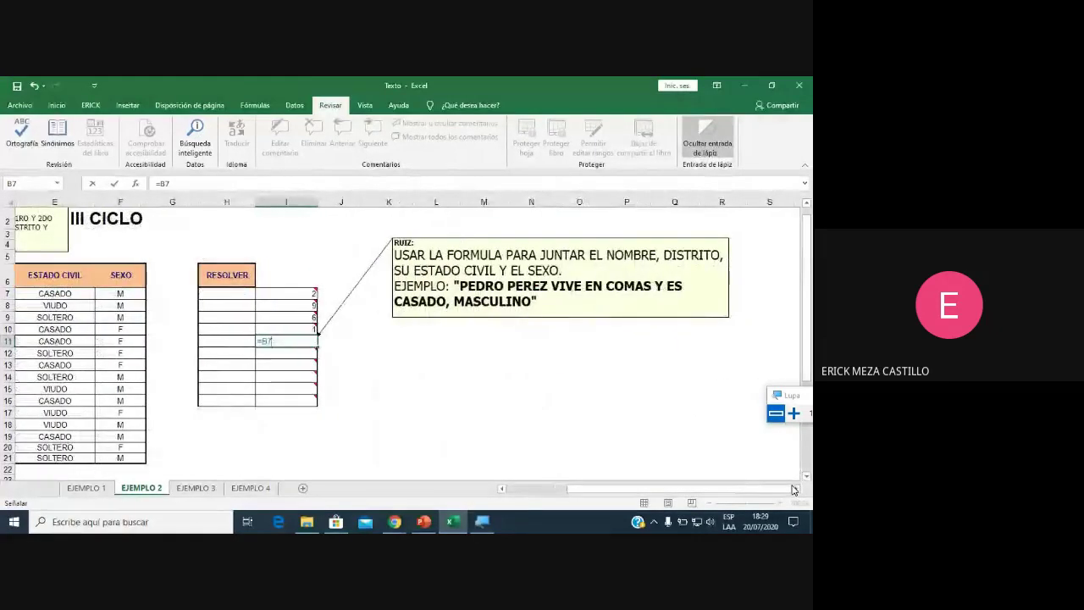
{"action": "key", "text": "Return"}
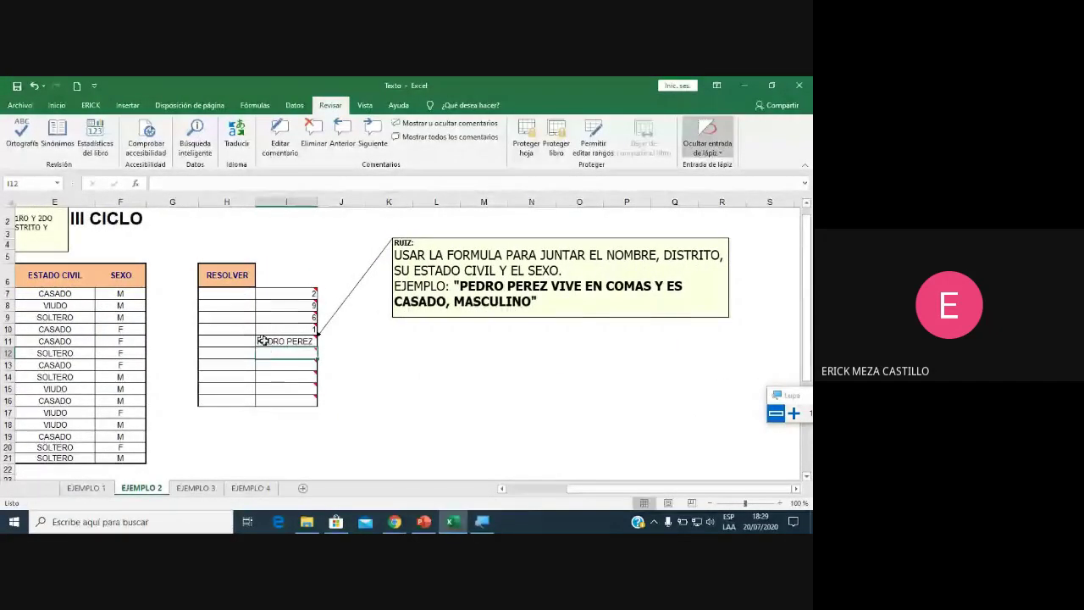
{"action": "left_click", "coordinate": [276, 340]}
{"action": "left_click", "coordinate": [212, 183]}
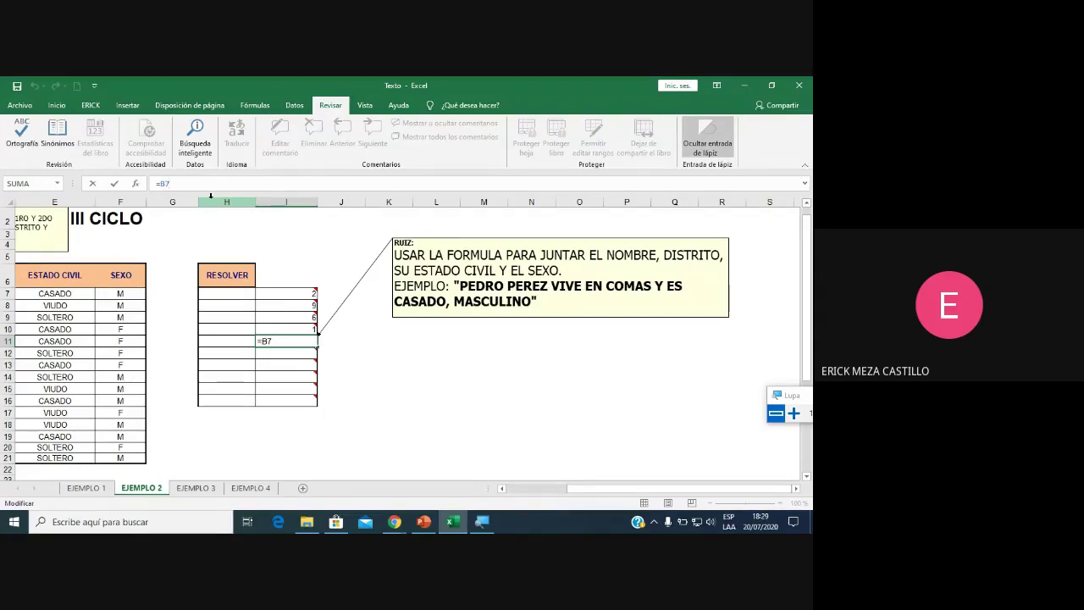
Append a spaced "VIVE EN" text piece after B7 in the I11 formula.
{"action": "type", "text": "&"}
{"action": "type", "text": "&"}
{"action": "type", "text": "\"v"}
{"action": "type", "text": "ive e"}
{"action": "key", "text": "BackSpace"}
{"action": "key", "text": "BackSpace"}
{"action": "key", "text": "BackSpace"}
{"action": "type", "text": "VIV"}
{"action": "type", "text": "E EN COMA"}
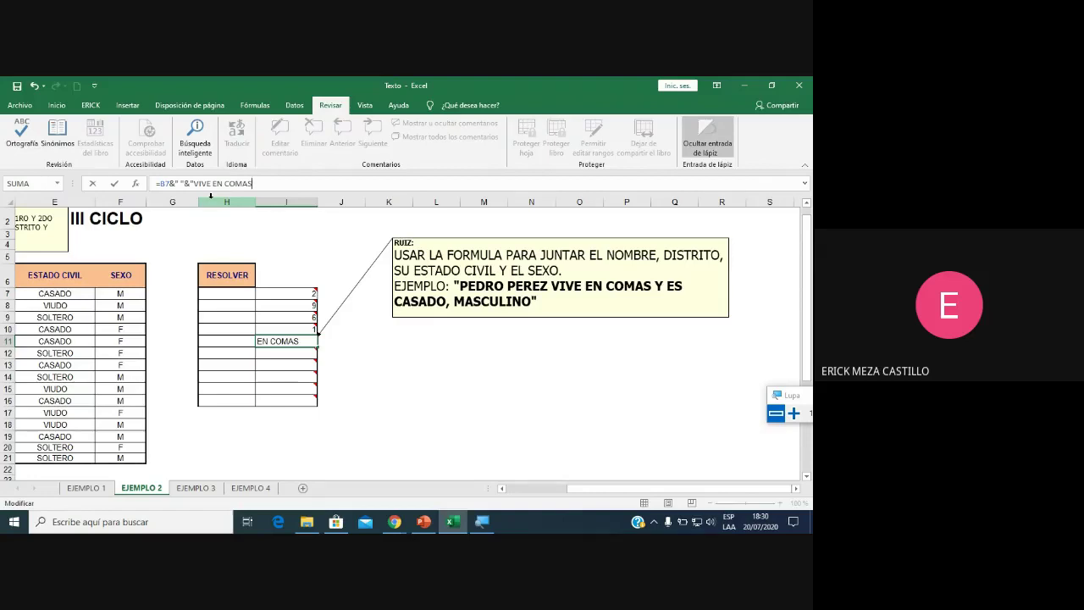
{"action": "type", "text": "Y ES DE"}
{"action": "key", "text": "BackSpace"}
{"action": "key", "text": "BackSpace"}
{"action": "key", "text": "BackSpace"}
{"action": "key", "text": "BackSpace"}
{"action": "key", "text": "BackSpace"}
{"action": "key", "text": "BackSpace"}
{"action": "key", "text": "BackSpace"}
{"action": "key", "text": "BackSpace"}
{"action": "key", "text": "BackSpace"}
{"action": "key", "text": "BackSpace"}
{"action": "key", "text": "BackSpace"}
{"action": "key", "text": "BackSpace"}
{"action": "type", "text": "&"}
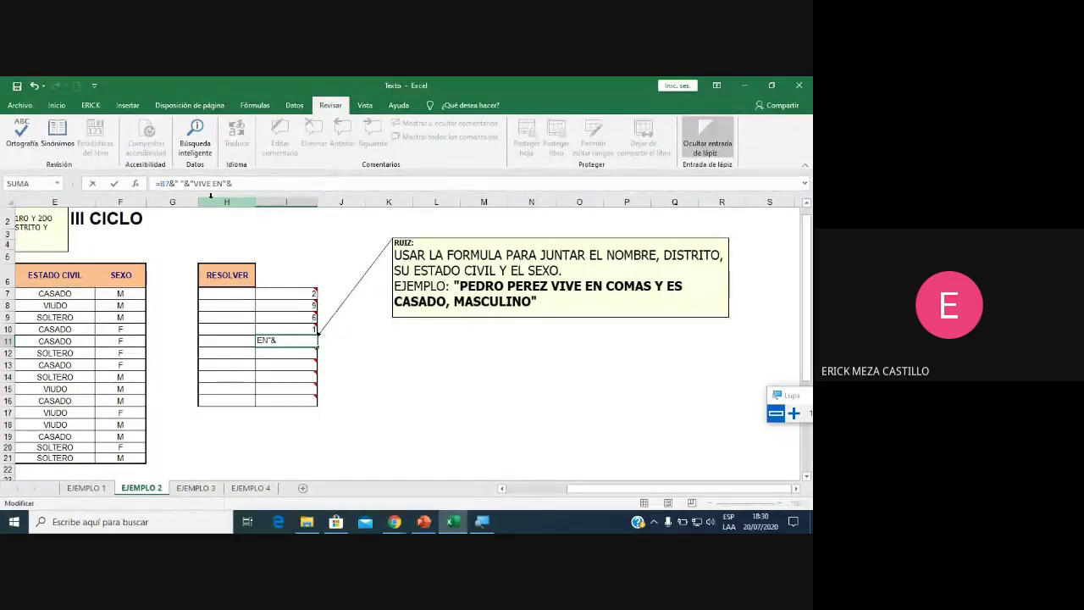
{"action": "type", "text": "\""}
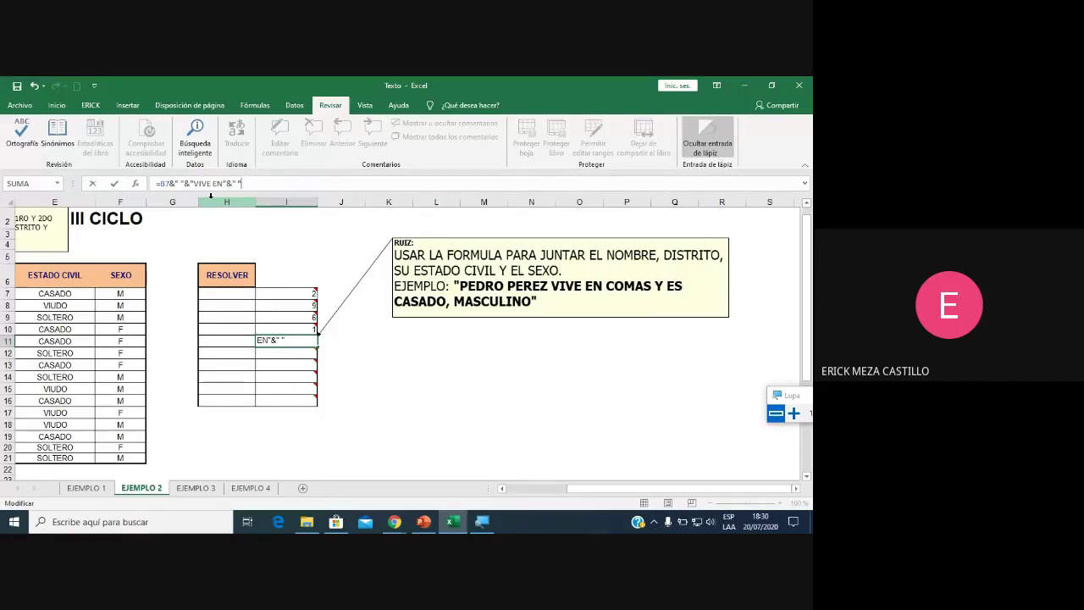
{"action": "type", "text": "&"}
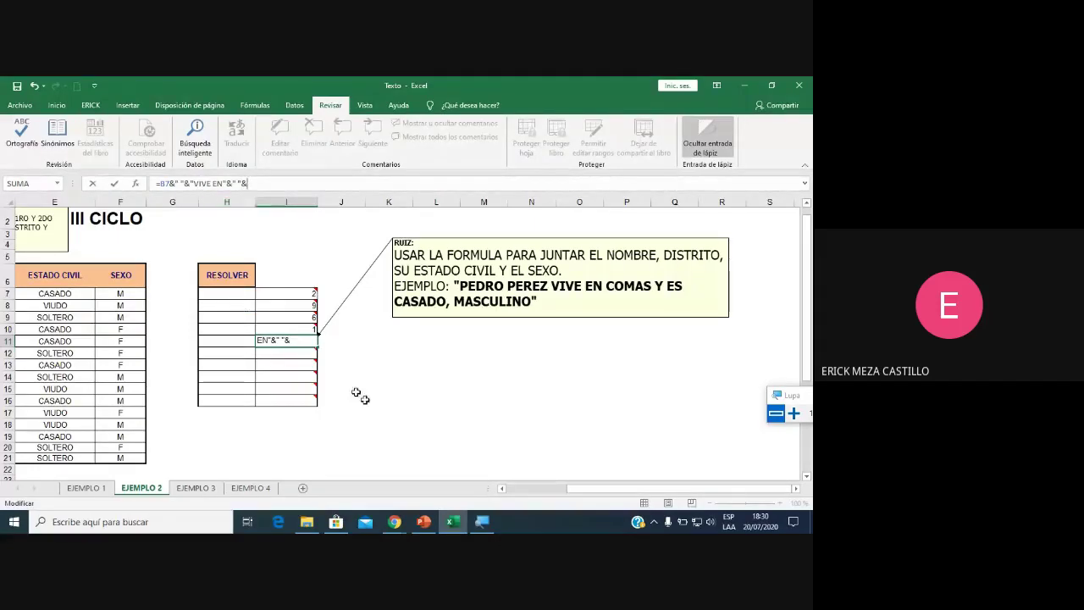
Add the district reference C7 and commit, showing PEDRO PEREZ VIVE EN Comas.
{"action": "left_click", "coordinate": [519, 490]}
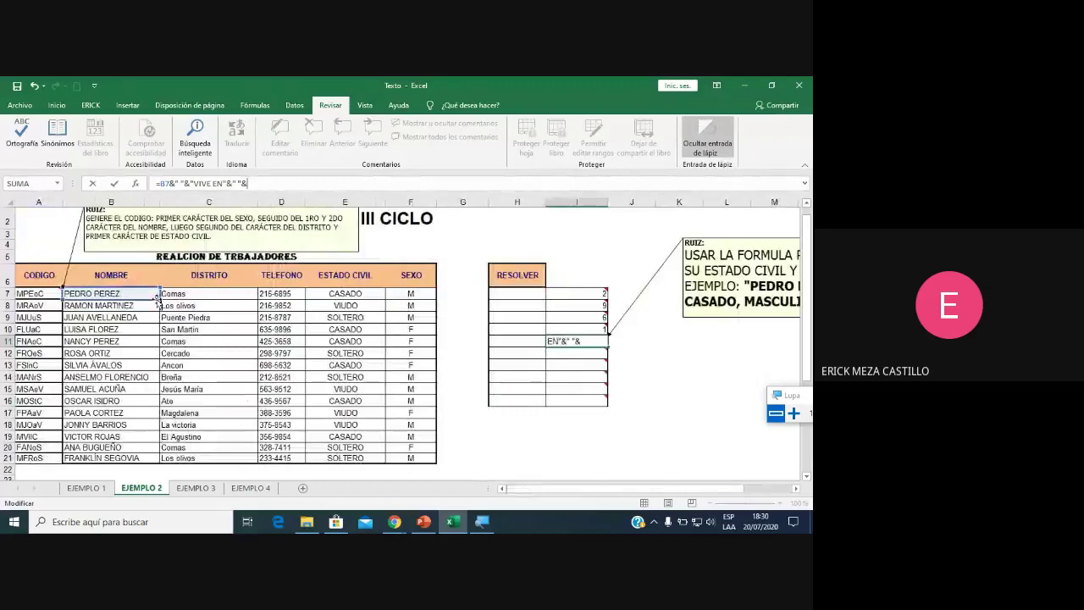
{"action": "left_click", "coordinate": [215, 295]}
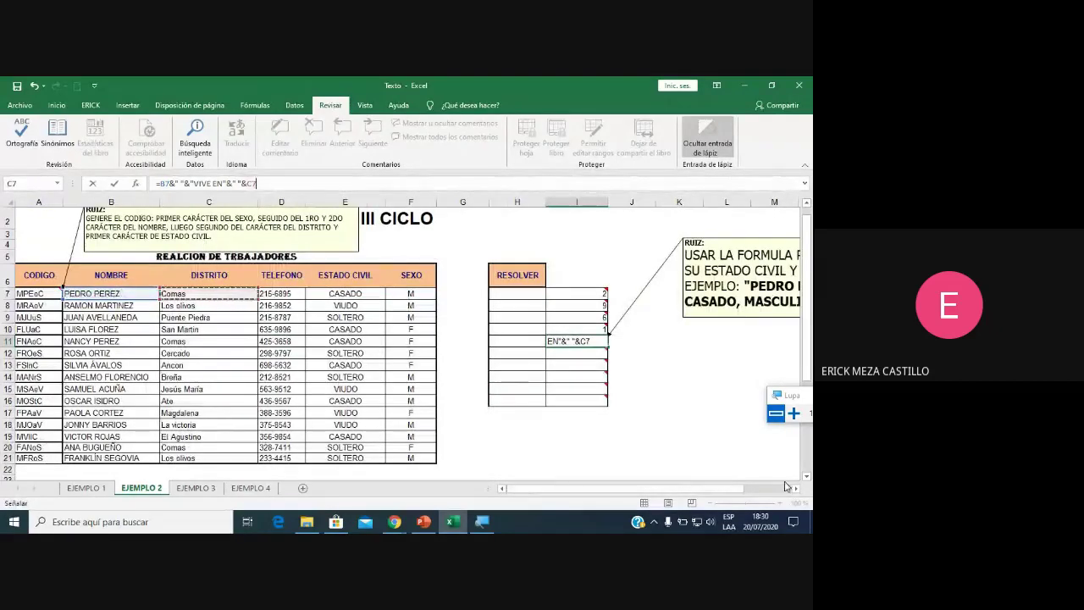
{"action": "left_click", "coordinate": [796, 490]}
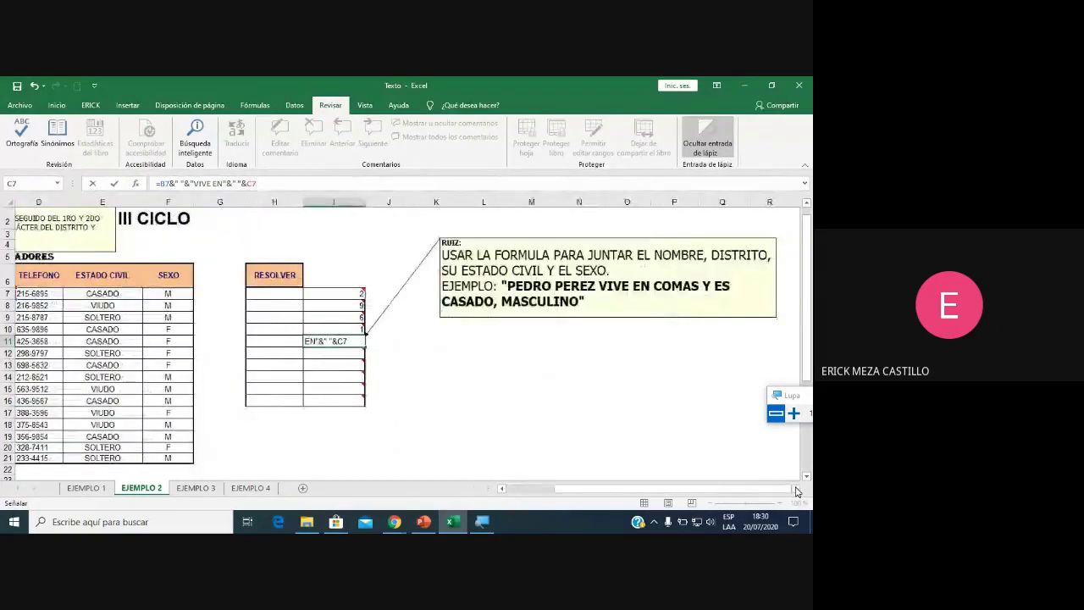
{"action": "key", "text": "Return"}
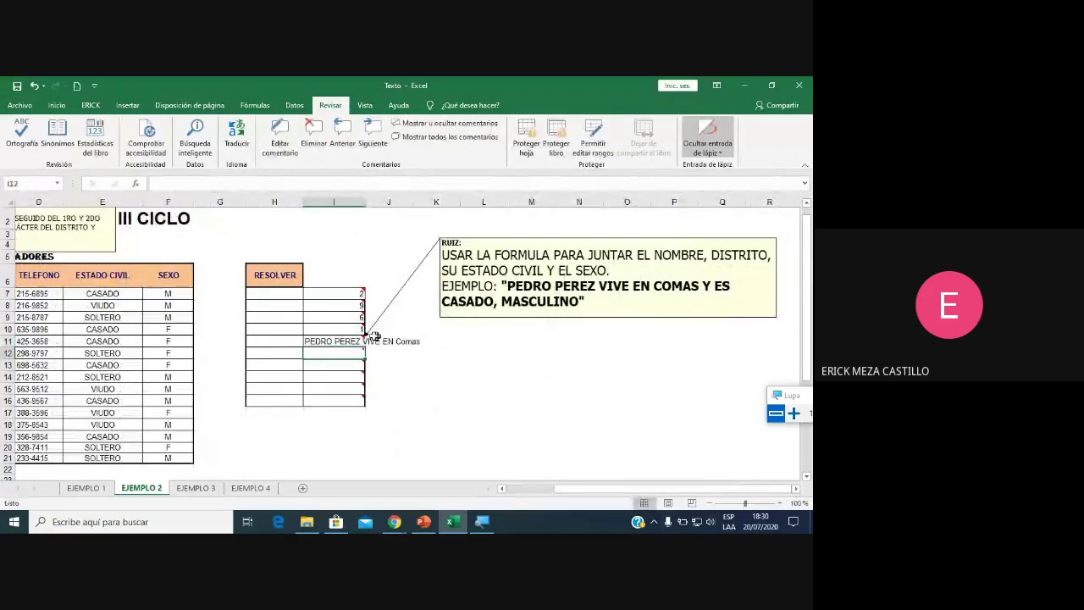
Append "Y ES", the E7 civil status reference and a spaced "MASCULINO" text to I11's formula.
{"action": "left_click", "coordinate": [334, 342]}
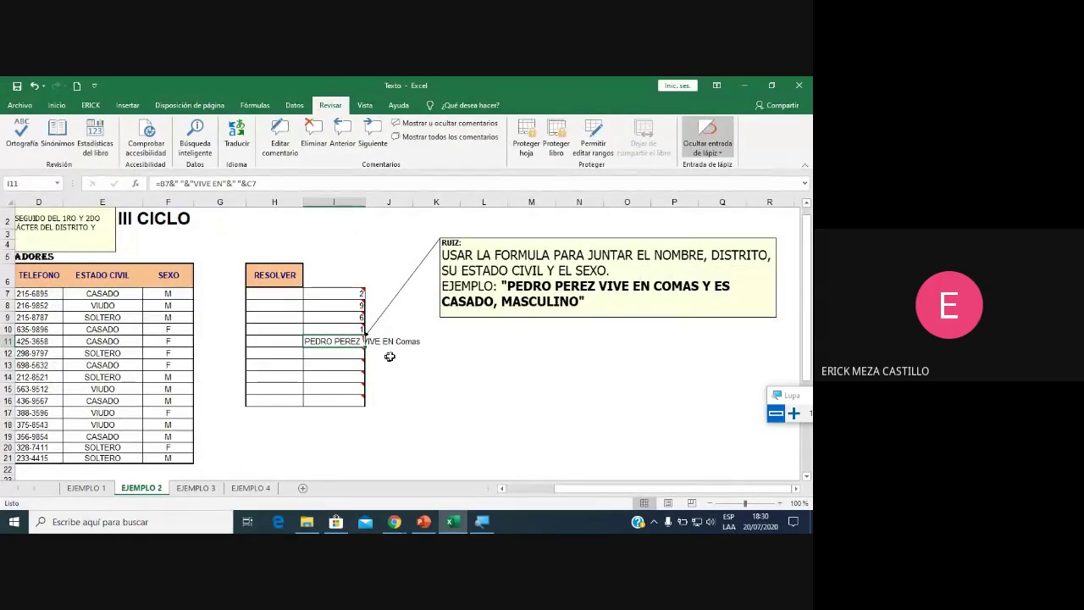
{"action": "left_click", "coordinate": [290, 183]}
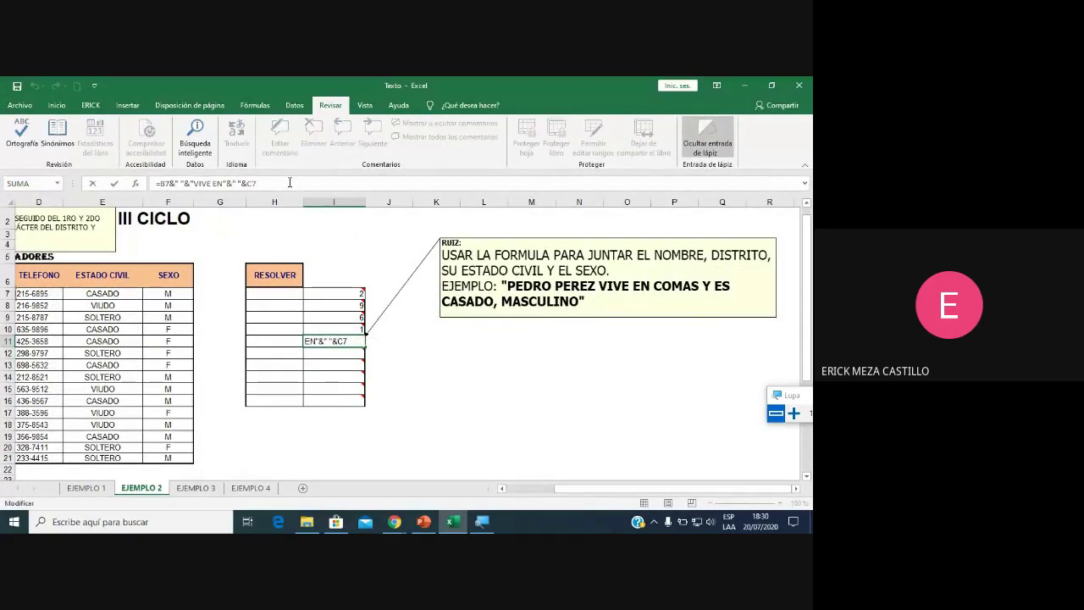
{"action": "type", "text": "&C7"}
{"action": "type", "text": "&"}
{"action": "type", "text": "\"Y E"}
{"action": "type", "text": "S"}
{"action": "type", "text": "\""}
{"action": "type", "text": "&"}
{"action": "type", "text": "2"}
{"action": "key", "text": "BackSpace"}
{"action": "type", "text": "\"C"}
{"action": "key", "text": "BackSpace"}
{"action": "type", "text": "&"}
{"action": "left_click", "coordinate": [120, 293]}
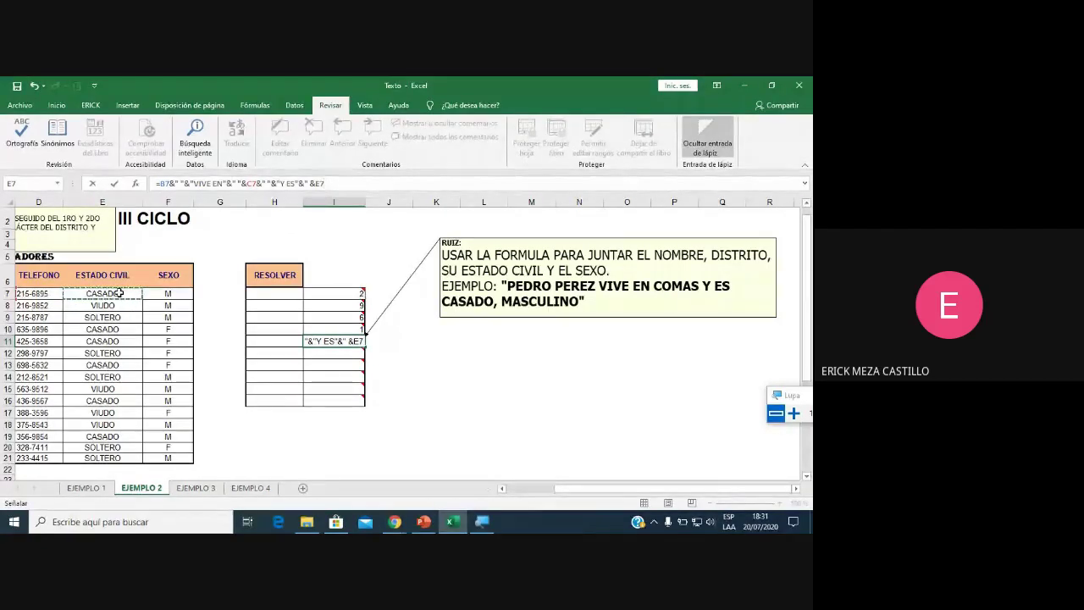
{"action": "type", "text": "&"}
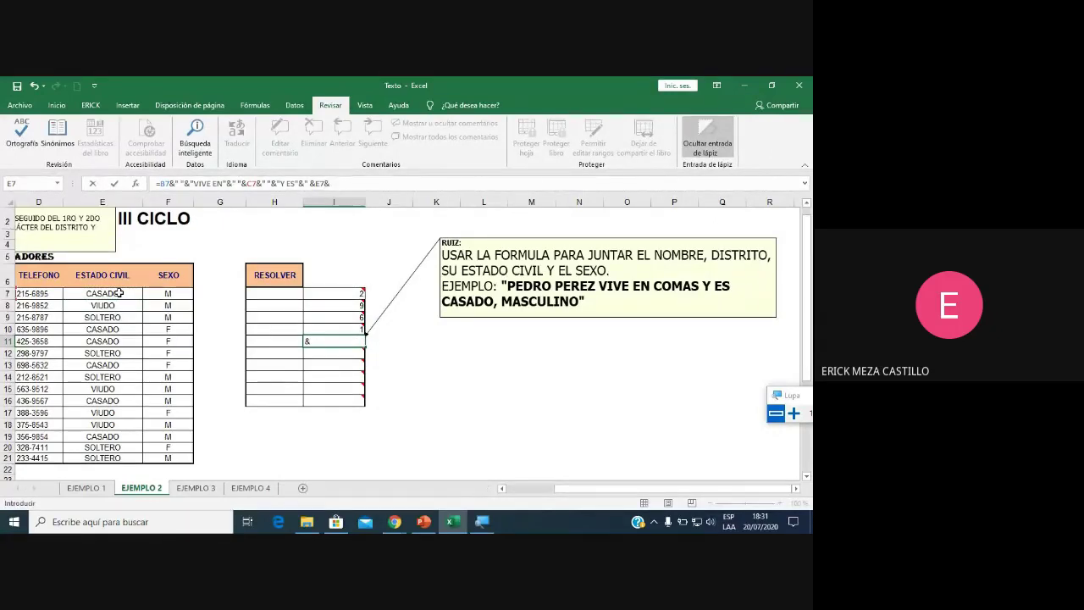
{"action": "type", "text": "\" \""}
{"action": "type", "text": "&"}
{"action": "type", "text": "\"MASC"}
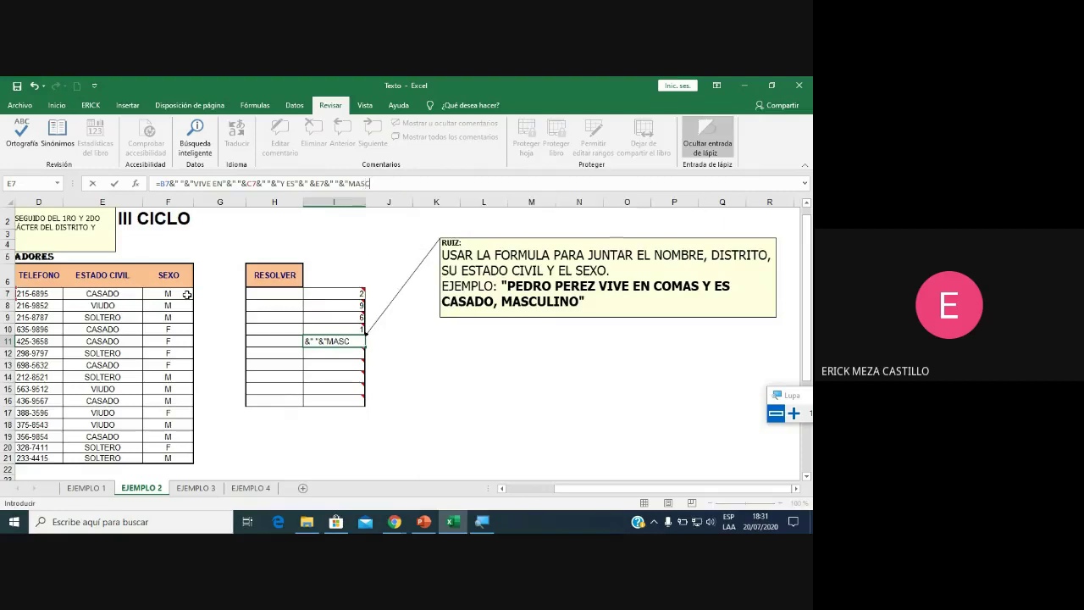
{"action": "type", "text": "ULINO"}
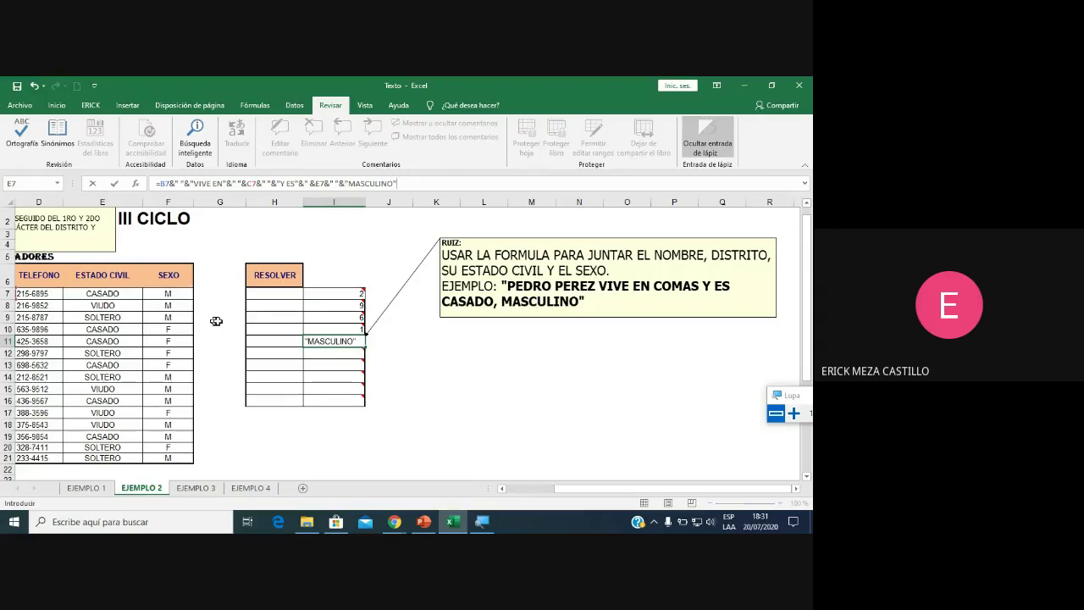
Delete the stray characters around the E7 reference in I11's formula and recommit it.
{"action": "left_click", "coordinate": [332, 185]}
{"action": "left_click", "coordinate": [326, 183]}
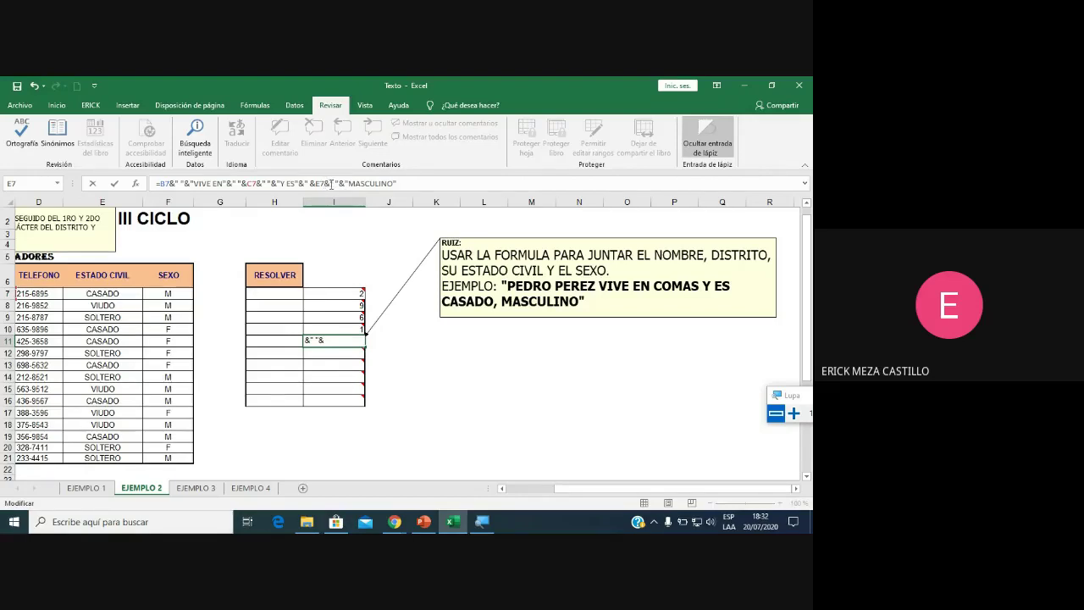
{"action": "type", "text": "\","}
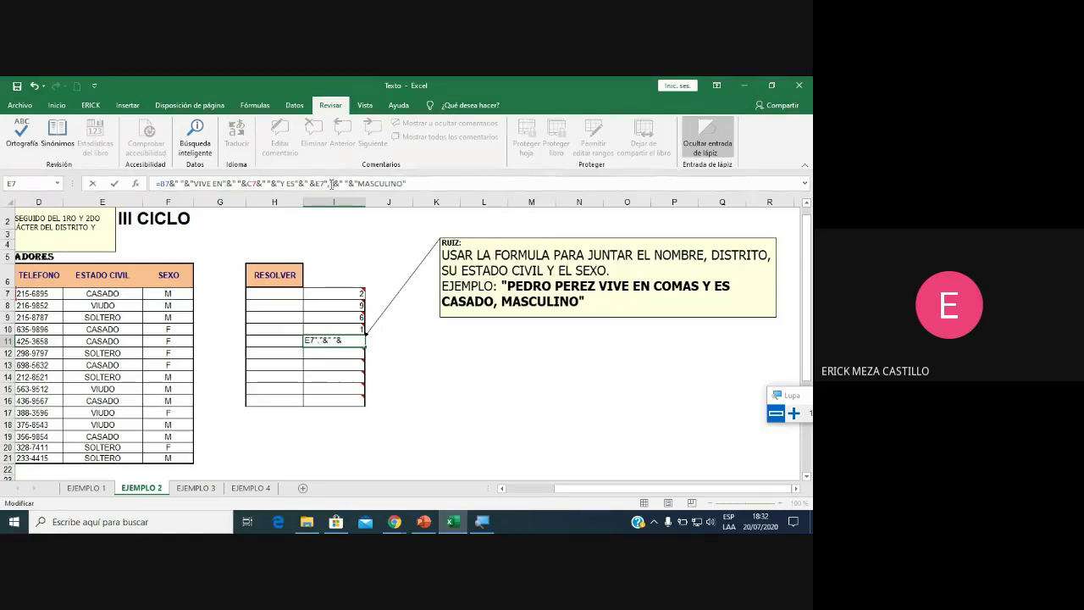
{"action": "key", "text": "Return"}
{"action": "key", "text": "Return"}
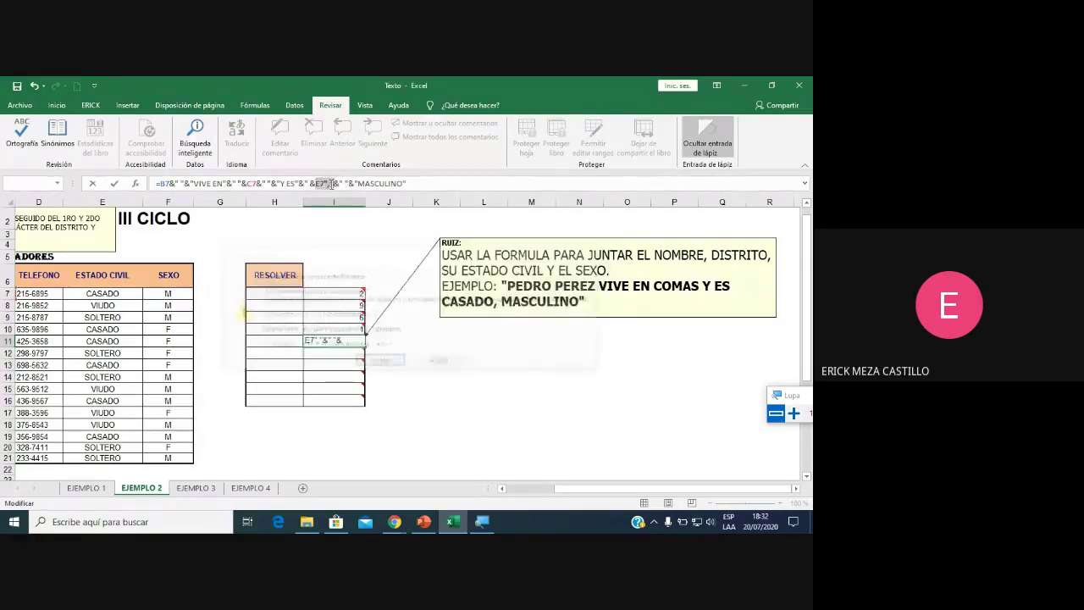
{"action": "left_click", "coordinate": [336, 186]}
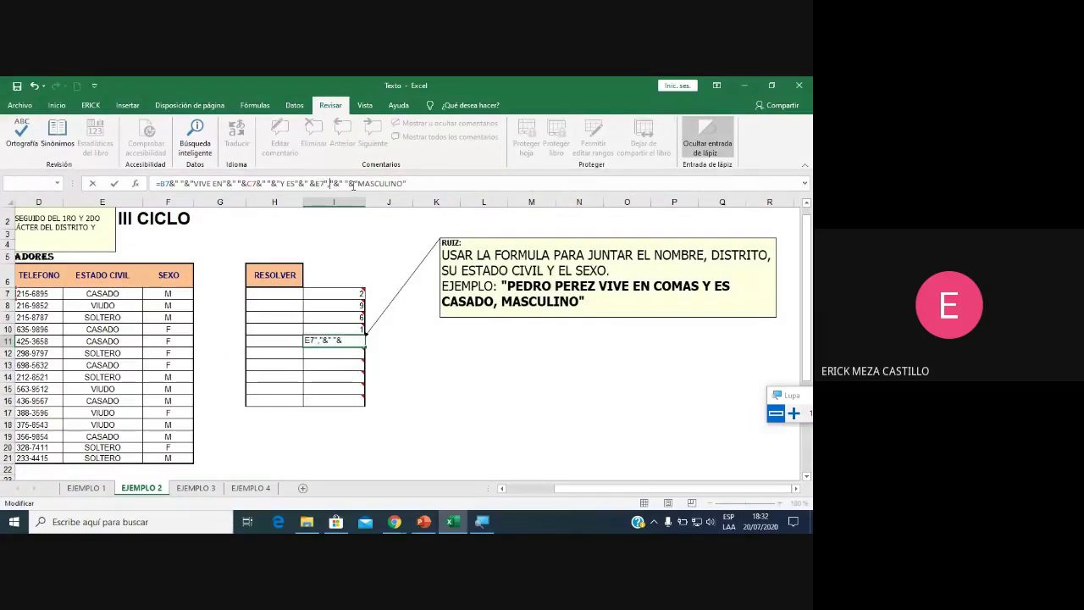
{"action": "key", "text": "BackSpace"}
{"action": "key", "text": "Return"}
{"action": "key", "text": "Return"}
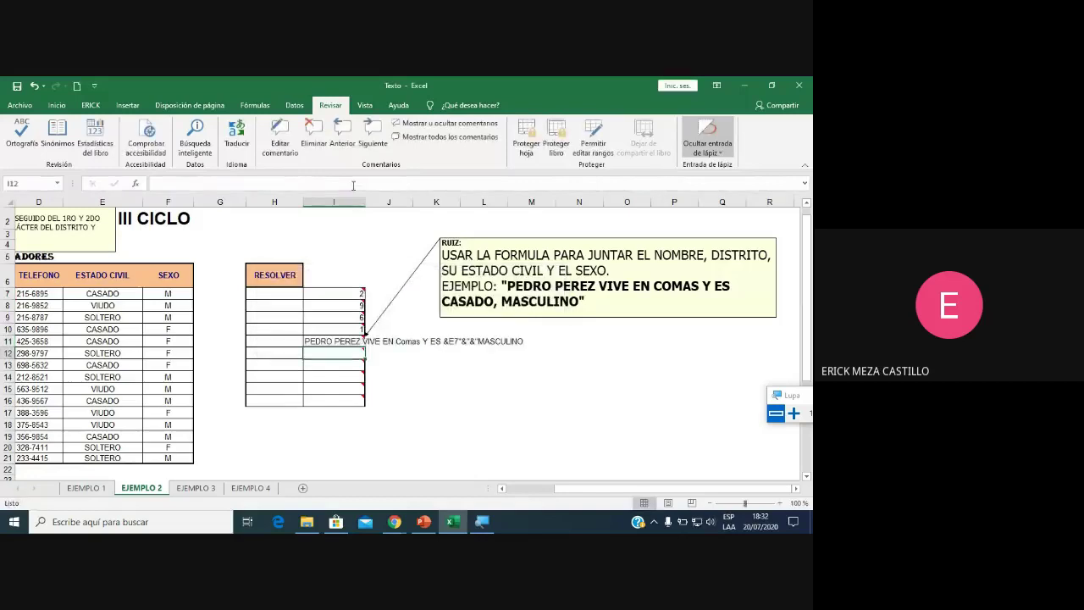
{"action": "key", "text": "Up"}
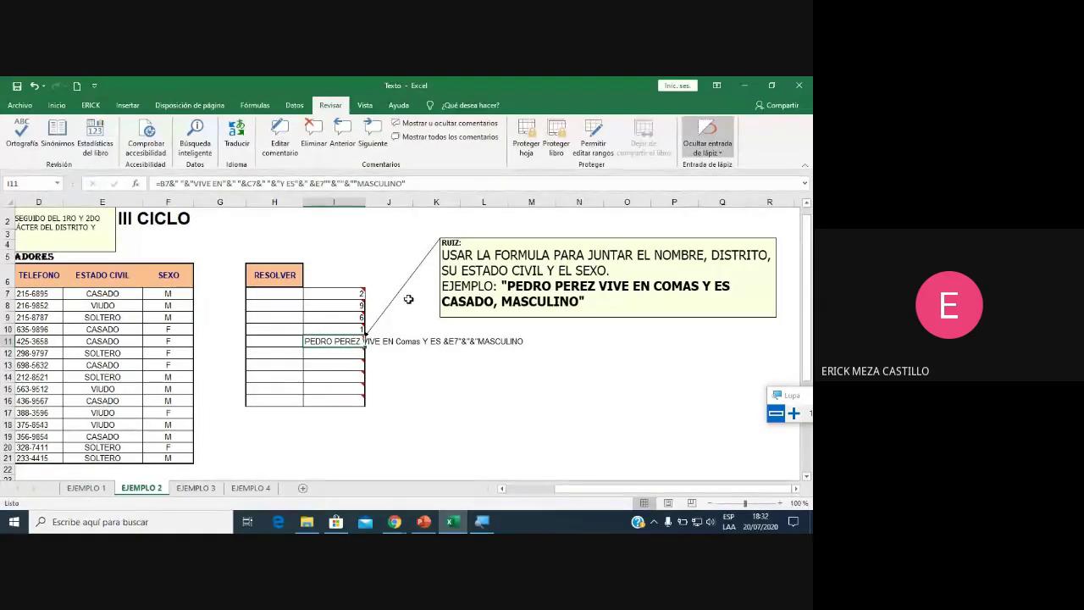
{"action": "left_click", "coordinate": [334, 182]}
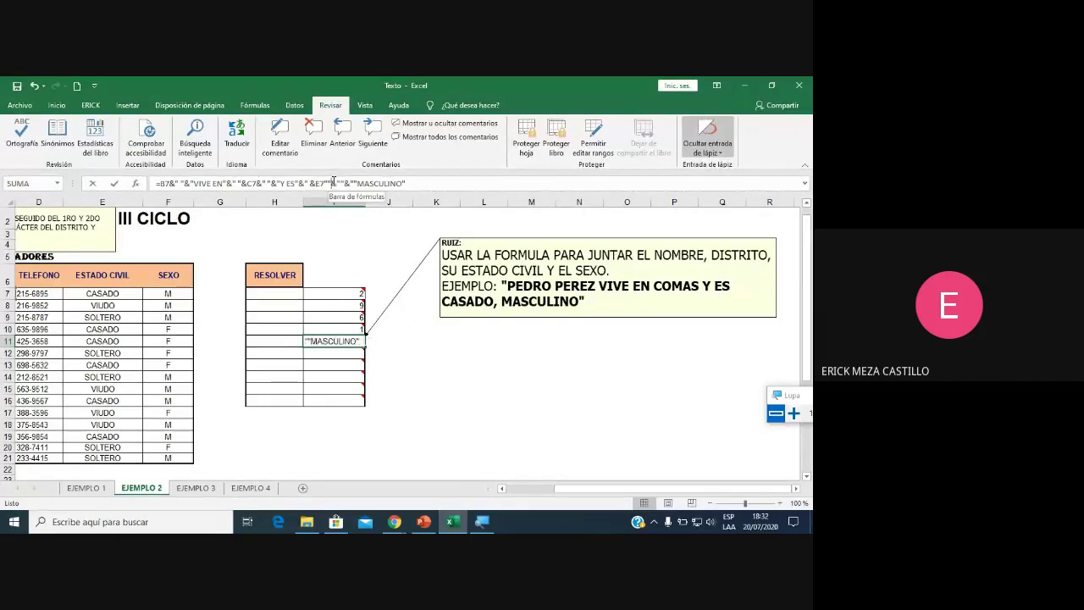
{"action": "key", "text": "BackSpace"}
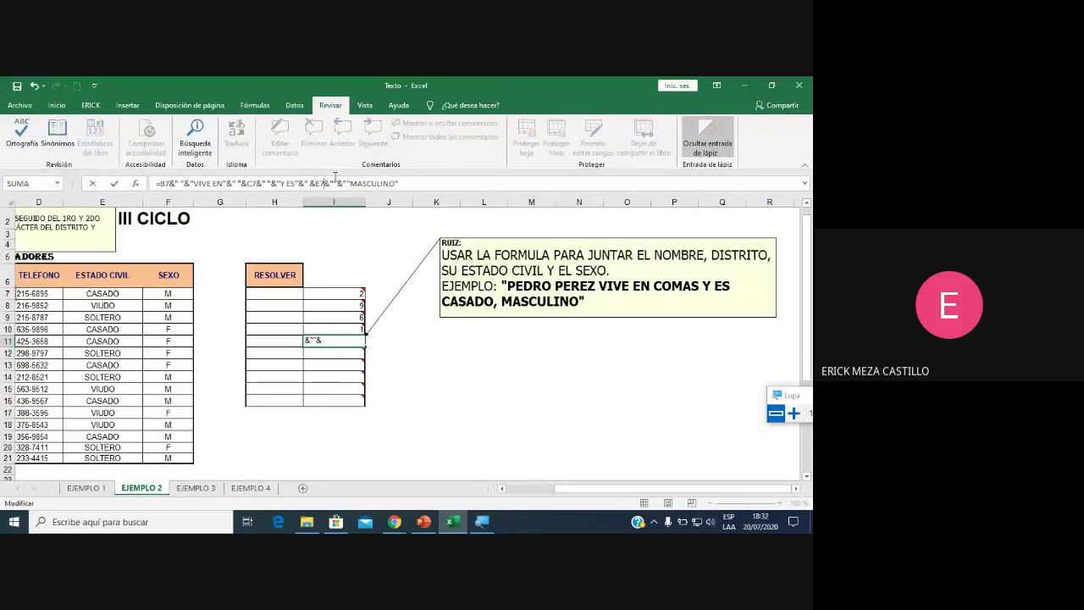
{"action": "key", "text": "Return"}
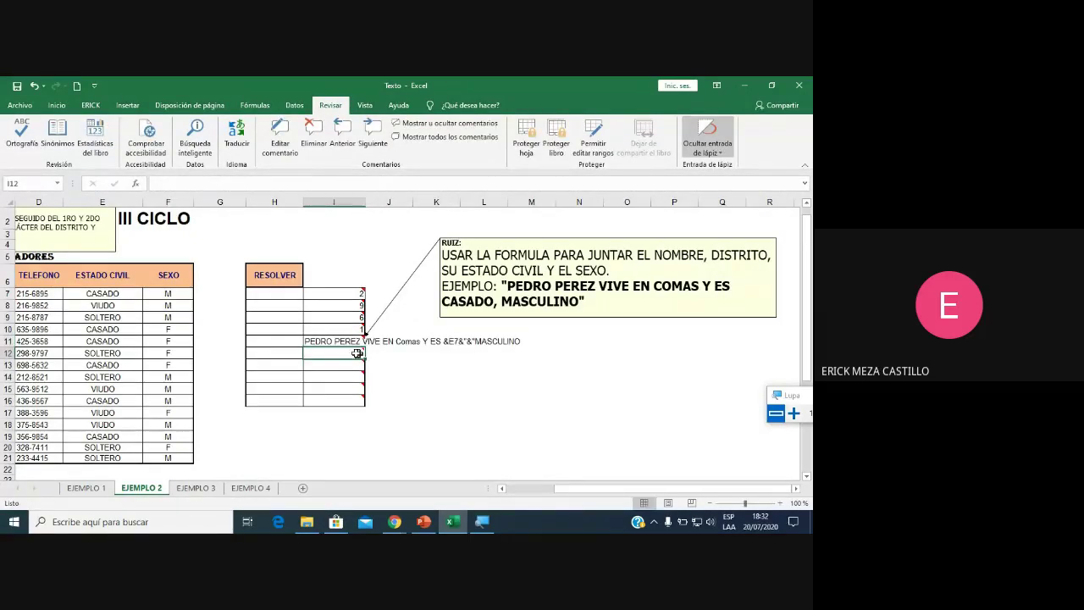
Remove and then restore the ampersand before E7 in the I11 formula.
{"action": "left_click", "coordinate": [315, 341]}
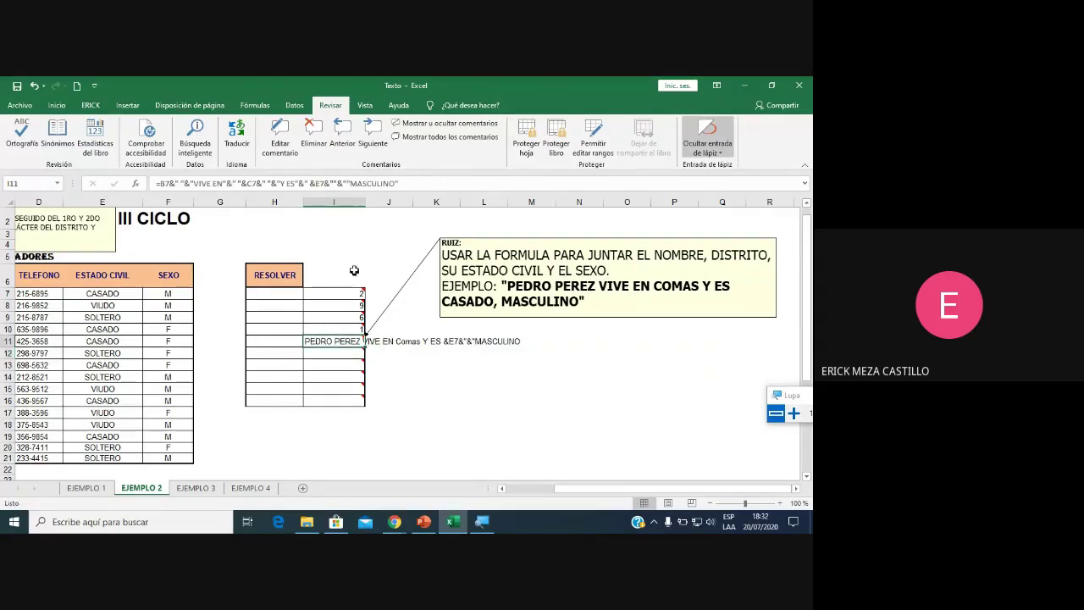
{"action": "left_click", "coordinate": [326, 183]}
{"action": "key", "text": "BackSpace"}
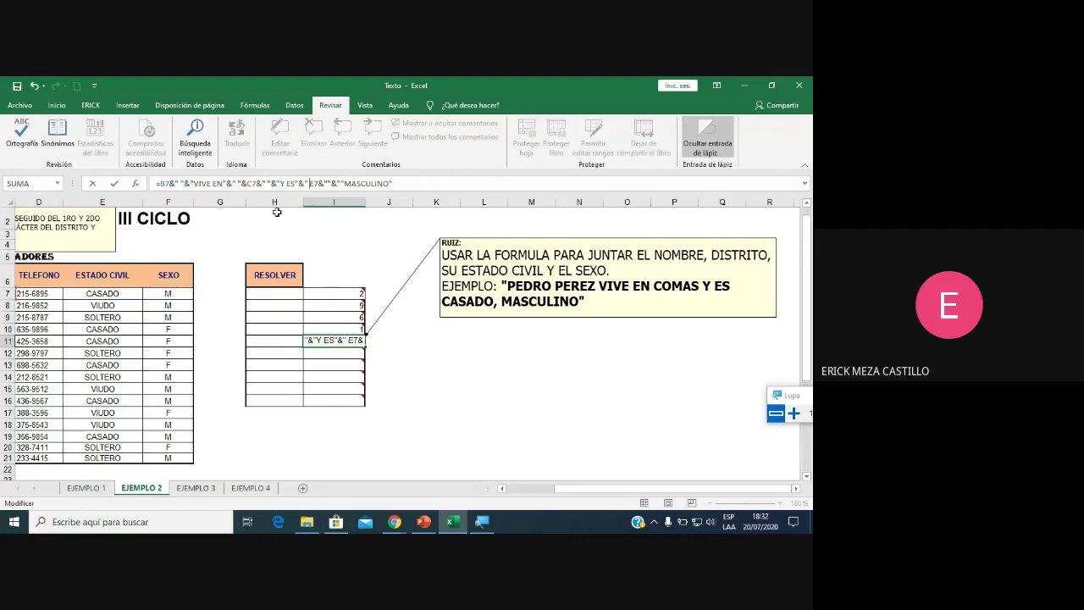
{"action": "key", "text": "Return"}
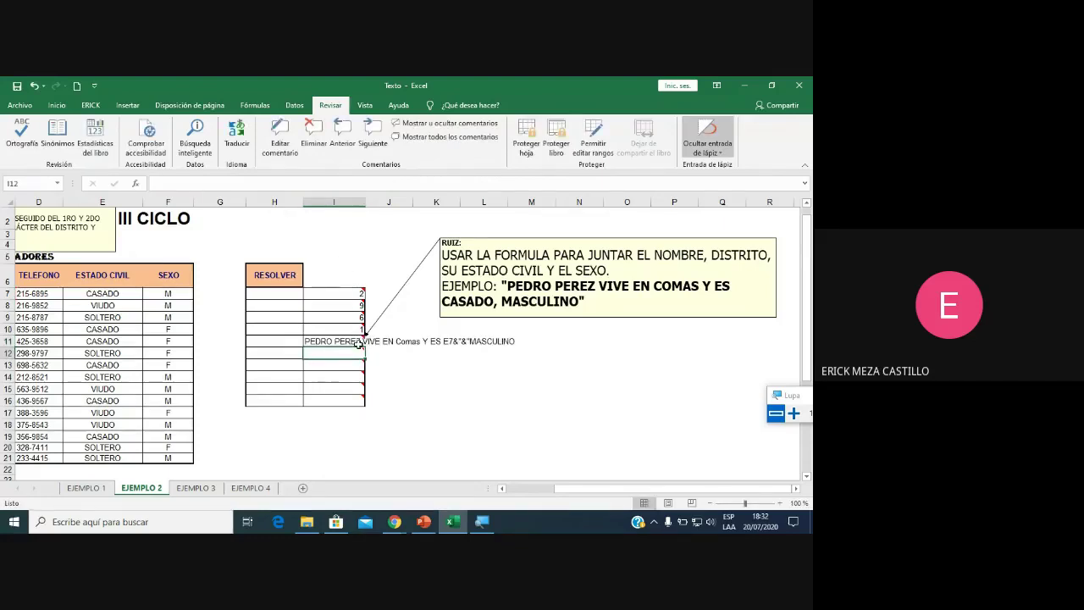
{"action": "left_click", "coordinate": [348, 341]}
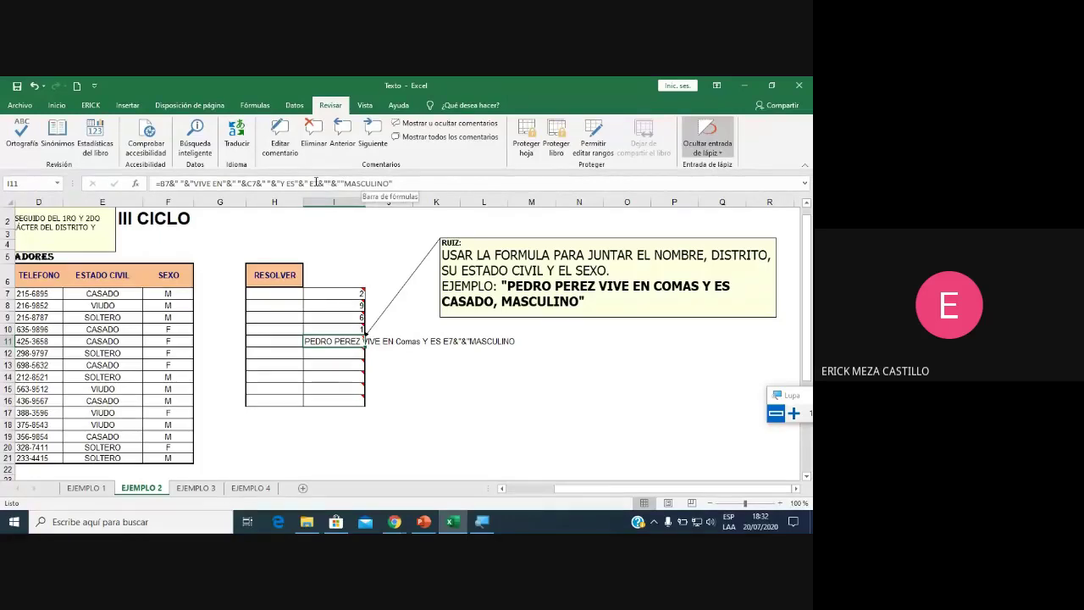
{"action": "left_click", "coordinate": [311, 183]}
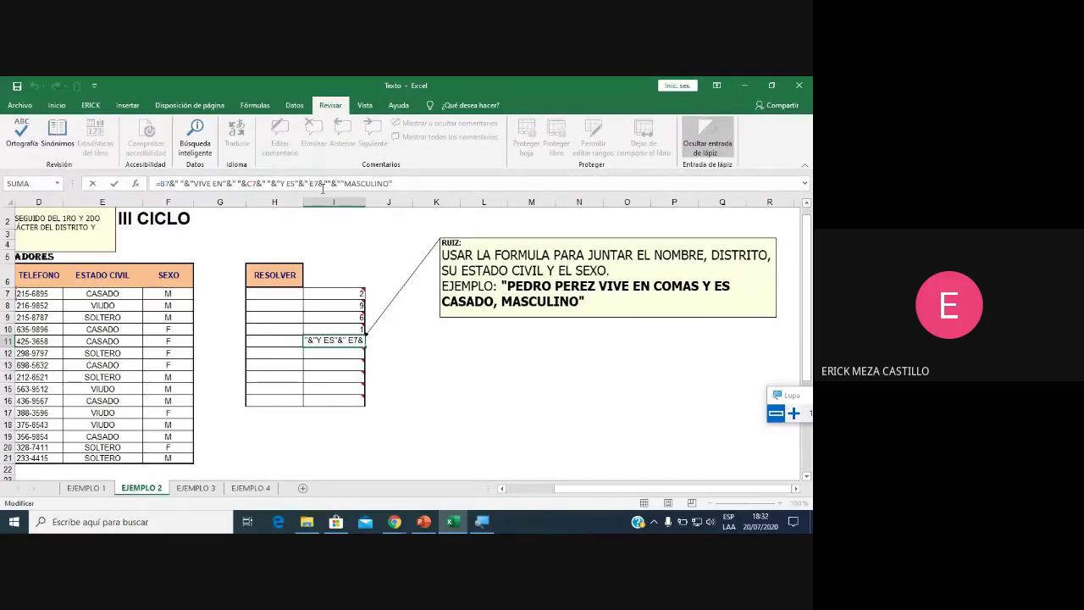
{"action": "type", "text": "&"}
{"action": "key", "text": "Return"}
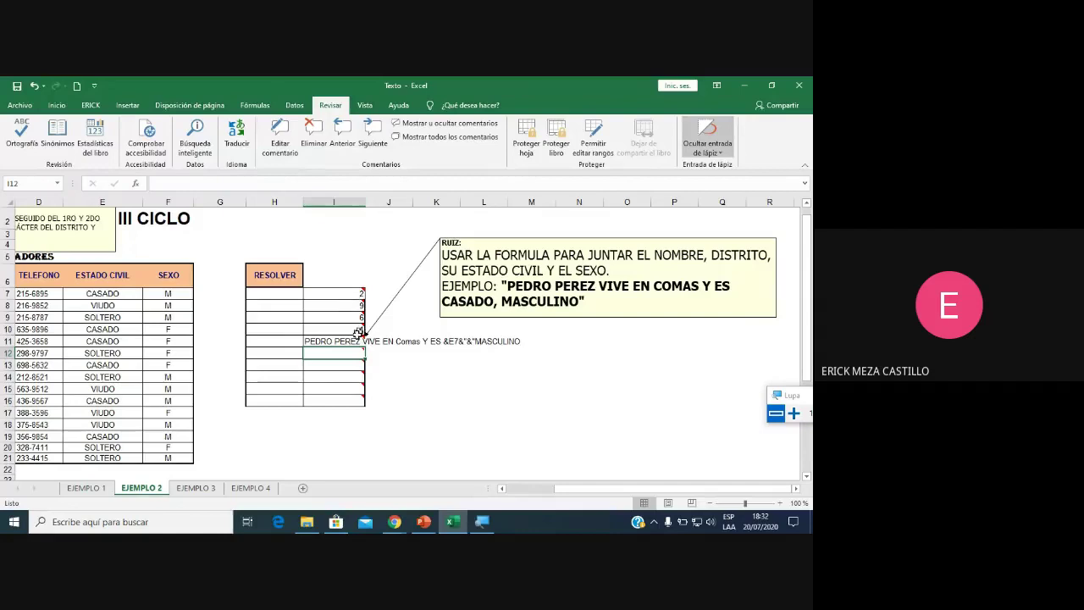
Delete the extra quote before MASCULINO in the I11 formula.
{"action": "left_click", "coordinate": [323, 339]}
{"action": "left_click", "coordinate": [308, 183]}
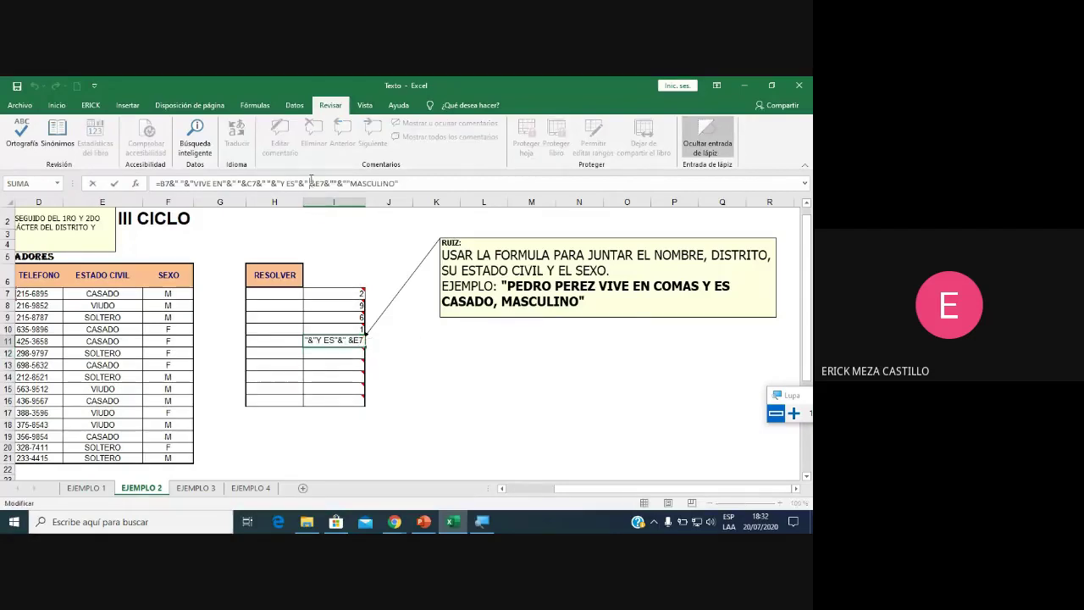
{"action": "left_click", "coordinate": [334, 183]}
{"action": "left_click", "coordinate": [300, 183]}
{"action": "left_click", "coordinate": [398, 183]}
{"action": "key", "text": "BackSpace"}
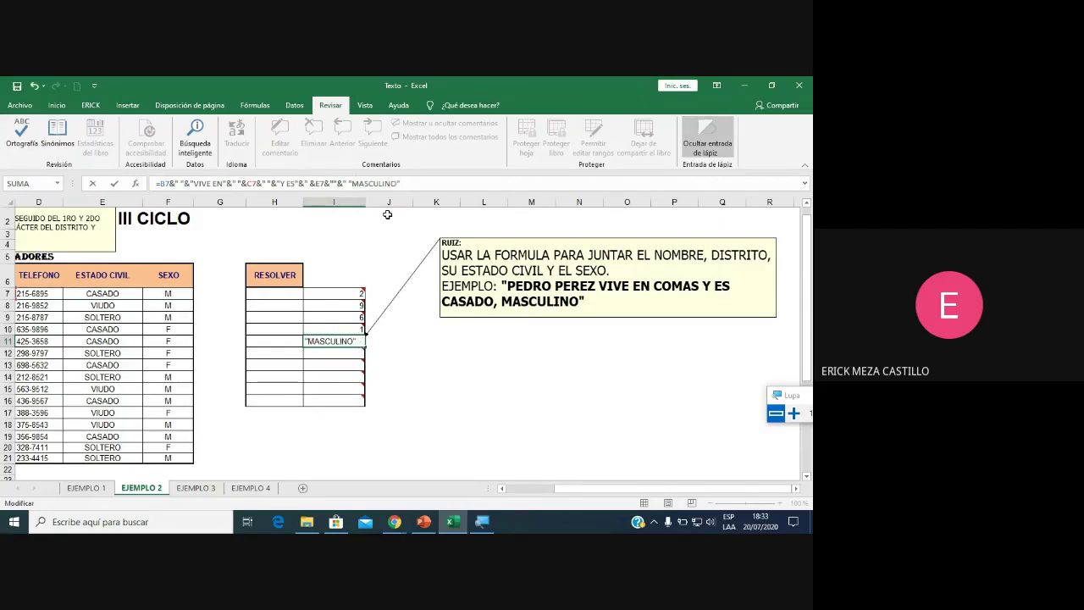
{"action": "key", "text": "Return"}
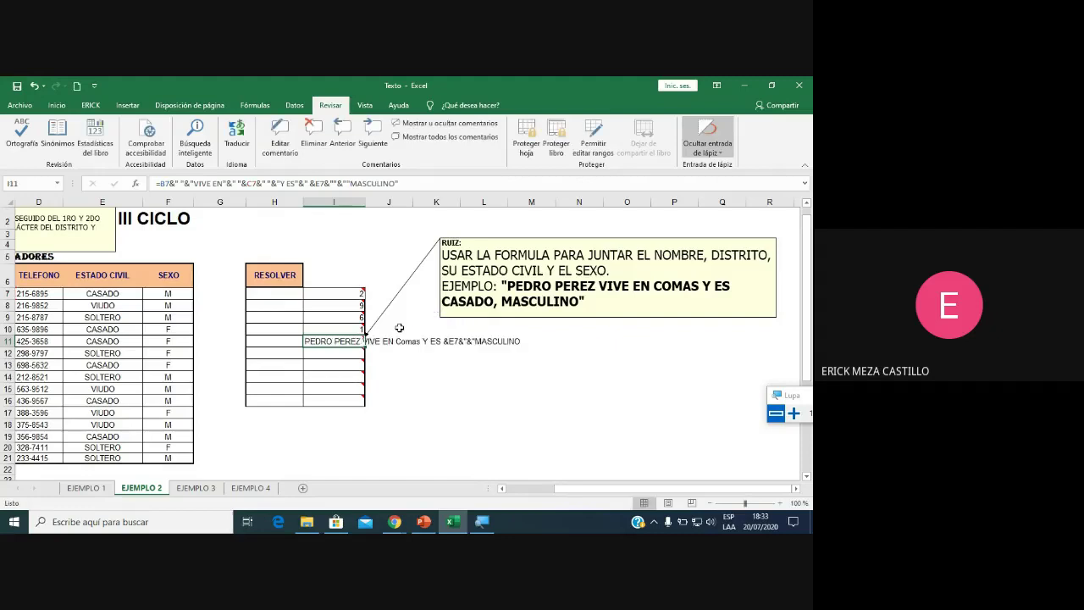
Cut the broken &E7 fragment from the formula and put back a joining ampersand.
{"action": "left_click", "coordinate": [361, 339]}
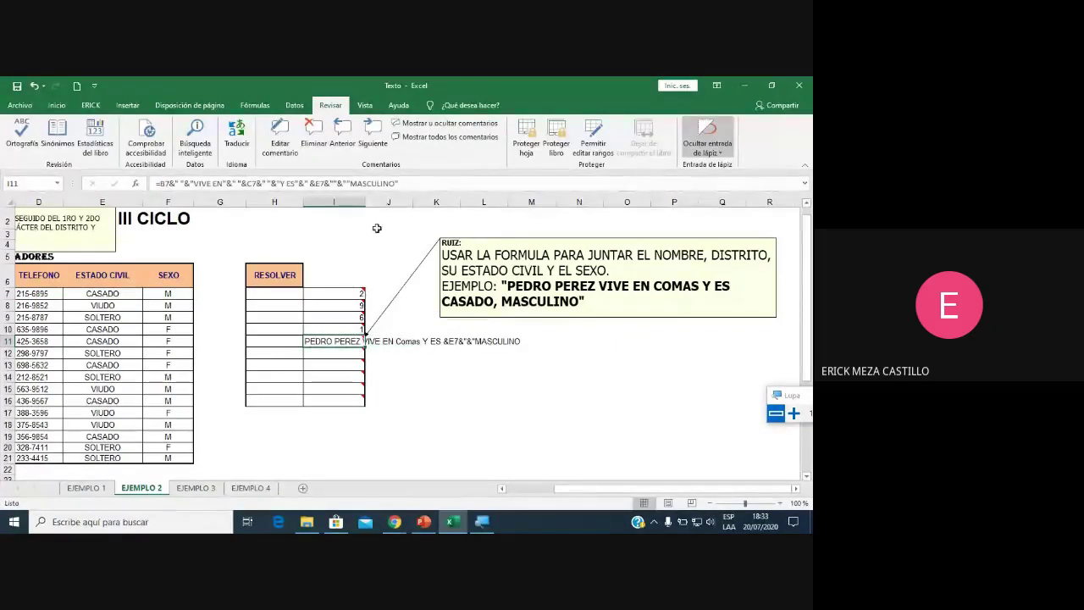
{"action": "left_click", "coordinate": [320, 183]}
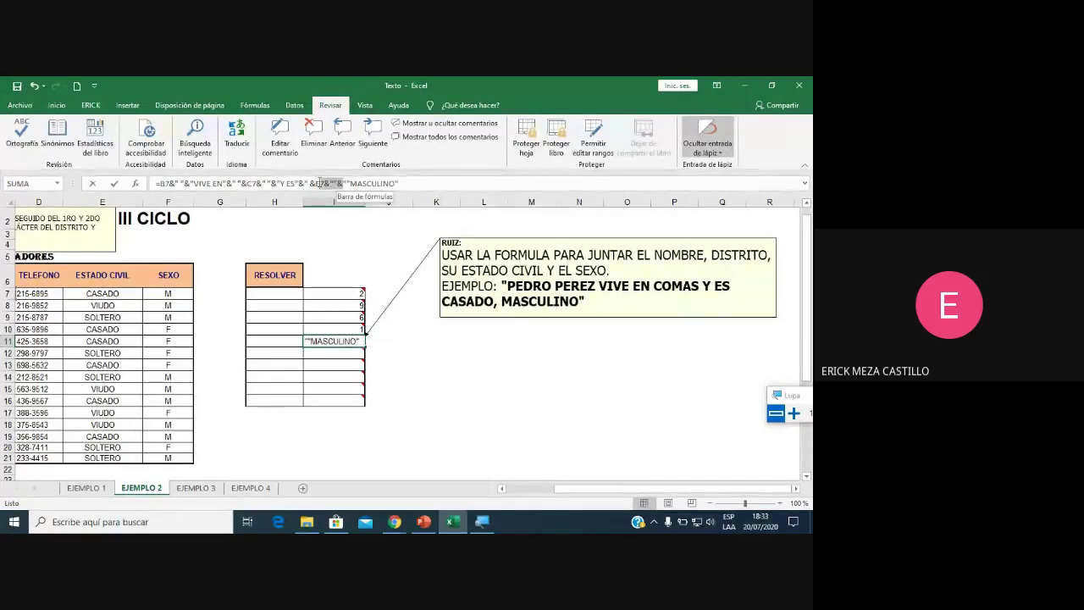
{"action": "left_click_drag", "start_coordinate": [320, 183], "coordinate": [298, 183]}
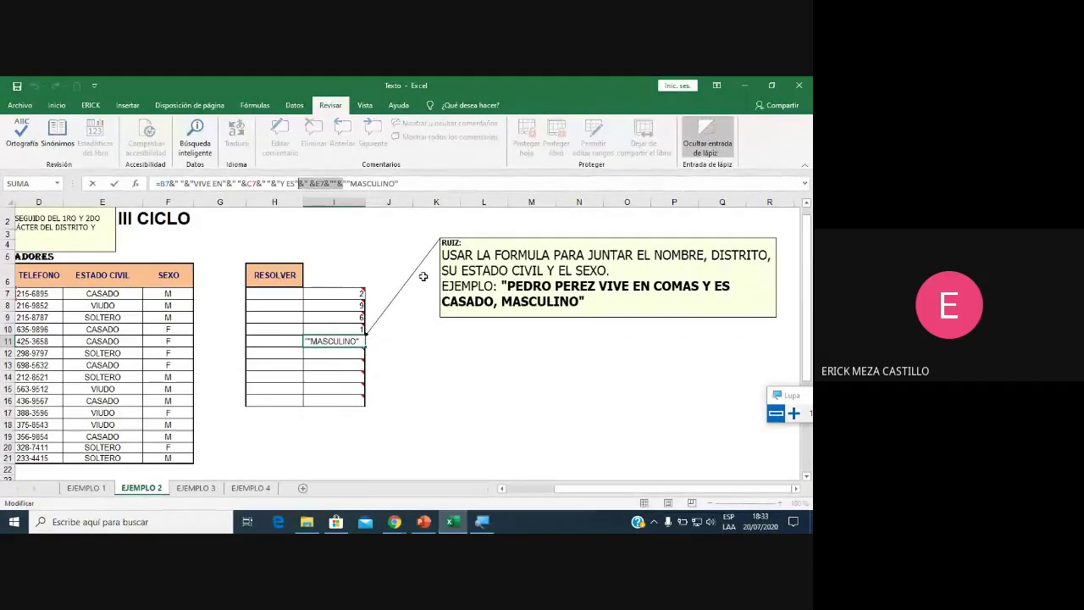
{"action": "key", "text": "BackSpace"}
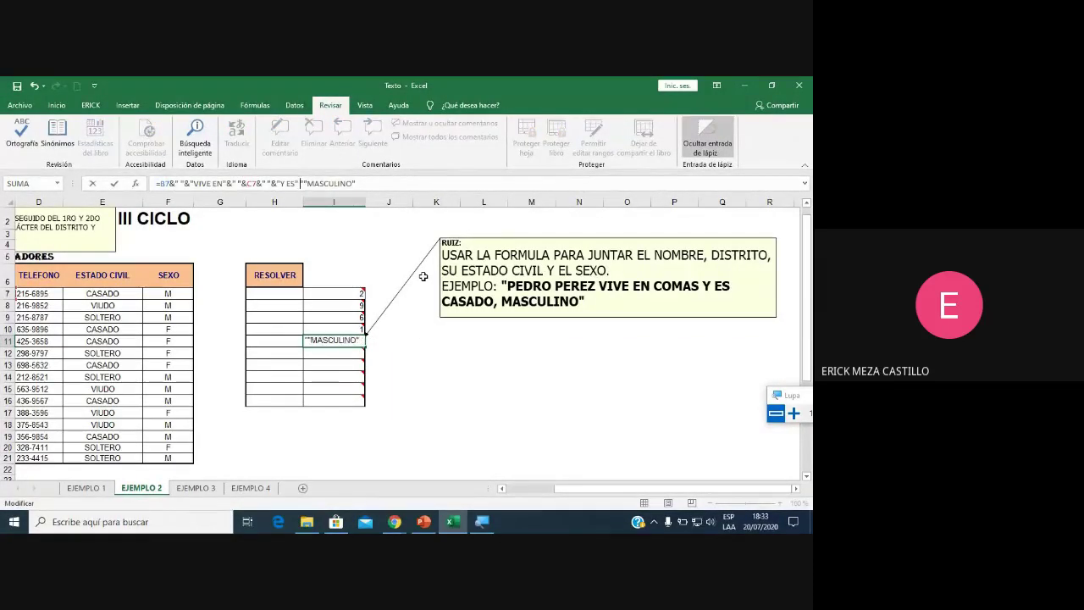
{"action": "key", "text": "Delete"}
{"action": "key", "text": "Left"}
{"action": "type", "text": "&"}
{"action": "key", "text": "Return"}
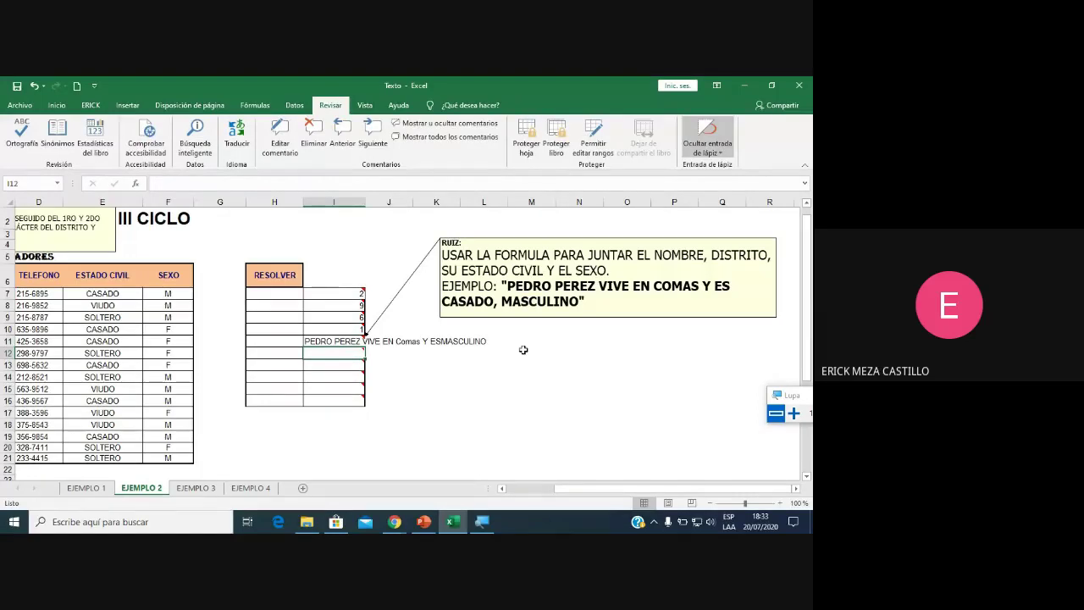
Re-insert the E7 reference so I11 displays the civil status CASADO.
{"action": "left_click", "coordinate": [373, 341]}
{"action": "left_click", "coordinate": [329, 339]}
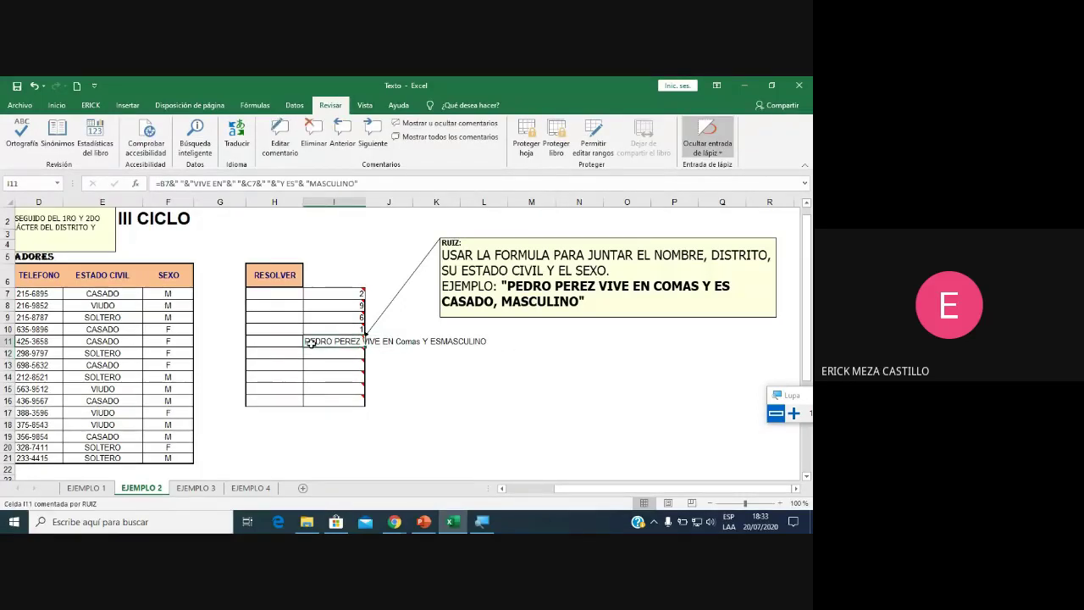
{"action": "left_click", "coordinate": [306, 183]}
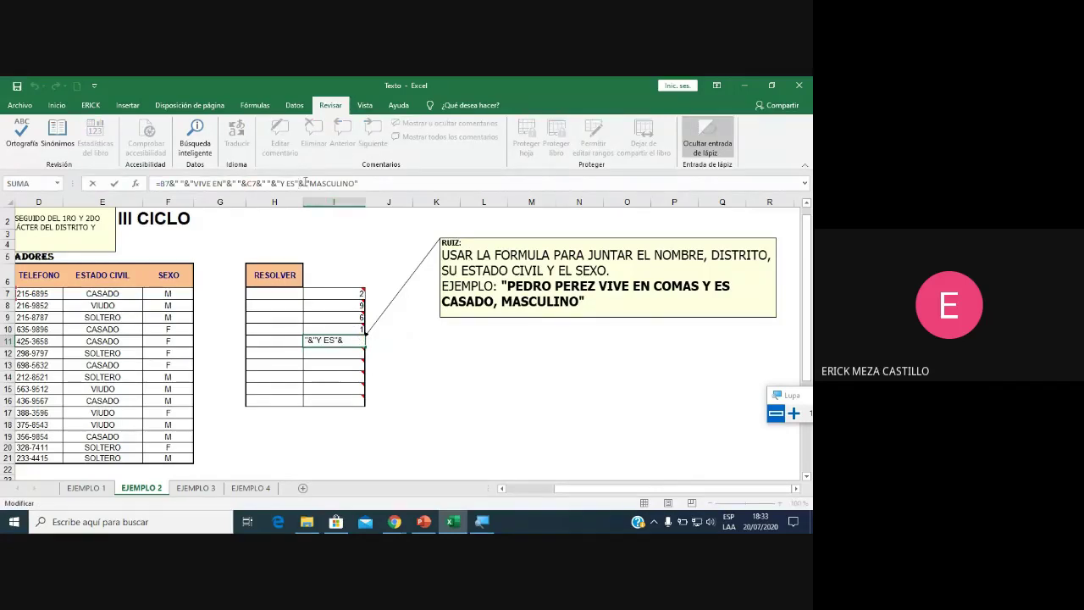
{"action": "left_click", "coordinate": [121, 293]}
{"action": "key", "text": "Return"}
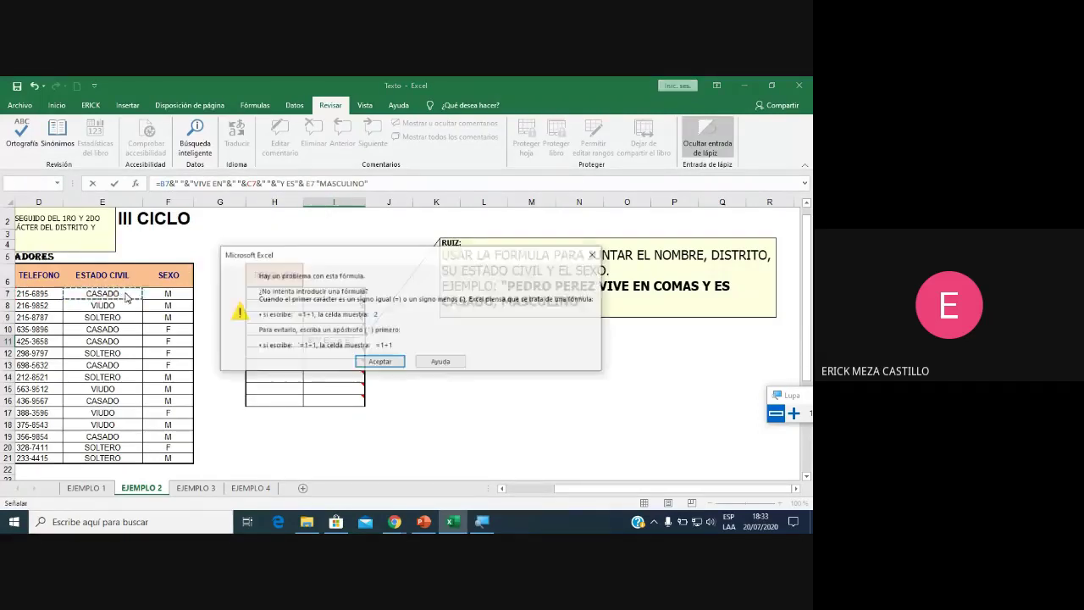
{"action": "key", "text": "Return"}
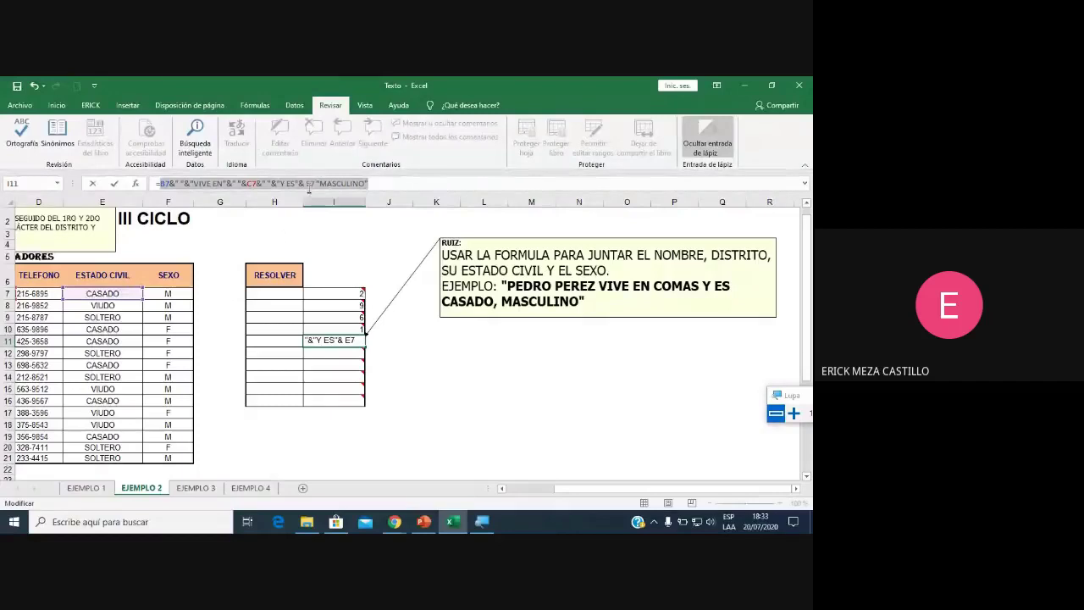
{"action": "left_click", "coordinate": [312, 182]}
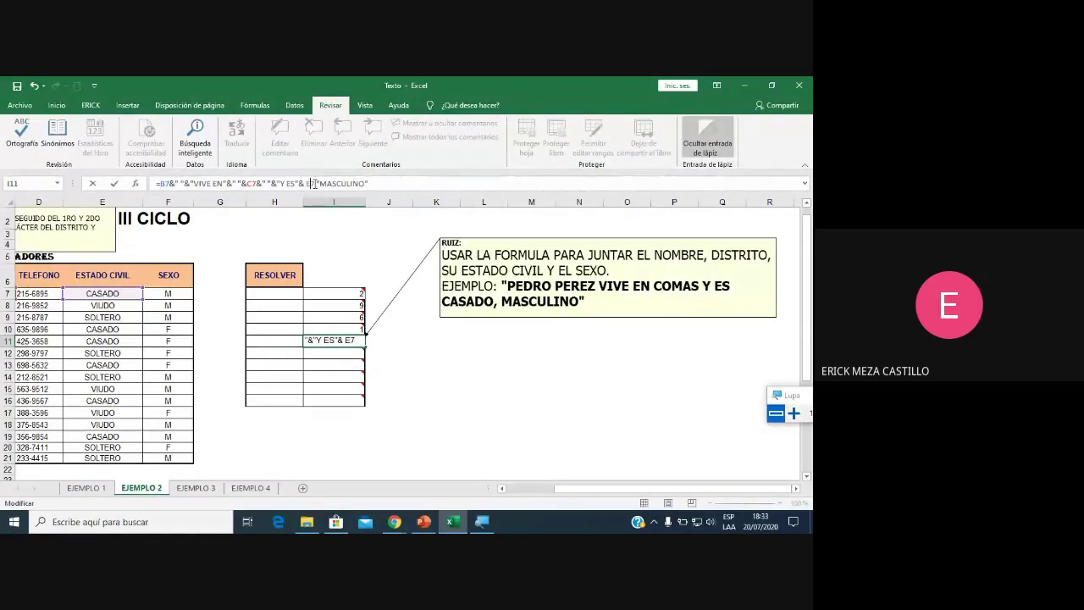
{"action": "key", "text": "Delete"}
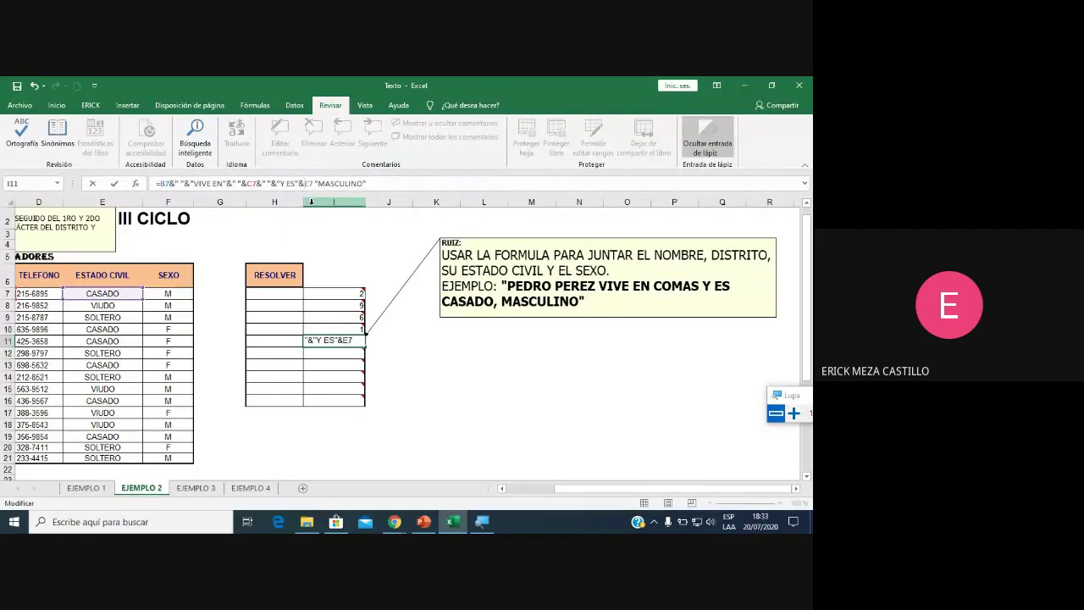
{"action": "type", "text": ","}
{"action": "type", "text": "&"}
{"action": "key", "text": "Return"}
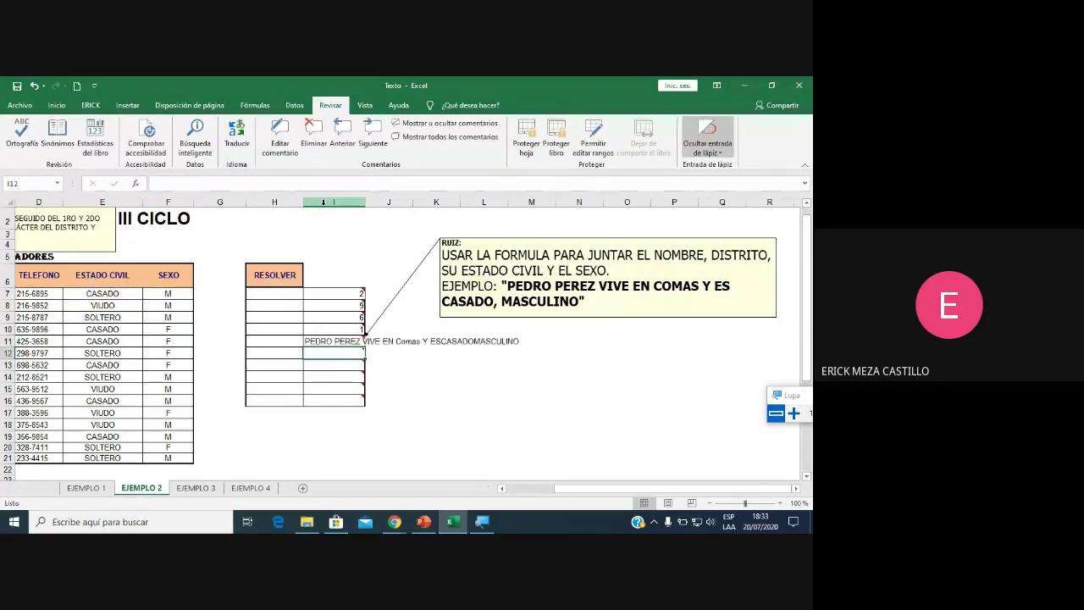
Add " " spacers to the formula, including one before MASCULINO.
{"action": "left_click", "coordinate": [321, 341]}
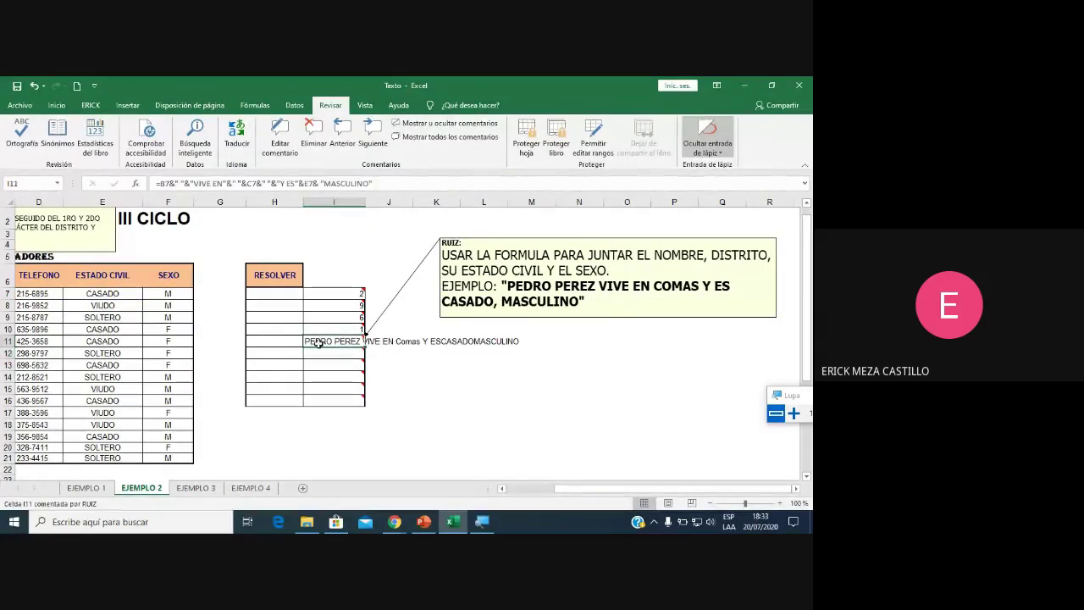
{"action": "left_click", "coordinate": [326, 183]}
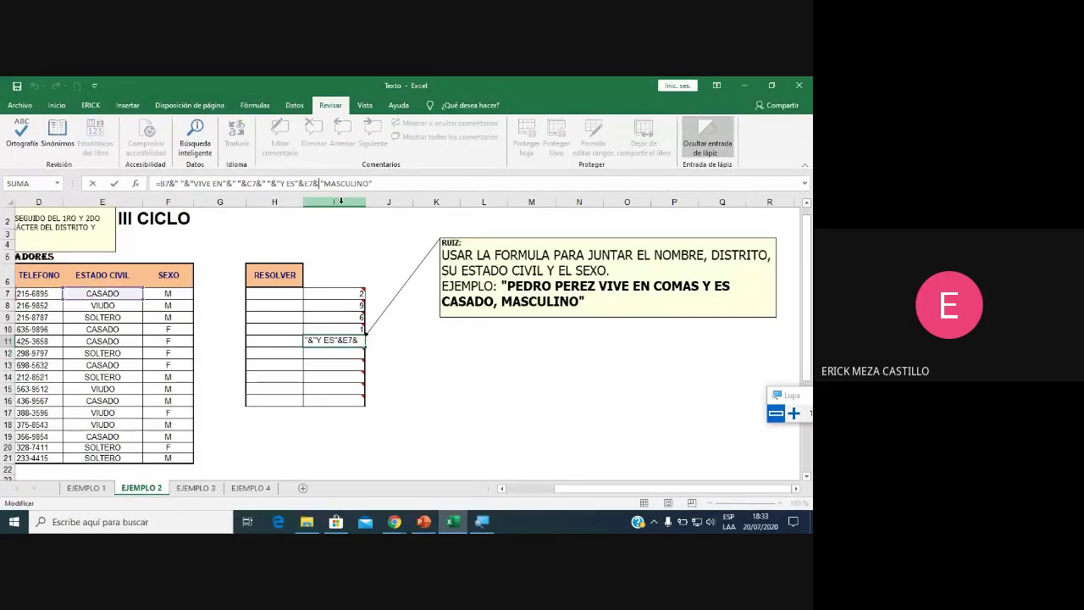
{"action": "type", "text": "\" \""}
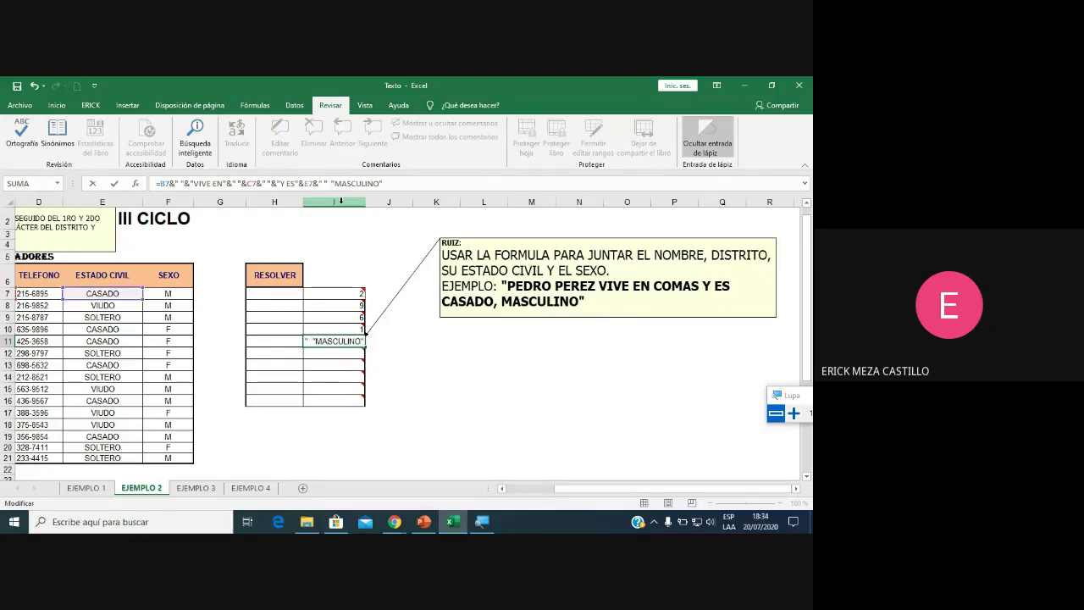
{"action": "key", "text": "Return"}
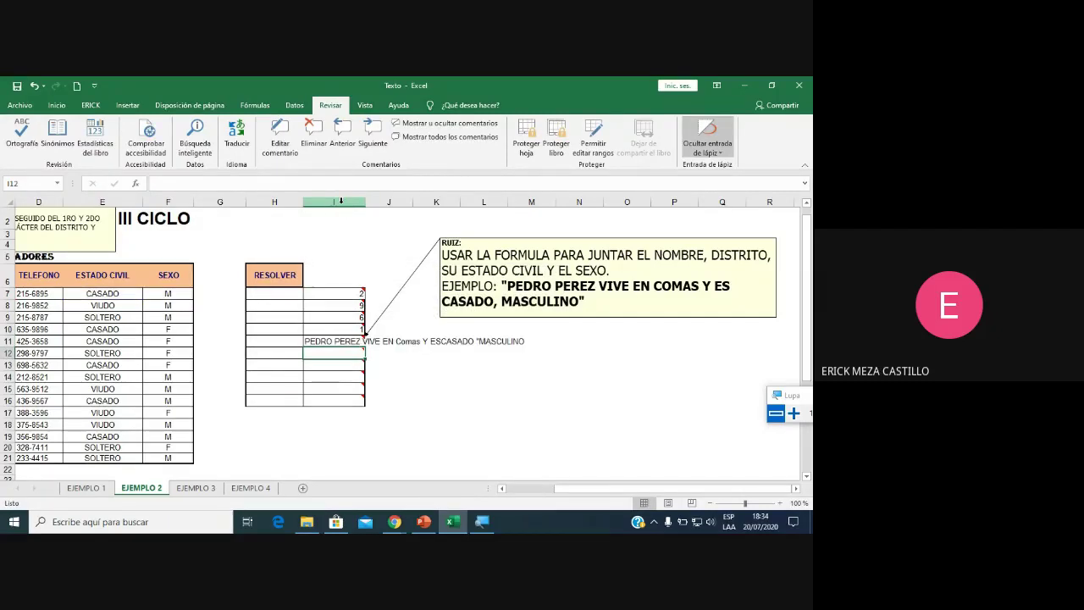
{"action": "left_click", "coordinate": [322, 338]}
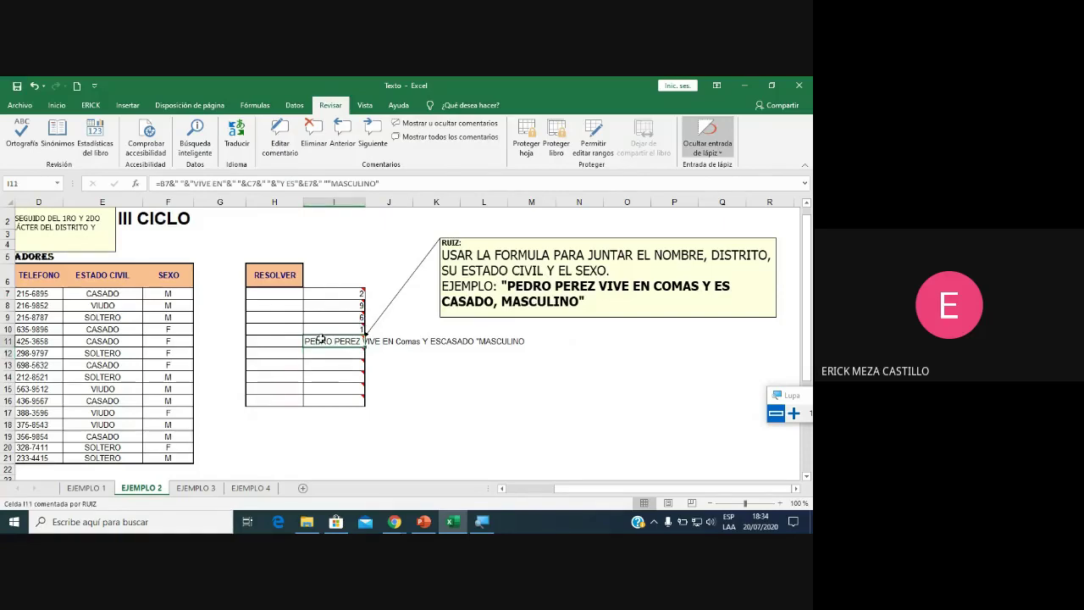
{"action": "left_click", "coordinate": [299, 181]}
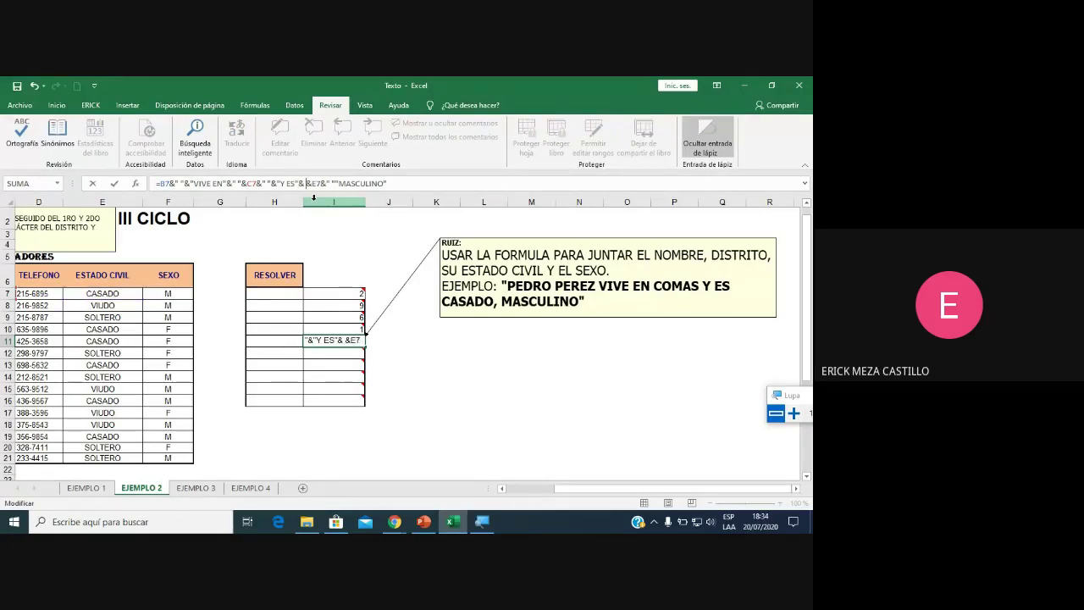
{"action": "type", "text": "\" \""}
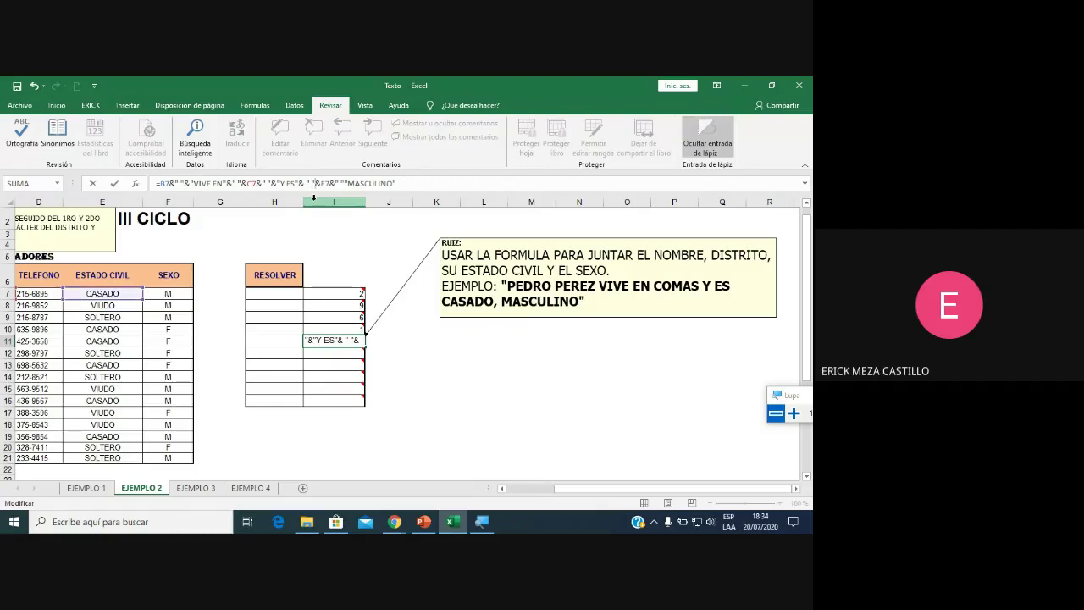
{"action": "key", "text": "Return"}
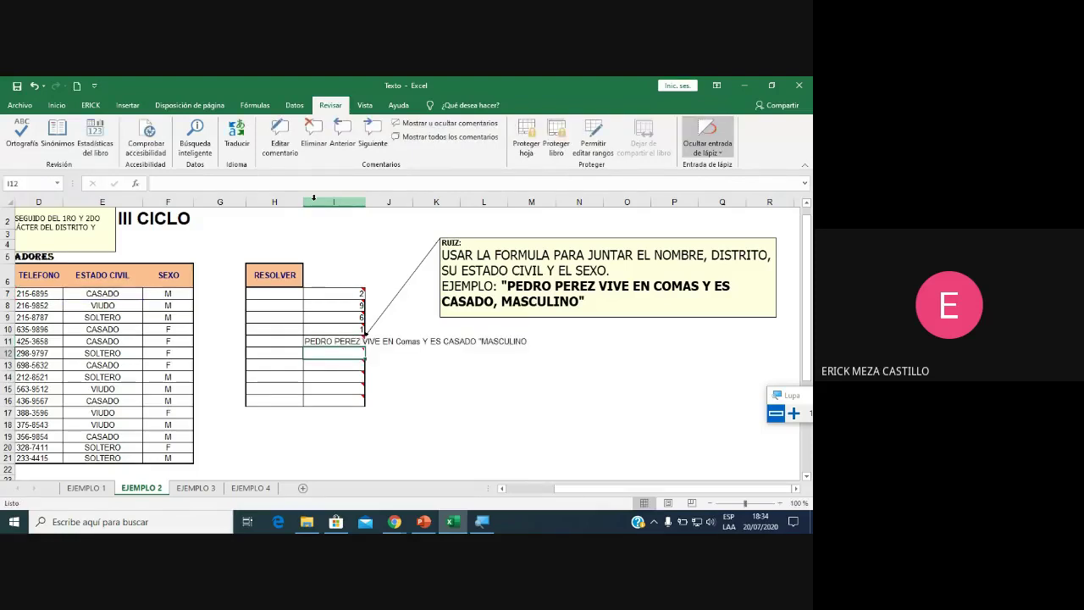
Insert ", " after the civil-status reference and magnify the I11 result.
{"action": "left_click", "coordinate": [324, 340]}
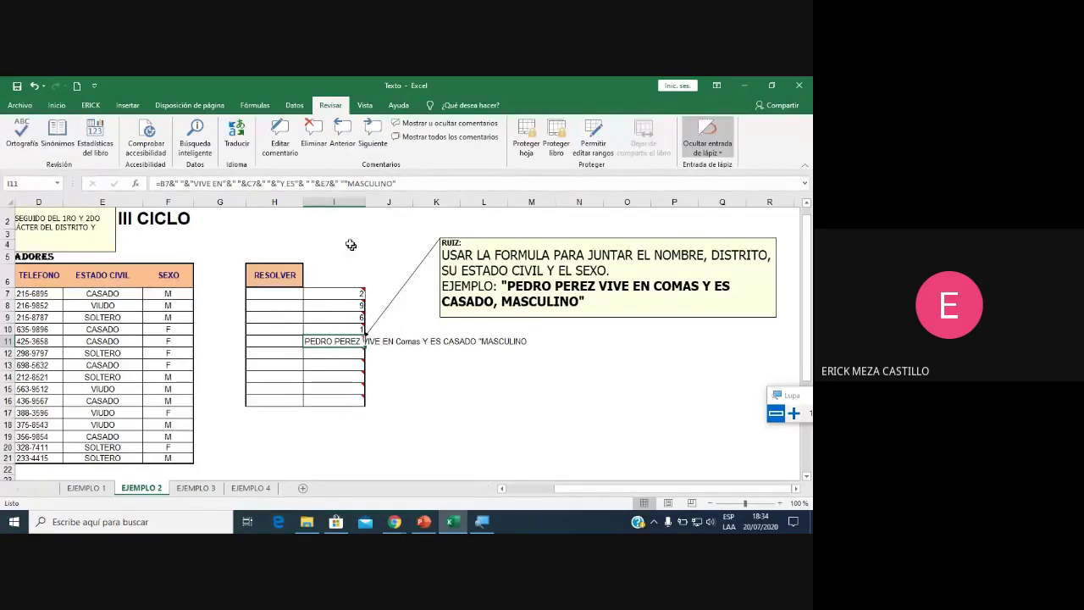
{"action": "left_click", "coordinate": [339, 183]}
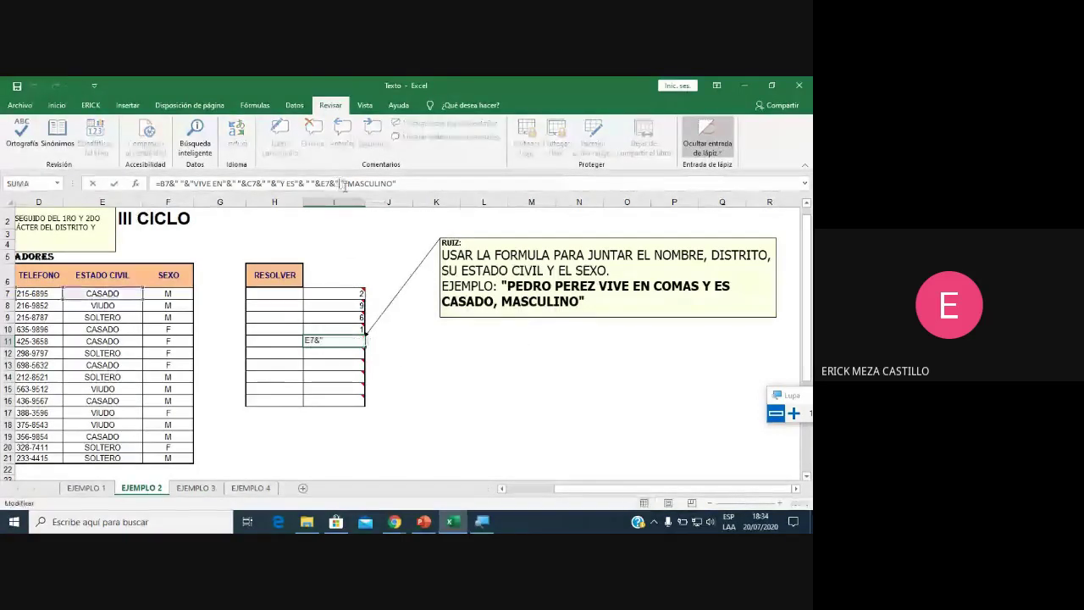
{"action": "type", "text": "\", \""}
{"action": "key", "text": "Return"}
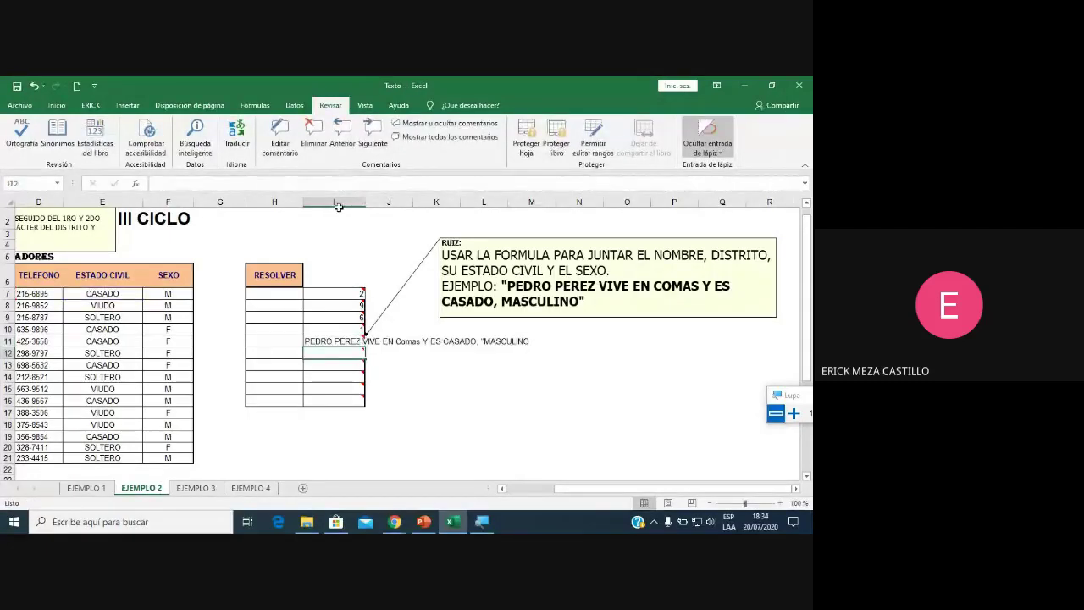
{"action": "left_click", "coordinate": [339, 343]}
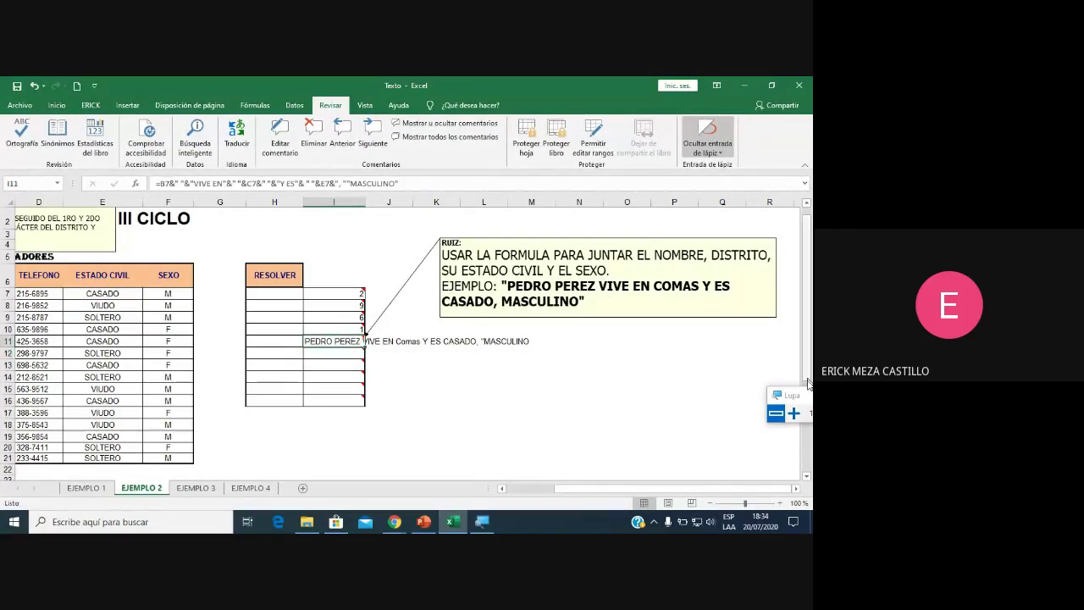
{"action": "left_click", "coordinate": [797, 412]}
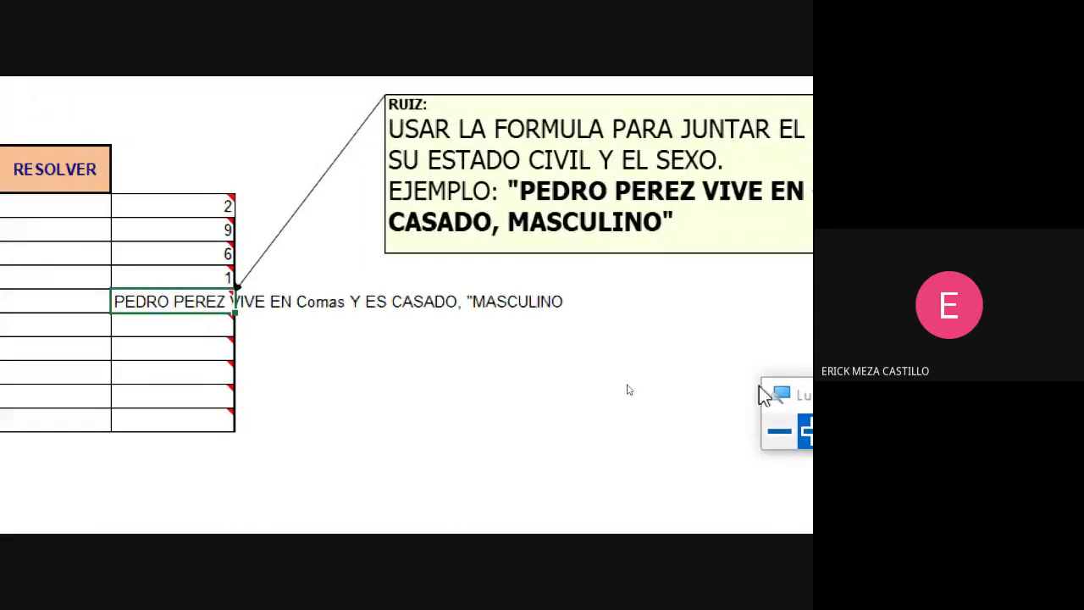
{"action": "left_click", "coordinate": [760, 432]}
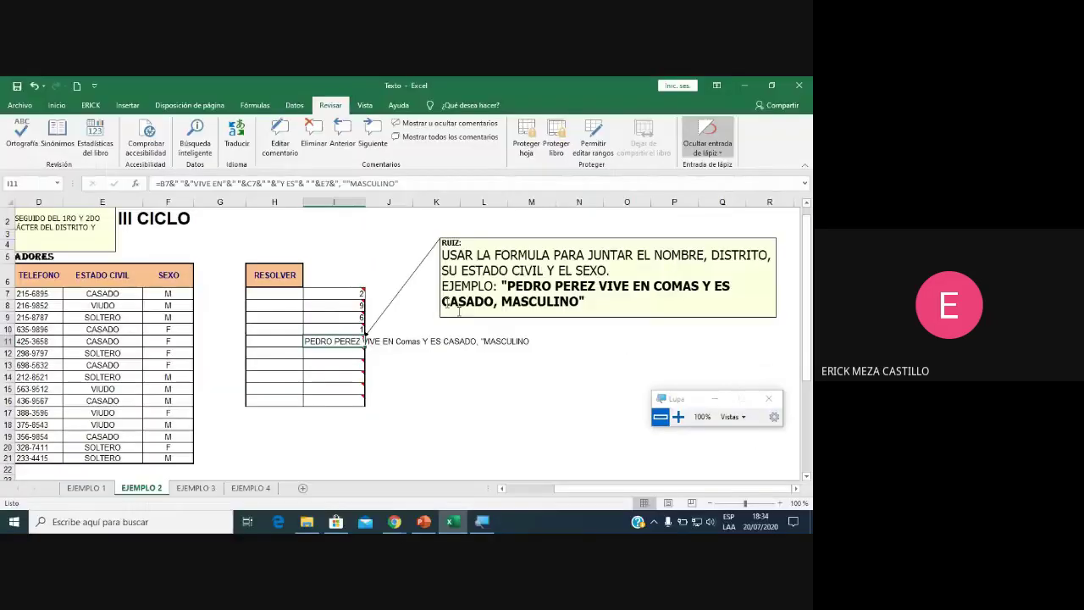
{"action": "left_click", "coordinate": [678, 417]}
{"action": "double_click", "coordinate": [378, 283]}
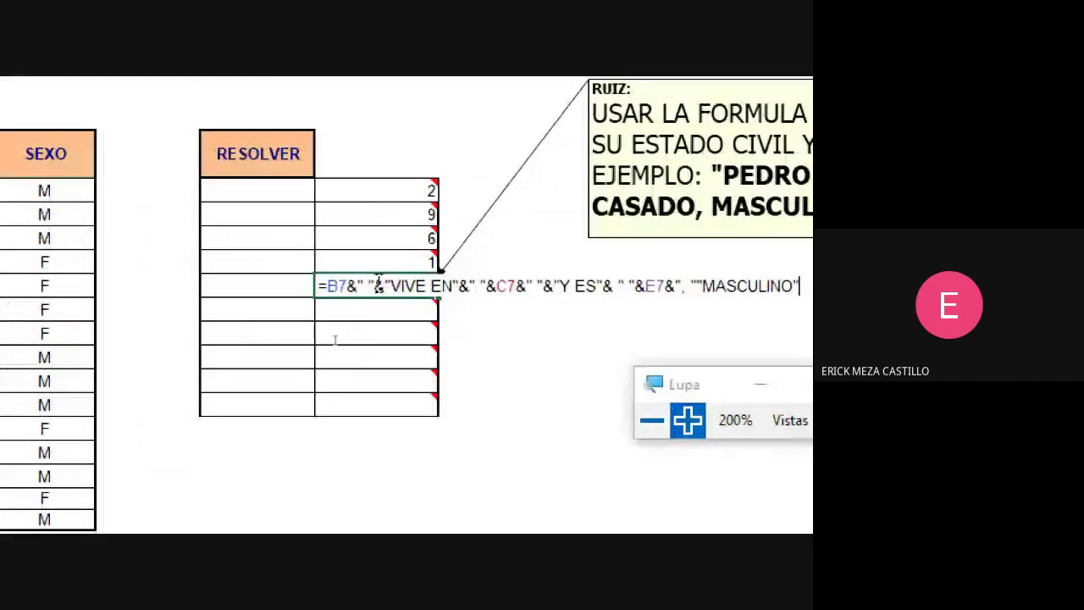
{"action": "left_click", "coordinate": [688, 420]}
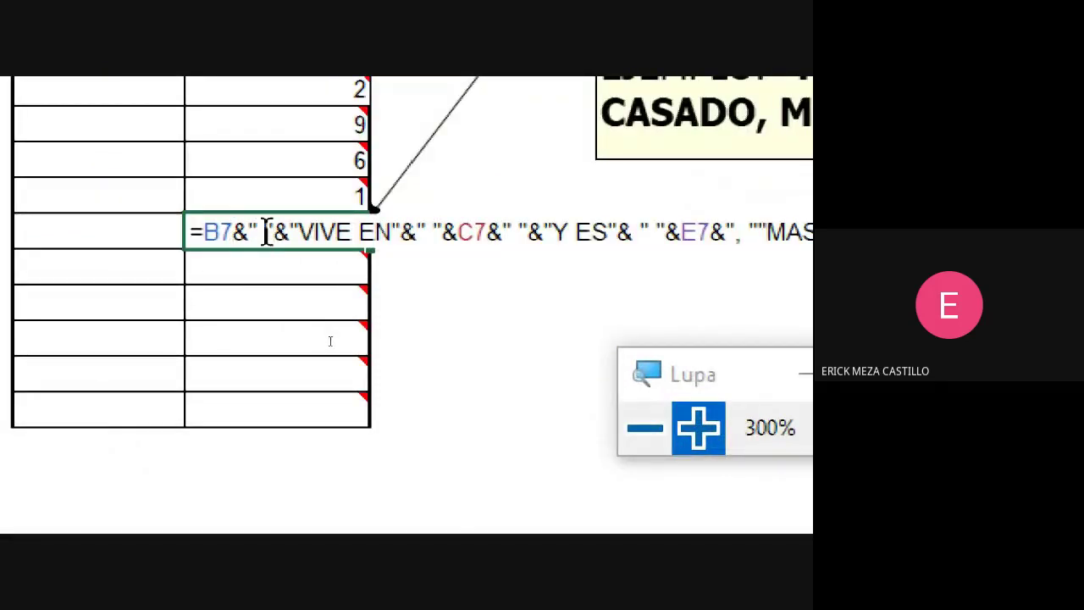
{"action": "left_click_drag", "start_coordinate": [269, 231], "coordinate": [252, 232]}
{"action": "left_click", "coordinate": [257, 231]}
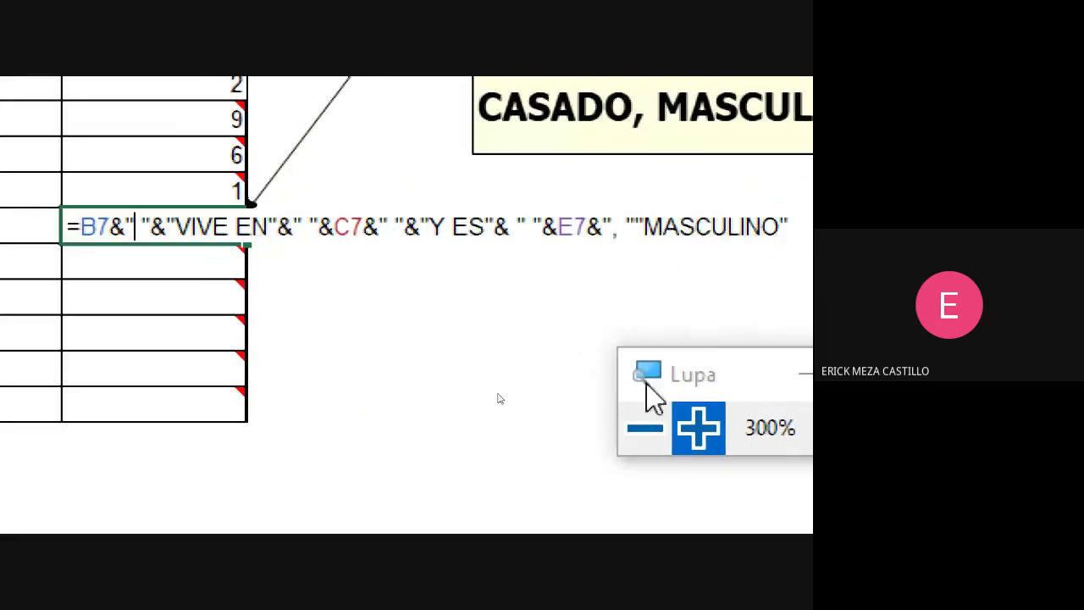
{"action": "left_click", "coordinate": [646, 430]}
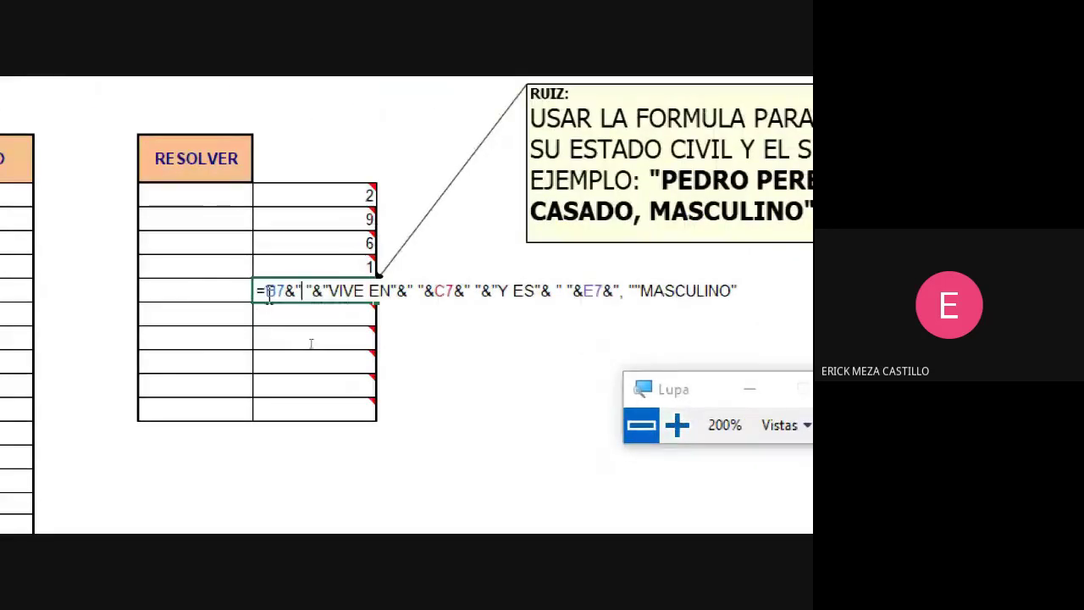
{"action": "left_click_drag", "start_coordinate": [261, 290], "coordinate": [755, 290]}
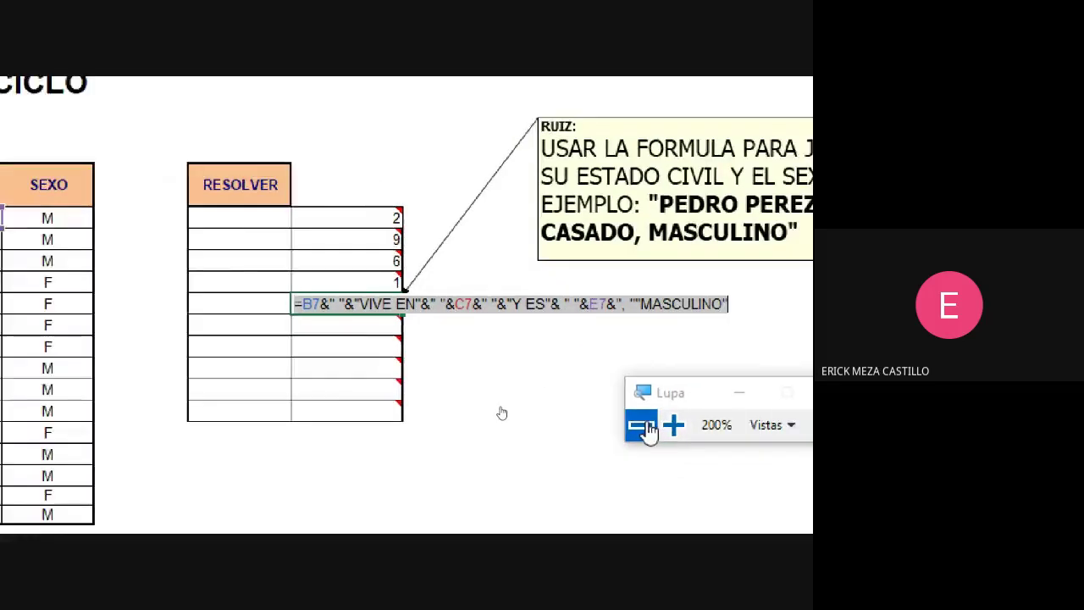
{"action": "left_click", "coordinate": [642, 426]}
{"action": "left_click", "coordinate": [437, 403]}
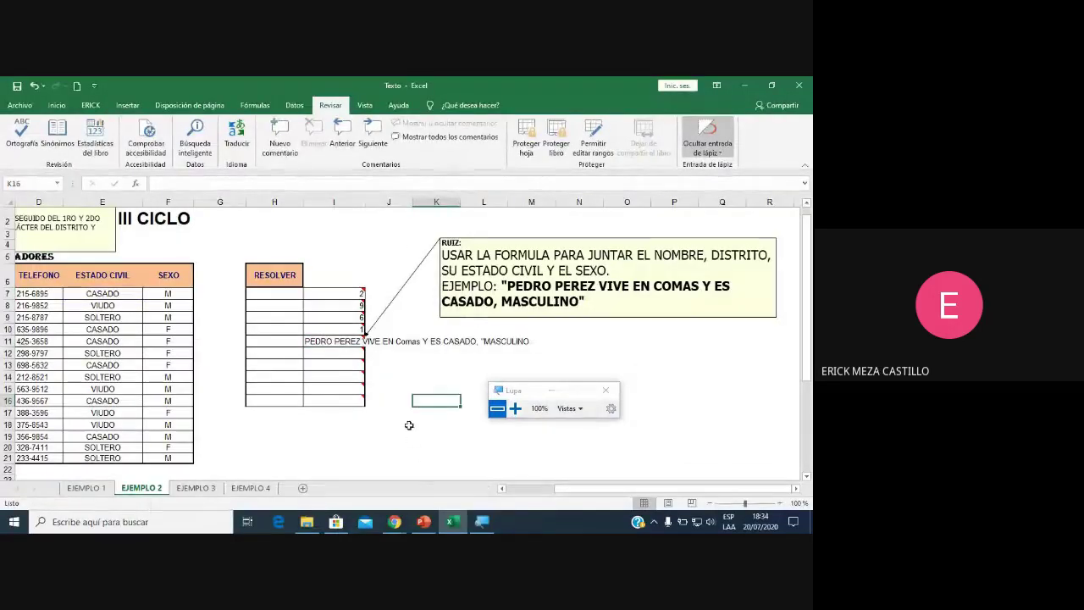
Paste the copied I11 formula into the Google Meet chat, send it, and return to Excel.
{"action": "mouse_move", "coordinate": [394, 522]}
{"action": "left_click", "coordinate": [394, 470]}
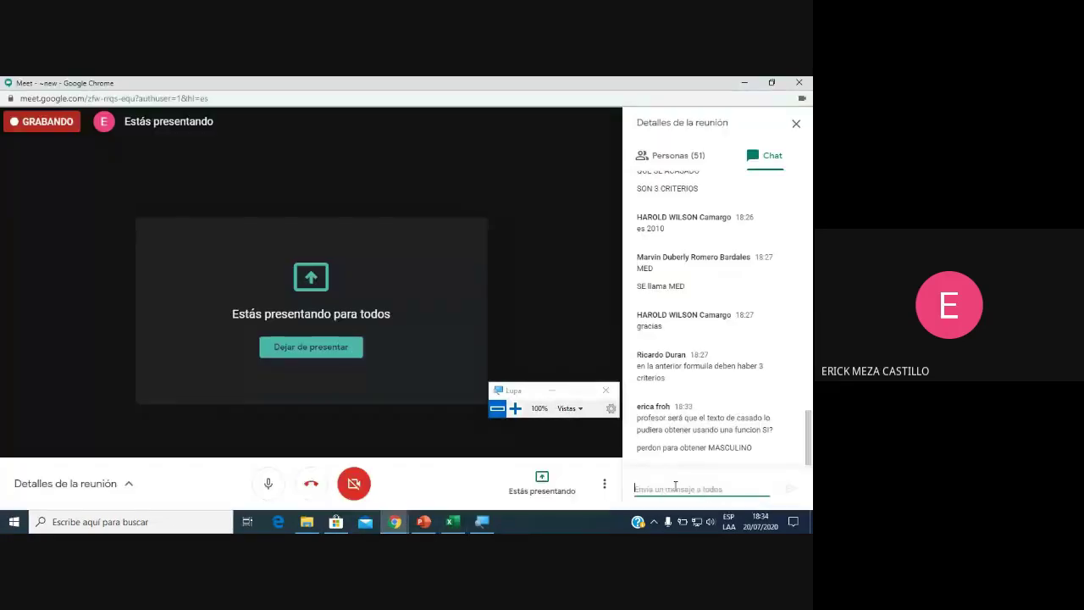
{"action": "key", "text": "ctrl+v"}
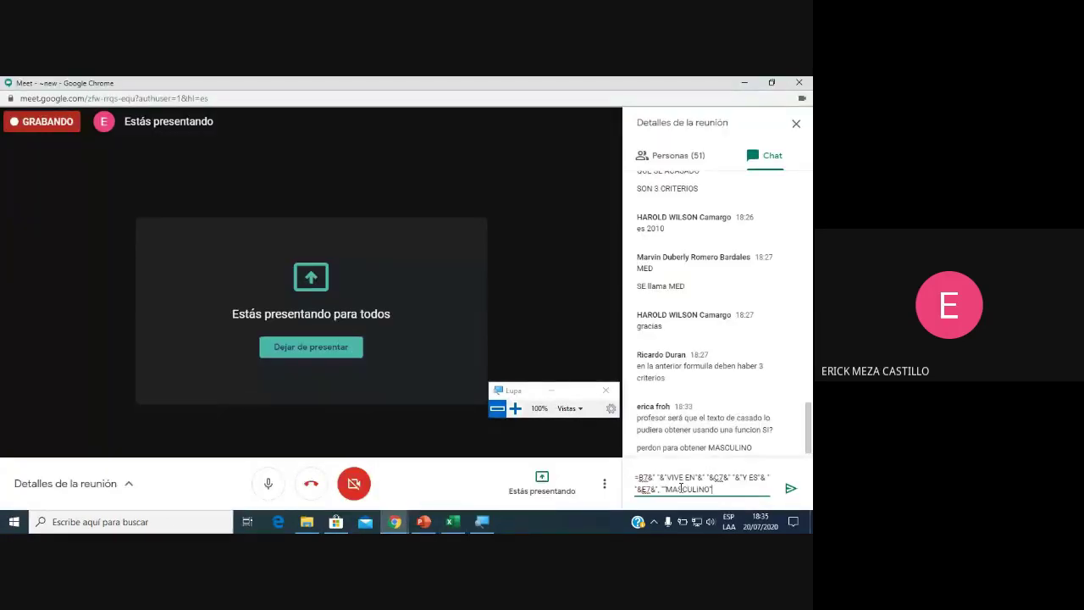
{"action": "key", "text": "Return"}
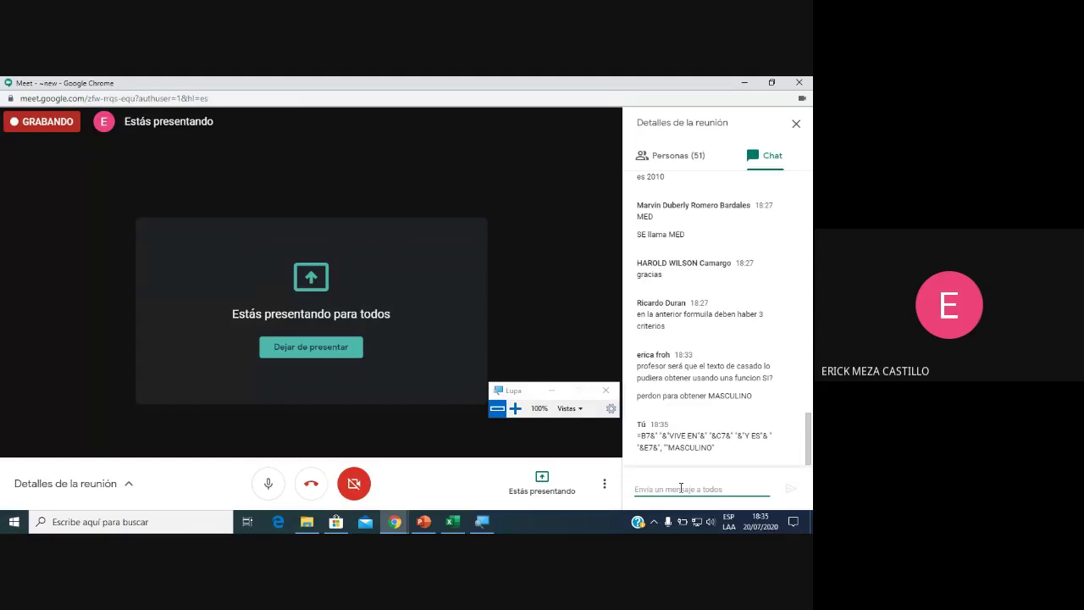
{"action": "left_click", "coordinate": [456, 523]}
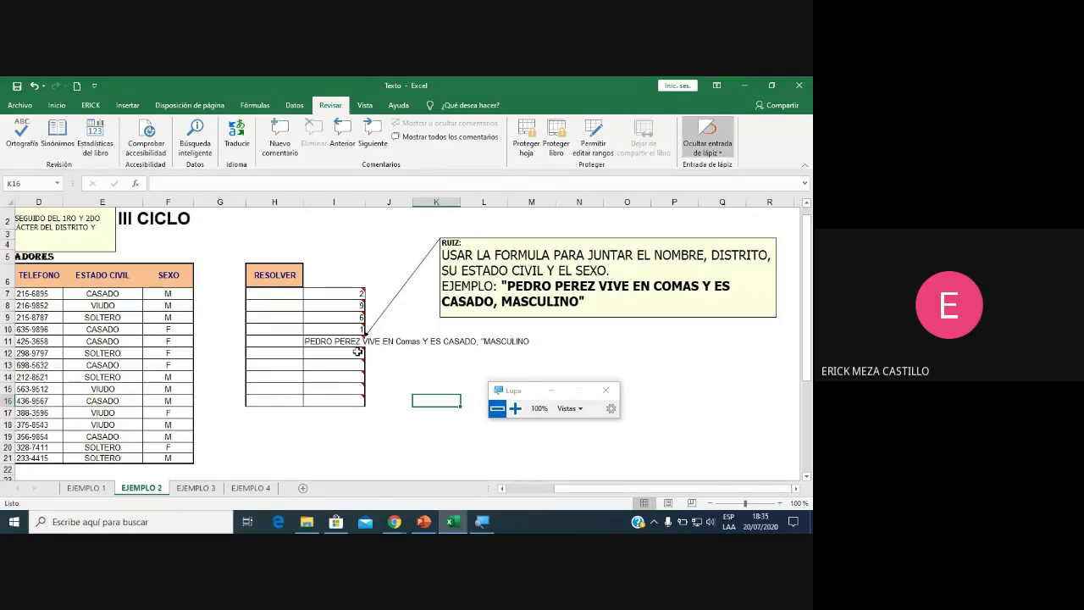
Check the Meet chat, then magnify Excel to 200% and display I11's B7/C7/E7 formula in-cell.
{"action": "double_click", "coordinate": [358, 344]}
{"action": "left_click", "coordinate": [430, 384]}
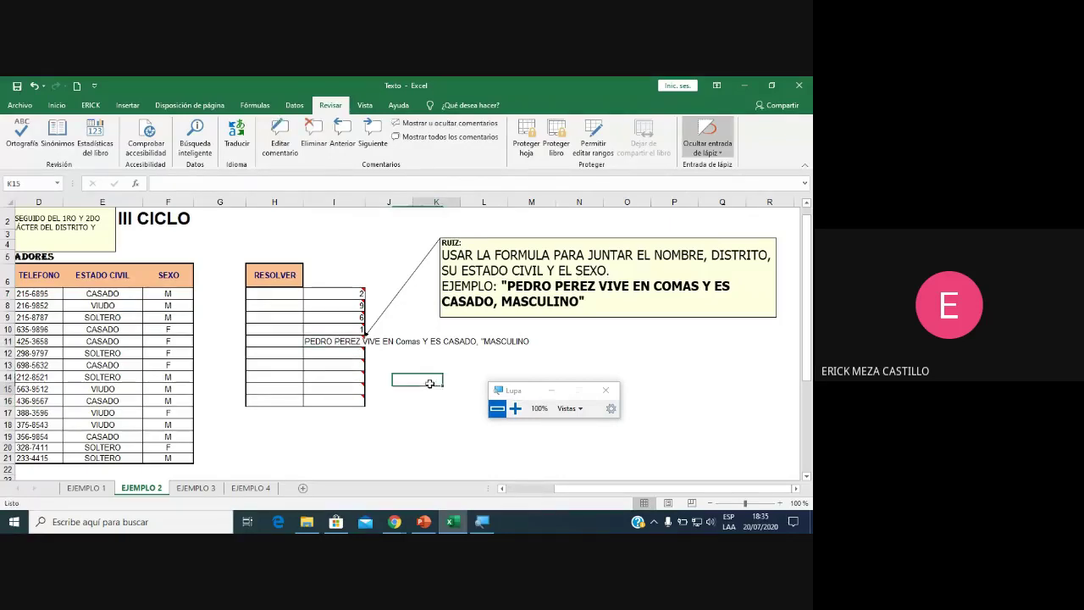
{"action": "left_click", "coordinate": [320, 340]}
{"action": "left_click", "coordinate": [395, 523]}
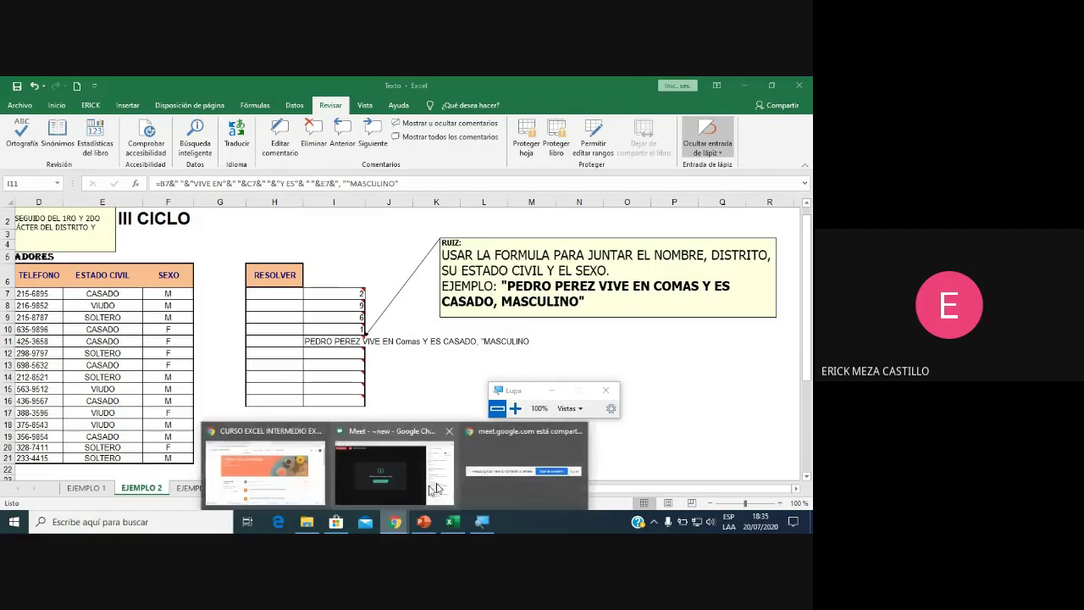
{"action": "left_click", "coordinate": [436, 479]}
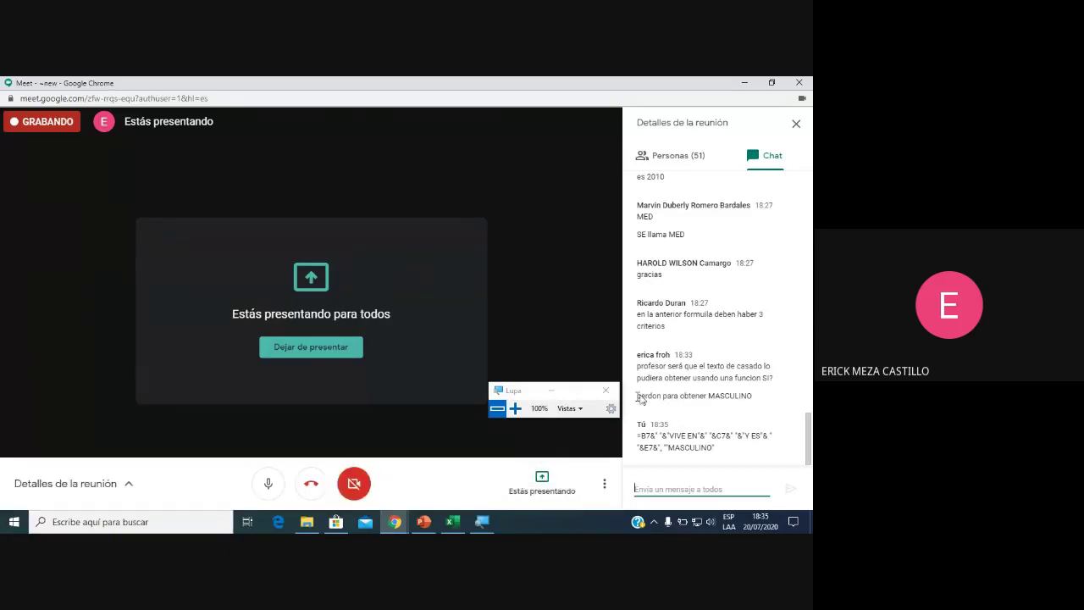
{"action": "left_click", "coordinate": [453, 521]}
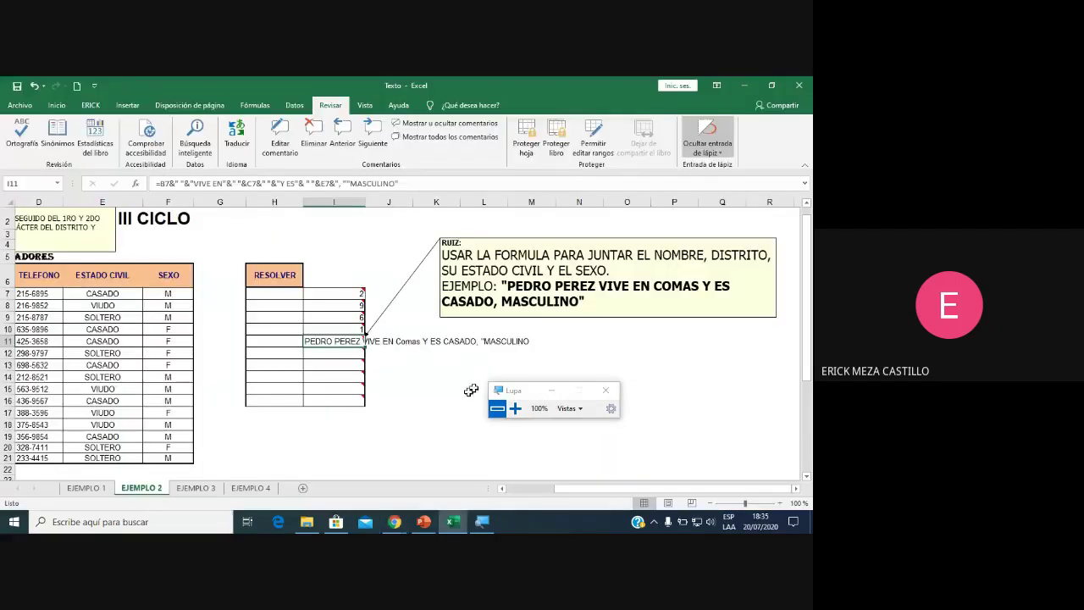
{"action": "left_click", "coordinate": [515, 408]}
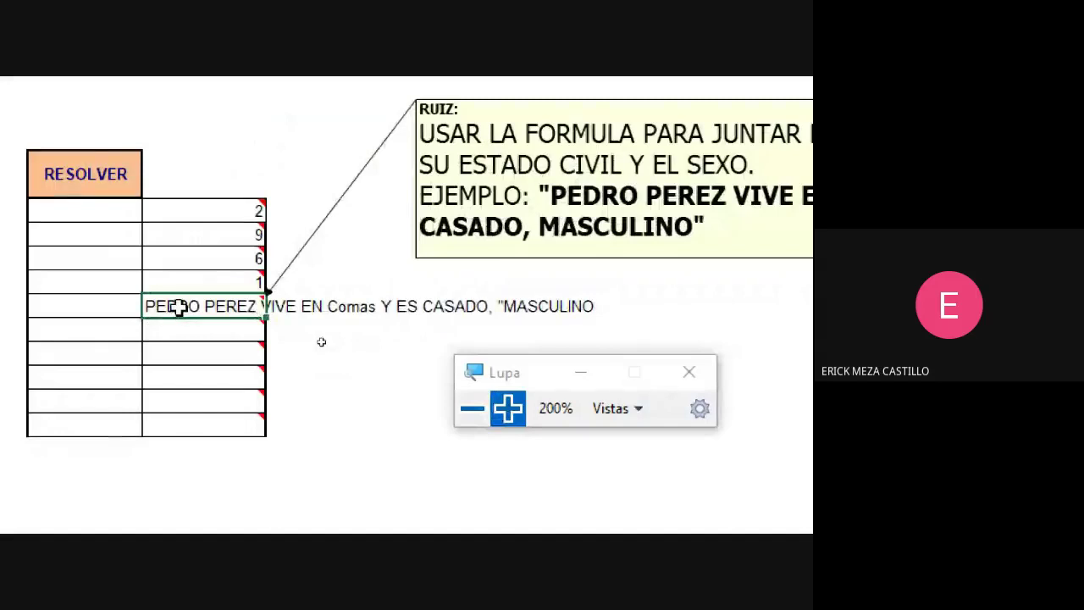
{"action": "double_click", "coordinate": [175, 306]}
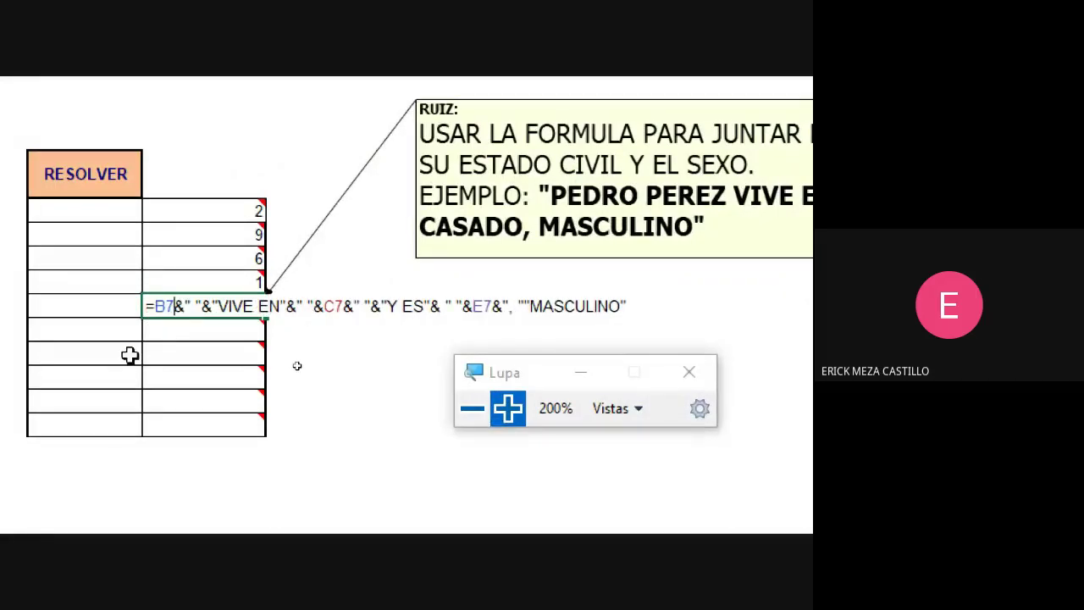
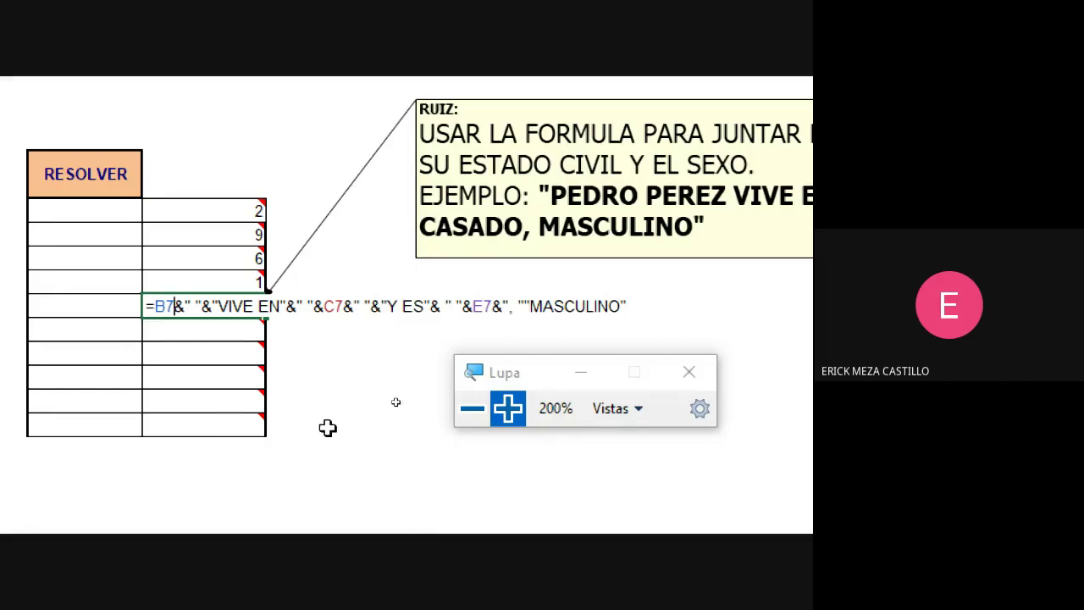
Commit the I11 formula joining name, district, civil status and sex, then switch to Google Meet.
{"action": "left_click", "coordinate": [466, 412]}
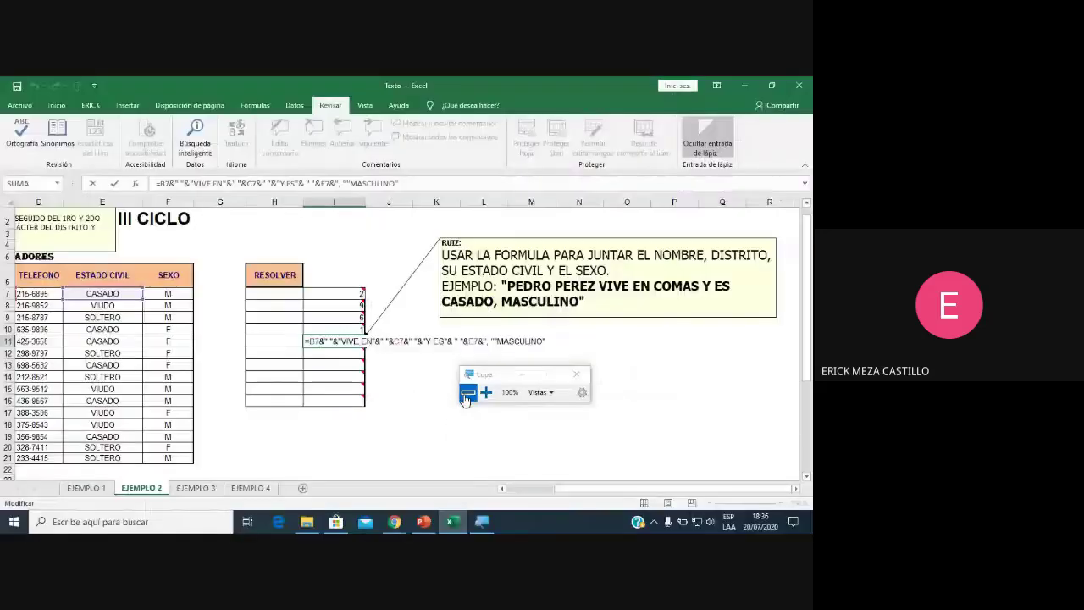
{"action": "left_click", "coordinate": [417, 399]}
{"action": "mouse_move", "coordinate": [394, 522]}
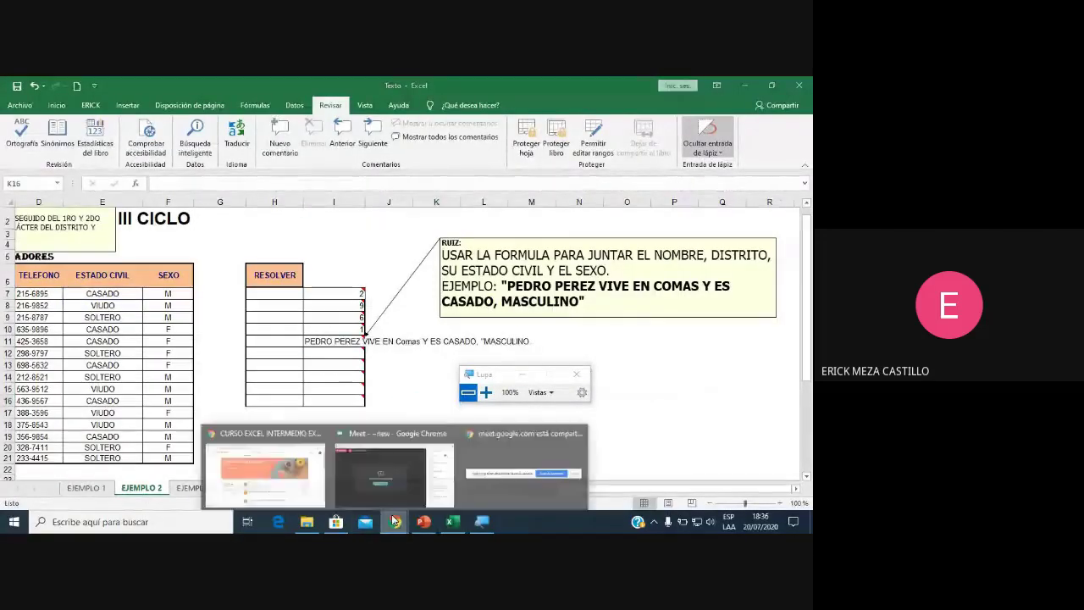
{"action": "left_click", "coordinate": [398, 487]}
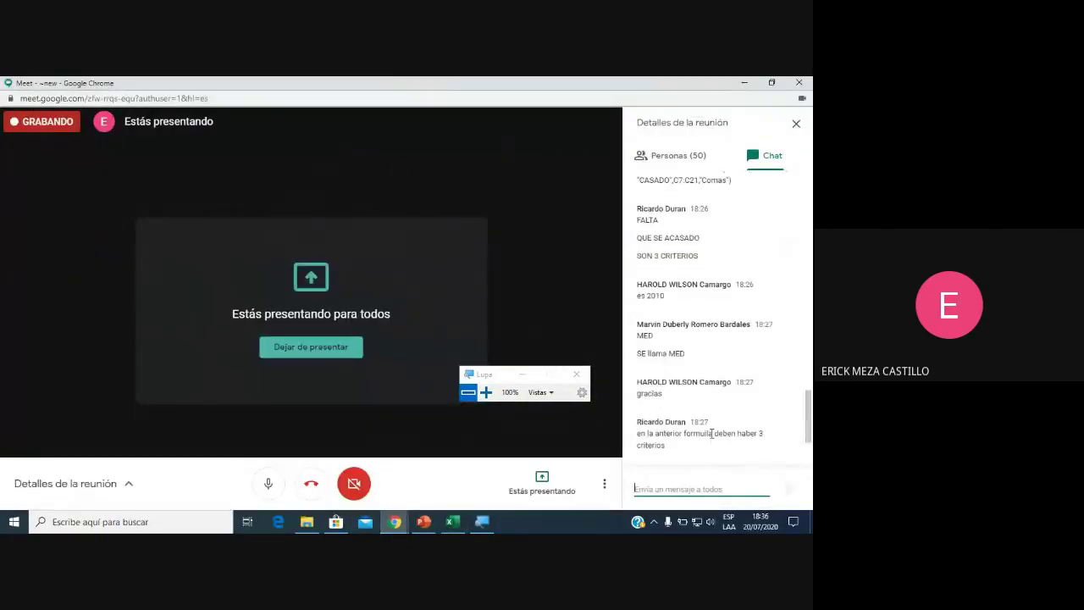
Return to the Excel workbook and select cell I12 in the RESOLVER column.
{"action": "left_click", "coordinate": [452, 525]}
{"action": "left_click", "coordinate": [334, 354]}
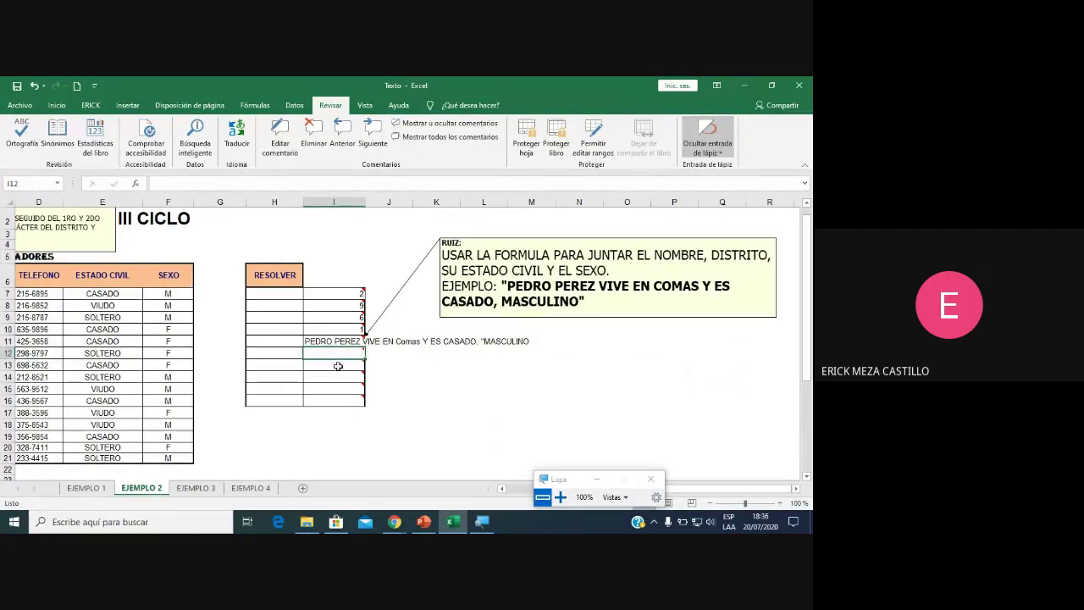
Enter =HOY() in I13 so it shows today's date, 20/07/2020.
{"action": "left_click", "coordinate": [336, 364]}
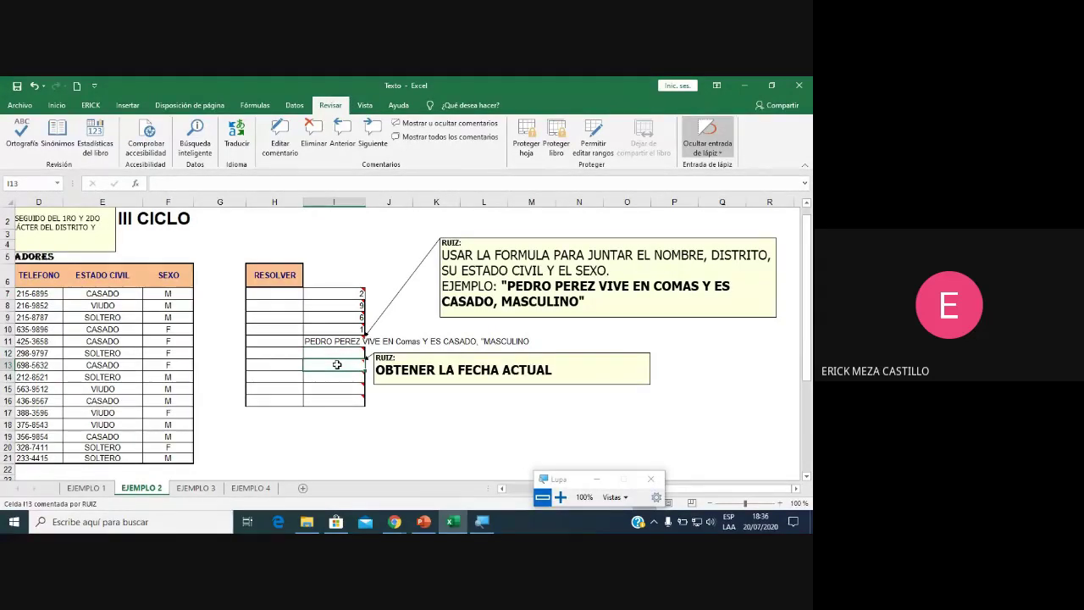
{"action": "type", "text": "=HOY"}
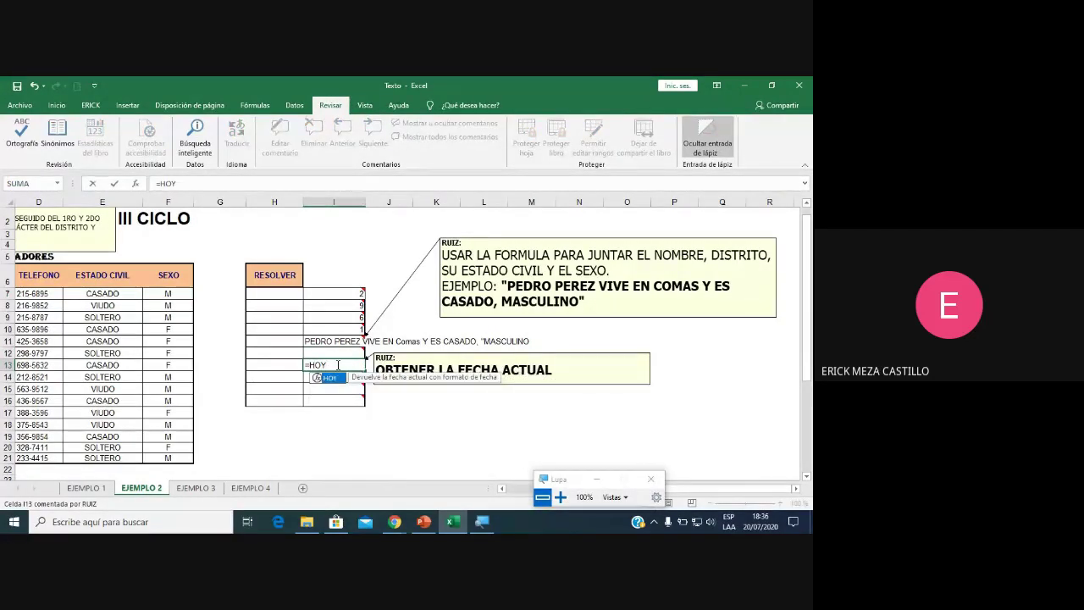
{"action": "type", "text": "()"}
{"action": "key", "text": "Return"}
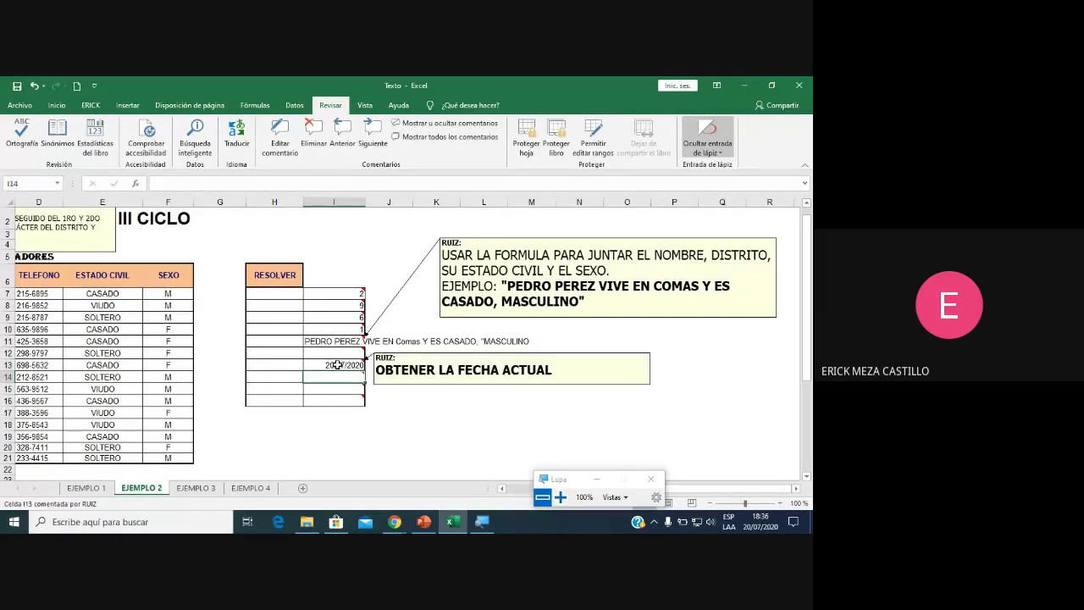
{"action": "left_click", "coordinate": [340, 365]}
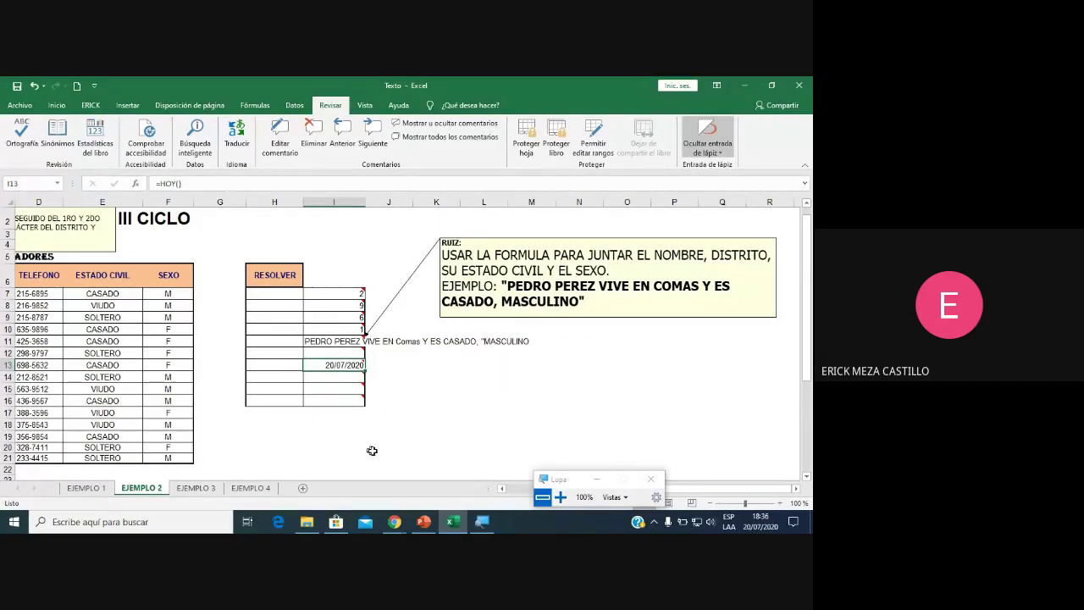
{"action": "left_click", "coordinate": [501, 490]}
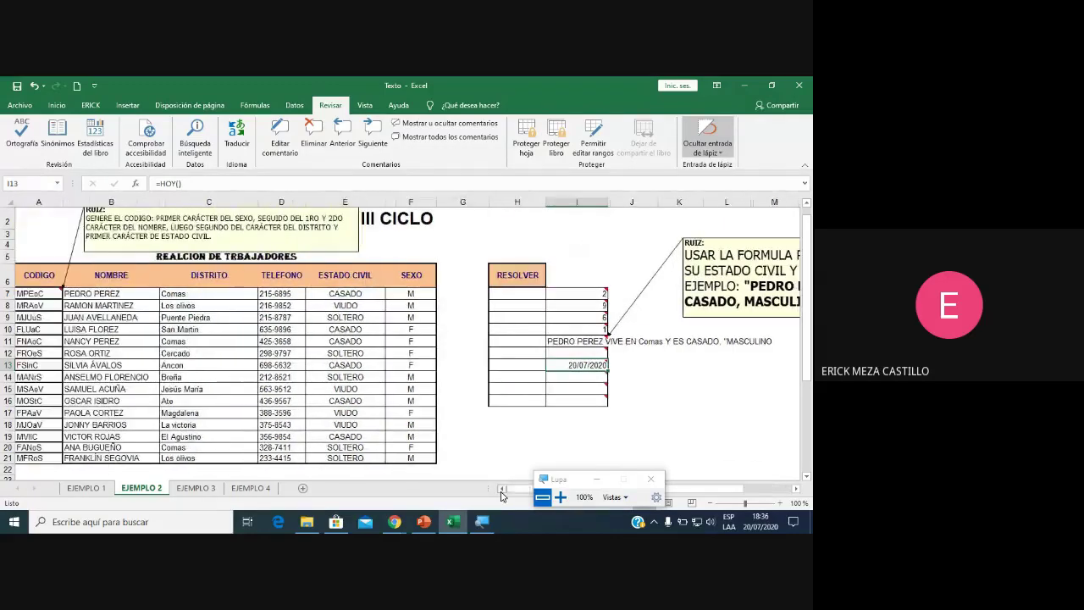
Enter =CONTARA(F7:F21) in I12 to count the 15 SEXO entries, then move to I14.
{"action": "left_click", "coordinate": [288, 293]}
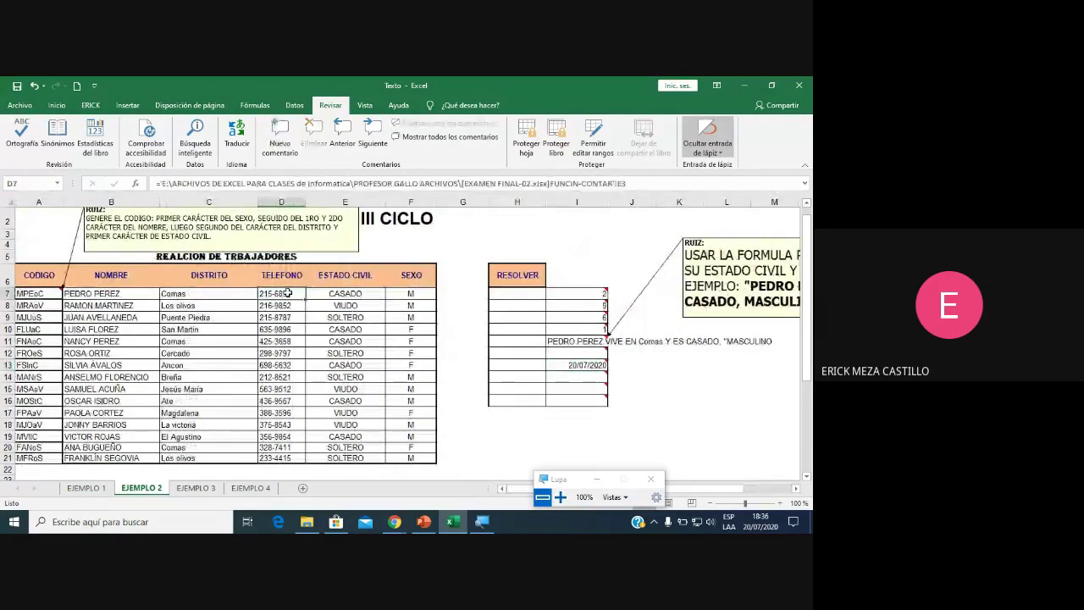
{"action": "left_click_drag", "start_coordinate": [305, 299], "coordinate": [292, 330]}
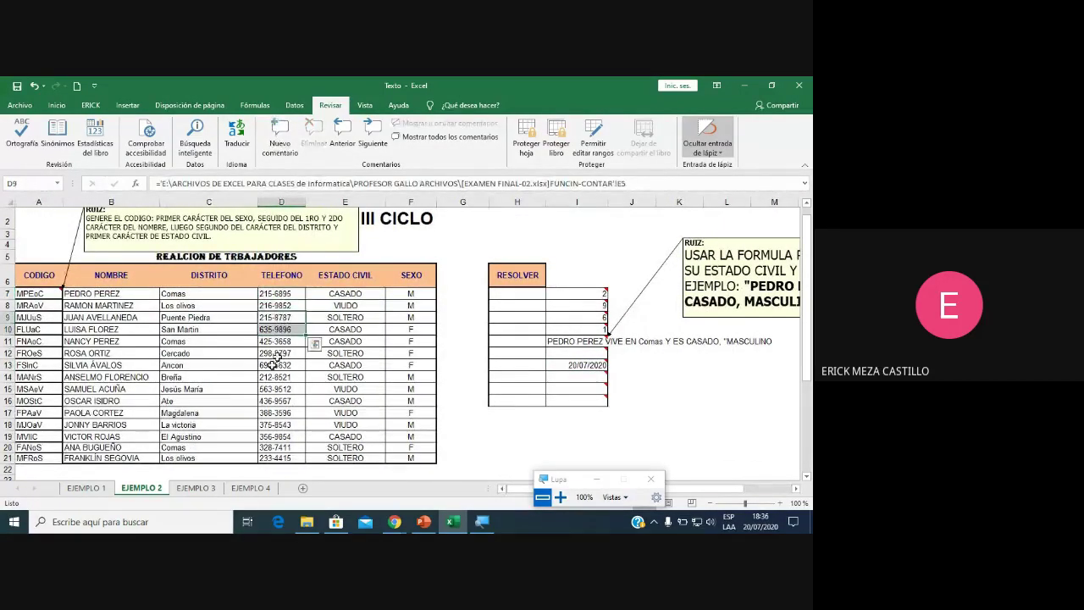
{"action": "left_click", "coordinate": [272, 377]}
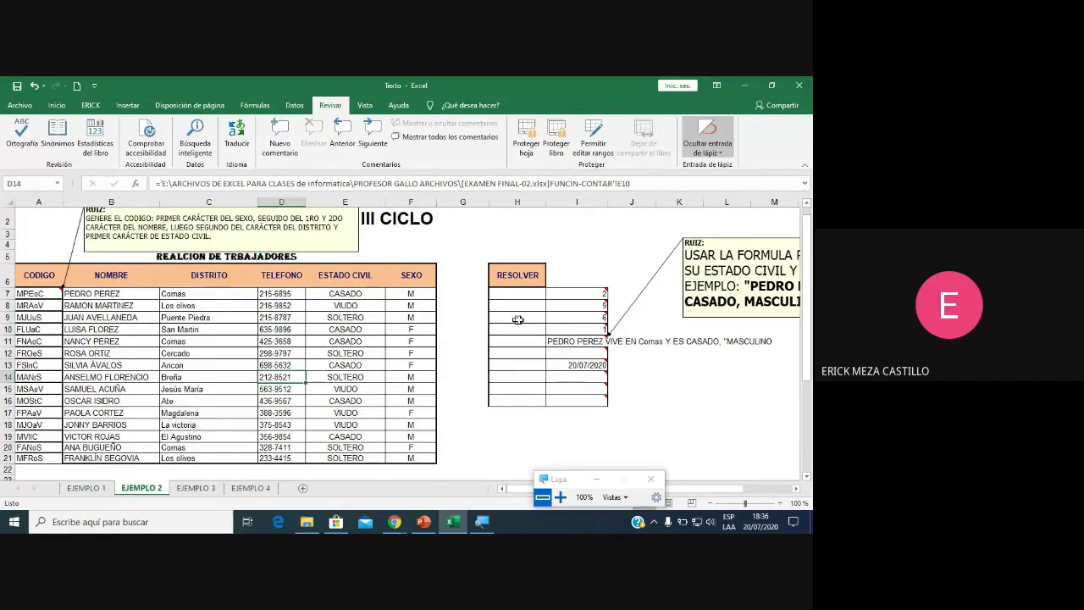
{"action": "left_click", "coordinate": [600, 354]}
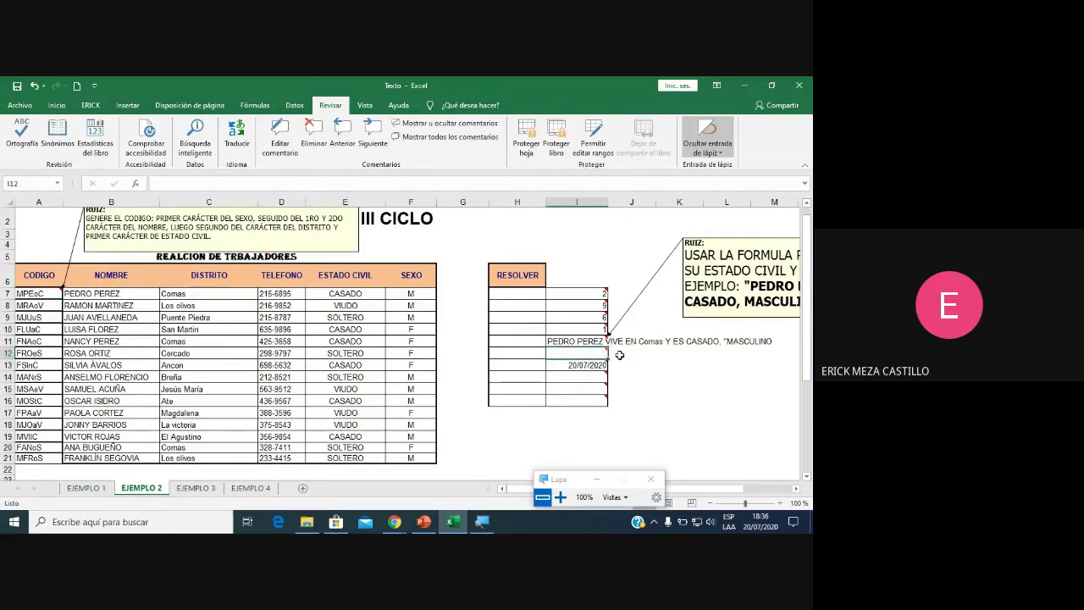
{"action": "type", "text": "=CONTAR"}
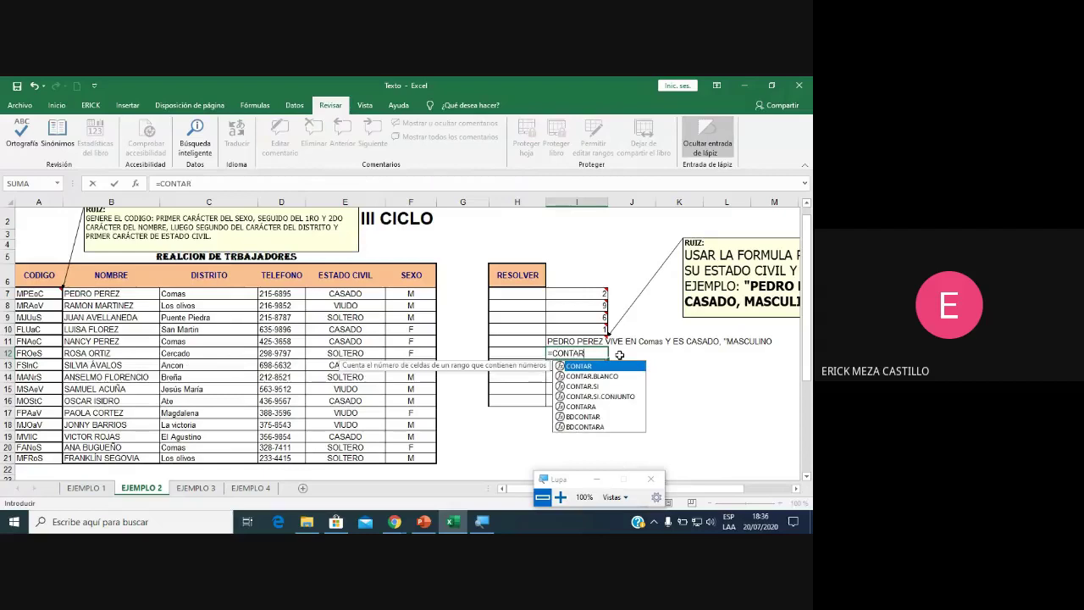
{"action": "double_click", "coordinate": [581, 407]}
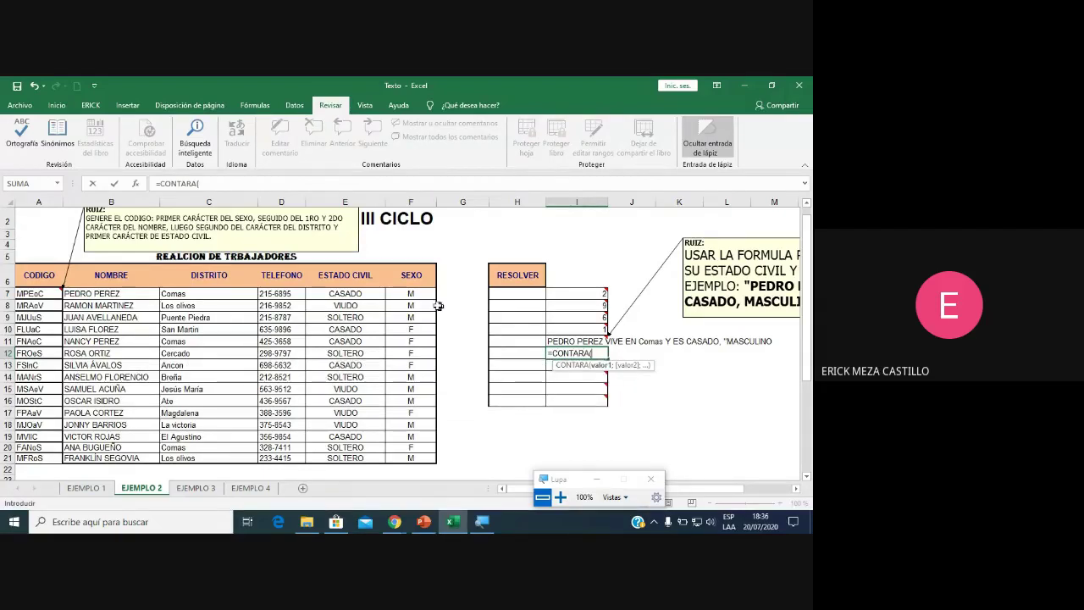
{"action": "left_click_drag", "start_coordinate": [423, 294], "coordinate": [426, 455]}
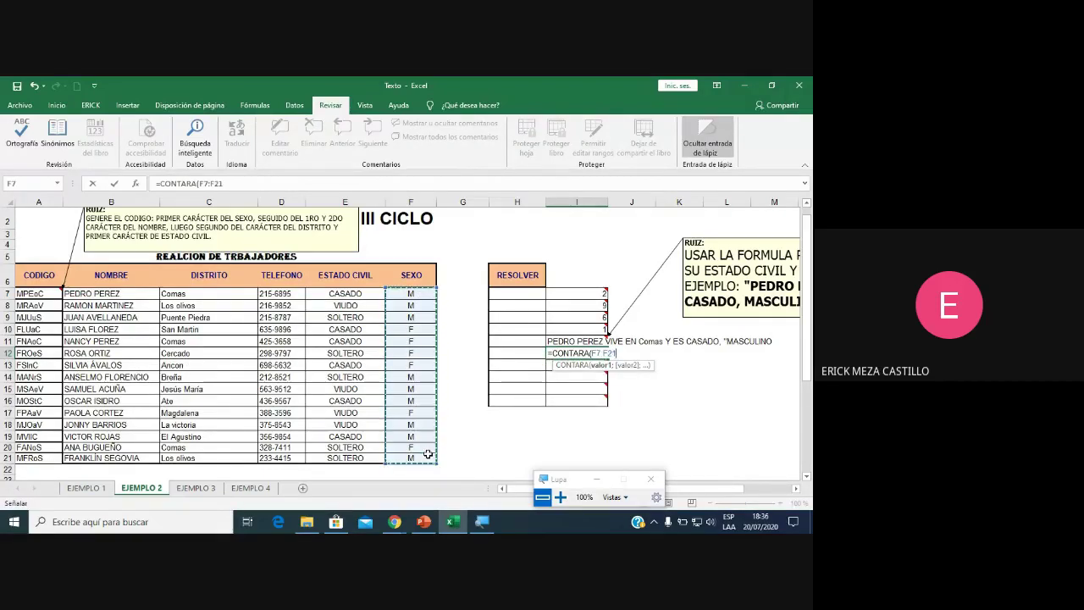
{"action": "key", "text": "Return"}
{"action": "left_click", "coordinate": [584, 376]}
{"action": "mouse_move", "coordinate": [577, 377]}
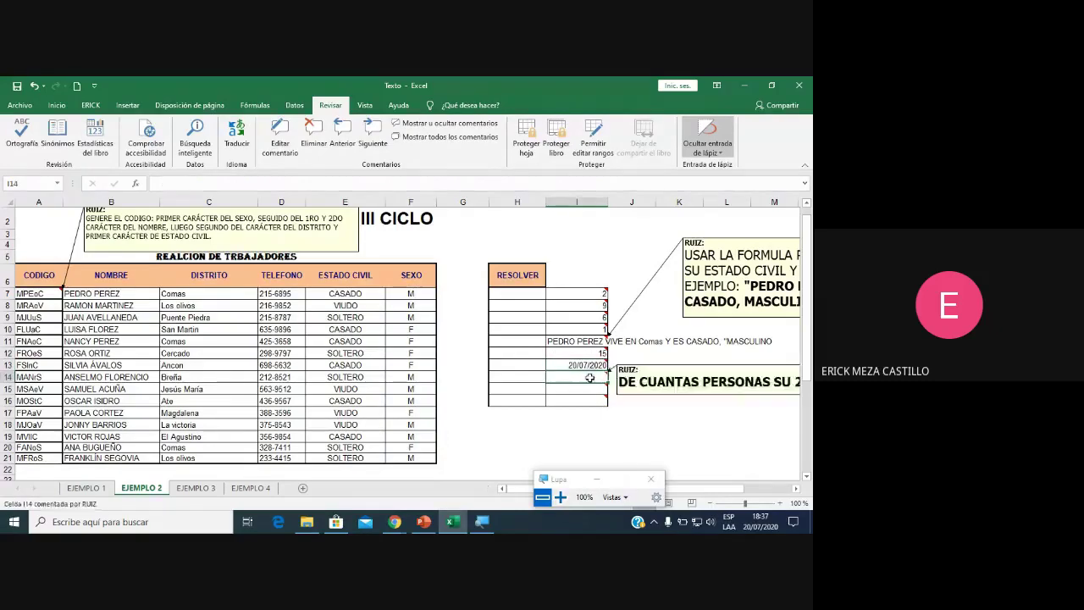
{"action": "left_click", "coordinate": [797, 489]}
Enter =CONTAR.SI(B7:B21;"?U*") in I14 to count names whose second letter is U.
{"action": "left_click", "coordinate": [797, 489]}
{"action": "left_click", "coordinate": [797, 489]}
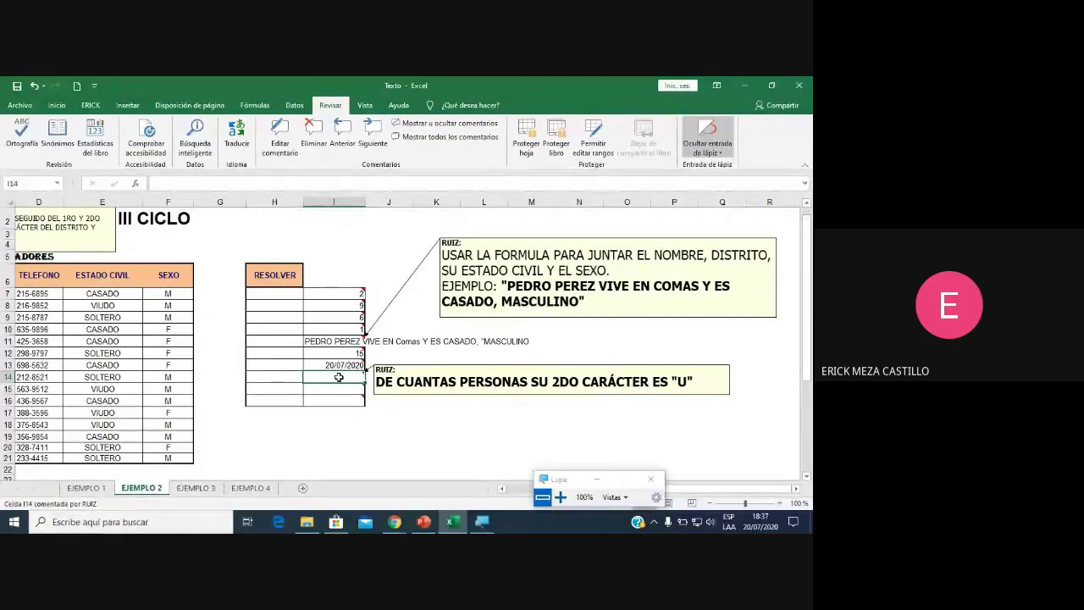
{"action": "type", "text": "=CCO"}
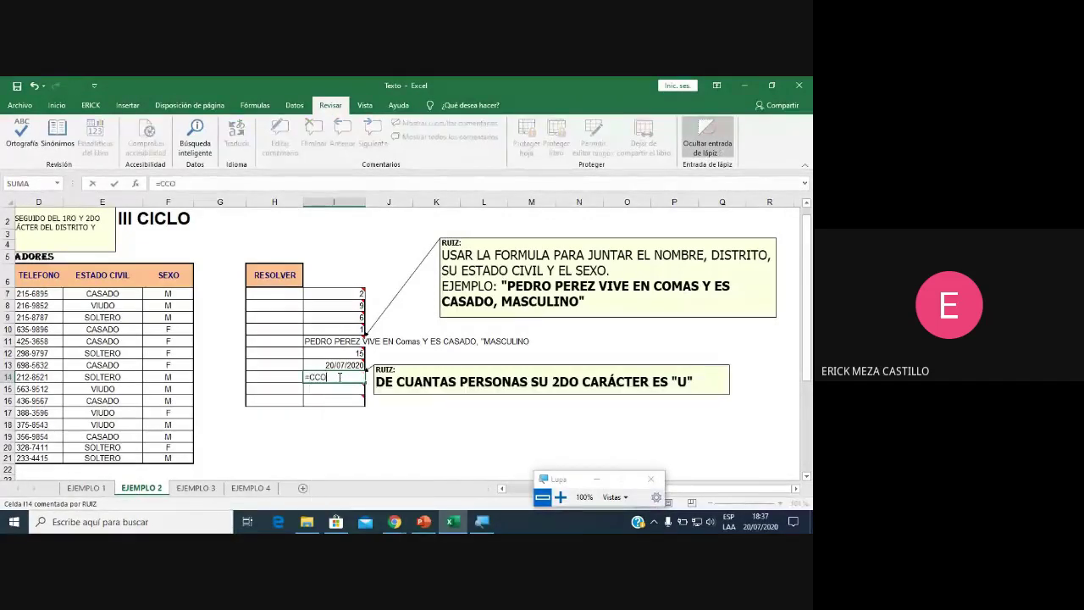
{"action": "key", "text": "BackSpace"}
{"action": "key", "text": "BackSpace"}
{"action": "type", "text": "ONTAR"}
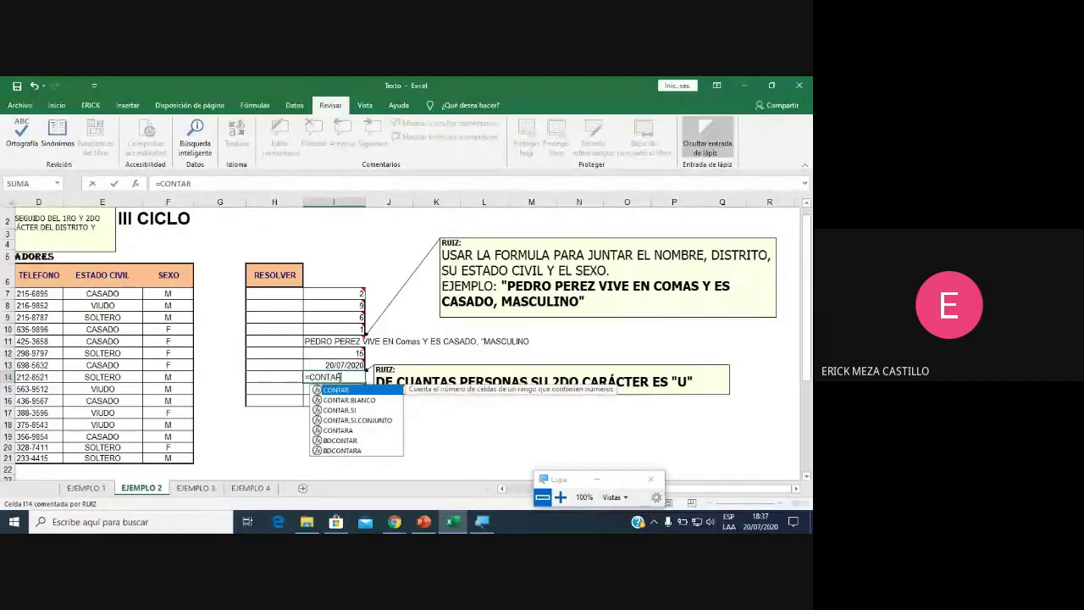
{"action": "type", "text": ".SI("}
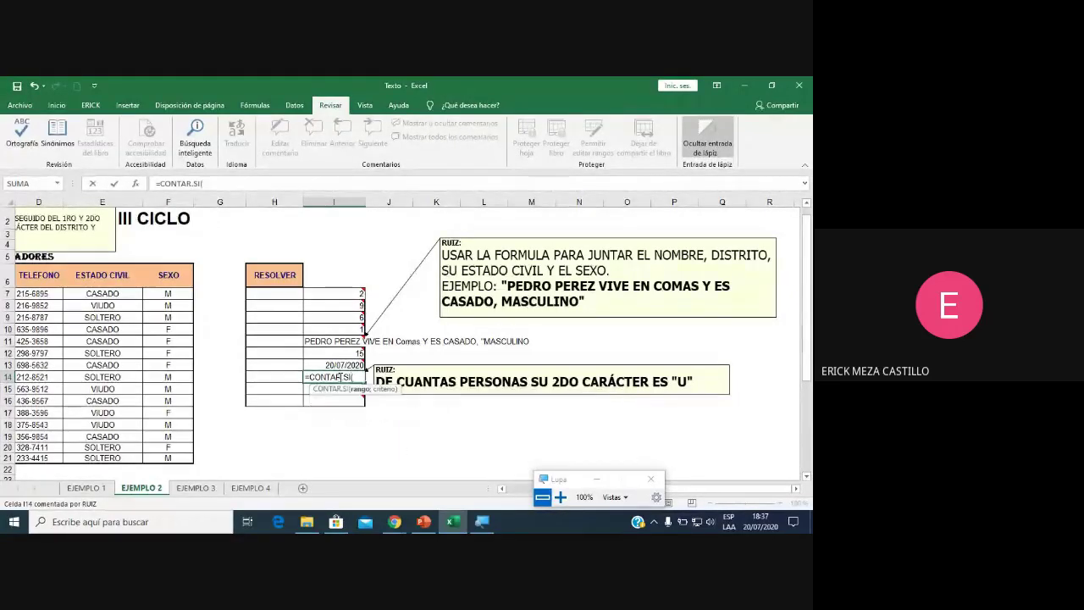
{"action": "left_click", "coordinate": [523, 490]}
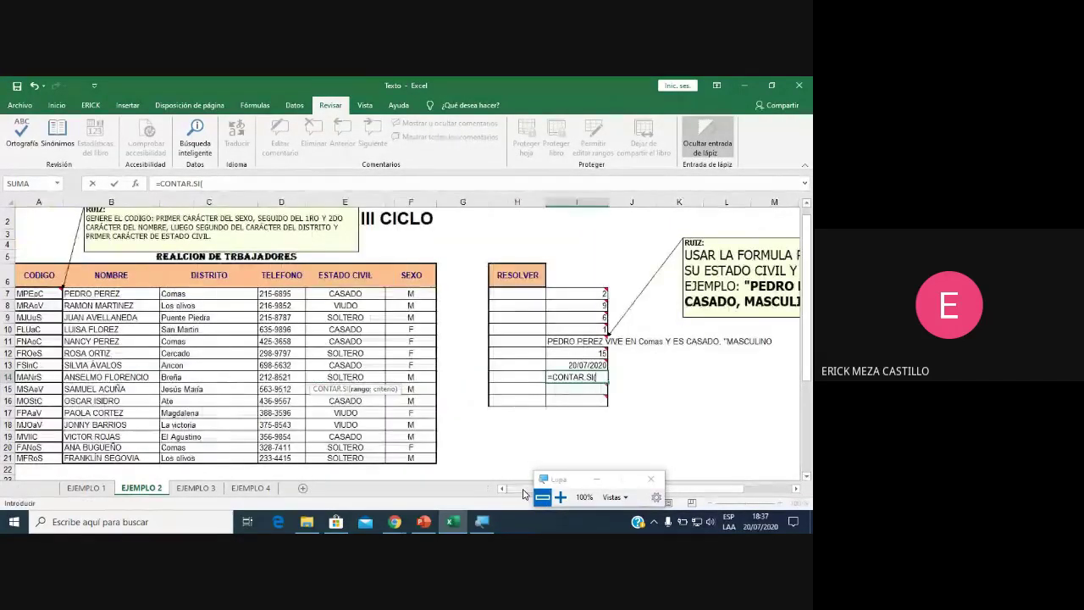
{"action": "left_click_drag", "start_coordinate": [115, 294], "coordinate": [129, 458]}
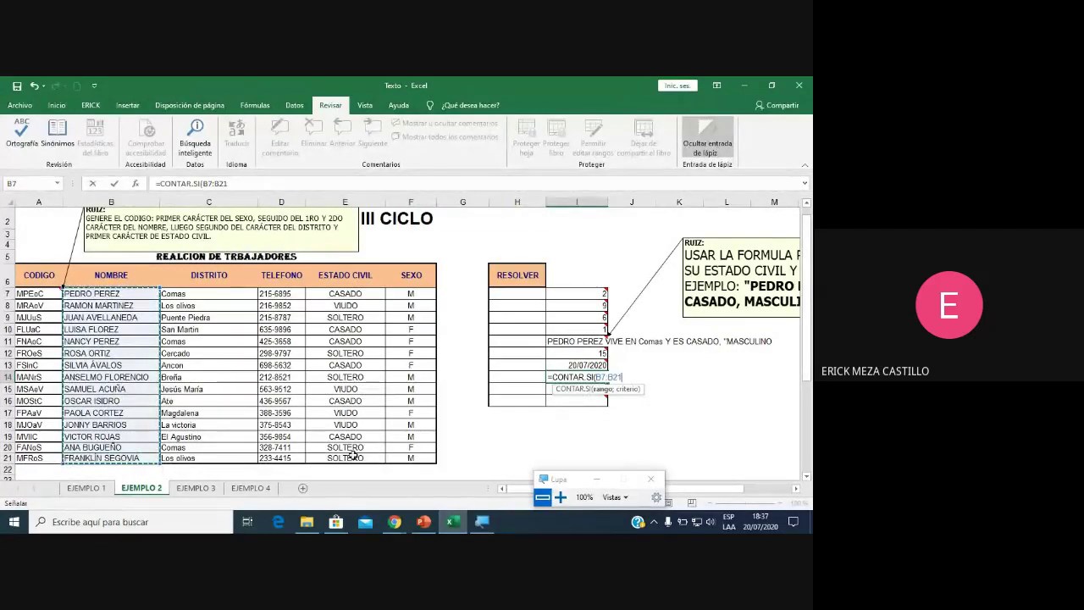
{"action": "type", "text": ";"}
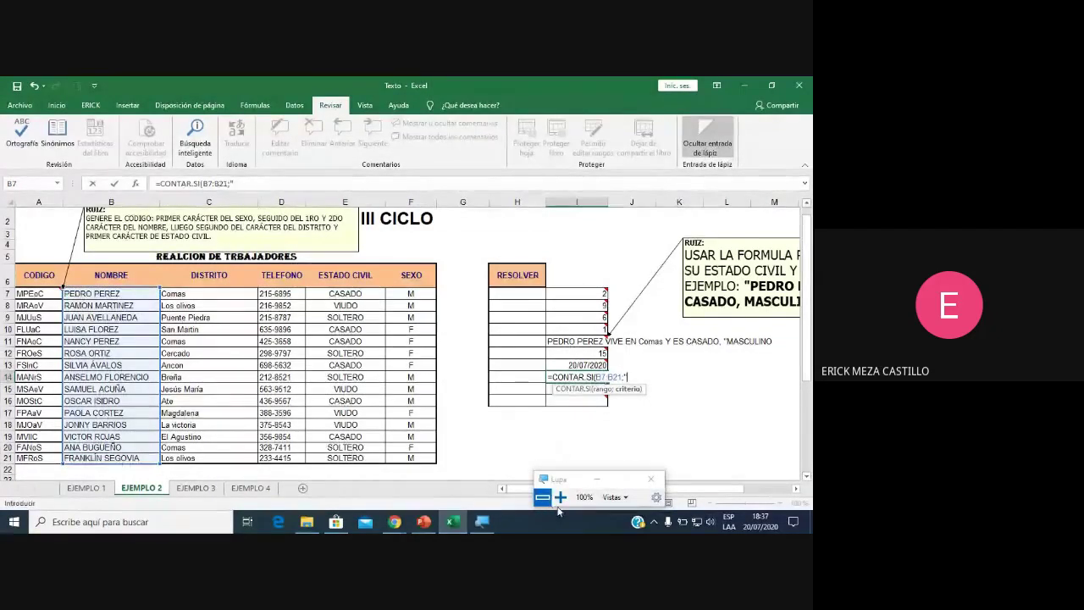
{"action": "left_click", "coordinate": [560, 497]}
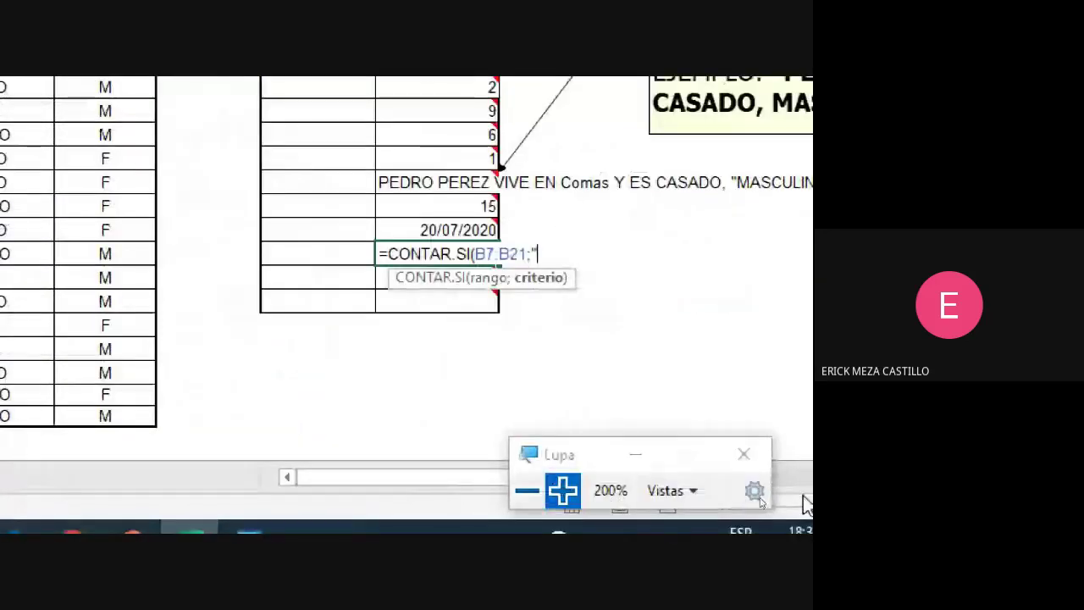
{"action": "type", "text": "?"}
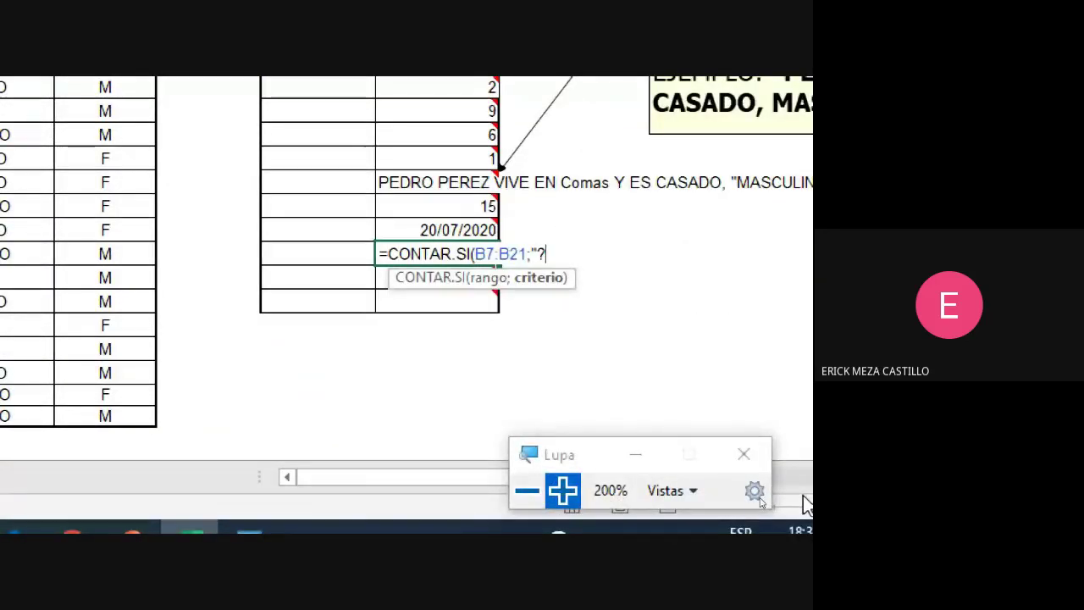
{"action": "type", "text": "u"}
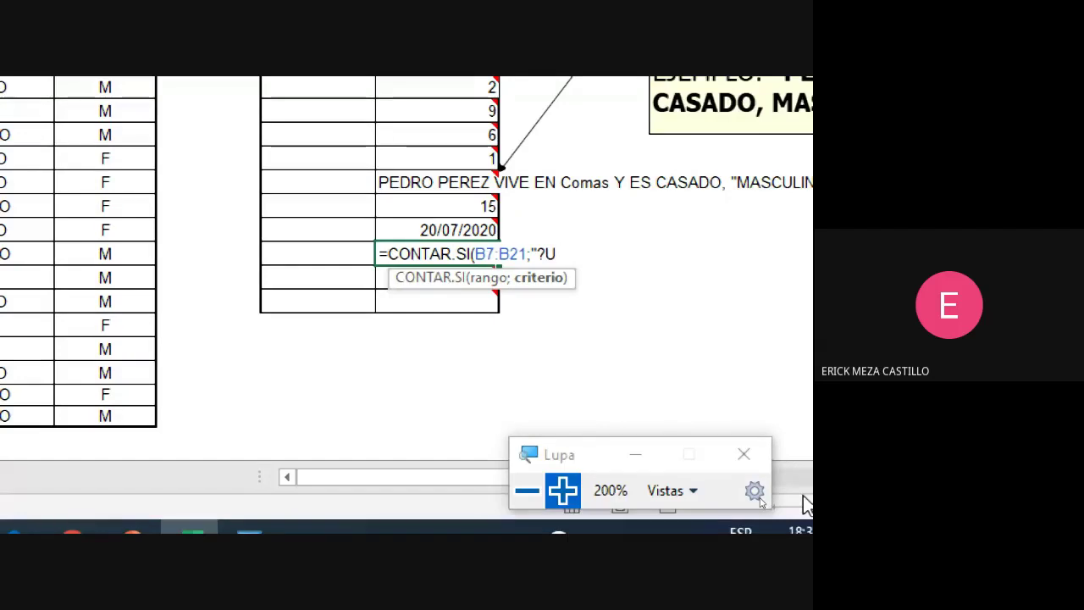
{"action": "key", "text": "BackSpace"}
{"action": "type", "text": "U"}
{"action": "type", "text": "*\""}
{"action": "type", "text": "9"}
{"action": "key", "text": "BackSpace"}
{"action": "type", "text": ")"}
{"action": "key", "text": "Return"}
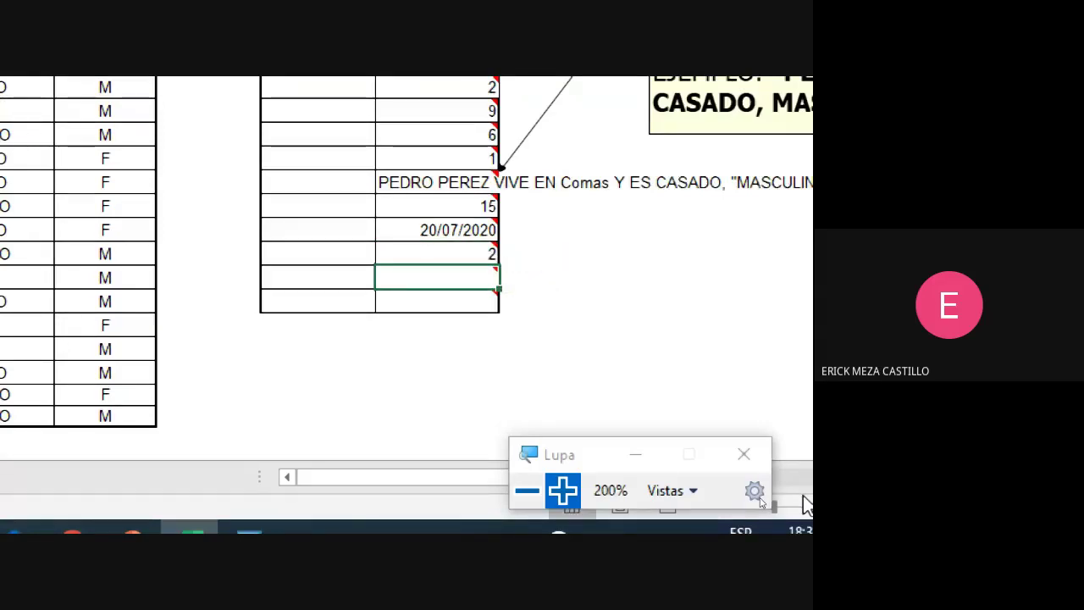
Review the I14 formula under magnification and recommit it, giving 2.
{"action": "double_click", "coordinate": [461, 257]}
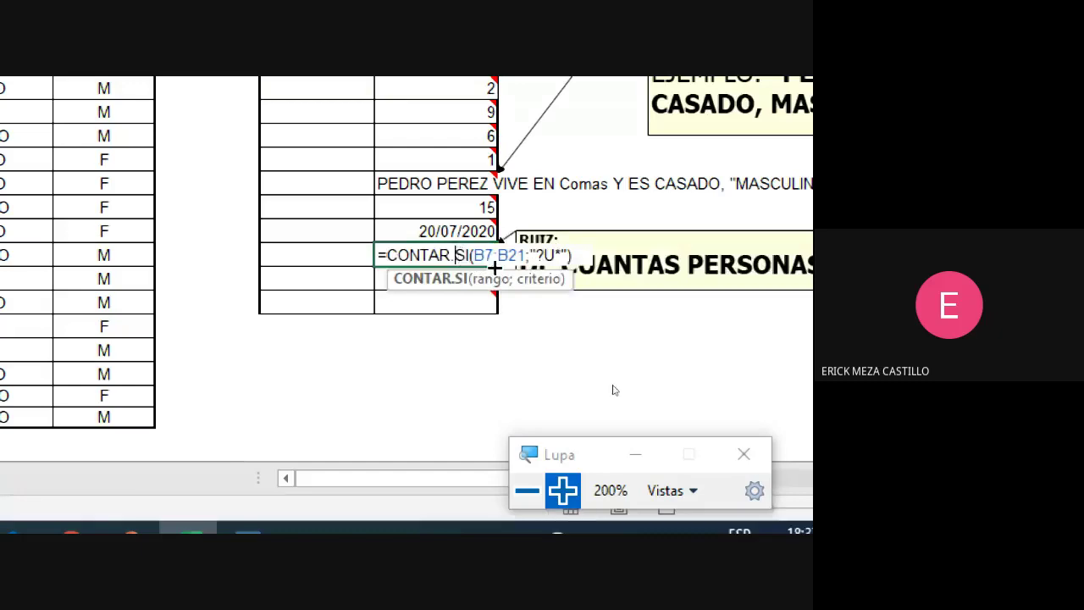
{"action": "left_click", "coordinate": [533, 500]}
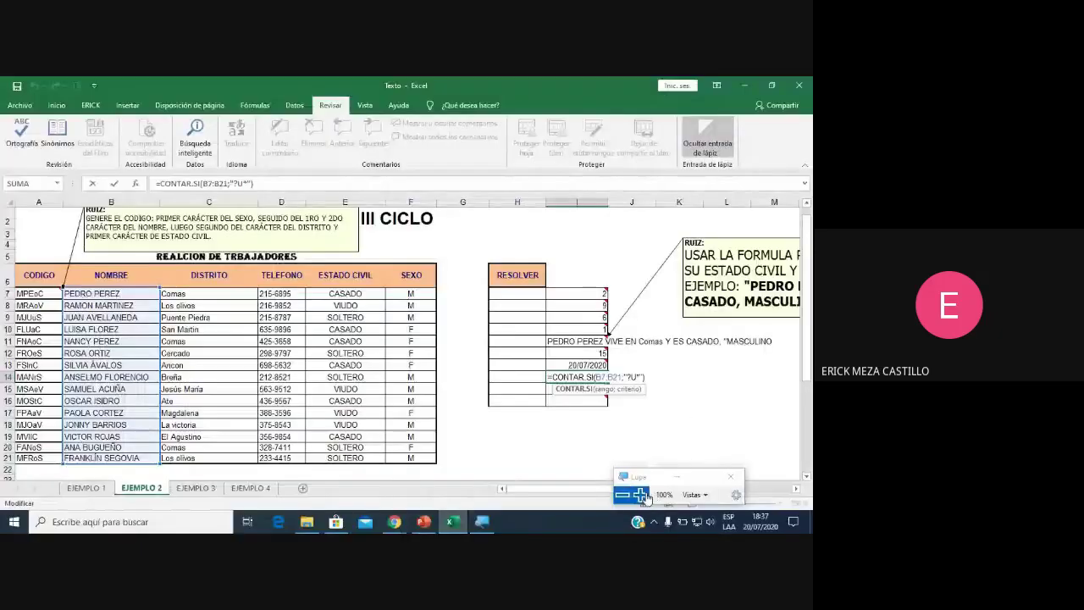
{"action": "left_click", "coordinate": [635, 495]}
{"action": "left_click", "coordinate": [636, 495]}
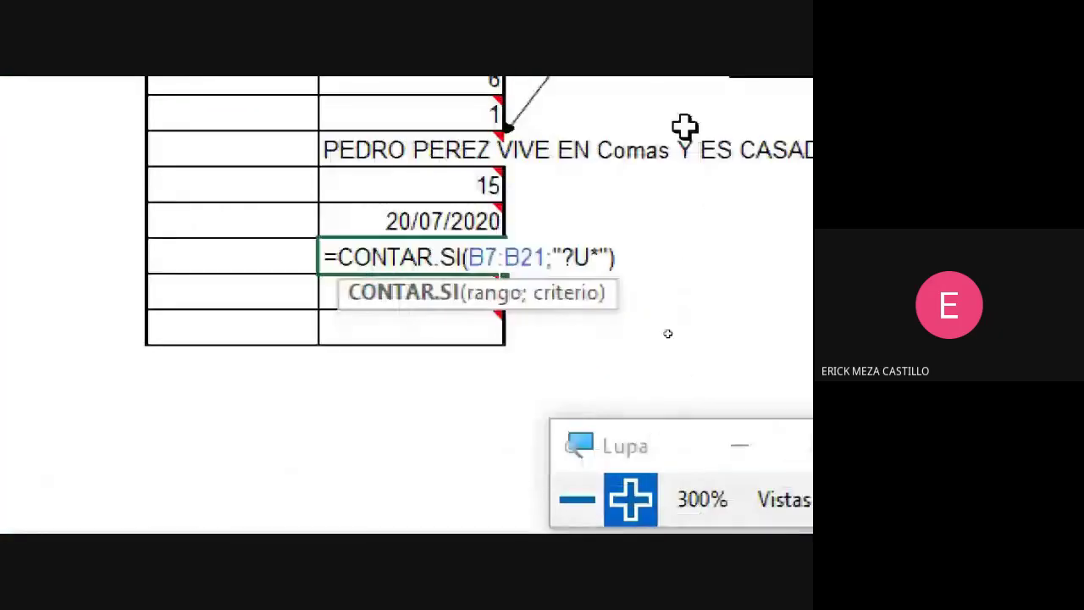
{"action": "left_click", "coordinate": [580, 509]}
{"action": "left_click", "coordinate": [579, 507]}
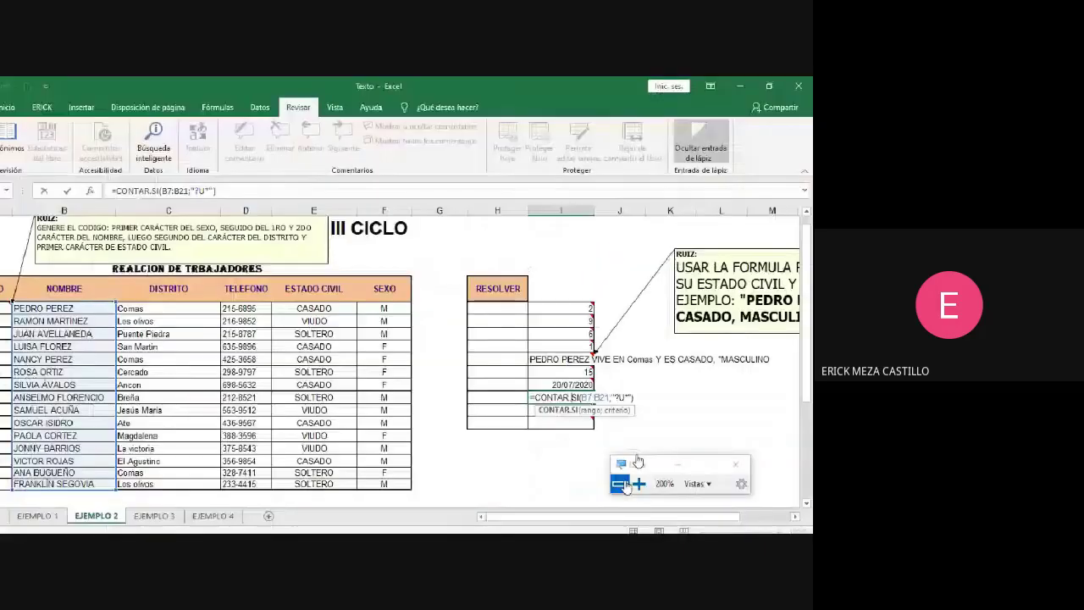
{"action": "key", "text": "ctrl+Return"}
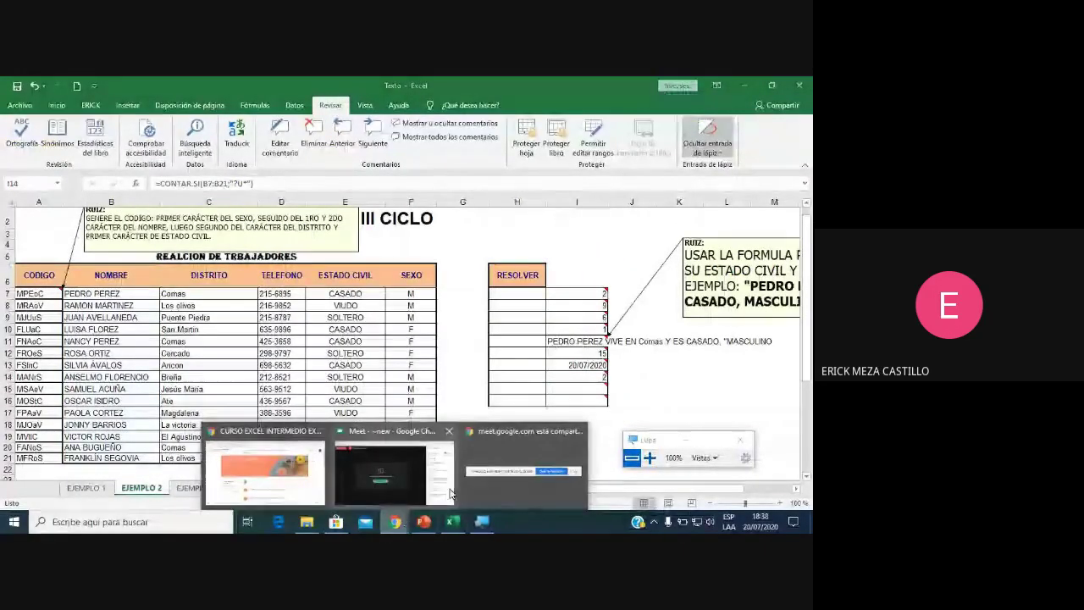
{"action": "left_click", "coordinate": [365, 471]}
{"action": "left_click_drag", "start_coordinate": [669, 437], "coordinate": [482, 410]}
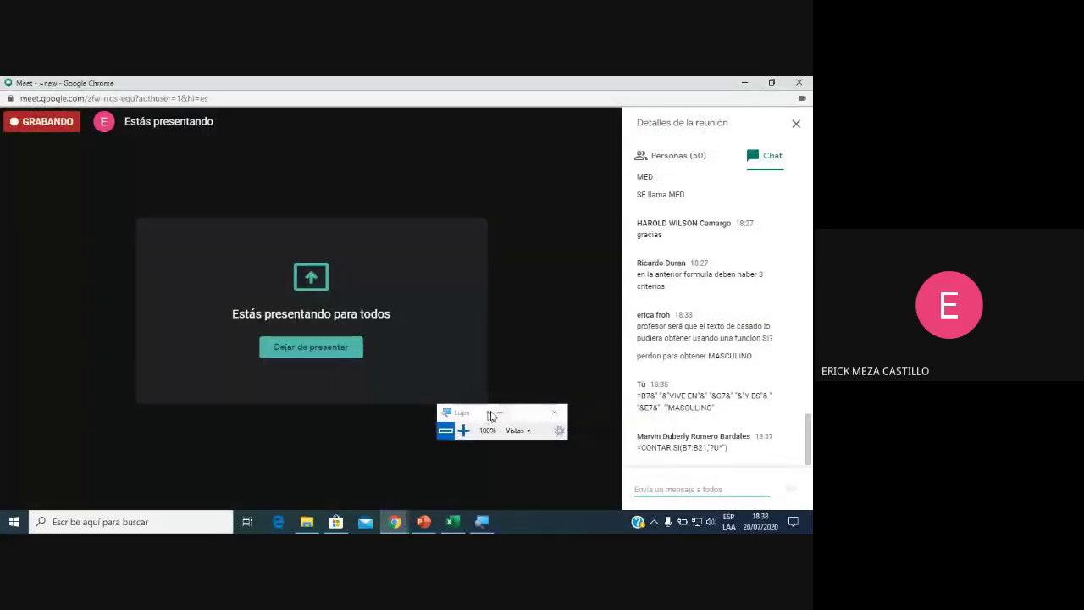
{"action": "left_click", "coordinate": [453, 520]}
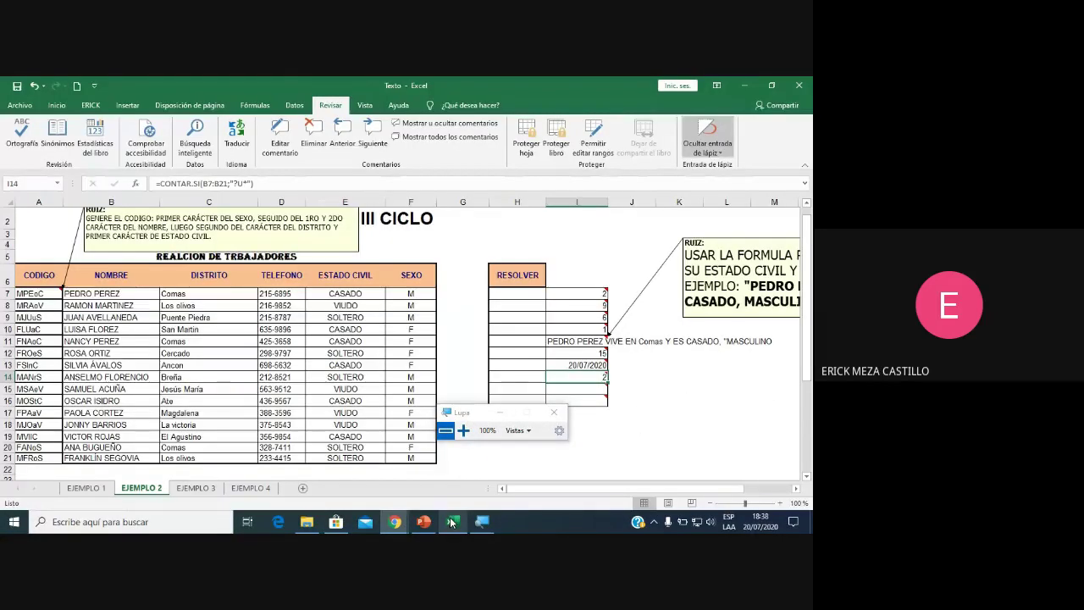
{"action": "left_click", "coordinate": [464, 432]}
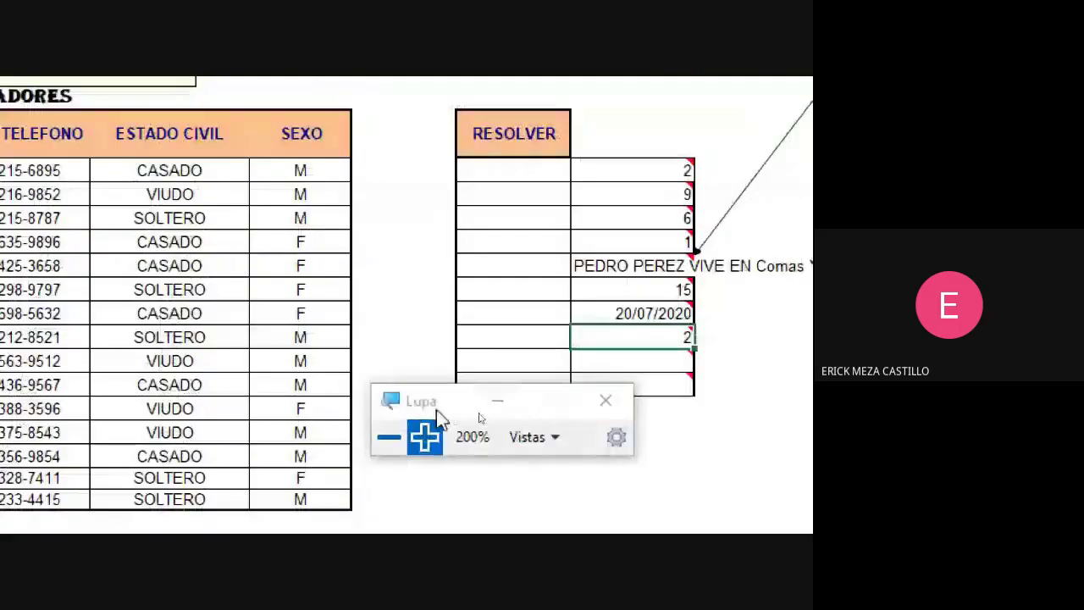
{"action": "left_click", "coordinate": [418, 275]}
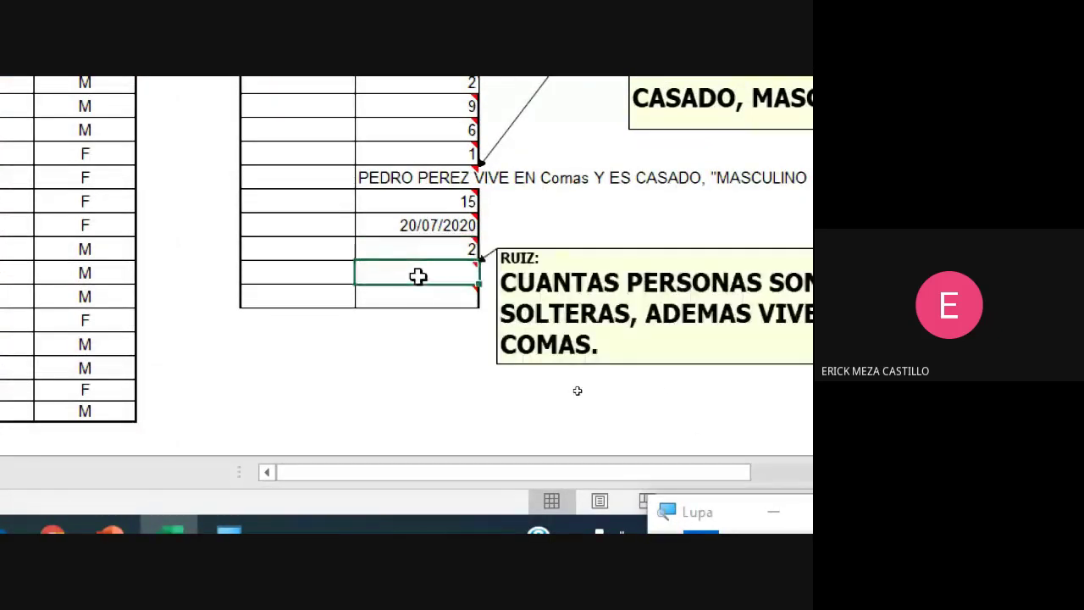
{"action": "left_click", "coordinate": [699, 520]}
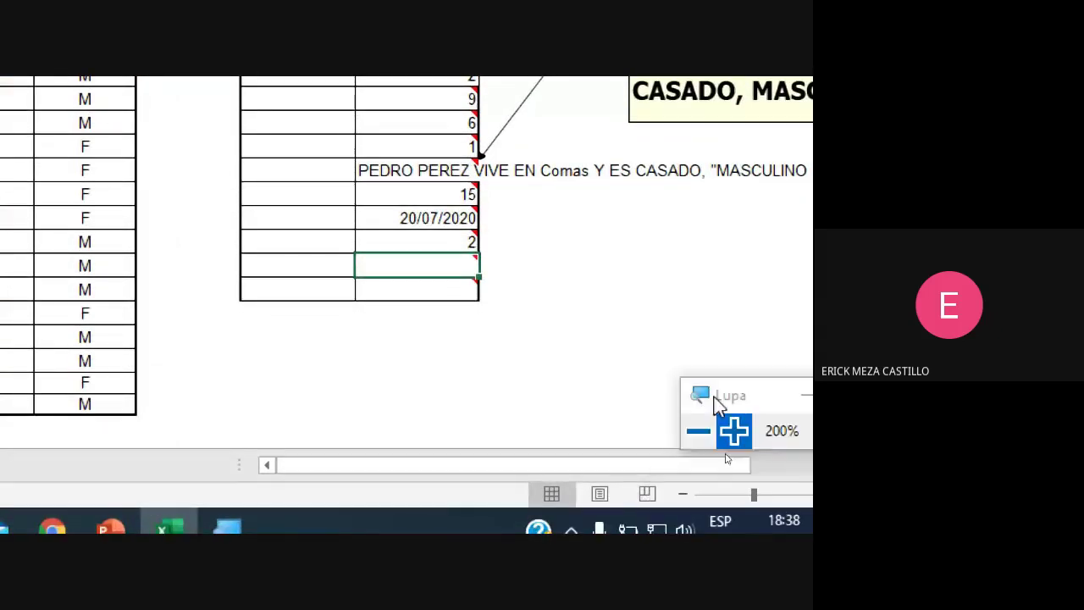
{"action": "left_click", "coordinate": [697, 432]}
{"action": "mouse_move", "coordinate": [417, 266]}
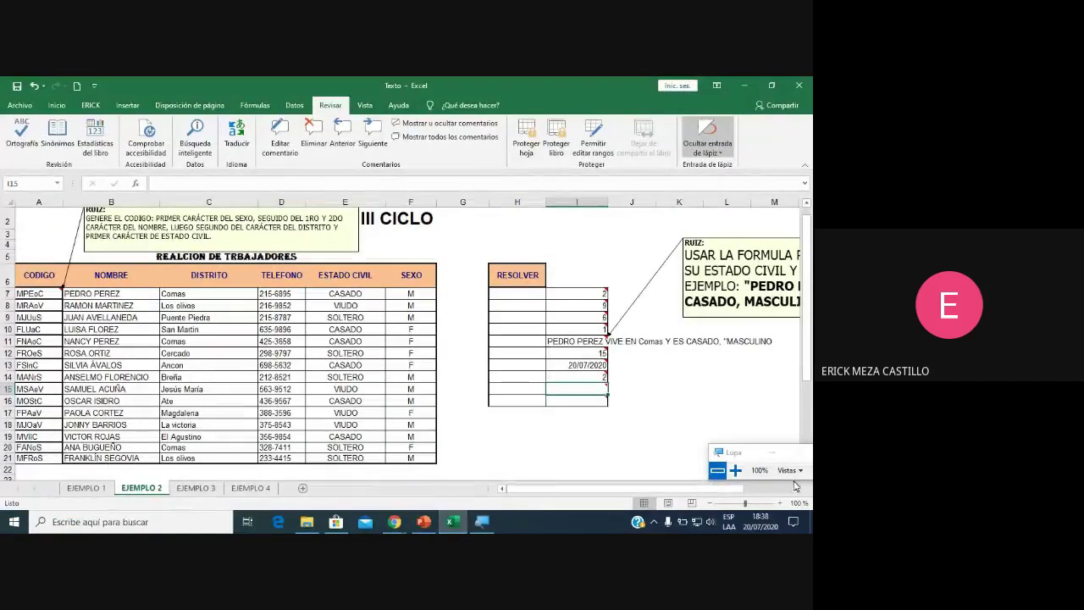
{"action": "scroll", "coordinate": [475, 423], "scroll_direction": "right", "scroll_amount": 3}
{"action": "mouse_move", "coordinate": [354, 389]}
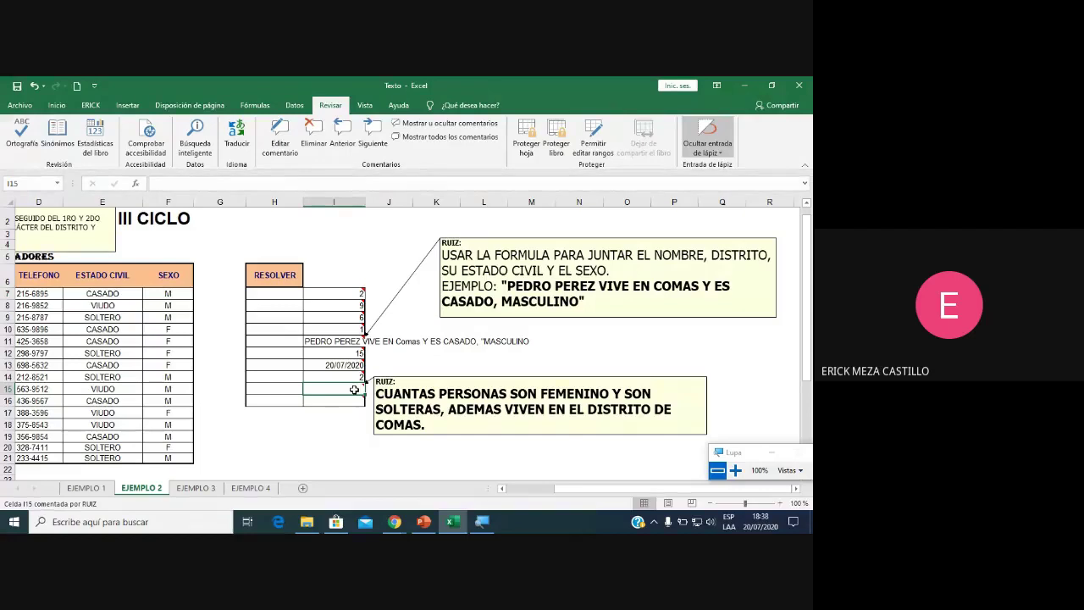
Enter =CONTAR.SI.CONJUNTO(F7:F21;"F";E7:E21;"SOLTERO";C7:C21;"COMAS") in I15, returning 1.
{"action": "type", "text": "=CONTA"}
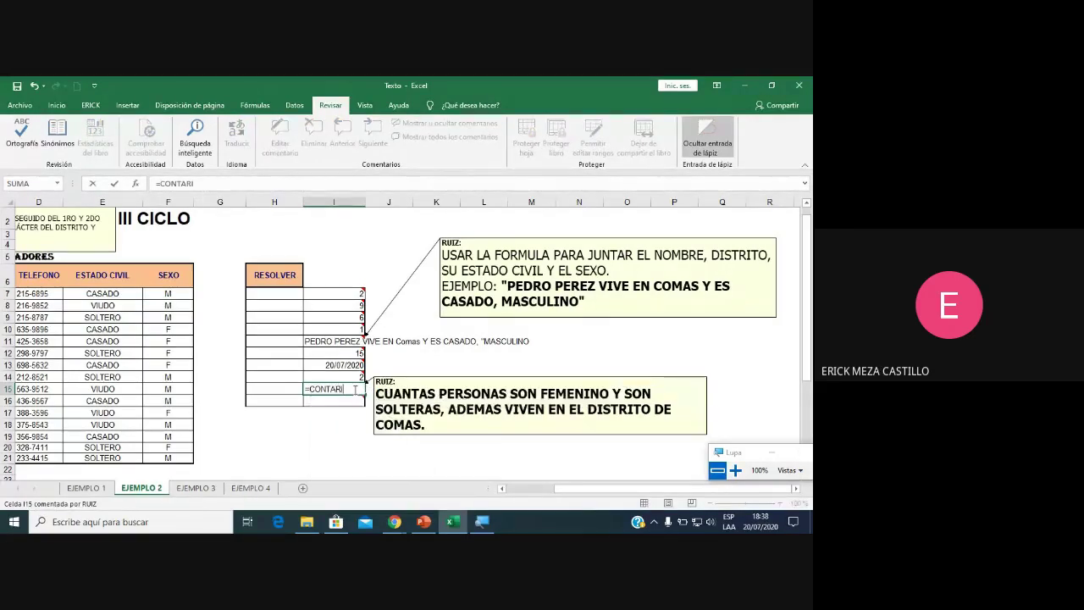
{"action": "type", "text": "R.SI"}
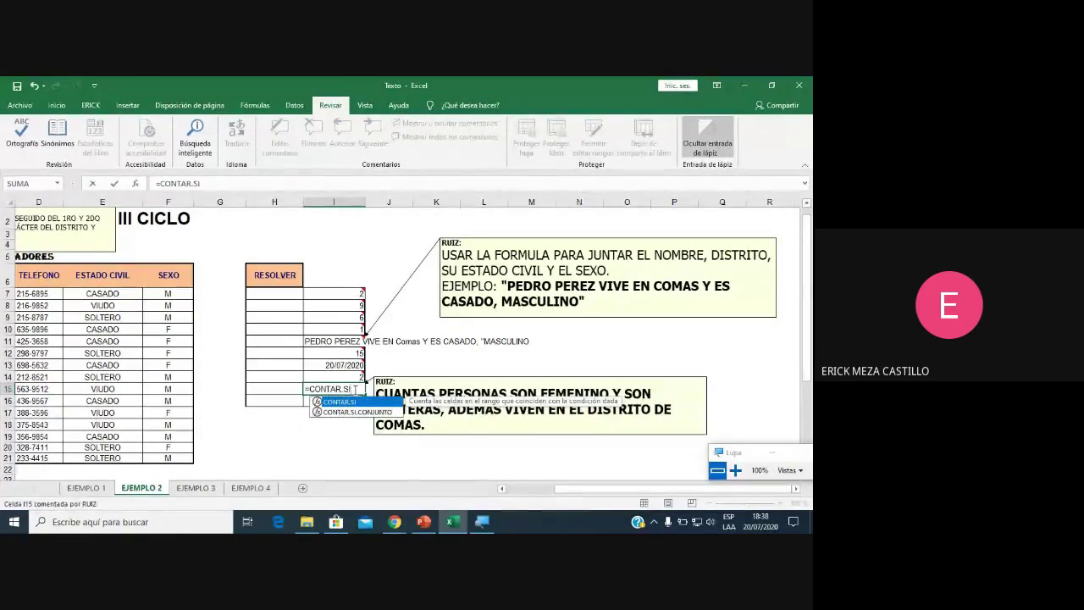
{"action": "double_click", "coordinate": [369, 412]}
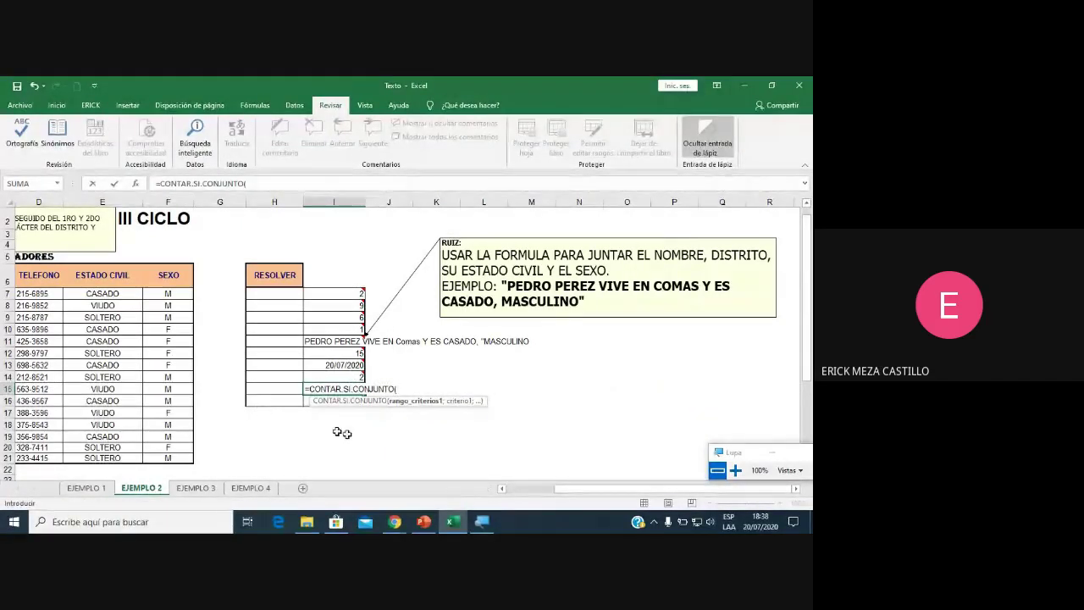
{"action": "mouse_move", "coordinate": [168, 293]}
{"action": "left_mouse_down"}
{"action": "mouse_move", "coordinate": [178, 312]}
{"action": "mouse_move", "coordinate": [171, 457]}
{"action": "left_mouse_up"}
{"action": "type", "text": ";"}
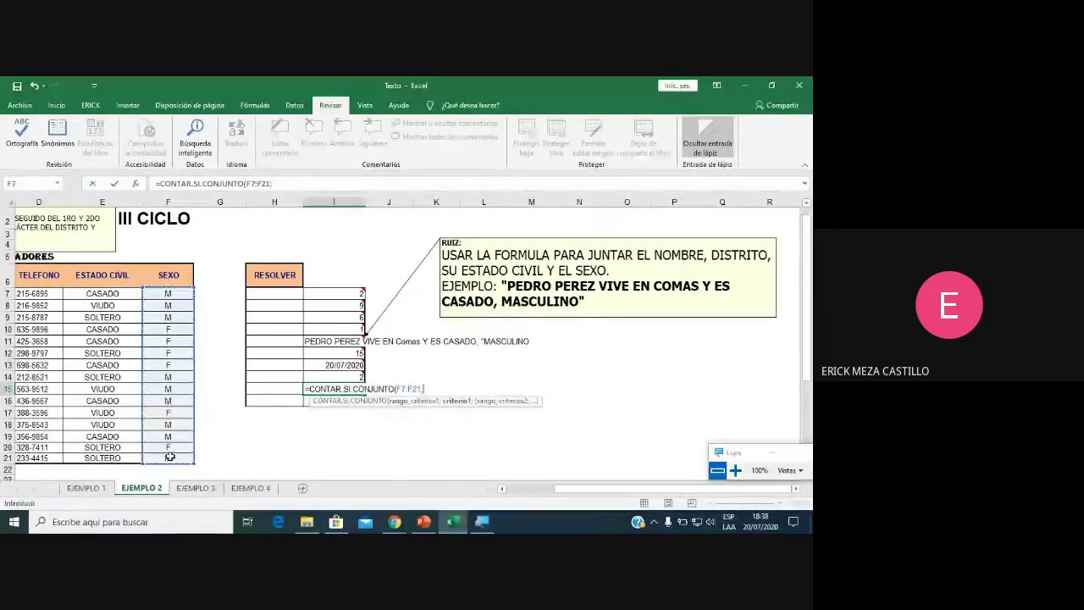
{"action": "type", "text": "\"F\""}
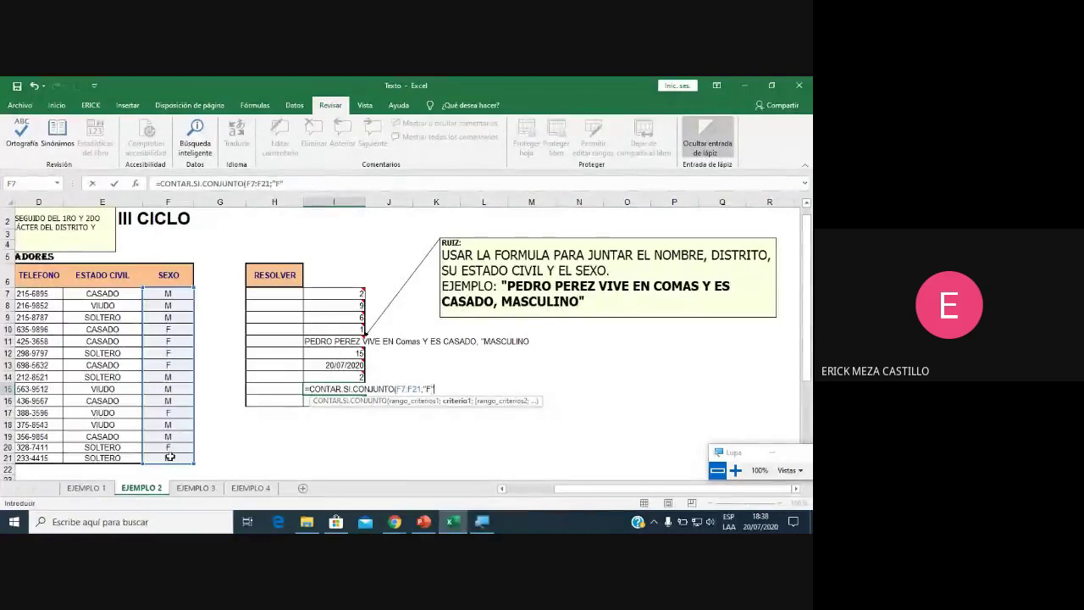
{"action": "type", "text": ";"}
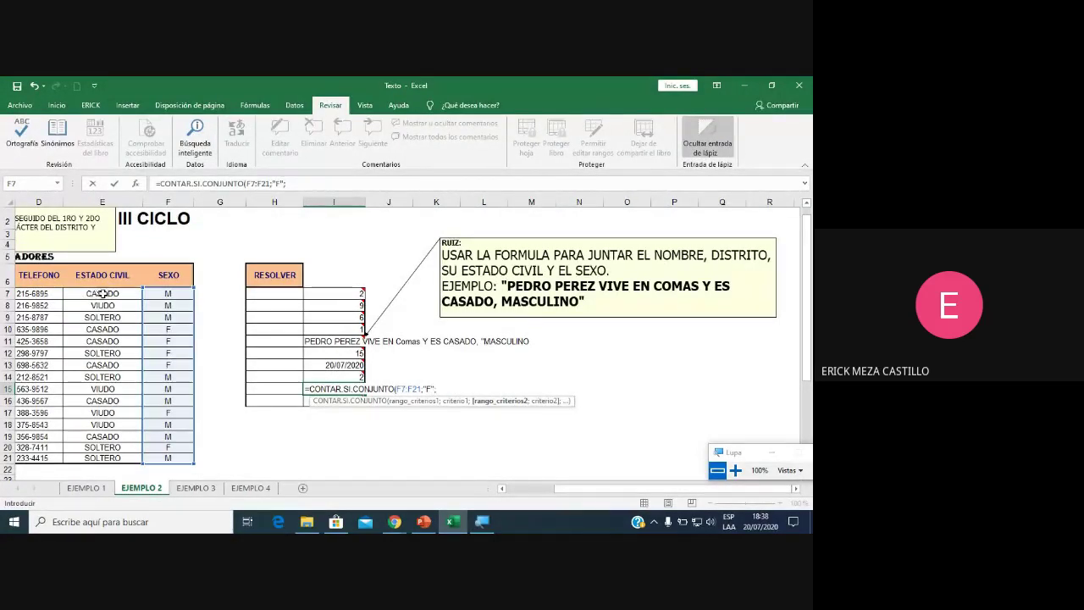
{"action": "left_click_drag", "start_coordinate": [100, 293], "coordinate": [113, 456]}
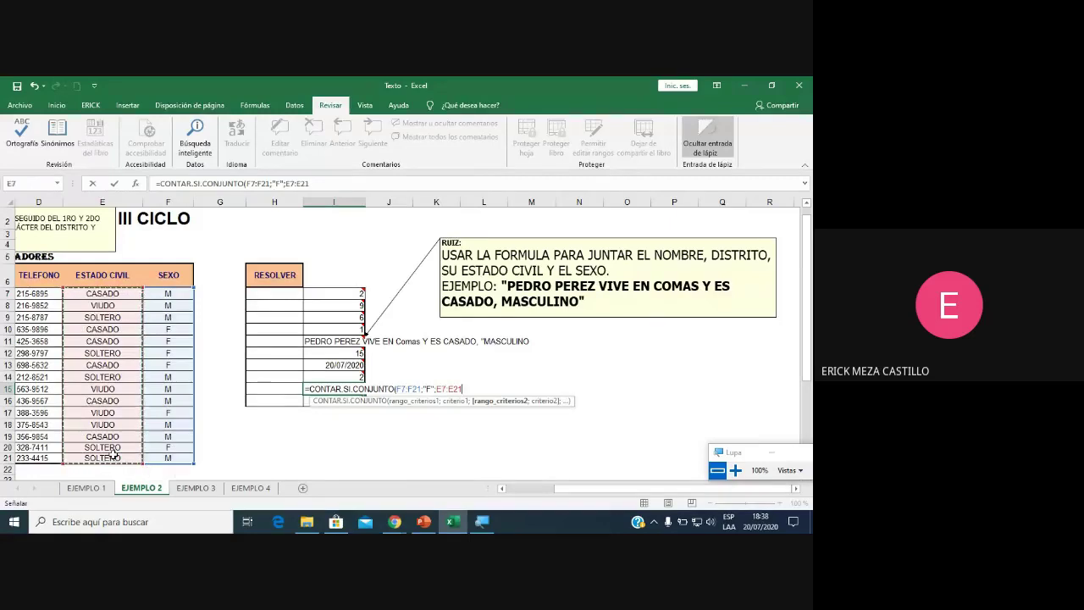
{"action": "type", "text": ";\"SO"}
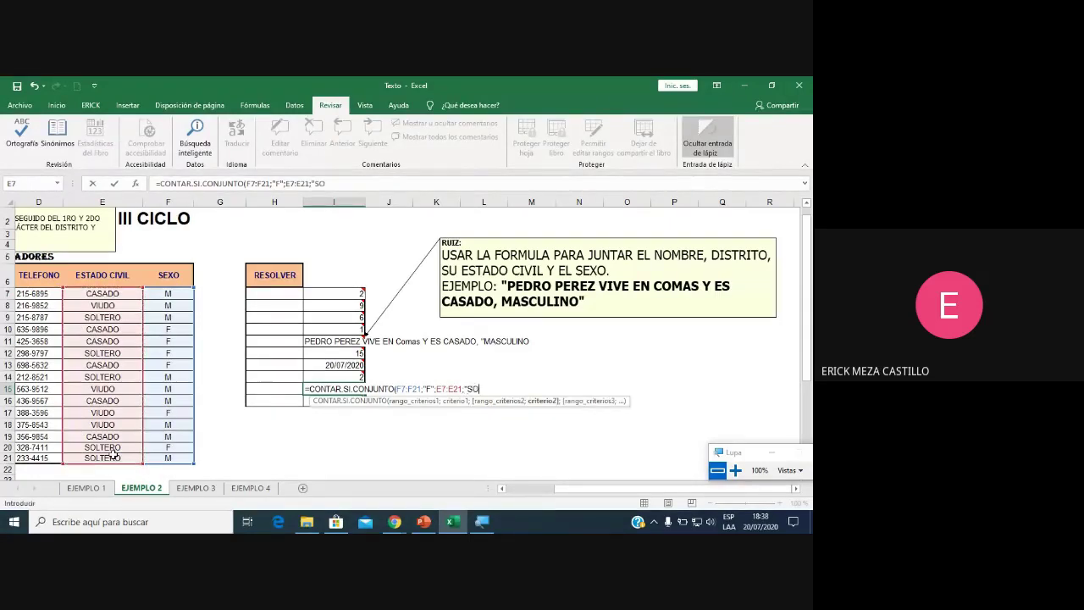
{"action": "type", "text": "LTERO"}
{"action": "type", "text": "\""}
{"action": "type", "text": ";"}
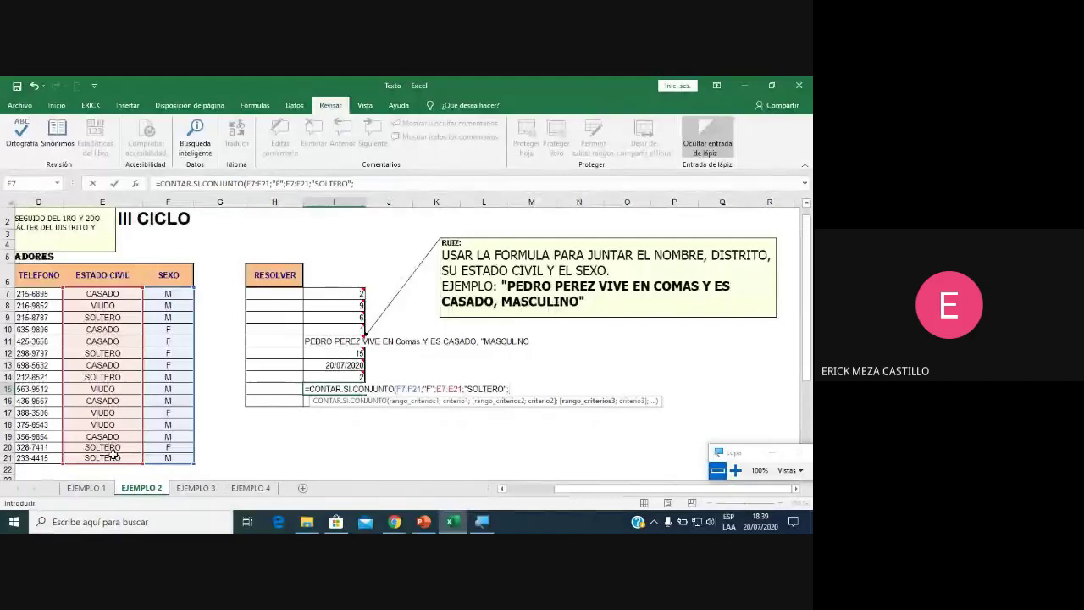
{"action": "left_click", "coordinate": [502, 490]}
{"action": "left_click", "coordinate": [501, 490]}
{"action": "left_click_drag", "start_coordinate": [157, 294], "coordinate": [161, 458]}
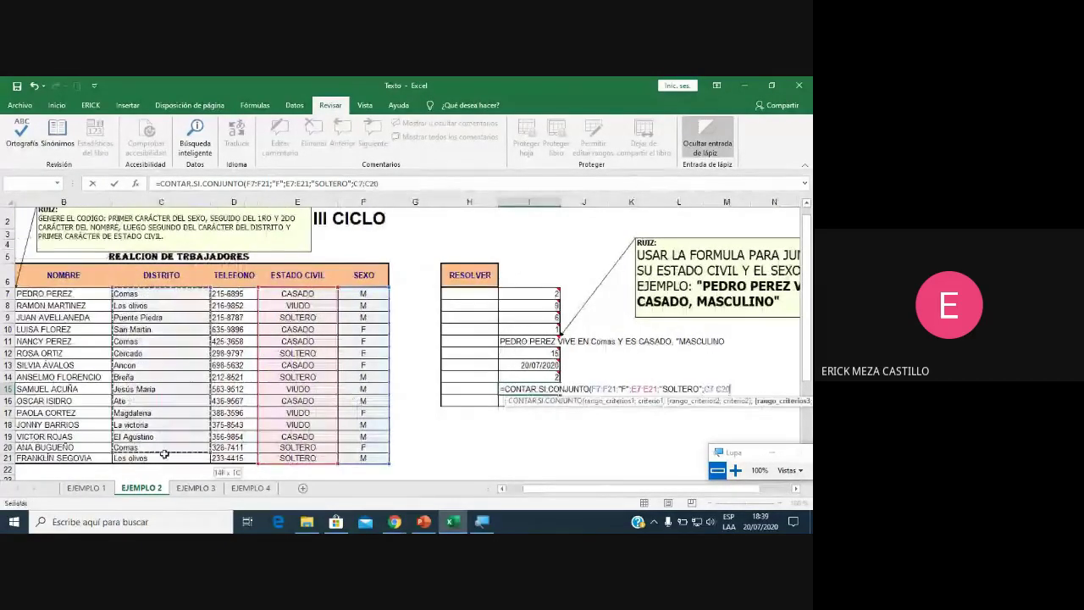
{"action": "left_click", "coordinate": [796, 489]}
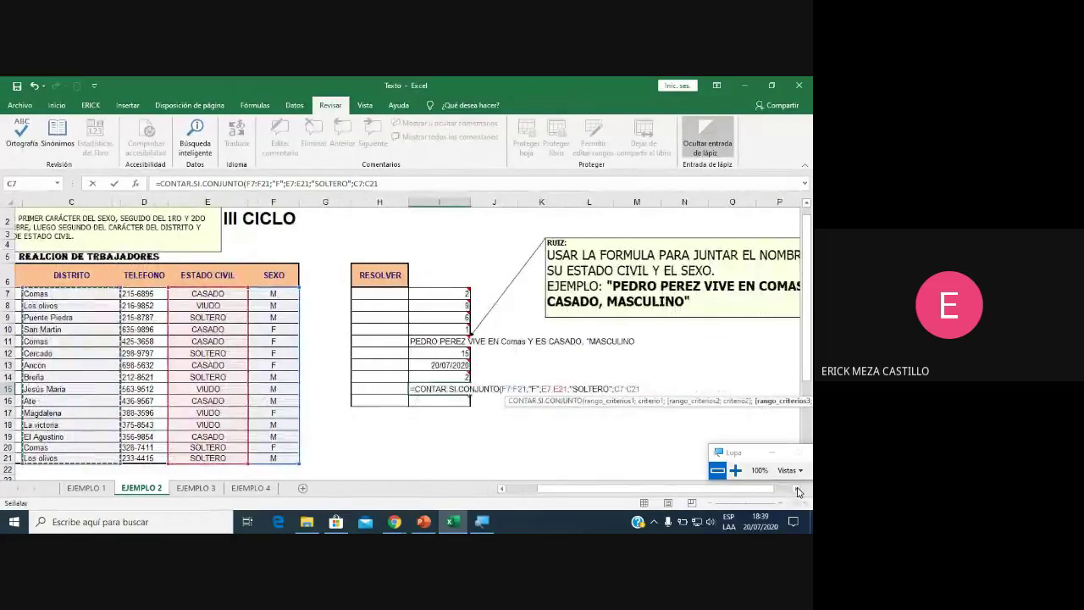
{"action": "type", "text": ";\""}
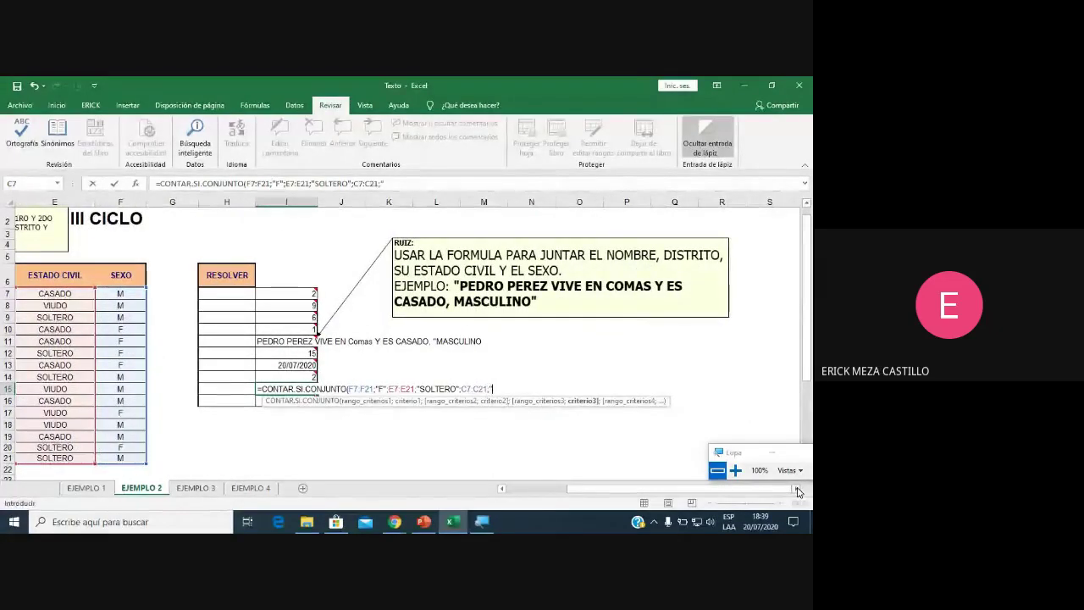
{"action": "type", "text": "COMAS"}
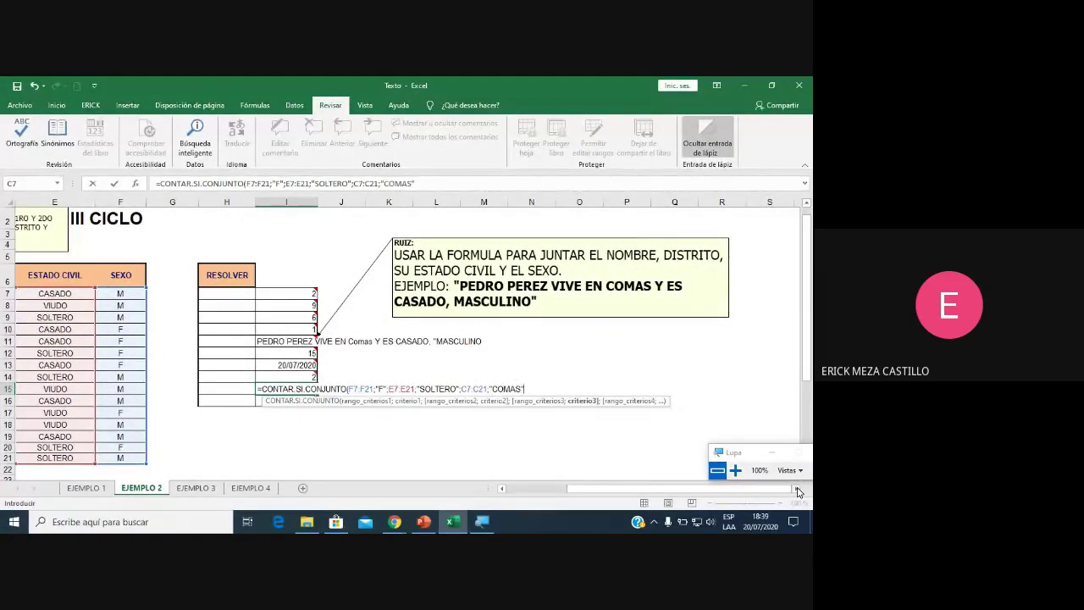
{"action": "key", "text": "Return"}
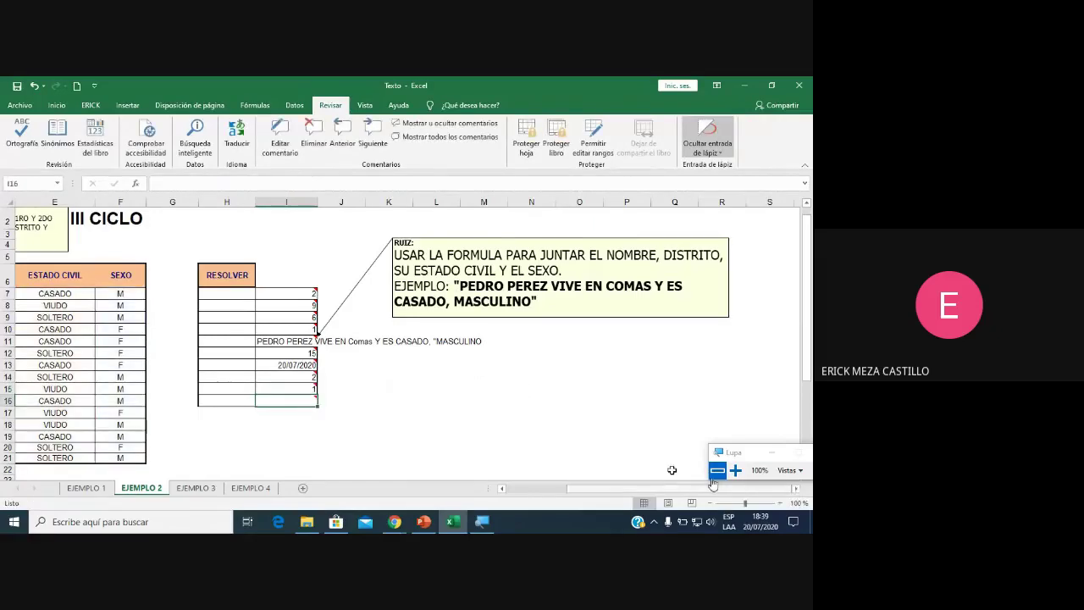
{"action": "left_click", "coordinate": [312, 389]}
{"action": "double_click", "coordinate": [313, 388]}
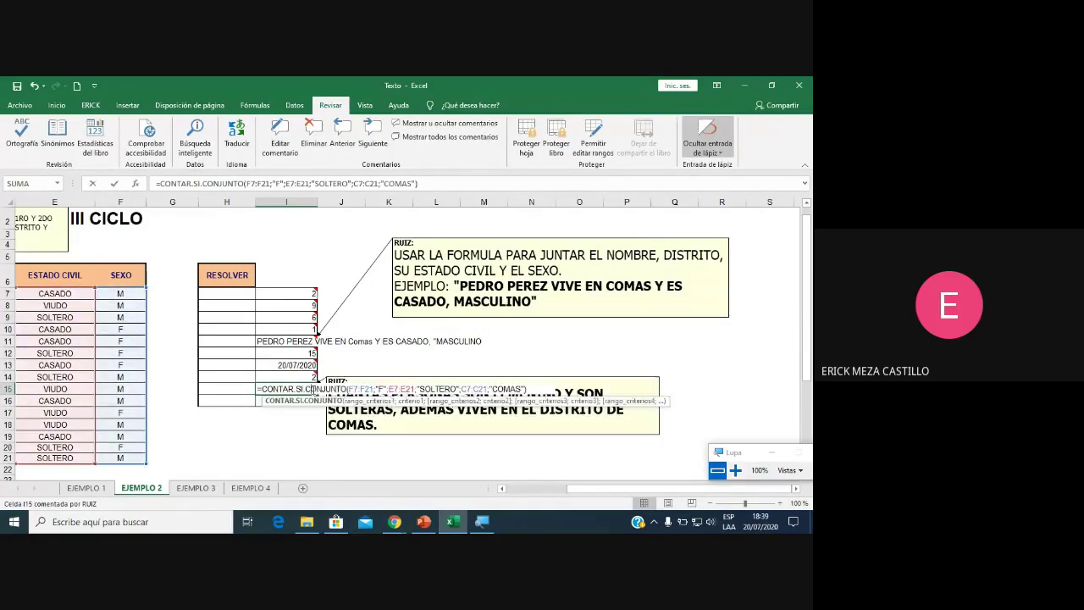
{"action": "left_click", "coordinate": [735, 470]}
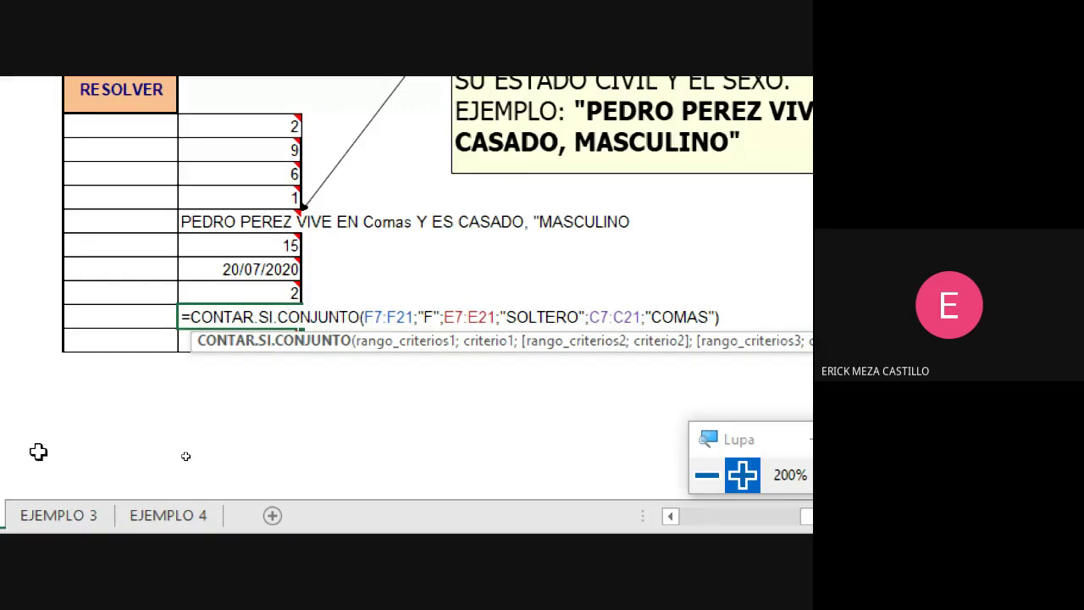
{"action": "left_click", "coordinate": [707, 476]}
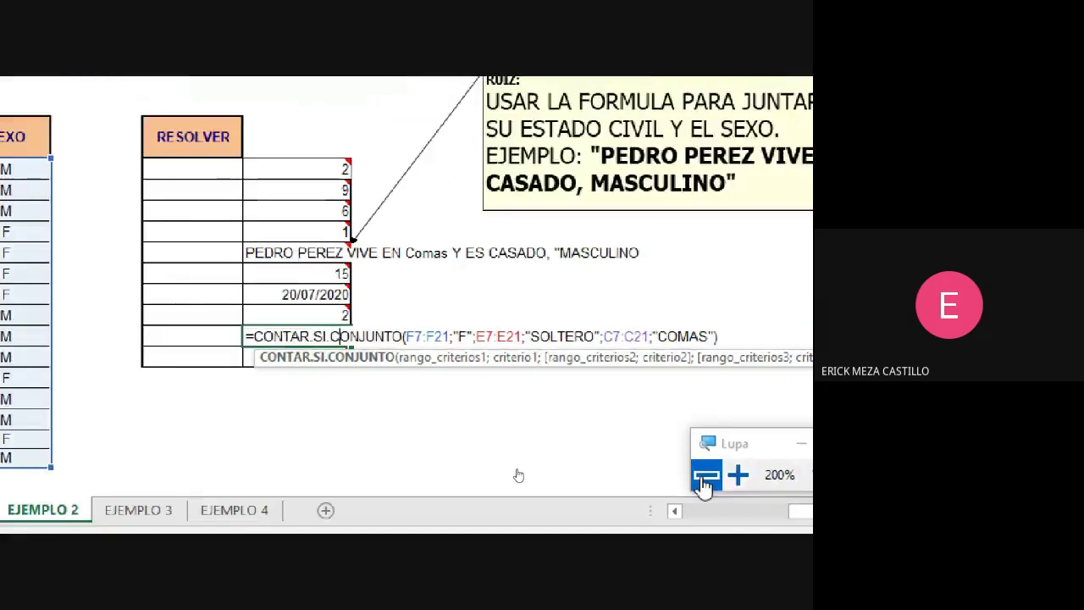
{"action": "left_click", "coordinate": [706, 476]}
{"action": "mouse_move", "coordinate": [395, 522]}
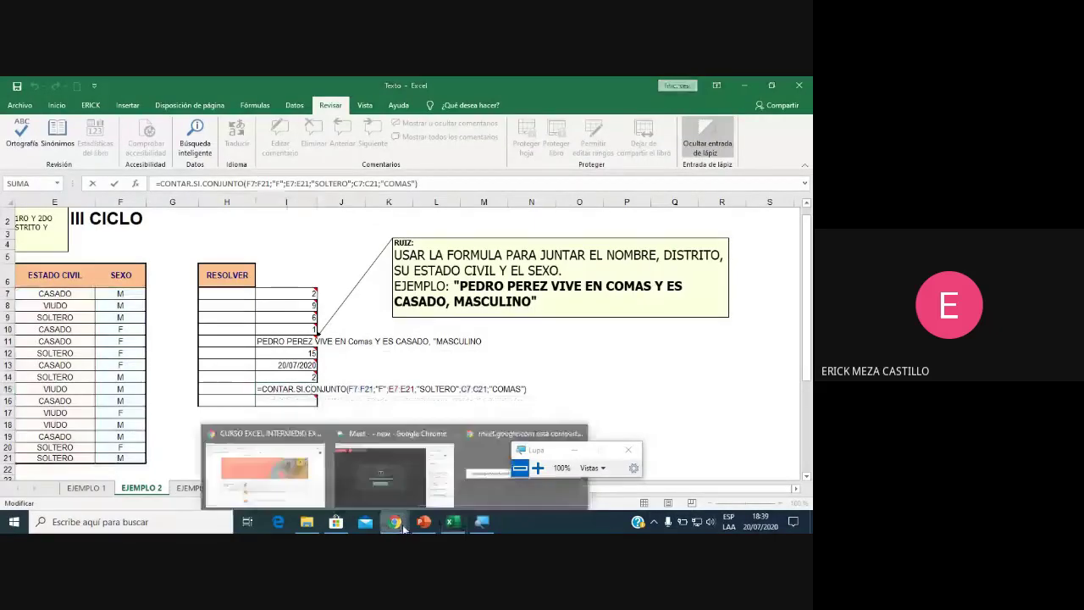
{"action": "left_click", "coordinate": [380, 466]}
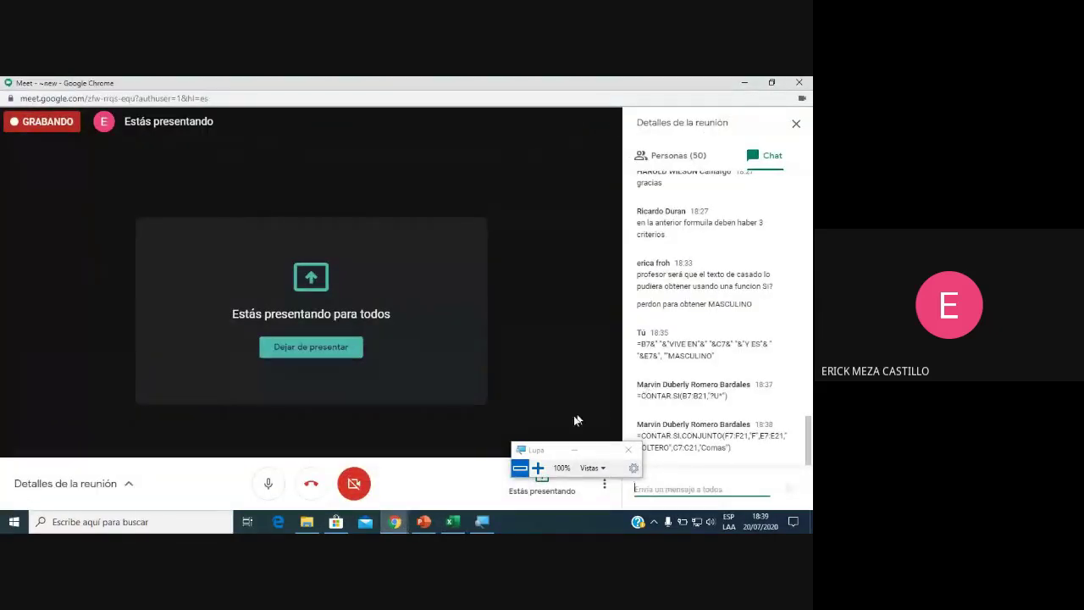
{"action": "left_click", "coordinate": [454, 522]}
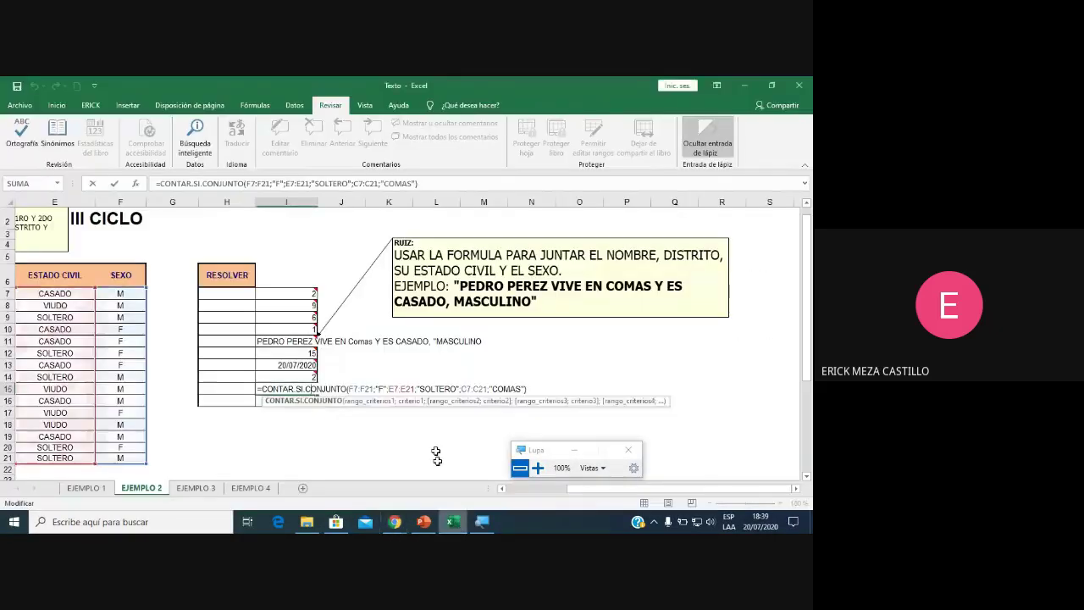
{"action": "key", "text": "Return"}
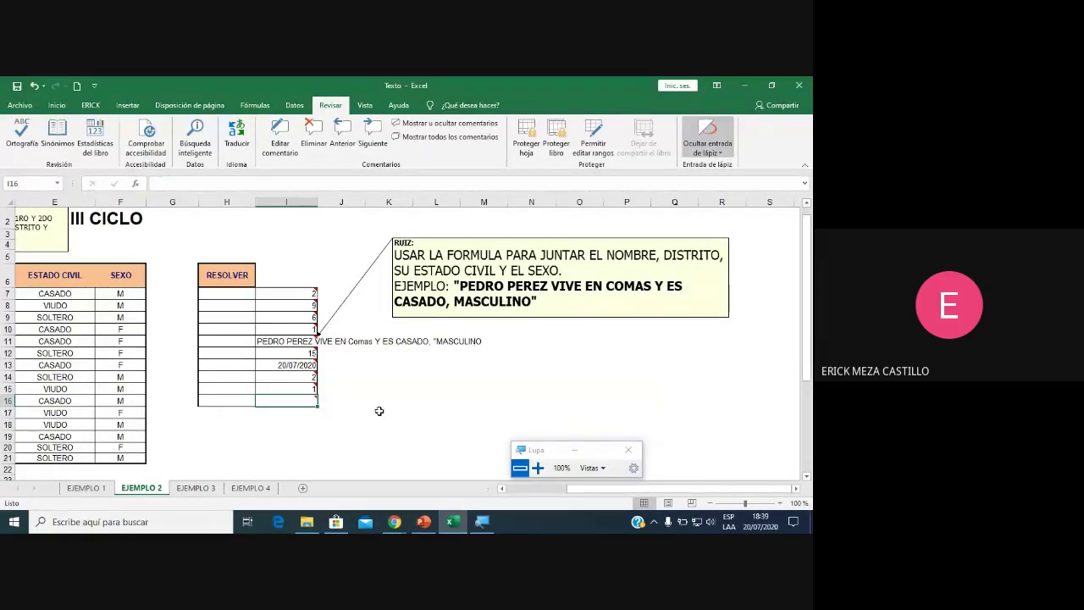
Enter =EXTRAE(E7;2;2) in I16 to extract 'AS' from CASADO.
{"action": "type", "text": "="}
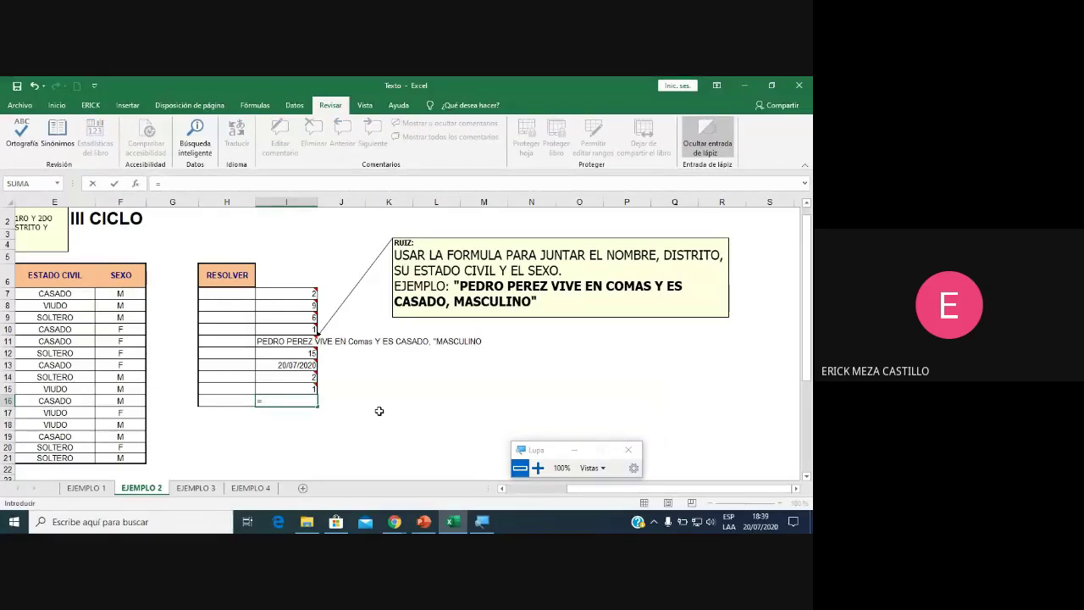
{"action": "type", "text": "EX"}
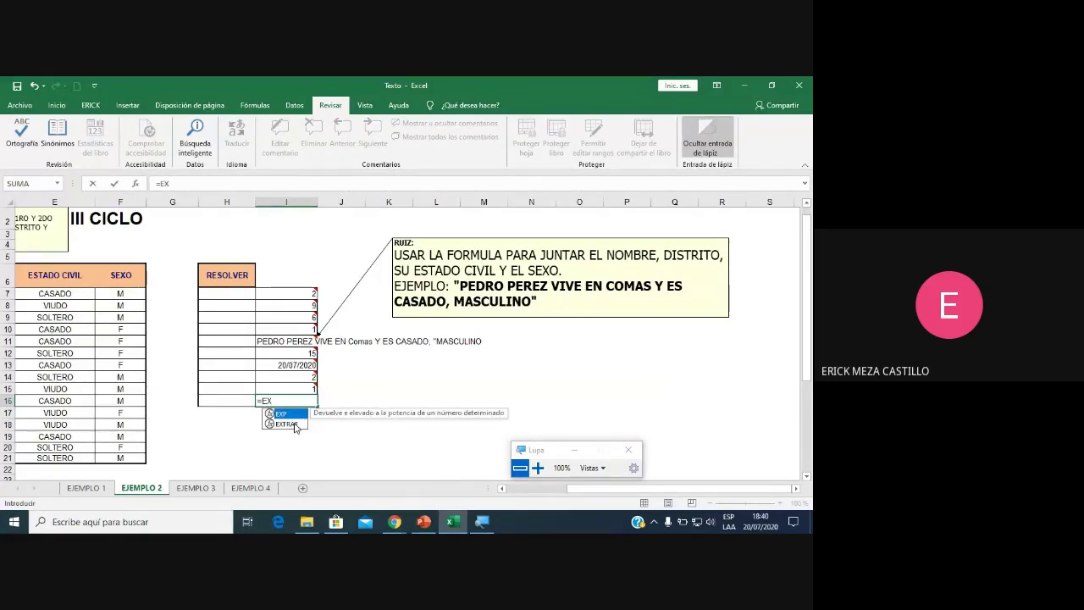
{"action": "double_click", "coordinate": [293, 424]}
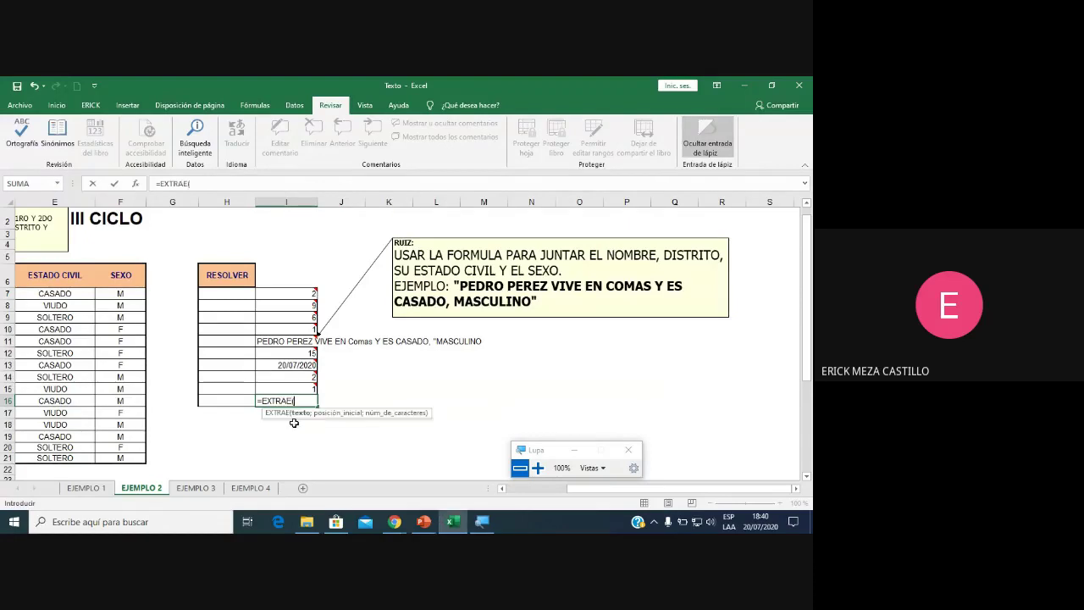
{"action": "left_click", "coordinate": [67, 294]}
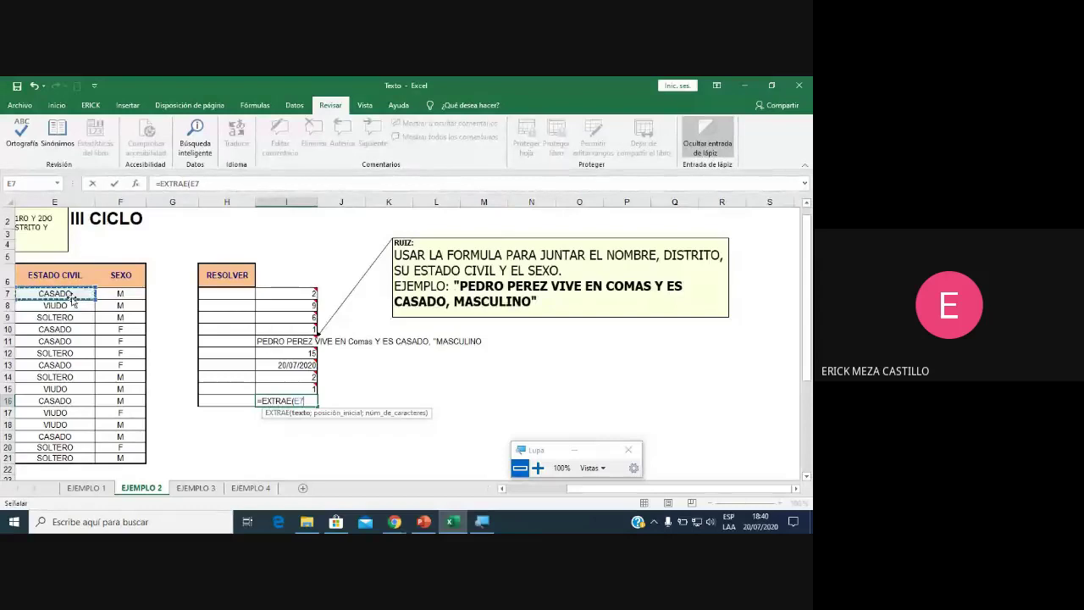
{"action": "type", "text": ";2"}
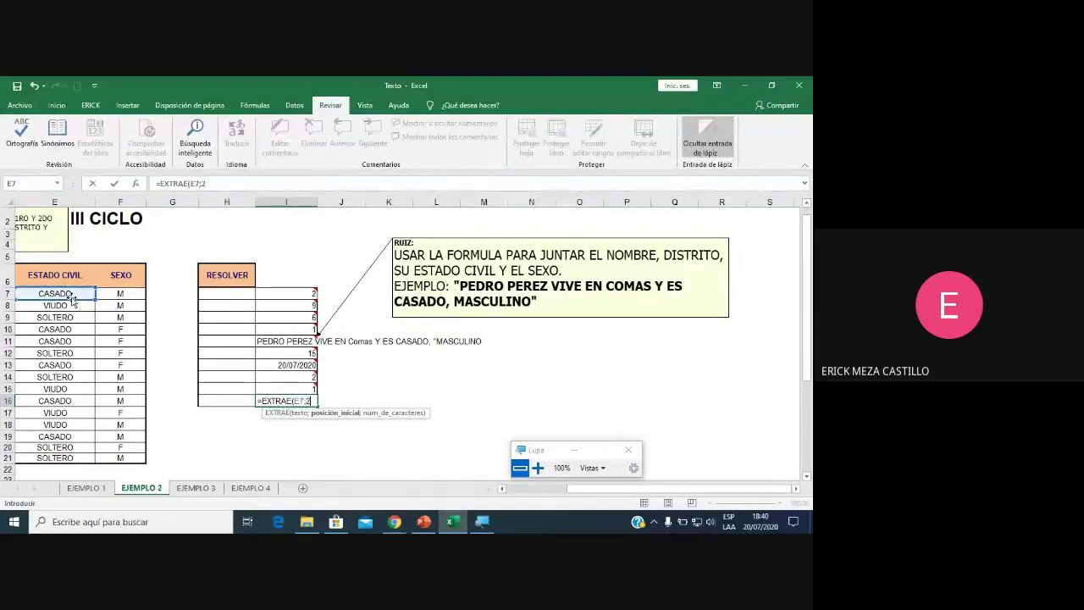
{"action": "type", "text": ";"}
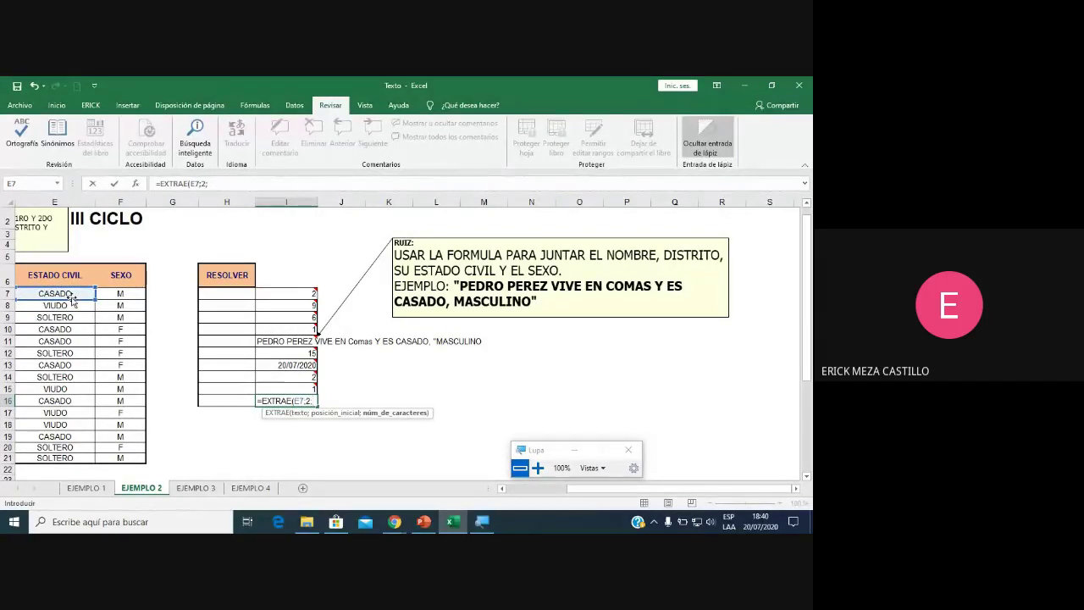
{"action": "type", "text": "2)"}
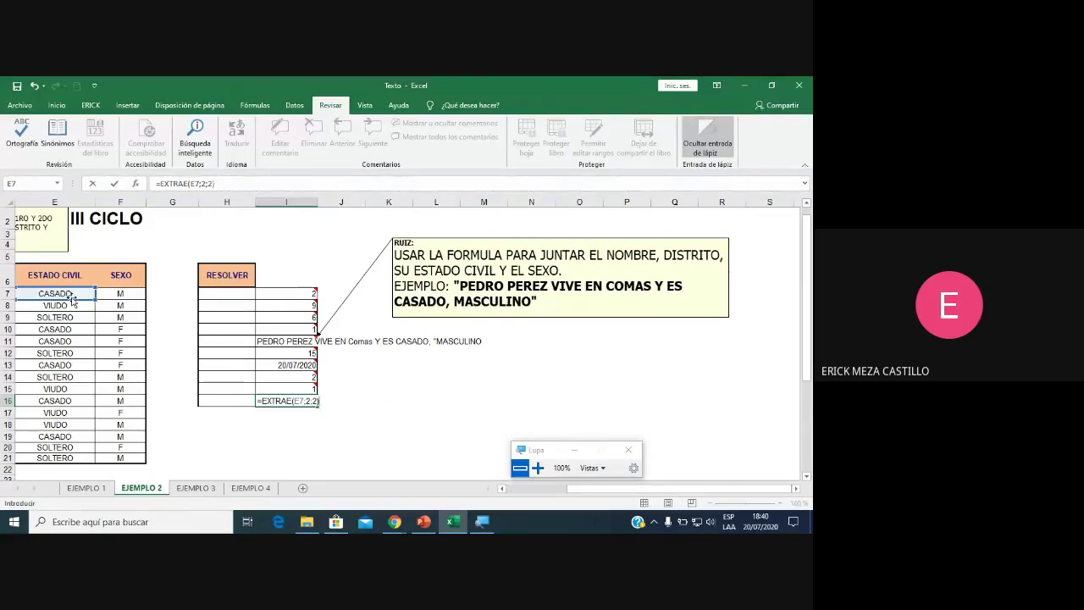
{"action": "key", "text": "Return"}
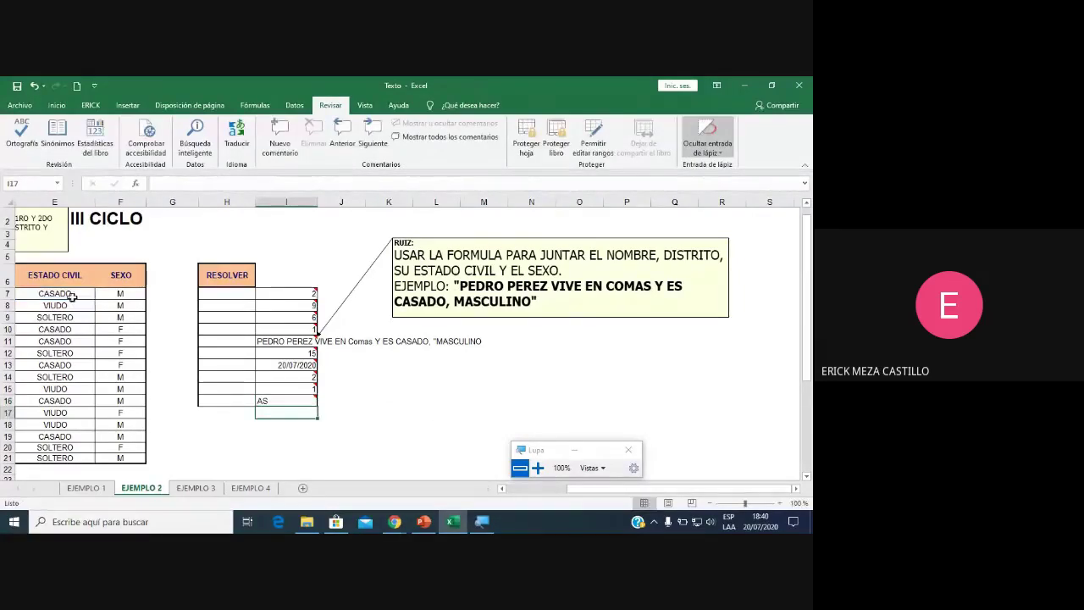
{"action": "double_click", "coordinate": [303, 400]}
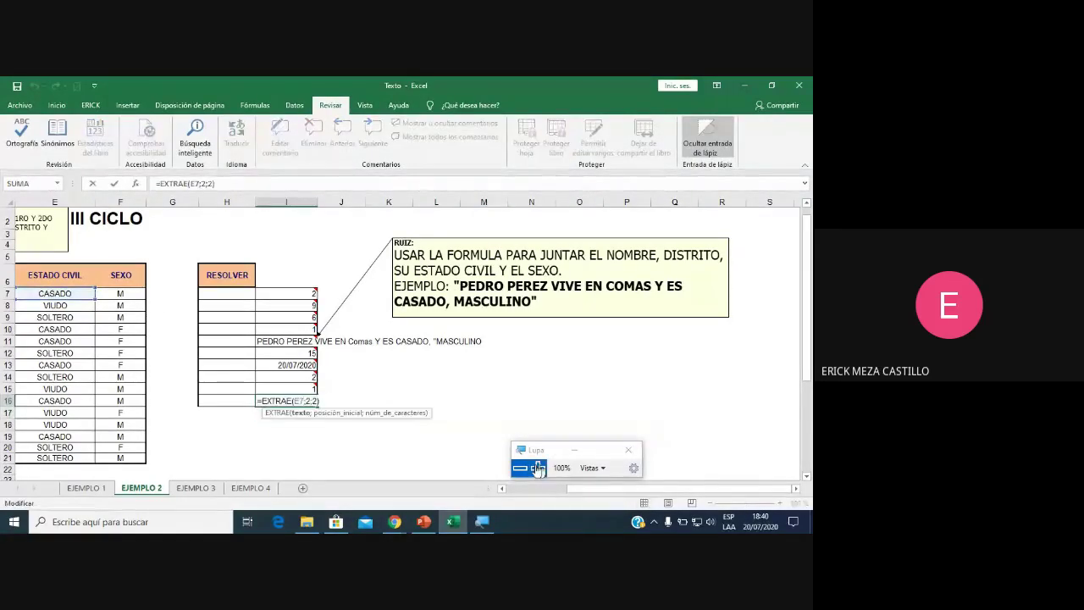
Recommit the EXTRAE formula in I16, check the Meet chat, and return to Excel.
{"action": "key", "text": "super+plus"}
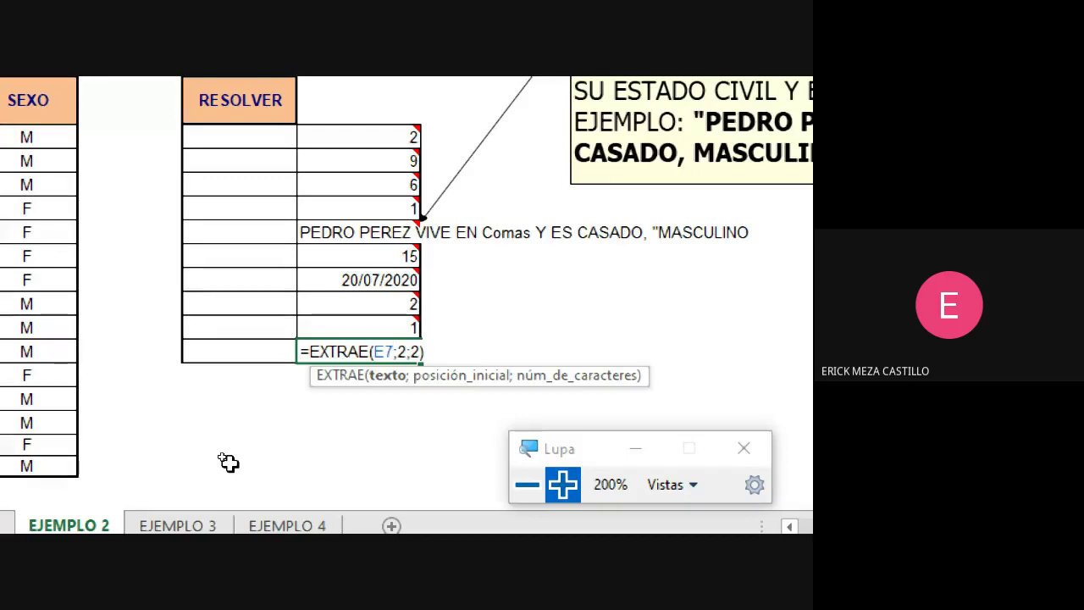
{"action": "key", "text": "ctrl+Return"}
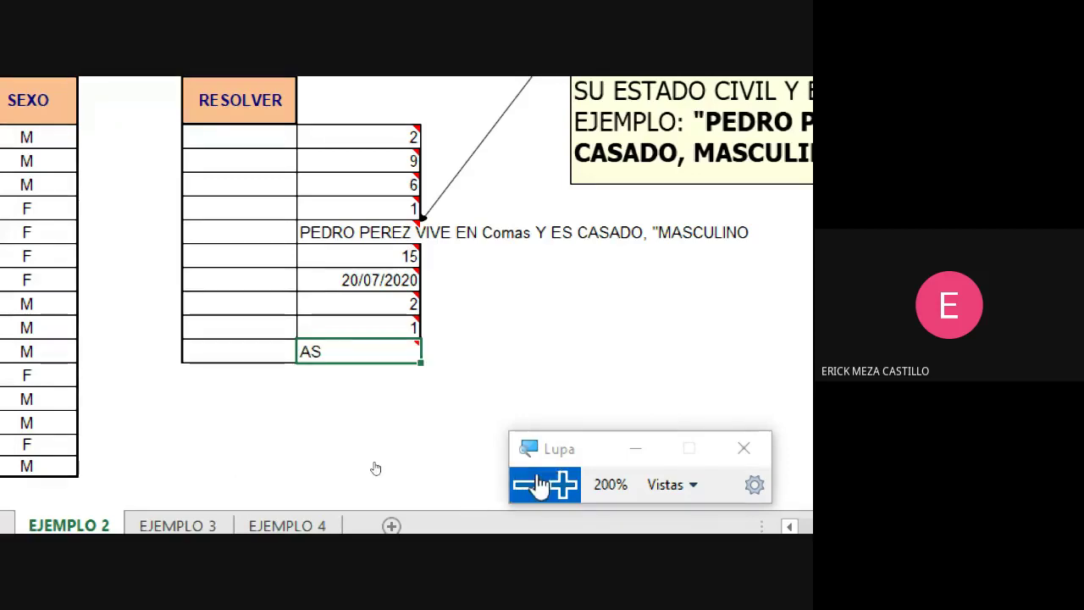
{"action": "left_click", "coordinate": [532, 492]}
{"action": "mouse_move", "coordinate": [395, 522]}
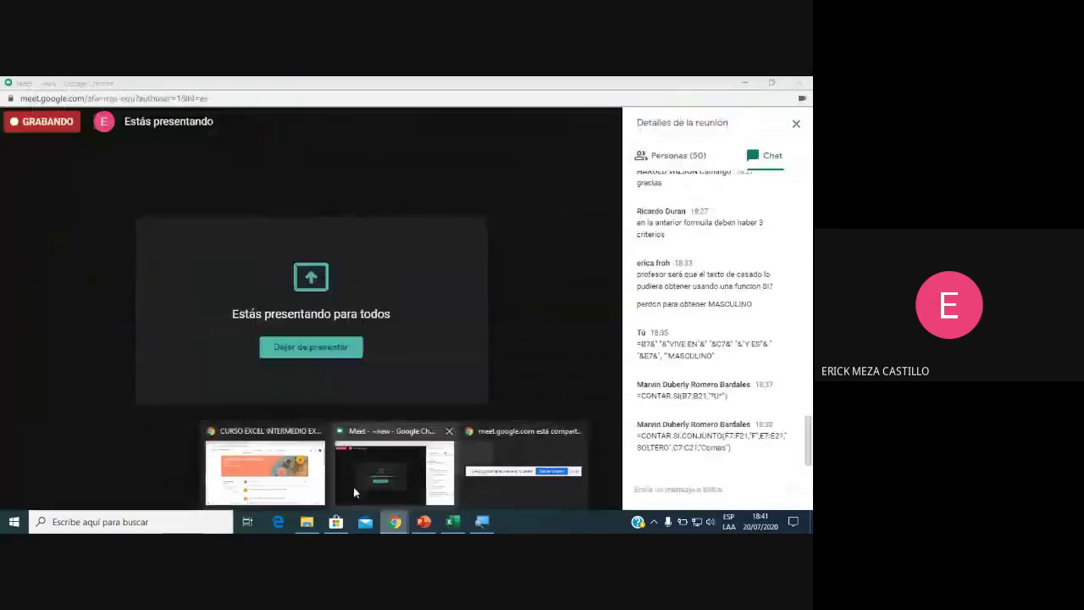
{"action": "left_click", "coordinate": [354, 492]}
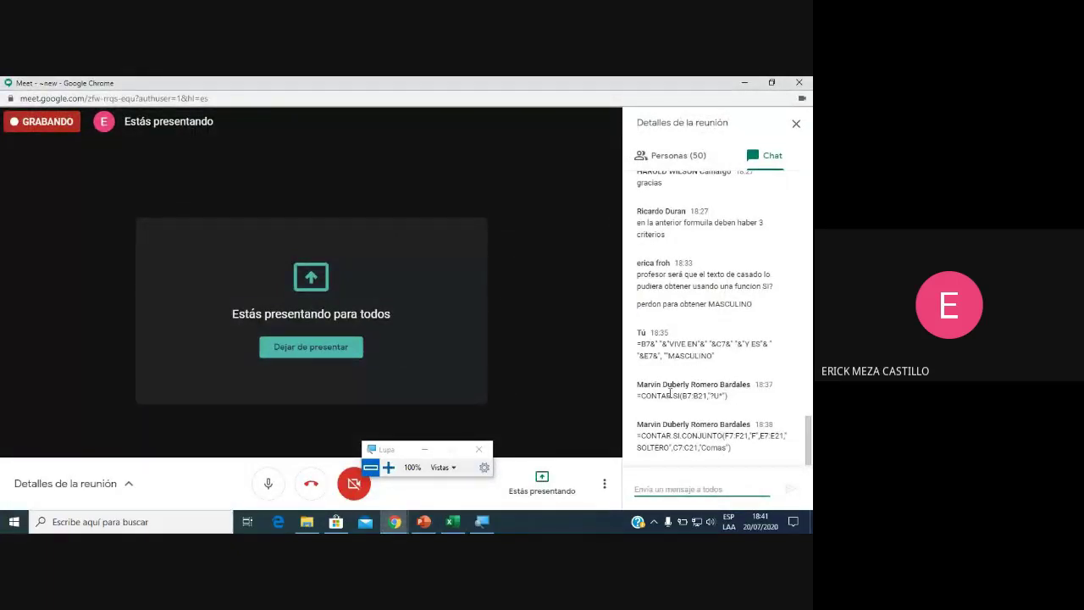
{"action": "scroll", "coordinate": [691, 398], "scroll_direction": "up", "scroll_amount": 1}
{"action": "scroll", "coordinate": [691, 398], "scroll_direction": "down", "scroll_amount": 1}
{"action": "left_click", "coordinate": [454, 521]}
{"action": "mouse_move", "coordinate": [287, 389]}
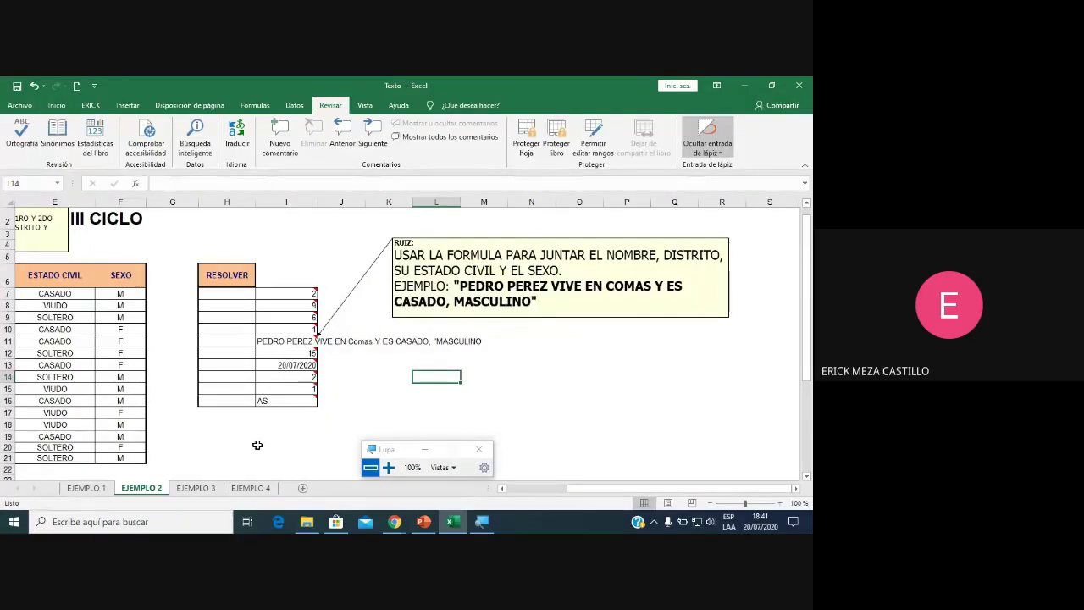
{"action": "left_click", "coordinate": [375, 415]}
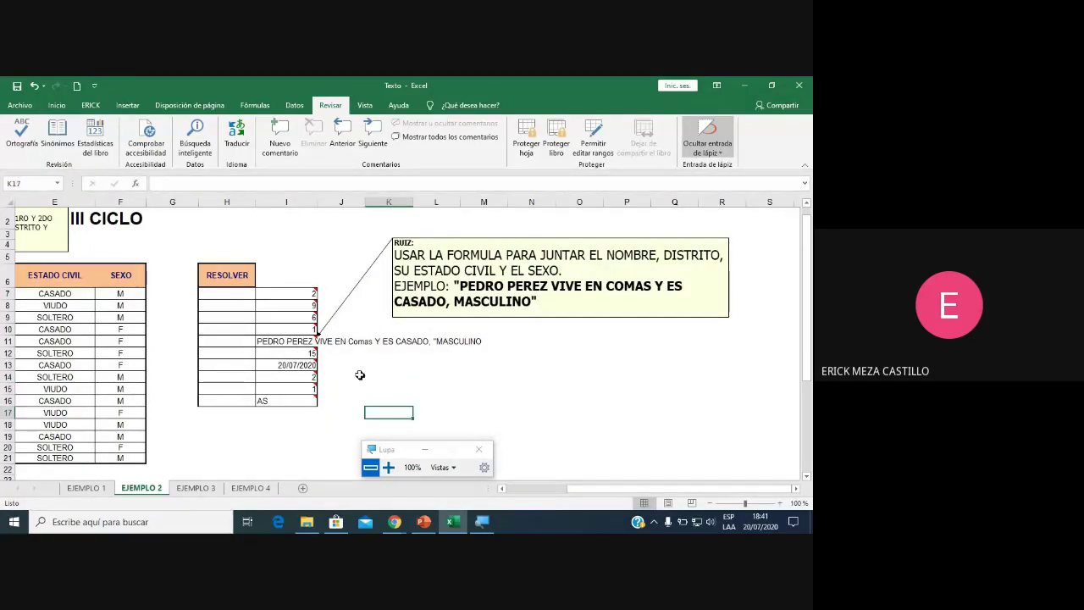
Switch to the EJEMPLO 3 sheet and inspect the EDAD column and birth date input message.
{"action": "left_click", "coordinate": [184, 489]}
{"action": "scroll", "coordinate": [339, 399], "scroll_direction": "up", "scroll_amount": 2}
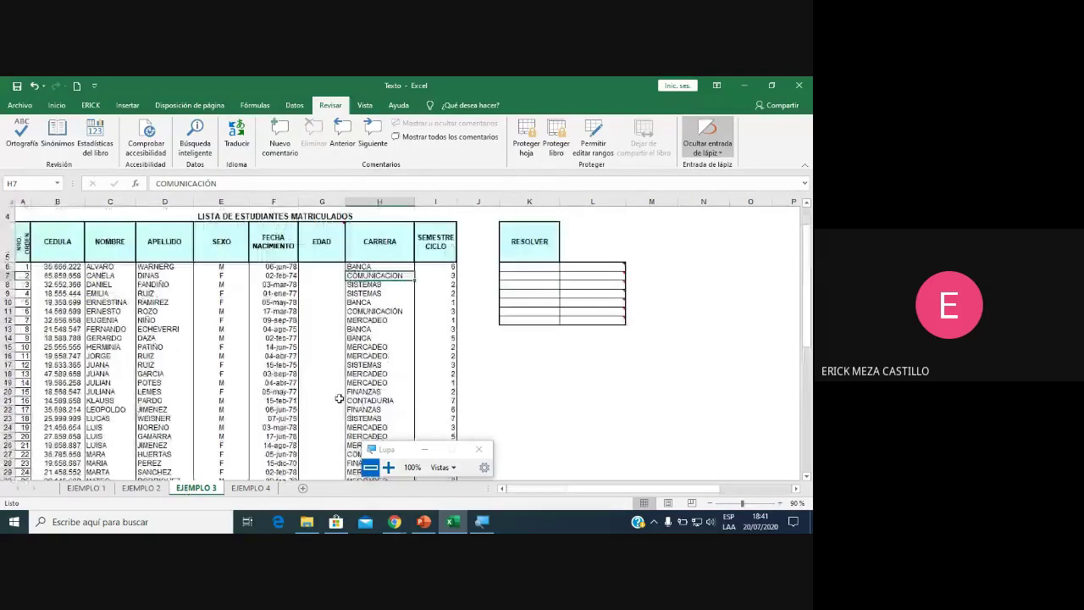
{"action": "scroll", "coordinate": [339, 398], "scroll_direction": "up", "scroll_amount": 1}
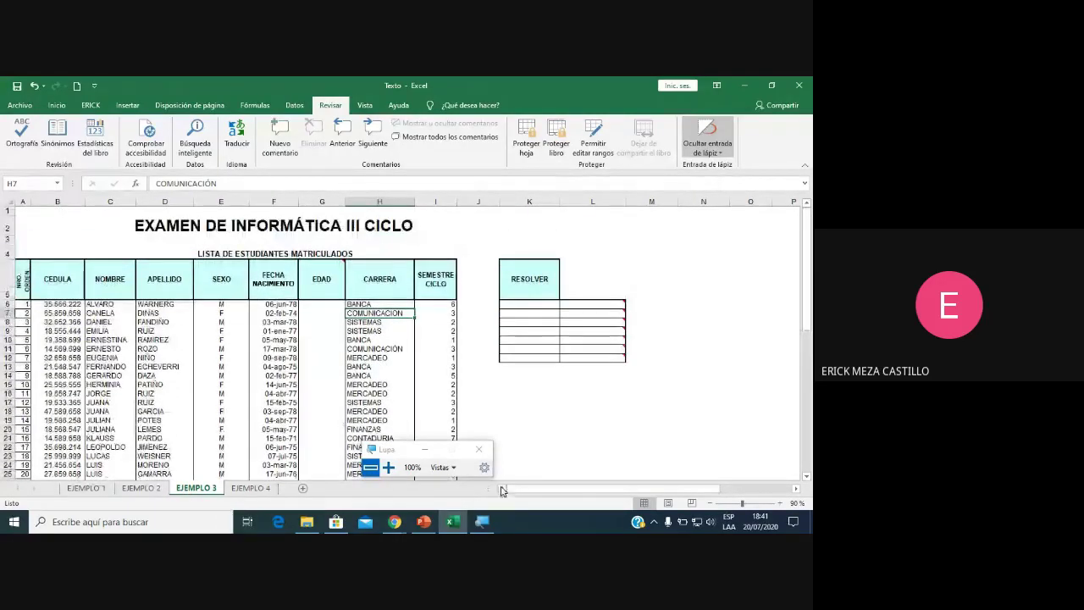
{"action": "scroll", "coordinate": [301, 388], "scroll_direction": "down", "scroll_amount": 1}
{"action": "left_click", "coordinate": [330, 258]}
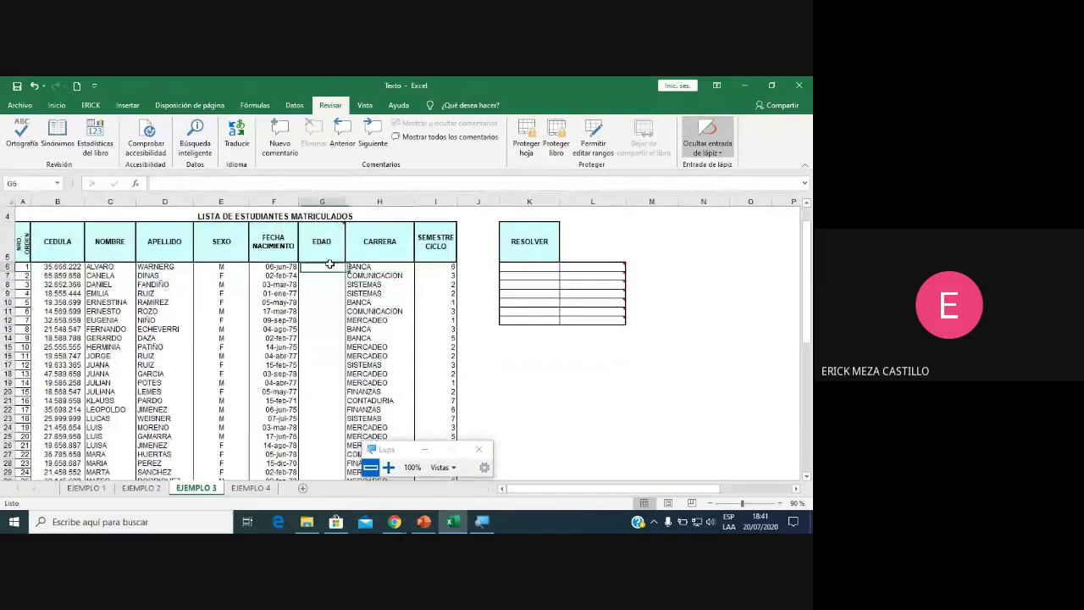
{"action": "scroll", "coordinate": [335, 269], "scroll_direction": "up", "scroll_amount": 1}
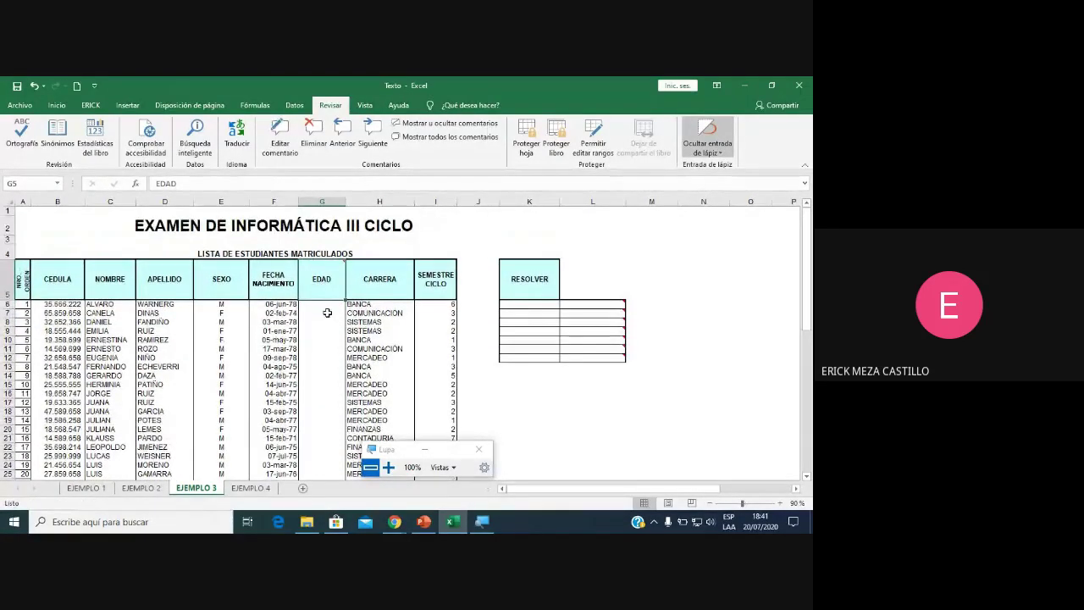
{"action": "left_click", "coordinate": [327, 312]}
{"action": "left_click", "coordinate": [271, 304]}
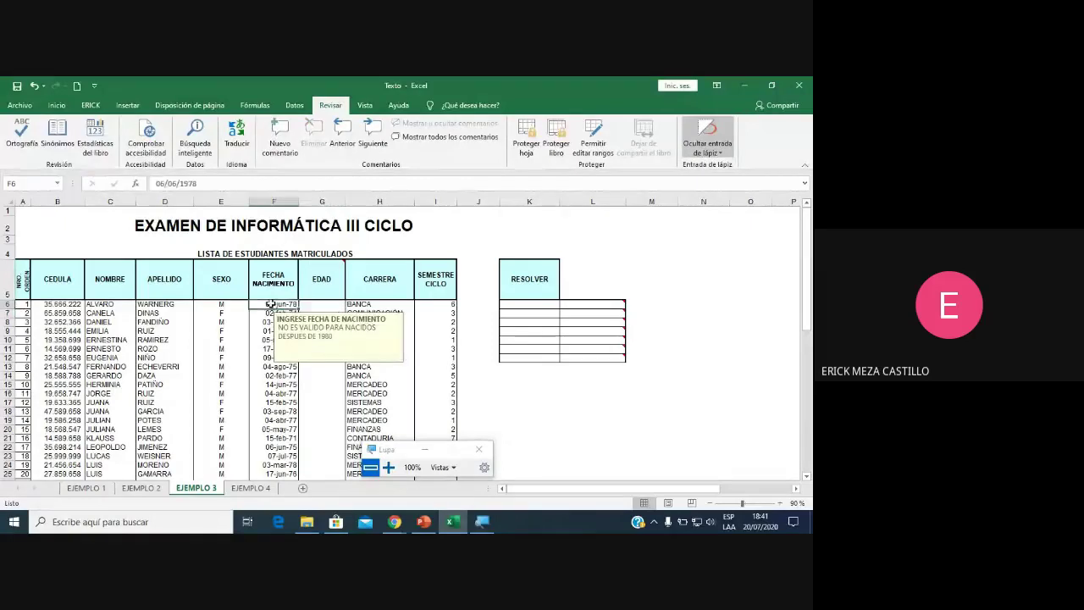
{"action": "left_click", "coordinate": [339, 305]}
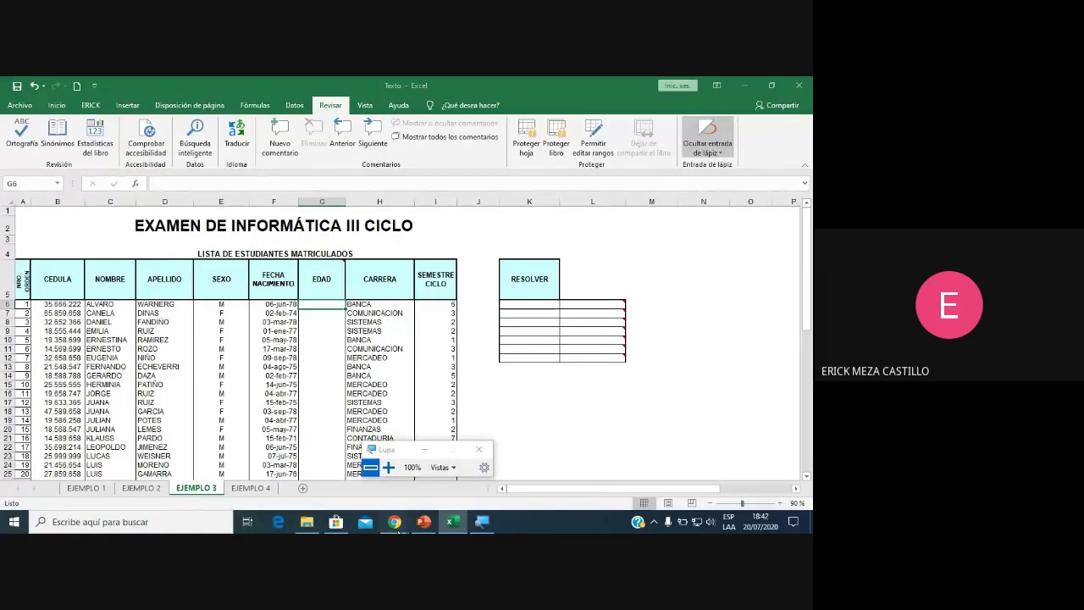
Check the Google Meet call, then return to the EJEMPLO 3 sheet in Excel.
{"action": "mouse_move", "coordinate": [395, 522]}
{"action": "left_click", "coordinate": [405, 479]}
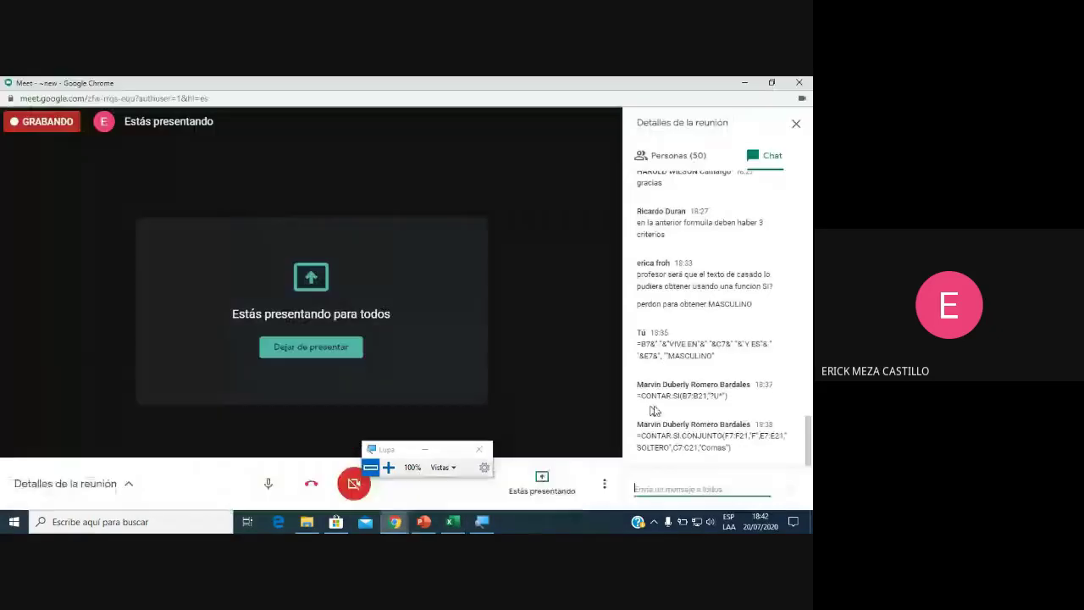
{"action": "left_click", "coordinate": [453, 522]}
{"action": "scroll", "coordinate": [387, 383], "scroll_direction": "down", "scroll_amount": 2}
{"action": "scroll", "coordinate": [387, 383], "scroll_direction": "up", "scroll_amount": 2}
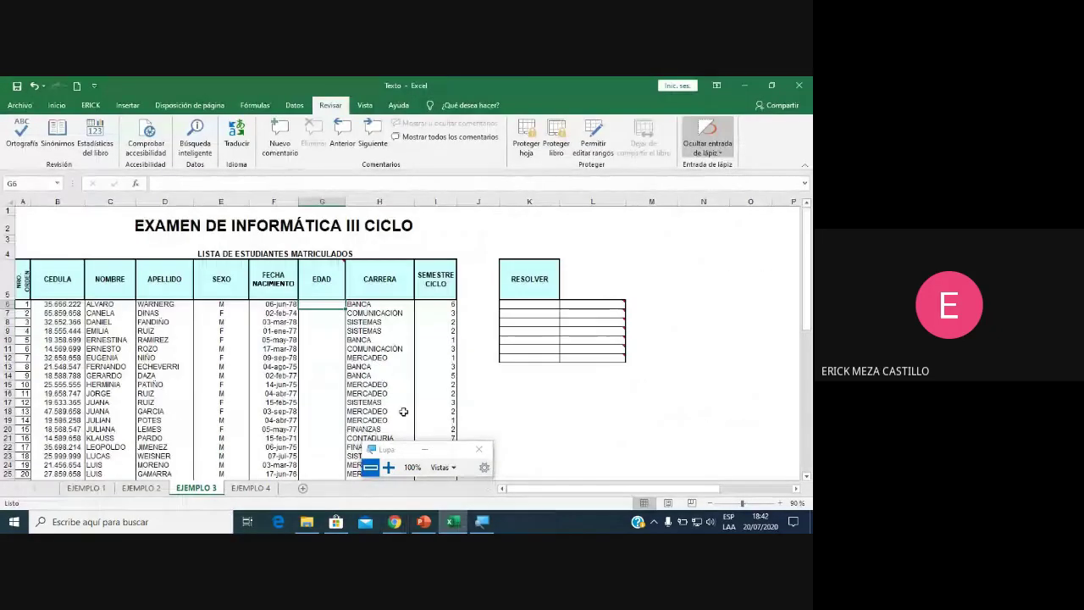
{"action": "left_click_drag", "start_coordinate": [403, 452], "coordinate": [675, 267]}
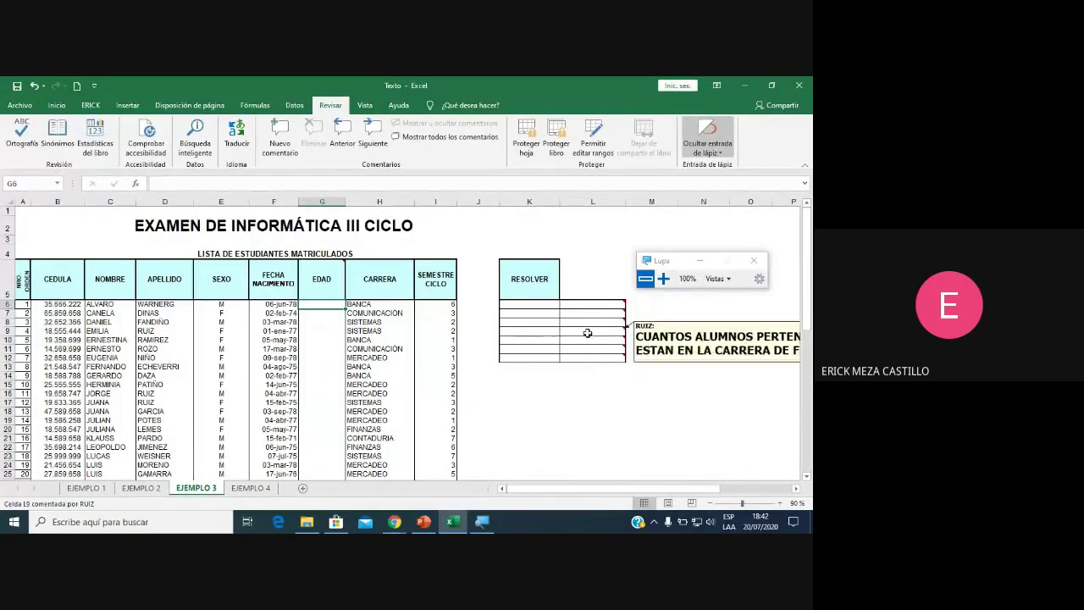
Browse the EJEMPLO 4 sheet, go back to EJEMPLO 3, and bring the Meet call forward.
{"action": "left_click", "coordinate": [263, 491]}
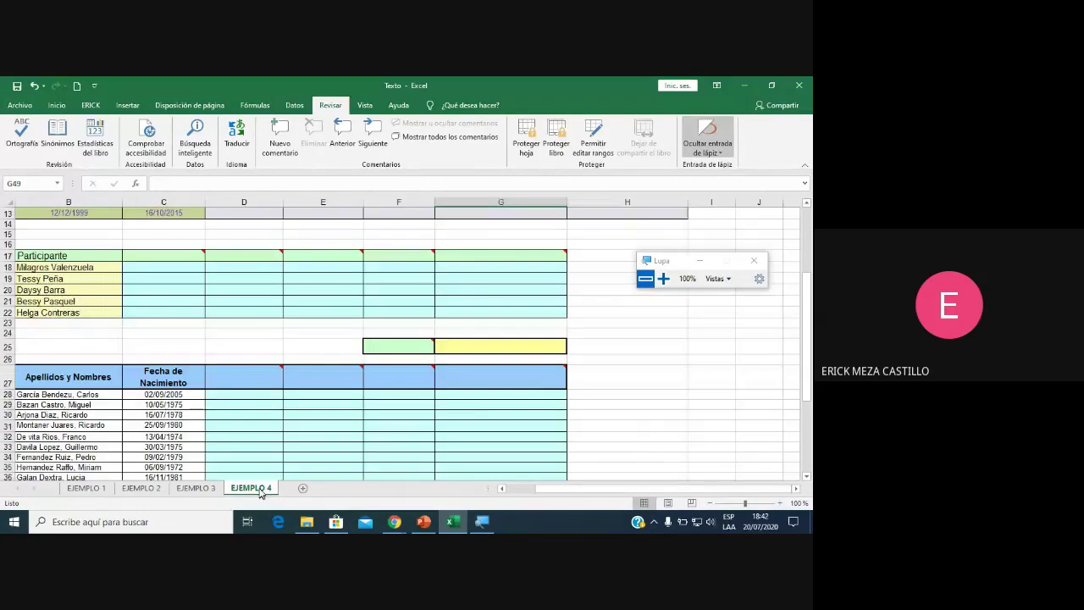
{"action": "scroll", "coordinate": [264, 437], "scroll_direction": "up", "scroll_amount": 4}
{"action": "scroll", "coordinate": [280, 415], "scroll_direction": "down", "scroll_amount": 4}
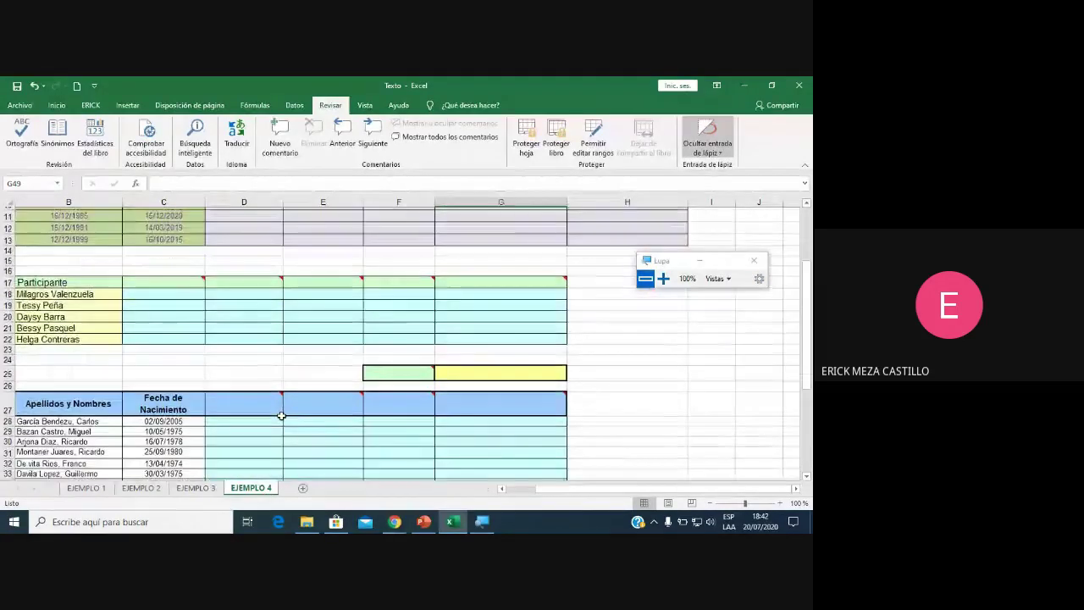
{"action": "scroll", "coordinate": [282, 414], "scroll_direction": "down", "scroll_amount": 4}
{"action": "scroll", "coordinate": [285, 413], "scroll_direction": "down", "scroll_amount": 2}
{"action": "scroll", "coordinate": [287, 412], "scroll_direction": "down", "scroll_amount": 2}
{"action": "scroll", "coordinate": [288, 409], "scroll_direction": "up", "scroll_amount": 3}
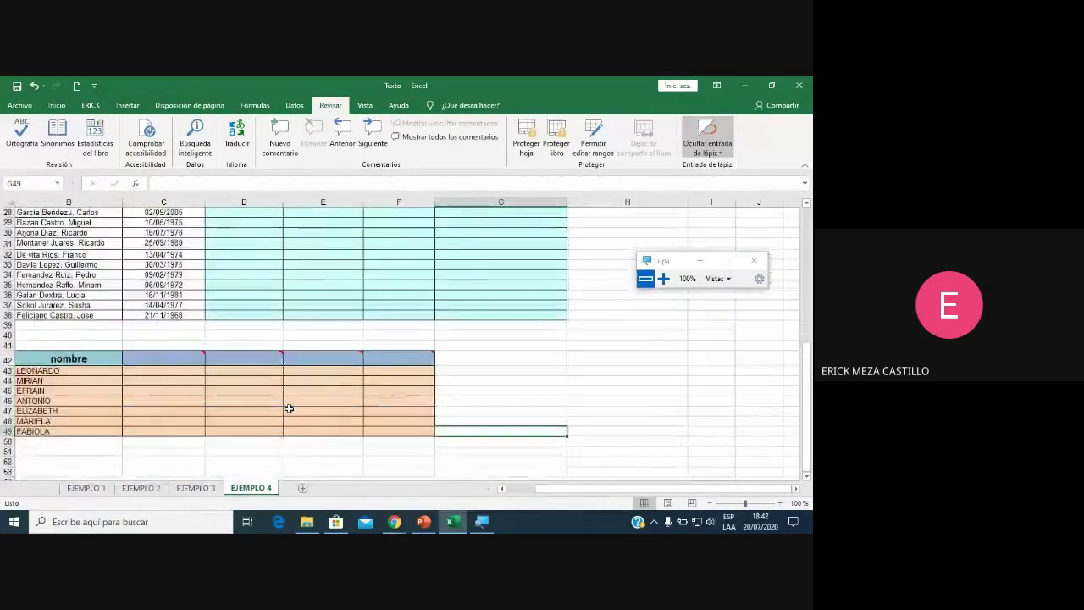
{"action": "scroll", "coordinate": [288, 408], "scroll_direction": "up", "scroll_amount": 5}
{"action": "scroll", "coordinate": [289, 407], "scroll_direction": "up", "scroll_amount": 3}
{"action": "scroll", "coordinate": [289, 405], "scroll_direction": "down", "scroll_amount": 1}
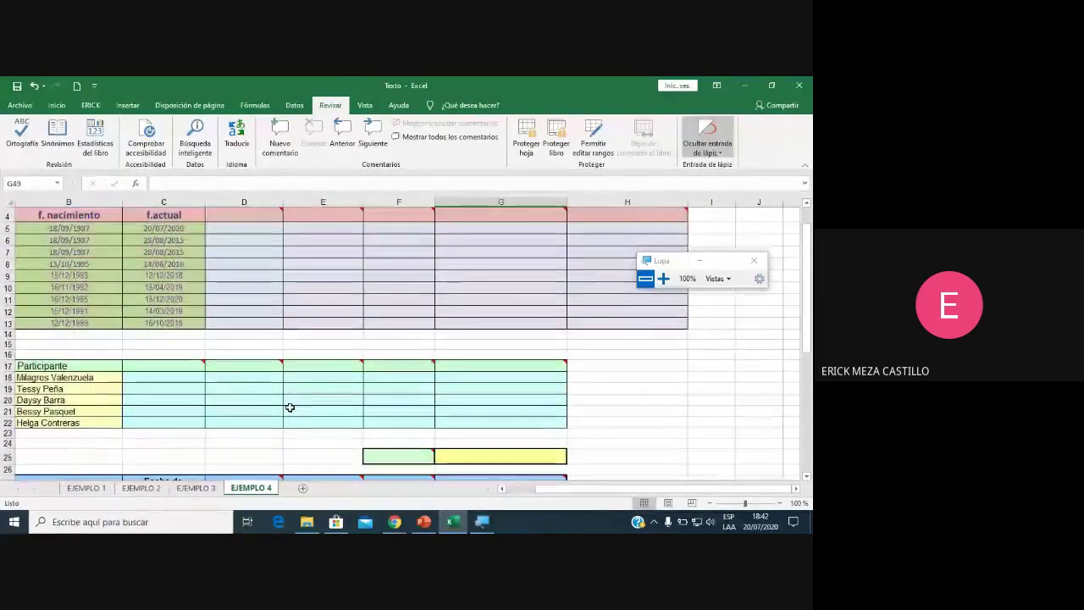
{"action": "scroll", "coordinate": [292, 398], "scroll_direction": "down", "scroll_amount": 2}
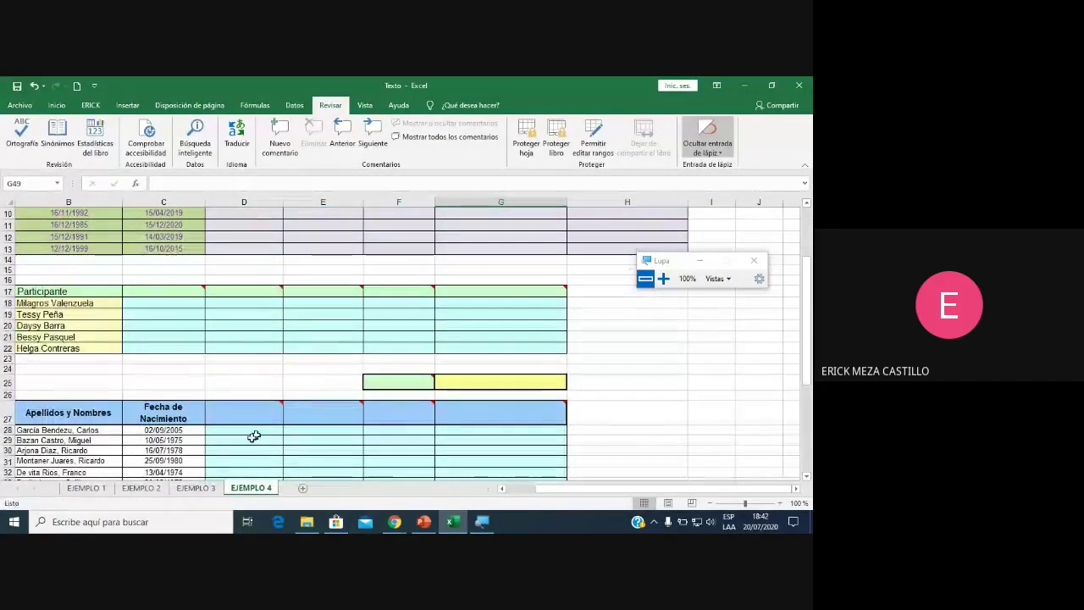
{"action": "left_click", "coordinate": [203, 488]}
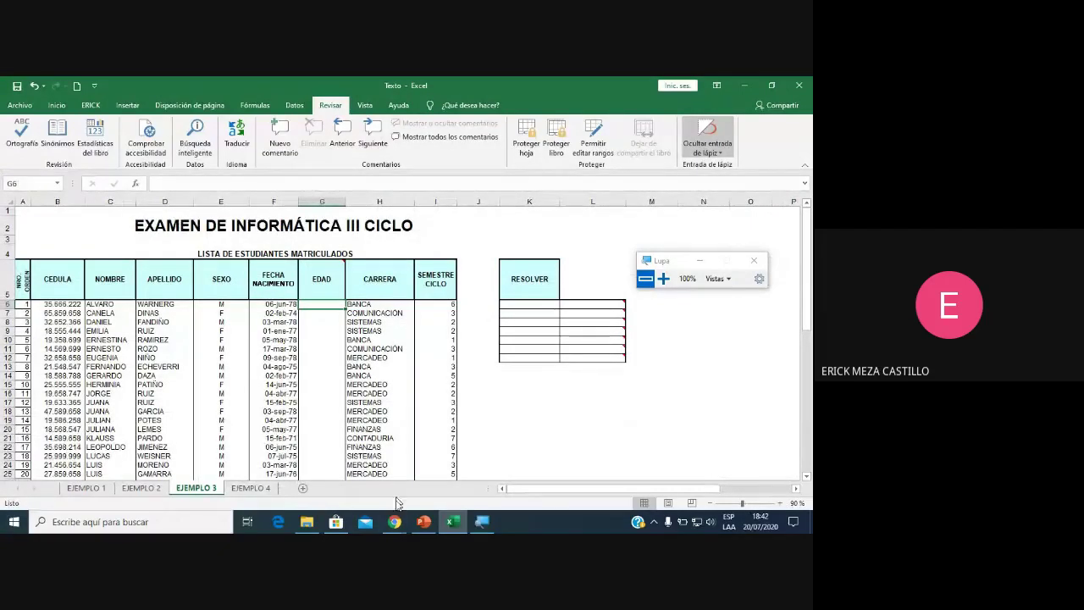
{"action": "mouse_move", "coordinate": [394, 522]}
{"action": "left_click", "coordinate": [395, 458]}
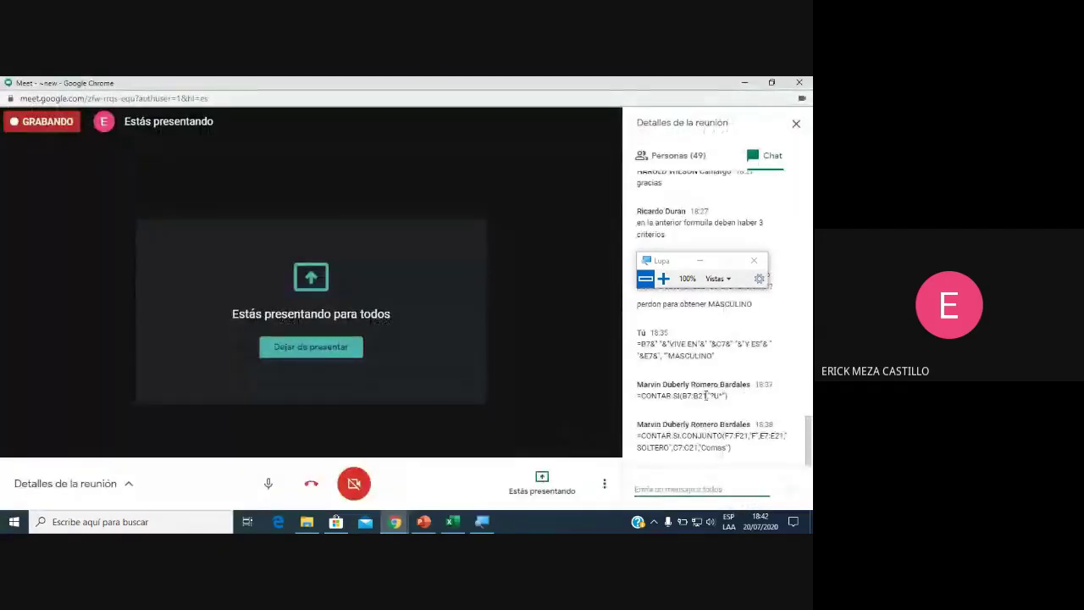
Scroll back and forth through the recent Google Meet chat messages.
{"action": "scroll", "coordinate": [729, 386], "scroll_direction": "up", "scroll_amount": 1}
{"action": "scroll", "coordinate": [703, 381], "scroll_direction": "up", "scroll_amount": 1}
{"action": "scroll", "coordinate": [678, 378], "scroll_direction": "up", "scroll_amount": 1}
{"action": "scroll", "coordinate": [669, 377], "scroll_direction": "down", "scroll_amount": 2}
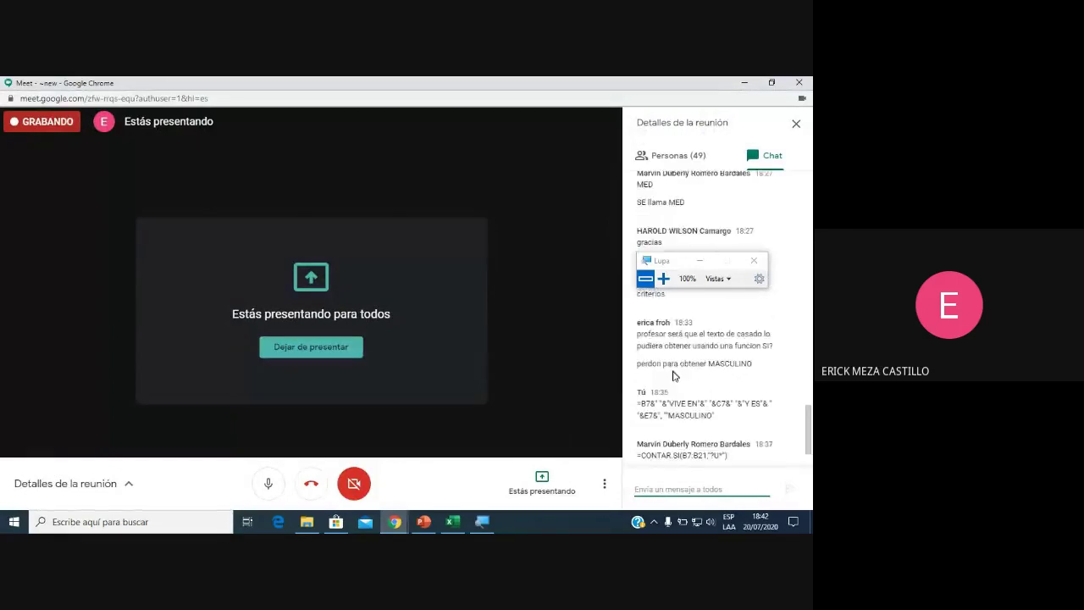
{"action": "scroll", "coordinate": [669, 377], "scroll_direction": "down", "scroll_amount": 1}
{"action": "left_click_drag", "start_coordinate": [669, 260], "coordinate": [485, 286]}
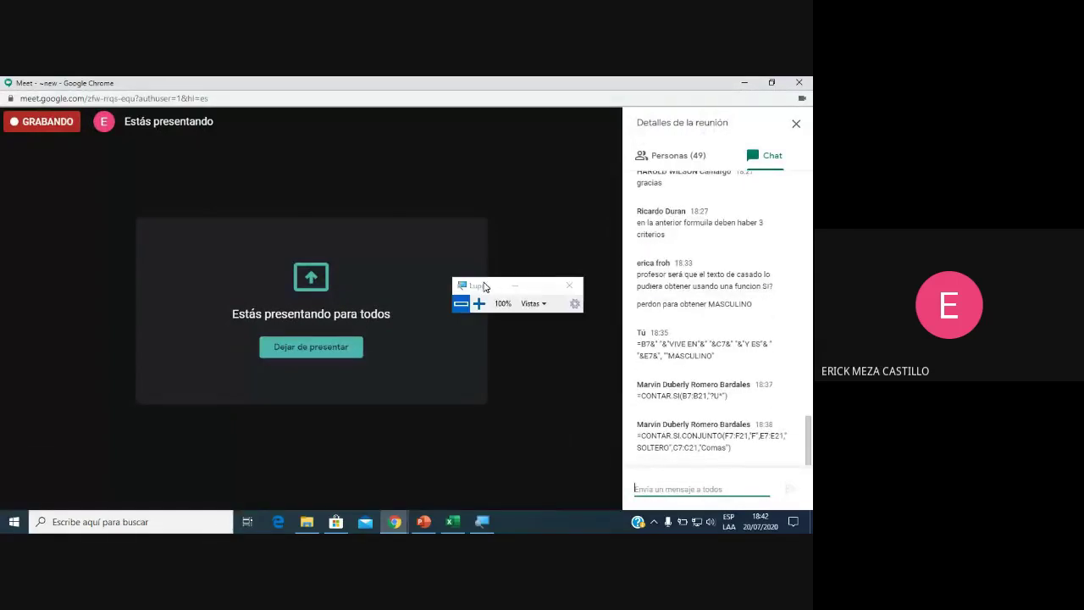
Check the Personas participant list, return to Chat, and switch back to the Excel workbook.
{"action": "left_click", "coordinate": [682, 157]}
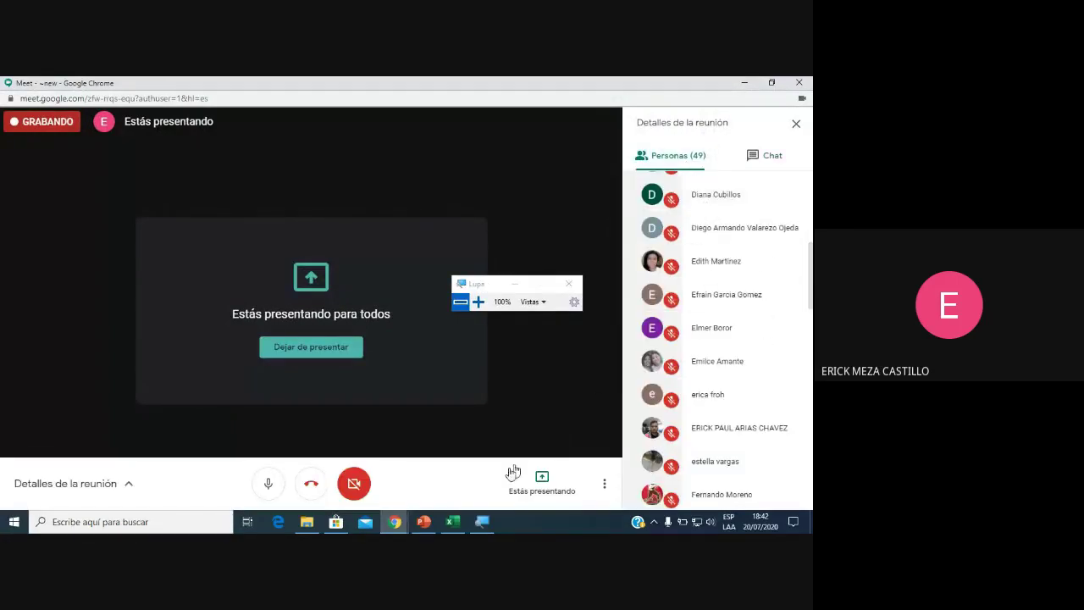
{"action": "left_click", "coordinate": [771, 156]}
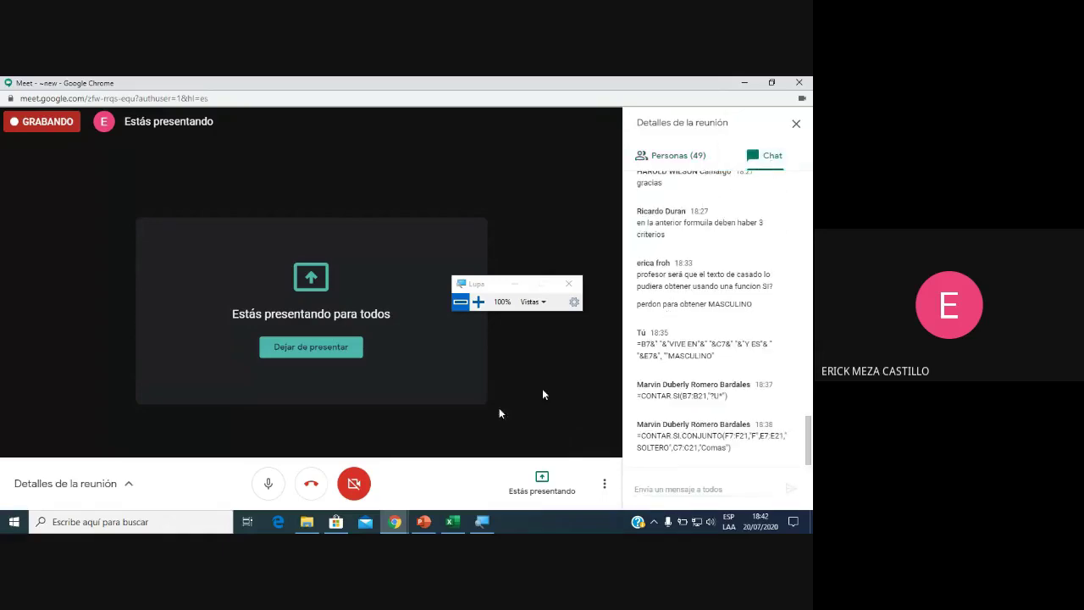
{"action": "left_click", "coordinate": [451, 521]}
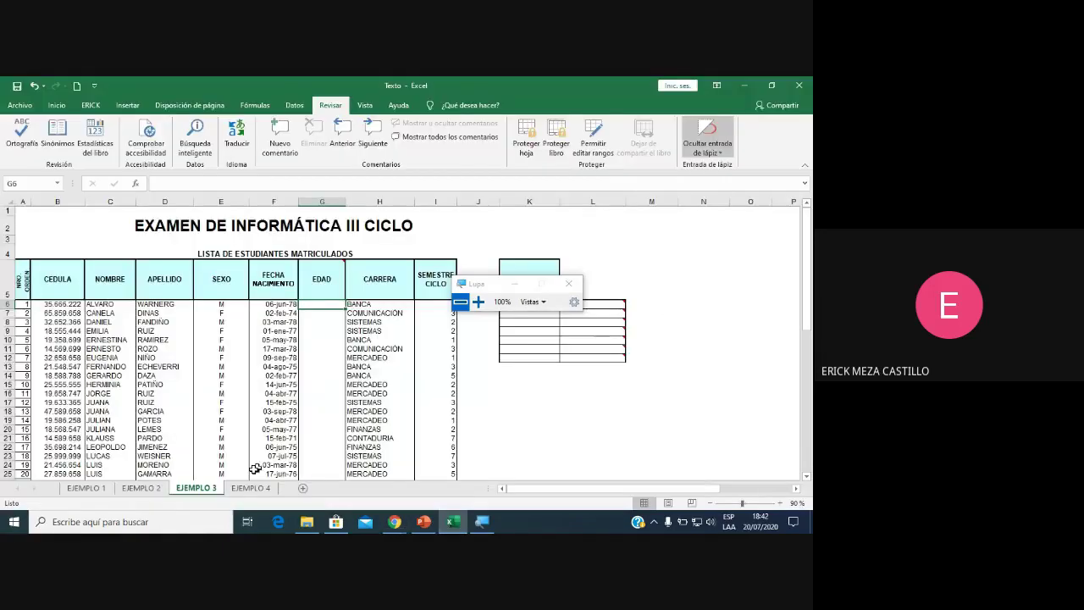
Glance at the EJEMPLO 2 and EJEMPLO 3 sheets, check the Meet meeting, and return to Excel.
{"action": "left_click", "coordinate": [143, 488]}
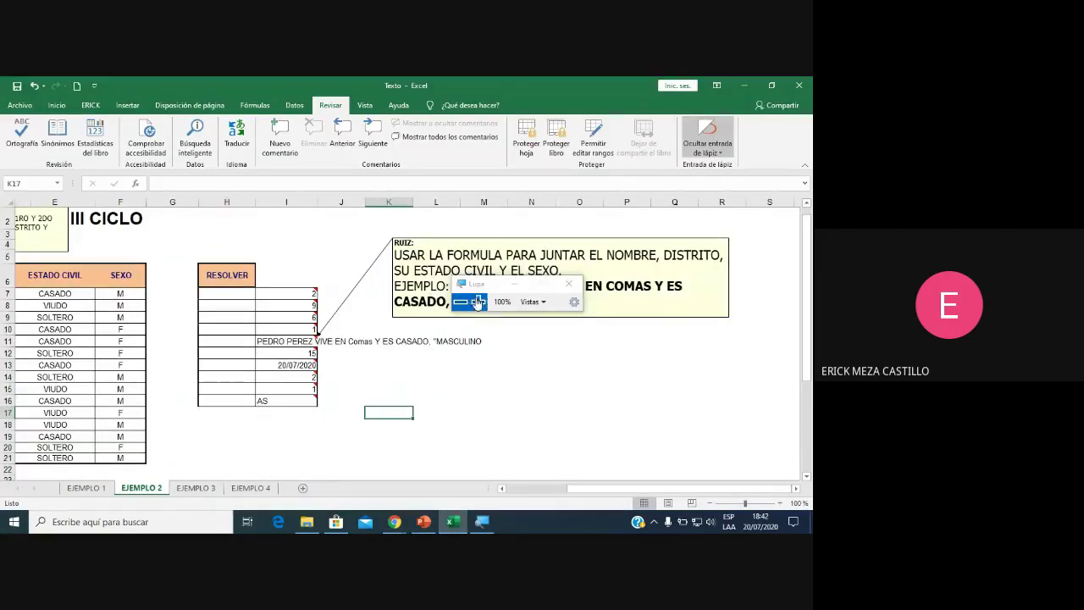
{"action": "left_click", "coordinate": [196, 488]}
{"action": "left_click_drag", "start_coordinate": [487, 290], "coordinate": [648, 253]}
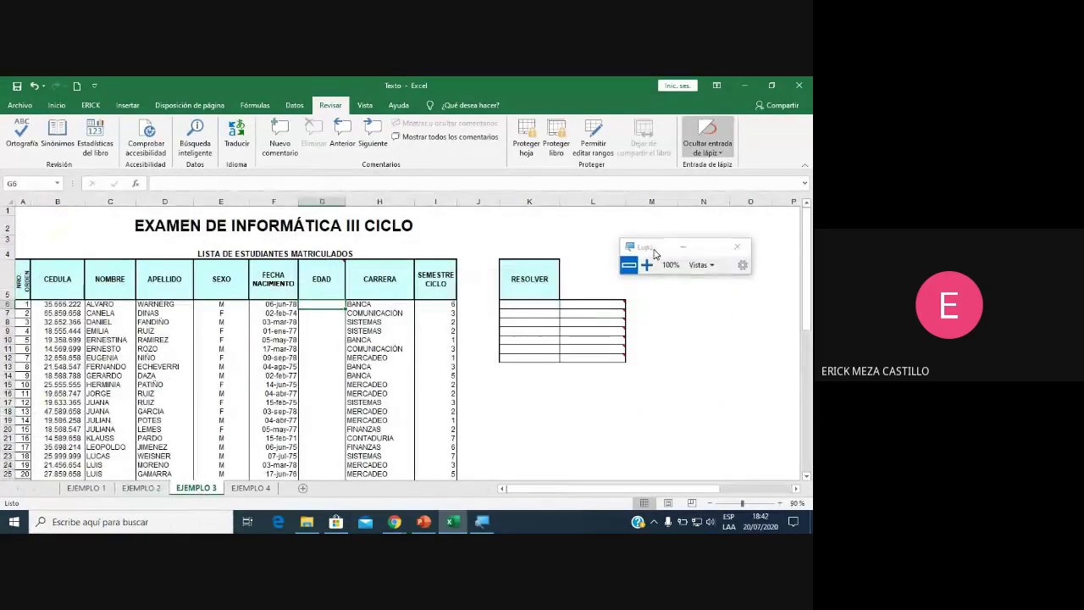
{"action": "mouse_move", "coordinate": [395, 522]}
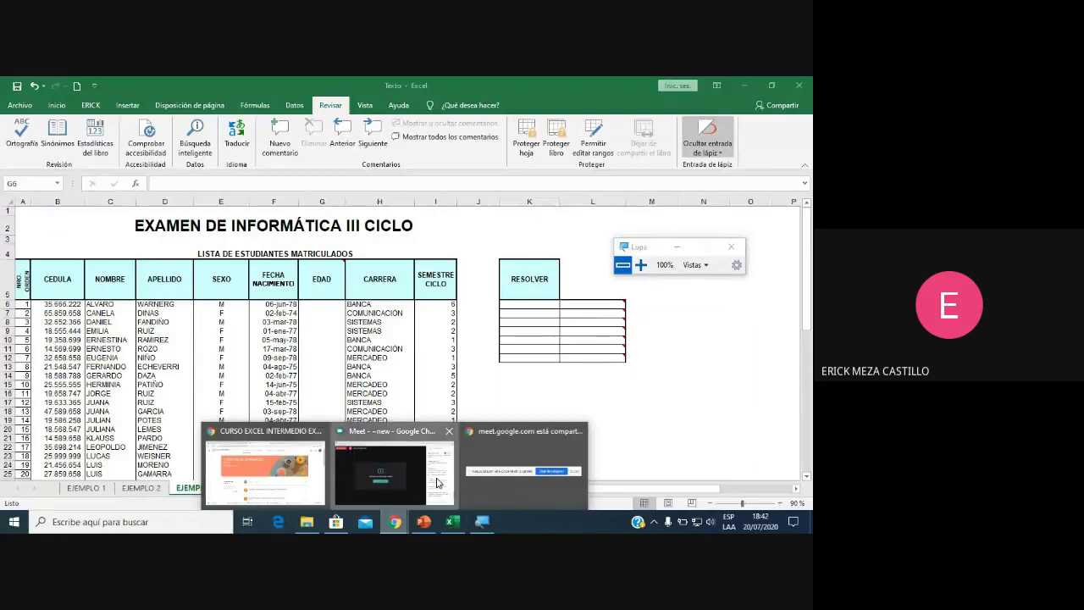
{"action": "left_click", "coordinate": [392, 503]}
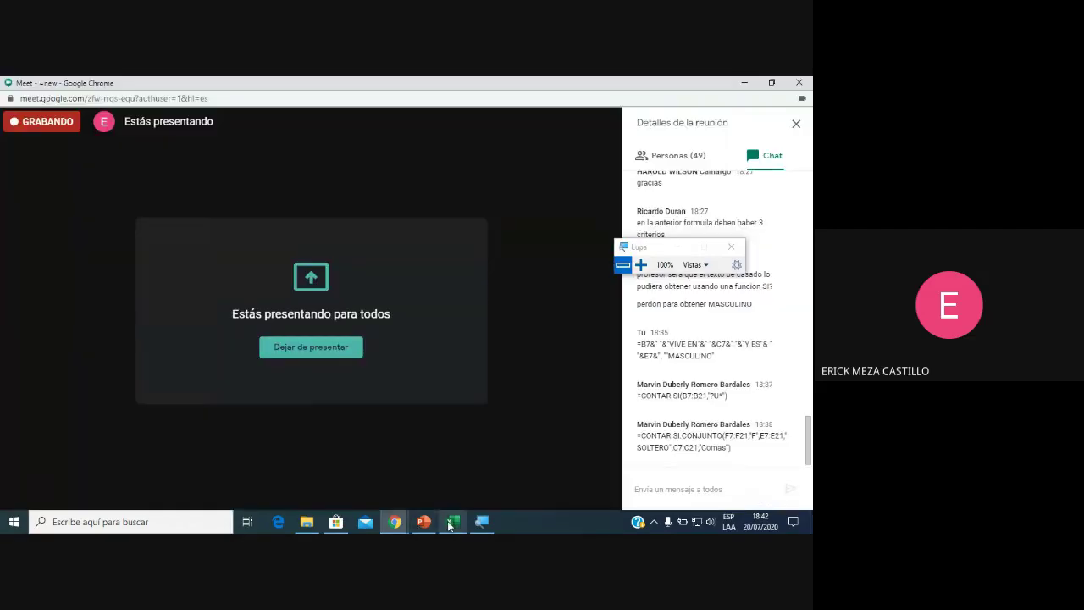
{"action": "left_click", "coordinate": [450, 523]}
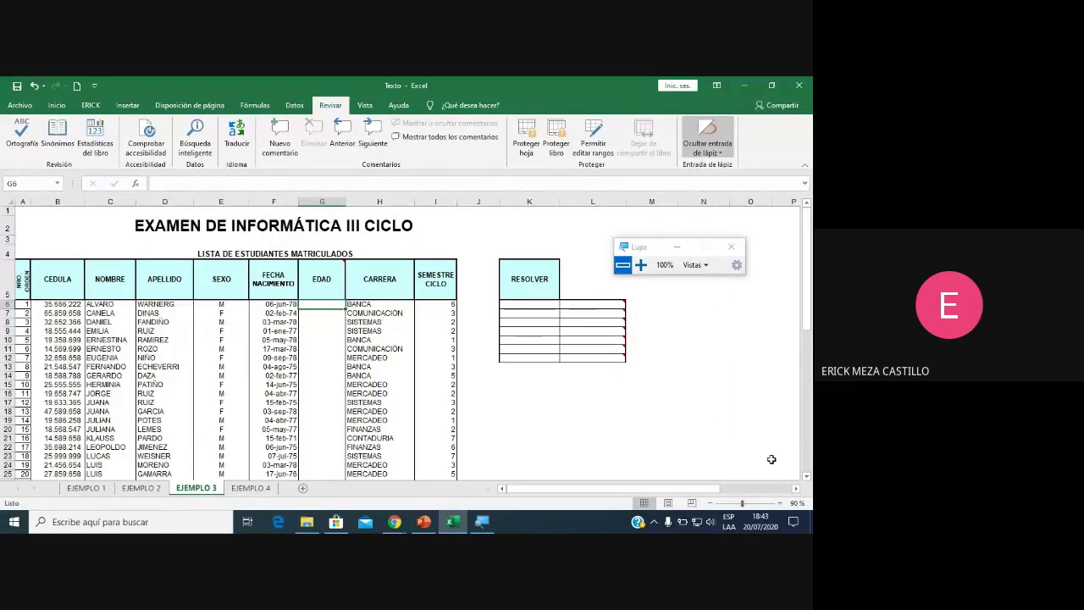
Scroll the sheet right, check Meet again, then return to the EJEMPLO 2 sheet.
{"action": "left_click", "coordinate": [795, 489]}
{"action": "left_click", "coordinate": [795, 491]}
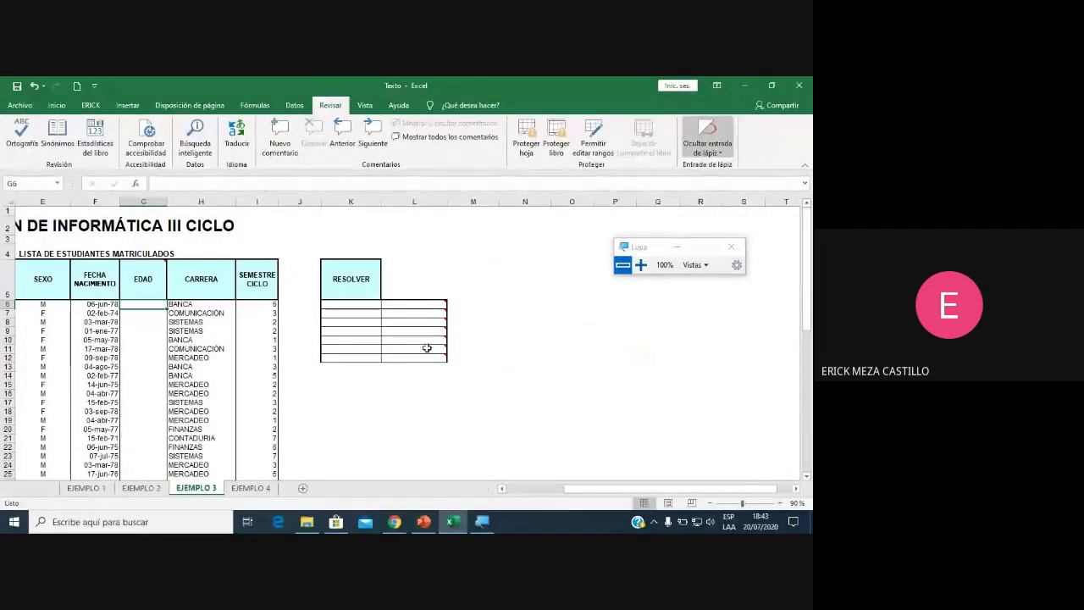
{"action": "mouse_move", "coordinate": [414, 358]}
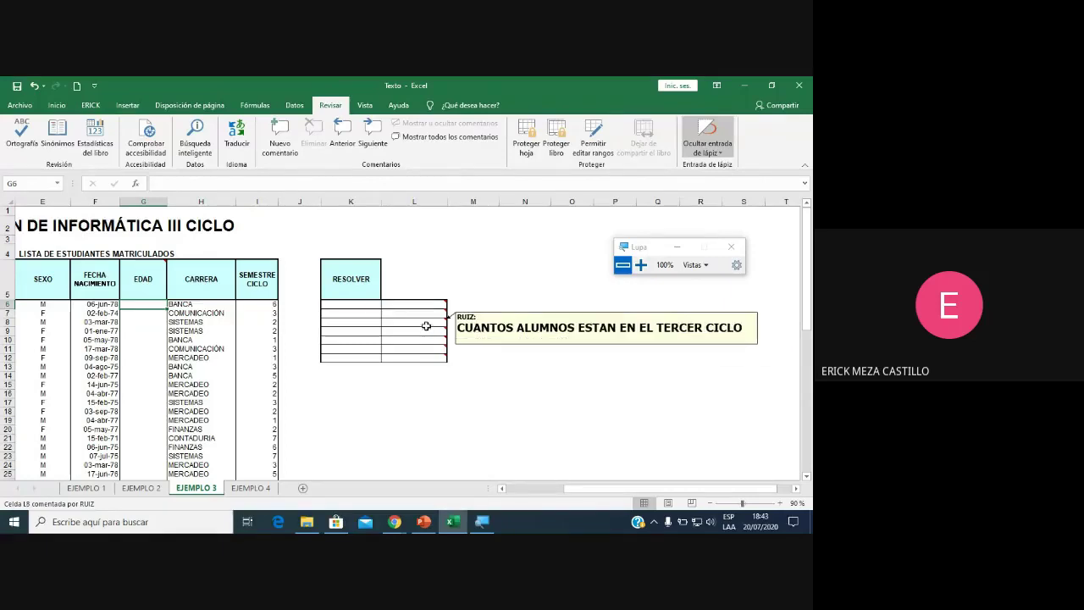
{"action": "mouse_move", "coordinate": [415, 313]}
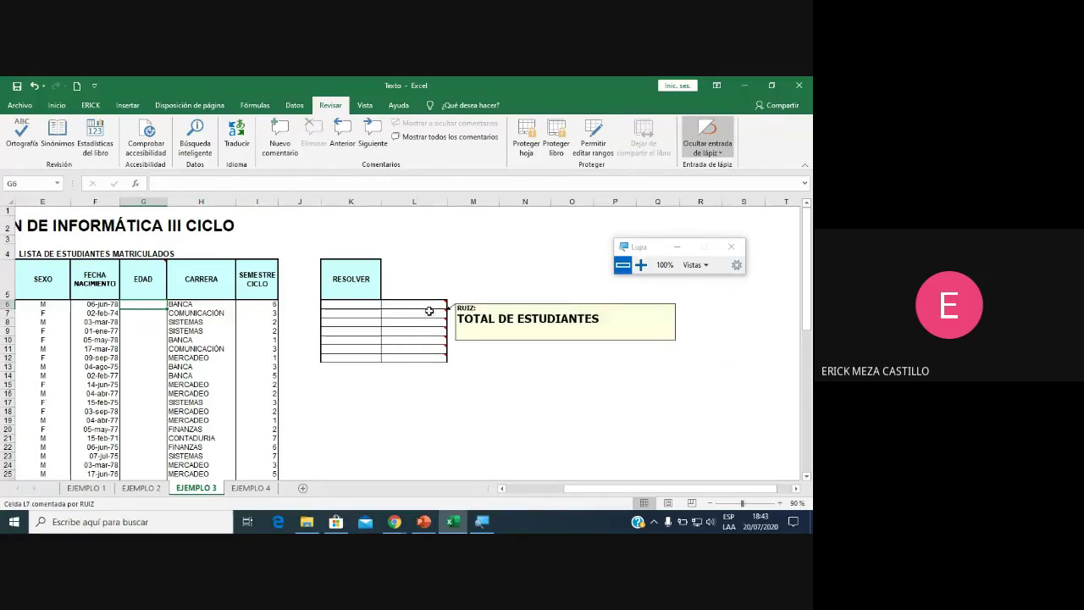
{"action": "left_click", "coordinate": [395, 522]}
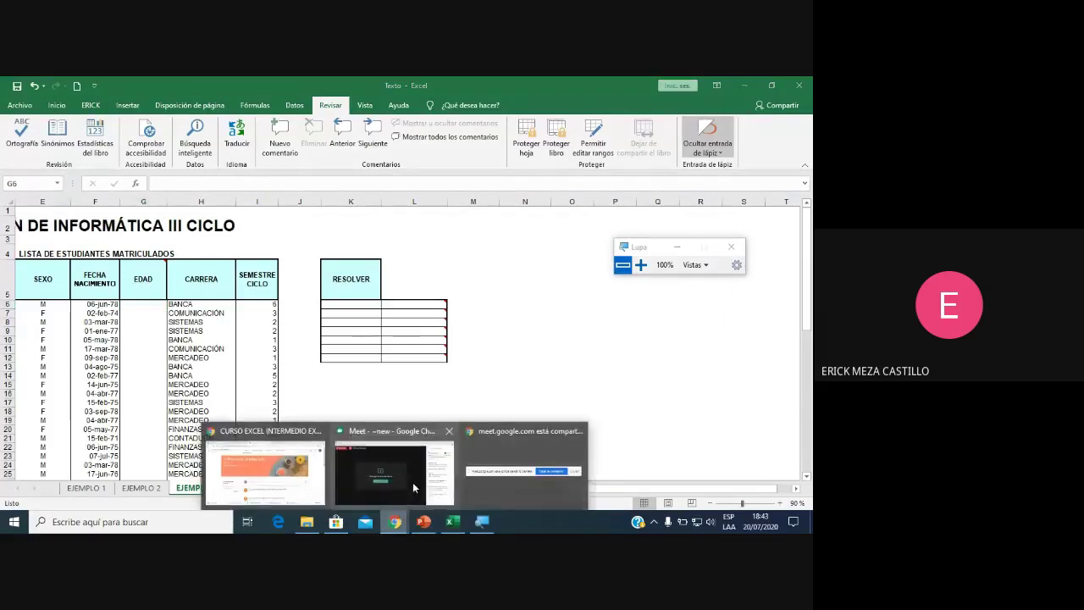
{"action": "left_click", "coordinate": [414, 488]}
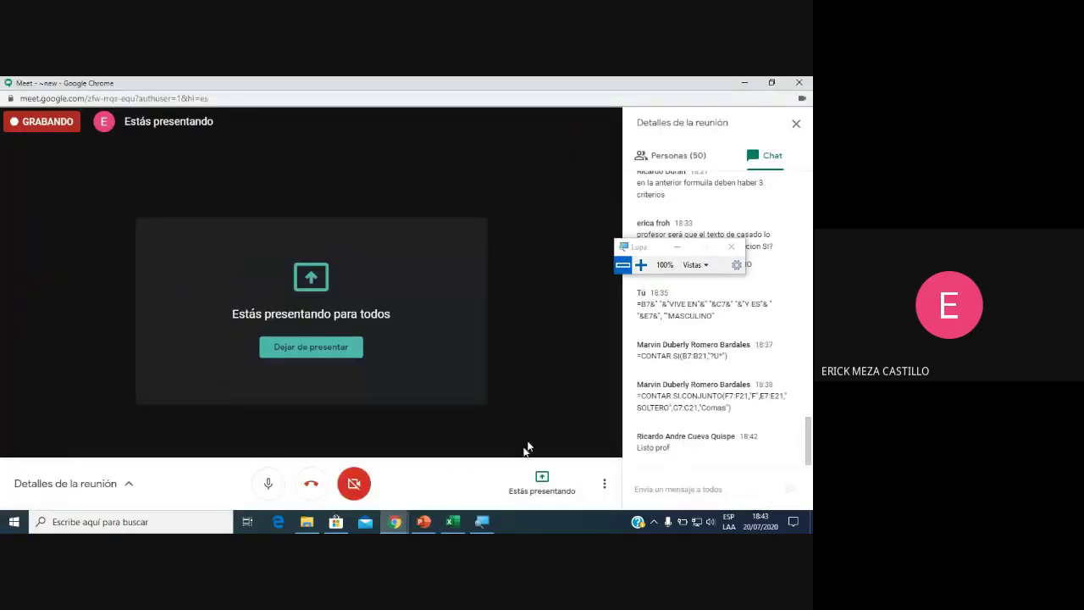
{"action": "left_click", "coordinate": [455, 523]}
{"action": "left_click", "coordinate": [141, 488]}
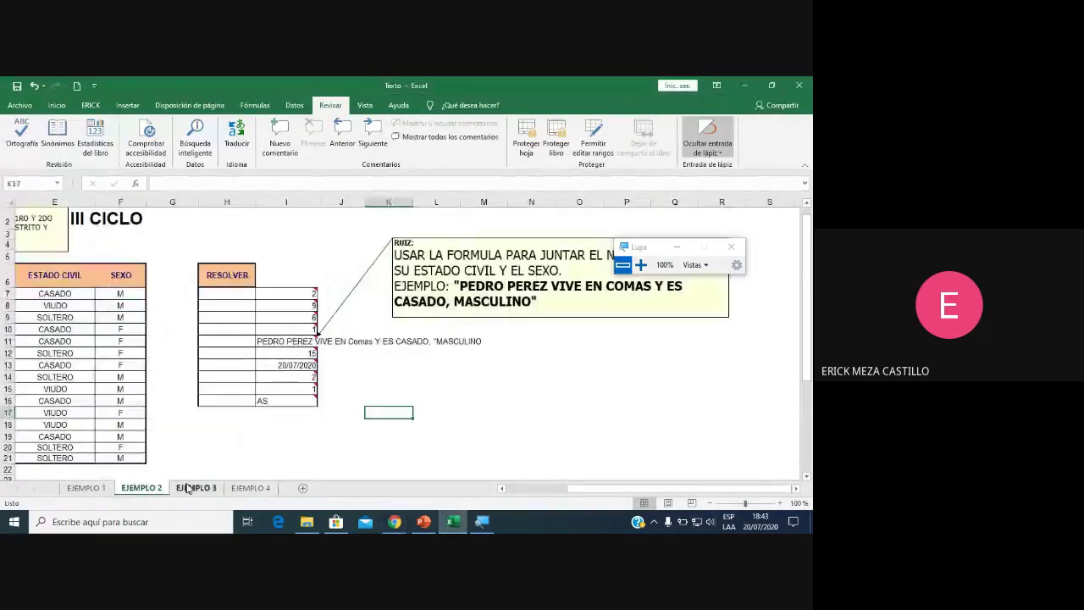
Flip to EJEMPLO 3 and back, scroll down EJEMPLO 2's answers, then bring up the Meet chat.
{"action": "left_click", "coordinate": [188, 489]}
{"action": "left_click", "coordinate": [141, 488]}
{"action": "scroll", "coordinate": [283, 423], "scroll_direction": "down", "scroll_amount": 1}
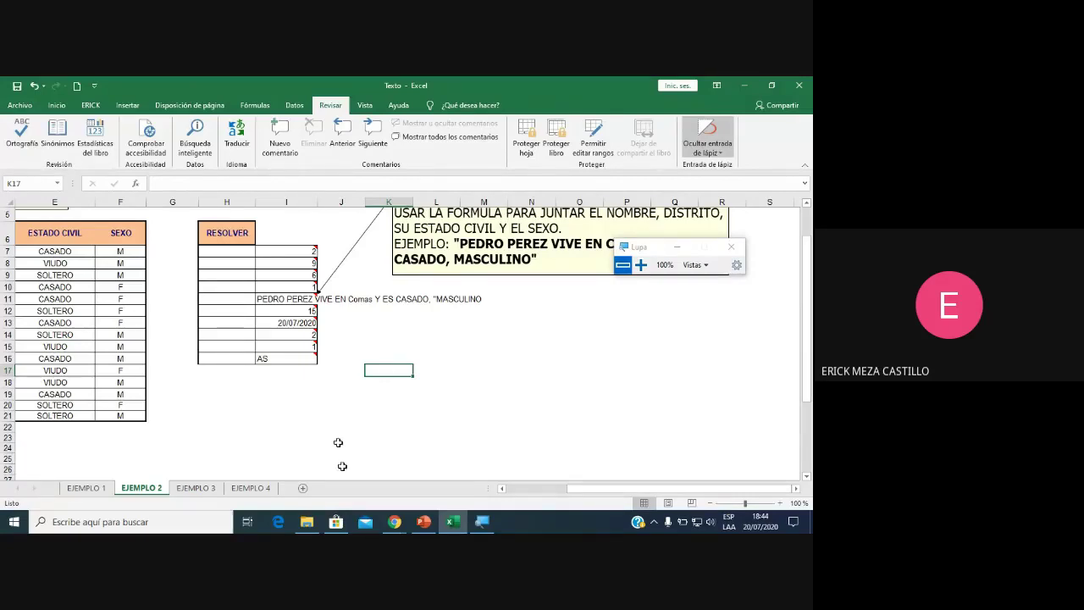
{"action": "mouse_move", "coordinate": [394, 522]}
{"action": "left_click", "coordinate": [448, 482]}
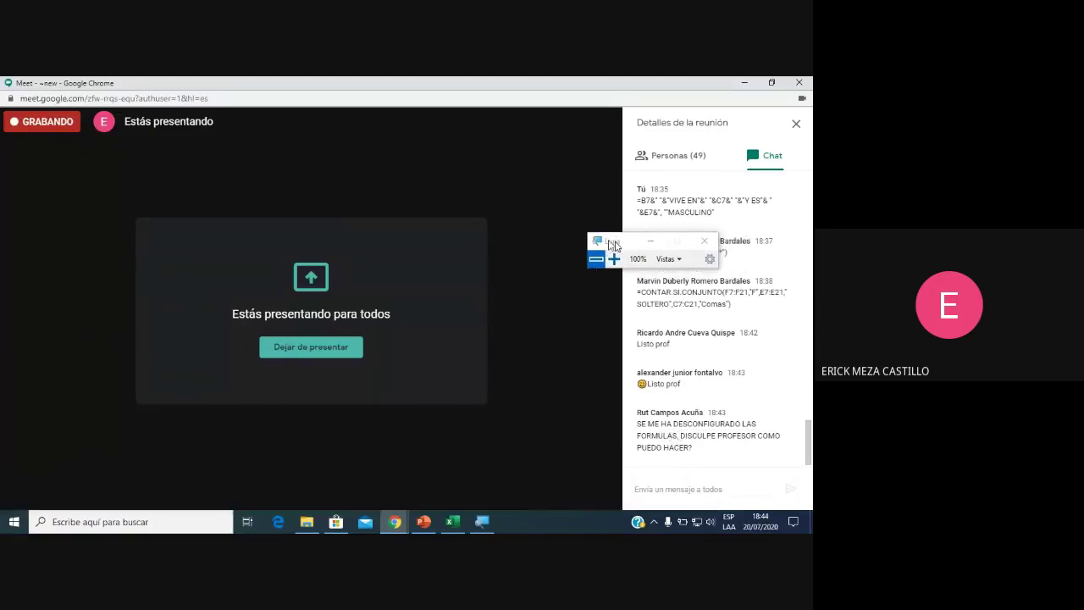
Move the magnifier toolbar aside to read the chat question about misconfigured formulas.
{"action": "left_click_drag", "start_coordinate": [644, 246], "coordinate": [485, 238]}
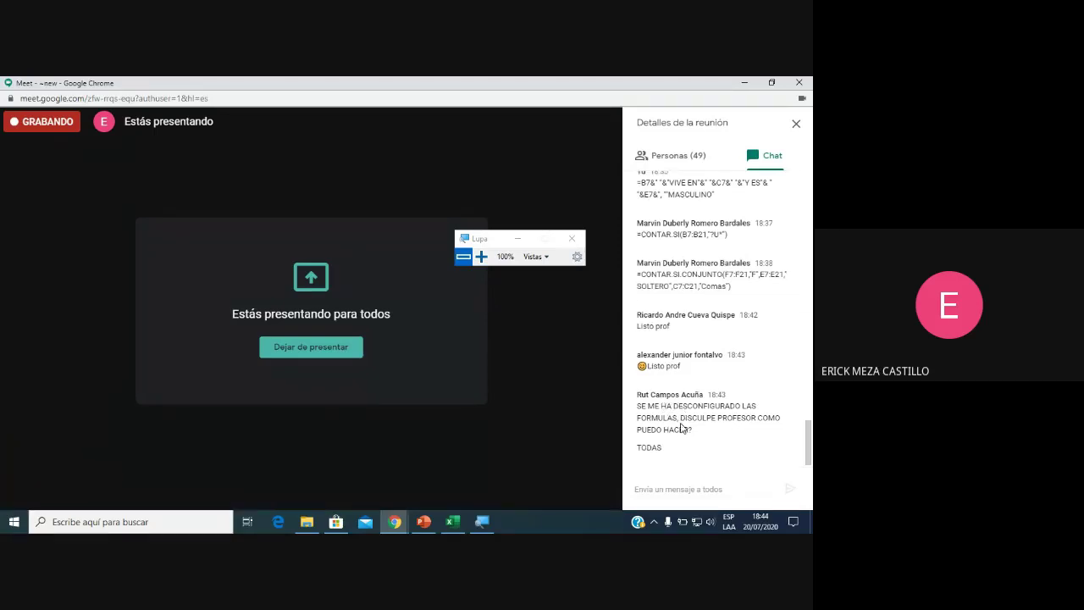
Back in Excel, cycle through the EJEMPLO 1, 2 and 3 sheets, ending on EJEMPLO 3.
{"action": "left_click", "coordinate": [453, 522]}
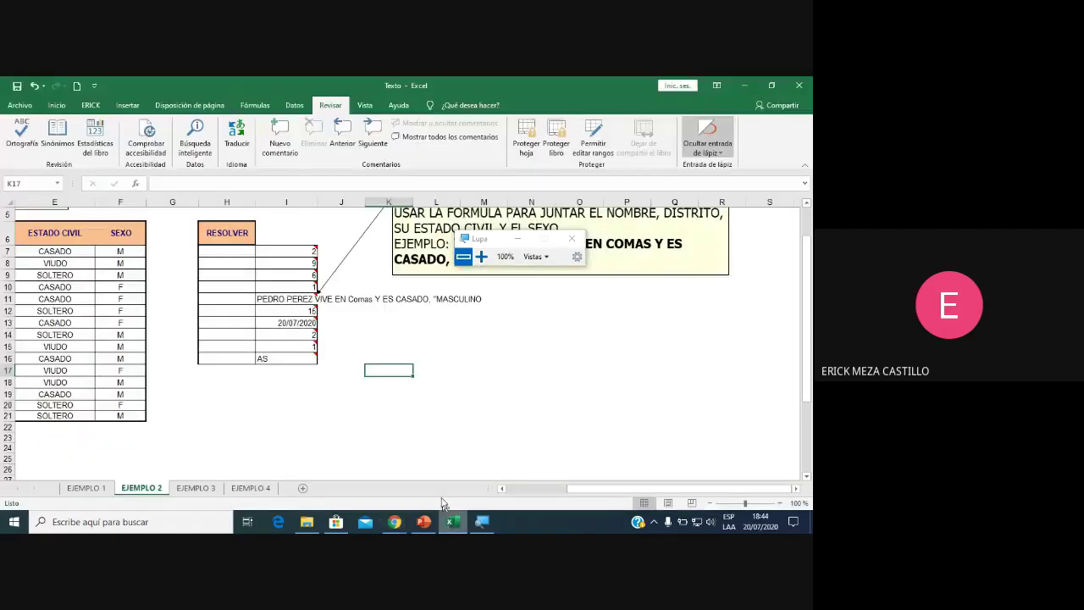
{"action": "left_click", "coordinate": [85, 488]}
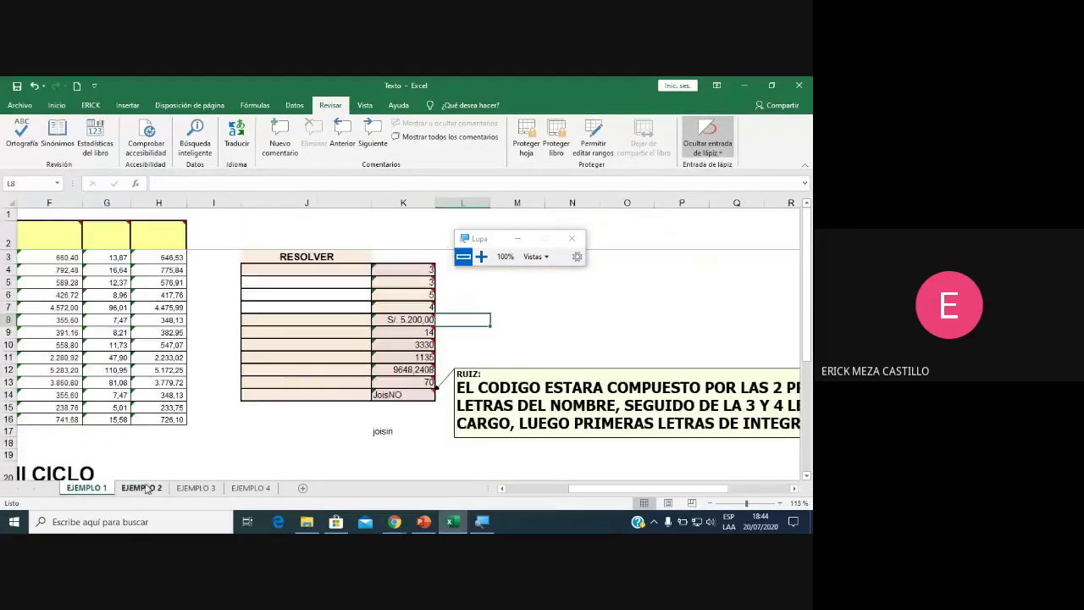
{"action": "left_click", "coordinate": [144, 489]}
{"action": "left_click", "coordinate": [197, 487]}
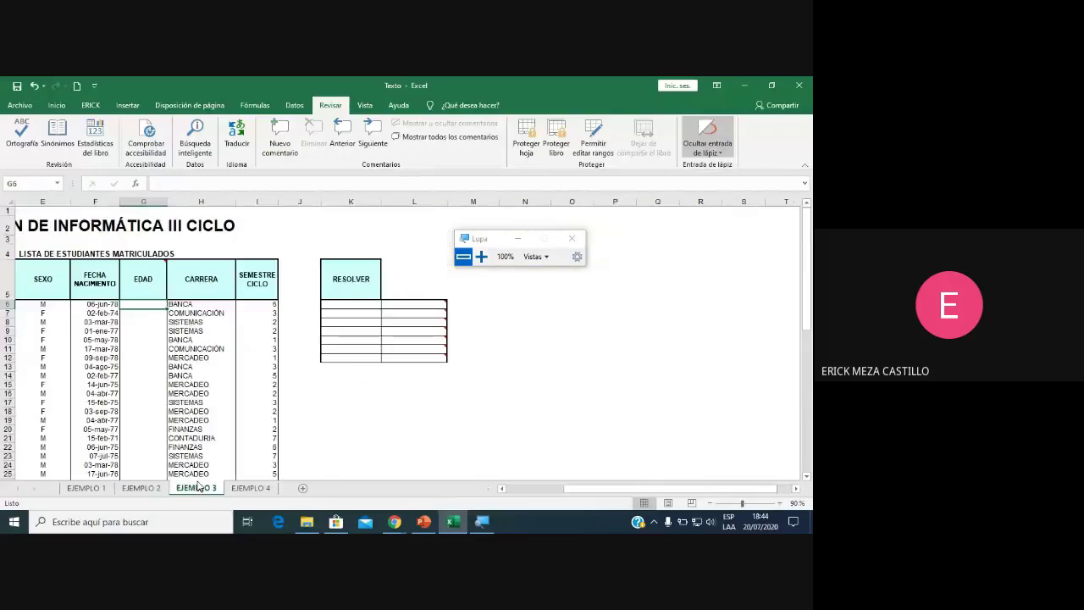
{"action": "left_click", "coordinate": [138, 487]}
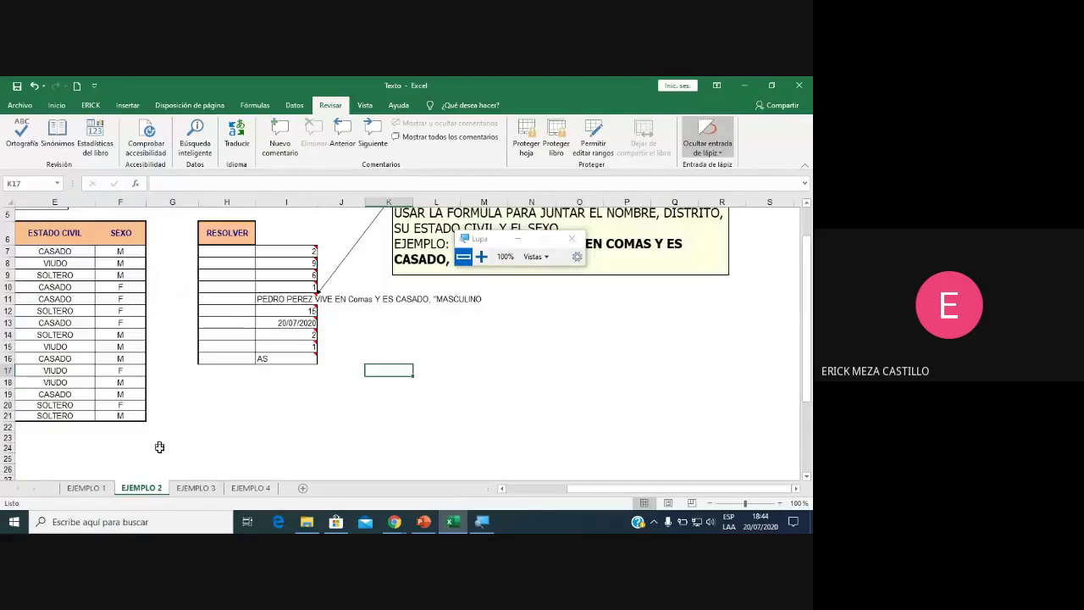
{"action": "left_click", "coordinate": [196, 488]}
{"action": "scroll", "coordinate": [364, 432], "scroll_direction": "down", "scroll_amount": 1}
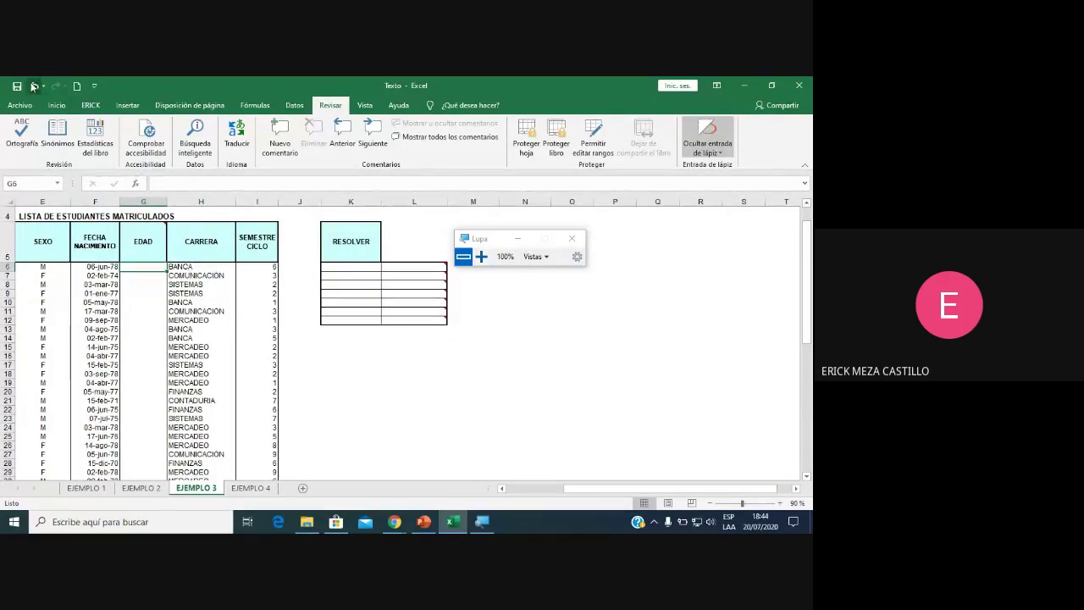
Check the Meet chat once more, then return and scroll the sheet back to column A.
{"action": "left_click", "coordinate": [454, 496]}
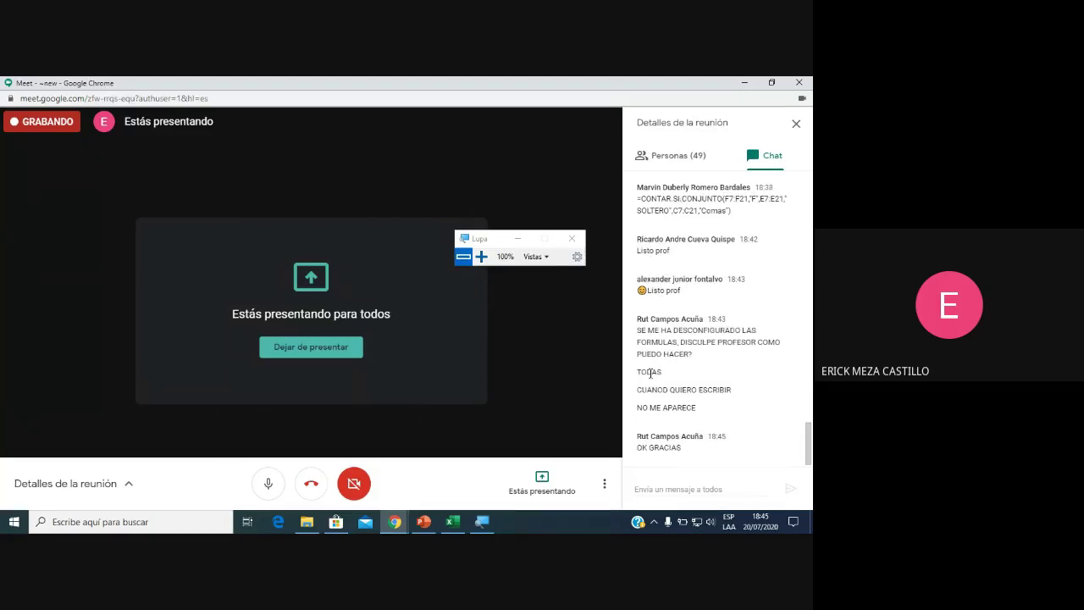
{"action": "left_click", "coordinate": [453, 522]}
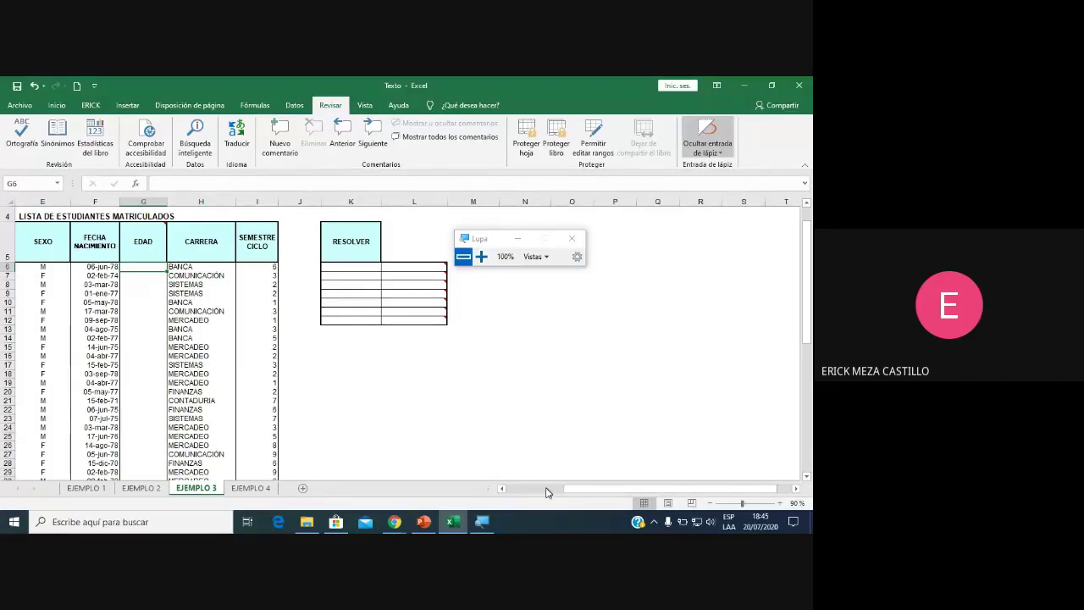
{"action": "left_click_drag", "start_coordinate": [631, 489], "coordinate": [576, 497]}
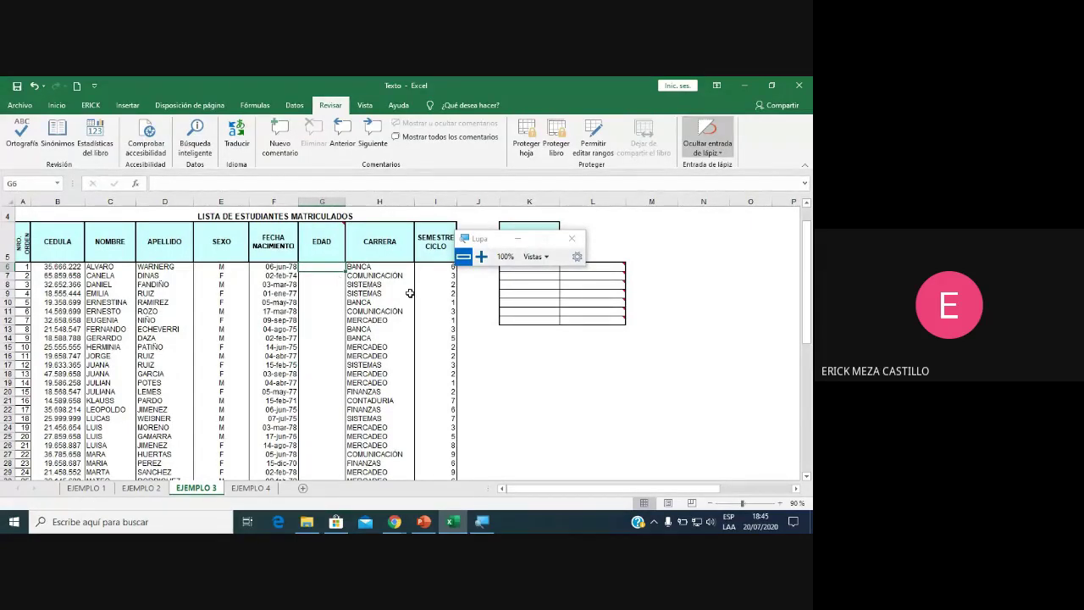
Enter =ENTERO(FRAC.AÑO(F6;HOY())) in G6 to compute the first student's age.
{"action": "type", "text": "="}
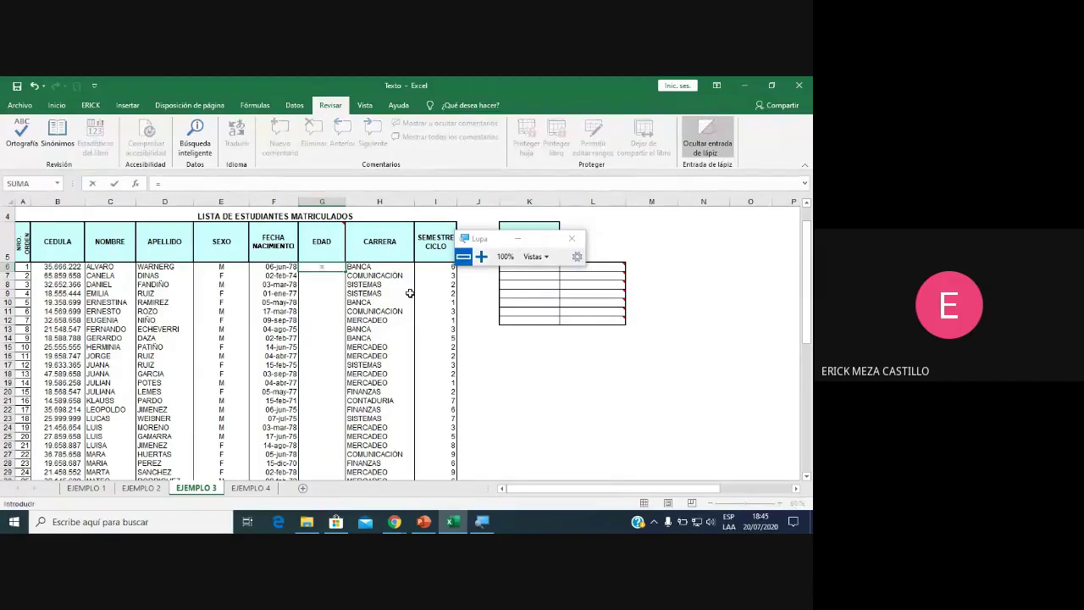
{"action": "type", "text": "E"}
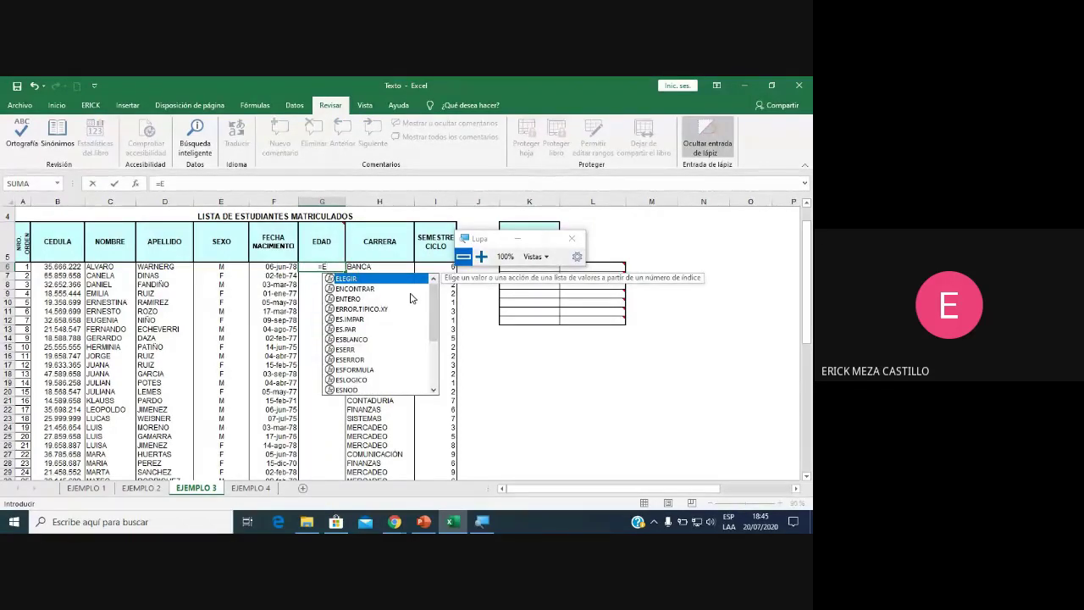
{"action": "double_click", "coordinate": [410, 297]}
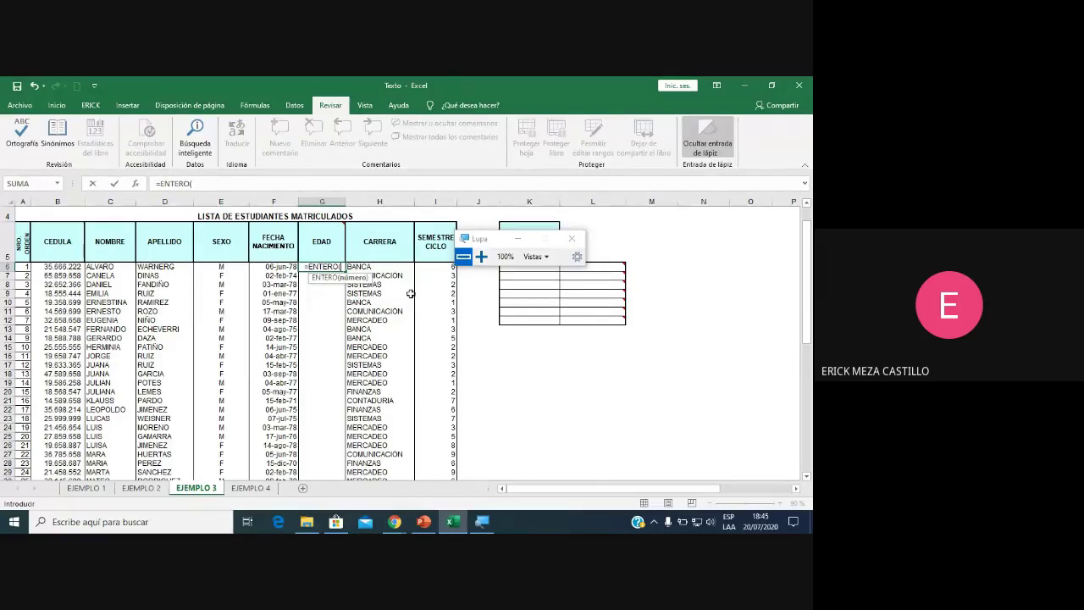
{"action": "type", "text": "FRA"}
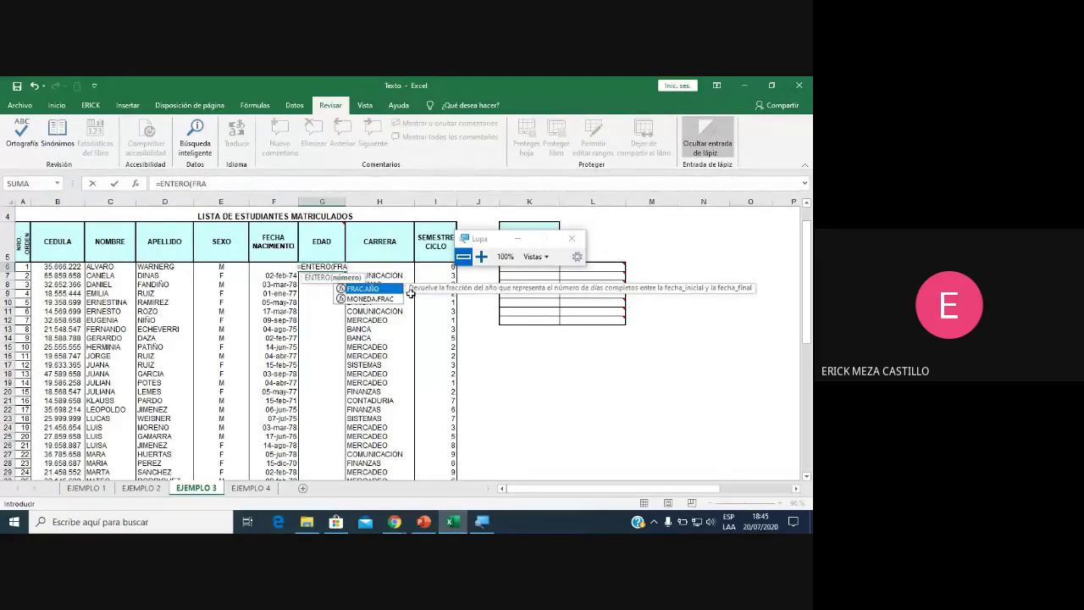
{"action": "double_click", "coordinate": [374, 290]}
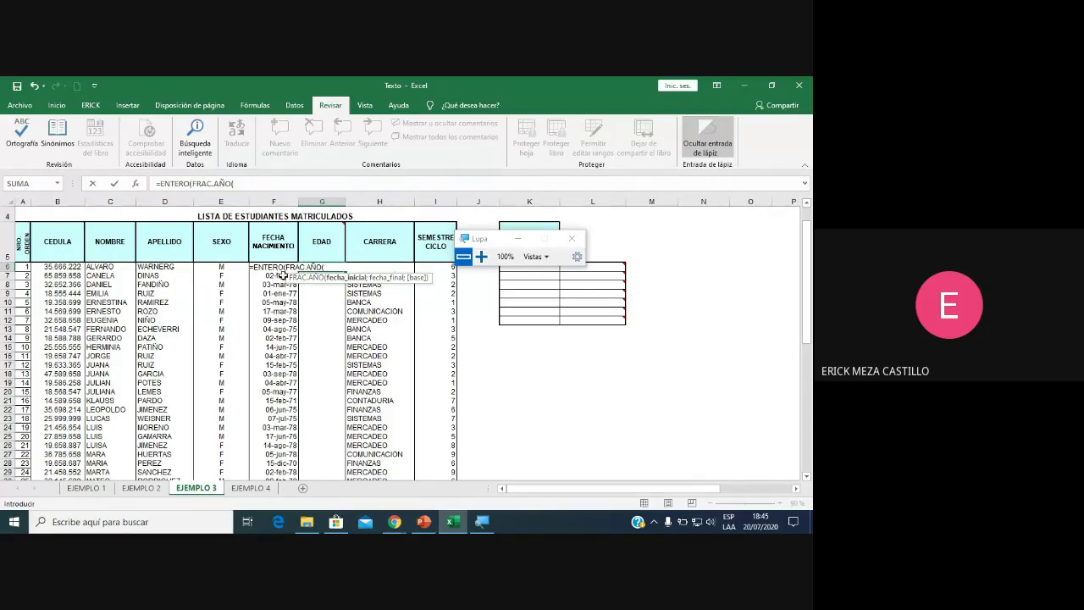
{"action": "left_click", "coordinate": [274, 184]}
{"action": "type", "text": "F"}
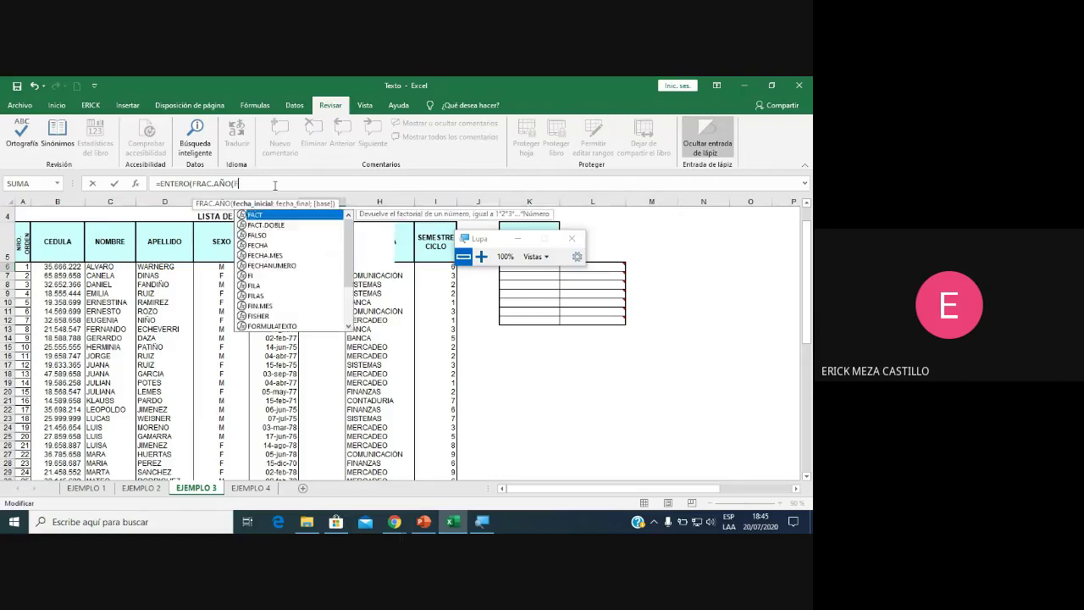
{"action": "type", "text": "6)"}
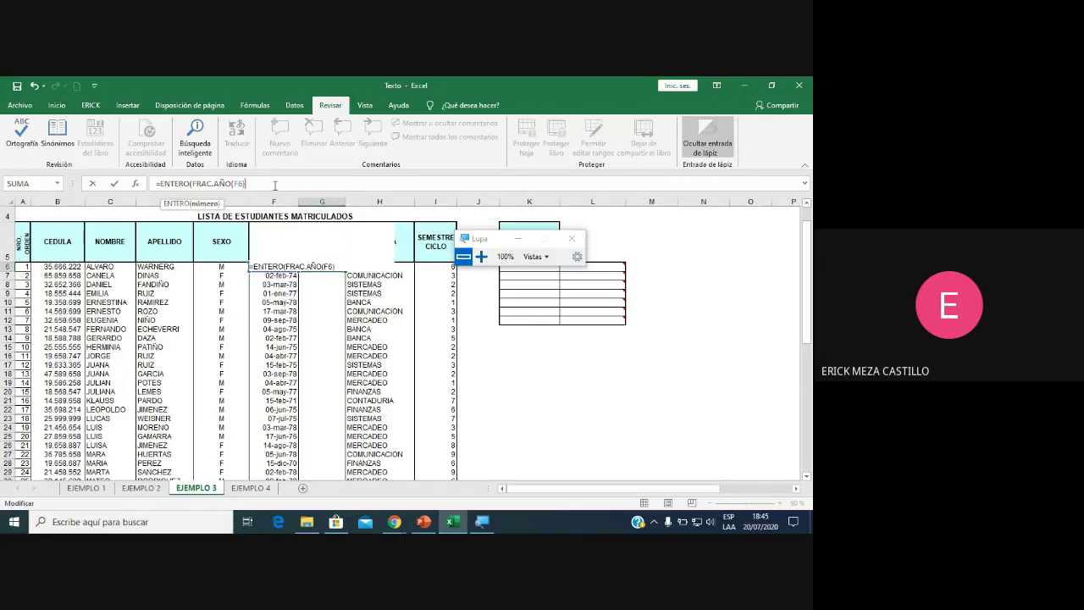
{"action": "type", "text": ";"}
{"action": "key", "text": "BackSpace"}
{"action": "key", "text": "BackSpace"}
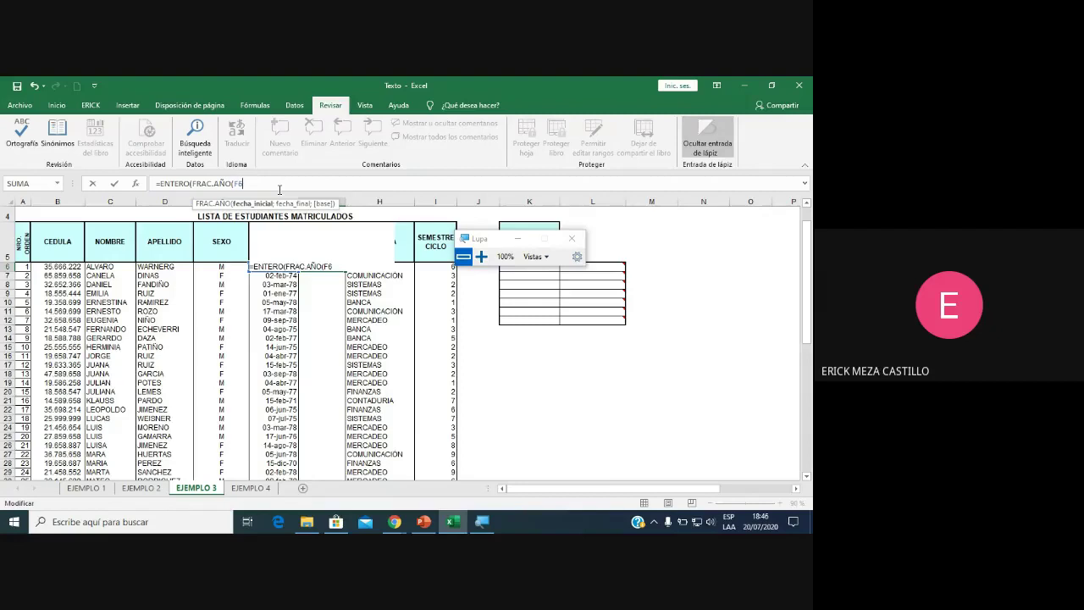
{"action": "type", "text": ";"}
{"action": "type", "text": "HO"}
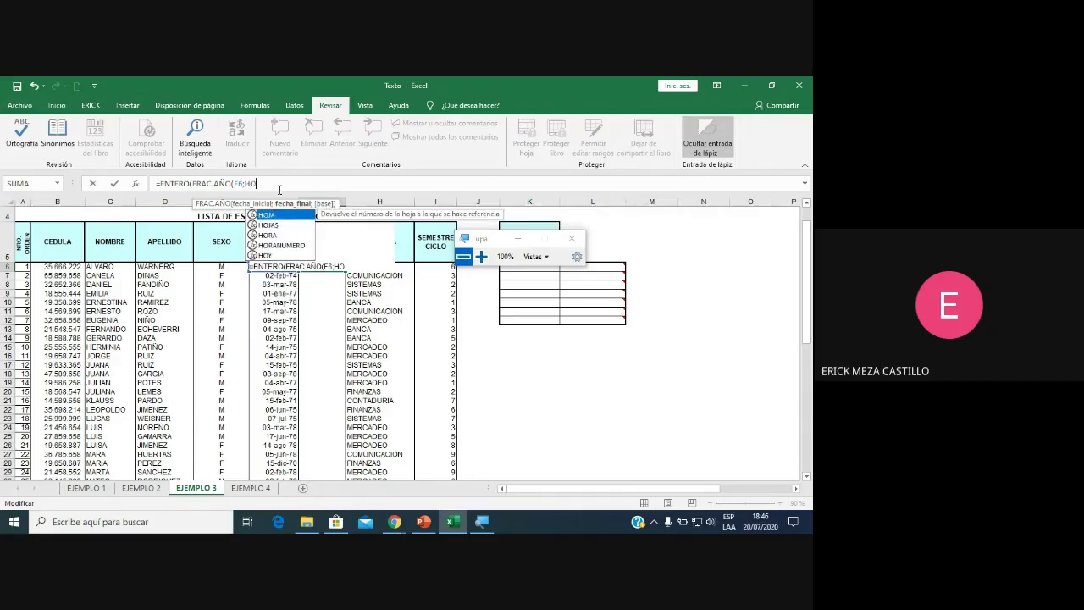
{"action": "type", "text": "Y("}
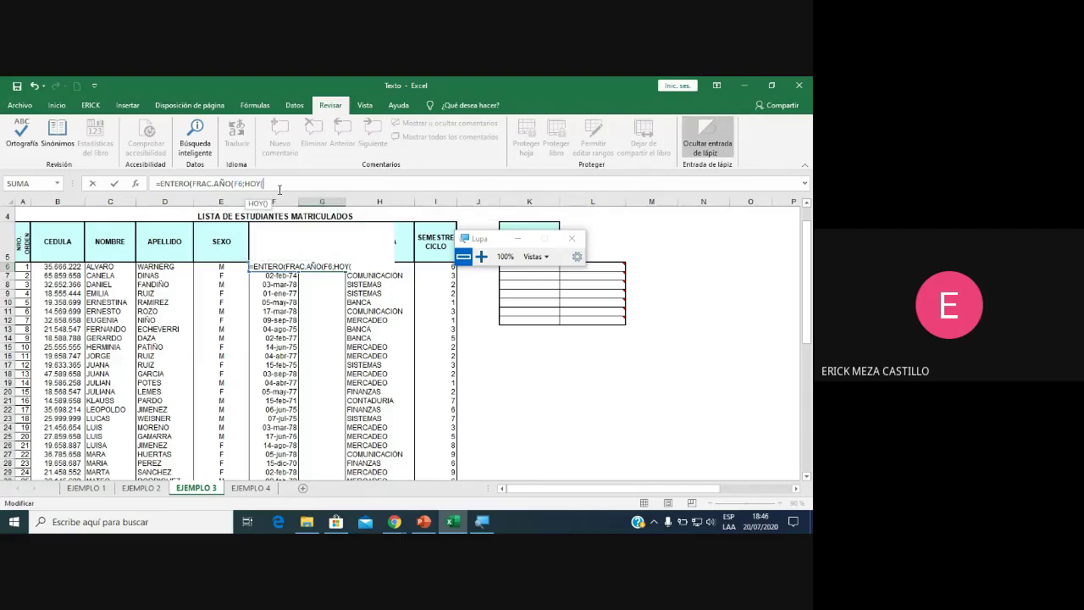
{"action": "type", "text": ")"}
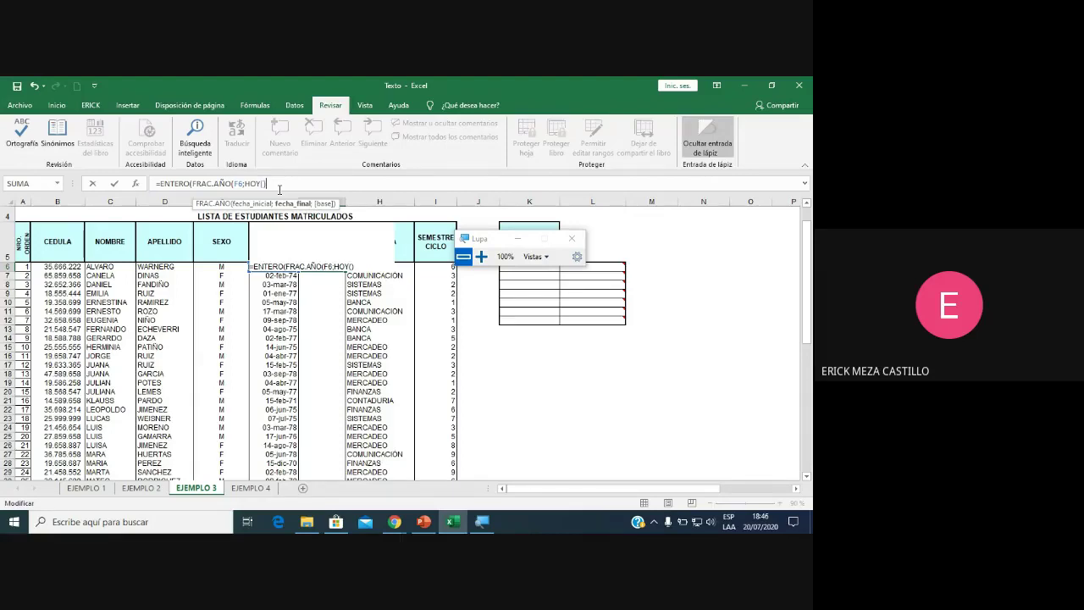
{"action": "type", "text": "))"}
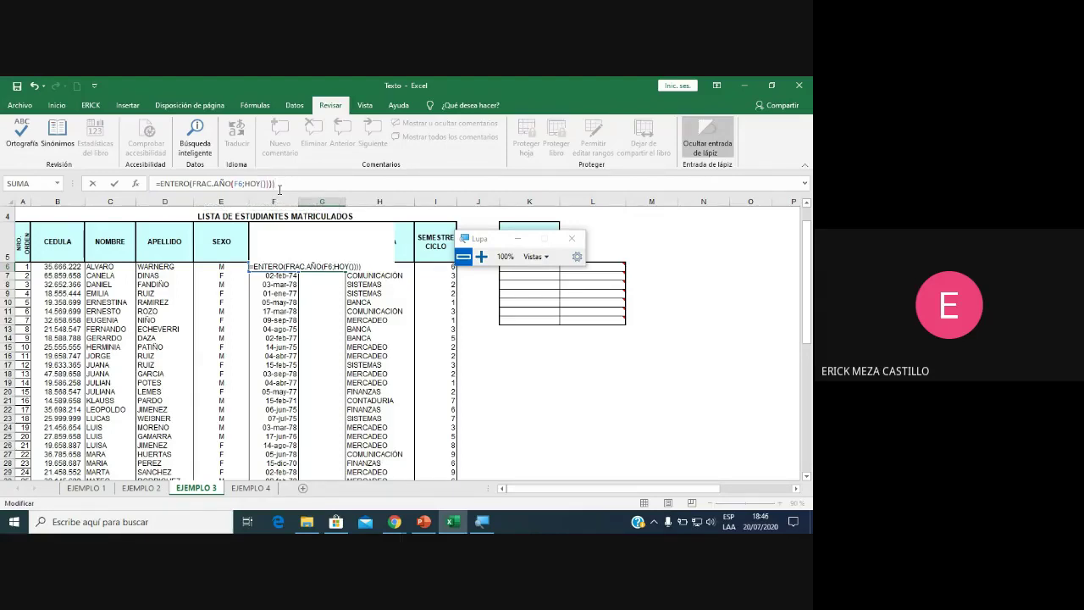
{"action": "key", "text": "Return"}
{"action": "key", "text": "Return"}
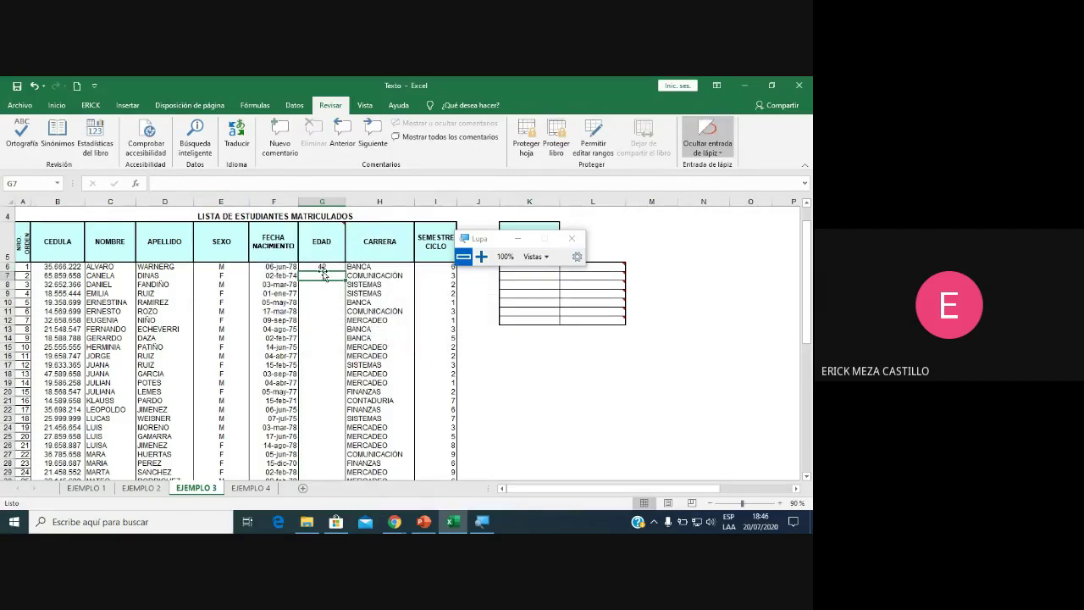
Reopen G6's age formula in edit mode to review and explain it.
{"action": "left_click", "coordinate": [323, 267]}
{"action": "double_click", "coordinate": [331, 266]}
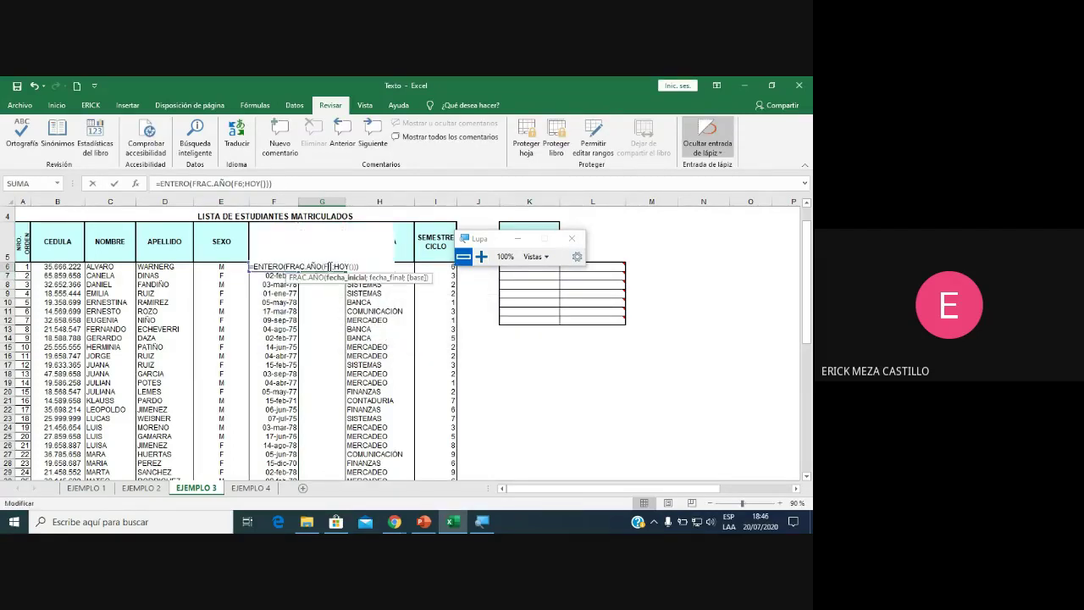
{"action": "key", "text": "Escape"}
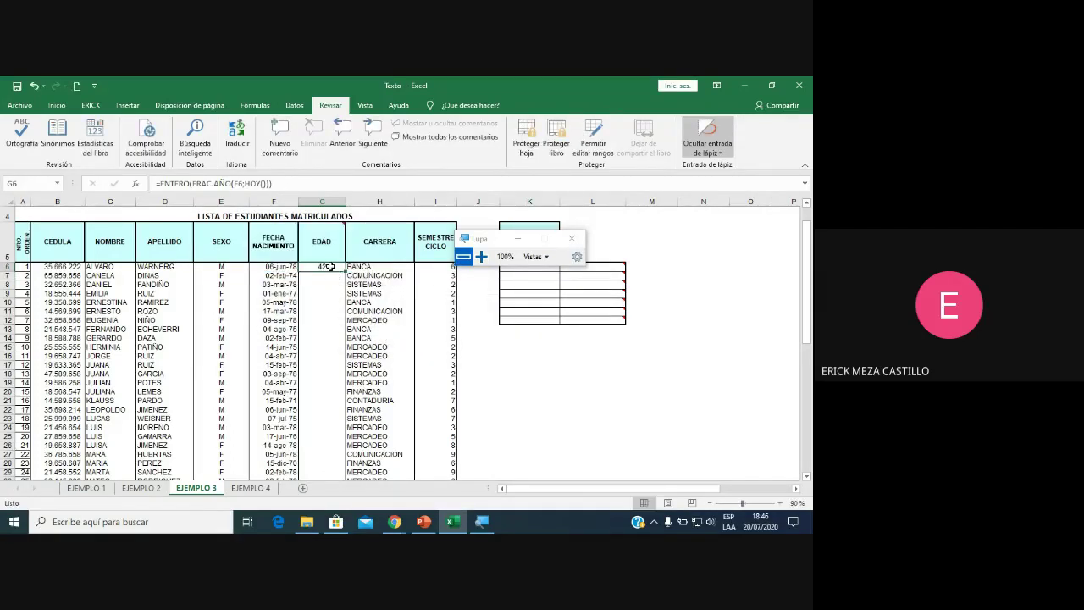
{"action": "double_click", "coordinate": [330, 267]}
{"action": "key", "text": "Escape"}
{"action": "double_click", "coordinate": [331, 267]}
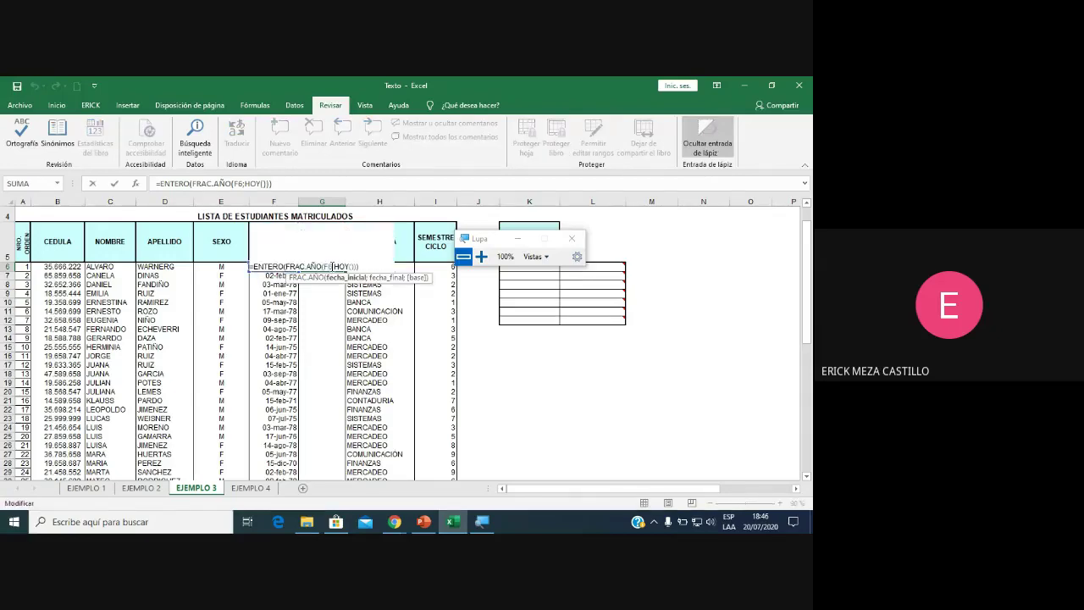
{"action": "left_click", "coordinate": [480, 257]}
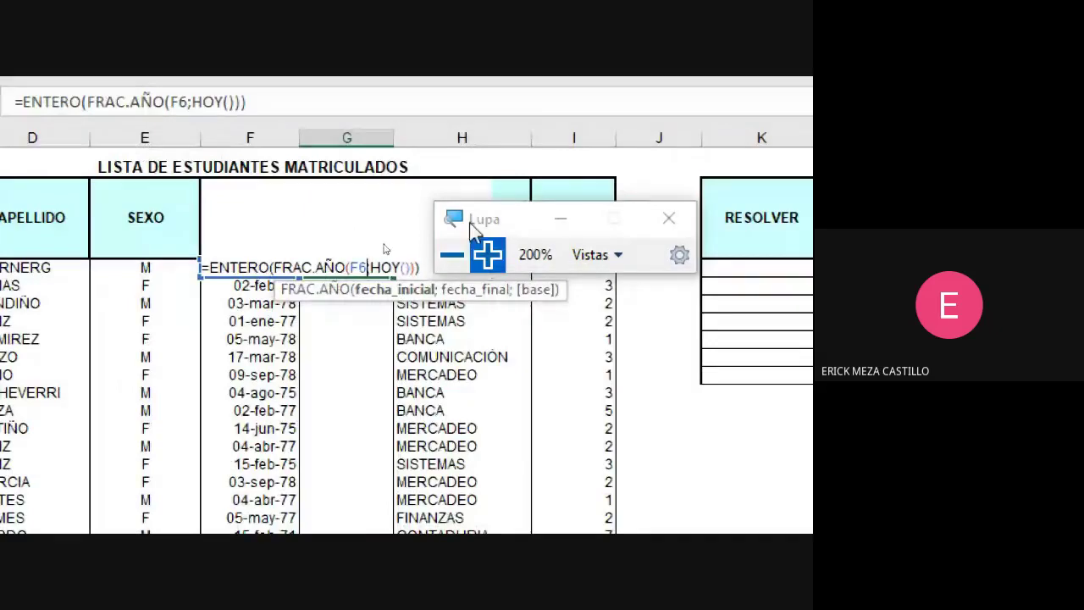
{"action": "left_click", "coordinate": [708, 273]}
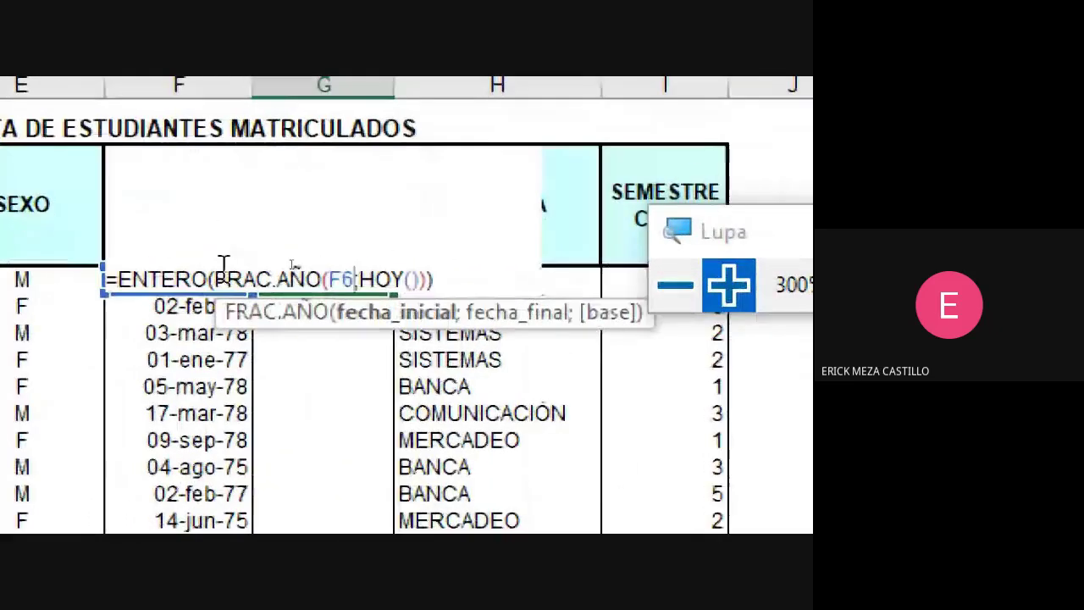
{"action": "left_click", "coordinate": [471, 277]}
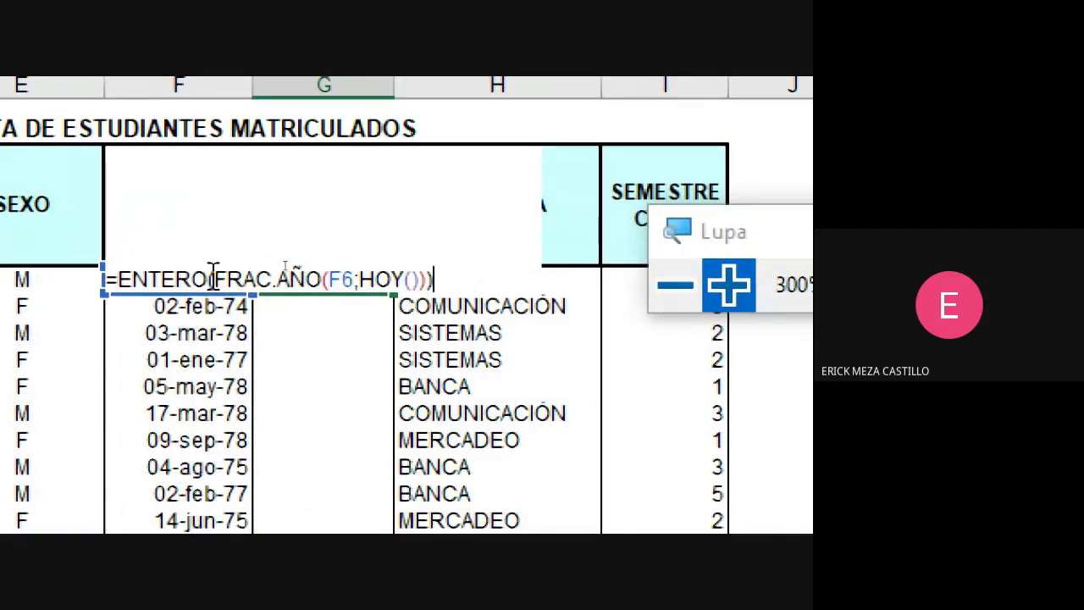
{"action": "left_click_drag", "start_coordinate": [208, 280], "coordinate": [118, 280]}
{"action": "key", "text": "BackSpace"}
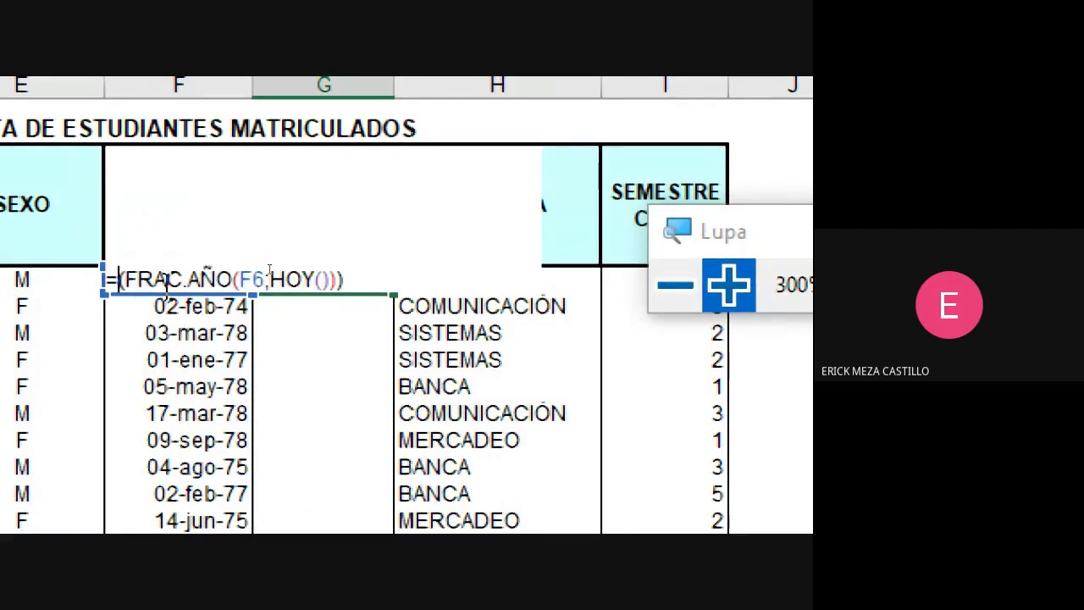
{"action": "key", "text": "Return"}
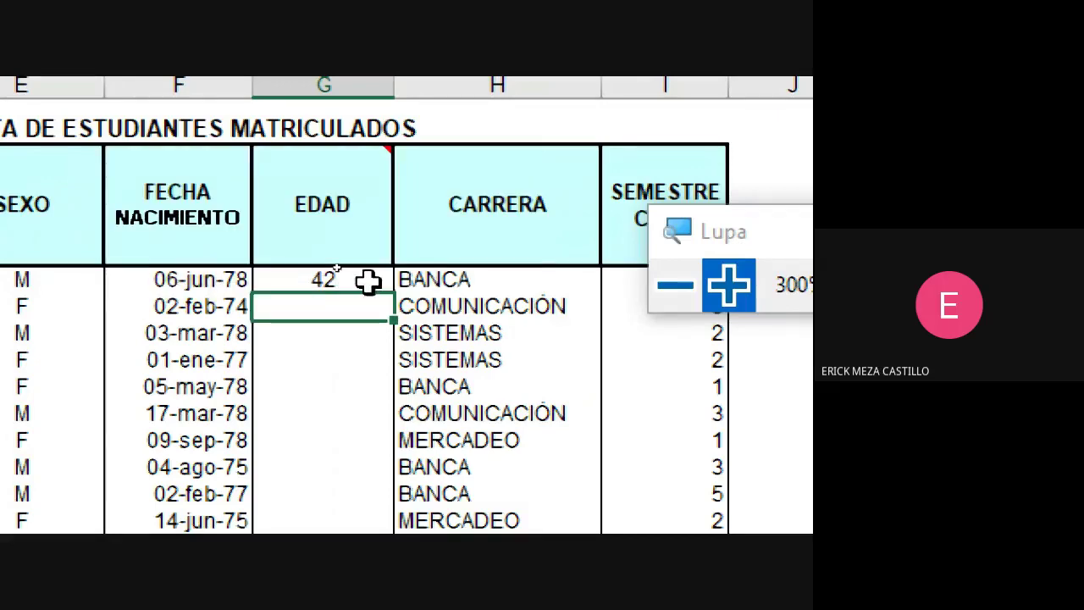
{"action": "double_click", "coordinate": [362, 279]}
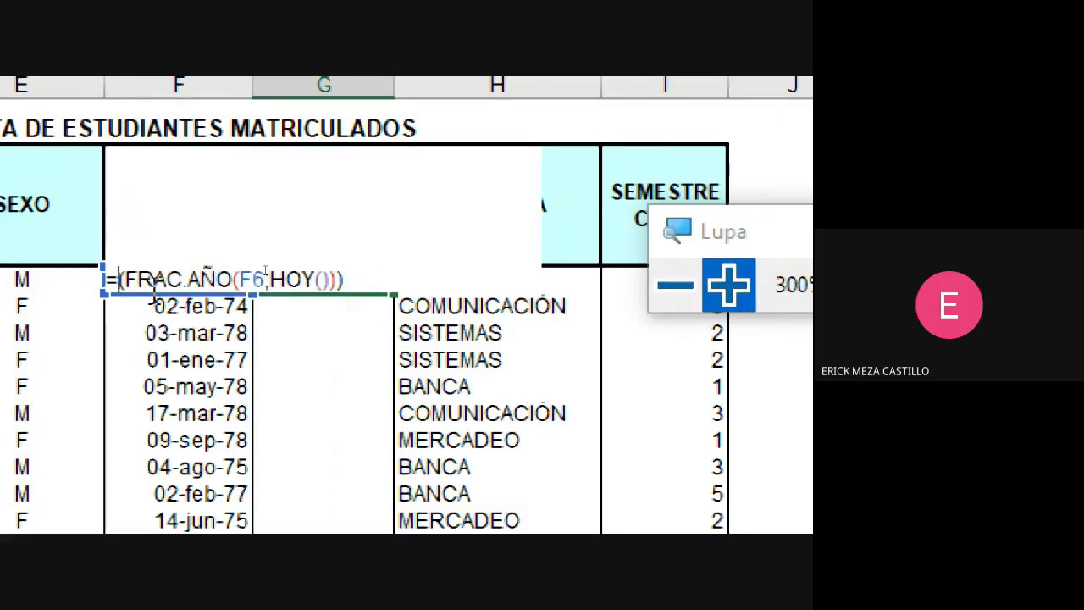
{"action": "type", "text": "ENTERO"}
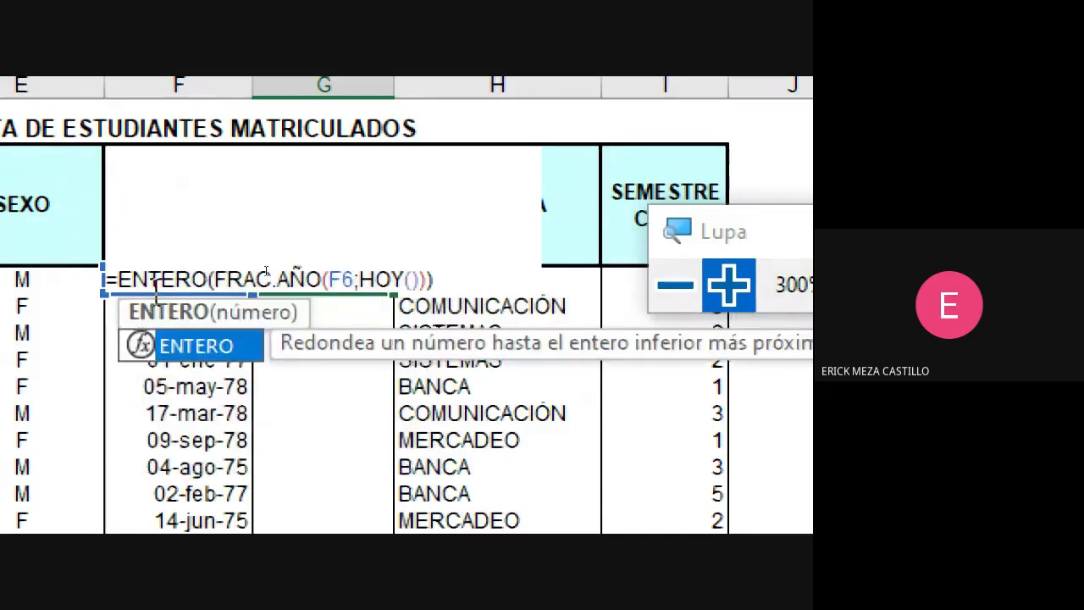
{"action": "key", "text": "Return"}
{"action": "double_click", "coordinate": [358, 282]}
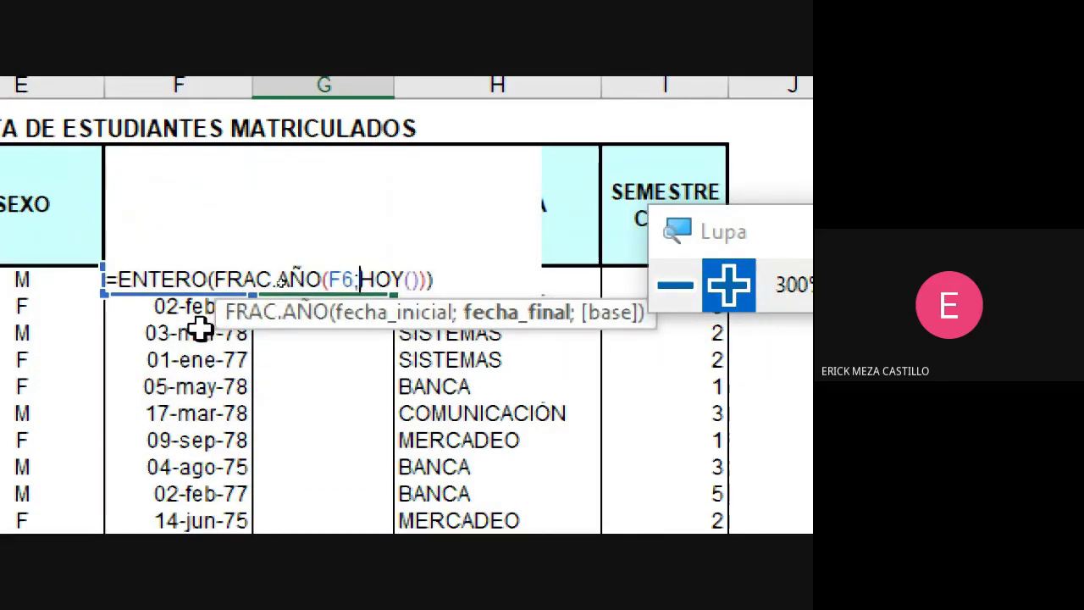
{"action": "left_click", "coordinate": [670, 285]}
{"action": "left_click", "coordinate": [668, 285]}
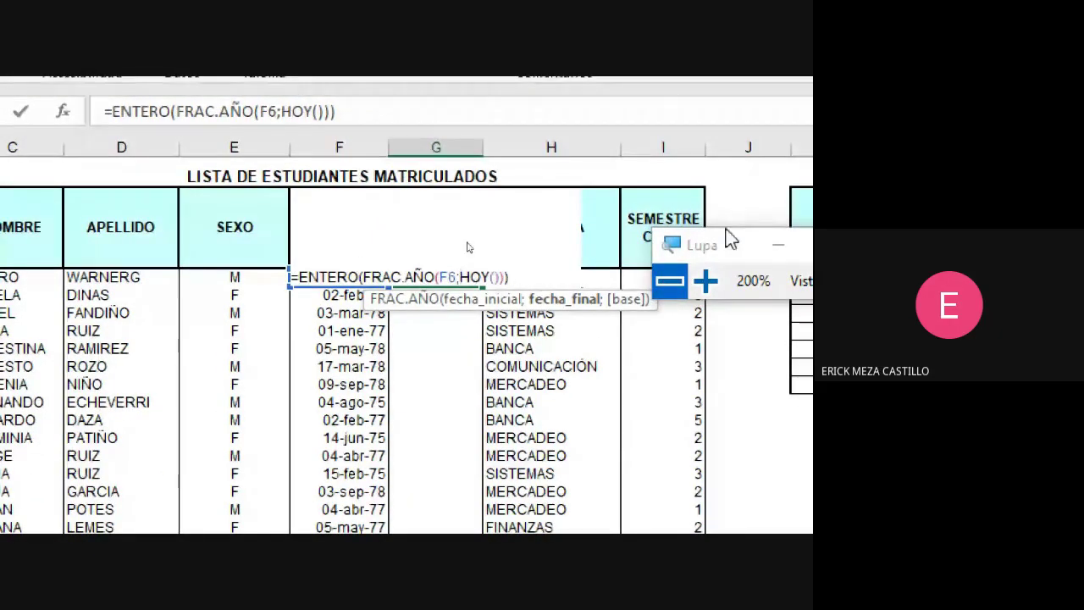
Reset the magnifier to 100%, commit G6, and fill the age formula down the EDAD column.
{"action": "left_click", "coordinate": [669, 281]}
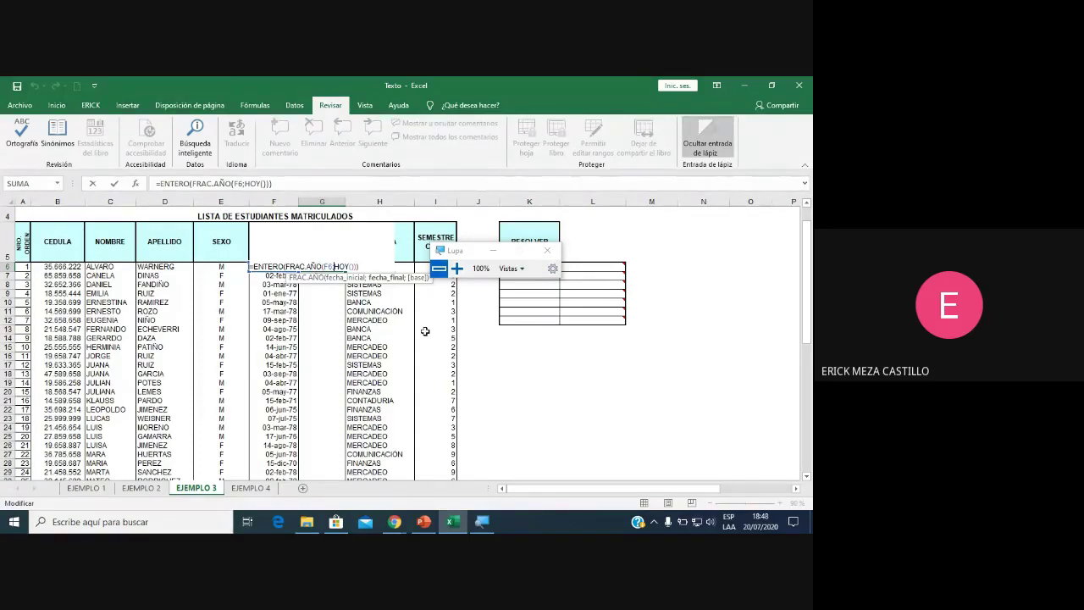
{"action": "key", "text": "Escape"}
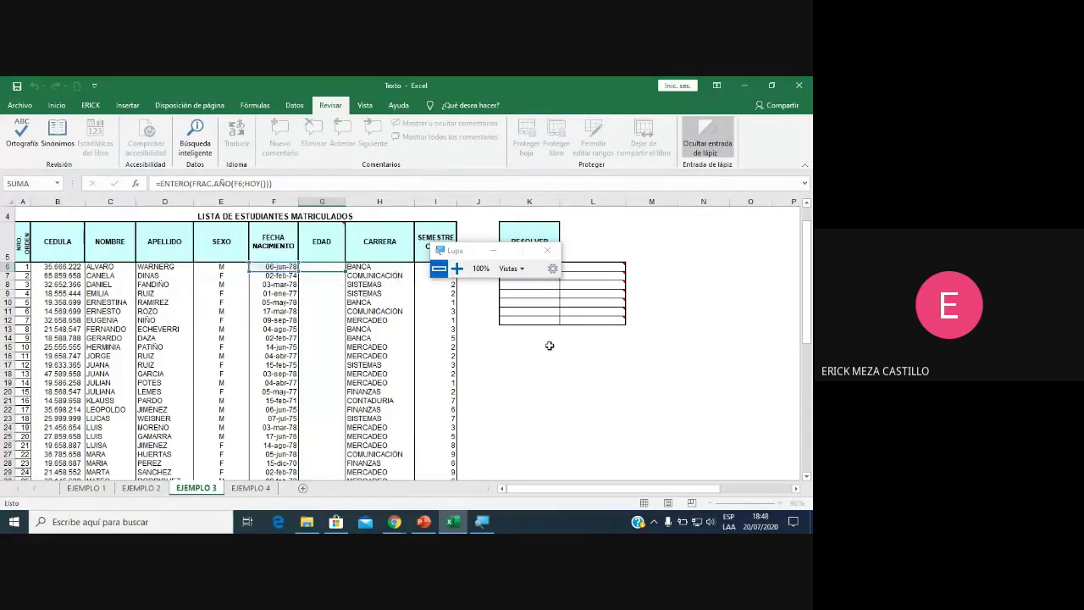
{"action": "key", "text": "Return"}
{"action": "left_click", "coordinate": [322, 265]}
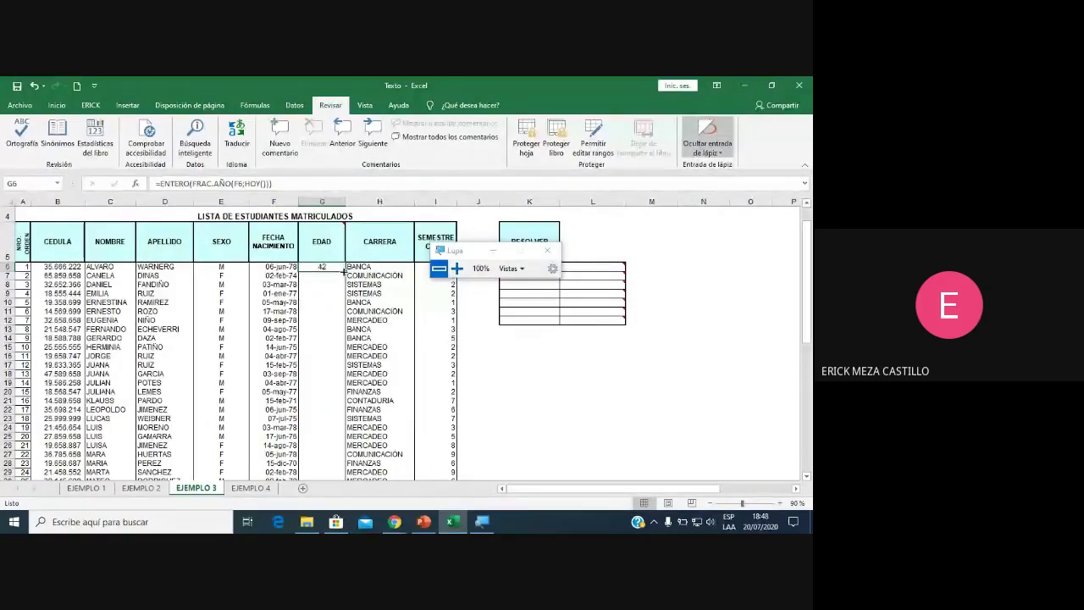
{"action": "double_click", "coordinate": [344, 271]}
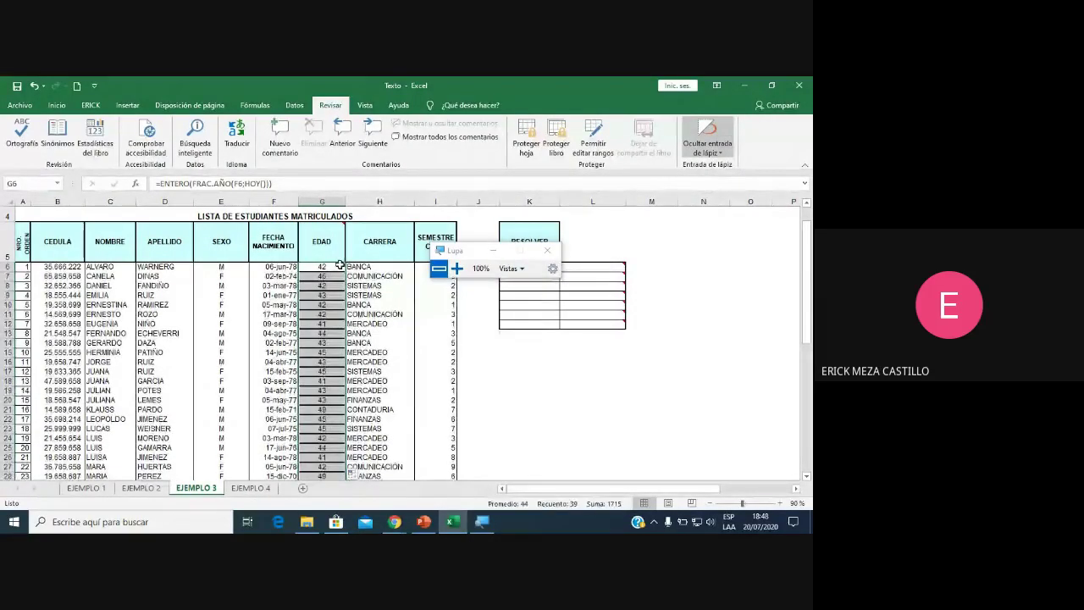
{"action": "left_click", "coordinate": [298, 184]}
{"action": "mouse_move", "coordinate": [394, 521]}
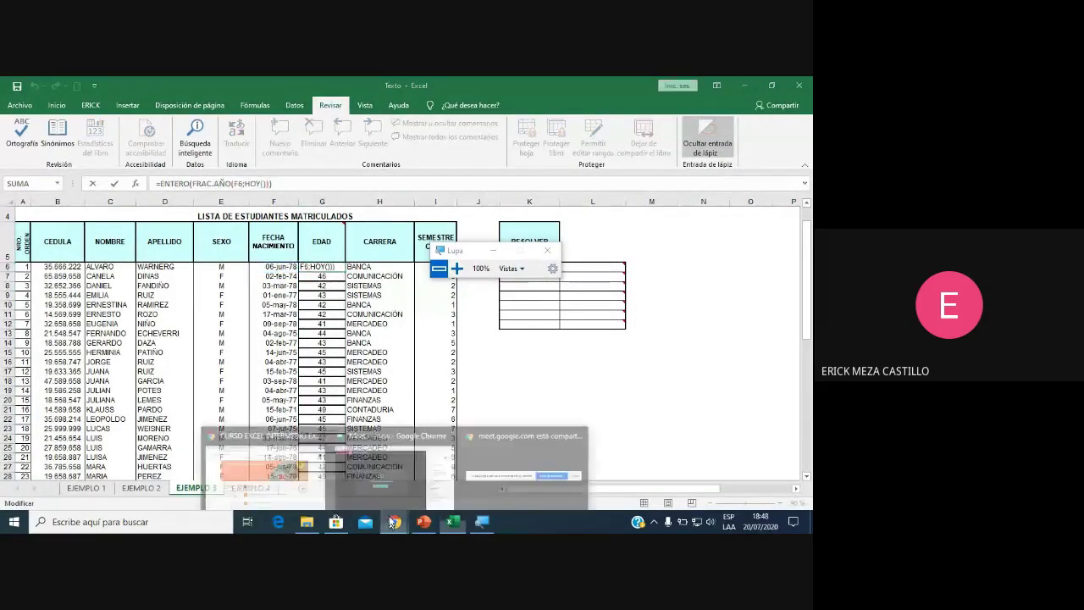
Paste and send =ENTERO(FRAC.AÑO(F6;HOY())) in the Meet chat, then return to Excel.
{"action": "left_click", "coordinate": [413, 484]}
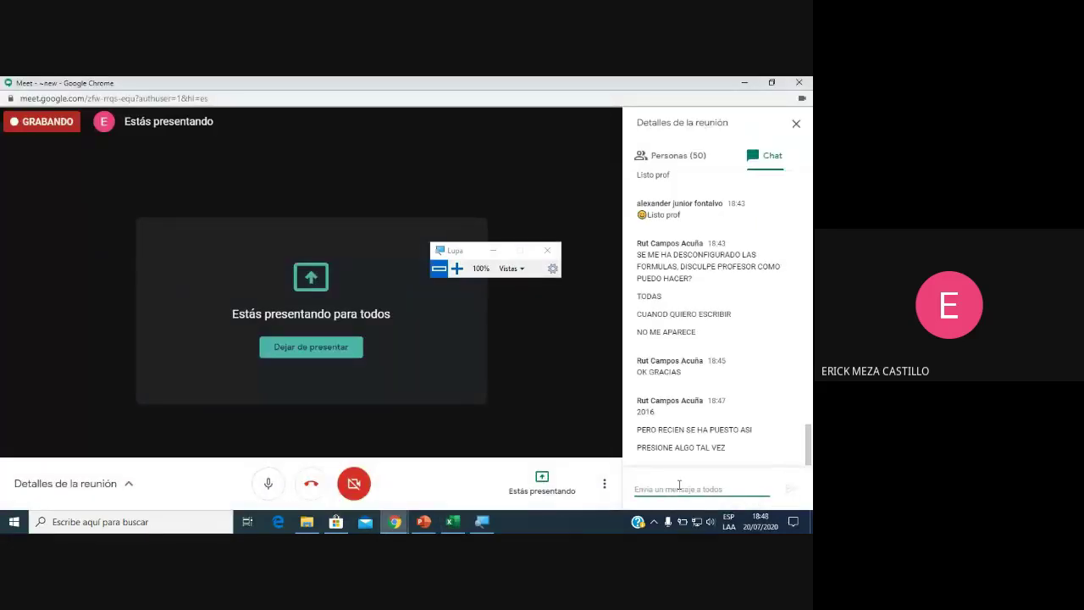
{"action": "type", "text": "=ENTERO(FRAC.AÑO(F6;HOY()))"}
{"action": "key", "text": "Return"}
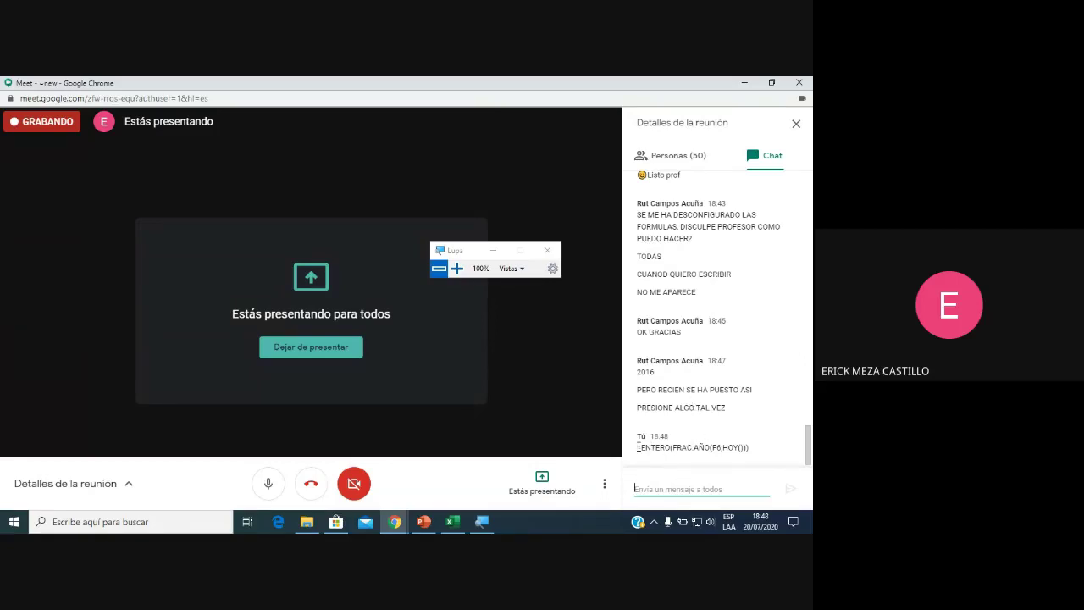
{"action": "left_click_drag", "start_coordinate": [638, 447], "coordinate": [752, 450]}
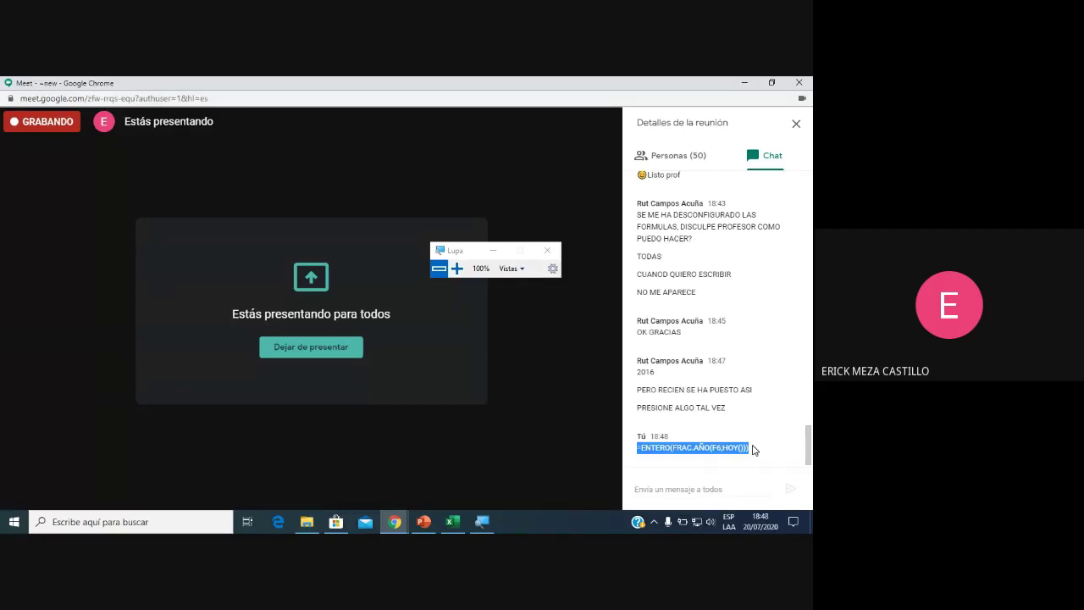
{"action": "left_click", "coordinate": [682, 459]}
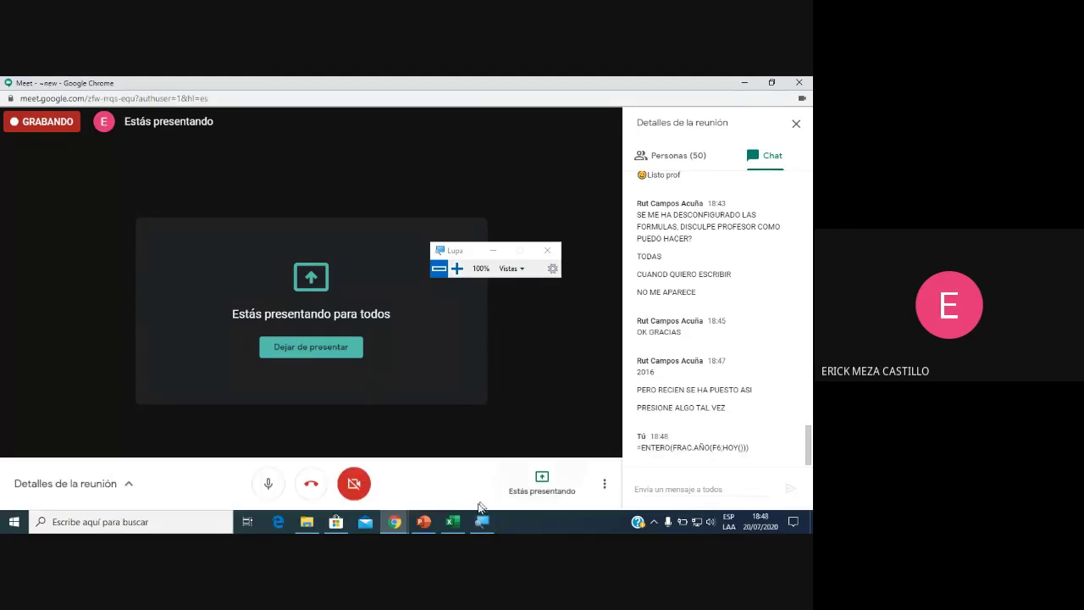
{"action": "left_click", "coordinate": [455, 521]}
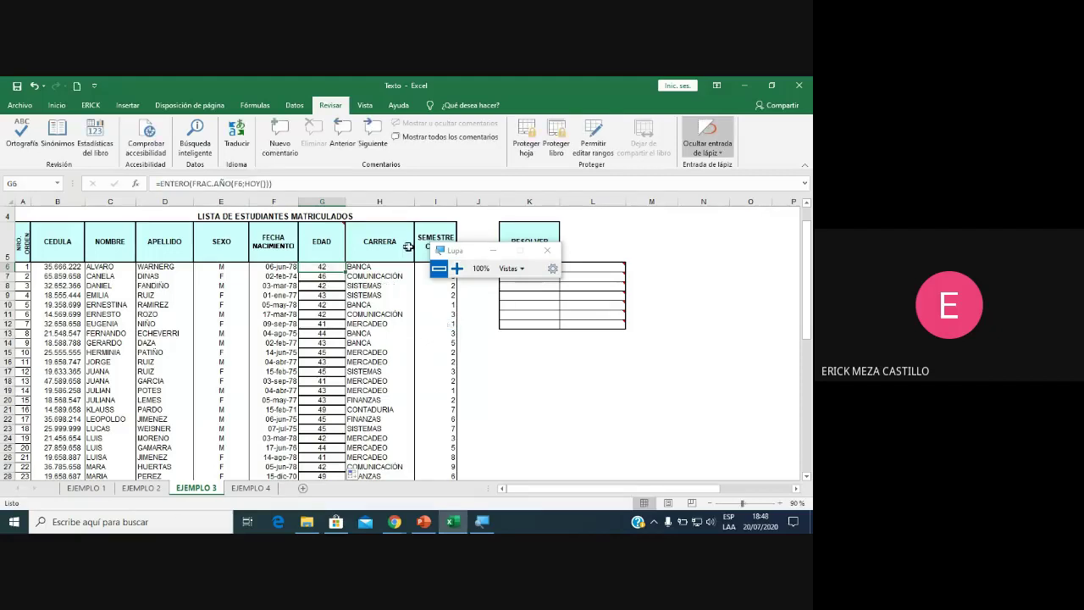
Enter =CONTAR.SI(C6:C44;"C*") in L6 to count surnames by their first letter.
{"action": "left_click_drag", "start_coordinate": [440, 251], "coordinate": [684, 402]}
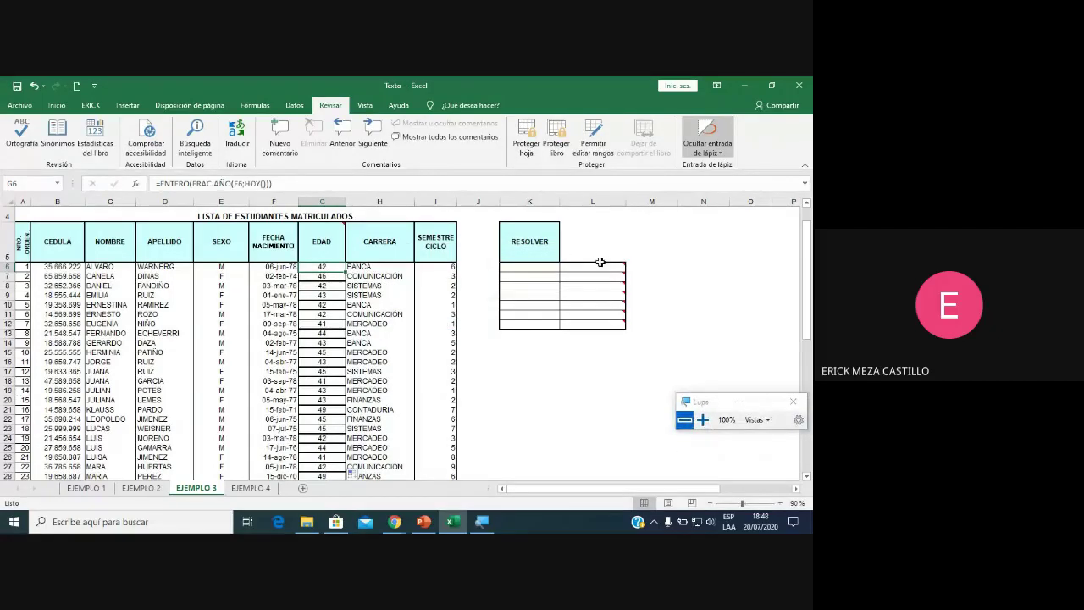
{"action": "left_click", "coordinate": [597, 266]}
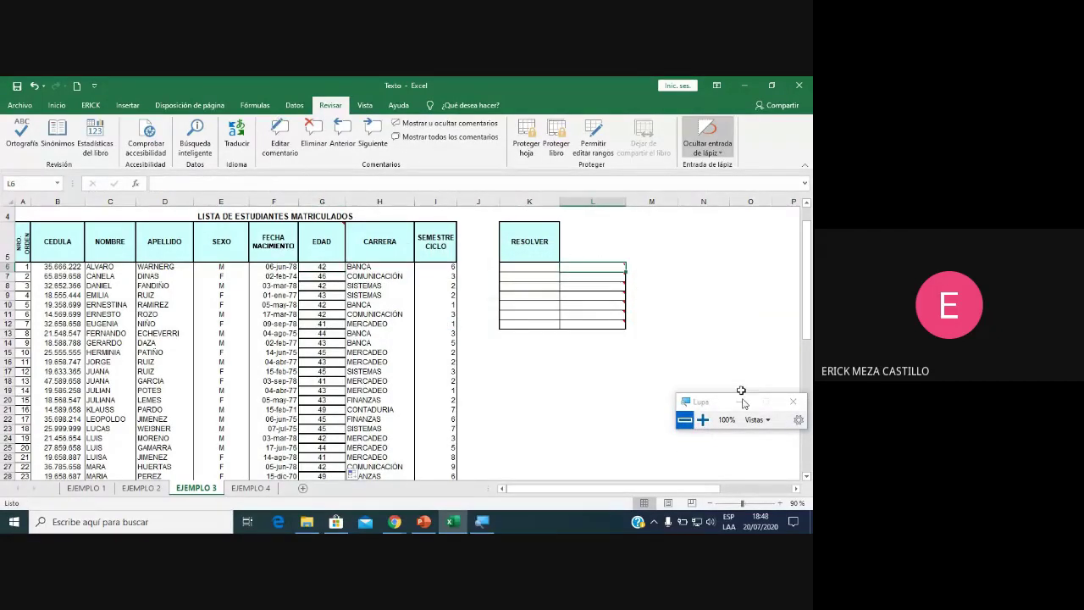
{"action": "left_click", "coordinate": [795, 489]}
{"action": "left_click", "coordinate": [796, 489]}
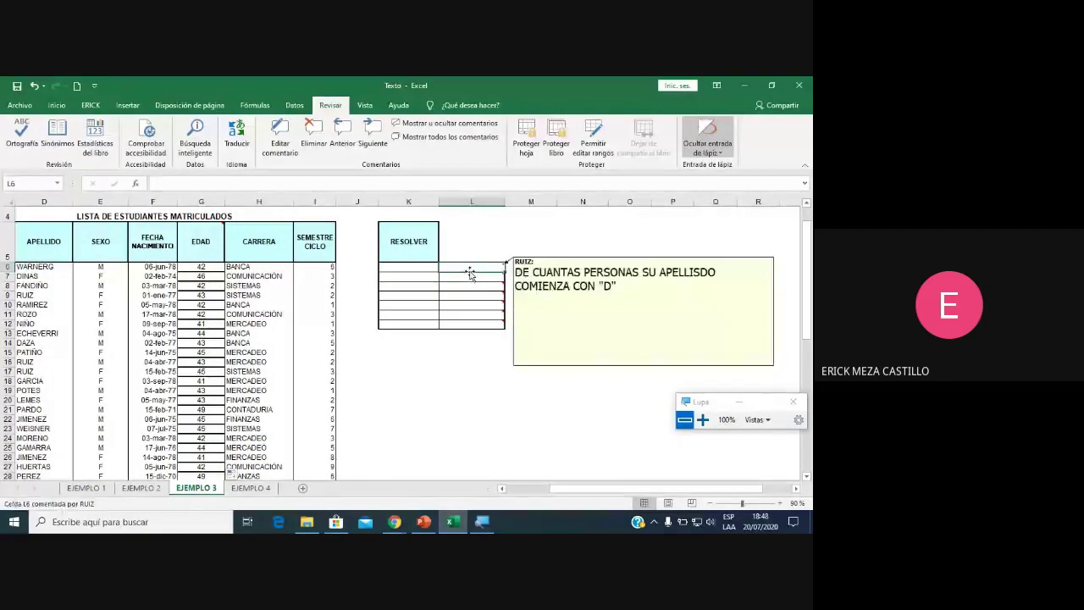
{"action": "mouse_move", "coordinate": [593, 267]}
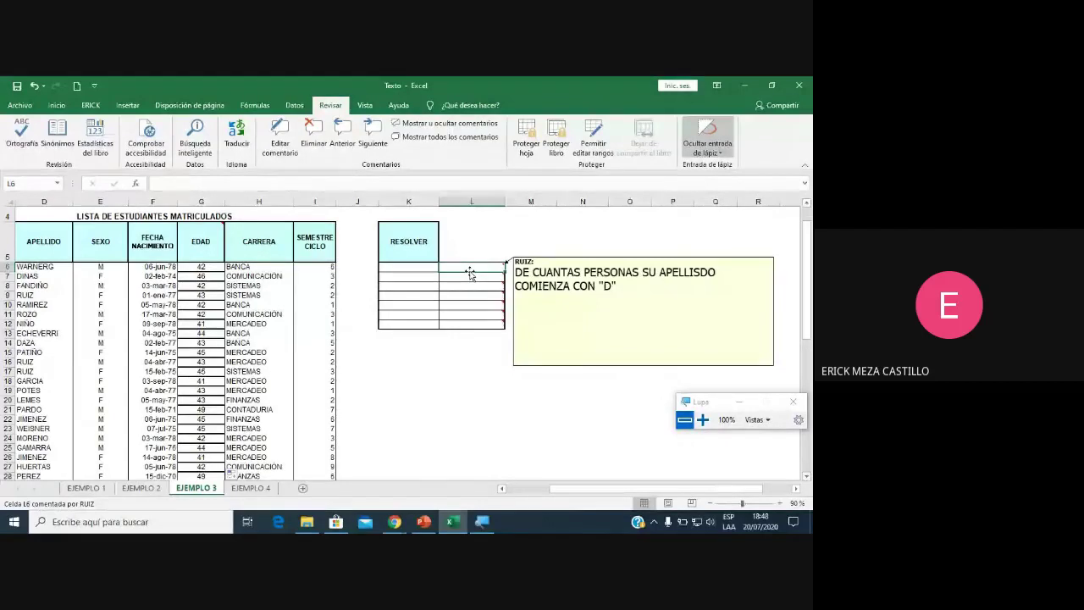
{"action": "left_click", "coordinate": [521, 267]}
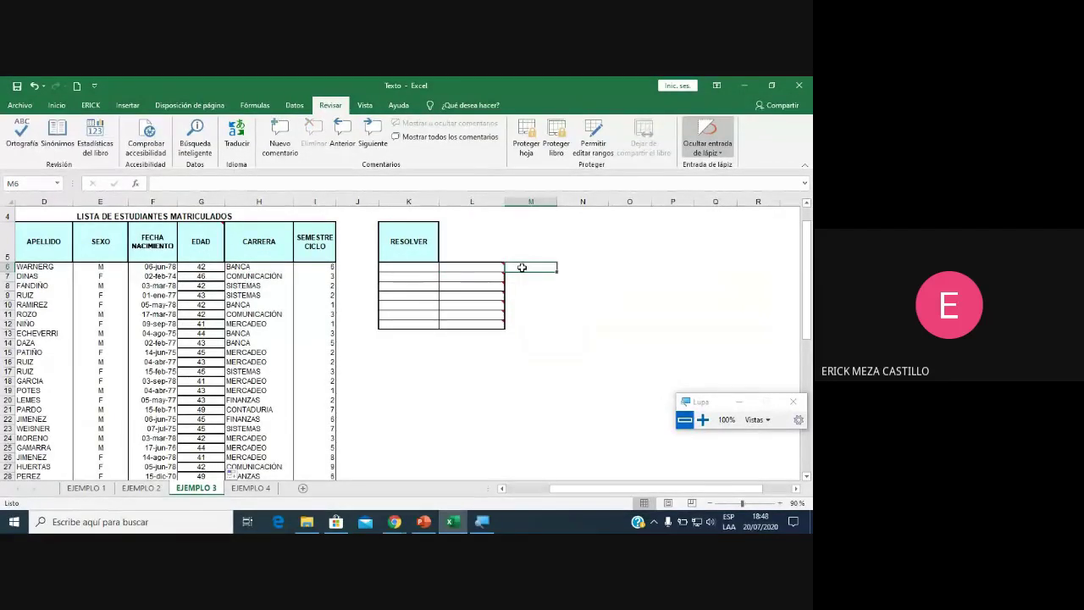
{"action": "left_click", "coordinate": [493, 263]}
{"action": "mouse_move", "coordinate": [472, 267]}
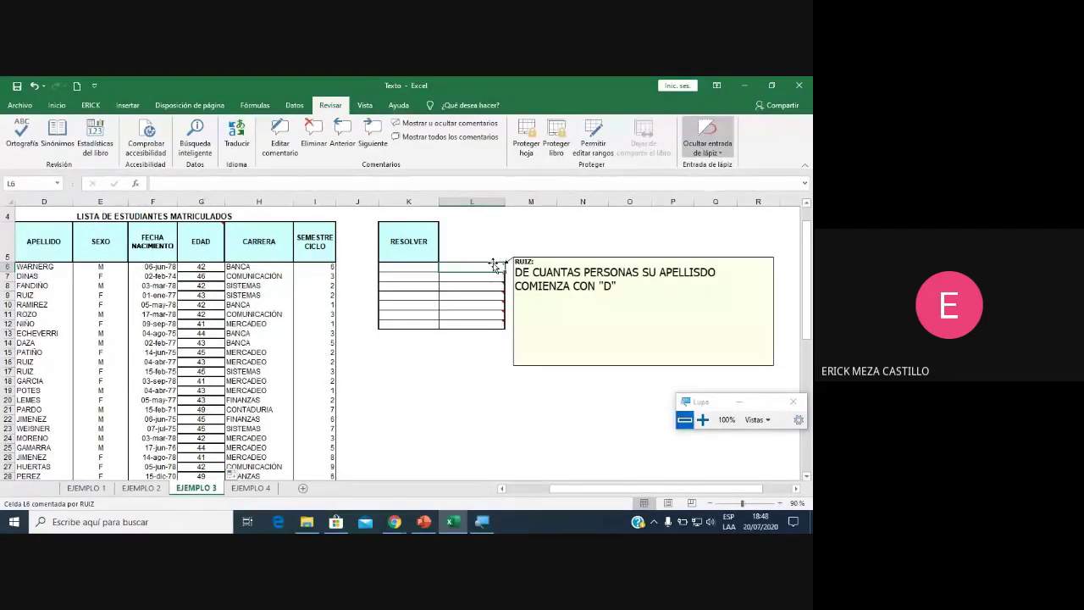
{"action": "type", "text": "=CONTAR.SI"}
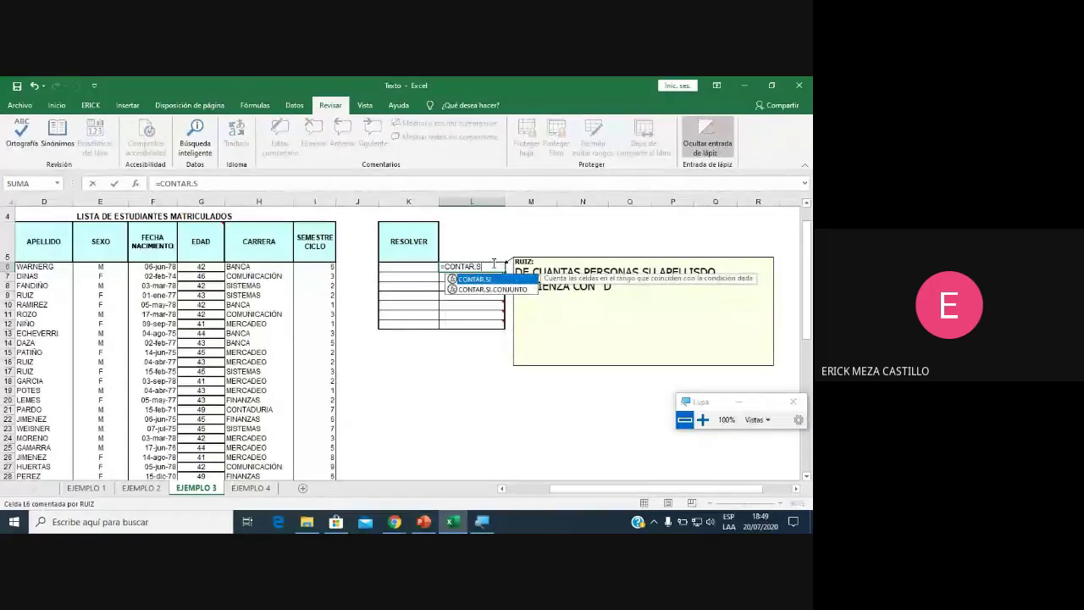
{"action": "type", "text": "(("}
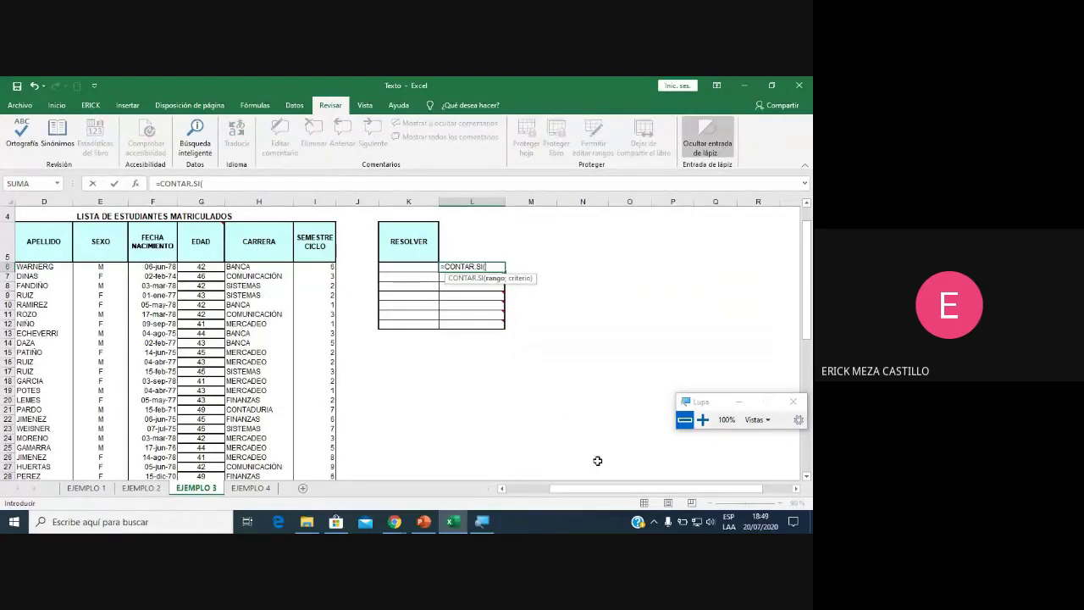
{"action": "left_click_drag", "start_coordinate": [549, 493], "coordinate": [479, 484]}
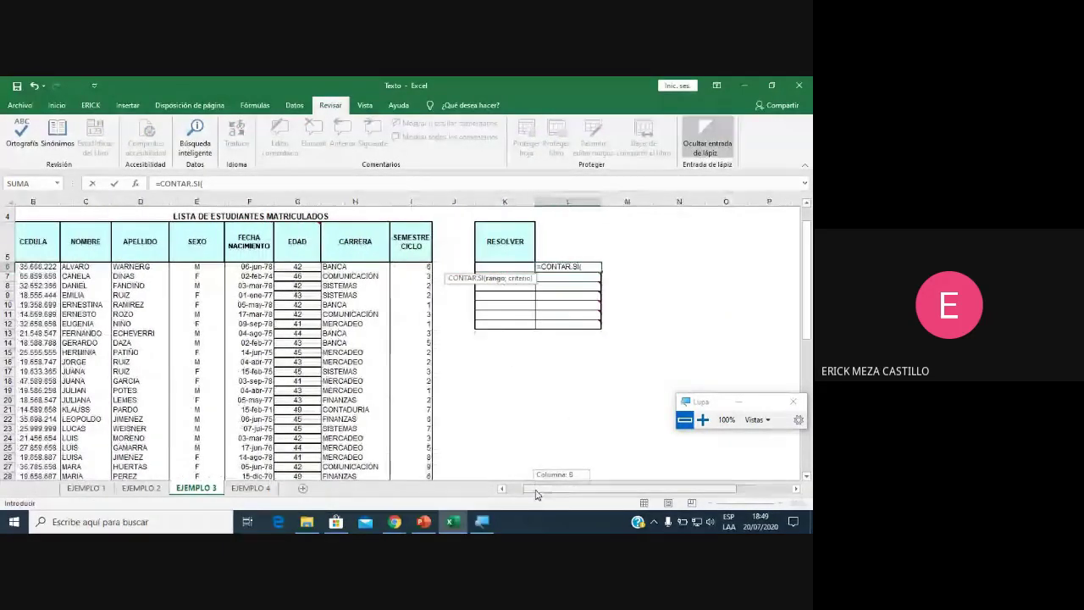
{"action": "mouse_move", "coordinate": [93, 266]}
{"action": "left_mouse_down"}
{"action": "mouse_move", "coordinate": [109, 529]}
{"action": "mouse_move", "coordinate": [114, 509]}
{"action": "left_mouse_up"}
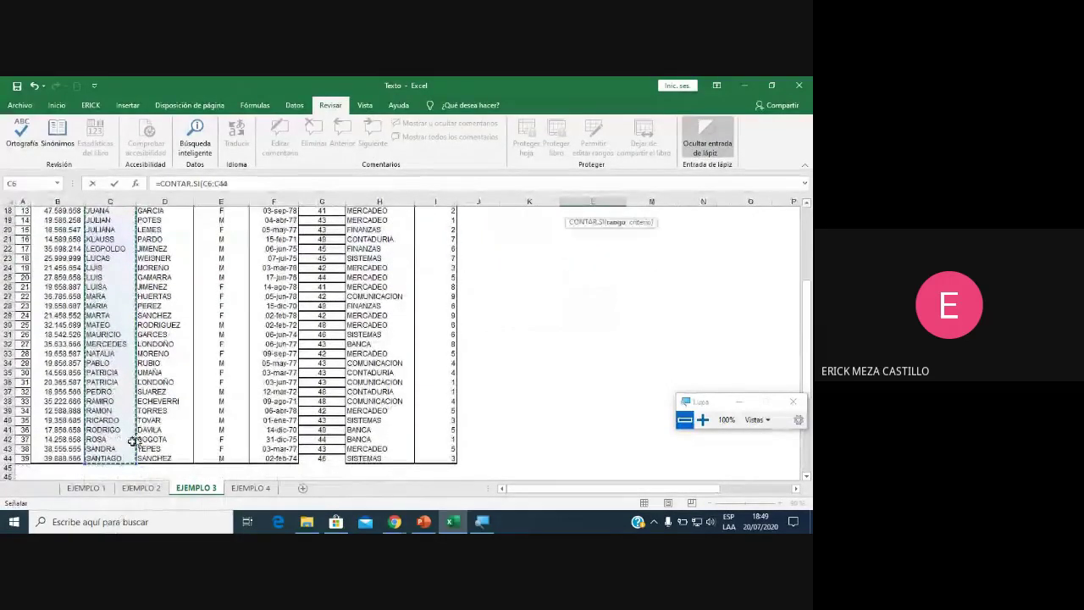
{"action": "type", "text": ";\""}
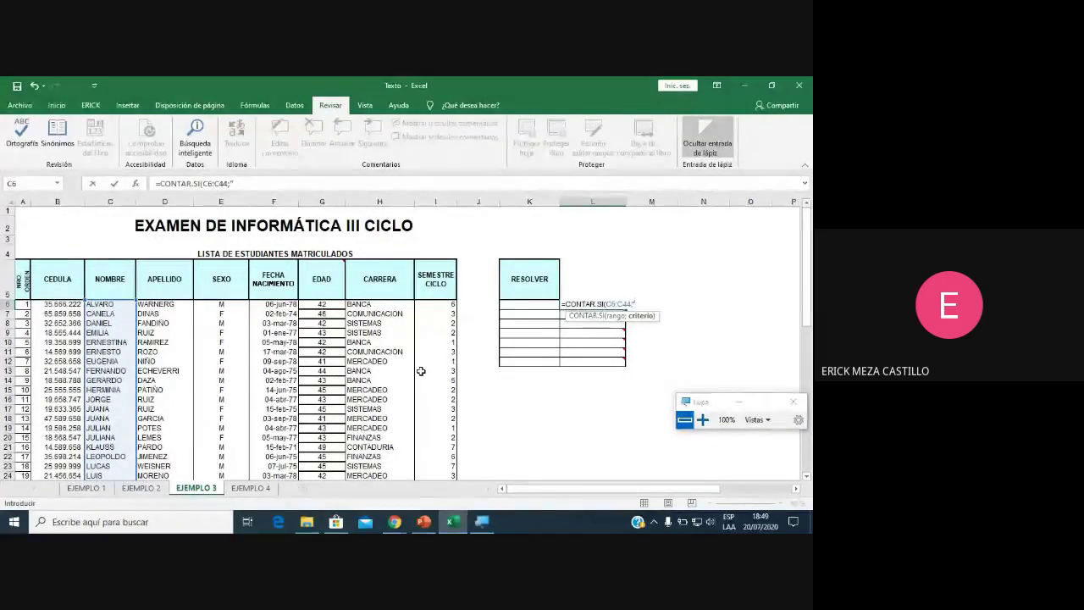
{"action": "type", "text": "C*"}
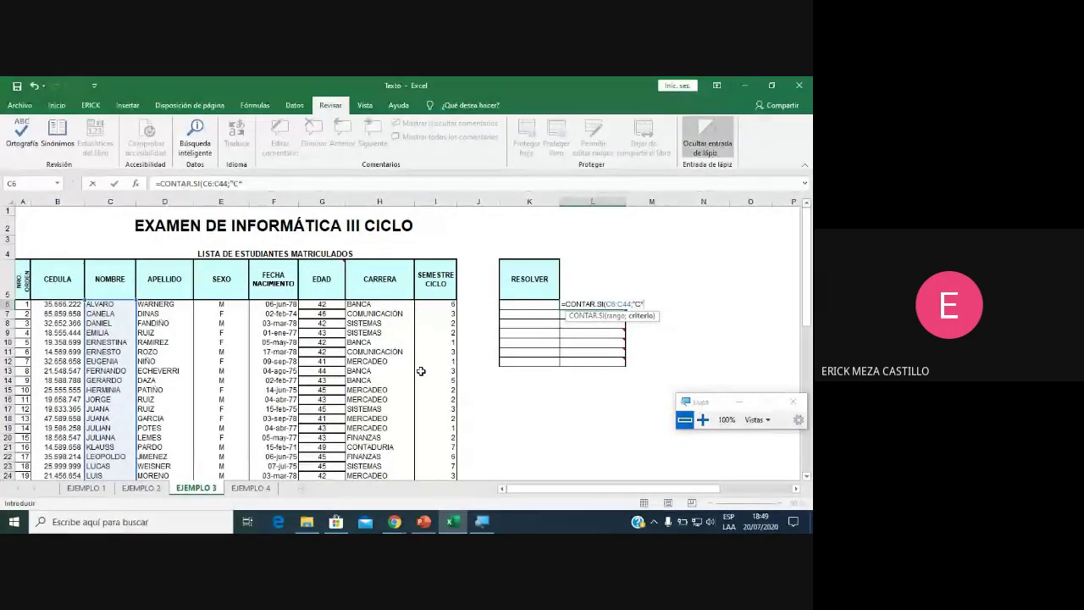
{"action": "key", "text": "Return"}
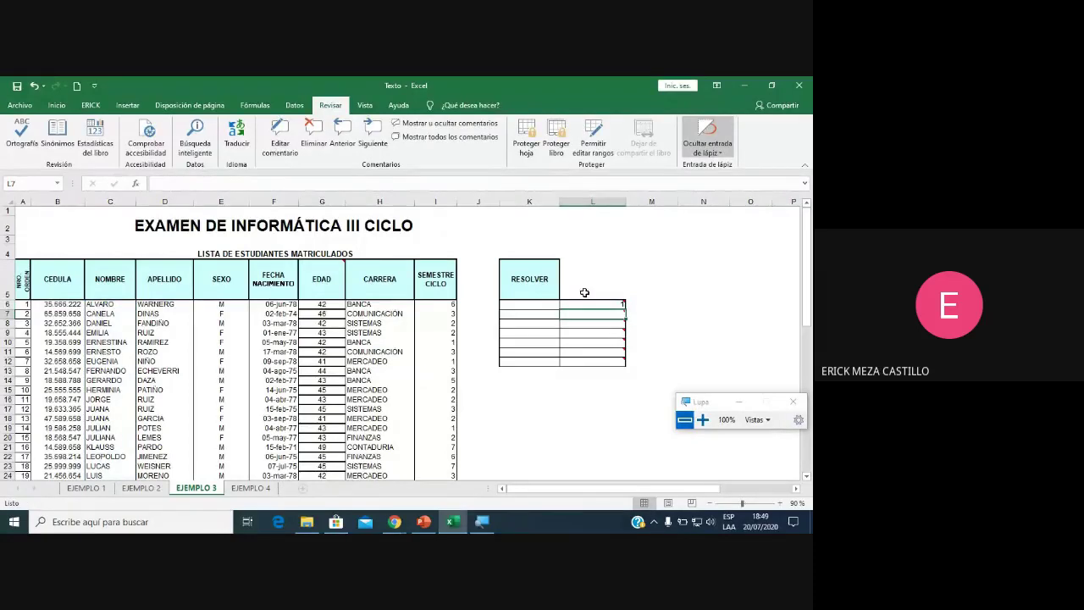
Change L6's criterion from "C*" to "D*".
{"action": "left_click", "coordinate": [599, 304]}
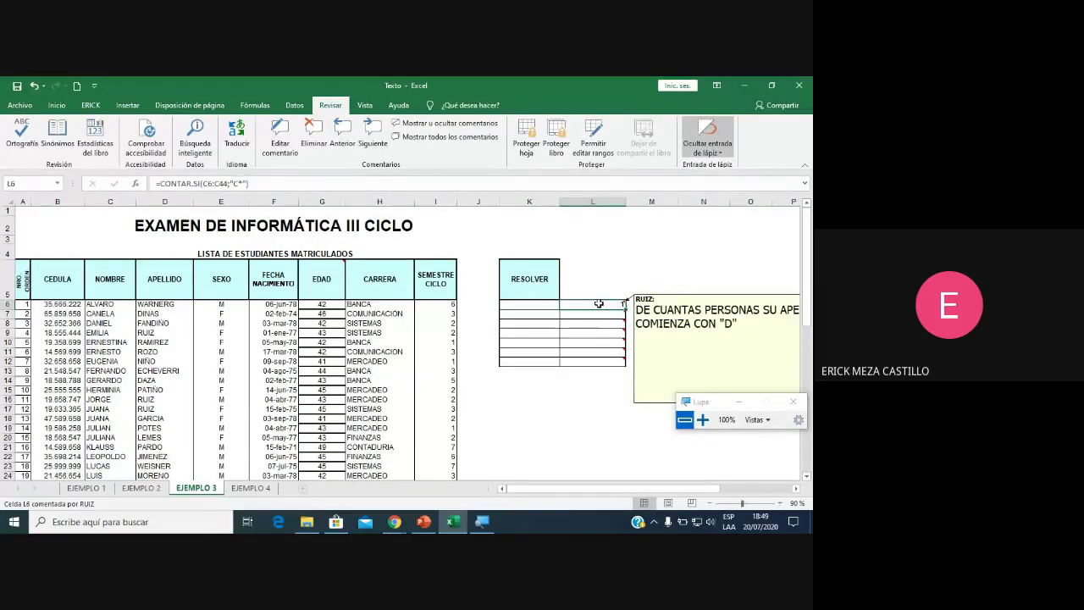
{"action": "left_click", "coordinate": [238, 183]}
{"action": "double_click", "coordinate": [239, 183]}
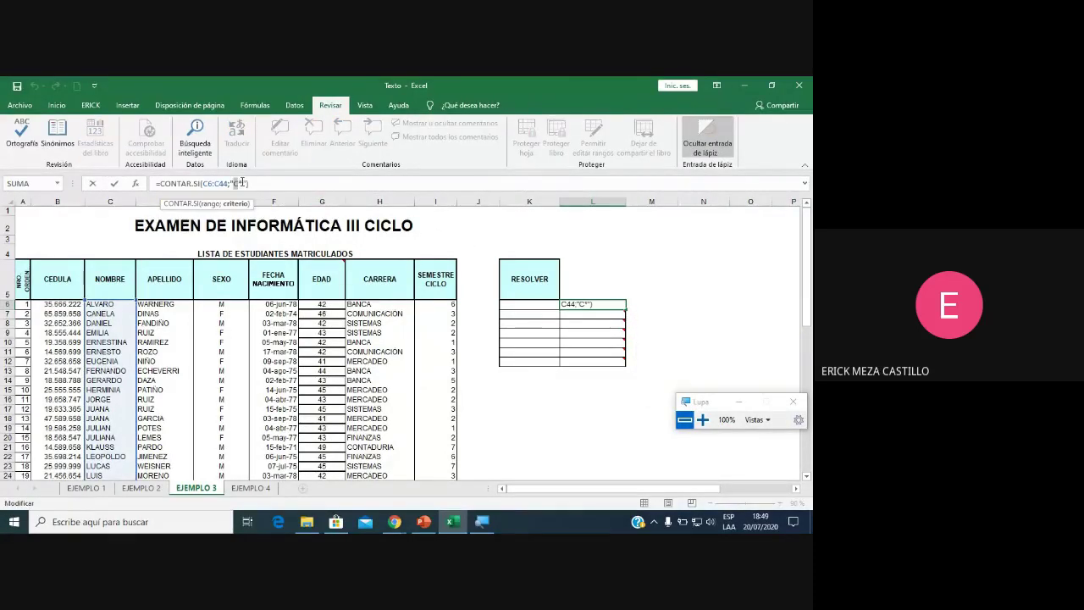
{"action": "key", "text": "Return"}
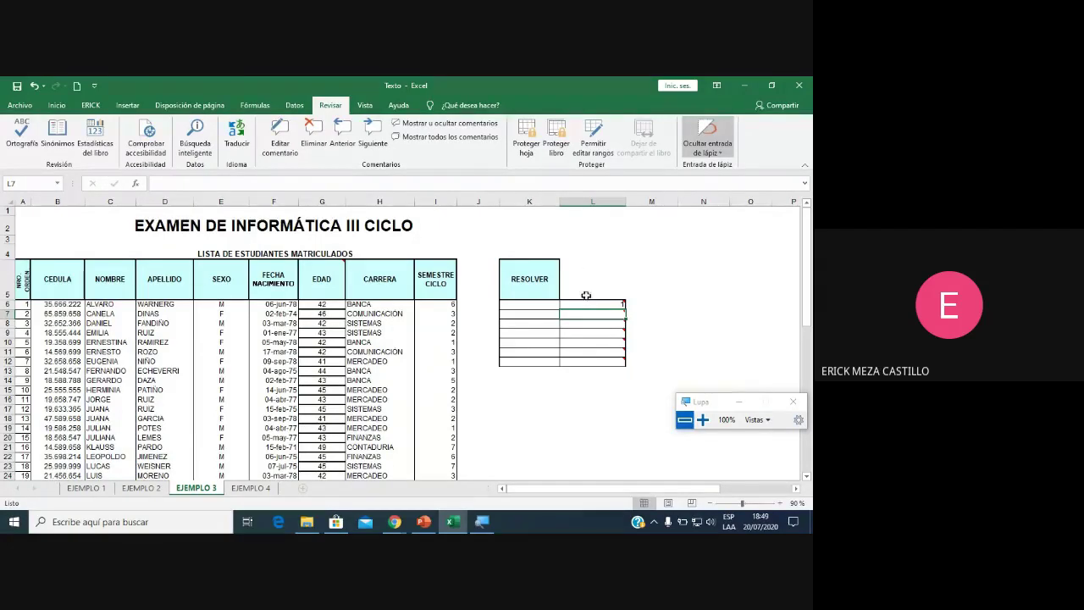
Move L6's count range from C6:C44 to D6:D44, the APELLIDO column.
{"action": "left_click", "coordinate": [591, 307]}
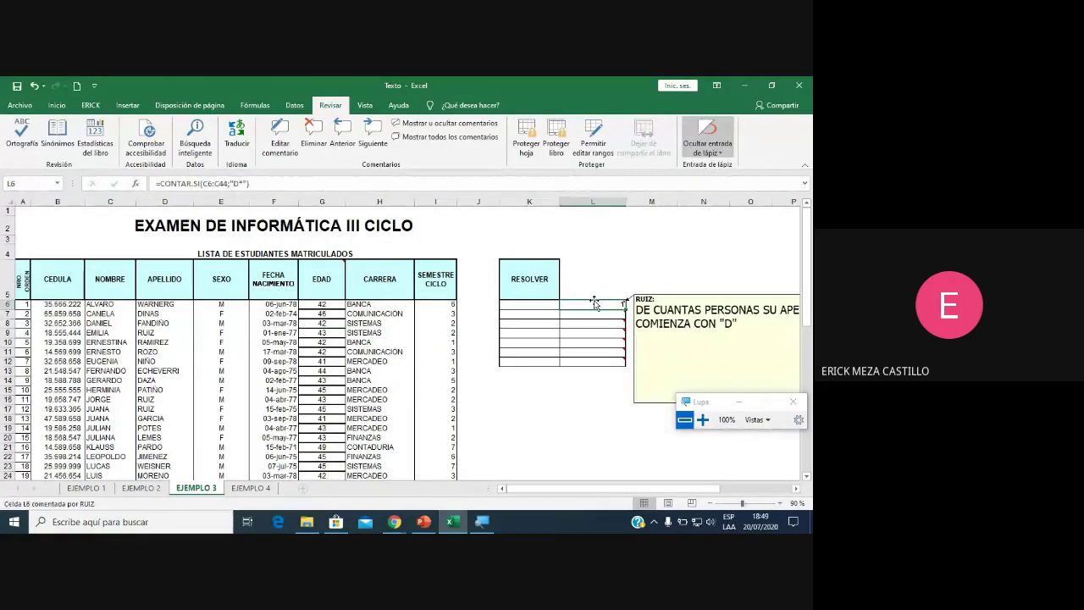
{"action": "left_click", "coordinate": [796, 489]}
{"action": "left_click", "coordinate": [797, 489]}
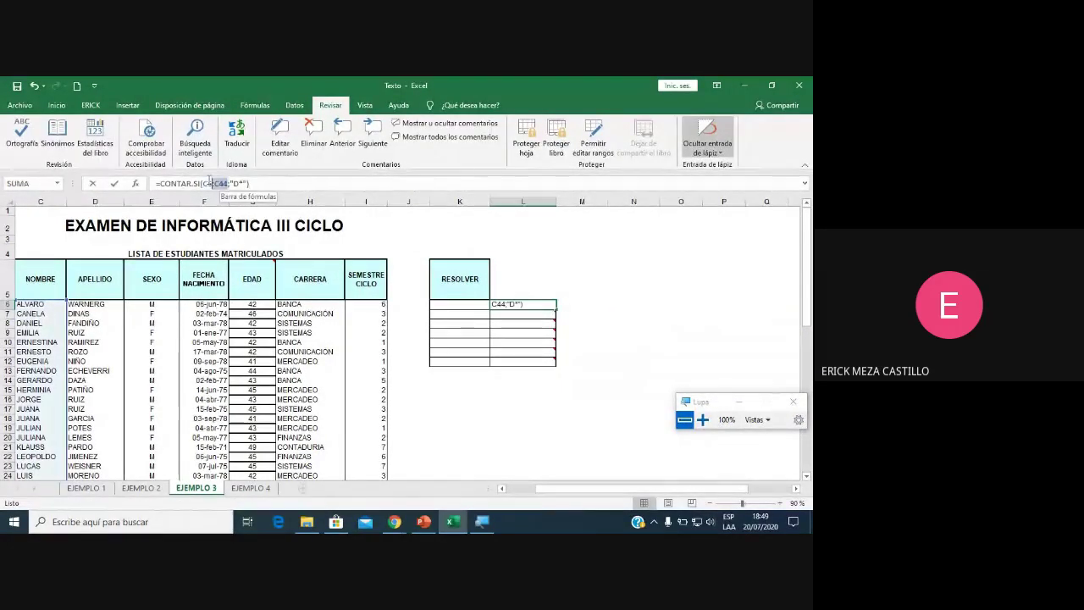
{"action": "left_click_drag", "start_coordinate": [229, 183], "coordinate": [205, 180]}
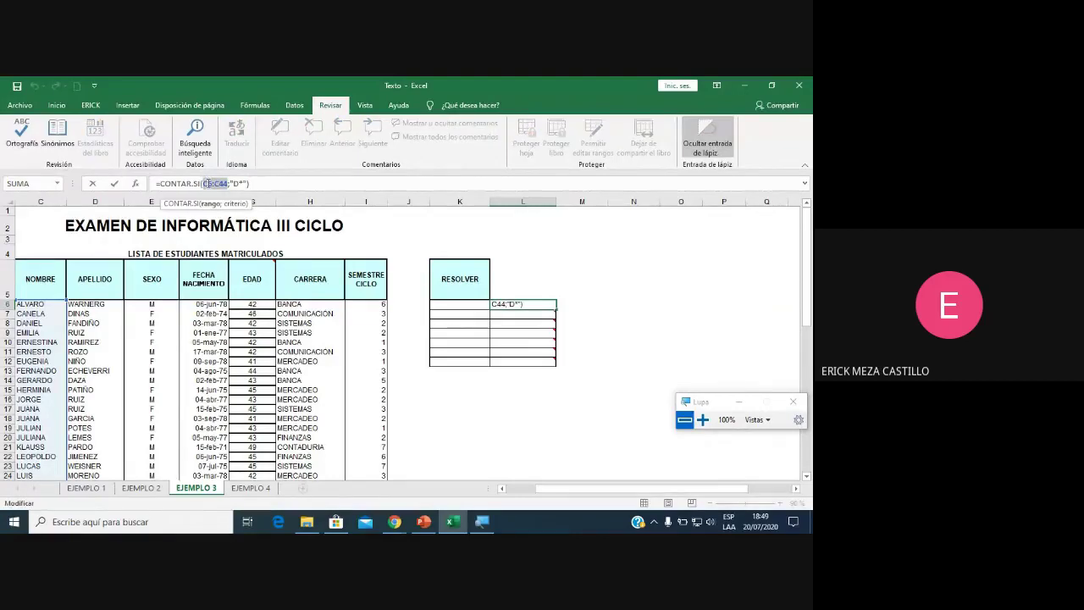
{"action": "left_click", "coordinate": [206, 183]}
{"action": "key", "text": "BackSpace"}
{"action": "type", "text": "D"}
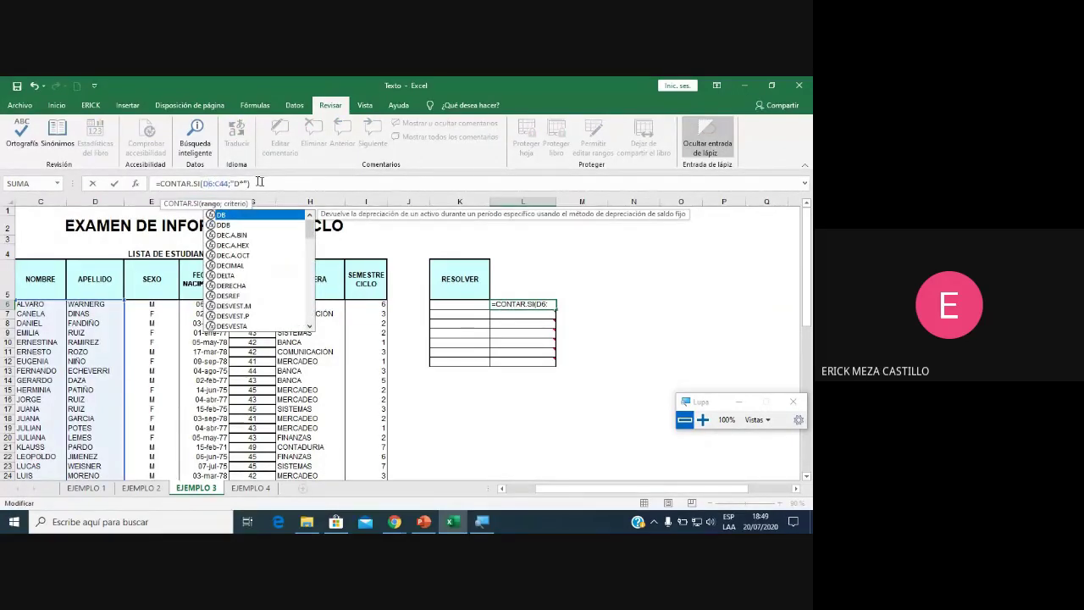
{"action": "left_click", "coordinate": [217, 183]}
{"action": "key", "text": "BackSpace"}
{"action": "type", "text": "D"}
{"action": "key", "text": "Return"}
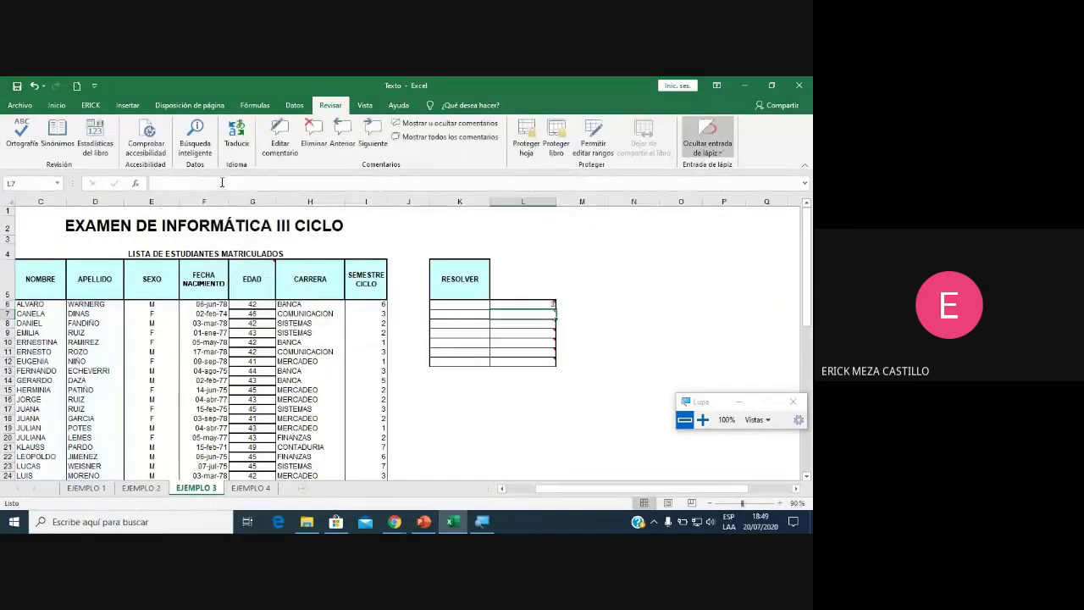
Enter =CONTAR(I6:I36) in L7, counting the SEMESTRE CICLO values to total the students.
{"action": "left_click", "coordinate": [546, 305]}
{"action": "mouse_move", "coordinate": [542, 315]}
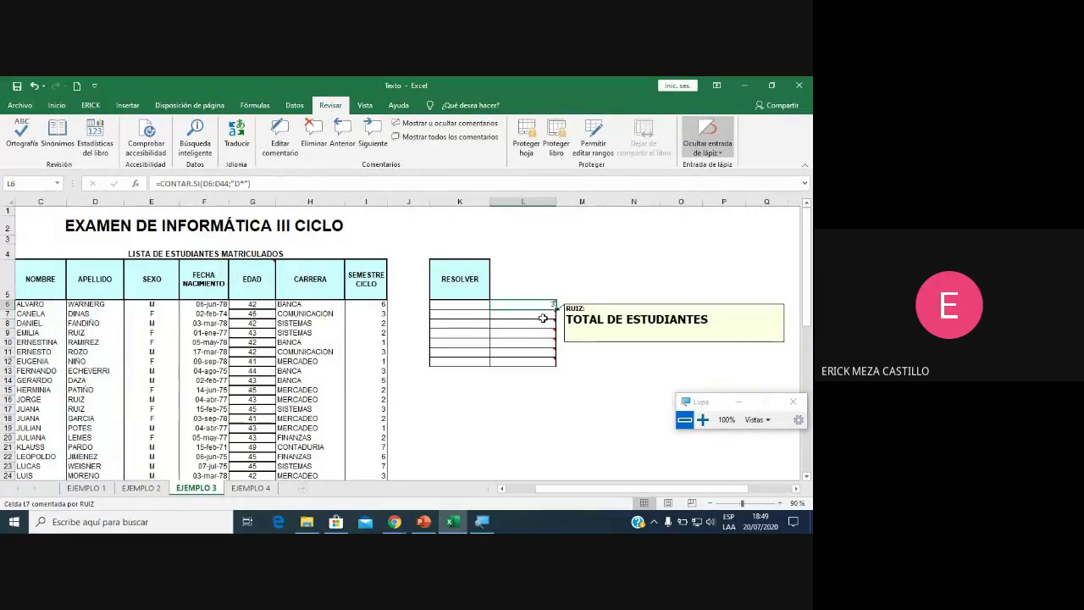
{"action": "left_click", "coordinate": [545, 318]}
{"action": "type", "text": "="}
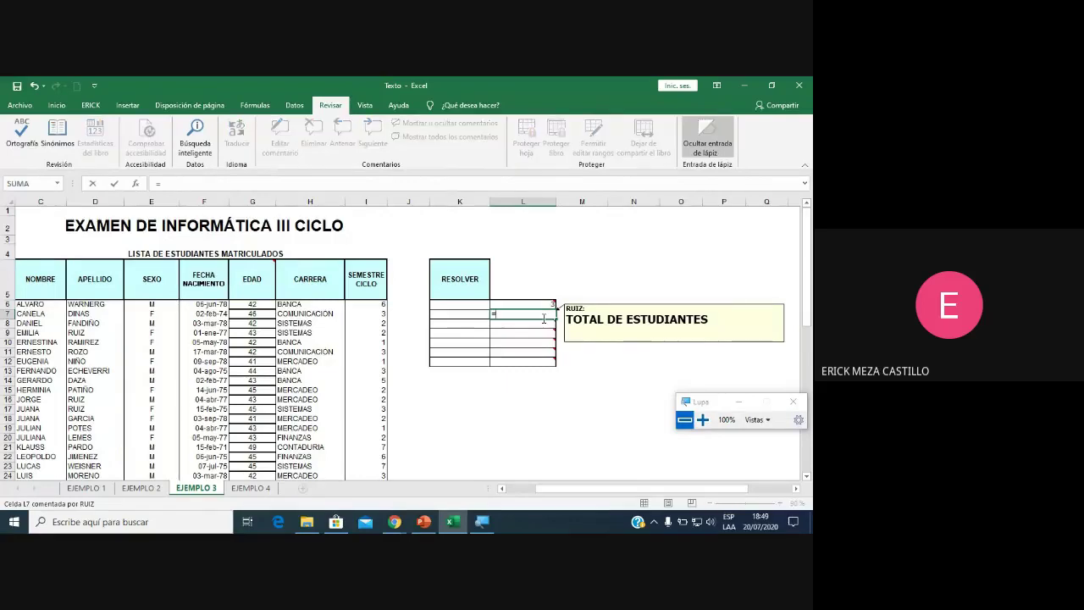
{"action": "type", "text": "CONTARA"}
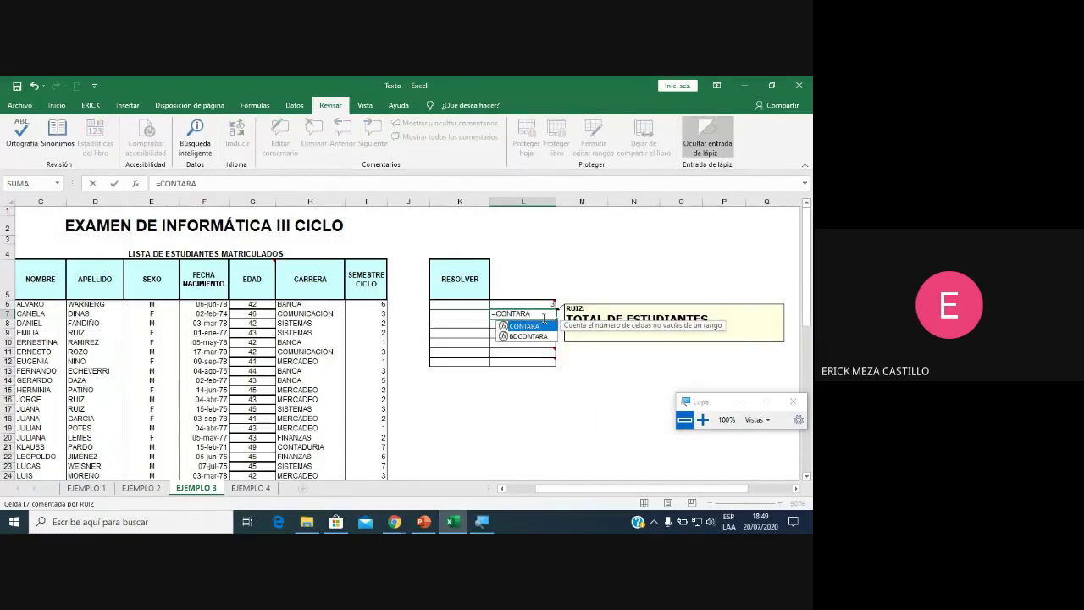
{"action": "type", "text": "("}
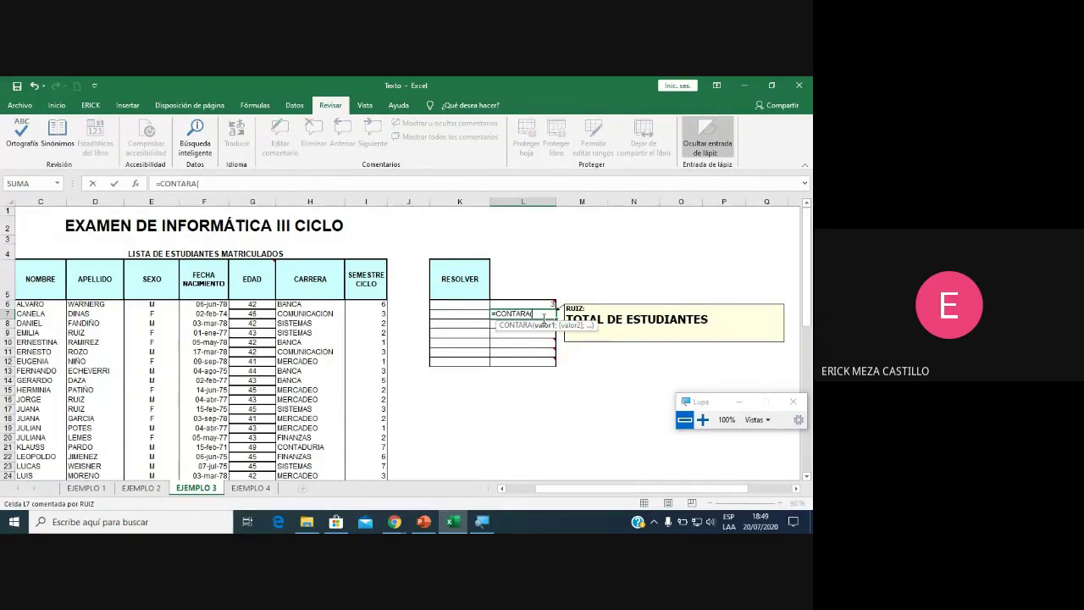
{"action": "key", "text": "BackSpace"}
{"action": "key", "text": "BackSpace"}
{"action": "type", "text": "("}
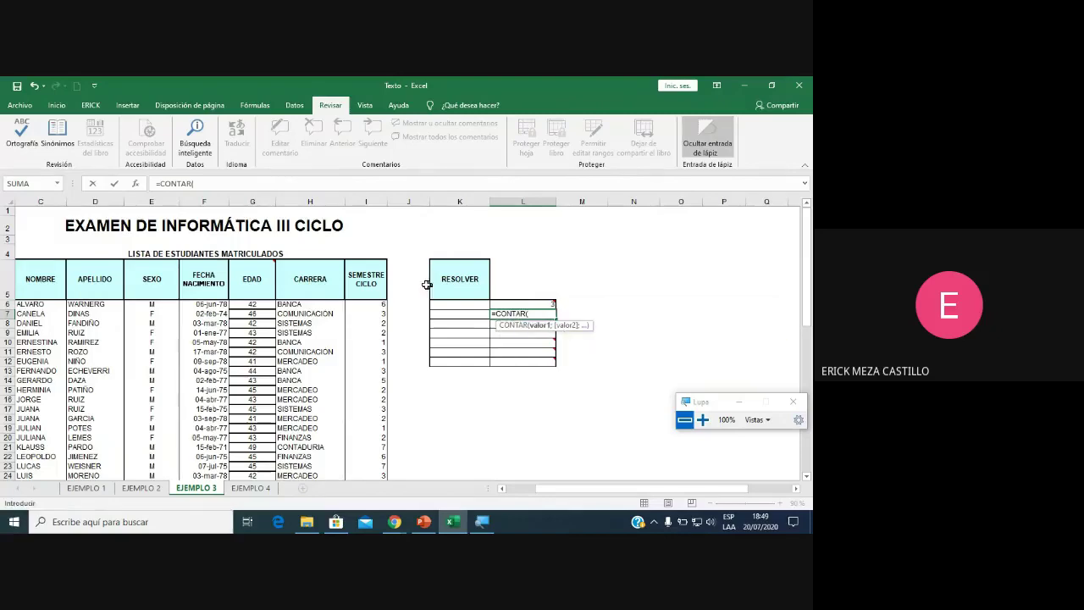
{"action": "mouse_move", "coordinate": [373, 304]}
{"action": "left_mouse_down"}
{"action": "mouse_move", "coordinate": [373, 461]}
{"action": "mouse_move", "coordinate": [383, 461]}
{"action": "left_mouse_up"}
{"action": "key", "text": "Return"}
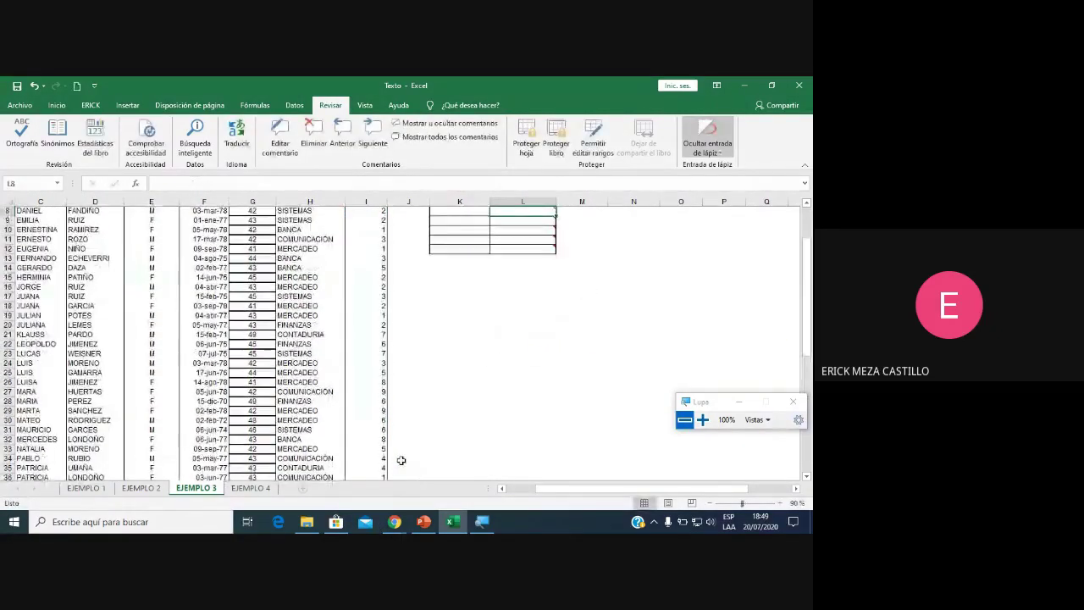
{"action": "scroll", "coordinate": [402, 460], "scroll_direction": "up", "scroll_amount": 3}
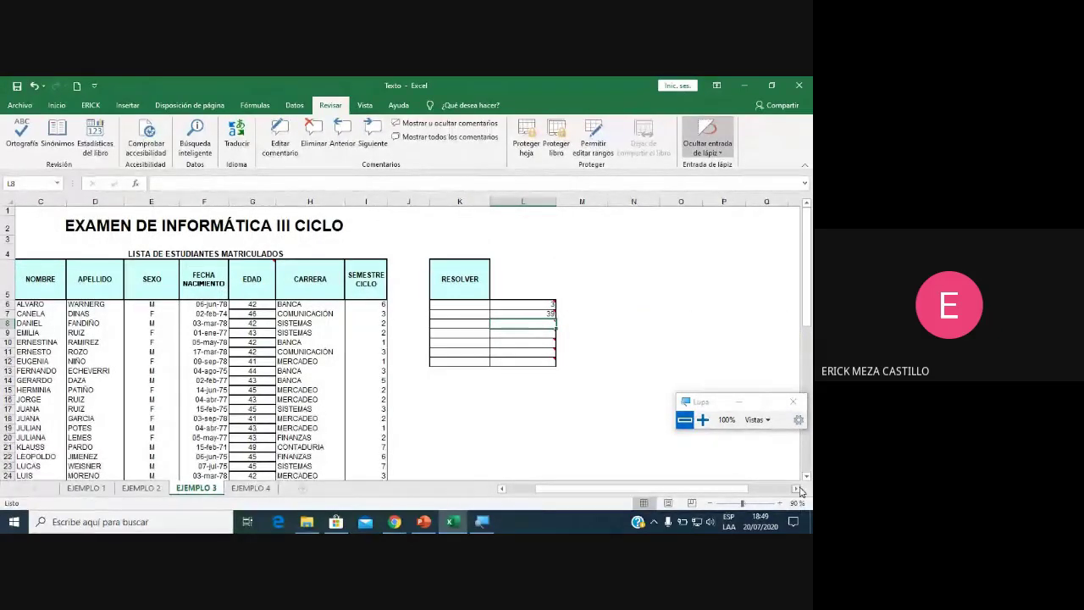
Enter =CONTAR.SI(I6:I44;3) in L8 to count the semester-3 students, giving 7.
{"action": "left_click", "coordinate": [801, 490]}
{"action": "mouse_move", "coordinate": [523, 323]}
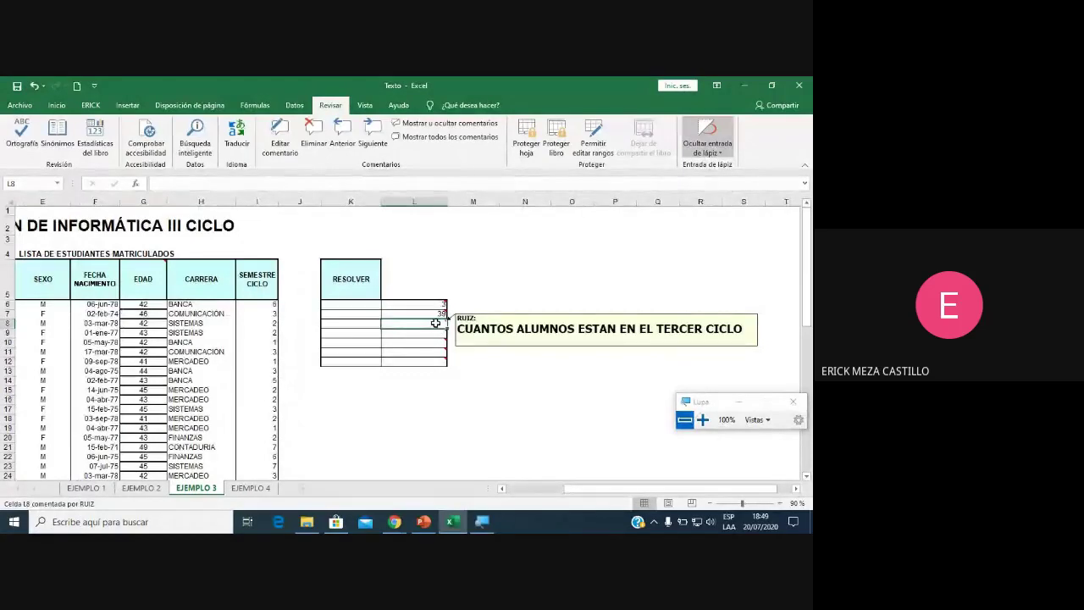
{"action": "type", "text": "=CONAT"}
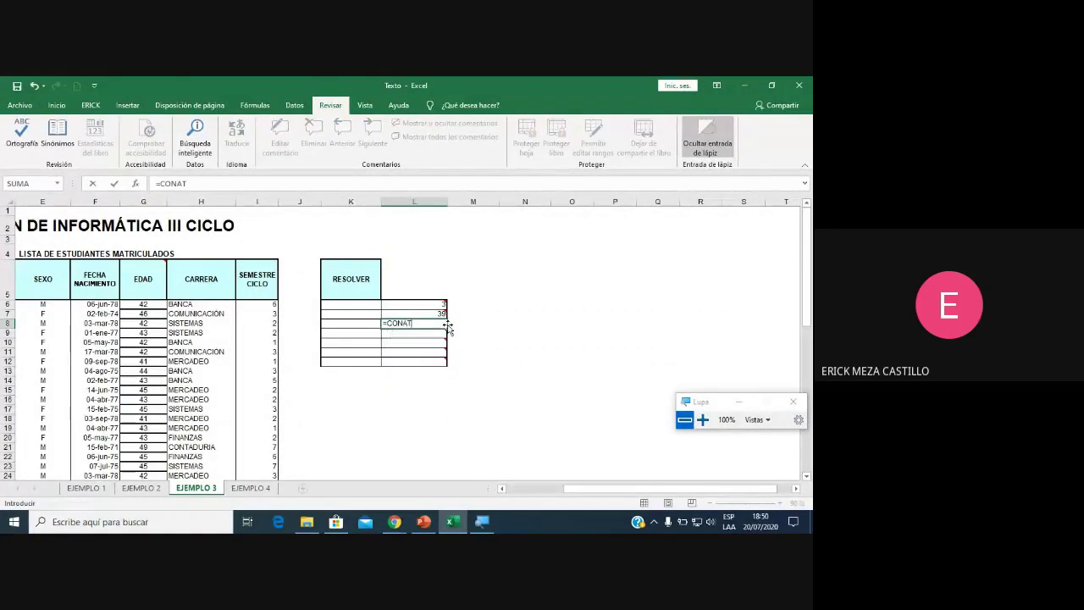
{"action": "key", "text": "BackSpace"}
{"action": "type", "text": "TA"}
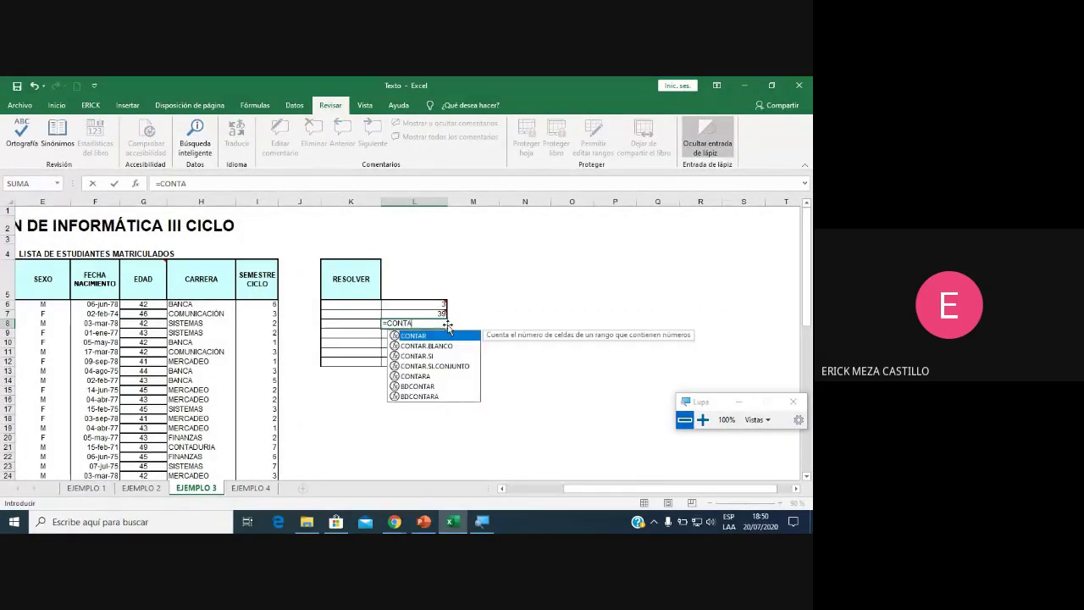
{"action": "type", "text": "R."}
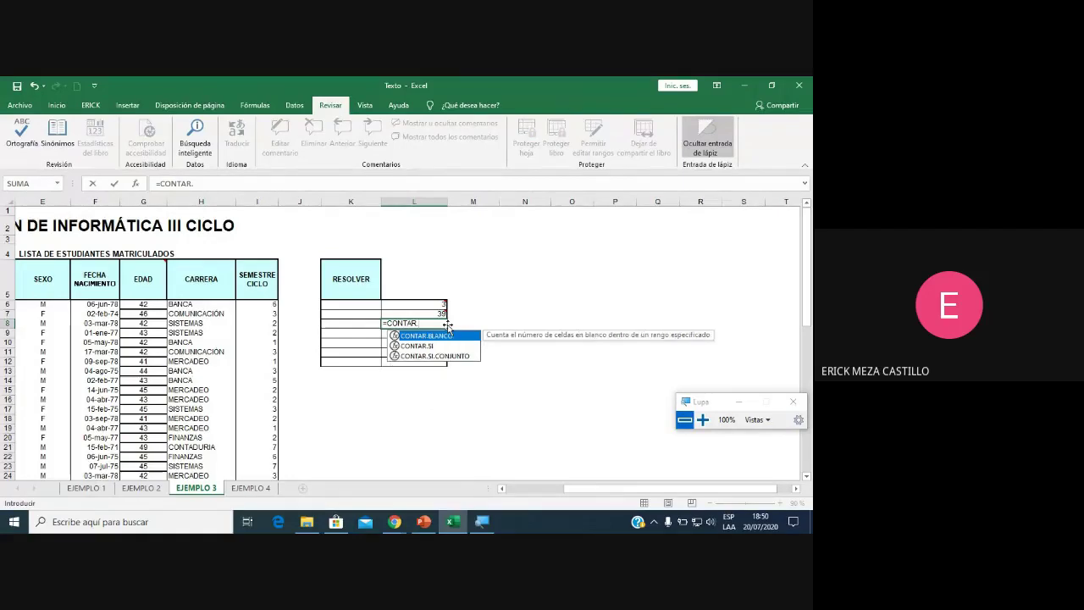
{"action": "double_click", "coordinate": [423, 346]}
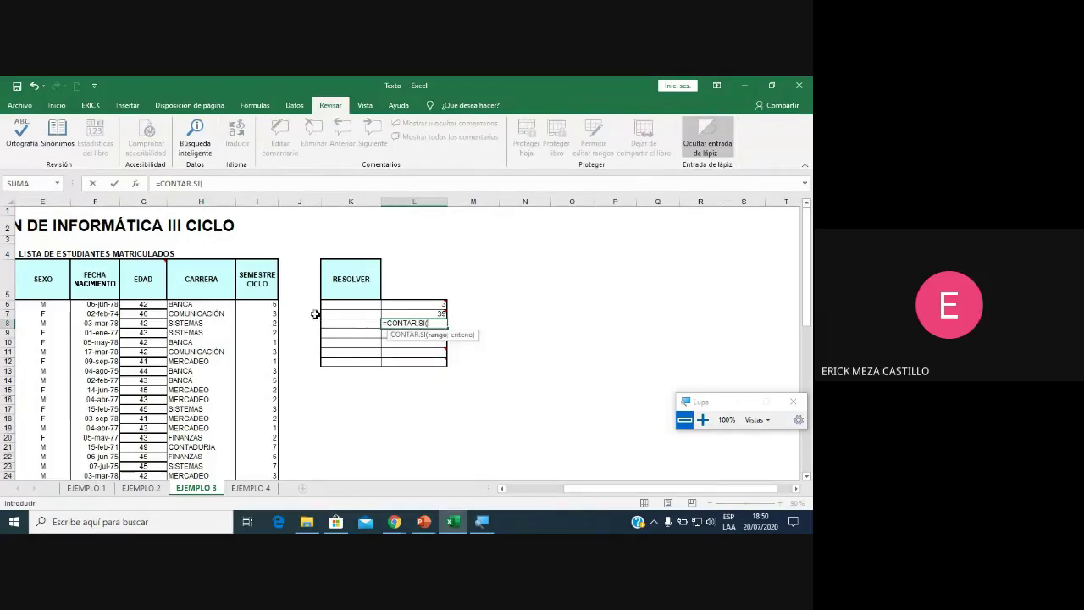
{"action": "left_click_drag", "start_coordinate": [273, 305], "coordinate": [270, 468]}
{"action": "scroll", "coordinate": [393, 331], "scroll_direction": "up", "scroll_amount": 6}
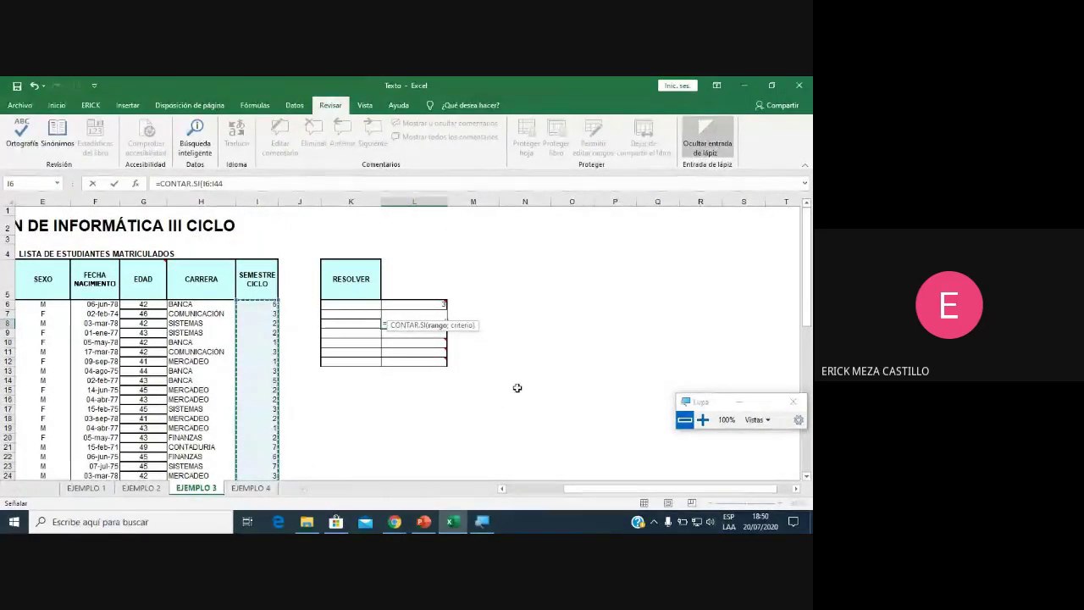
{"action": "type", "text": ";3"}
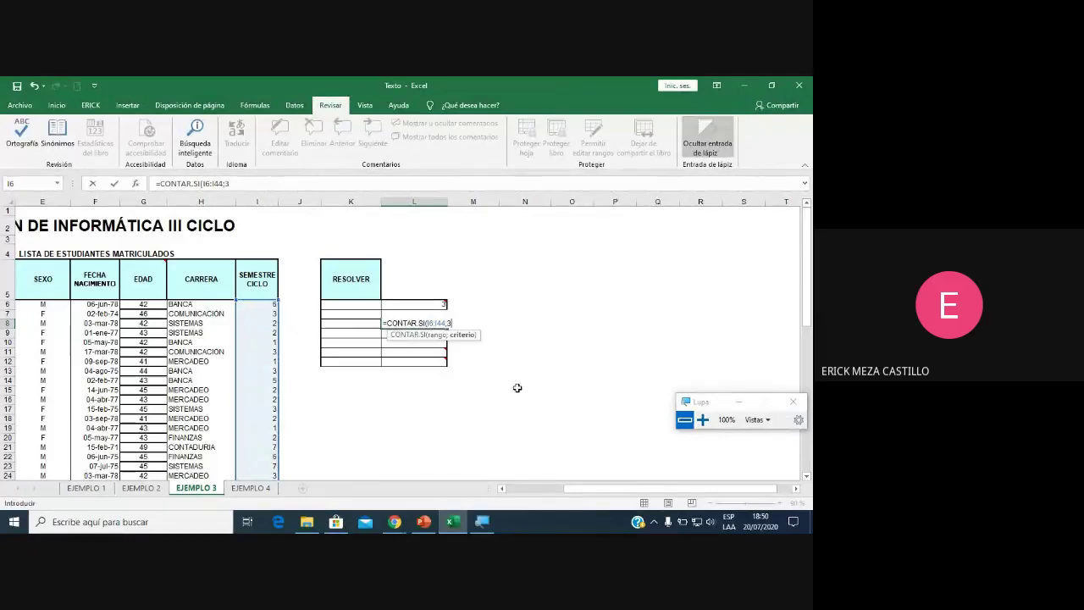
{"action": "key", "text": "Return"}
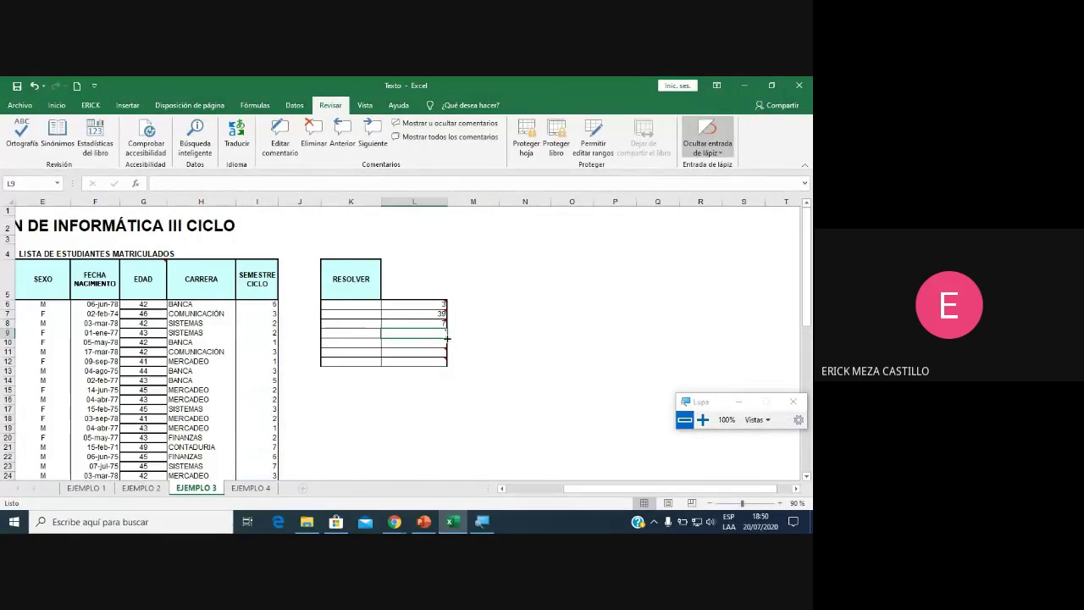
Review the L8 formula under magnification, then glance at Meet and return to Excel.
{"action": "double_click", "coordinate": [436, 325]}
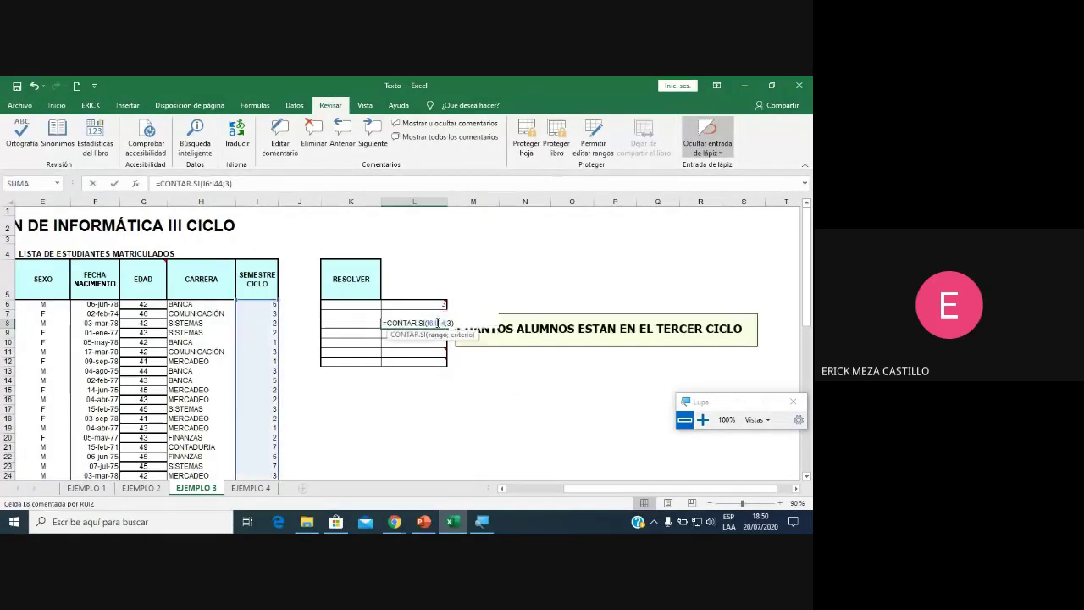
{"action": "left_click", "coordinate": [702, 419]}
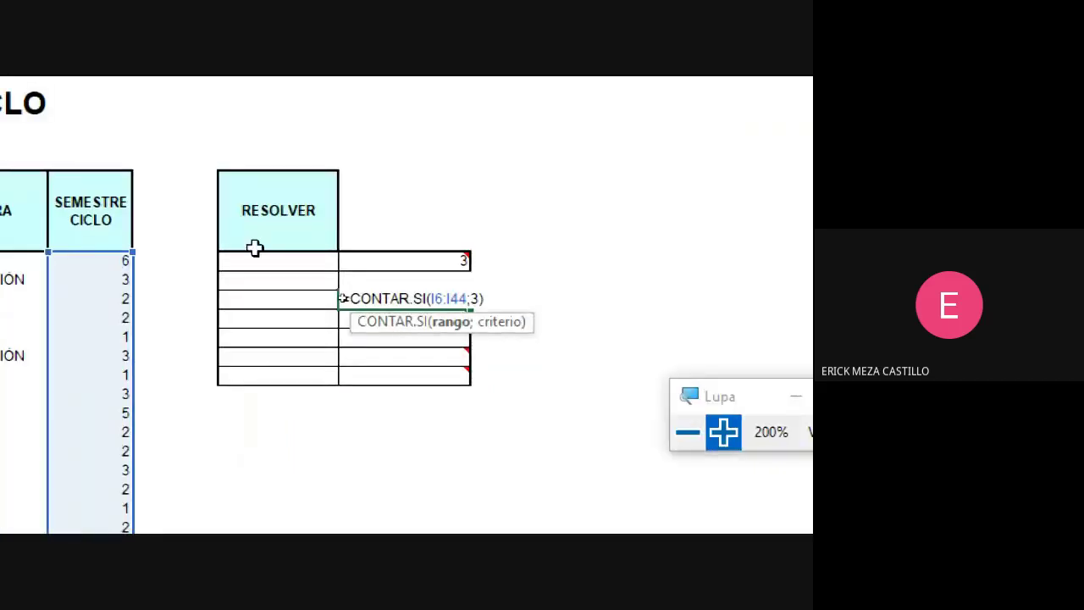
{"action": "mouse_move", "coordinate": [414, 323]}
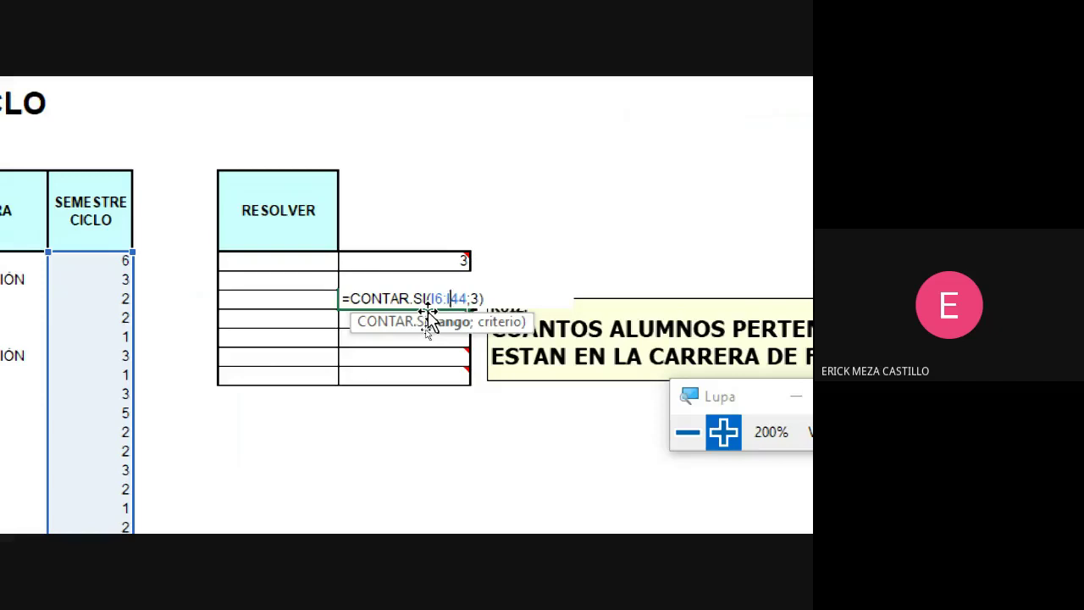
{"action": "key", "text": "Return"}
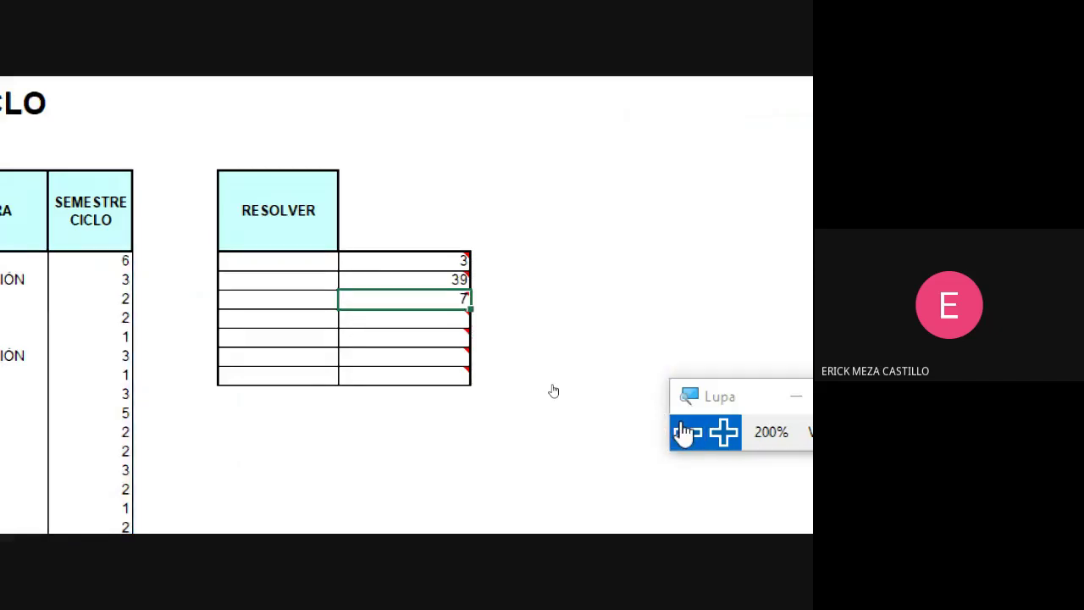
{"action": "left_click", "coordinate": [684, 431]}
{"action": "mouse_move", "coordinate": [394, 522]}
{"action": "left_click", "coordinate": [403, 461]}
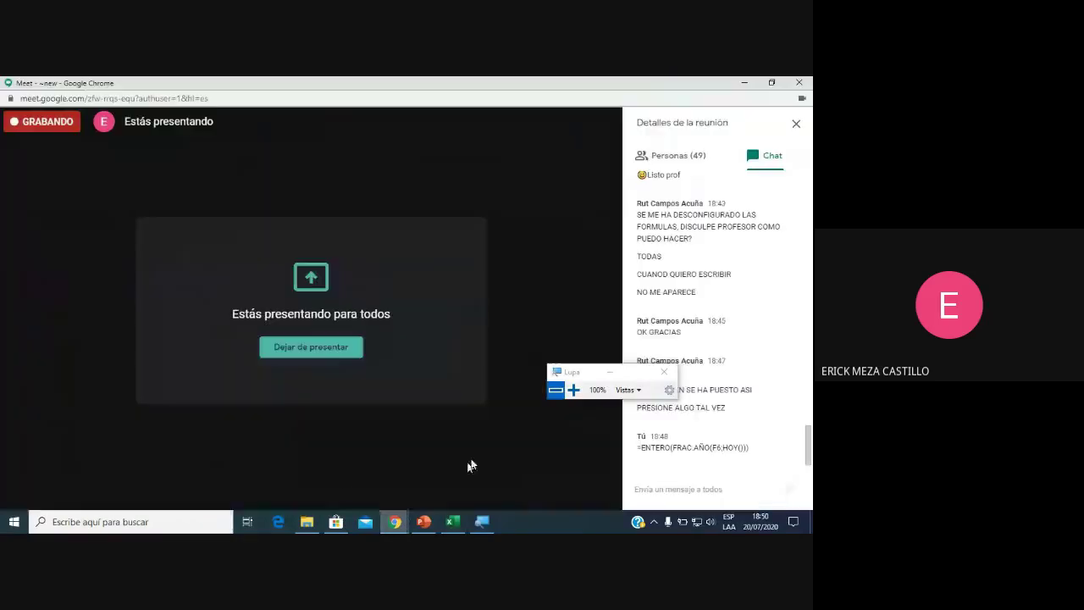
{"action": "left_click", "coordinate": [452, 522]}
{"action": "mouse_move", "coordinate": [414, 332]}
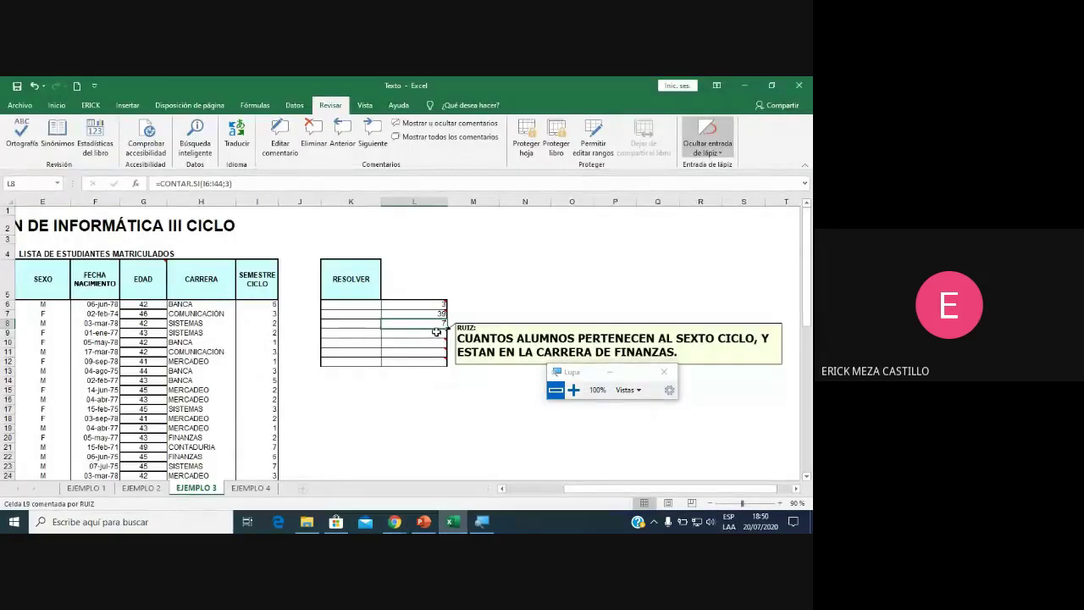
Enter =CONTAR.SI.CONJUNTO(I6:I44;6;H6:H44;"FINANZAS") in L9 for sixth-semester FINANZAS students.
{"action": "left_click", "coordinate": [434, 335]}
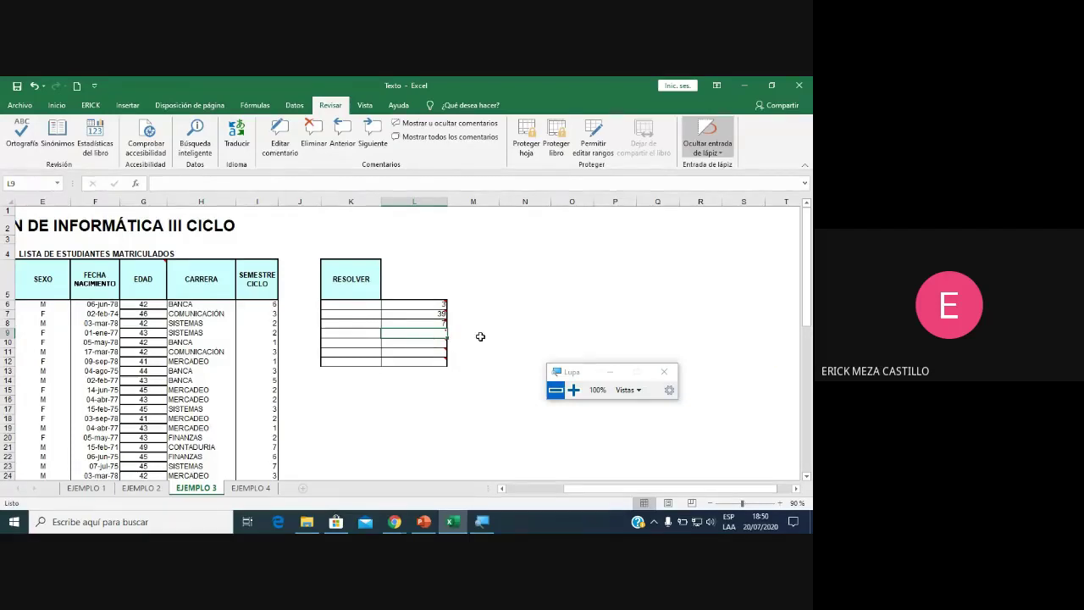
{"action": "type", "text": "=CONTAR"}
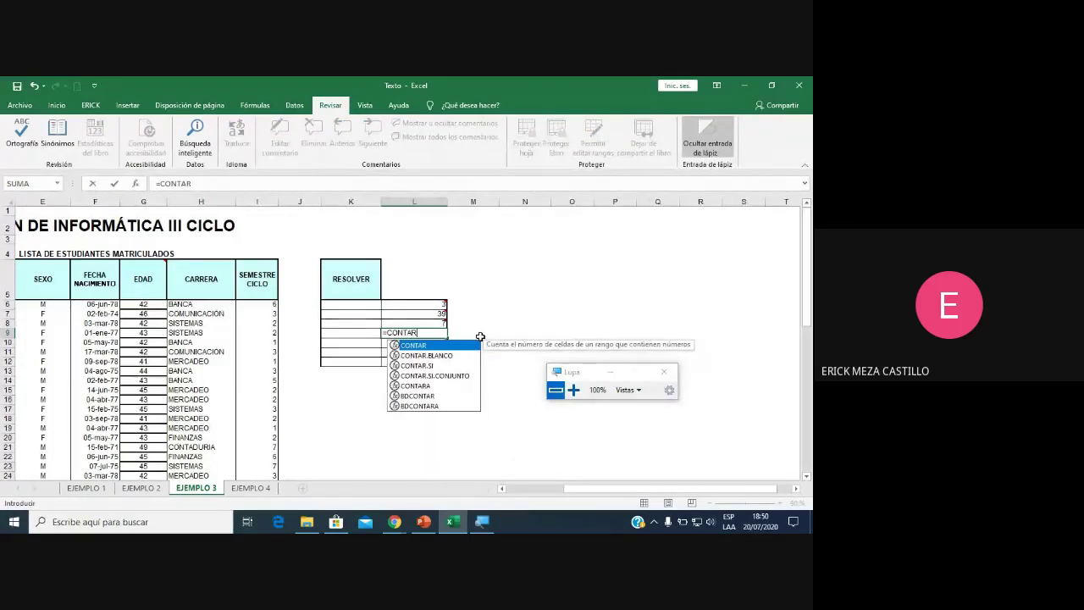
{"action": "double_click", "coordinate": [437, 375]}
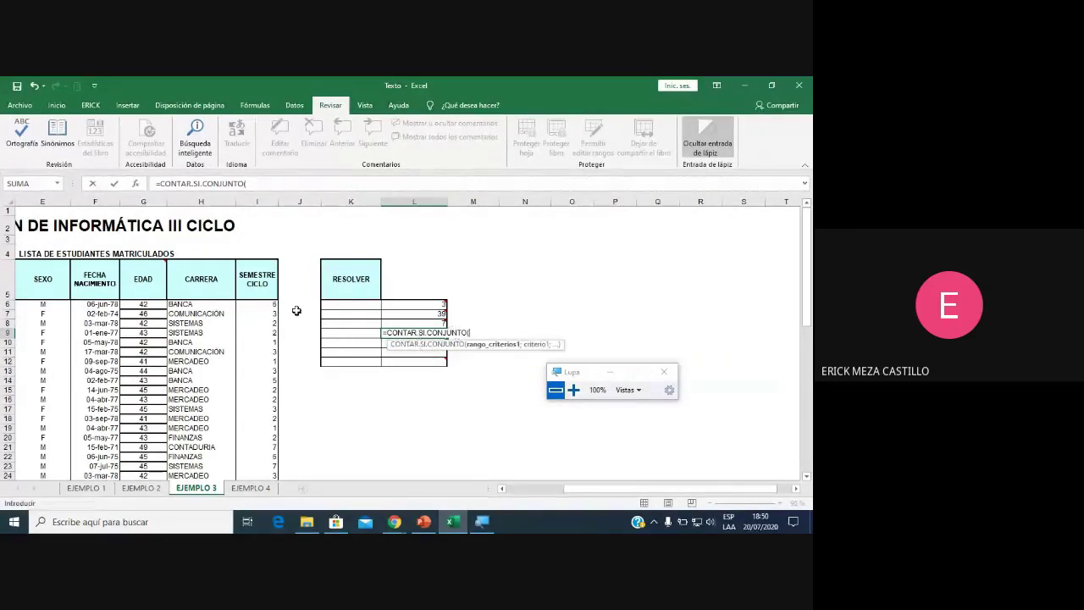
{"action": "left_click_drag", "start_coordinate": [275, 306], "coordinate": [257, 461]}
{"action": "left_click", "coordinate": [283, 183]}
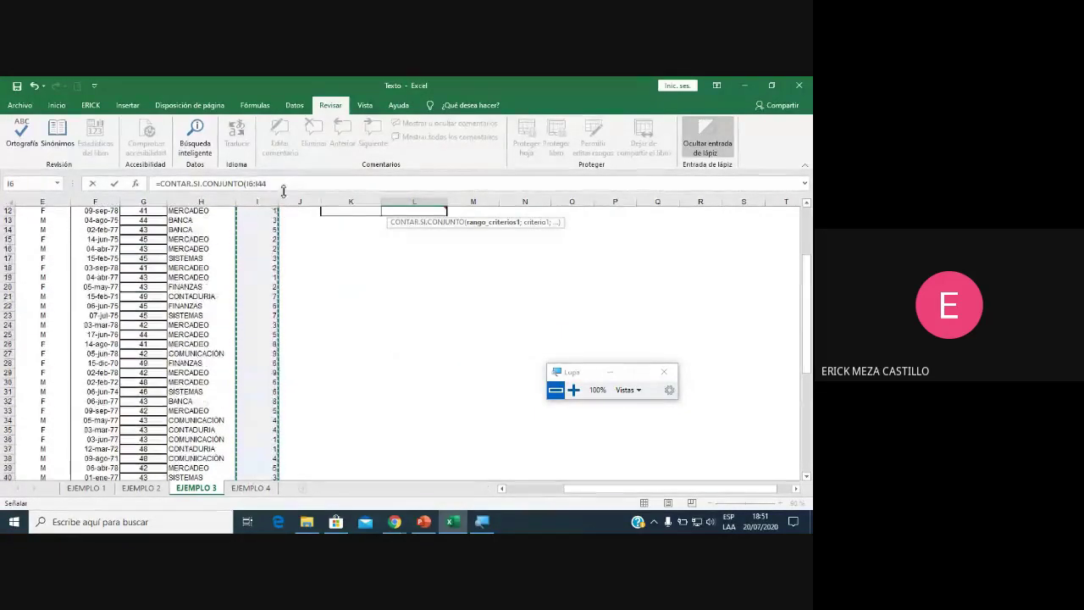
{"action": "type", "text": ";6"}
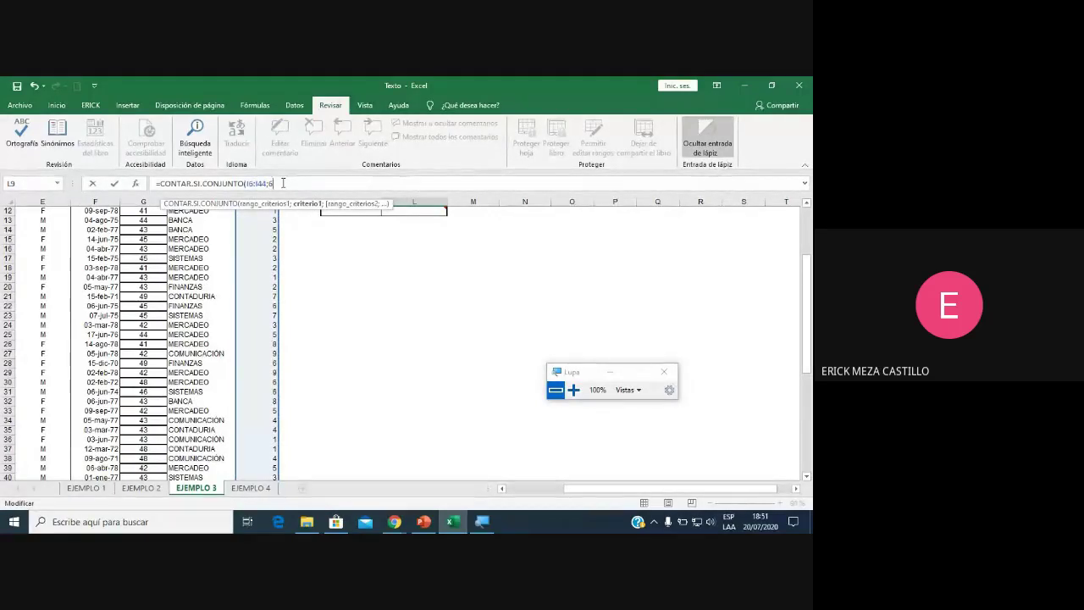
{"action": "type", "text": ";"}
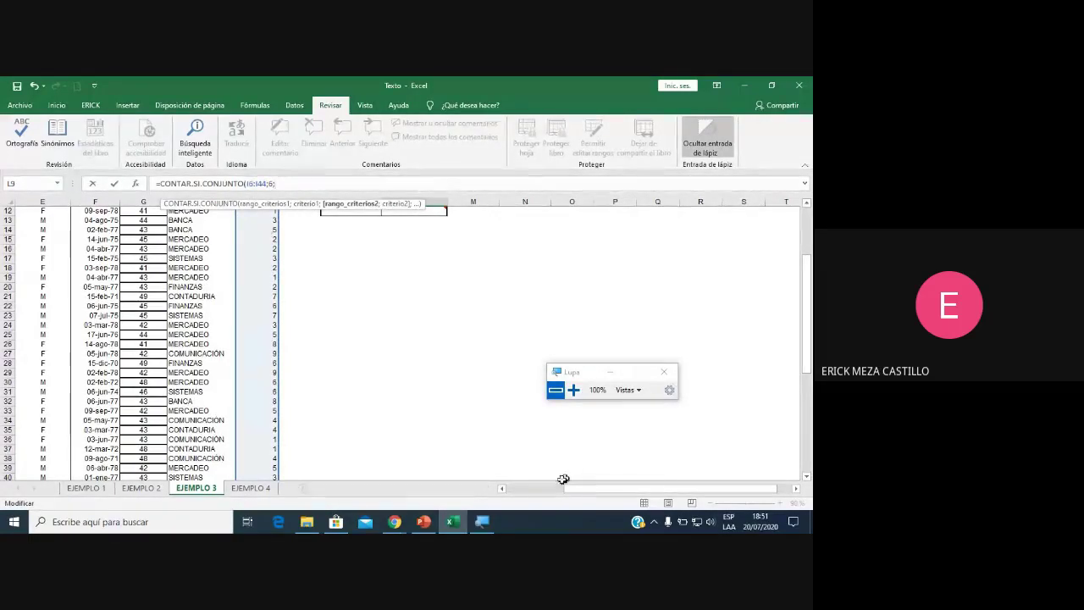
{"action": "scroll", "coordinate": [558, 491], "scroll_direction": "left", "scroll_amount": 3}
{"action": "scroll", "coordinate": [508, 407], "scroll_direction": "up", "scroll_amount": 4}
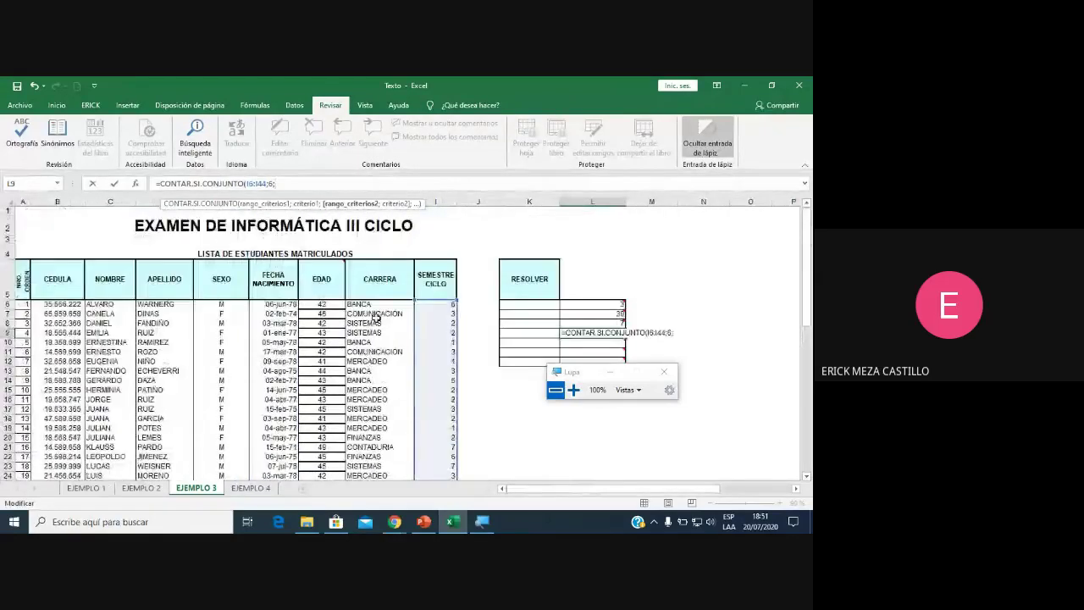
{"action": "mouse_move", "coordinate": [377, 307]}
{"action": "left_mouse_down"}
{"action": "mouse_move", "coordinate": [413, 466]}
{"action": "mouse_move", "coordinate": [376, 461]}
{"action": "left_mouse_up"}
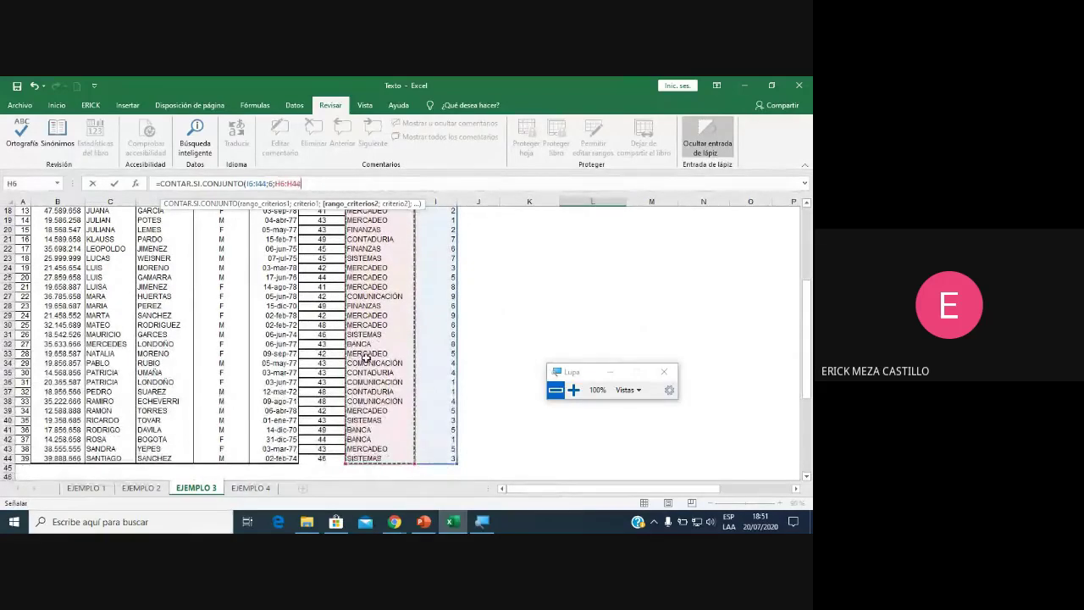
{"action": "type", "text": ";\"FINANZAS"}
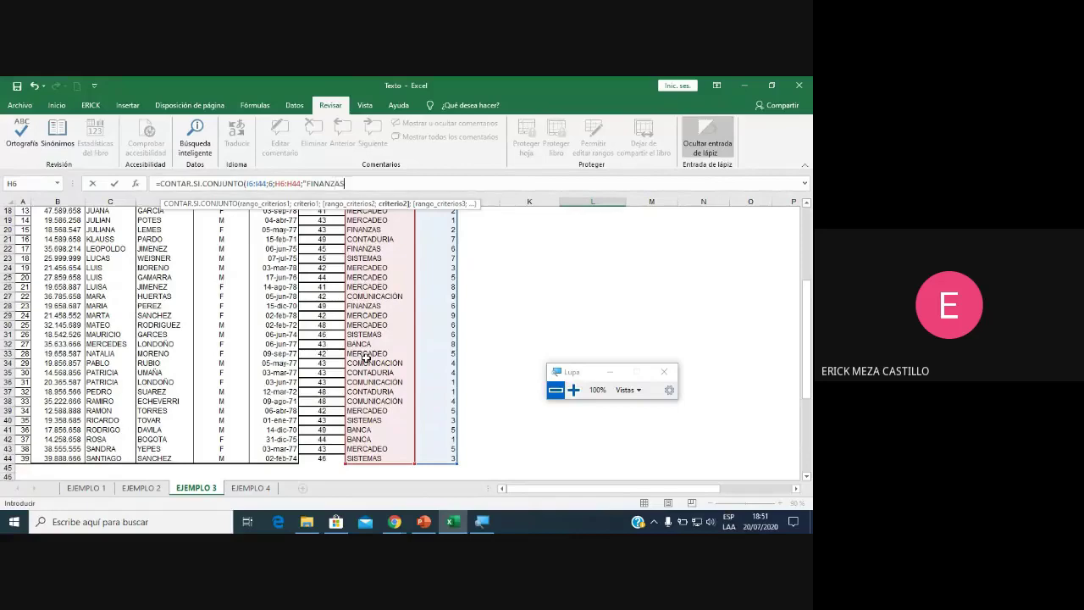
{"action": "key", "text": "Return"}
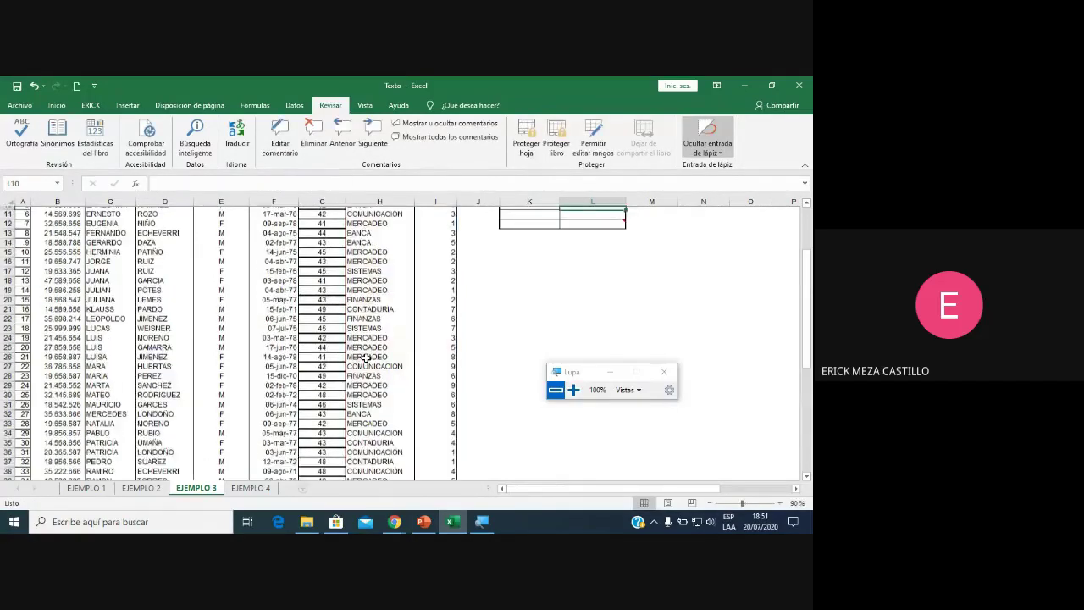
Review L9's two-criteria count formula under magnification.
{"action": "left_click", "coordinate": [615, 295]}
{"action": "mouse_move", "coordinate": [592, 295]}
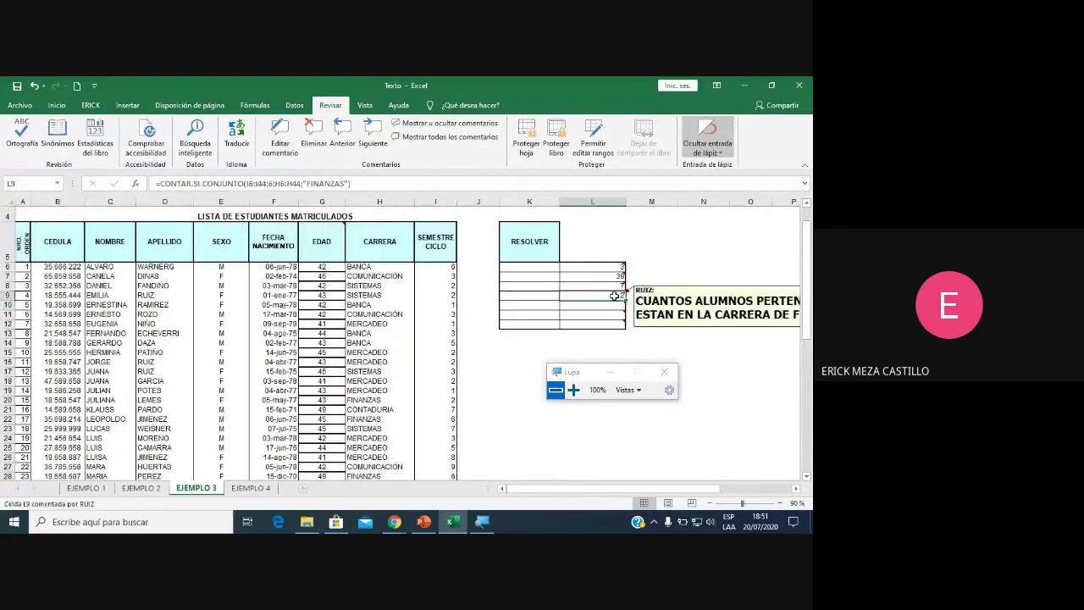
{"action": "left_click", "coordinate": [575, 390]}
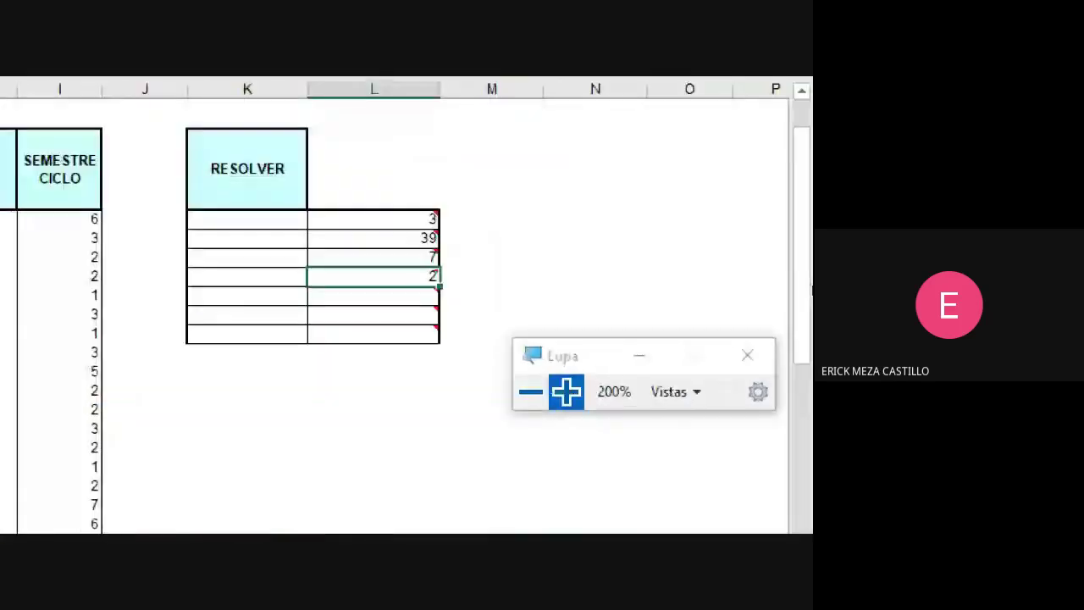
{"action": "double_click", "coordinate": [375, 281]}
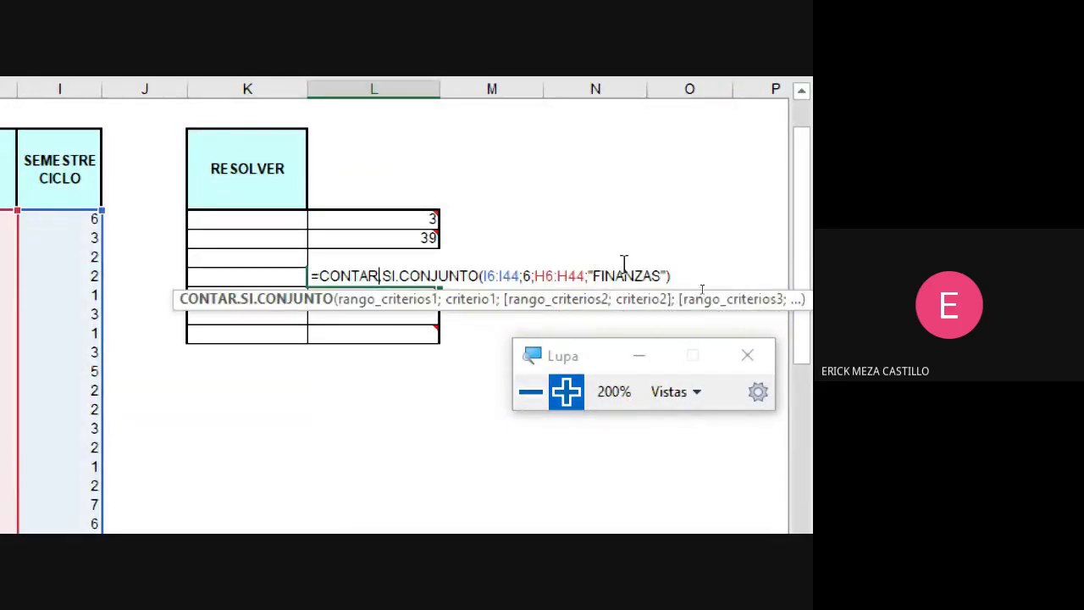
{"action": "left_click", "coordinate": [539, 396]}
{"action": "mouse_move", "coordinate": [373, 313]}
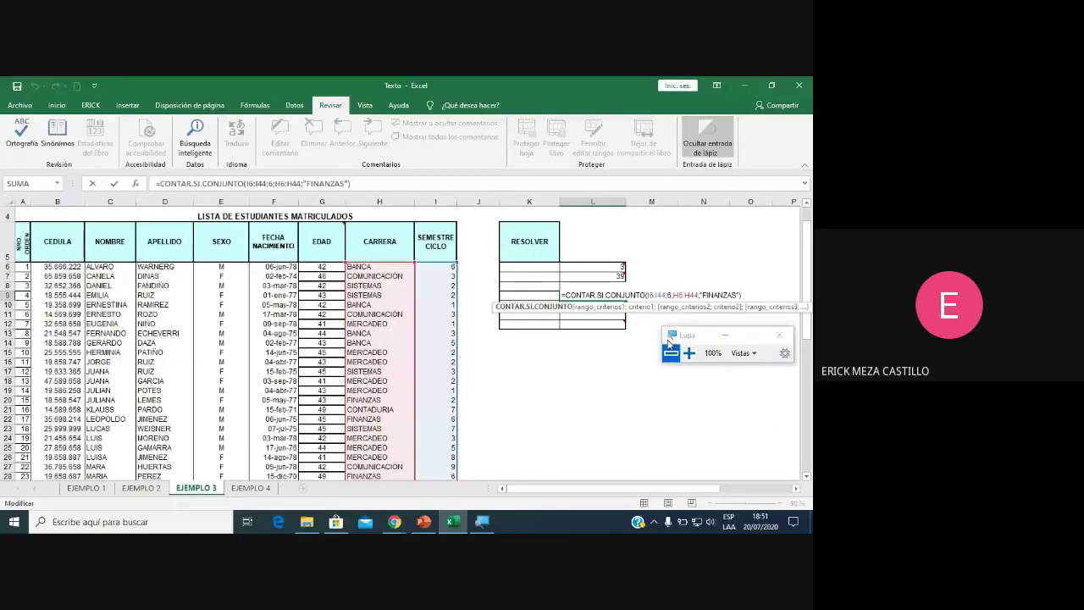
Enter =MODA(I6:I44) in L10 to find the most repeated semester.
{"action": "key", "text": "Escape"}
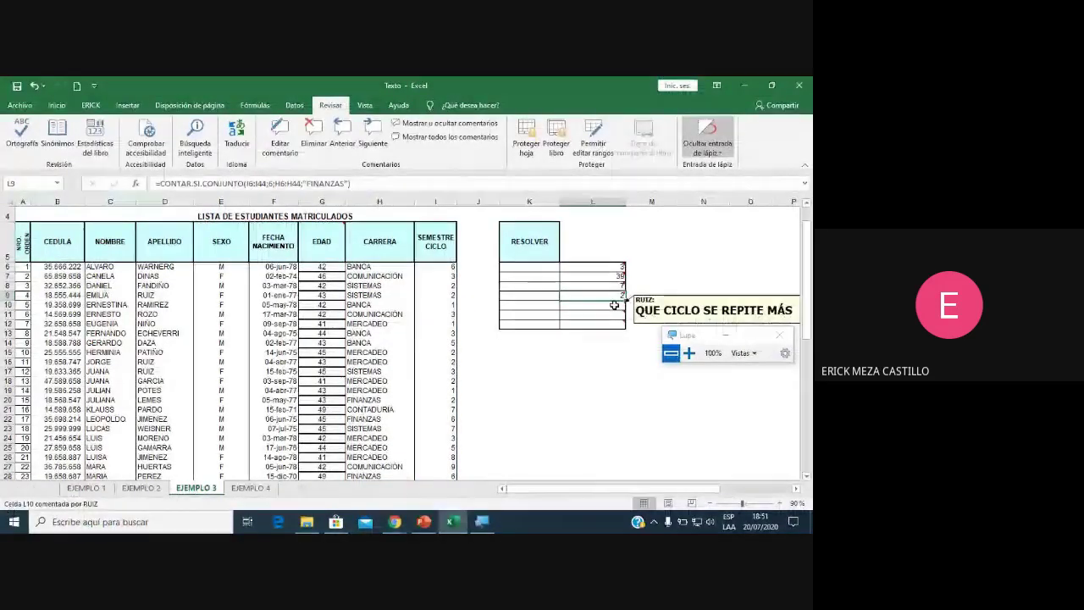
{"action": "left_click", "coordinate": [615, 305]}
{"action": "left_click", "coordinate": [795, 489]}
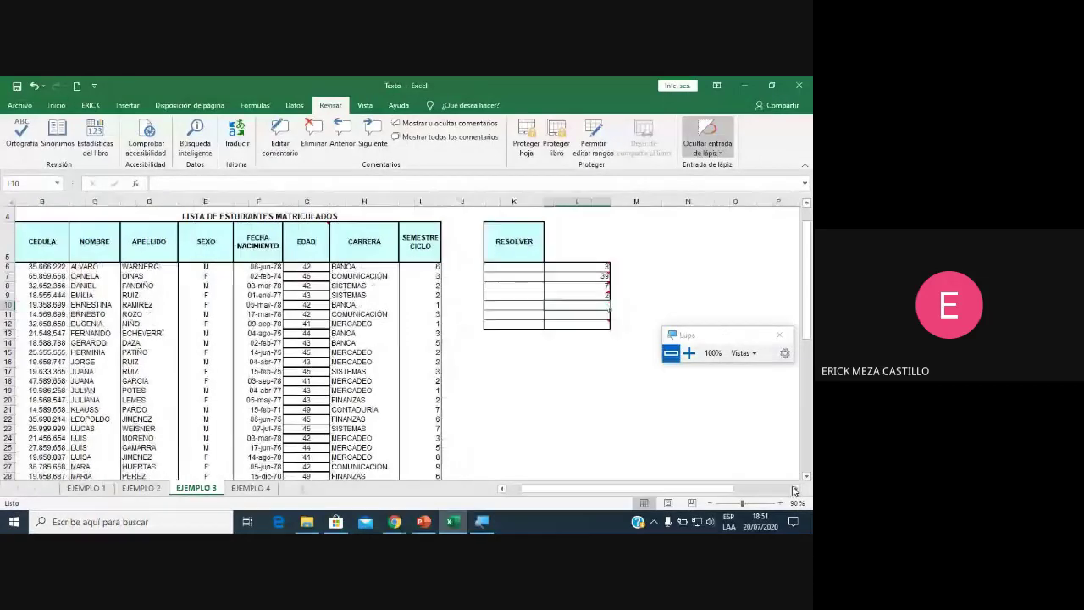
{"action": "left_click", "coordinate": [794, 489]}
{"action": "left_click", "coordinate": [794, 488]}
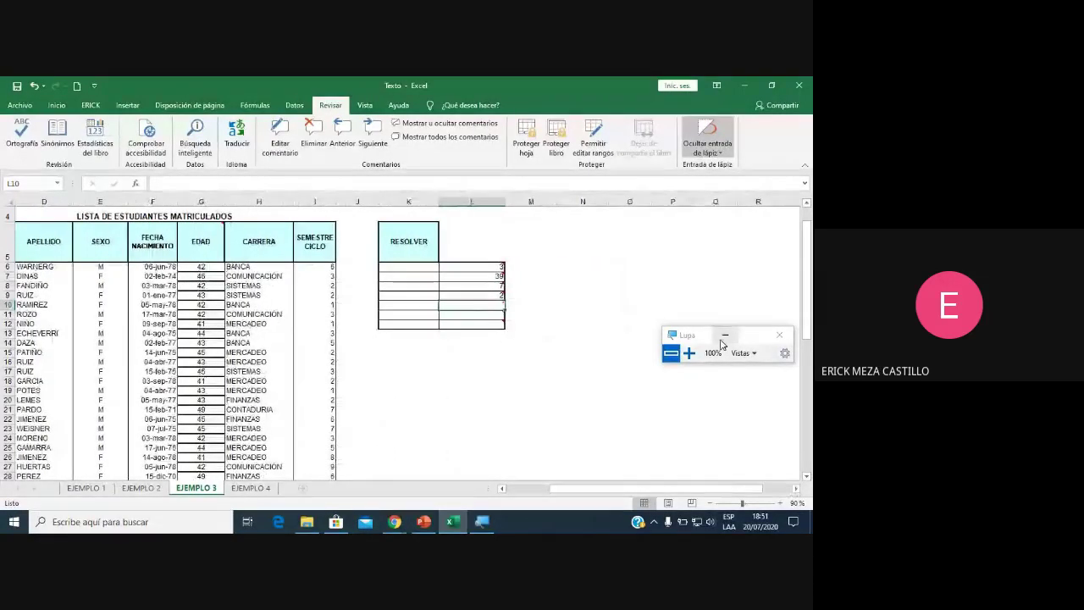
{"action": "type", "text": "=MODA"}
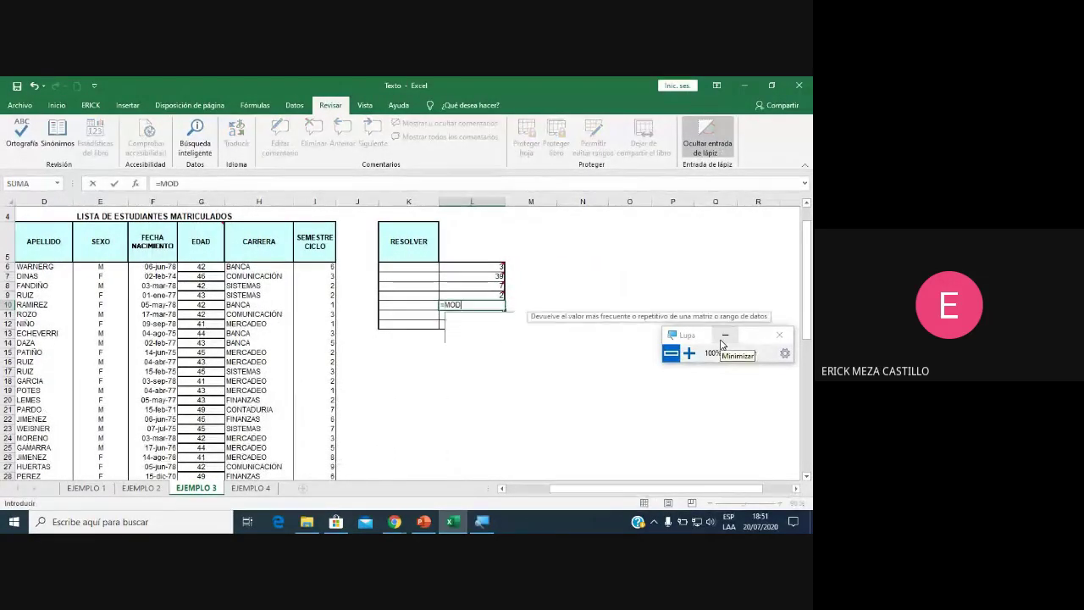
{"action": "type", "text": "("}
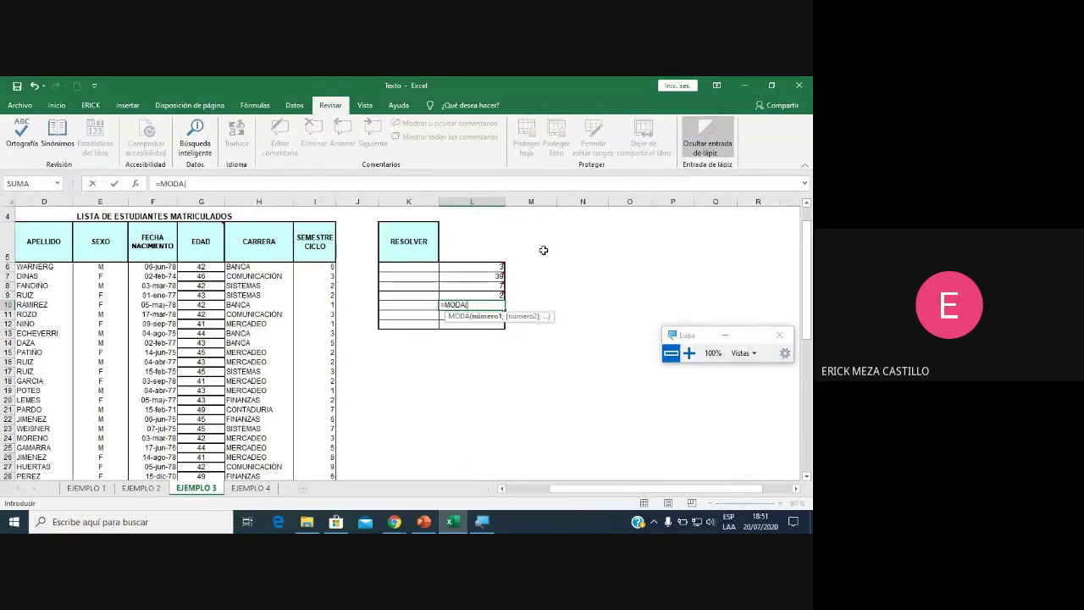
{"action": "mouse_move", "coordinate": [324, 273]}
{"action": "left_mouse_down"}
{"action": "mouse_move", "coordinate": [318, 493]}
{"action": "mouse_move", "coordinate": [325, 452]}
{"action": "left_mouse_up"}
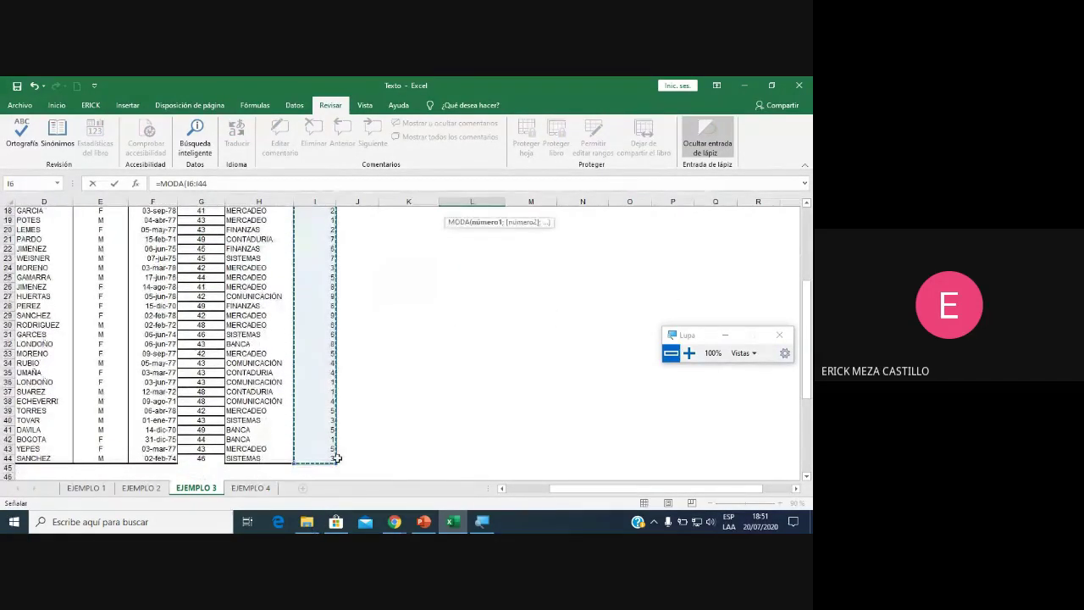
{"action": "key", "text": "Return"}
Copy General format from N6 onto L10 with Format Painter so it shows 3, not a date.
{"action": "scroll", "coordinate": [419, 336], "scroll_direction": "up", "scroll_amount": 3}
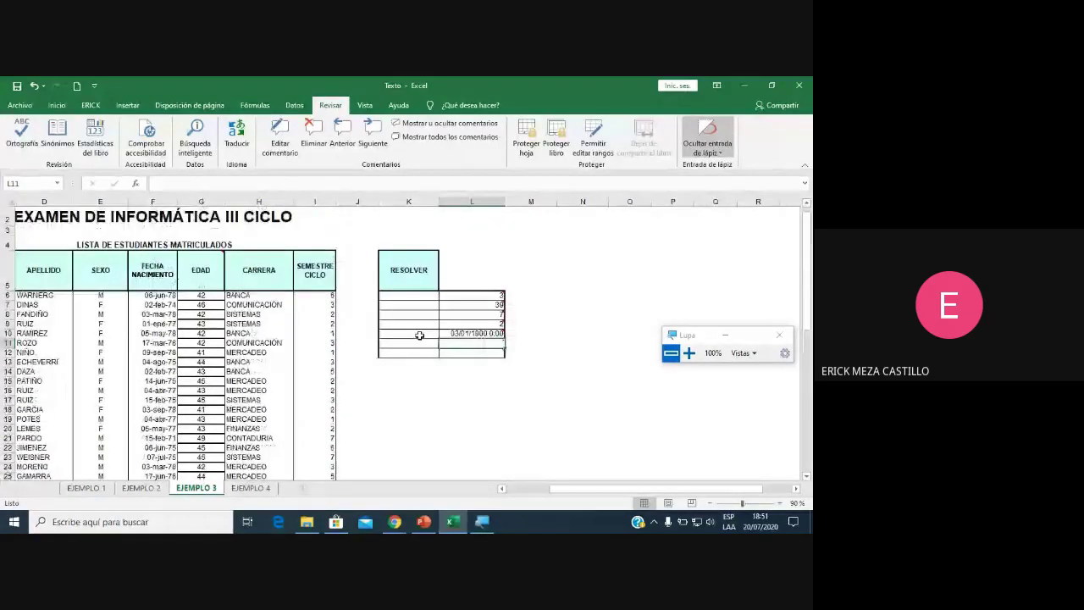
{"action": "left_click", "coordinate": [480, 324]}
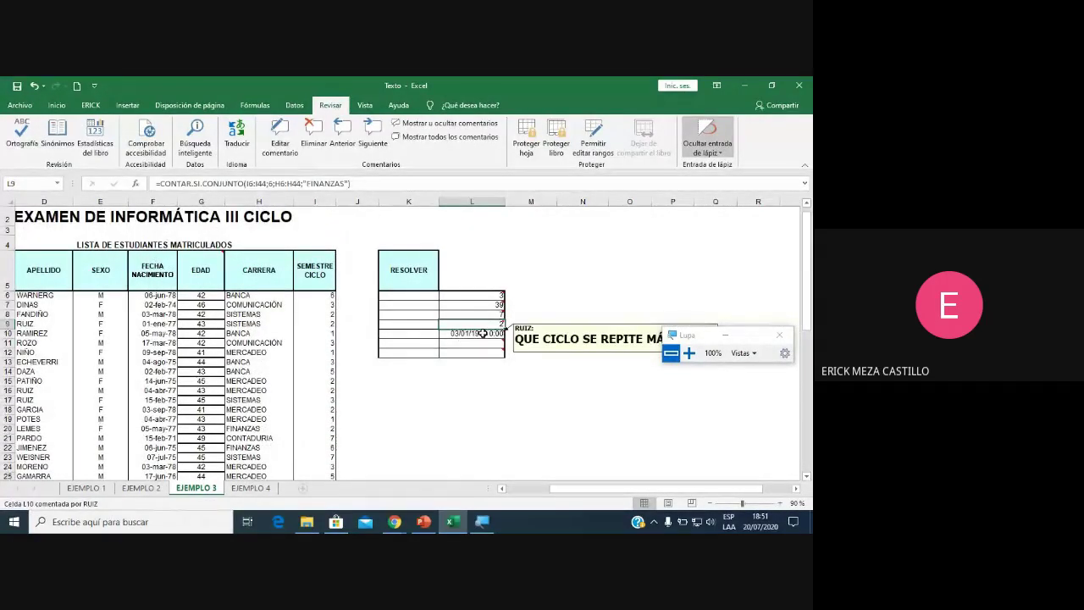
{"action": "key", "text": "Down"}
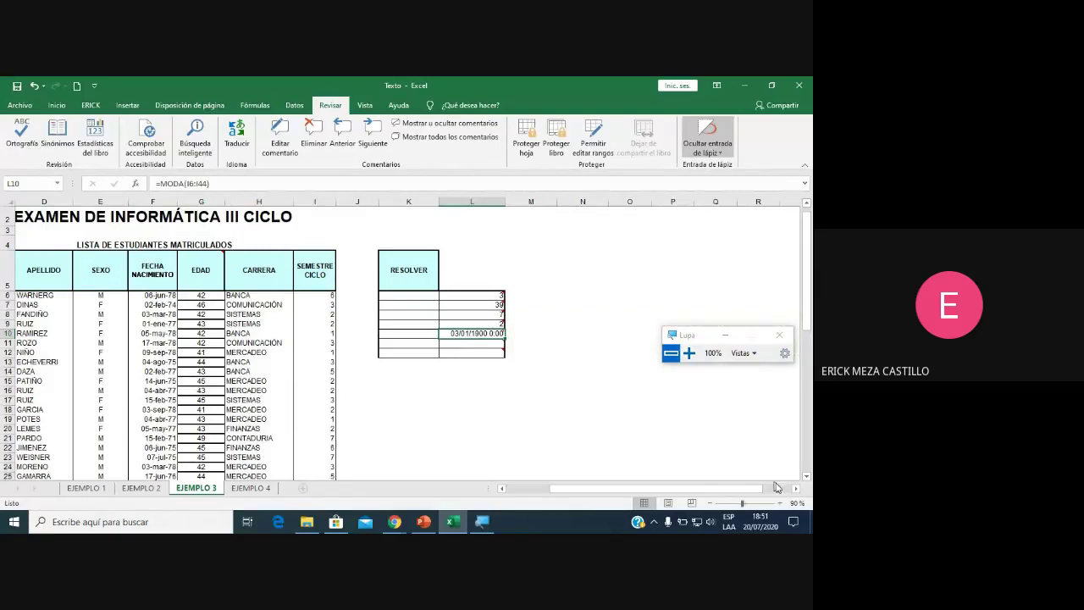
{"action": "left_click", "coordinate": [795, 489]}
{"action": "left_click", "coordinate": [795, 489]}
{"action": "left_click", "coordinate": [517, 371]}
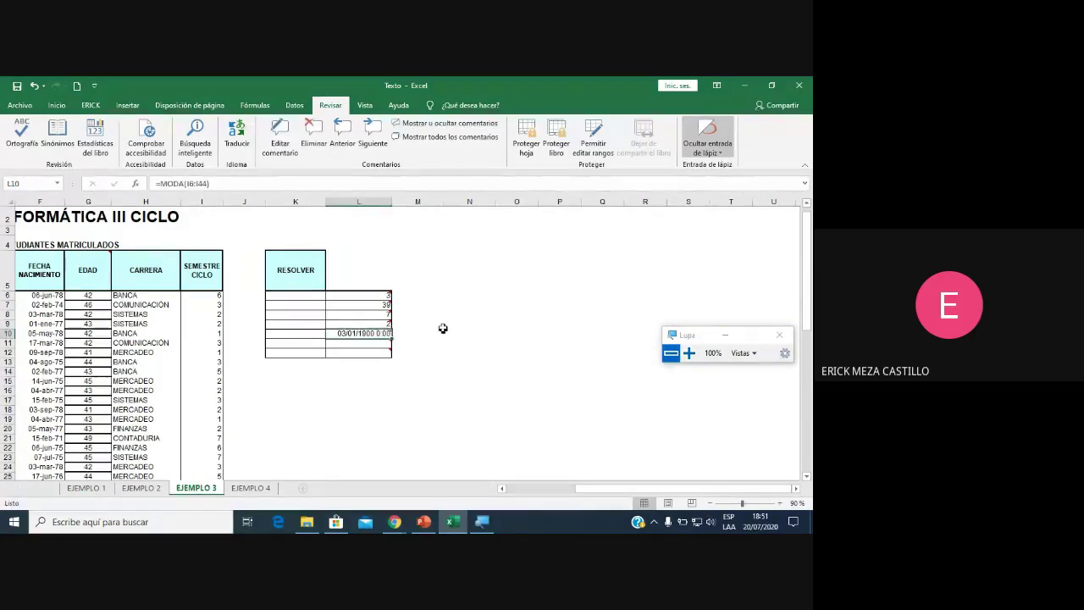
{"action": "left_click", "coordinate": [471, 315]}
{"action": "left_click", "coordinate": [491, 295]}
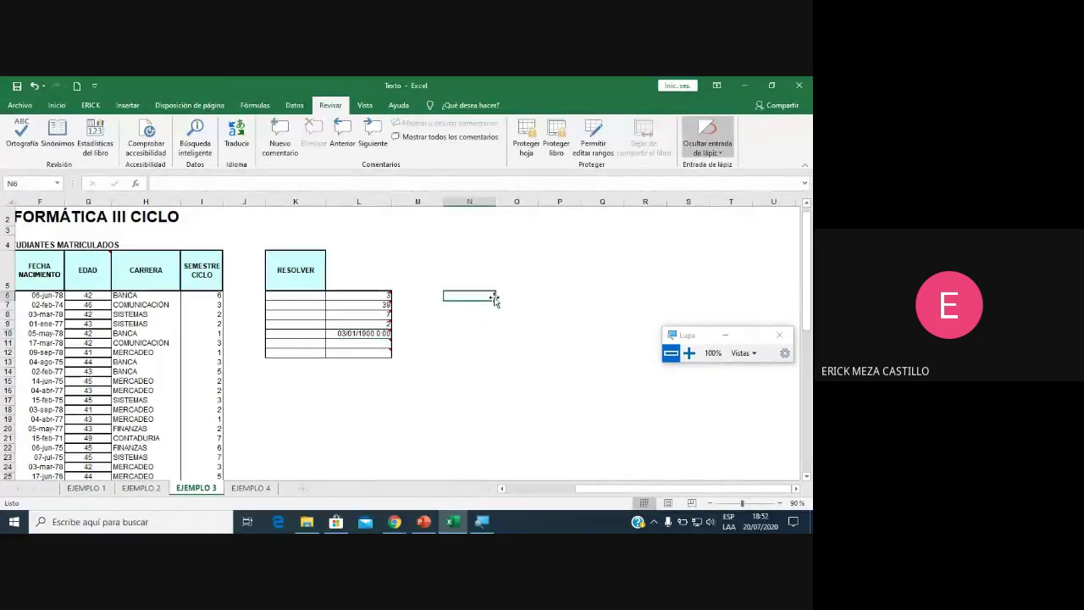
{"action": "left_click", "coordinate": [56, 105]}
{"action": "left_click", "coordinate": [36, 148]}
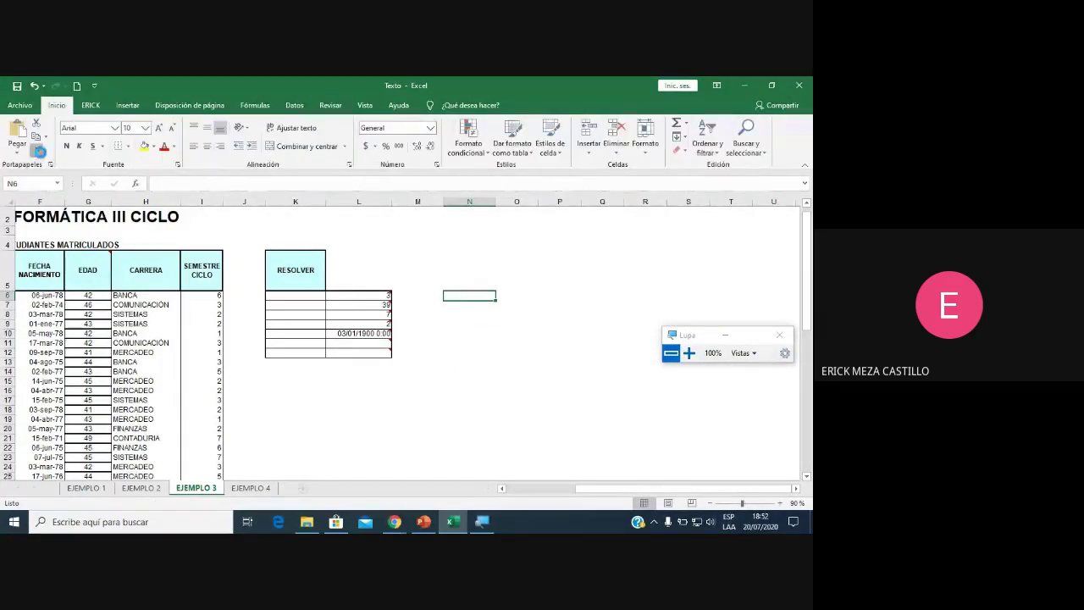
{"action": "left_click", "coordinate": [373, 332]}
Review L10's MODA formula under magnification, then switch to Google Meet.
{"action": "left_click", "coordinate": [423, 351]}
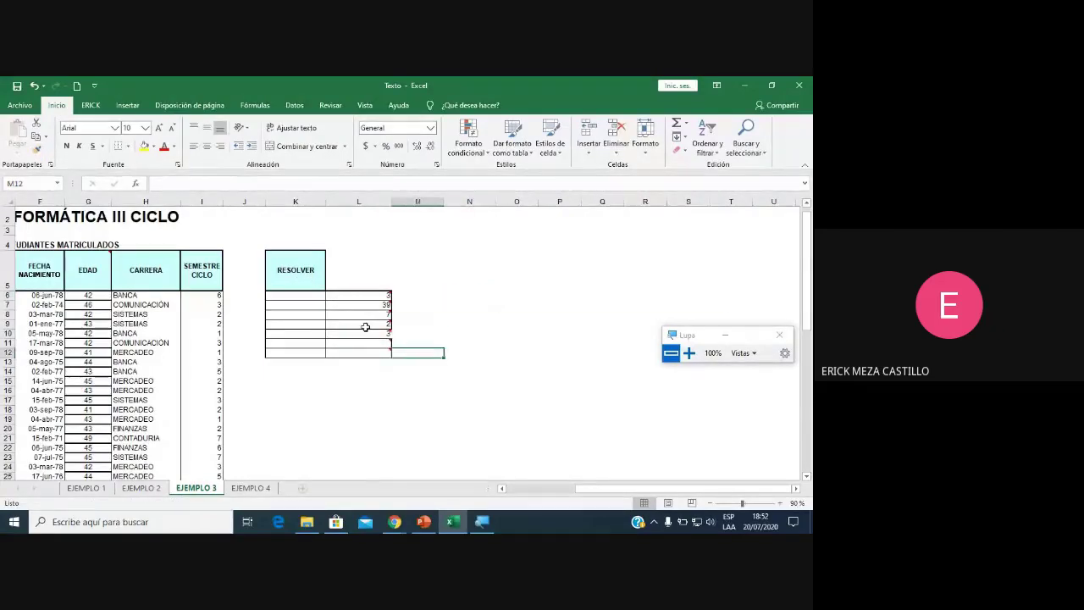
{"action": "scroll", "coordinate": [212, 343], "scroll_direction": "down", "scroll_amount": 2}
{"action": "scroll", "coordinate": [211, 343], "scroll_direction": "down", "scroll_amount": 1}
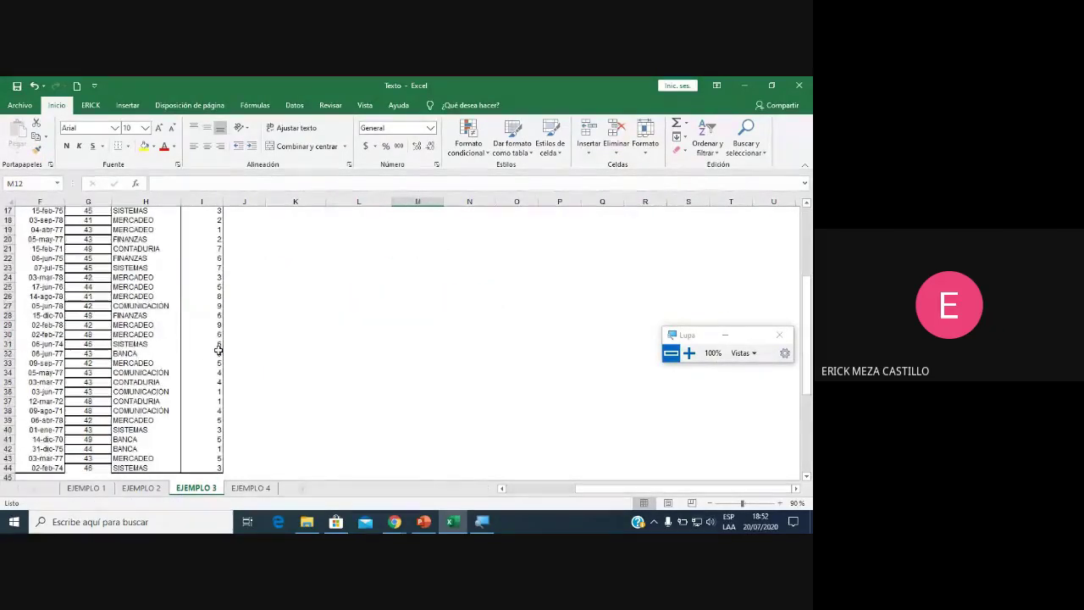
{"action": "scroll", "coordinate": [217, 345], "scroll_direction": "down", "scroll_amount": 1}
{"action": "scroll", "coordinate": [218, 339], "scroll_direction": "up", "scroll_amount": 1}
{"action": "scroll", "coordinate": [218, 322], "scroll_direction": "up", "scroll_amount": 1}
{"action": "scroll", "coordinate": [216, 311], "scroll_direction": "up", "scroll_amount": 1}
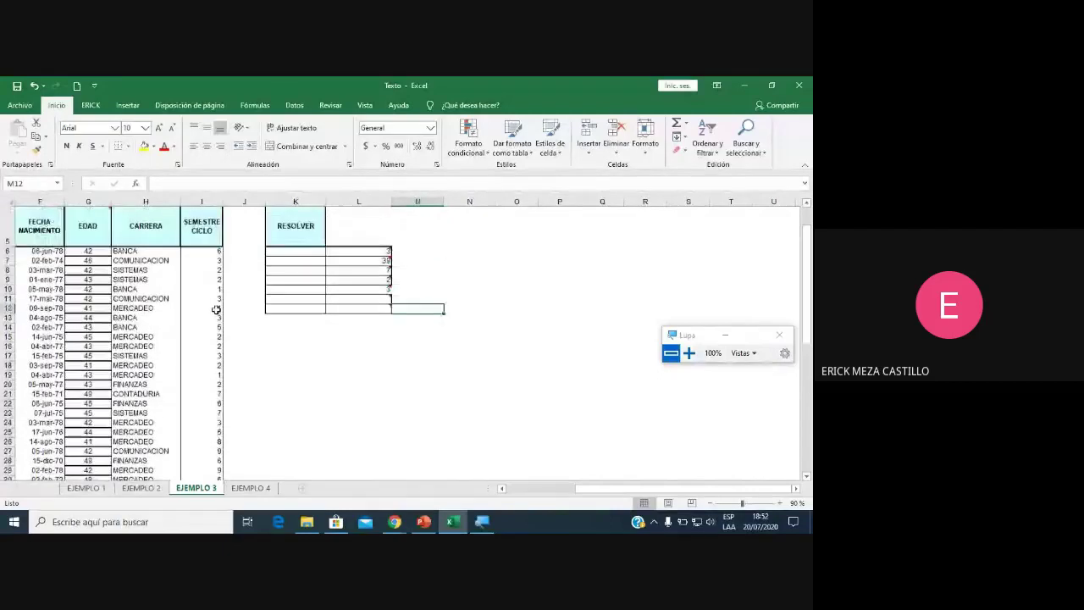
{"action": "scroll", "coordinate": [254, 310], "scroll_direction": "up", "scroll_amount": 1}
{"action": "left_click", "coordinate": [374, 337]}
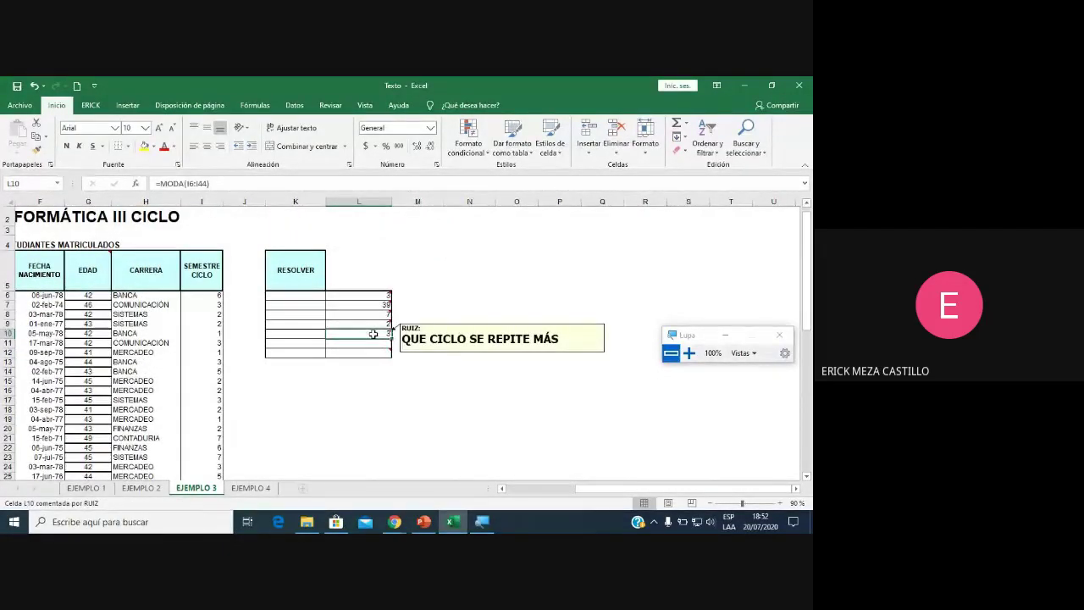
{"action": "double_click", "coordinate": [373, 334]}
{"action": "left_click", "coordinate": [688, 352]}
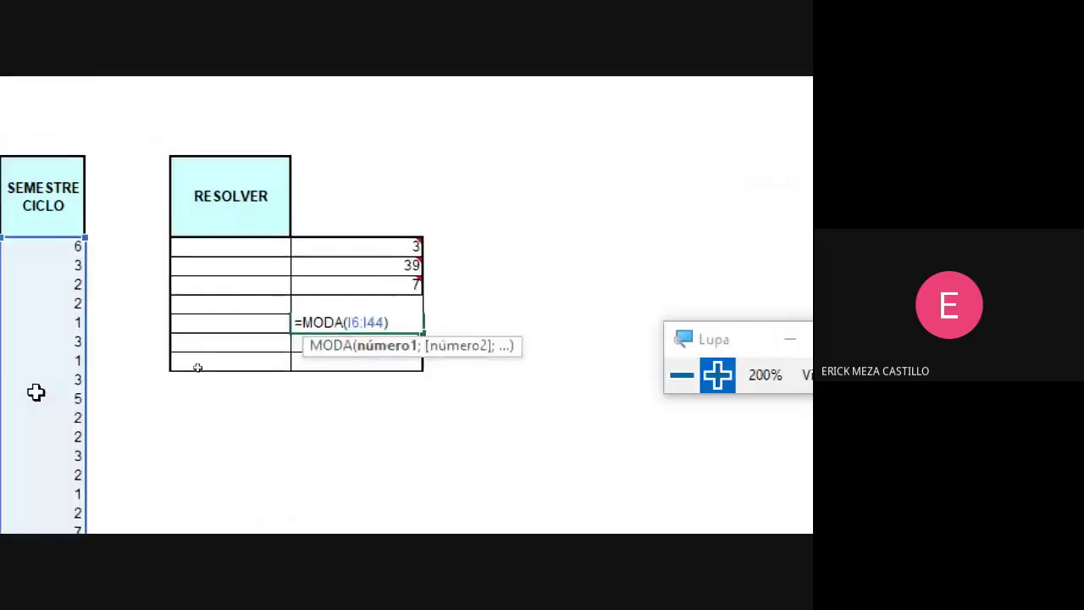
{"action": "key", "text": "ctrl+Return"}
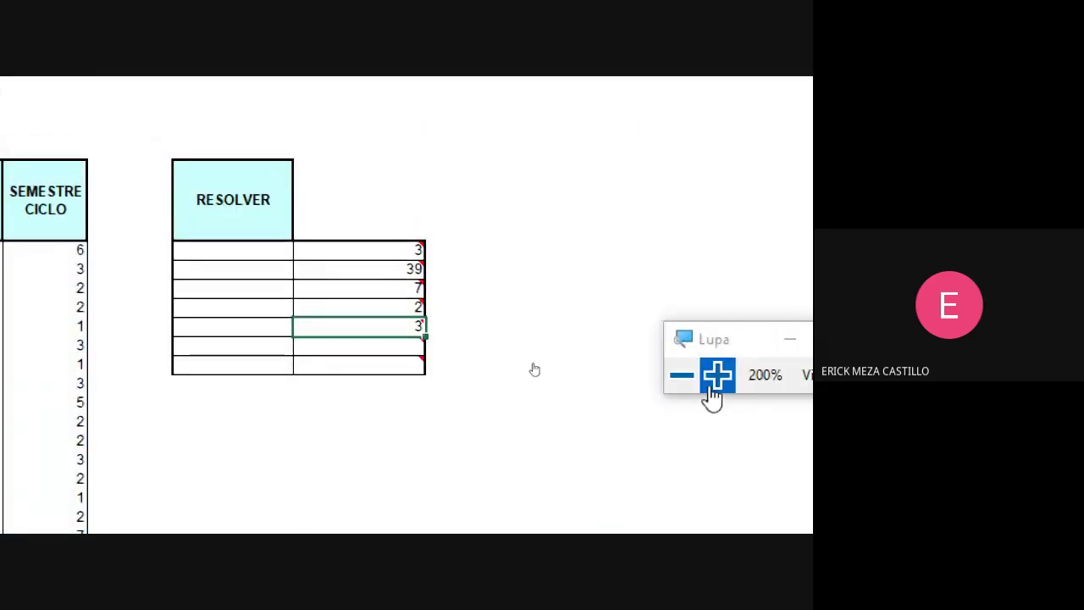
{"action": "left_click", "coordinate": [683, 378]}
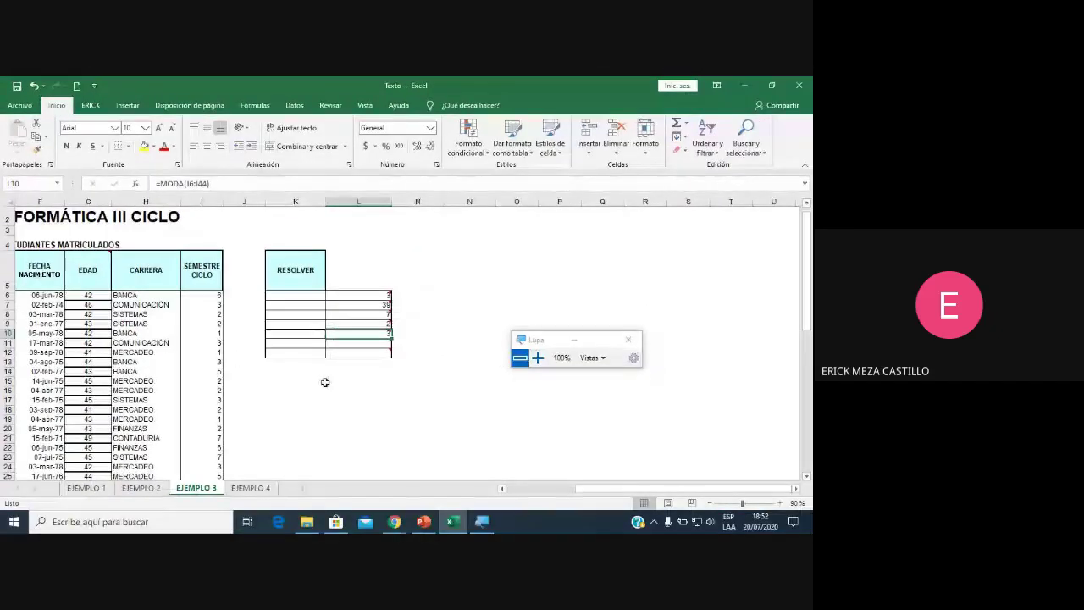
{"action": "left_click", "coordinate": [394, 466]}
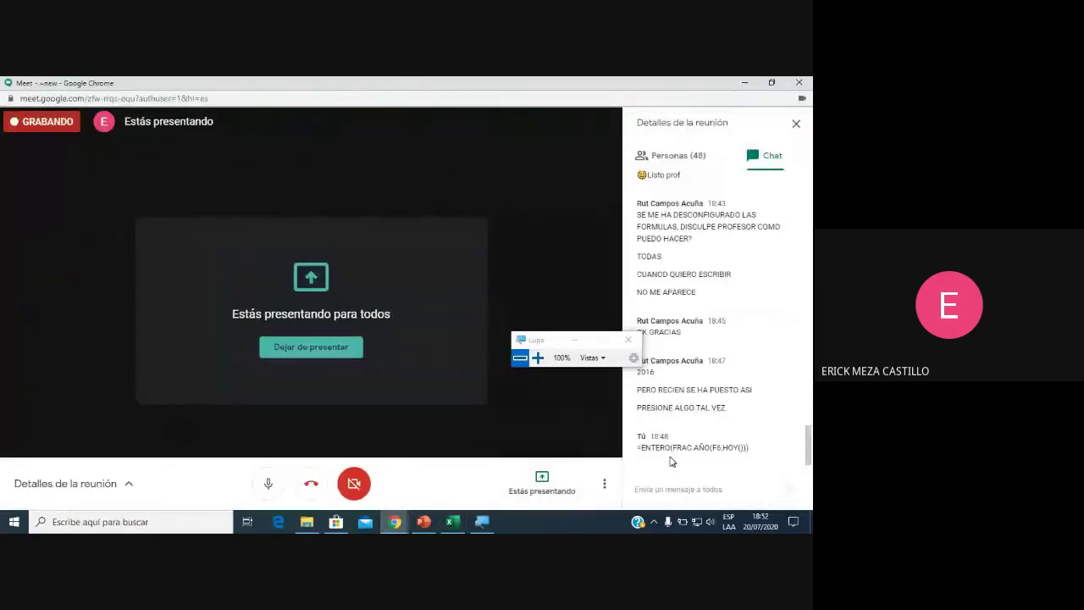
Return from the Meet chat to the EJEMPLO 3 sheet in Excel.
{"action": "left_click", "coordinate": [453, 521]}
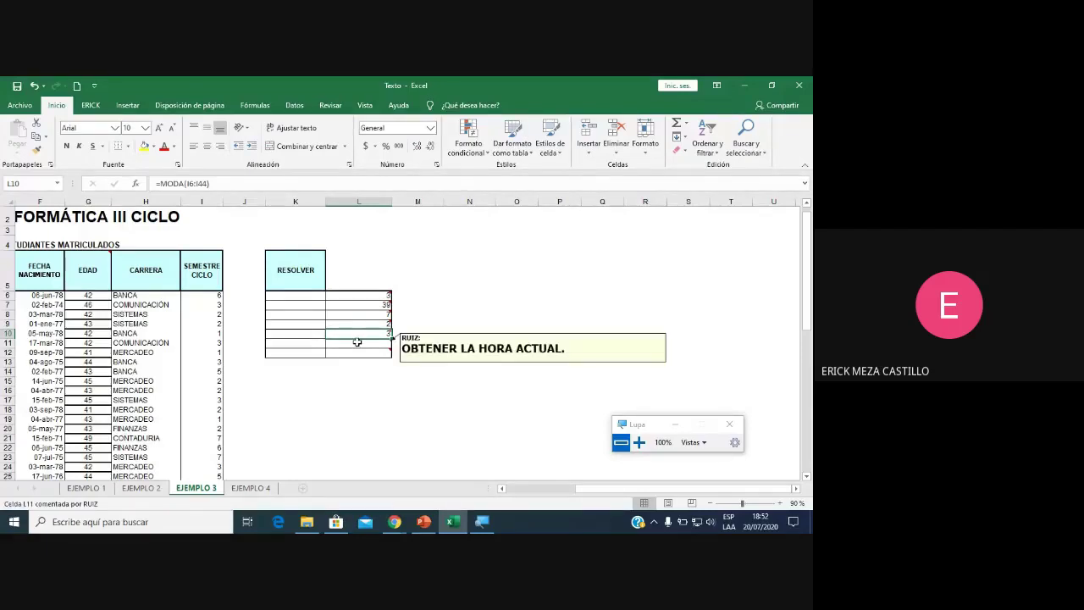
Enter =HOY() in L11 to show today's date, 20/07/2020.
{"action": "left_click", "coordinate": [640, 442]}
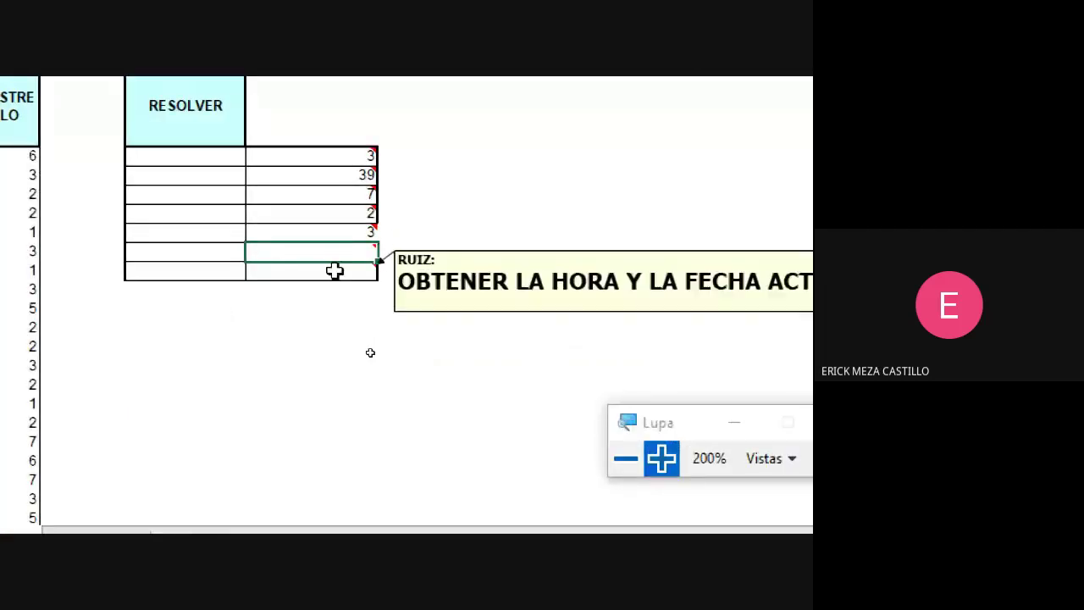
{"action": "mouse_move", "coordinate": [358, 333]}
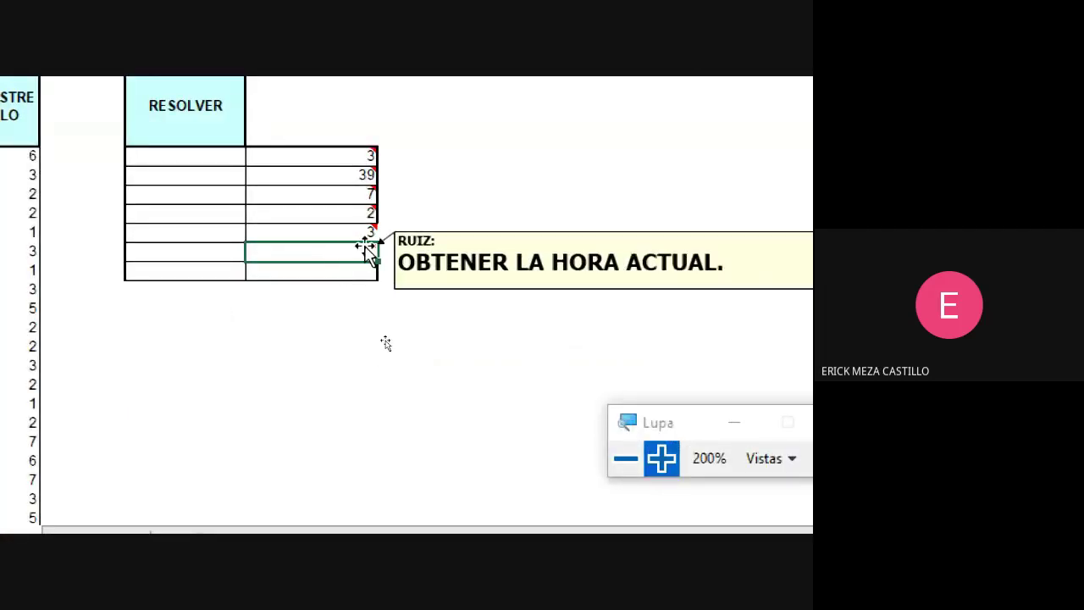
{"action": "type", "text": "=HOY"}
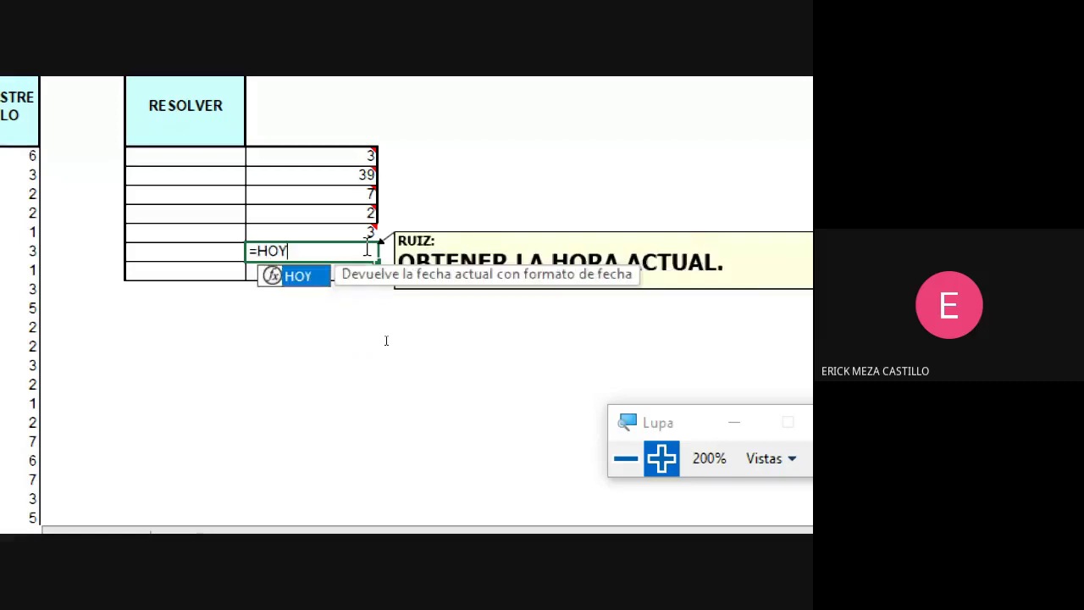
{"action": "type", "text": "()"}
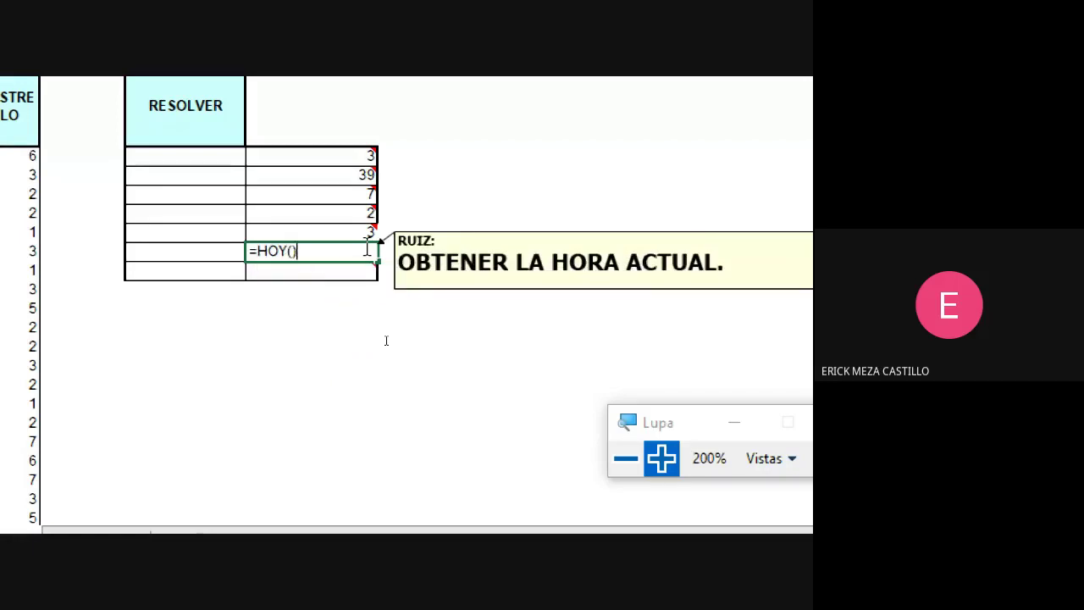
{"action": "key", "text": "Return"}
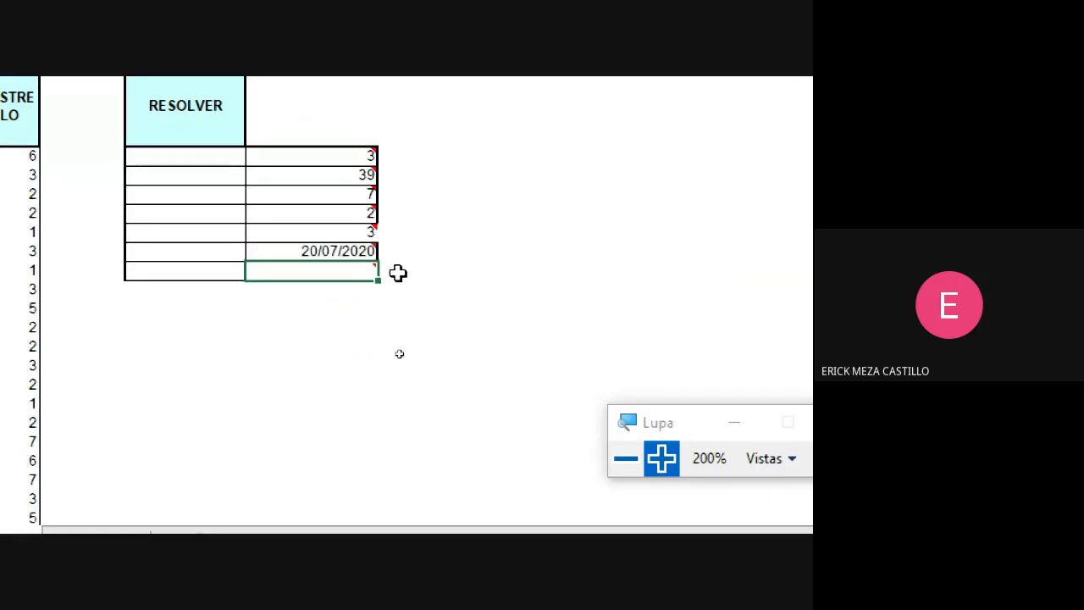
Enter =AHORA() in L12 to show the current date and time, 20/07/2020 18:52.
{"action": "left_click", "coordinate": [375, 323]}
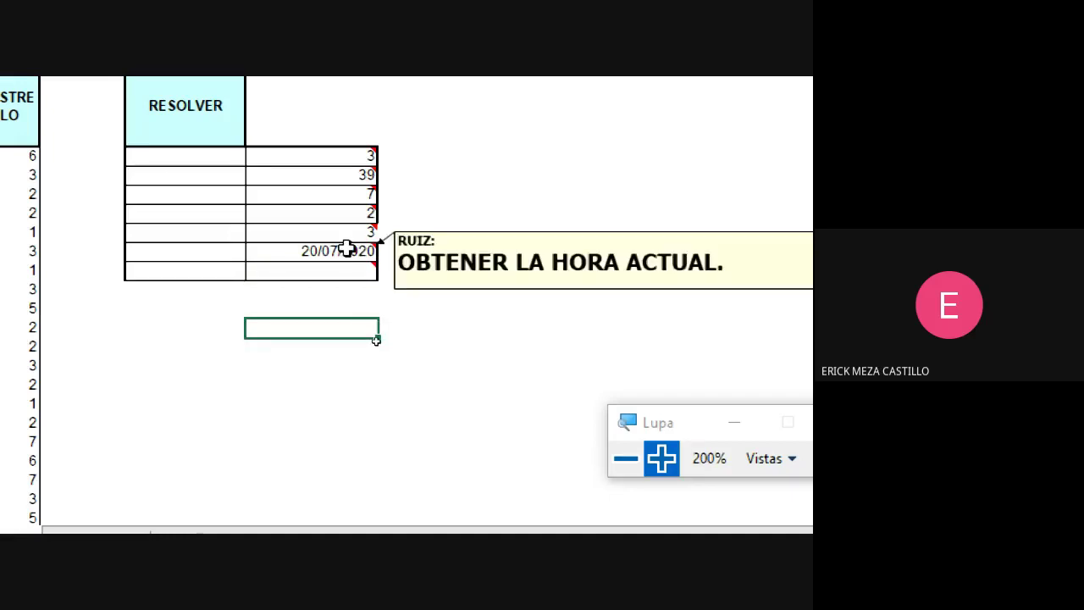
{"action": "left_click", "coordinate": [347, 250]}
{"action": "left_click", "coordinate": [347, 272]}
{"action": "type", "text": "="}
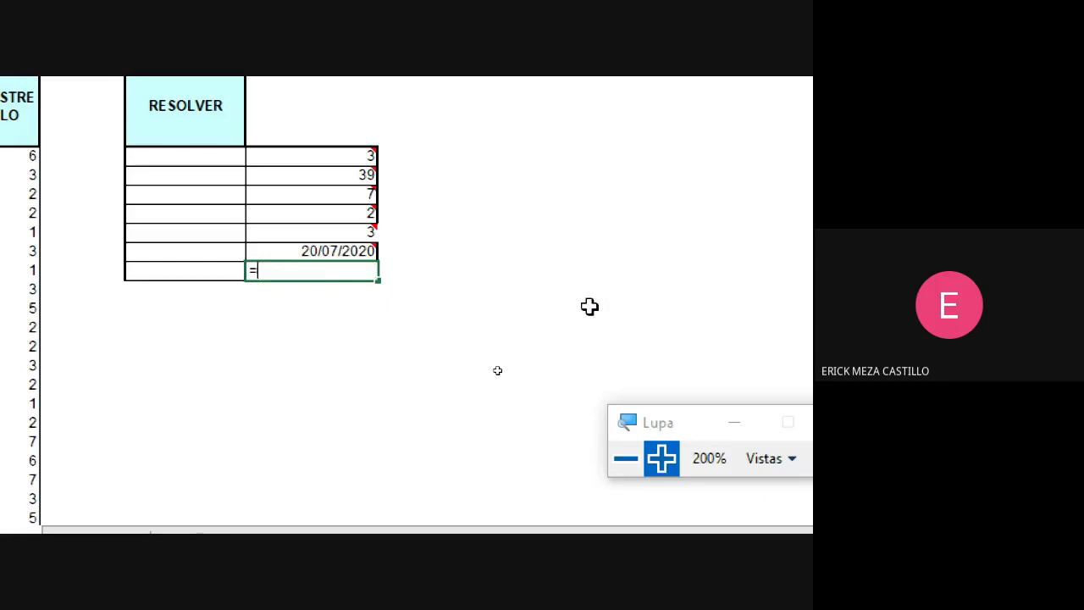
{"action": "left_click", "coordinate": [627, 462]}
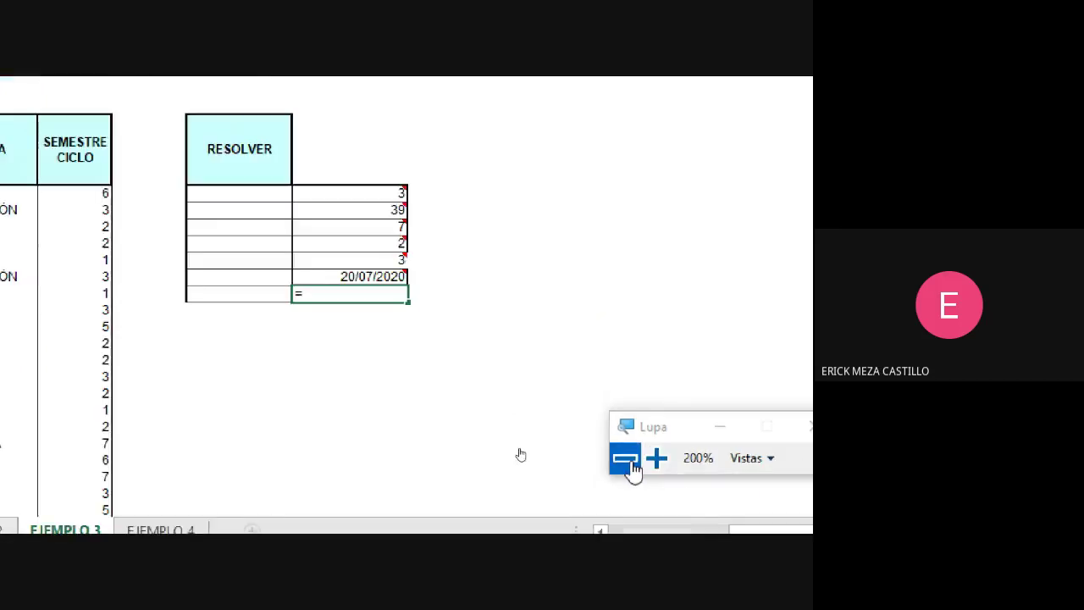
{"action": "type", "text": "AHO"}
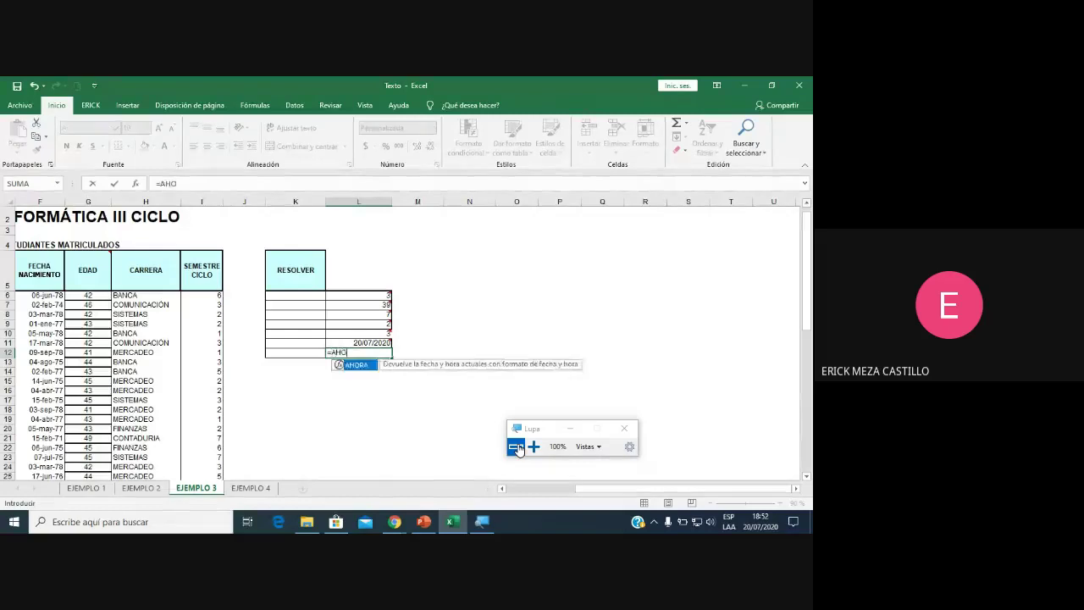
{"action": "type", "text": "()"}
{"action": "key", "text": "Return"}
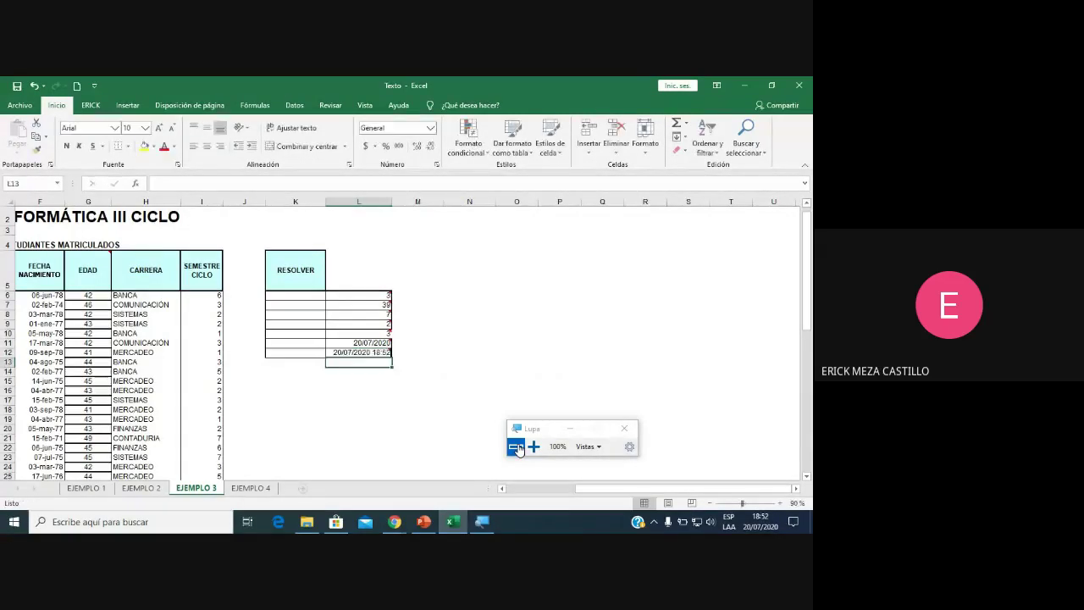
Inspect the L12 date-time result under magnification, then switch to Google Meet.
{"action": "left_click", "coordinate": [532, 447]}
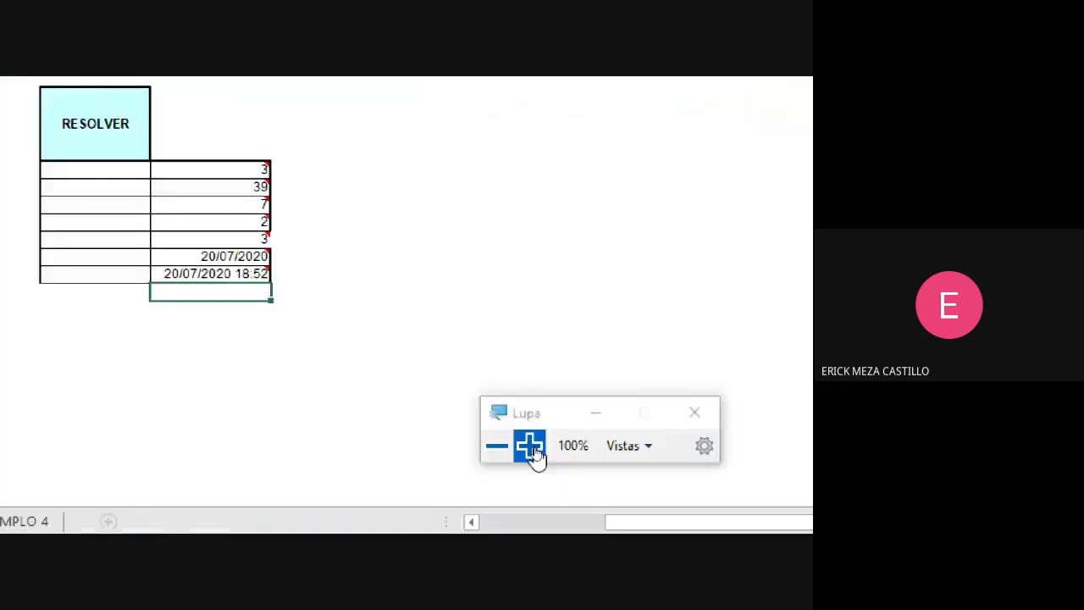
{"action": "left_click", "coordinate": [533, 446]}
{"action": "left_click", "coordinate": [339, 237]}
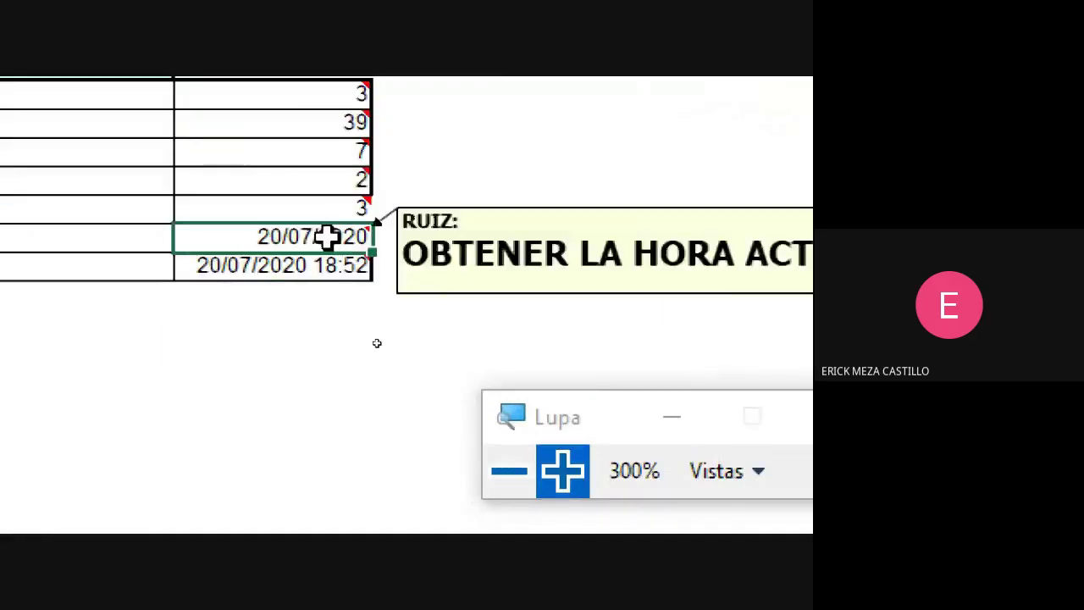
{"action": "left_click", "coordinate": [322, 262]}
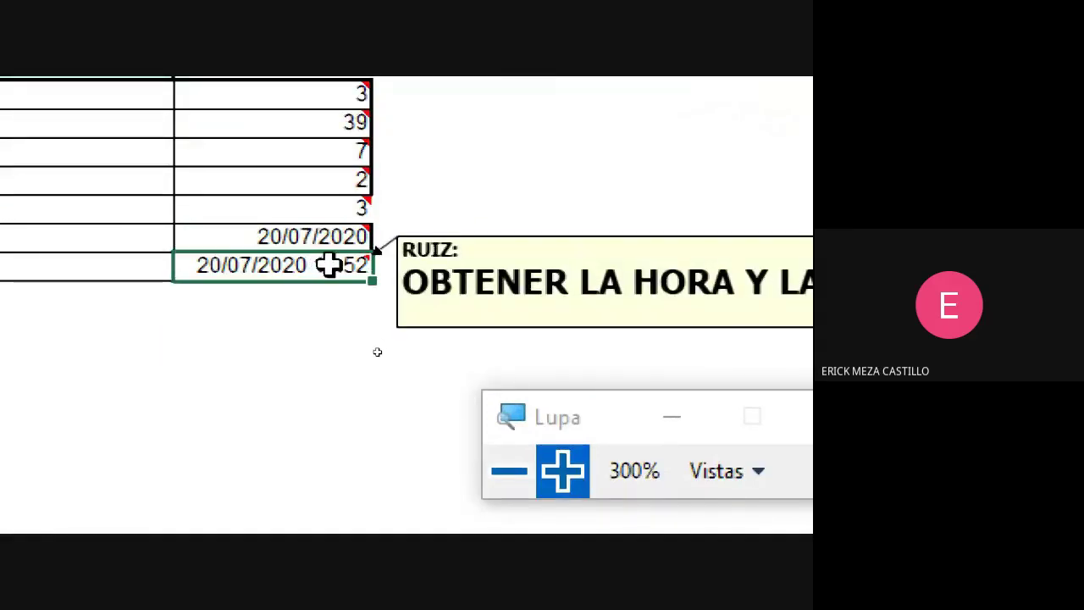
{"action": "left_click", "coordinate": [512, 480]}
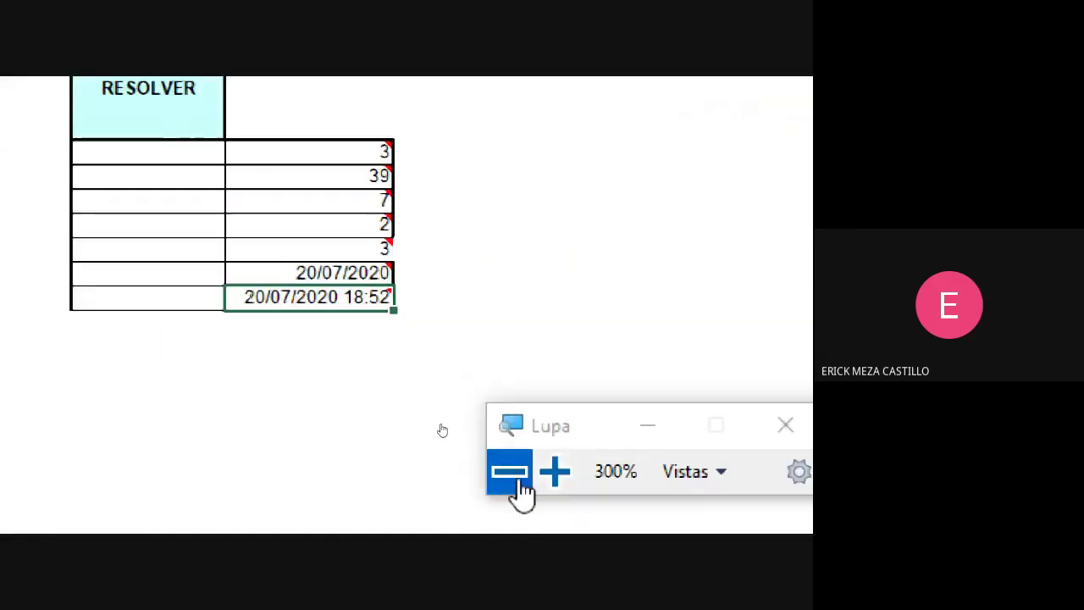
{"action": "left_click", "coordinate": [512, 474]}
{"action": "left_click", "coordinate": [526, 475]}
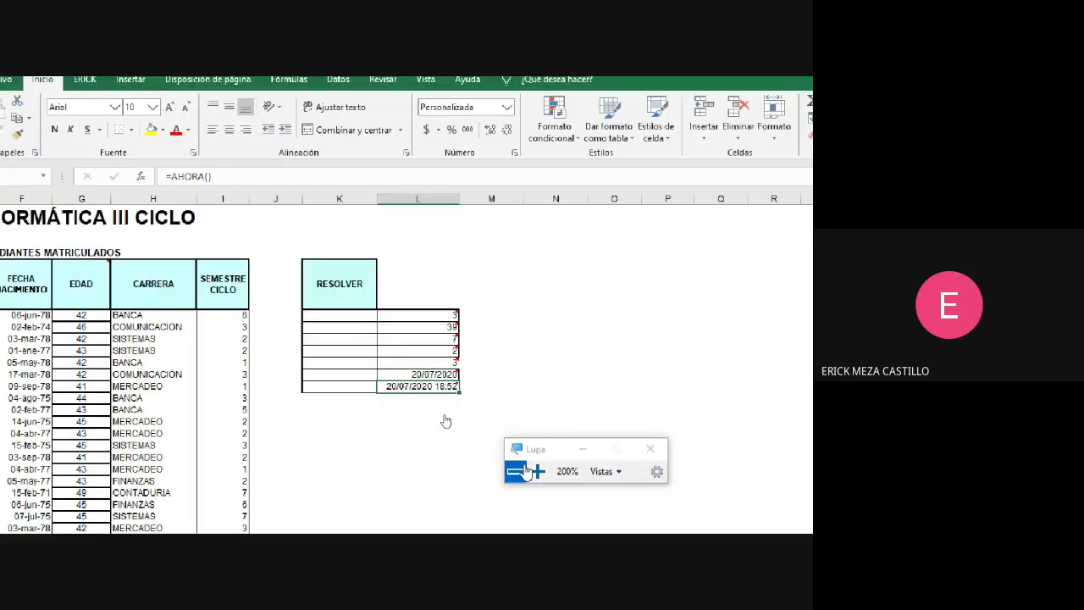
{"action": "left_click", "coordinate": [526, 472]}
{"action": "mouse_move", "coordinate": [395, 522]}
{"action": "left_click", "coordinate": [373, 470]}
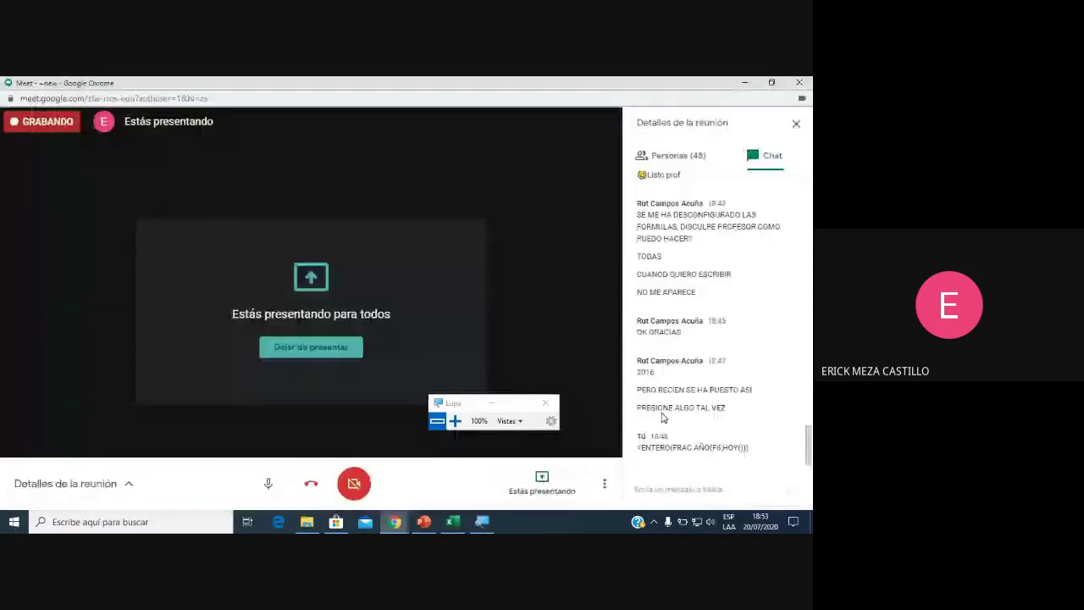
{"action": "left_click", "coordinate": [454, 522]}
{"action": "left_click", "coordinate": [455, 421]}
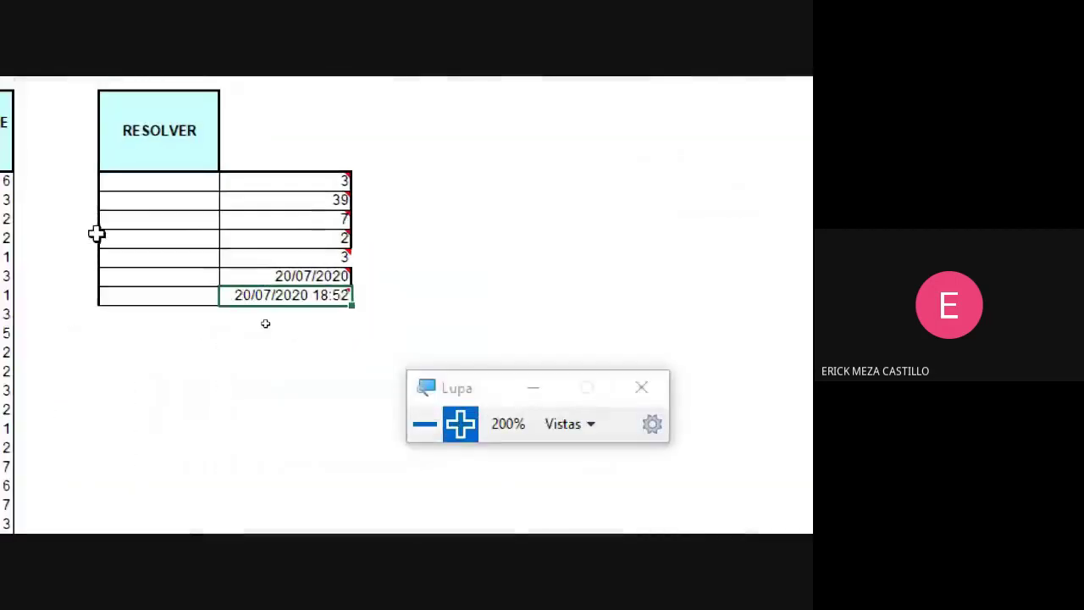
{"action": "left_click", "coordinate": [425, 425]}
{"action": "scroll", "coordinate": [347, 388], "scroll_direction": "down", "scroll_amount": 5}
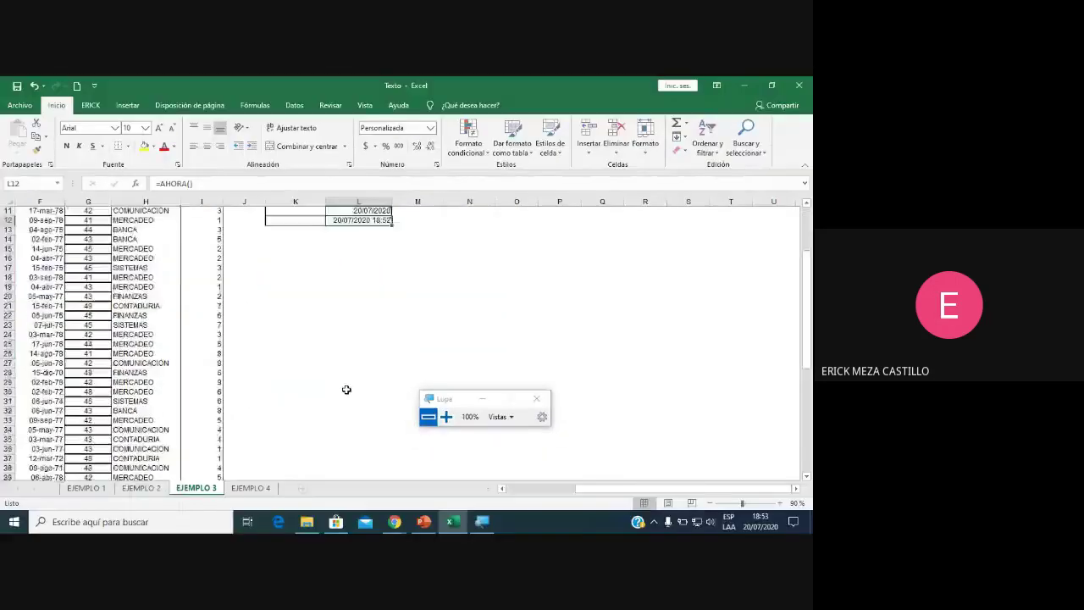
{"action": "scroll", "coordinate": [349, 386], "scroll_direction": "down", "scroll_amount": 2}
{"action": "scroll", "coordinate": [354, 383], "scroll_direction": "up", "scroll_amount": 7}
{"action": "scroll", "coordinate": [352, 380], "scroll_direction": "down", "scroll_amount": 1}
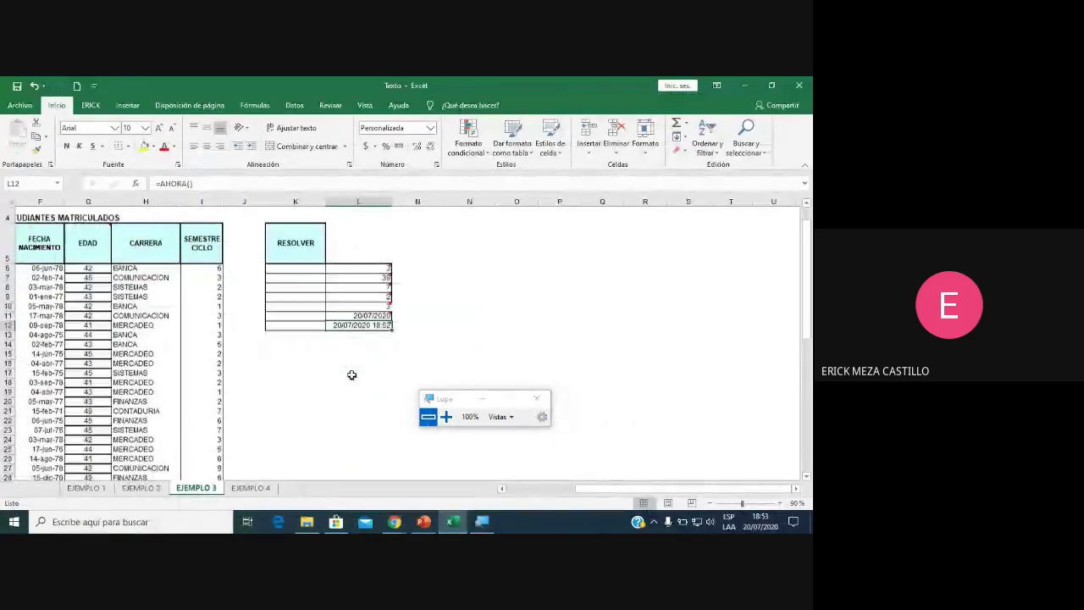
{"action": "left_click", "coordinate": [446, 416]}
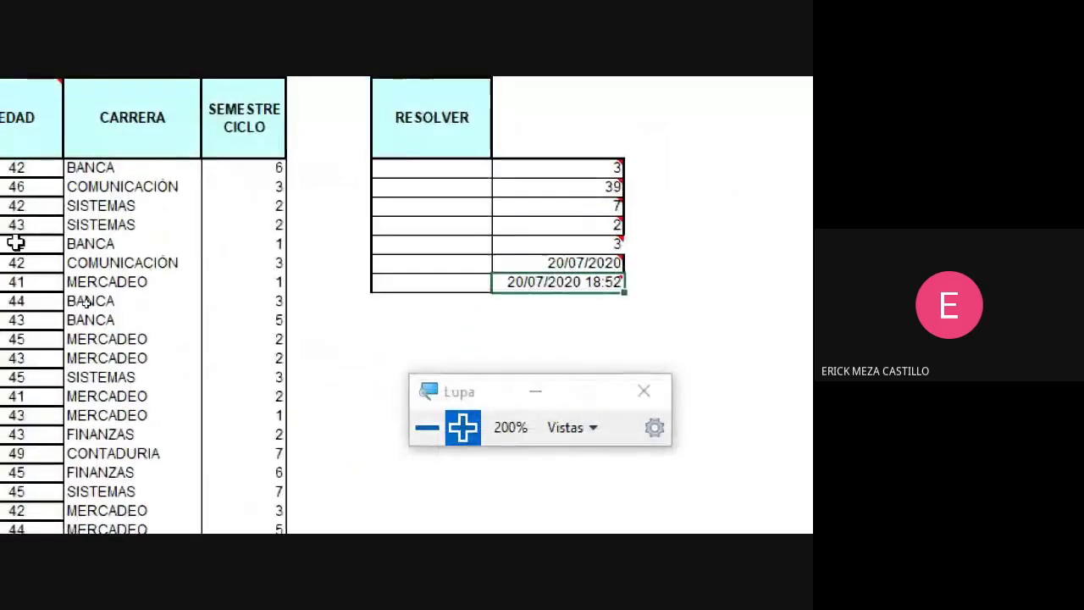
{"action": "left_click", "coordinate": [502, 261]}
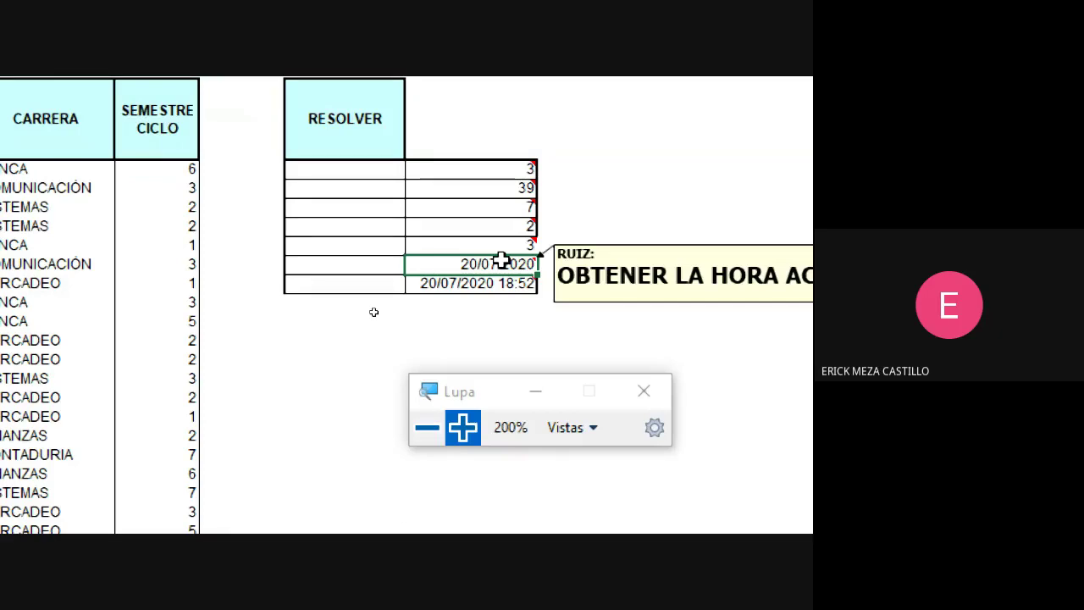
{"action": "left_click", "coordinate": [428, 434]}
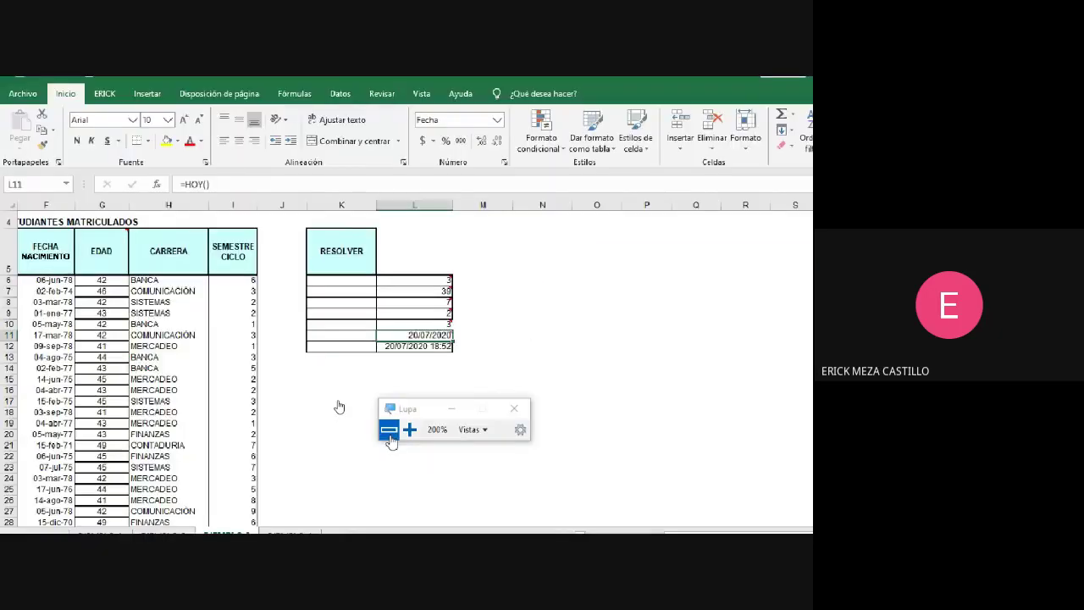
{"action": "left_click", "coordinate": [389, 430]}
{"action": "left_click", "coordinate": [395, 522]}
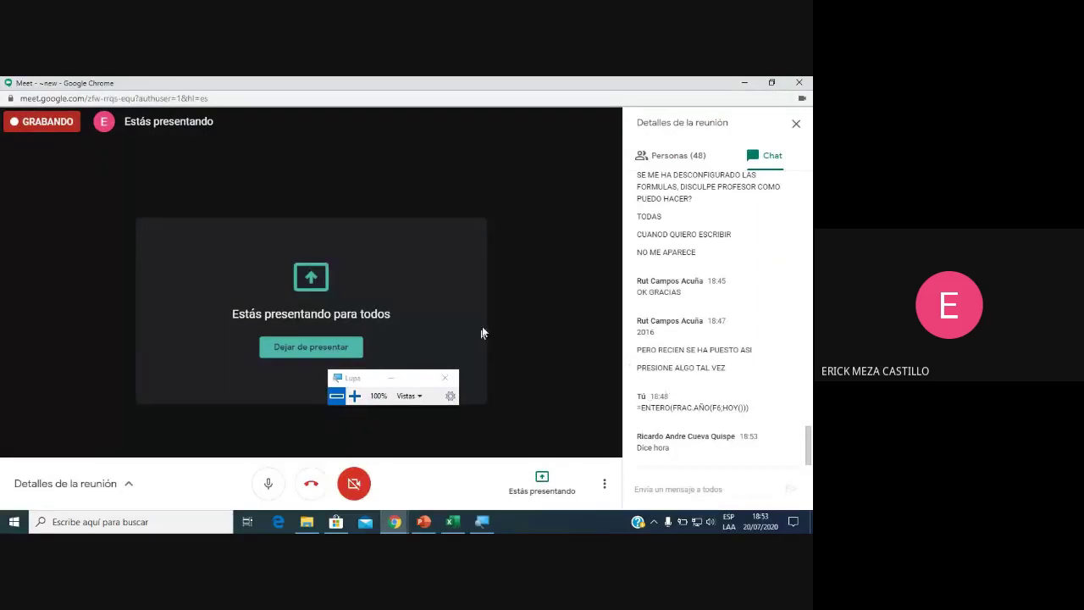
{"action": "key", "text": "alt+Tab"}
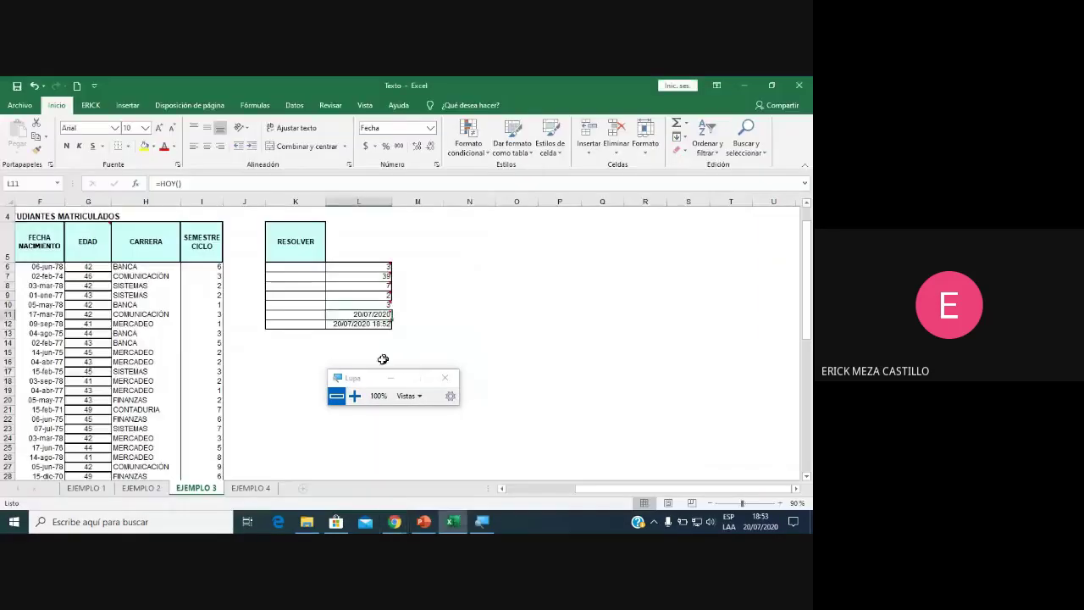
{"action": "left_click_drag", "start_coordinate": [360, 377], "coordinate": [505, 359]}
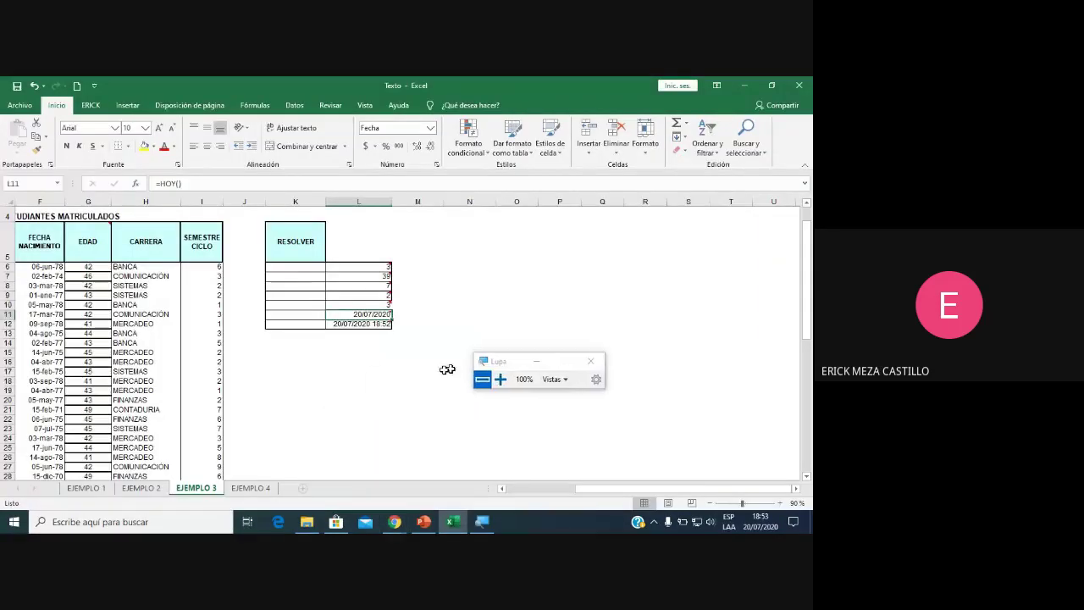
{"action": "left_click", "coordinate": [396, 522]}
{"action": "left_click", "coordinate": [438, 487]}
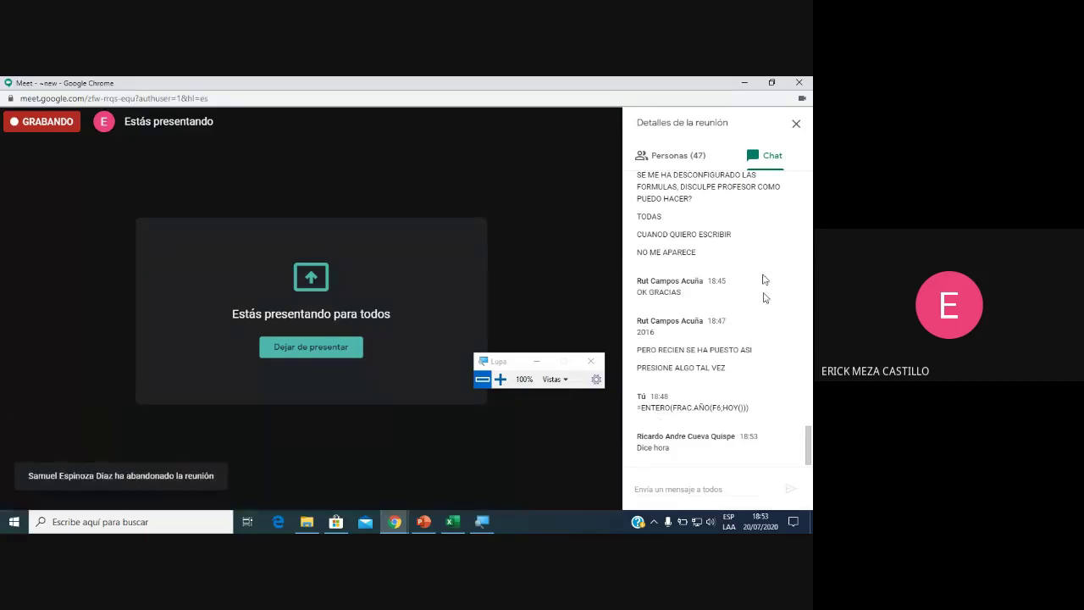
Back in Excel, review the RESOLVER answers in L6–L12, briefly checking Meet.
{"action": "left_click", "coordinate": [455, 525]}
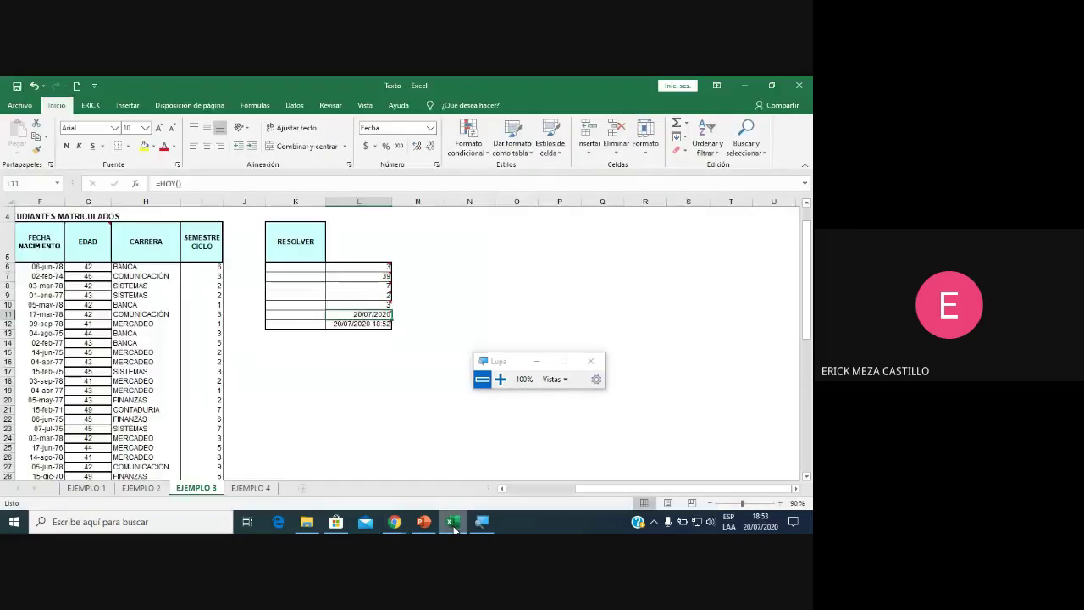
{"action": "left_click", "coordinate": [411, 370]}
{"action": "key", "text": "Up"}
{"action": "key", "text": "Up"}
{"action": "key", "text": "Up"}
{"action": "left_click_drag", "start_coordinate": [374, 269], "coordinate": [373, 323]}
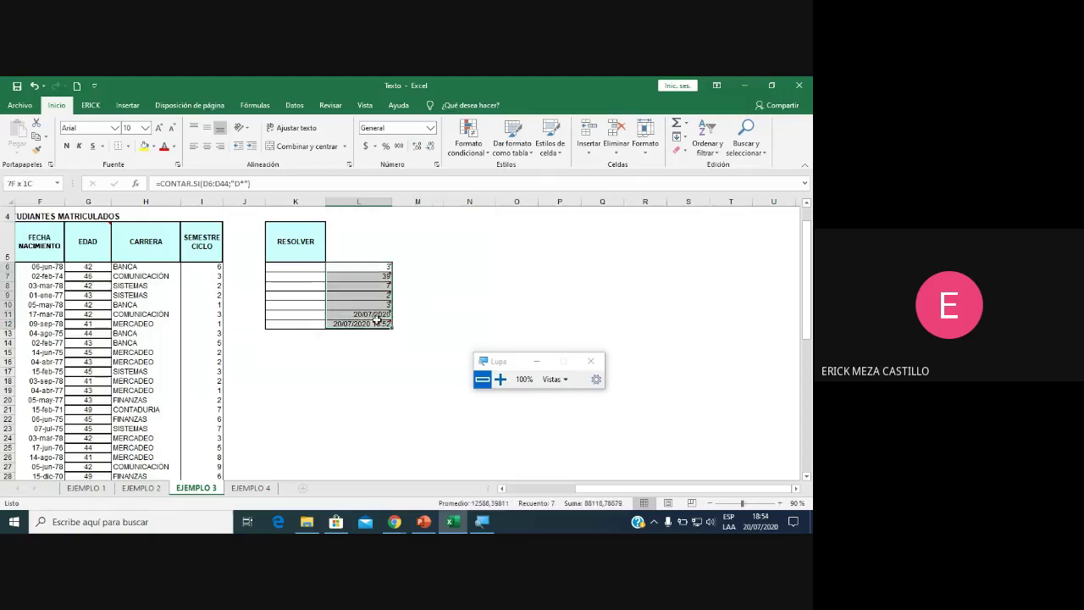
{"action": "left_click", "coordinate": [399, 361]}
{"action": "left_click", "coordinate": [373, 324]}
{"action": "left_click", "coordinate": [368, 277]}
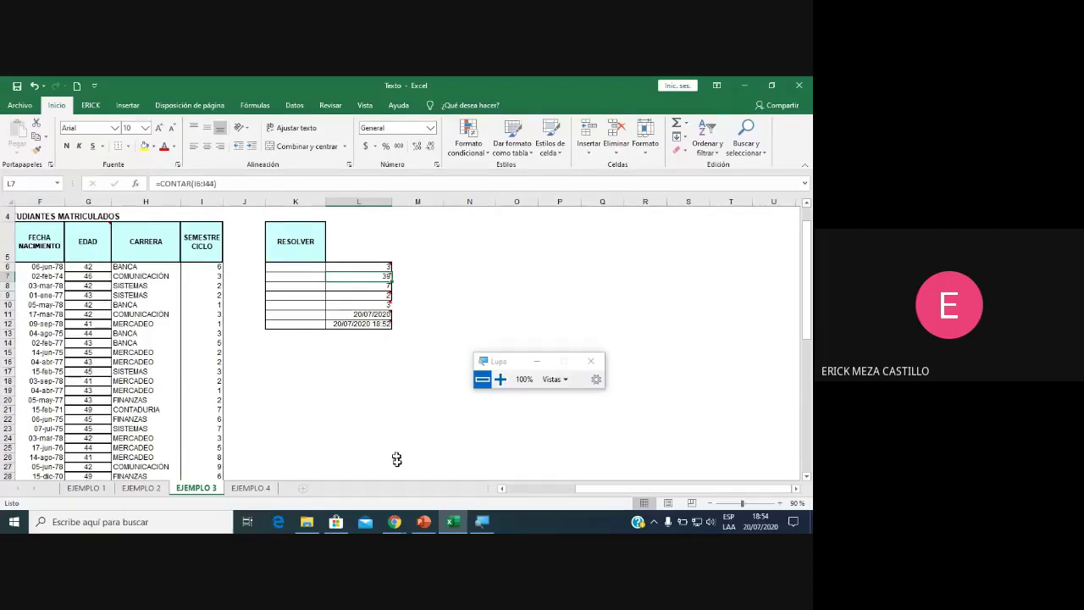
{"action": "left_click", "coordinate": [394, 518]}
{"action": "left_click", "coordinate": [441, 489]}
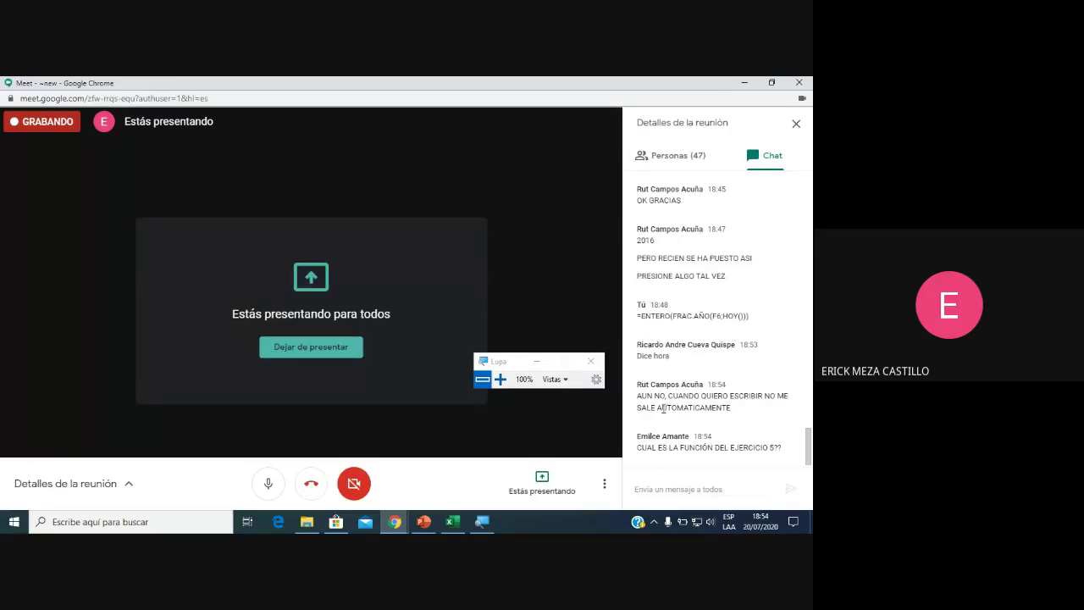
{"action": "left_click", "coordinate": [456, 523]}
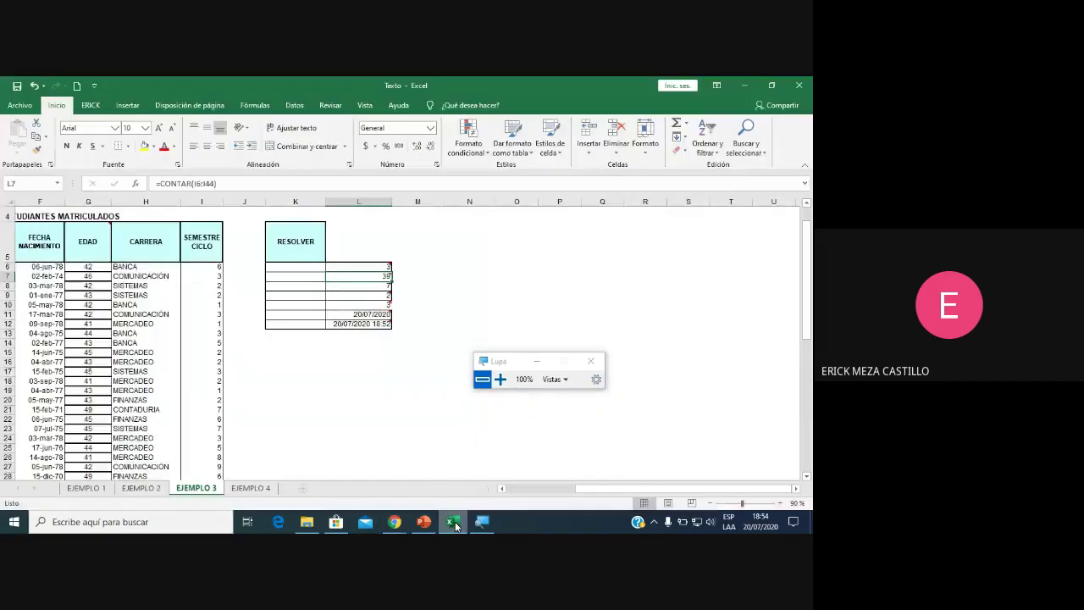
Reopen L10's =MODA(I6:I44) under magnification and re-commit it, showing 3.
{"action": "left_click", "coordinate": [379, 287]}
{"action": "left_click", "coordinate": [373, 295]}
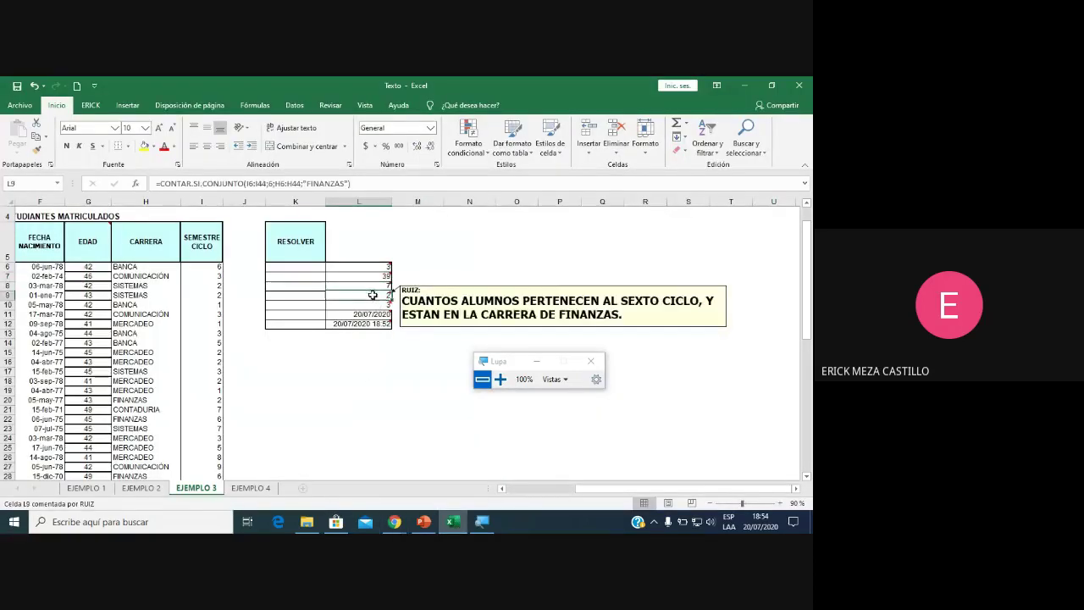
{"action": "left_click", "coordinate": [370, 304]}
{"action": "double_click", "coordinate": [370, 304]}
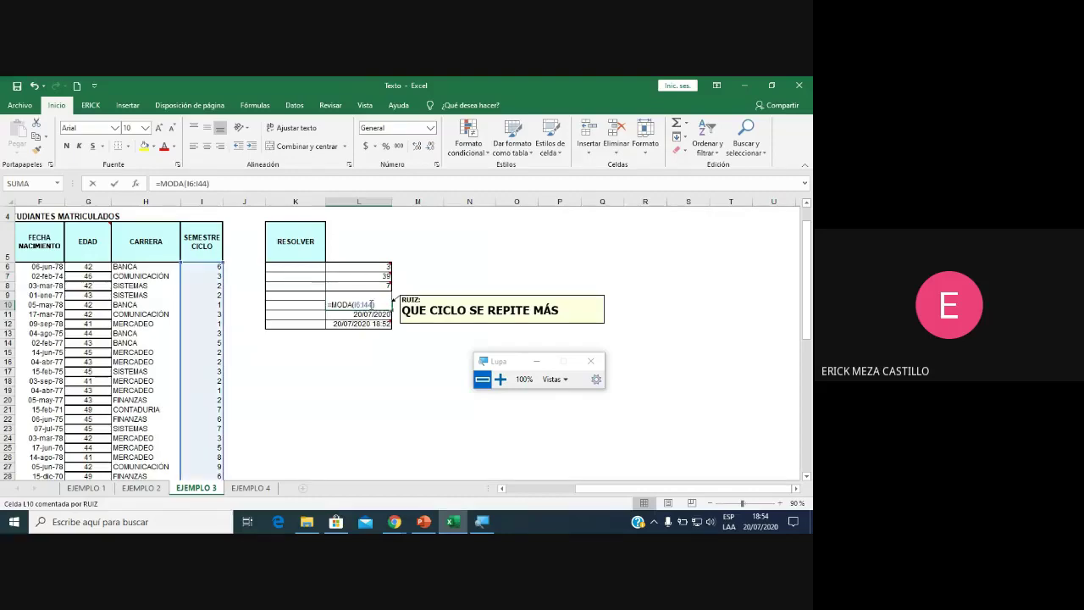
{"action": "left_click", "coordinate": [499, 378]}
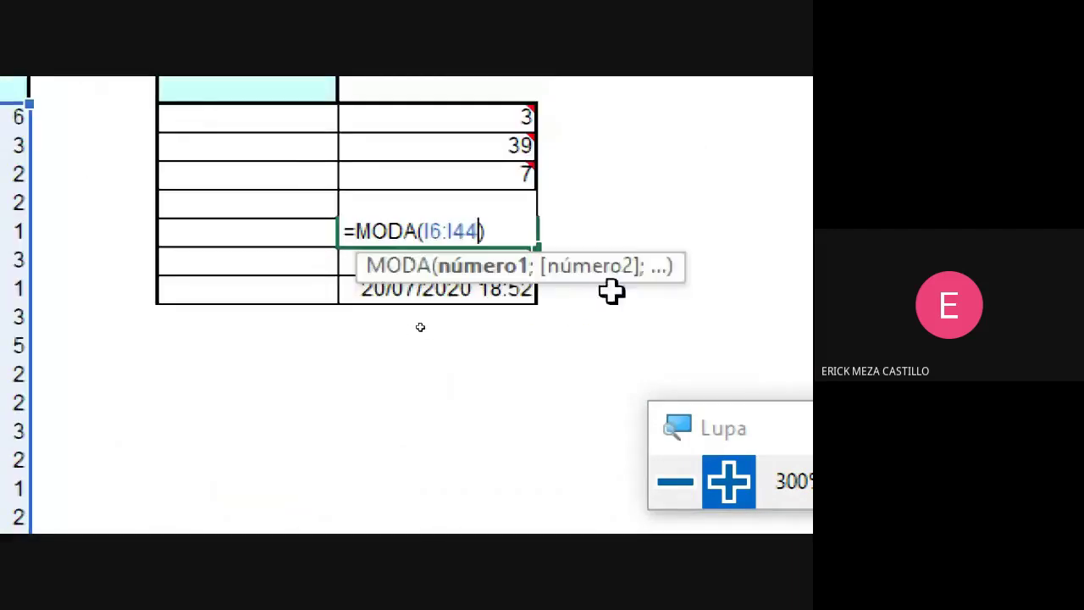
{"action": "left_click", "coordinate": [675, 484]}
{"action": "left_click", "coordinate": [673, 485]}
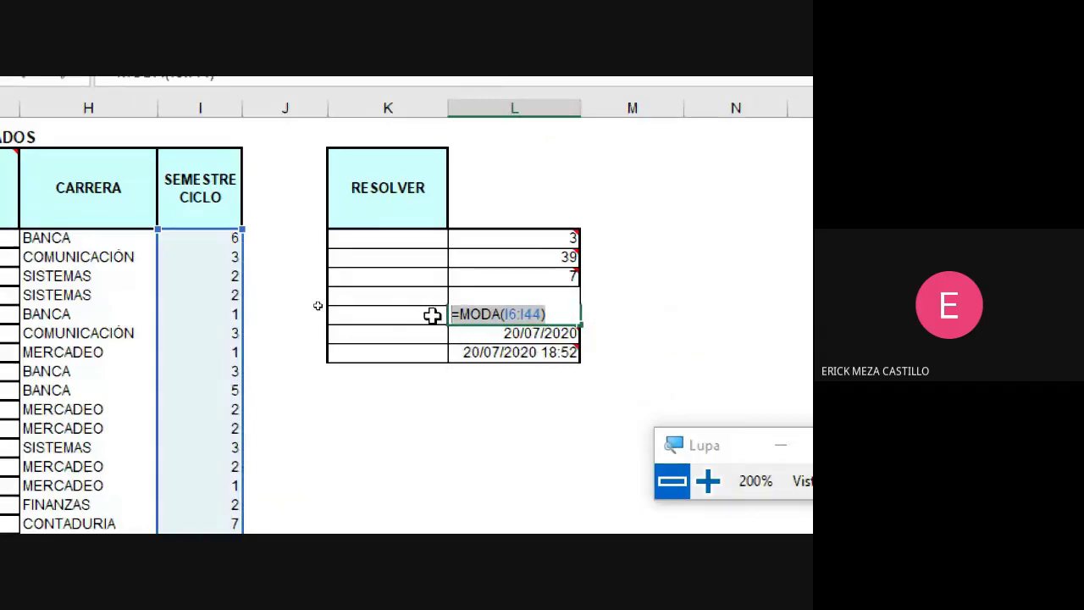
{"action": "key", "text": "ctrl+Return"}
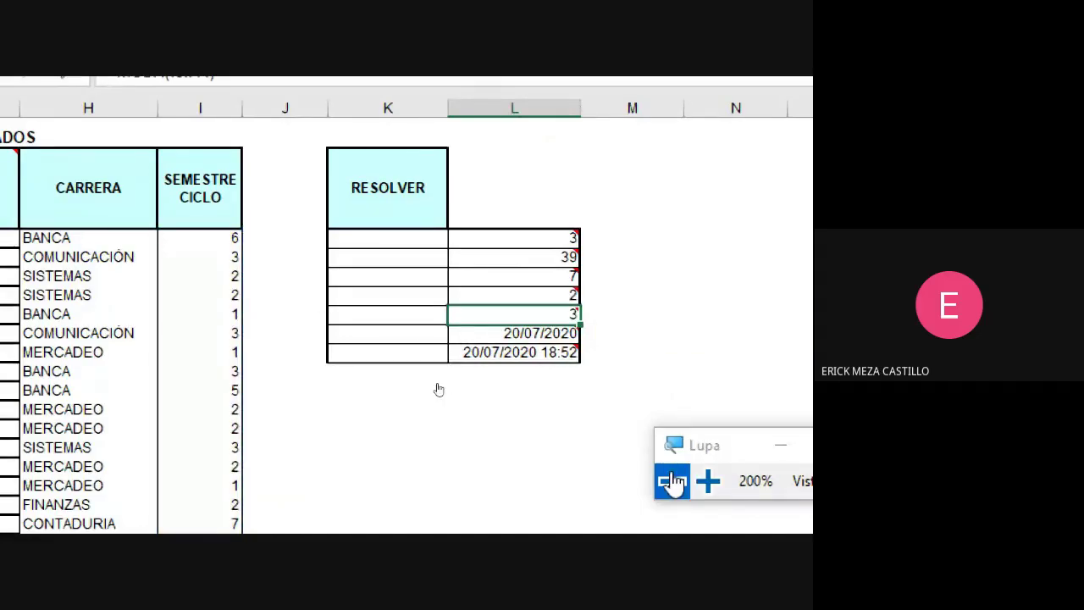
{"action": "left_click", "coordinate": [672, 480]}
{"action": "mouse_move", "coordinate": [395, 522]}
{"action": "left_click", "coordinate": [462, 407]}
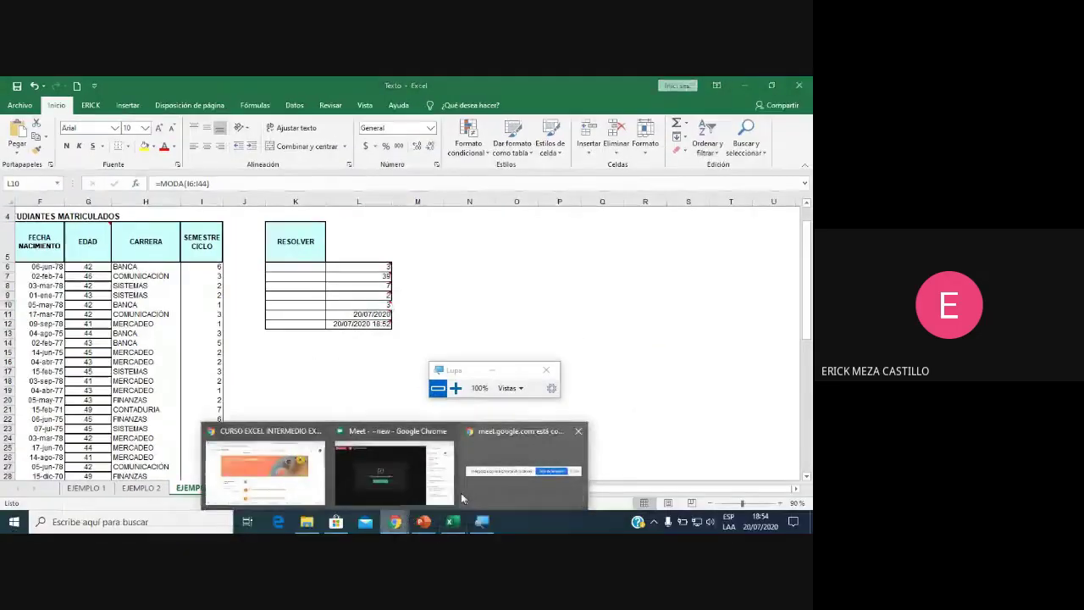
Paste and send =MODA(I6:I44) in the Meet chat.
{"action": "left_click", "coordinate": [398, 473]}
{"action": "left_click", "coordinate": [717, 488]}
{"action": "type", "text": "=MODA(I6:I44)"}
{"action": "key", "text": "Return"}
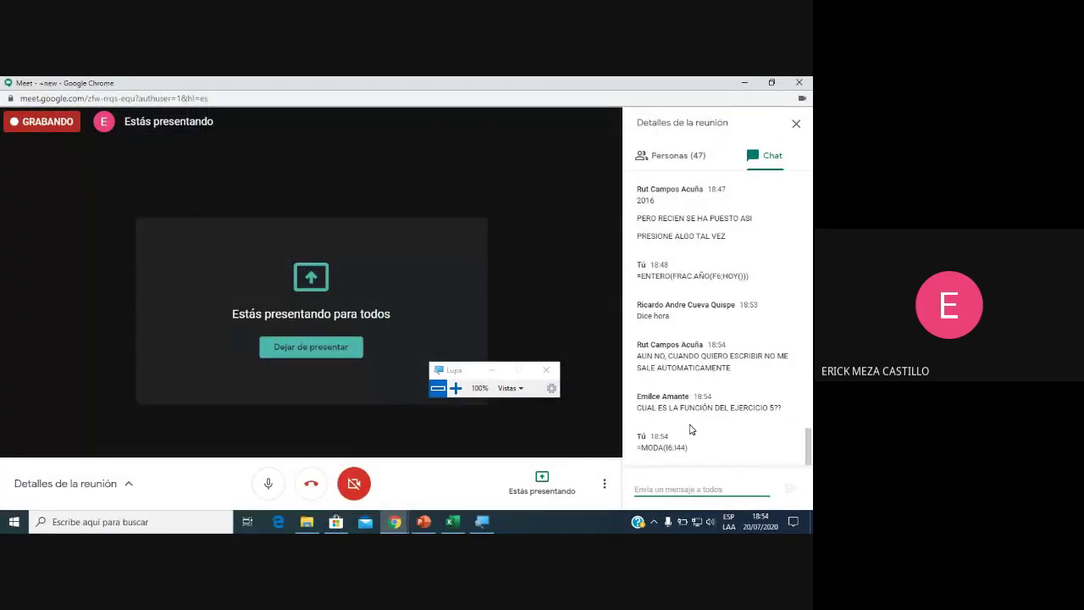
{"action": "left_click", "coordinate": [455, 523]}
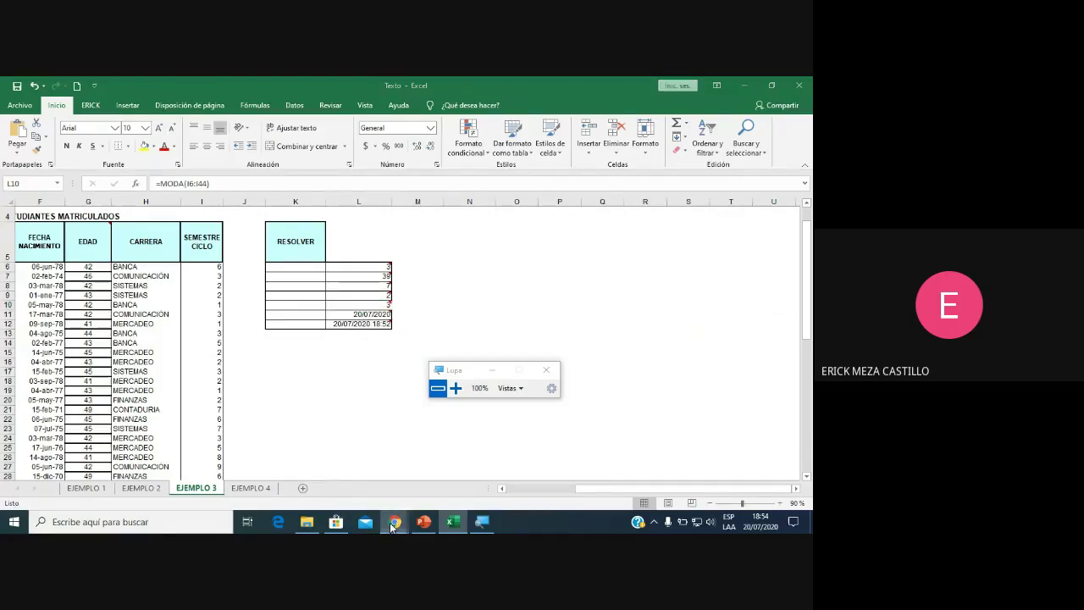
{"action": "mouse_move", "coordinate": [395, 521]}
{"action": "left_click", "coordinate": [437, 503]}
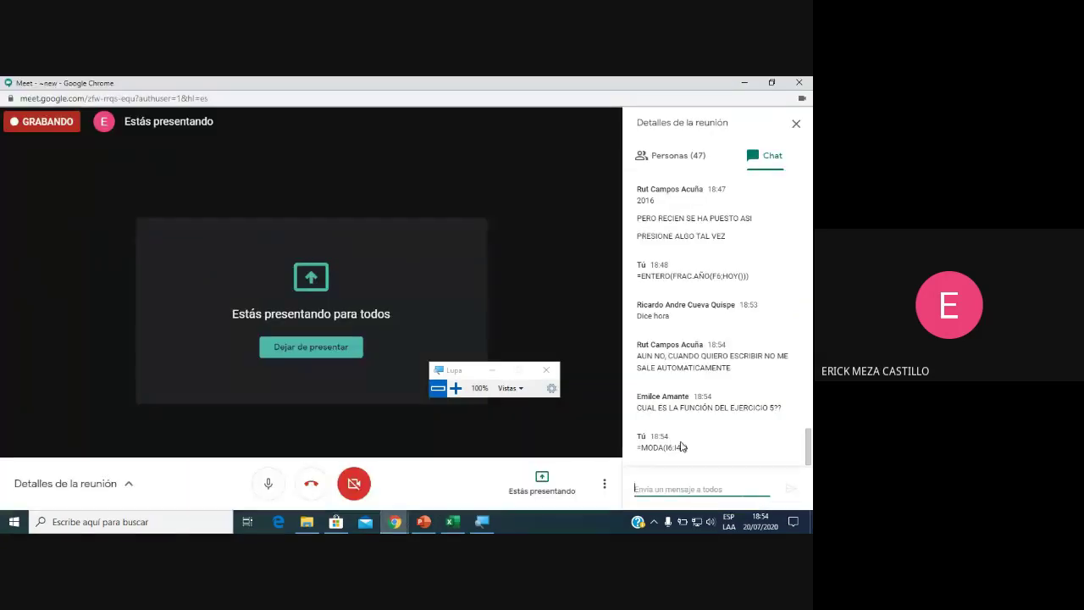
{"action": "scroll", "coordinate": [682, 446], "scroll_direction": "up", "scroll_amount": 1}
{"action": "type", "text": "=MODA(I6:I44)"}
{"action": "key", "text": "Return"}
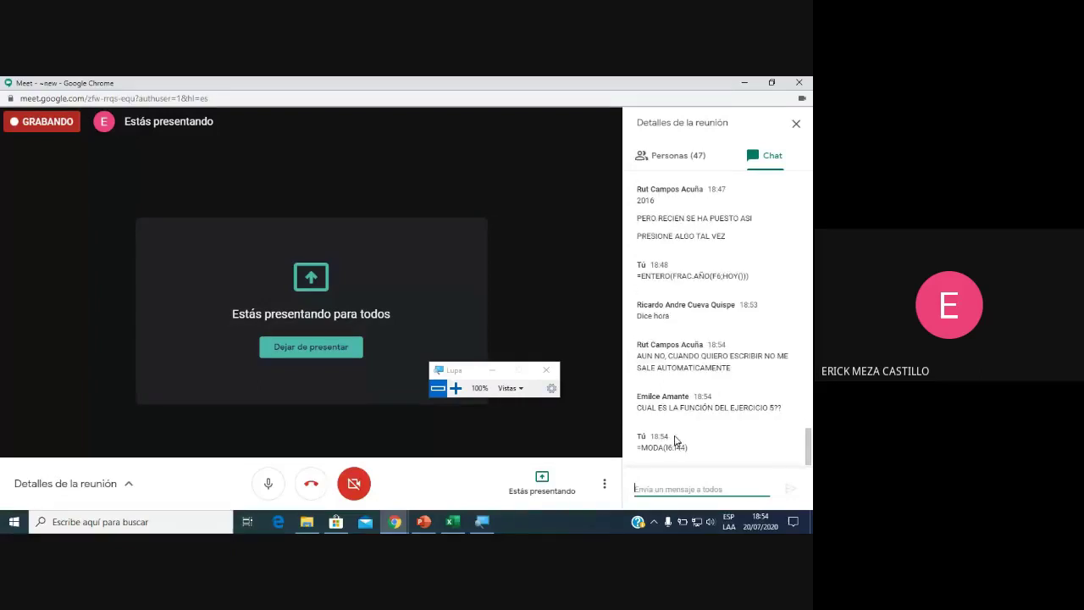
{"action": "left_click", "coordinate": [452, 522]}
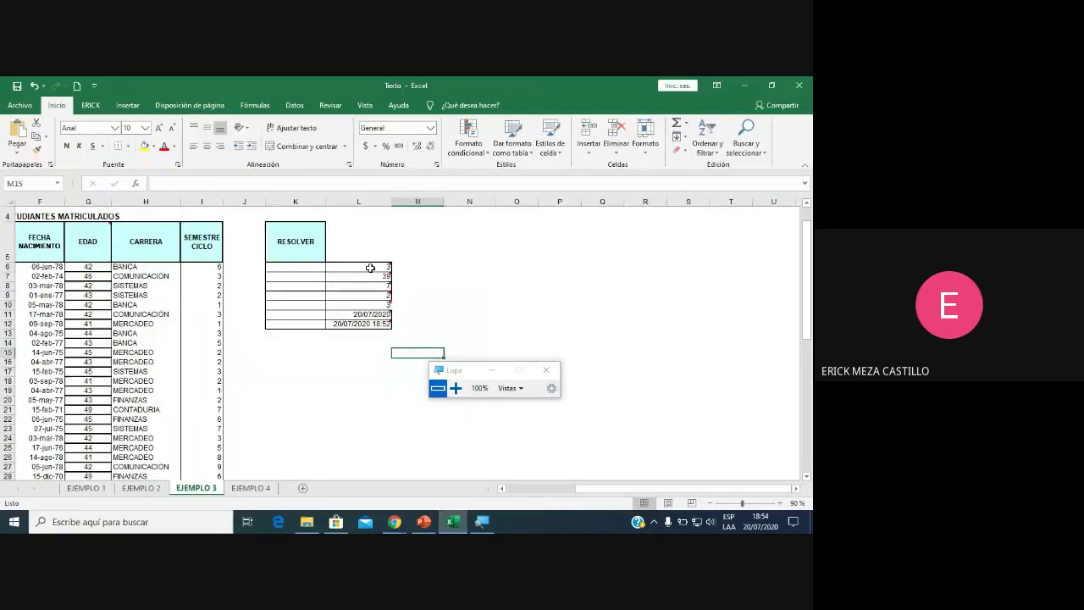
Widen column L in Excel so the date-time answer fits.
{"action": "left_click_drag", "start_coordinate": [370, 267], "coordinate": [373, 325]}
{"action": "left_click", "coordinate": [470, 315]}
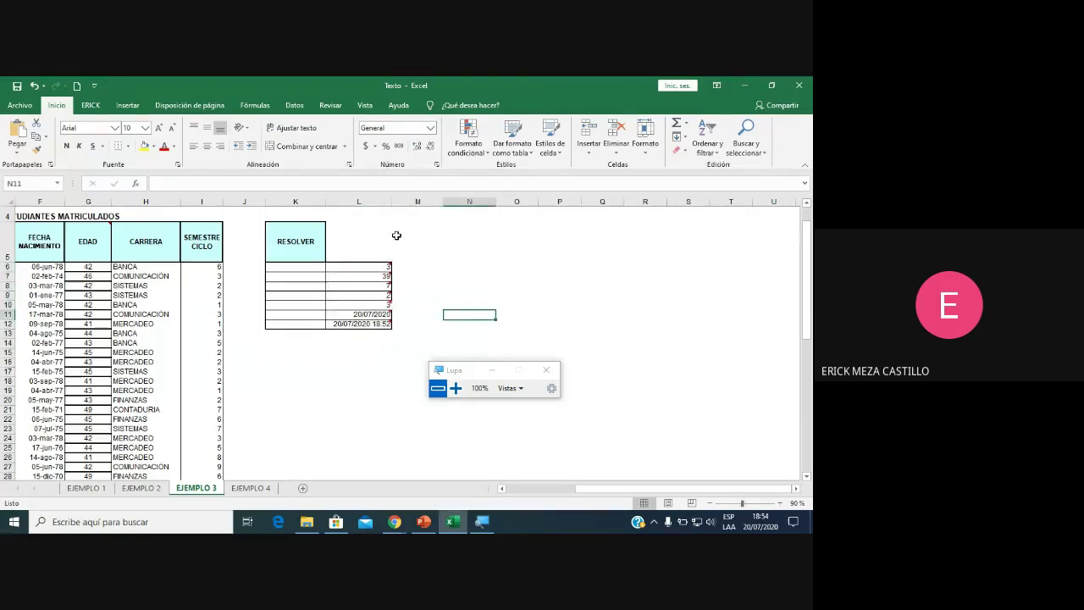
{"action": "left_click_drag", "start_coordinate": [391, 202], "coordinate": [412, 202]}
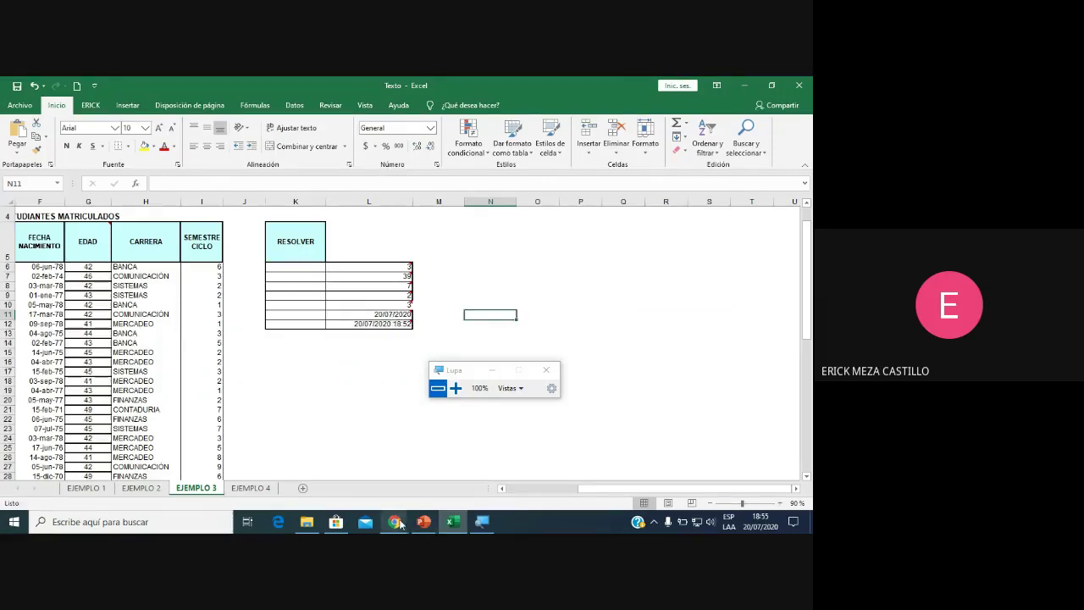
{"action": "left_click", "coordinate": [436, 489]}
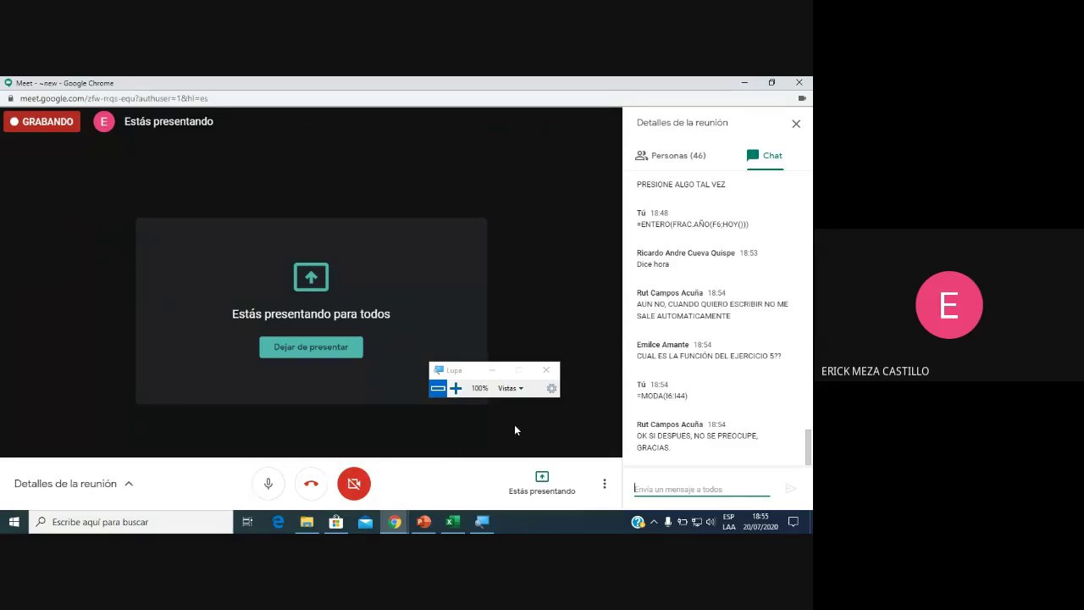
{"action": "left_click", "coordinate": [452, 523]}
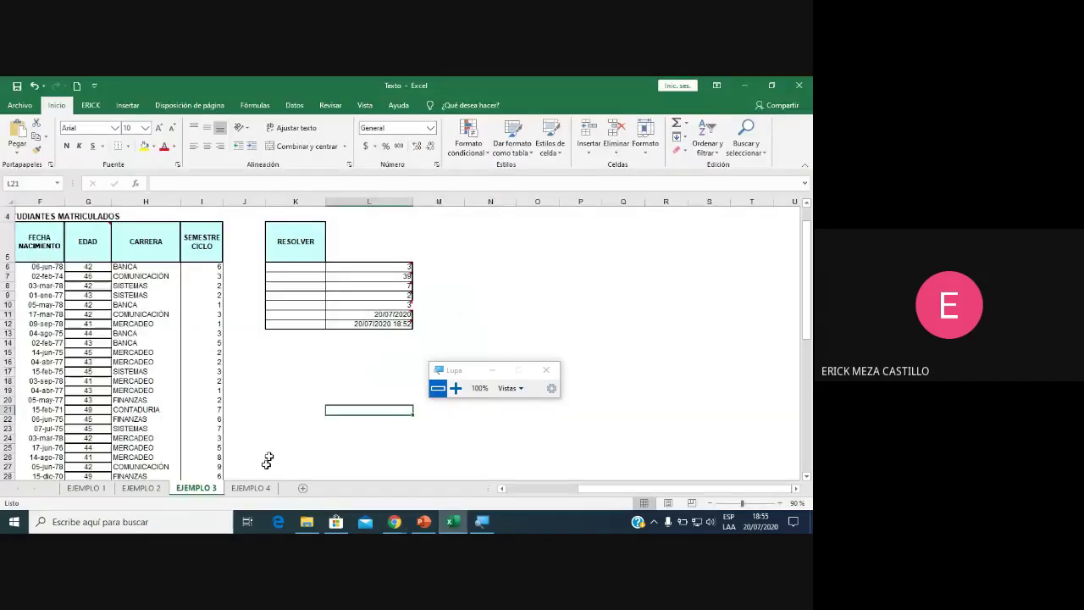
Switch to EJEMPLO 4, scroll through its exam tables, and move the Magnifier toolbar aside.
{"action": "left_click", "coordinate": [264, 498]}
{"action": "scroll", "coordinate": [359, 416], "scroll_direction": "up", "scroll_amount": 3}
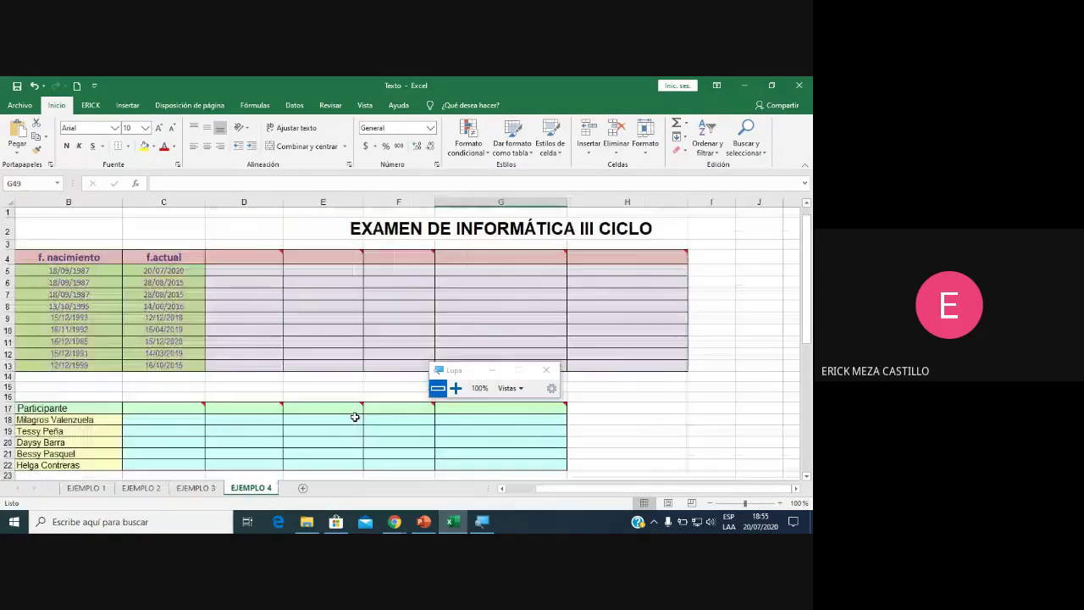
{"action": "scroll", "coordinate": [360, 419], "scroll_direction": "down", "scroll_amount": 4}
{"action": "scroll", "coordinate": [362, 421], "scroll_direction": "down", "scroll_amount": 5}
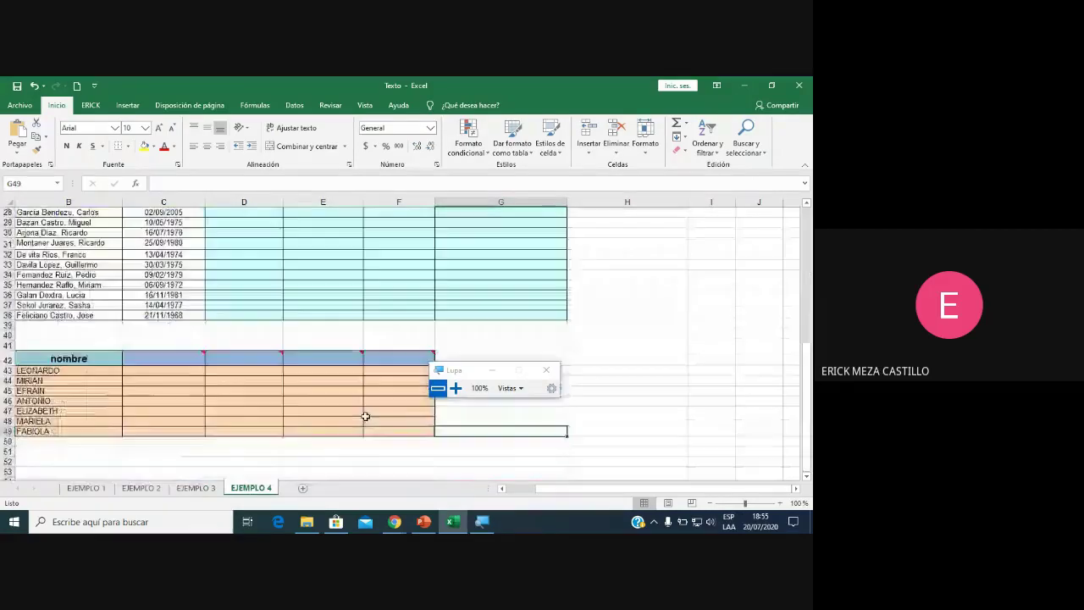
{"action": "scroll", "coordinate": [365, 418], "scroll_direction": "up", "scroll_amount": 4}
{"action": "scroll", "coordinate": [368, 414], "scroll_direction": "up", "scroll_amount": 5}
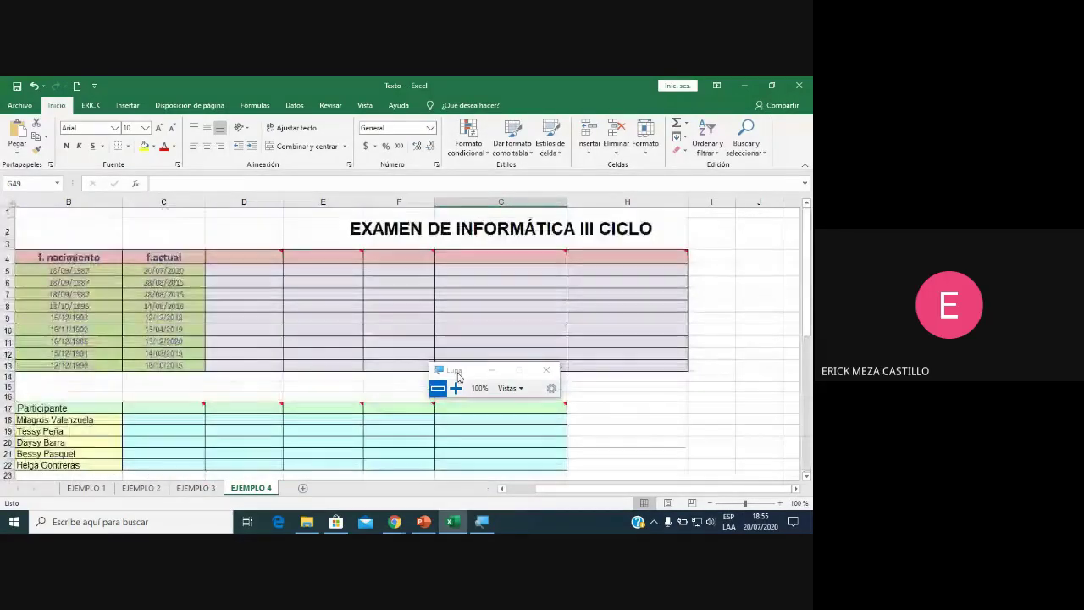
{"action": "left_click_drag", "start_coordinate": [491, 370], "coordinate": [708, 417]}
{"action": "left_click_drag", "start_coordinate": [558, 495], "coordinate": [496, 488]}
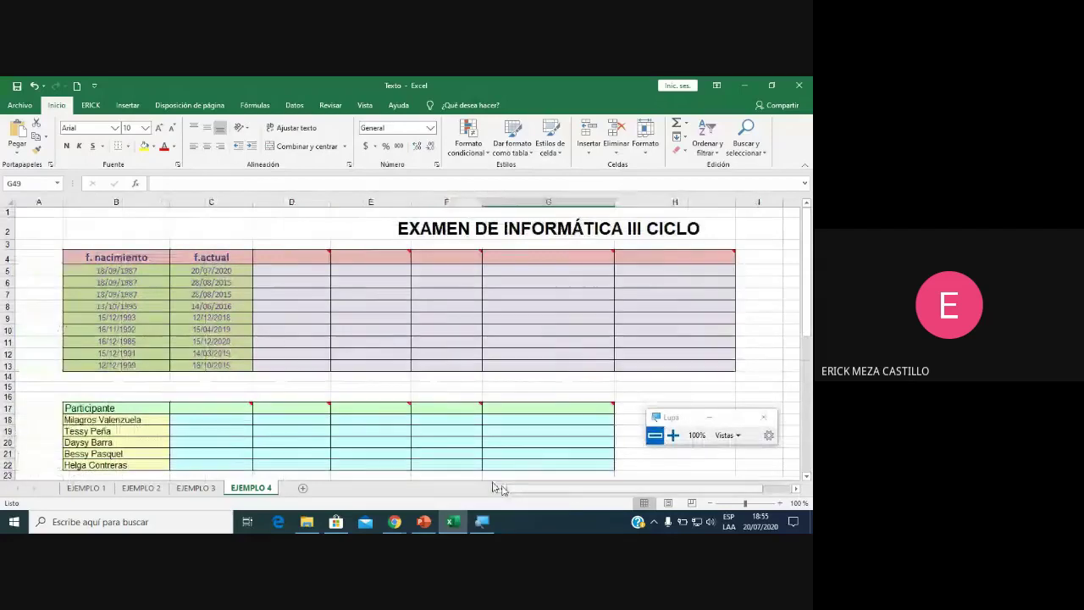
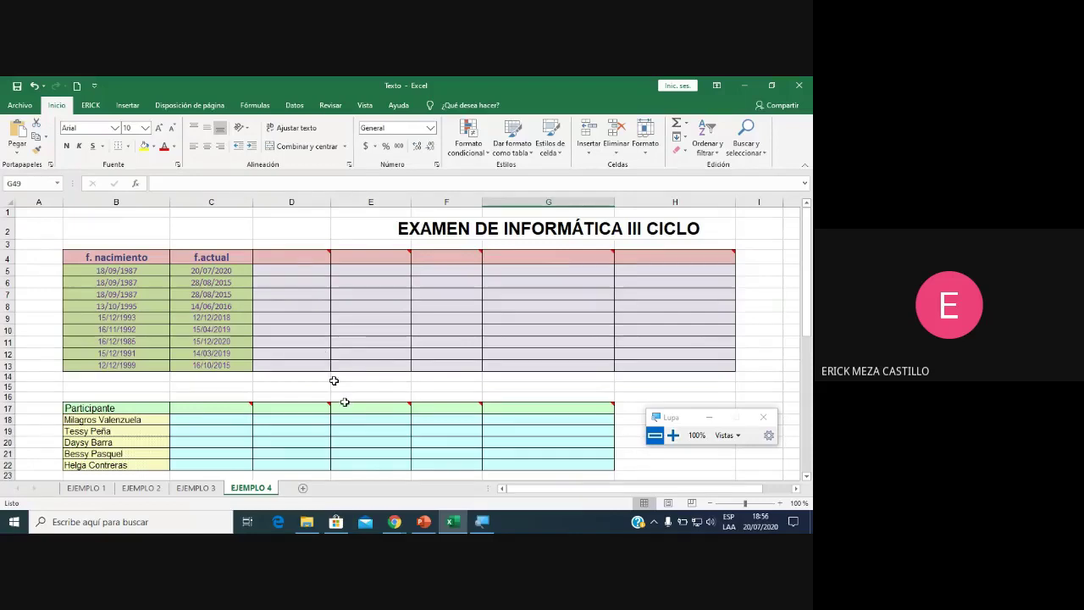
Bring the meeting forward, reposition the magnifier, and return to the spreadsheet.
{"action": "mouse_move", "coordinate": [395, 521]}
{"action": "left_click", "coordinate": [407, 505]}
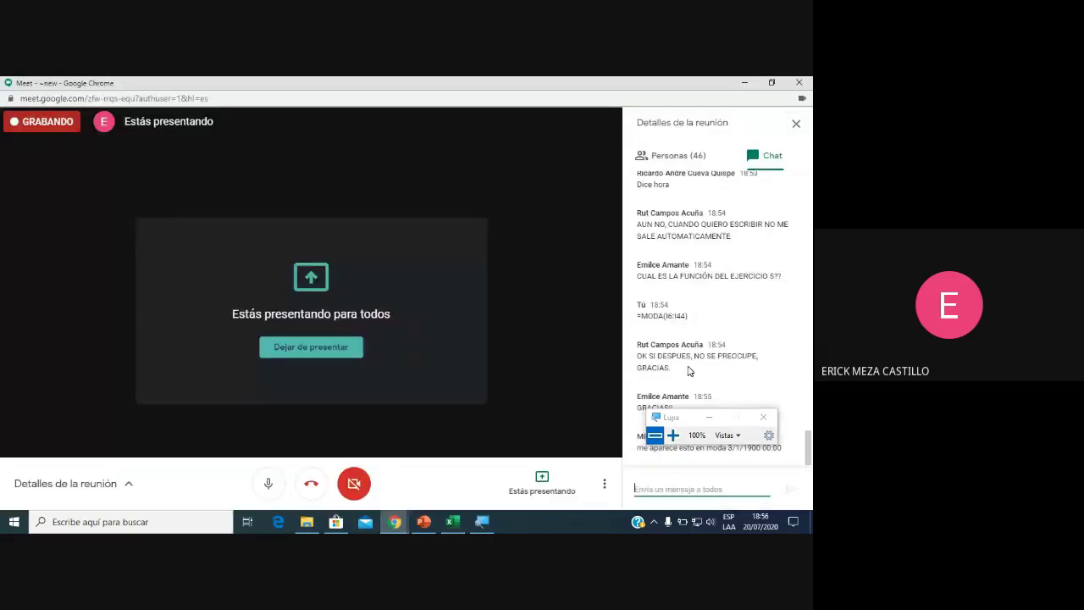
{"action": "left_click_drag", "start_coordinate": [669, 419], "coordinate": [362, 418]}
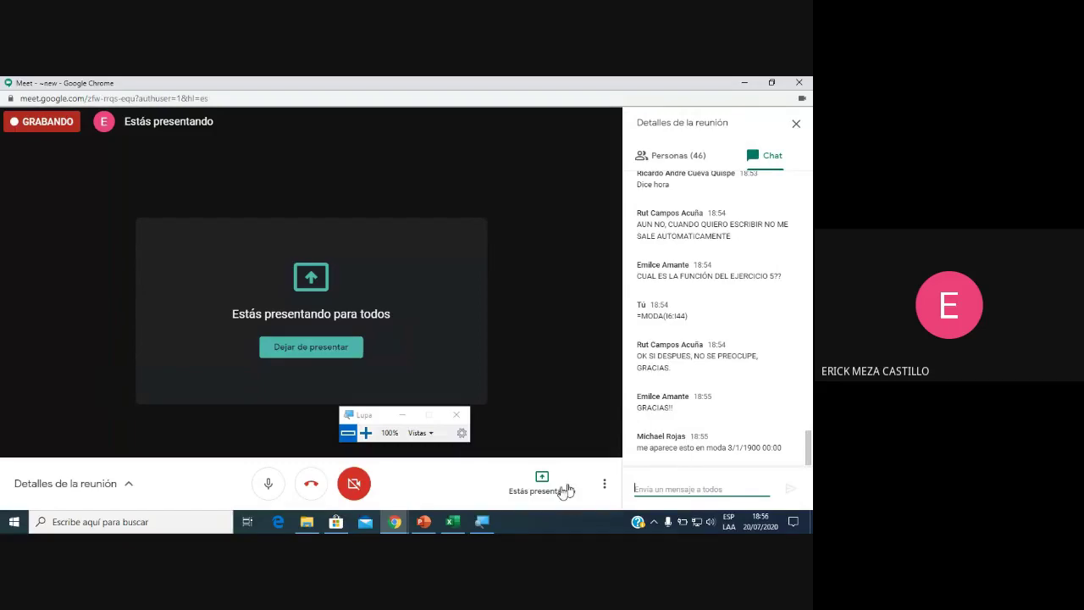
{"action": "left_click", "coordinate": [452, 522]}
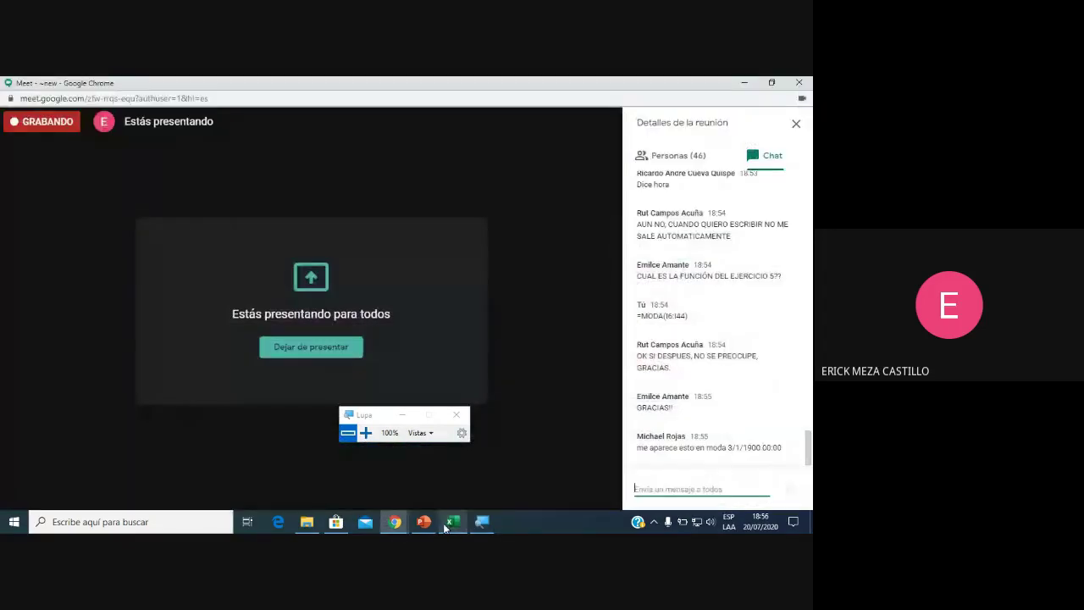
{"action": "left_click", "coordinate": [445, 524]}
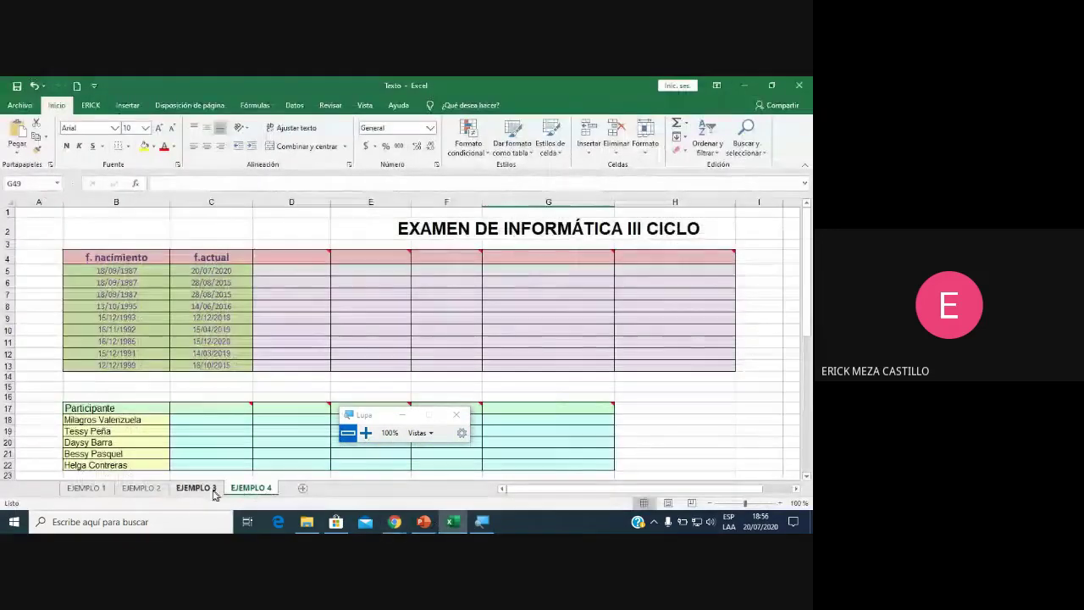
On the EJEMPLO 3 sheet, review the MODA formula behind the most-repeated cycle result, 3.
{"action": "left_click", "coordinate": [197, 488]}
{"action": "left_click_drag", "start_coordinate": [373, 416], "coordinate": [542, 471]}
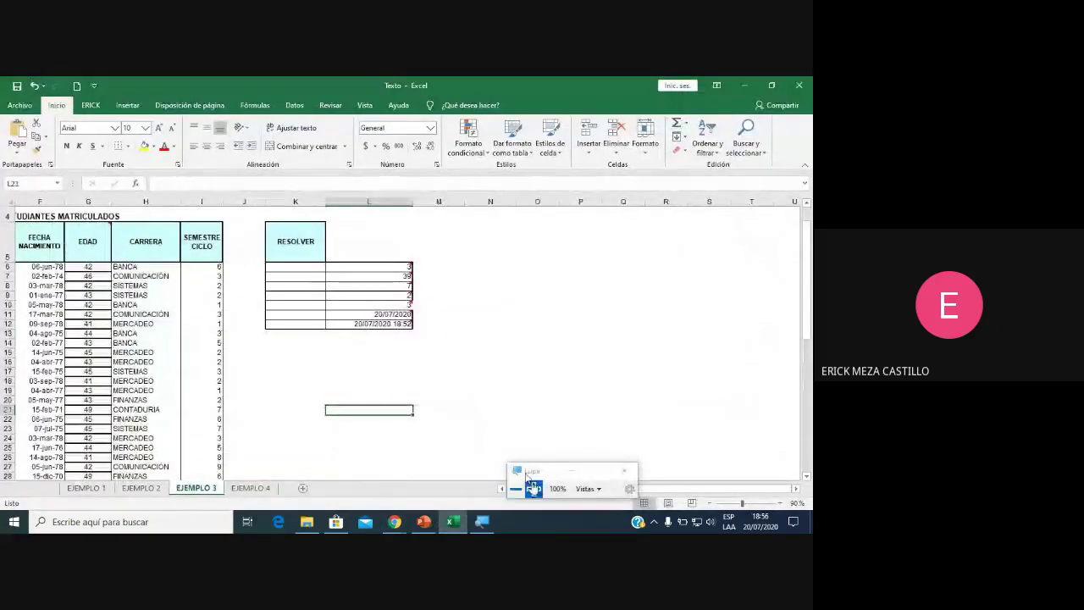
{"action": "left_click", "coordinate": [534, 489]}
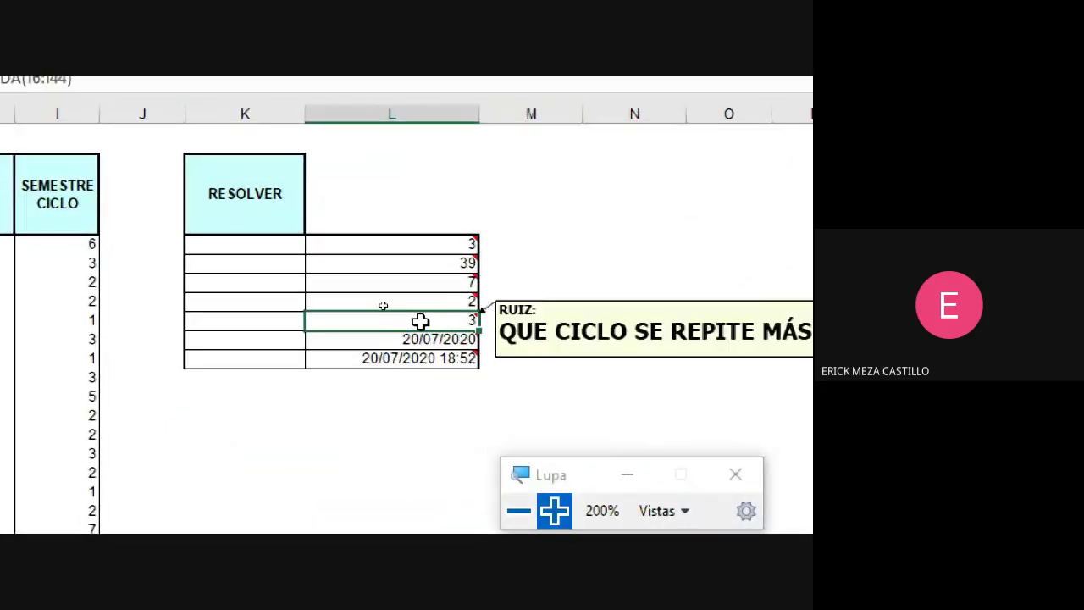
{"action": "left_click", "coordinate": [418, 320]}
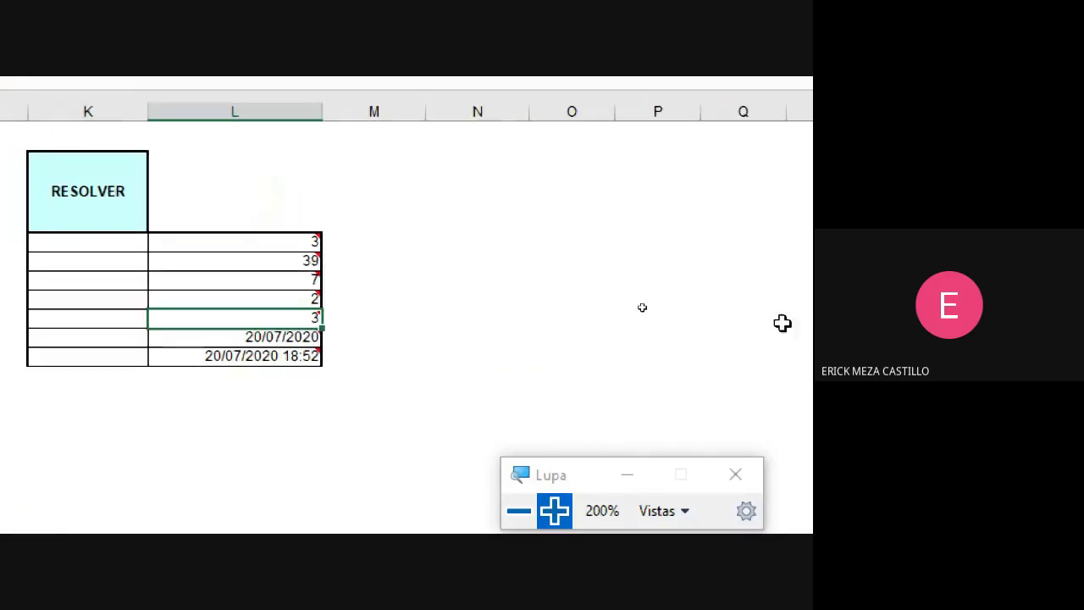
{"action": "left_click", "coordinate": [446, 263]}
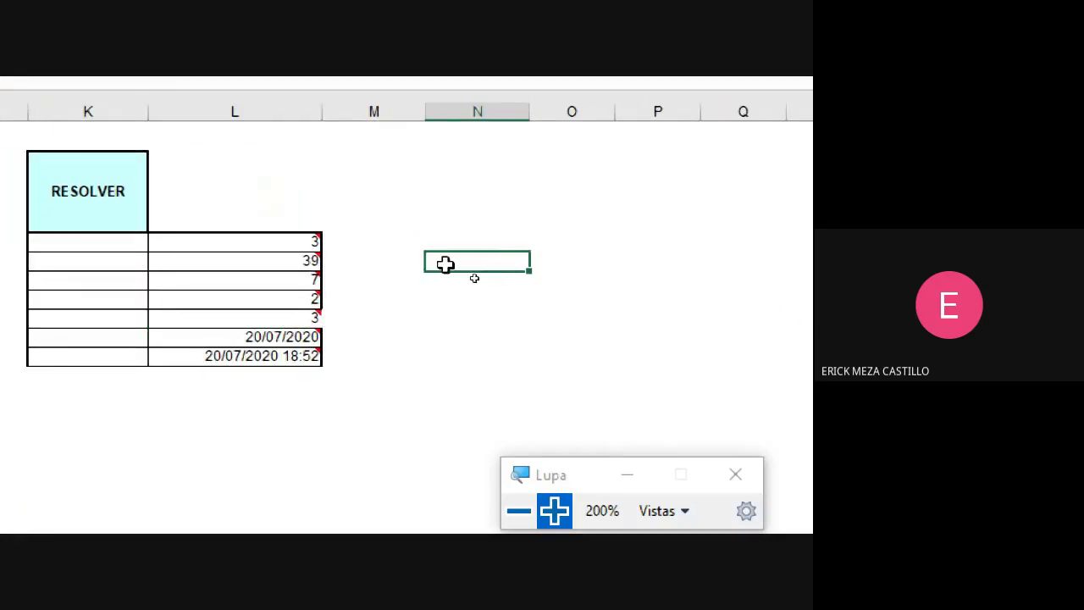
{"action": "left_click", "coordinate": [518, 511]}
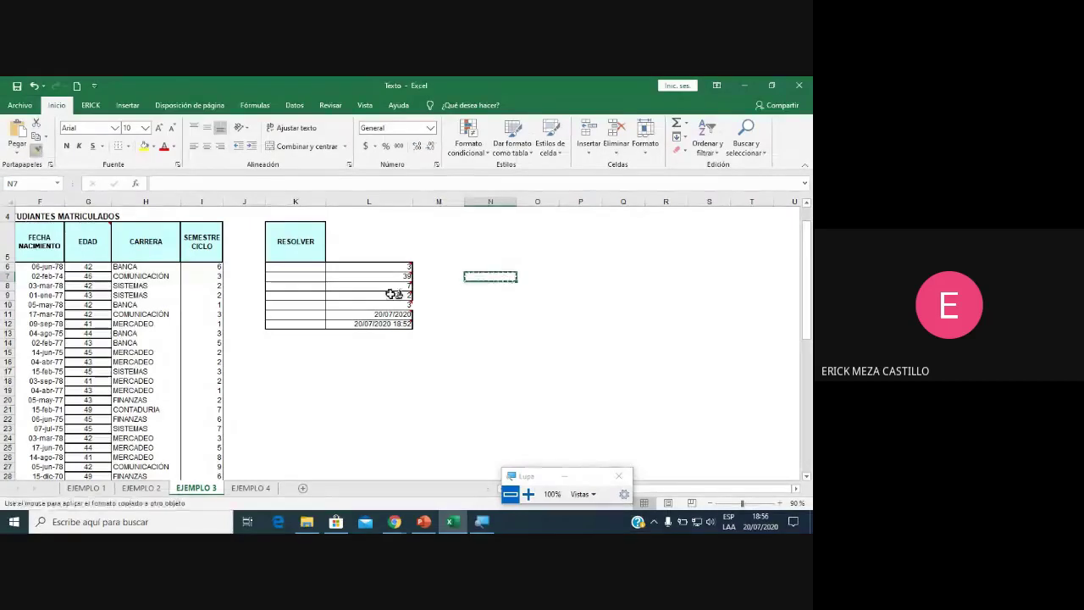
{"action": "left_click", "coordinate": [389, 305]}
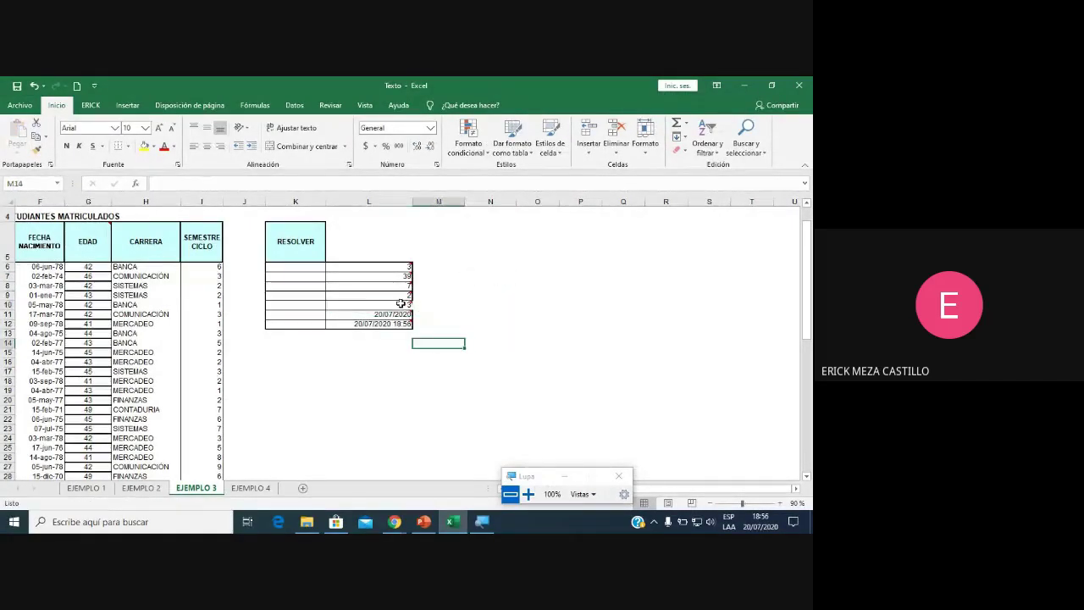
{"action": "left_click", "coordinate": [528, 494]}
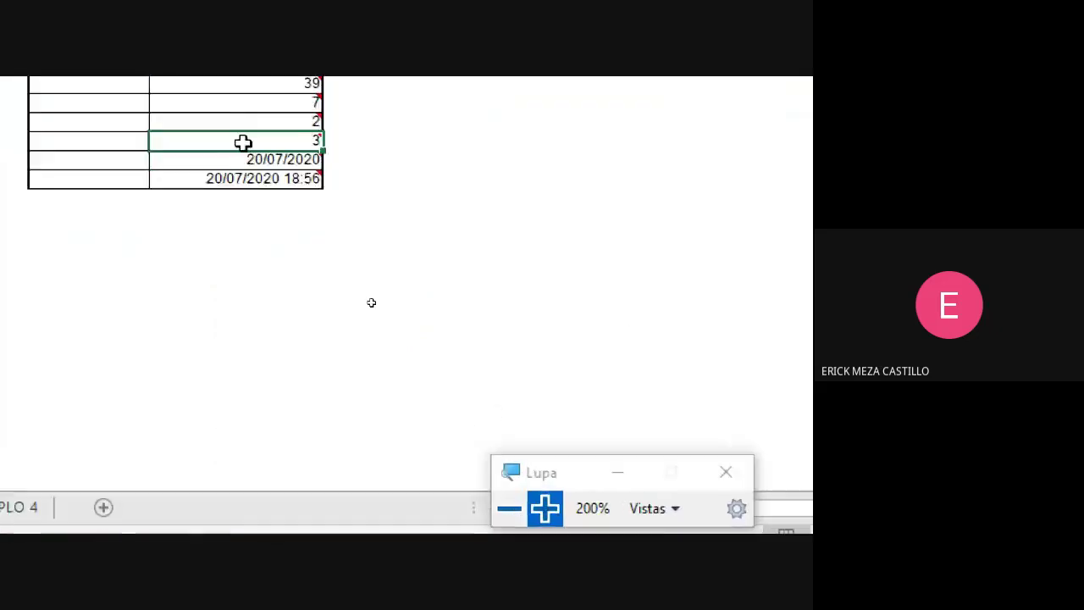
{"action": "left_click", "coordinate": [509, 509]}
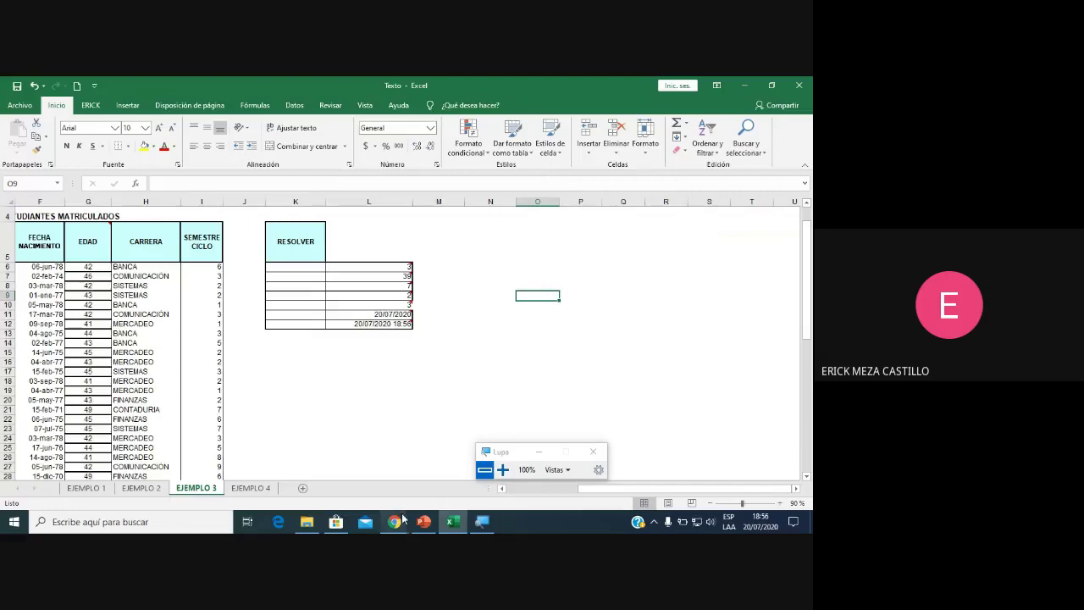
Go to the EJEMPLO 4 sheet and select D5 for the first age result.
{"action": "mouse_move", "coordinate": [395, 522]}
{"action": "left_click", "coordinate": [395, 466]}
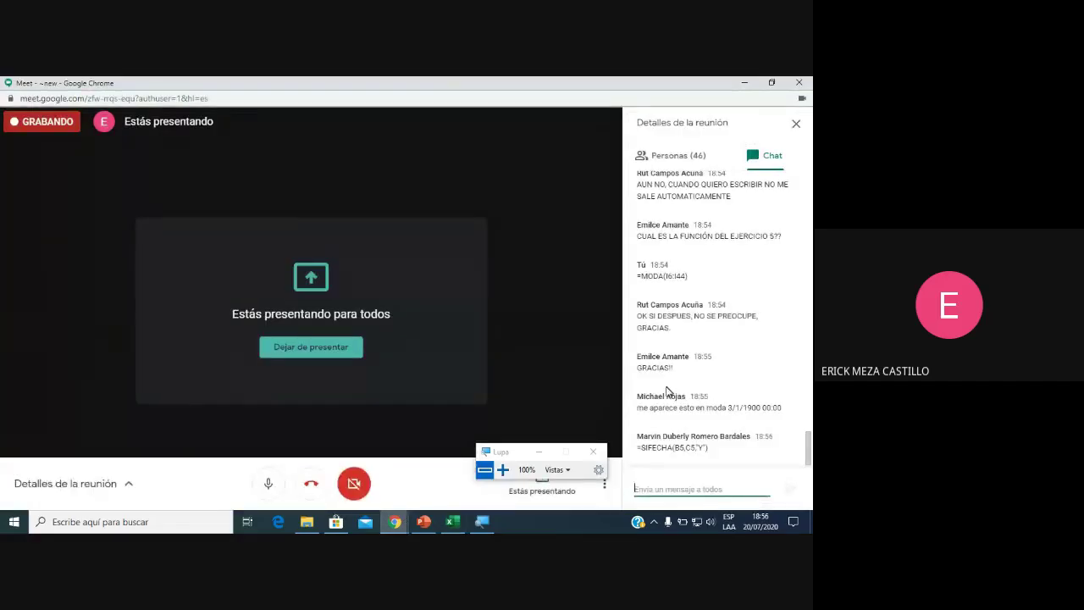
{"action": "left_click", "coordinate": [454, 523]}
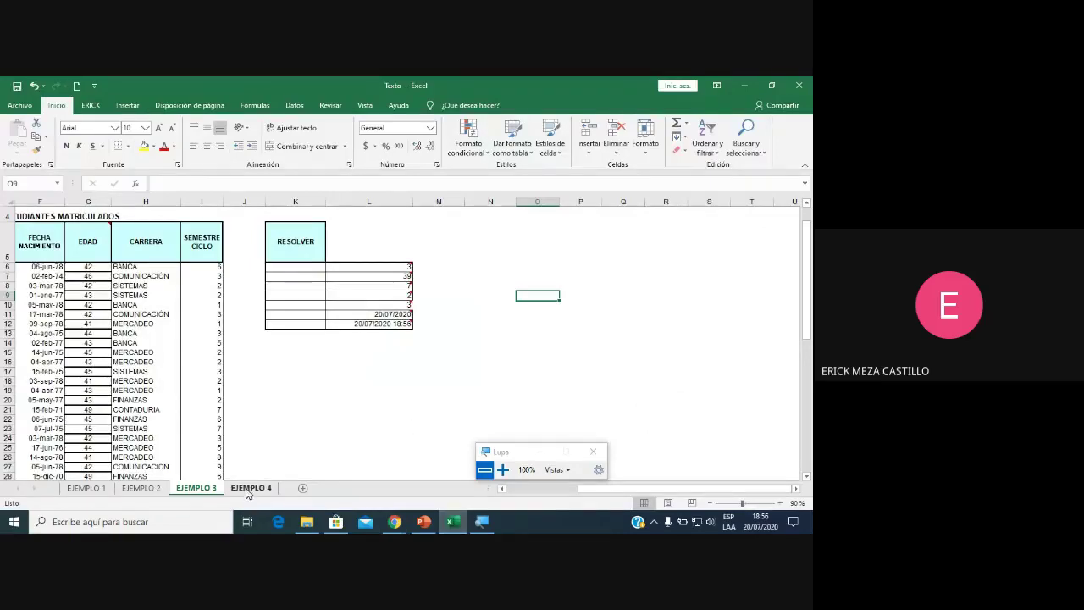
{"action": "left_click", "coordinate": [250, 489]}
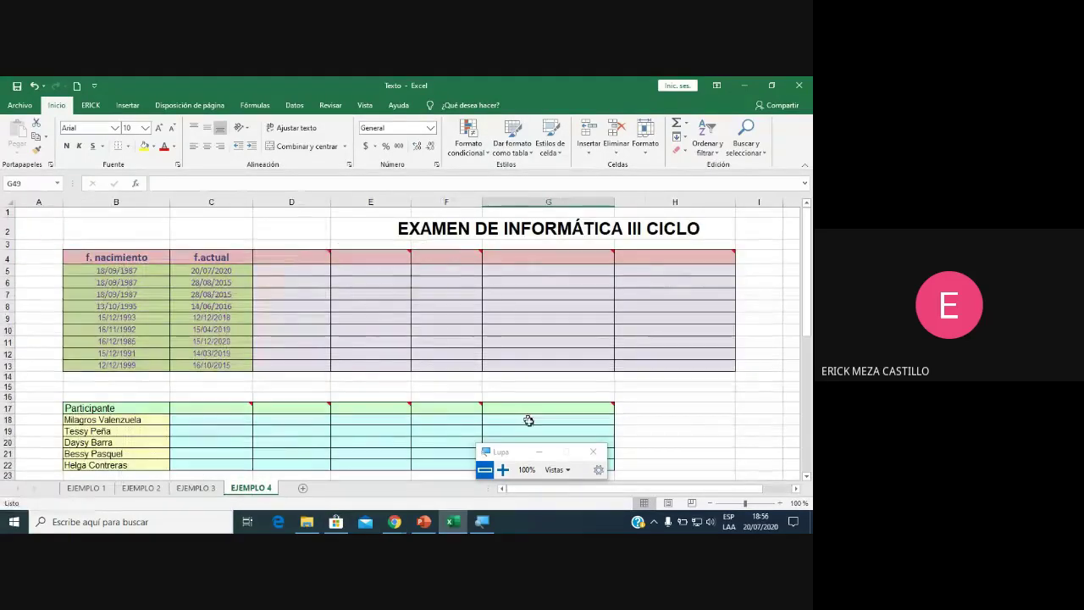
{"action": "key", "text": "super+plus"}
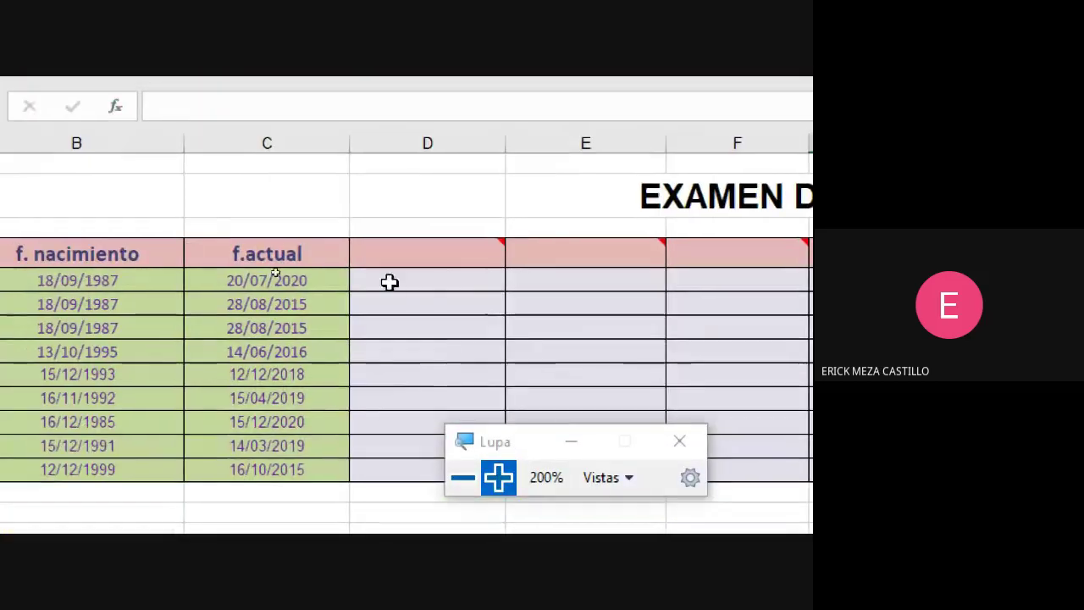
{"action": "left_click", "coordinate": [413, 278]}
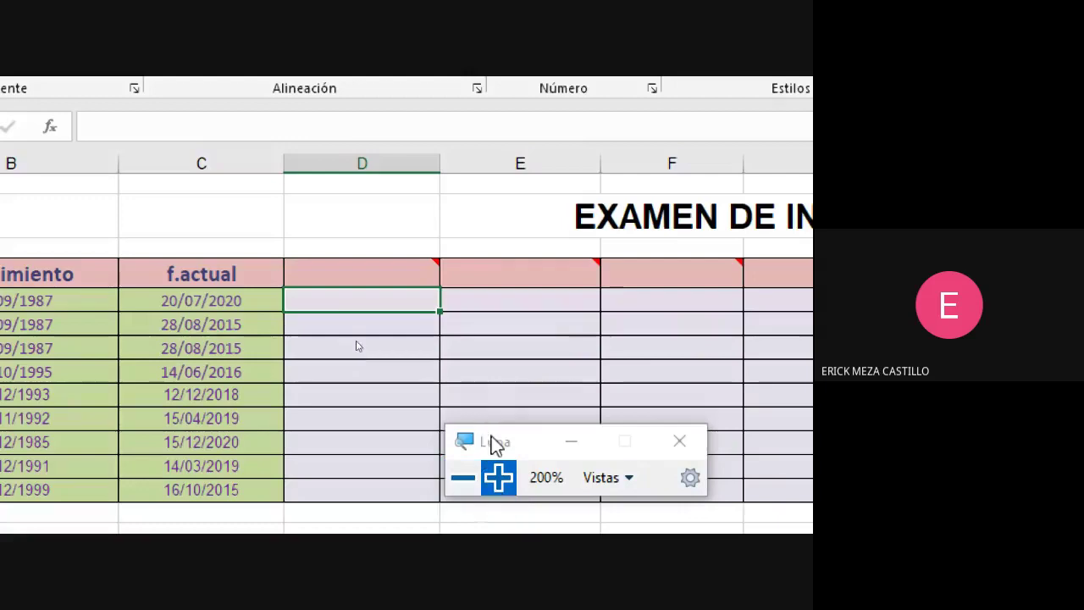
{"action": "left_click", "coordinate": [463, 477]}
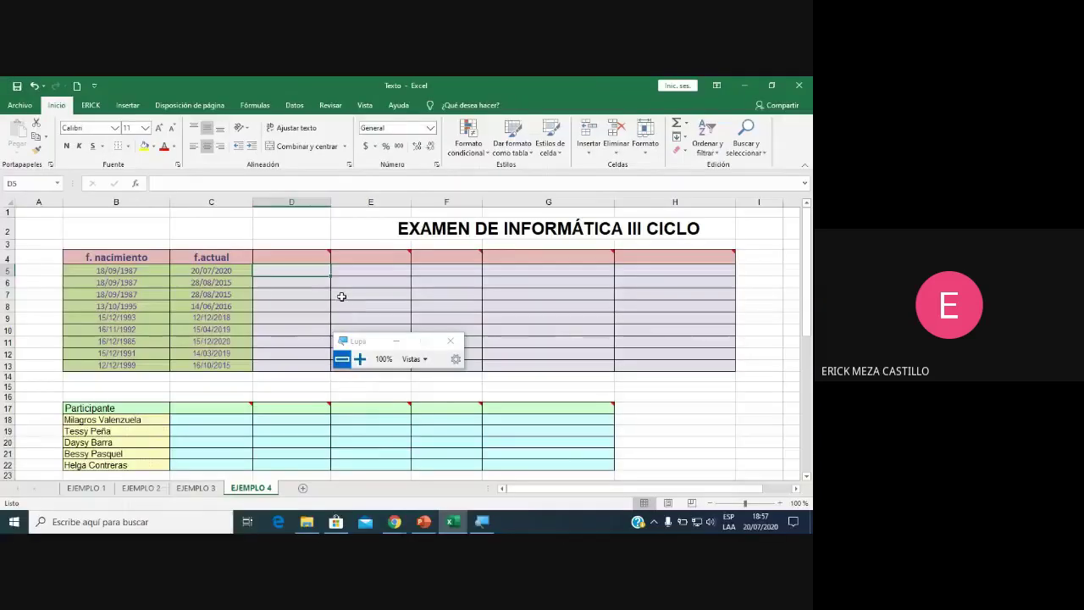
Type =SIFECHA( into D5, correcting the typos along the way.
{"action": "type", "text": "=SIF"}
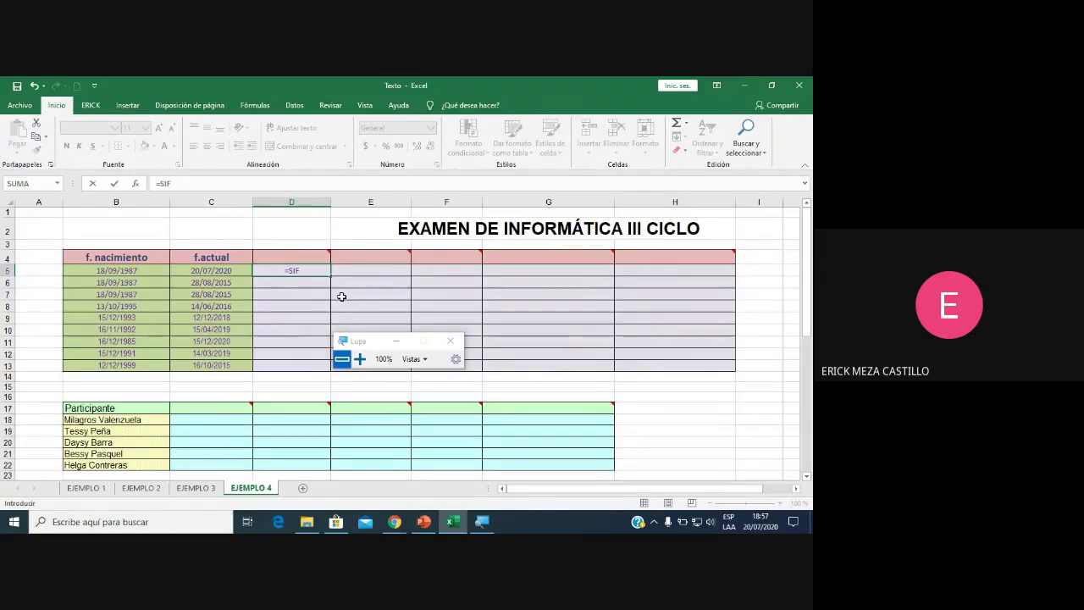
{"action": "key", "text": "BackSpace"}
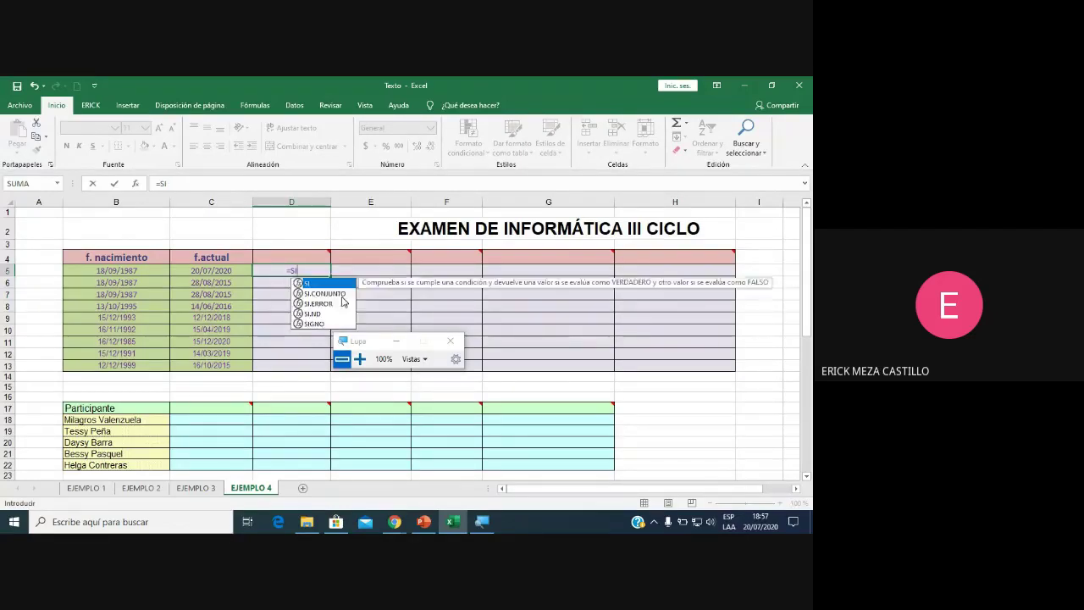
{"action": "key", "text": "BackSpace"}
{"action": "key", "text": "BackSpace"}
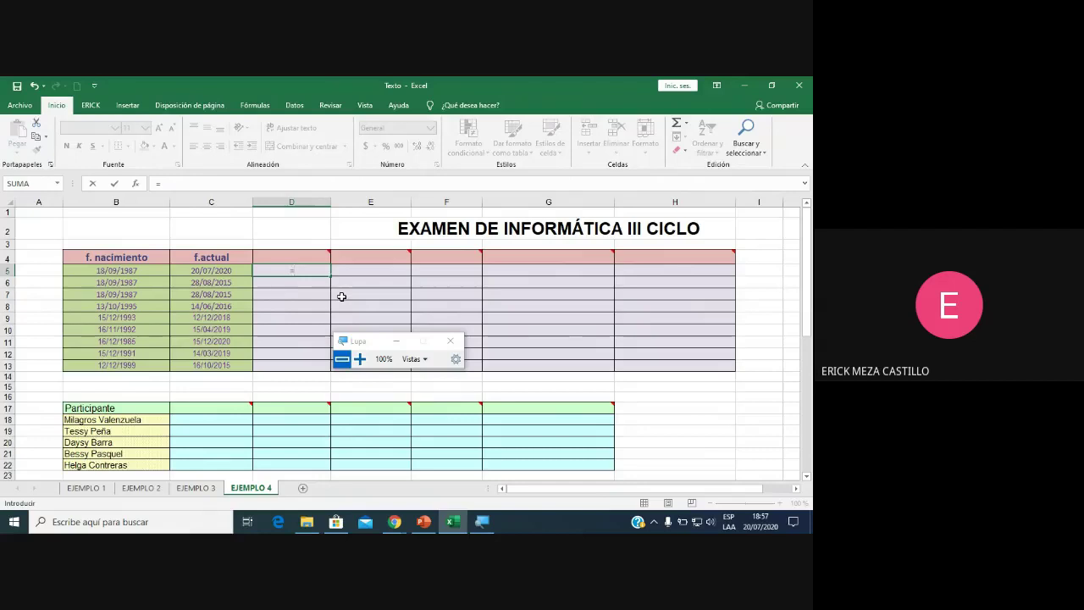
{"action": "type", "text": "s"}
{"action": "key", "text": "BackSpace"}
{"action": "type", "text": "S"}
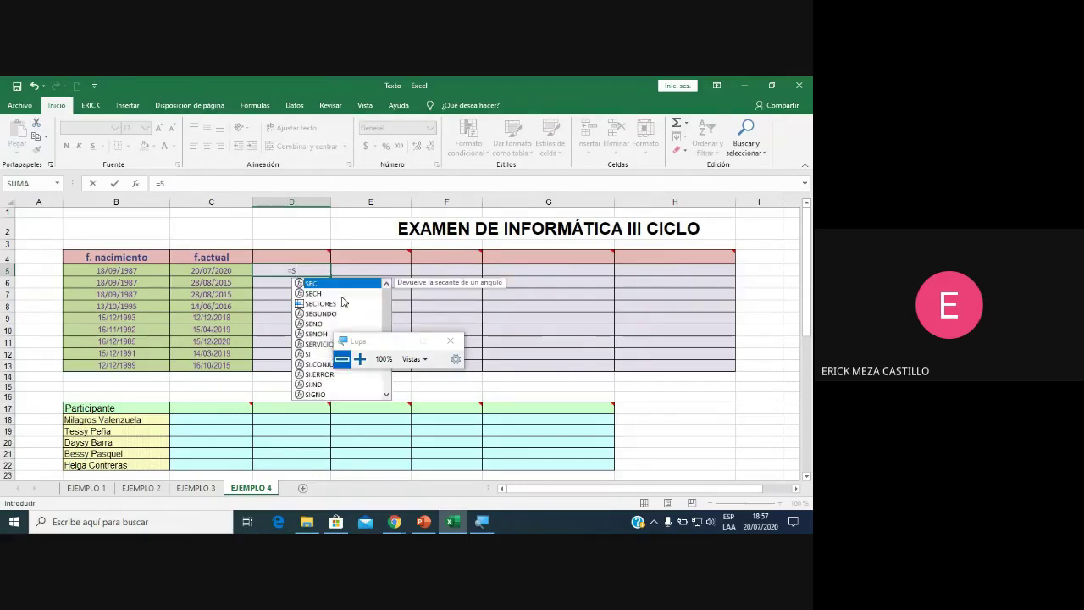
{"action": "type", "text": "IFECA"}
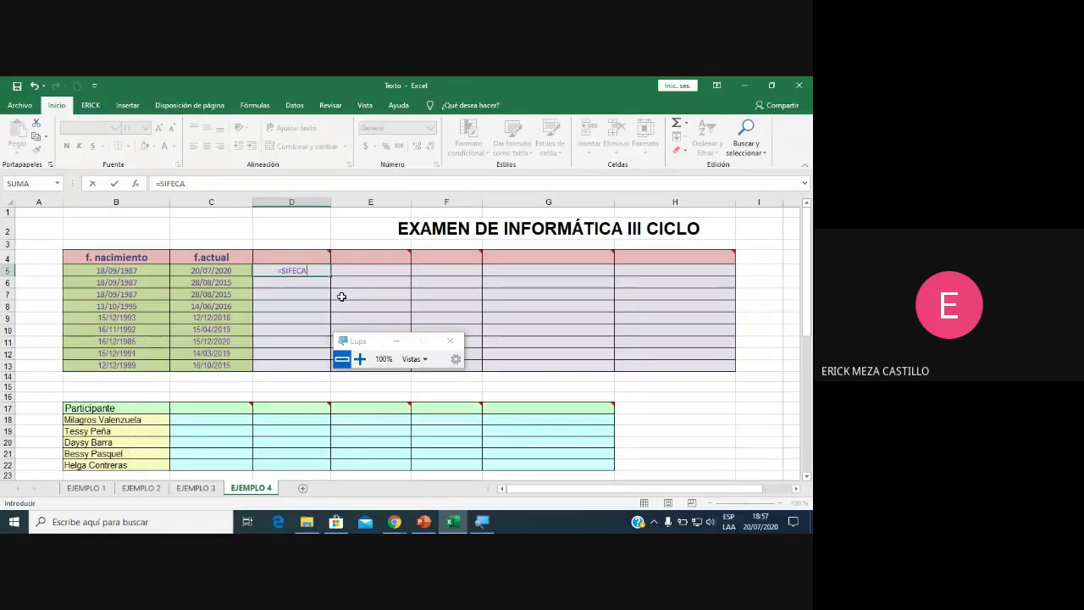
{"action": "key", "text": "BackSpace"}
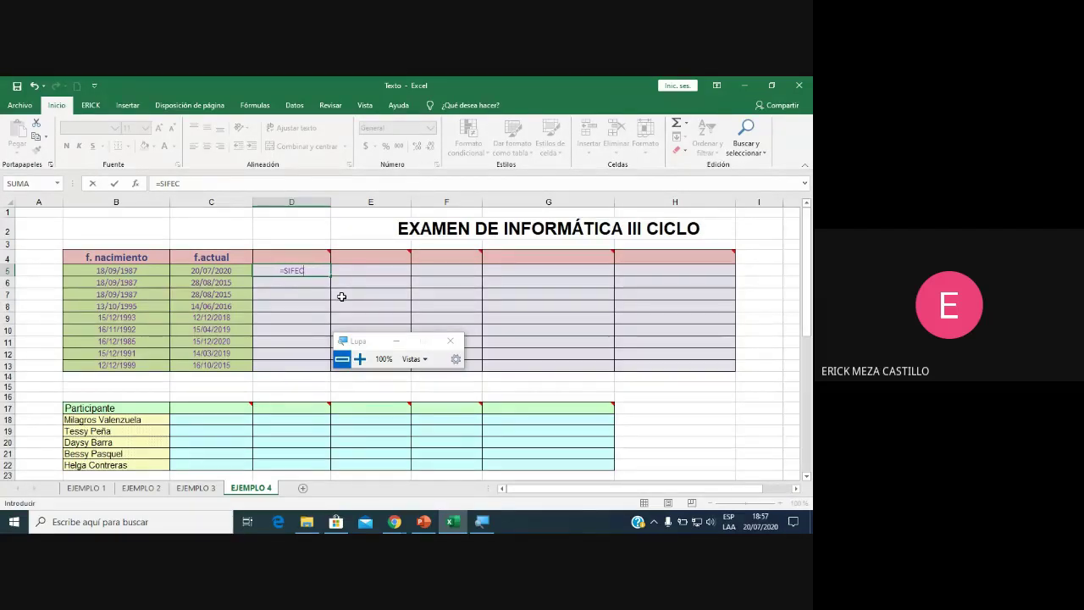
{"action": "type", "text": "HA"}
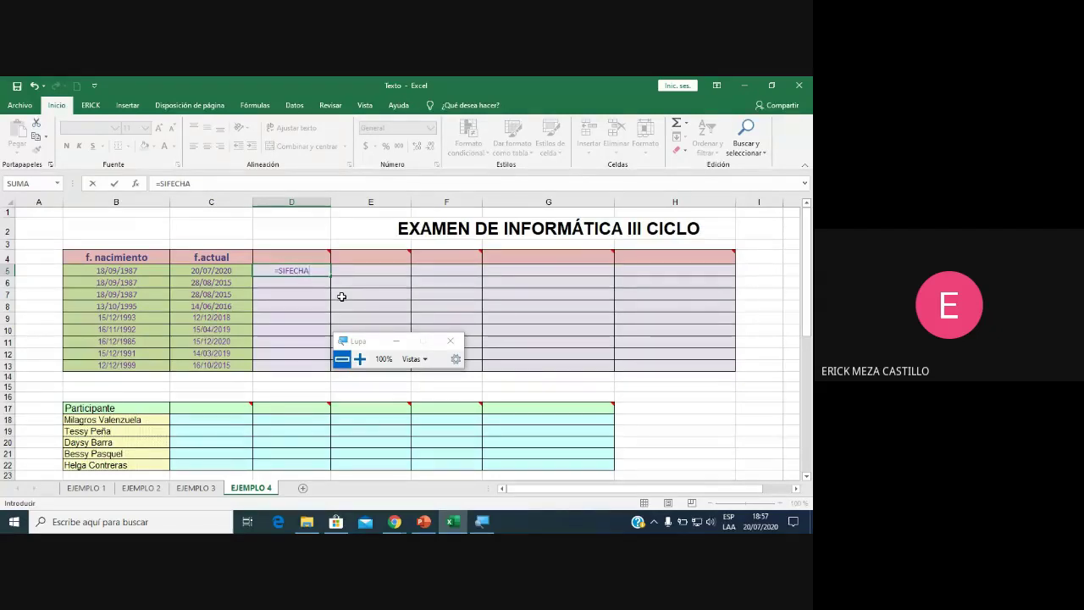
{"action": "type", "text": "("}
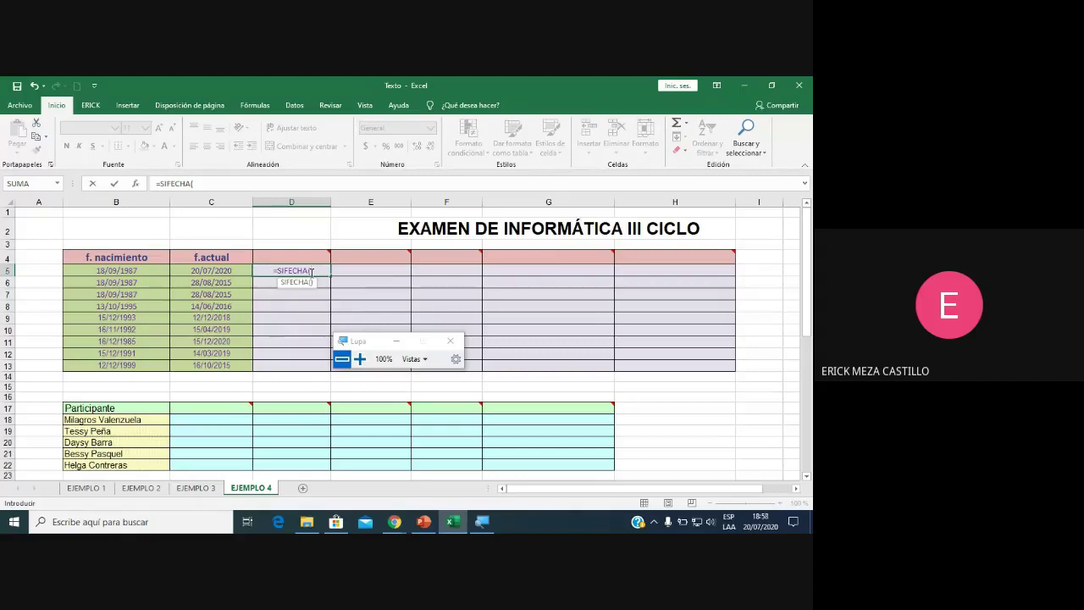
Complete D5 as =SIFECHA(B5;C5;"Y") using B5 and C5, commit it, and reopen it for editing.
{"action": "left_click", "coordinate": [137, 268]}
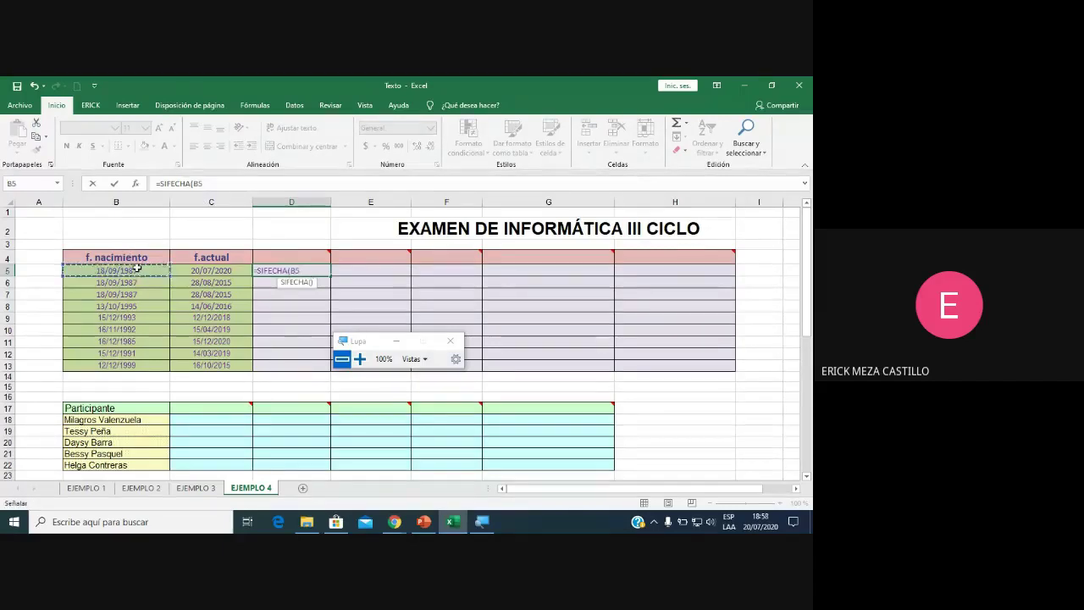
{"action": "type", "text": ";"}
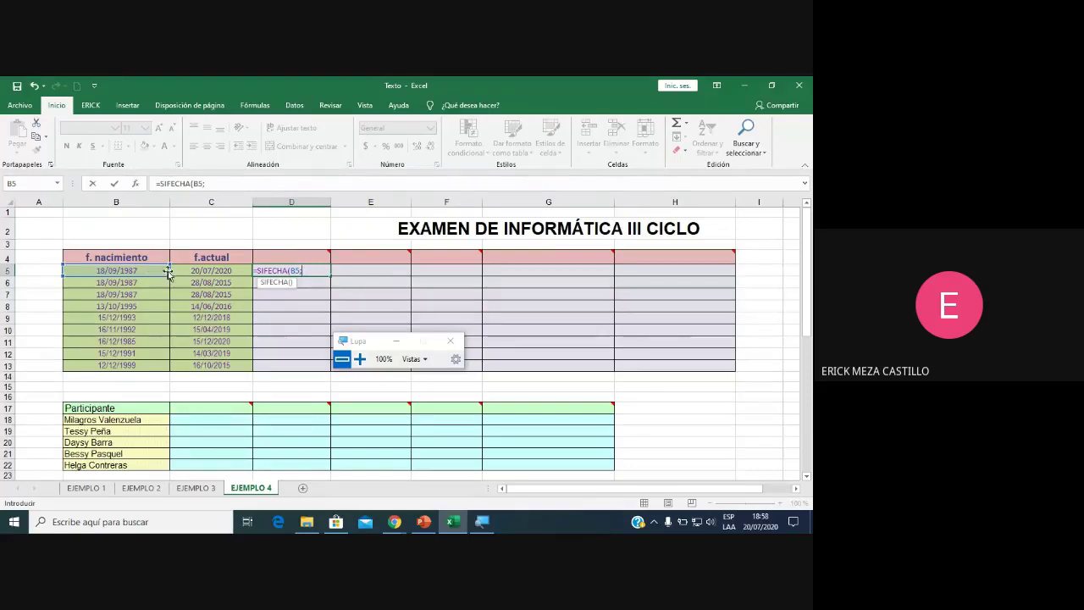
{"action": "left_click", "coordinate": [201, 270]}
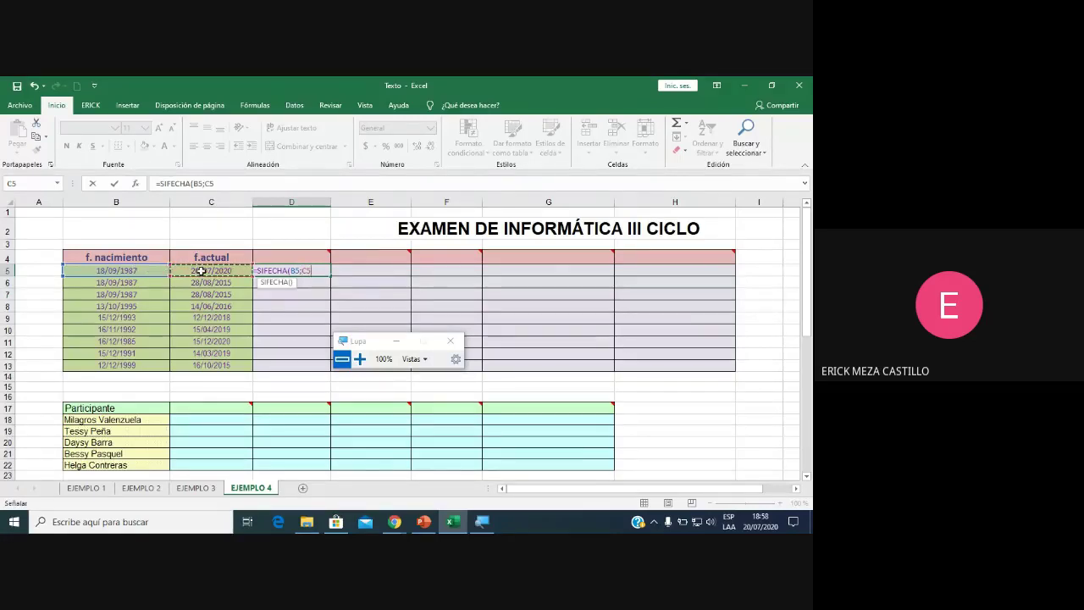
{"action": "type", "text": ";"}
{"action": "type", "text": "\""}
{"action": "type", "text": "Y"}
{"action": "type", "text": ")"}
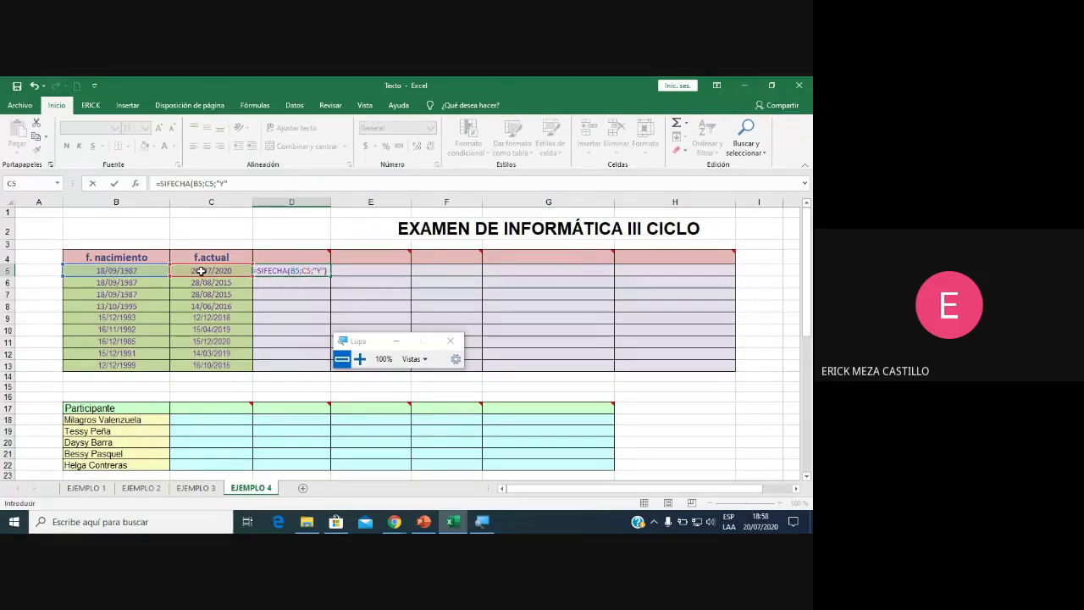
{"action": "key", "text": "Return"}
{"action": "key", "text": "Return"}
{"action": "double_click", "coordinate": [292, 270]}
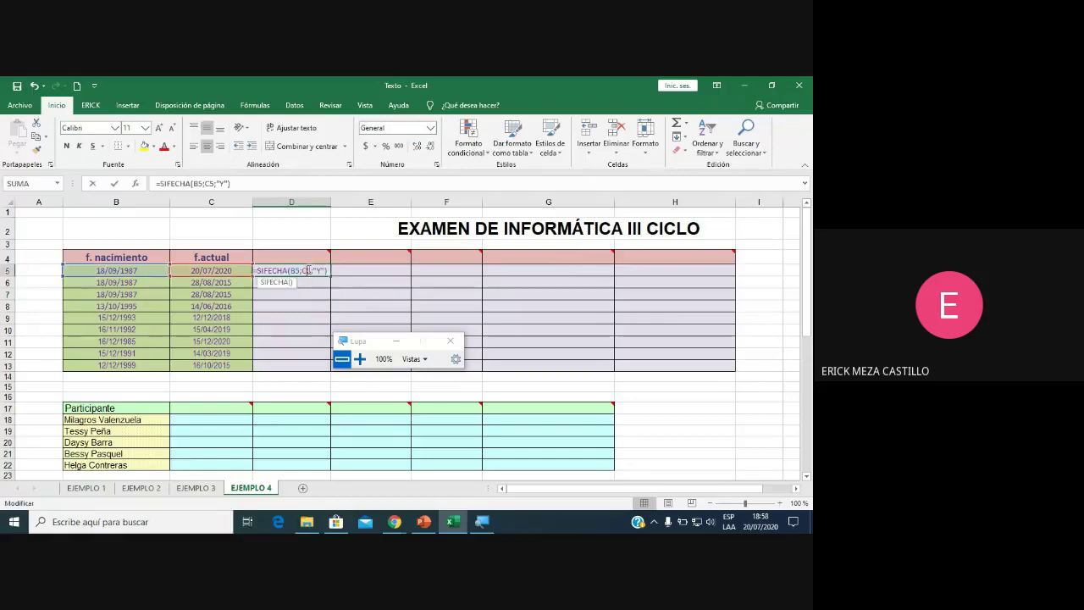
{"action": "left_click", "coordinate": [359, 358]}
{"action": "left_click", "coordinate": [359, 358]}
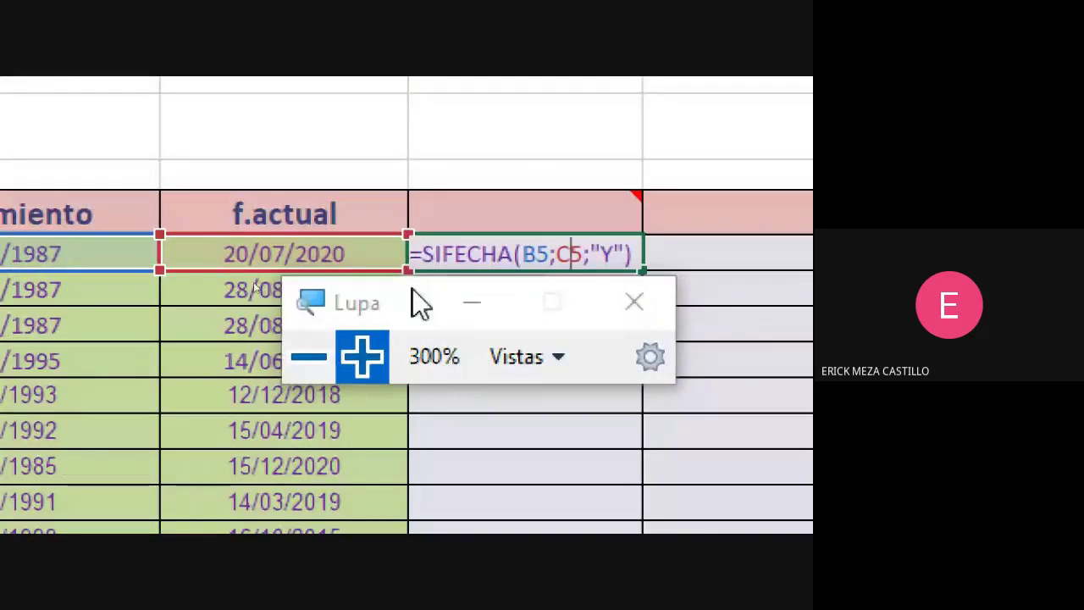
Highlight the "Y" years argument in D5's formula, then commit it so D5 shows 32.
{"action": "left_click_drag", "start_coordinate": [412, 303], "coordinate": [581, 438]}
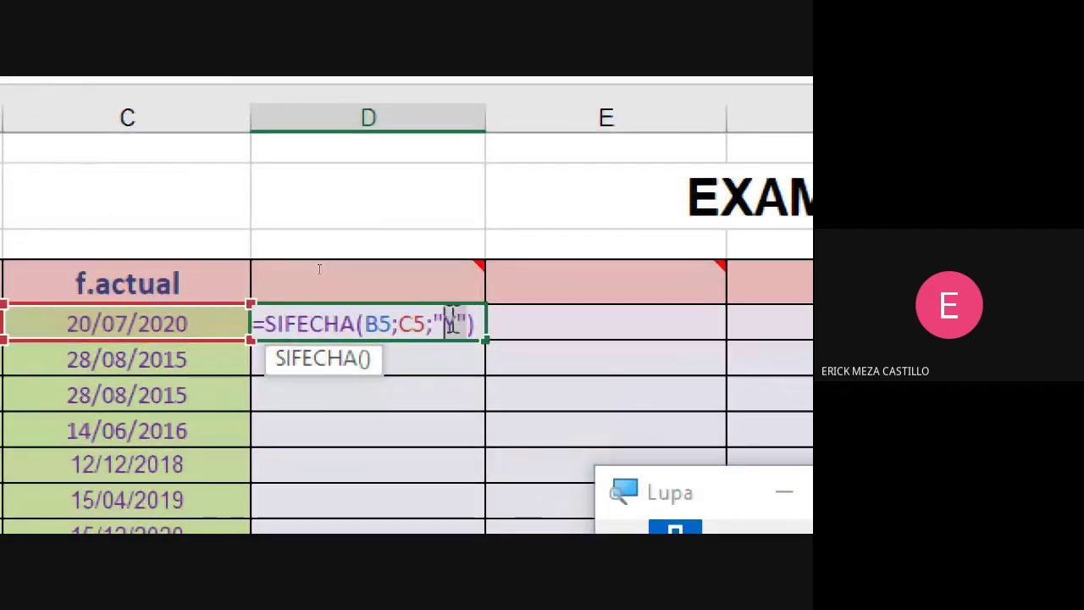
{"action": "left_click_drag", "start_coordinate": [468, 323], "coordinate": [434, 323]}
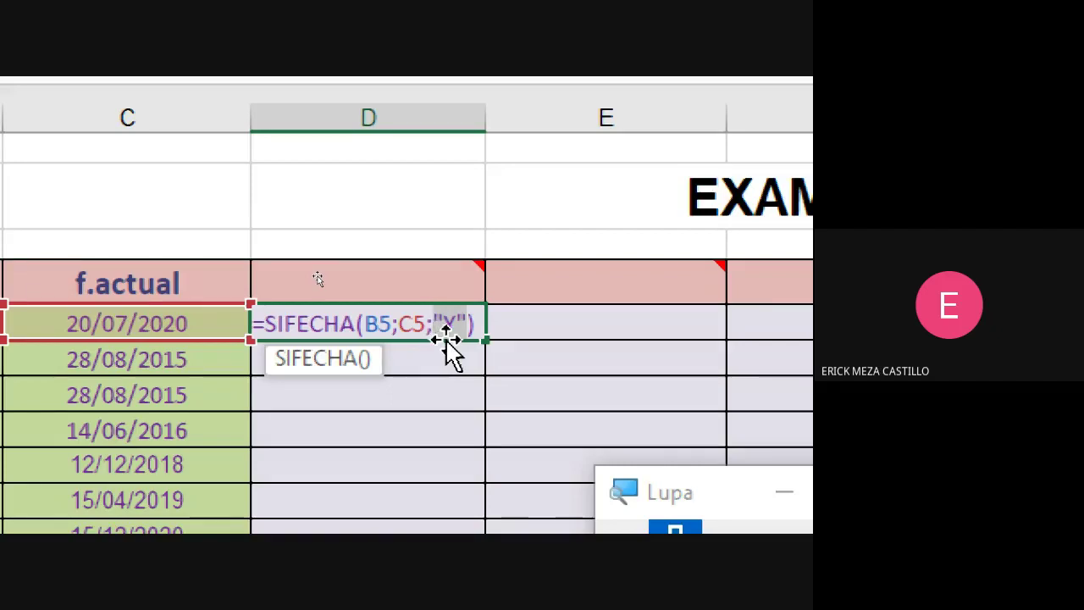
{"action": "left_click", "coordinate": [455, 322]}
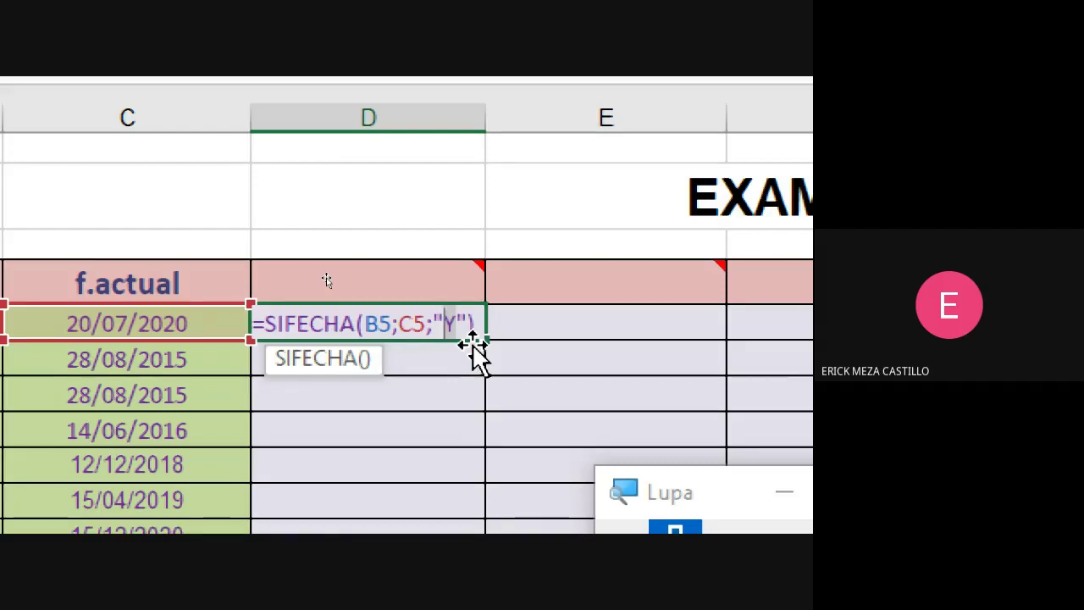
{"action": "left_click_drag", "start_coordinate": [653, 508], "coordinate": [674, 365]}
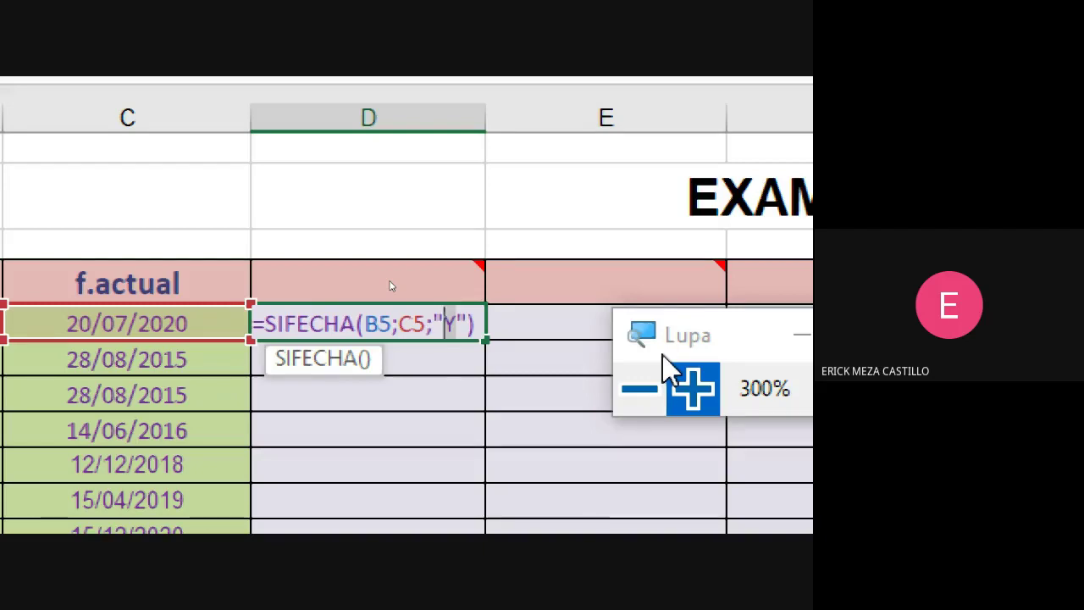
{"action": "left_click", "coordinate": [641, 391]}
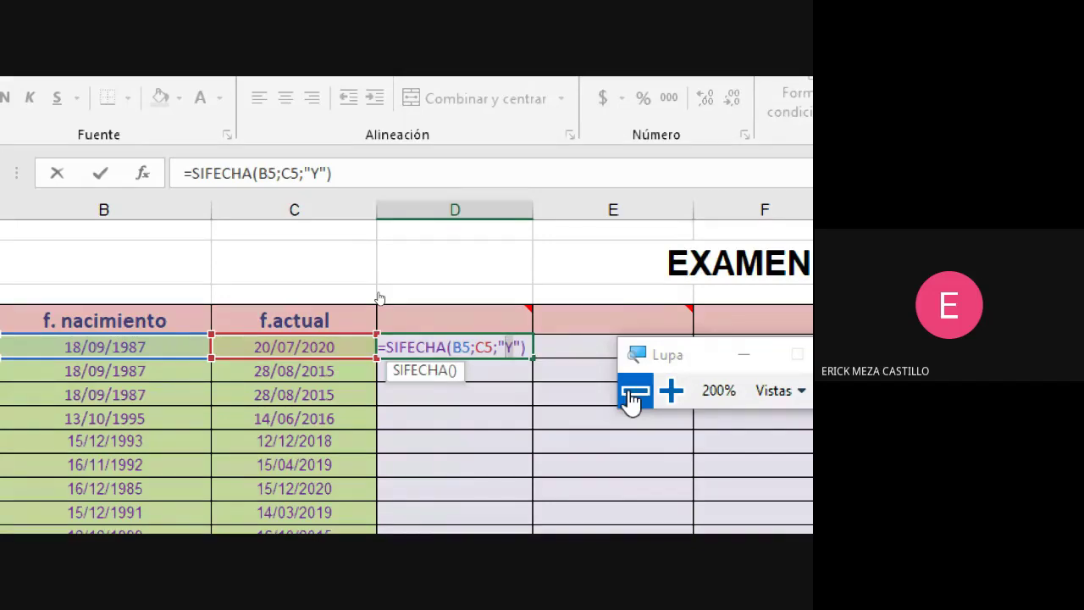
{"action": "left_click", "coordinate": [633, 392]}
{"action": "key", "text": "Return"}
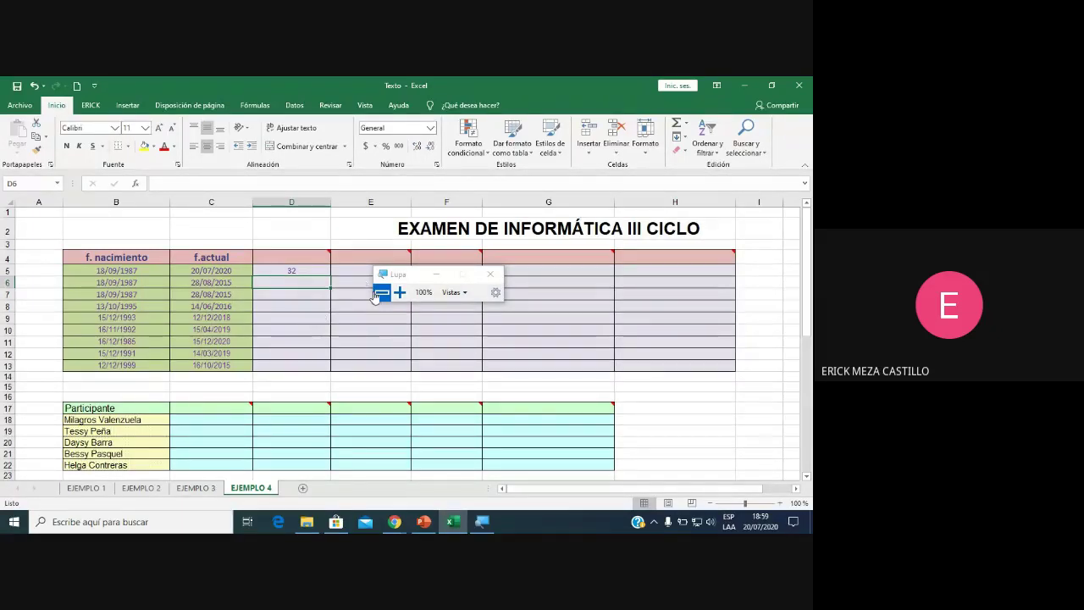
{"action": "left_click_drag", "start_coordinate": [395, 274], "coordinate": [494, 267]}
{"action": "left_click", "coordinate": [327, 271]}
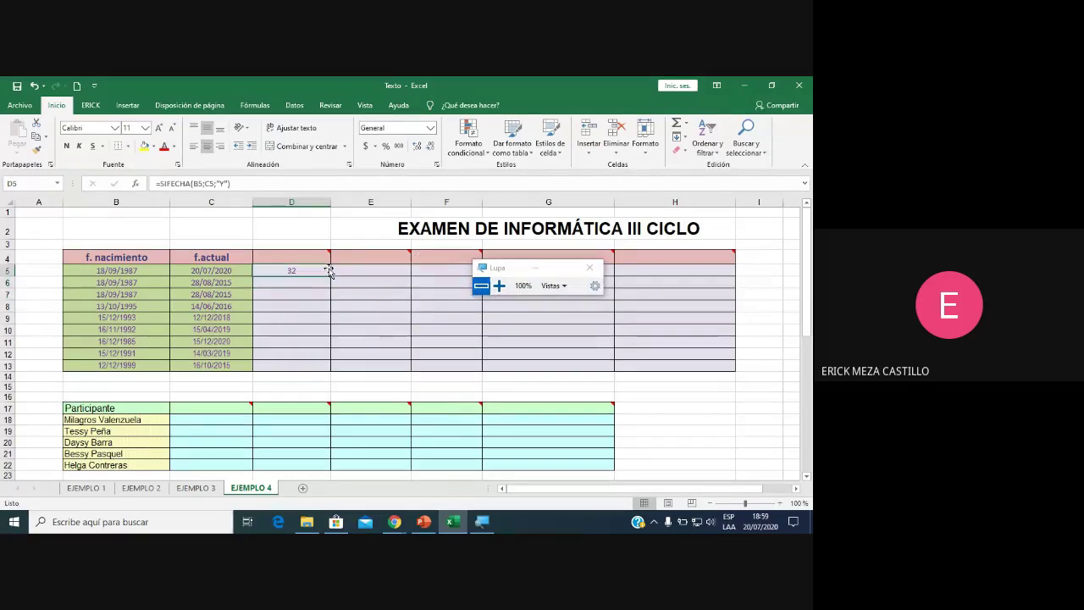
{"action": "double_click", "coordinate": [312, 272]}
{"action": "key", "text": "super+plus"}
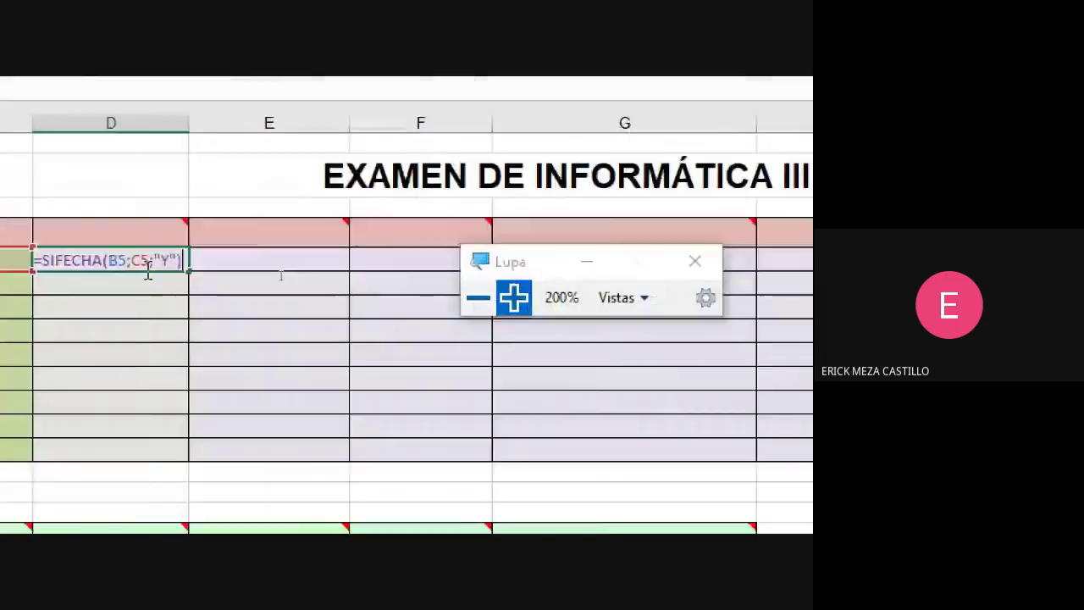
{"action": "mouse_move", "coordinate": [483, 252]}
{"action": "left_mouse_down"}
{"action": "mouse_move", "coordinate": [518, 328]}
{"action": "mouse_move", "coordinate": [495, 404]}
{"action": "left_mouse_up"}
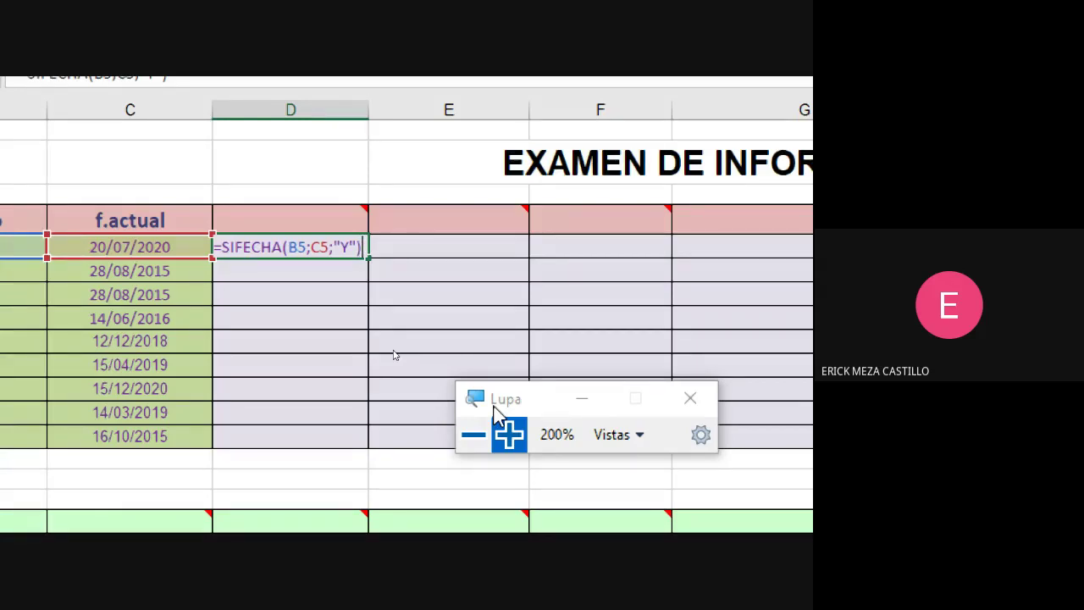
Confirm D5 and fill the age formula down to row 13.
{"action": "key", "text": "Return"}
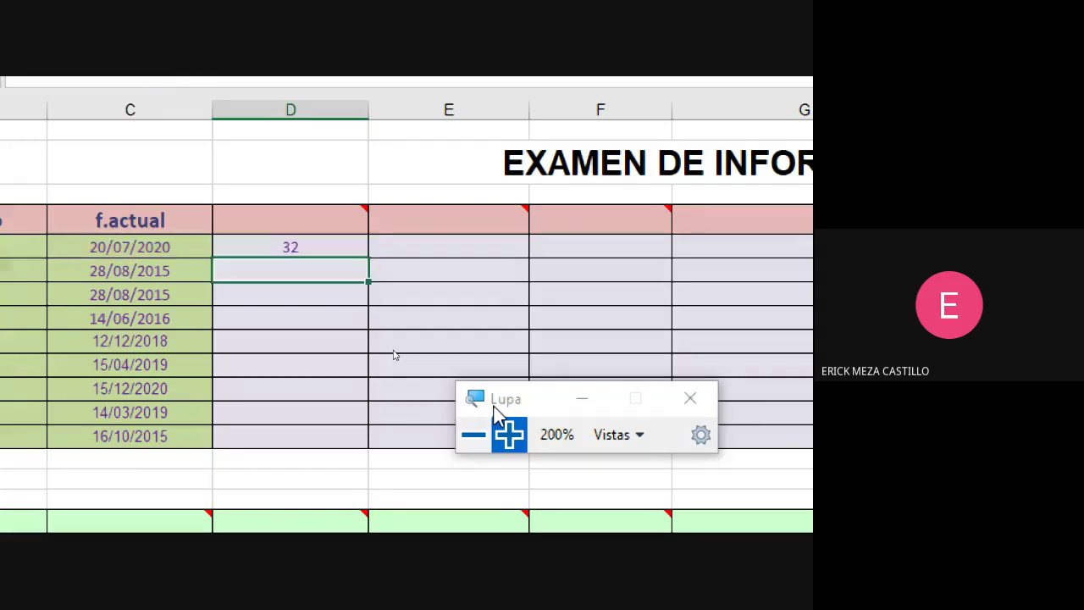
{"action": "left_click", "coordinate": [348, 248]}
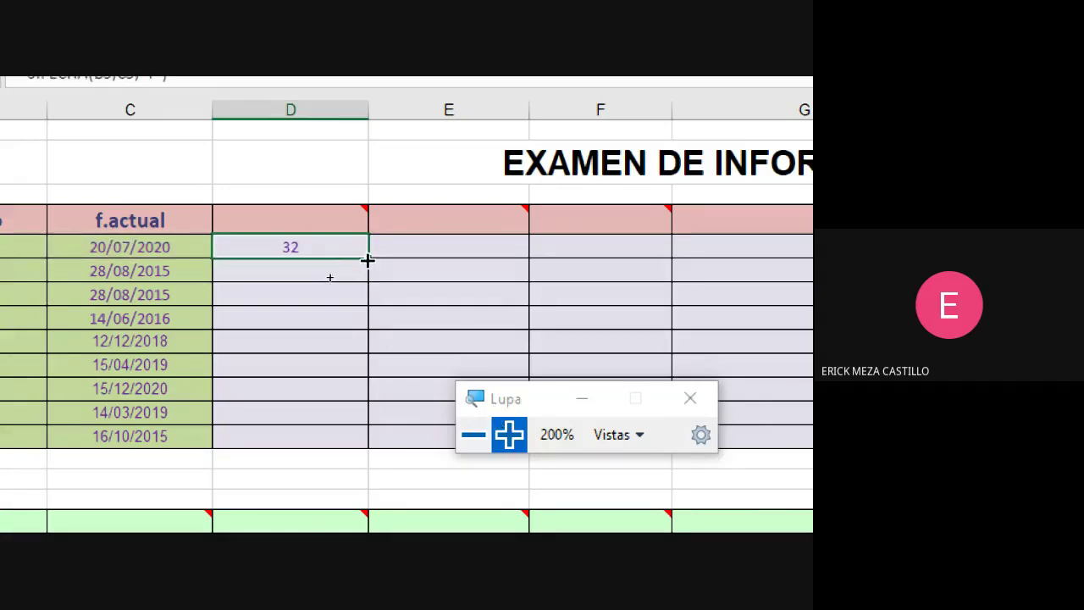
{"action": "double_click", "coordinate": [368, 259]}
{"action": "left_click", "coordinate": [473, 435]}
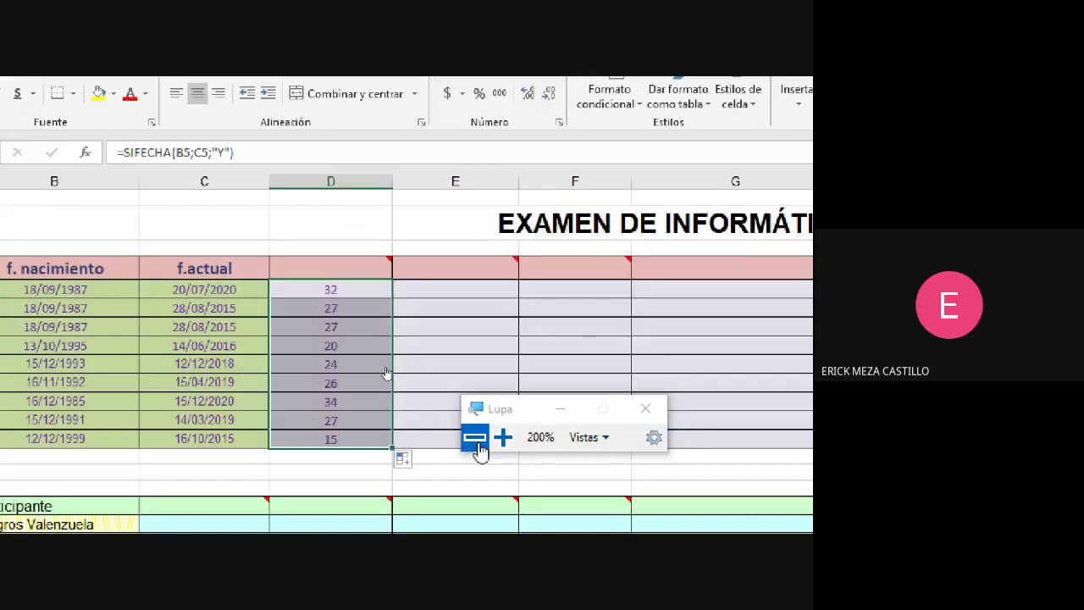
Copy the D5 formula text from the formula bar.
{"action": "double_click", "coordinate": [325, 270]}
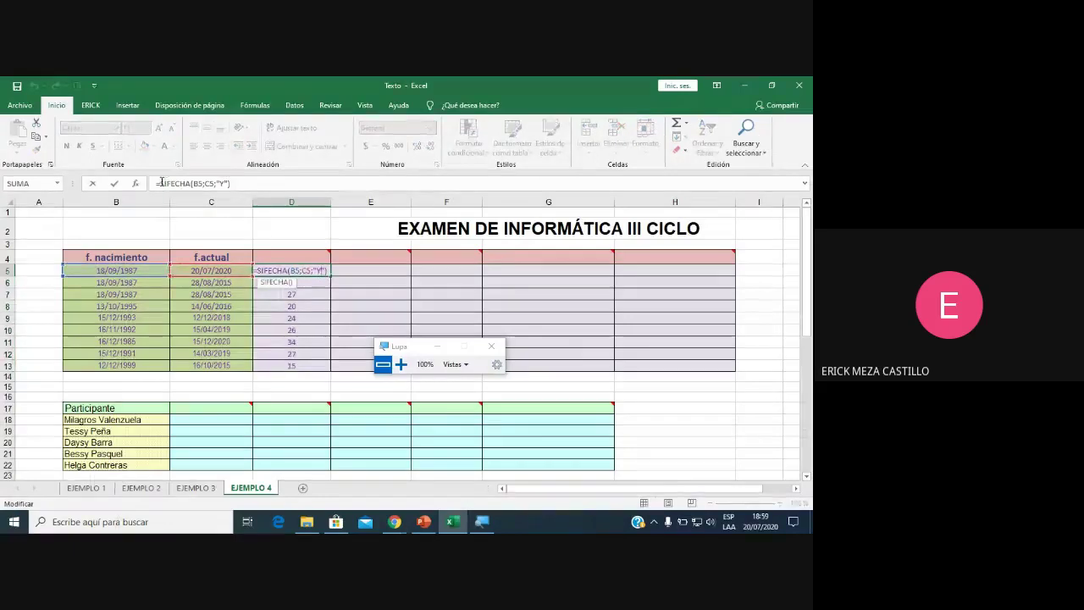
{"action": "left_click_drag", "start_coordinate": [157, 183], "coordinate": [222, 183]}
{"action": "right_click", "coordinate": [221, 187]}
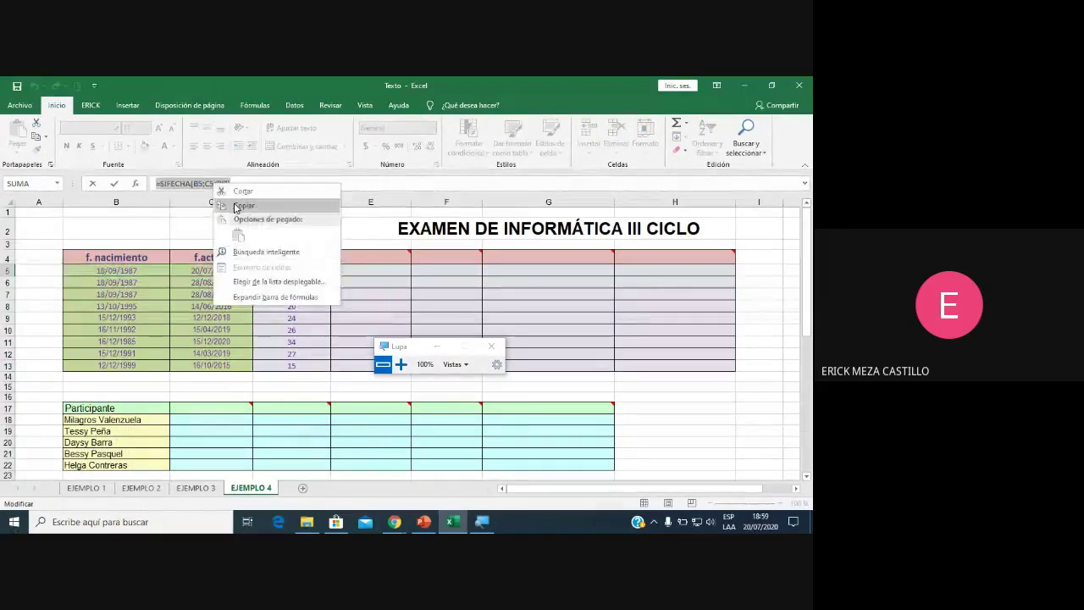
{"action": "left_click", "coordinate": [244, 205]}
Paste =SIFECHA(B5;C5;"Y") into the Meet chat, send it, and highlight a participant's question about days.
{"action": "mouse_move", "coordinate": [395, 522]}
{"action": "left_click", "coordinate": [416, 495]}
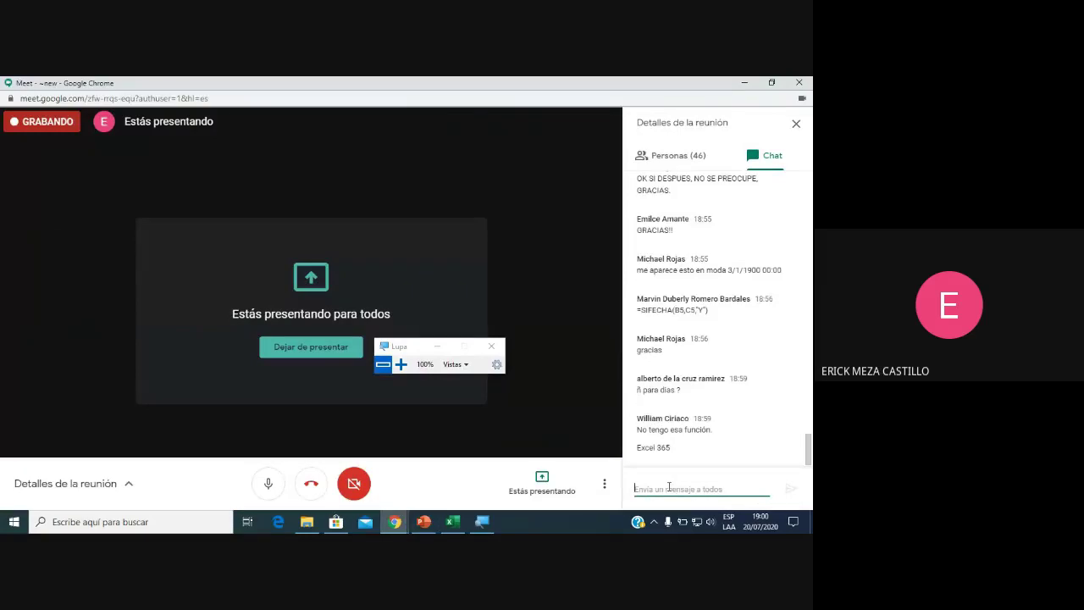
{"action": "key", "text": "ctrl+v"}
{"action": "key", "text": "Return"}
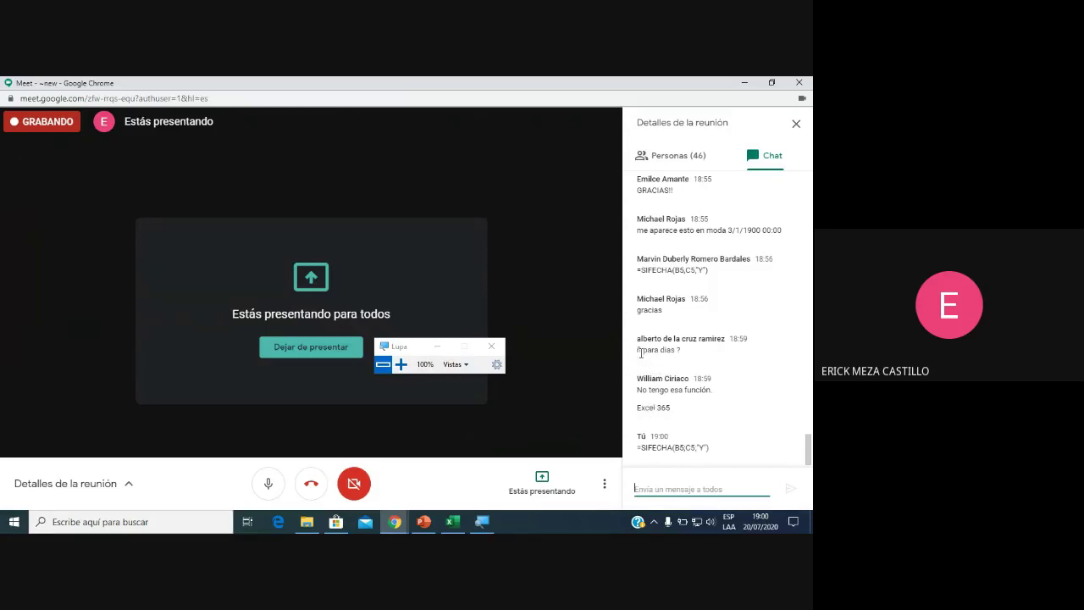
{"action": "left_click_drag", "start_coordinate": [637, 351], "coordinate": [683, 353]}
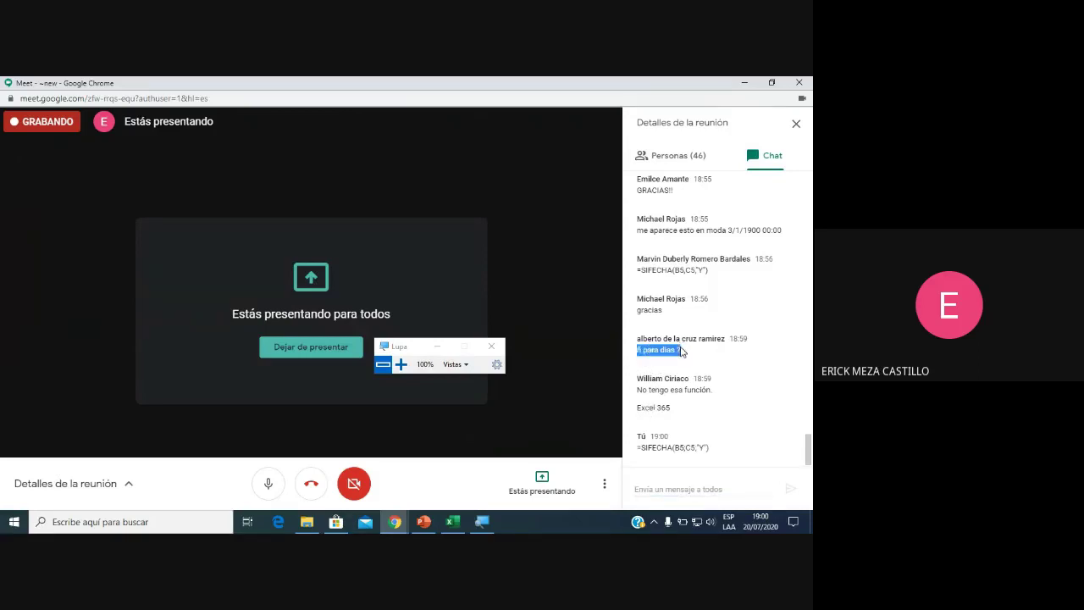
Back in Excel, magnify D5's formula to 300%, restore 100%, and exit editing without changes.
{"action": "left_click", "coordinate": [452, 522]}
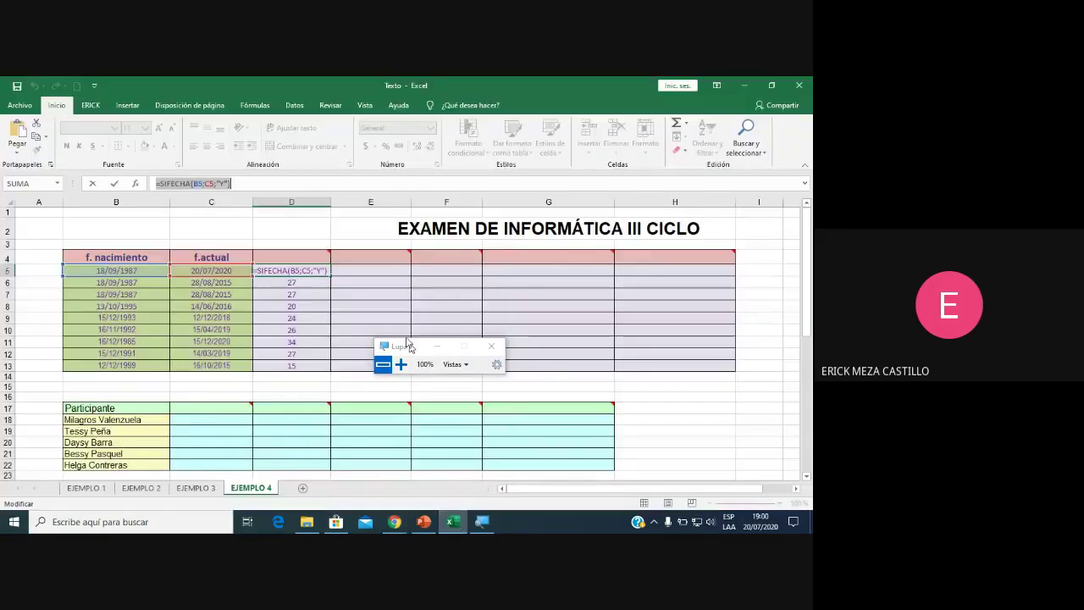
{"action": "left_click", "coordinate": [401, 365]}
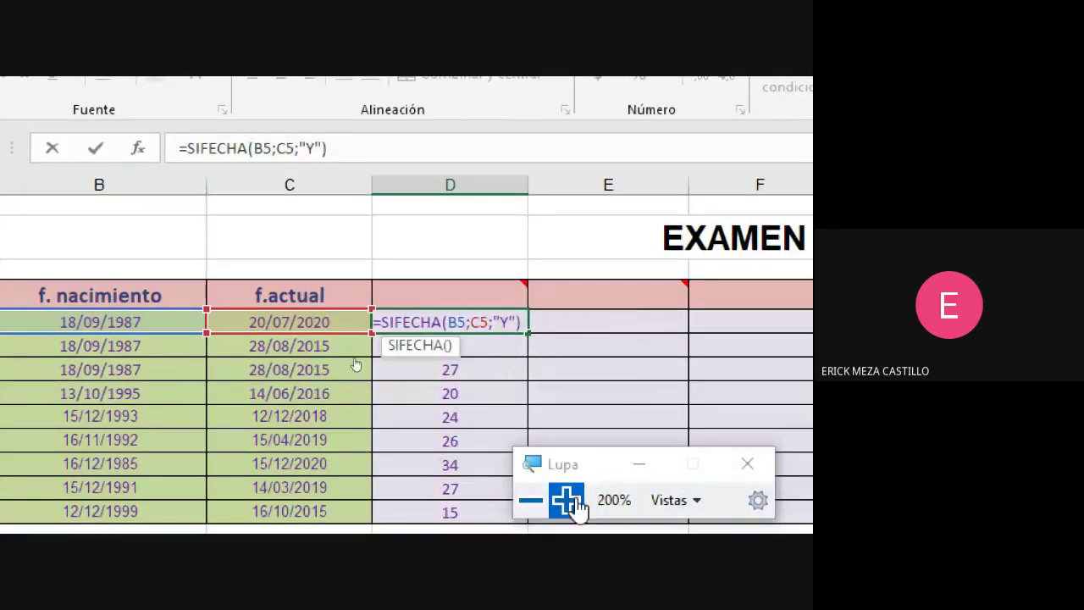
{"action": "left_click", "coordinate": [567, 500]}
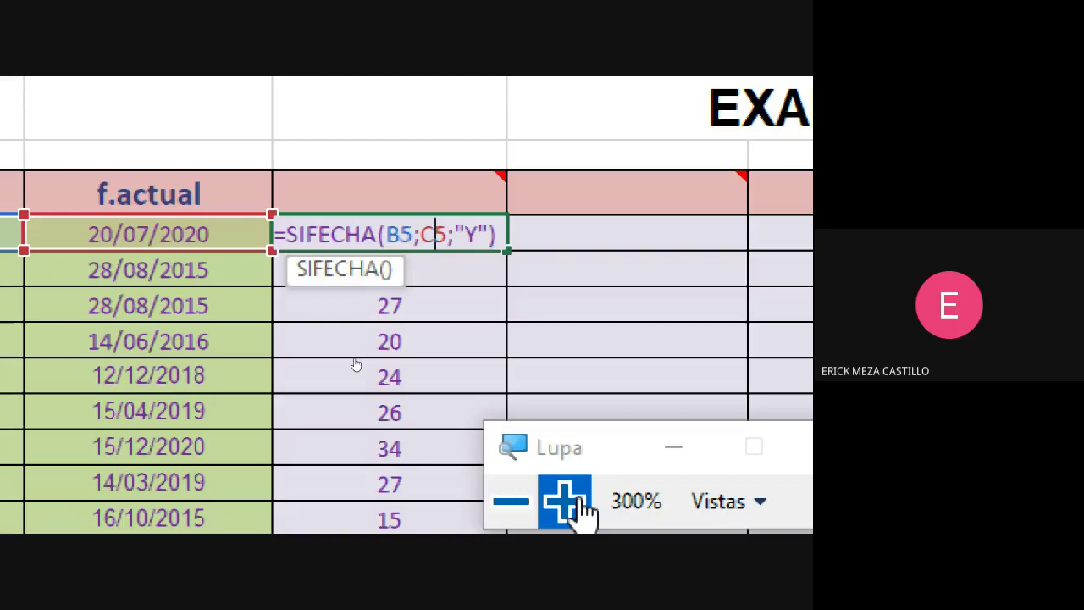
{"action": "left_click", "coordinate": [530, 499]}
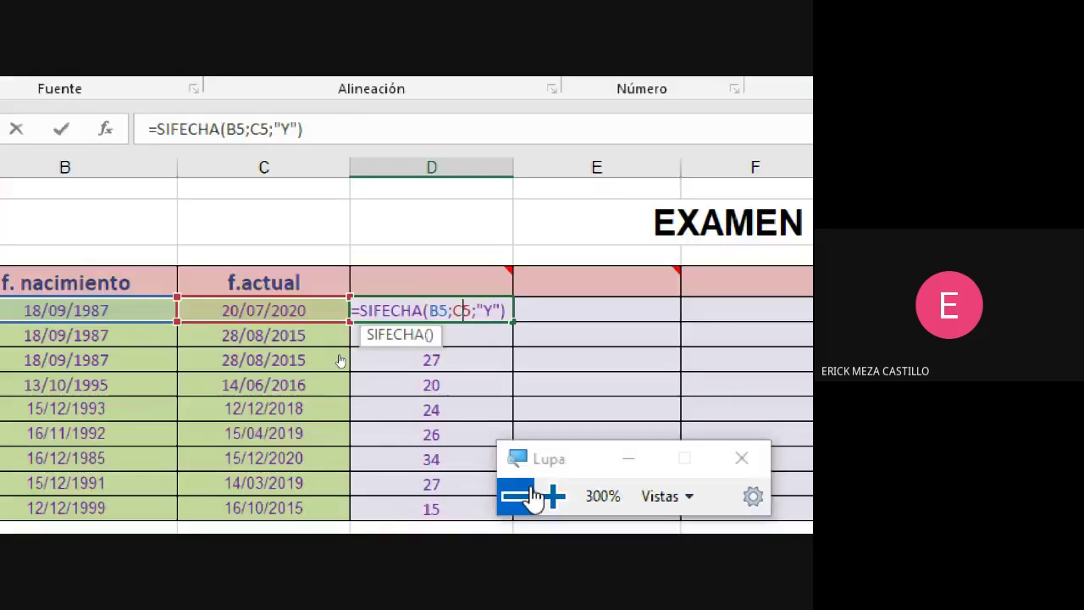
{"action": "left_click", "coordinate": [530, 499]}
{"action": "left_click", "coordinate": [530, 499]}
{"action": "key", "text": "Escape"}
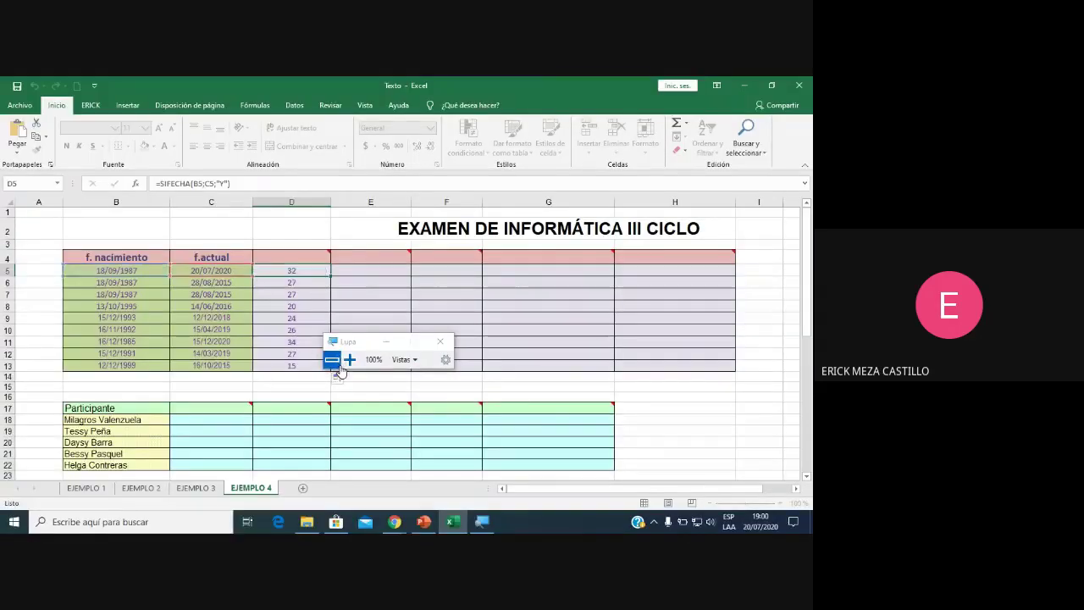
{"action": "left_click", "coordinate": [394, 466]}
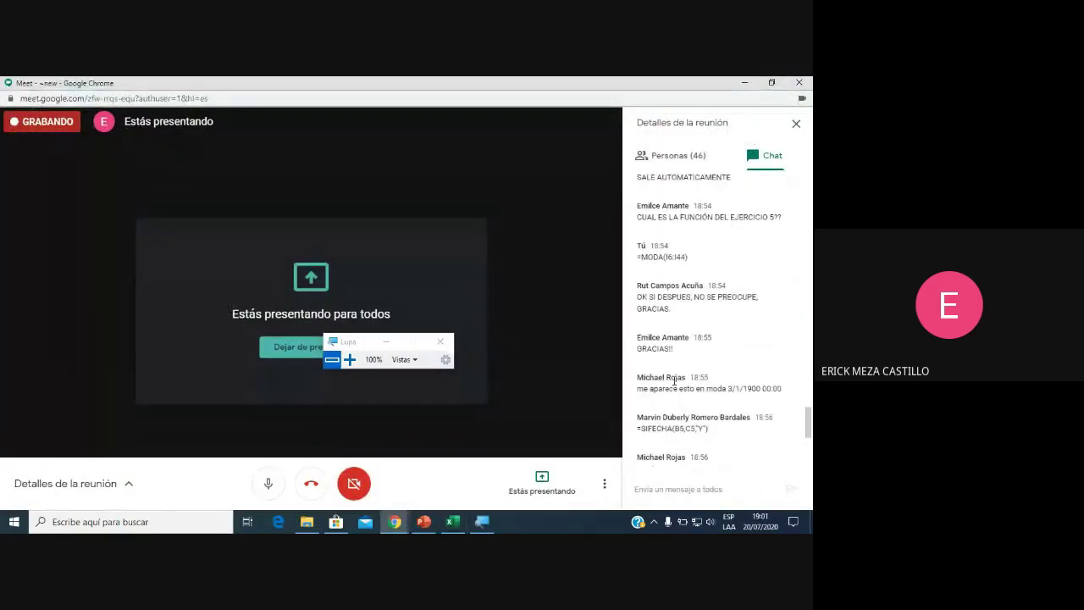
{"action": "left_click", "coordinate": [453, 522]}
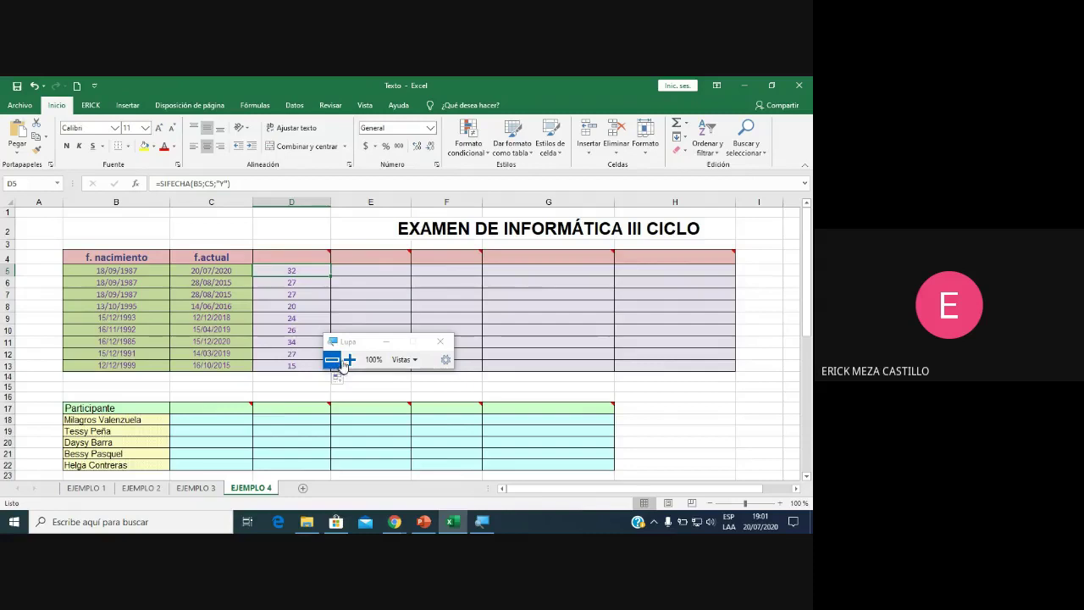
Select E5, accidentally clear D5's formula, and restore it with undo.
{"action": "left_click_drag", "start_coordinate": [387, 341], "coordinate": [707, 358]}
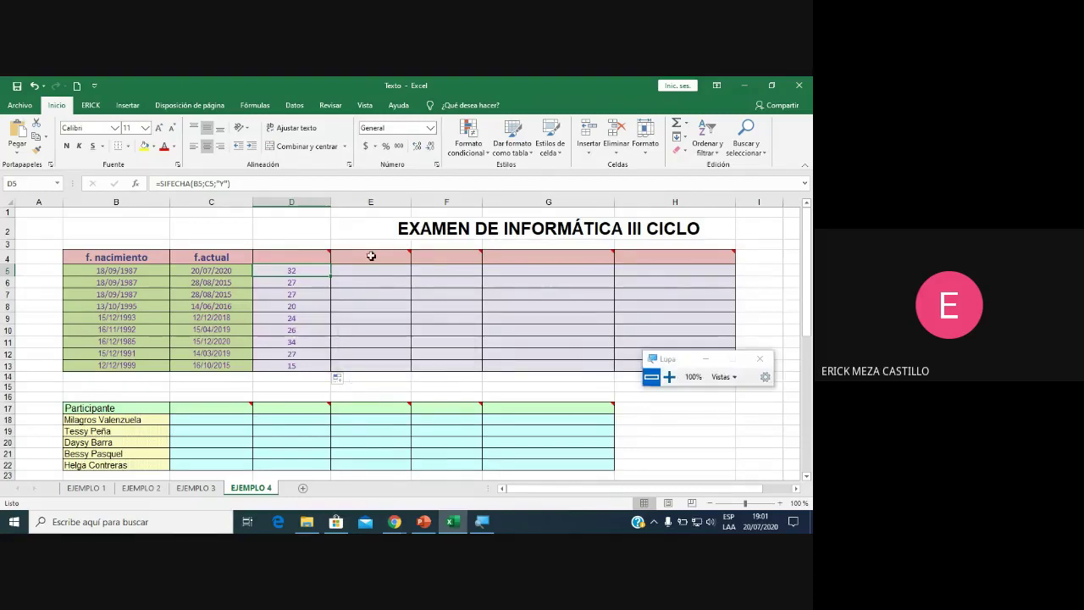
{"action": "left_click", "coordinate": [368, 271]}
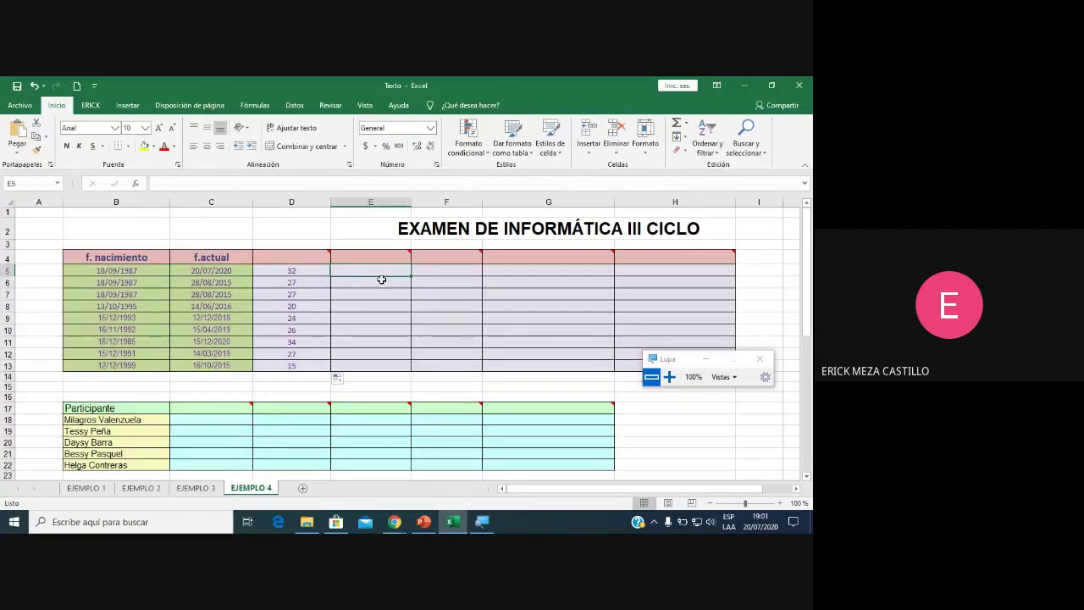
{"action": "left_click", "coordinate": [316, 269]}
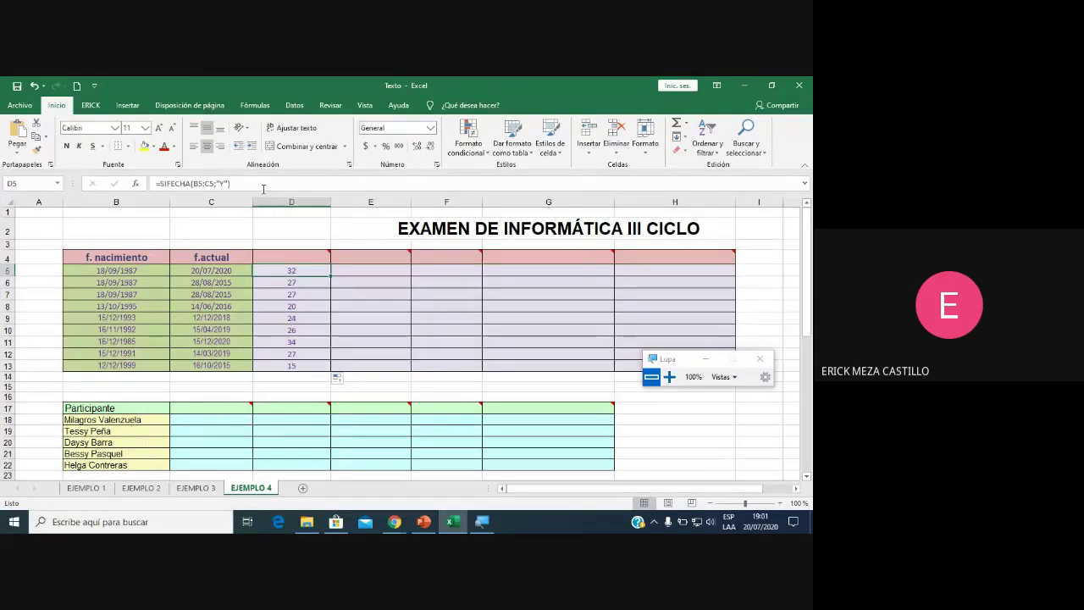
{"action": "triple_click", "coordinate": [263, 188]}
{"action": "key", "text": "BackSpace"}
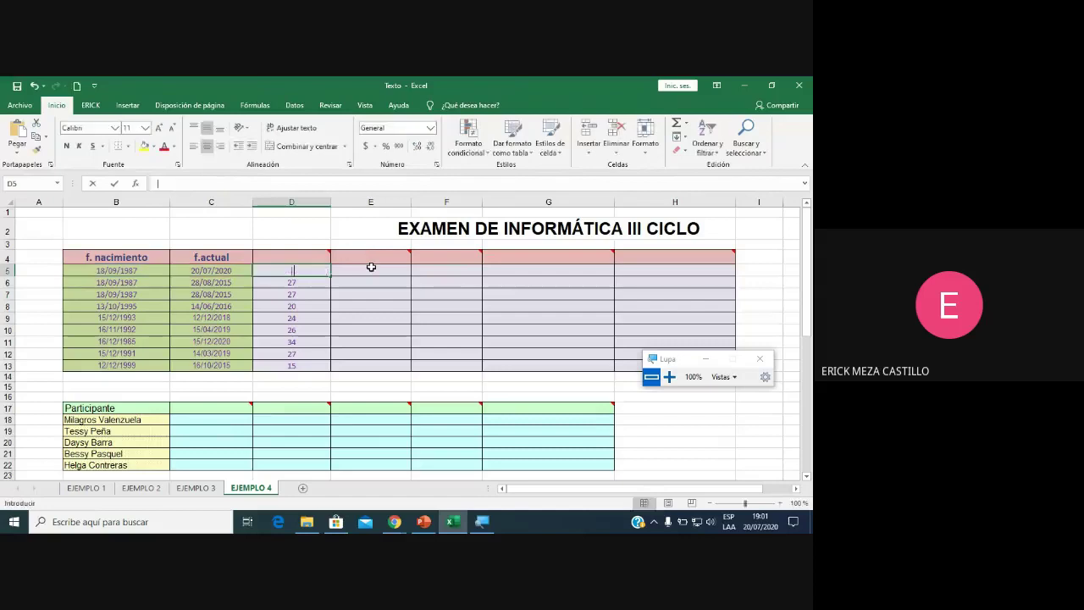
{"action": "left_click", "coordinate": [371, 267]}
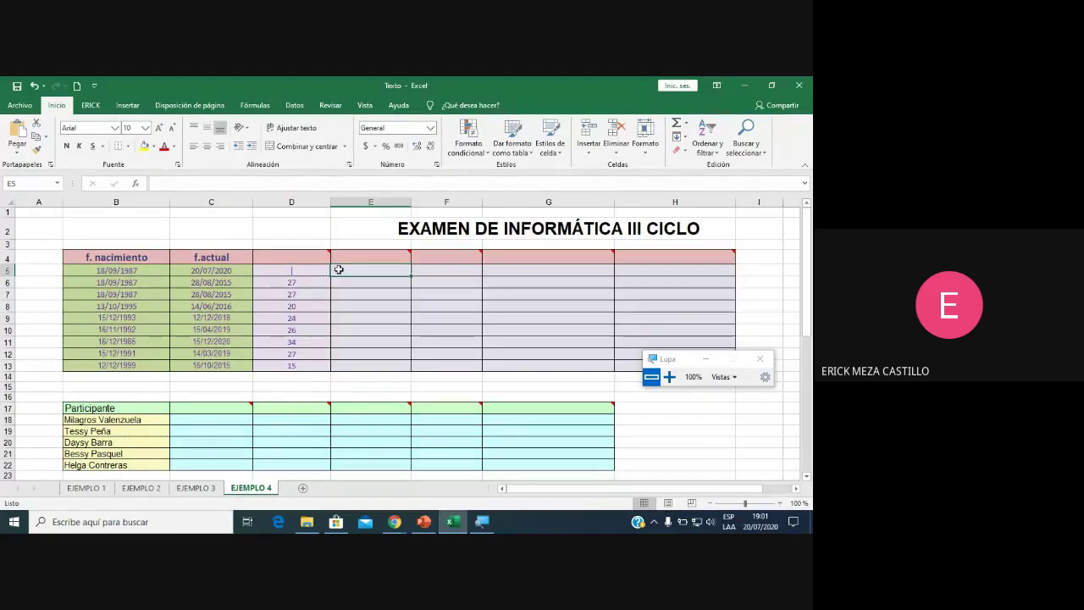
{"action": "key", "text": "ctrl+z"}
Enter =SIFECHA(B5;C5;"Y") in E5 as the starting formula.
{"action": "double_click", "coordinate": [360, 268]}
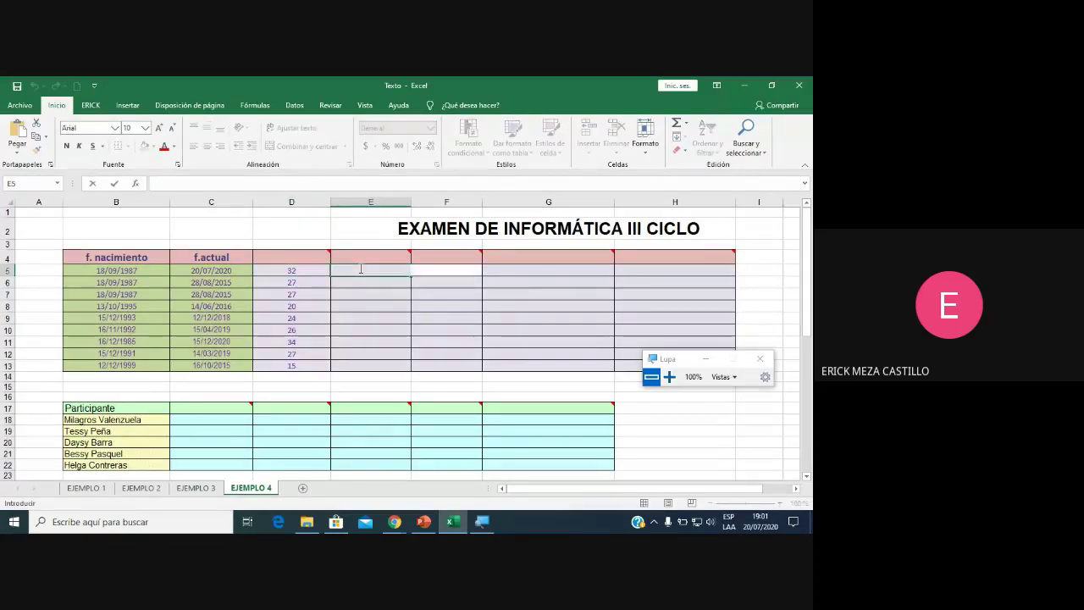
{"action": "type", "text": "=SIFECHA(B5;C5;\"Y\")"}
{"action": "left_click", "coordinate": [669, 377]}
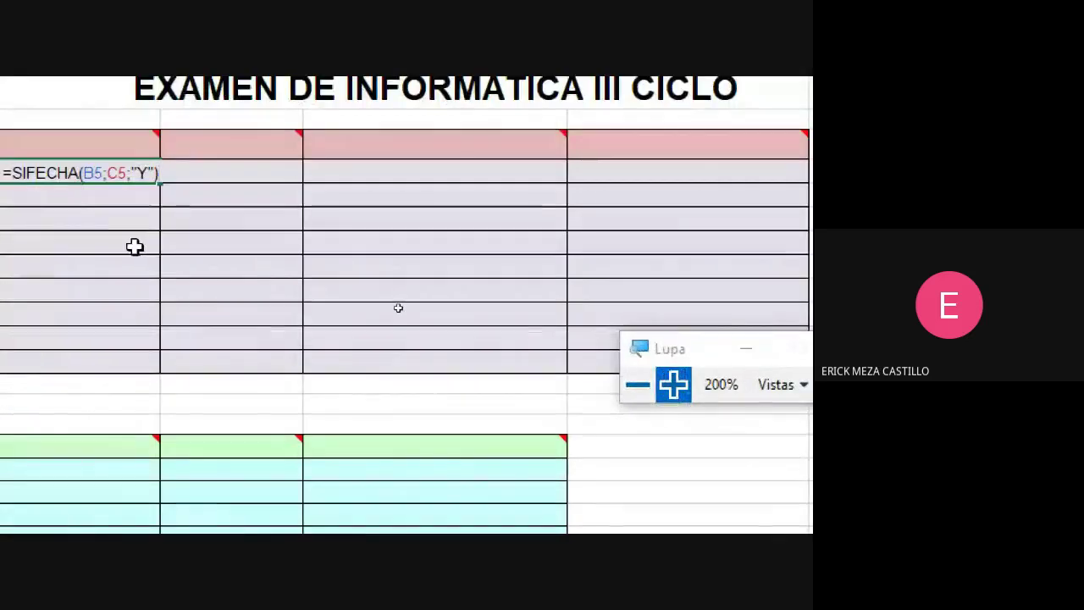
{"action": "left_click", "coordinate": [337, 182]}
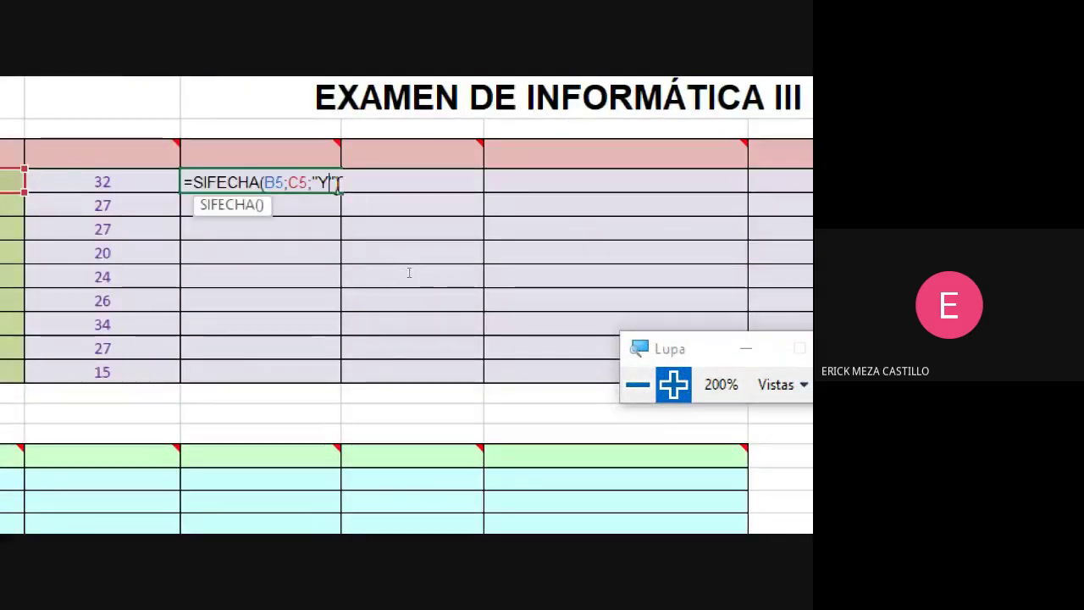
{"action": "key", "text": "Return"}
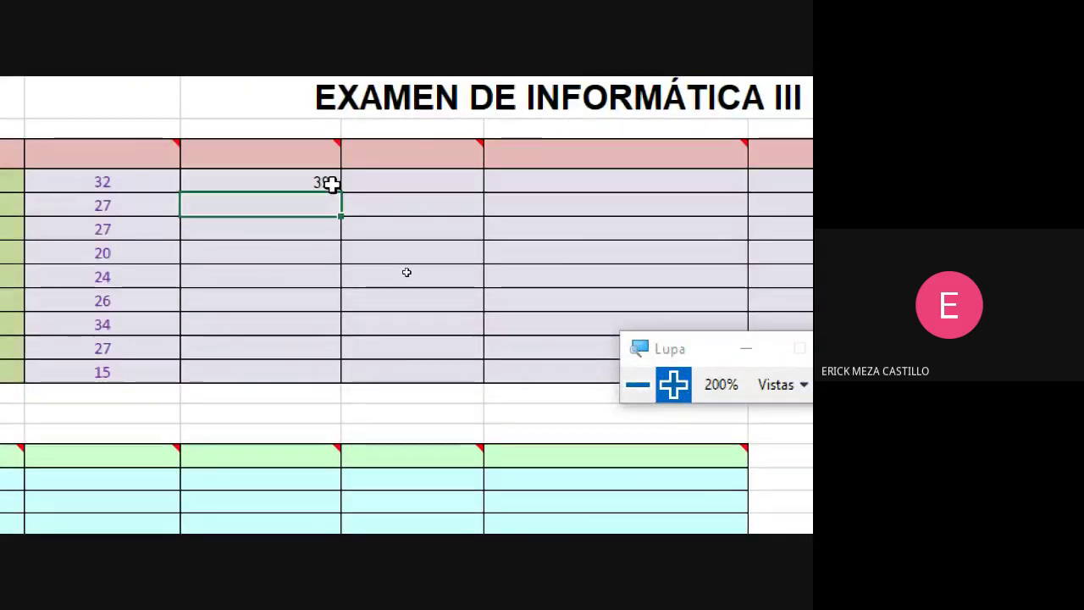
Change E5's unit to "M" and fill the months formula down to E13.
{"action": "left_click", "coordinate": [273, 182]}
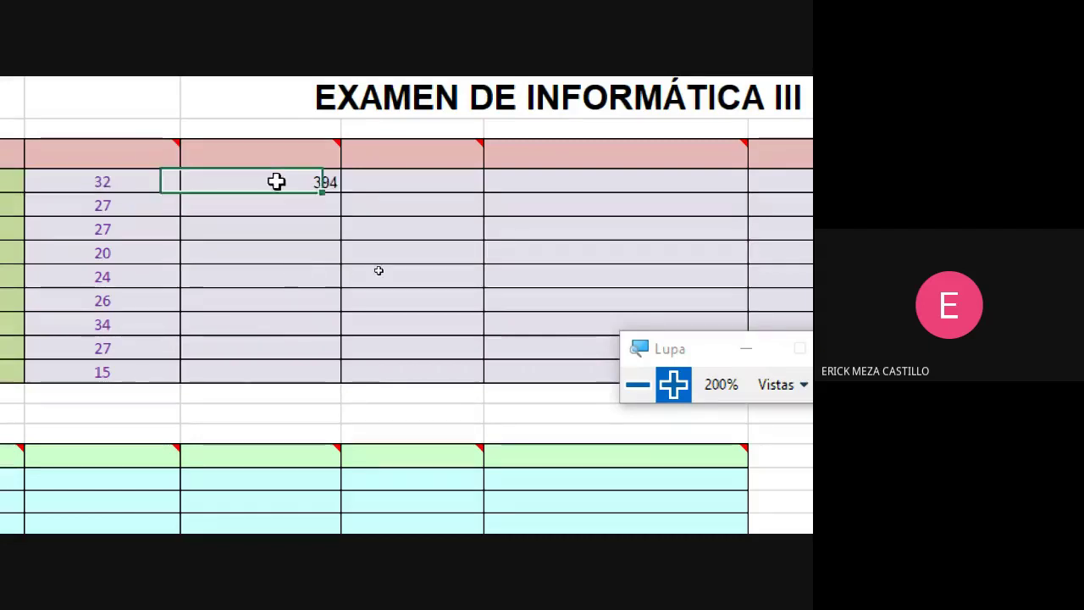
{"action": "double_click", "coordinate": [276, 181]}
{"action": "left_click", "coordinate": [673, 386]}
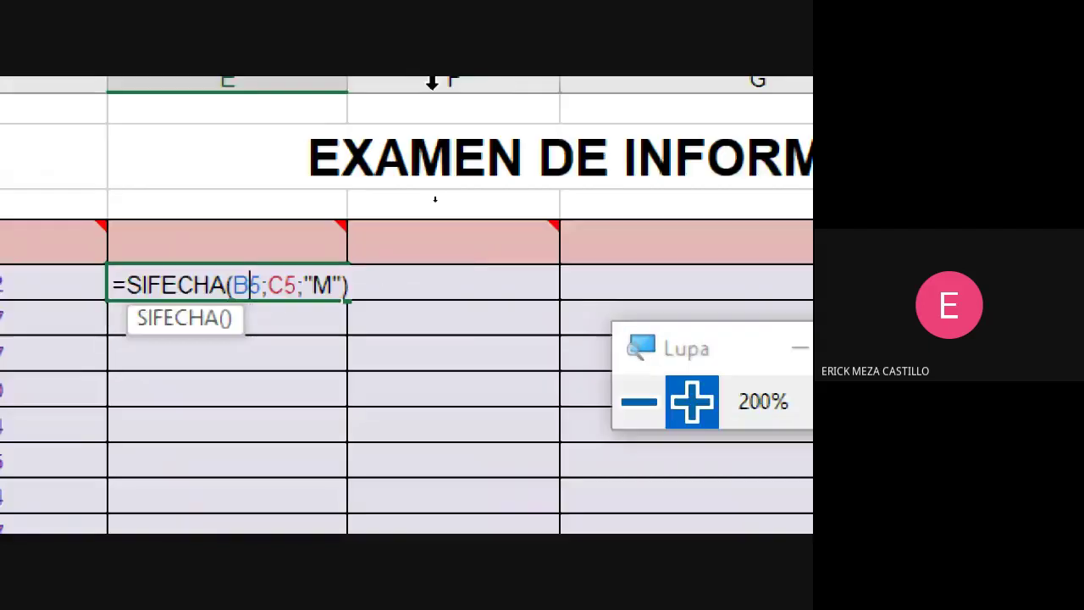
{"action": "left_click", "coordinate": [641, 406]}
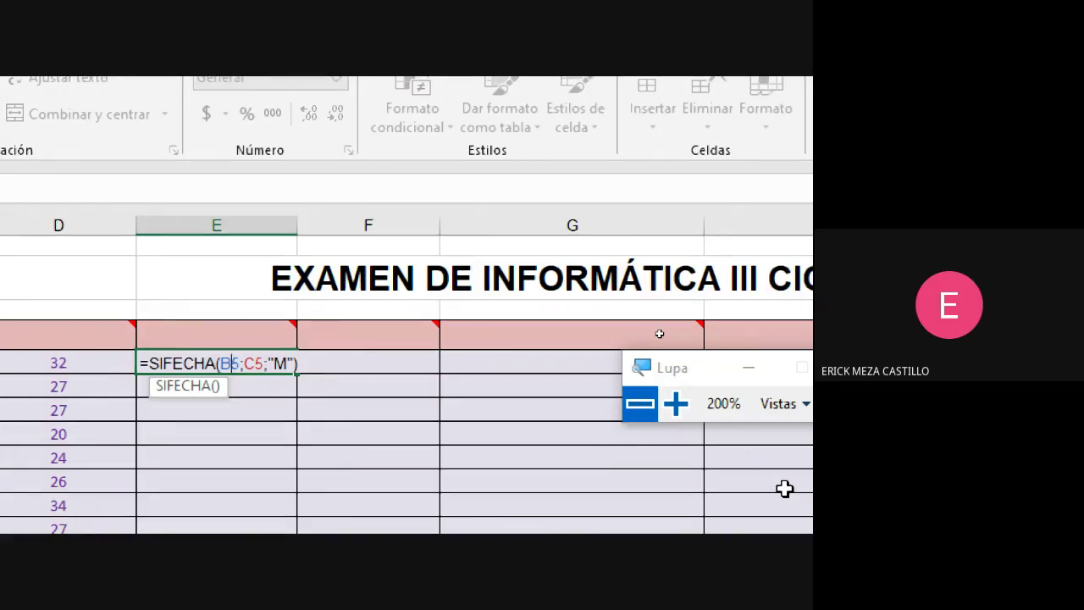
{"action": "key", "text": "Return"}
{"action": "left_click", "coordinate": [644, 417]}
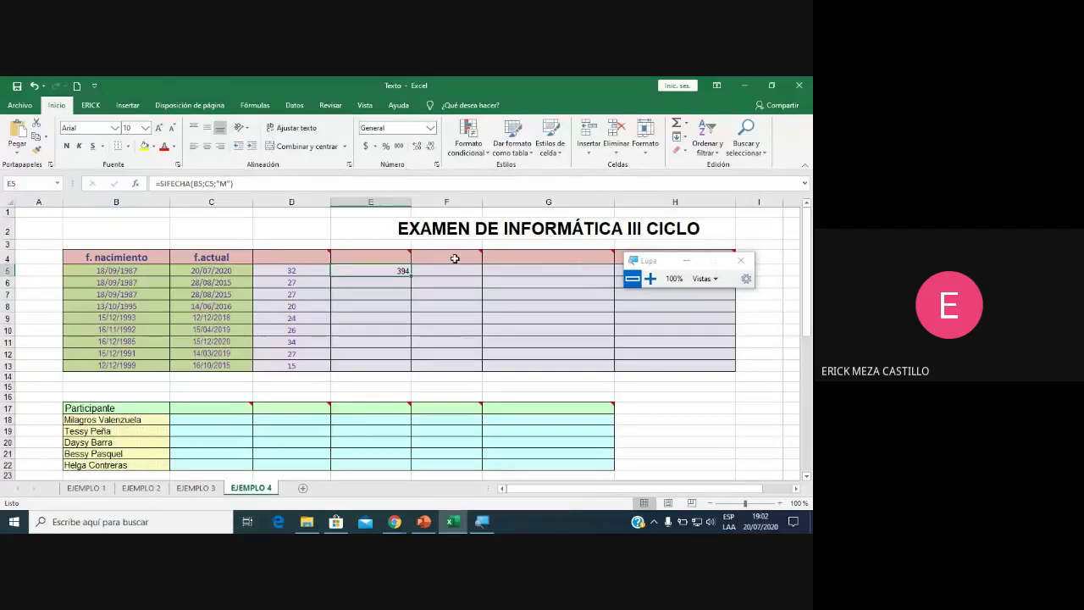
{"action": "double_click", "coordinate": [409, 277]}
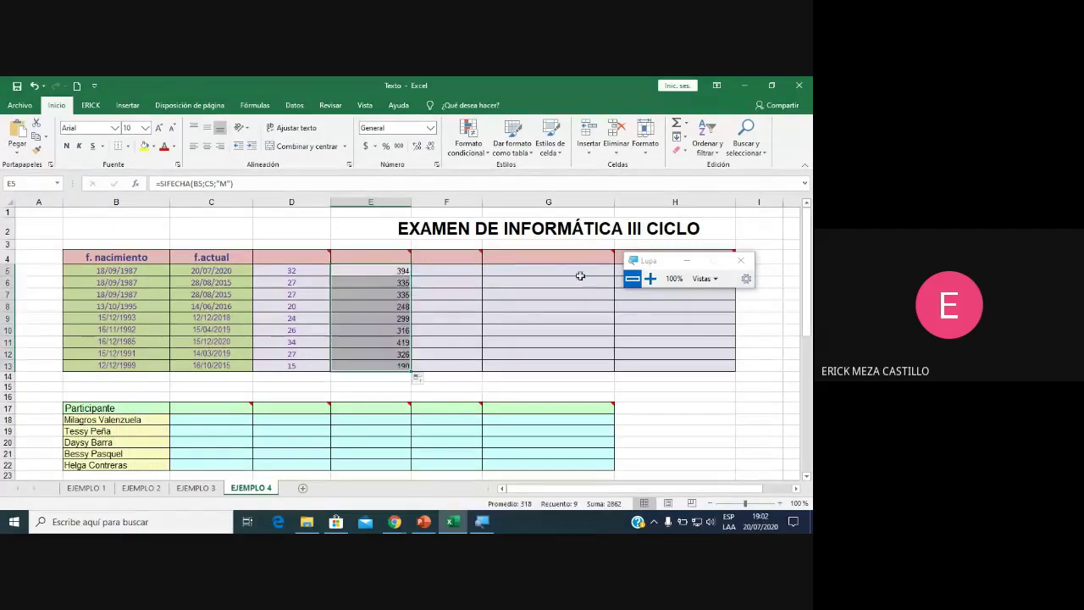
Enter =SIFECHA(B5;C5;"Y") in F5 as the starting formula.
{"action": "left_click", "coordinate": [650, 278]}
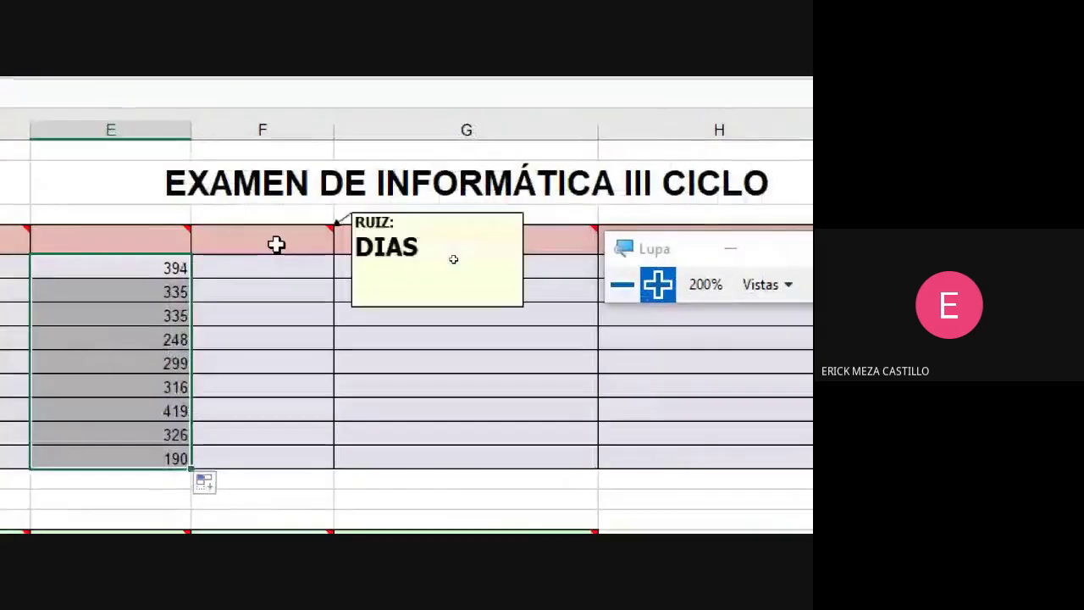
{"action": "left_click", "coordinate": [272, 264]}
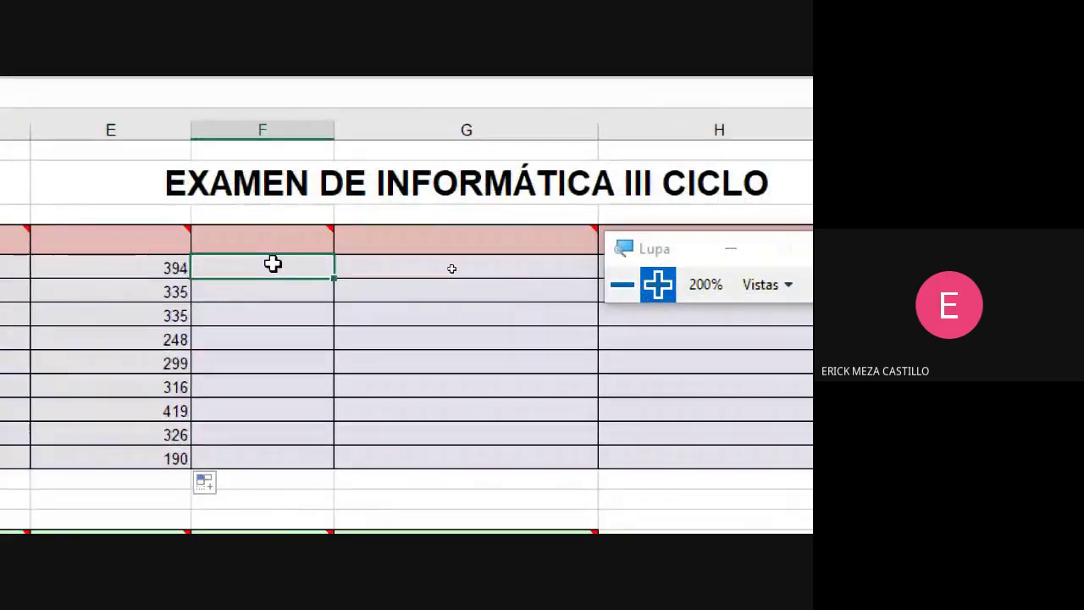
{"action": "double_click", "coordinate": [272, 264]}
{"action": "type", "text": "=SIFECHA(B5;C5;\"Y\")"}
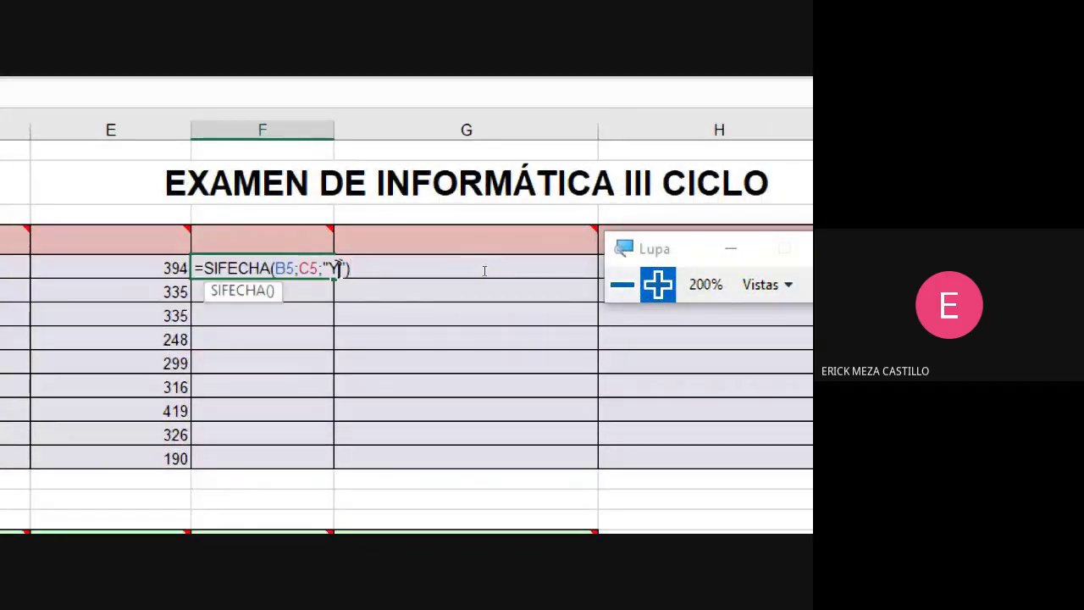
{"action": "key", "text": "Return"}
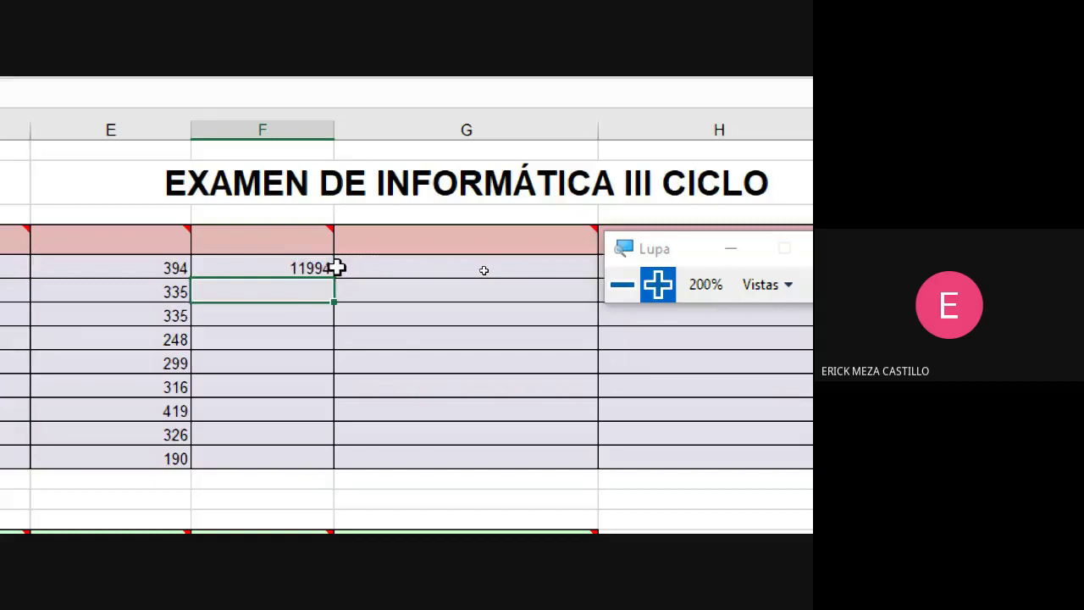
Change F5's unit to "D" and commit it, giving 11994 days.
{"action": "double_click", "coordinate": [317, 266]}
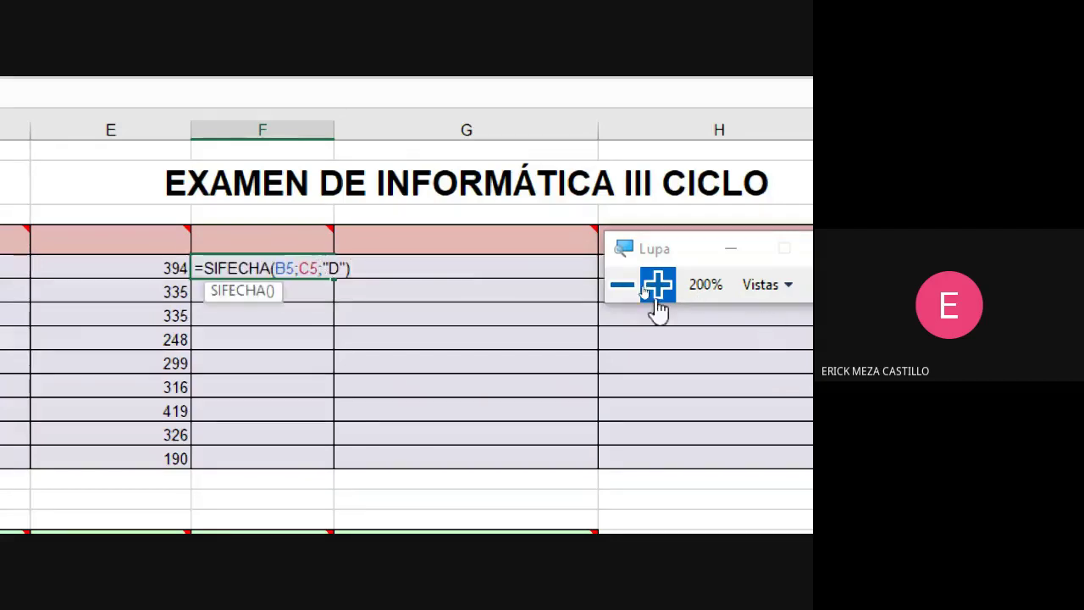
{"action": "left_click", "coordinate": [623, 286]}
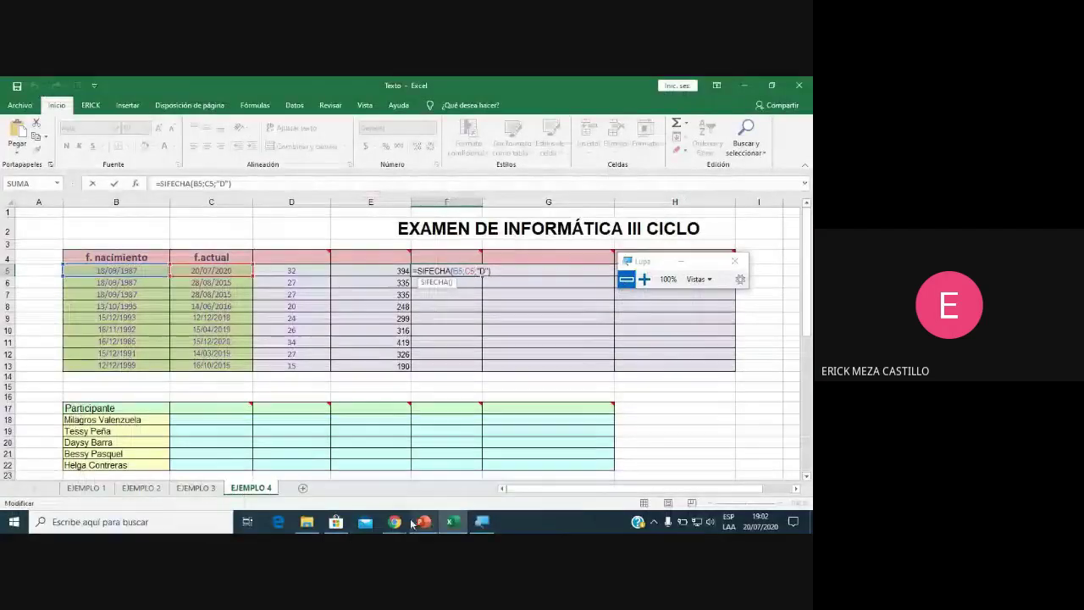
{"action": "mouse_move", "coordinate": [395, 521]}
{"action": "left_click", "coordinate": [445, 485]}
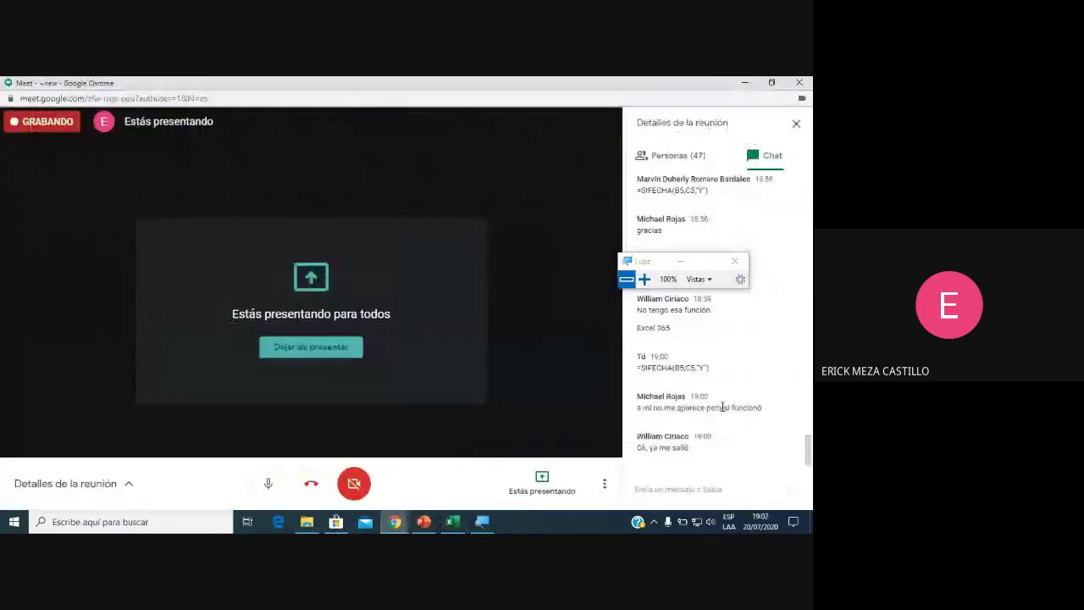
{"action": "left_click", "coordinate": [430, 522]}
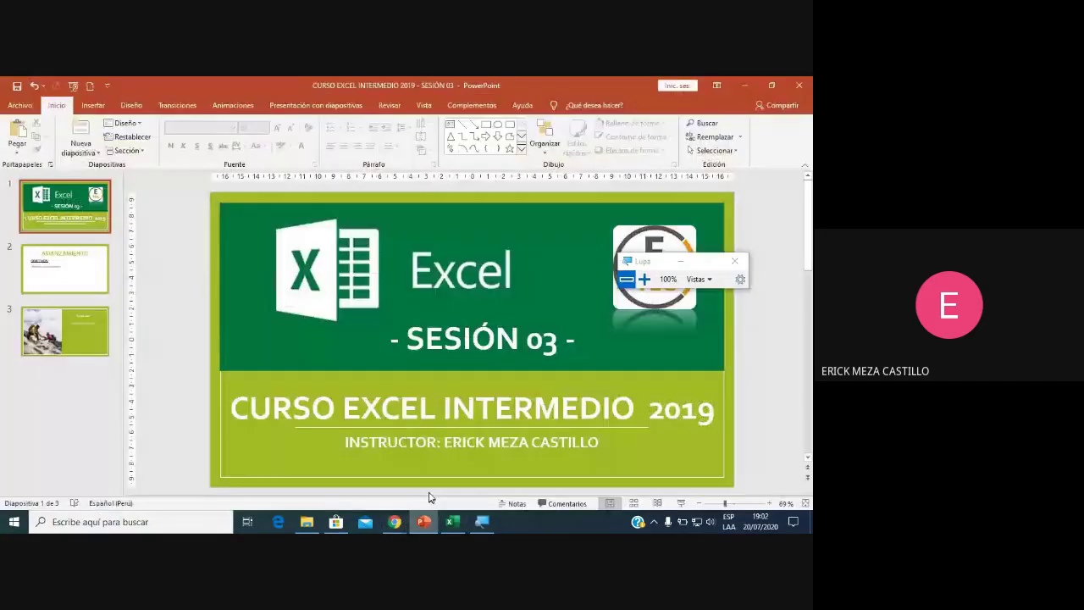
{"action": "left_click", "coordinate": [452, 522]}
{"action": "key", "text": "Return"}
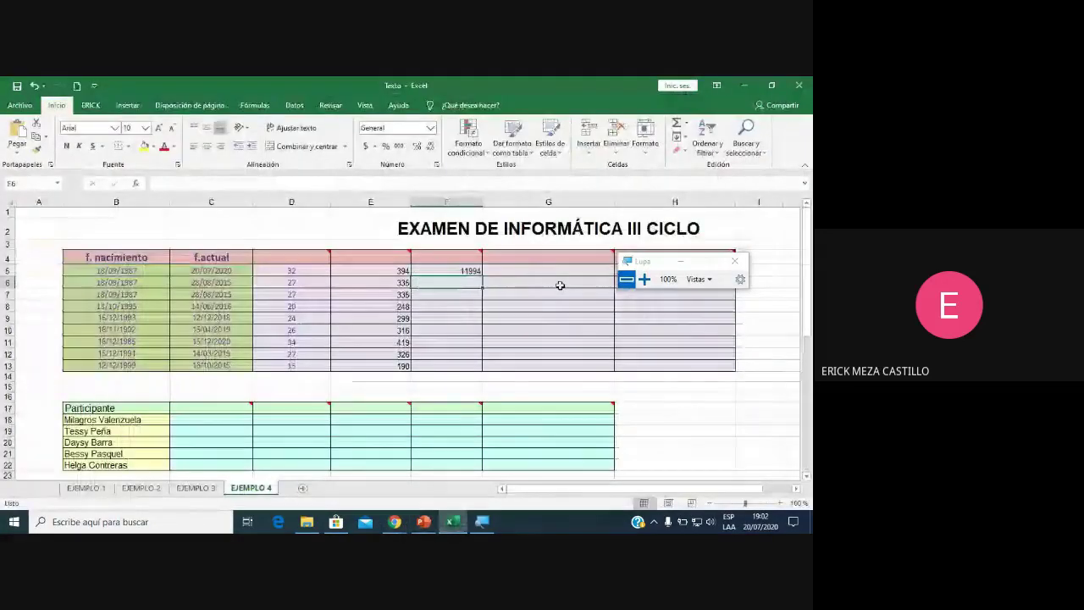
Fill the days formula down to F13 and reopen F5 to show it.
{"action": "left_click", "coordinate": [474, 270]}
{"action": "left_click_drag", "start_coordinate": [485, 276], "coordinate": [484, 373]}
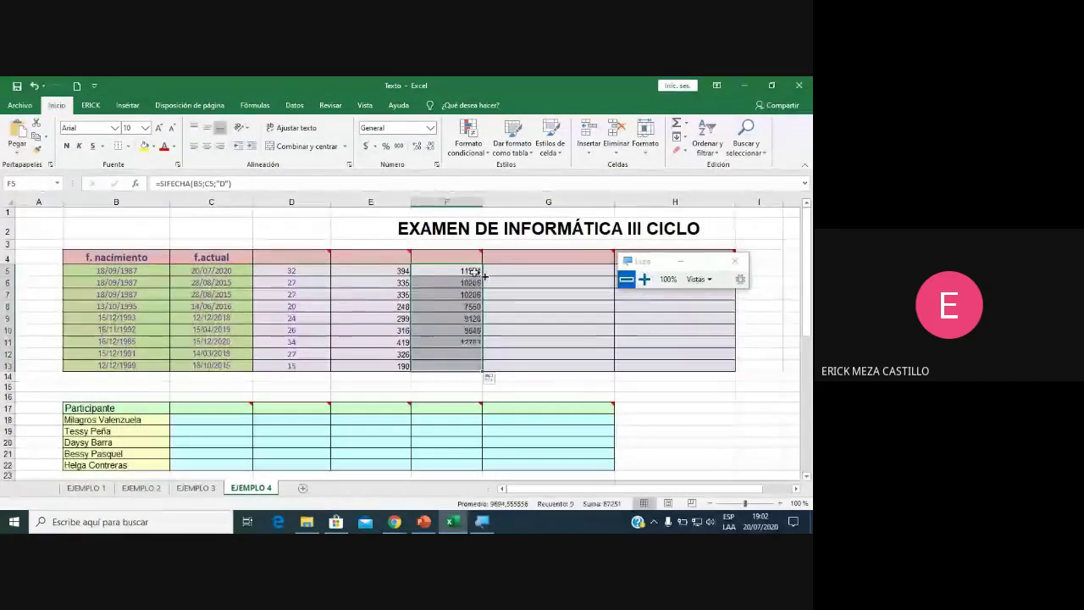
{"action": "double_click", "coordinate": [458, 270]}
{"action": "left_click", "coordinate": [644, 279]}
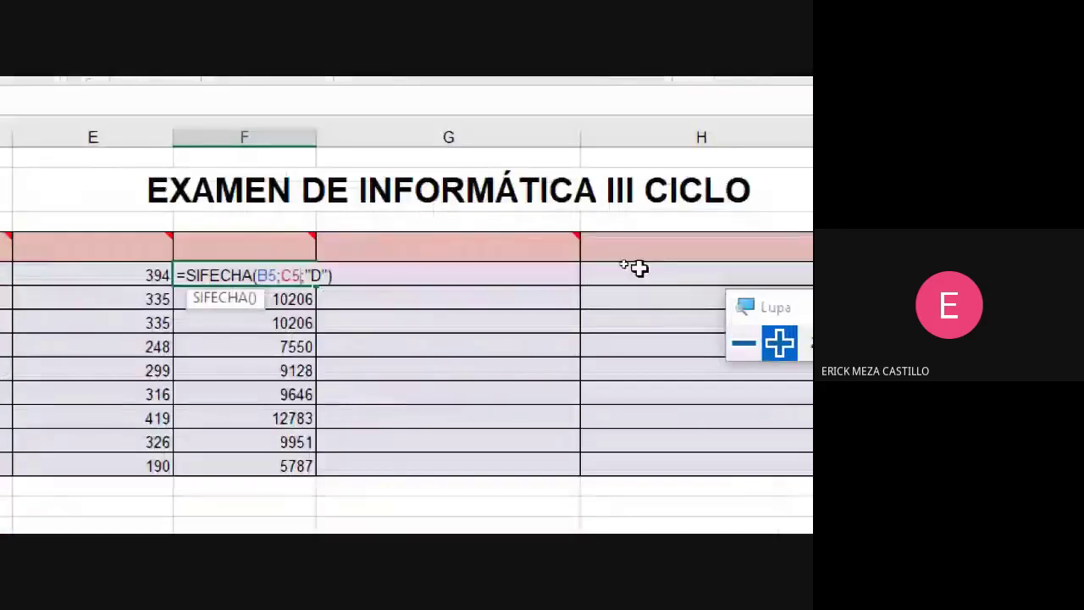
{"action": "key", "text": "super+plus"}
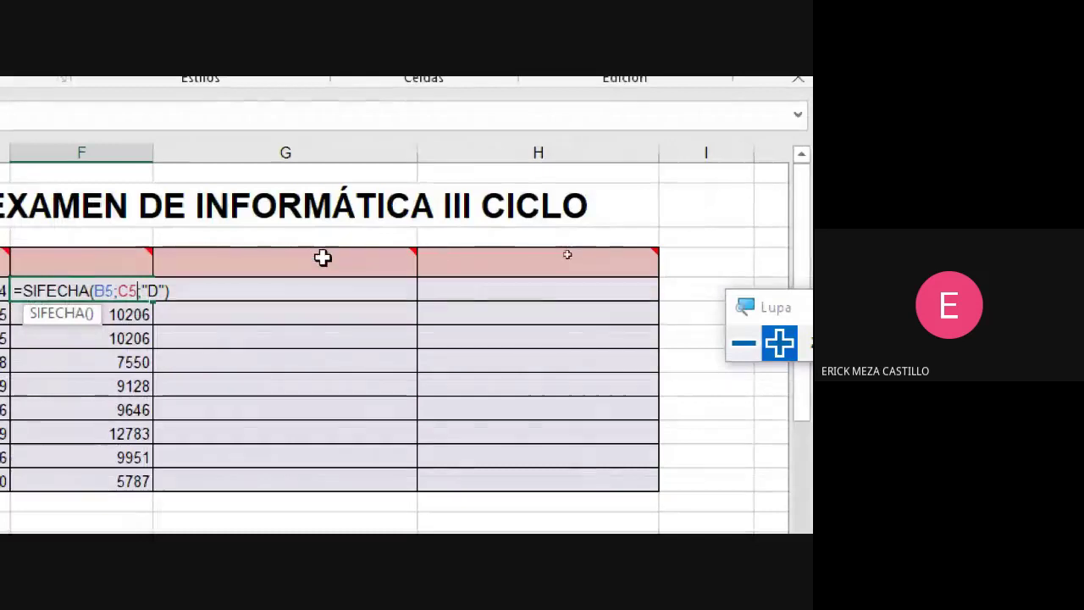
{"action": "mouse_move", "coordinate": [320, 258]}
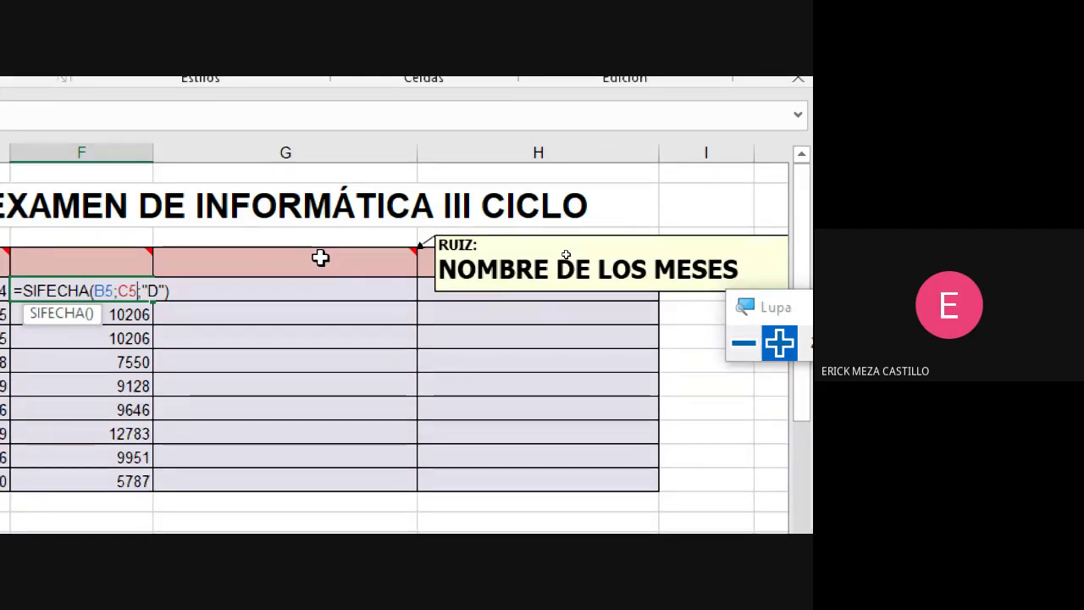
{"action": "left_click", "coordinate": [736, 354]}
{"action": "key", "text": "ctrl+Return"}
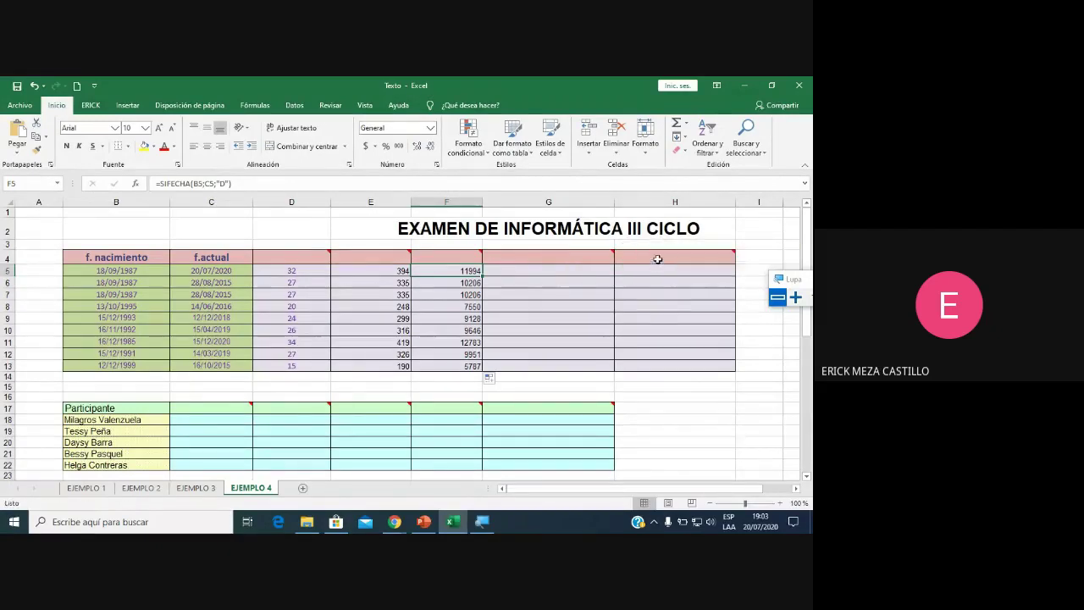
{"action": "left_click", "coordinate": [793, 489]}
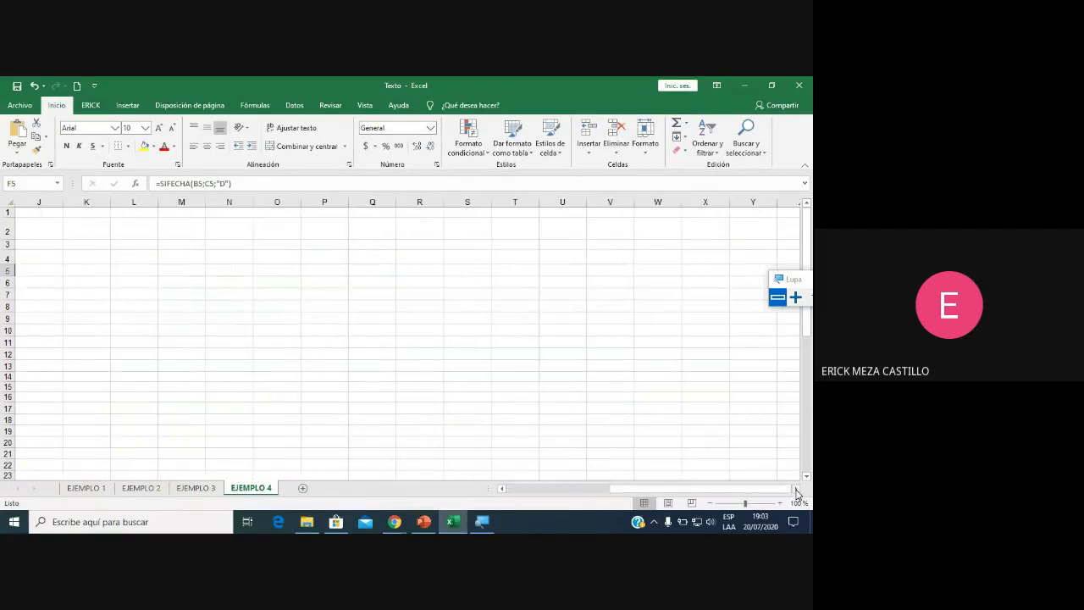
{"action": "left_click_drag", "start_coordinate": [721, 494], "coordinate": [516, 492]}
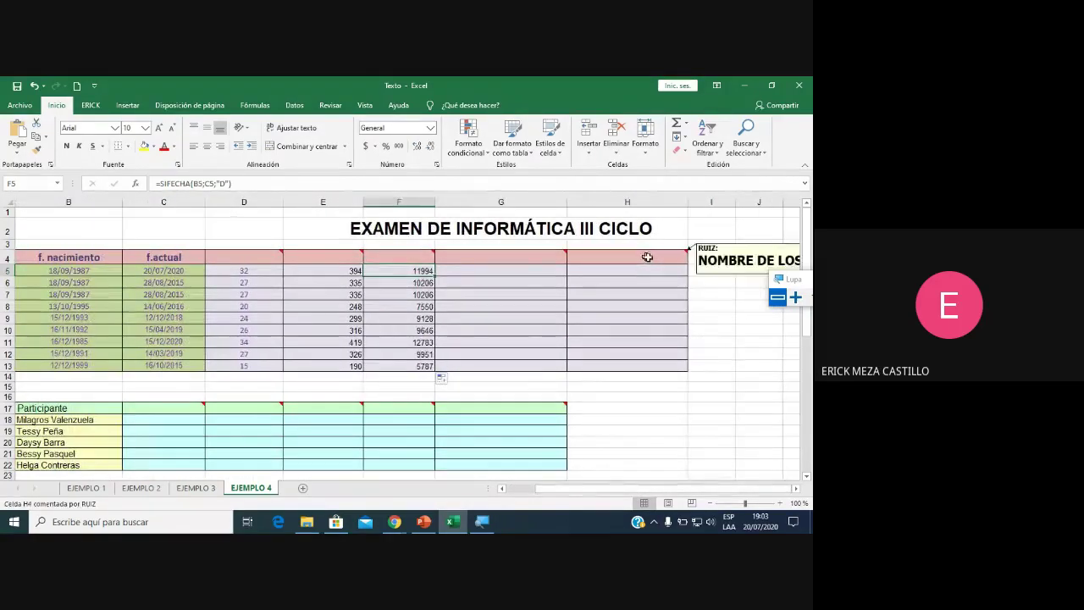
{"action": "left_click", "coordinate": [796, 489]}
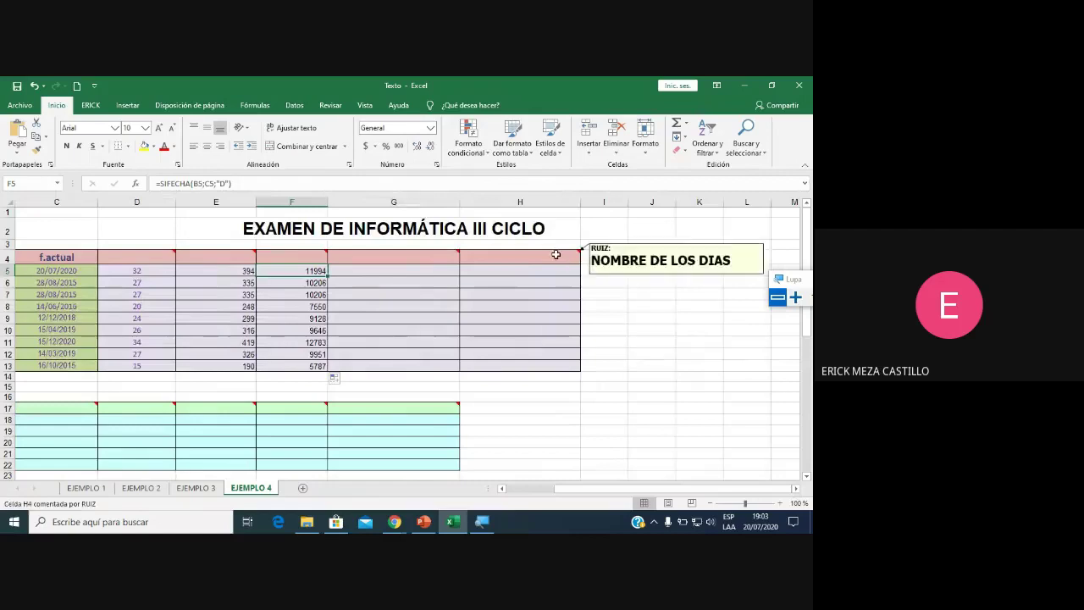
{"action": "left_click", "coordinate": [381, 269]}
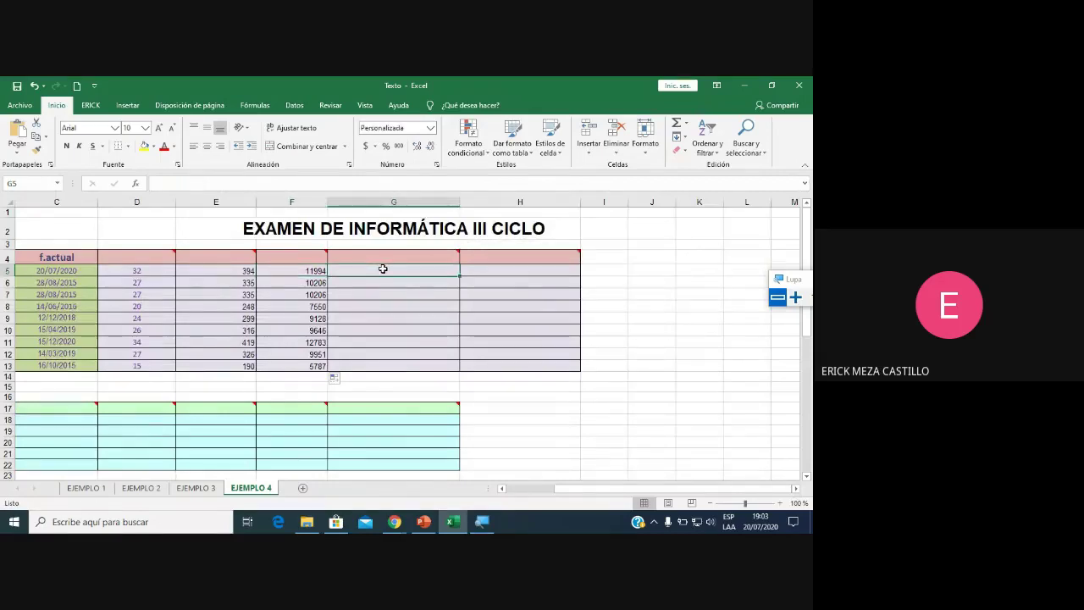
{"action": "type", "text": "="}
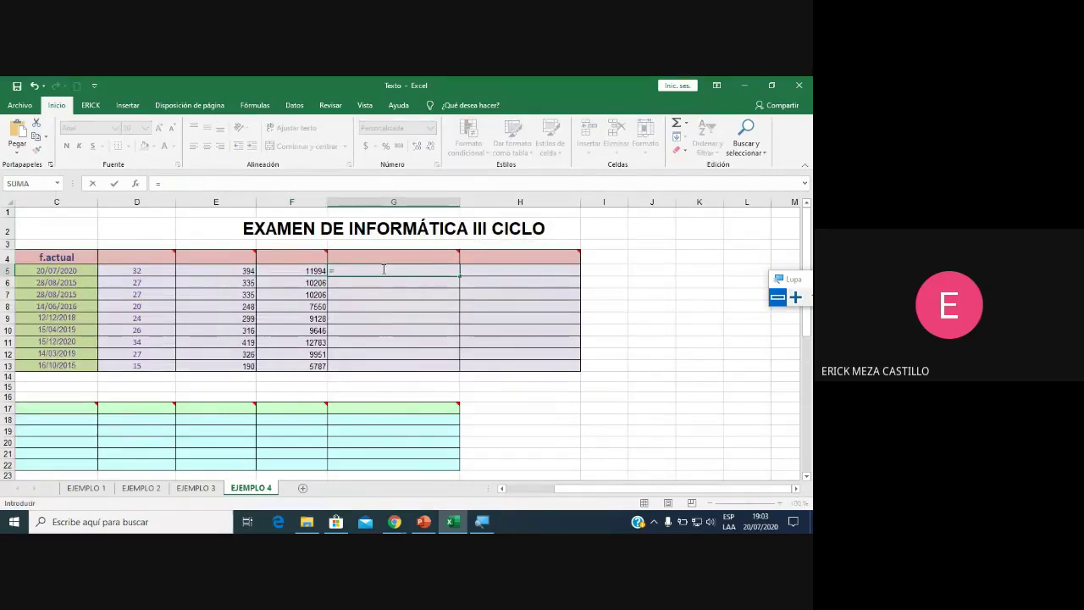
{"action": "left_click", "coordinate": [66, 268]}
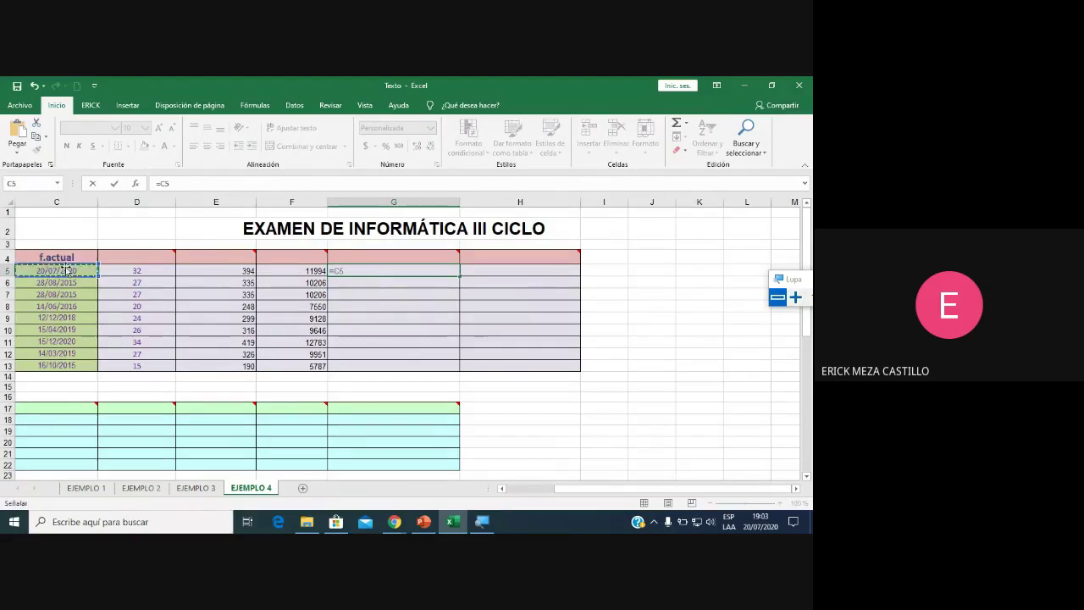
{"action": "key", "text": "ctrl+Return"}
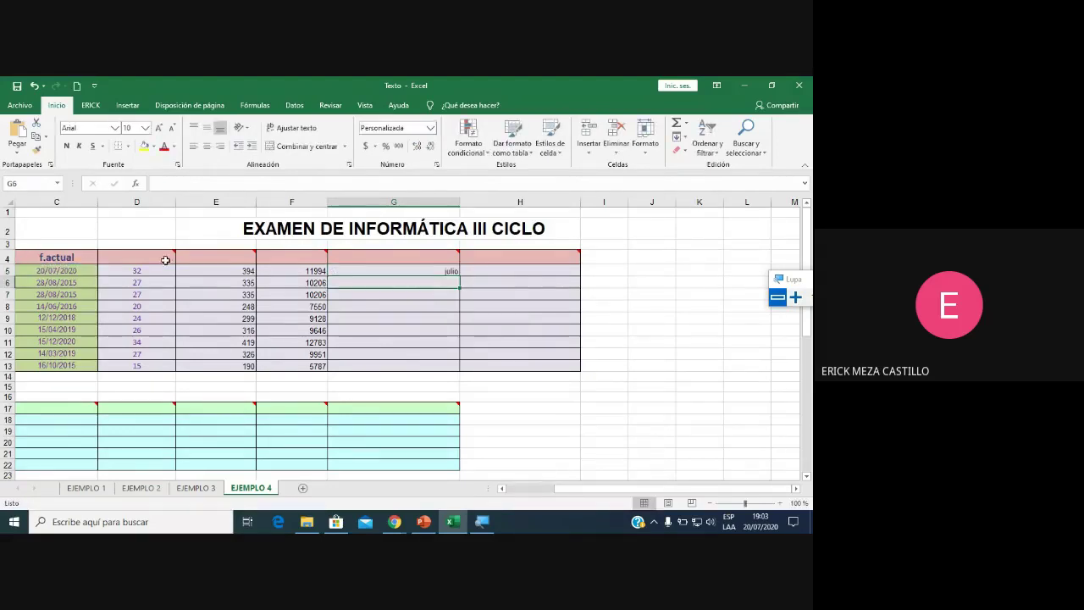
{"action": "left_click", "coordinate": [502, 269]}
{"action": "type", "text": "="}
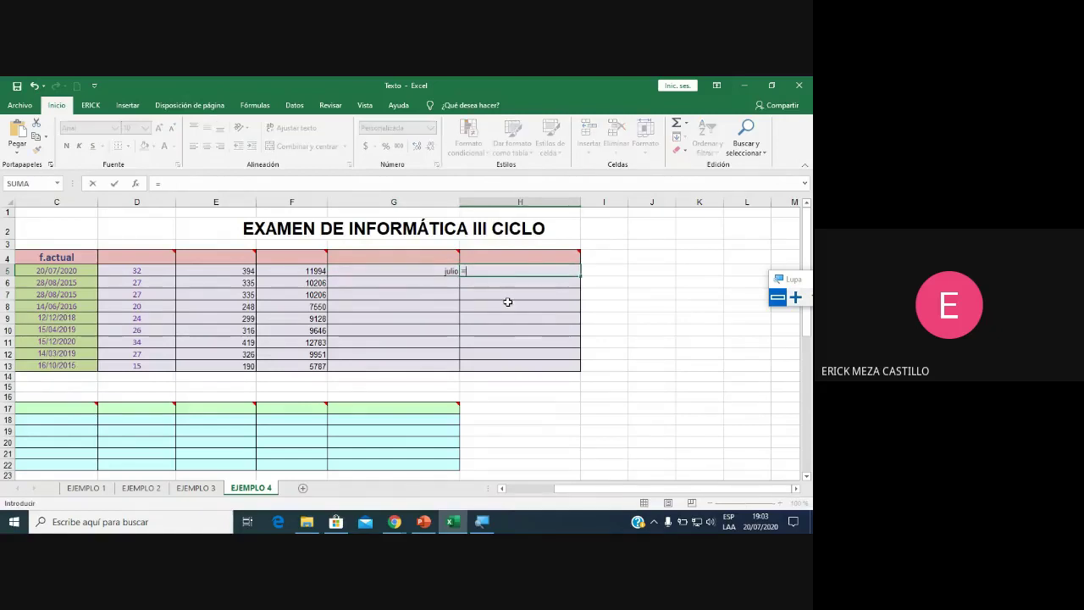
{"action": "left_click", "coordinate": [61, 269]}
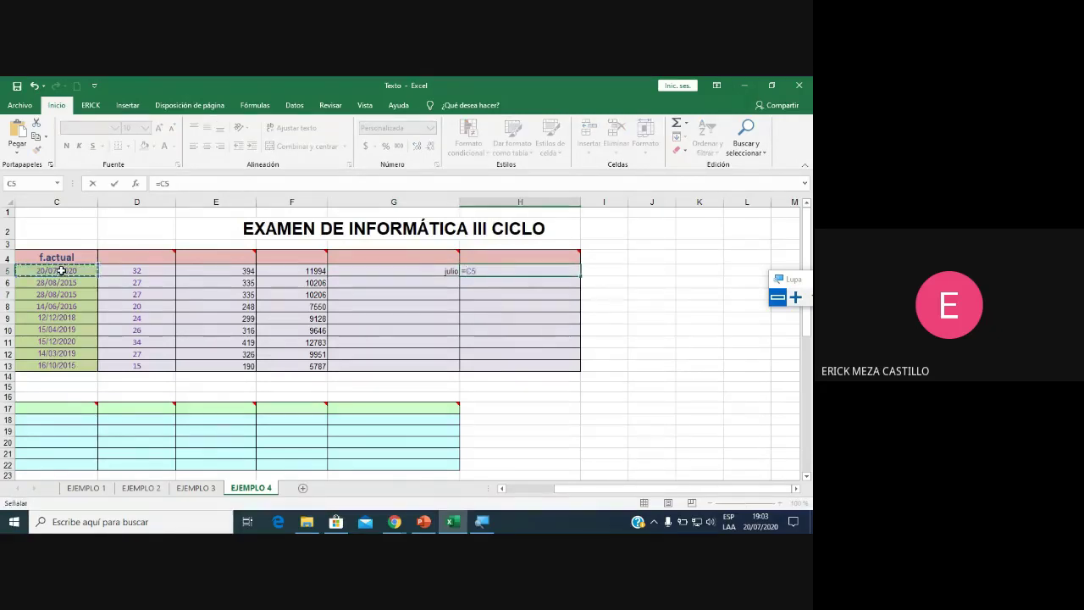
{"action": "key", "text": "Return"}
{"action": "left_click", "coordinate": [455, 274]}
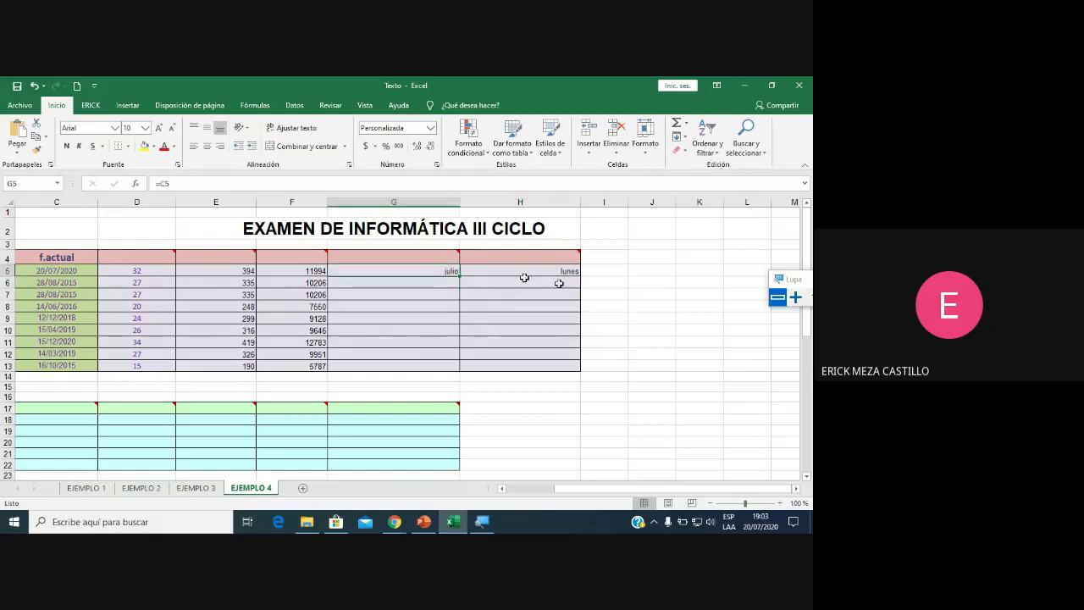
{"action": "left_click", "coordinate": [795, 296]}
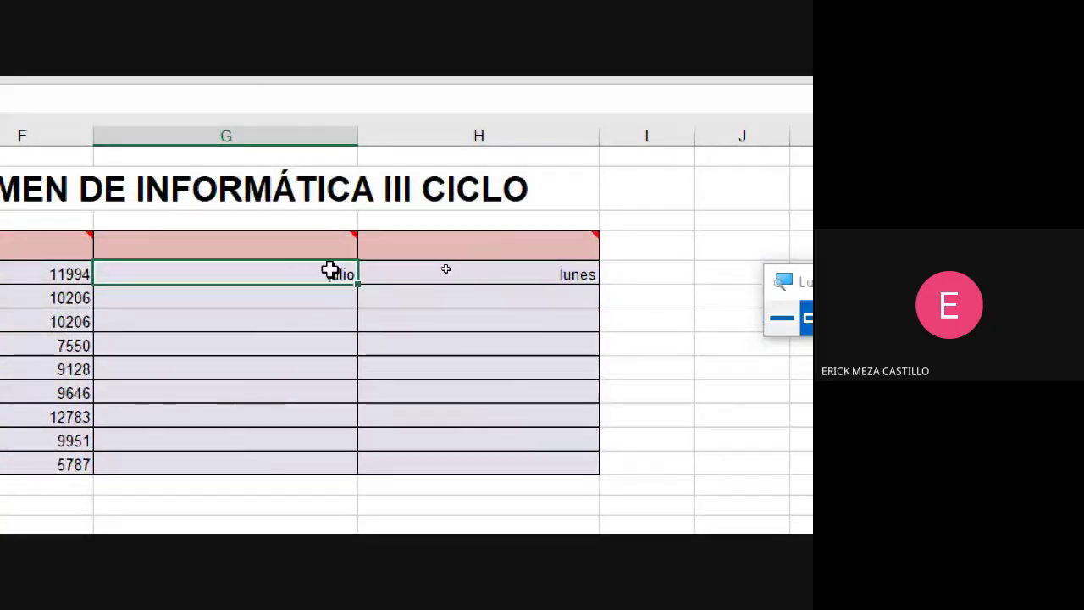
Give G5 the custom number format mmmm to show the month name.
{"action": "right_click", "coordinate": [327, 271]}
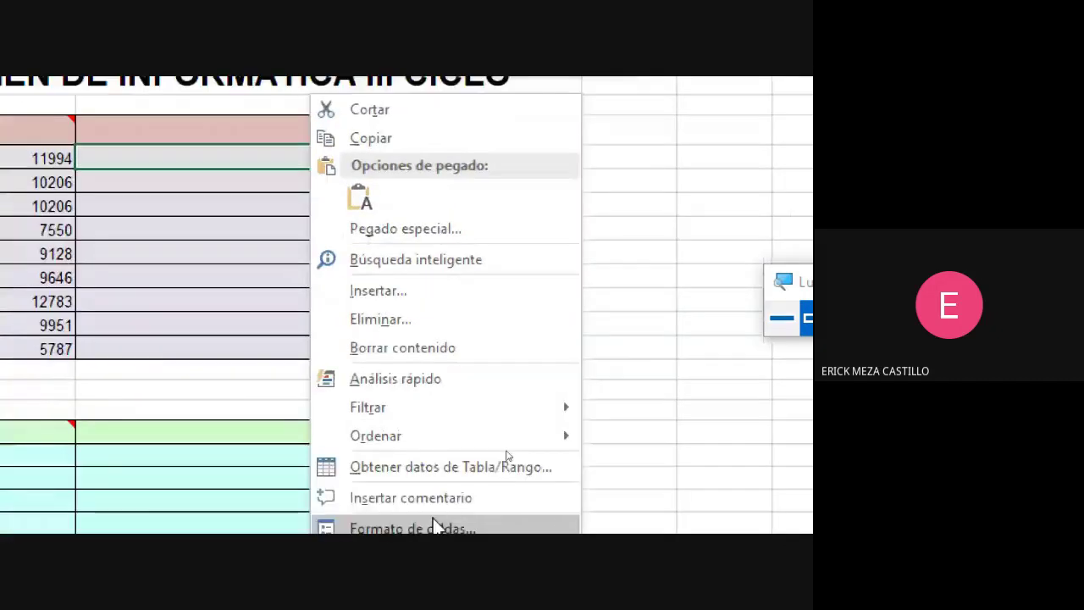
{"action": "left_click", "coordinate": [430, 515]}
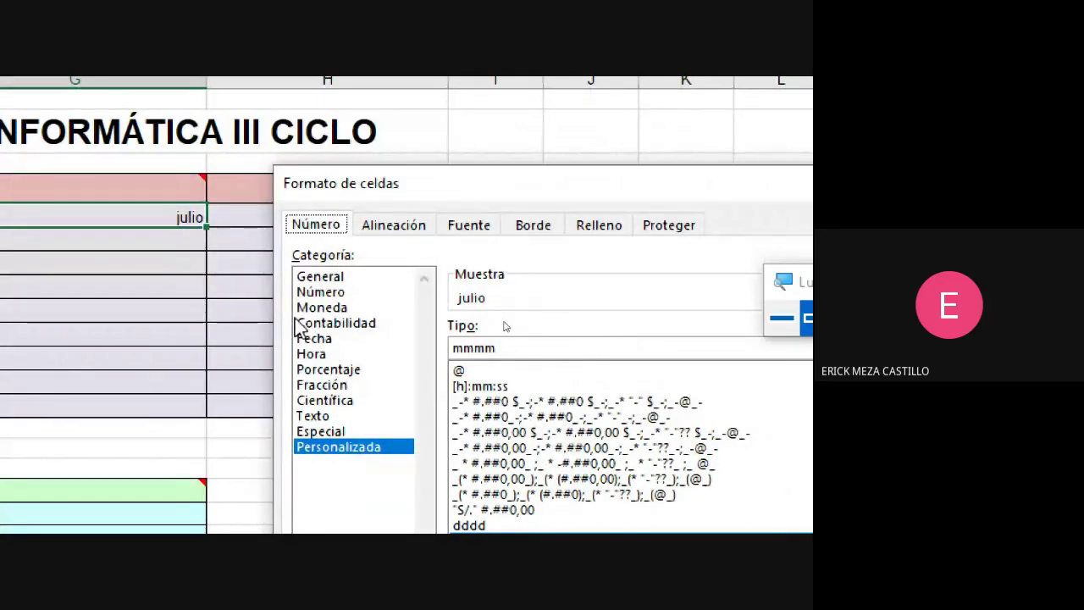
{"action": "left_click", "coordinate": [781, 317]}
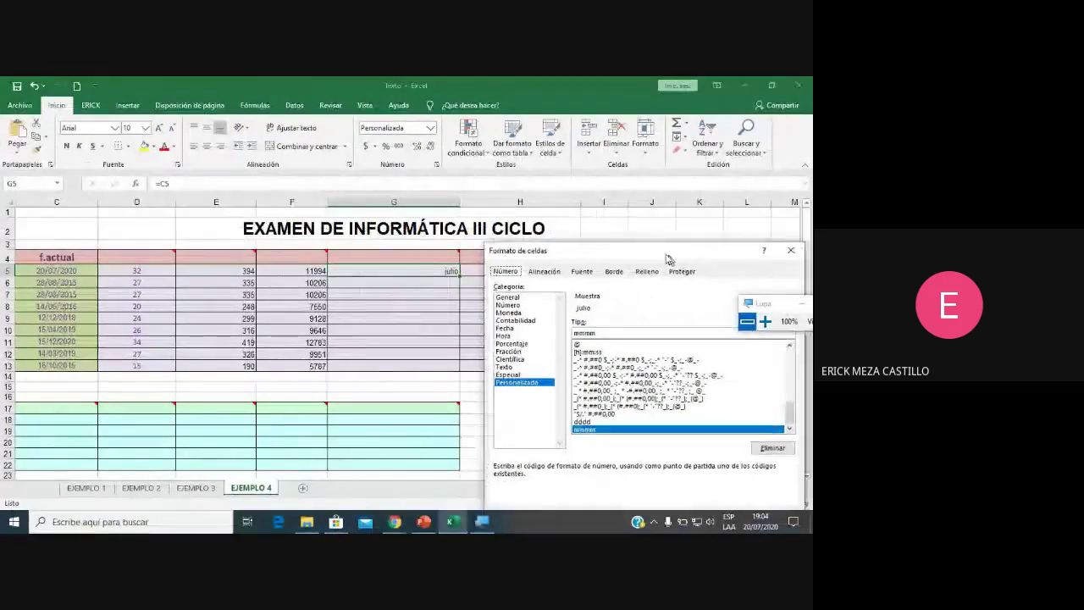
{"action": "left_click", "coordinate": [682, 449]}
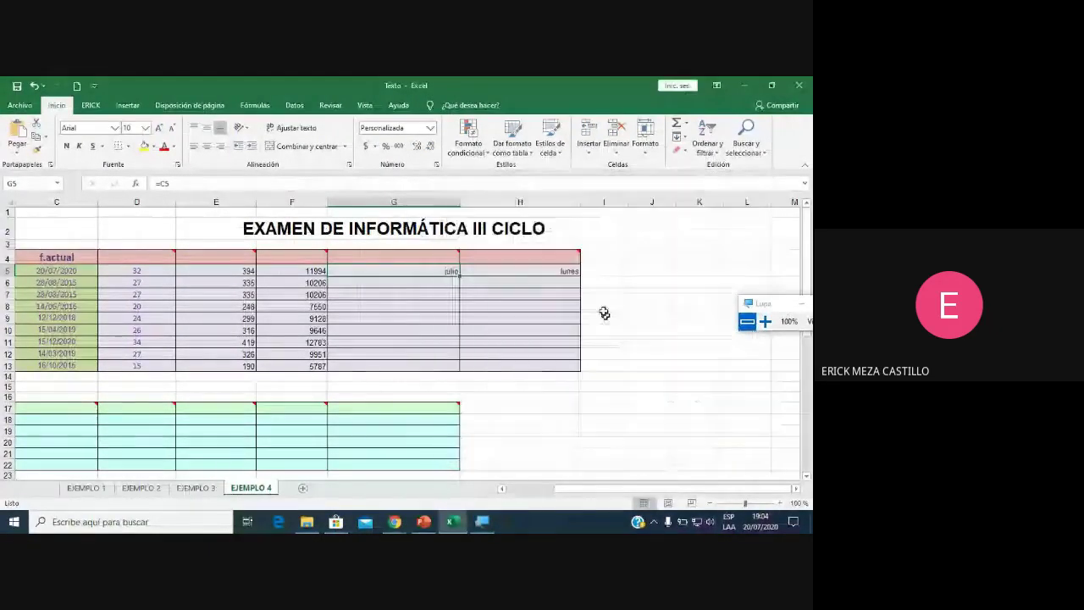
Give H5 the custom number format dddd to show the weekday name.
{"action": "left_click", "coordinate": [568, 271]}
{"action": "right_click", "coordinate": [569, 271]}
{"action": "left_click", "coordinate": [605, 456]}
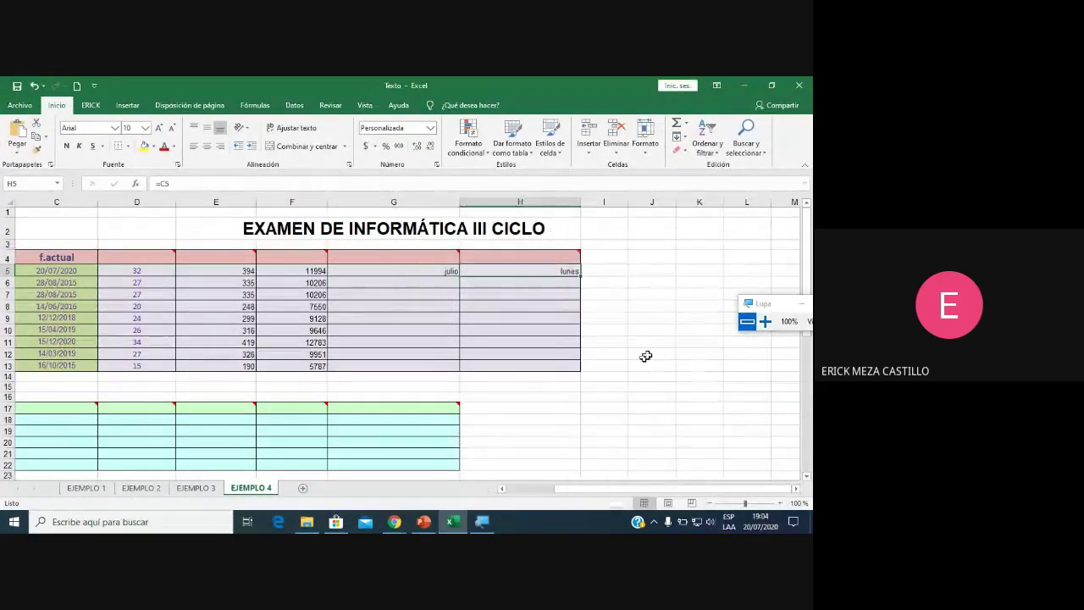
{"action": "left_click", "coordinate": [765, 322]}
{"action": "left_click", "coordinate": [765, 322]}
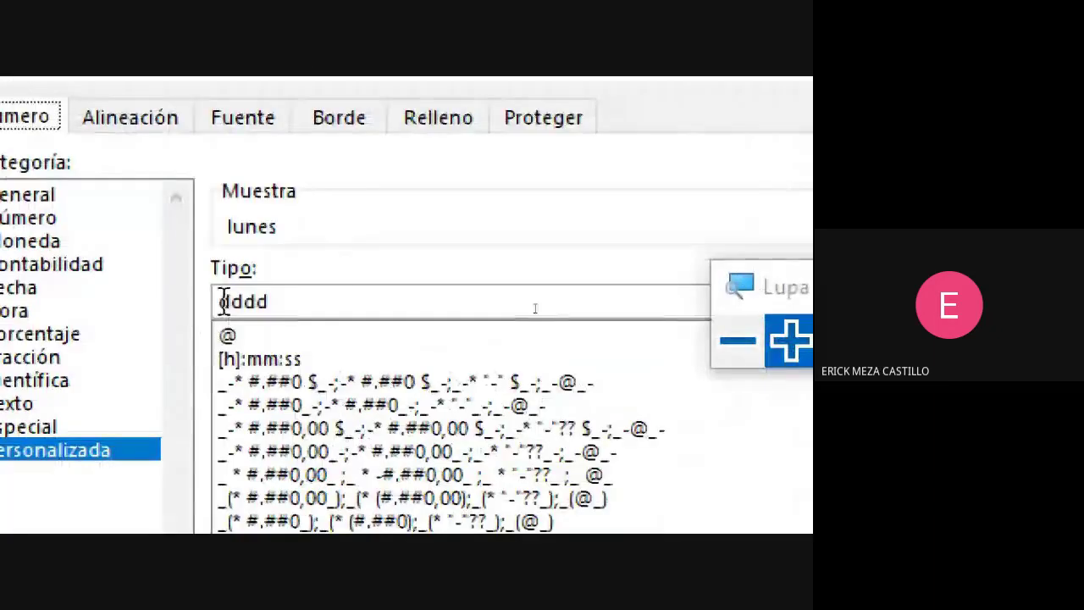
{"action": "left_click", "coordinate": [734, 342]}
{"action": "left_click", "coordinate": [733, 341]}
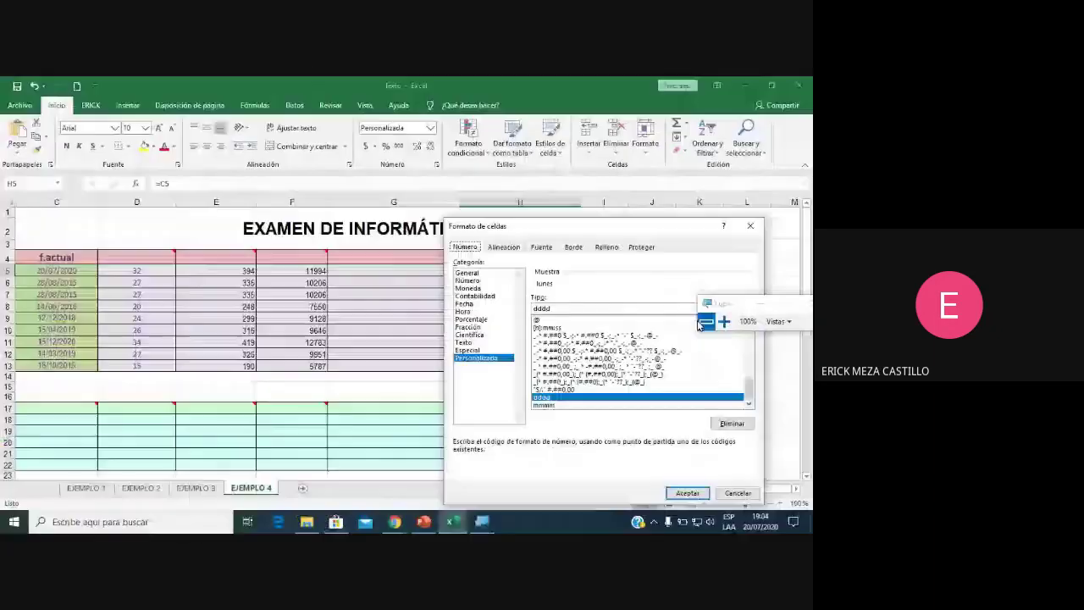
{"action": "left_click", "coordinate": [697, 494]}
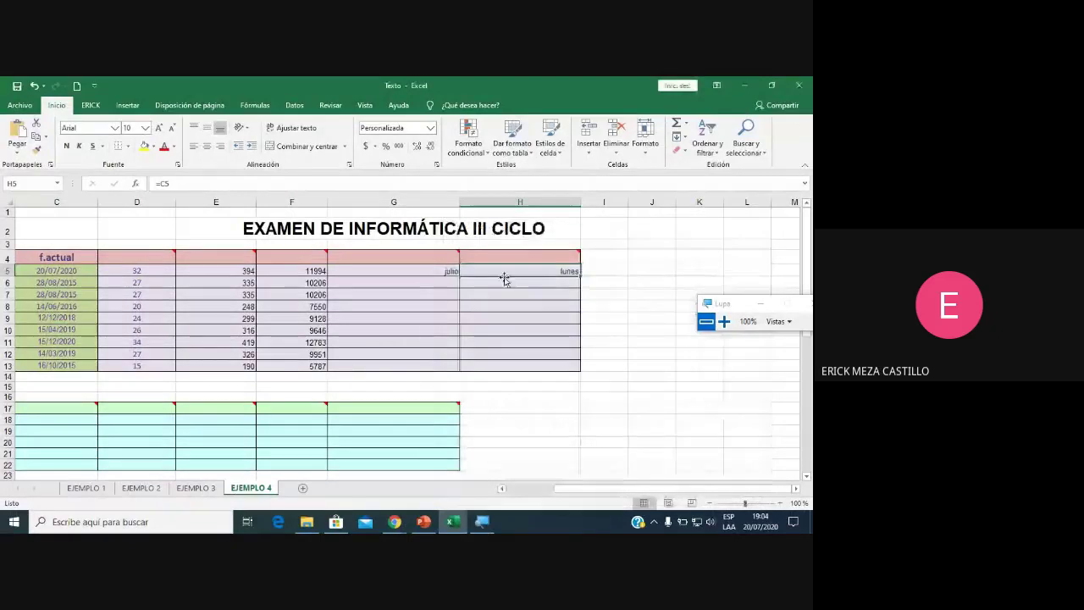
Fill the month and weekday formulas down to G13 and H13, then review G5's formula.
{"action": "left_click", "coordinate": [458, 273]}
{"action": "left_click_drag", "start_coordinate": [462, 275], "coordinate": [462, 368]}
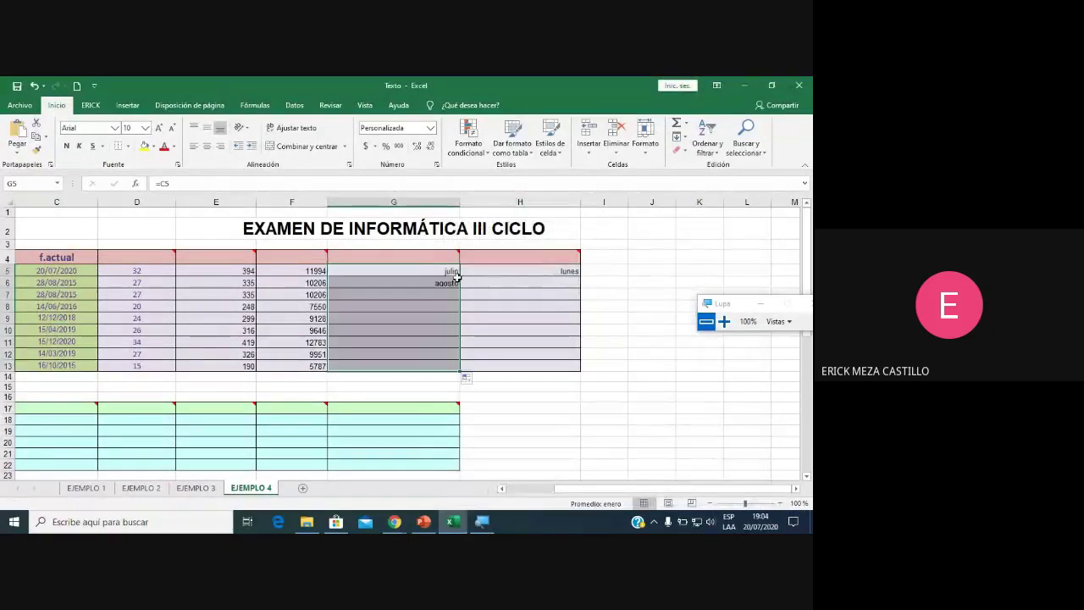
{"action": "left_click", "coordinate": [560, 272]}
{"action": "double_click", "coordinate": [581, 277]}
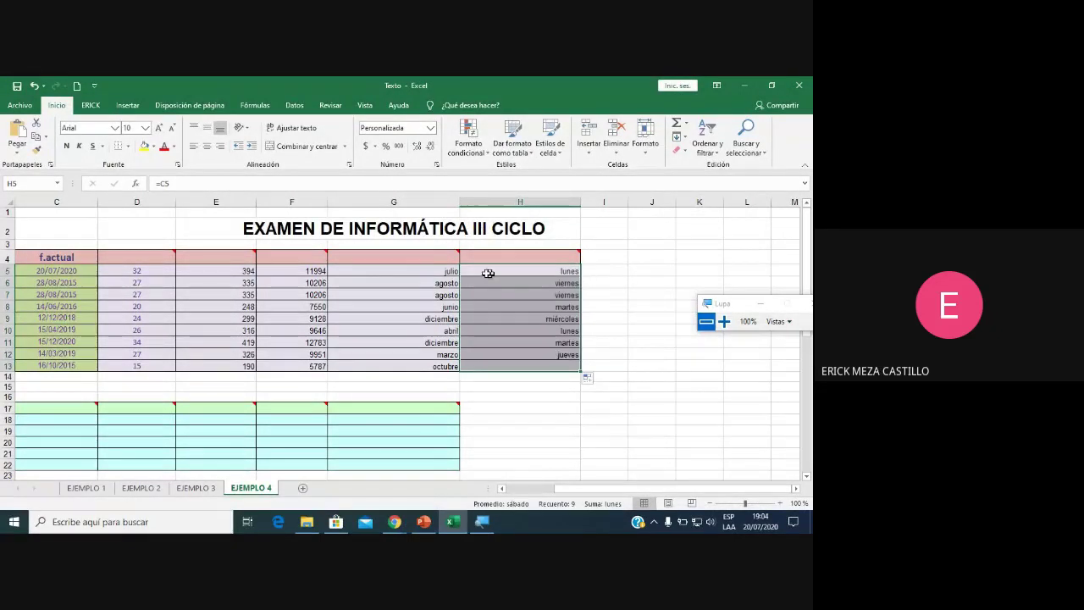
{"action": "double_click", "coordinate": [447, 270]}
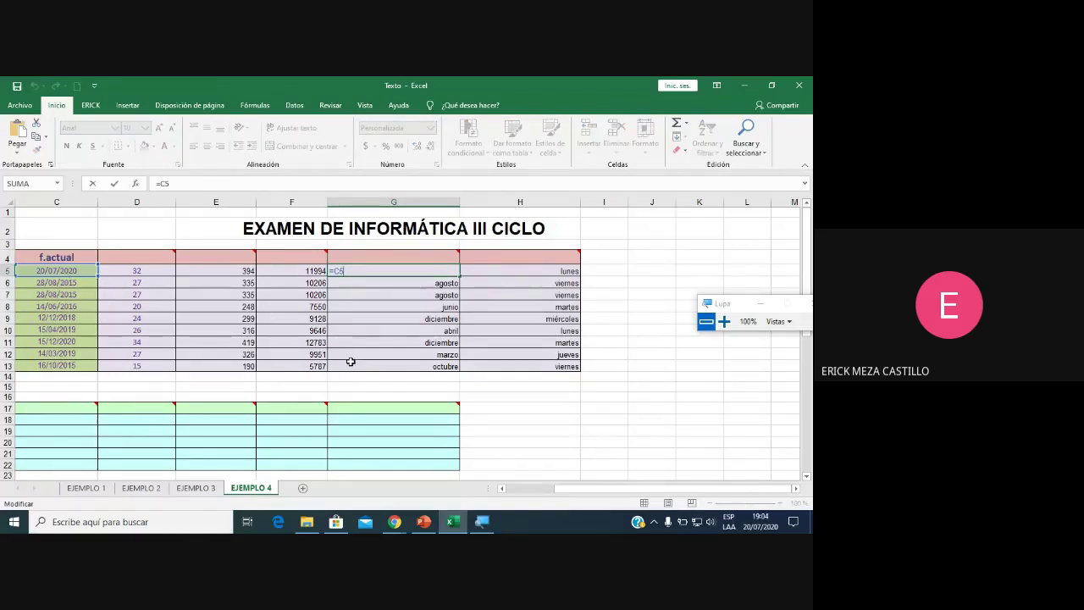
{"action": "key", "text": "Escape"}
Enter =LARGO(B18) in C18 to count the first participant name's characters.
{"action": "left_click_drag", "start_coordinate": [634, 489], "coordinate": [586, 489]}
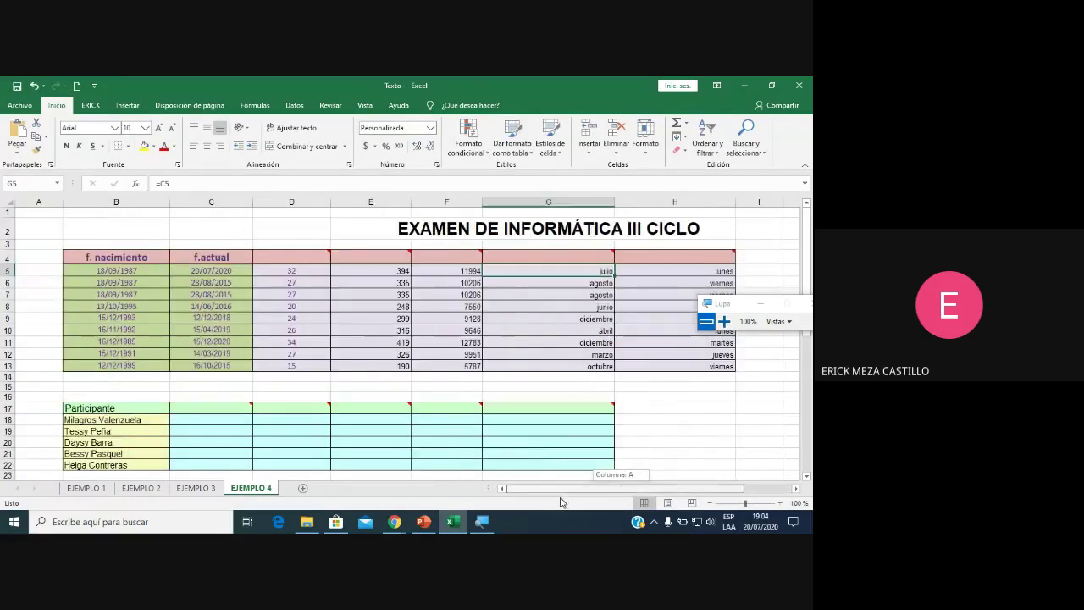
{"action": "scroll", "coordinate": [574, 416], "scroll_direction": "down", "scroll_amount": 1}
{"action": "scroll", "coordinate": [571, 416], "scroll_direction": "up", "scroll_amount": 1}
{"action": "scroll", "coordinate": [547, 404], "scroll_direction": "down", "scroll_amount": 1}
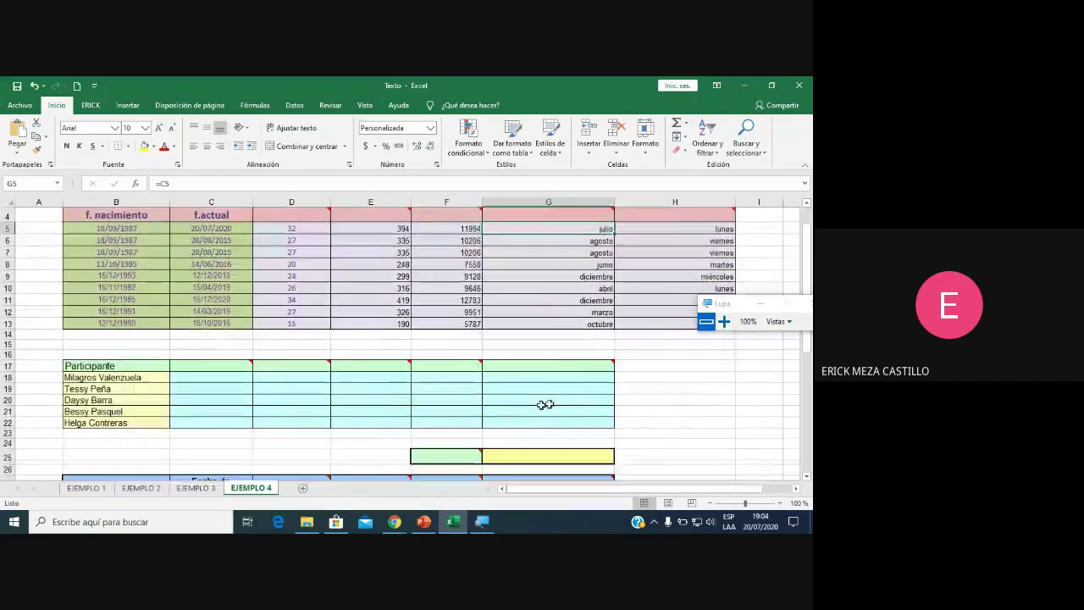
{"action": "scroll", "coordinate": [359, 396], "scroll_direction": "down", "scroll_amount": 3}
{"action": "scroll", "coordinate": [359, 394], "scroll_direction": "up", "scroll_amount": 1}
{"action": "scroll", "coordinate": [360, 392], "scroll_direction": "down", "scroll_amount": 3}
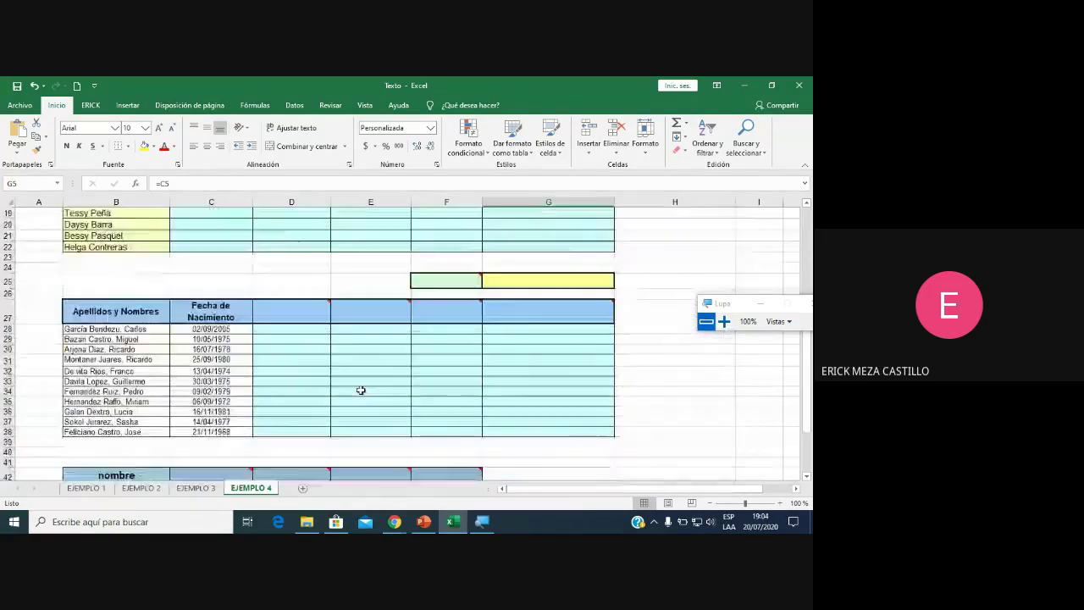
{"action": "scroll", "coordinate": [361, 389], "scroll_direction": "up", "scroll_amount": 2}
{"action": "scroll", "coordinate": [360, 390], "scroll_direction": "down", "scroll_amount": 2}
{"action": "scroll", "coordinate": [361, 388], "scroll_direction": "down", "scroll_amount": 4}
{"action": "scroll", "coordinate": [362, 387], "scroll_direction": "up", "scroll_amount": 2}
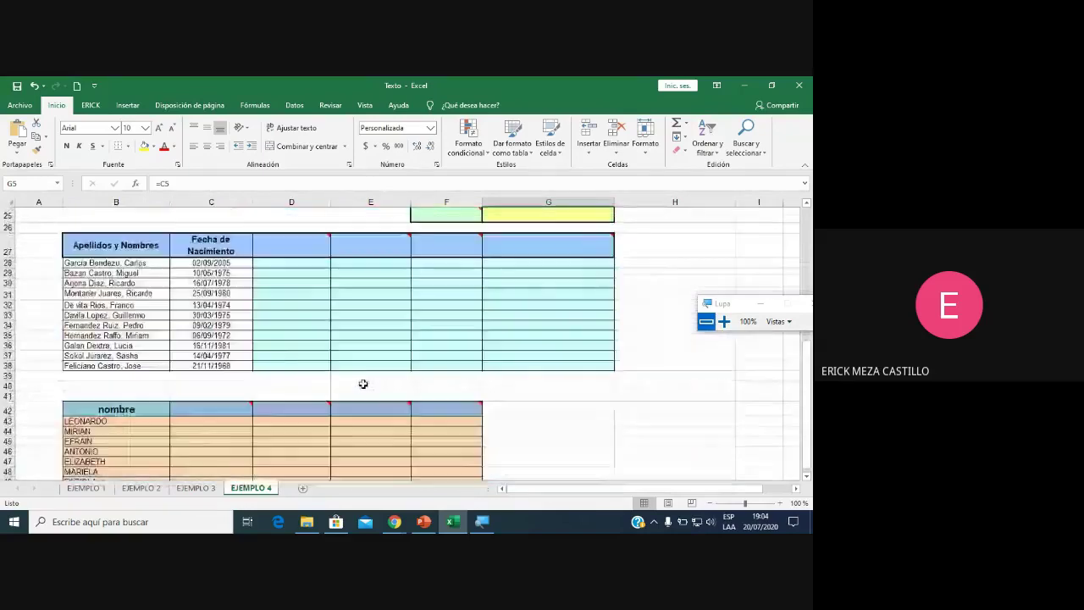
{"action": "scroll", "coordinate": [363, 384], "scroll_direction": "up", "scroll_amount": 3}
{"action": "scroll", "coordinate": [362, 383], "scroll_direction": "up", "scroll_amount": 3}
{"action": "scroll", "coordinate": [362, 382], "scroll_direction": "up", "scroll_amount": 1}
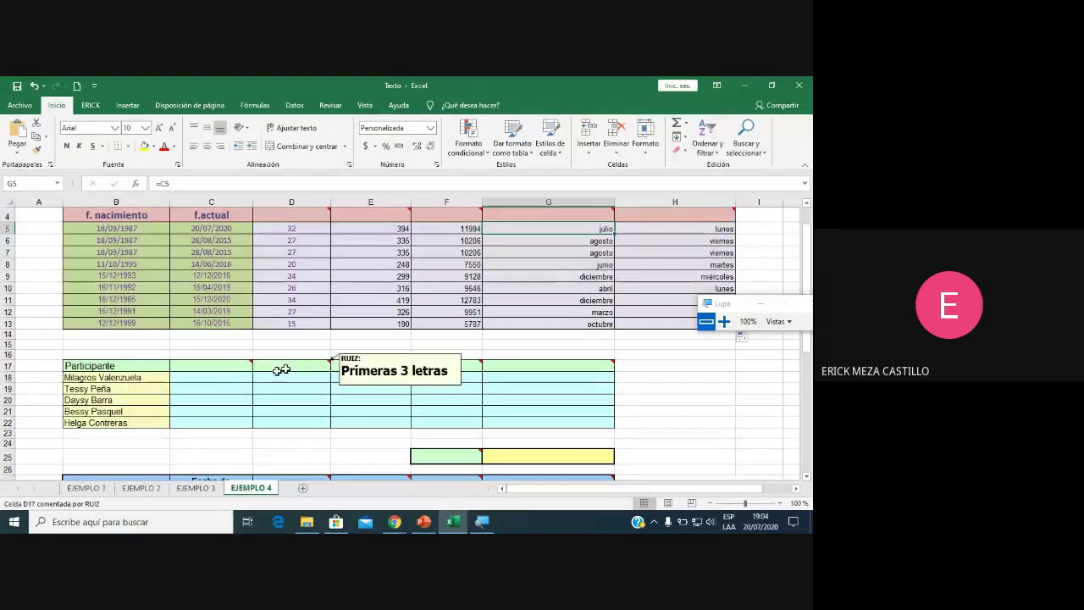
{"action": "left_click", "coordinate": [224, 376]}
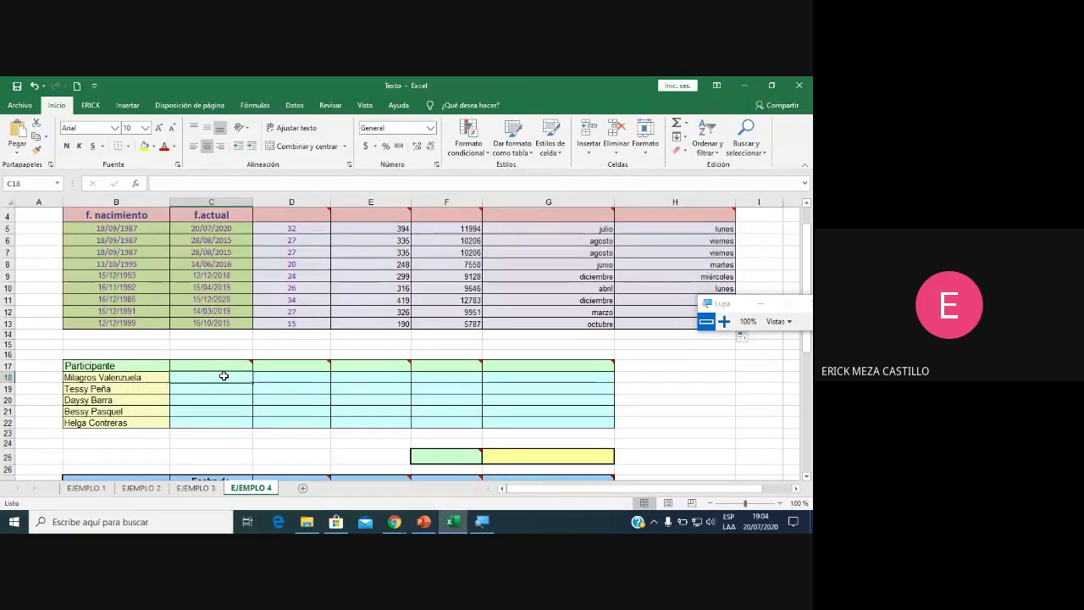
{"action": "type", "text": "=LARGO("}
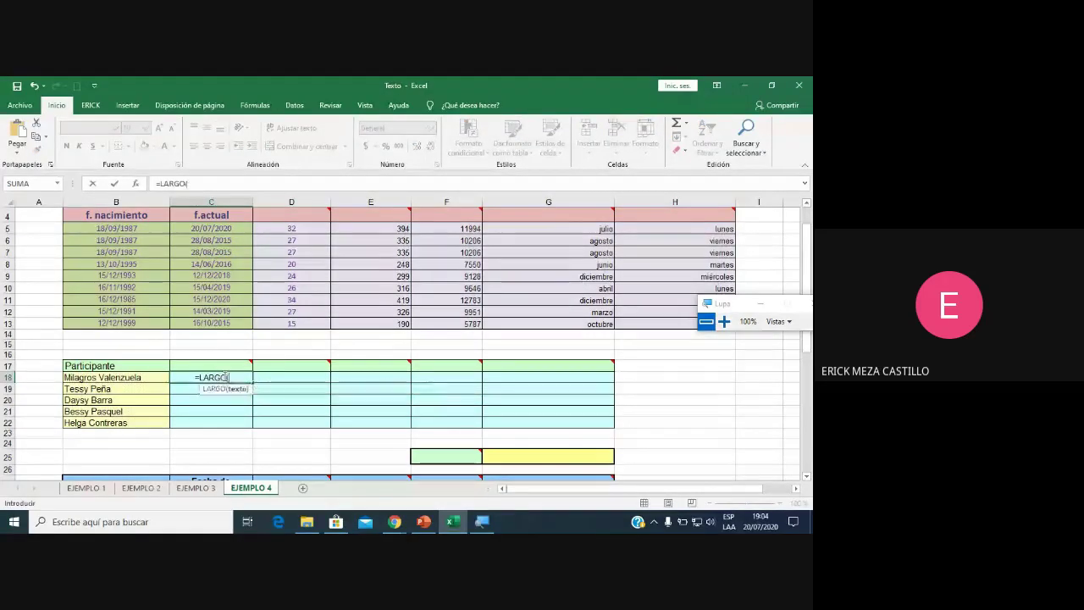
{"action": "left_click", "coordinate": [129, 377]}
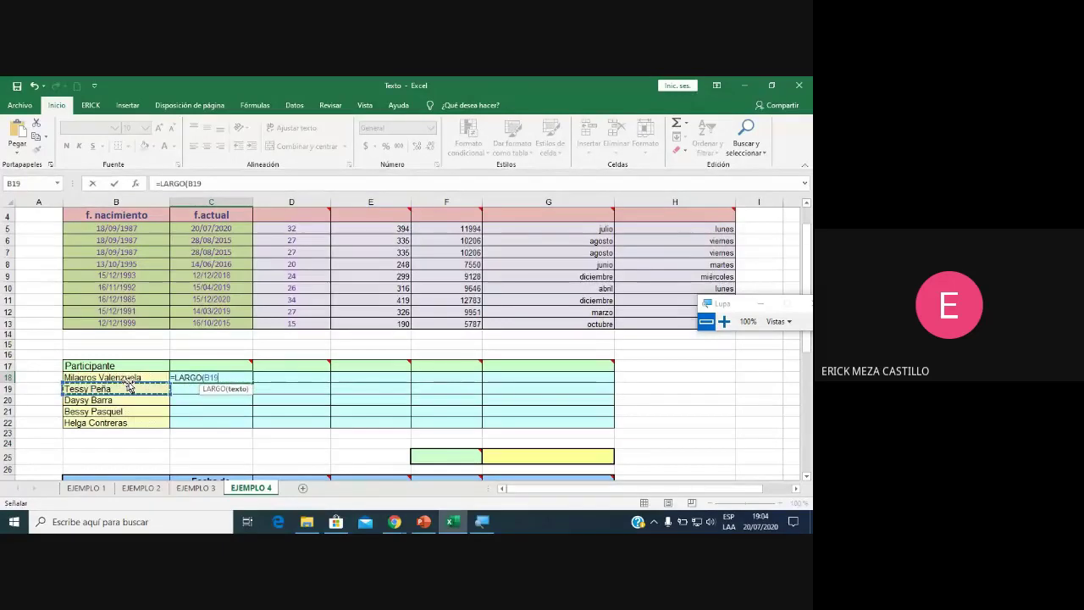
{"action": "key", "text": "Return"}
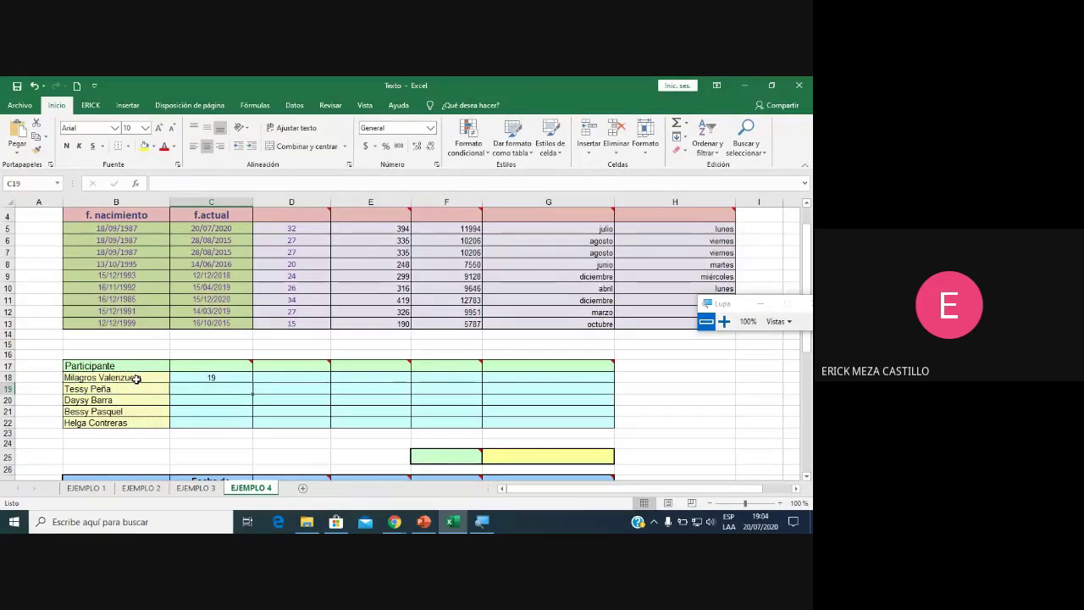
Copy the length formula down to C22, giving 19, 10, 11, 13 and 15.
{"action": "left_click", "coordinate": [215, 377]}
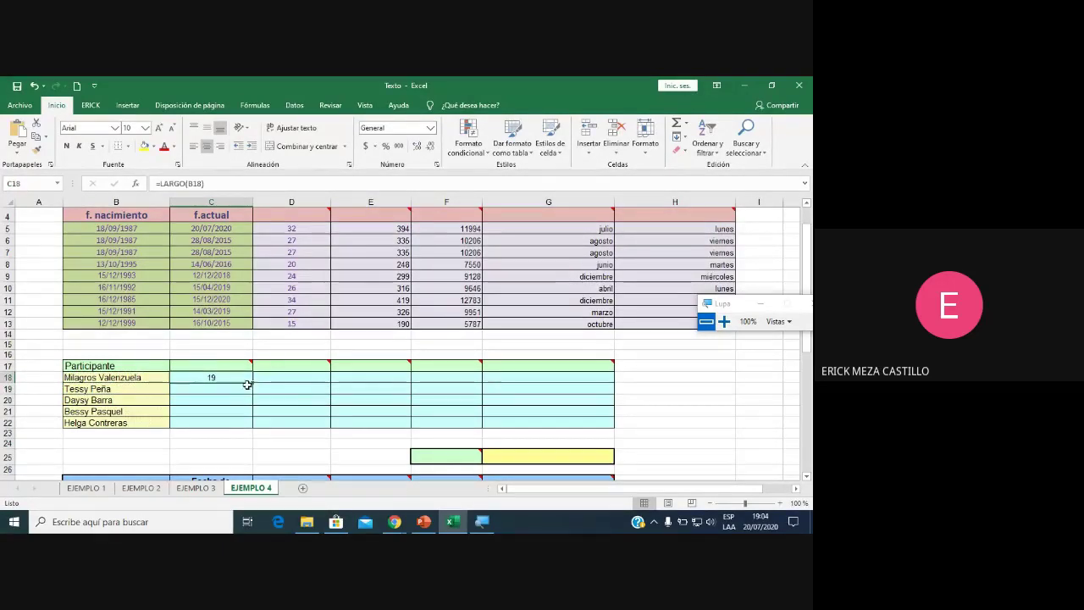
{"action": "double_click", "coordinate": [252, 384]}
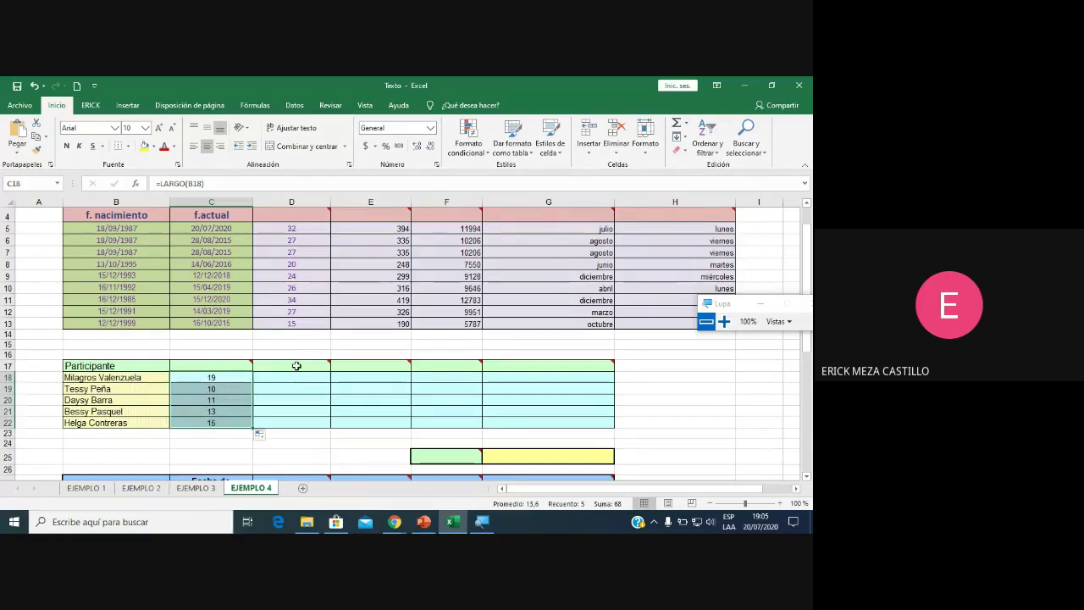
{"action": "left_click", "coordinate": [297, 366]}
{"action": "left_click", "coordinate": [296, 378]}
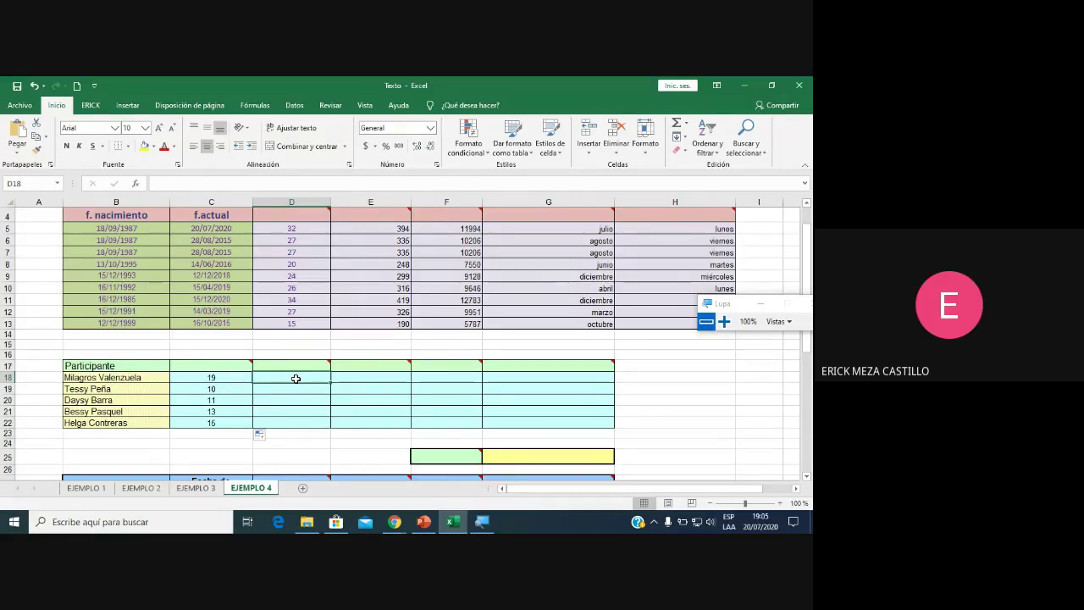
{"action": "mouse_move", "coordinate": [292, 366]}
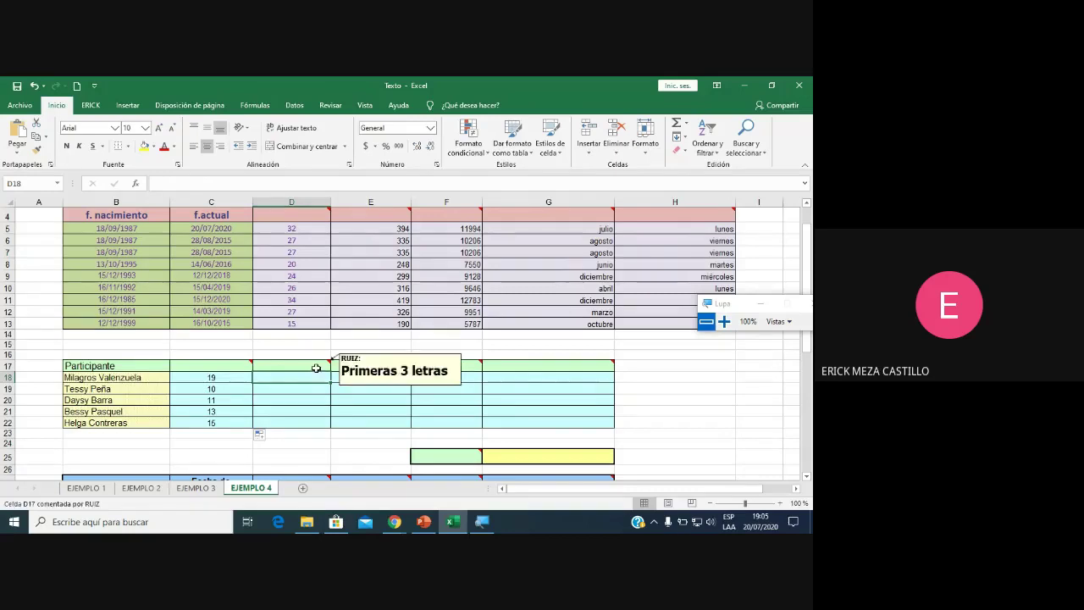
Enter =IZQUIERDA(B18;3) in D18 so it shows the first three letters, Mil.
{"action": "type", "text": "=I"}
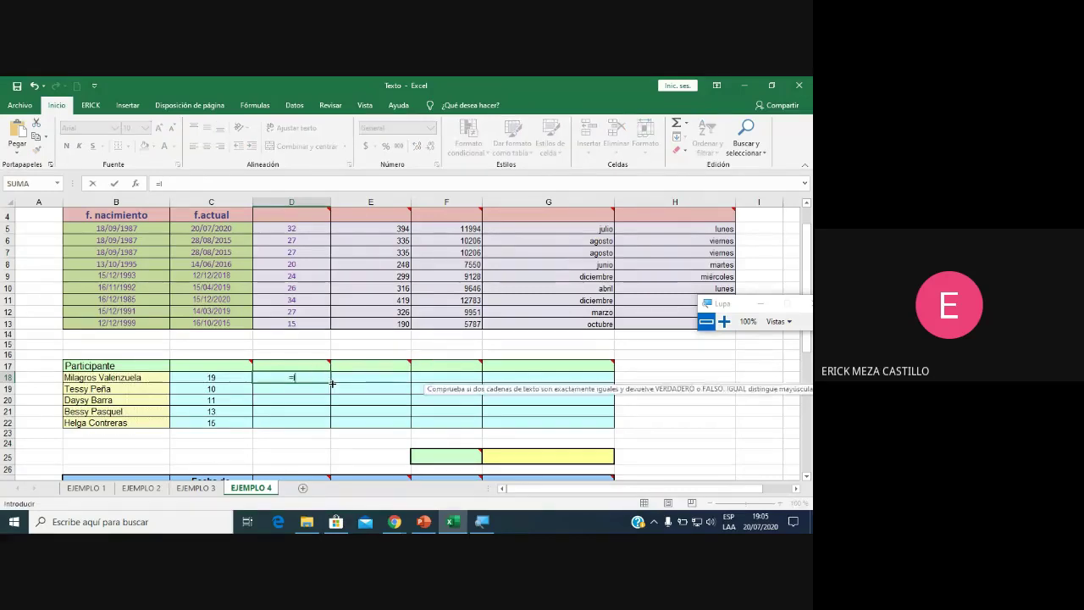
{"action": "type", "text": "ZQU"}
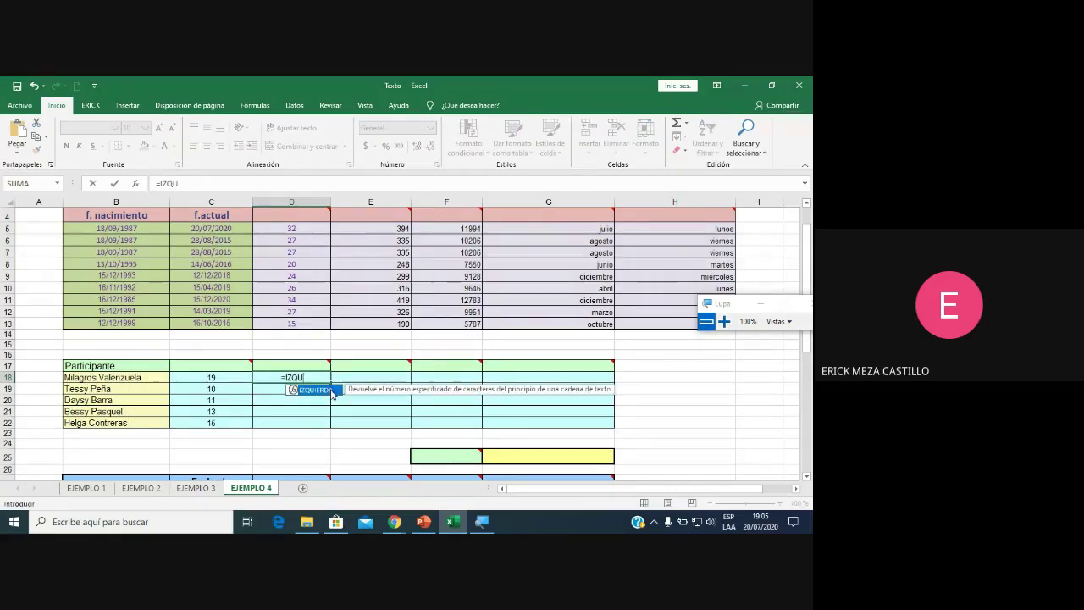
{"action": "double_click", "coordinate": [332, 391]}
{"action": "left_click", "coordinate": [136, 377]}
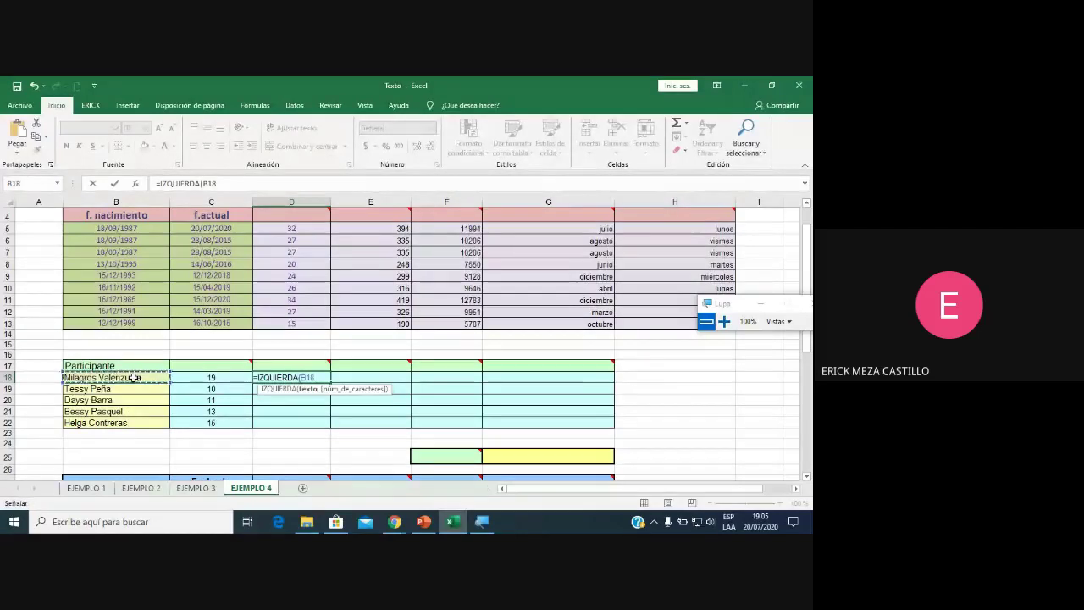
{"action": "type", "text": ";3"}
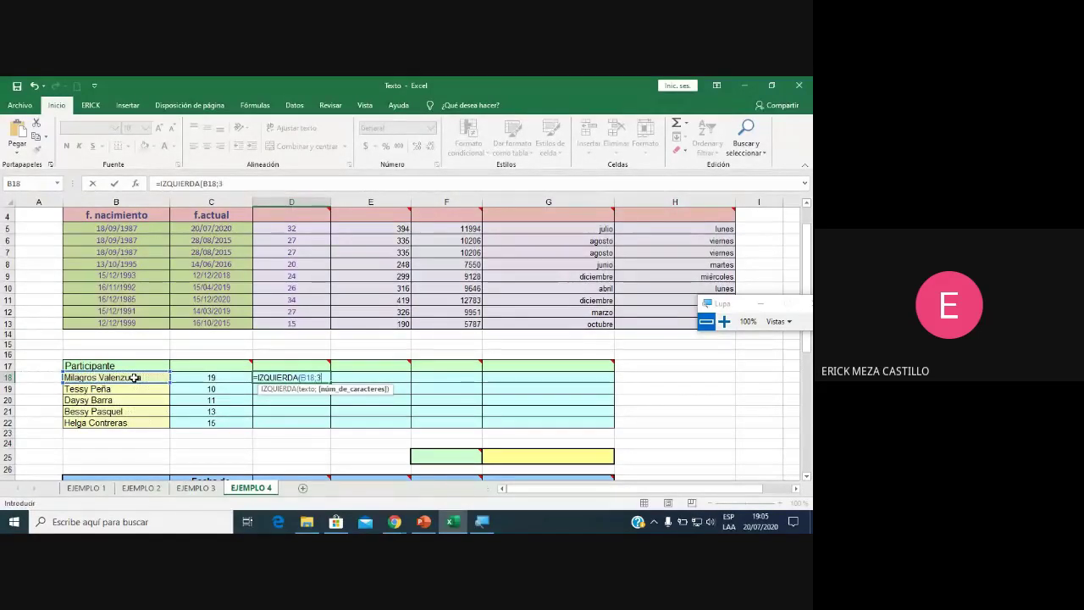
{"action": "key", "text": "Return"}
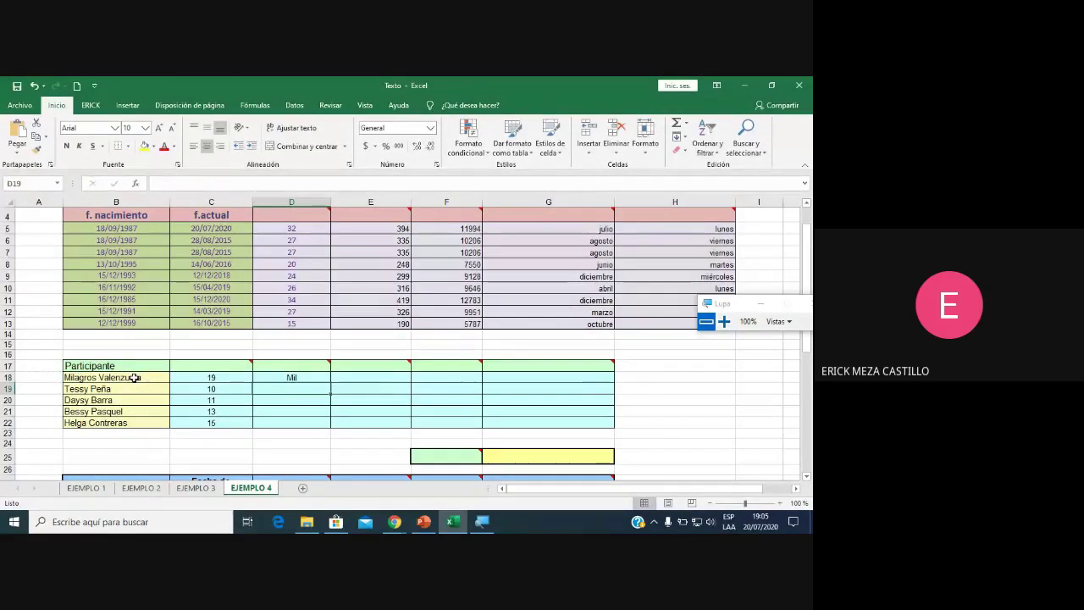
Recheck D18's formula, then begin E18's last-three-letters formula with =DEREC.
{"action": "mouse_move", "coordinate": [292, 365]}
{"action": "double_click", "coordinate": [312, 376]}
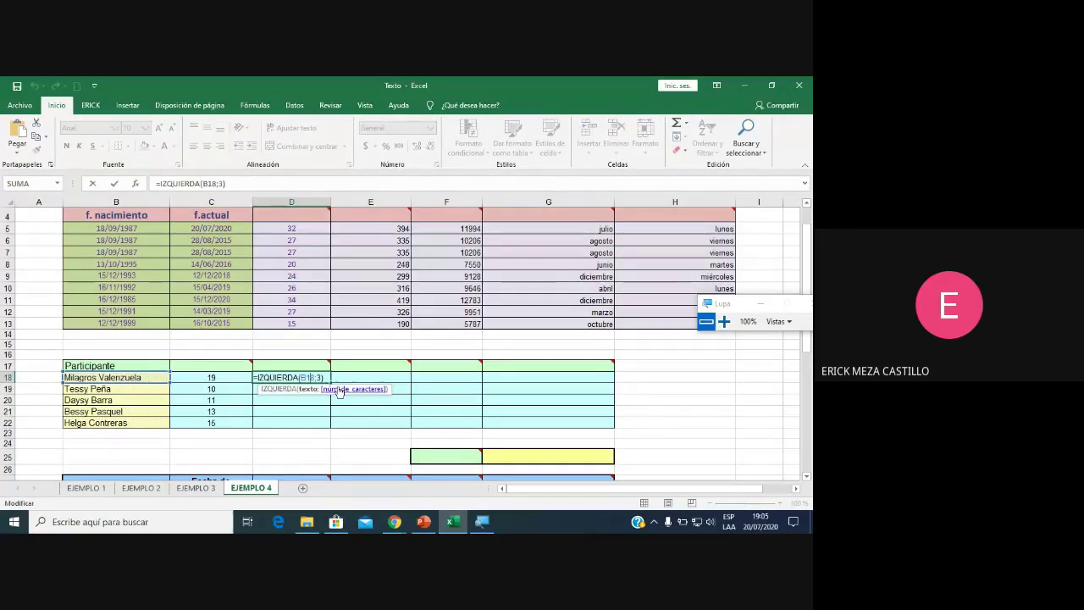
{"action": "key", "text": "Escape"}
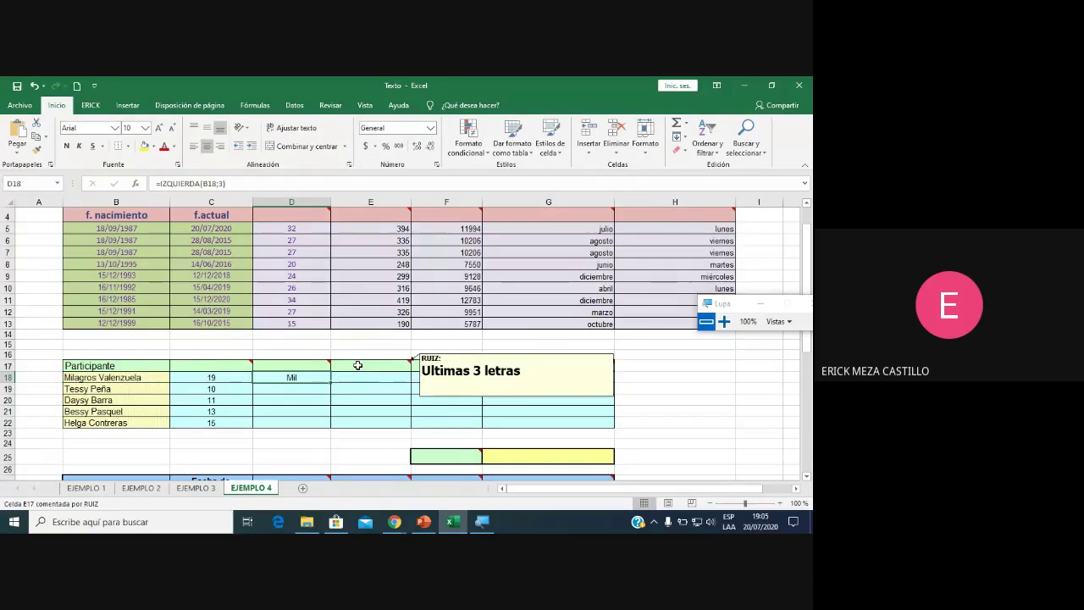
{"action": "left_click", "coordinate": [364, 376]}
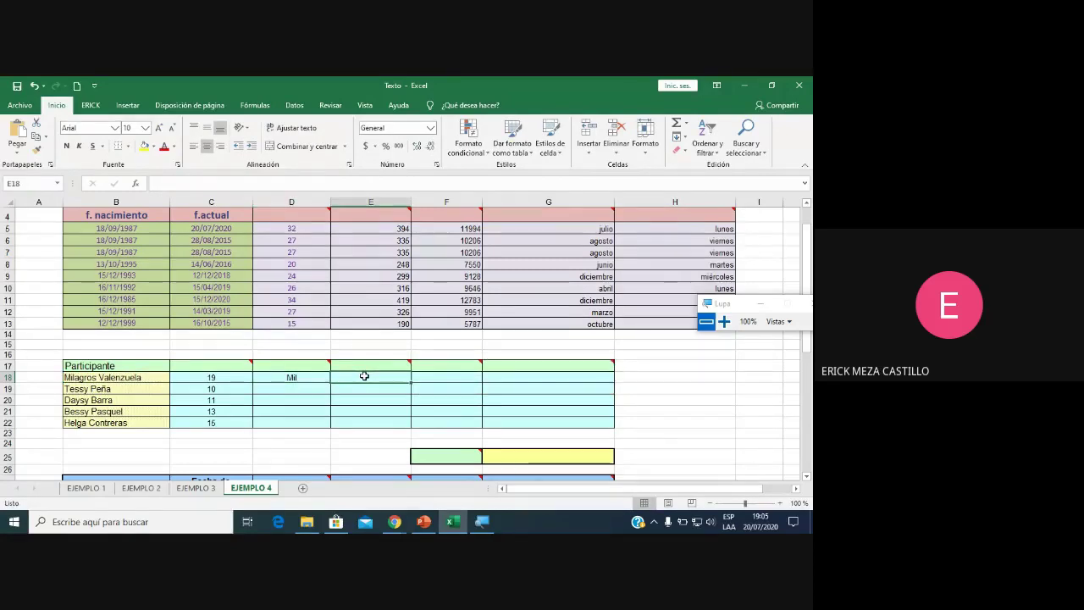
{"action": "type", "text": "=DEREC"}
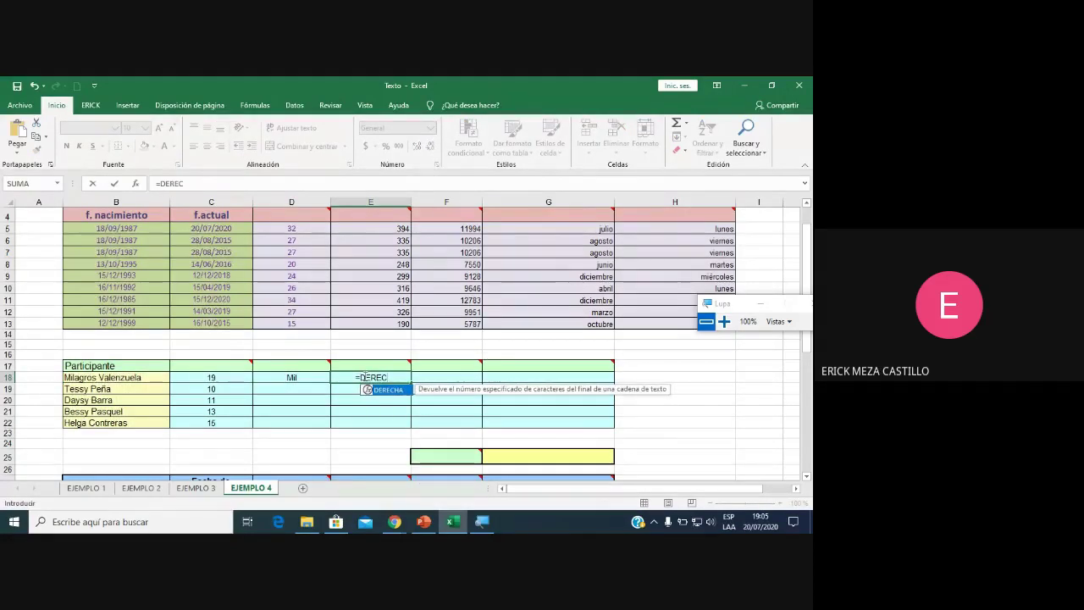
Complete =DERECHA(B18;3) in E18 so it shows the last three letters, ela.
{"action": "key", "text": "Tab"}
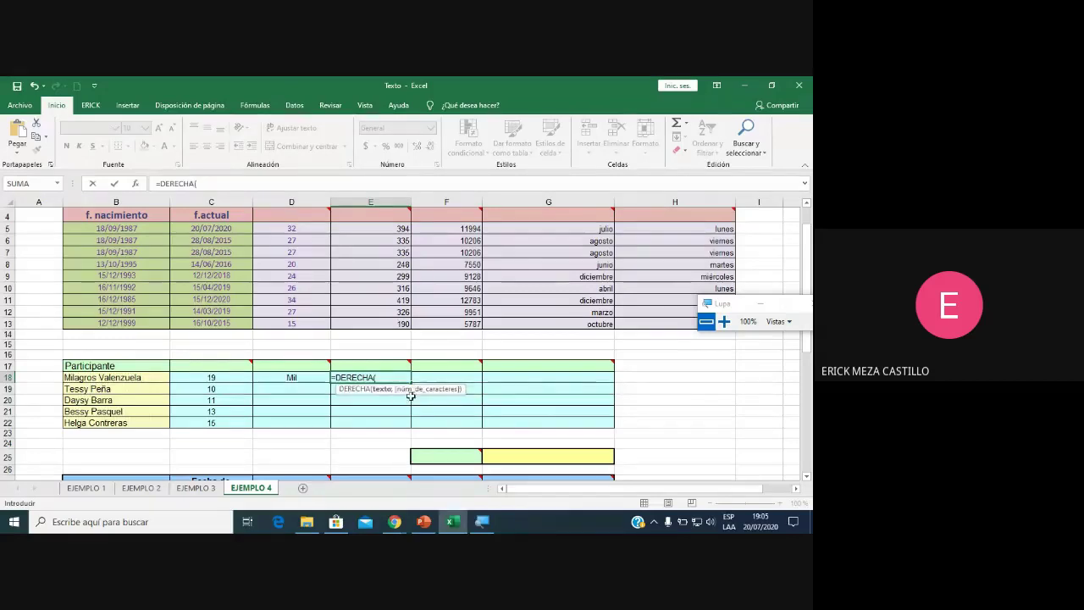
{"action": "left_click", "coordinate": [165, 381]}
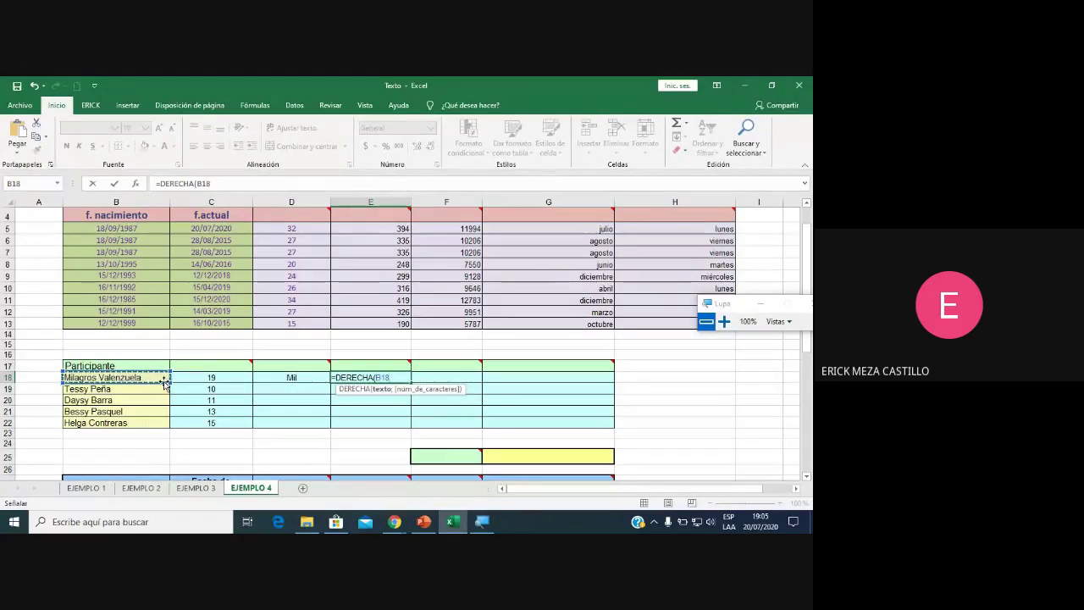
{"action": "type", "text": "3)"}
{"action": "key", "text": "Return"}
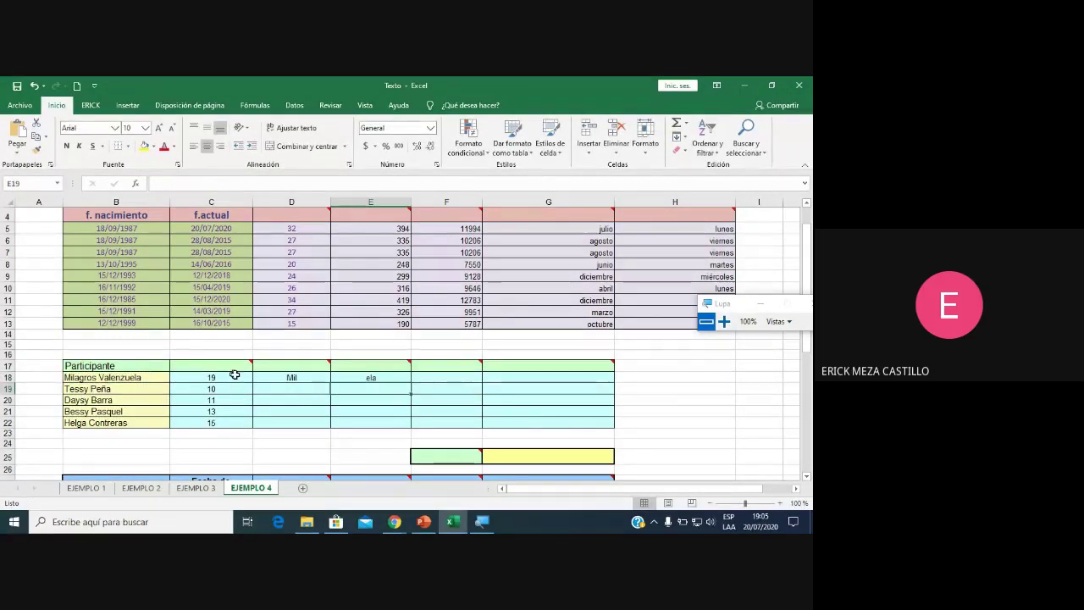
{"action": "left_click", "coordinate": [458, 377]}
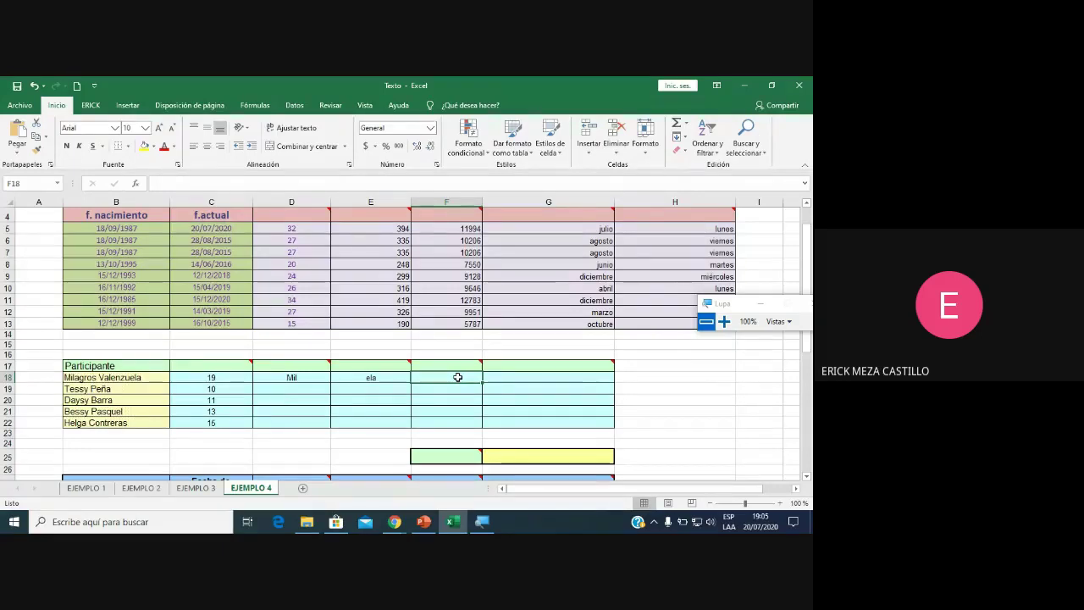
Fill the D18 formula down to D22 and the E18 formula down to E22.
{"action": "left_click", "coordinate": [278, 382]}
{"action": "left_click_drag", "start_coordinate": [330, 383], "coordinate": [331, 428]}
{"action": "left_click", "coordinate": [394, 378]}
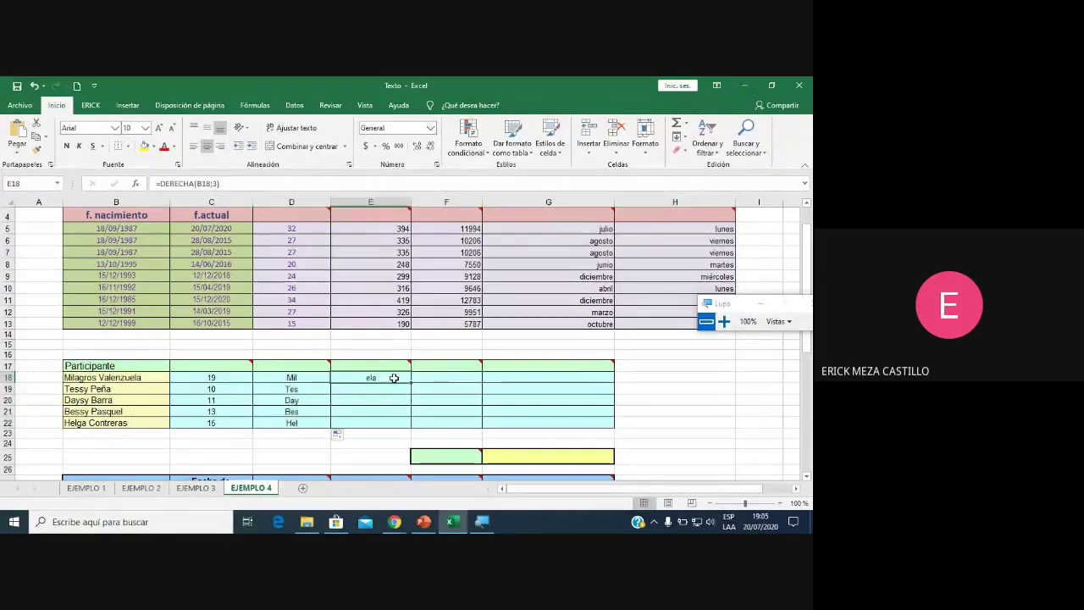
{"action": "double_click", "coordinate": [410, 383]}
{"action": "left_click", "coordinate": [445, 379]}
{"action": "mouse_move", "coordinate": [446, 365]}
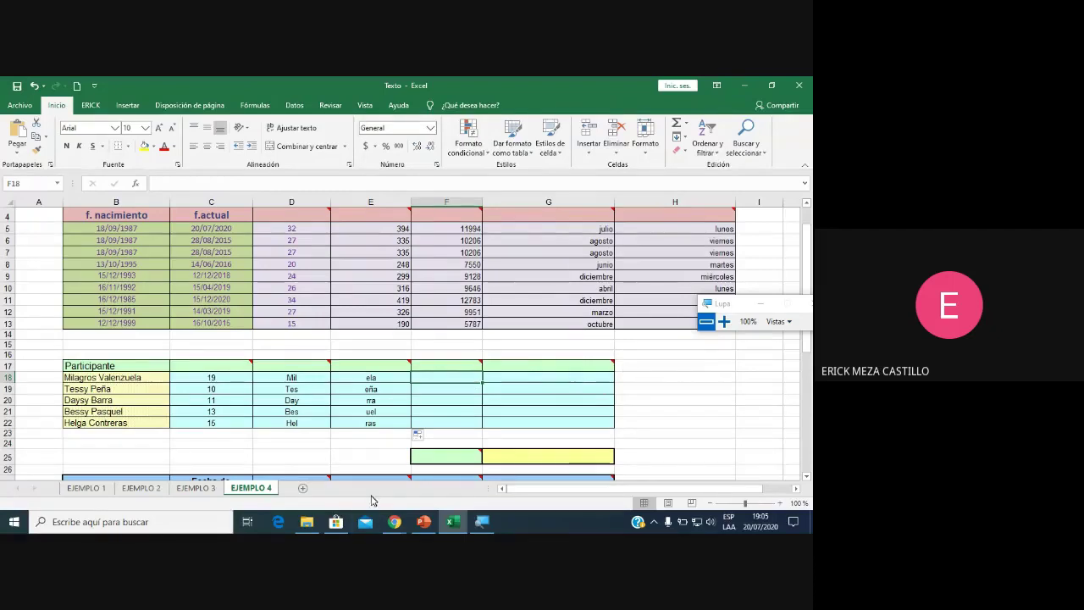
Check the Meet chat, then return to the EJEMPLO 4 workbook.
{"action": "mouse_move", "coordinate": [394, 522]}
{"action": "left_click", "coordinate": [415, 481]}
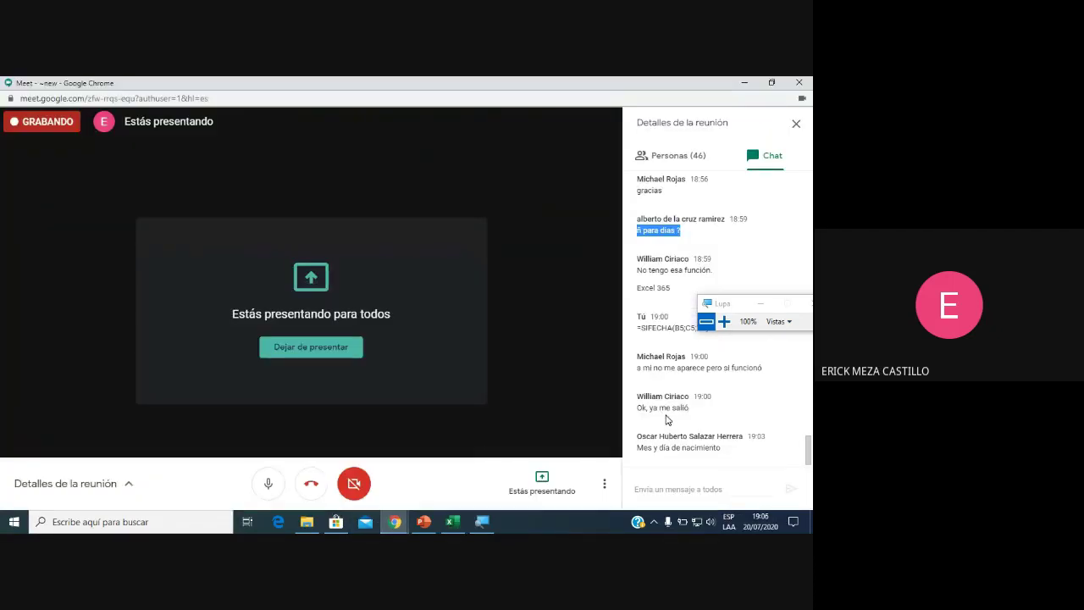
{"action": "left_click", "coordinate": [452, 522]}
{"action": "scroll", "coordinate": [531, 354], "scroll_direction": "up", "scroll_amount": 1}
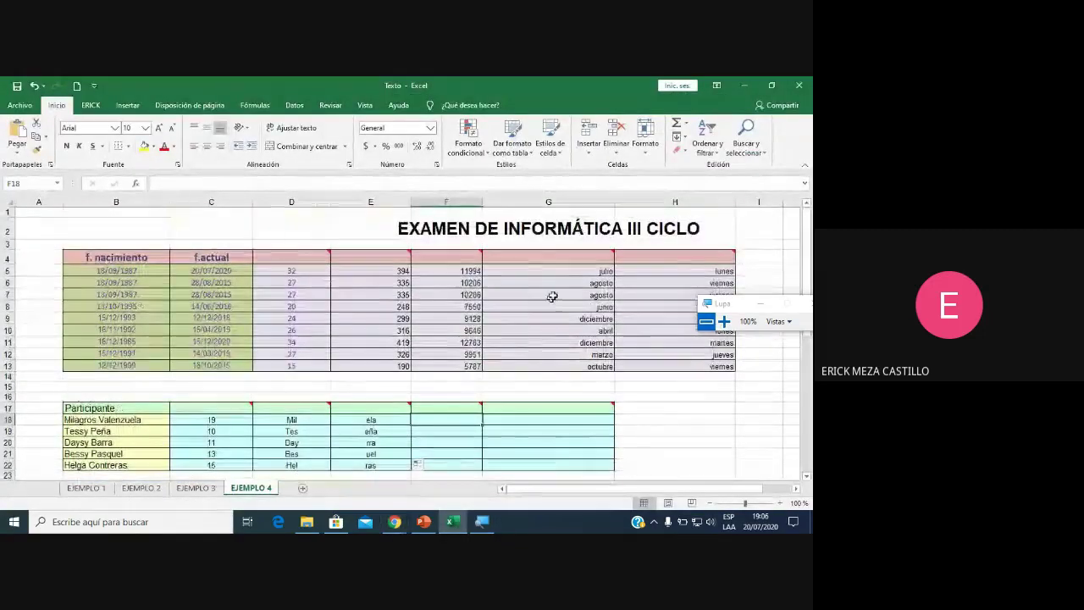
Change G5's month formula to reference B5 and fill it down to G13.
{"action": "left_click", "coordinate": [563, 272]}
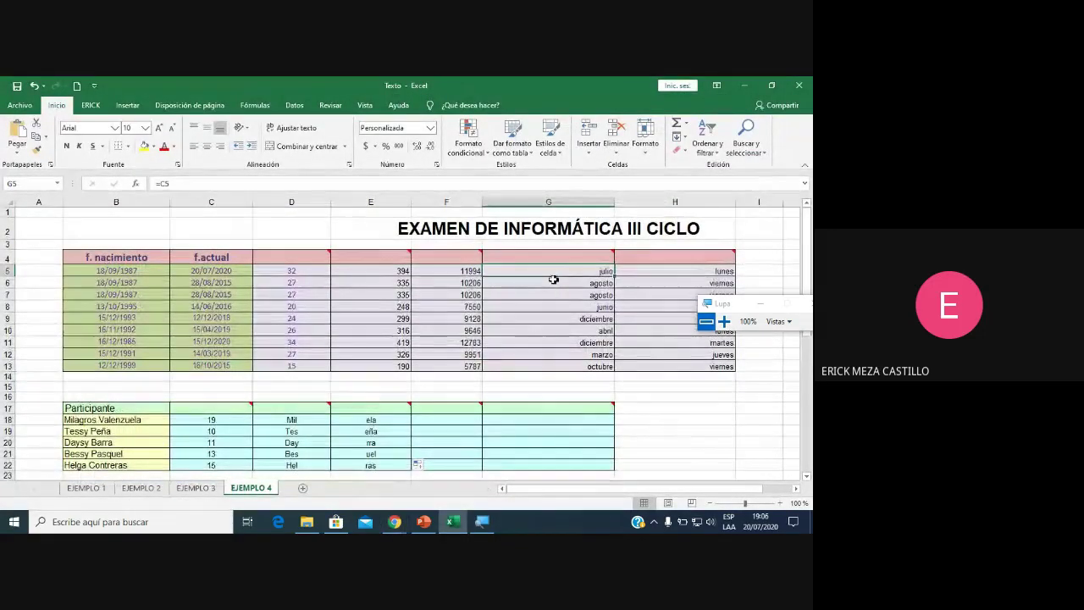
{"action": "left_click", "coordinate": [302, 271]}
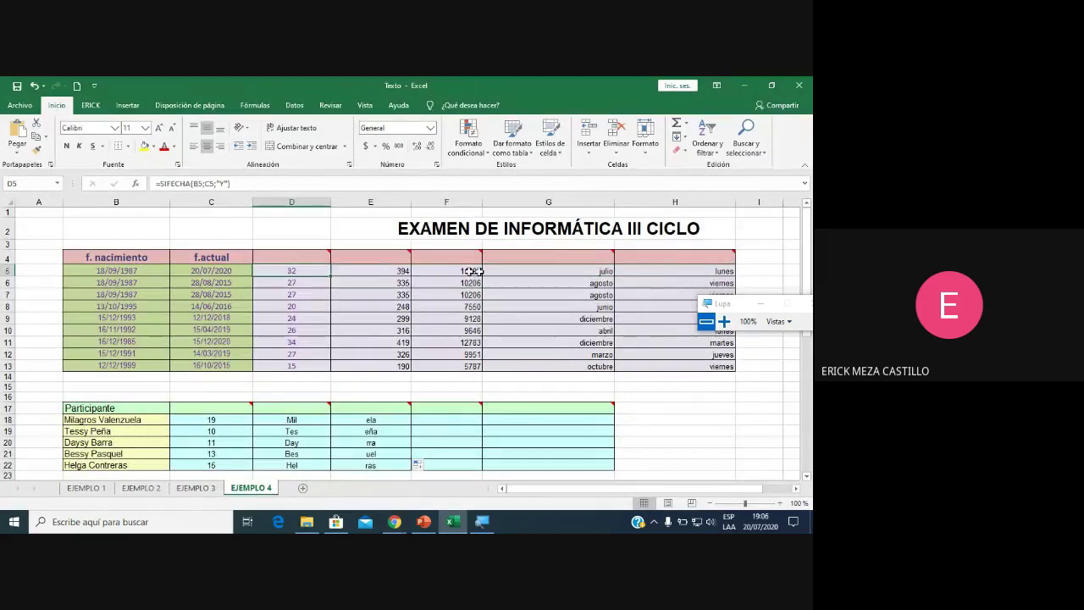
{"action": "left_click", "coordinate": [560, 267]}
{"action": "left_click", "coordinate": [640, 270]}
{"action": "left_click", "coordinate": [560, 272]}
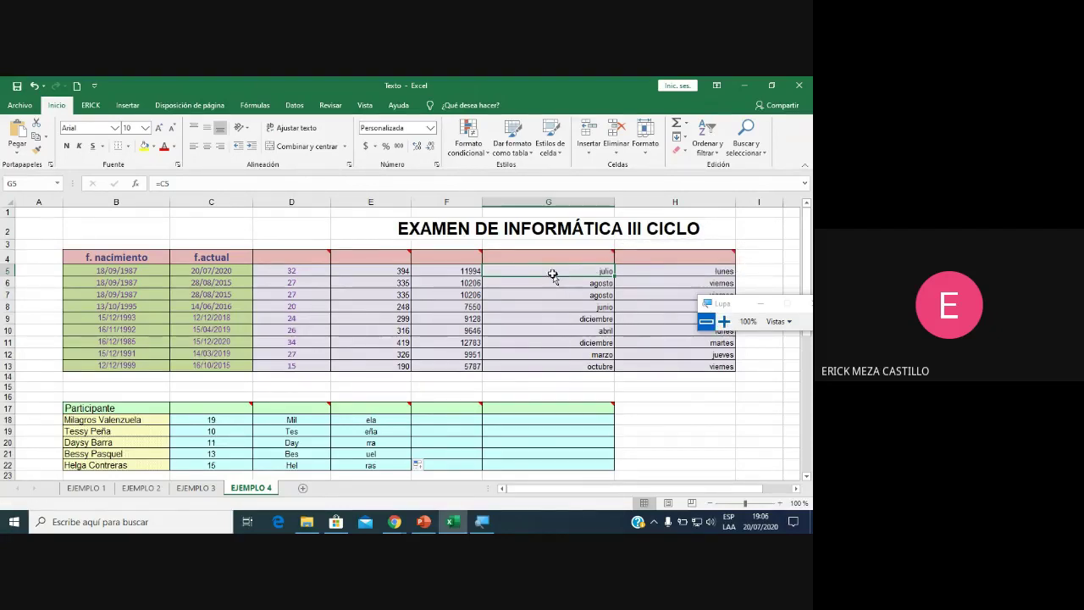
{"action": "double_click", "coordinate": [166, 183]}
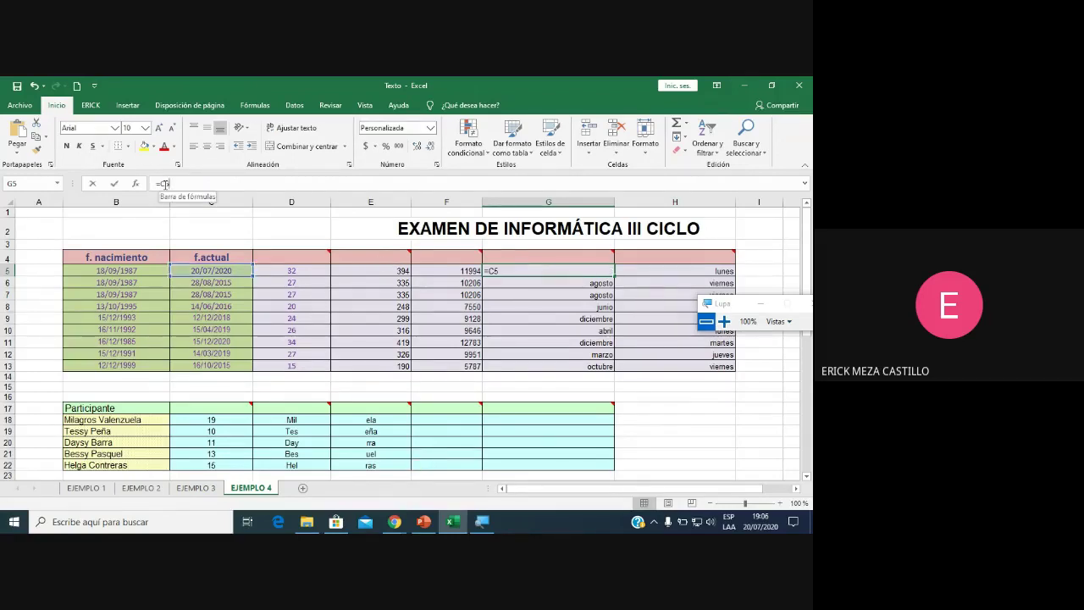
{"action": "type", "text": "B5"}
{"action": "left_click", "coordinate": [114, 184]}
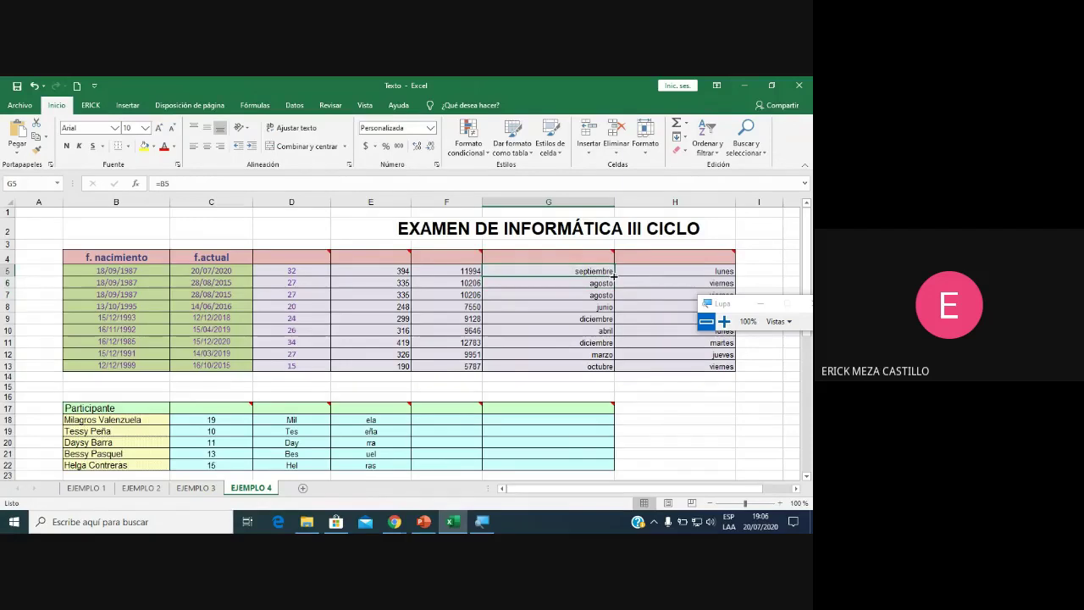
{"action": "left_click_drag", "start_coordinate": [615, 276], "coordinate": [615, 369]}
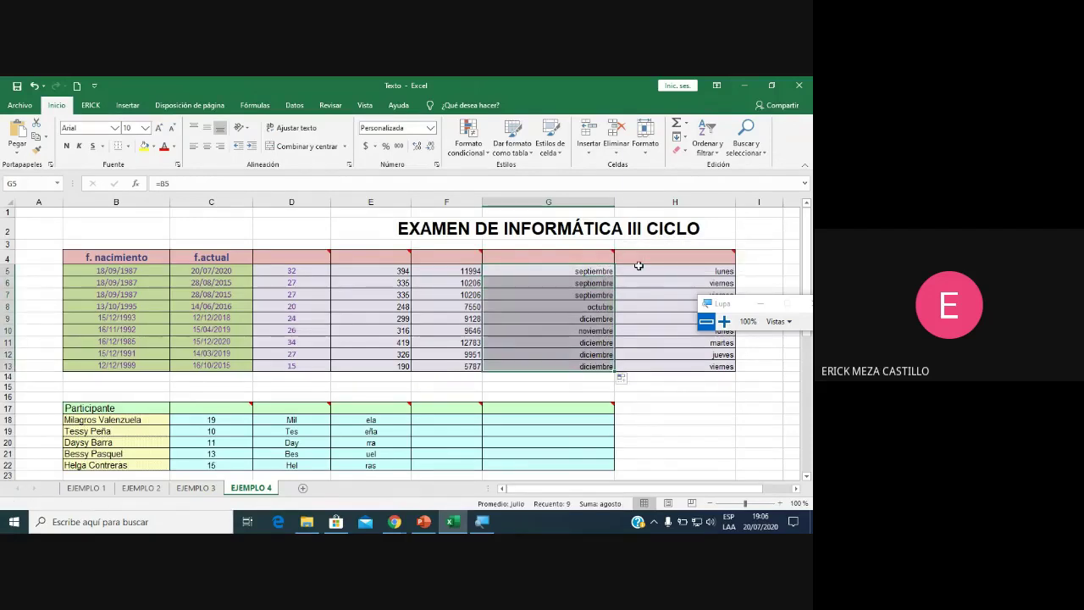
Point H5's weekday formula at B5, showing viernes, and fill it down to H13.
{"action": "left_click", "coordinate": [638, 266]}
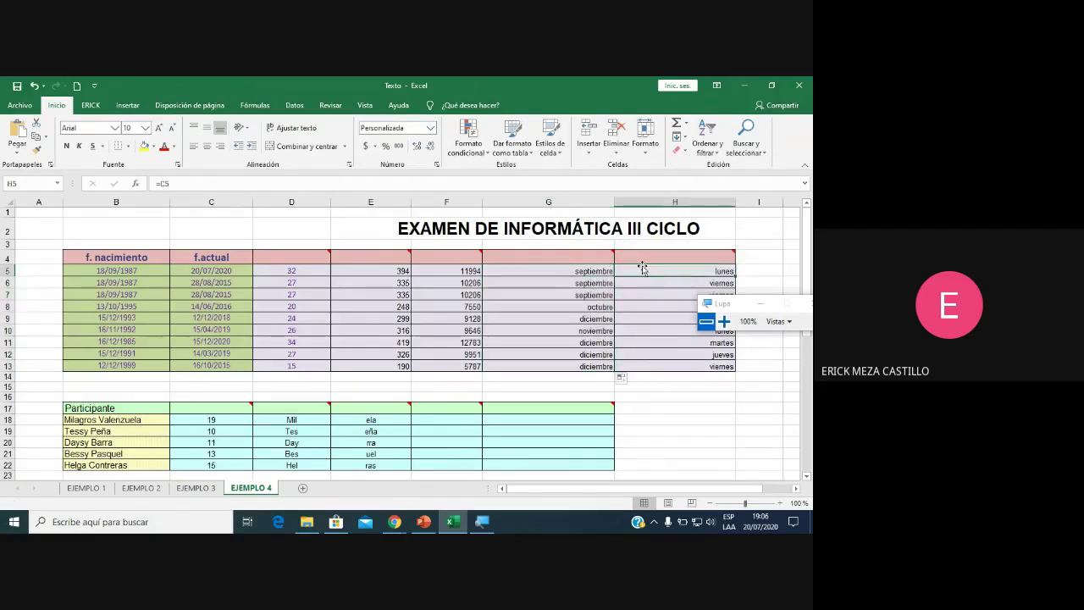
{"action": "left_click", "coordinate": [162, 183]}
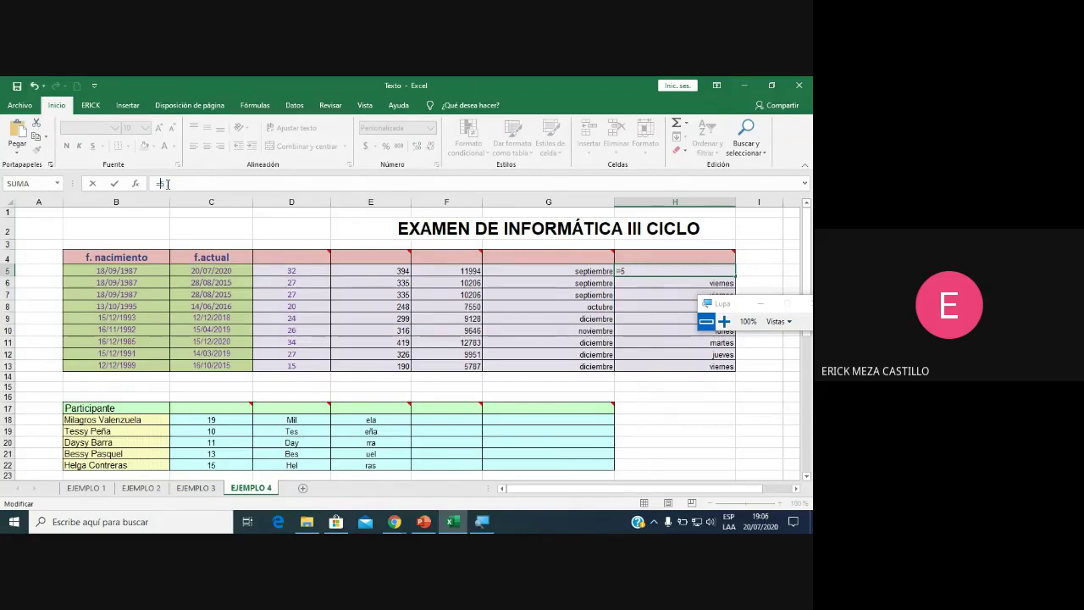
{"action": "key", "text": "Return"}
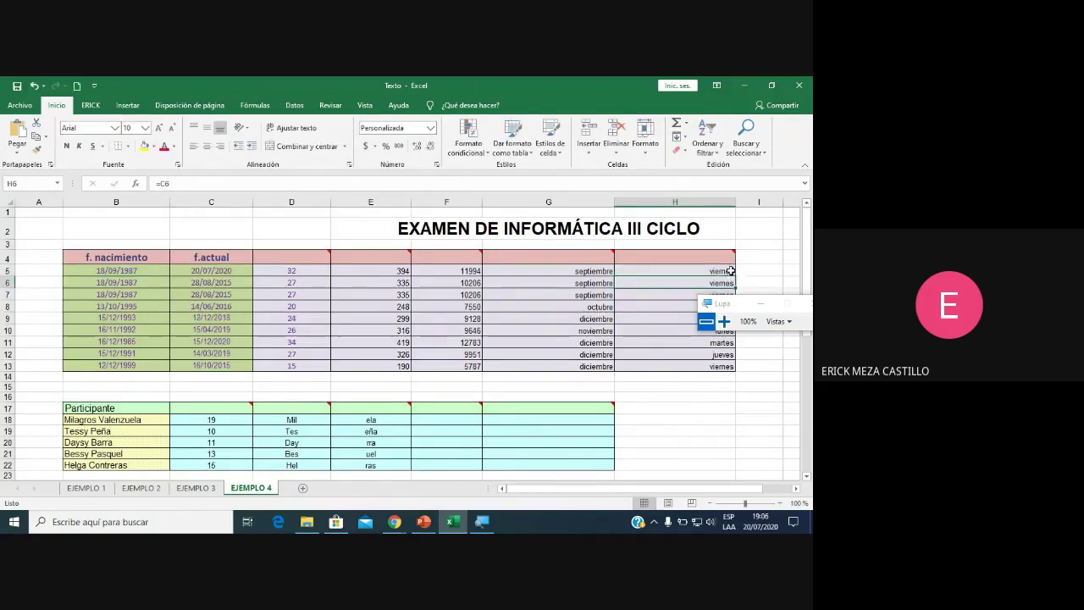
{"action": "left_click", "coordinate": [695, 271]}
{"action": "double_click", "coordinate": [736, 276]}
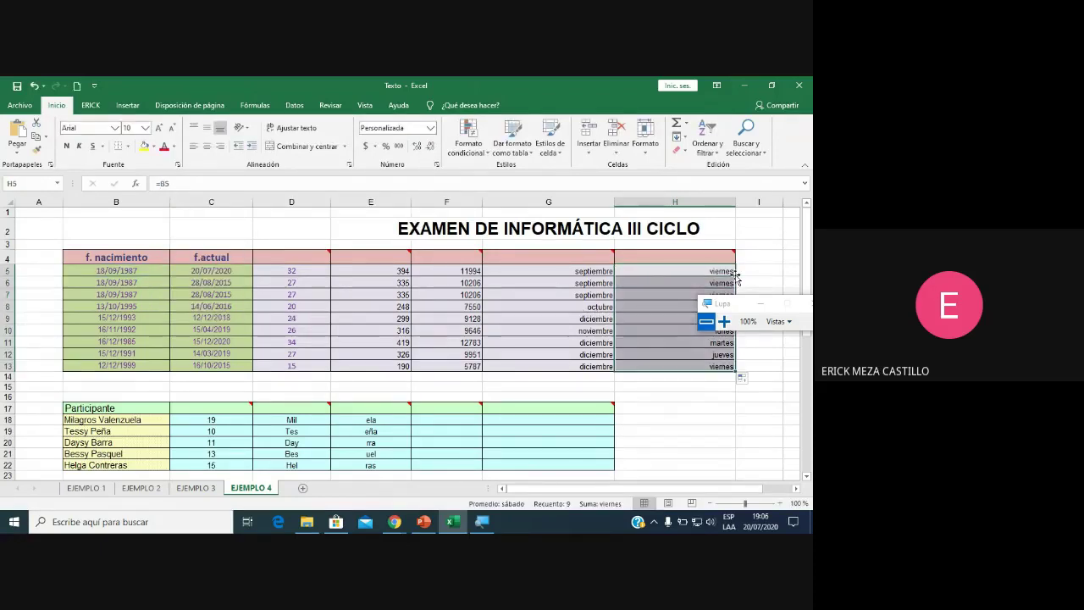
Review the copied month formulas in G6 and G5 without changing them.
{"action": "left_click", "coordinate": [589, 281]}
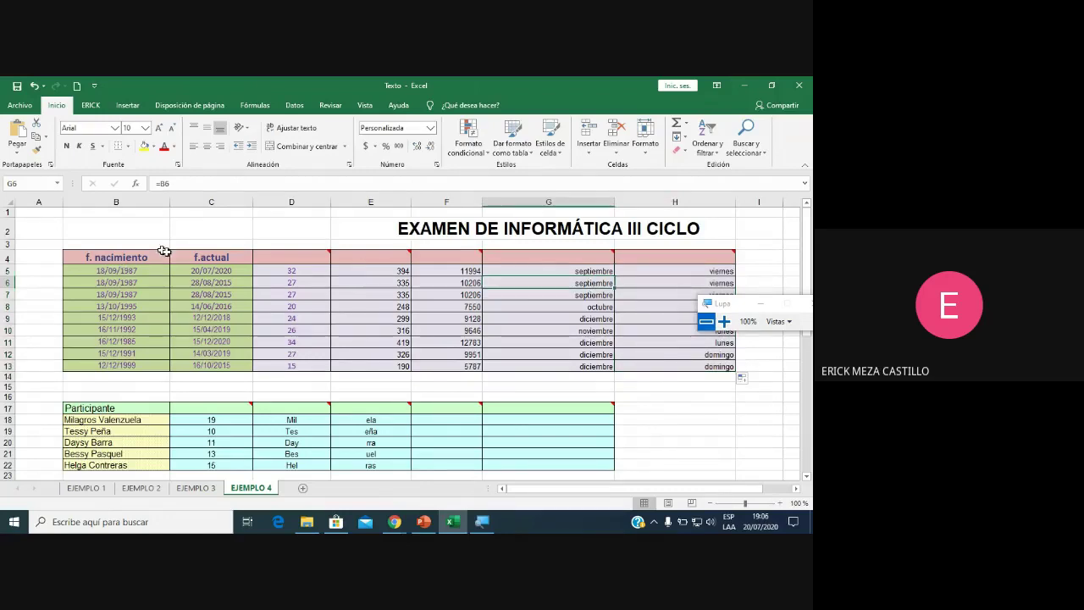
{"action": "scroll", "coordinate": [382, 349], "scroll_direction": "down", "scroll_amount": 1}
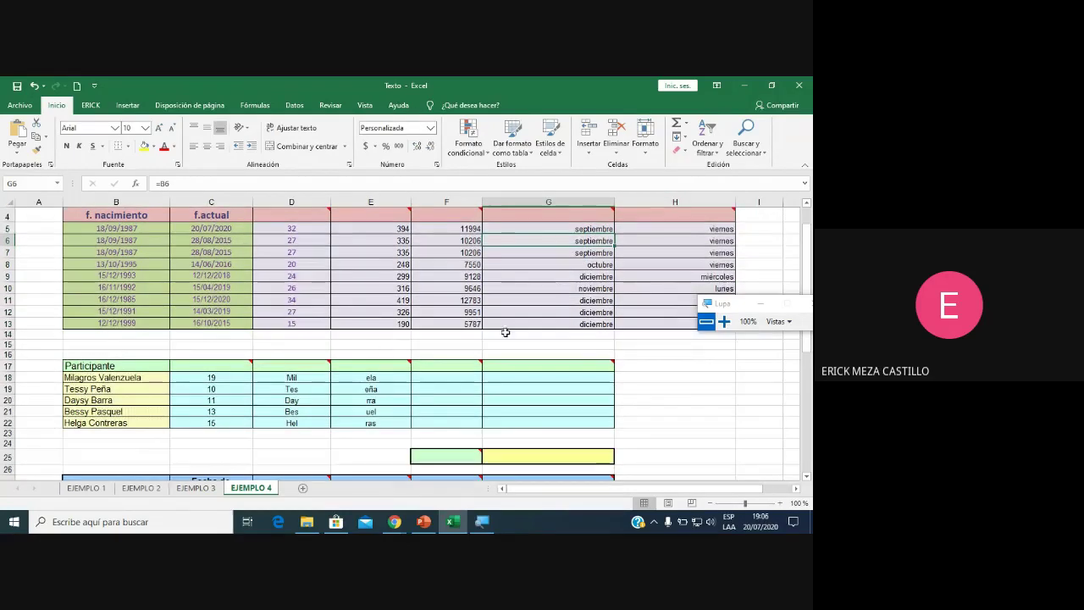
{"action": "scroll", "coordinate": [516, 305], "scroll_direction": "up", "scroll_amount": 1}
{"action": "double_click", "coordinate": [550, 269]}
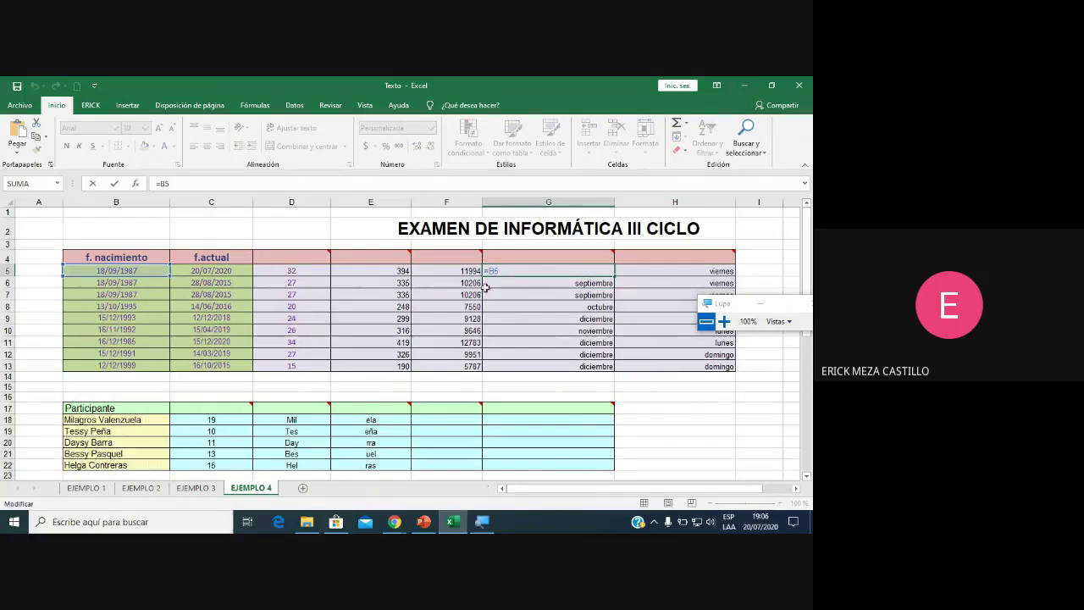
{"action": "left_click", "coordinate": [700, 272]}
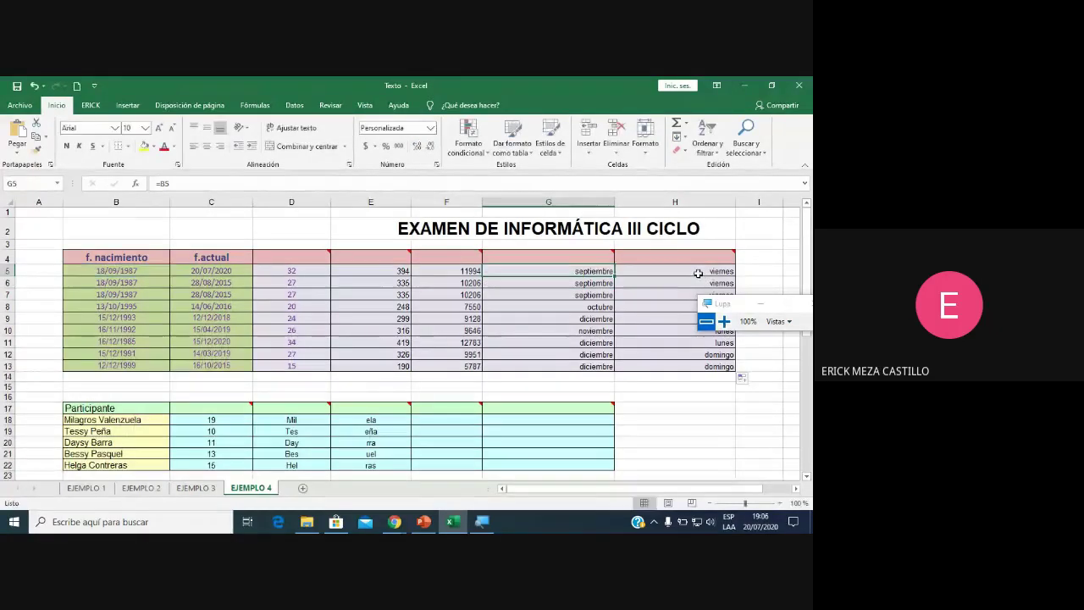
{"action": "scroll", "coordinate": [515, 337], "scroll_direction": "down", "scroll_amount": 1}
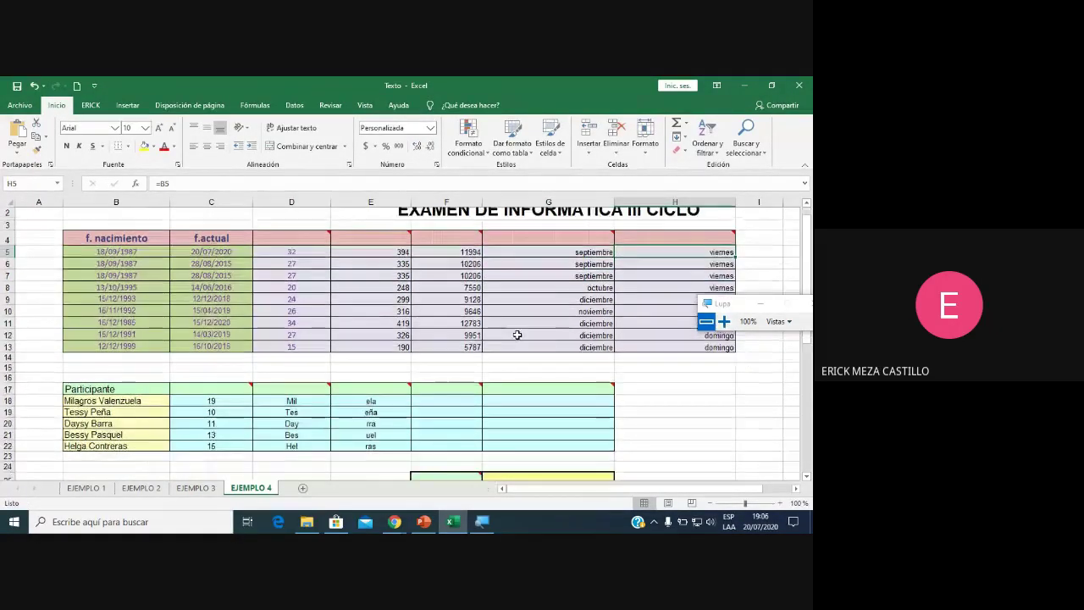
{"action": "scroll", "coordinate": [438, 370], "scroll_direction": "down", "scroll_amount": 1}
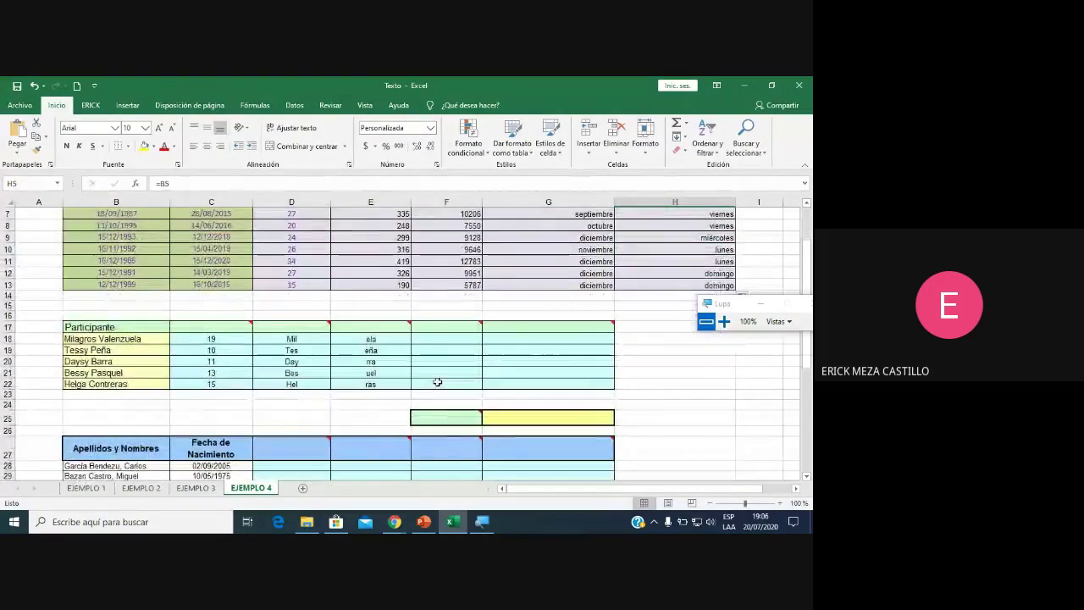
{"action": "scroll", "coordinate": [434, 364], "scroll_direction": "down", "scroll_amount": 3}
{"action": "scroll", "coordinate": [451, 363], "scroll_direction": "down", "scroll_amount": 2}
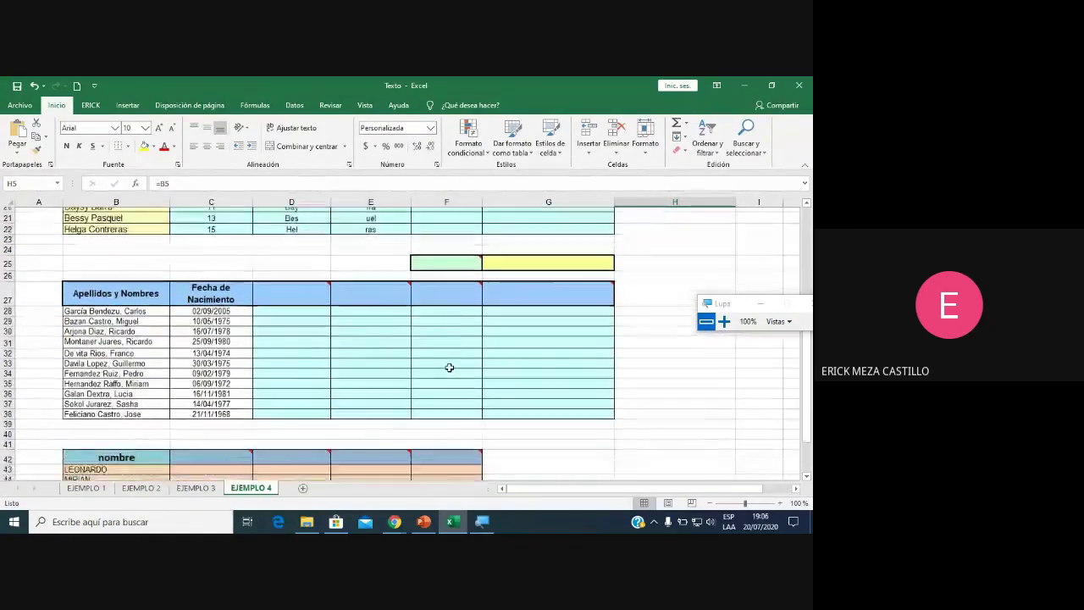
{"action": "scroll", "coordinate": [448, 367], "scroll_direction": "up", "scroll_amount": 1}
{"action": "scroll", "coordinate": [449, 368], "scroll_direction": "up", "scroll_amount": 2}
{"action": "mouse_move", "coordinate": [446, 291]}
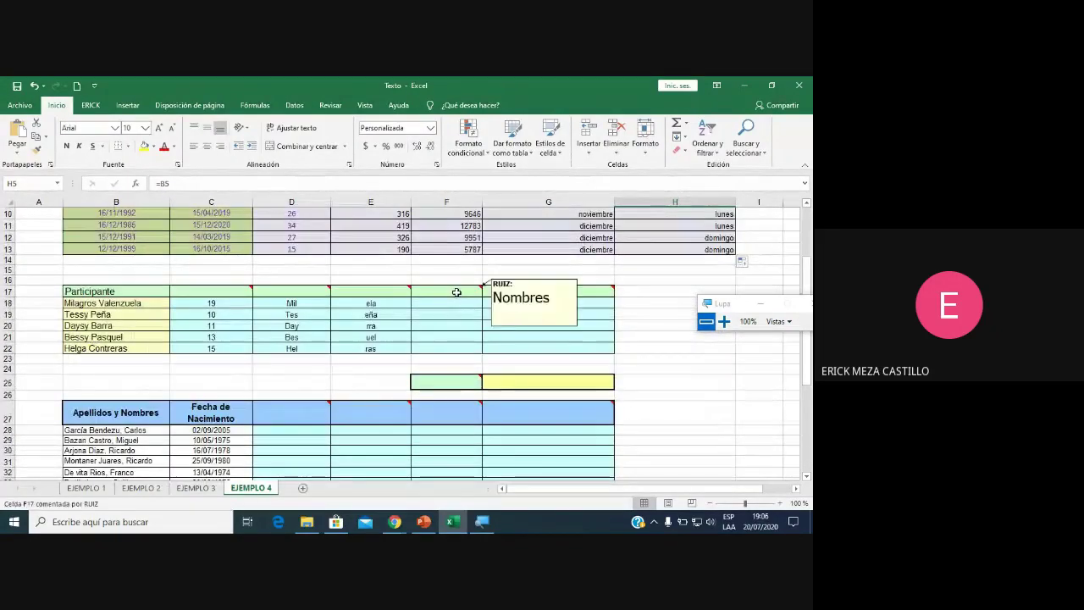
{"action": "left_click", "coordinate": [456, 304]}
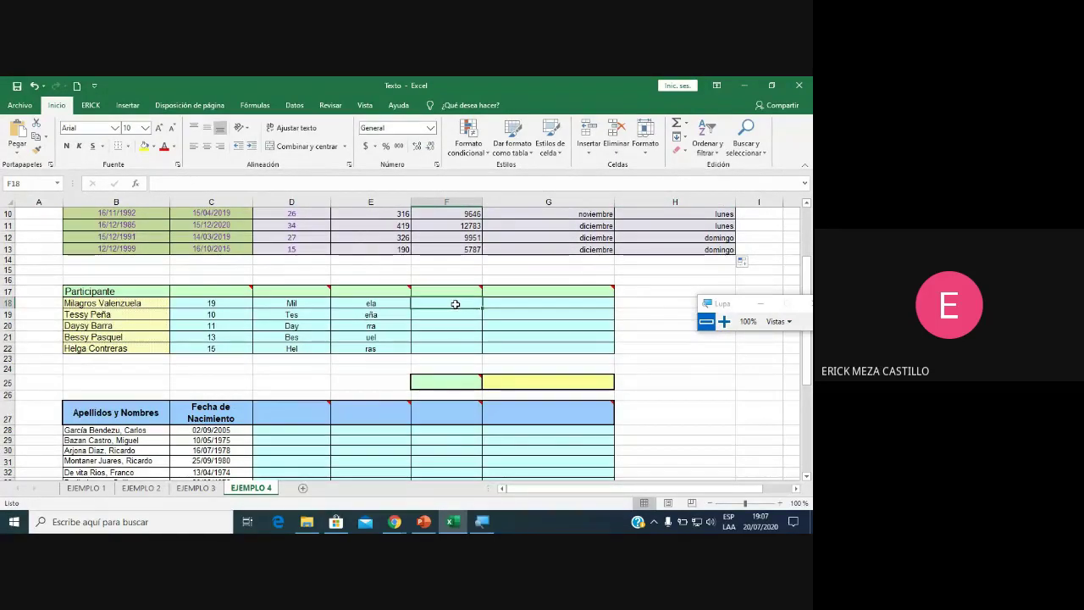
Build F18's first-name formula from IZQUIERDA on B18 with HALLAR finding the space.
{"action": "type", "text": "=IZQUE"}
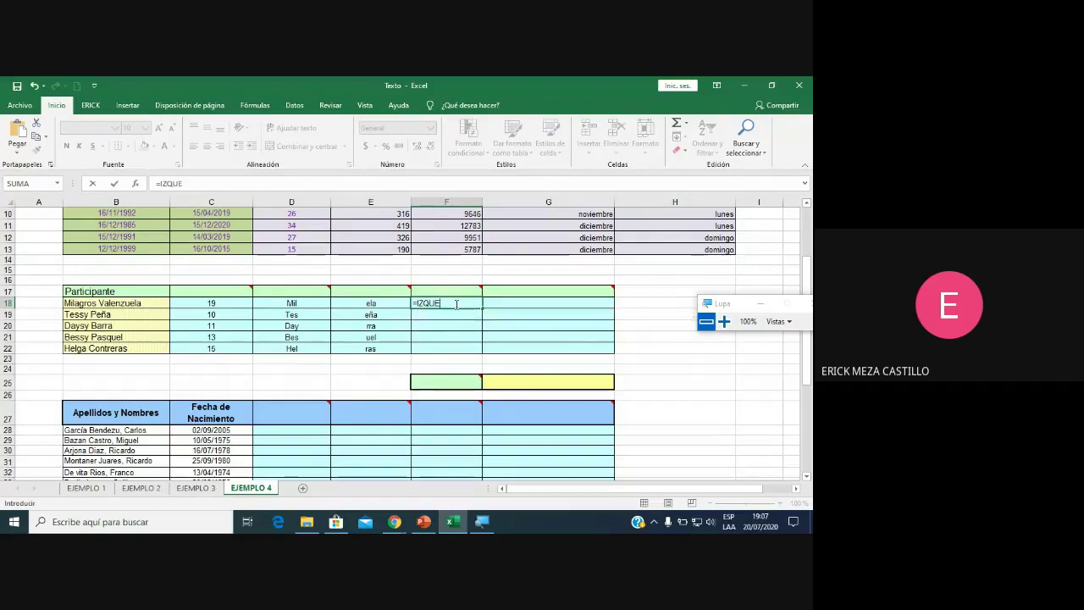
{"action": "key", "text": "BackSpace"}
{"action": "double_click", "coordinate": [455, 315]}
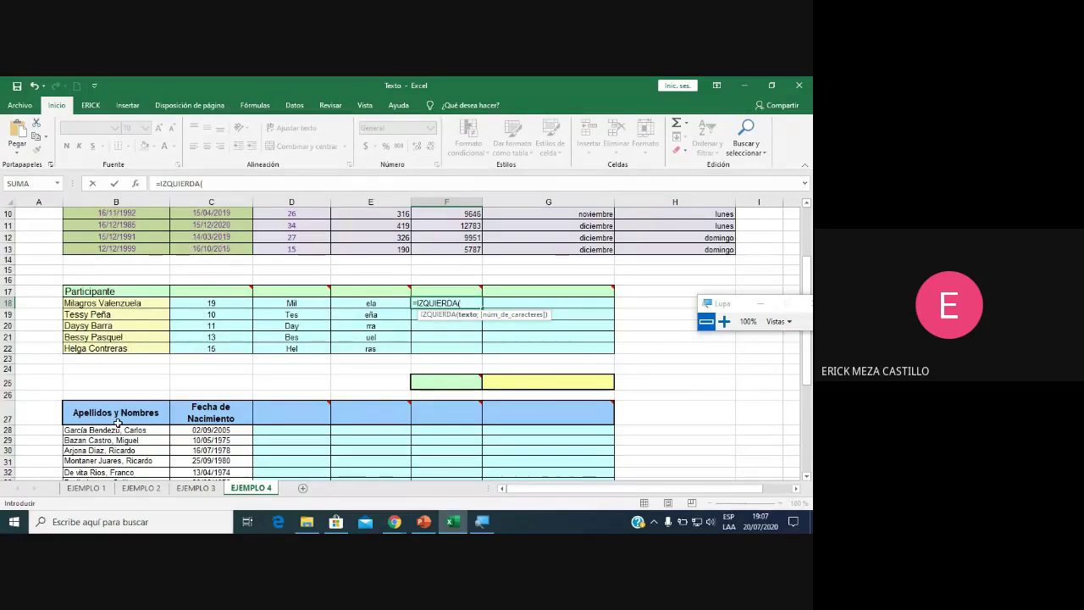
{"action": "left_click", "coordinate": [148, 305]}
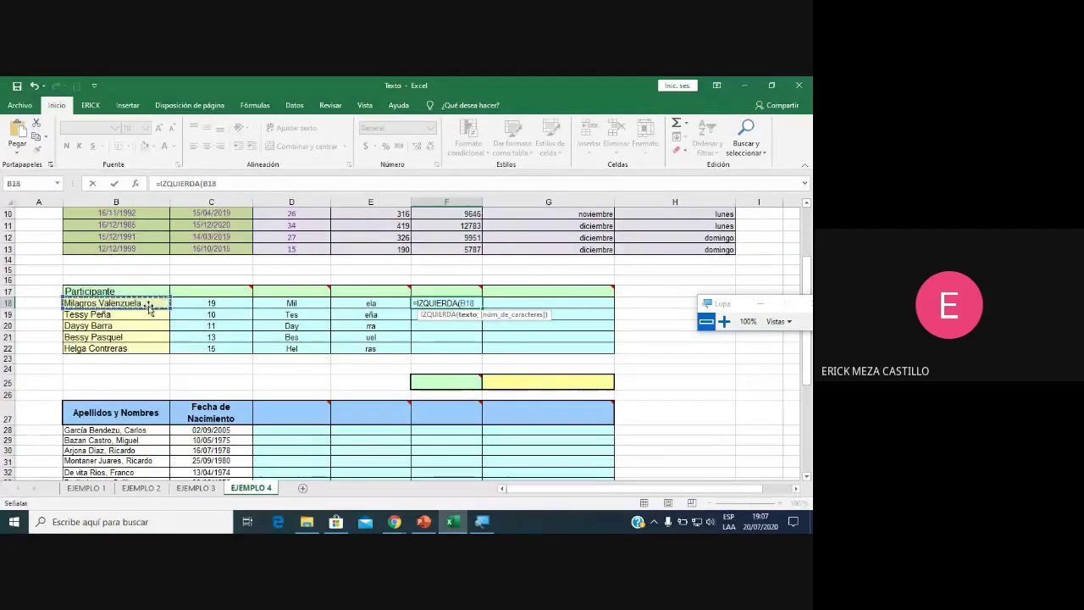
{"action": "type", "text": ";"}
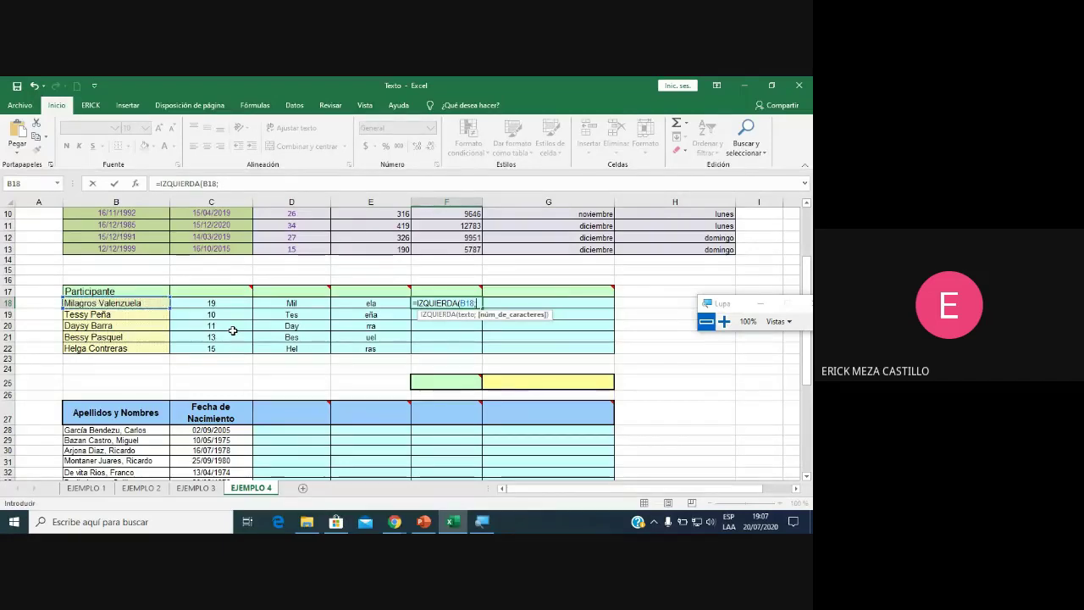
{"action": "type", "text": "HA"}
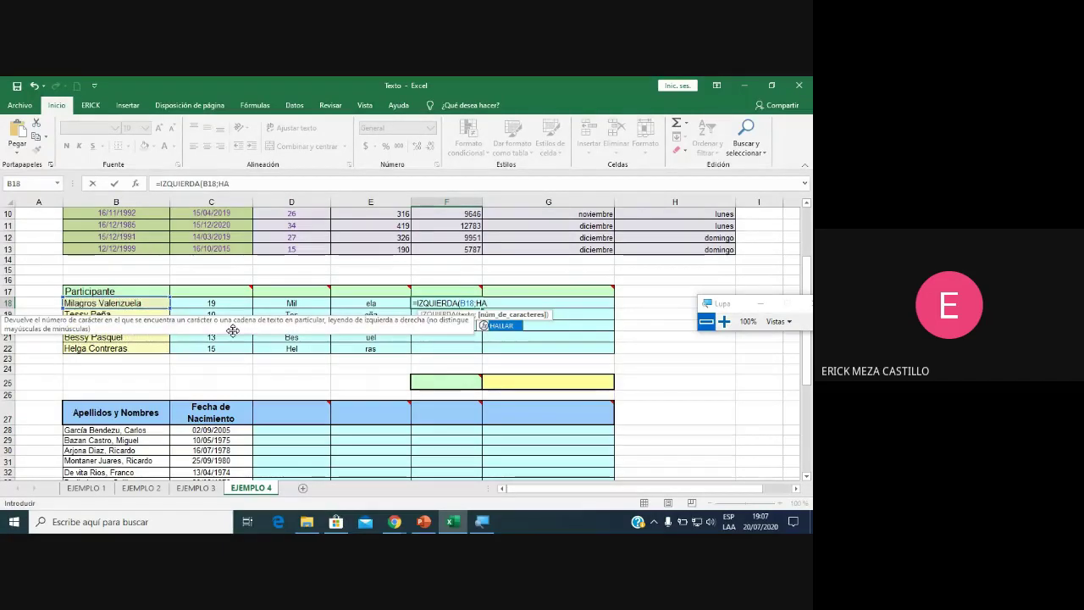
{"action": "type", "text": "LLA"}
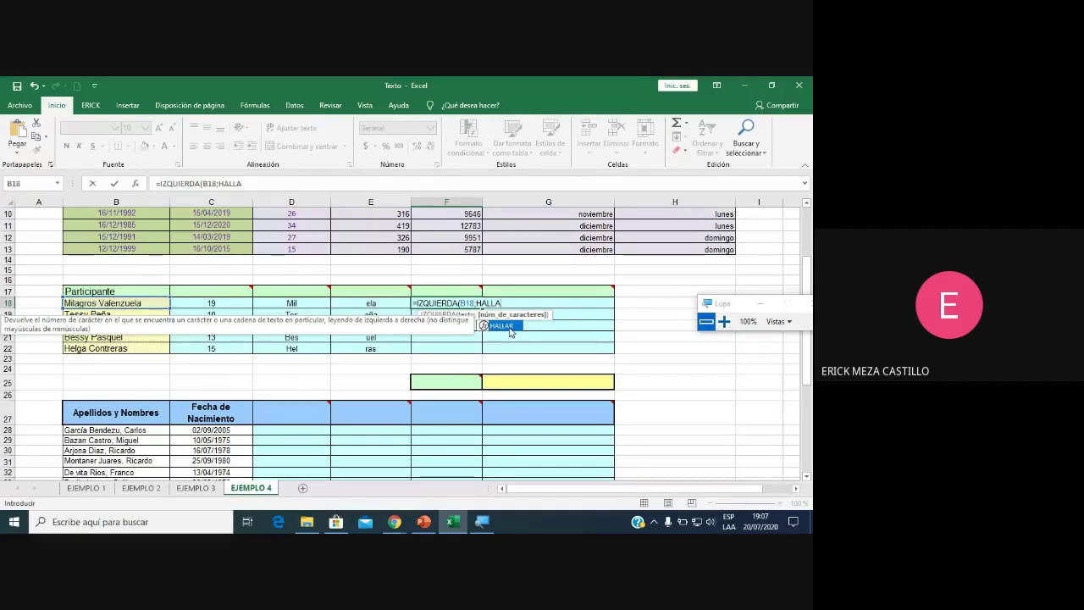
{"action": "double_click", "coordinate": [507, 326]}
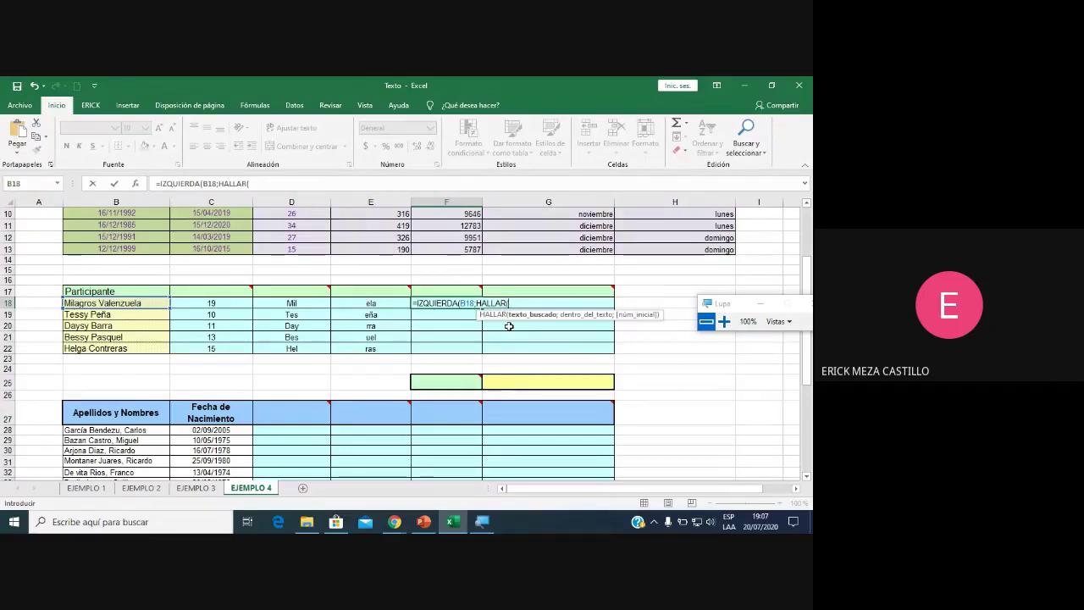
{"action": "type", "text": "\""}
{"action": "type", "text": ";"}
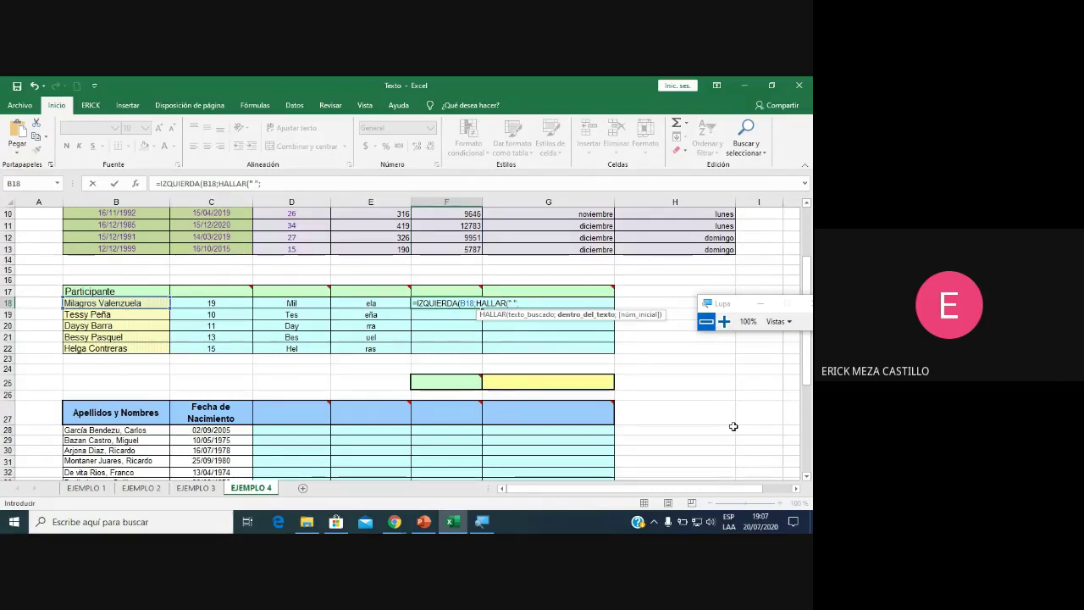
{"action": "left_click", "coordinate": [151, 302]}
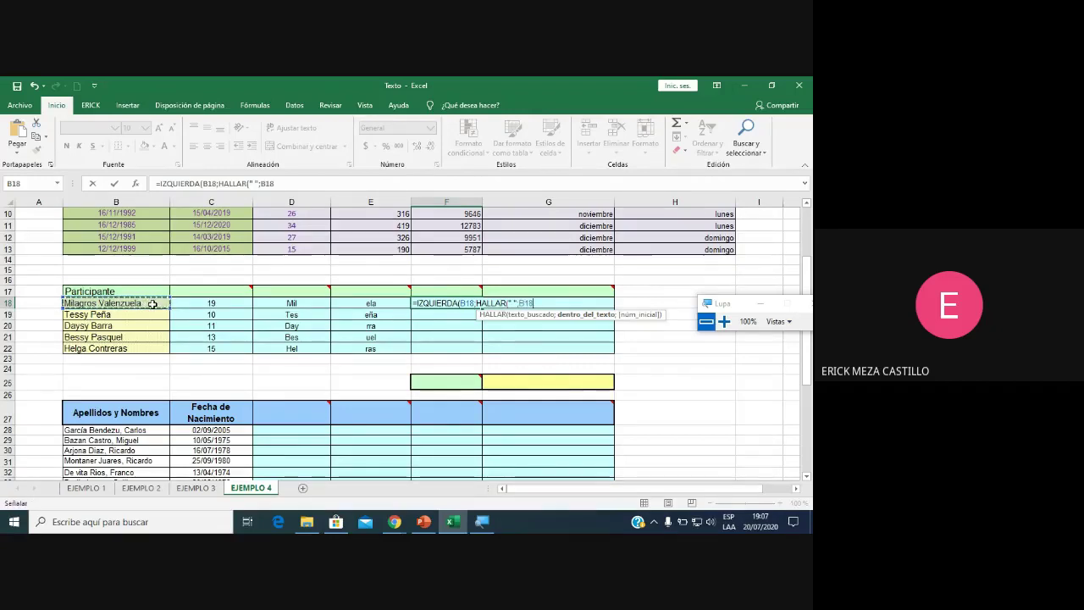
{"action": "type", "text": ")-1"}
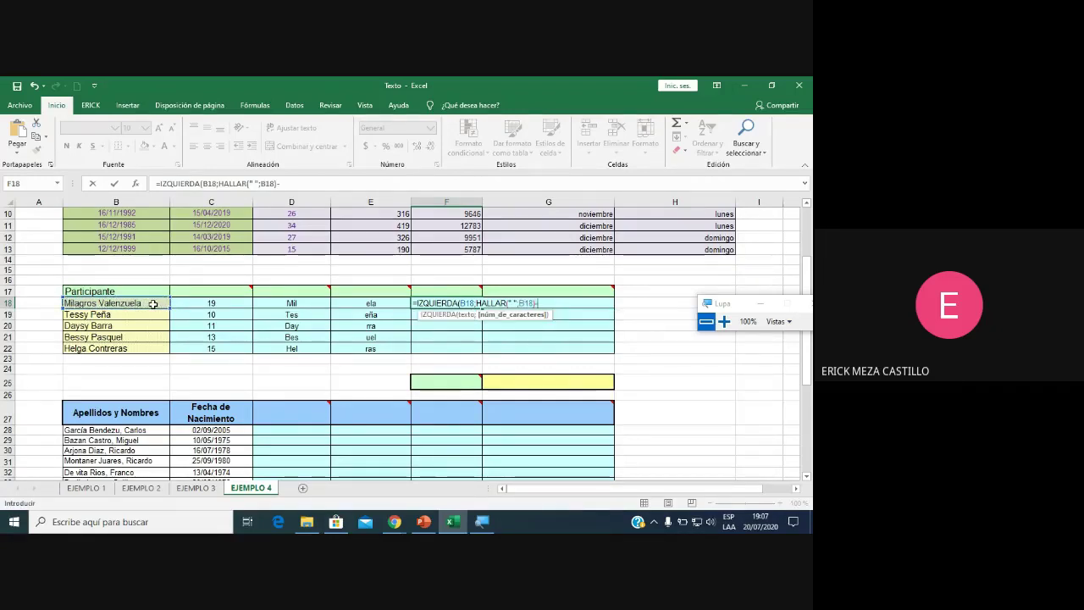
Finish =IZQUIERDA(B18;HALLAR(" ";B18)-1) in F18 and fill it down to F22.
{"action": "left_click", "coordinate": [724, 321]}
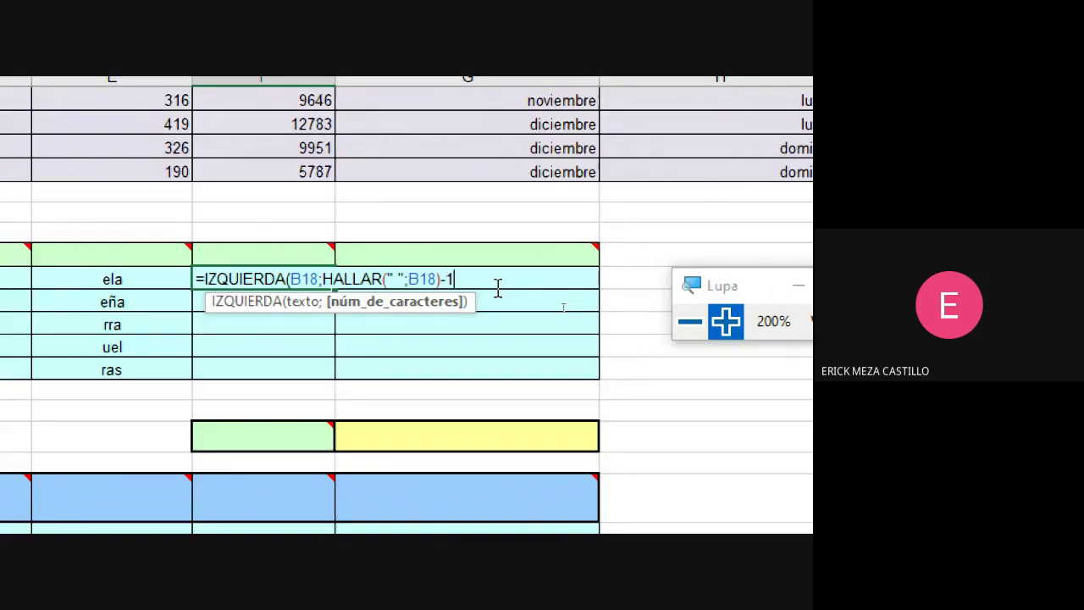
{"action": "type", "text": ")"}
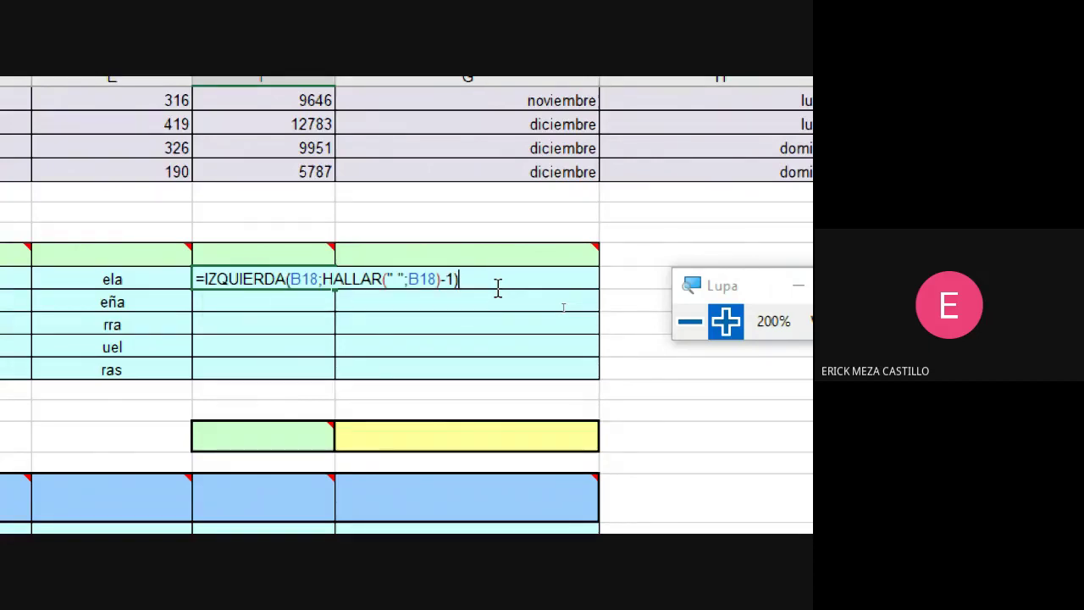
{"action": "key", "text": "Return"}
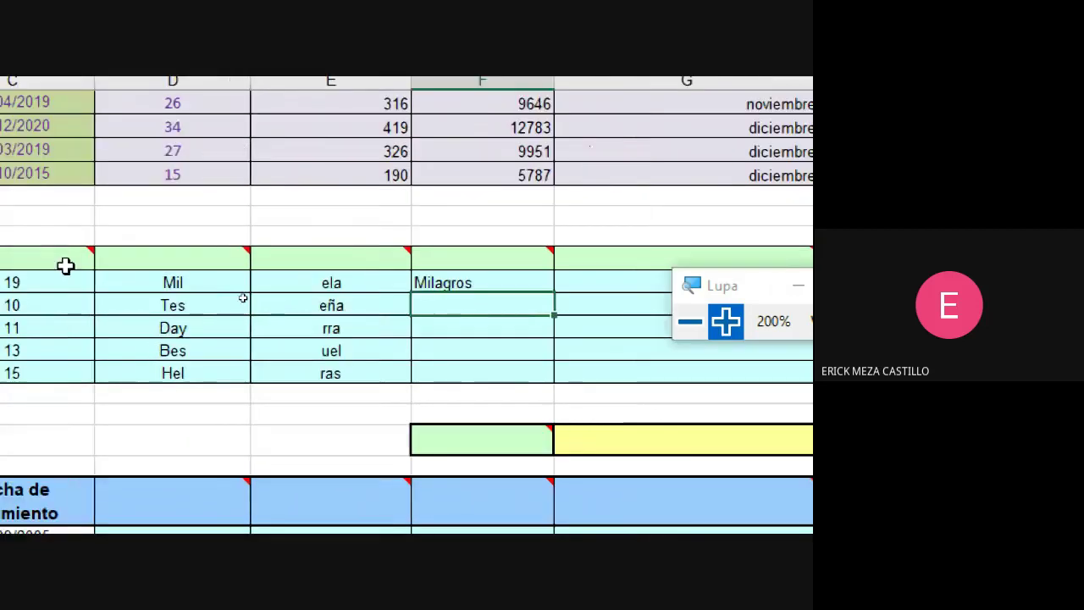
{"action": "left_click", "coordinate": [528, 283]}
{"action": "left_click_drag", "start_coordinate": [553, 293], "coordinate": [541, 381]}
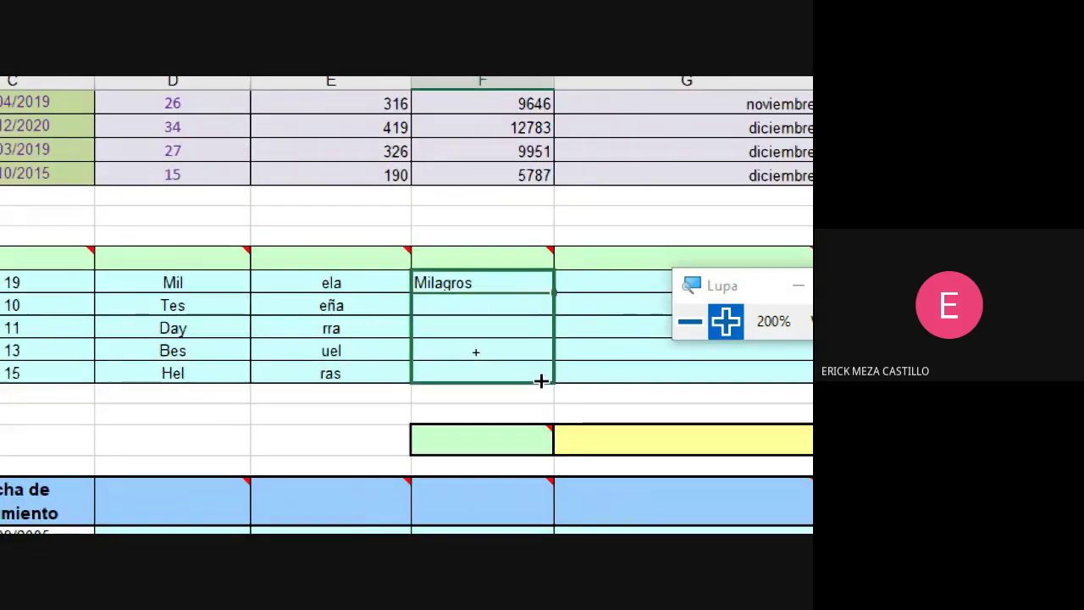
{"action": "left_click", "coordinate": [686, 326]}
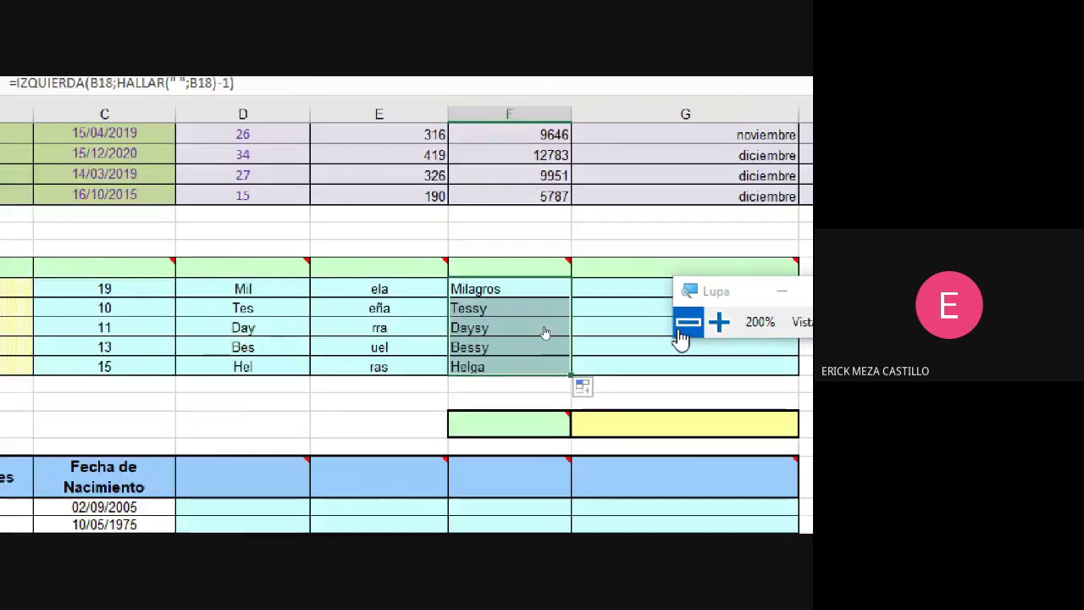
{"action": "left_click", "coordinate": [683, 334]}
Review F18's formula under the Magnifier, select its full text, and bring up the Meet call.
{"action": "double_click", "coordinate": [474, 303]}
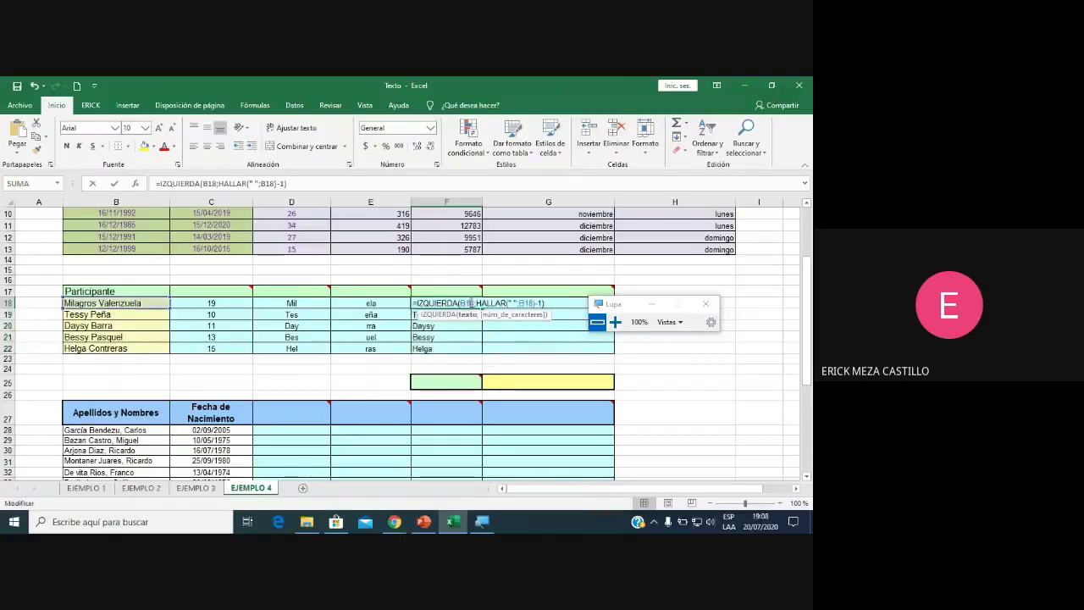
{"action": "left_click", "coordinate": [616, 323]}
{"action": "left_click", "coordinate": [616, 323]}
{"action": "left_click", "coordinate": [598, 323]}
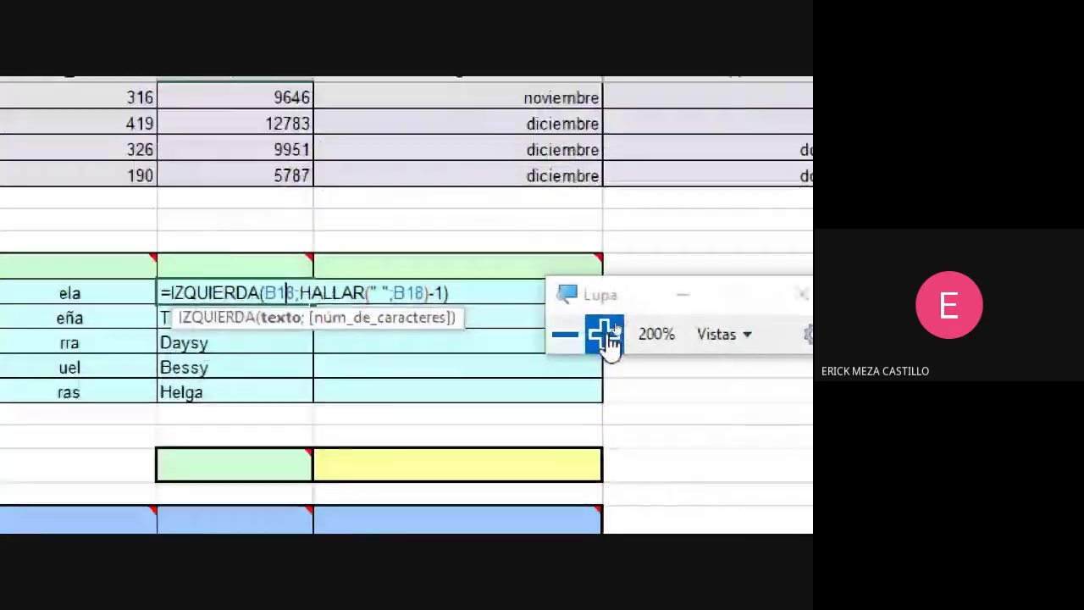
{"action": "left_click", "coordinate": [616, 322]}
{"action": "left_click_drag", "start_coordinate": [584, 291], "coordinate": [487, 419]}
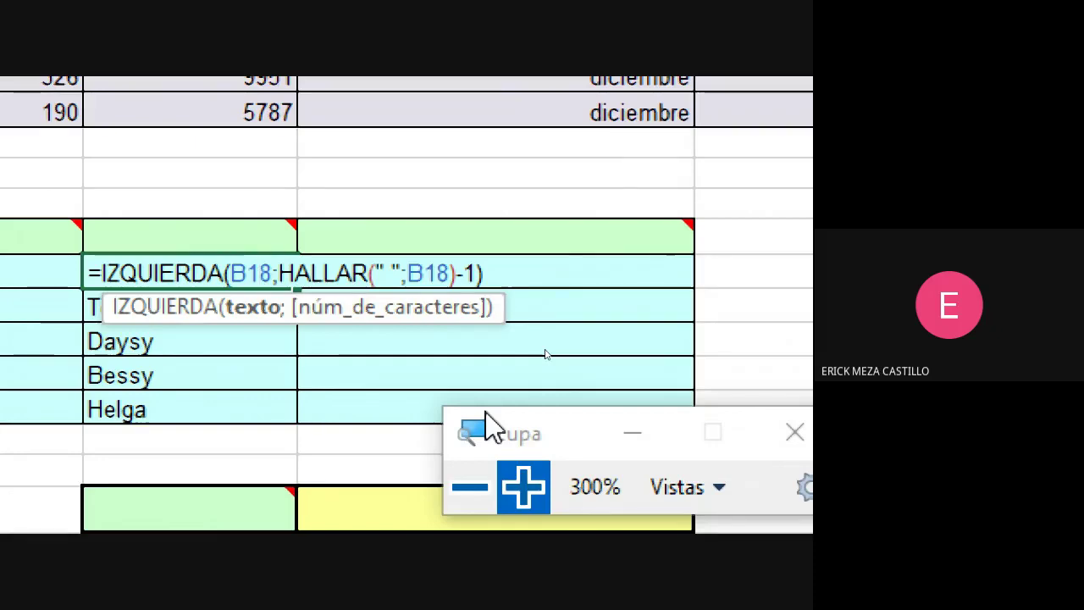
{"action": "left_click", "coordinate": [475, 488]}
{"action": "left_click", "coordinate": [474, 490]}
{"action": "left_click", "coordinate": [474, 489]}
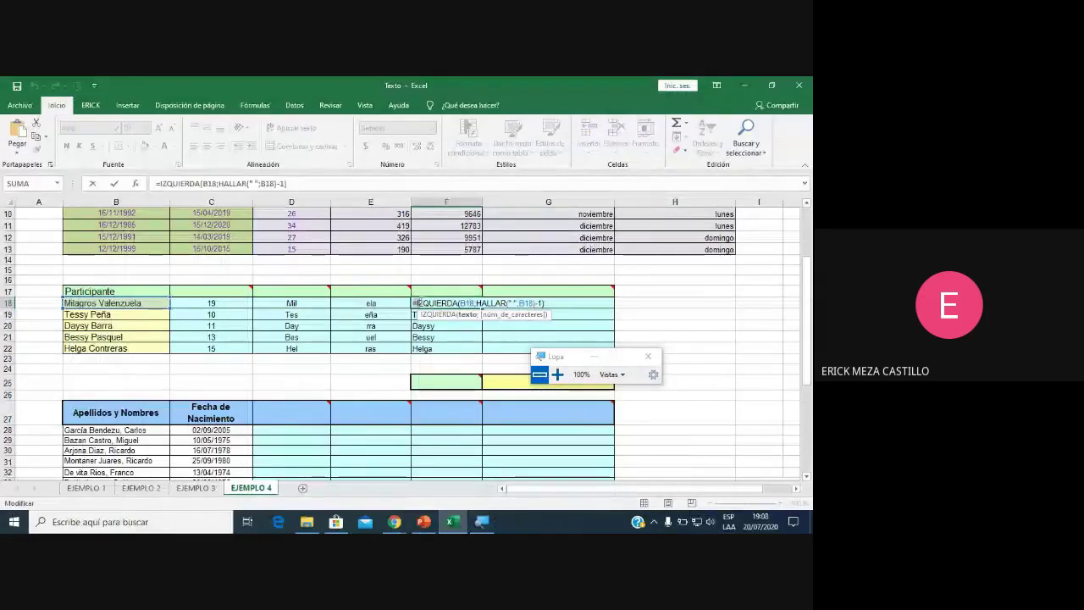
{"action": "left_click_drag", "start_coordinate": [416, 303], "coordinate": [547, 303]}
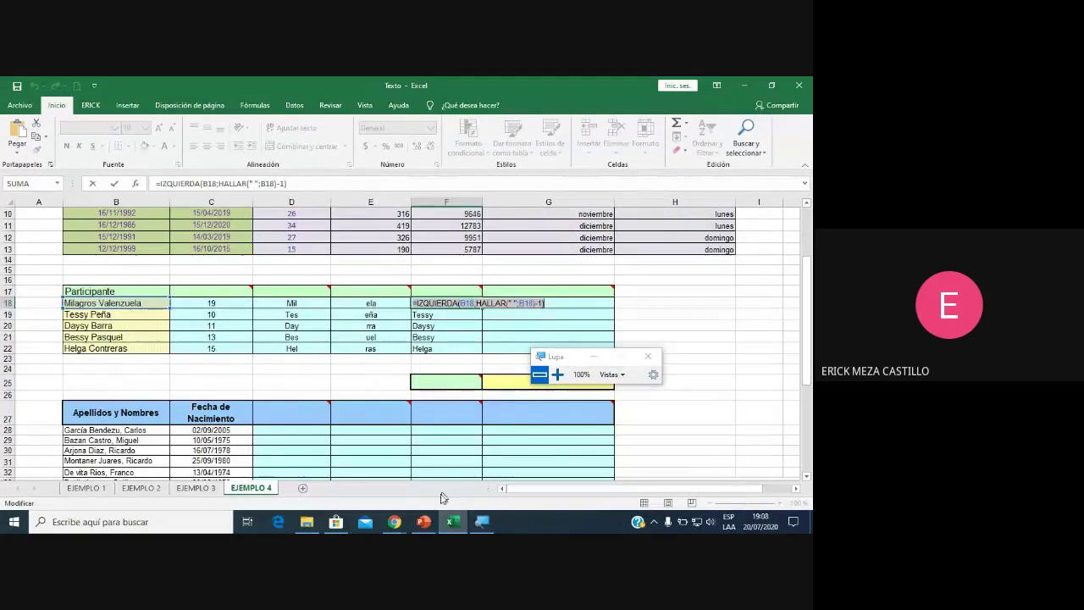
{"action": "left_click", "coordinate": [395, 522]}
{"action": "left_click", "coordinate": [449, 489]}
Send the =IZQUIERDA(B18;HALLAR(" ";B18)-1) formula as a Meet chat message, then return to Excel.
{"action": "left_click", "coordinate": [690, 486]}
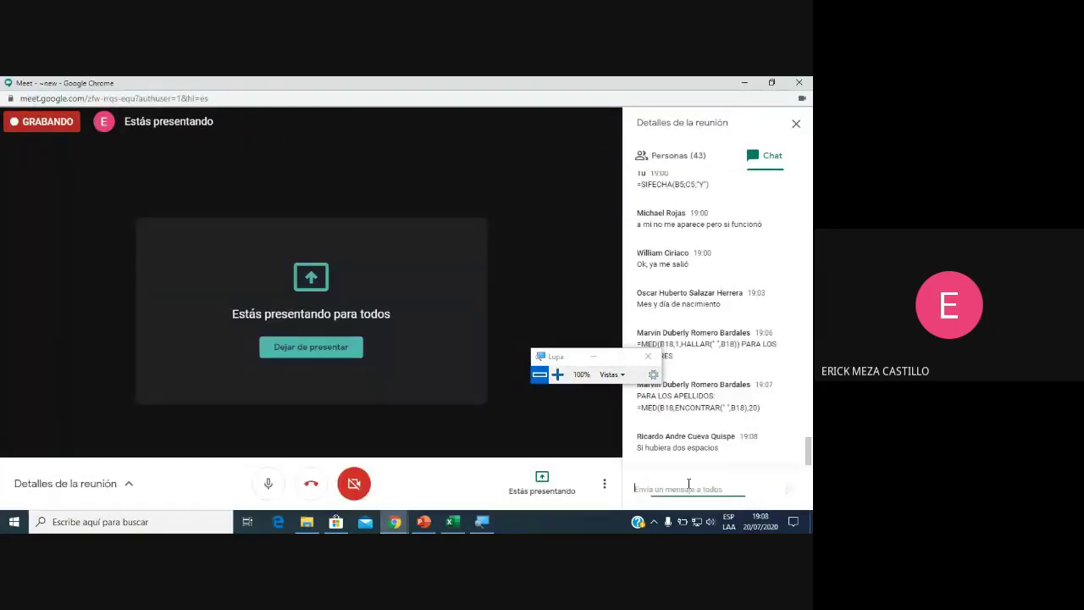
{"action": "key", "text": "ctrl+v"}
{"action": "key", "text": "Return"}
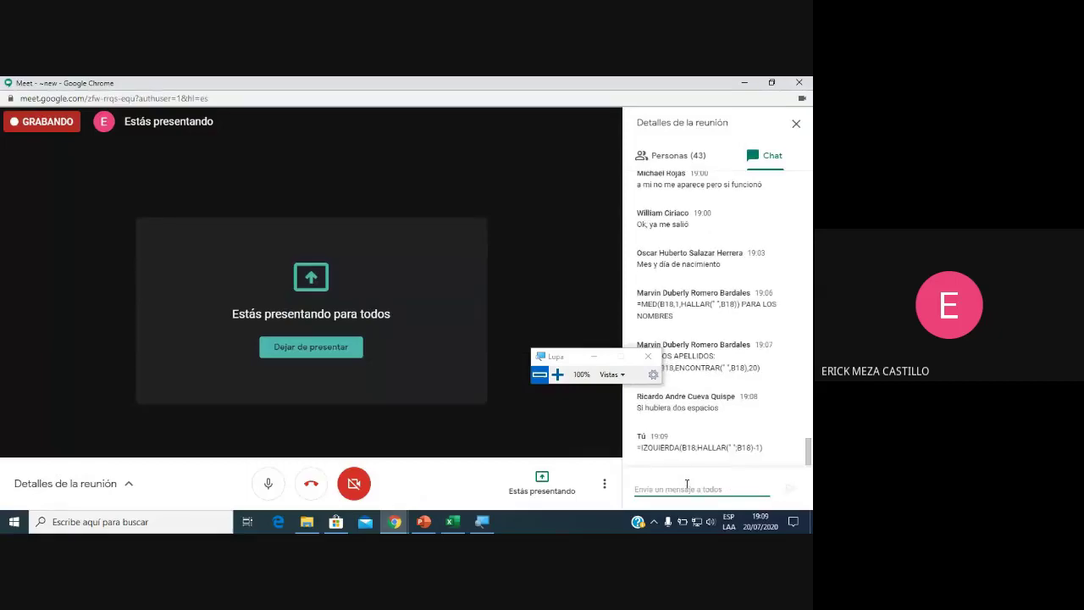
{"action": "left_click", "coordinate": [452, 521]}
{"action": "left_click", "coordinate": [557, 375]}
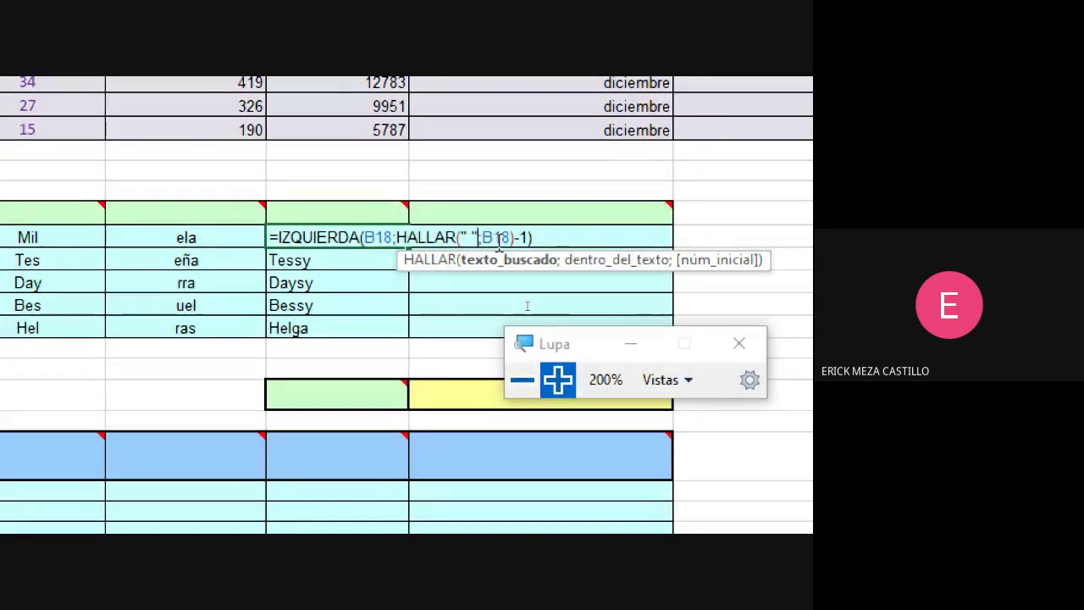
Examine the F18 first-name formula magnified and confirm it unchanged.
{"action": "left_click", "coordinate": [550, 238]}
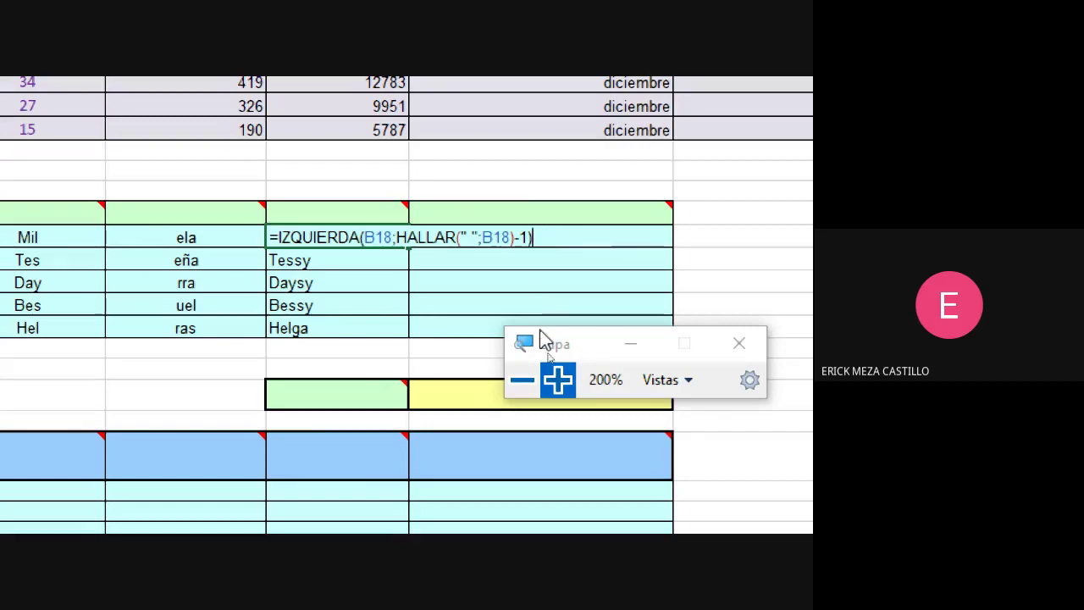
{"action": "left_click", "coordinate": [521, 381]}
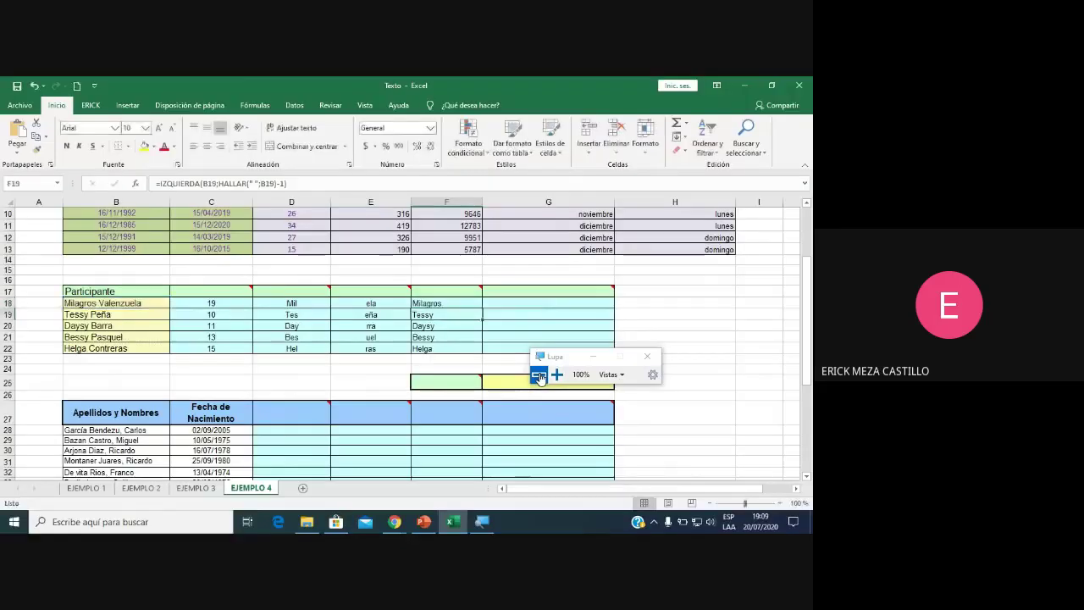
{"action": "left_click", "coordinate": [491, 305]}
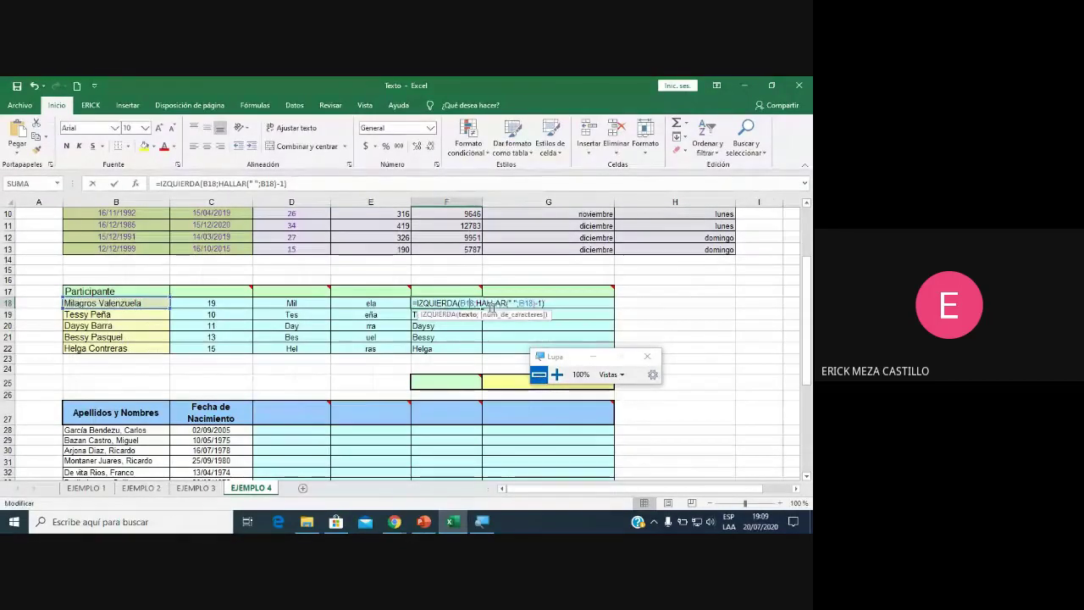
{"action": "left_click", "coordinate": [556, 375]}
{"action": "left_click", "coordinate": [543, 375]}
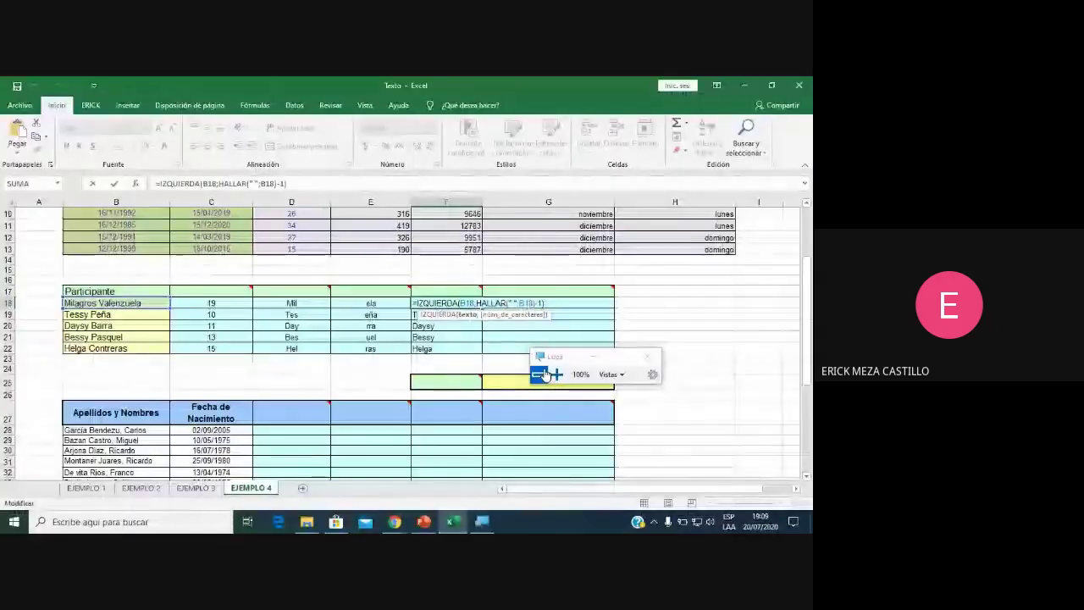
{"action": "key", "text": "Return"}
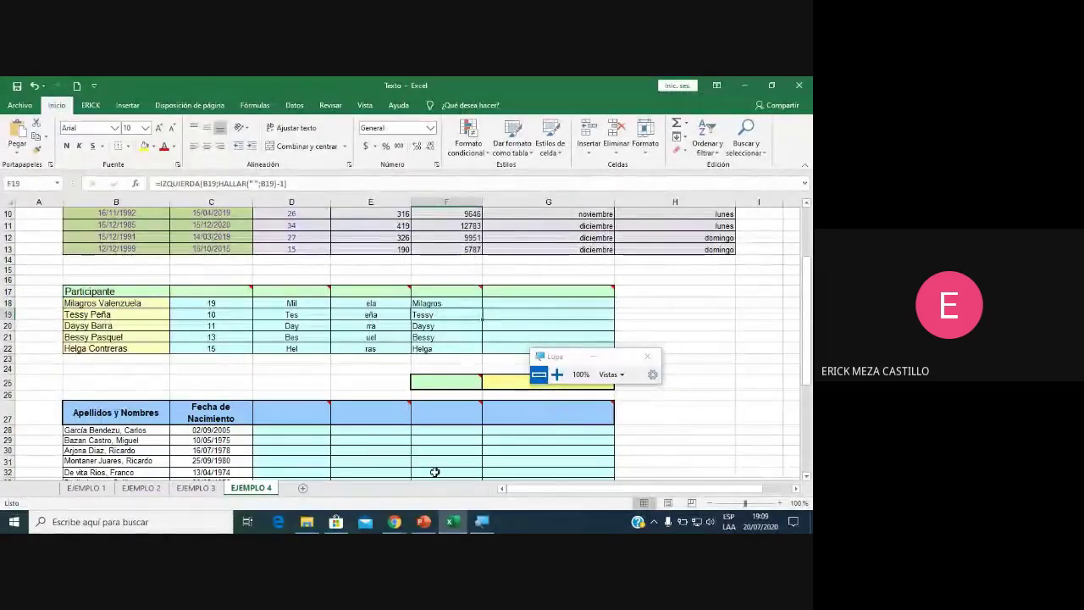
{"action": "mouse_move", "coordinate": [395, 522]}
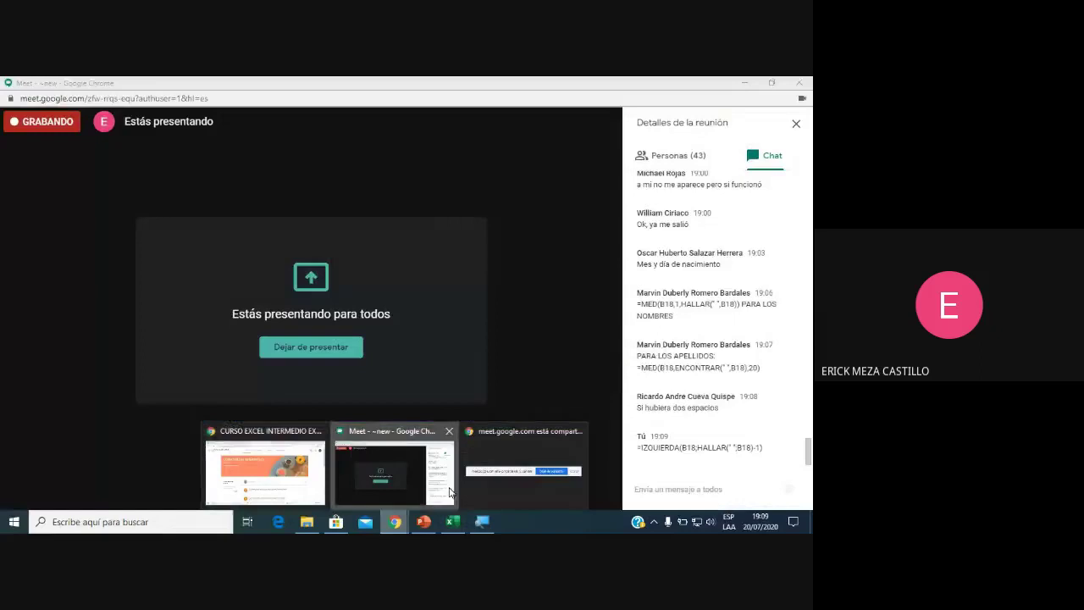
Select the participant's =MED(B18,1,HALLAR(" ",B18)) message in the Meet chat, then return to Excel.
{"action": "left_click", "coordinate": [450, 491]}
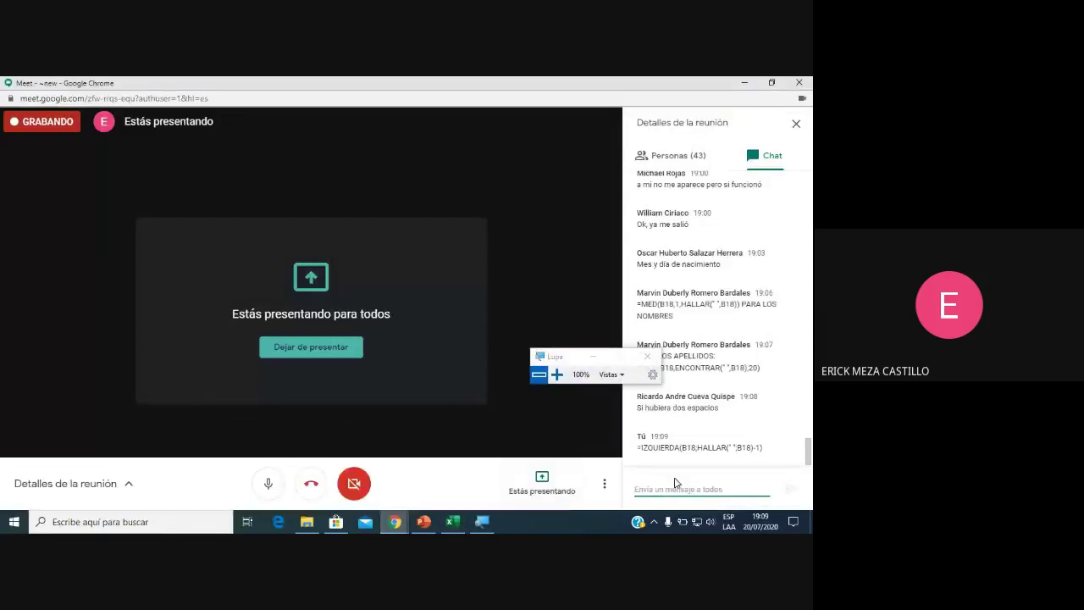
{"action": "left_click_drag", "start_coordinate": [571, 362], "coordinate": [485, 333]}
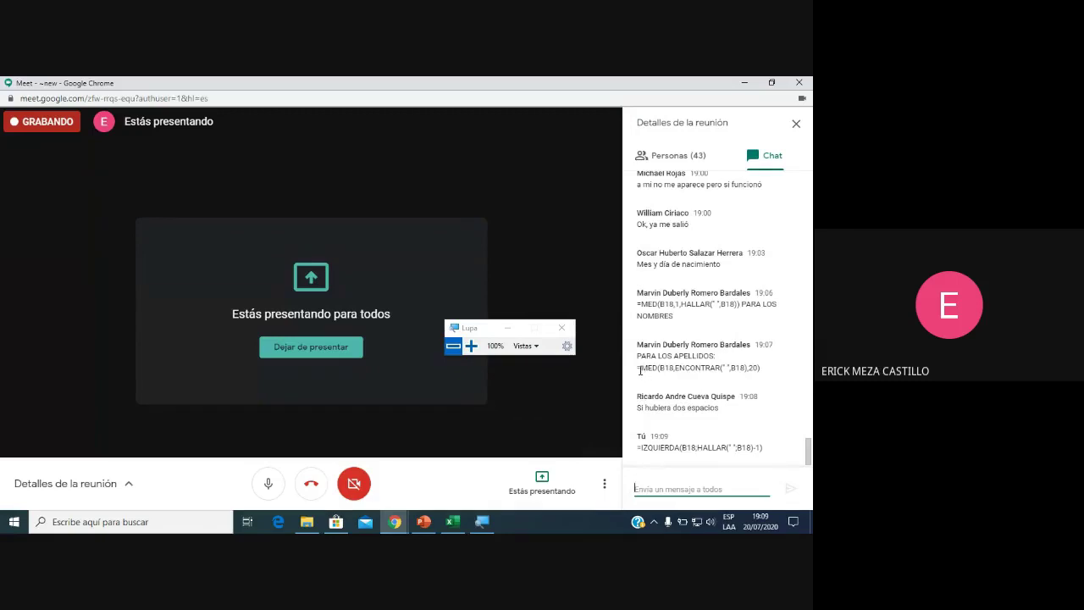
{"action": "left_click_drag", "start_coordinate": [640, 370], "coordinate": [760, 371]}
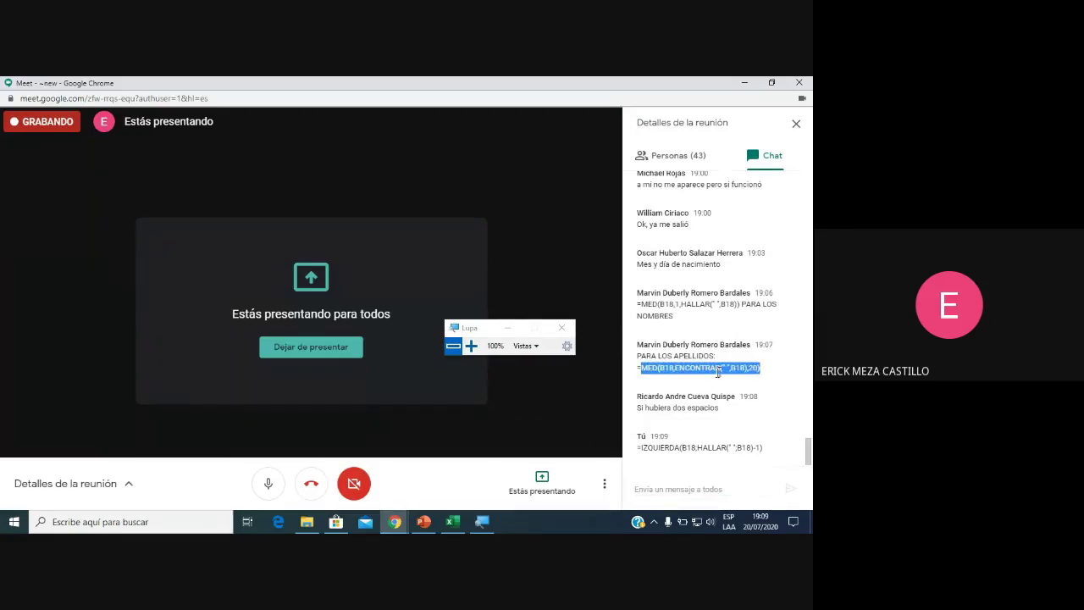
{"action": "left_click_drag", "start_coordinate": [646, 376], "coordinate": [746, 370]}
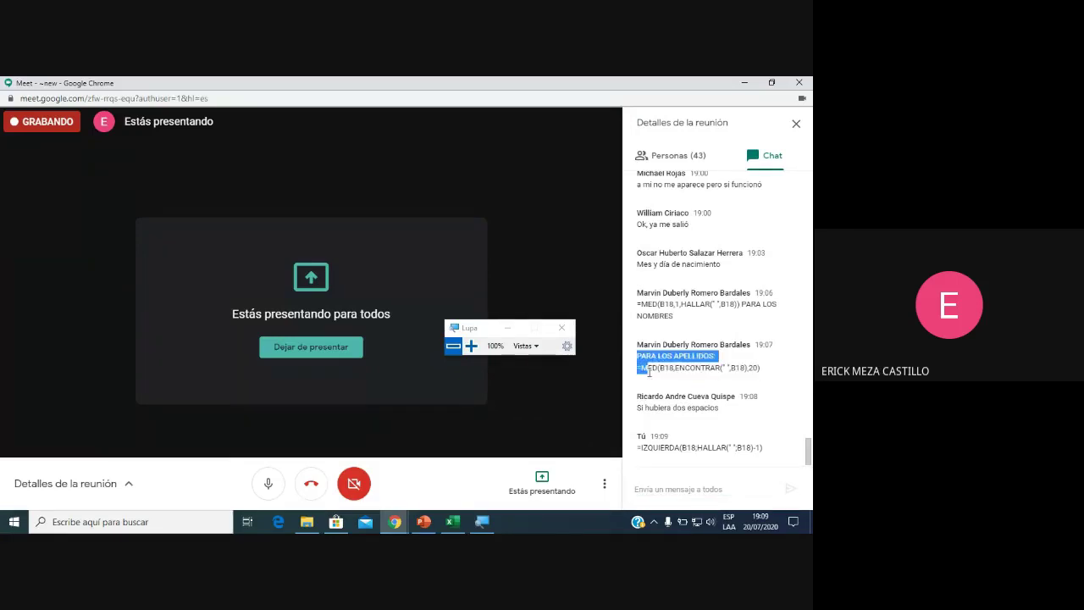
{"action": "left_click", "coordinate": [733, 366]}
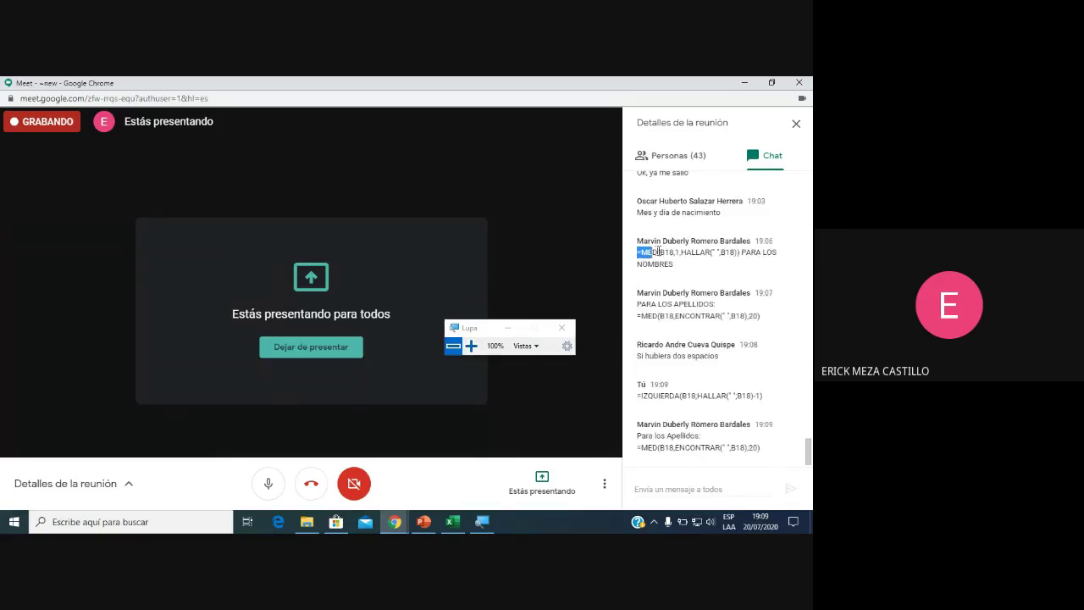
{"action": "left_click_drag", "start_coordinate": [658, 252], "coordinate": [748, 252]}
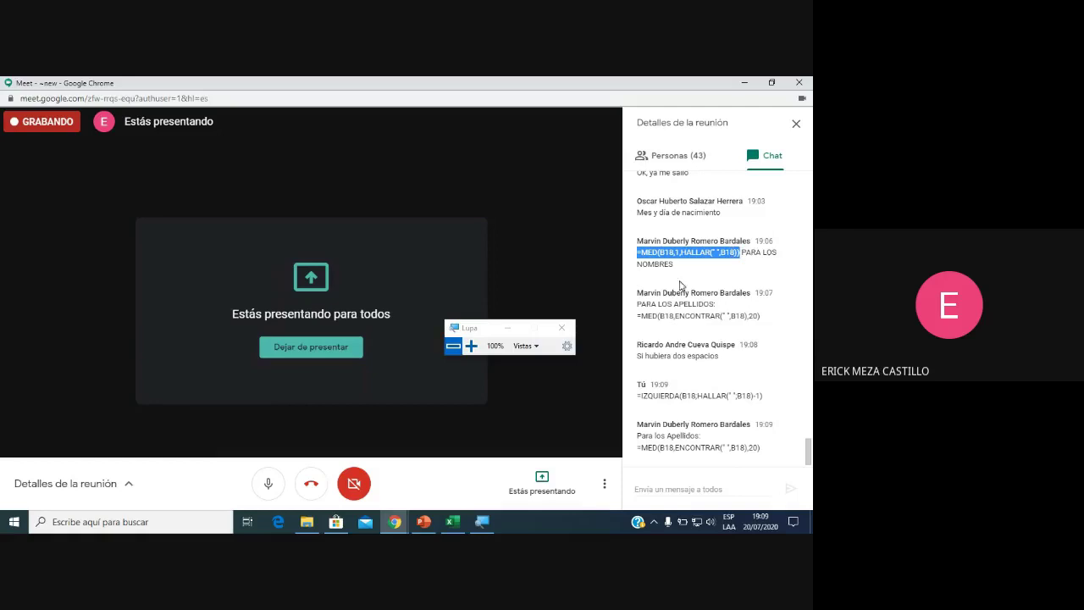
{"action": "left_click", "coordinate": [452, 522]}
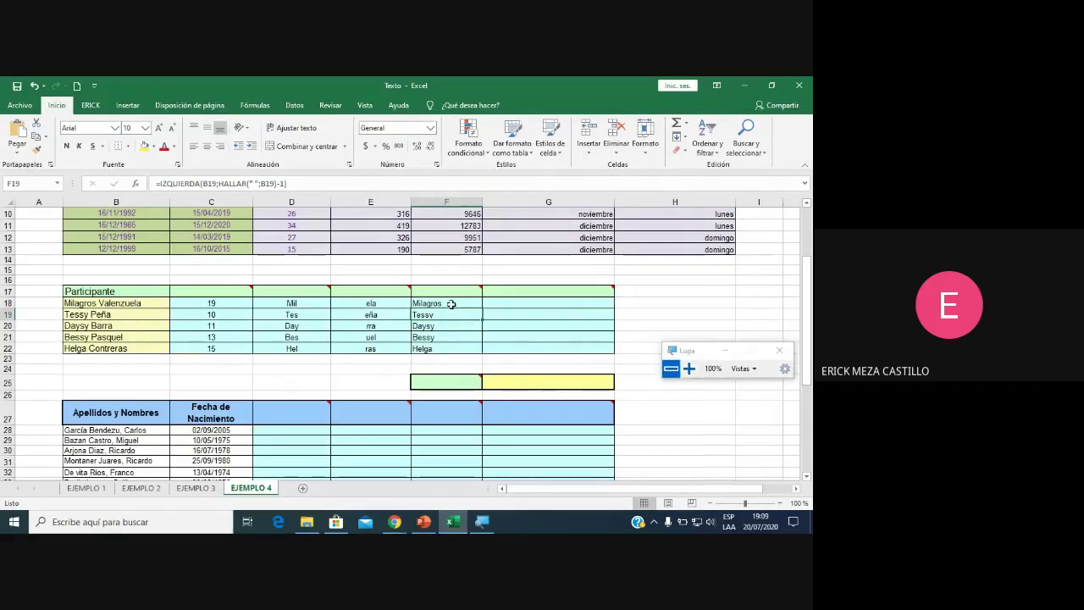
{"action": "double_click", "coordinate": [451, 303]}
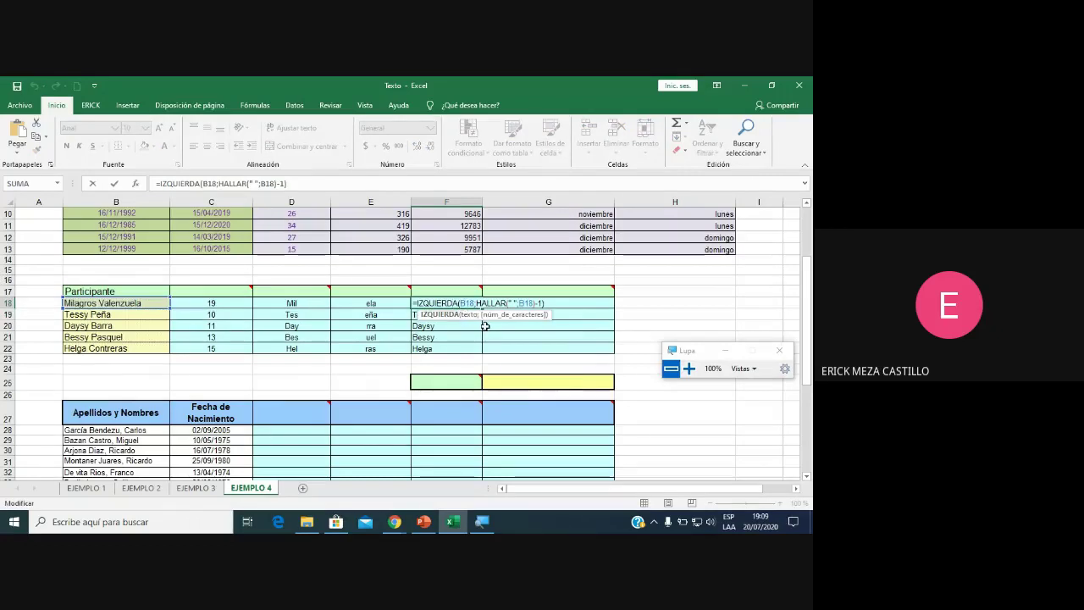
{"action": "key", "text": "Escape"}
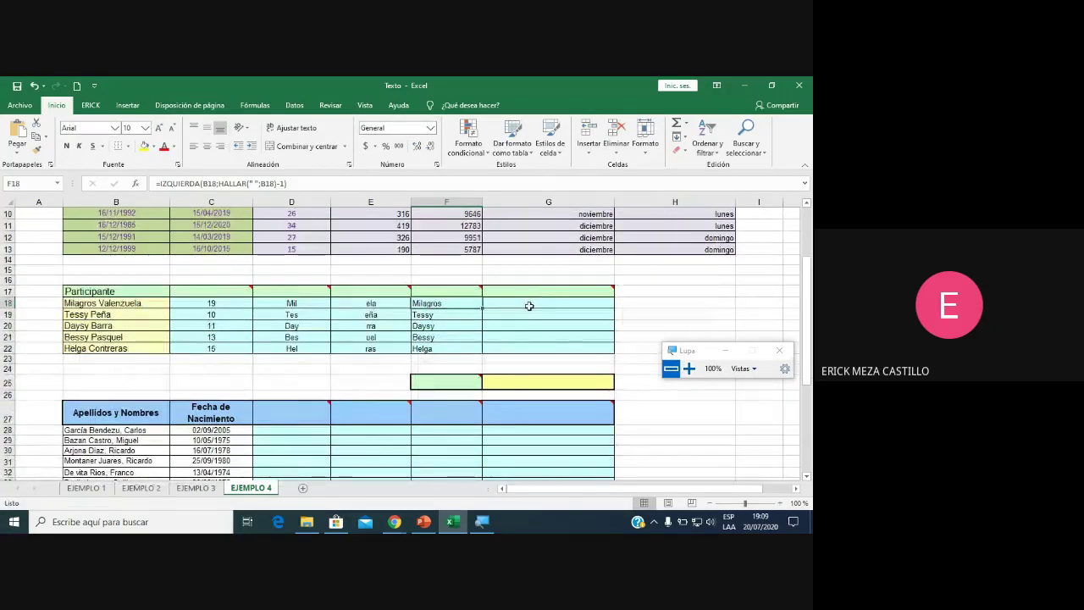
{"action": "left_click", "coordinate": [529, 306]}
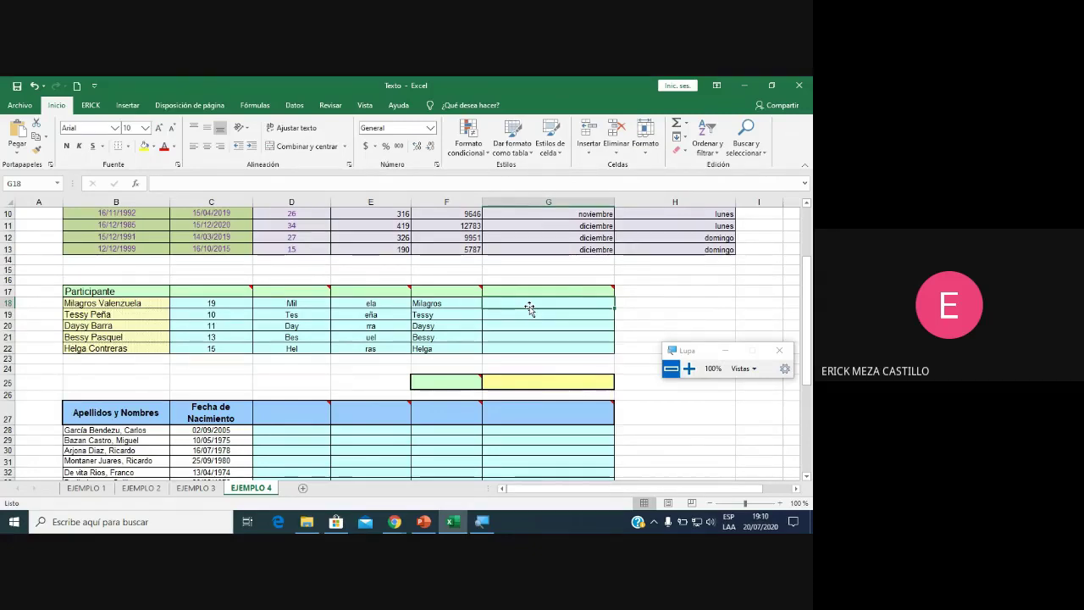
{"action": "scroll", "coordinate": [530, 313], "scroll_direction": "down", "scroll_amount": 2}
{"action": "scroll", "coordinate": [530, 317], "scroll_direction": "up", "scroll_amount": 1}
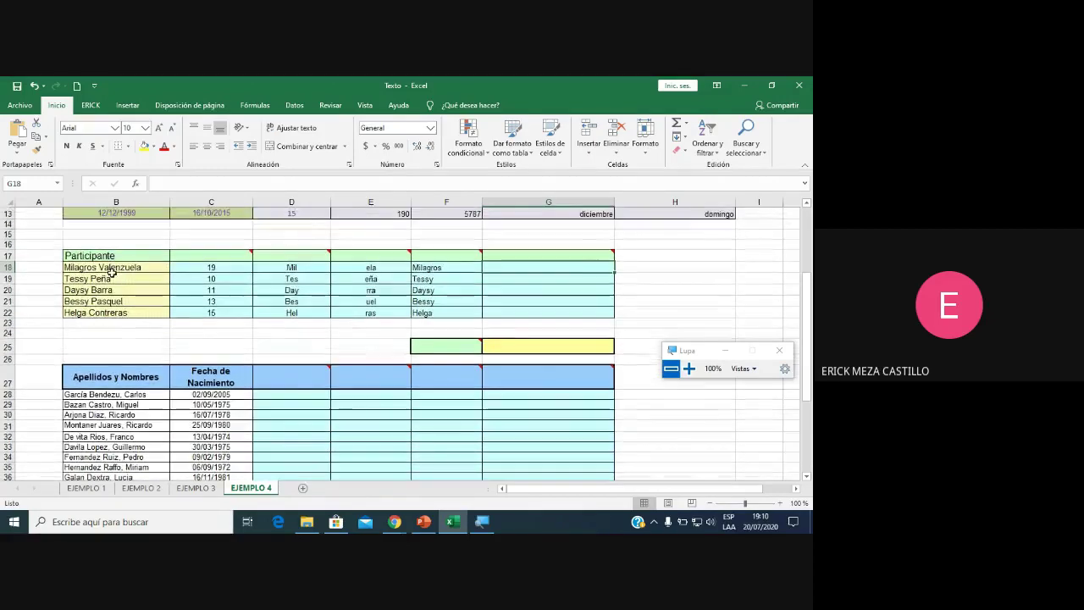
{"action": "left_click", "coordinate": [462, 268]}
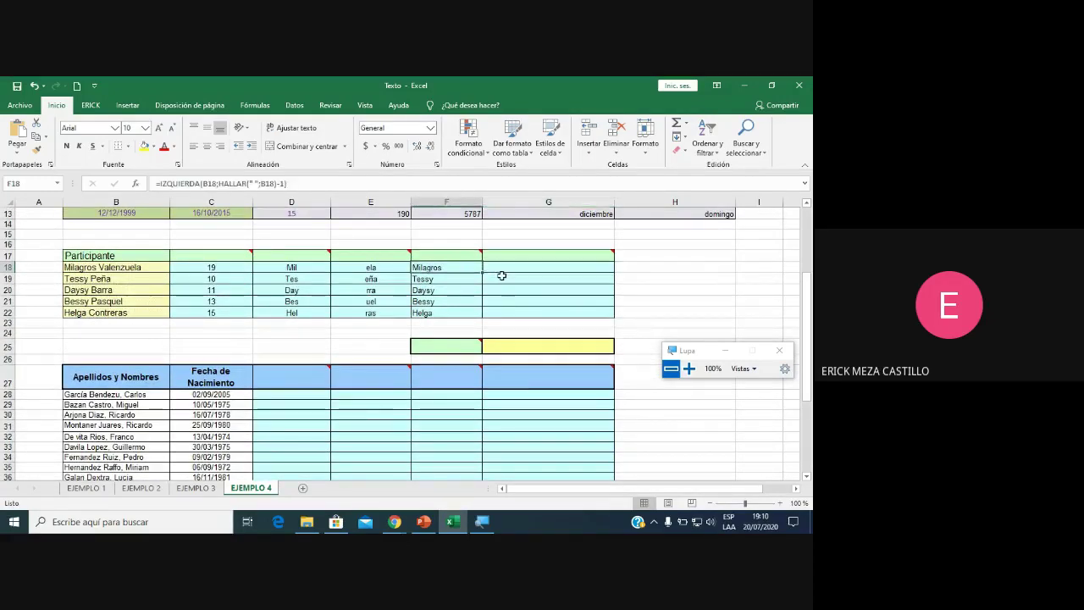
{"action": "scroll", "coordinate": [501, 275], "scroll_direction": "down", "scroll_amount": 2}
{"action": "scroll", "coordinate": [508, 301], "scroll_direction": "up", "scroll_amount": 1}
{"action": "scroll", "coordinate": [516, 296], "scroll_direction": "up", "scroll_amount": 1}
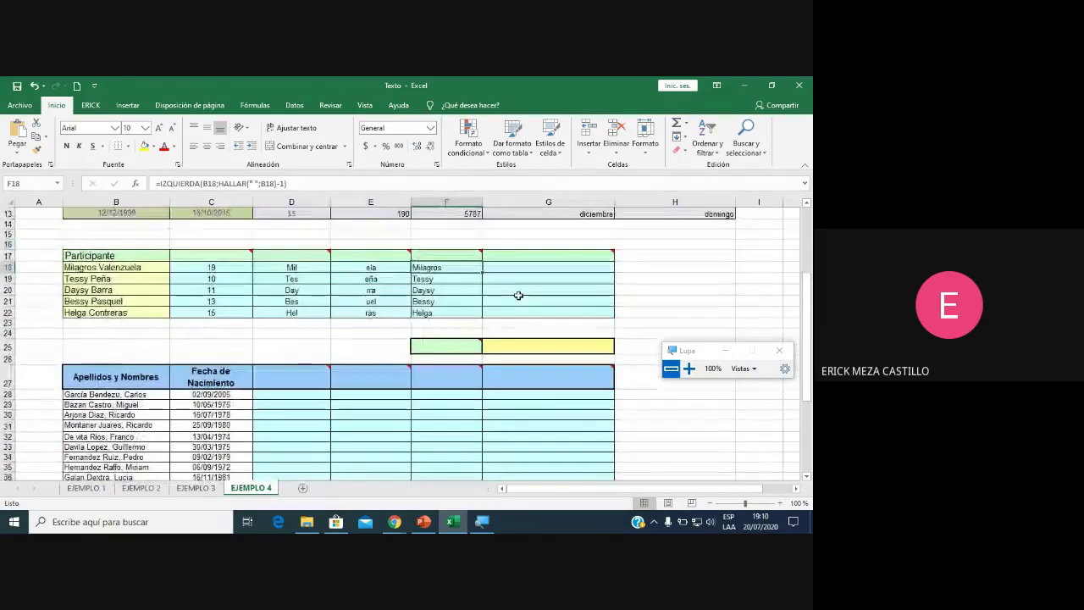
{"action": "left_click", "coordinate": [521, 268]}
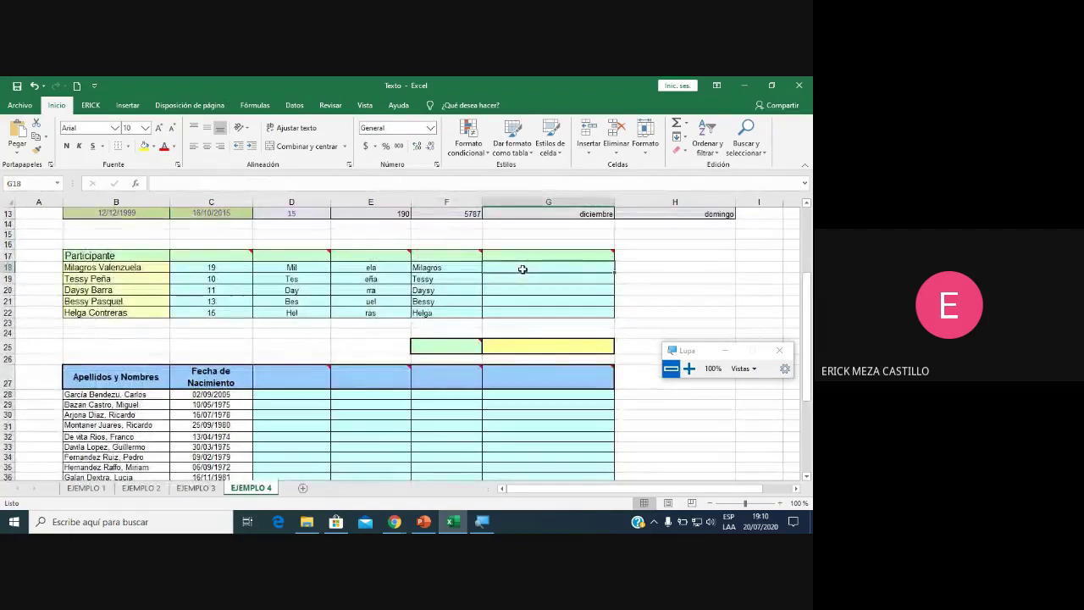
Type =DERECHA(B18;LARGO(B18)-HALLAR(" ";B18)) into G18.
{"action": "type", "text": "="}
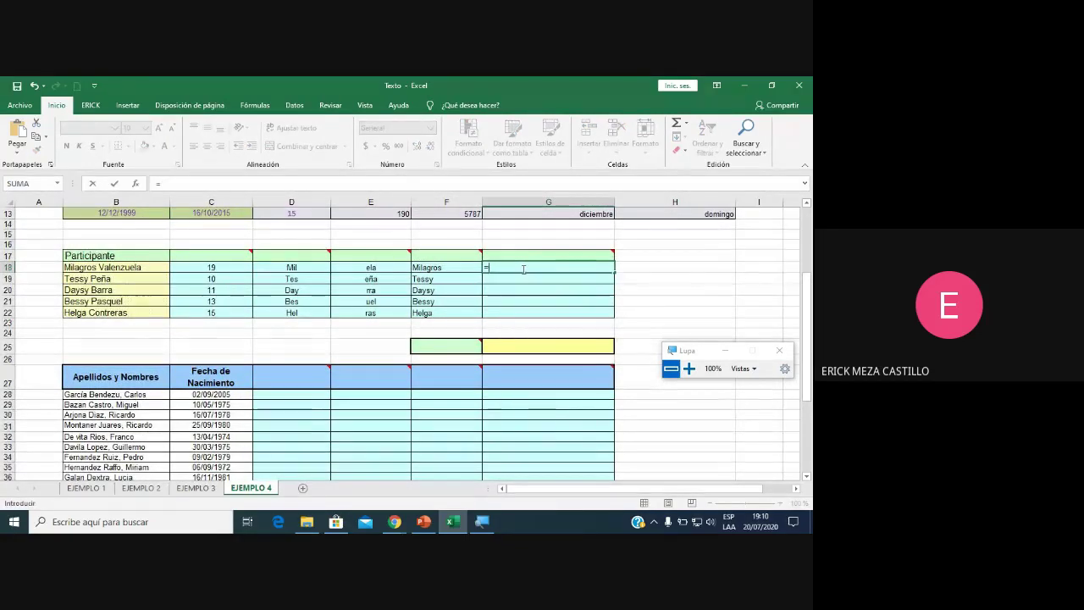
{"action": "type", "text": "RDERECHA"}
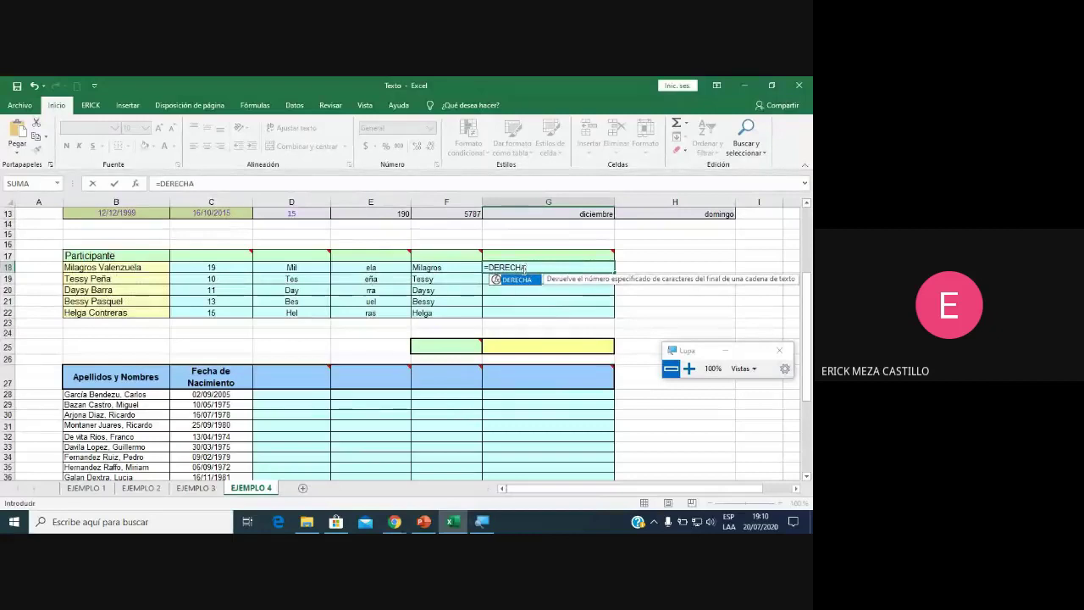
{"action": "type", "text": "("}
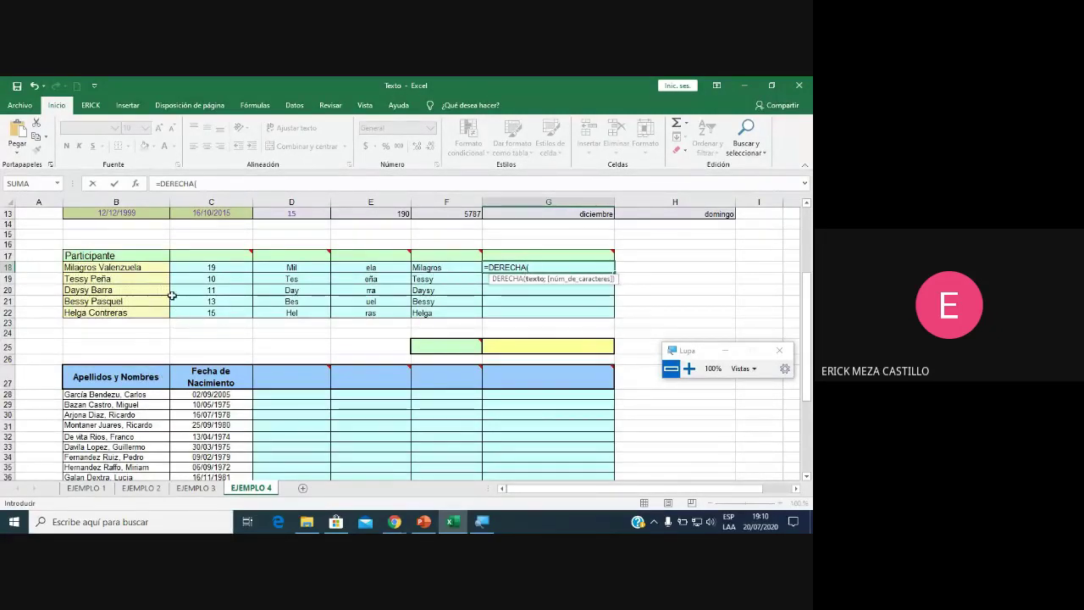
{"action": "left_click", "coordinate": [147, 265]}
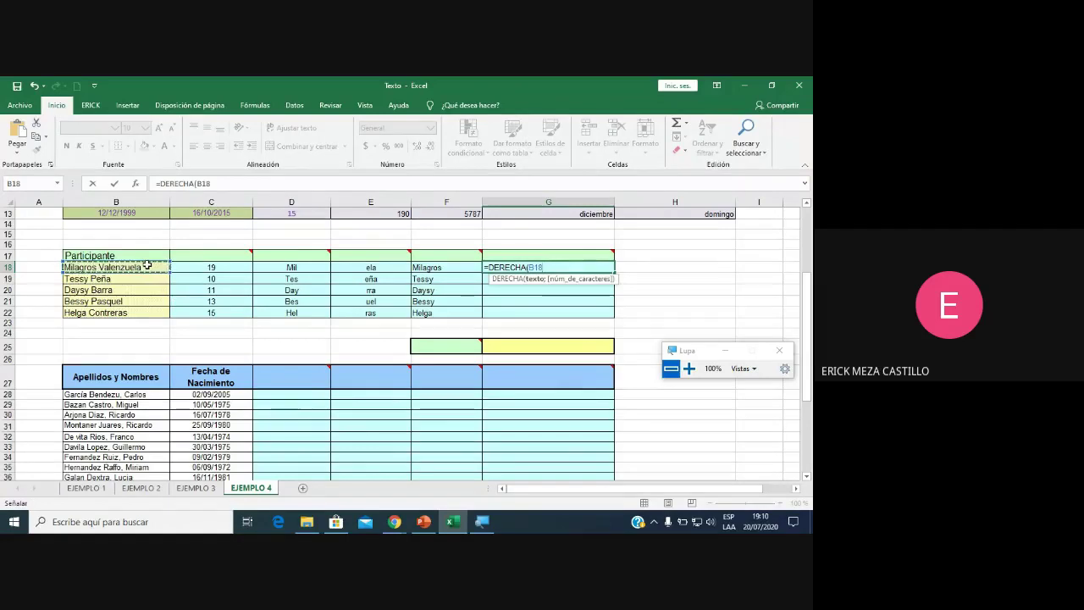
{"action": "type", "text": ";LARGO"}
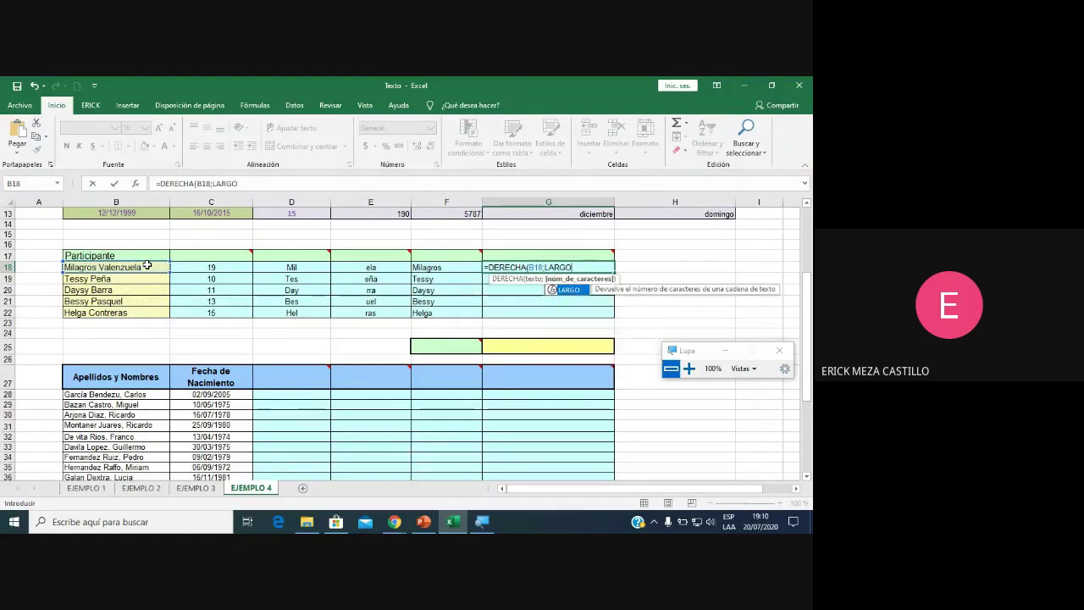
{"action": "type", "text": "("}
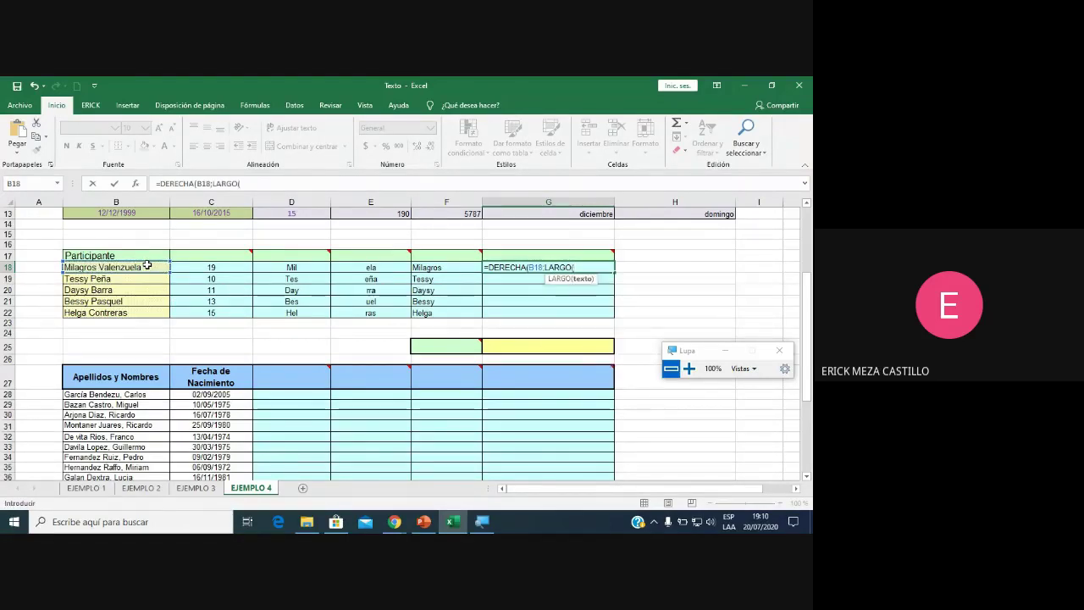
{"action": "left_click", "coordinate": [116, 268]}
{"action": "type", "text": ")-"}
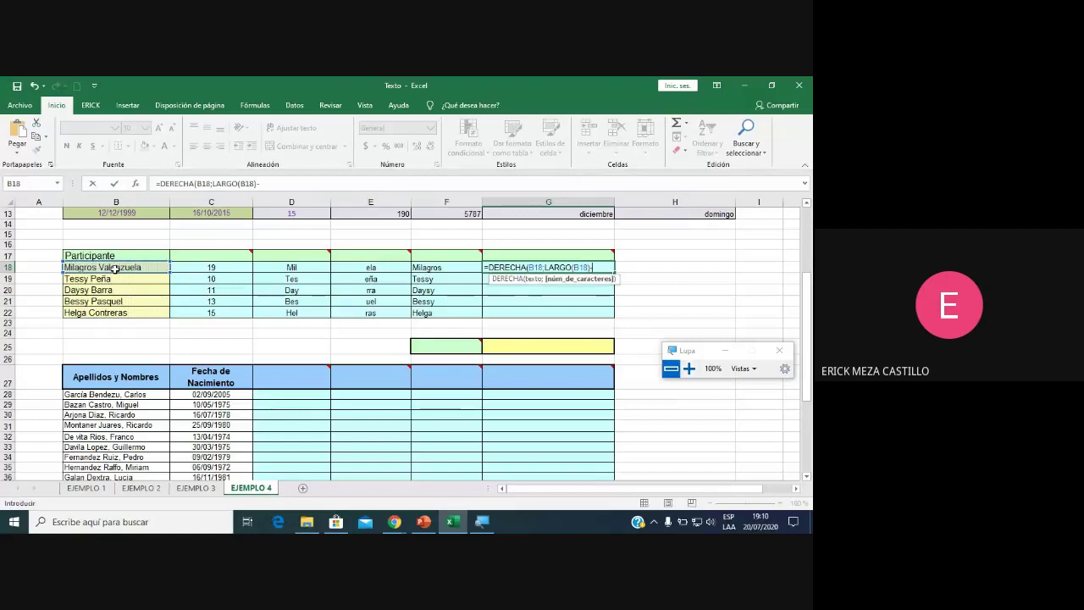
{"action": "type", "text": "HA"}
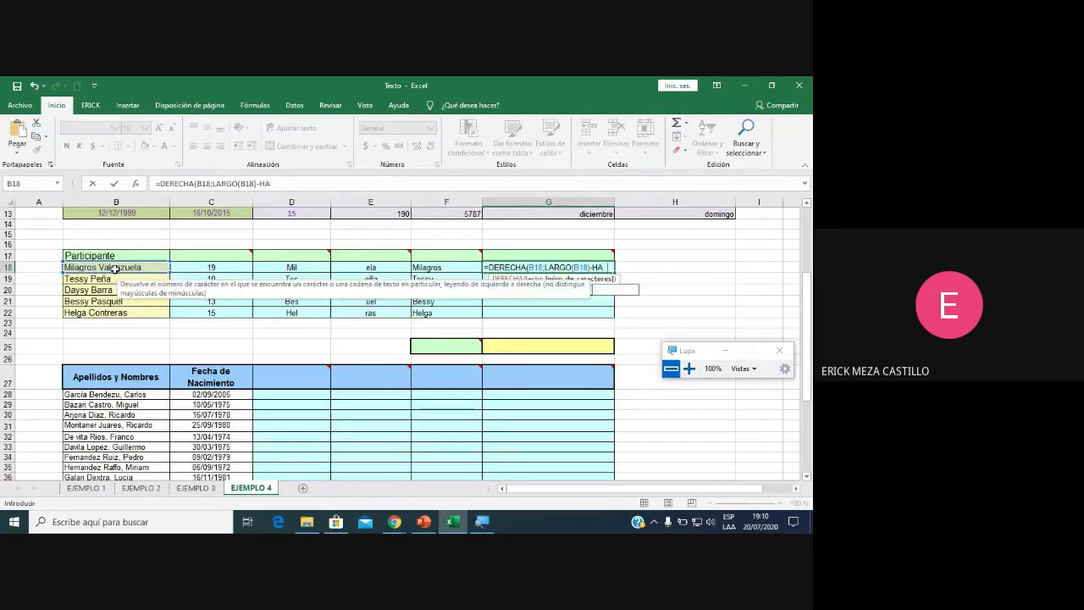
{"action": "type", "text": "LLAR"}
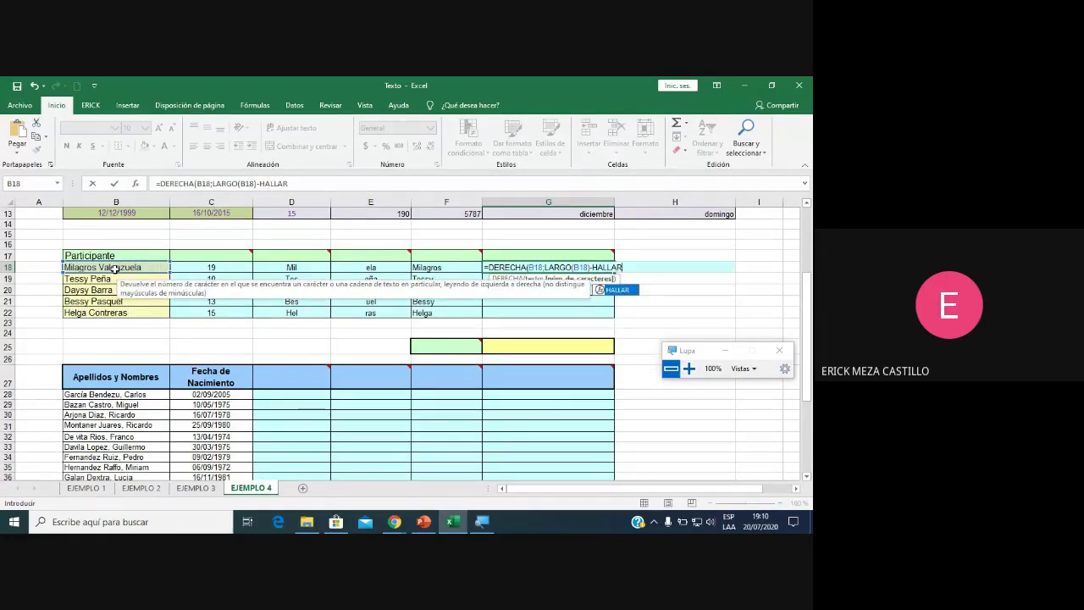
{"action": "type", "text": "("}
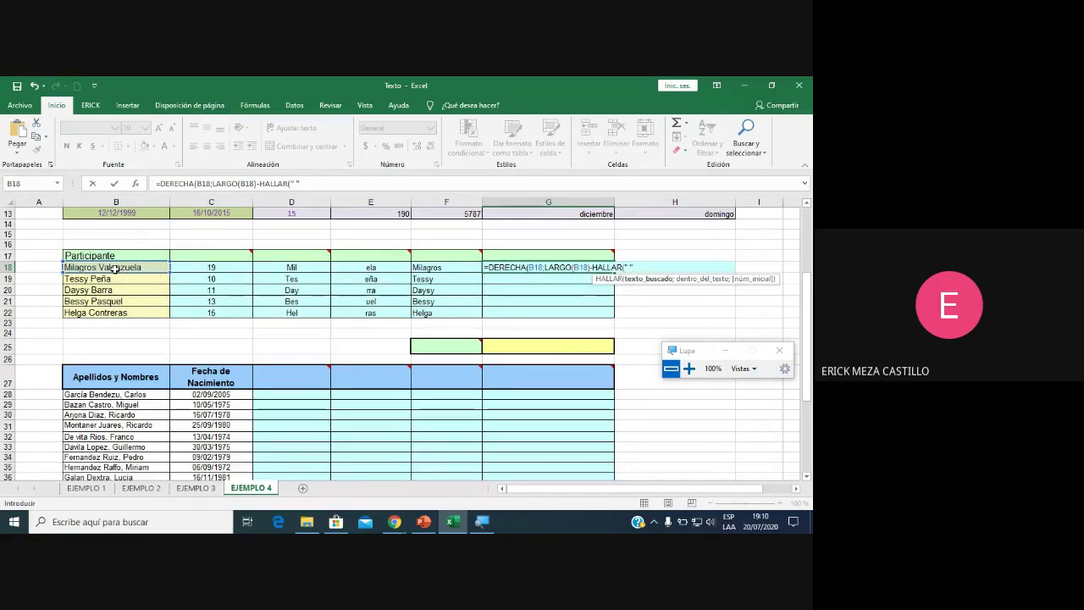
{"action": "type", "text": ";"}
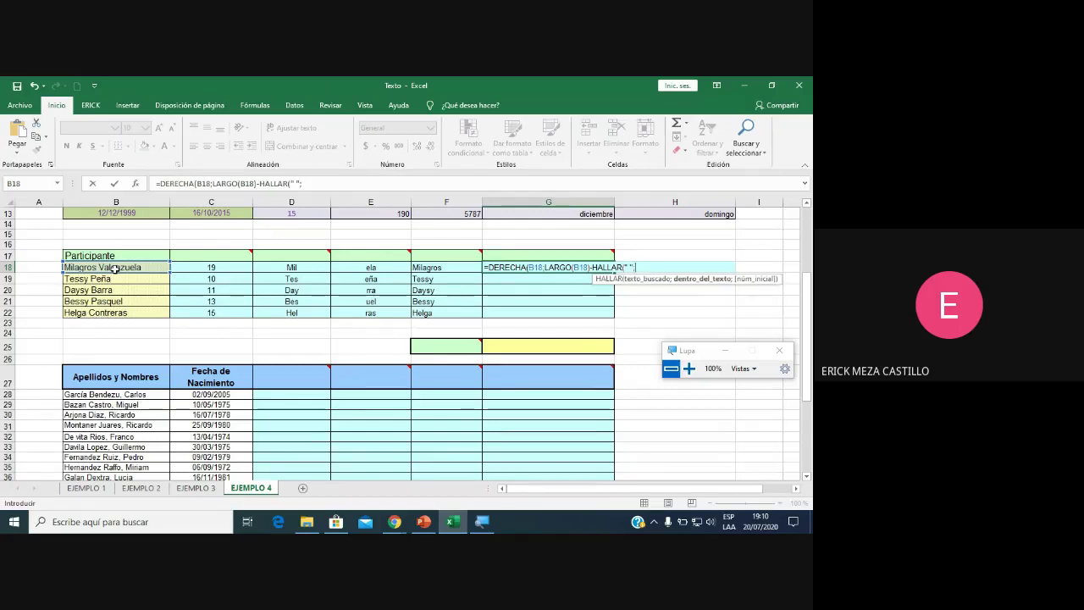
{"action": "left_click", "coordinate": [141, 267]}
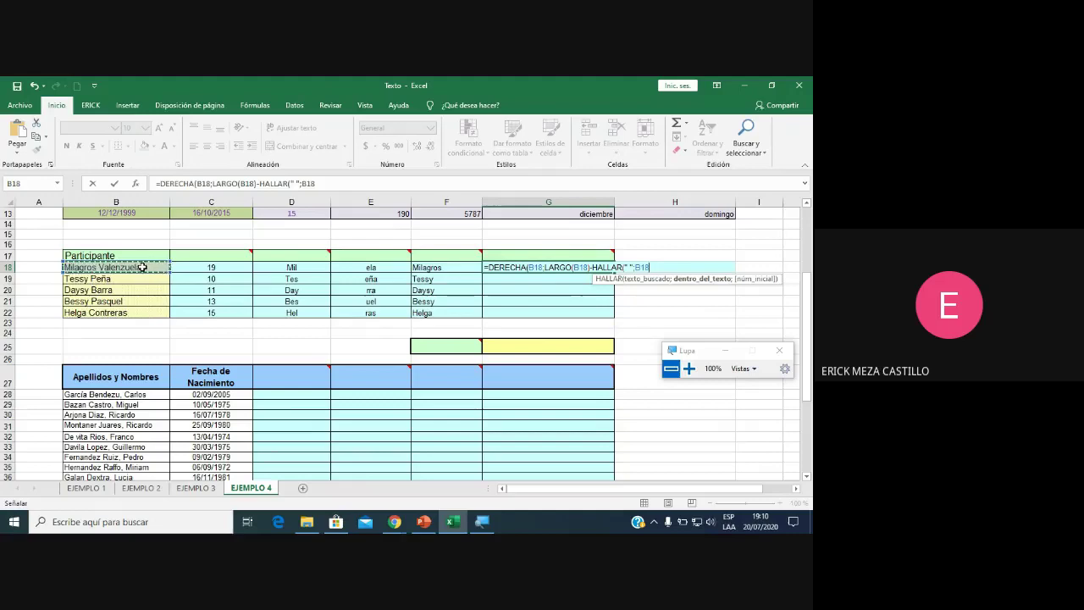
{"action": "type", "text": "))"}
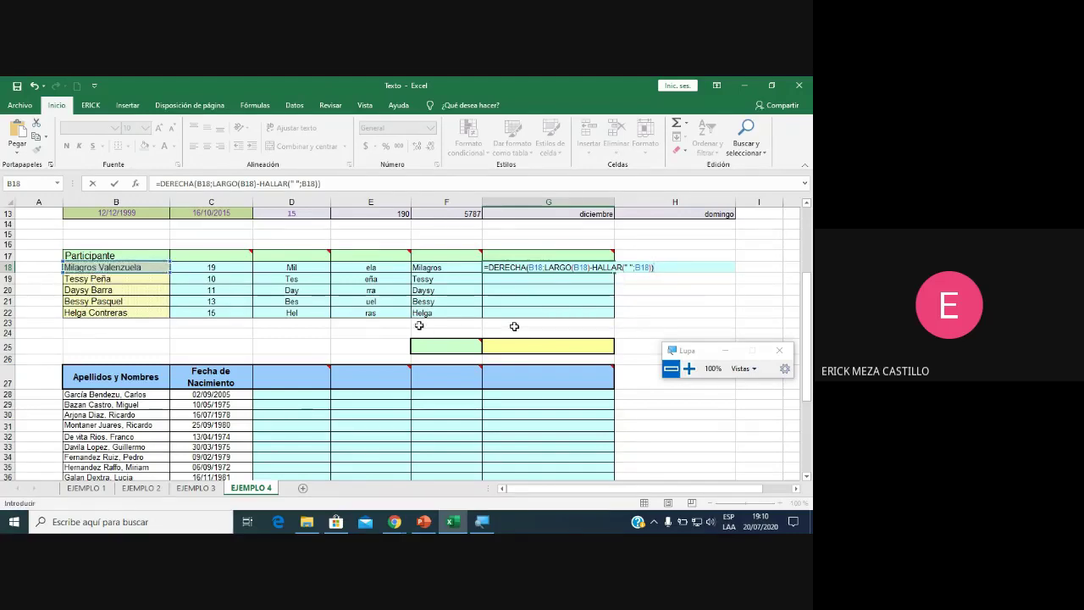
Highlight the LARGO minus HALLAR part magnified, commit G18, and fill it down to G22.
{"action": "left_click", "coordinate": [690, 370]}
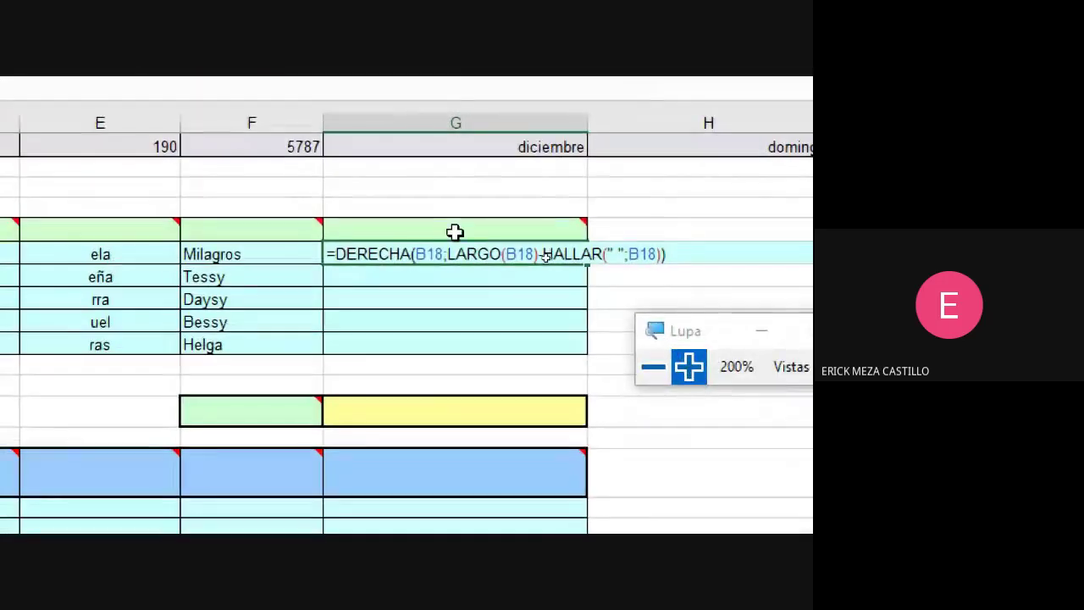
{"action": "left_click", "coordinate": [426, 255]}
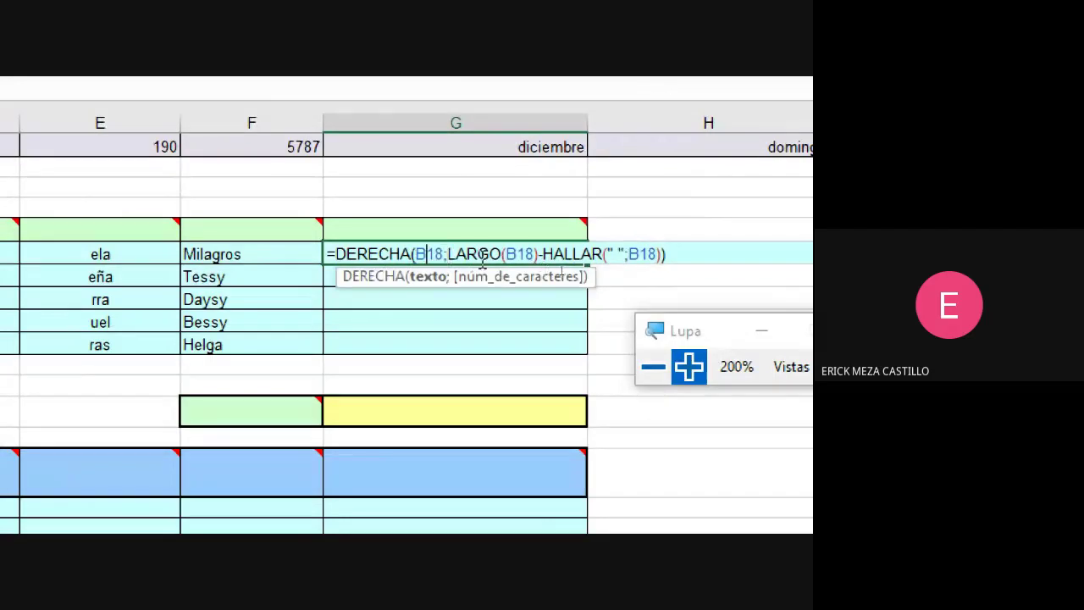
{"action": "left_click_drag", "start_coordinate": [448, 254], "coordinate": [668, 254]}
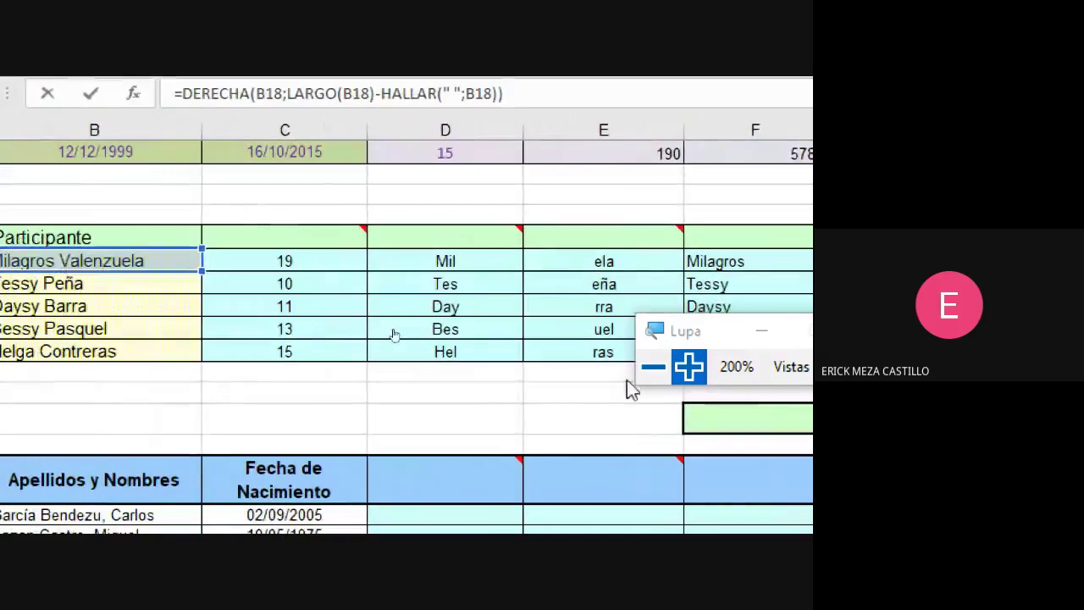
{"action": "left_click", "coordinate": [671, 368]}
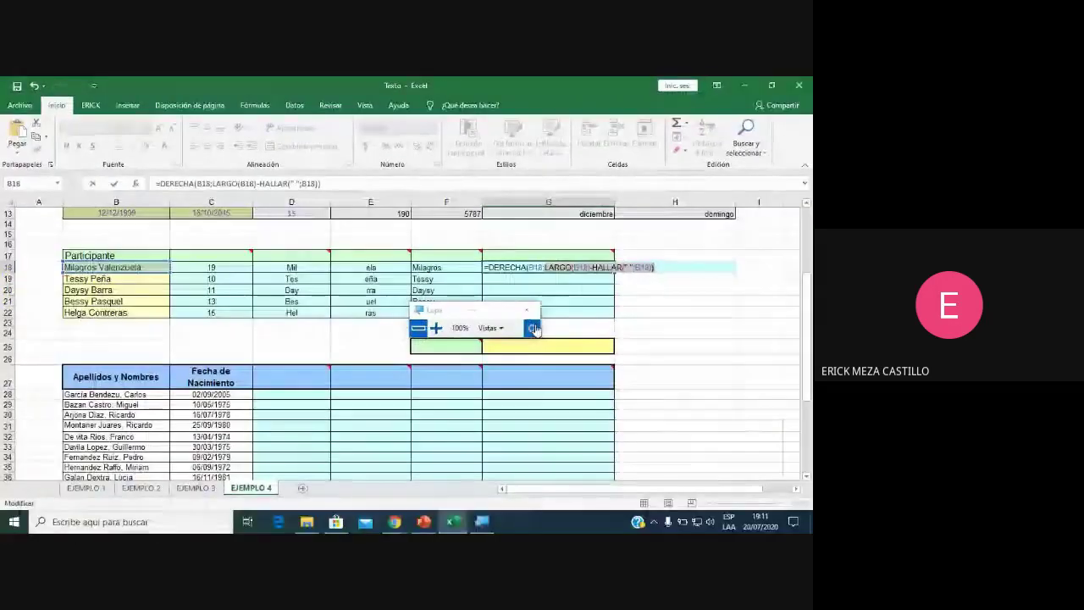
{"action": "key", "text": "Return"}
{"action": "left_click", "coordinate": [587, 268]}
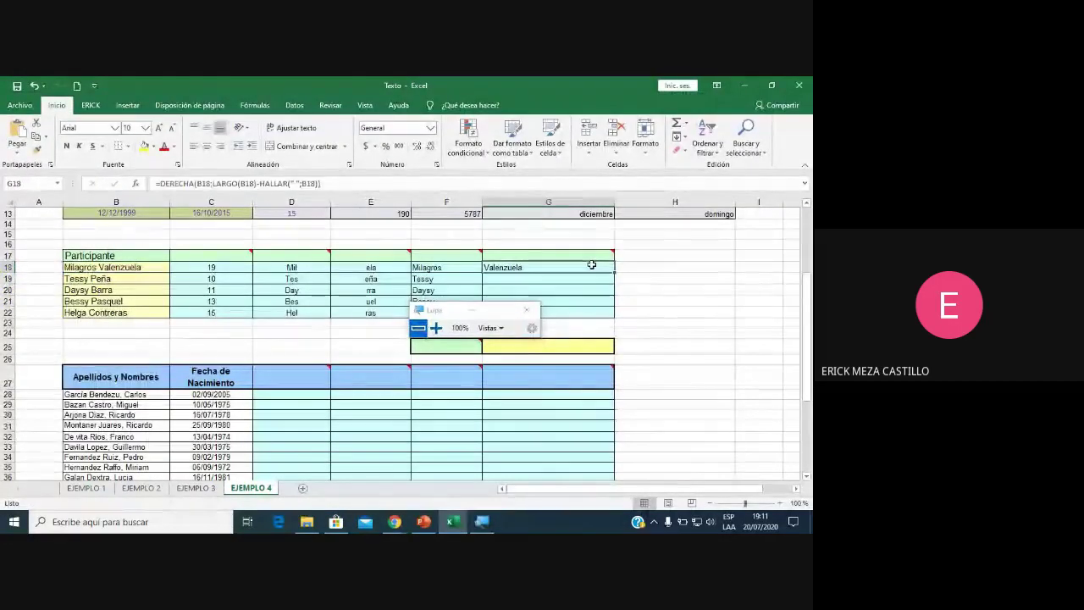
{"action": "double_click", "coordinate": [616, 273]}
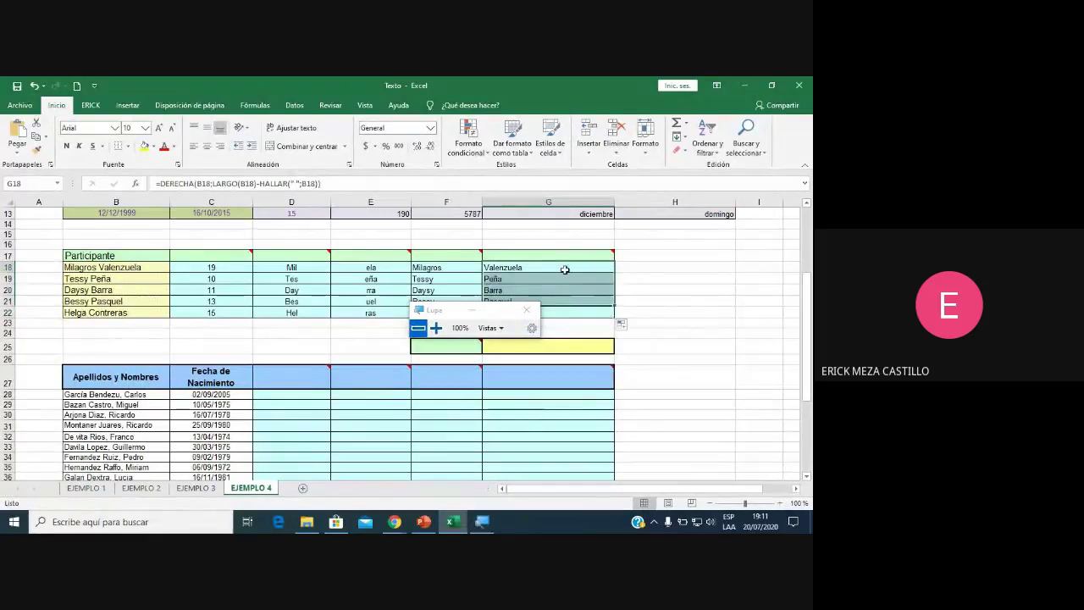
Reopen and highlight G18's surname formula under magnification, then switch to Google Meet.
{"action": "double_click", "coordinate": [596, 268]}
{"action": "left_click", "coordinate": [438, 329]}
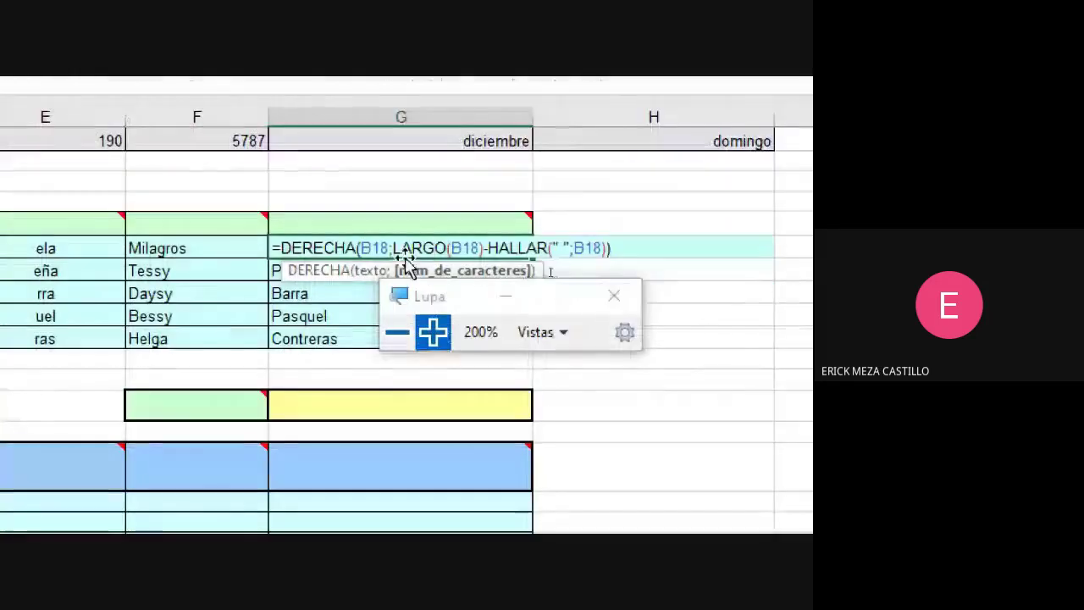
{"action": "left_click_drag", "start_coordinate": [295, 245], "coordinate": [632, 243]}
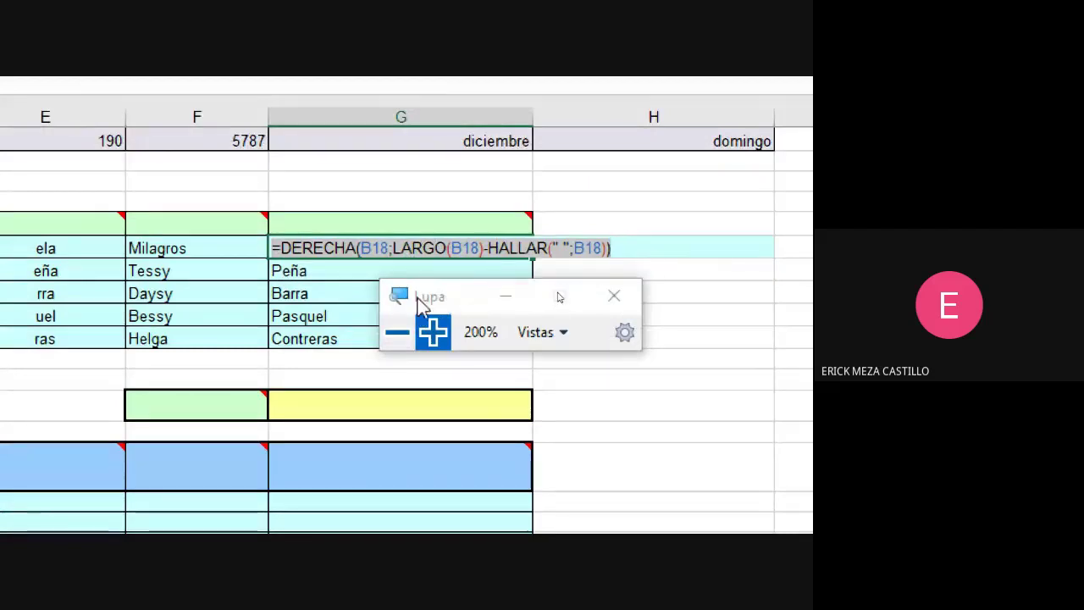
{"action": "left_click_drag", "start_coordinate": [414, 304], "coordinate": [560, 428]}
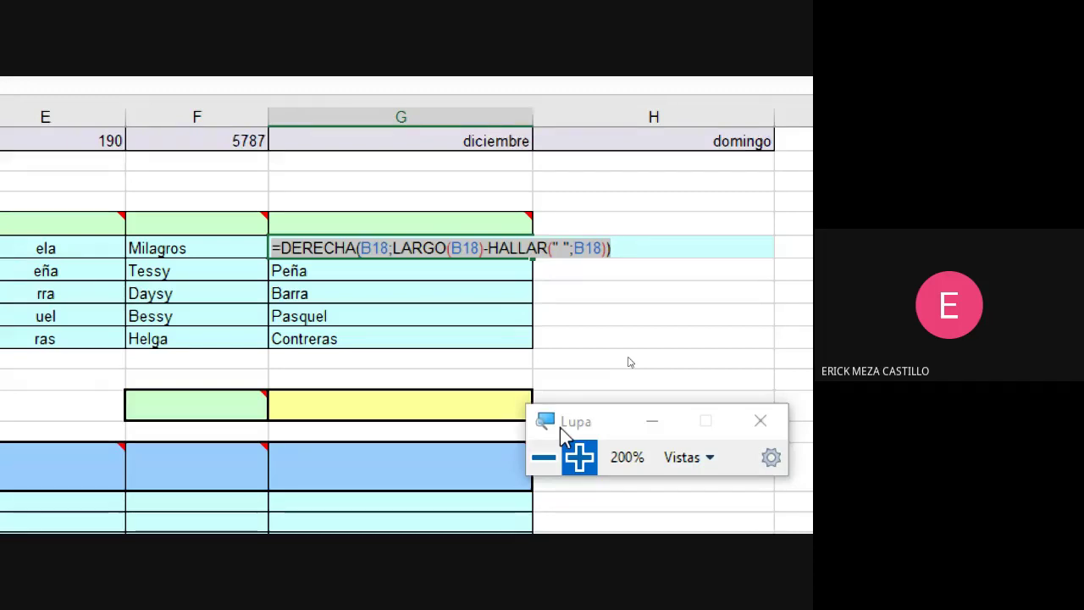
{"action": "key", "text": "Return"}
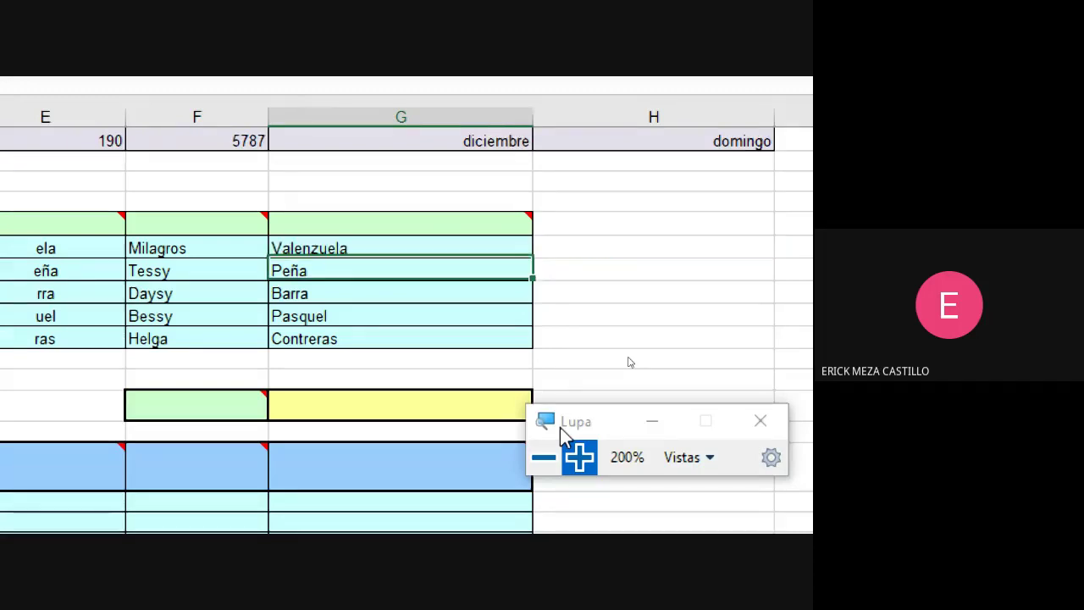
{"action": "left_click", "coordinate": [543, 458]}
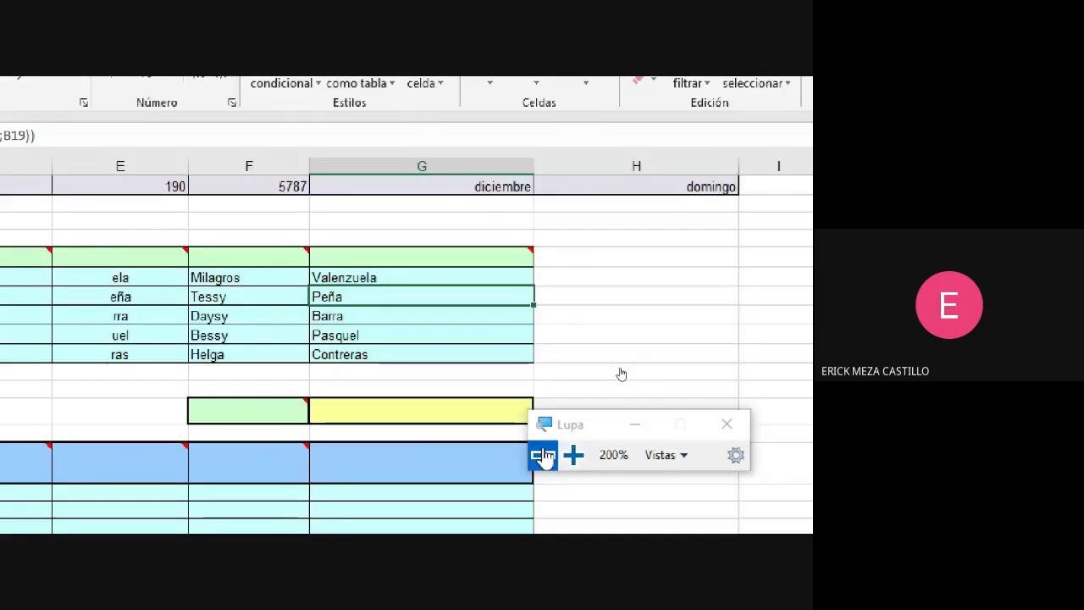
{"action": "left_click", "coordinate": [543, 457]}
{"action": "mouse_move", "coordinate": [395, 522]}
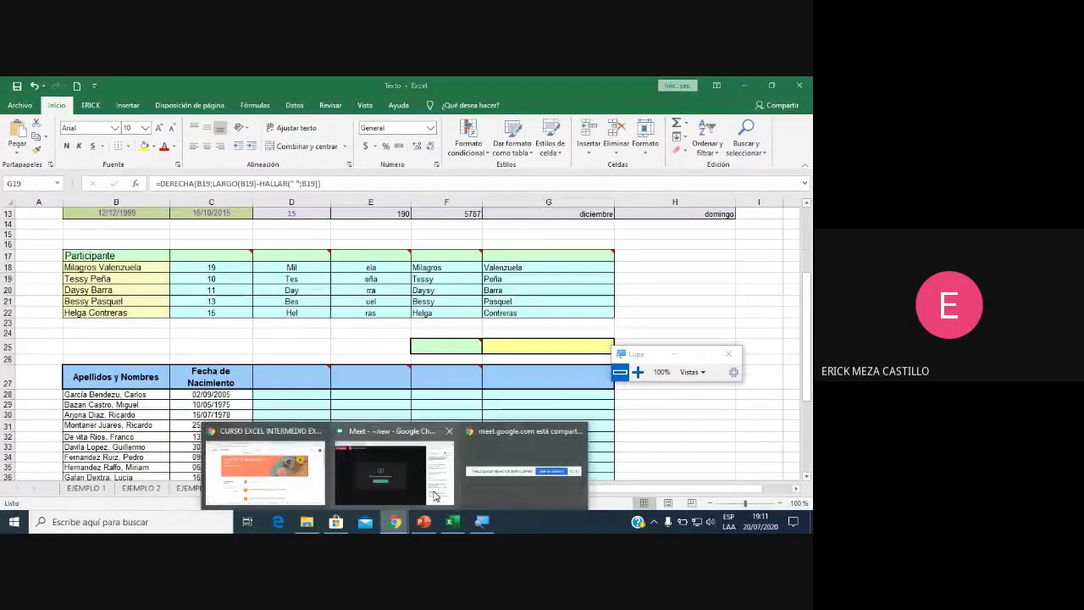
{"action": "left_click", "coordinate": [389, 470]}
Post the DERECHA/LARGO/HALLAR surname formula in the Meet chat and select a classmate's alternative.
{"action": "left_click", "coordinate": [669, 489]}
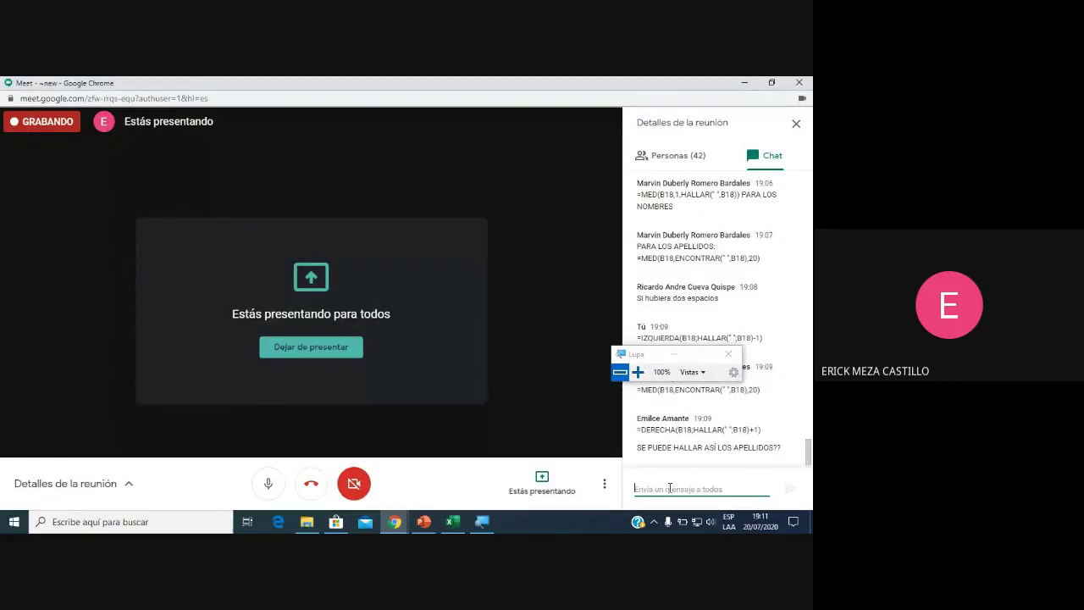
{"action": "key", "text": "ctrl+v"}
{"action": "key", "text": "Return"}
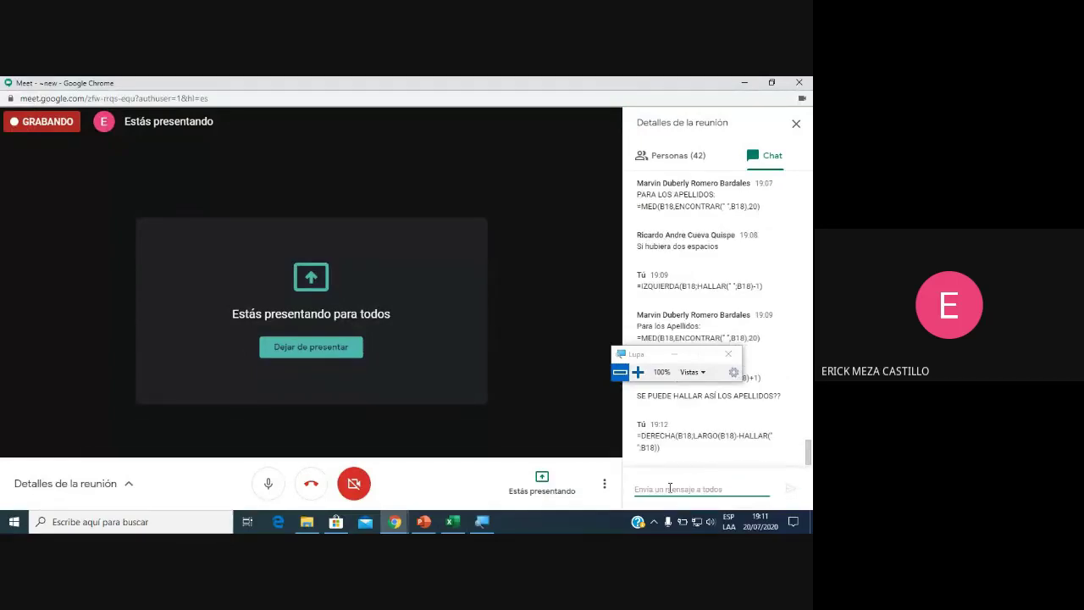
{"action": "left_click_drag", "start_coordinate": [650, 356], "coordinate": [423, 388]}
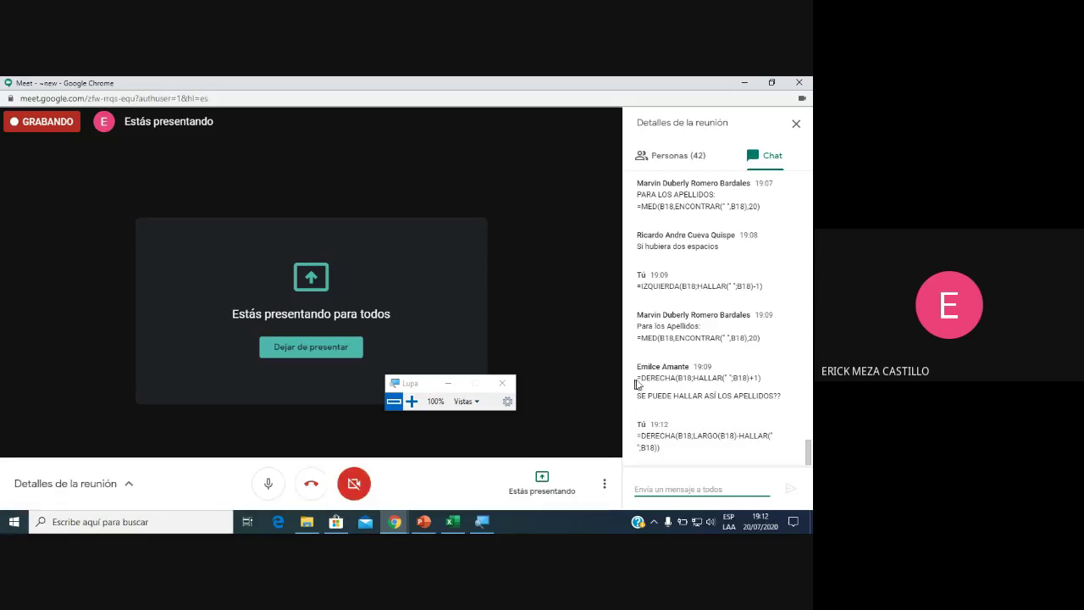
{"action": "left_click_drag", "start_coordinate": [638, 377], "coordinate": [777, 380]}
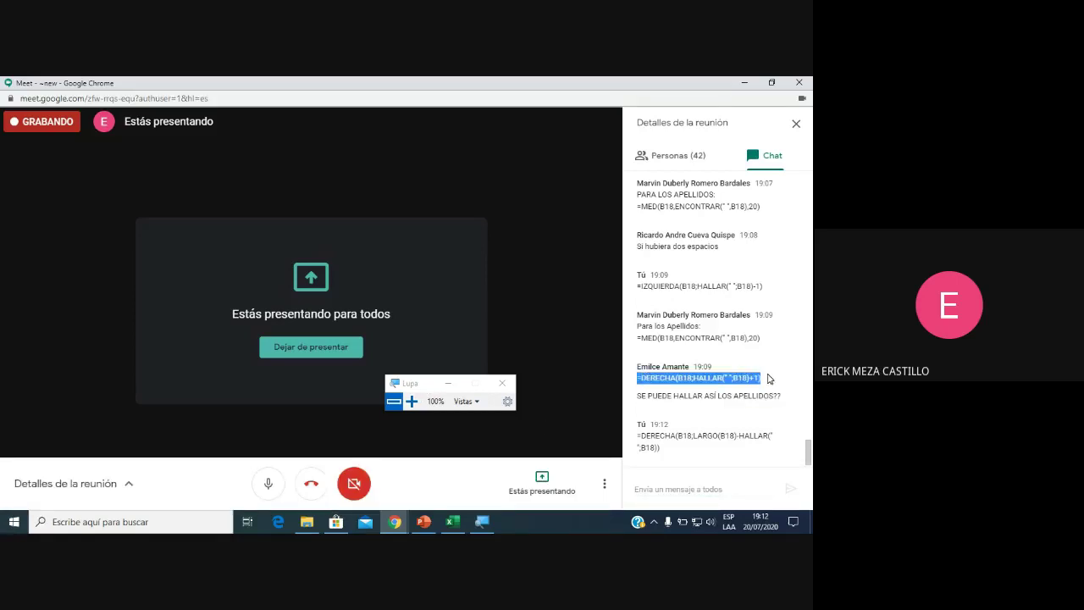
{"action": "left_click", "coordinate": [452, 521]}
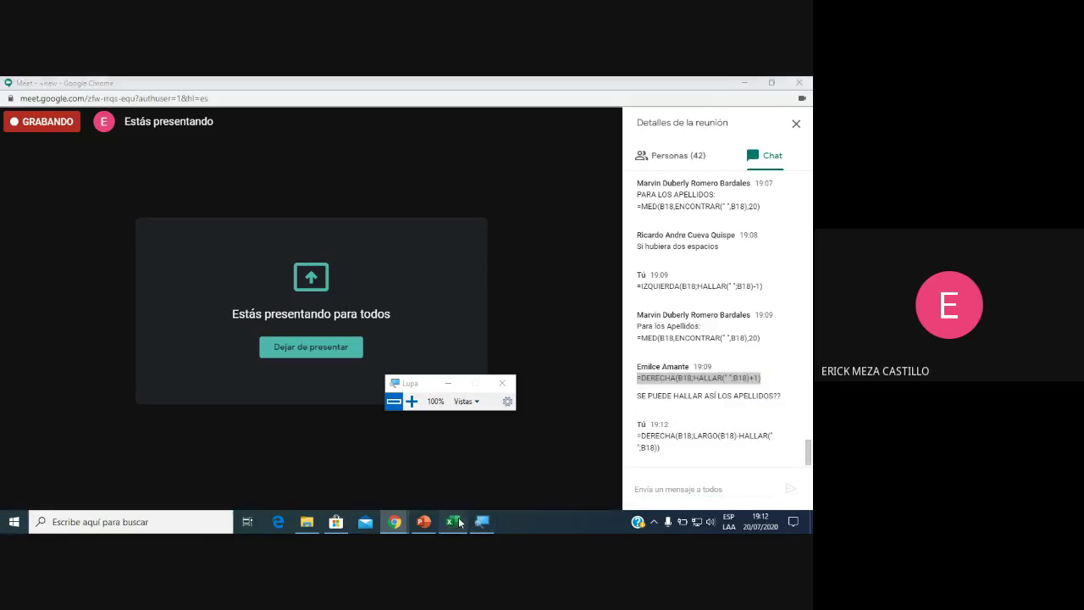
{"action": "left_click", "coordinate": [527, 266]}
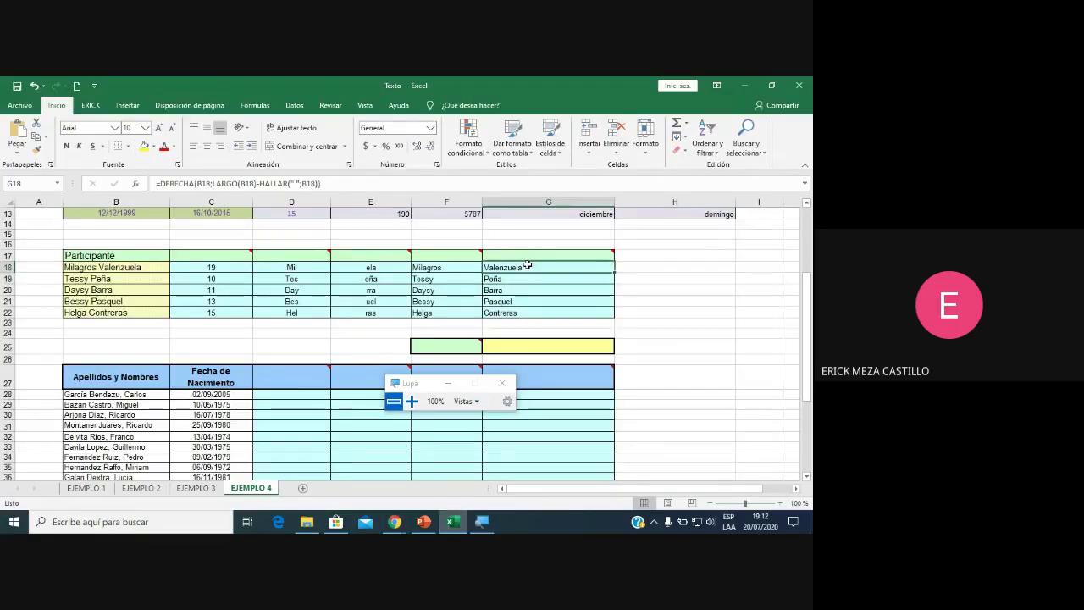
Enter the classmate's =DERECHA(B18;HALLAR(" ";B18)+1) variant in G18 and fill it to G22.
{"action": "left_click", "coordinate": [381, 185]}
{"action": "key", "text": "Return"}
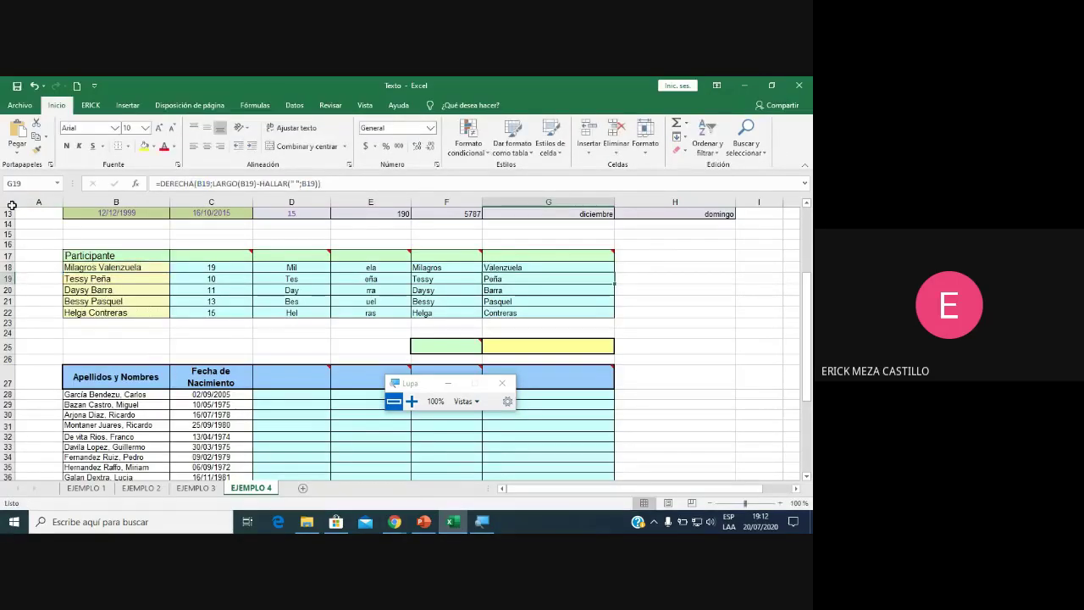
{"action": "left_click", "coordinate": [560, 265]}
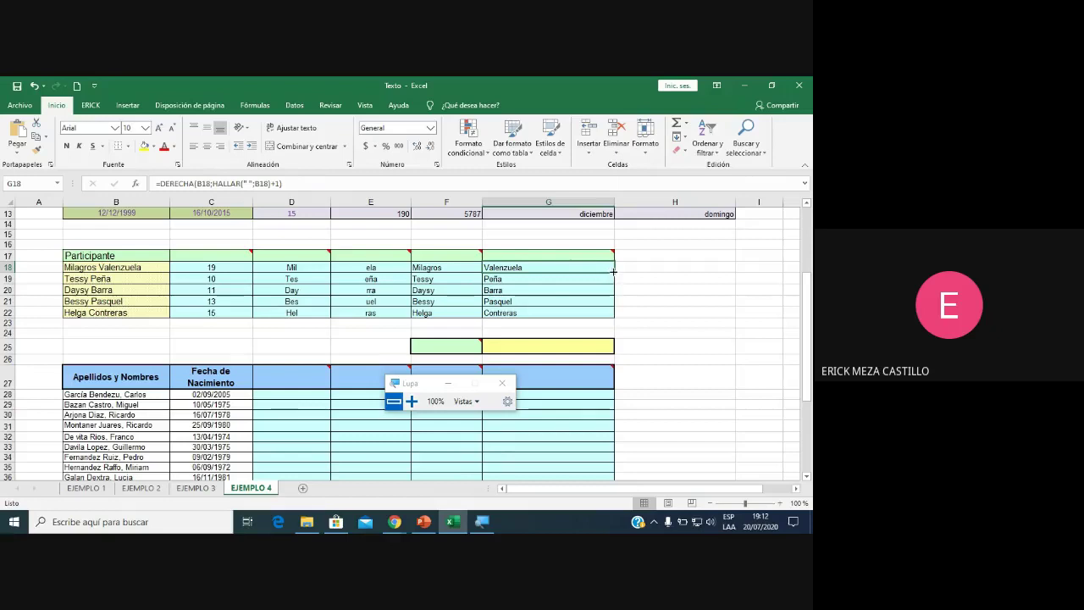
{"action": "left_click_drag", "start_coordinate": [614, 271], "coordinate": [602, 314]}
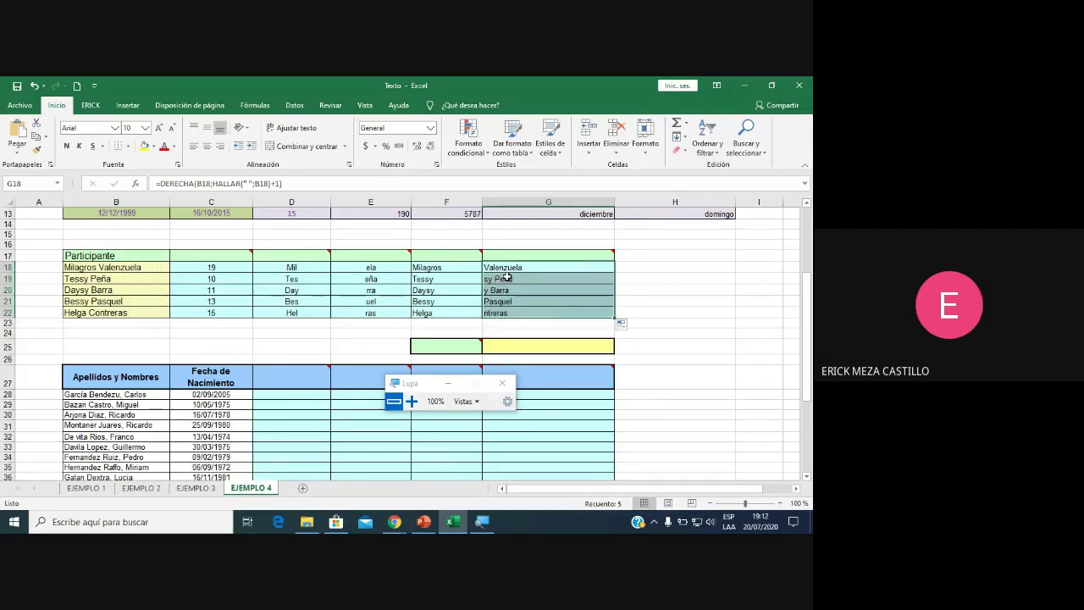
Edit G18's formula by inserting a + before the final 1.
{"action": "left_click", "coordinate": [510, 267]}
{"action": "double_click", "coordinate": [510, 268]}
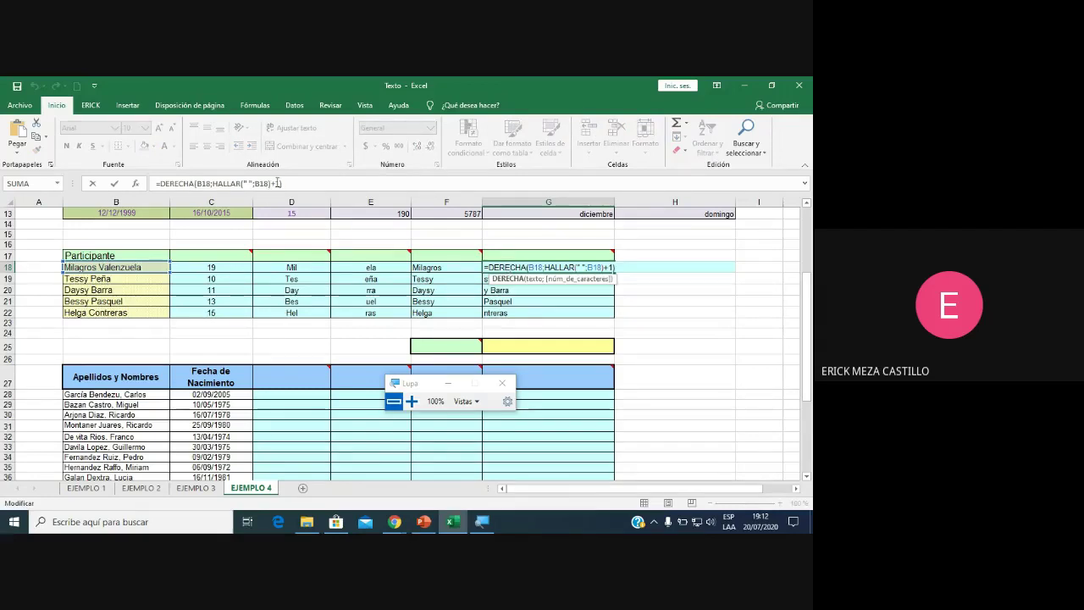
{"action": "left_click", "coordinate": [279, 183]}
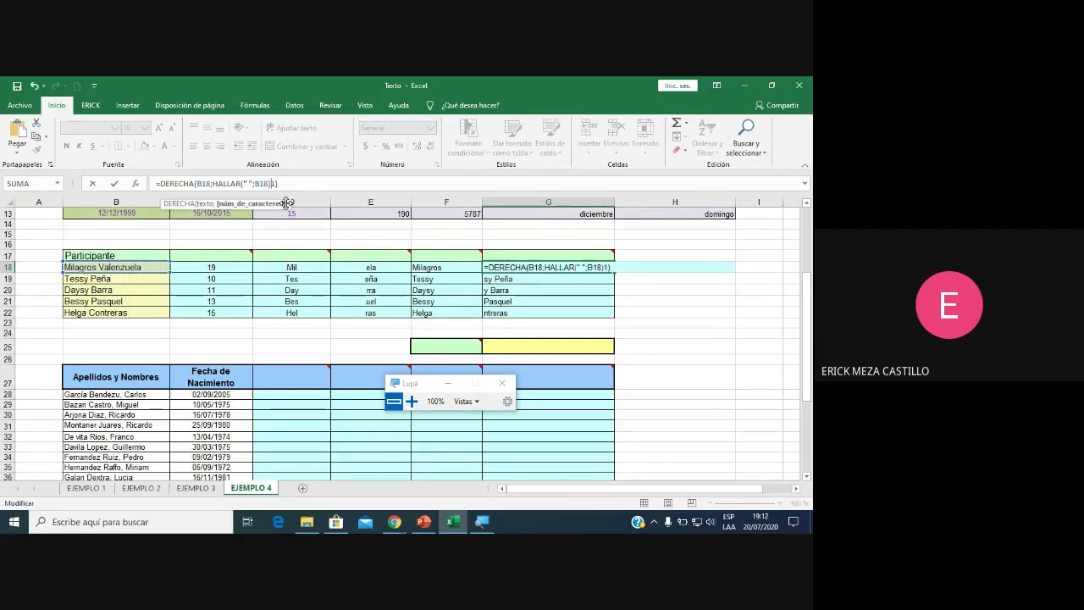
{"action": "type", "text": "+"}
{"action": "key", "text": "Return"}
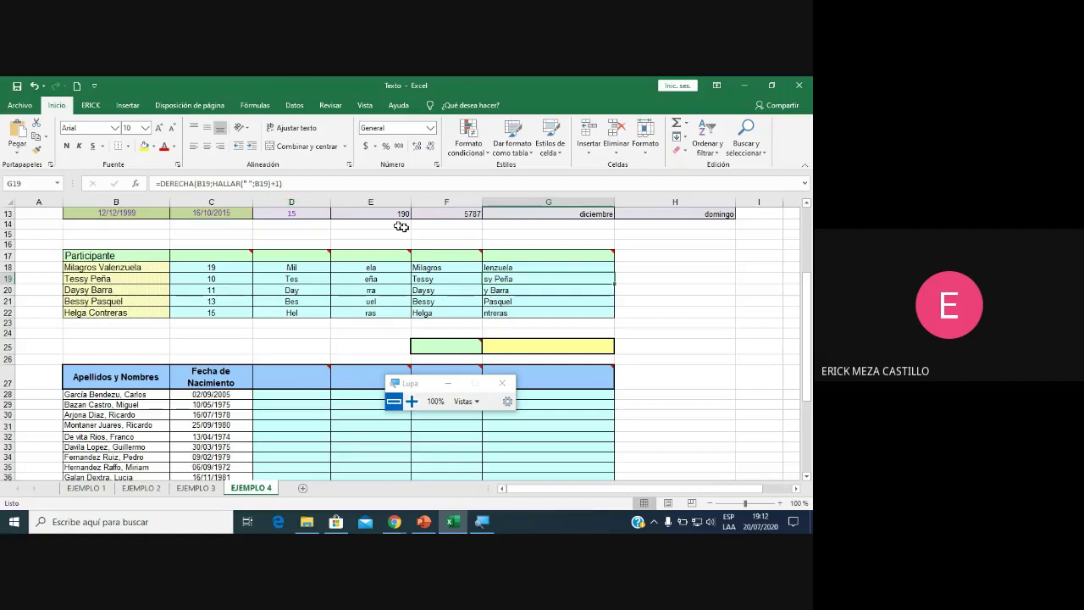
Clear the truncated surnames from G18:G22.
{"action": "left_click", "coordinate": [516, 267]}
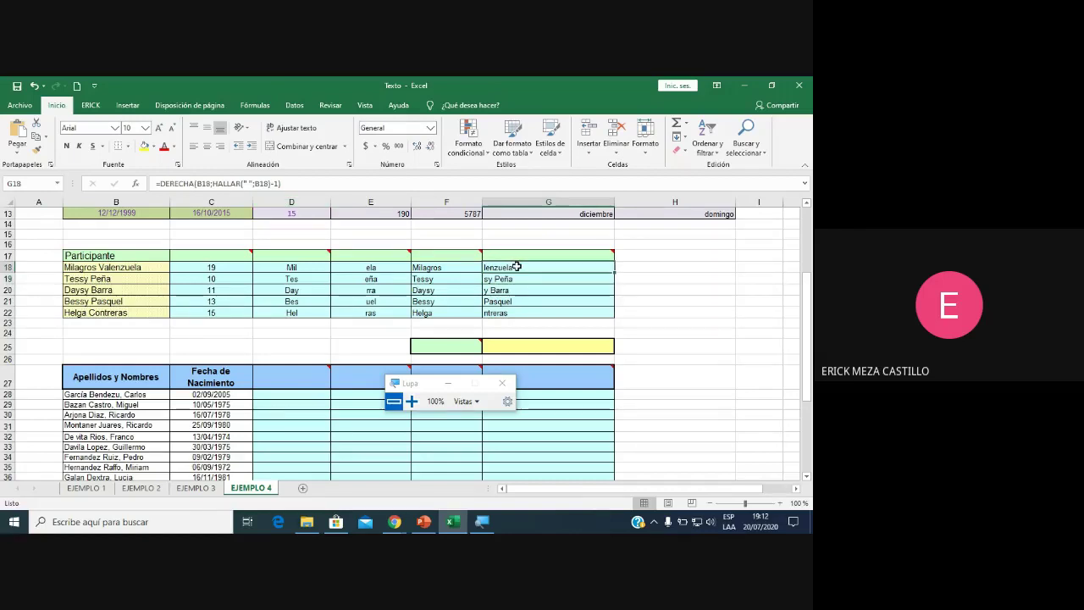
{"action": "left_click", "coordinate": [632, 290]}
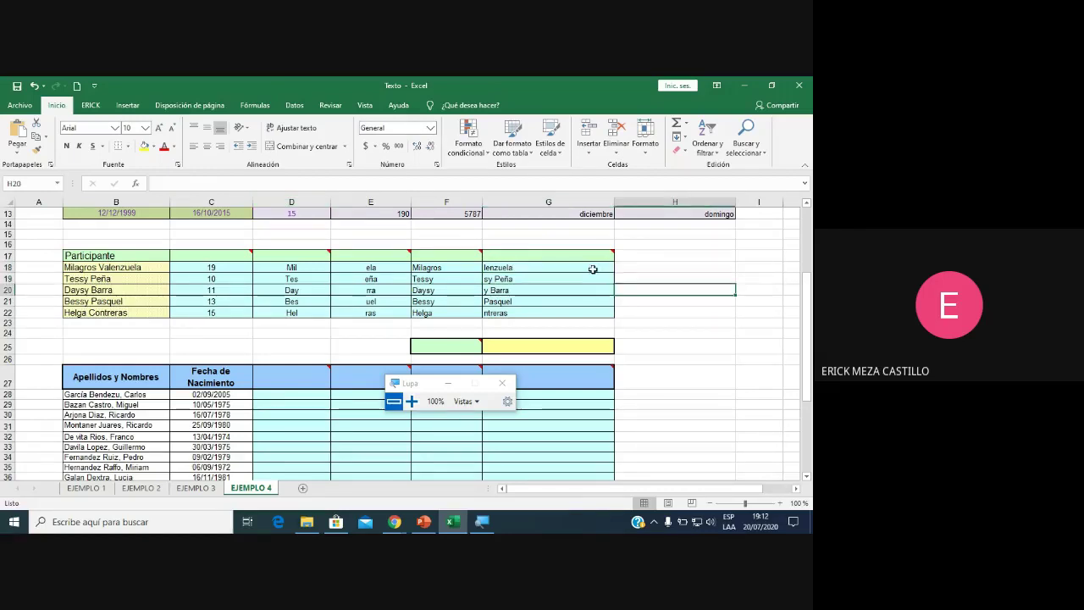
{"action": "left_click_drag", "start_coordinate": [593, 270], "coordinate": [589, 309]}
{"action": "key", "text": "Delete"}
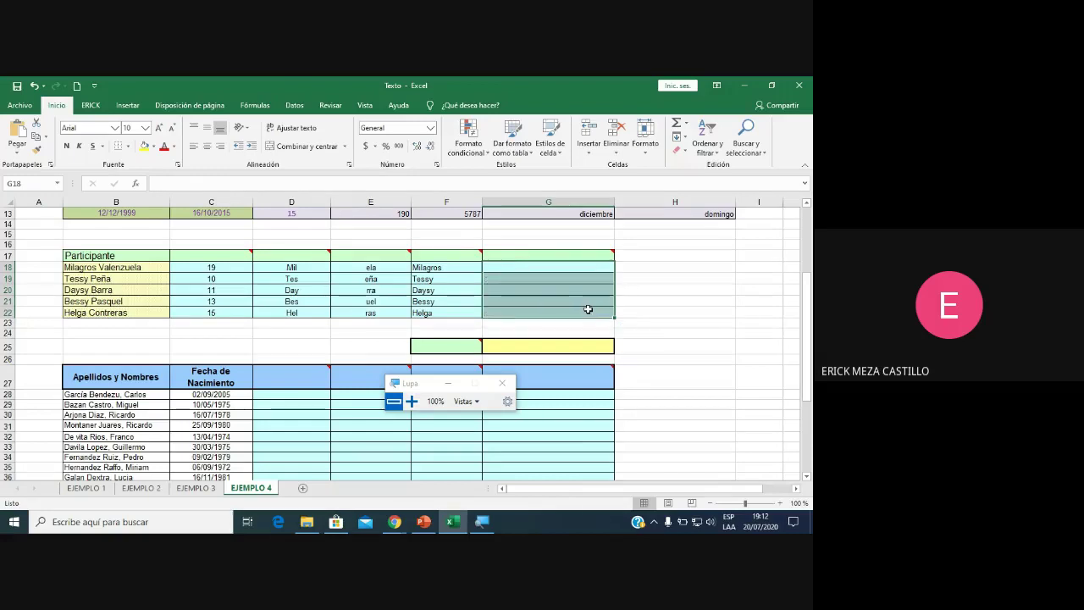
Revisit the posted surname formula in the Meet chat, then return to Excel.
{"action": "left_click", "coordinate": [395, 522]}
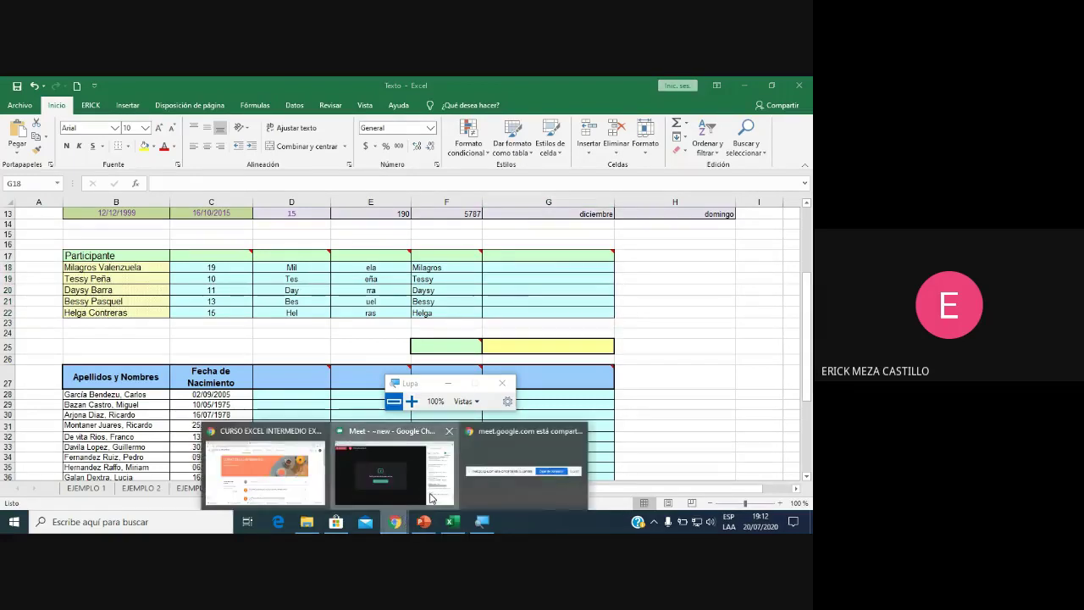
{"action": "left_click", "coordinate": [431, 498]}
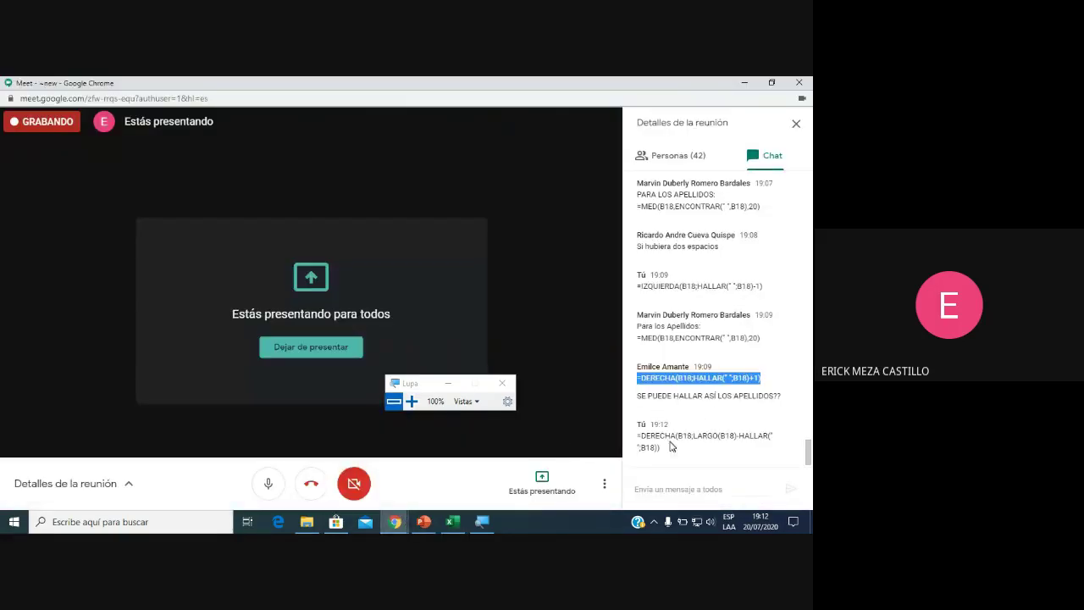
{"action": "left_click_drag", "start_coordinate": [669, 441], "coordinate": [635, 440]}
{"action": "key", "text": "ctrl+c"}
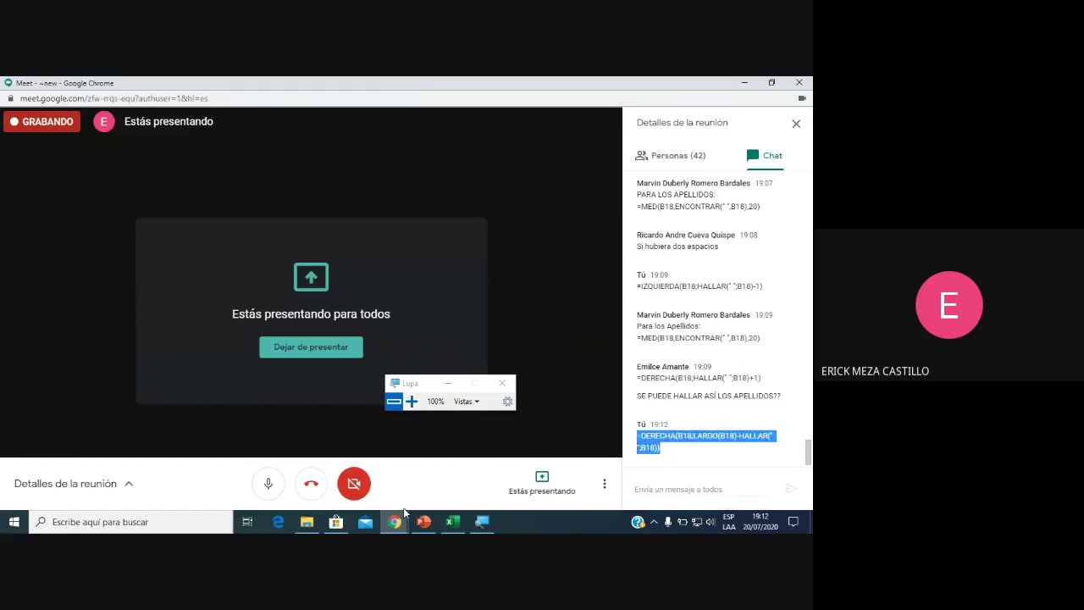
{"action": "left_click", "coordinate": [452, 522]}
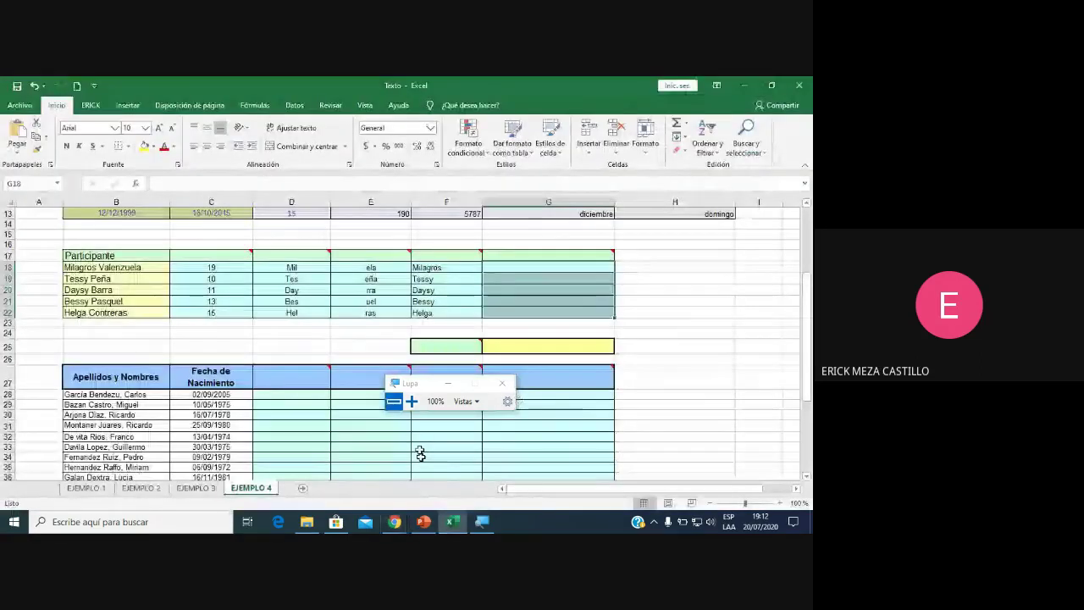
Paste =DERECHA(B18;LARGO(B18)-HALLAR(" ";B18)) into G18 and fill it down to G22.
{"action": "double_click", "coordinate": [515, 266]}
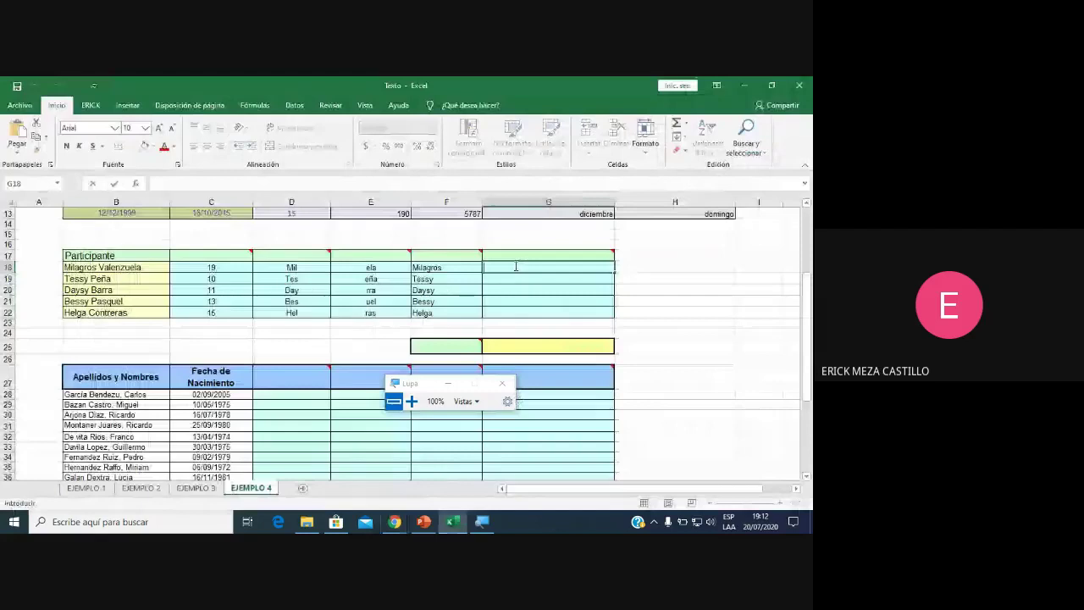
{"action": "key", "text": "ctrl+v"}
{"action": "key", "text": "Tab"}
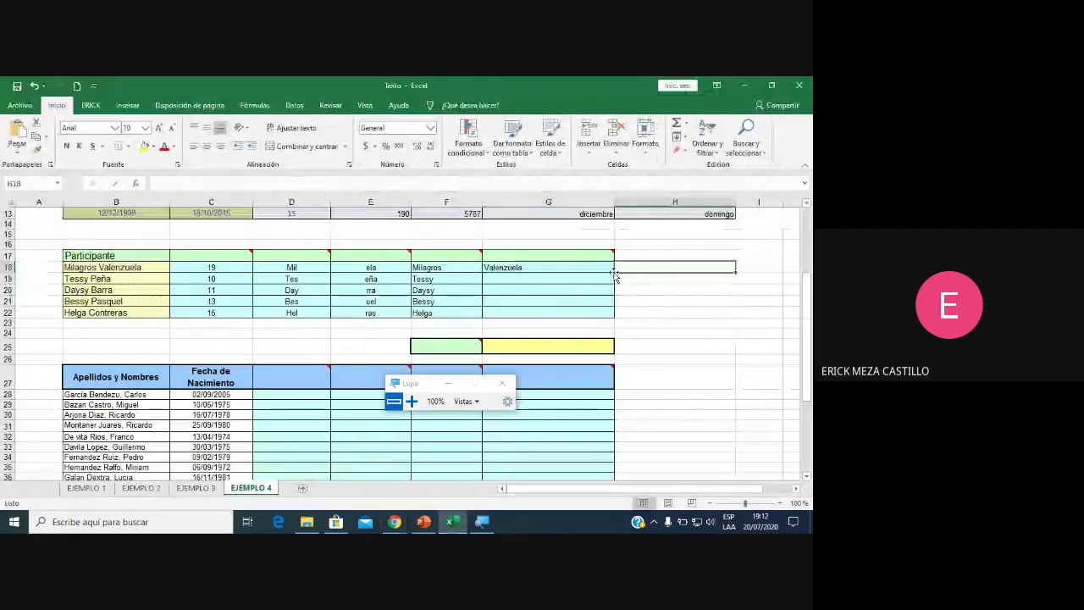
{"action": "left_click", "coordinate": [551, 267]}
{"action": "double_click", "coordinate": [614, 272]}
Show the G18 surname formula magnified without changing it, then briefly check the Google Meet window.
{"action": "double_click", "coordinate": [552, 268]}
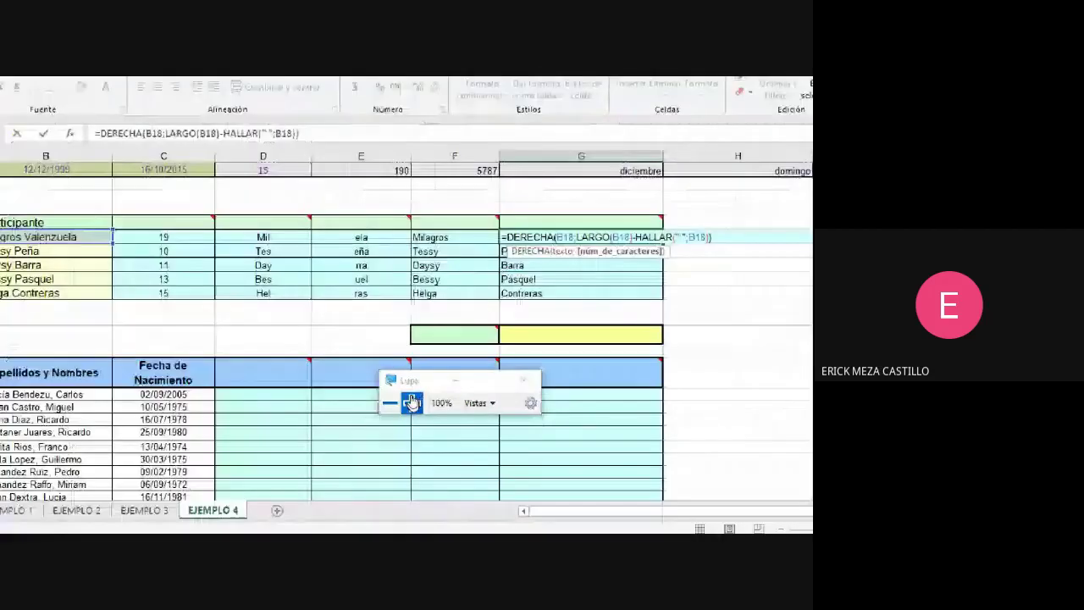
{"action": "left_click", "coordinate": [412, 401]}
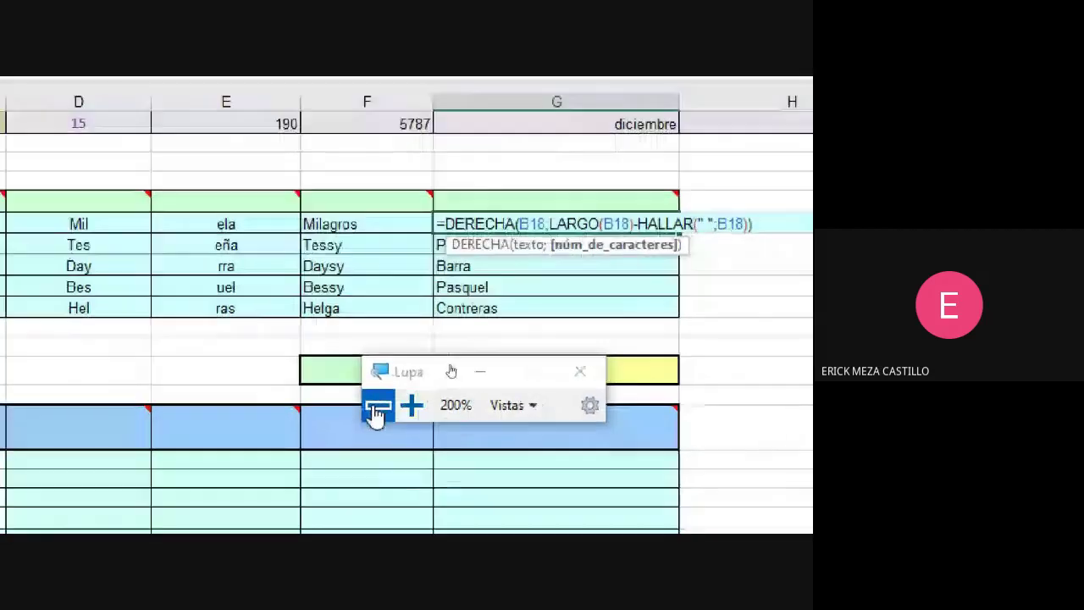
{"action": "left_click", "coordinate": [376, 409]}
{"action": "key", "text": "Escape"}
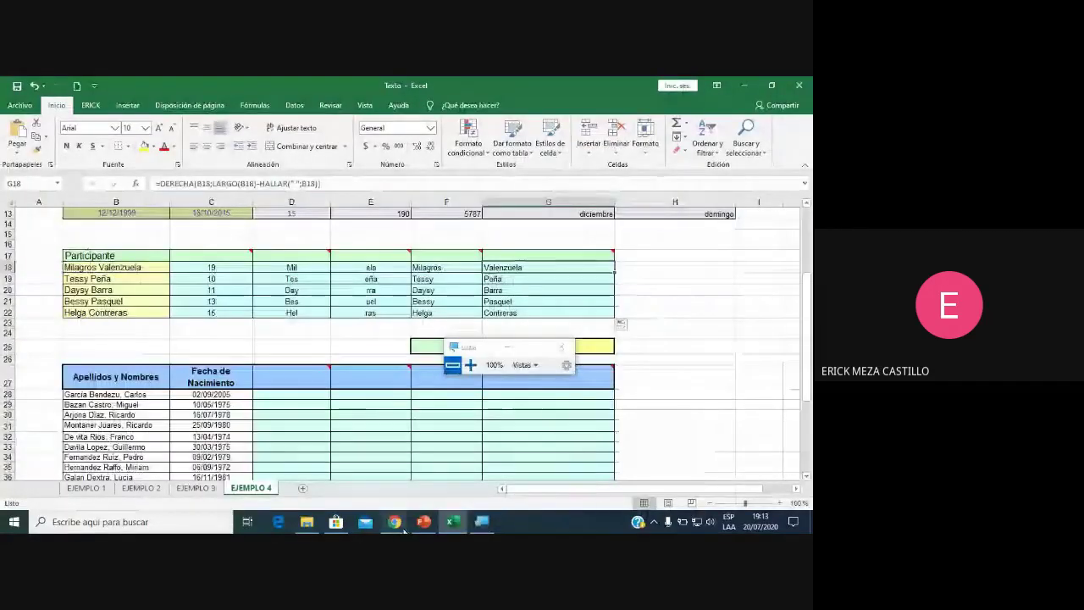
{"action": "left_click", "coordinate": [415, 493]}
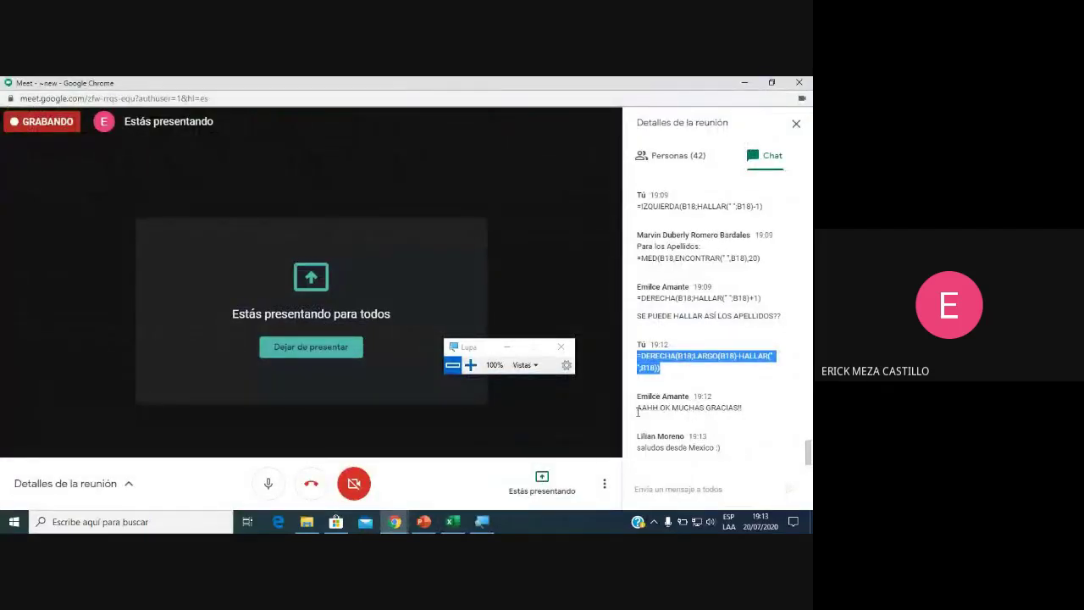
{"action": "left_click", "coordinate": [458, 523]}
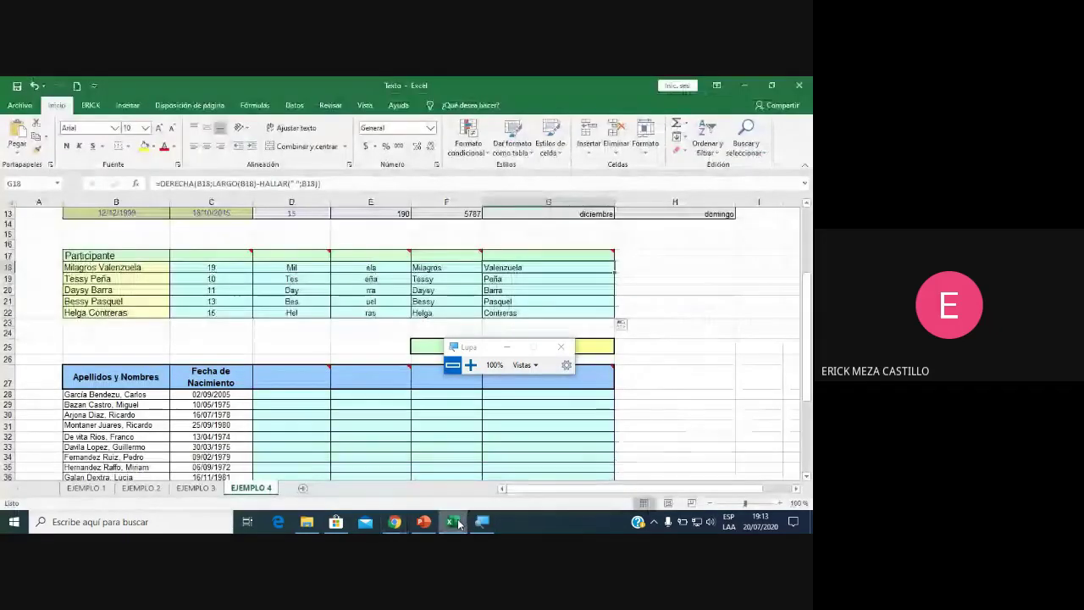
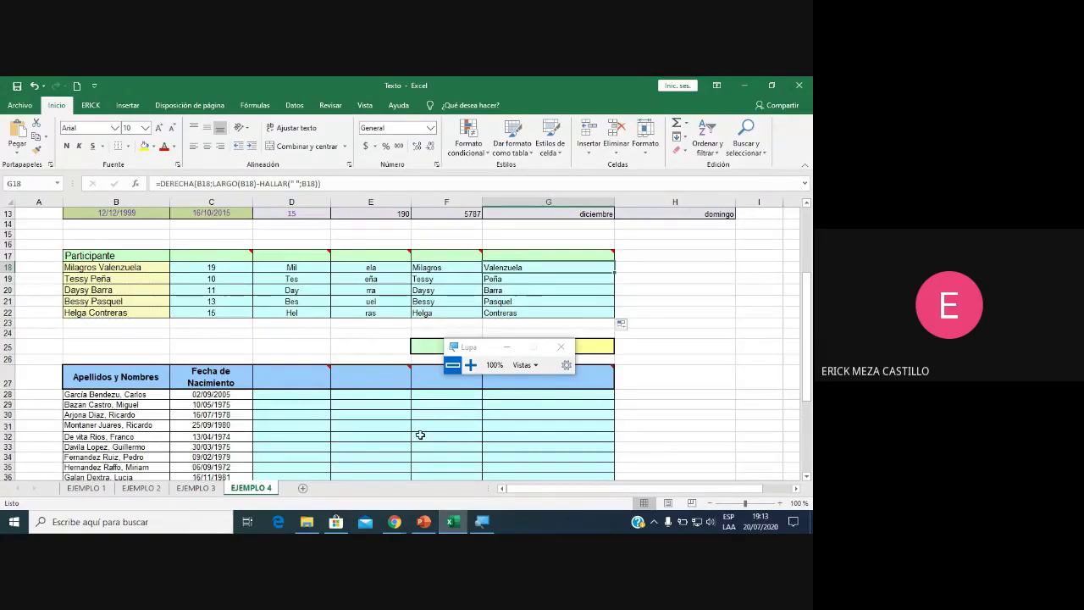
Enter =HOY() in the yellow cell G25 to show today's date, 20/07/2020.
{"action": "scroll", "coordinate": [422, 436], "scroll_direction": "down", "scroll_amount": 2}
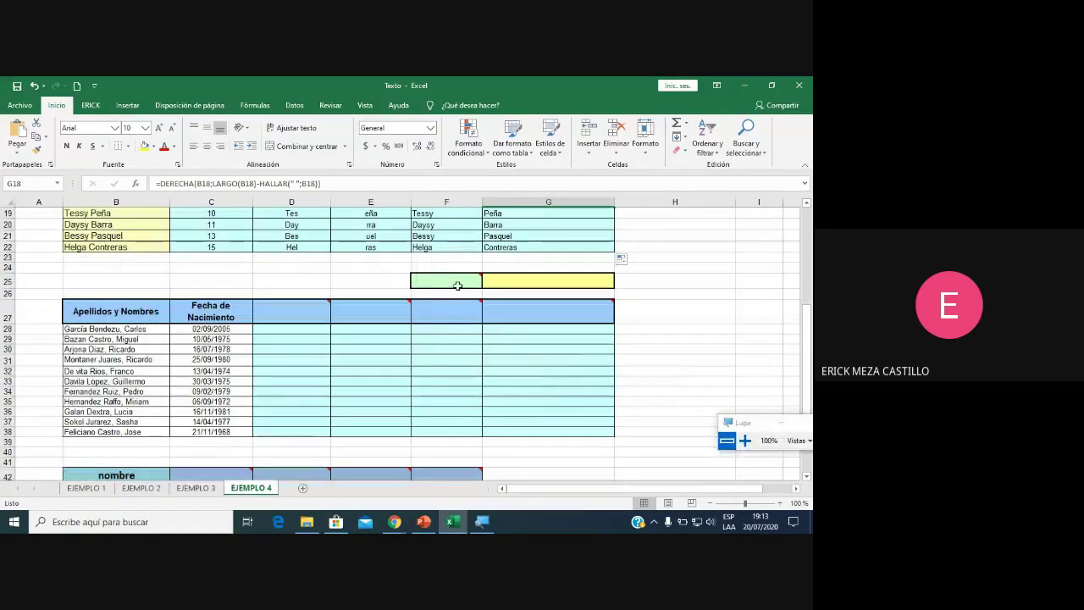
{"action": "left_click", "coordinate": [515, 280]}
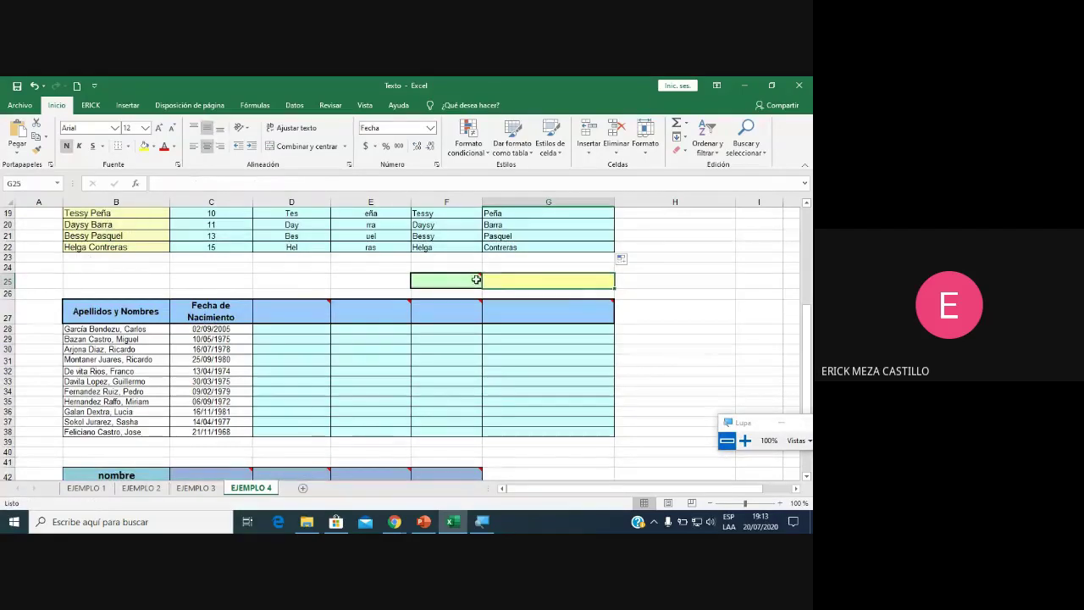
{"action": "type", "text": "="}
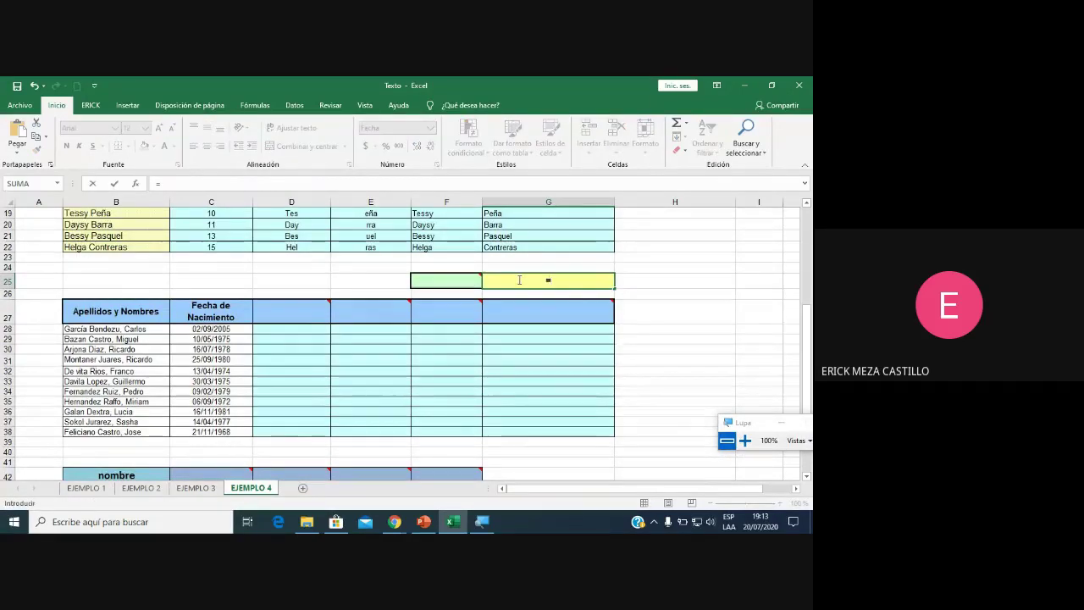
{"action": "type", "text": "HOY()"}
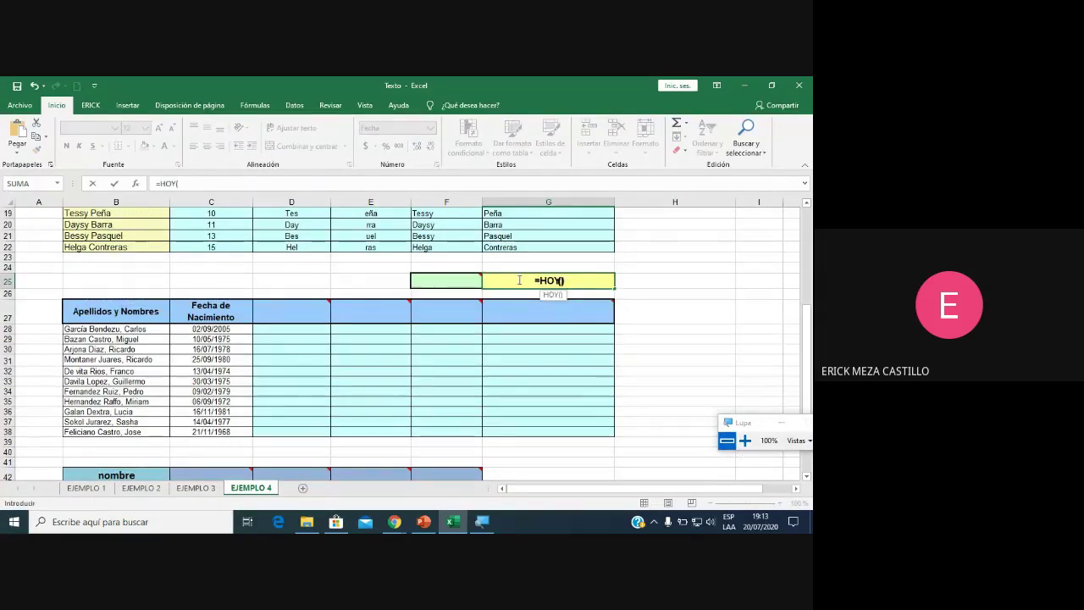
{"action": "key", "text": "Return"}
Review the existing age formula in D5, then select D28 for the first age.
{"action": "left_click", "coordinate": [435, 359]}
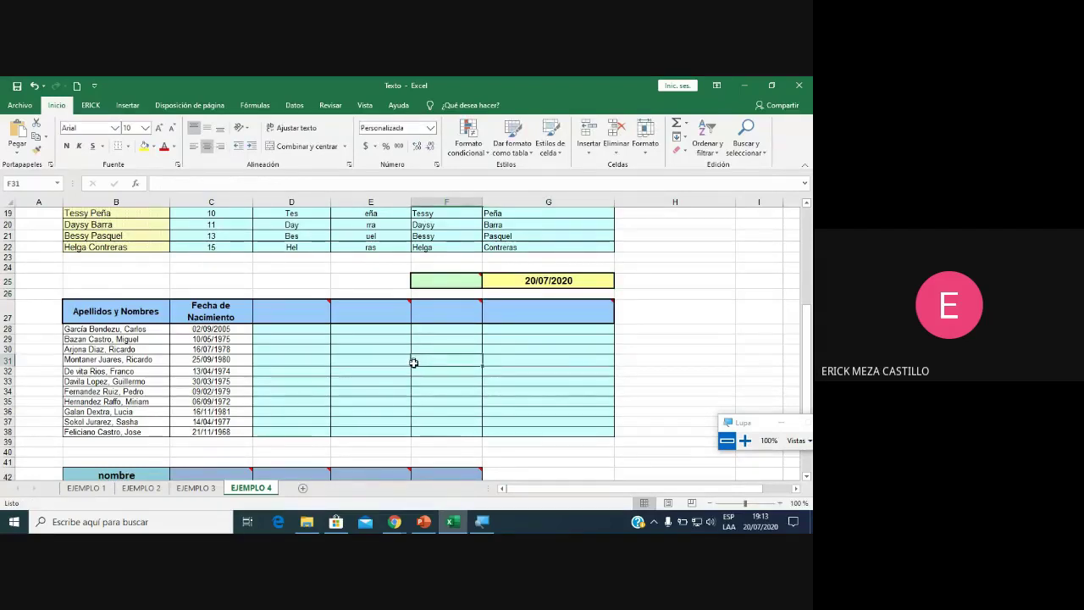
{"action": "scroll", "coordinate": [417, 373], "scroll_direction": "down", "scroll_amount": 3}
{"action": "scroll", "coordinate": [418, 387], "scroll_direction": "up", "scroll_amount": 1}
{"action": "scroll", "coordinate": [418, 387], "scroll_direction": "up", "scroll_amount": 1}
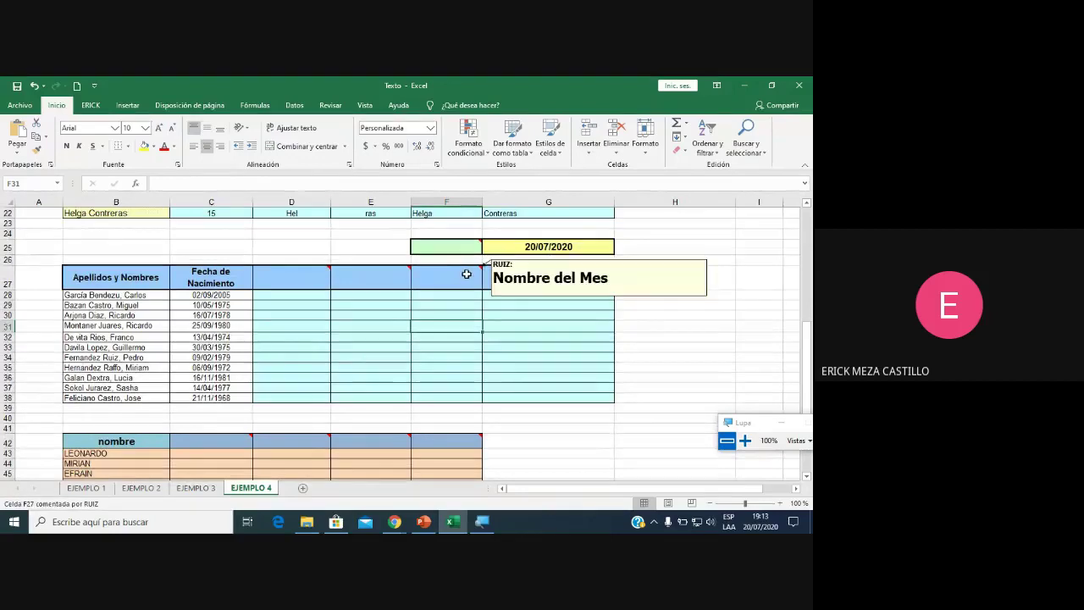
{"action": "scroll", "coordinate": [375, 324], "scroll_direction": "up", "scroll_amount": 1}
{"action": "scroll", "coordinate": [373, 322], "scroll_direction": "up", "scroll_amount": 2}
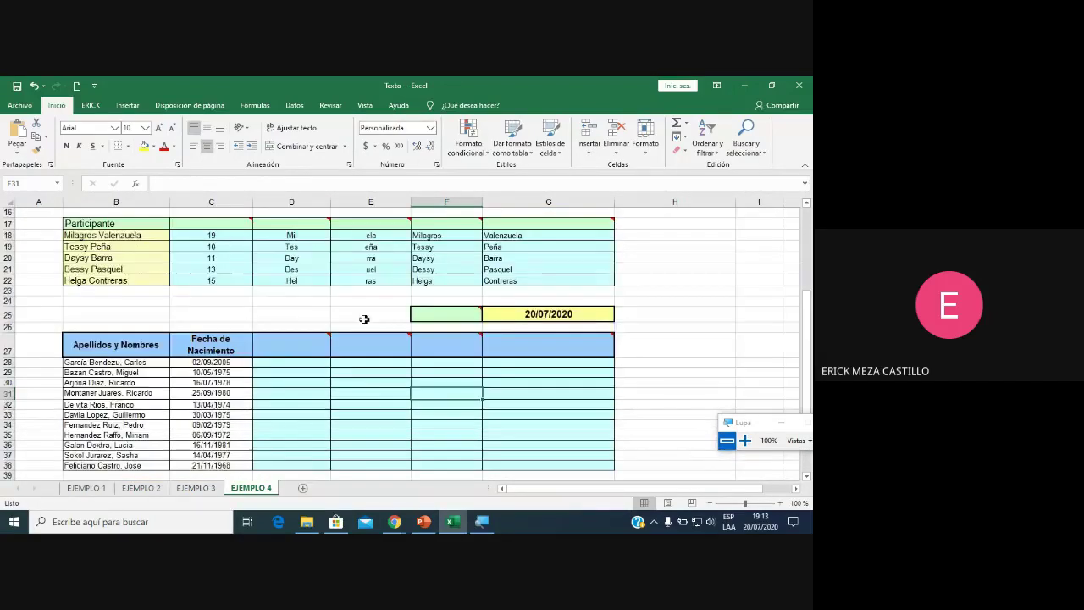
{"action": "scroll", "coordinate": [364, 317], "scroll_direction": "up", "scroll_amount": 2}
{"action": "scroll", "coordinate": [322, 297], "scroll_direction": "up", "scroll_amount": 3}
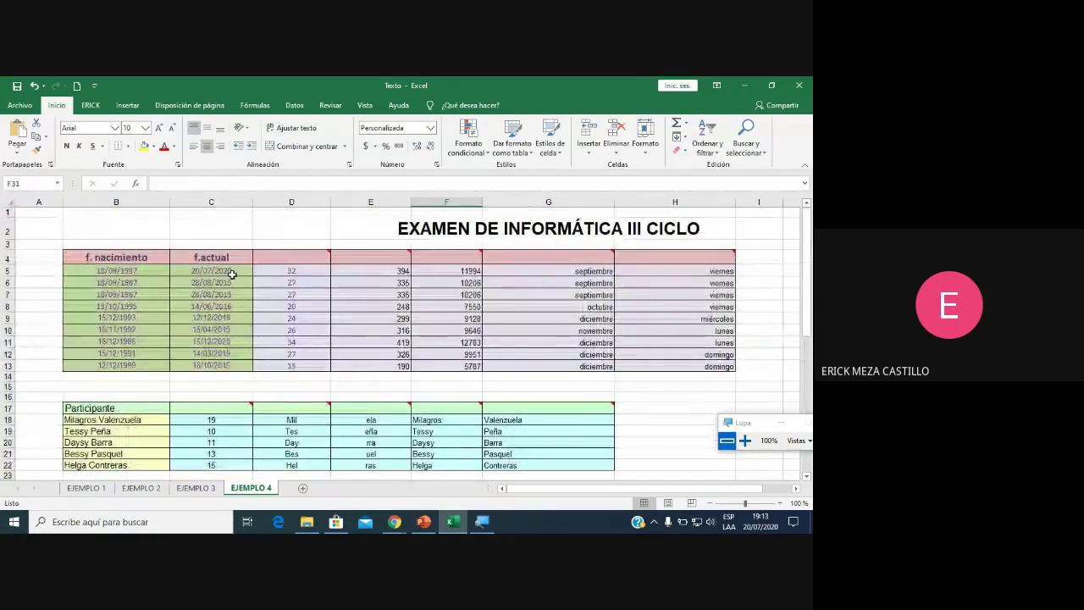
{"action": "left_click", "coordinate": [288, 270]}
{"action": "scroll", "coordinate": [290, 339], "scroll_direction": "down", "scroll_amount": 1}
{"action": "scroll", "coordinate": [288, 364], "scroll_direction": "down", "scroll_amount": 4}
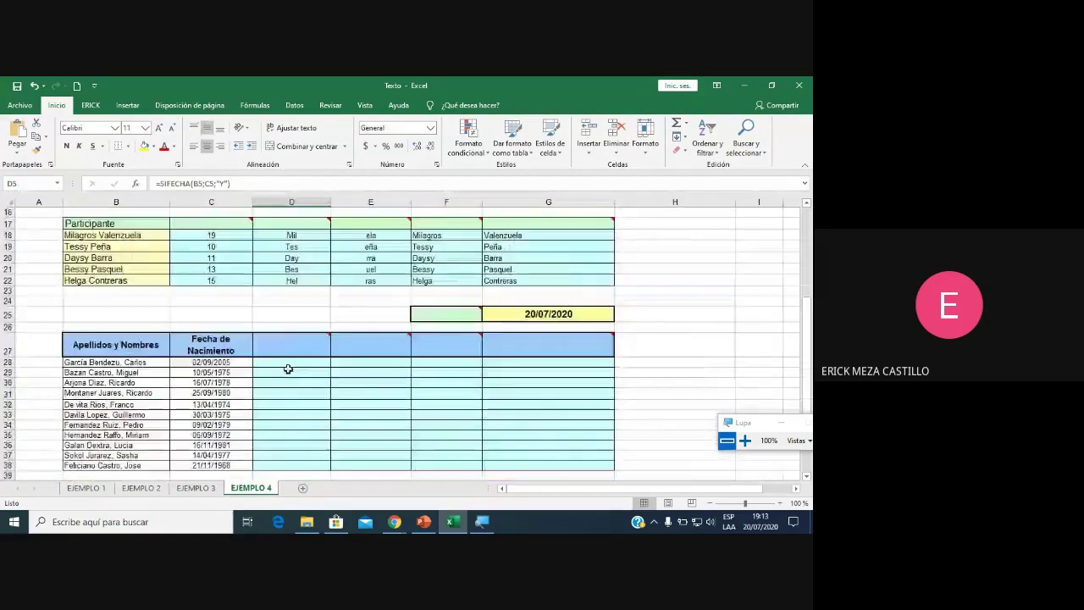
{"action": "scroll", "coordinate": [288, 368], "scroll_direction": "up", "scroll_amount": 3}
{"action": "scroll", "coordinate": [273, 280], "scroll_direction": "up", "scroll_amount": 2}
{"action": "scroll", "coordinate": [246, 360], "scroll_direction": "down", "scroll_amount": 4}
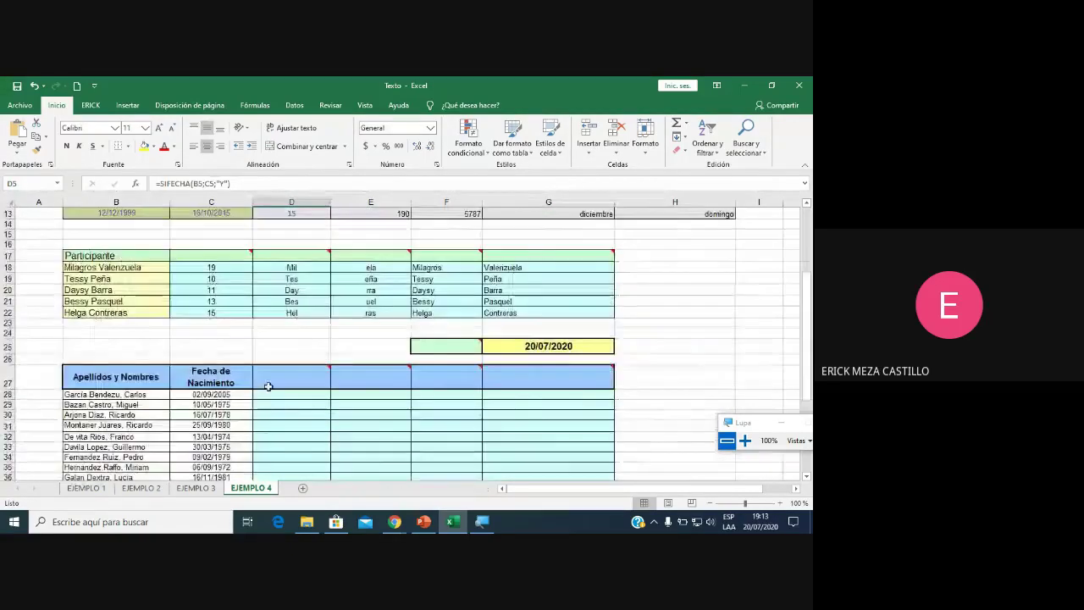
{"action": "scroll", "coordinate": [269, 373], "scroll_direction": "down", "scroll_amount": 2}
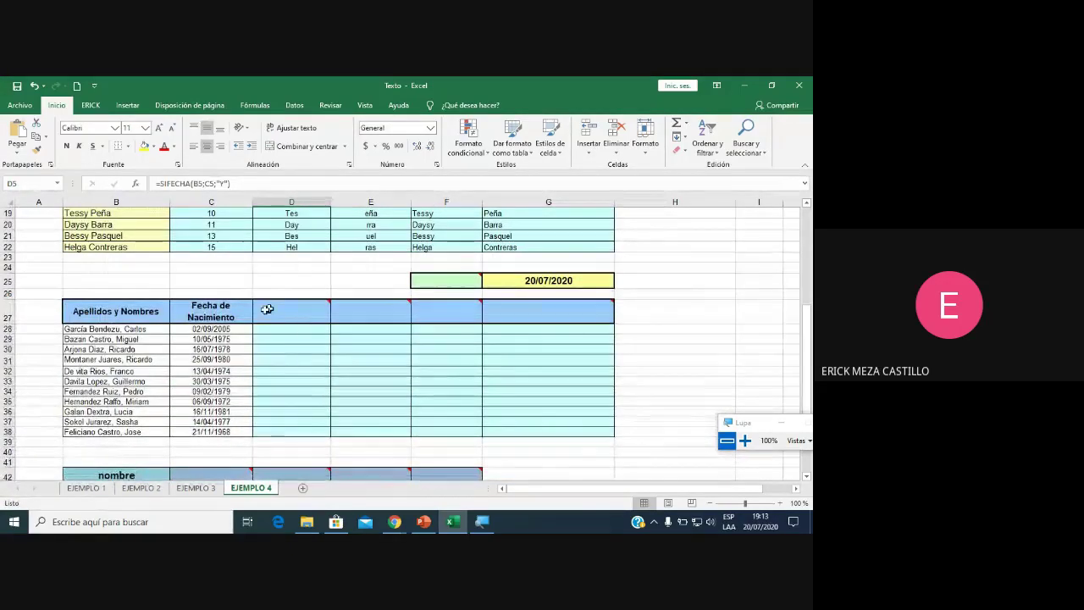
{"action": "left_click", "coordinate": [299, 330]}
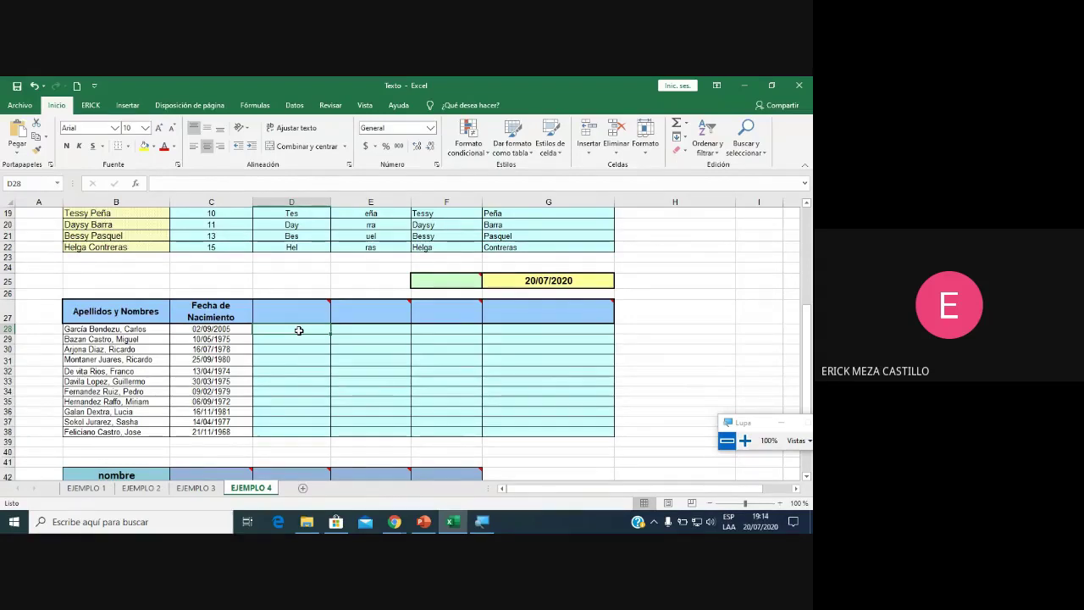
Enter =SIFECHA(C28;HOY();"Y") in D28 and fill it down to D38.
{"action": "type", "text": "=SIF"}
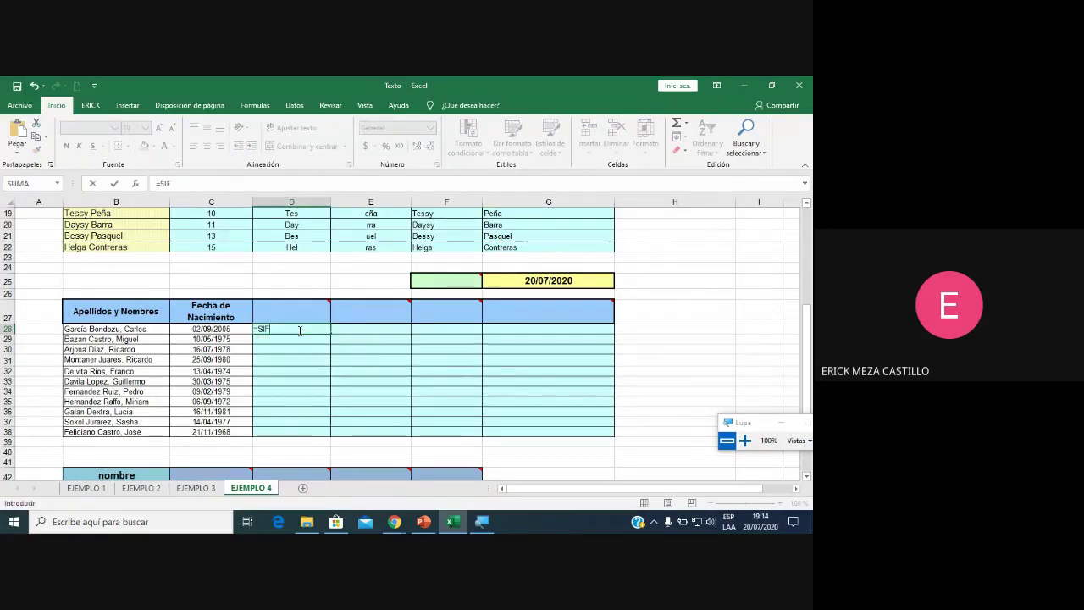
{"action": "type", "text": "ECHA("}
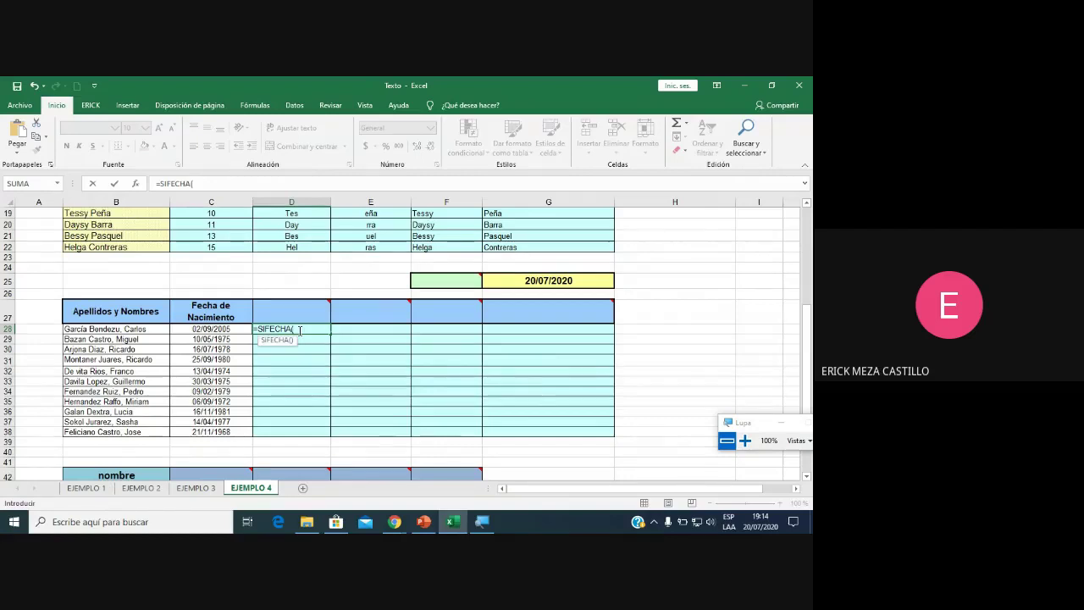
{"action": "left_click", "coordinate": [207, 330]}
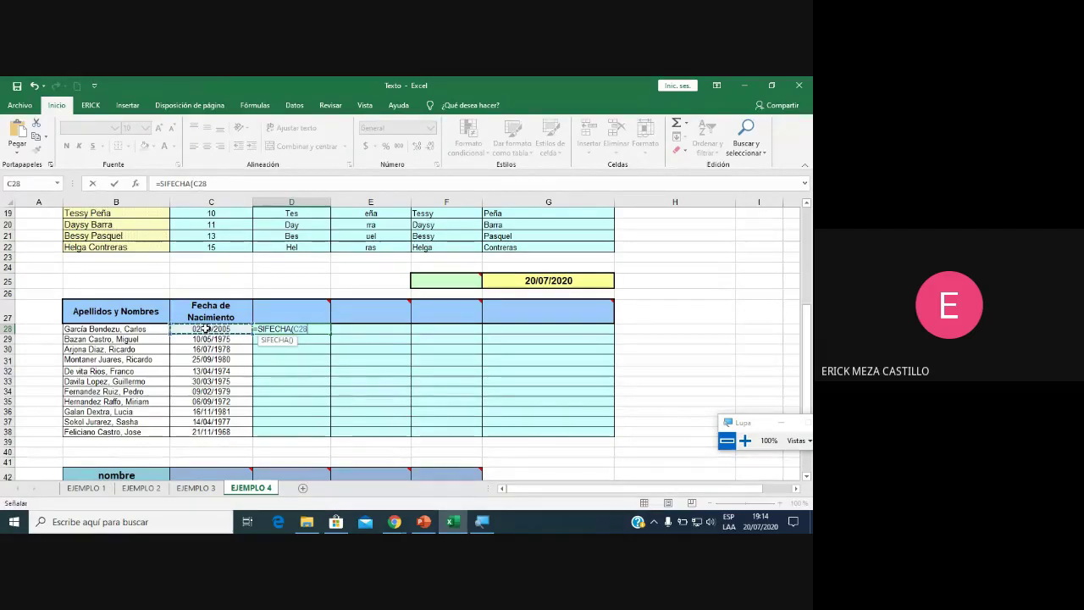
{"action": "type", "text": ";"}
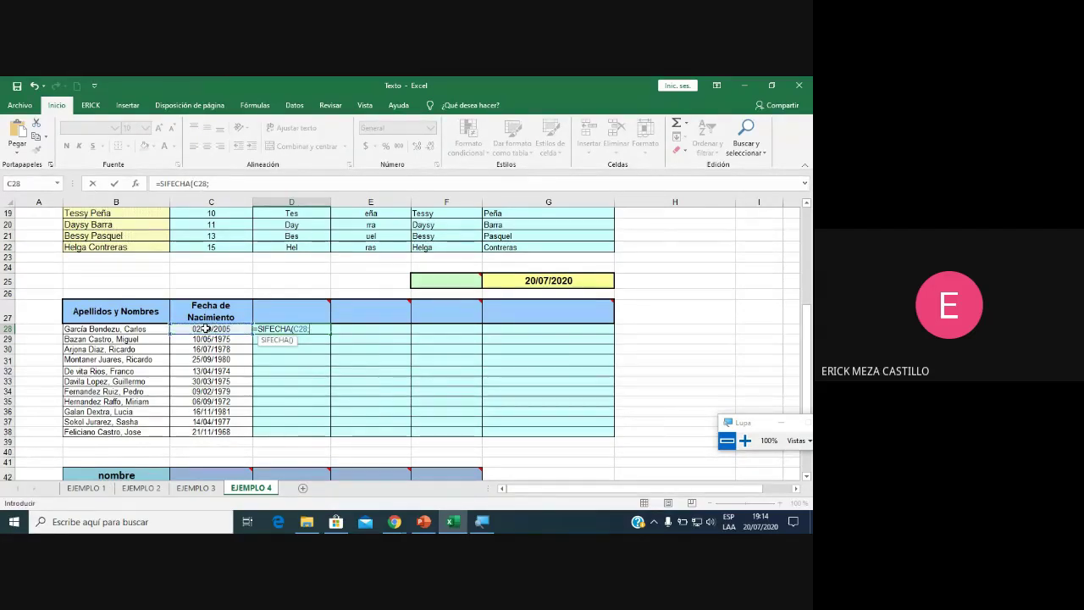
{"action": "type", "text": "HOY()"}
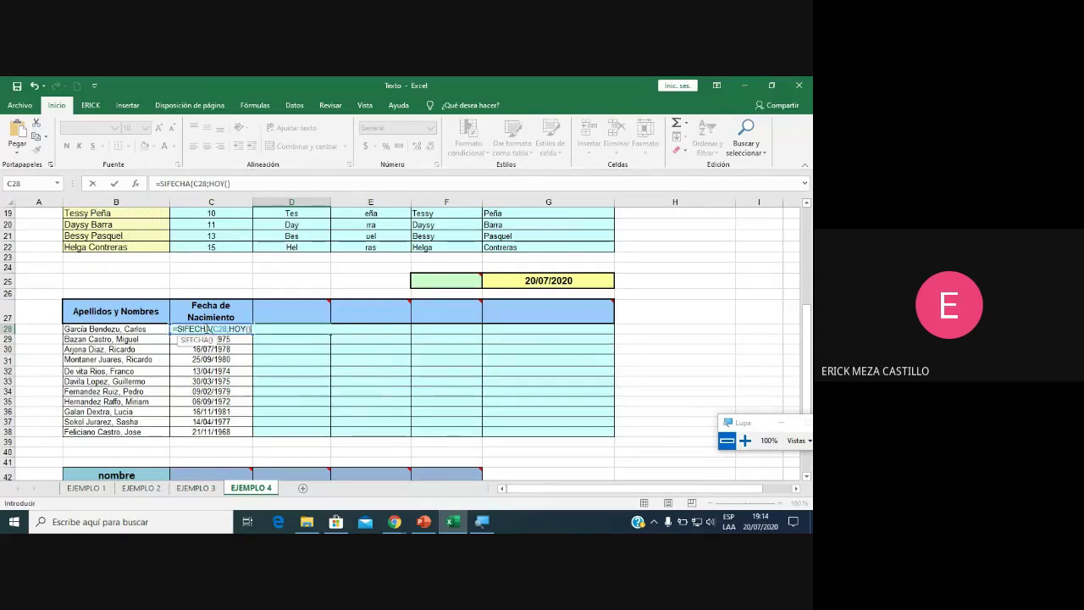
{"action": "type", "text": ";\""}
{"action": "type", "text": "Y"}
{"action": "key", "text": "Return"}
{"action": "key", "text": "Return"}
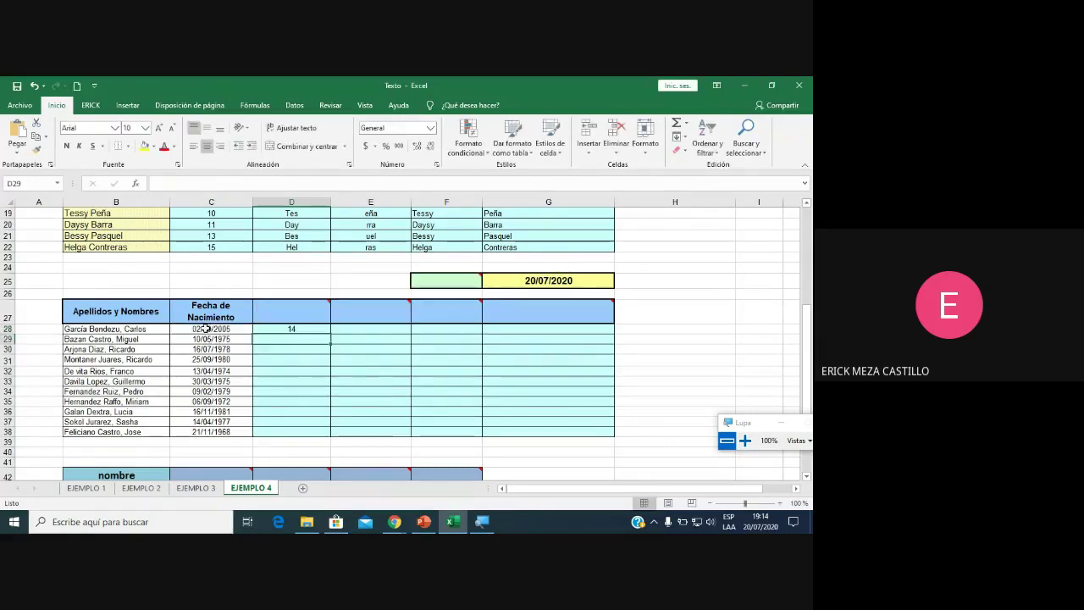
{"action": "left_click", "coordinate": [297, 328]}
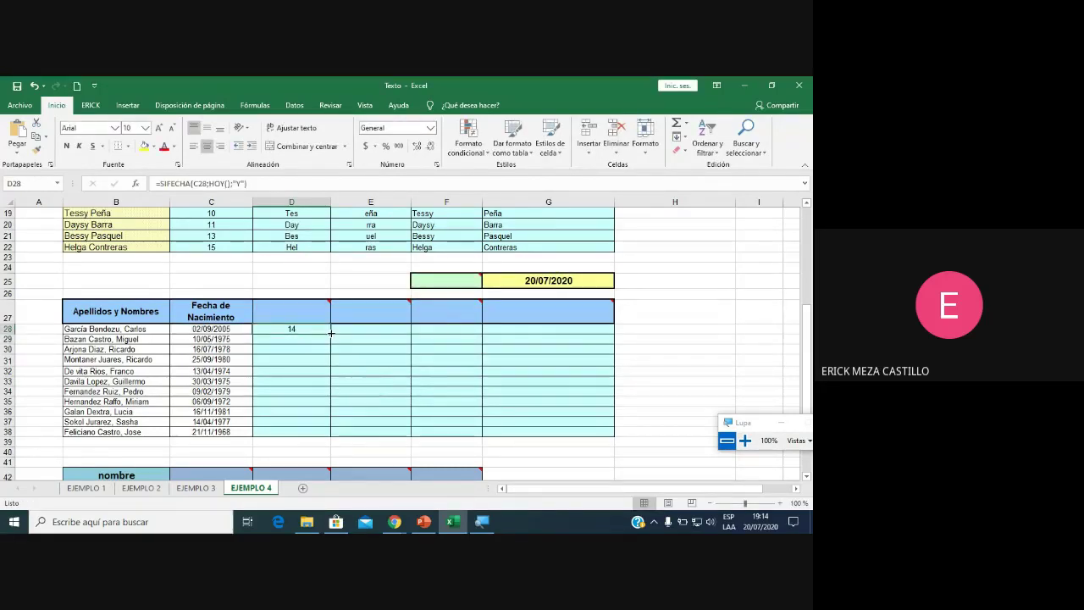
{"action": "double_click", "coordinate": [331, 334]}
Zoom in to display the D28 age formula, then restore the normal view size.
{"action": "left_click", "coordinate": [745, 441]}
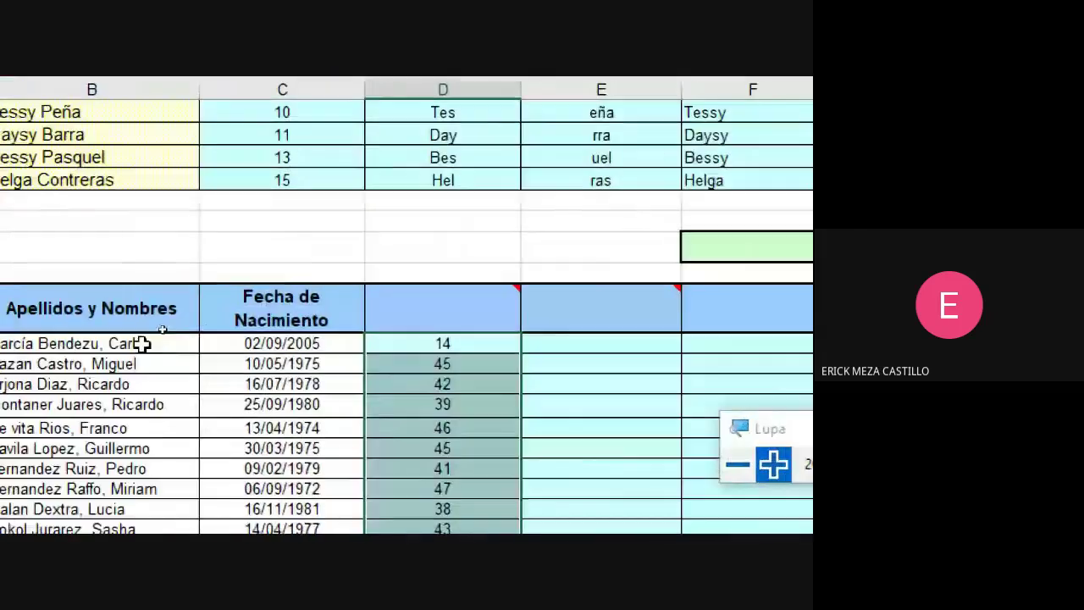
{"action": "double_click", "coordinate": [454, 345]}
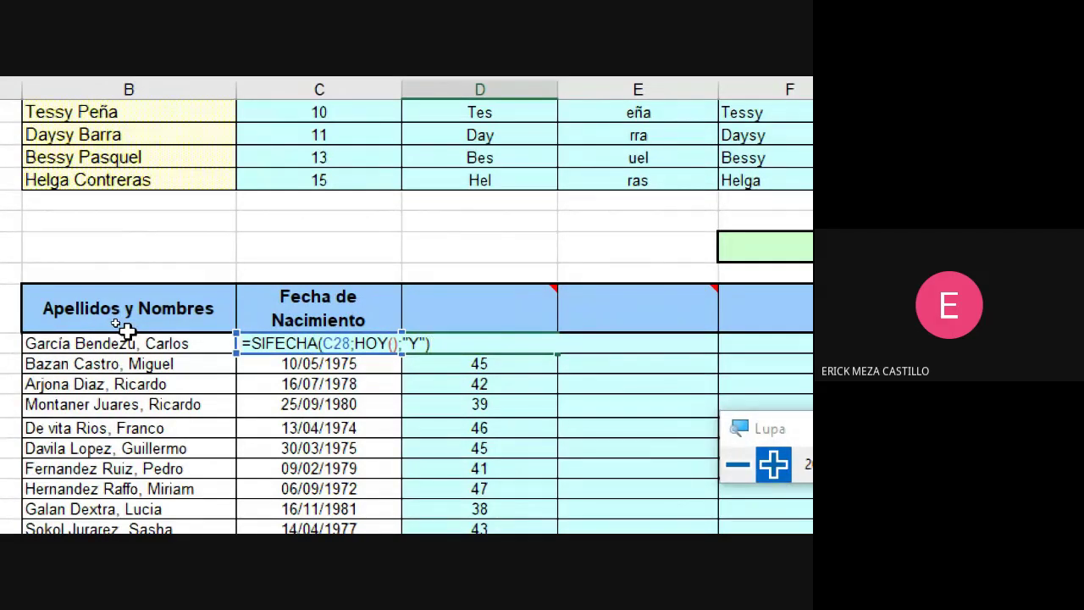
{"action": "key", "text": "Return"}
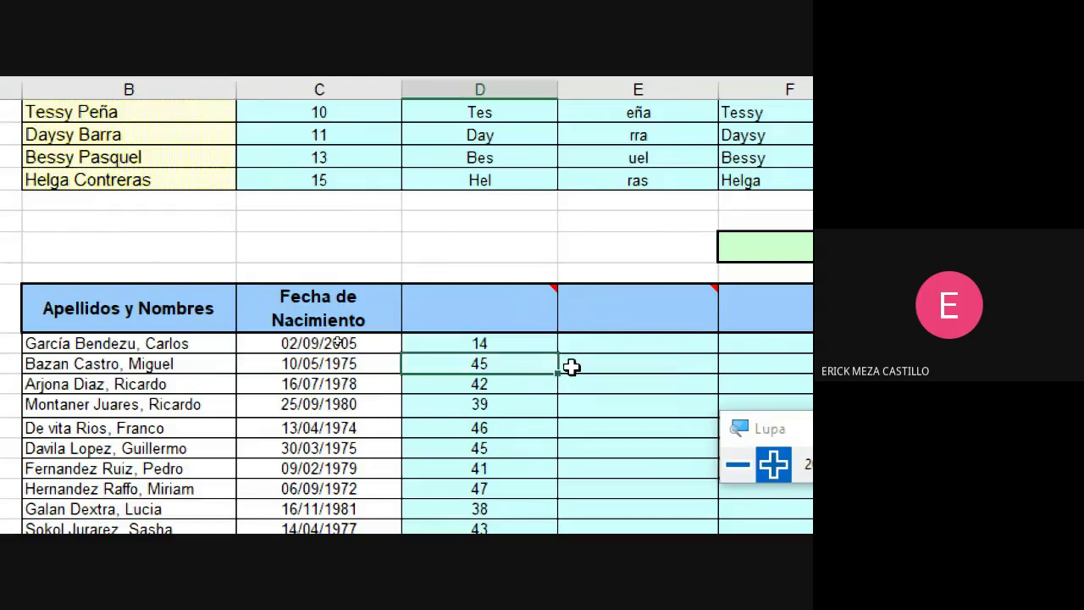
{"action": "left_click", "coordinate": [752, 471]}
{"action": "left_click", "coordinate": [552, 460]}
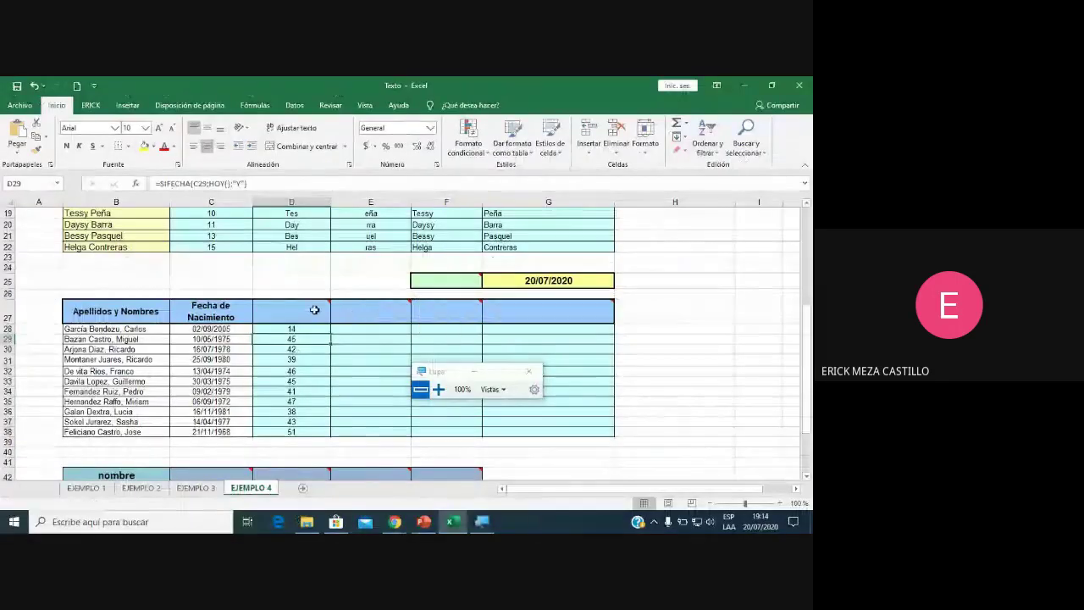
Zoom the table and copy the D28 age formula text, leaving it unchanged.
{"action": "left_click", "coordinate": [389, 329]}
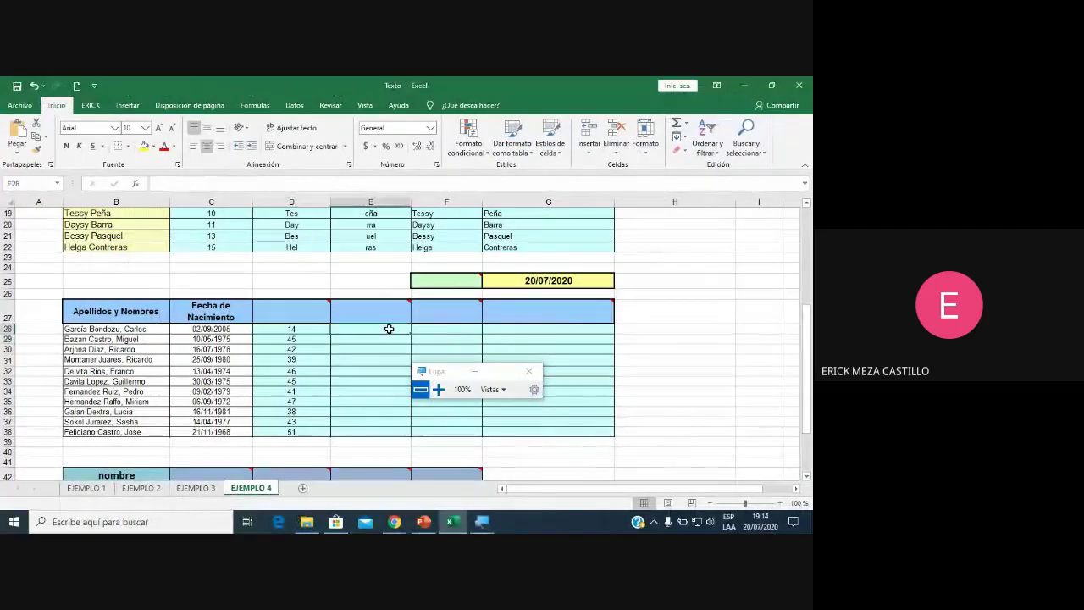
{"action": "left_click", "coordinate": [438, 389]}
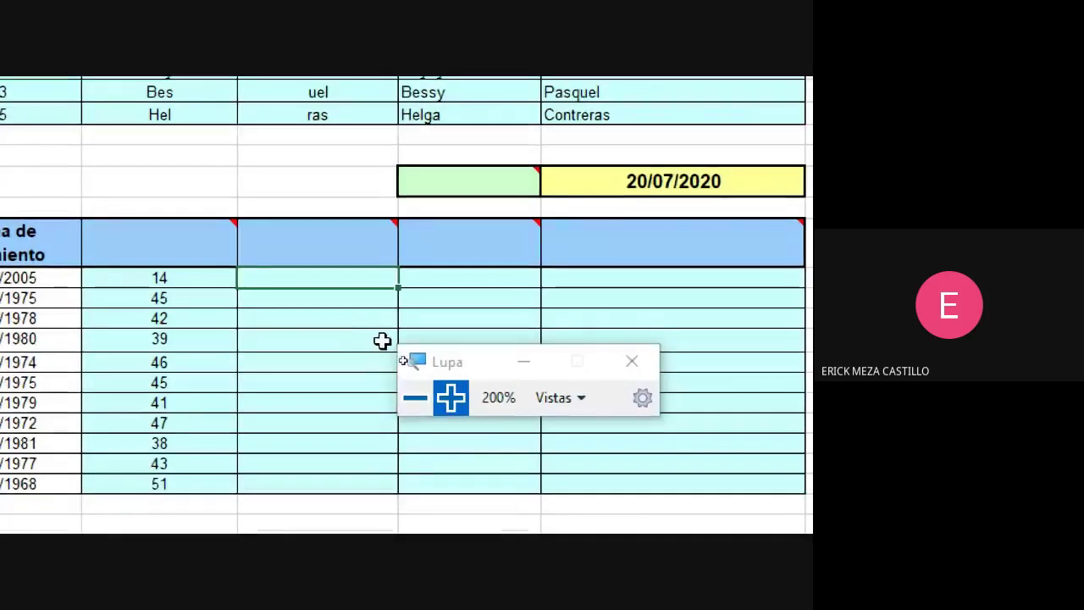
{"action": "left_click", "coordinate": [186, 273]}
{"action": "double_click", "coordinate": [186, 273]}
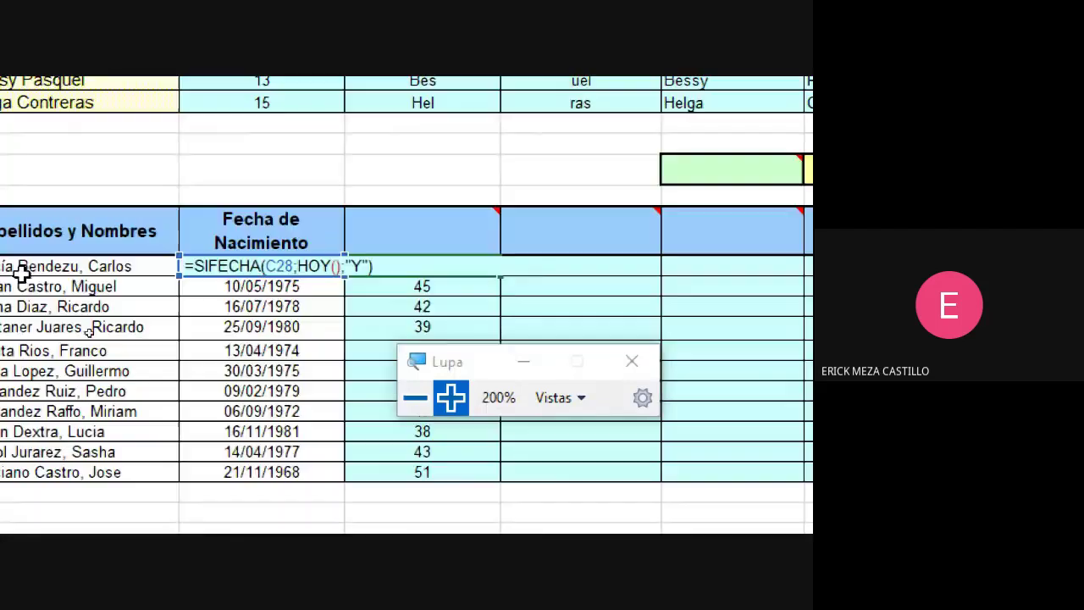
{"action": "left_click_drag", "start_coordinate": [376, 267], "coordinate": [160, 265]}
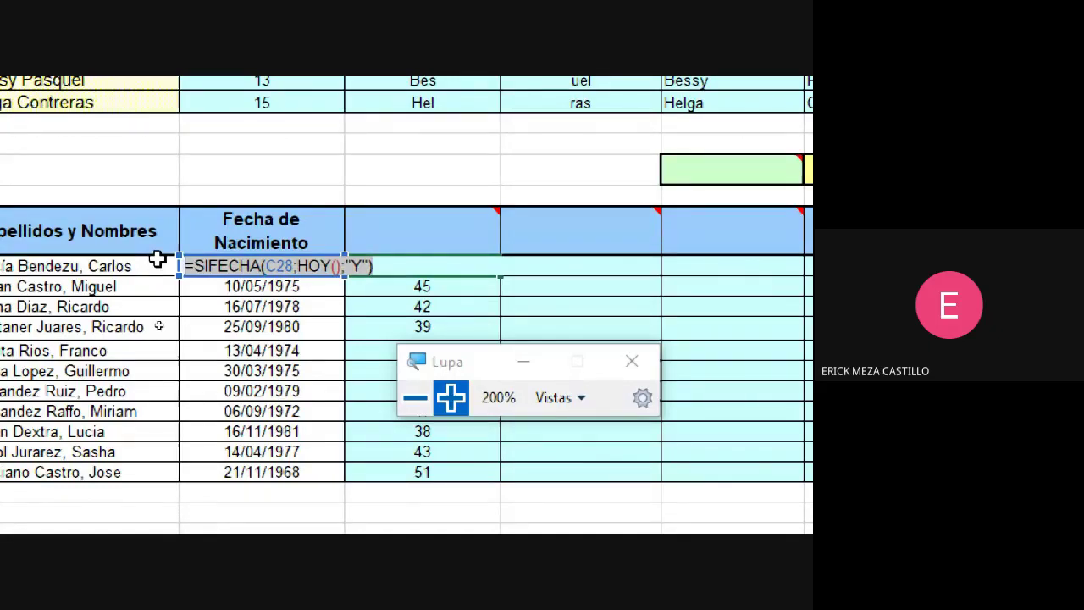
{"action": "key", "text": "ctrl+c"}
{"action": "key", "text": "Escape"}
Enter =AÑO(C28) in E28 so it shows the birth year 2005.
{"action": "left_click", "coordinate": [521, 266]}
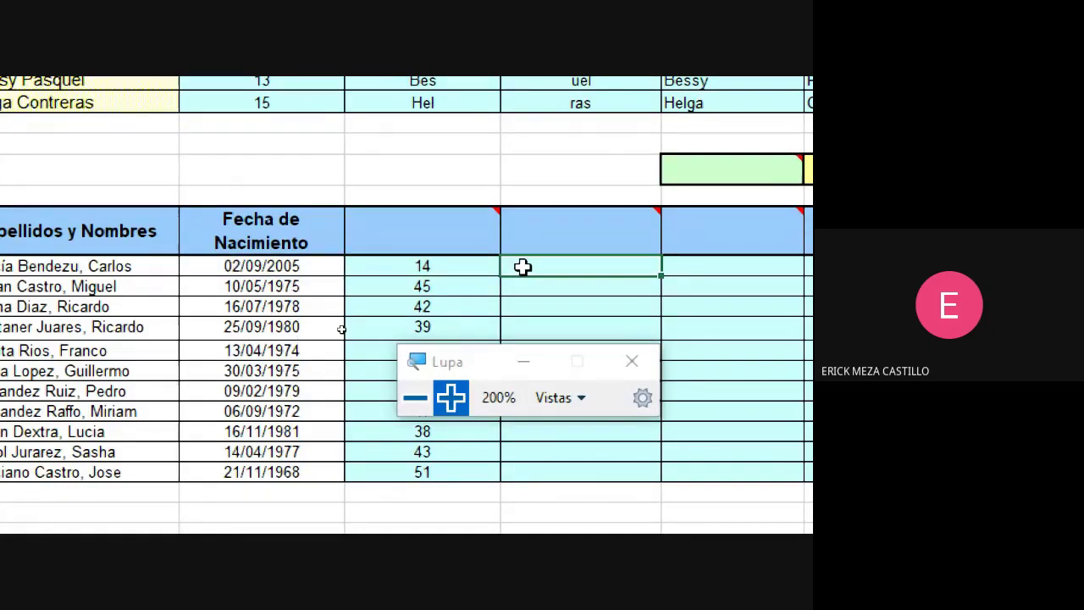
{"action": "type", "text": "=AÑO("}
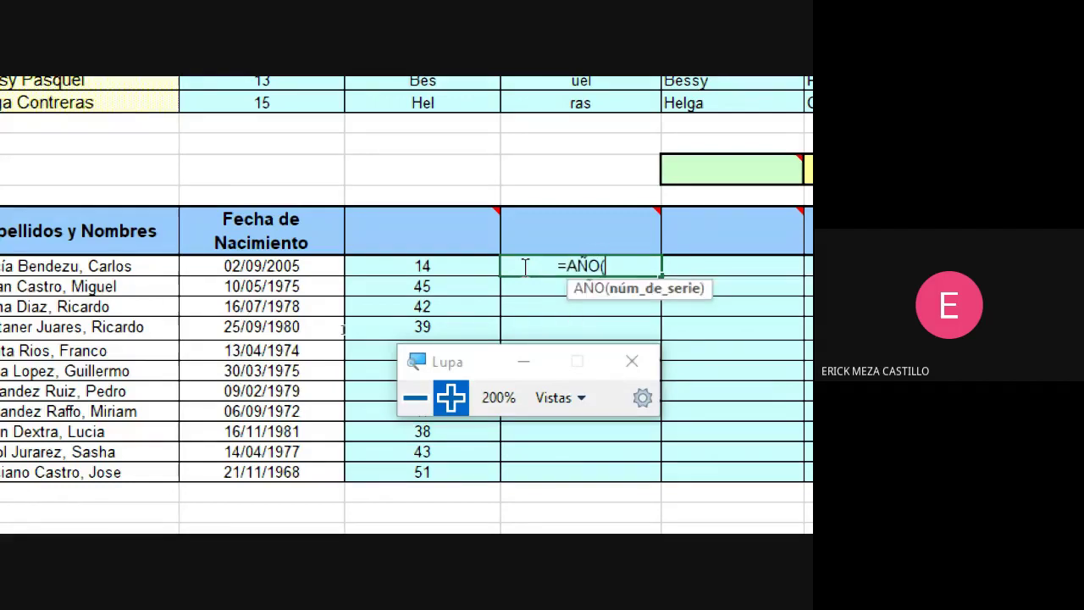
{"action": "left_click", "coordinate": [246, 265]}
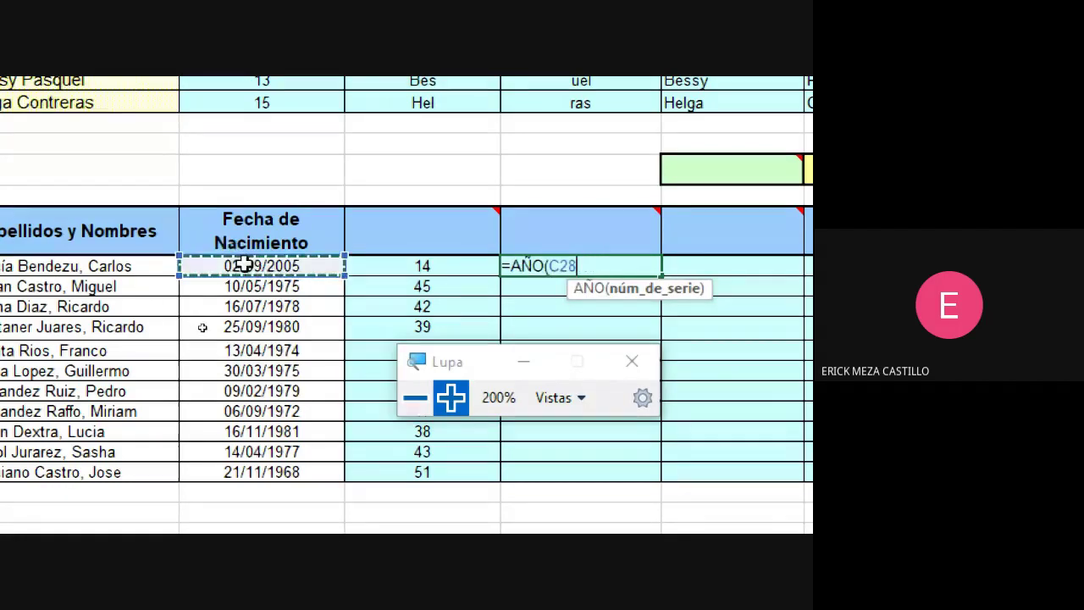
{"action": "key", "text": "Return"}
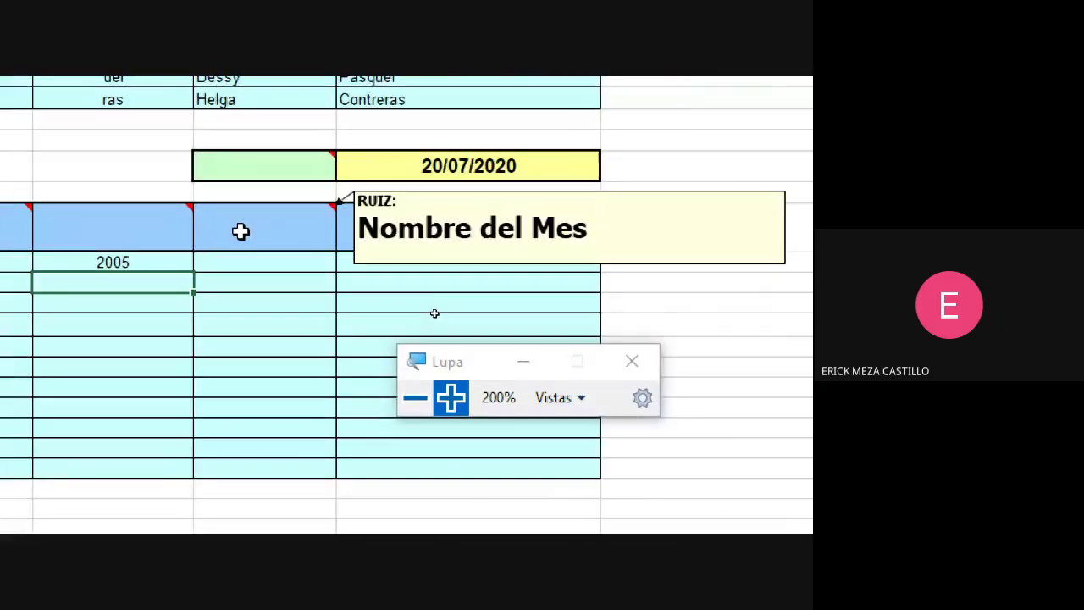
{"action": "left_click", "coordinate": [298, 273]}
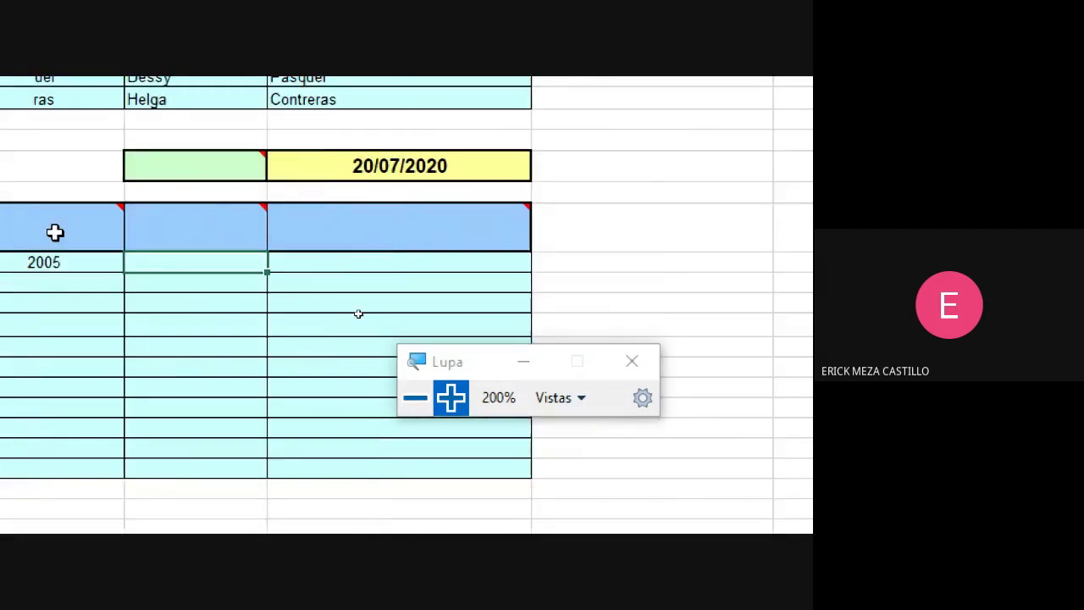
Enter =MES(C28) in F28 and =DIA(C28) in G28 for the month and weekday.
{"action": "type", "text": "="}
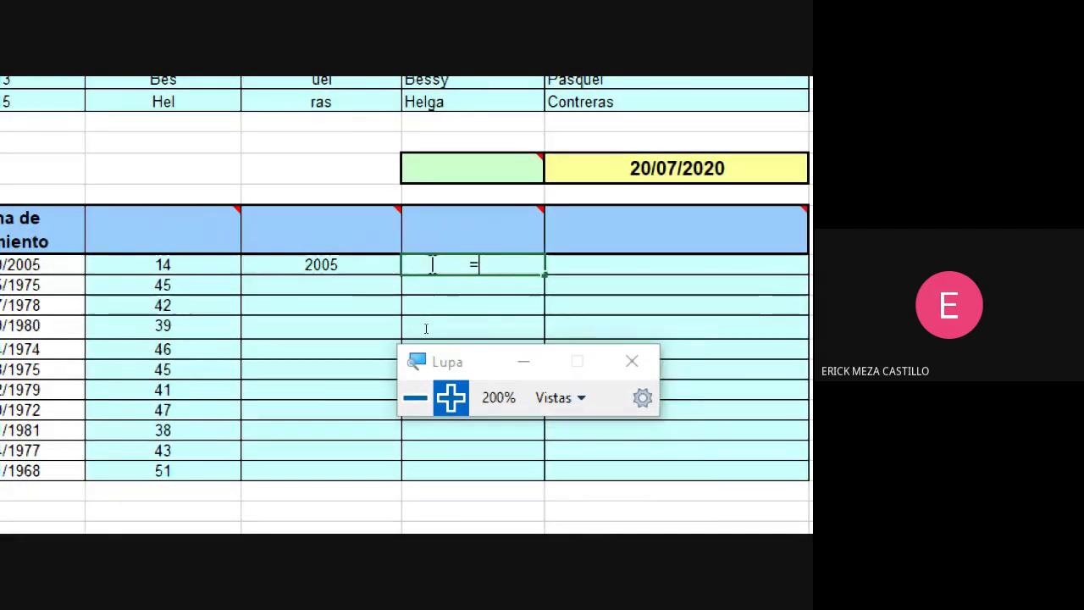
{"action": "type", "text": "MES("}
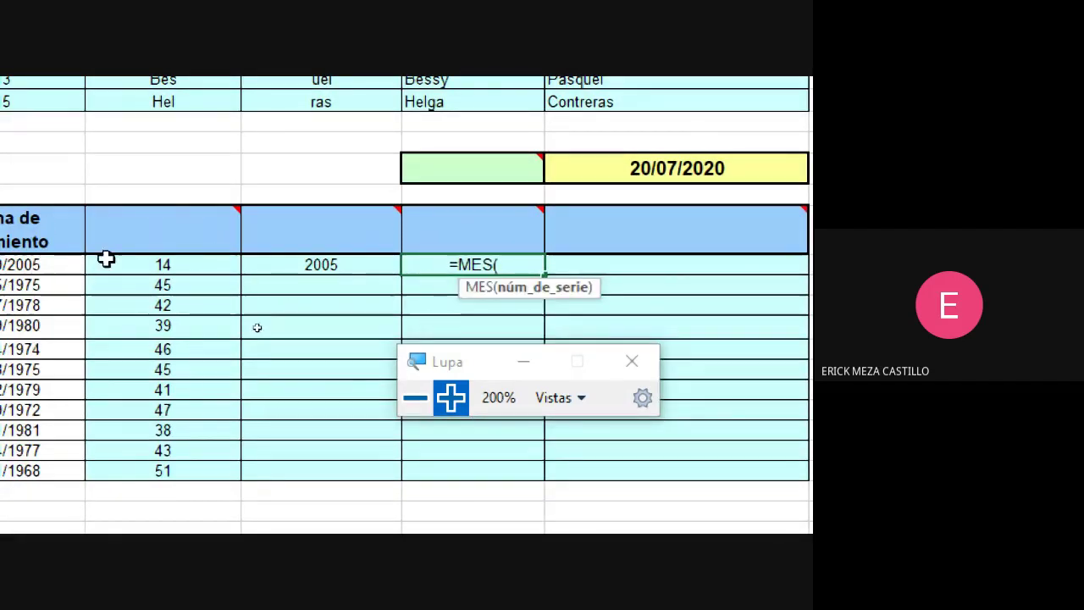
{"action": "left_click", "coordinate": [76, 262]}
{"action": "key", "text": "Return"}
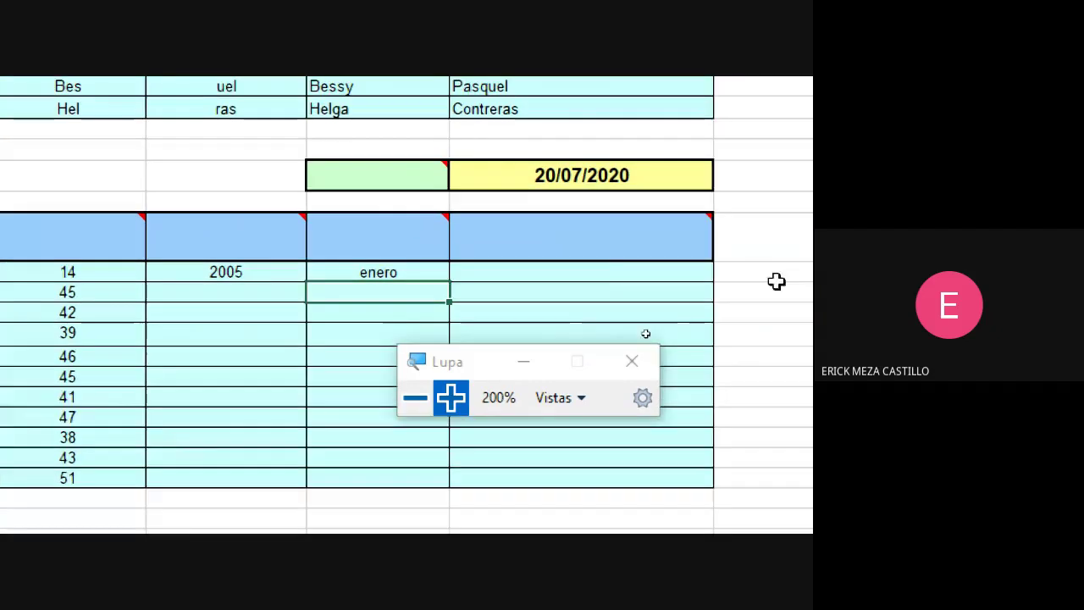
{"action": "left_click", "coordinate": [575, 274]}
{"action": "type", "text": "=DI"}
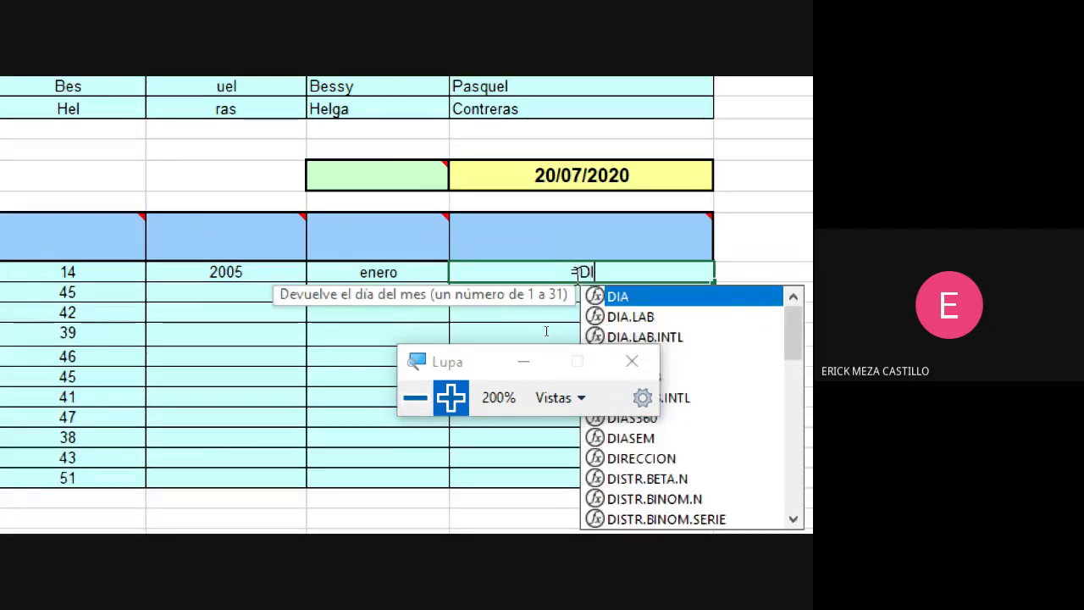
{"action": "type", "text": "A("}
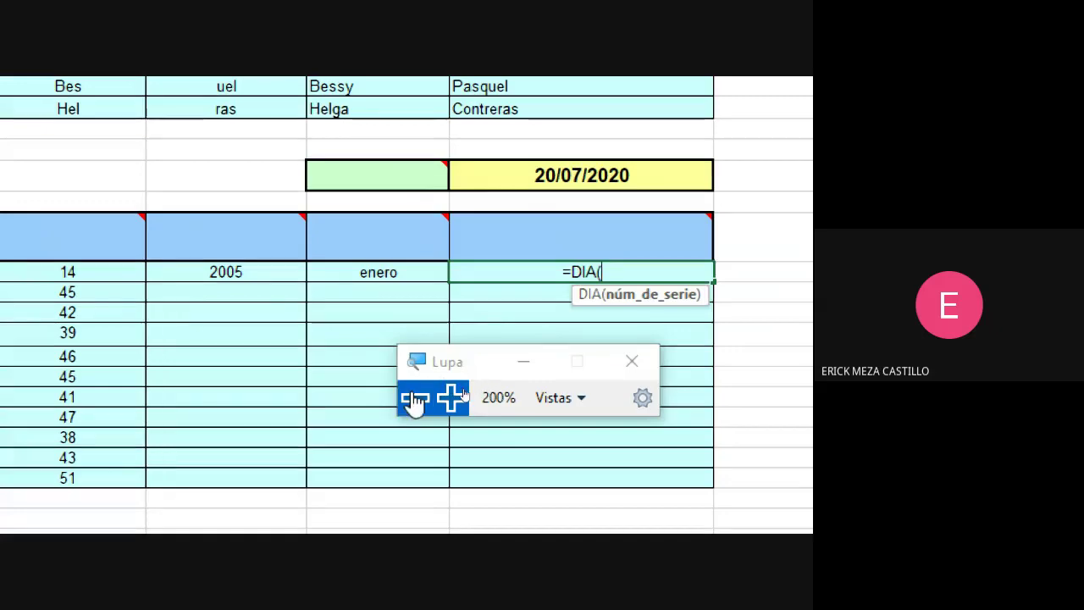
{"action": "left_click", "coordinate": [416, 397]}
{"action": "left_click", "coordinate": [211, 328]}
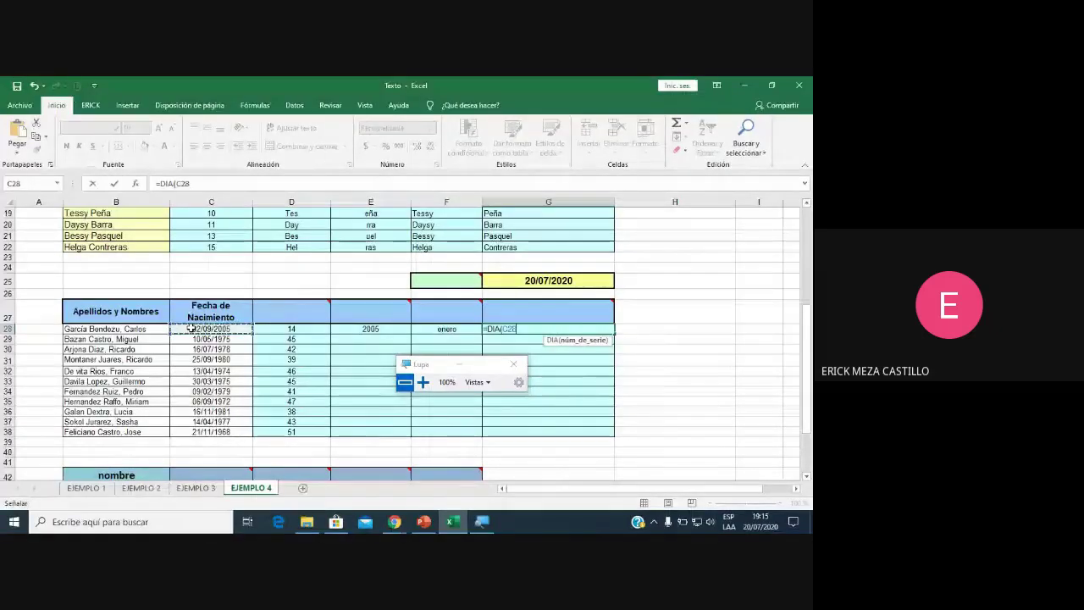
{"action": "key", "text": "Return"}
Fill the year, month and weekday formulas down from row 28 to row 38.
{"action": "left_click", "coordinate": [403, 330]}
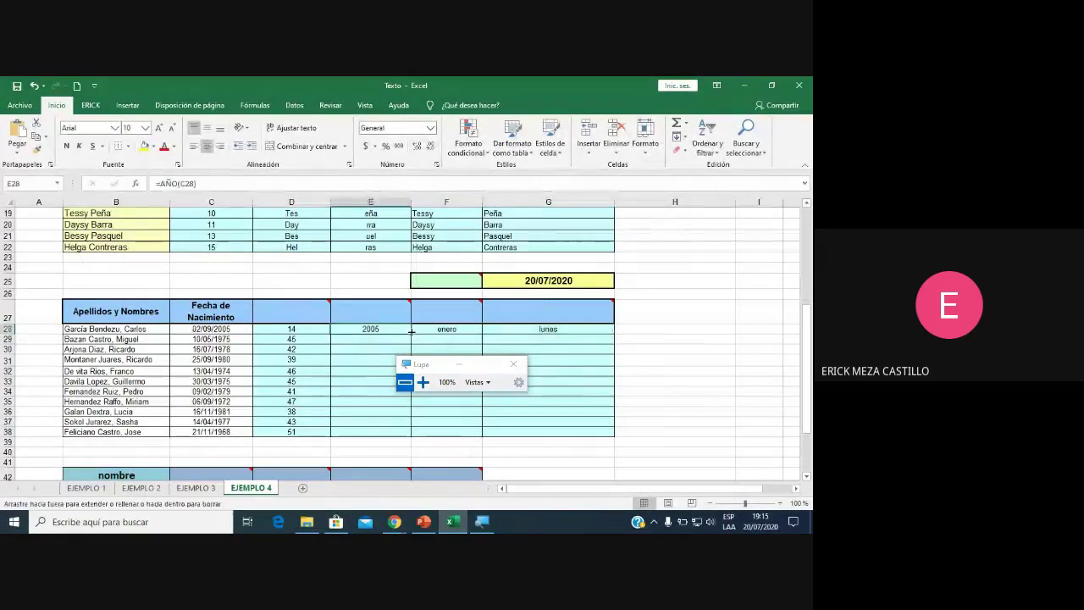
{"action": "double_click", "coordinate": [411, 334]}
{"action": "left_click", "coordinate": [471, 332]}
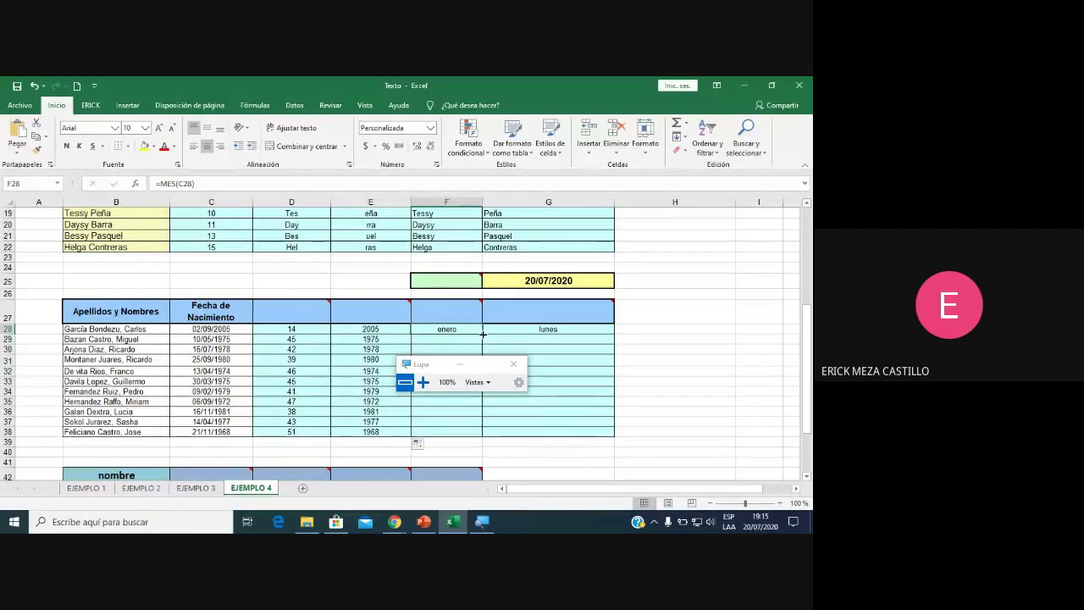
{"action": "double_click", "coordinate": [481, 334]}
{"action": "left_click", "coordinate": [525, 331]}
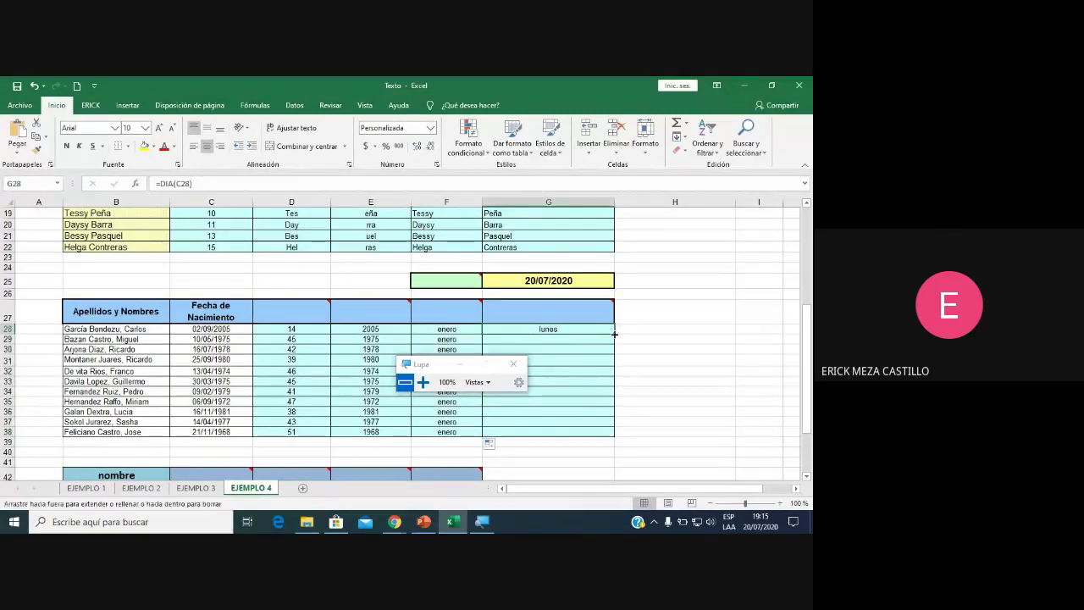
{"action": "double_click", "coordinate": [615, 334]}
Inspect the F28 month formula and select the copied months down to F38.
{"action": "left_click", "coordinate": [464, 331]}
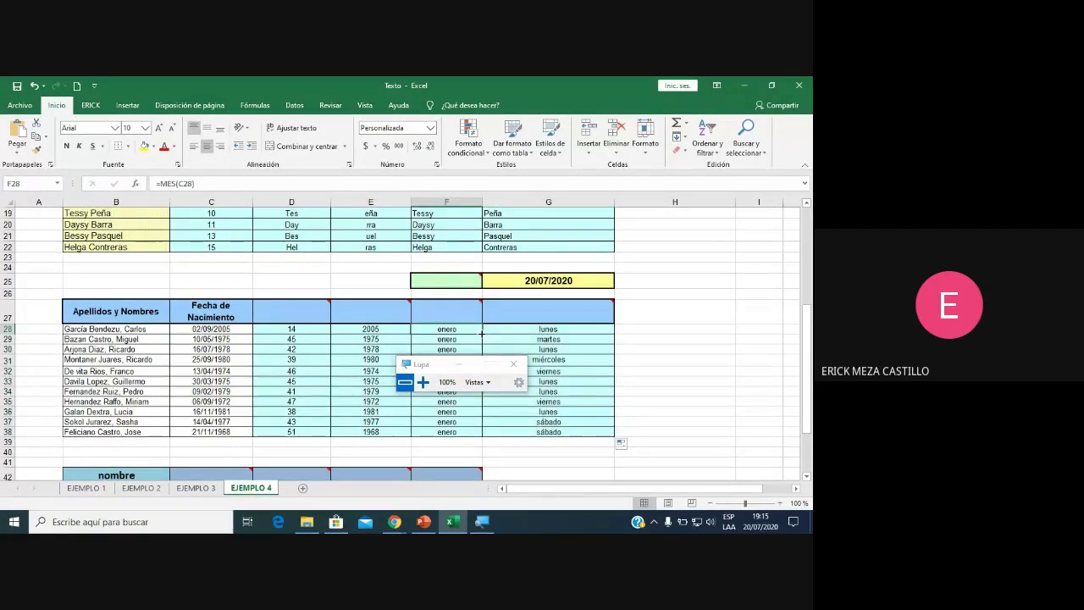
{"action": "left_click_drag", "start_coordinate": [463, 332], "coordinate": [452, 433]}
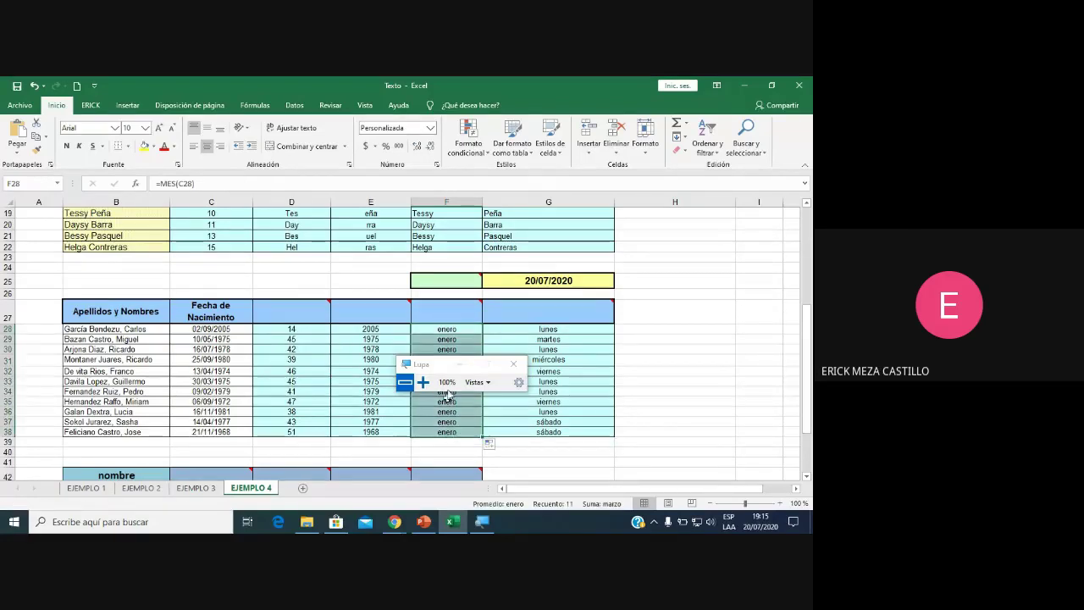
{"action": "left_click", "coordinate": [457, 332]}
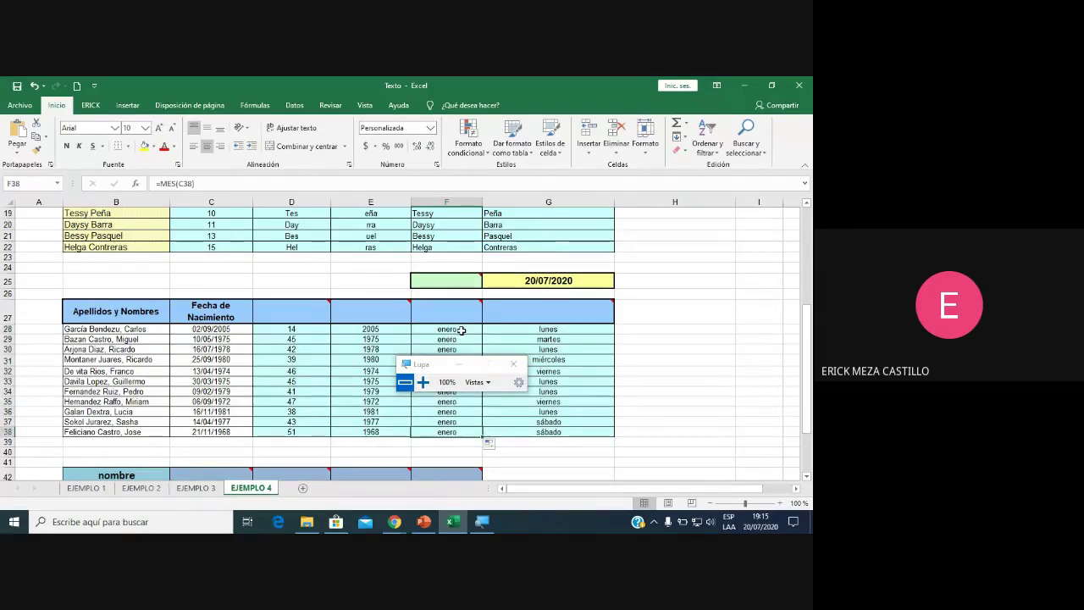
{"action": "double_click", "coordinate": [462, 330]}
{"action": "key", "text": "Escape"}
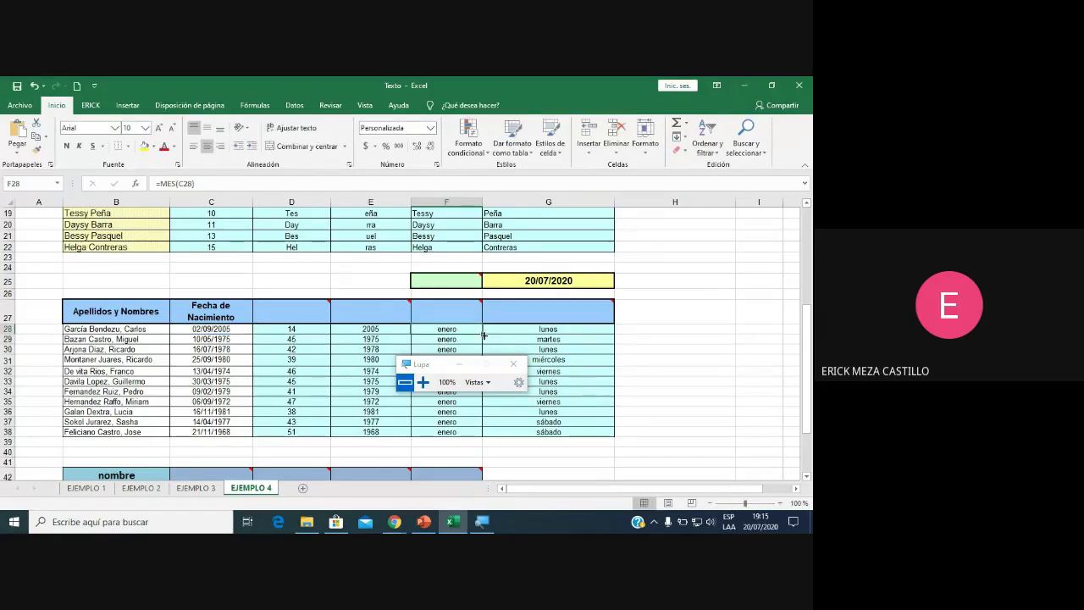
{"action": "left_click_drag", "start_coordinate": [482, 334], "coordinate": [466, 432]}
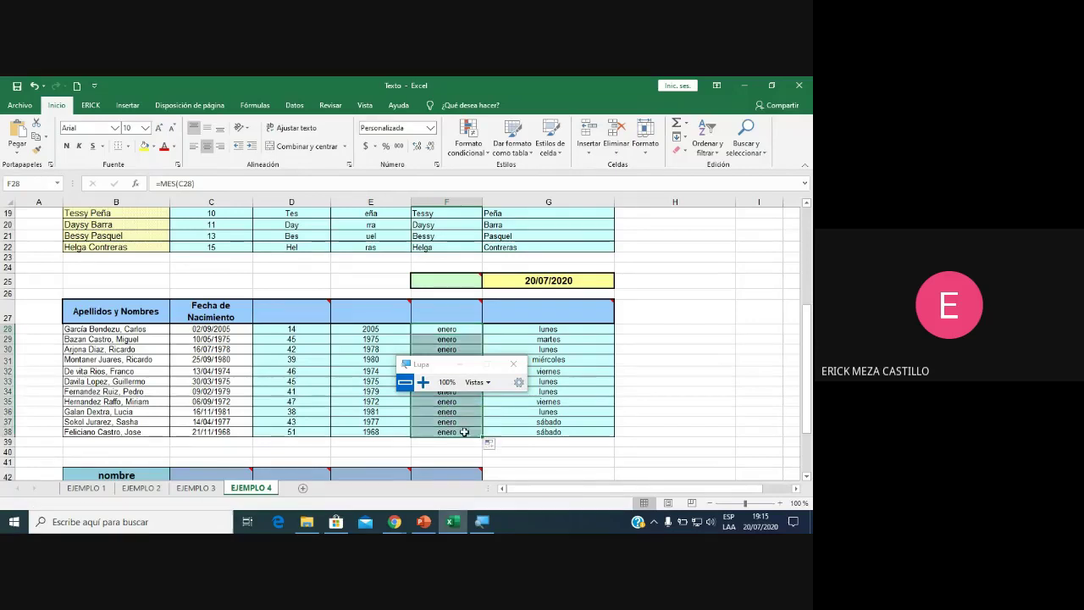
Clear the copied months from F29:F38 and enter =MES(C29) in F29.
{"action": "left_click_drag", "start_coordinate": [465, 339], "coordinate": [464, 430]}
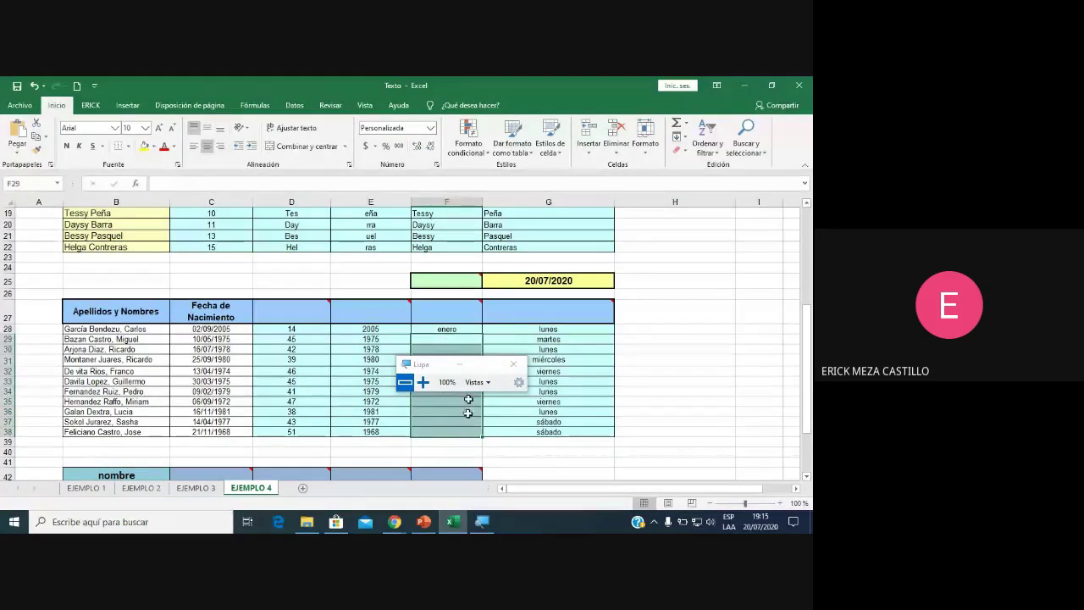
{"action": "left_click", "coordinate": [458, 327]}
{"action": "double_click", "coordinate": [458, 327]}
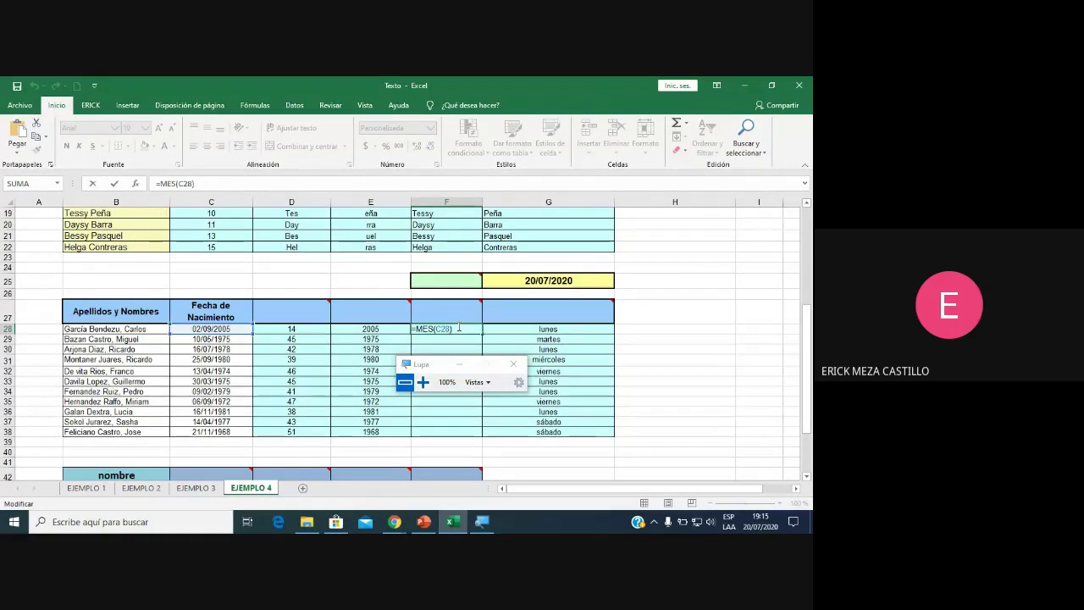
{"action": "key", "text": "Return"}
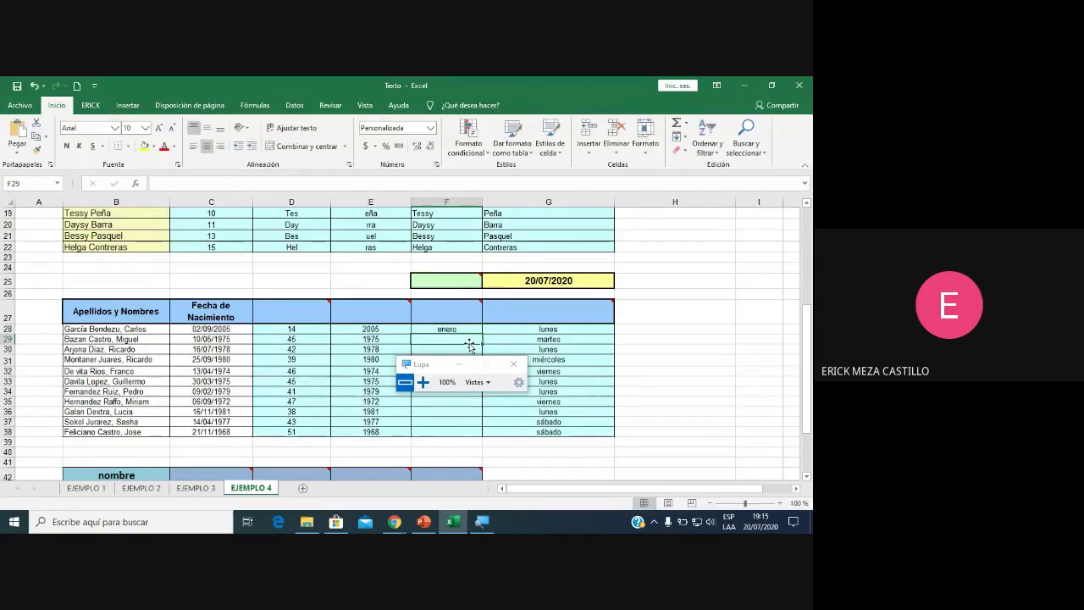
{"action": "type", "text": "="}
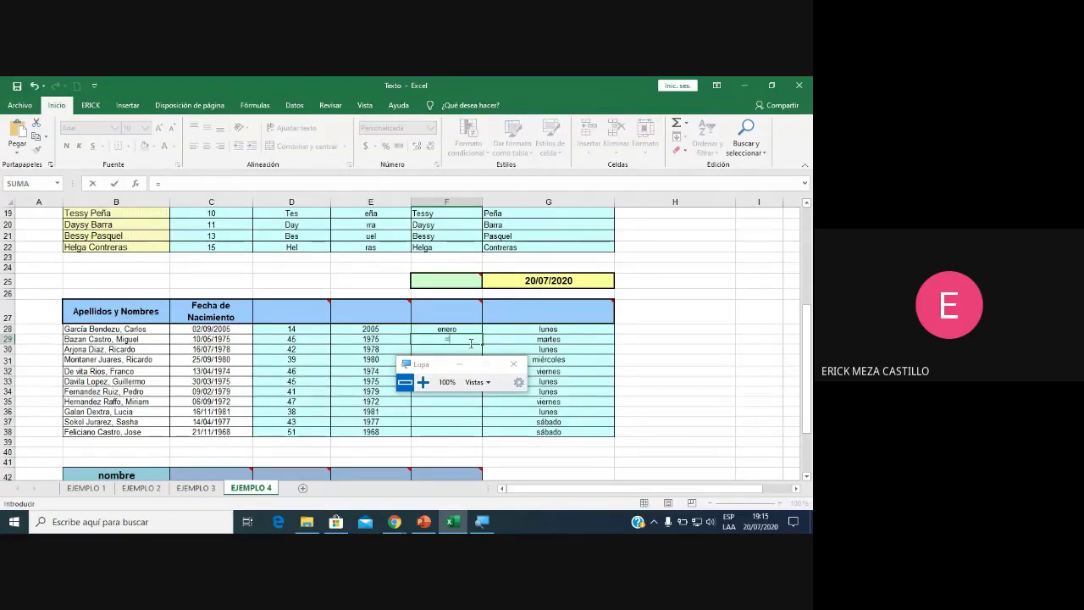
{"action": "type", "text": "MES("}
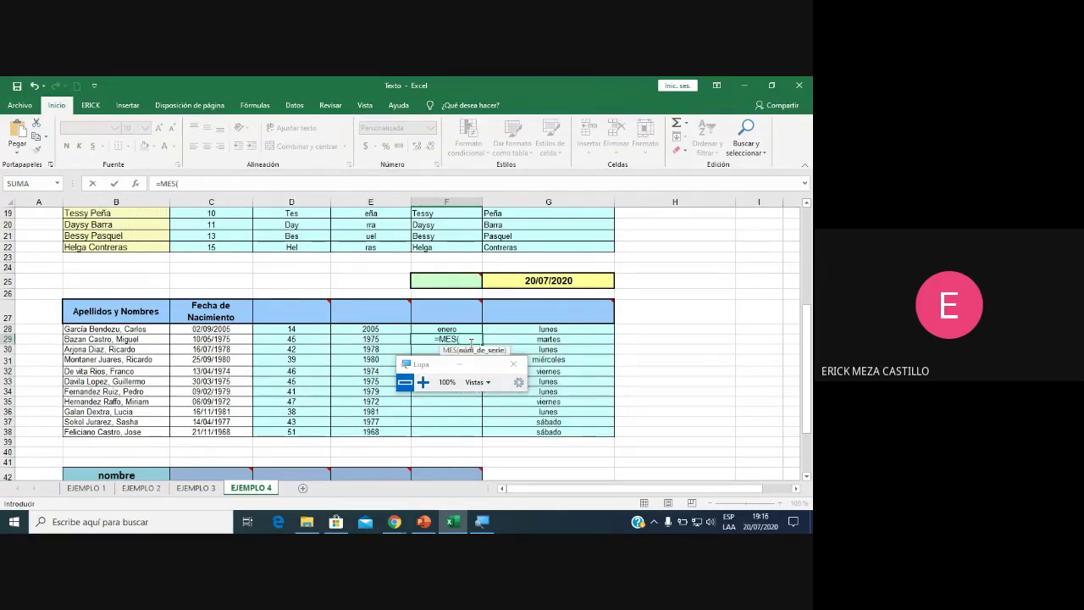
{"action": "left_click", "coordinate": [231, 340]}
{"action": "key", "text": "Return"}
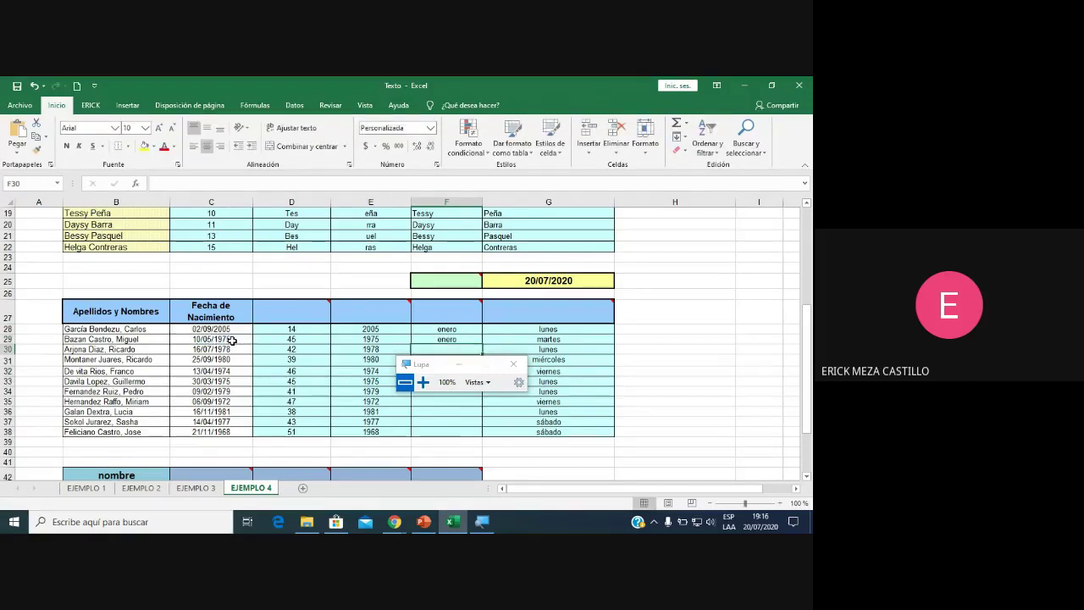
Copy the General format from column H onto F29 and F28 so they show 5 and 9.
{"action": "left_click", "coordinate": [684, 338]}
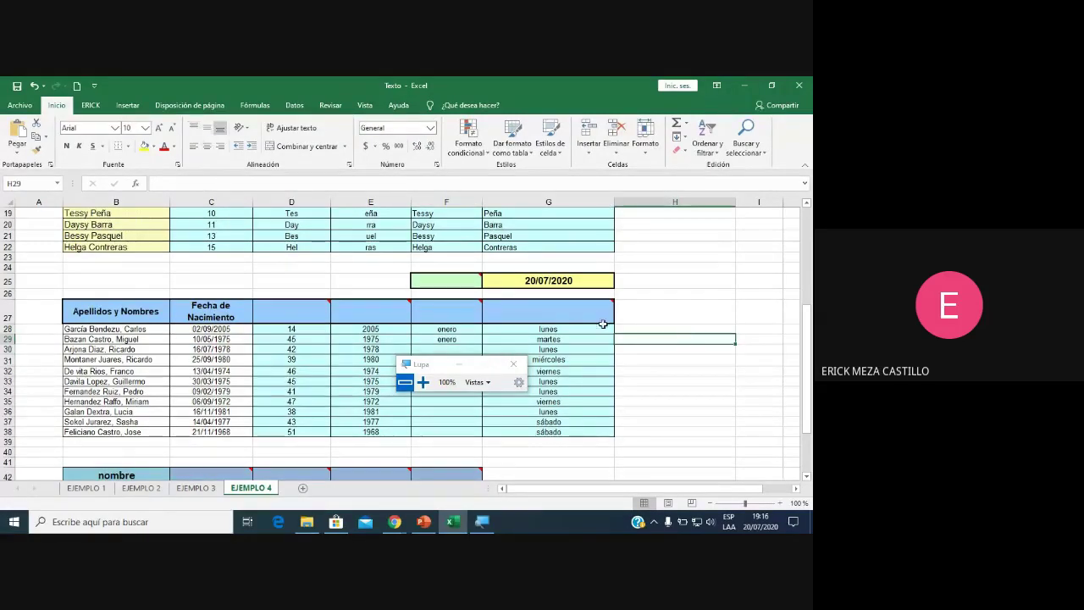
{"action": "left_click", "coordinate": [474, 339]}
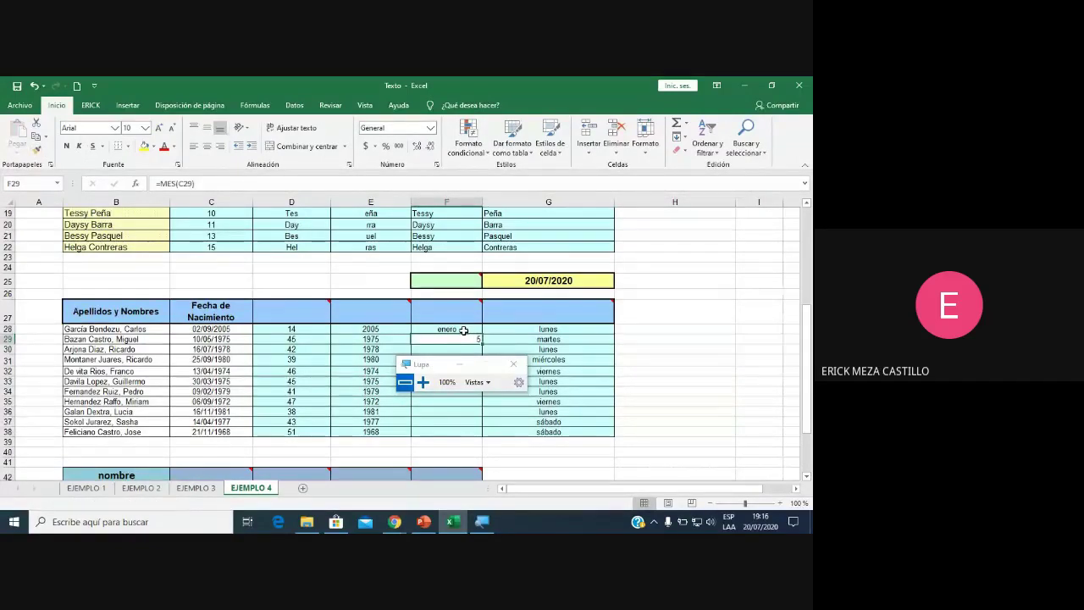
{"action": "left_click", "coordinate": [464, 330]}
{"action": "left_click", "coordinate": [669, 328]}
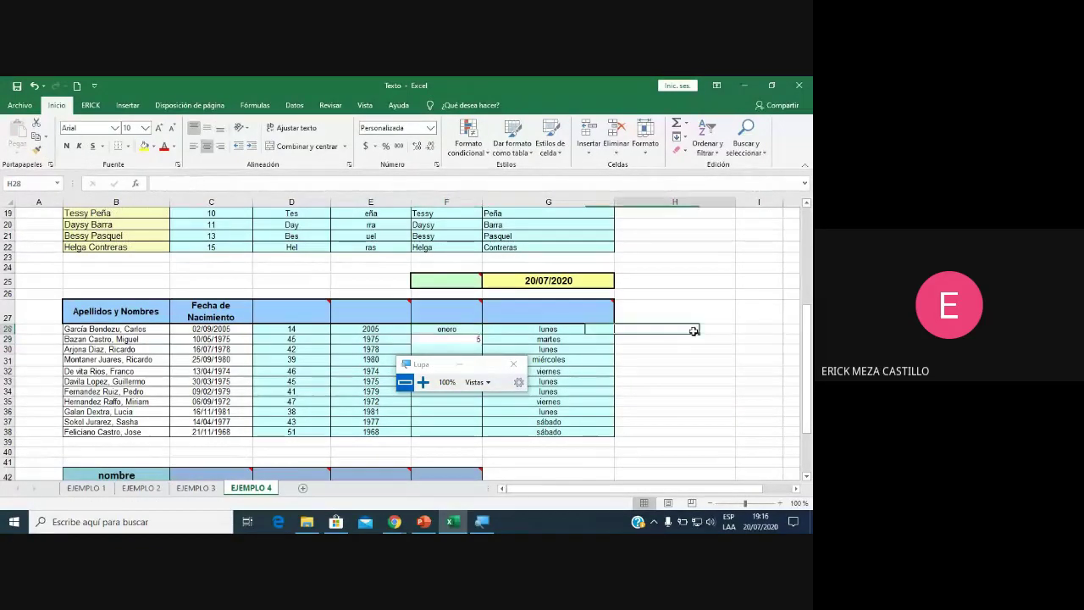
{"action": "left_click", "coordinate": [35, 148]}
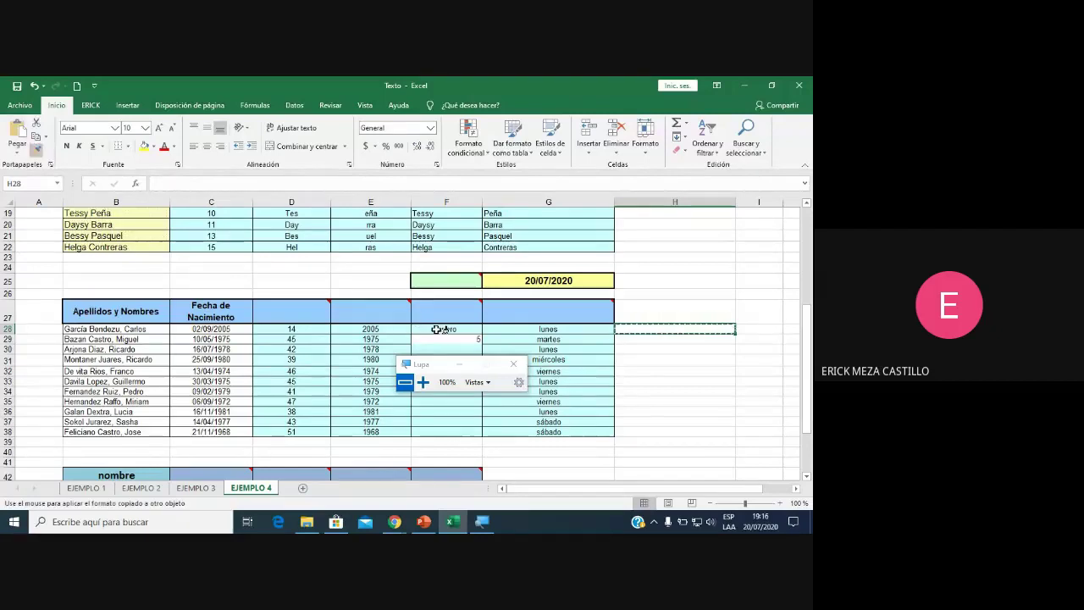
{"action": "left_click", "coordinate": [444, 330]}
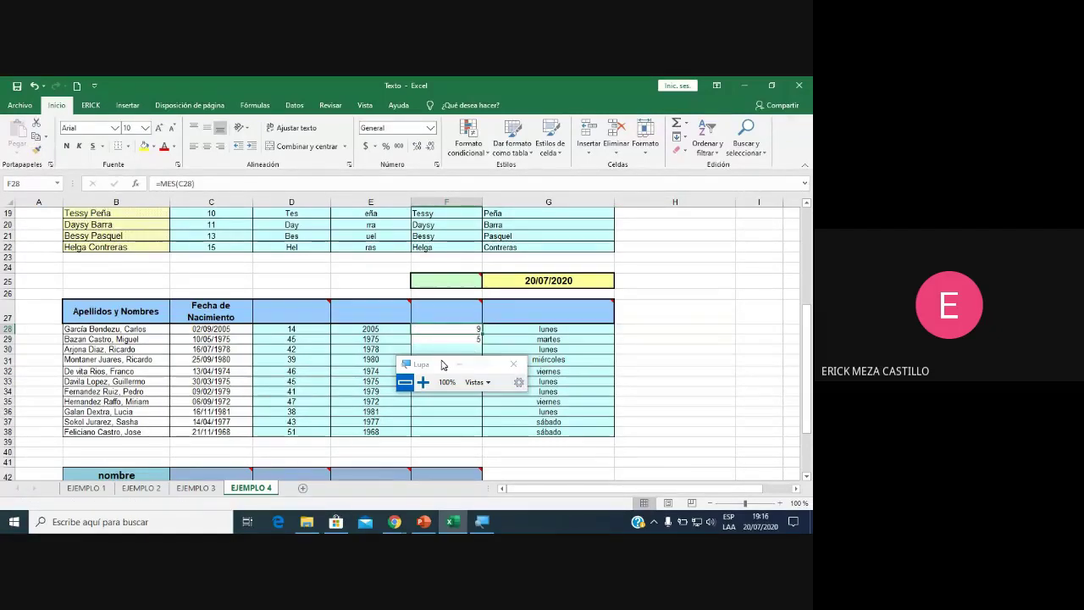
{"action": "left_click_drag", "start_coordinate": [431, 365], "coordinate": [721, 356]}
Give F28 the custom number format MMMM so it shows the month name.
{"action": "right_click", "coordinate": [459, 329]}
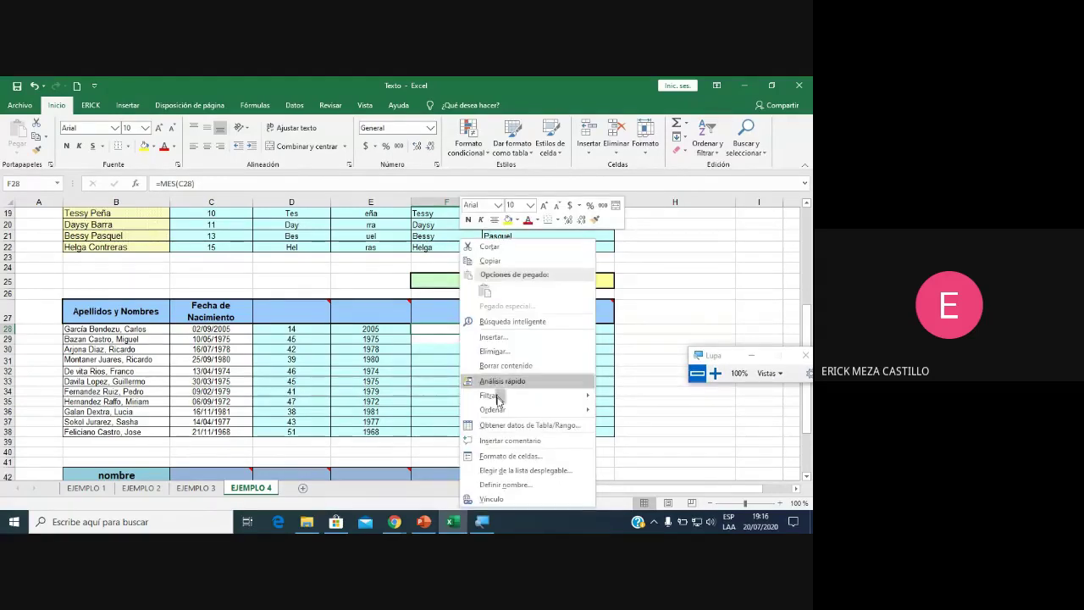
{"action": "left_click", "coordinate": [498, 444]}
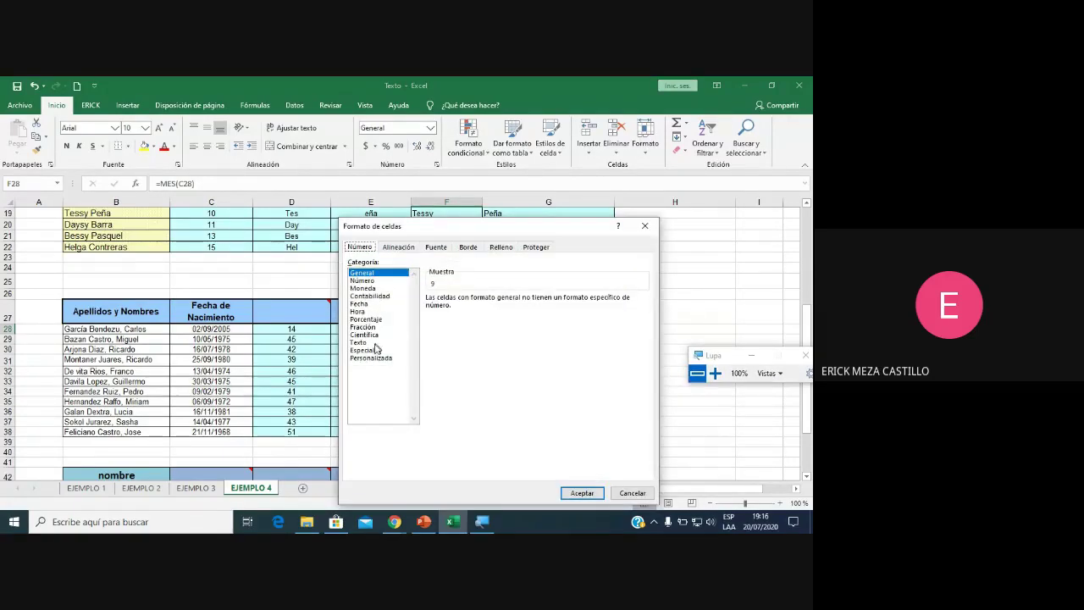
{"action": "left_click", "coordinate": [375, 359]}
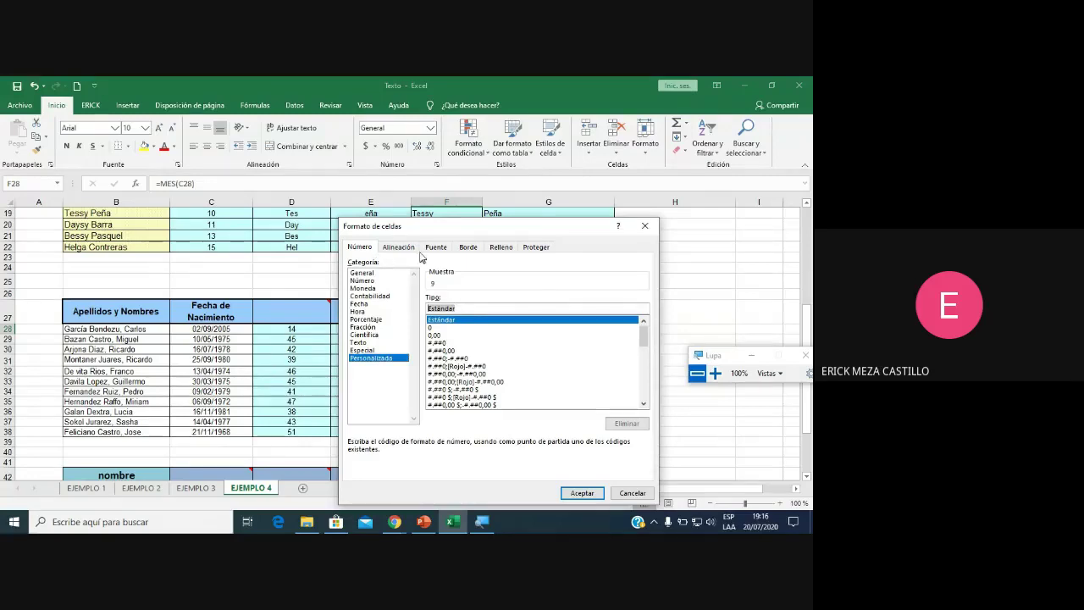
{"action": "type", "text": "MMMM"}
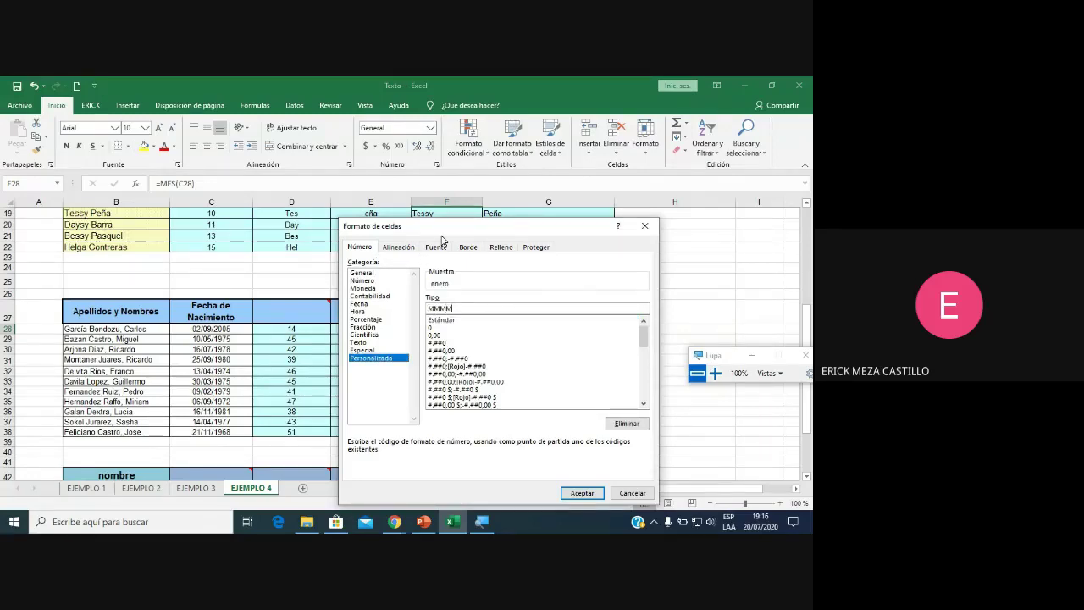
{"action": "key", "text": "Return"}
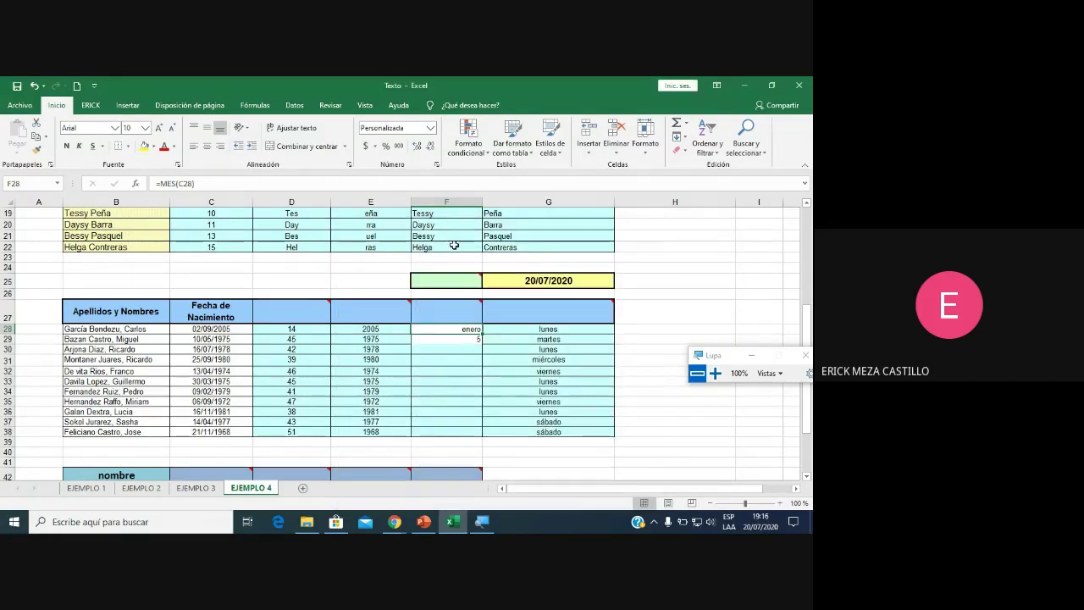
Re-enter the F28 month formula, then switch to the Google Meet call.
{"action": "double_click", "coordinate": [470, 329]}
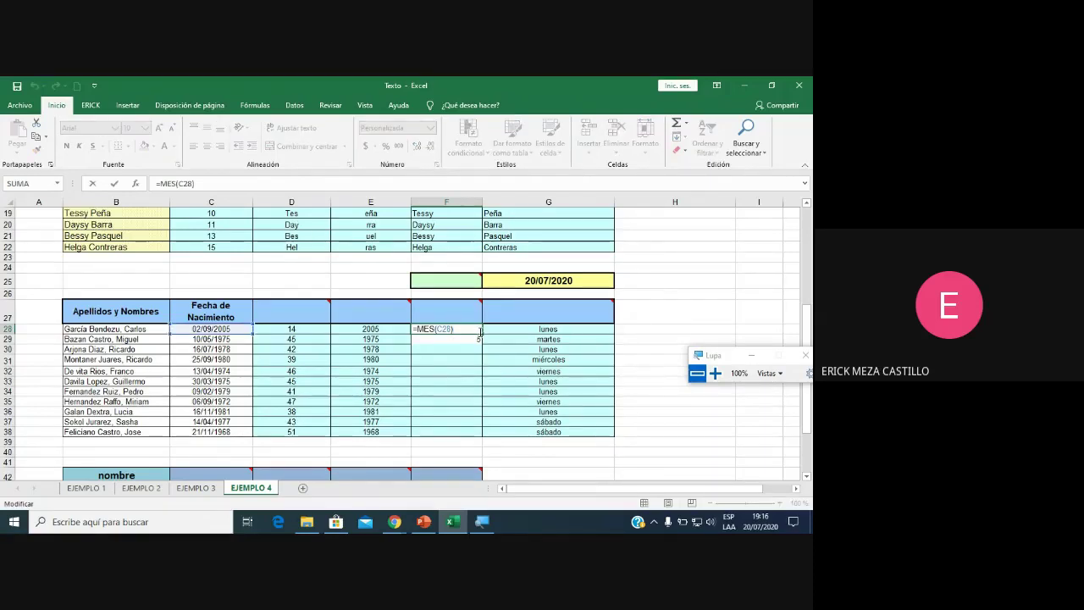
{"action": "key", "text": "Return"}
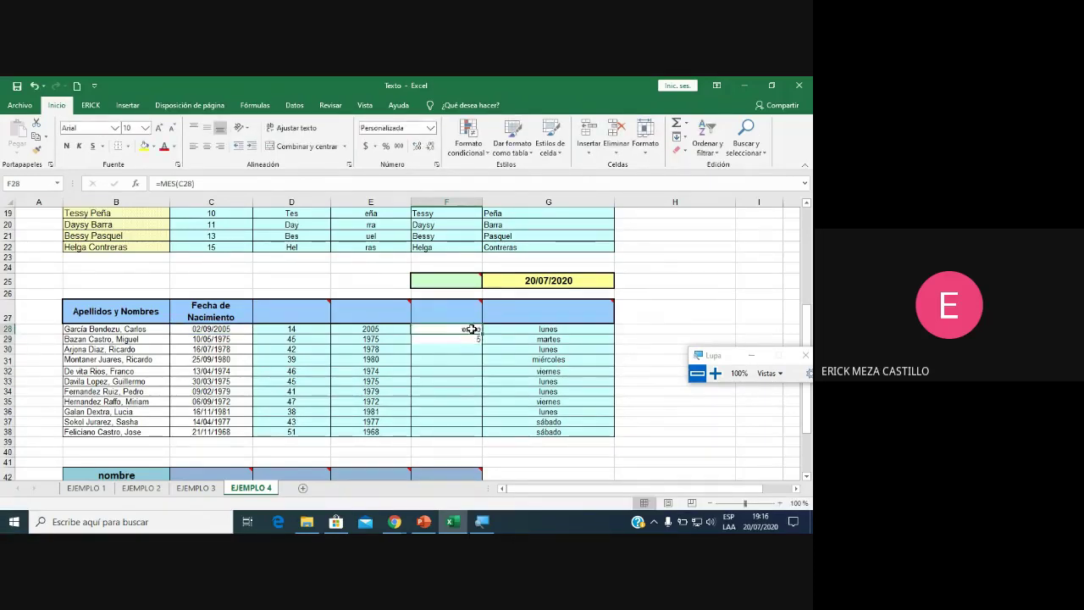
{"action": "left_click", "coordinate": [218, 330]}
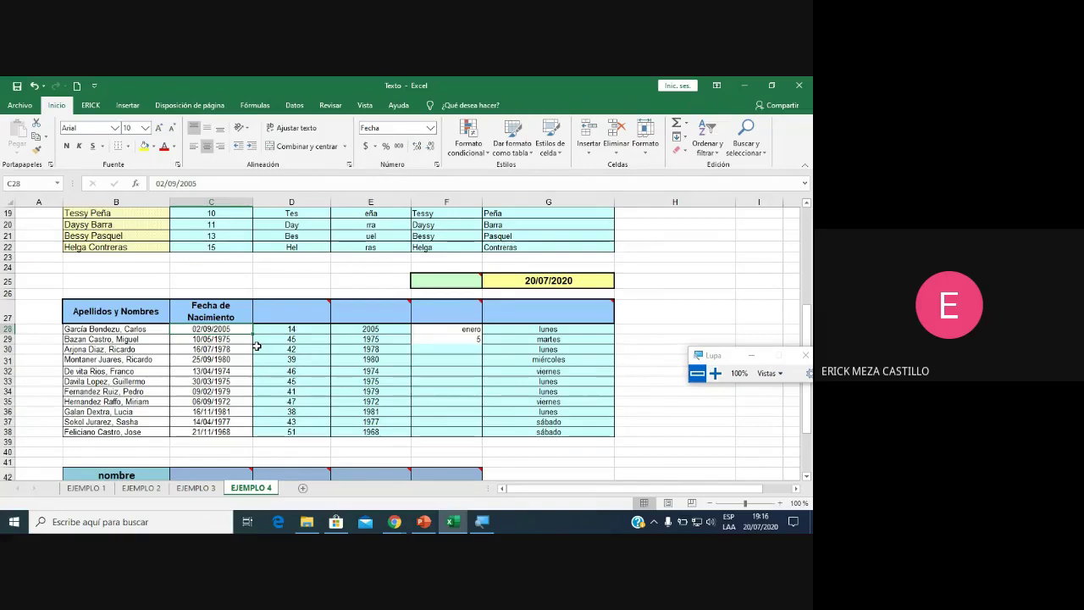
{"action": "left_click", "coordinate": [430, 373]}
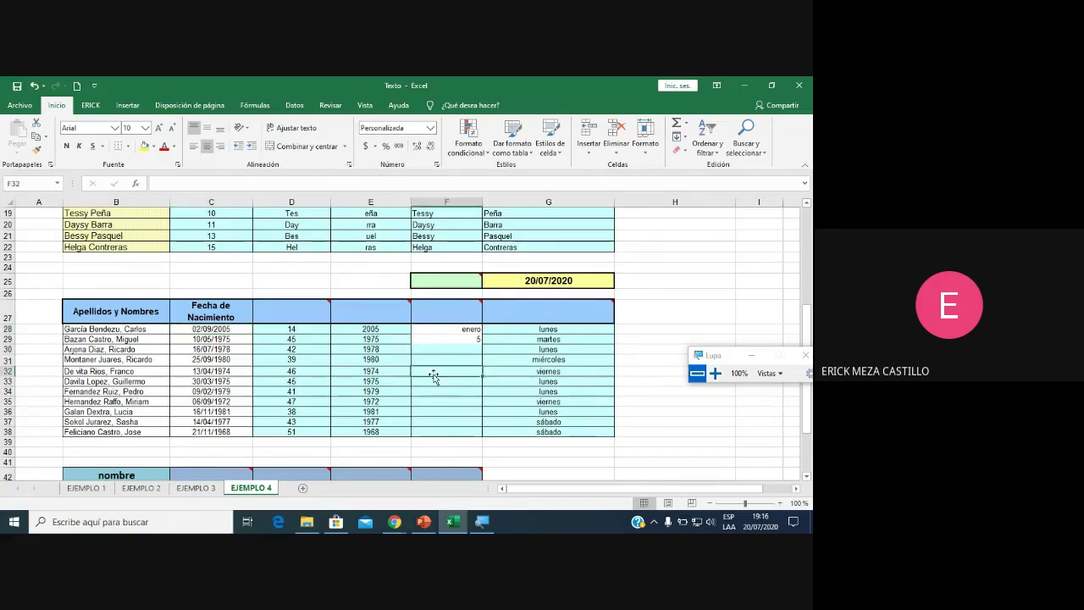
{"action": "left_click", "coordinate": [458, 329]}
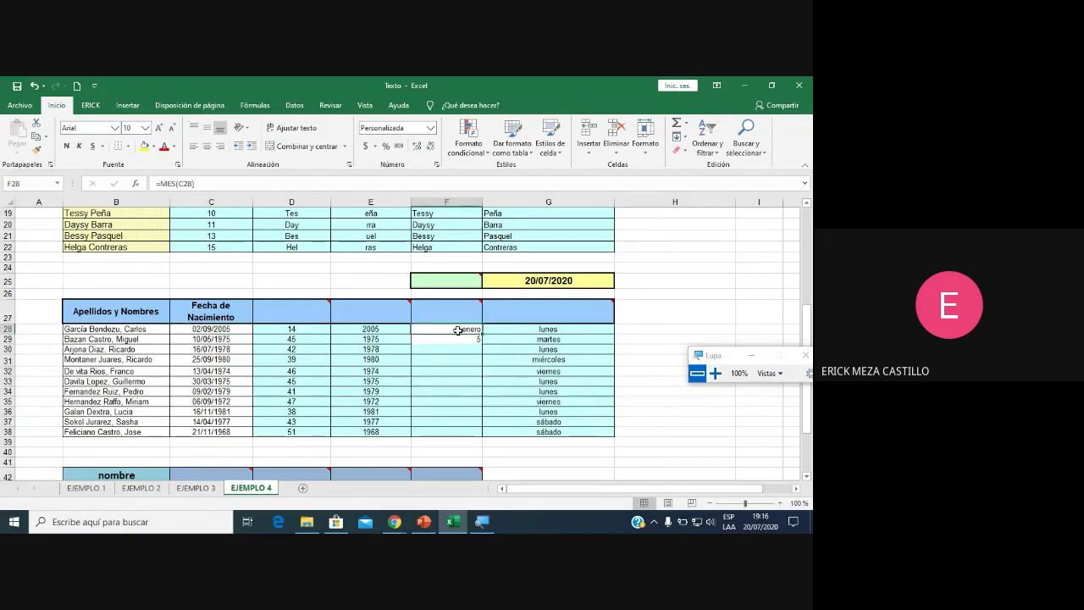
{"action": "double_click", "coordinate": [458, 330]}
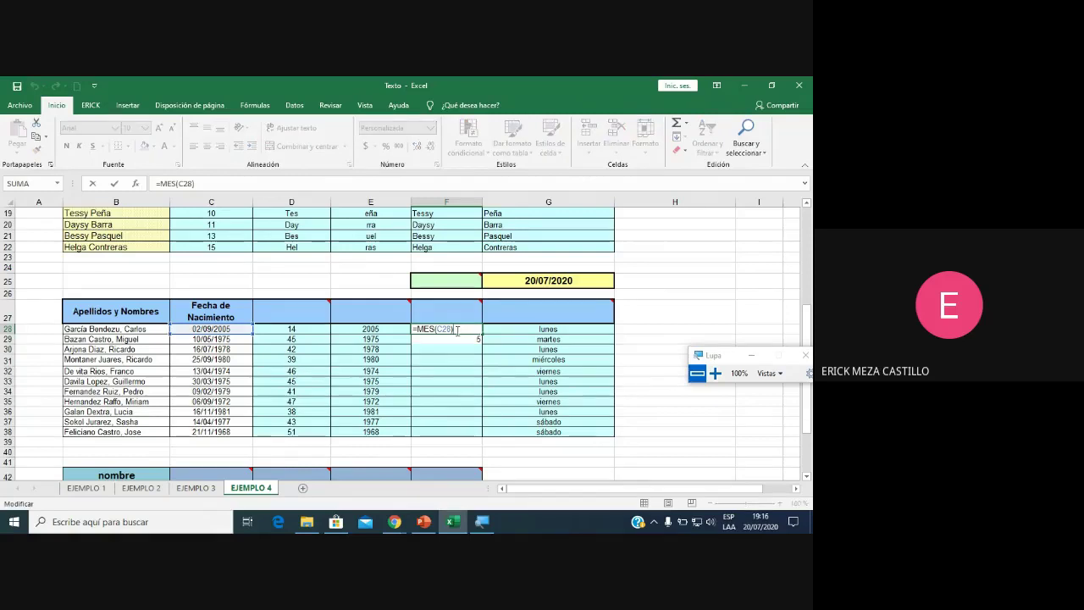
{"action": "key", "text": "Return"}
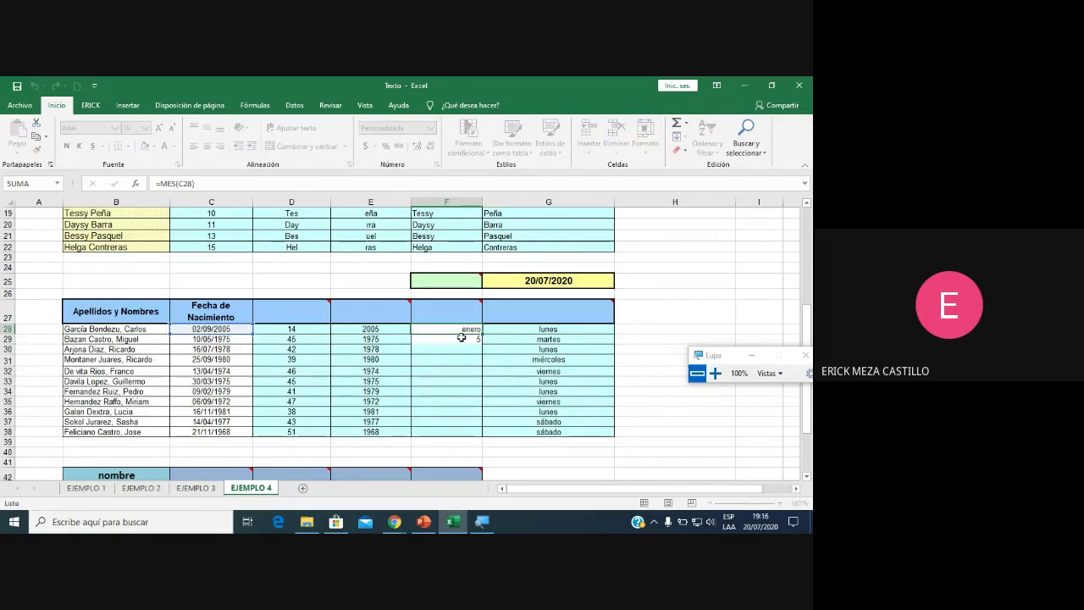
{"action": "left_click", "coordinate": [514, 328]}
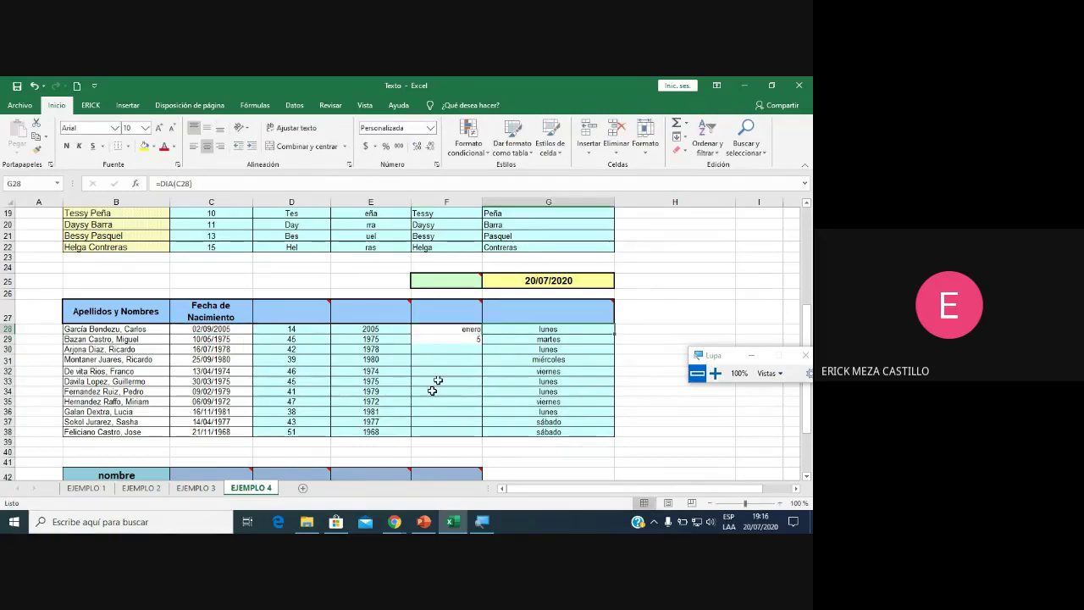
{"action": "mouse_move", "coordinate": [394, 522]}
{"action": "left_click", "coordinate": [431, 489]}
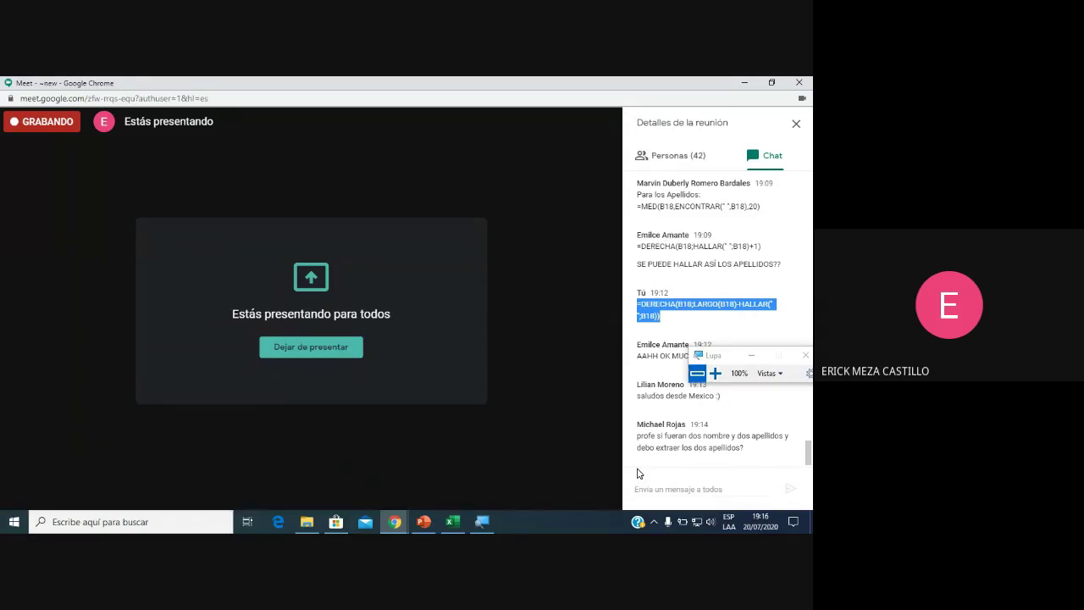
Back in Excel, confirm F28's month-name format and copy it onto F29.
{"action": "left_click", "coordinate": [450, 524]}
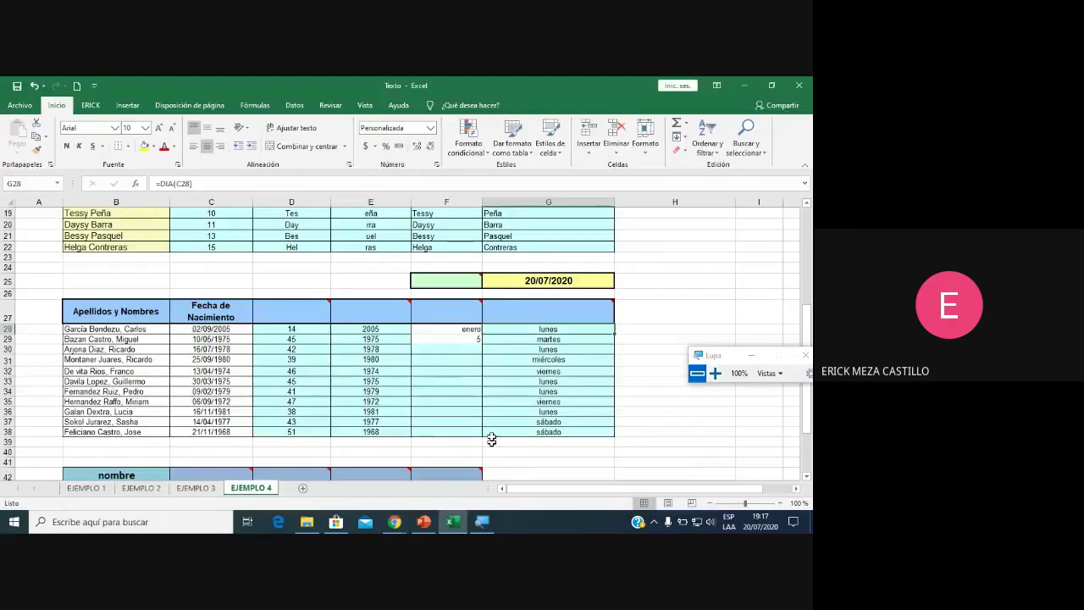
{"action": "left_click", "coordinate": [451, 331]}
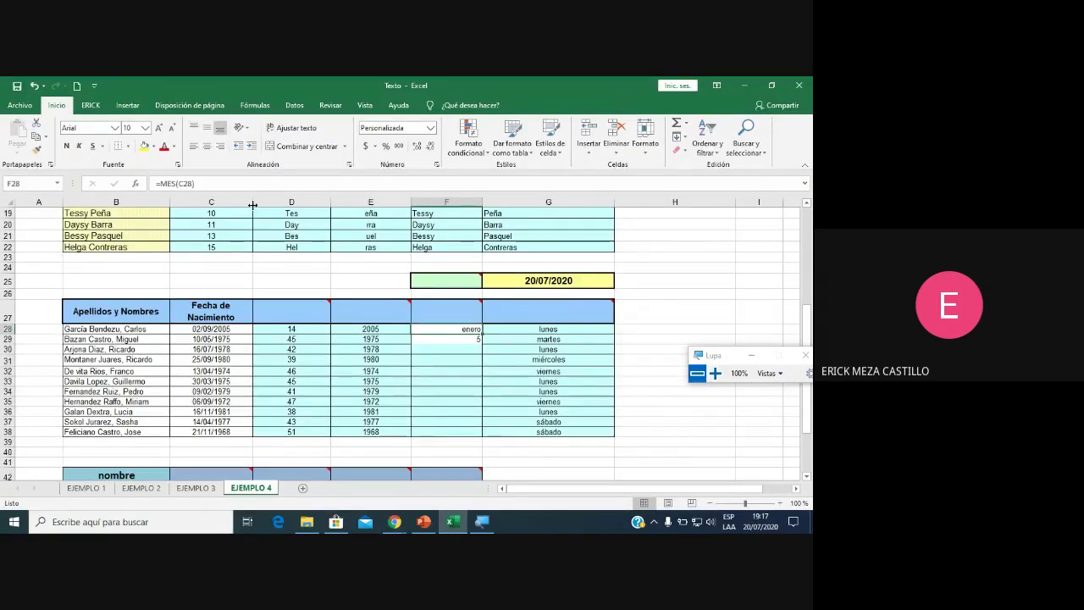
{"action": "right_click", "coordinate": [460, 330]}
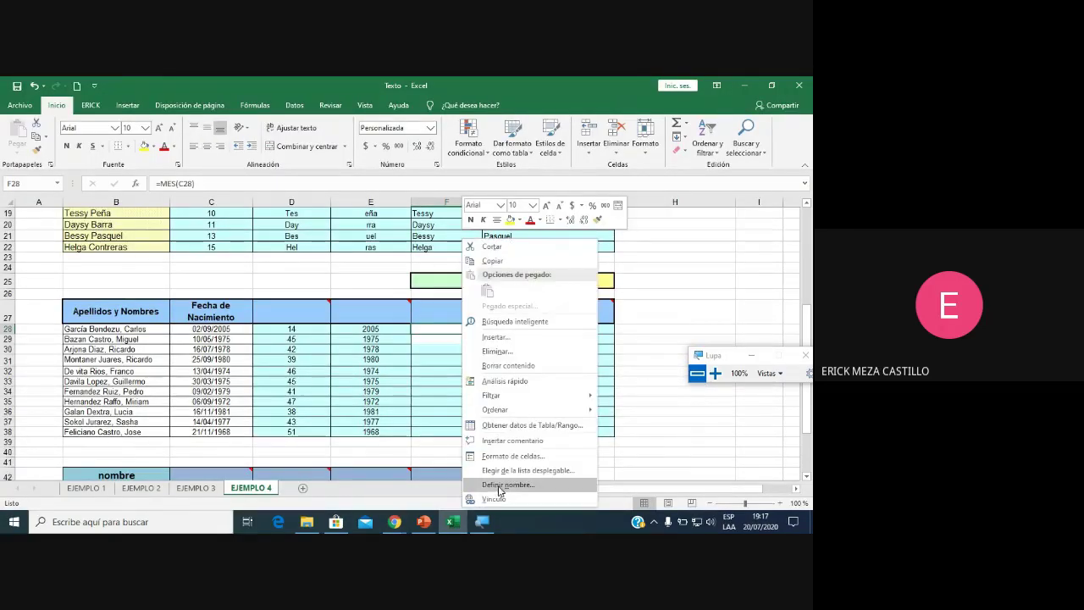
{"action": "left_click", "coordinate": [512, 458]}
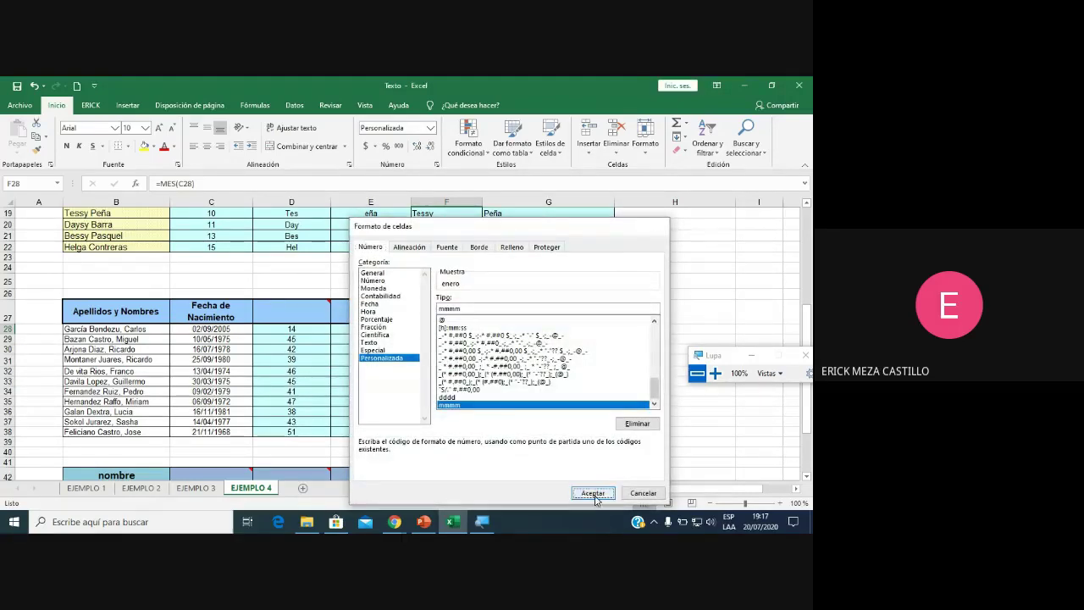
{"action": "left_click", "coordinate": [589, 492]}
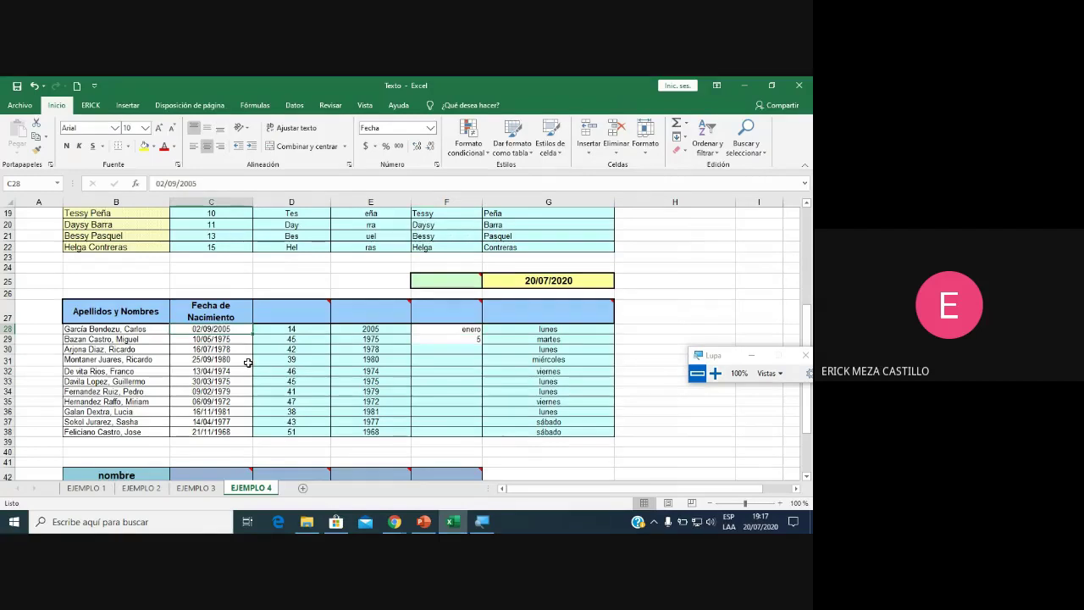
{"action": "right_click", "coordinate": [231, 332]}
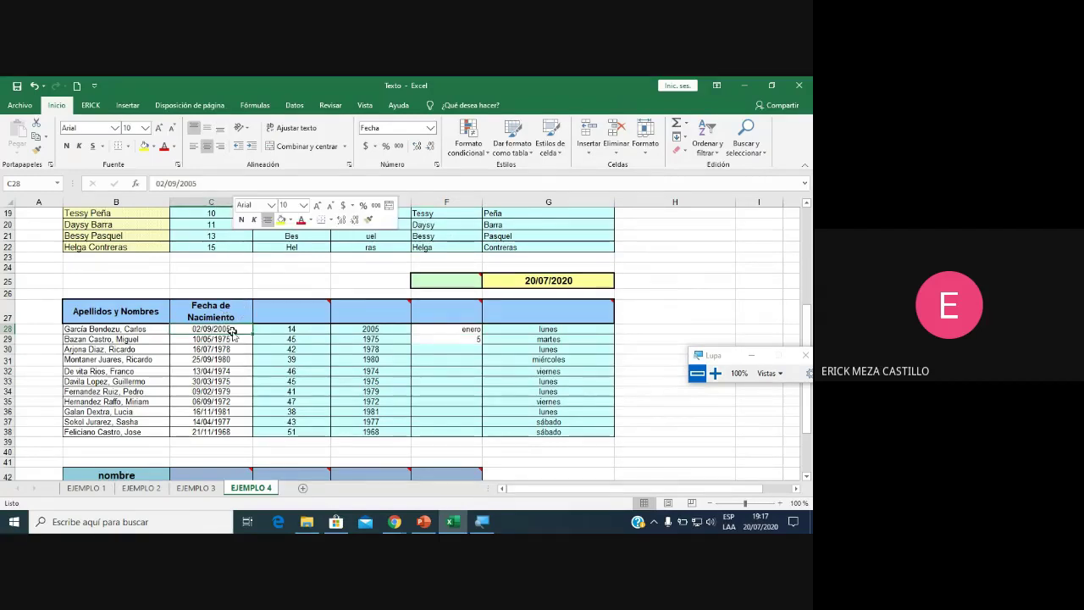
{"action": "key", "text": "Escape"}
{"action": "left_click", "coordinate": [460, 330]}
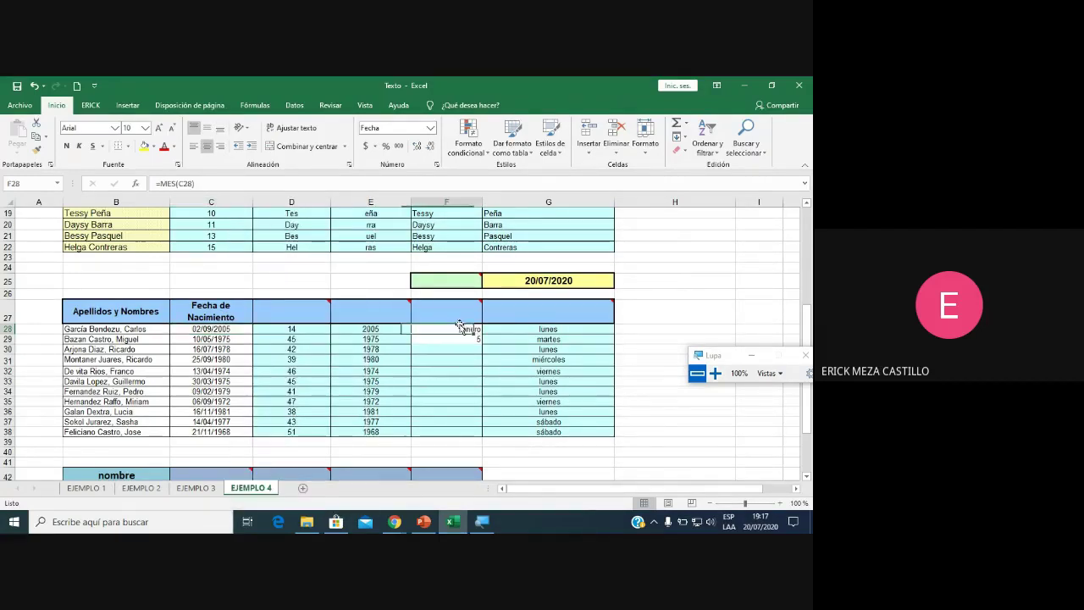
{"action": "left_click", "coordinate": [38, 150]}
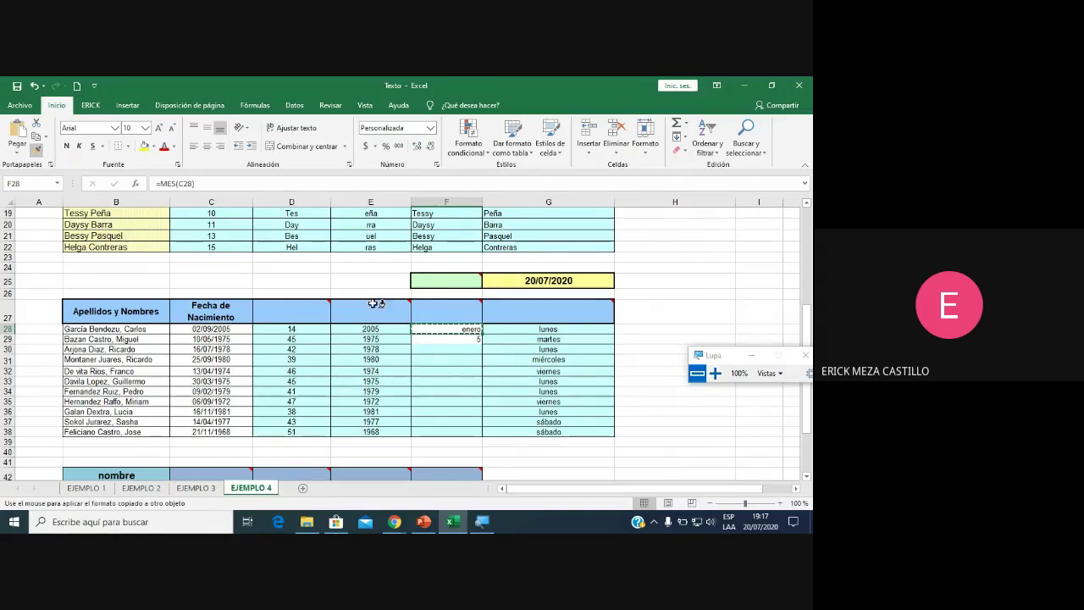
{"action": "left_click", "coordinate": [449, 341]}
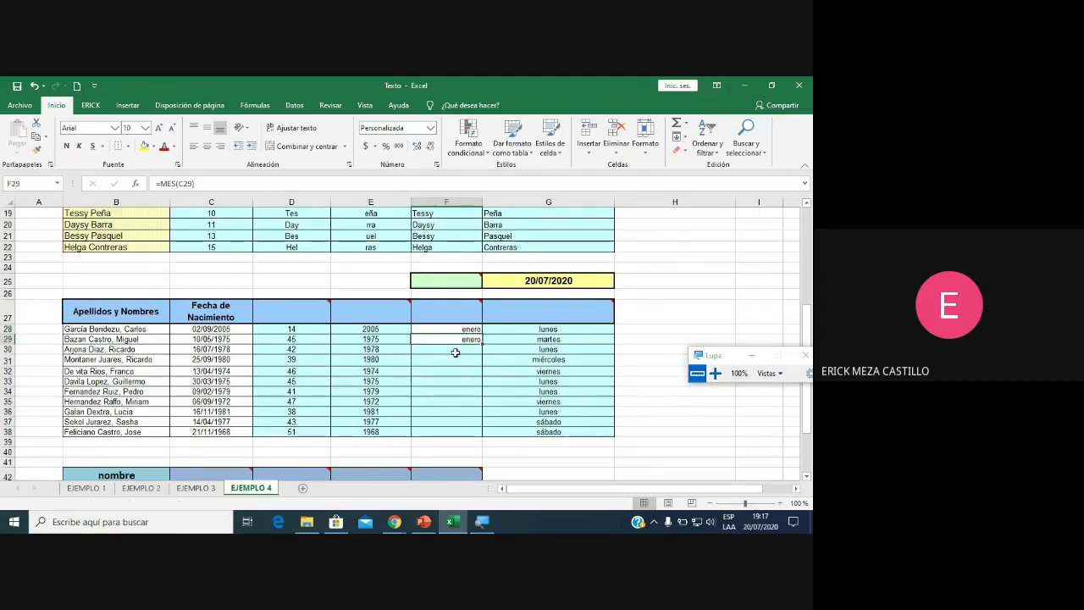
{"action": "right_click", "coordinate": [455, 351]}
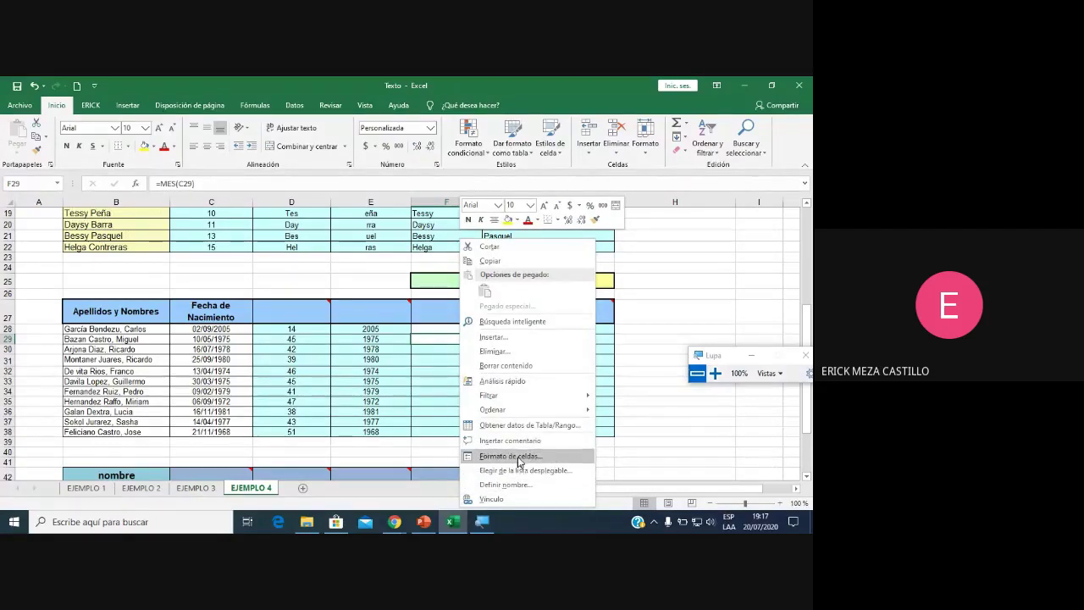
{"action": "left_click", "coordinate": [519, 455]}
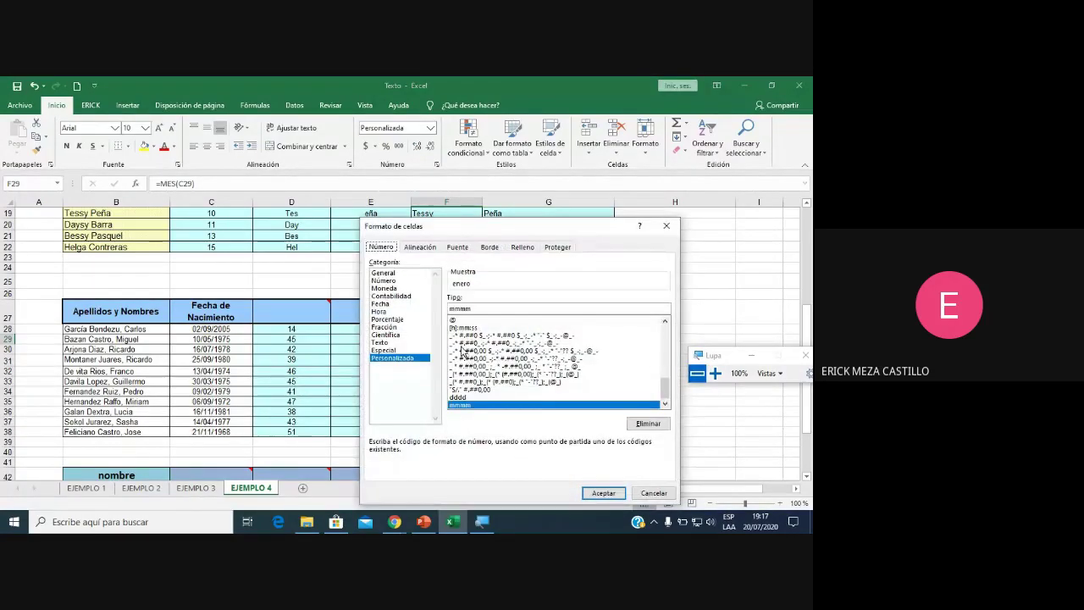
{"action": "left_click", "coordinate": [603, 493]}
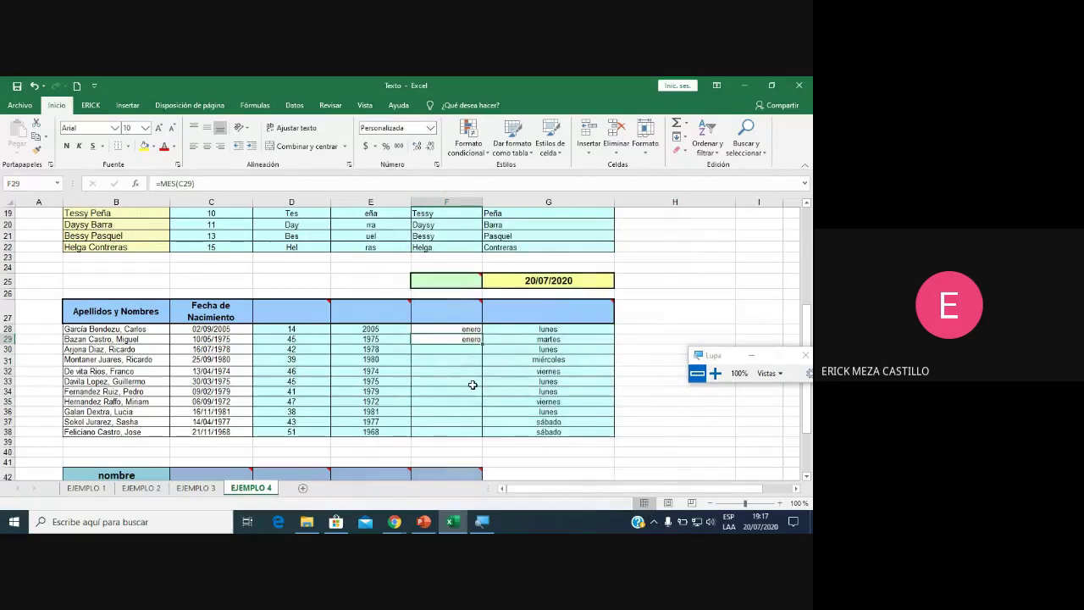
Check the C28 birthdate's cell format, then paint F31's formatting onto F28:F29.
{"action": "double_click", "coordinate": [214, 328]}
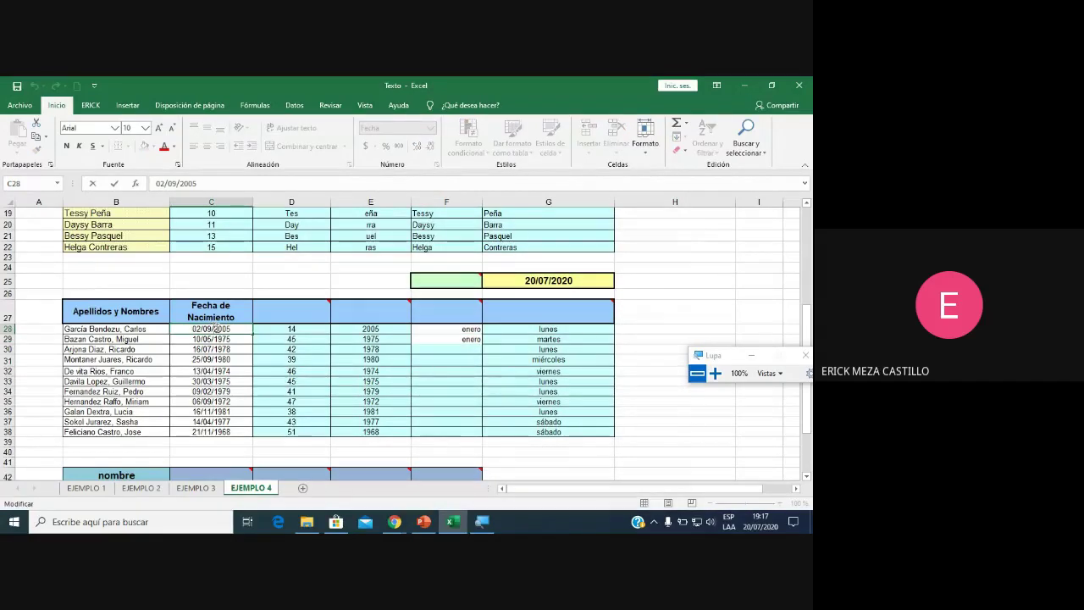
{"action": "key", "text": "Escape"}
{"action": "left_click", "coordinate": [442, 330]}
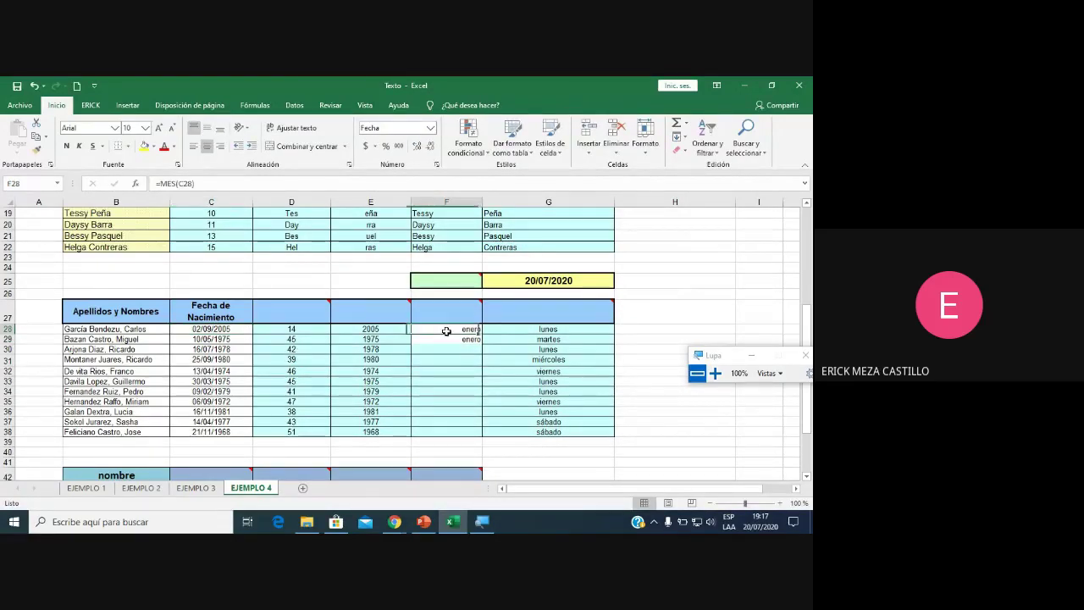
{"action": "left_click", "coordinate": [220, 328]}
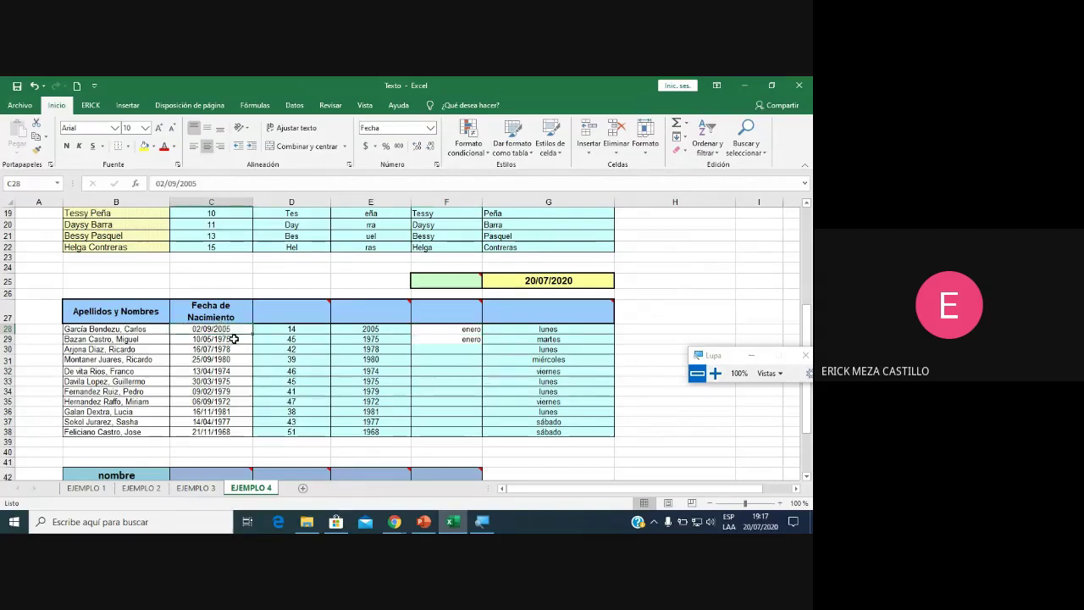
{"action": "right_click", "coordinate": [228, 328]}
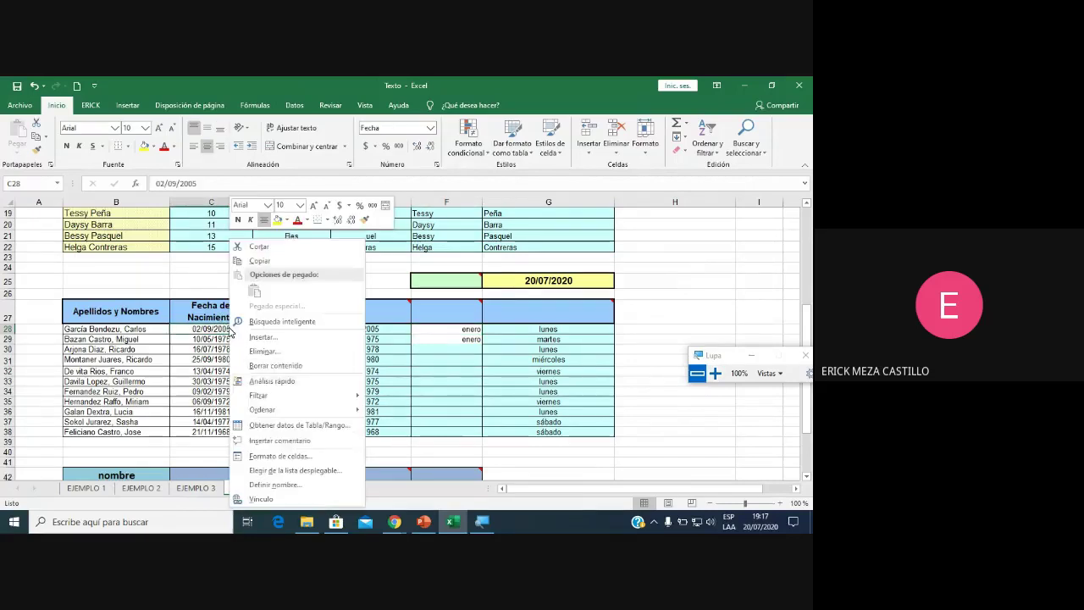
{"action": "left_click", "coordinate": [279, 453]}
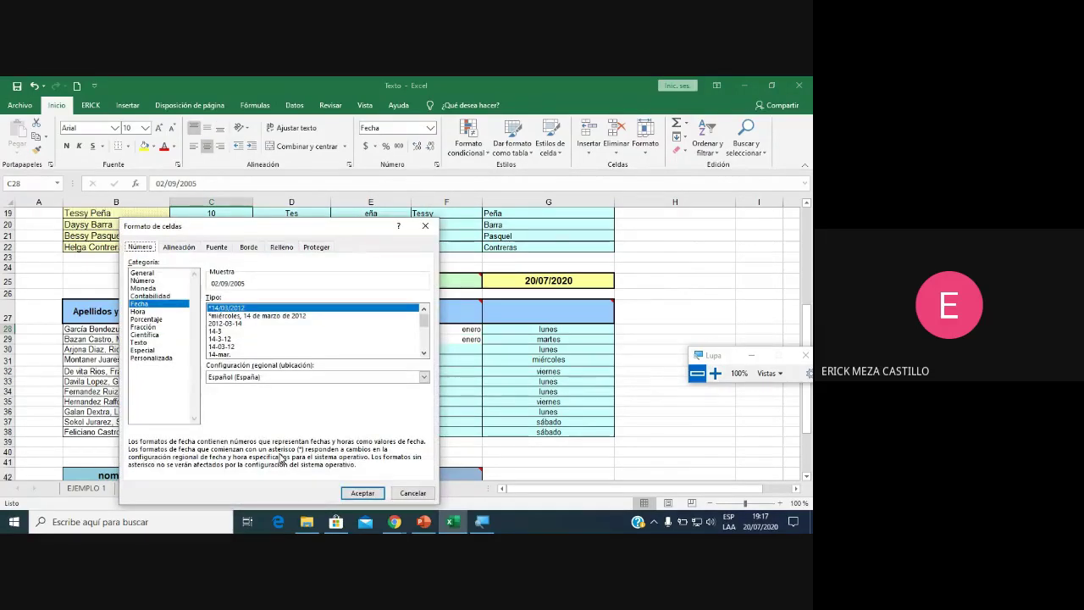
{"action": "key", "text": "Escape"}
{"action": "left_click", "coordinate": [462, 330]}
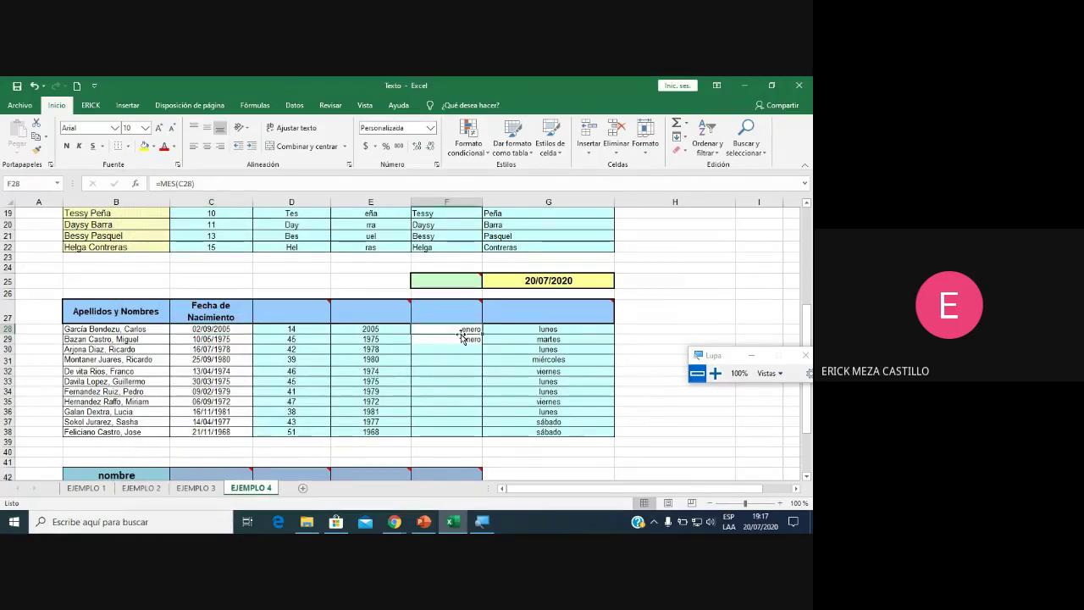
{"action": "left_click", "coordinate": [462, 356]}
{"action": "left_click", "coordinate": [36, 149]}
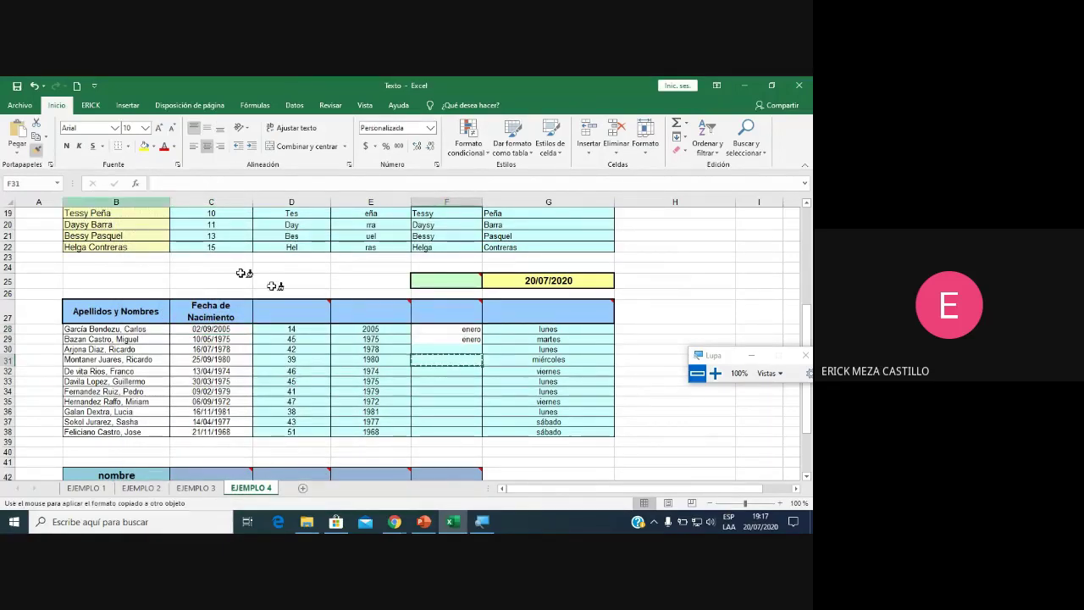
{"action": "left_click_drag", "start_coordinate": [467, 331], "coordinate": [462, 339]}
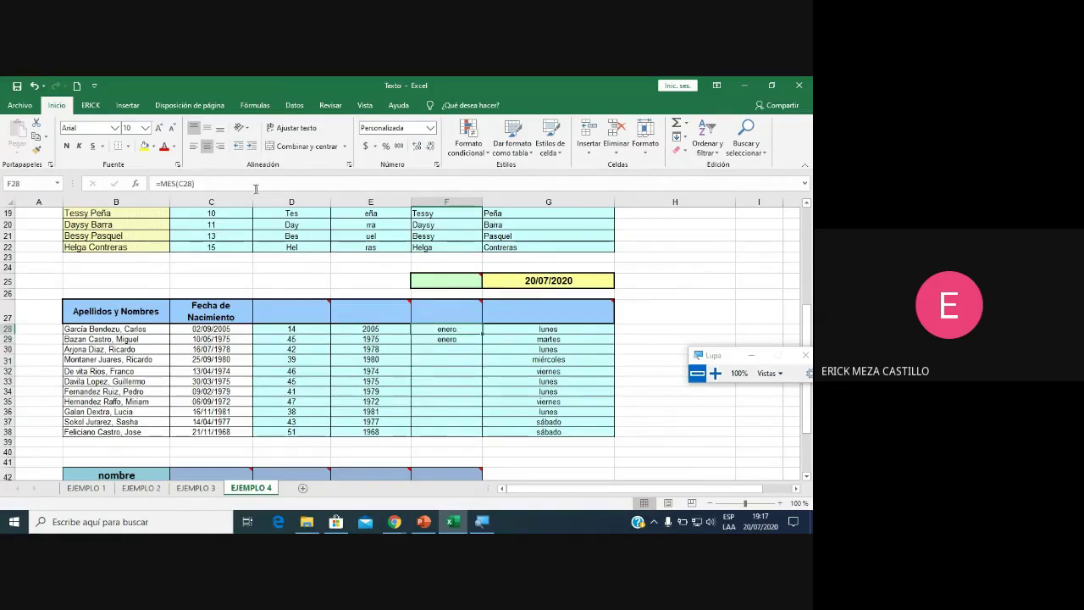
Change F28's custom format to mmm and paint it onto F29 so both show ene.
{"action": "right_click", "coordinate": [447, 330]}
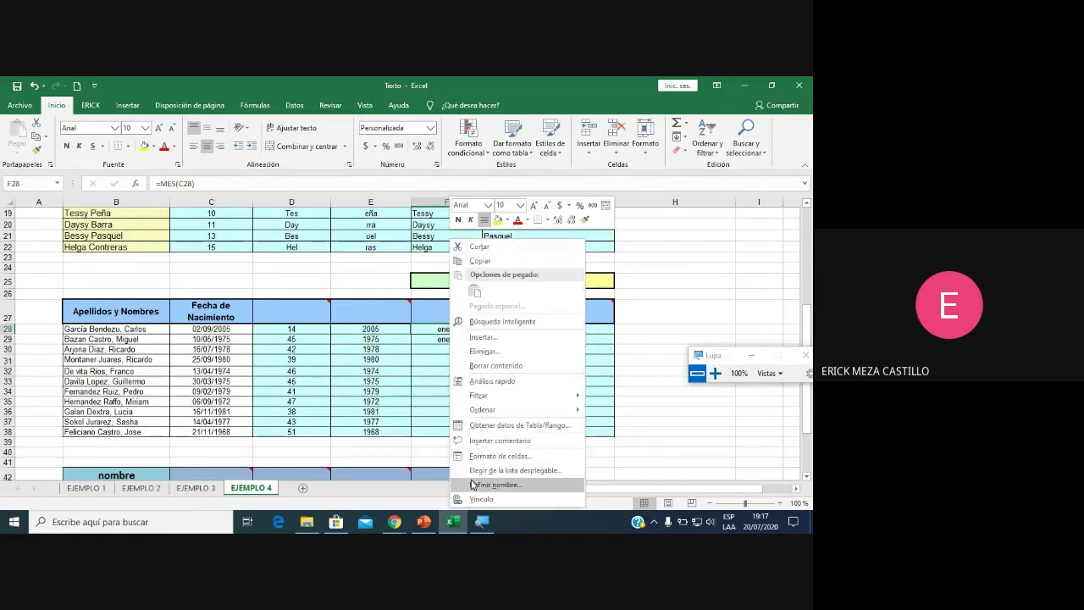
{"action": "left_click", "coordinate": [485, 458]}
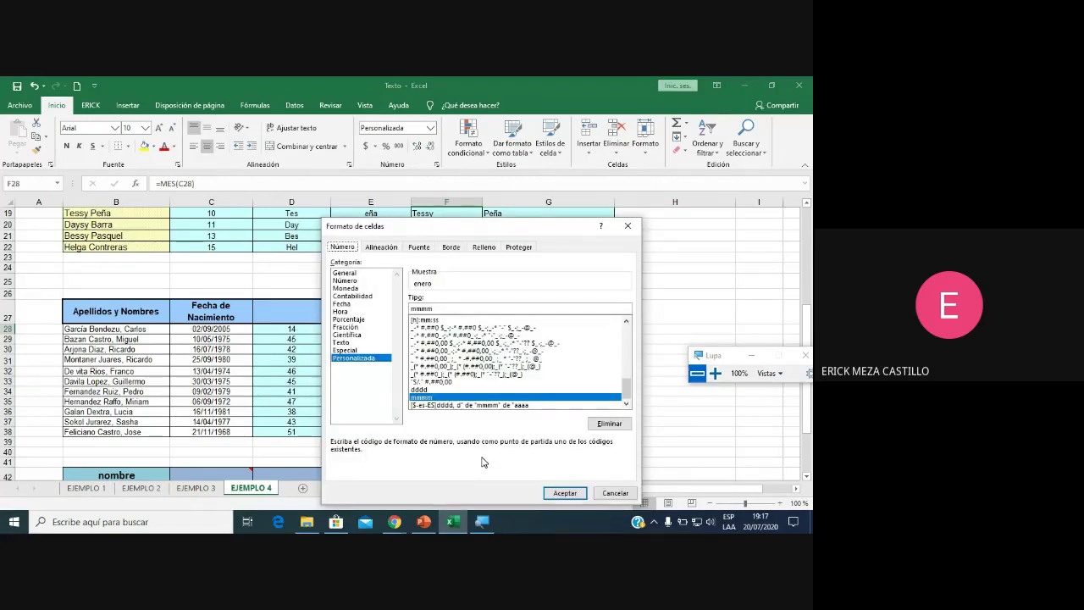
{"action": "left_click_drag", "start_coordinate": [452, 306], "coordinate": [374, 311]}
{"action": "type", "text": "MM"}
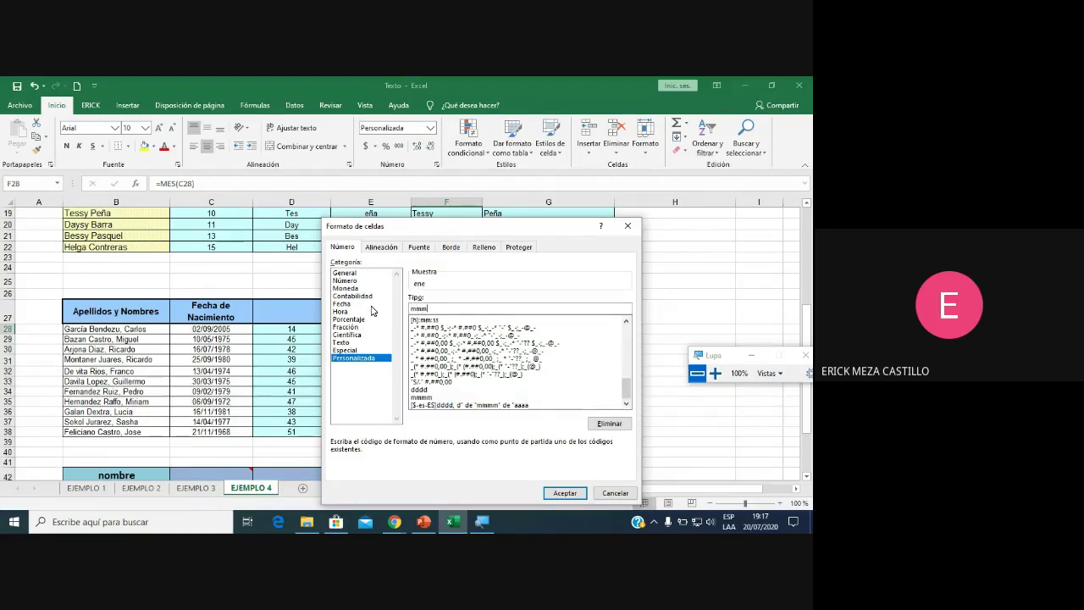
{"action": "key", "text": "Return"}
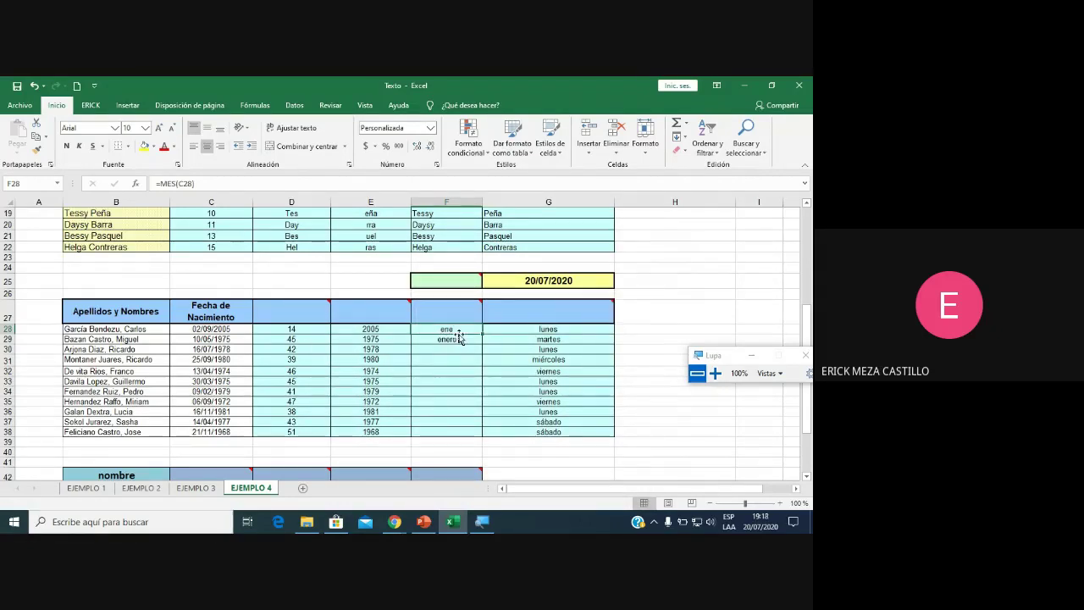
{"action": "left_click", "coordinate": [37, 150]}
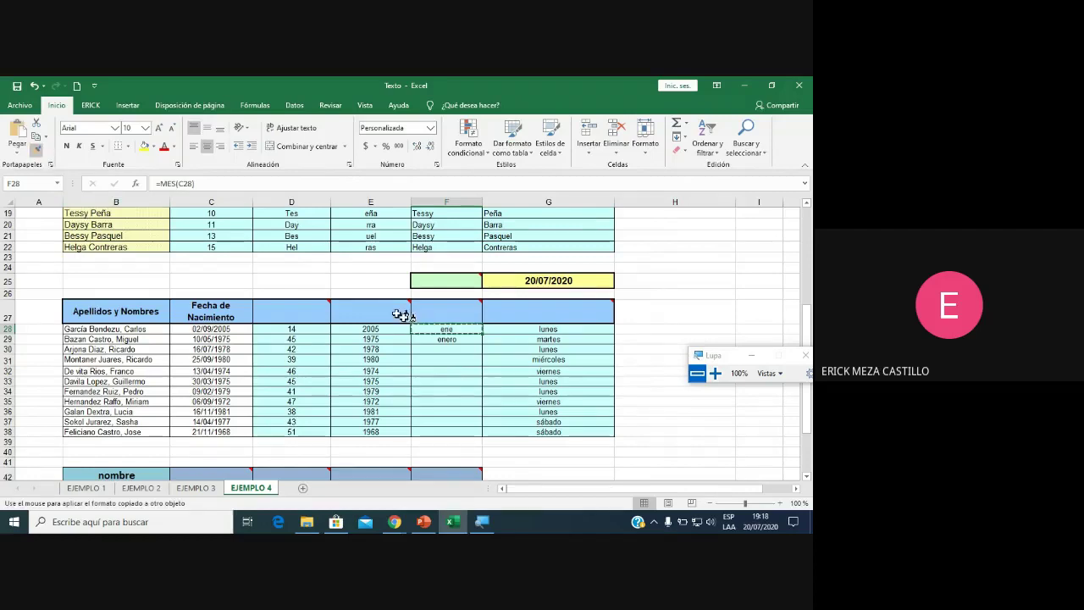
{"action": "left_click", "coordinate": [440, 338]}
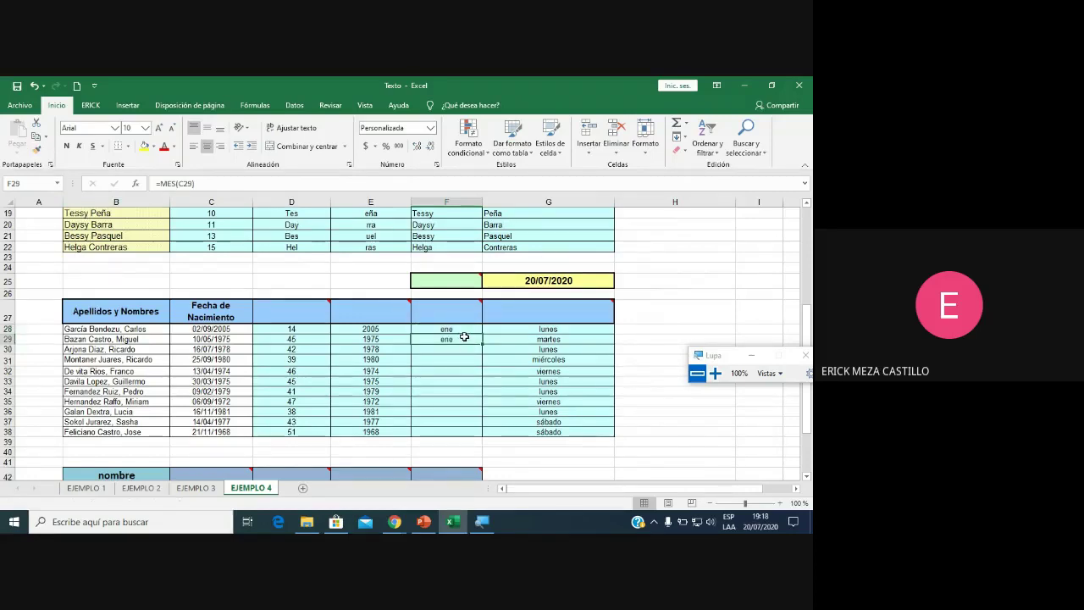
{"action": "double_click", "coordinate": [461, 338]}
{"action": "key", "text": "Escape"}
{"action": "left_click", "coordinate": [394, 522]}
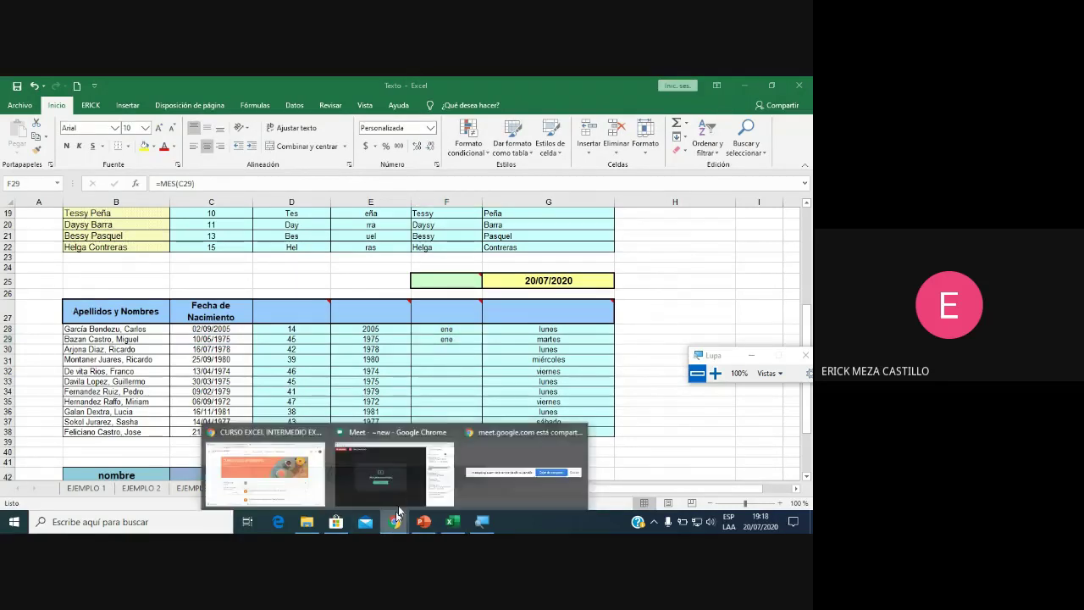
{"action": "left_click", "coordinate": [437, 490]}
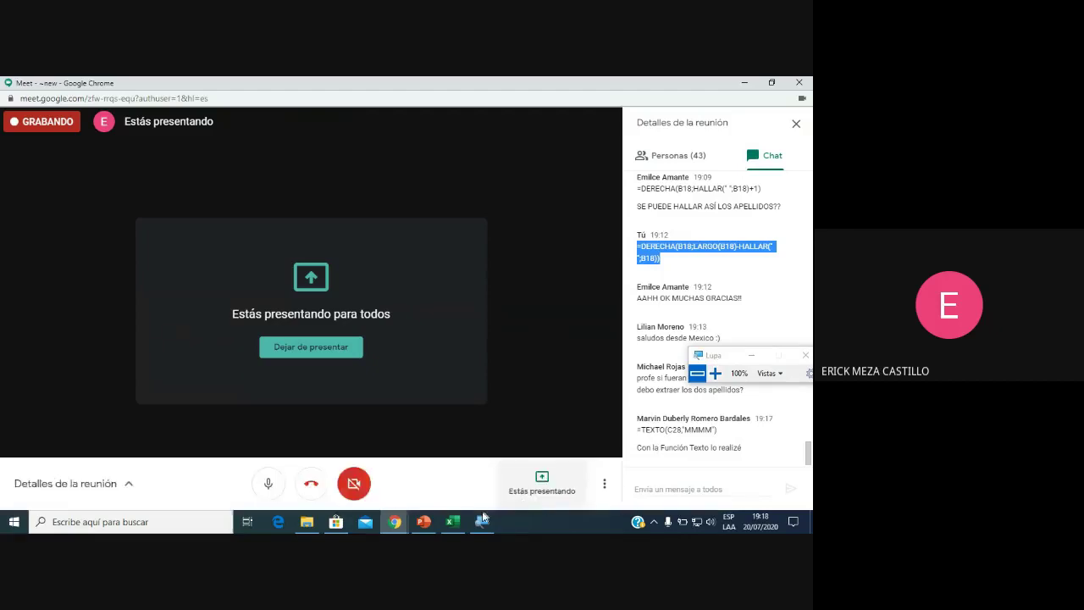
{"action": "left_click", "coordinate": [452, 522]}
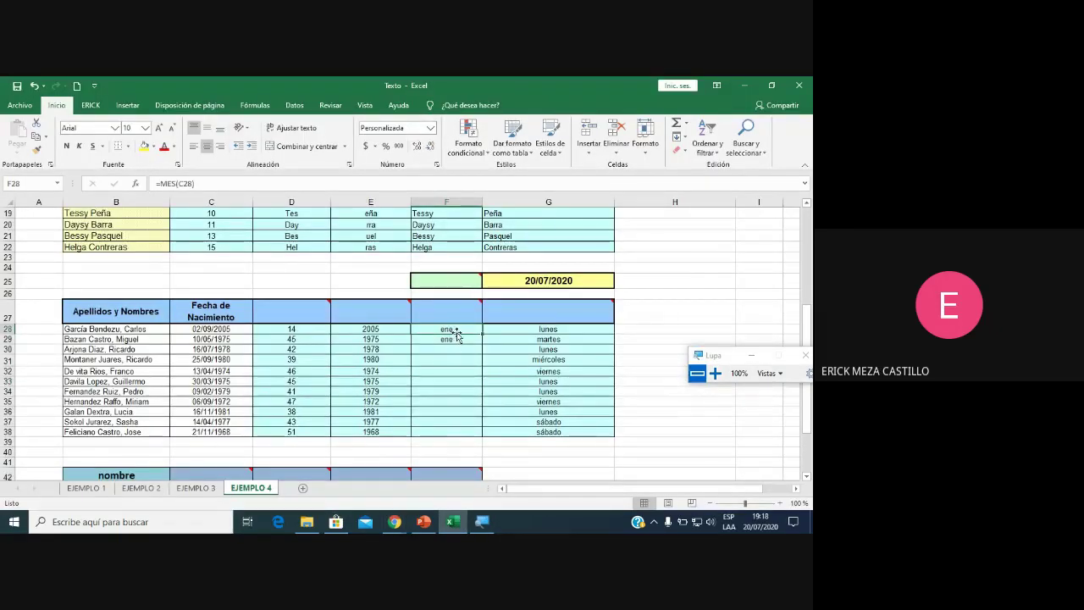
Paint General formatting onto F28 and F29 so they show months 9 and 5.
{"action": "double_click", "coordinate": [458, 329]}
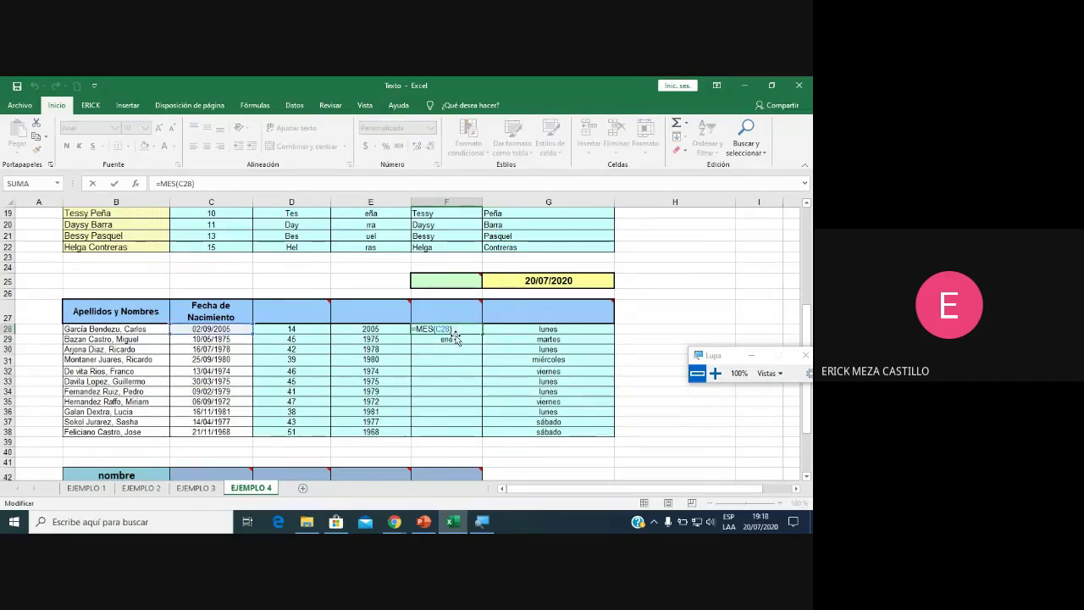
{"action": "key", "text": "Escape"}
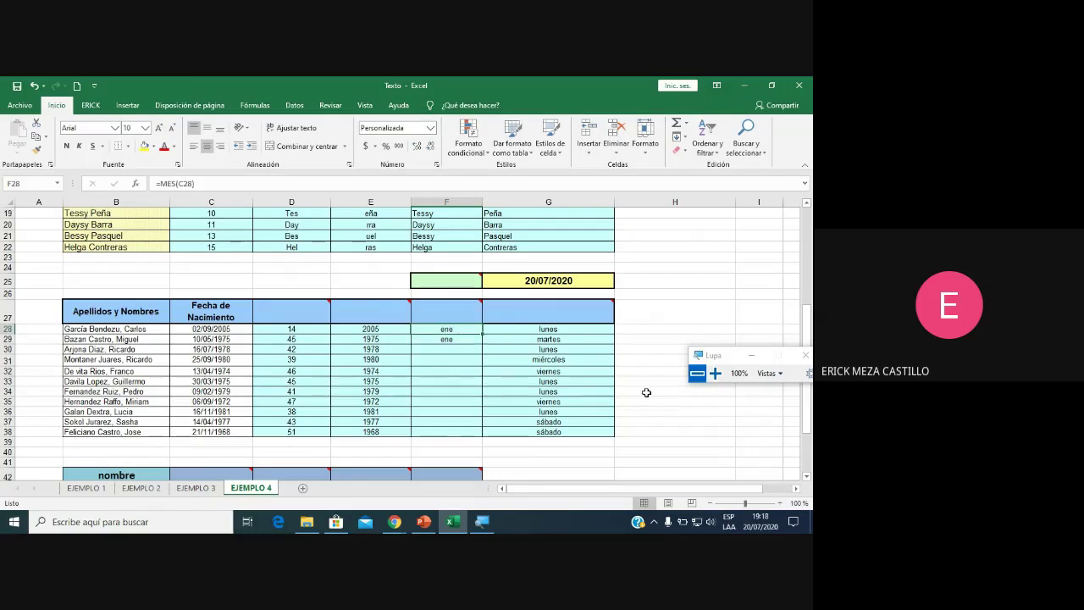
{"action": "left_click", "coordinate": [701, 402]}
{"action": "left_click", "coordinate": [765, 312]}
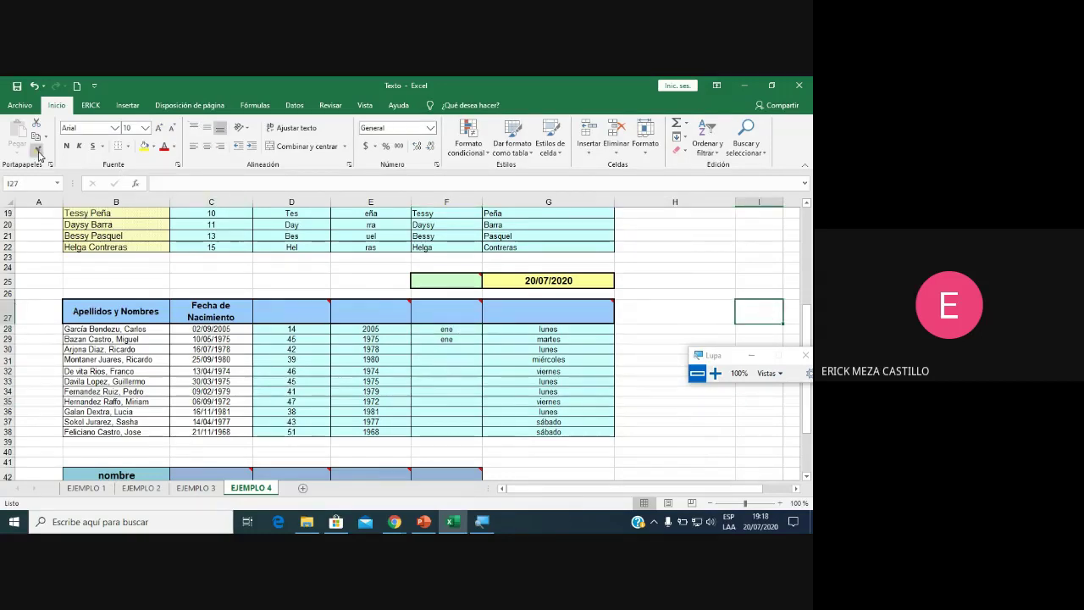
{"action": "left_click", "coordinate": [437, 329]}
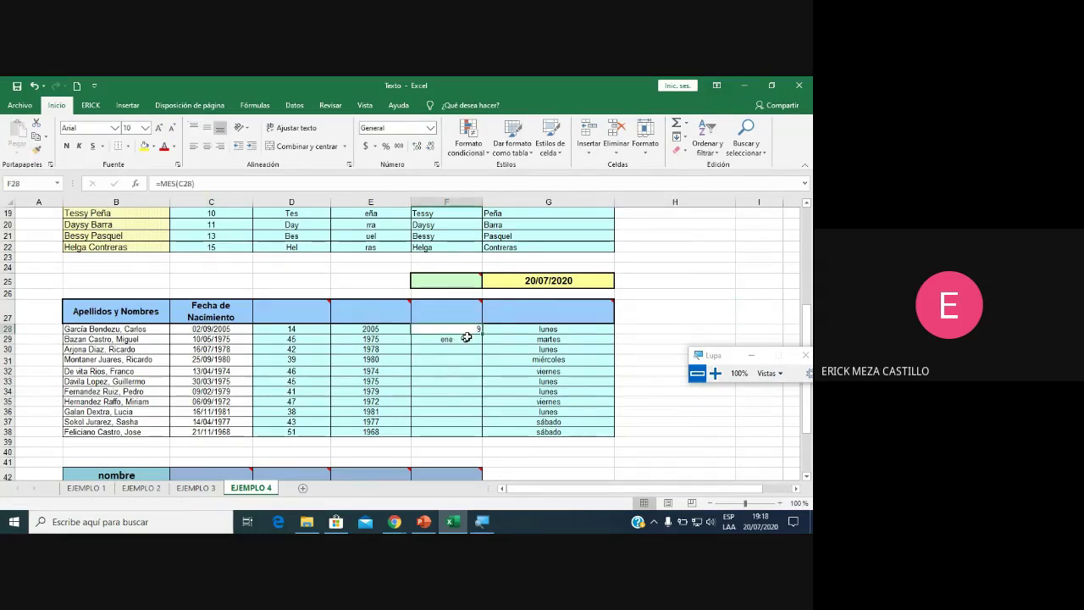
{"action": "left_click", "coordinate": [747, 329]}
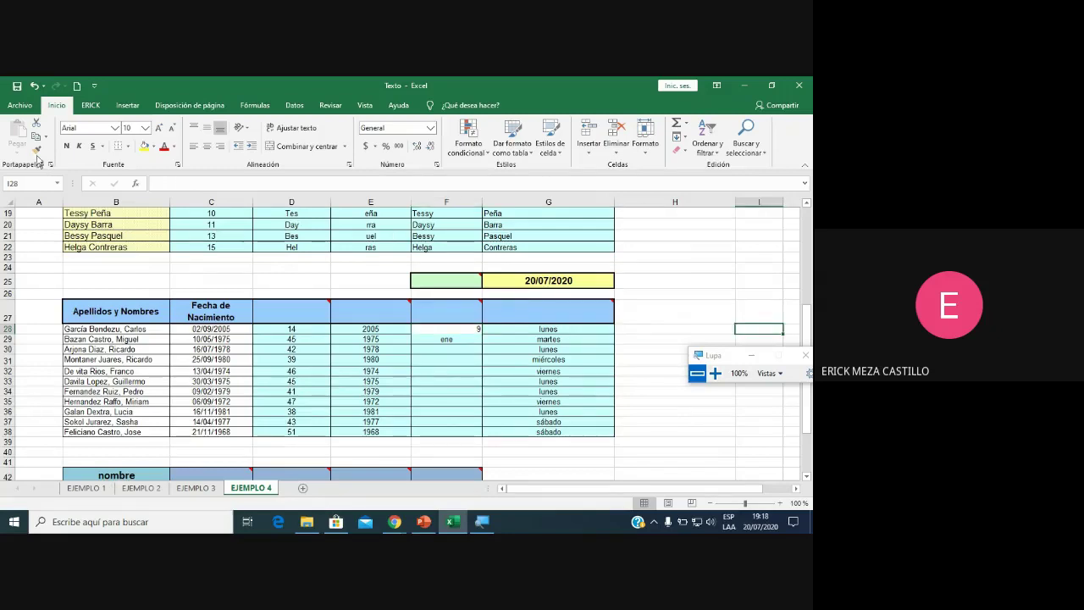
{"action": "left_click", "coordinate": [438, 329]}
{"action": "left_click", "coordinate": [37, 148]}
{"action": "left_click", "coordinate": [459, 340]}
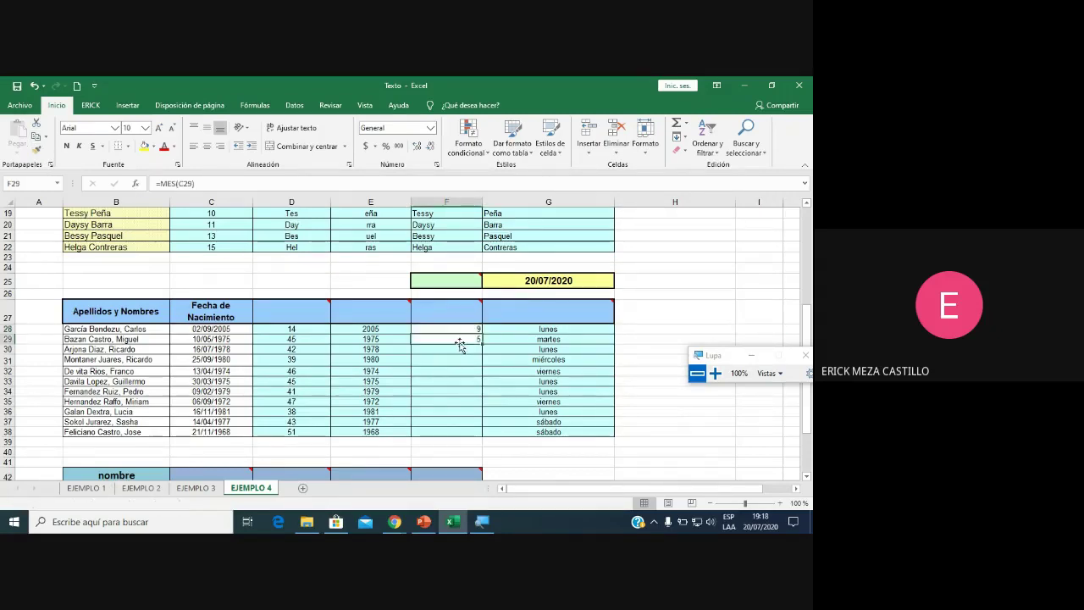
Select F28:F29 and fill the month formula down to F38.
{"action": "left_click", "coordinate": [477, 330]}
{"action": "left_click_drag", "start_coordinate": [480, 333], "coordinate": [478, 434]}
{"action": "left_click", "coordinate": [666, 328]}
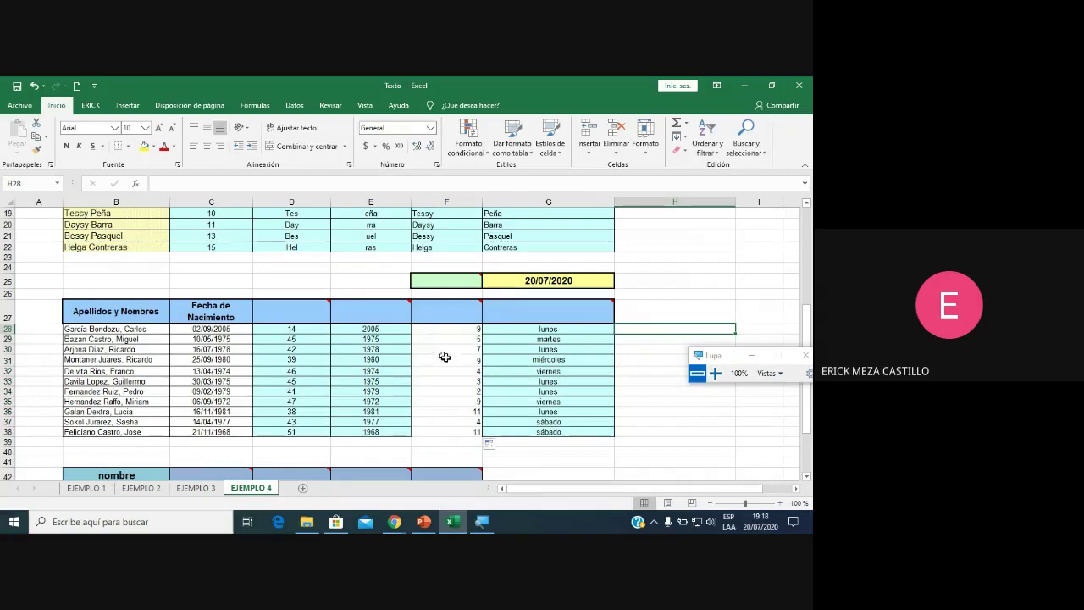
{"action": "left_click", "coordinate": [477, 328]}
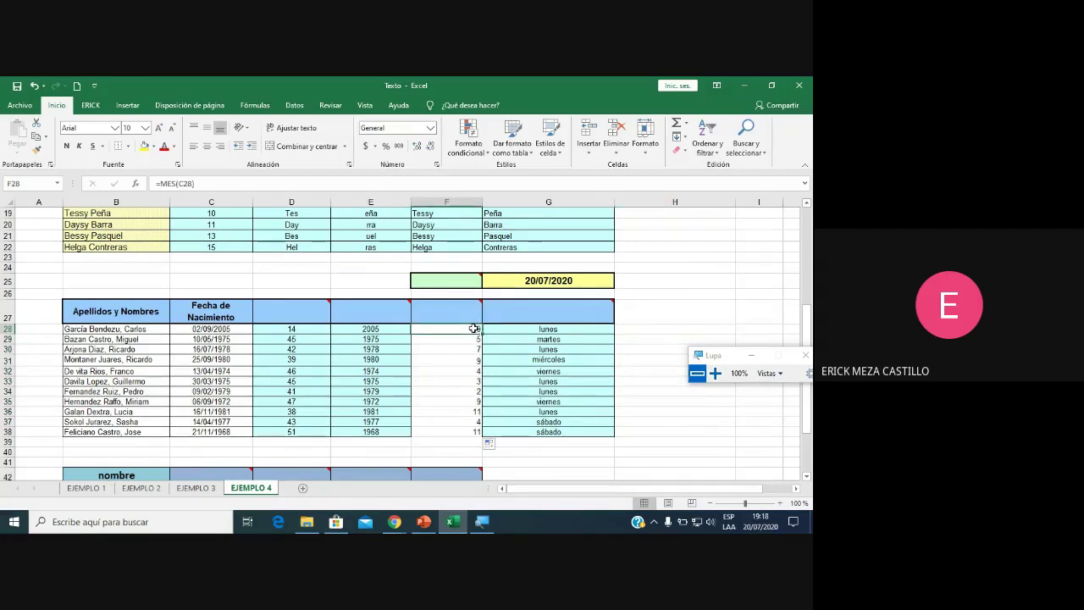
Preview several date formats for F28 in Formato de celdas, then keep the plain month number.
{"action": "right_click", "coordinate": [475, 329]}
{"action": "left_click", "coordinate": [502, 454]}
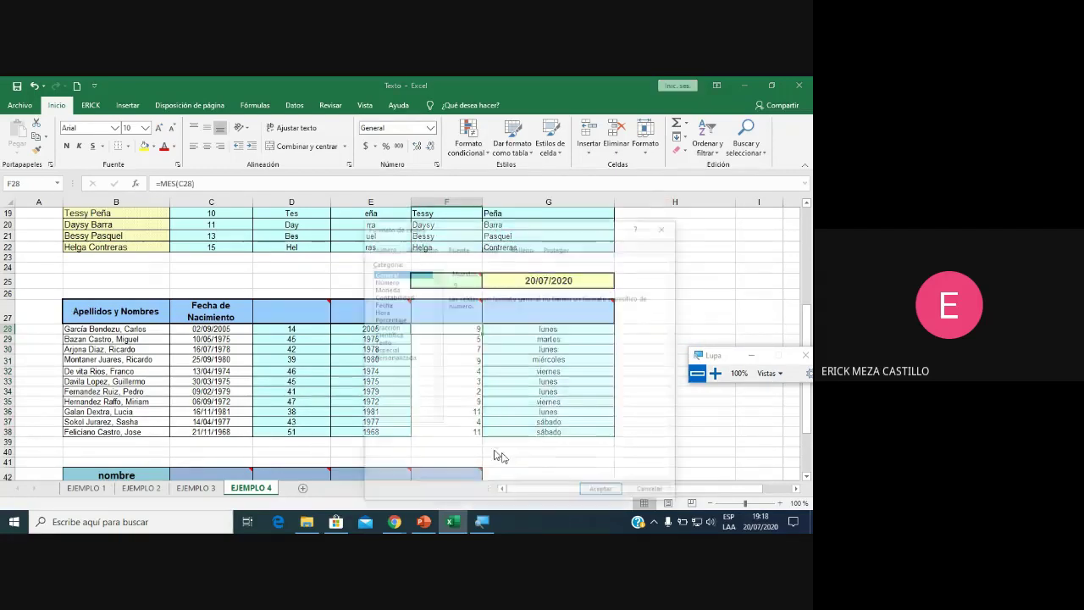
{"action": "left_click", "coordinate": [380, 304]}
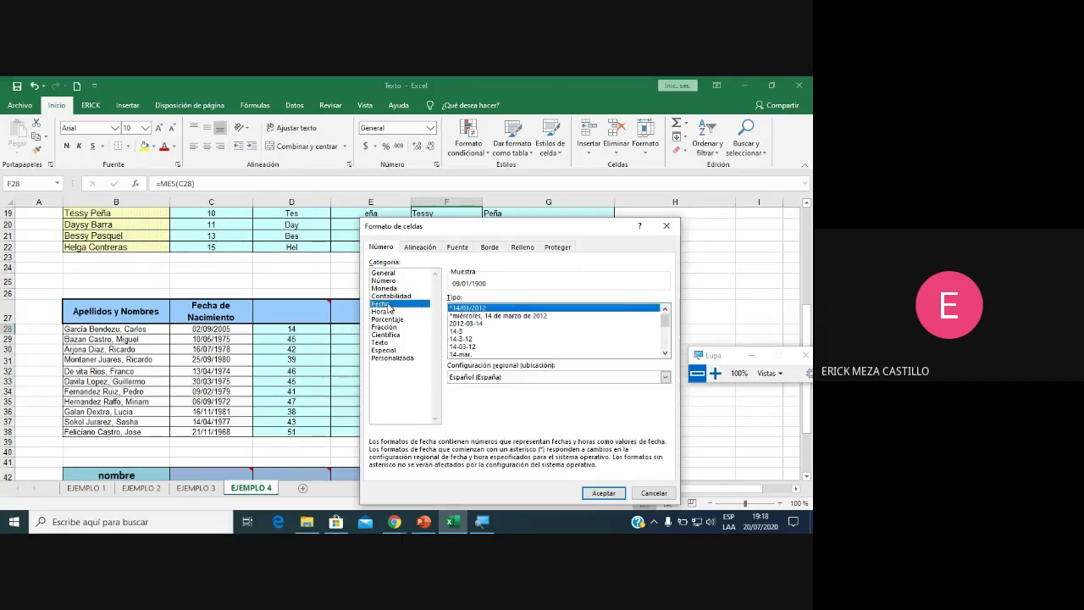
{"action": "left_click_drag", "start_coordinate": [665, 315], "coordinate": [664, 344]}
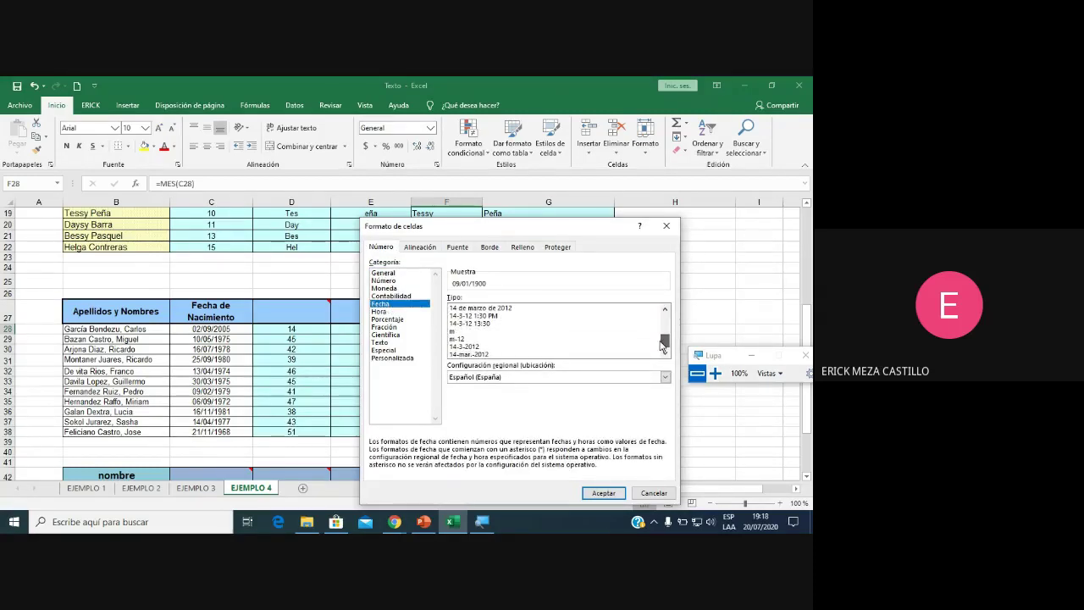
{"action": "left_click", "coordinate": [461, 331]}
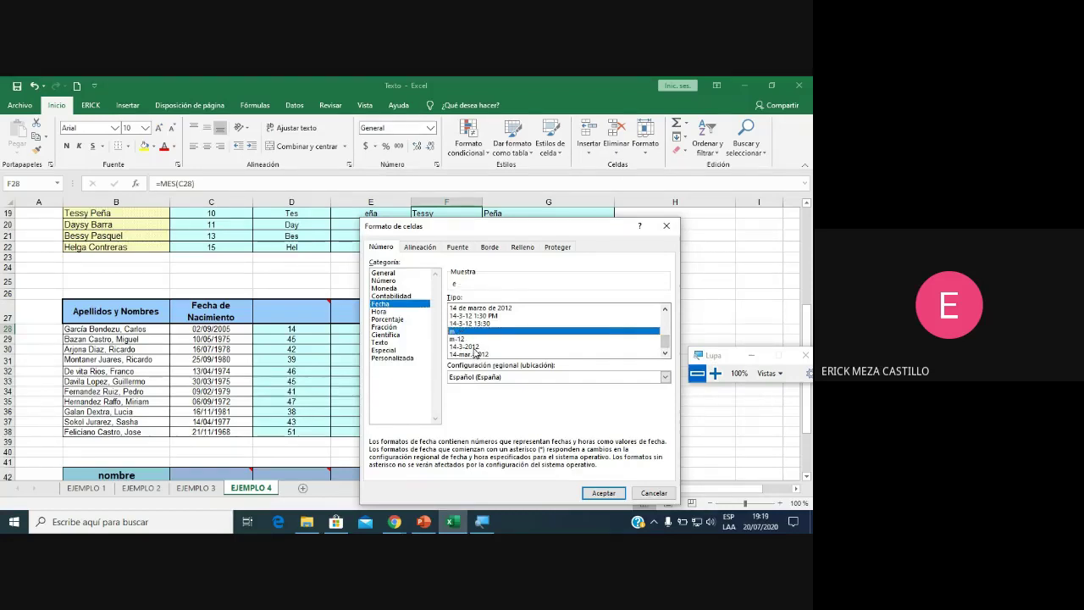
{"action": "left_click", "coordinate": [464, 340]}
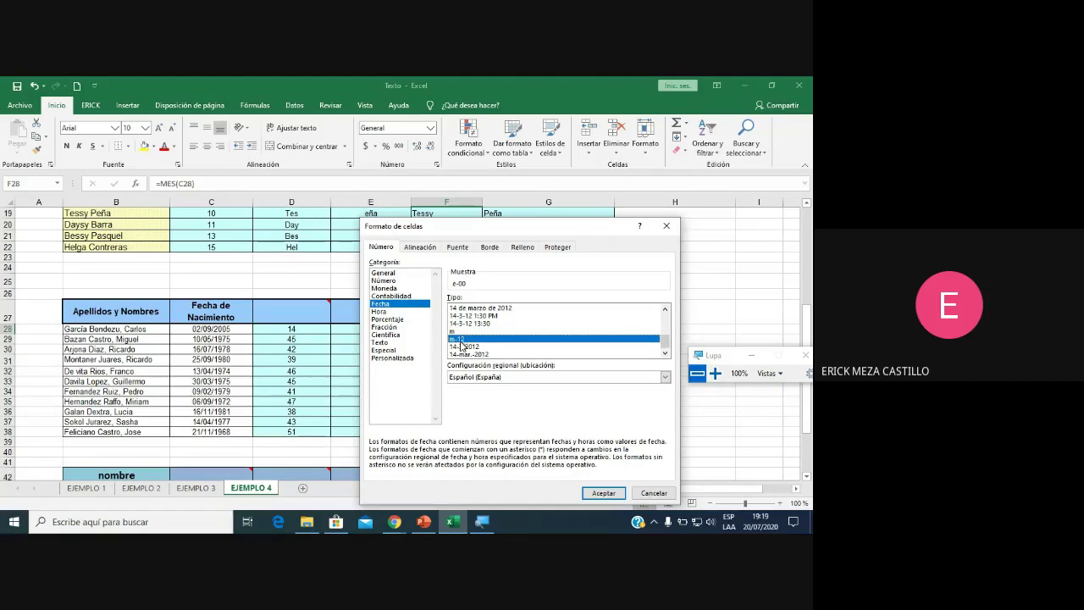
{"action": "left_click", "coordinate": [464, 347]}
{"action": "left_click", "coordinate": [468, 309]}
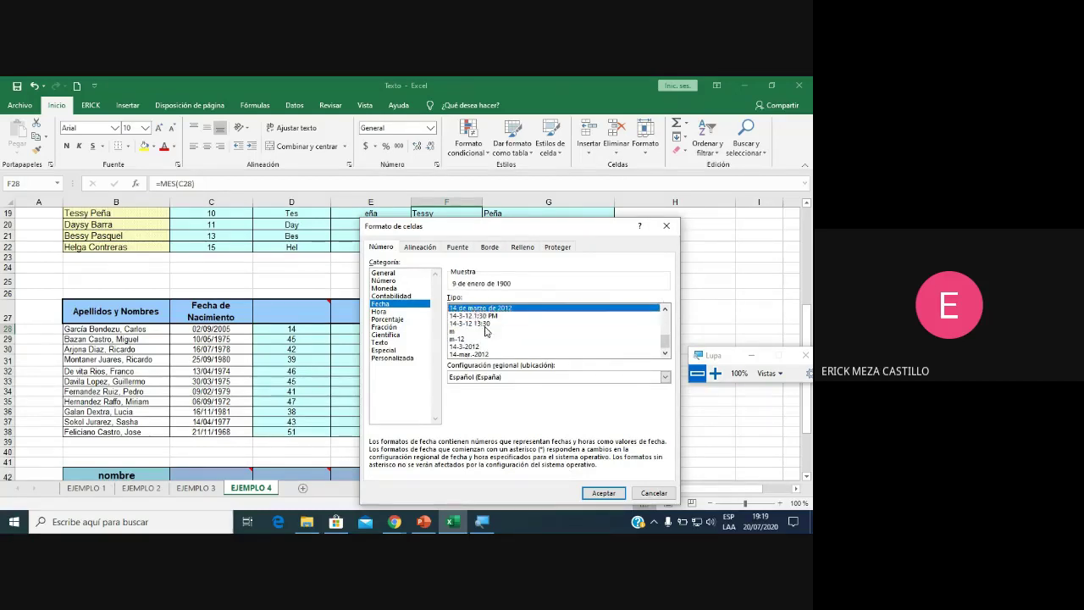
{"action": "left_click", "coordinate": [478, 323]}
{"action": "left_click", "coordinate": [604, 492]}
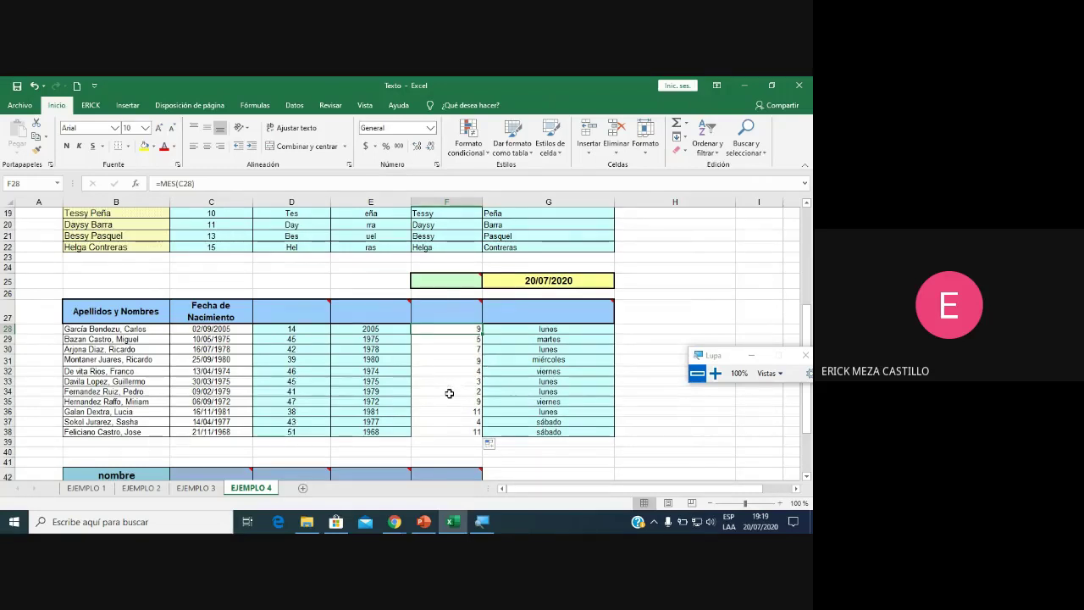
Copy F28's centred formatting onto the month results F28:F38 with Copiar formato.
{"action": "scroll", "coordinate": [448, 397], "scroll_direction": "down", "scroll_amount": 1}
{"action": "scroll", "coordinate": [439, 392], "scroll_direction": "up", "scroll_amount": 1}
{"action": "left_click", "coordinate": [378, 329]}
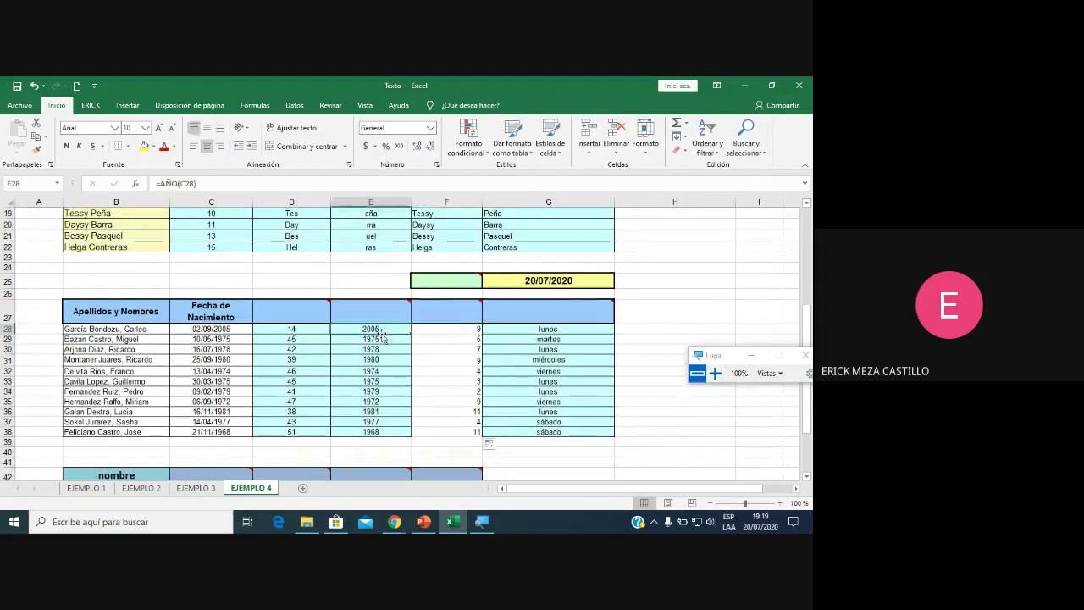
{"action": "left_click", "coordinate": [449, 329]}
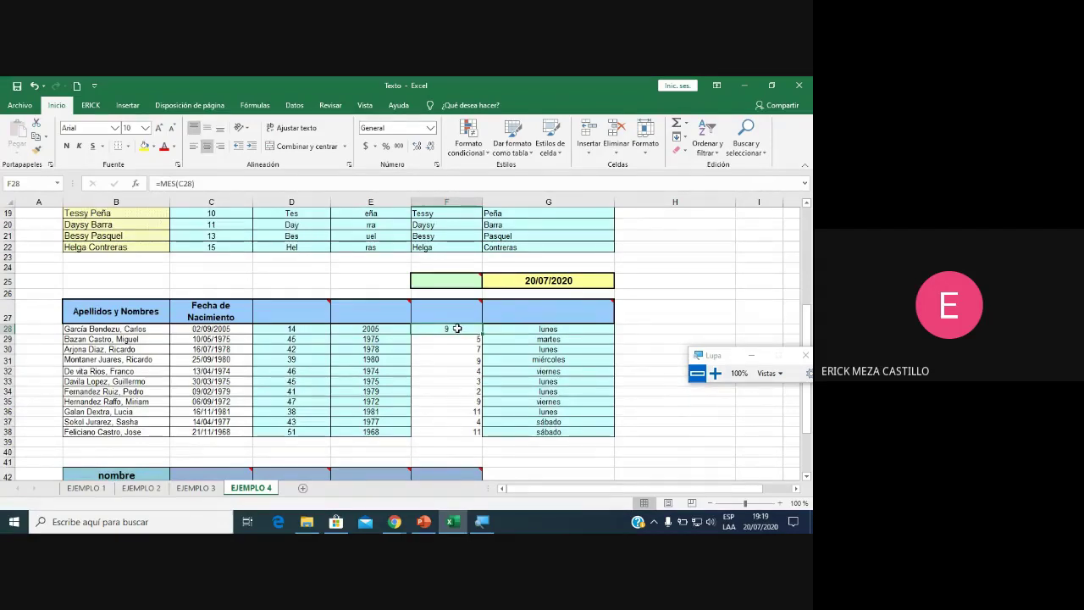
{"action": "left_click", "coordinate": [37, 149]}
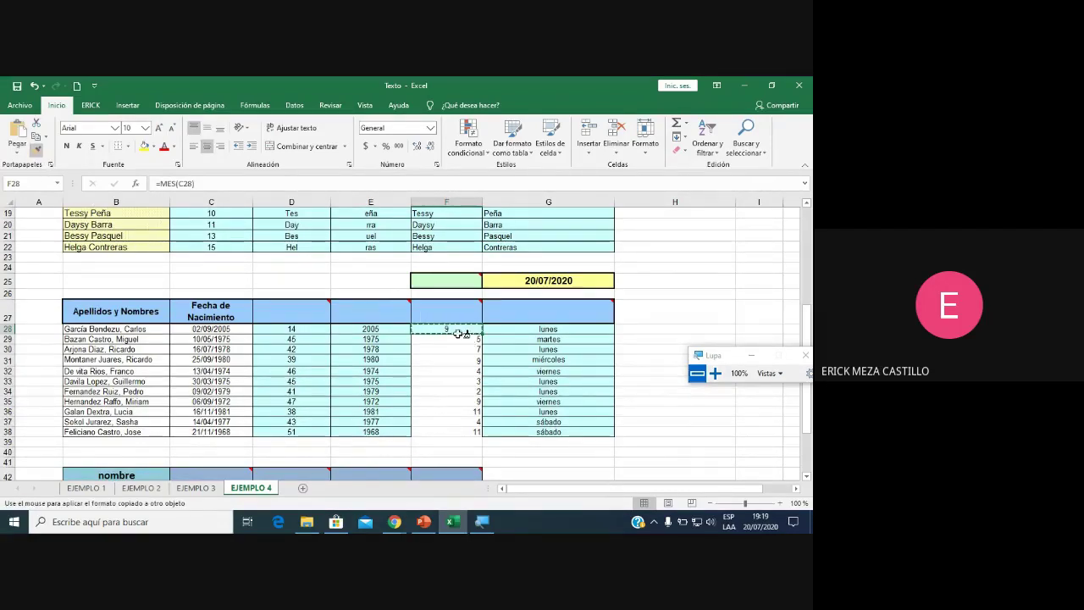
{"action": "left_click_drag", "start_coordinate": [458, 334], "coordinate": [458, 432]}
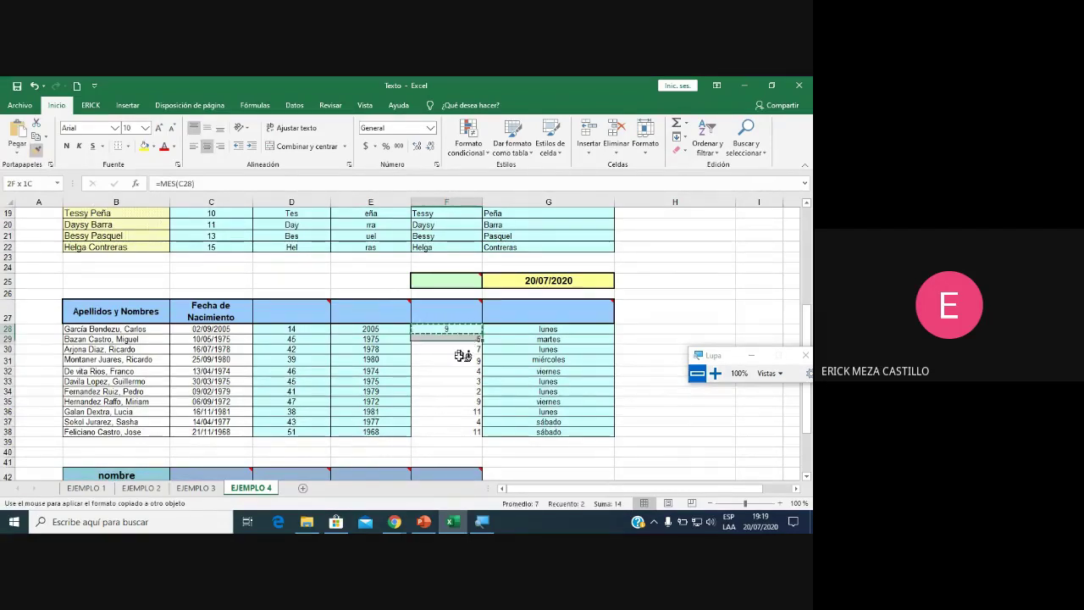
{"action": "left_click", "coordinate": [463, 412]}
{"action": "left_click", "coordinate": [458, 329]}
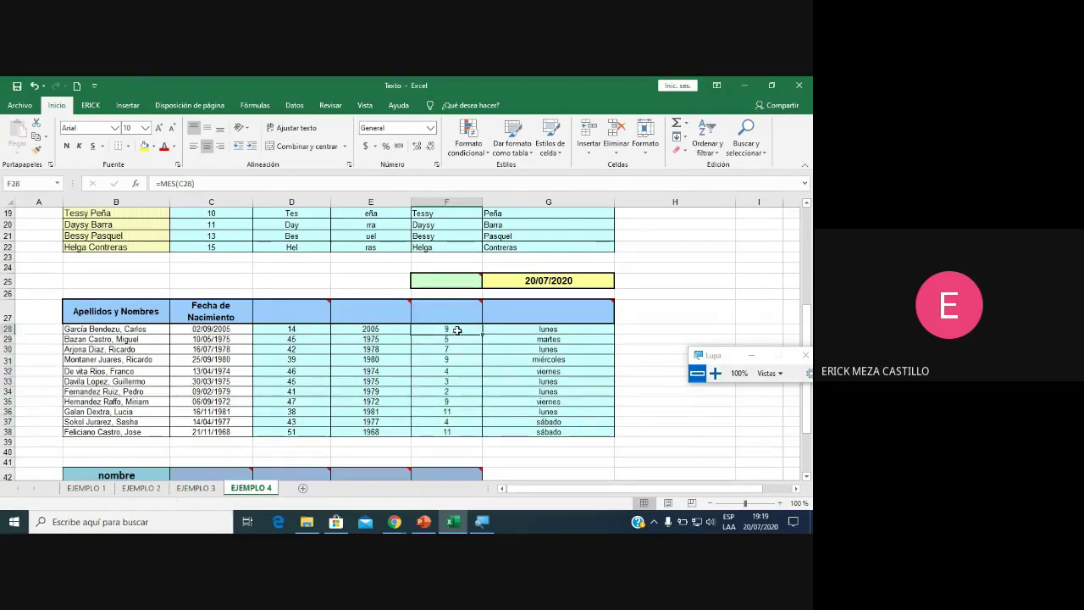
Inspect F28's Especial and Personalizada format codes, then close Formato de celdas unchanged.
{"action": "right_click", "coordinate": [461, 329]}
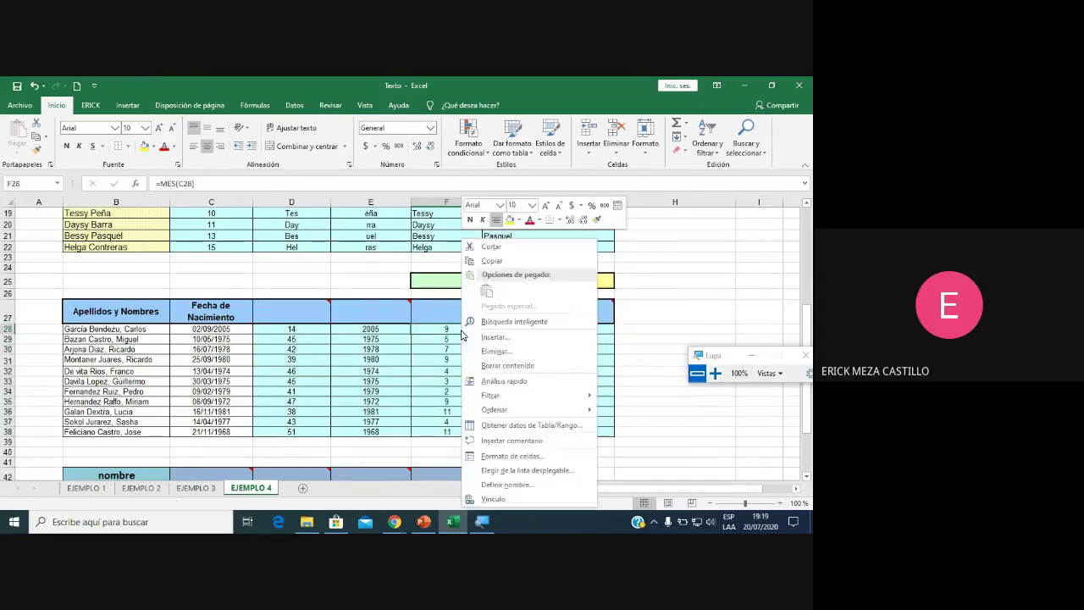
{"action": "left_click", "coordinate": [519, 455]}
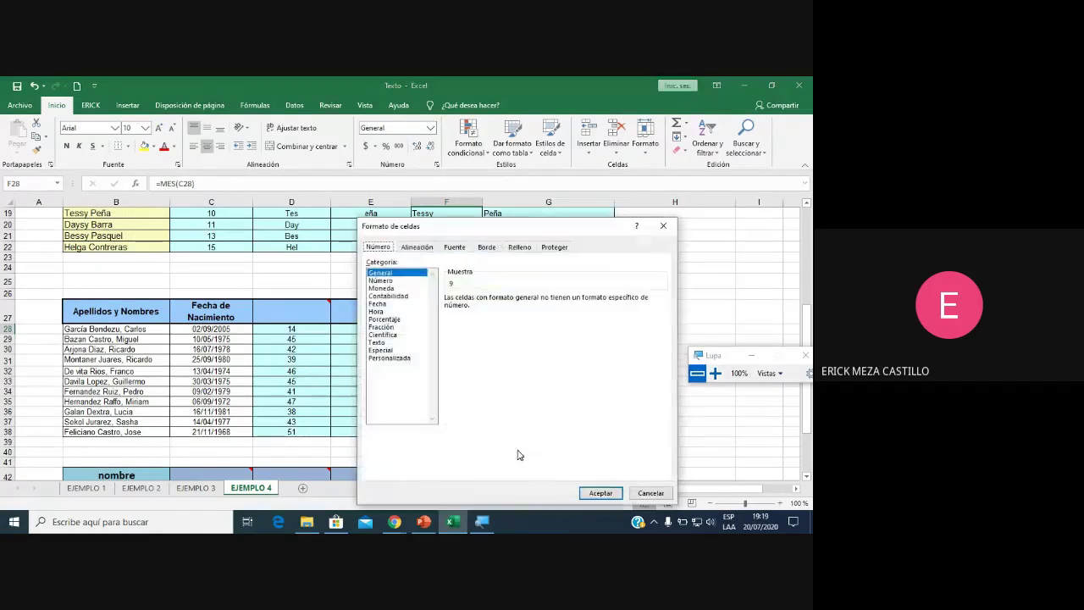
{"action": "left_click", "coordinate": [390, 350]}
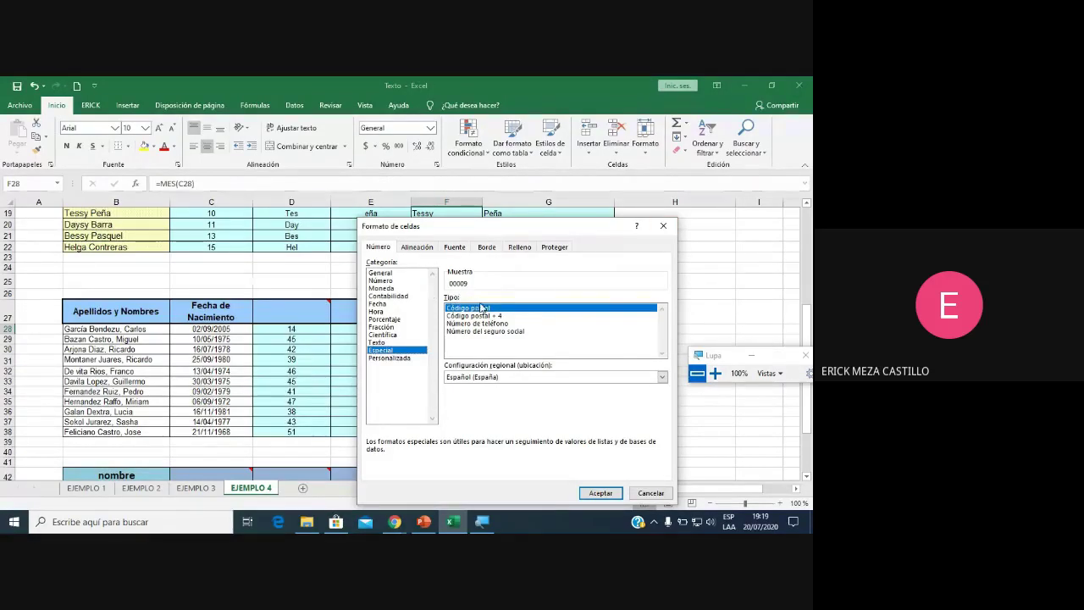
{"action": "left_click", "coordinate": [408, 359]}
{"action": "left_click_drag", "start_coordinate": [476, 308], "coordinate": [418, 313]}
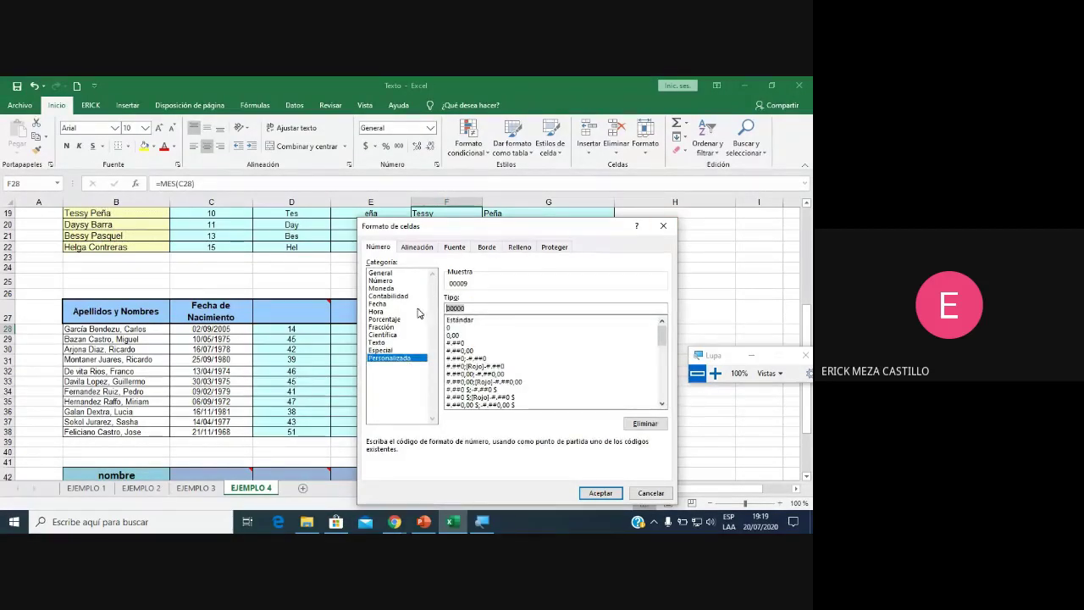
{"action": "type", "text": "m"}
{"action": "key", "text": "BackSpace"}
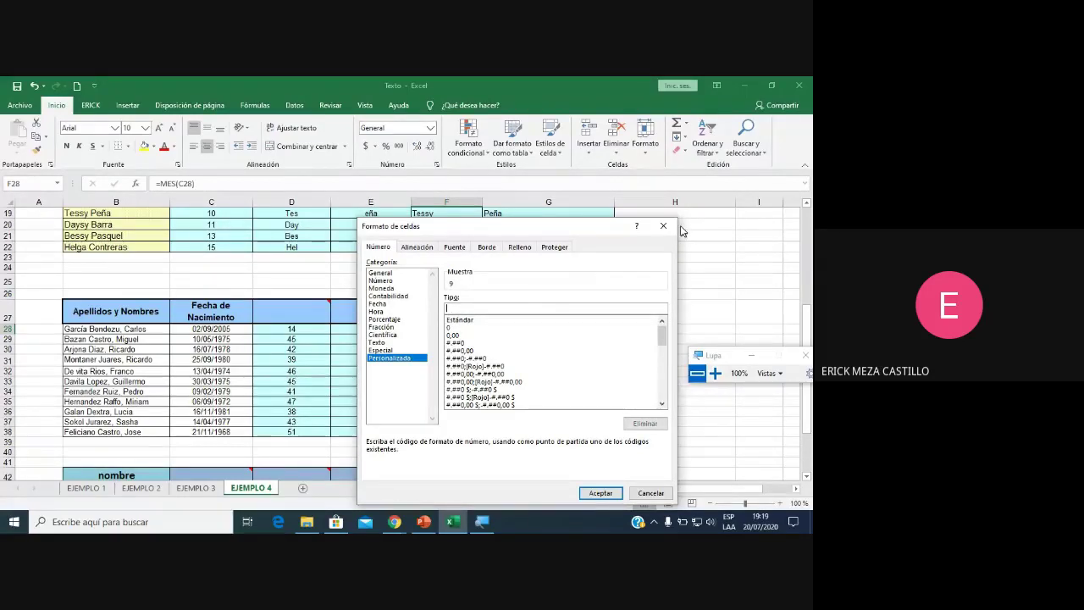
{"action": "left_click", "coordinate": [664, 226]}
{"action": "left_click", "coordinate": [187, 332]}
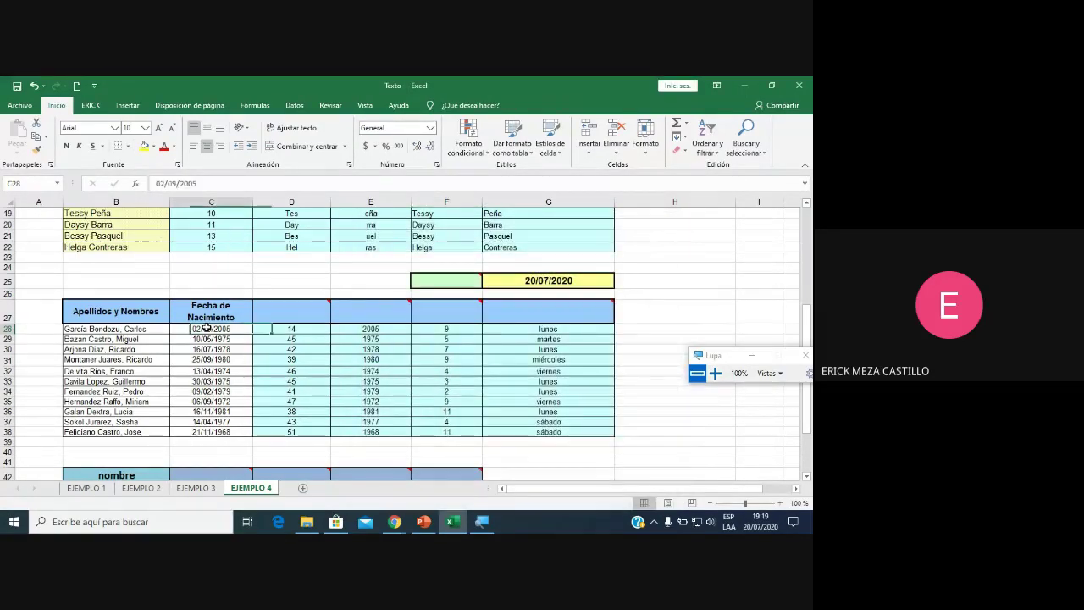
{"action": "left_click", "coordinate": [435, 329]}
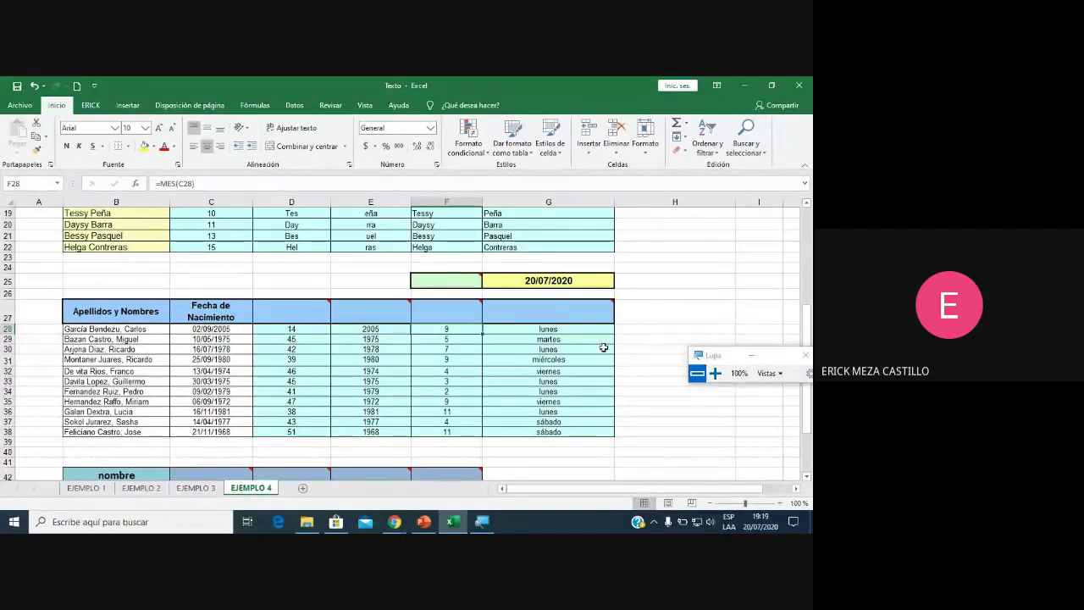
{"action": "left_click", "coordinate": [717, 281]}
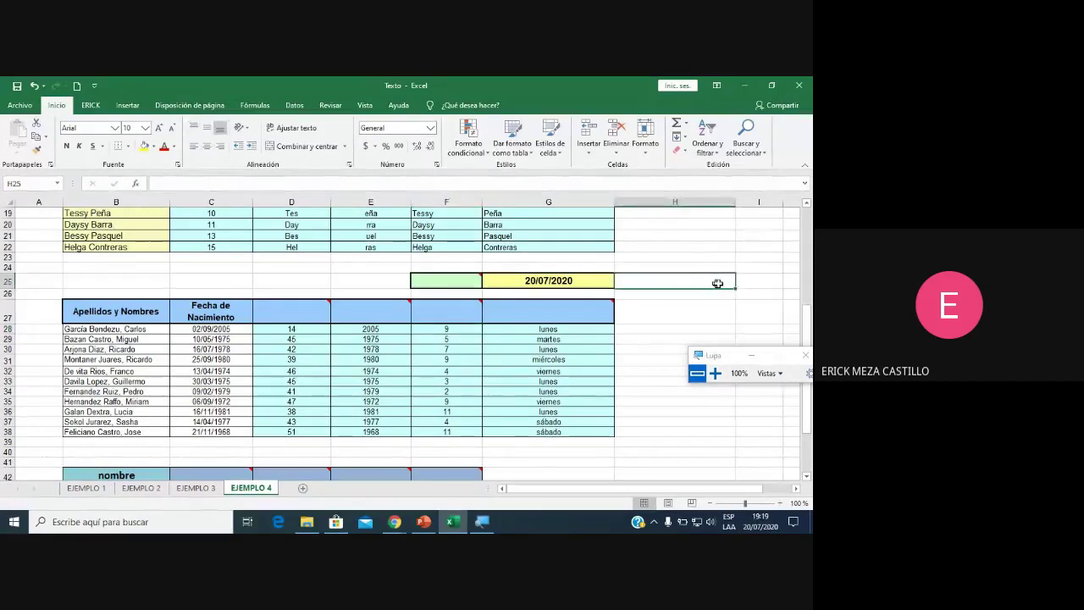
{"action": "left_click", "coordinate": [739, 284]}
{"action": "type", "text": "=mes"}
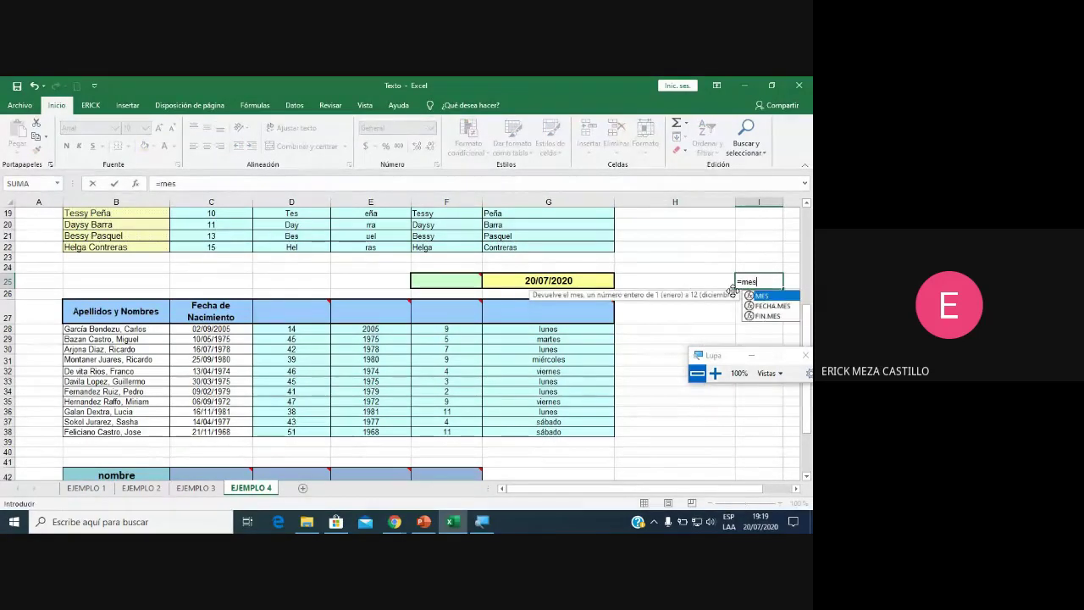
{"action": "type", "text": "("}
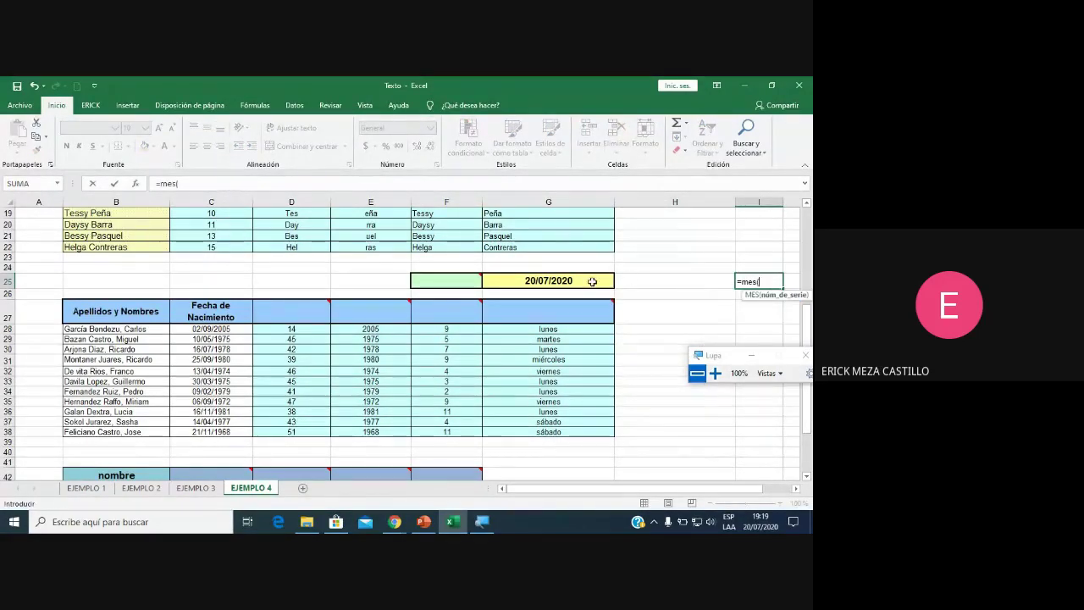
{"action": "left_click", "coordinate": [588, 280]}
{"action": "key", "text": "Return"}
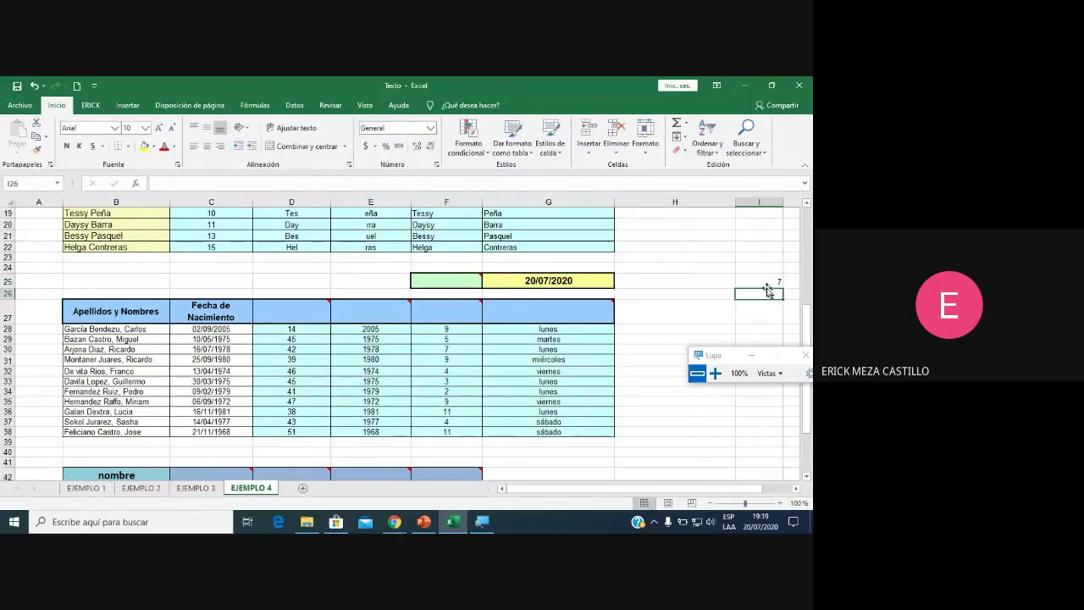
{"action": "left_click", "coordinate": [762, 280]}
{"action": "right_click", "coordinate": [763, 280]}
{"action": "left_click", "coordinate": [670, 463]}
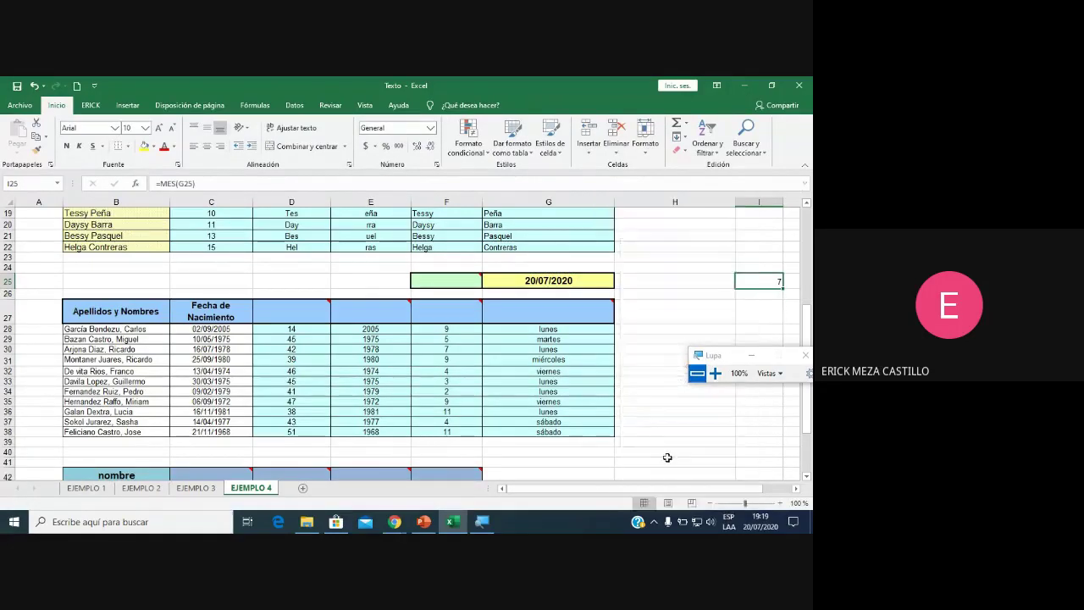
{"action": "left_click", "coordinate": [542, 357]}
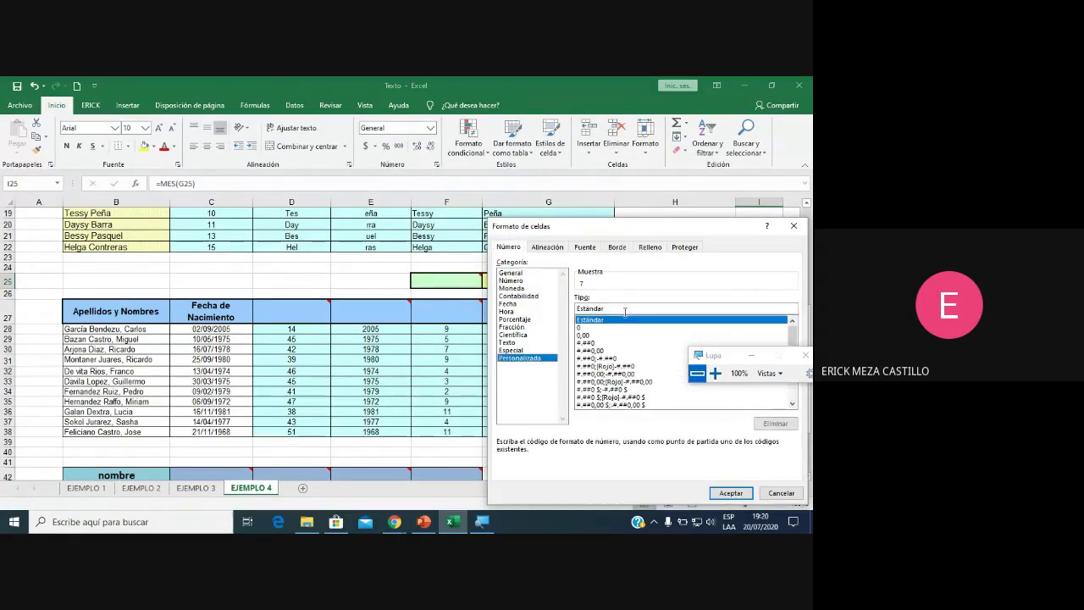
{"action": "double_click", "coordinate": [591, 308]}
{"action": "type", "text": "mmmm"}
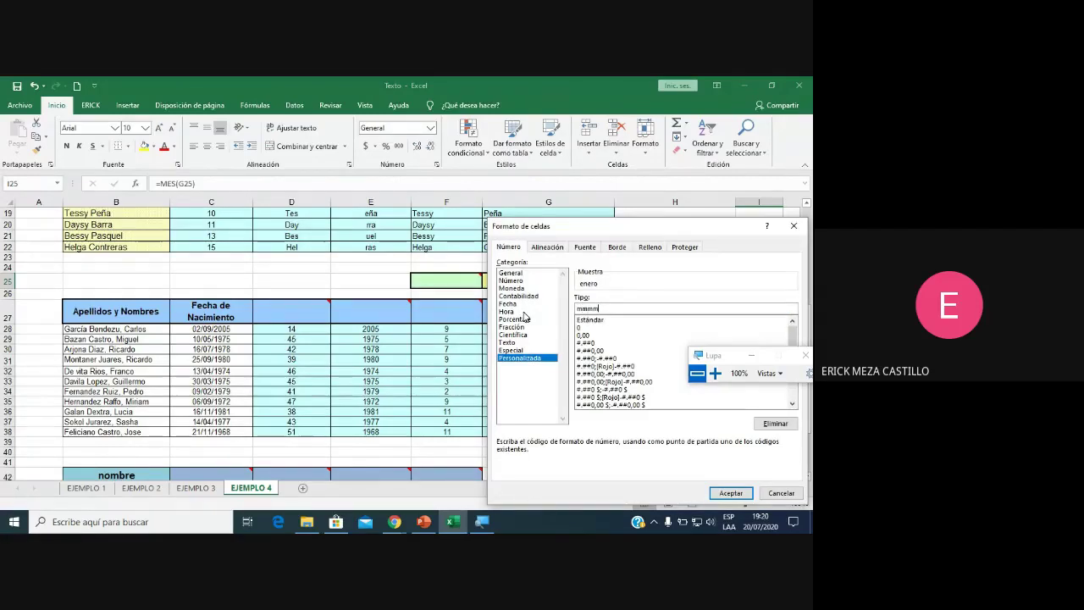
{"action": "key", "text": "Return"}
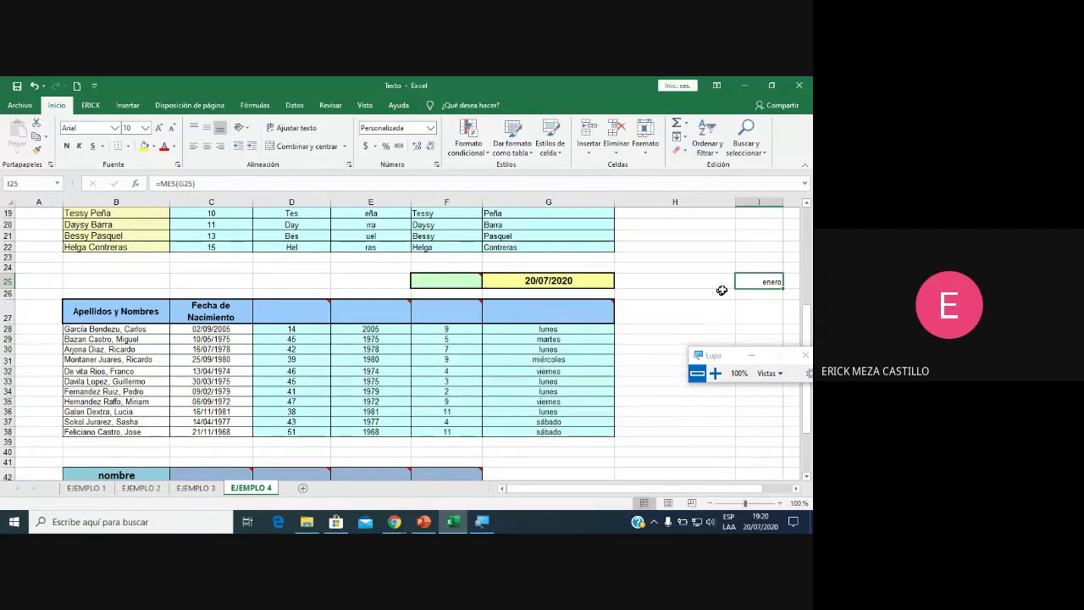
{"action": "key", "text": "Delete"}
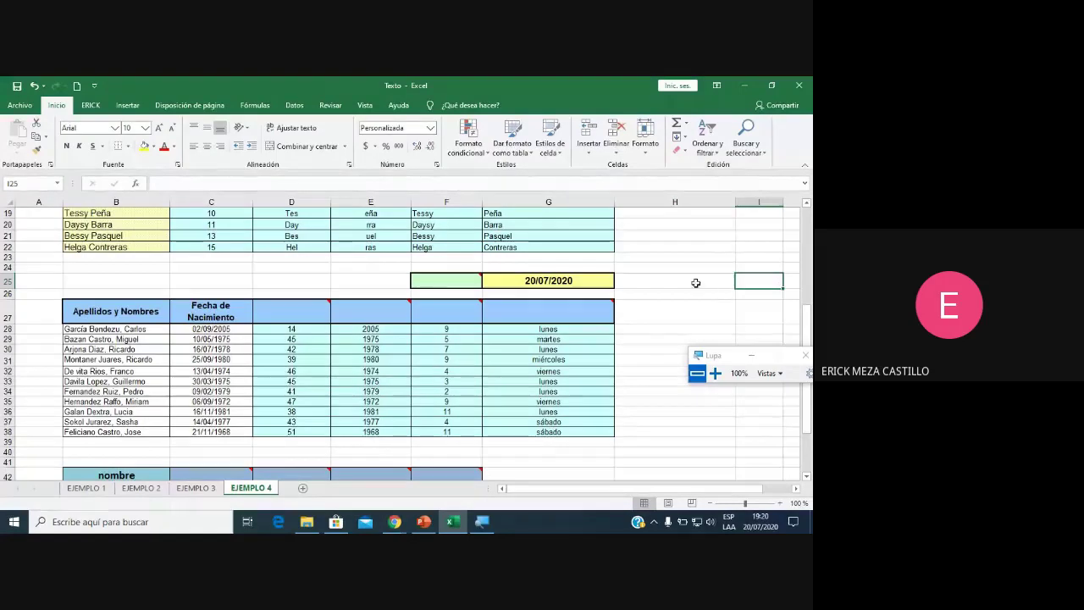
{"action": "left_click", "coordinate": [696, 283]}
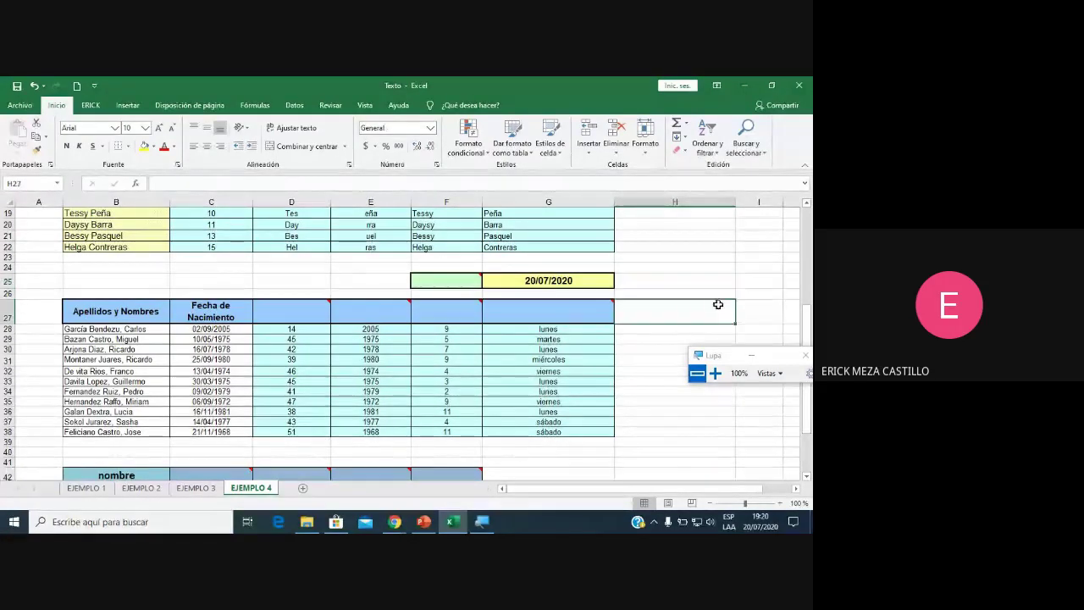
{"action": "left_click", "coordinate": [750, 277]}
{"action": "left_click_drag", "start_coordinate": [466, 332], "coordinate": [441, 423]}
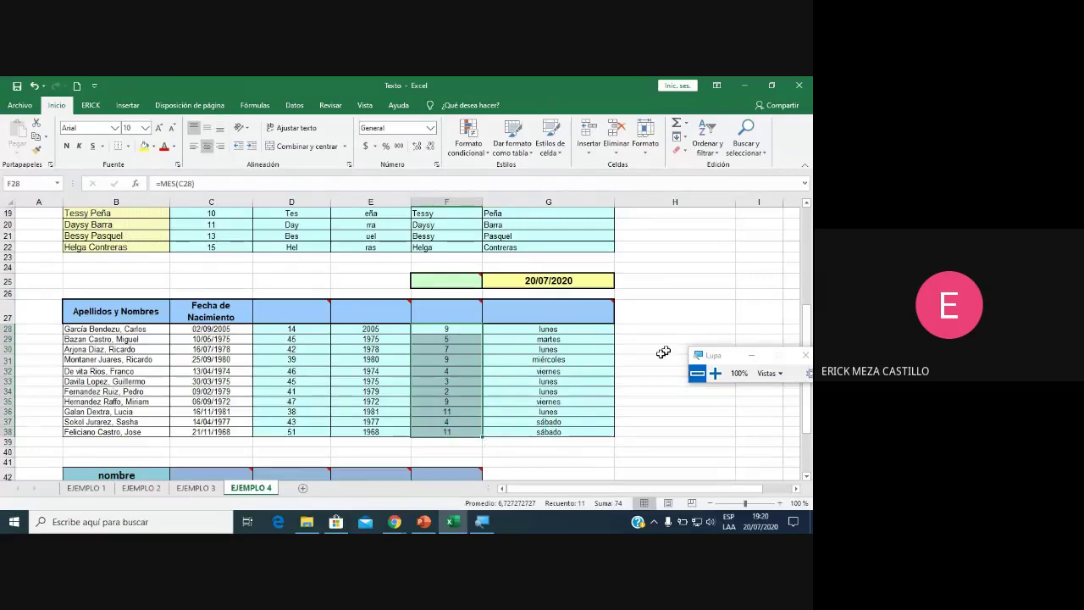
{"action": "left_click", "coordinate": [569, 281]}
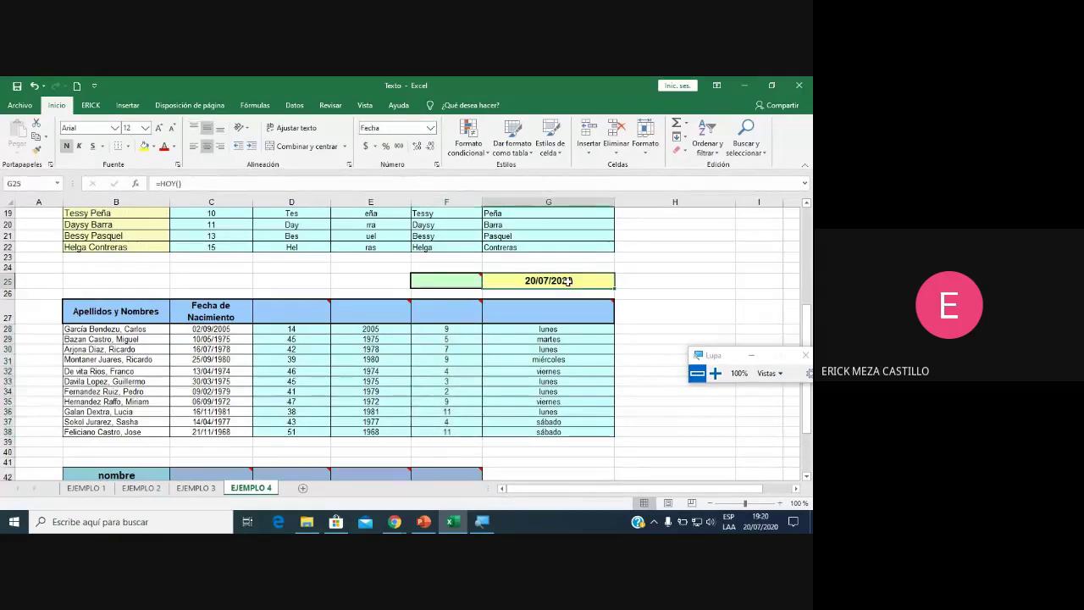
{"action": "left_click", "coordinate": [663, 400]}
{"action": "scroll", "coordinate": [639, 418], "scroll_direction": "down", "scroll_amount": 1}
{"action": "scroll", "coordinate": [635, 412], "scroll_direction": "down", "scroll_amount": 1}
{"action": "scroll", "coordinate": [635, 411], "scroll_direction": "up", "scroll_amount": 2}
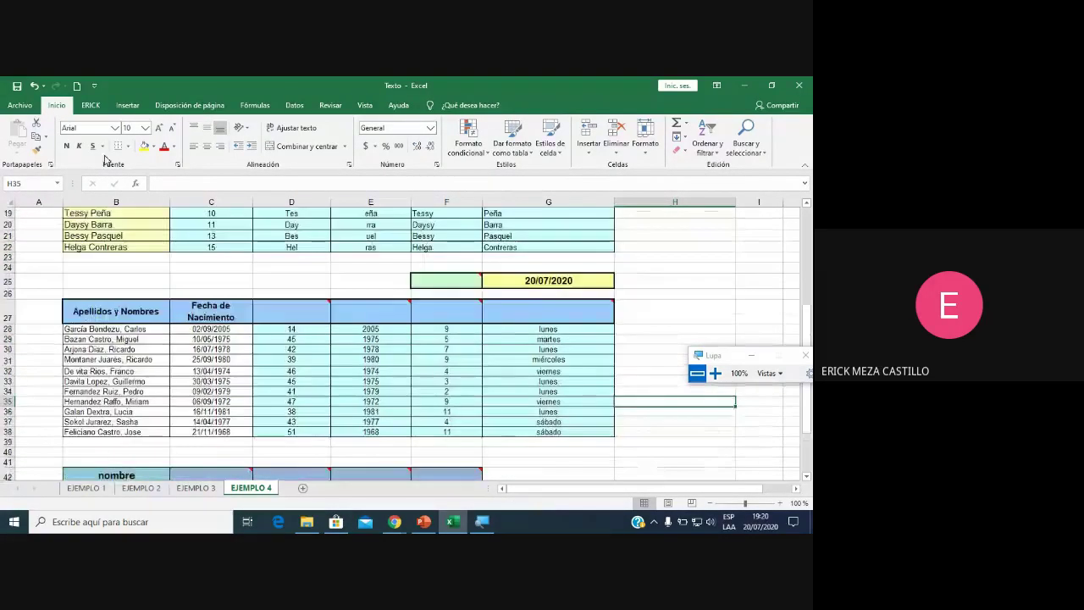
In a new blank workbook, enter =HOY() in G6 and =MES(G6) in G8.
{"action": "left_click", "coordinate": [76, 86]}
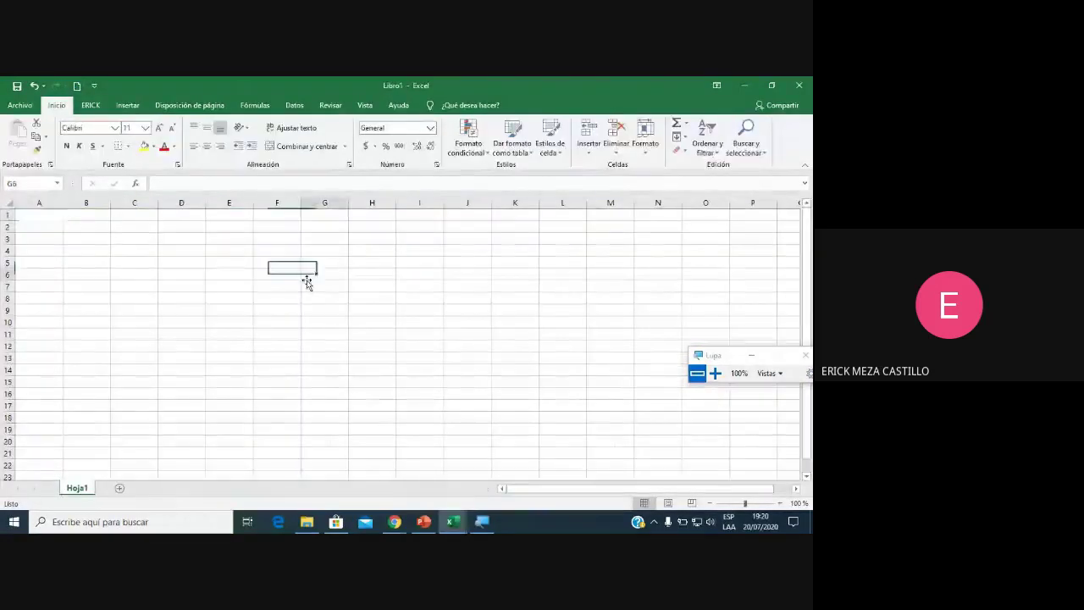
{"action": "left_click", "coordinate": [306, 280]}
{"action": "type", "text": "=hoy"}
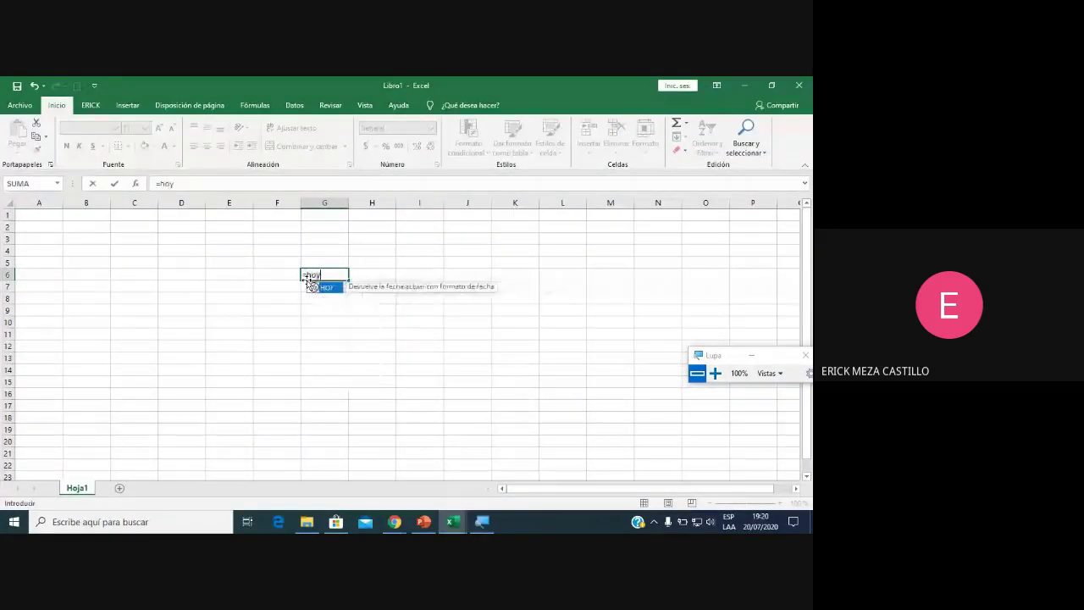
{"action": "type", "text": "()"}
{"action": "key", "text": "Return"}
{"action": "key", "text": "Return"}
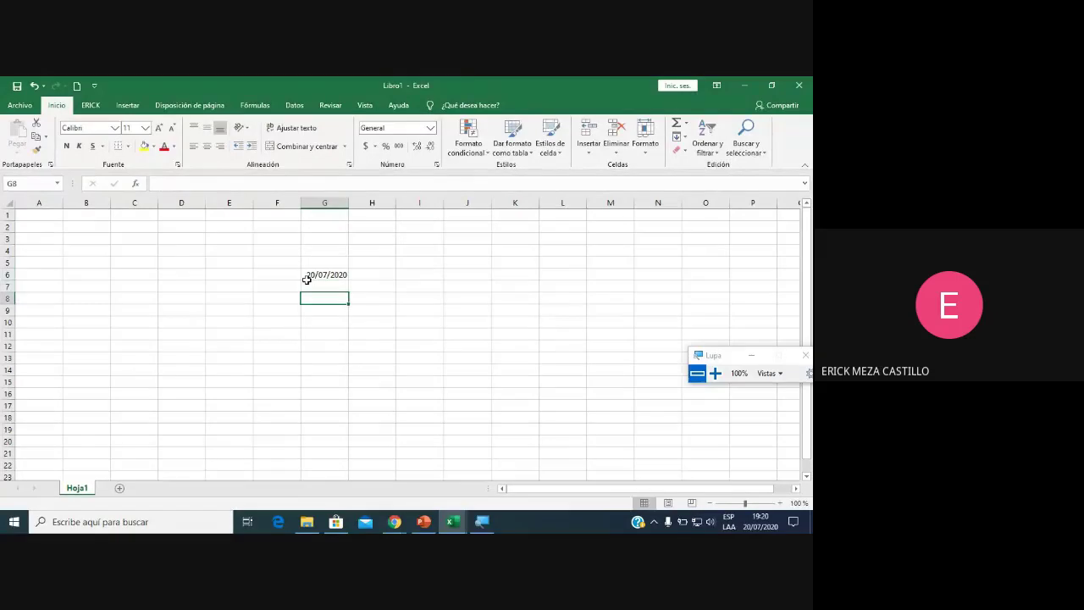
{"action": "type", "text": "=mes("}
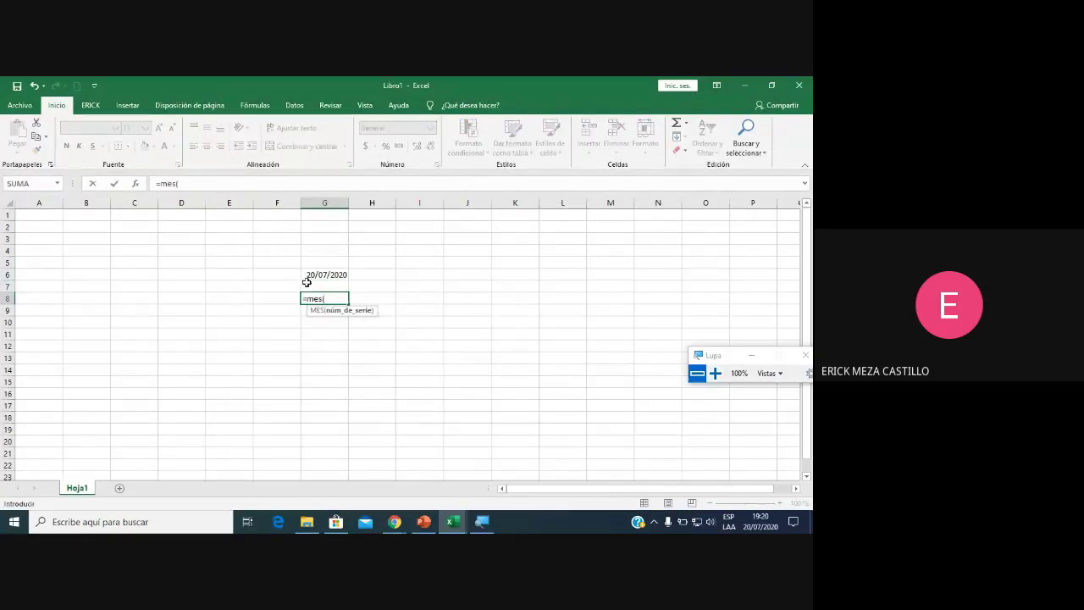
{"action": "left_click", "coordinate": [317, 278]}
{"action": "key", "text": "Return"}
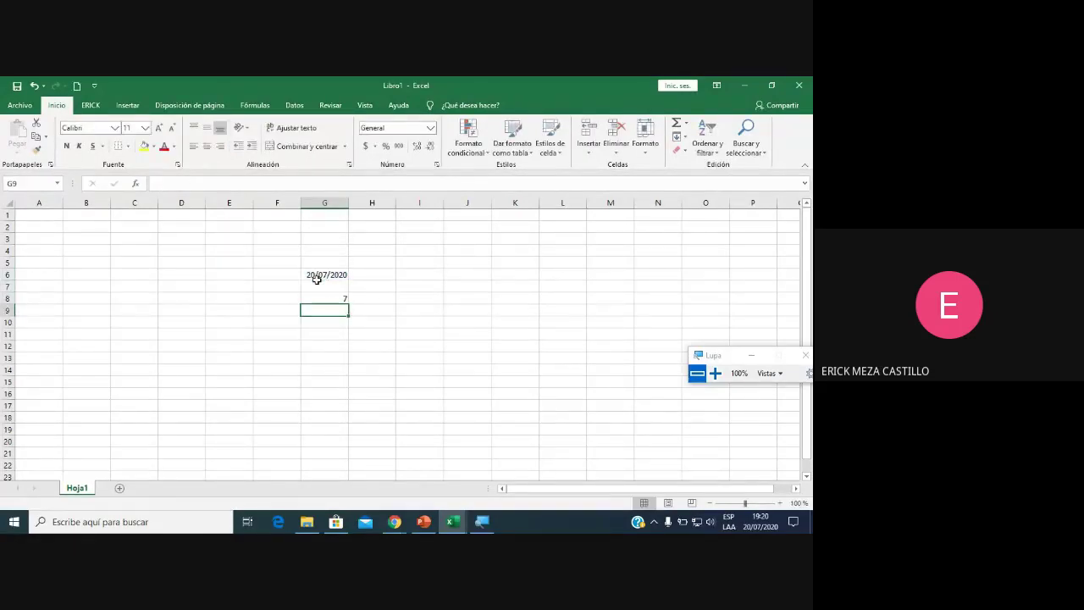
Try the custom format codes mmmm, d and aaaa on G8, then close the dialog.
{"action": "left_click", "coordinate": [330, 298]}
{"action": "right_click", "coordinate": [330, 299]}
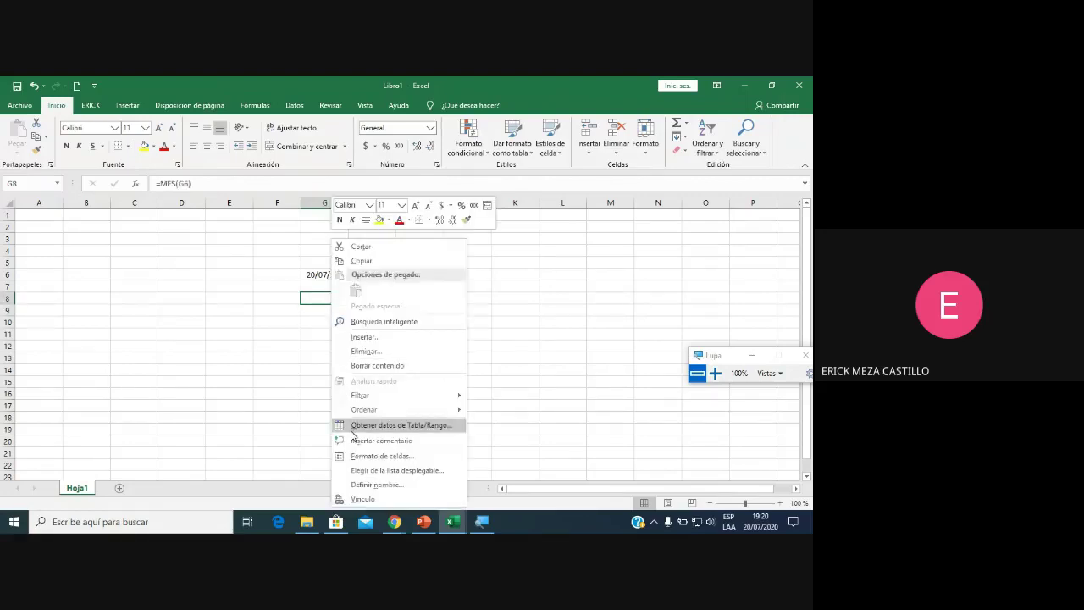
{"action": "left_click", "coordinate": [356, 450]}
{"action": "left_click", "coordinate": [246, 357]}
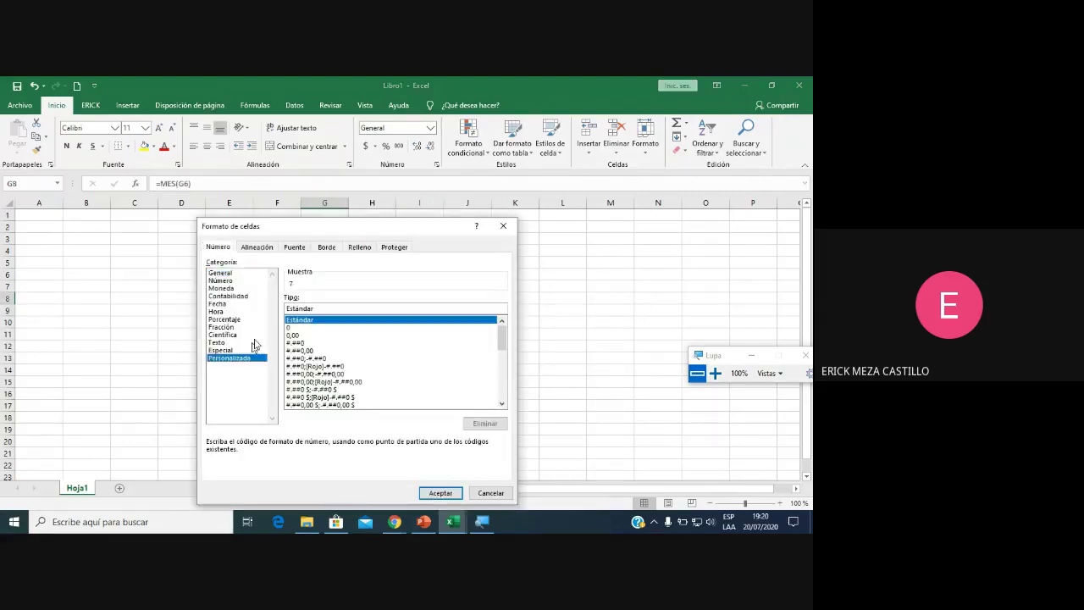
{"action": "type", "text": "mmm"}
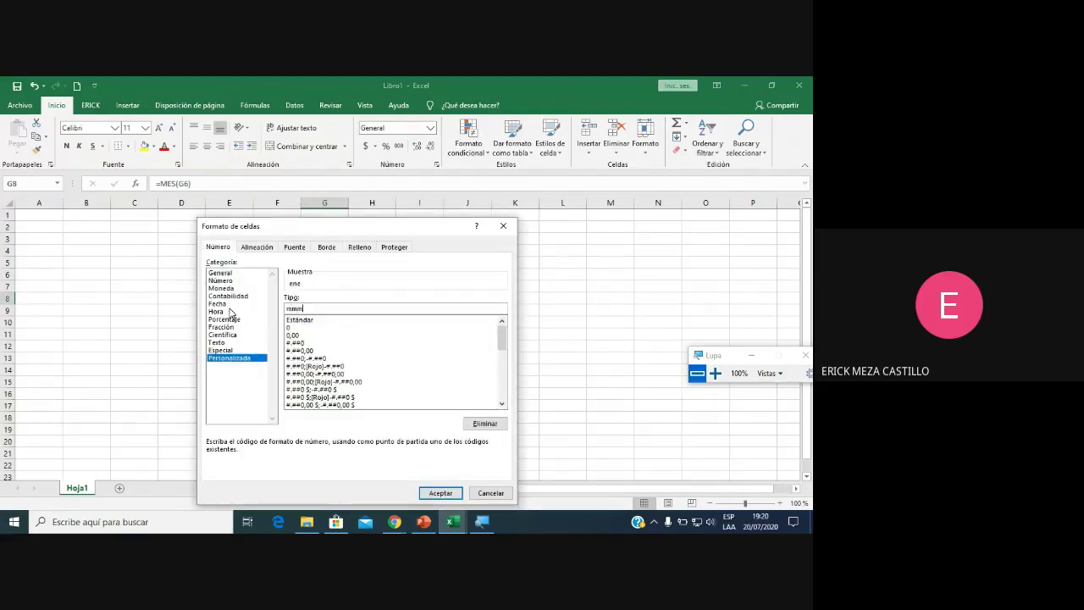
{"action": "type", "text": "m"}
{"action": "key", "text": "BackSpace"}
{"action": "type", "text": "d"}
{"action": "key", "text": "BackSpace"}
{"action": "key", "text": "BackSpace"}
{"action": "key", "text": "BackSpace"}
{"action": "type", "text": "yyy"}
{"action": "key", "text": "BackSpace"}
{"action": "key", "text": "BackSpace"}
{"action": "key", "text": "BackSpace"}
{"action": "type", "text": "aaa"}
{"action": "key", "text": "BackSpace"}
{"action": "type", "text": "aaaa"}
{"action": "key", "text": "Return"}
{"action": "left_click", "coordinate": [356, 335]}
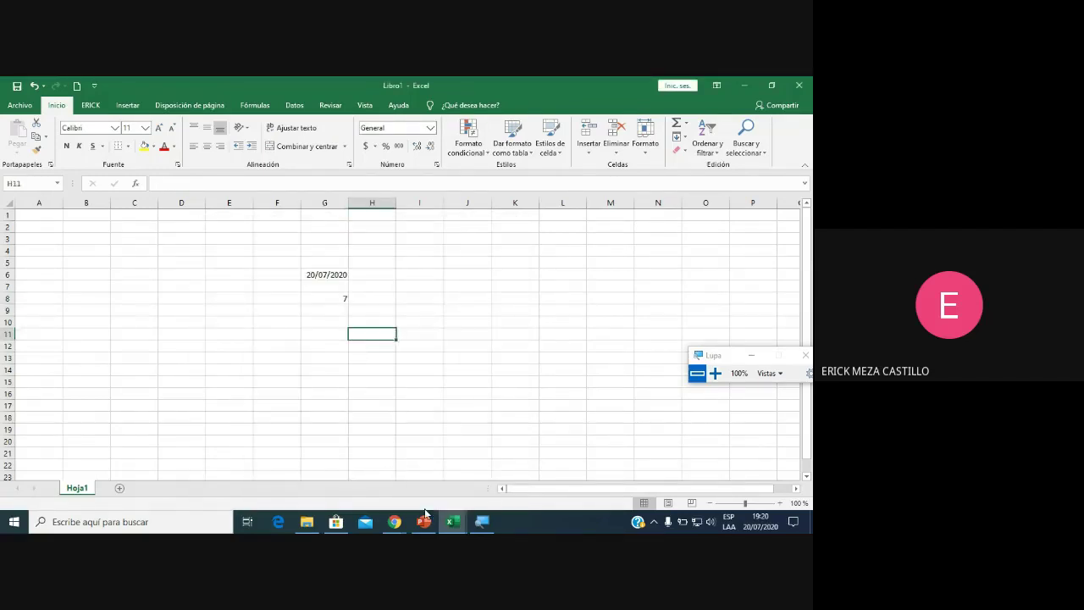
{"action": "mouse_move", "coordinate": [394, 522]}
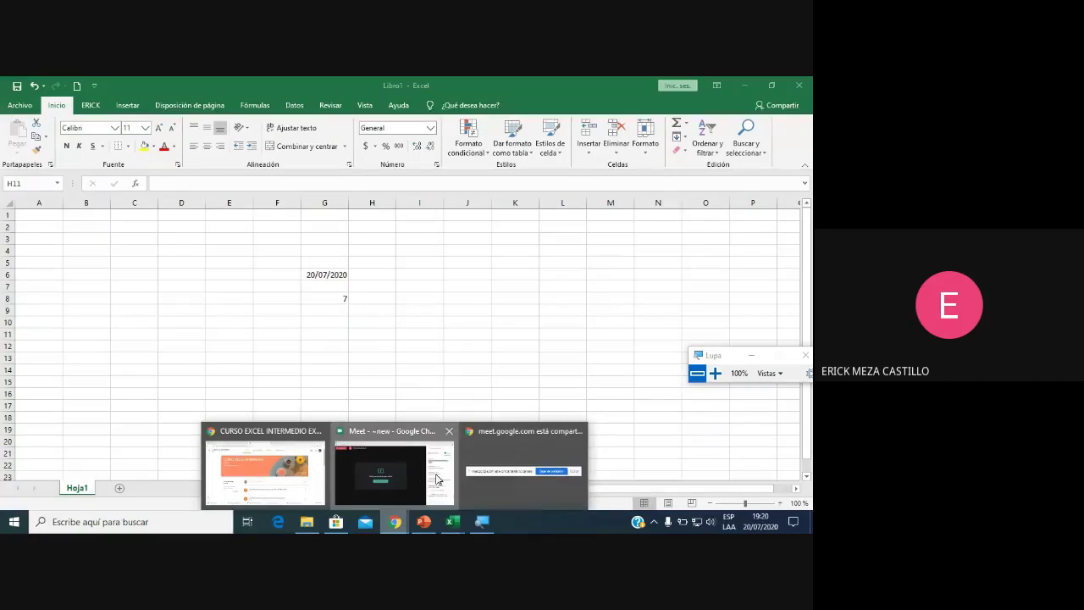
Glance at the Google Meet window, then return to the Texto workbook.
{"action": "left_click", "coordinate": [436, 478]}
{"action": "left_click", "coordinate": [454, 525]}
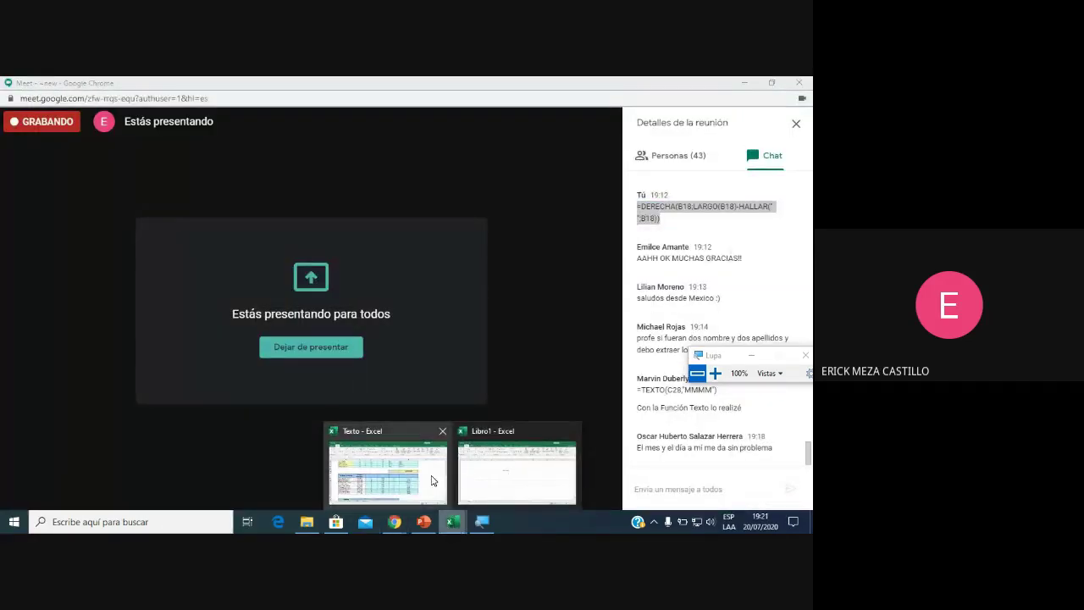
{"action": "left_click", "coordinate": [388, 470]}
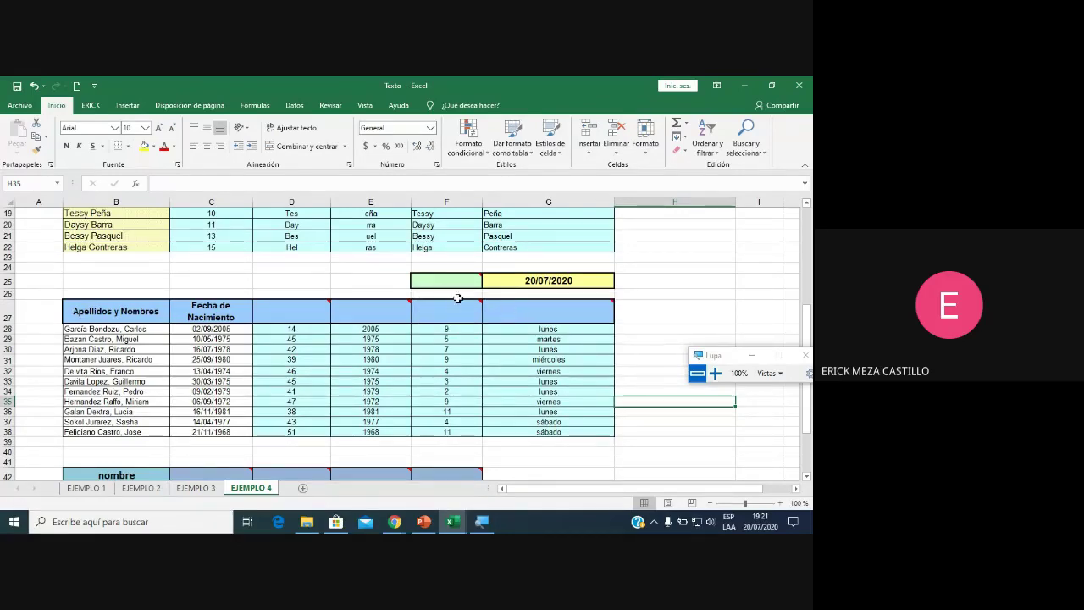
{"action": "left_click", "coordinate": [430, 309]}
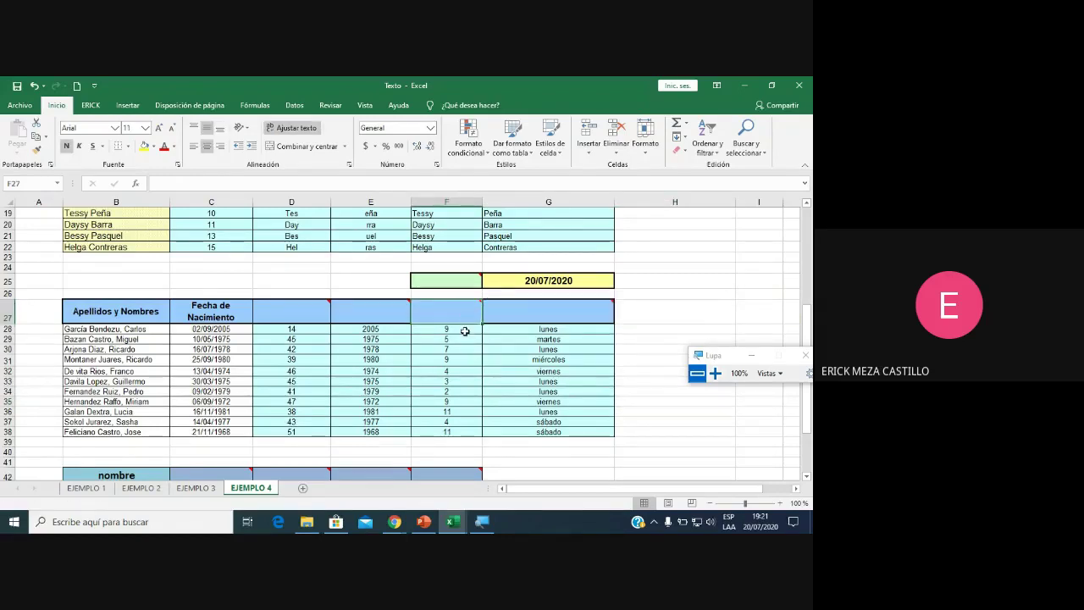
{"action": "left_click_drag", "start_coordinate": [464, 330], "coordinate": [460, 429]}
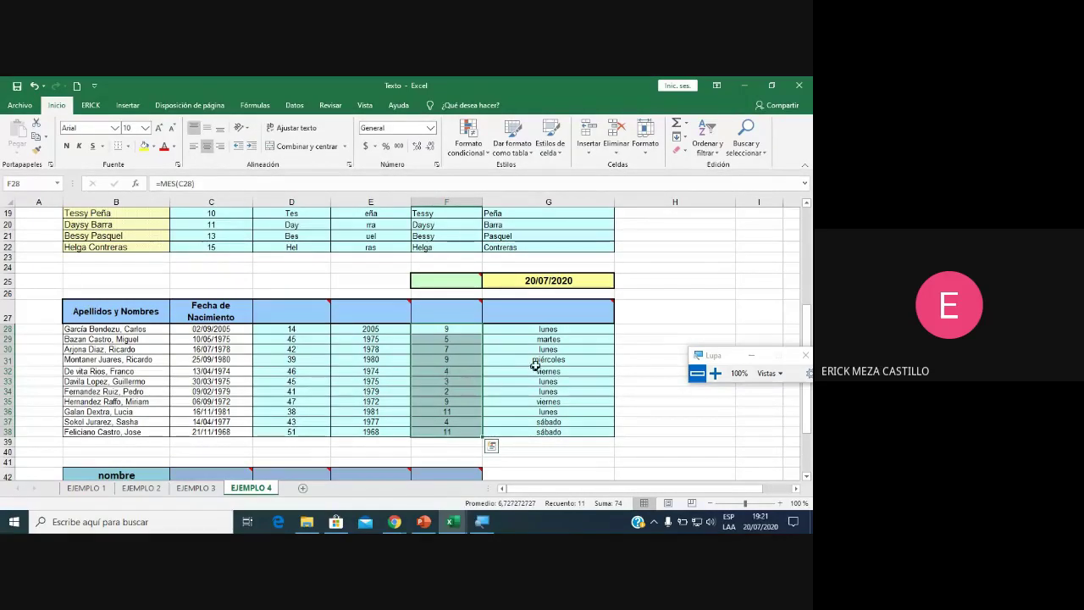
{"action": "left_click", "coordinate": [551, 349]}
{"action": "left_click", "coordinate": [447, 338]}
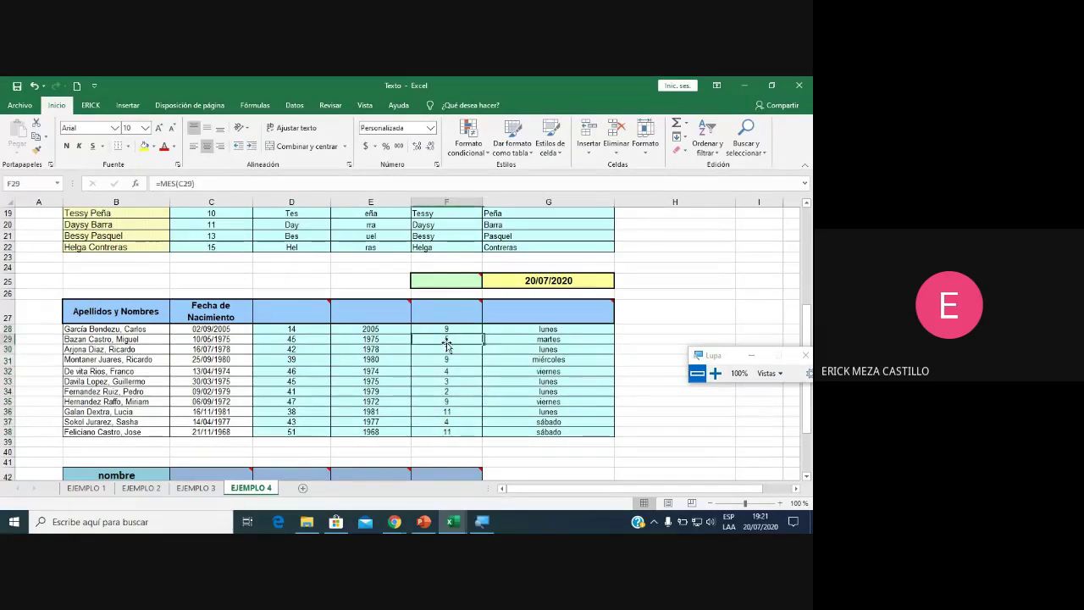
{"action": "left_click", "coordinate": [448, 371]}
{"action": "left_click", "coordinate": [447, 398]}
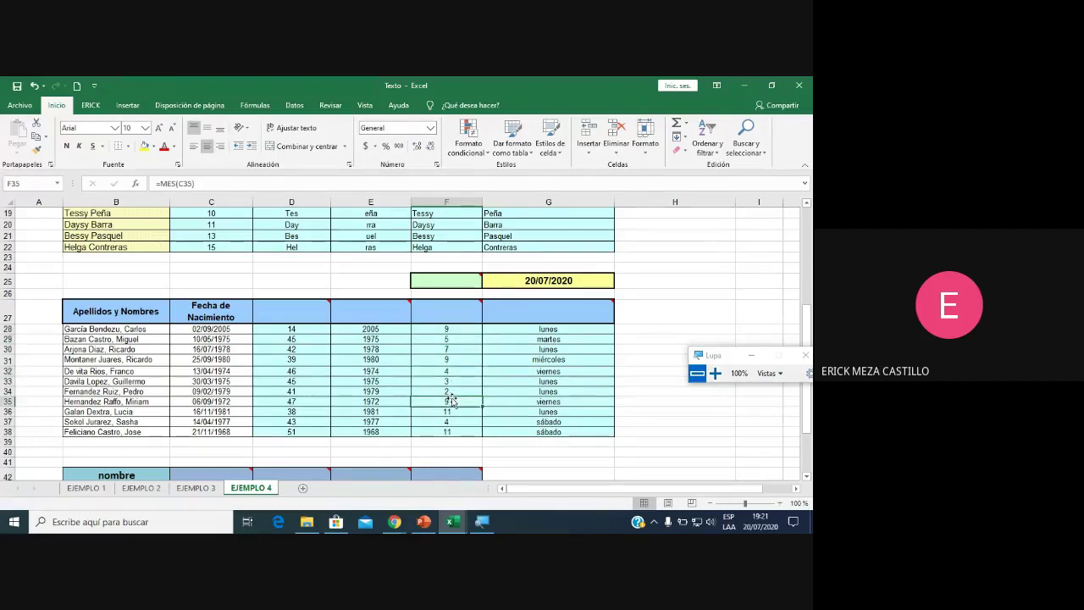
{"action": "left_click", "coordinate": [449, 359]}
{"action": "left_click", "coordinate": [451, 339]}
{"action": "left_click", "coordinate": [447, 391]}
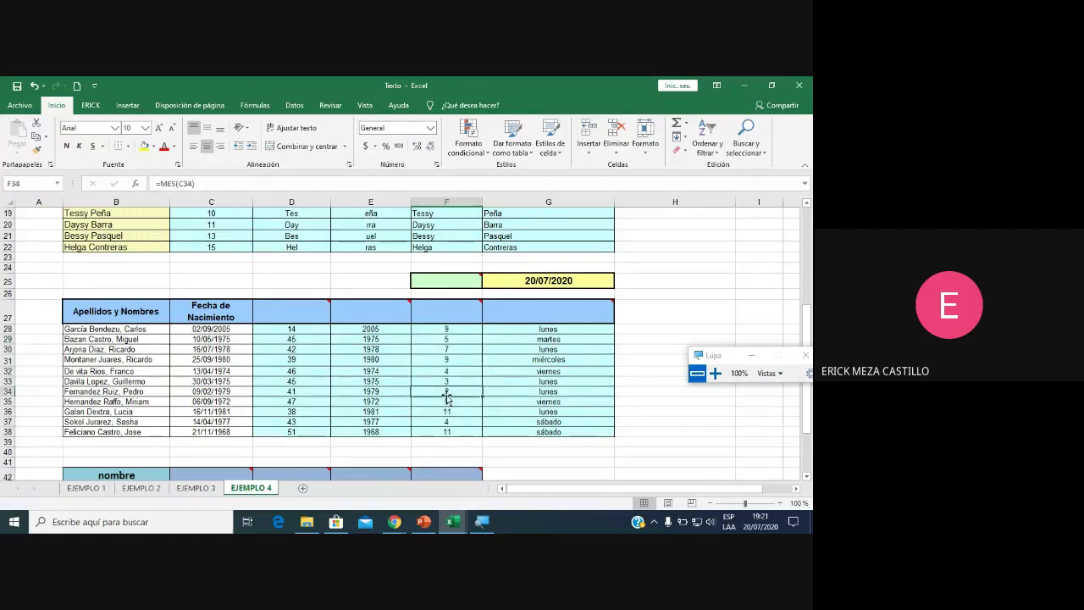
{"action": "left_click", "coordinate": [395, 522]}
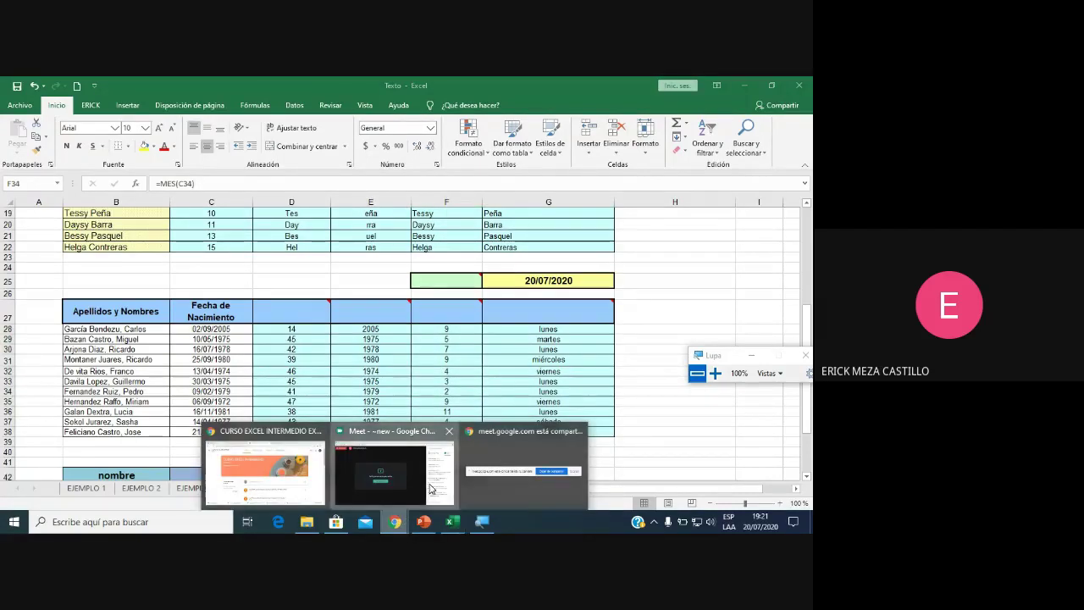
{"action": "left_click", "coordinate": [409, 499]}
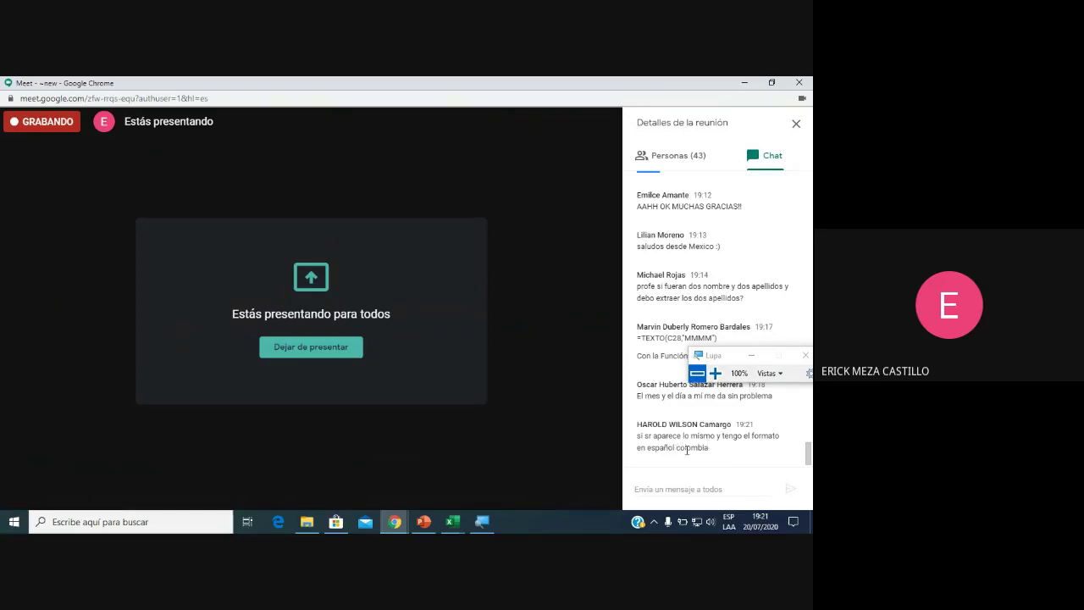
{"action": "left_click", "coordinate": [452, 521]}
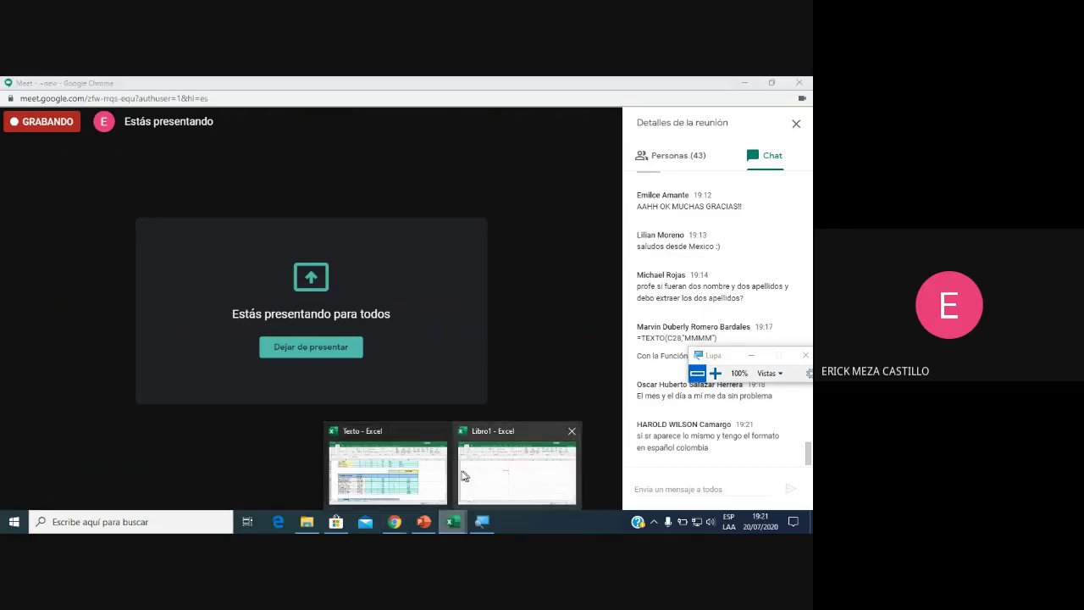
{"action": "left_click", "coordinate": [428, 480]}
{"action": "left_click", "coordinate": [454, 331]}
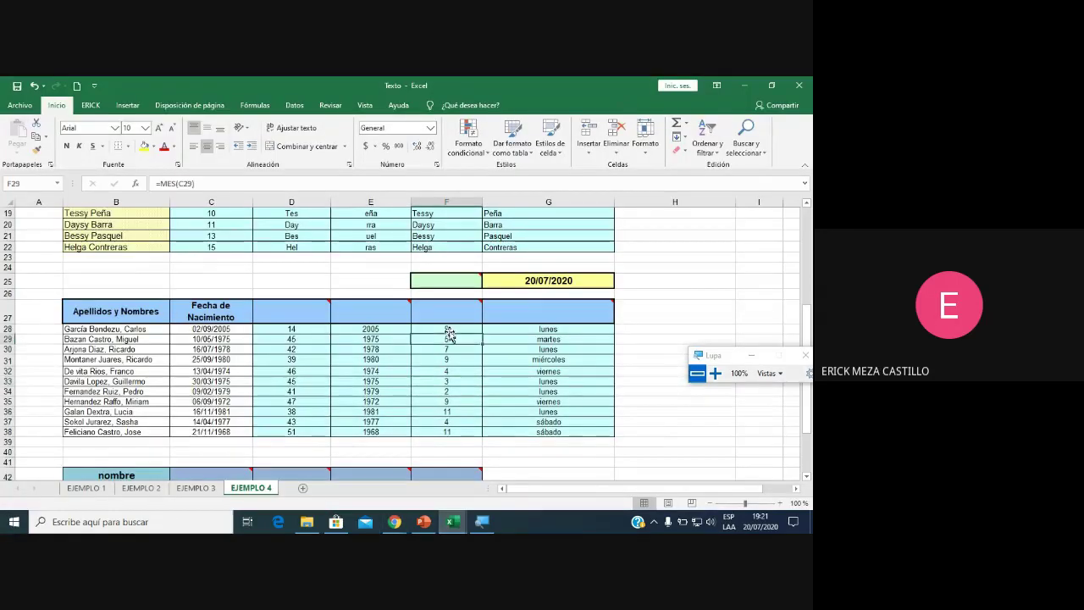
{"action": "left_click", "coordinate": [716, 377]}
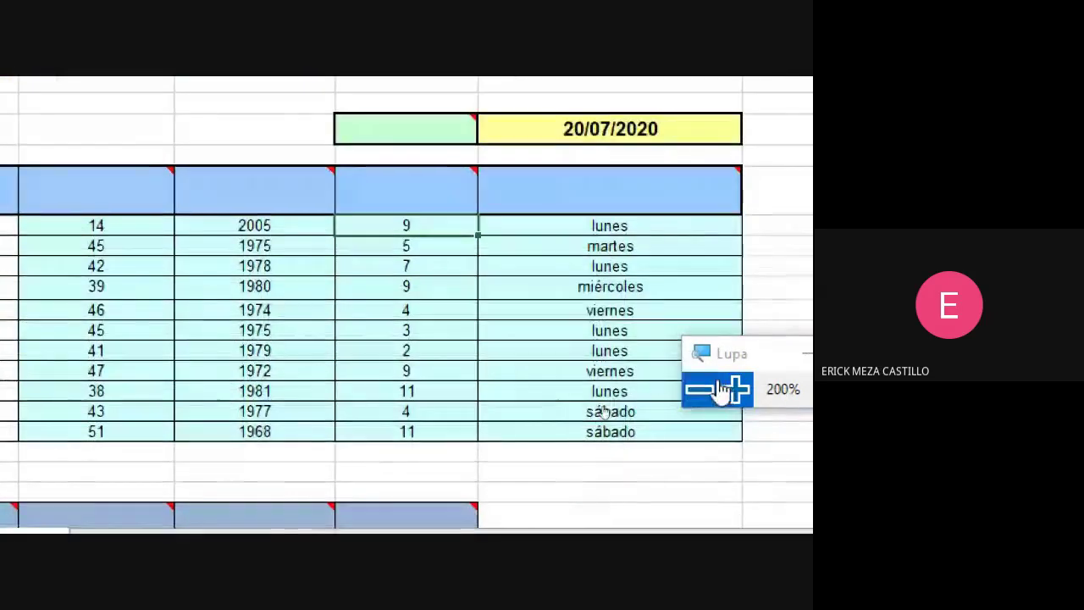
{"action": "left_click", "coordinate": [604, 411]}
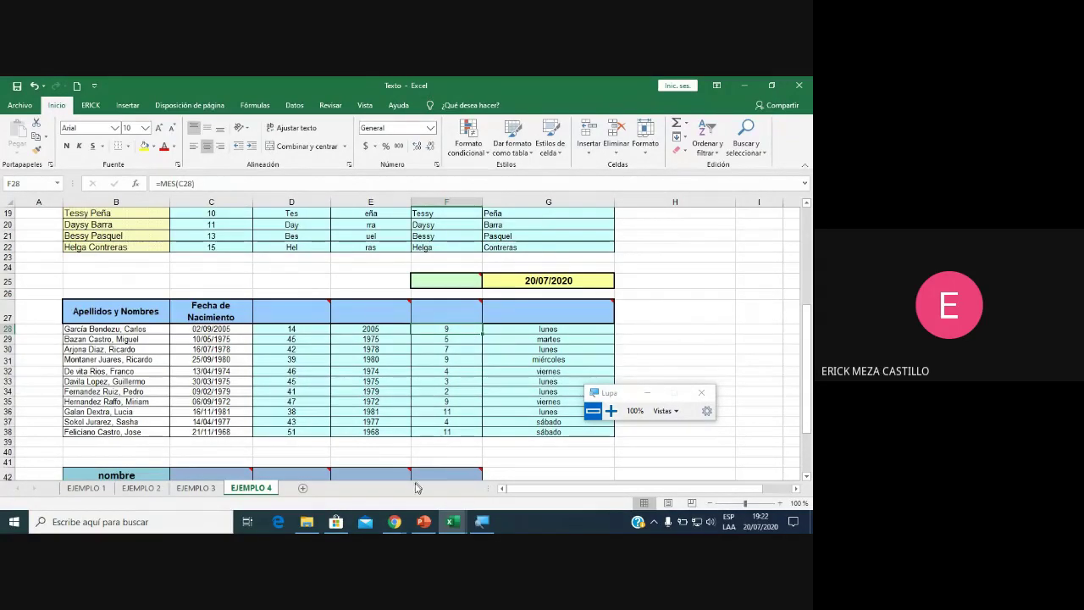
{"action": "mouse_move", "coordinate": [394, 522]}
{"action": "left_click", "coordinate": [472, 465]}
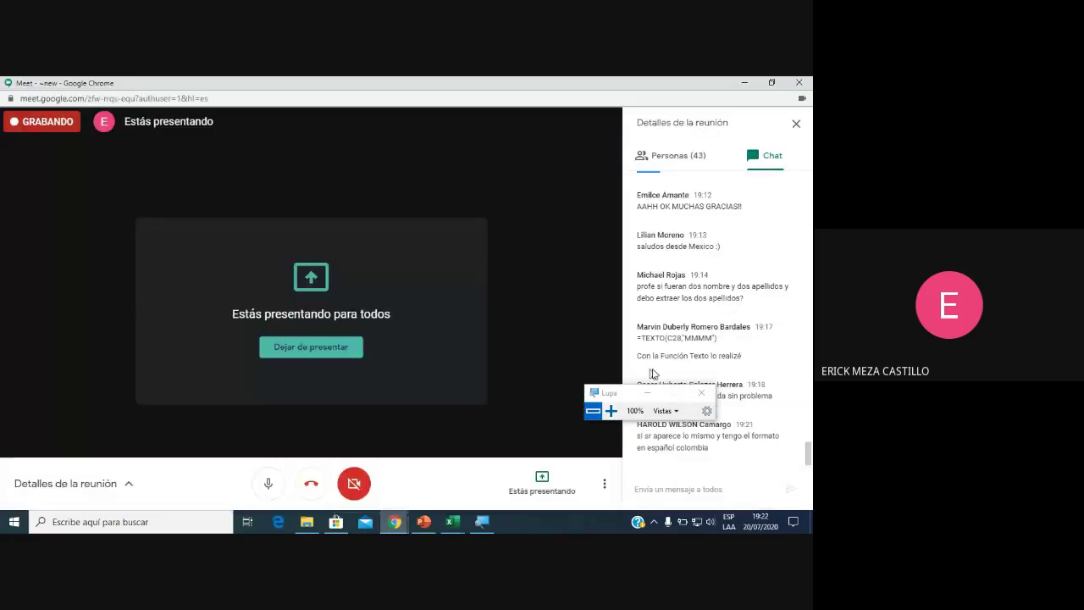
{"action": "left_click_drag", "start_coordinate": [630, 393], "coordinate": [350, 400]}
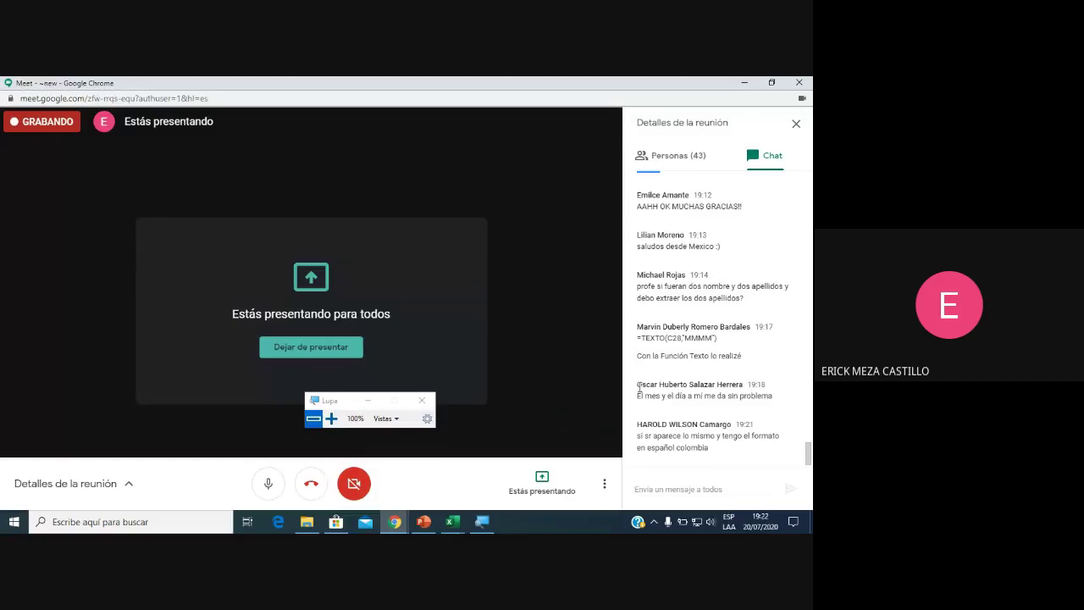
{"action": "scroll", "coordinate": [662, 407], "scroll_direction": "up", "scroll_amount": 1}
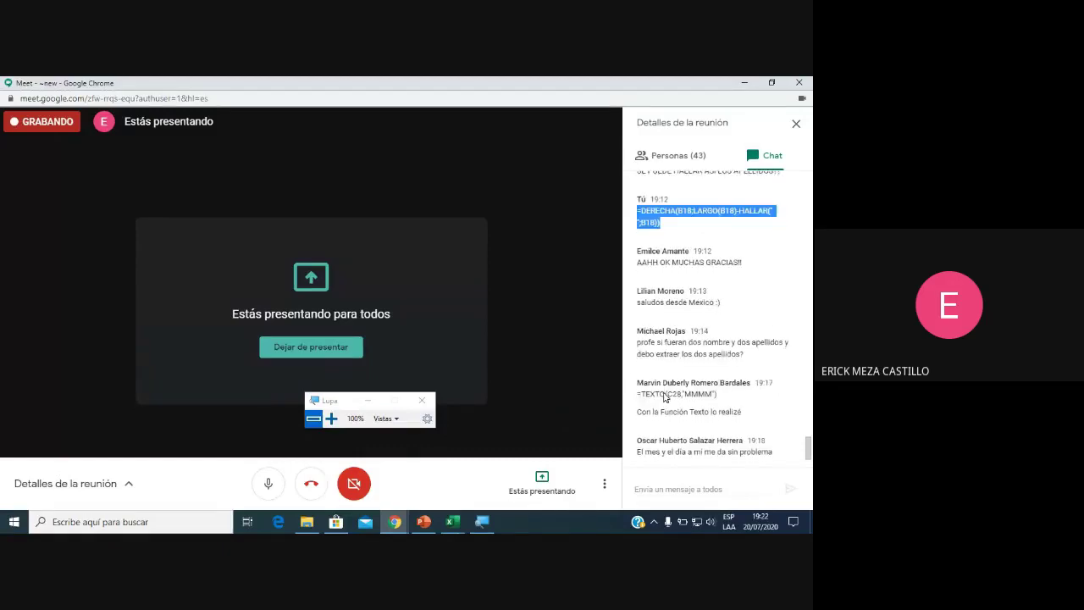
{"action": "scroll", "coordinate": [662, 391], "scroll_direction": "down", "scroll_amount": 1}
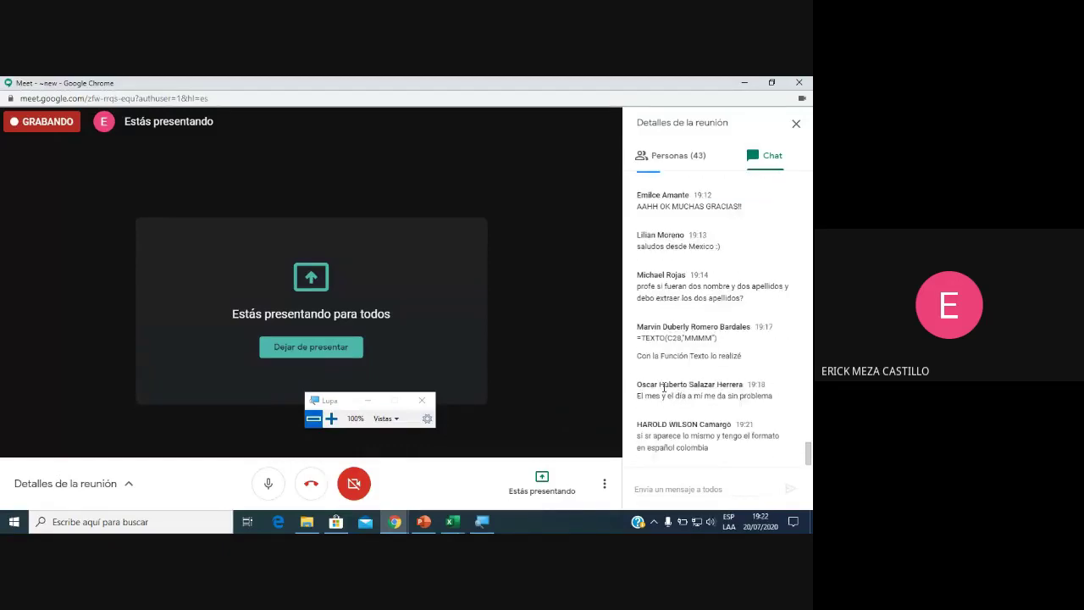
{"action": "left_click", "coordinate": [453, 522]}
Back in Texto, inspect the =MES month results in F31, F32 and F34.
{"action": "left_click", "coordinate": [388, 471]}
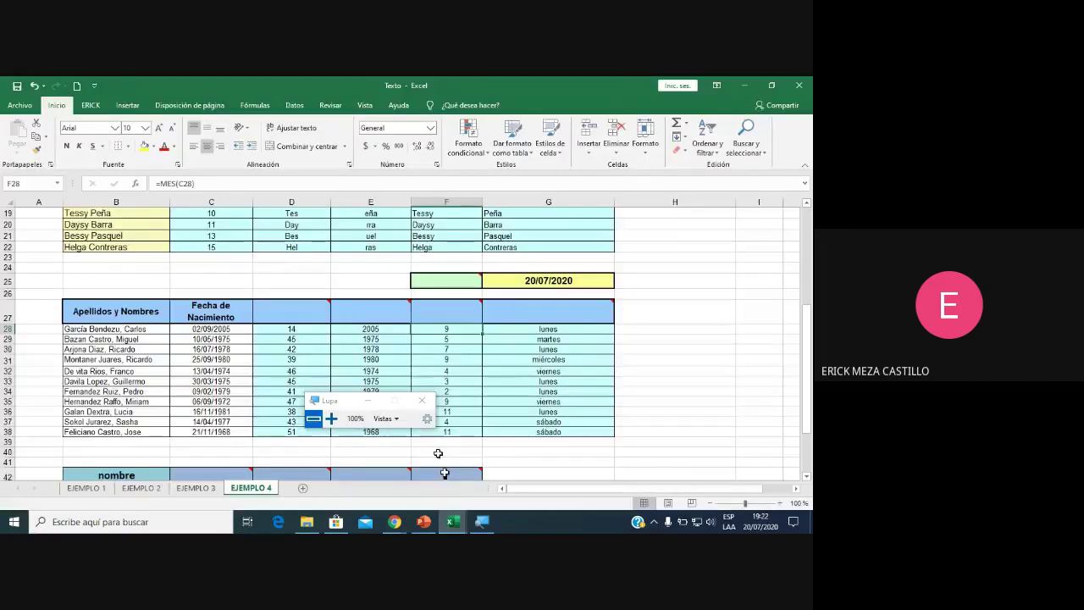
{"action": "left_click", "coordinate": [462, 371]}
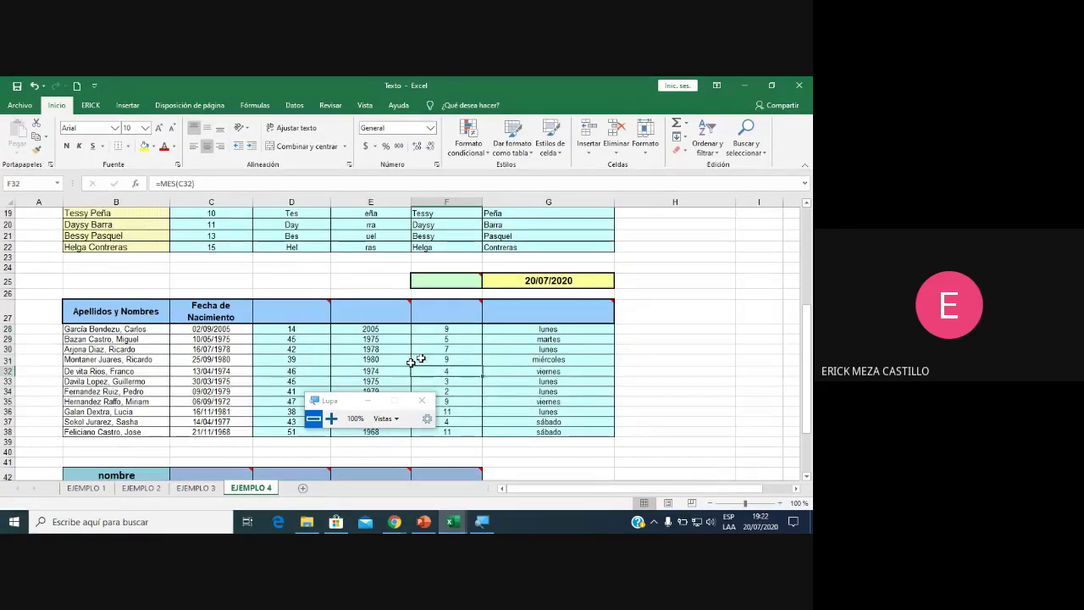
{"action": "mouse_move", "coordinate": [350, 405]}
{"action": "left_mouse_down"}
{"action": "mouse_move", "coordinate": [736, 276]}
{"action": "mouse_move", "coordinate": [706, 269]}
{"action": "left_mouse_up"}
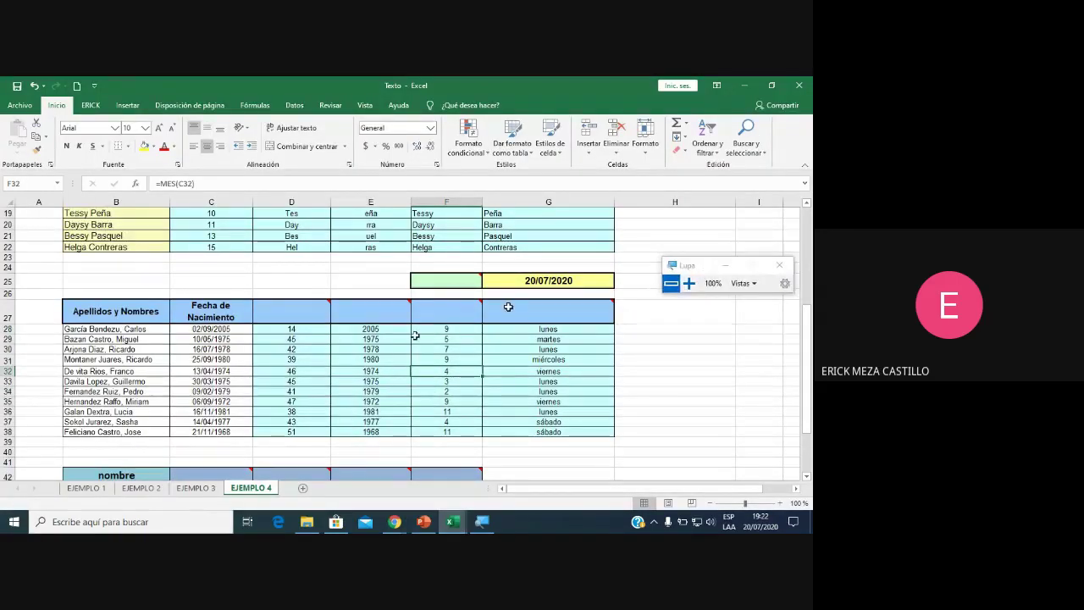
{"action": "left_click", "coordinate": [450, 359]}
{"action": "key", "text": "Down"}
{"action": "key", "text": "Down"}
{"action": "key", "text": "Down"}
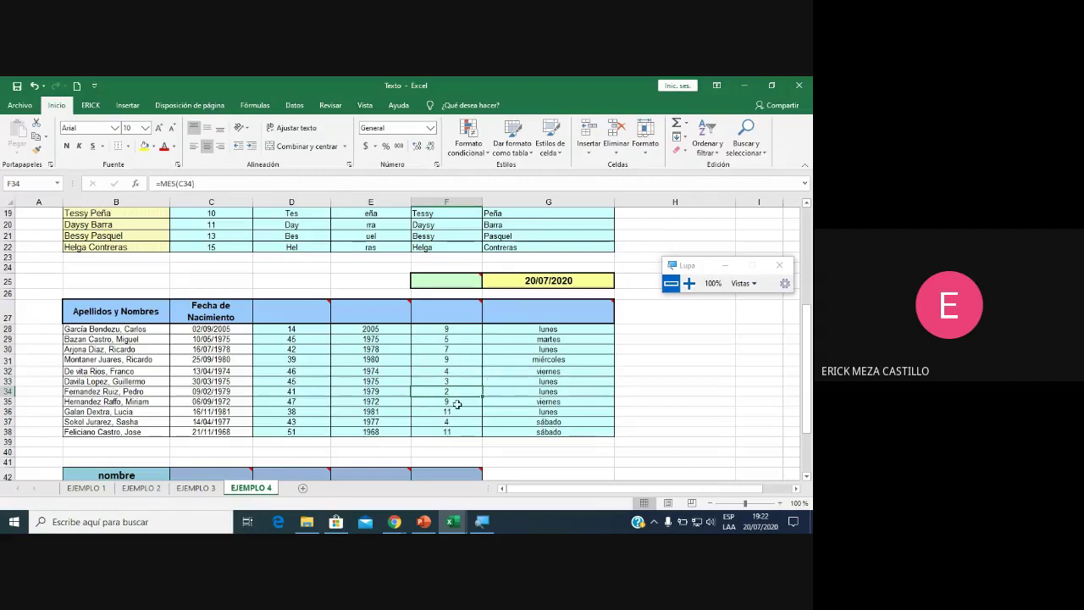
{"action": "left_click", "coordinate": [455, 404]}
{"action": "left_click", "coordinate": [455, 360]}
{"action": "scroll", "coordinate": [441, 392], "scroll_direction": "down", "scroll_amount": 1}
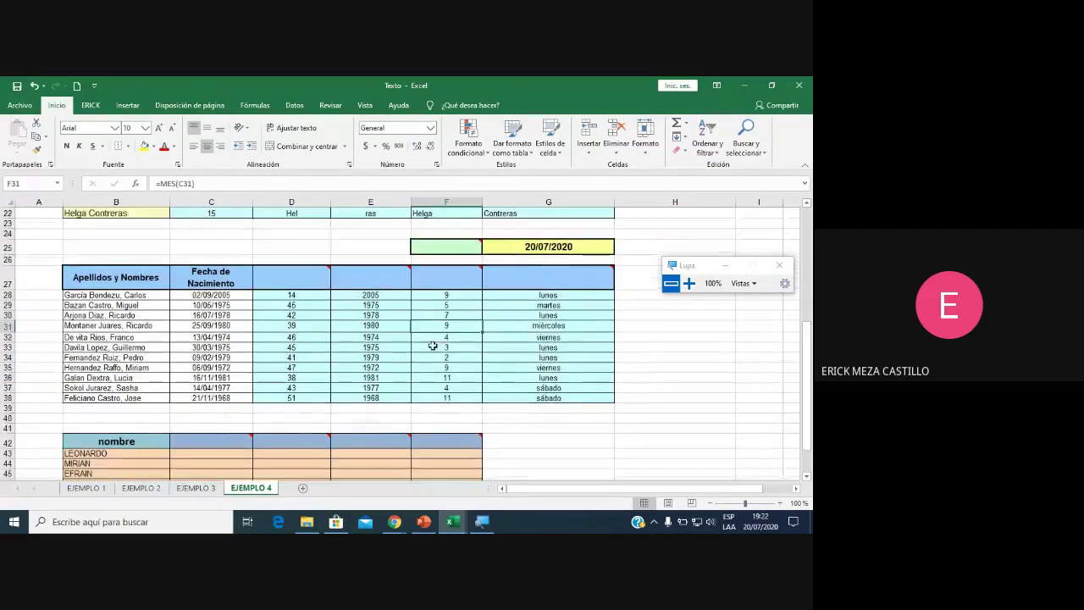
Check F29 and F31, then bring the Google Meet chat to the front.
{"action": "left_click", "coordinate": [432, 303]}
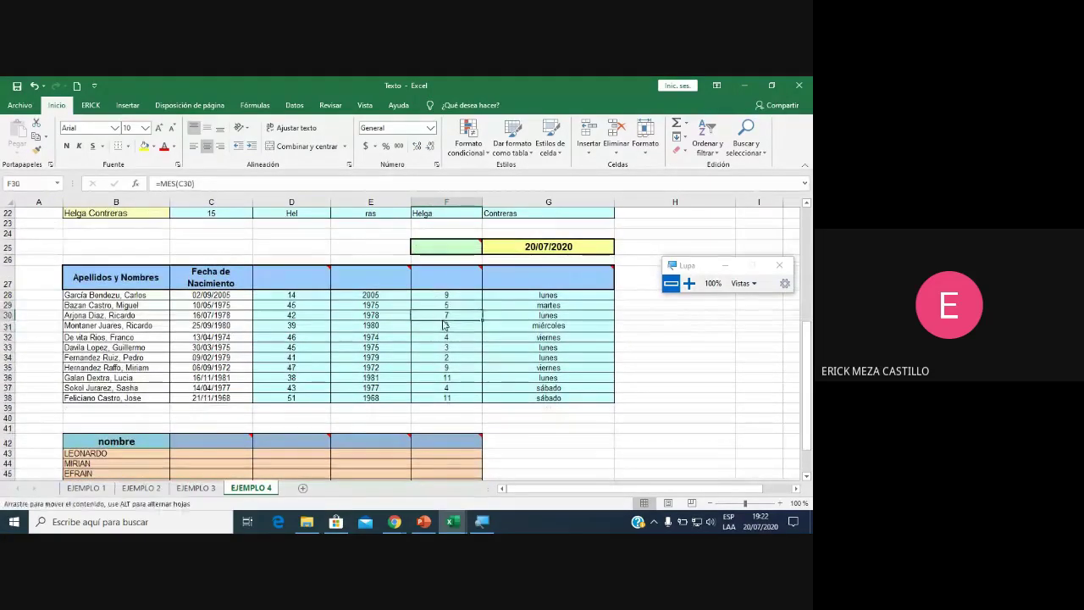
{"action": "left_click", "coordinate": [449, 325]}
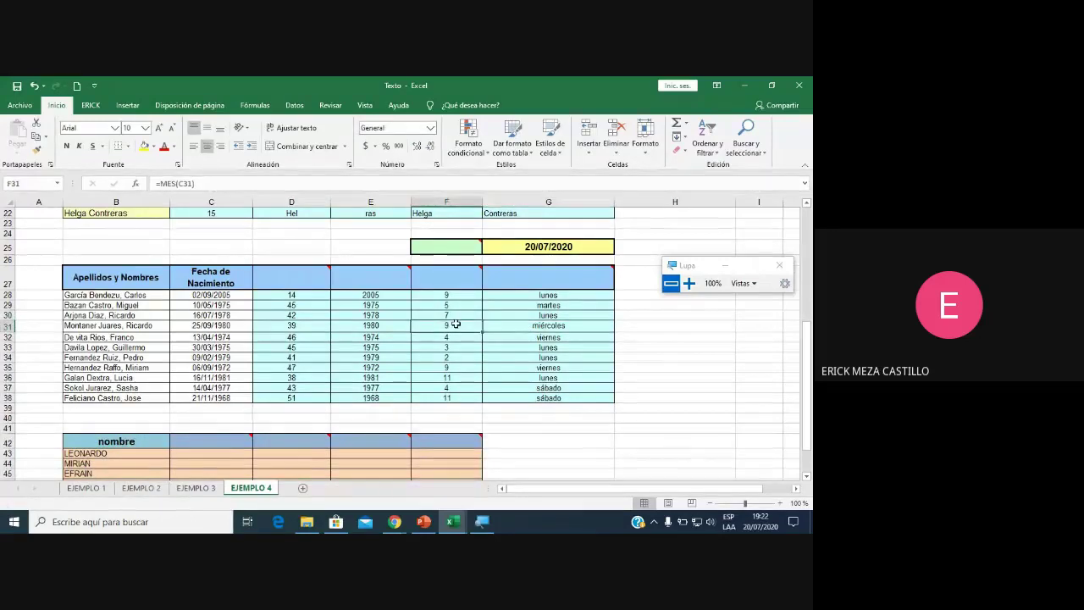
{"action": "left_click", "coordinate": [395, 522]}
{"action": "left_click", "coordinate": [429, 487]}
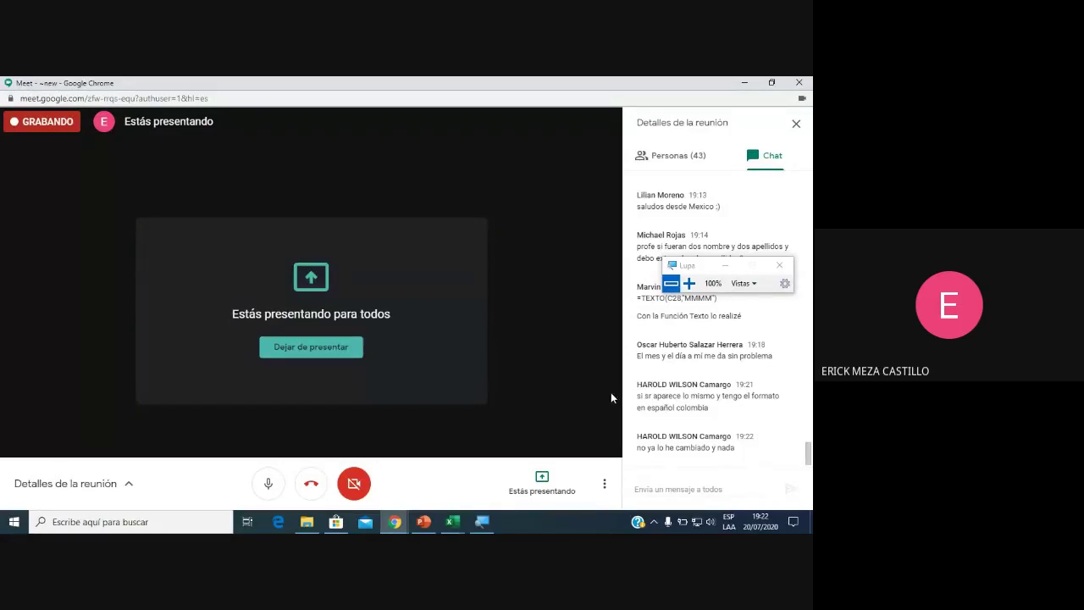
Bring the Texto workbook forward and check the month formulas in F31, F32 and F34.
{"action": "left_click", "coordinate": [452, 522]}
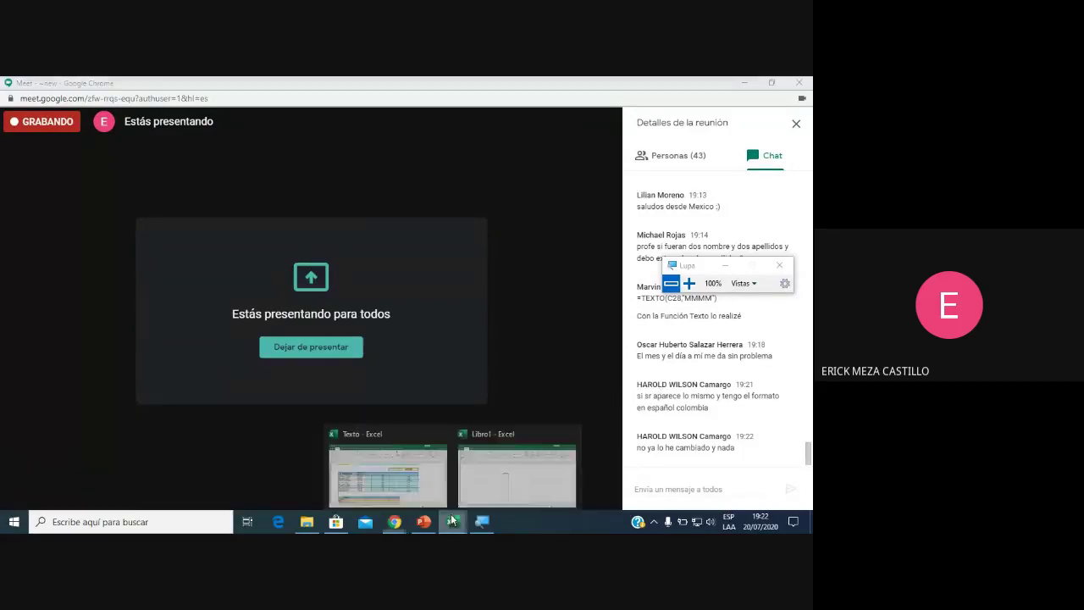
{"action": "left_click", "coordinate": [438, 468]}
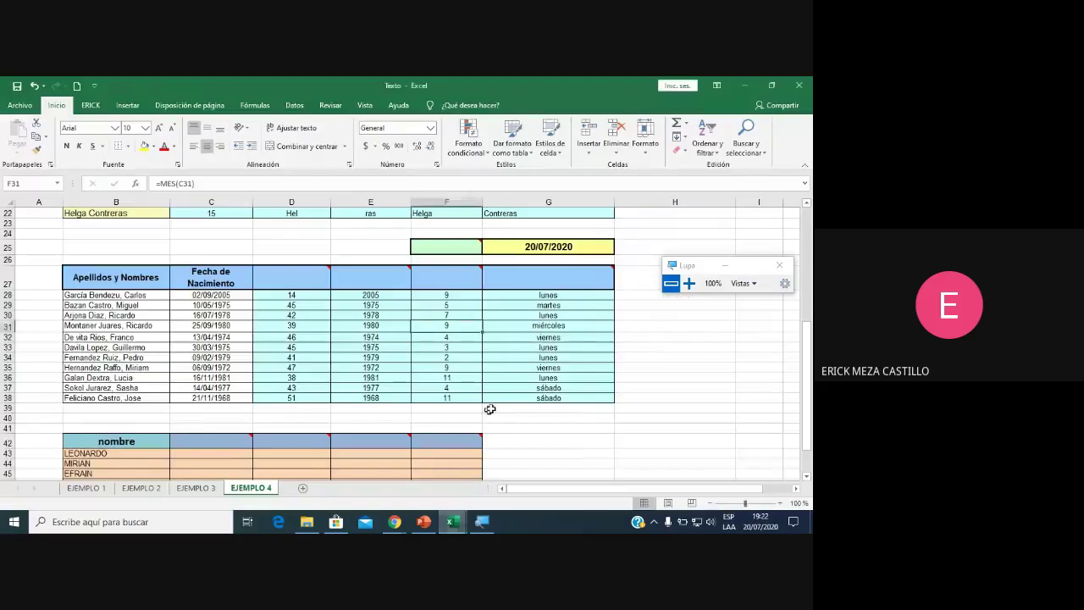
{"action": "left_click", "coordinate": [508, 398]}
{"action": "left_click", "coordinate": [460, 325]}
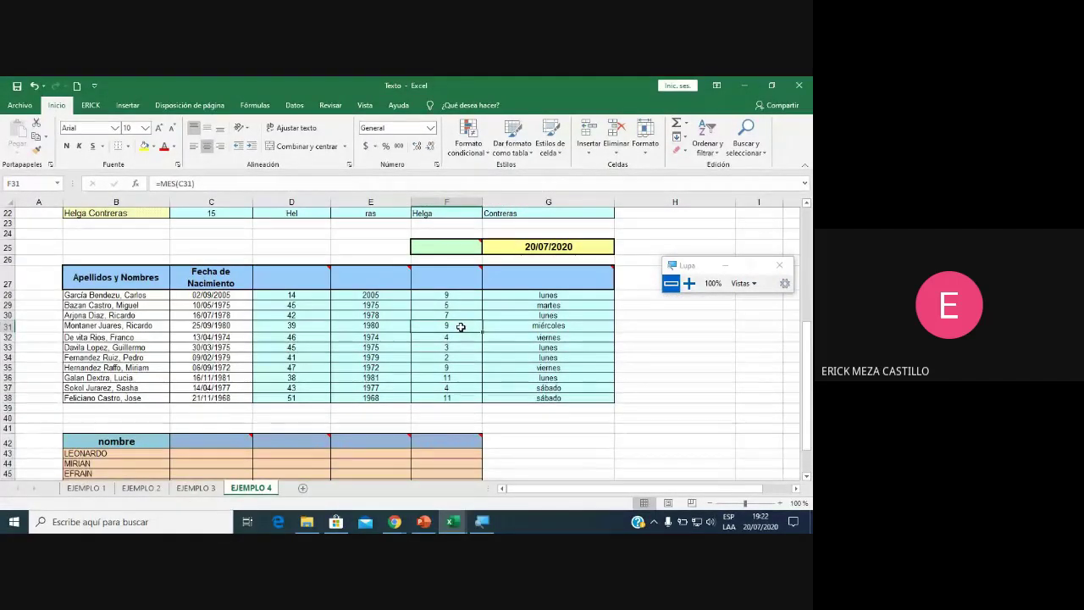
{"action": "key", "text": "Down"}
{"action": "key", "text": "Down"}
{"action": "key", "text": "Down"}
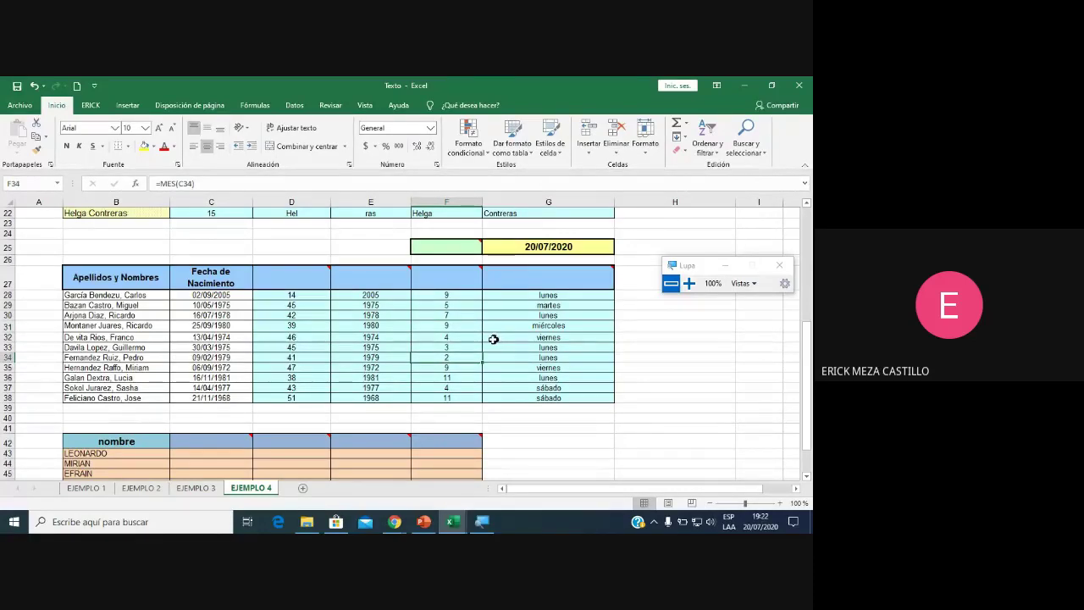
{"action": "left_click", "coordinate": [451, 337]}
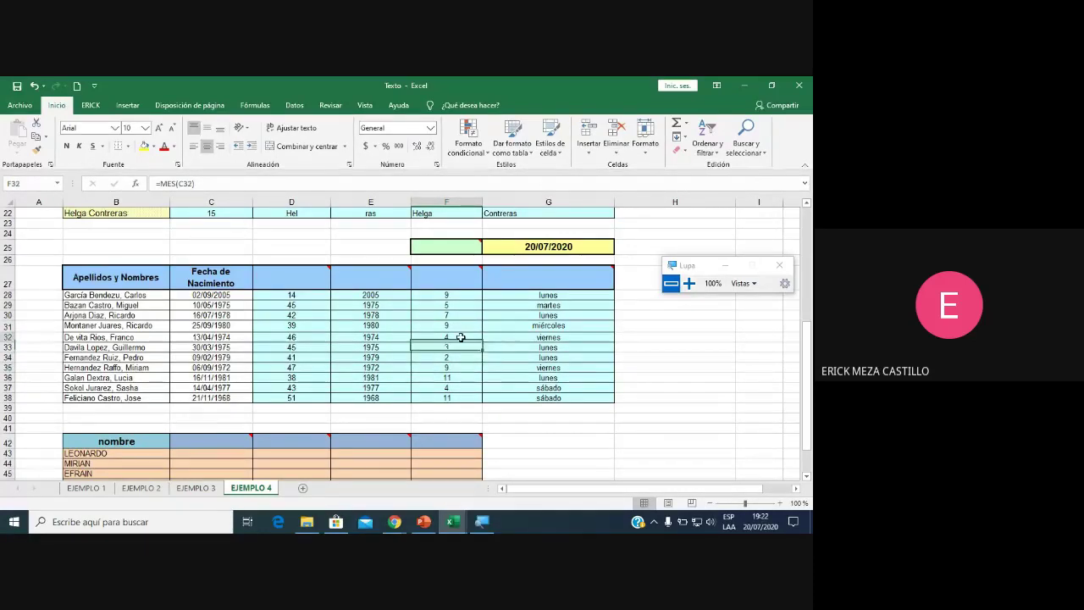
Glance at the Meet chat, then return to the Texto workbook.
{"action": "left_click", "coordinate": [395, 524]}
{"action": "left_click", "coordinate": [427, 495]}
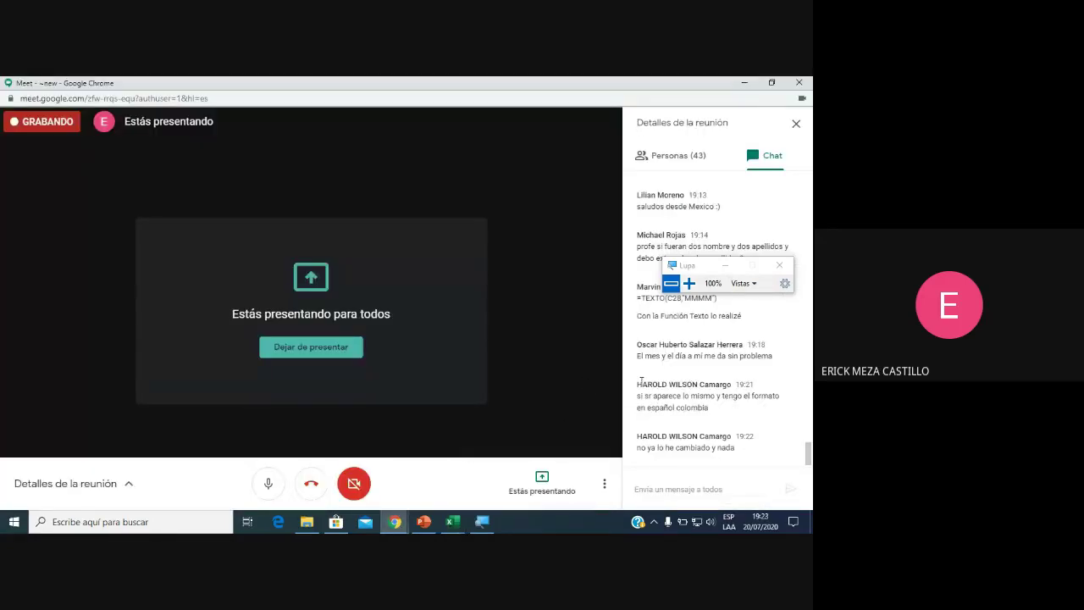
{"action": "left_click", "coordinate": [452, 522]}
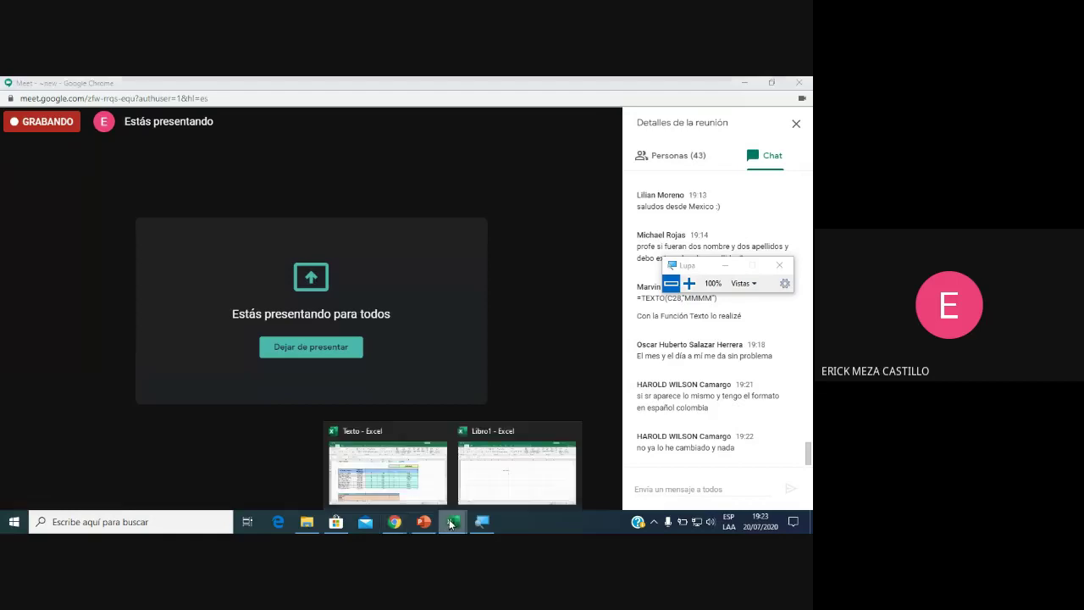
{"action": "left_click", "coordinate": [413, 490]}
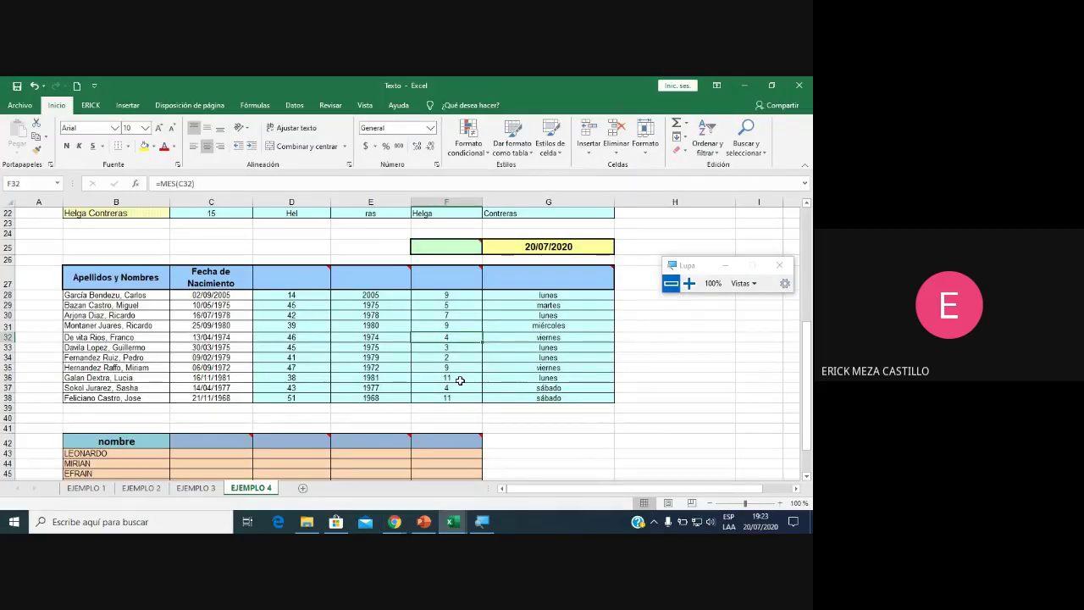
Reselect the month results in F34 and F29, then scroll down to the EJEMPLO 4 name table.
{"action": "scroll", "coordinate": [405, 421], "scroll_direction": "down", "scroll_amount": 2}
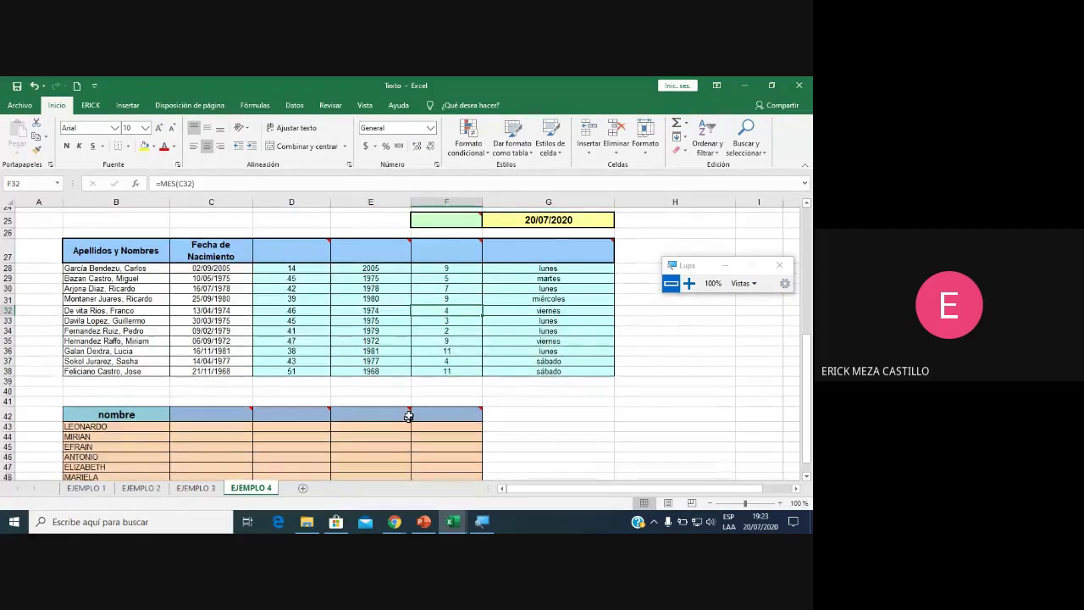
{"action": "scroll", "coordinate": [240, 360], "scroll_direction": "up", "scroll_amount": 1}
{"action": "scroll", "coordinate": [240, 360], "scroll_direction": "up", "scroll_amount": 1}
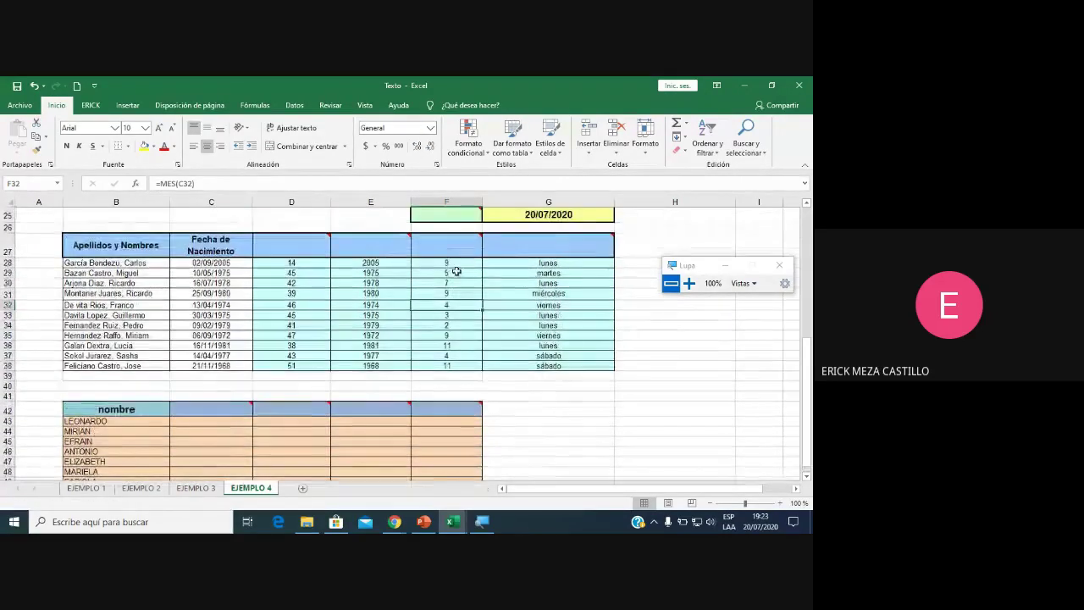
{"action": "left_click", "coordinate": [447, 345]}
{"action": "left_click", "coordinate": [447, 326]}
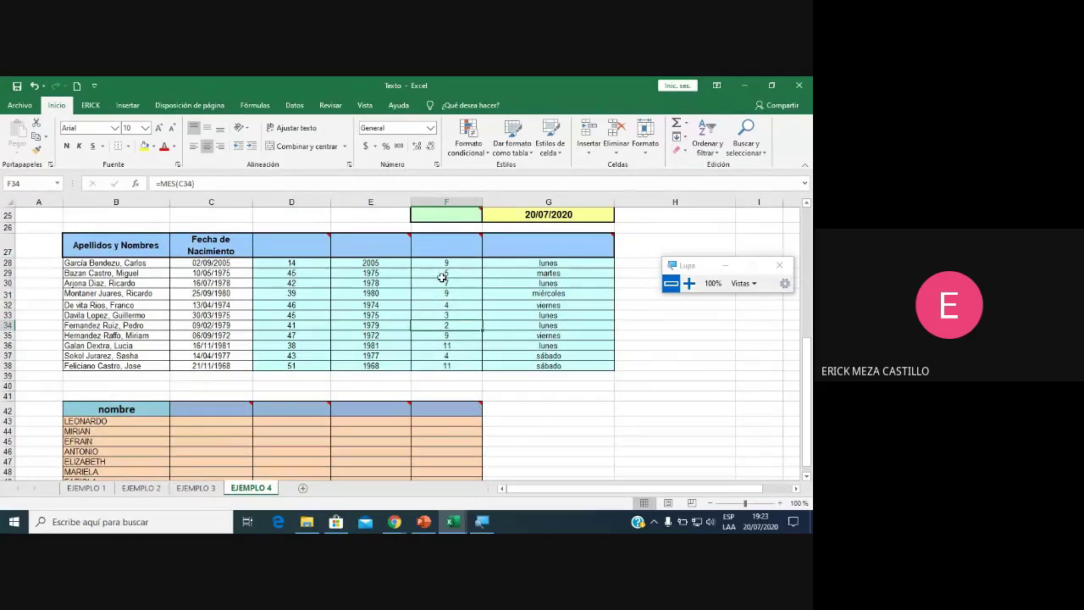
{"action": "left_click", "coordinate": [442, 277]}
{"action": "scroll", "coordinate": [219, 415], "scroll_direction": "down", "scroll_amount": 1}
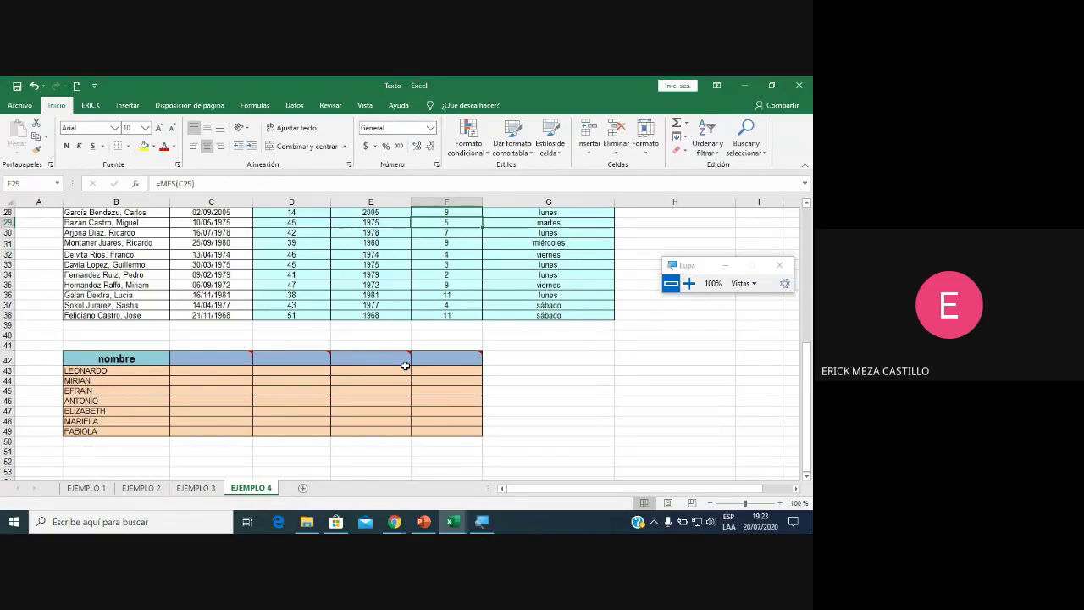
Enter =LARGO(B43) in C43, correcting the misspelled =LAGO.
{"action": "left_click", "coordinate": [216, 373]}
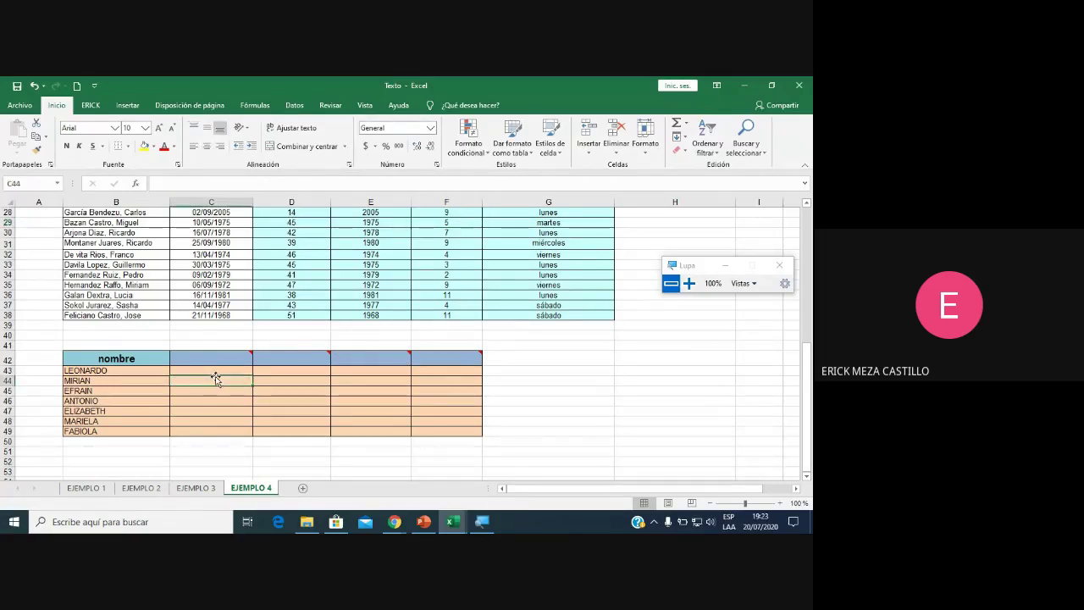
{"action": "type", "text": "="}
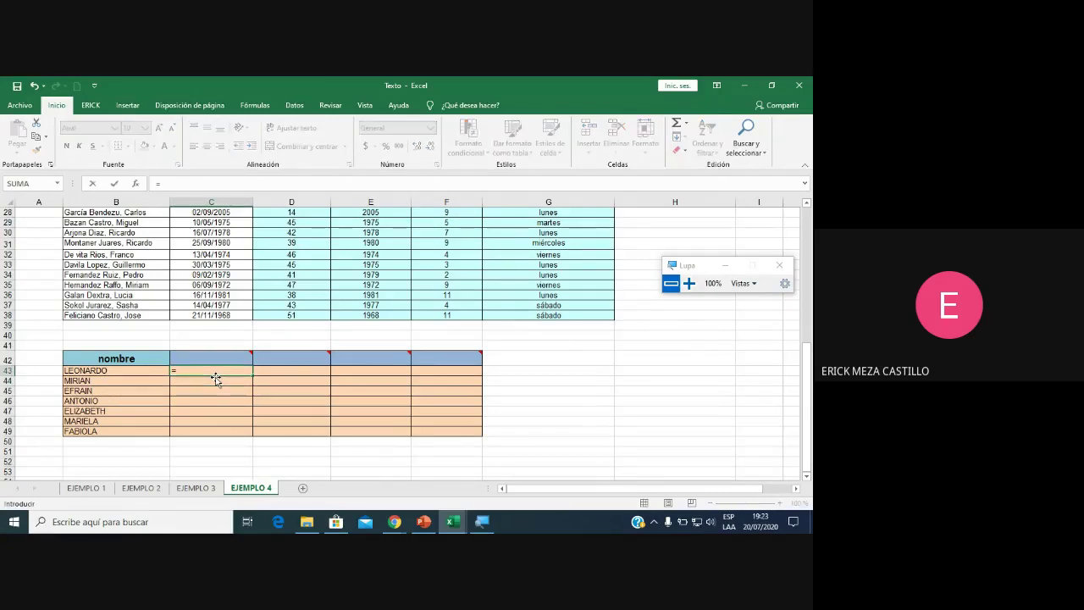
{"action": "type", "text": "lago("}
{"action": "left_click", "coordinate": [150, 370]}
{"action": "key", "text": "Return"}
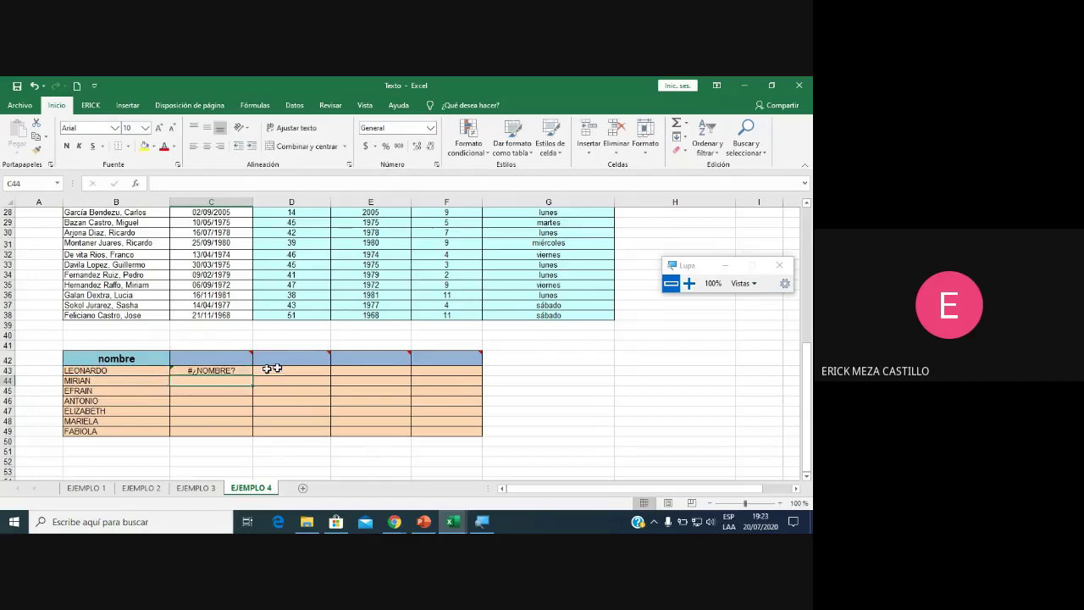
{"action": "left_click", "coordinate": [241, 370]}
{"action": "double_click", "coordinate": [182, 370]}
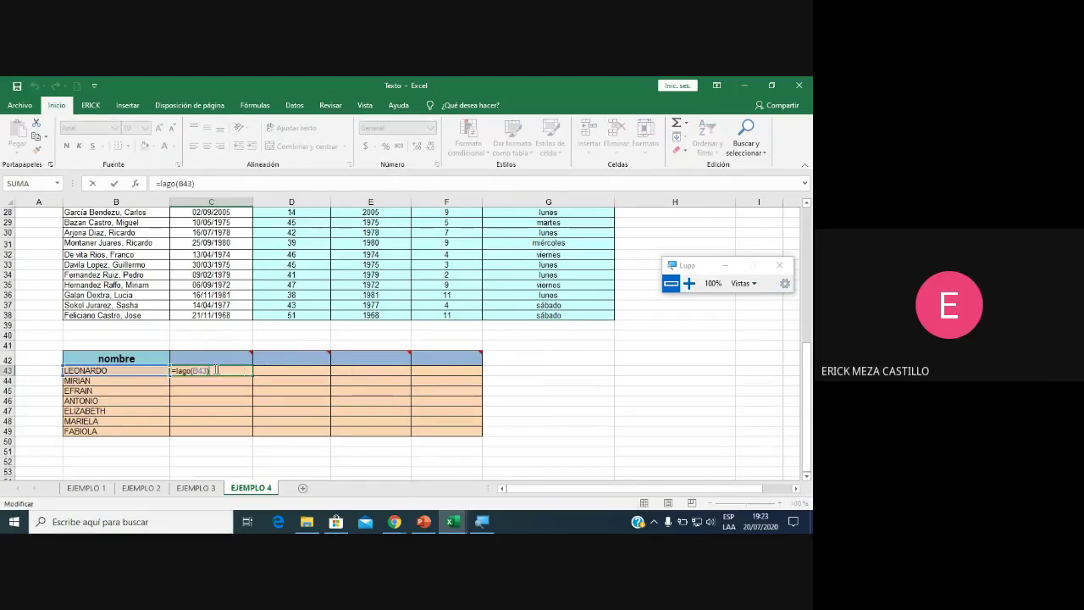
{"action": "type", "text": "r"}
{"action": "key", "text": "Return"}
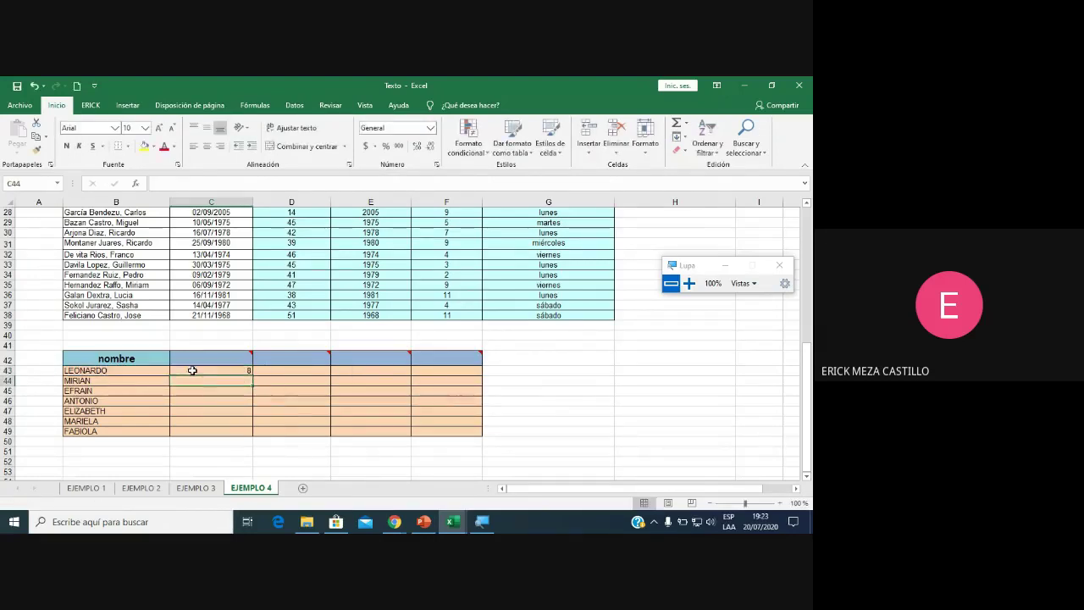
Enter =IZQUIERDA(B43;3) in D43 for the name's first three letters.
{"action": "left_click", "coordinate": [289, 370]}
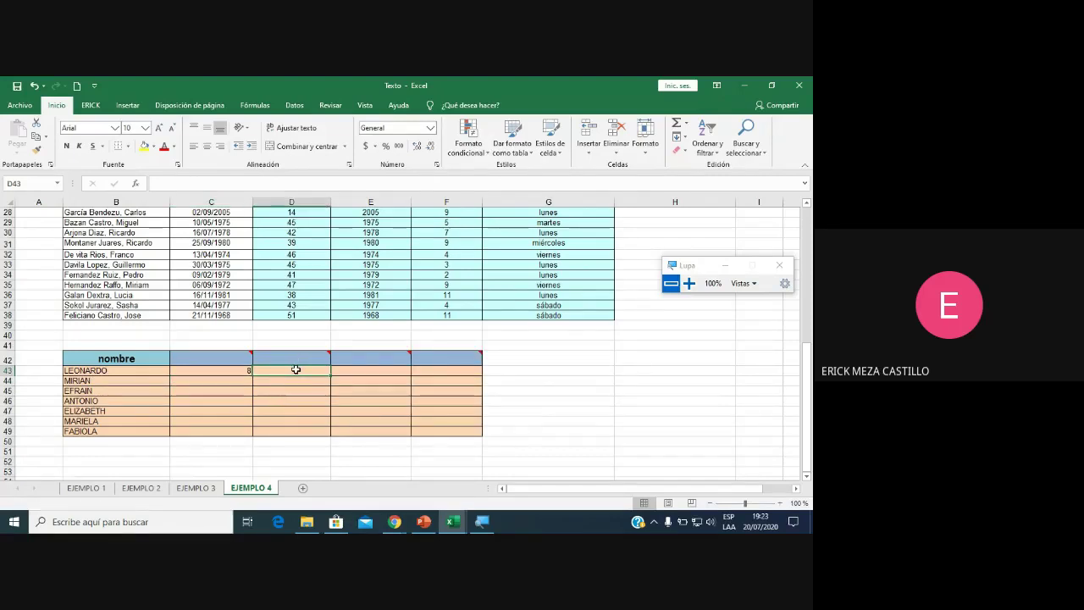
{"action": "type", "text": "=iz"}
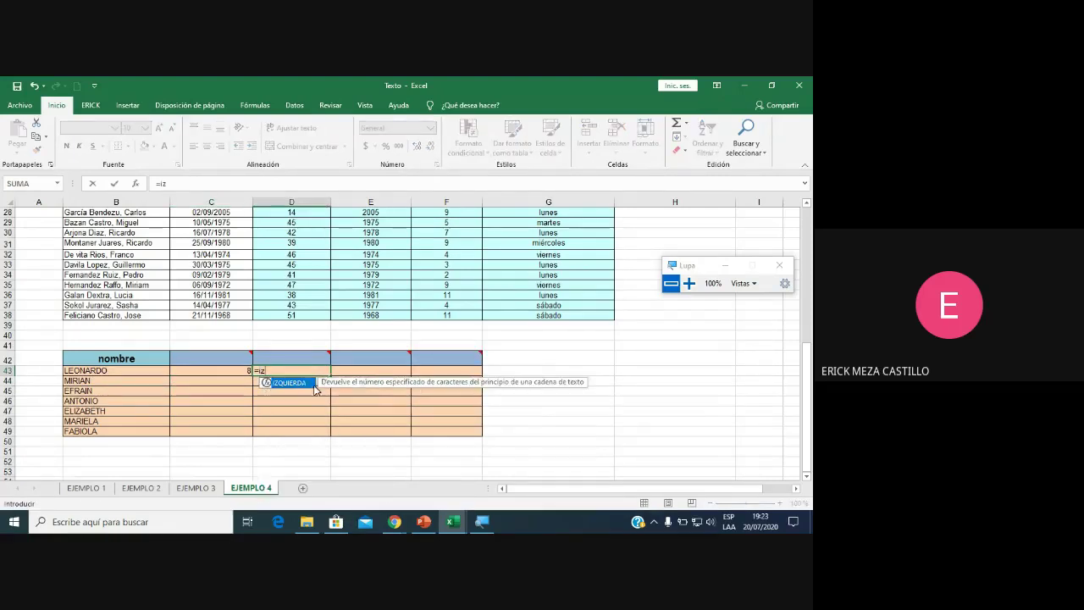
{"action": "double_click", "coordinate": [292, 383]}
{"action": "left_click", "coordinate": [157, 373]}
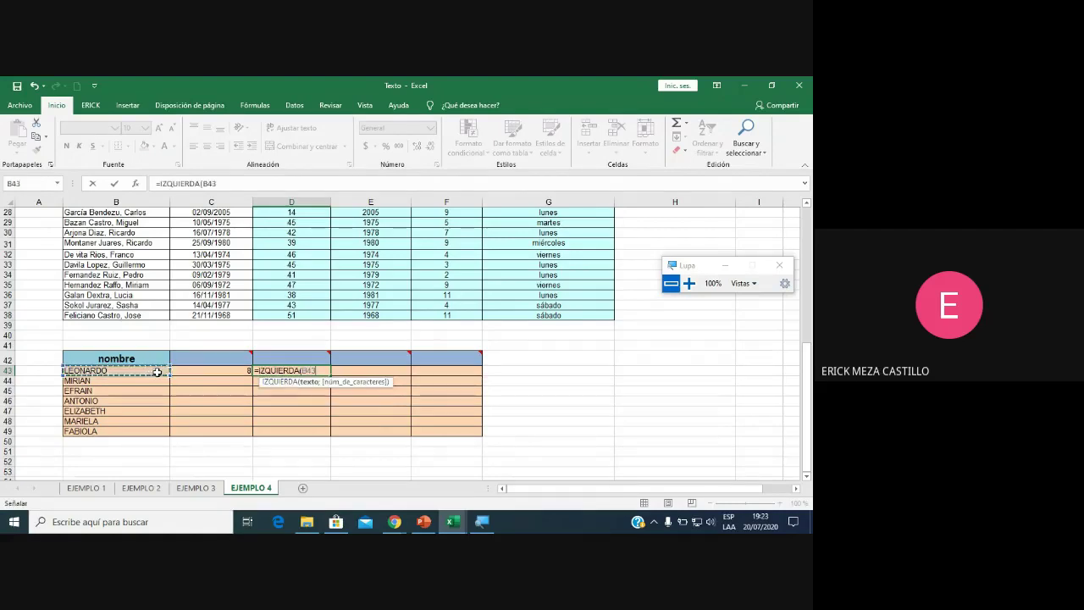
{"action": "type", "text": ";3)"}
{"action": "key", "text": "Return"}
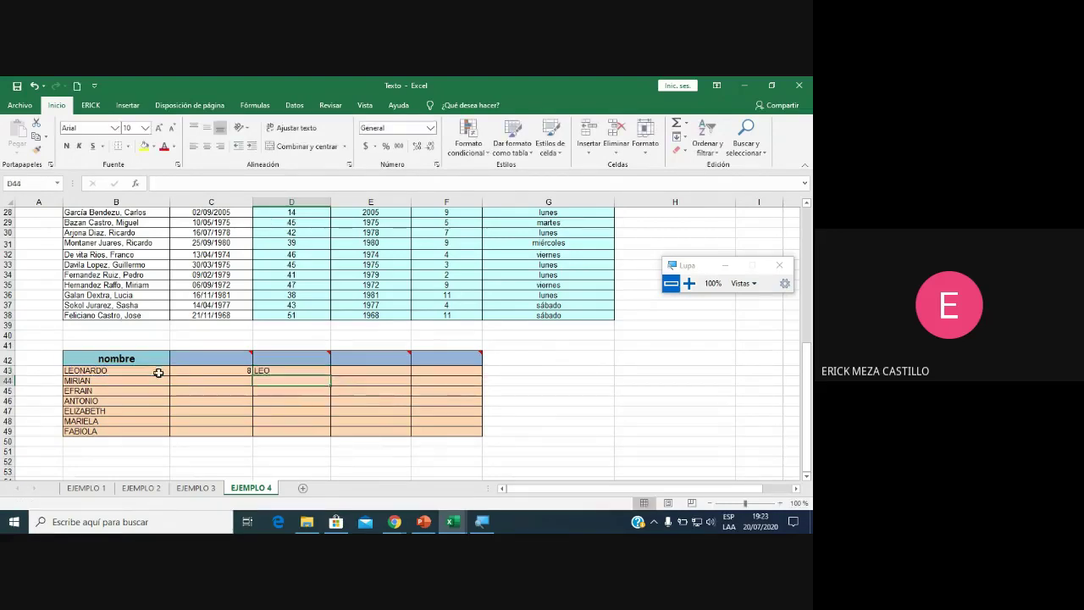
Enter =DERECHA(B43;2) in E43 for the name's last two letters.
{"action": "left_click", "coordinate": [396, 372]}
{"action": "type", "text": "=d"}
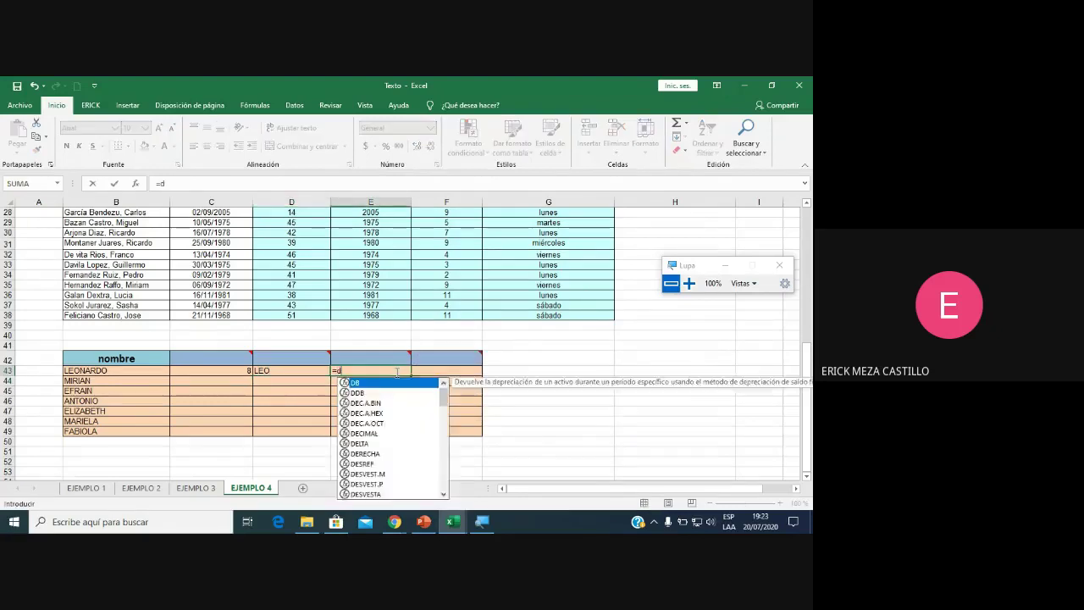
{"action": "type", "text": "erech"}
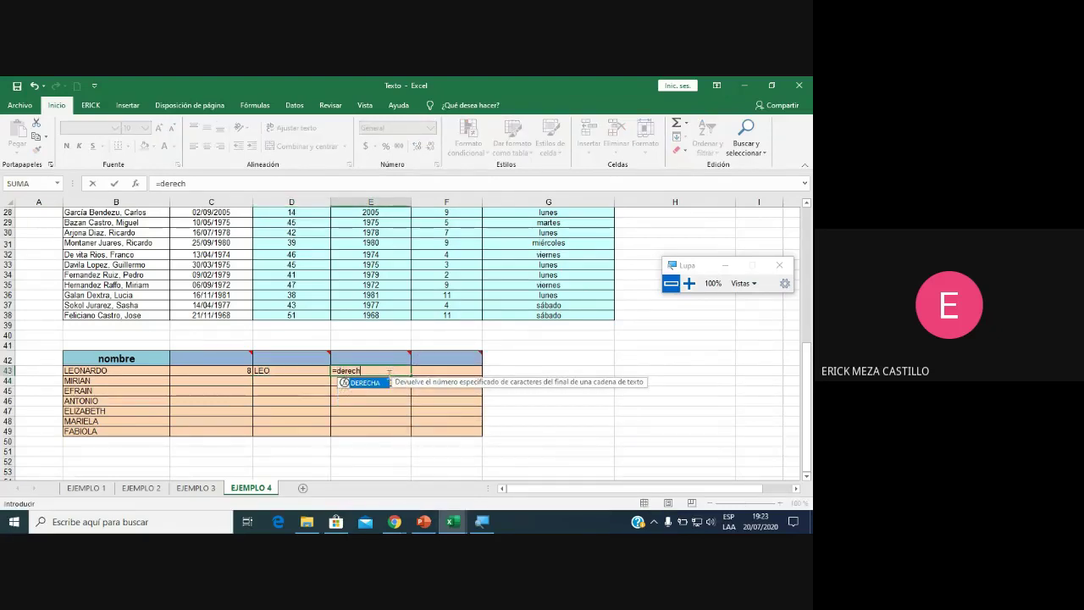
{"action": "double_click", "coordinate": [365, 383]}
{"action": "left_click", "coordinate": [117, 377]}
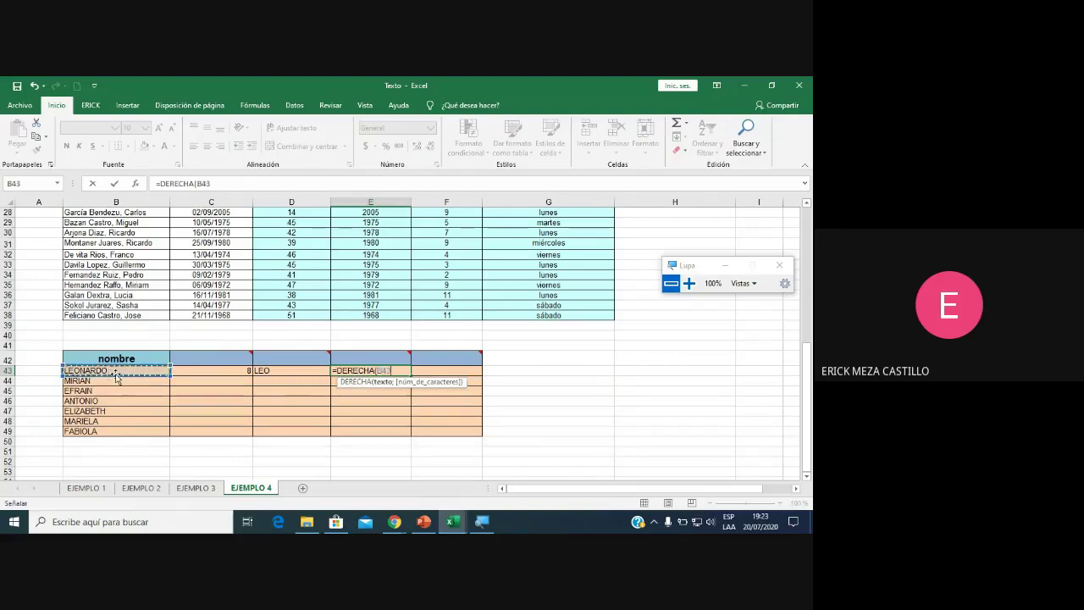
{"action": "type", "text": ";2"}
{"action": "key", "text": "Return"}
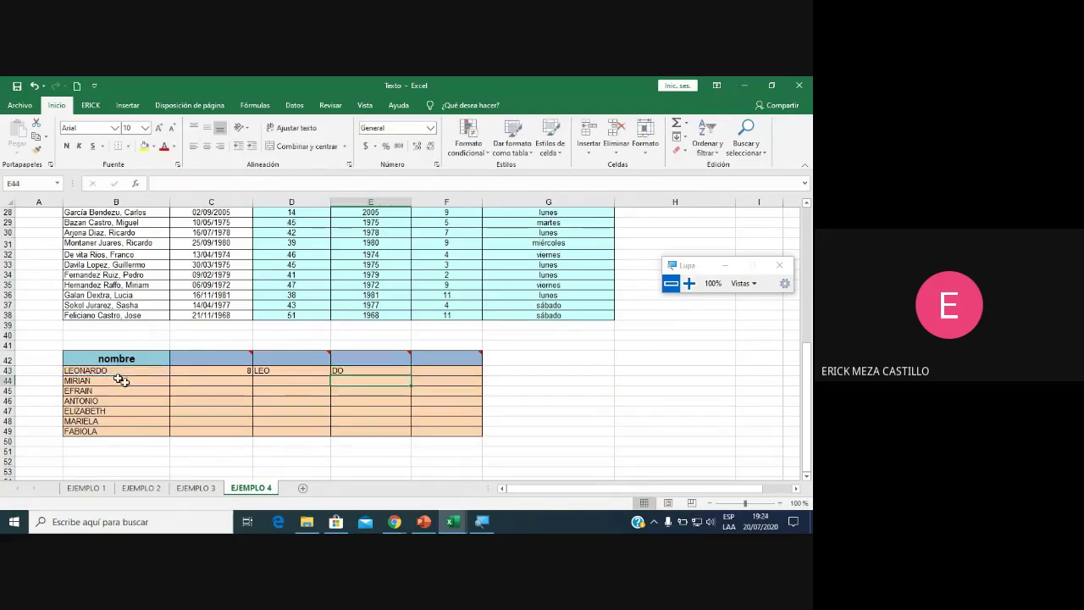
{"action": "mouse_move", "coordinate": [446, 358]}
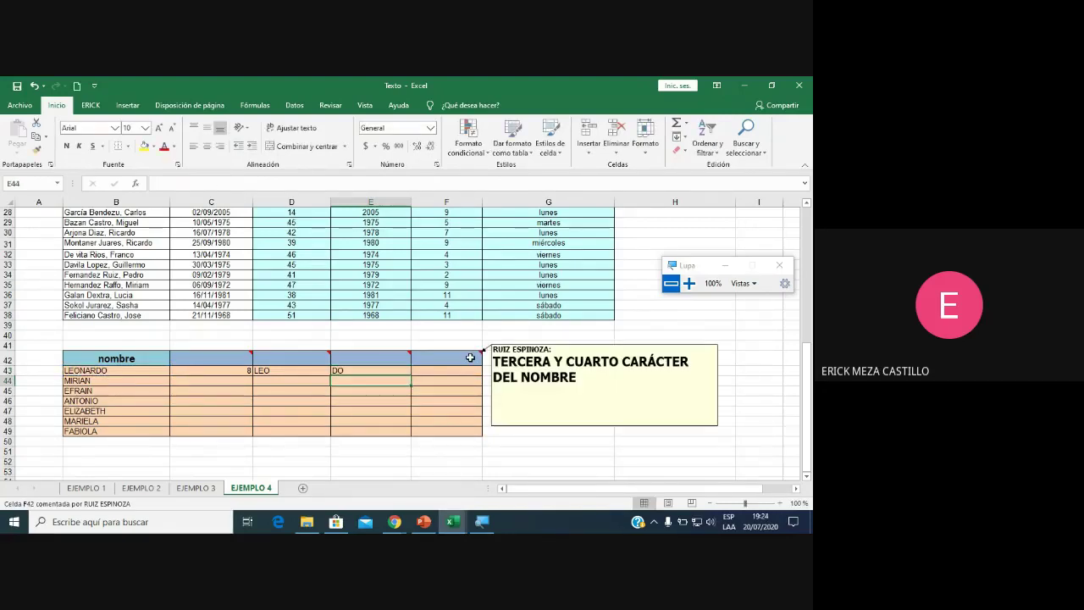
Enter =EXTRAE(B43;3;2) in F43 to get ON from LEONARDO.
{"action": "left_click", "coordinate": [463, 373]}
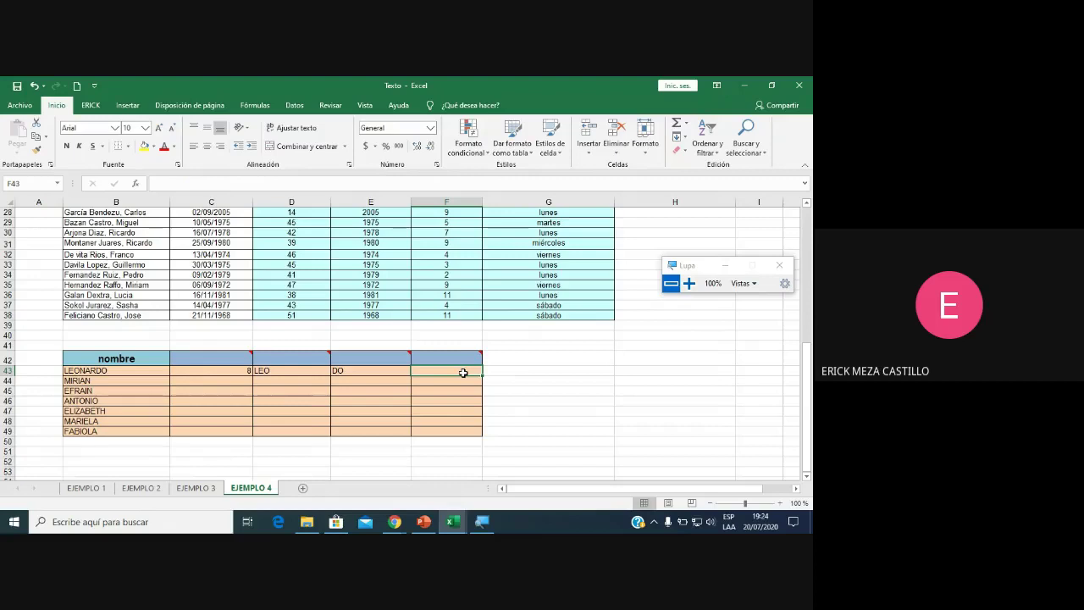
{"action": "type", "text": "=extra"}
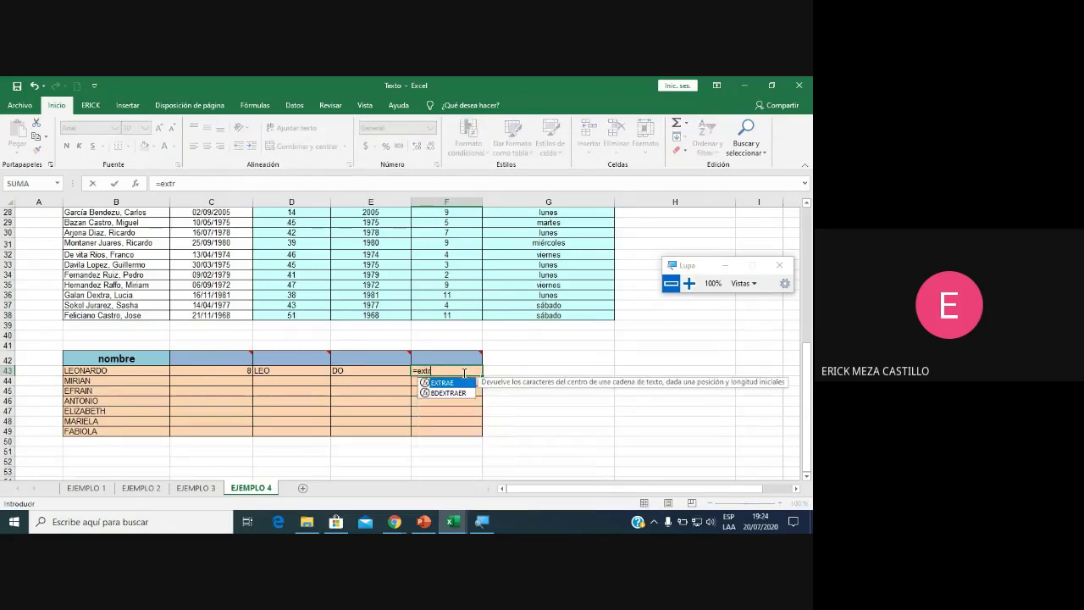
{"action": "double_click", "coordinate": [460, 383]}
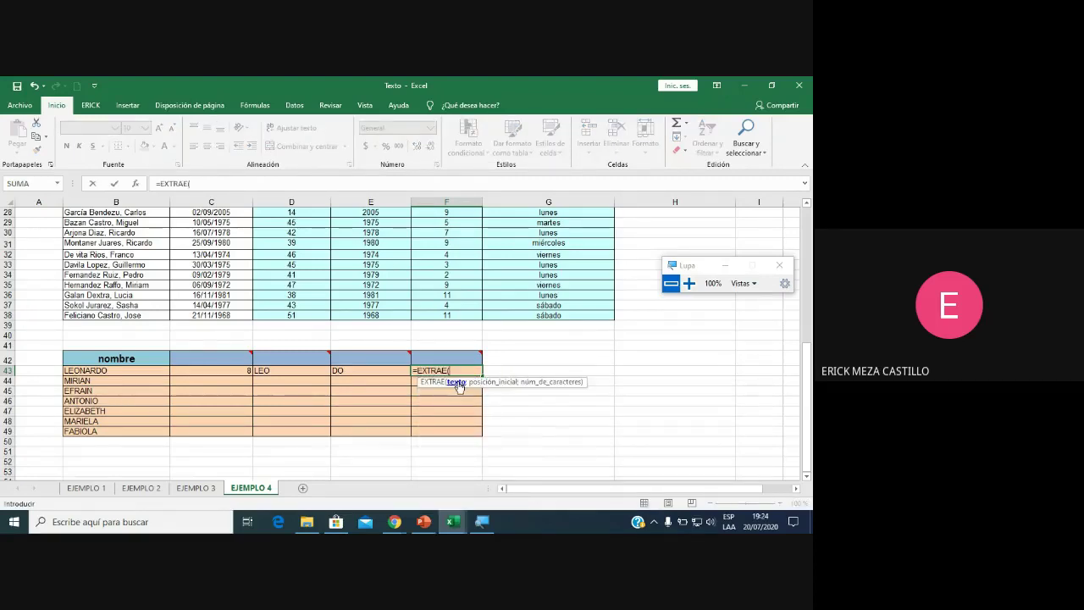
{"action": "left_click", "coordinate": [142, 375]}
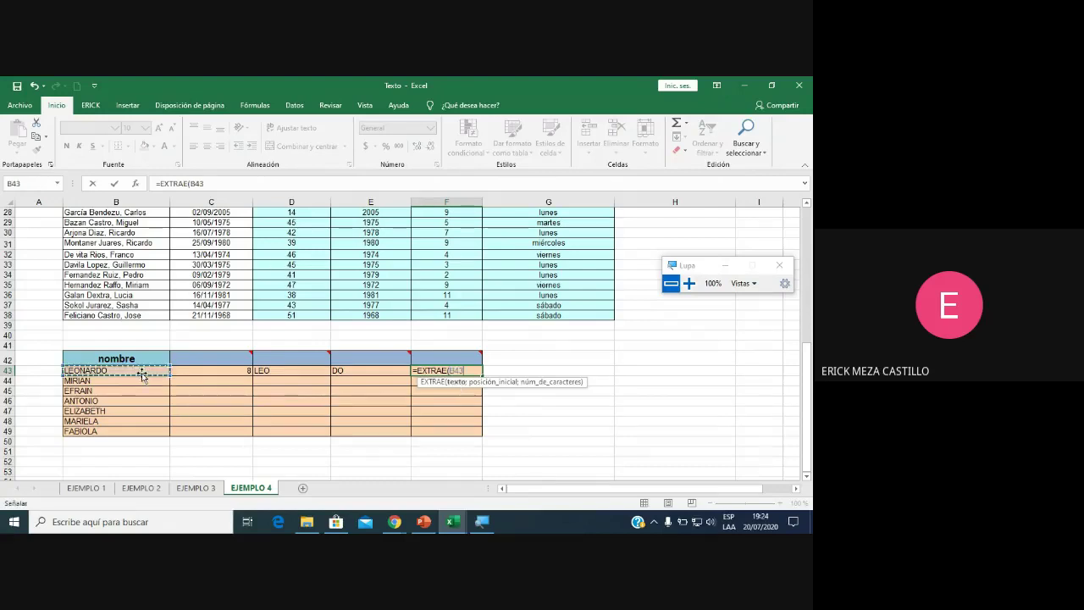
{"action": "type", "text": ";"}
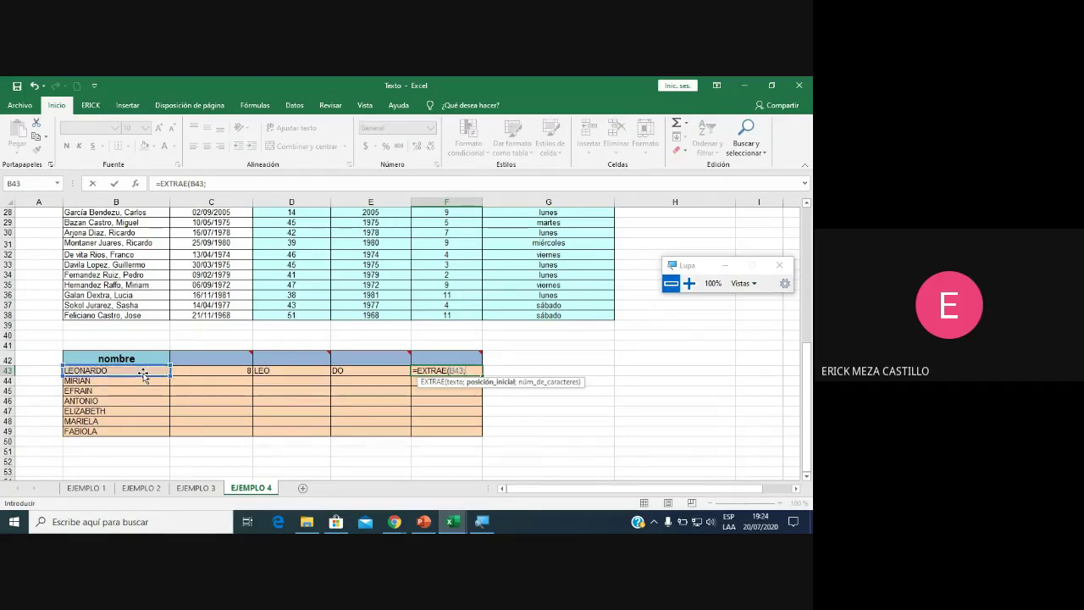
{"action": "type", "text": "3;2)"}
{"action": "key", "text": "Return"}
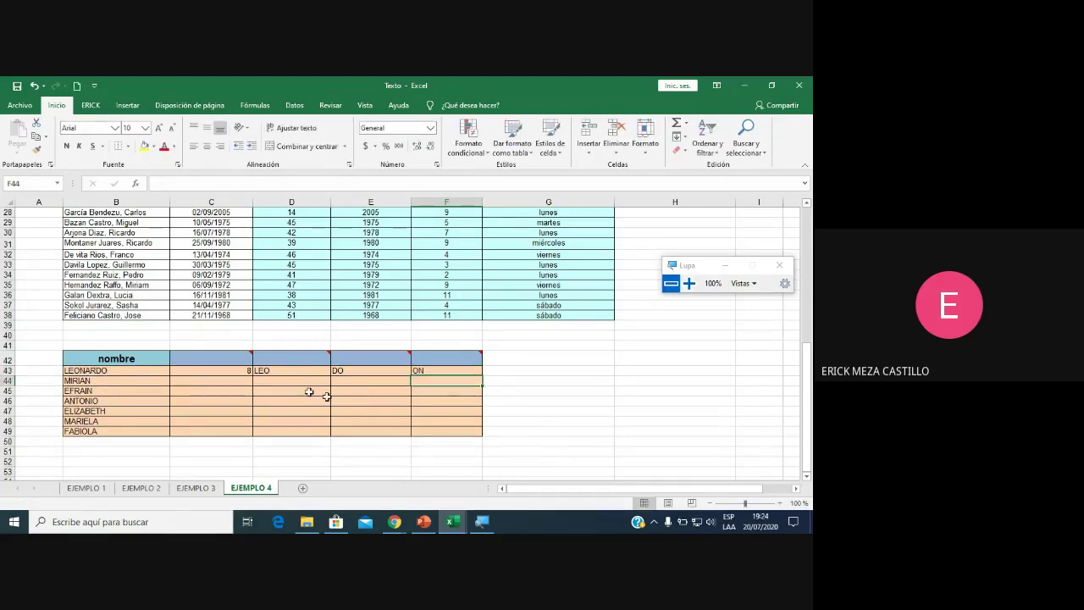
Fill the C43:F43 formulas down the rest of the name table.
{"action": "mouse_move", "coordinate": [246, 371]}
{"action": "left_mouse_down"}
{"action": "mouse_move", "coordinate": [480, 379]}
{"action": "mouse_move", "coordinate": [471, 432]}
{"action": "left_mouse_up"}
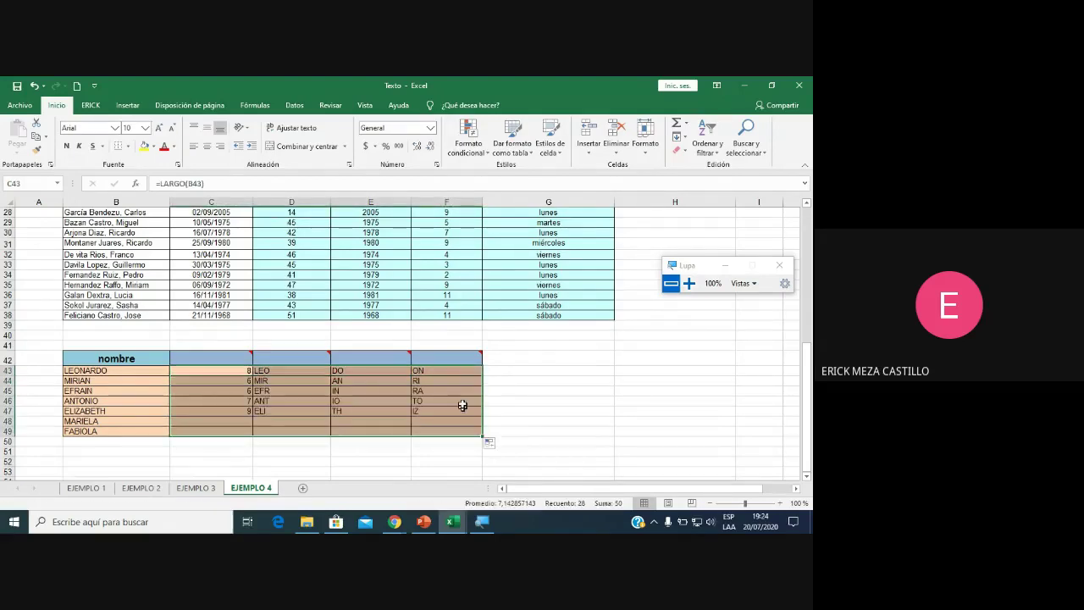
{"action": "scroll", "coordinate": [496, 376], "scroll_direction": "up", "scroll_amount": 2}
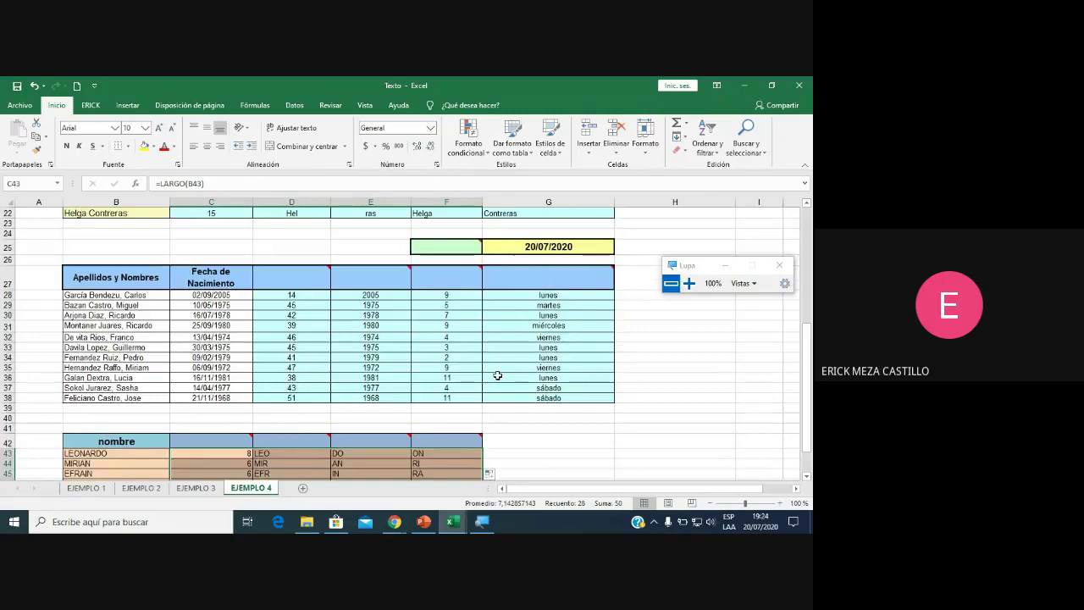
{"action": "scroll", "coordinate": [499, 376], "scroll_direction": "up", "scroll_amount": 2}
{"action": "scroll", "coordinate": [506, 372], "scroll_direction": "up", "scroll_amount": 4}
{"action": "scroll", "coordinate": [472, 342], "scroll_direction": "down", "scroll_amount": 2}
{"action": "scroll", "coordinate": [466, 370], "scroll_direction": "down", "scroll_amount": 2}
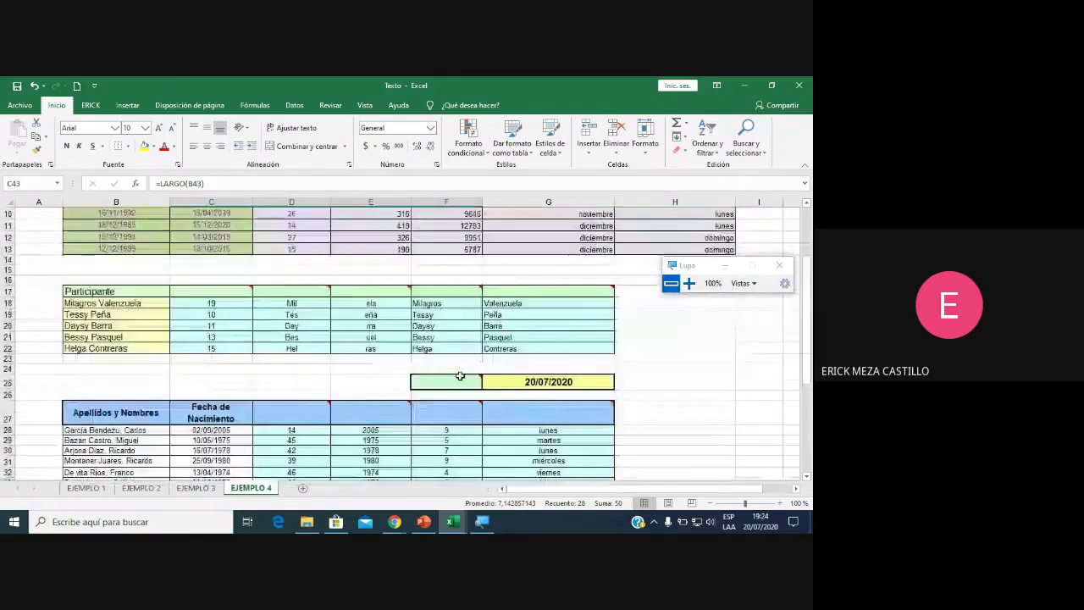
Check the Meet window with the Magnifier panel moved off the chat, then return to Texto.
{"action": "mouse_move", "coordinate": [395, 522]}
{"action": "left_click", "coordinate": [593, 449]}
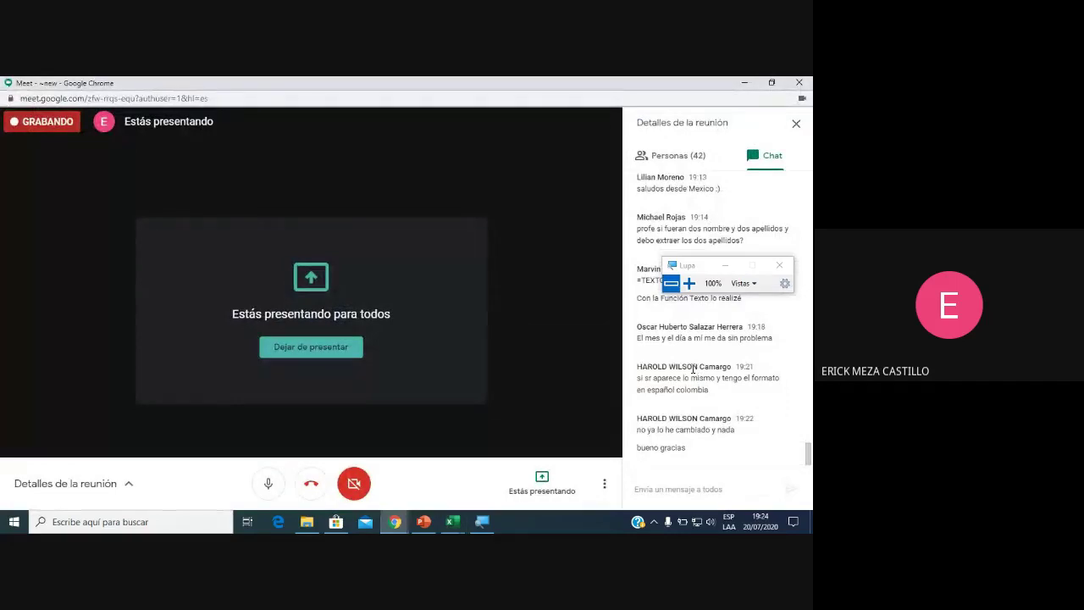
{"action": "left_click_drag", "start_coordinate": [686, 266], "coordinate": [498, 377]}
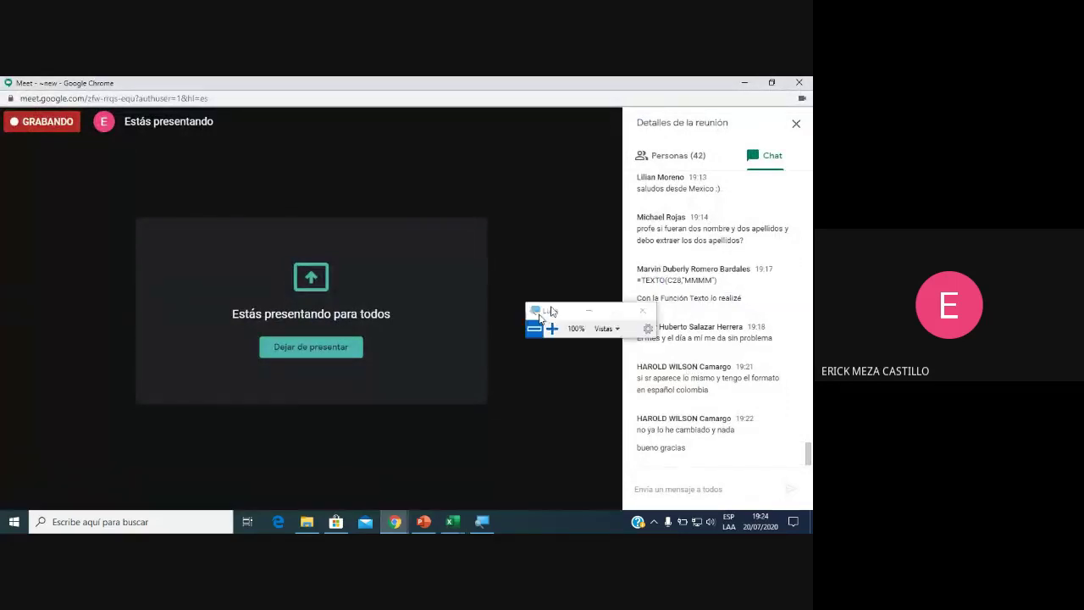
{"action": "left_click", "coordinate": [453, 522]}
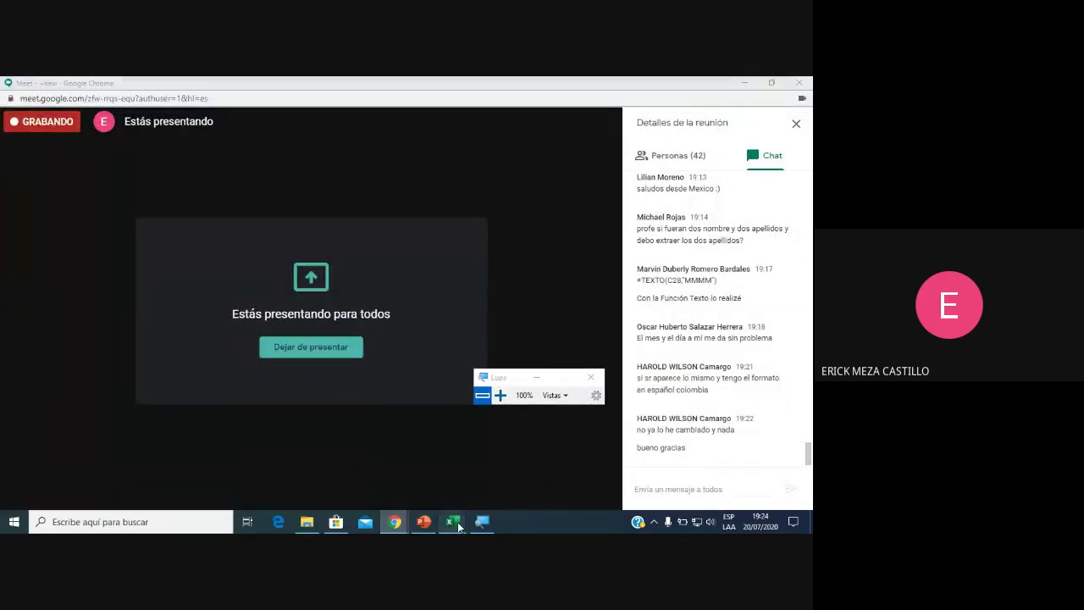
{"action": "left_click", "coordinate": [418, 479]}
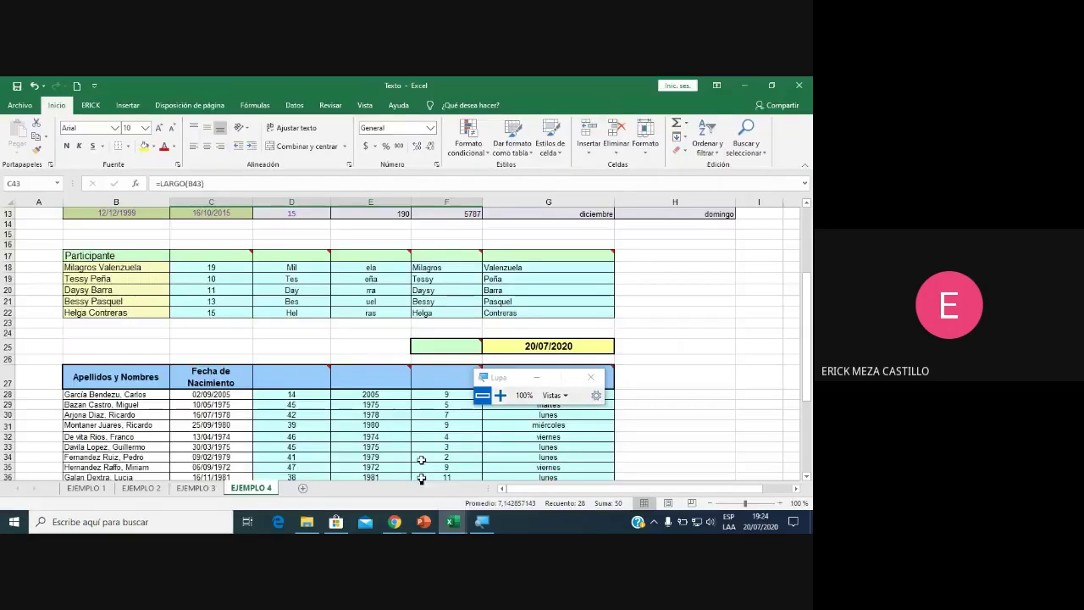
Move the Magnifier panel over the sheet and minimize the Recursos folder window.
{"action": "left_click_drag", "start_coordinate": [500, 377], "coordinate": [663, 285]}
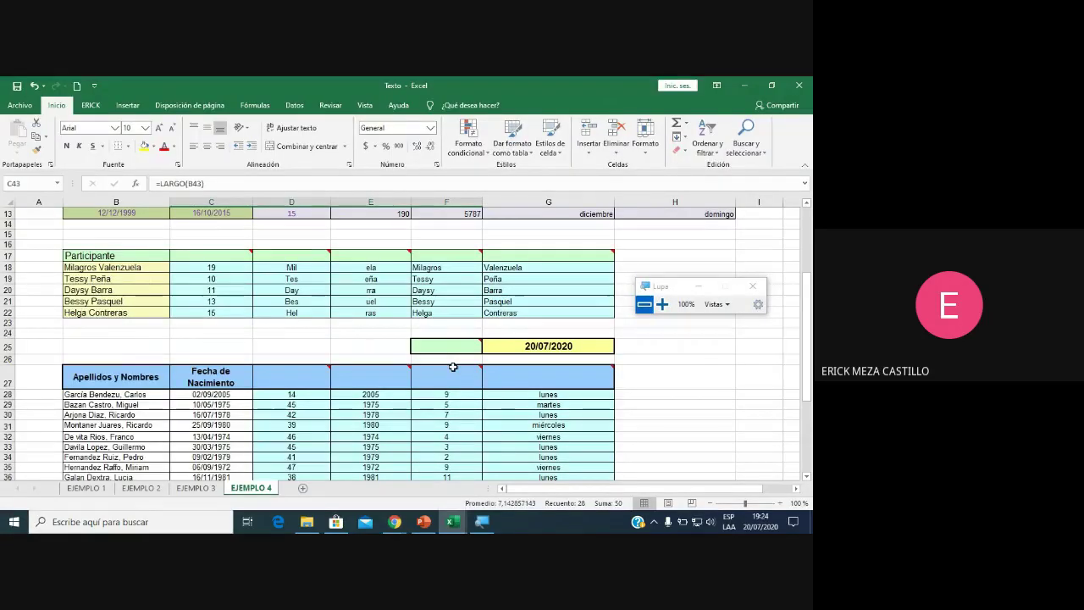
{"action": "scroll", "coordinate": [450, 355], "scroll_direction": "up", "scroll_amount": 2}
{"action": "scroll", "coordinate": [451, 360], "scroll_direction": "down", "scroll_amount": 3}
{"action": "scroll", "coordinate": [453, 364], "scroll_direction": "up", "scroll_amount": 5}
{"action": "scroll", "coordinate": [462, 360], "scroll_direction": "up", "scroll_amount": 1}
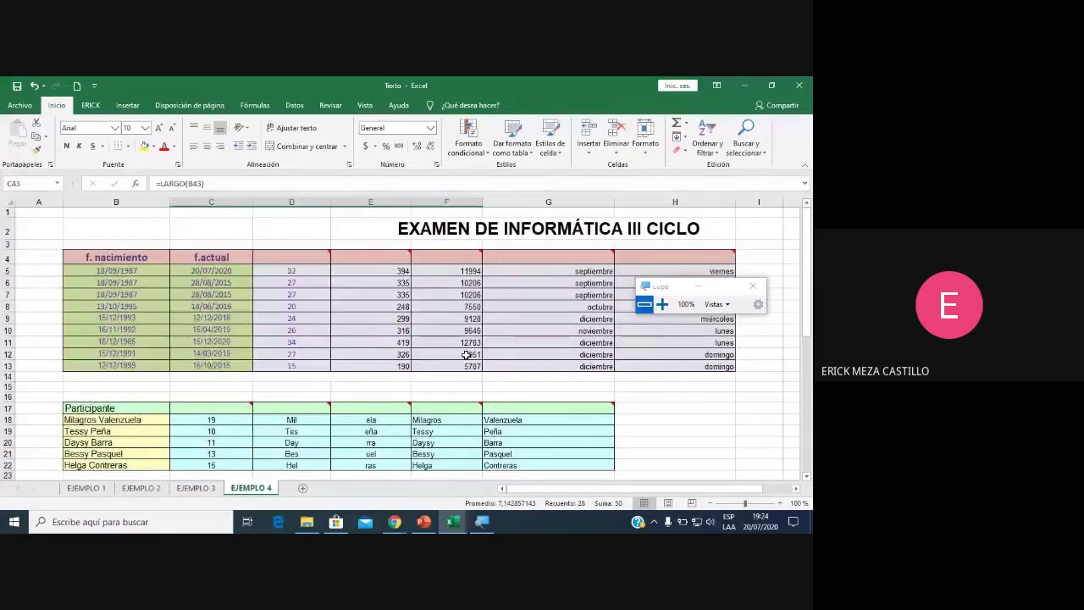
{"action": "scroll", "coordinate": [462, 360], "scroll_direction": "down", "scroll_amount": 3}
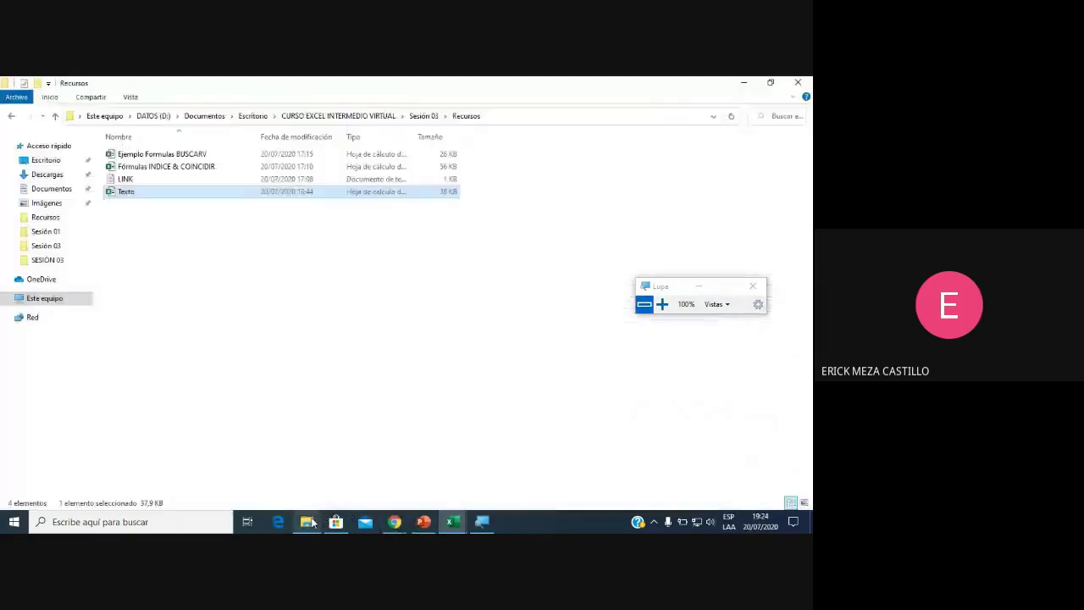
{"action": "left_click", "coordinate": [306, 521]}
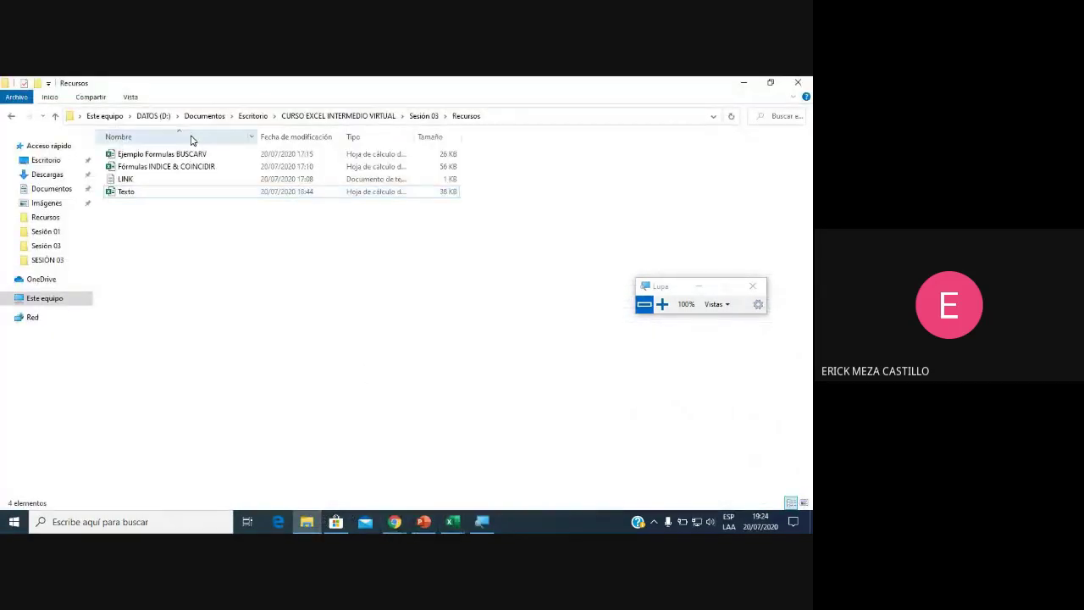
{"action": "left_click", "coordinate": [741, 85]}
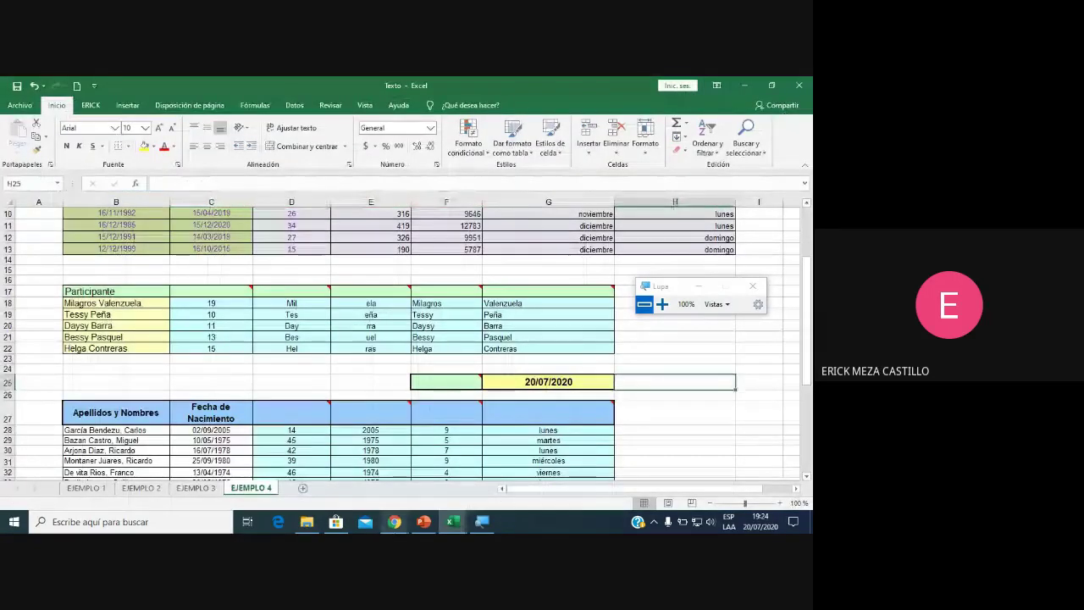
Switch between Meet and Texto once more, ending with the Meet window in front.
{"action": "left_click", "coordinate": [386, 474]}
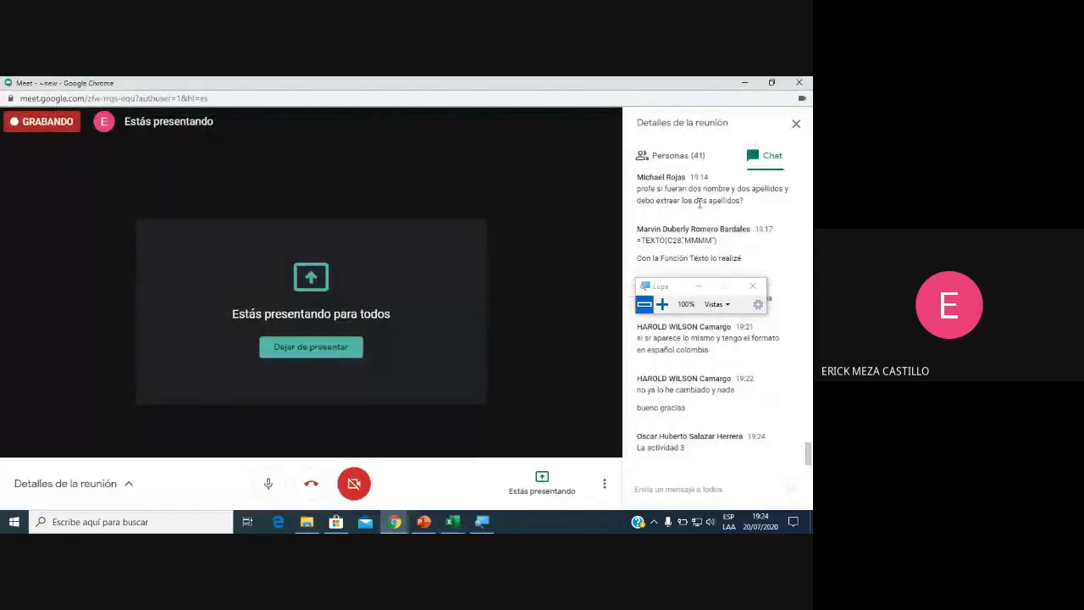
{"action": "left_click_drag", "start_coordinate": [661, 293], "coordinate": [438, 301]}
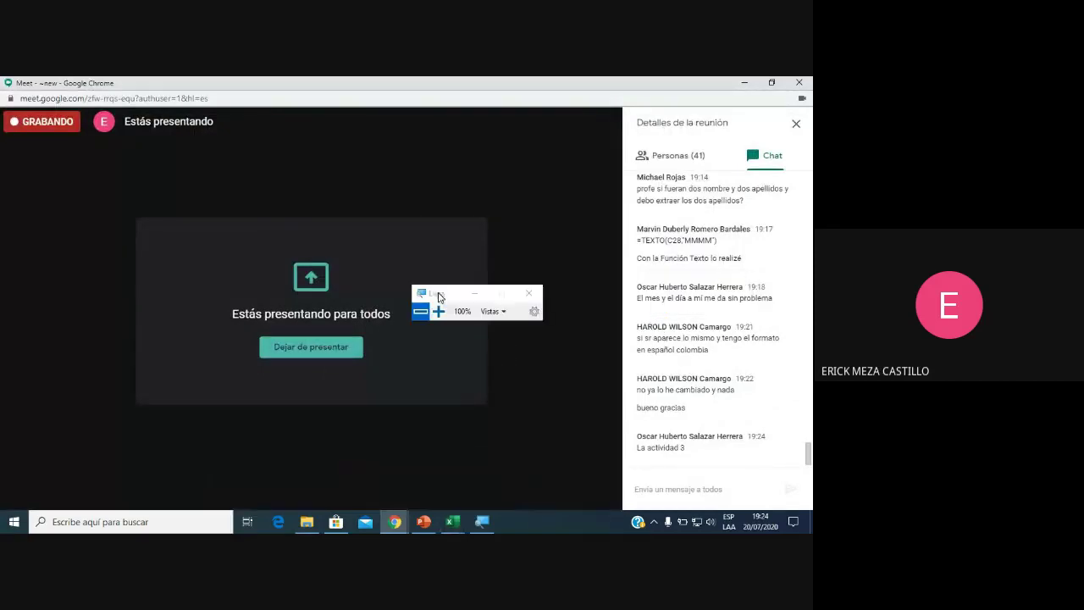
{"action": "left_click", "coordinate": [453, 522]}
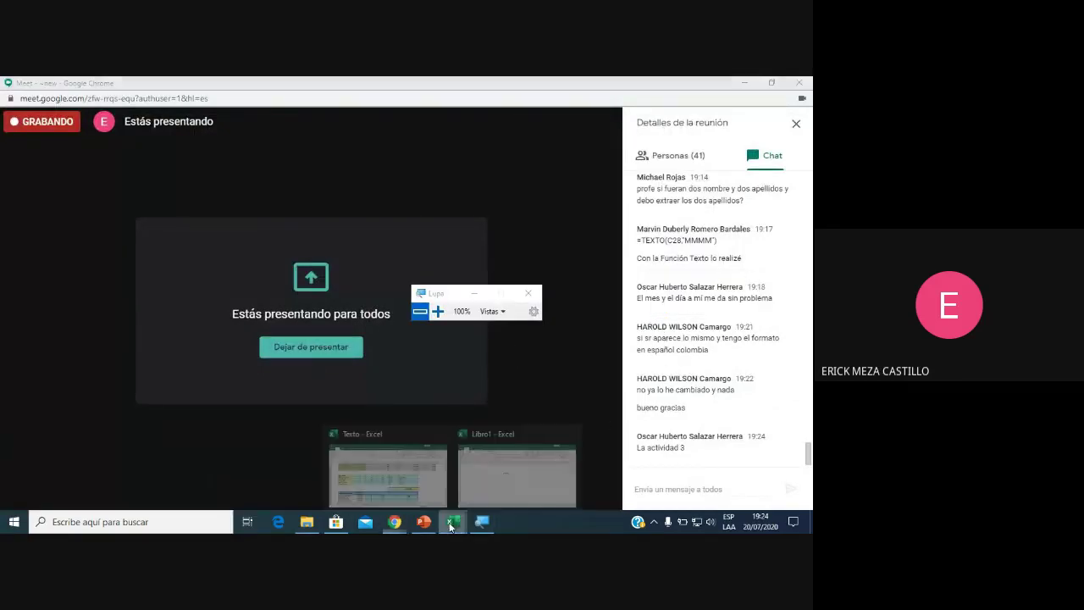
{"action": "left_click", "coordinate": [413, 483]}
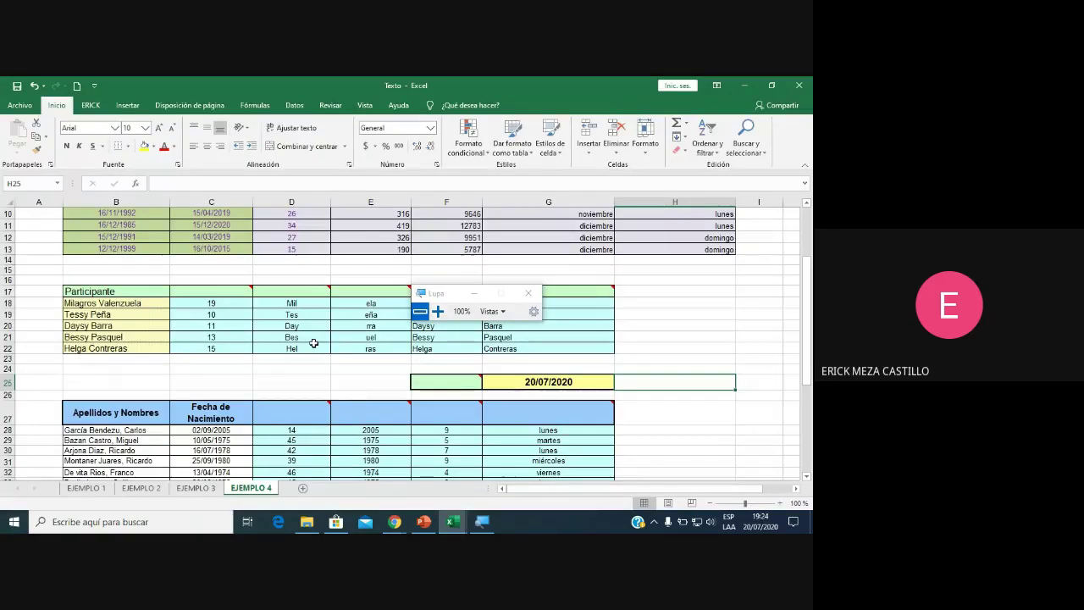
{"action": "scroll", "coordinate": [358, 369], "scroll_direction": "up", "scroll_amount": 2}
{"action": "scroll", "coordinate": [365, 382], "scroll_direction": "down", "scroll_amount": 1}
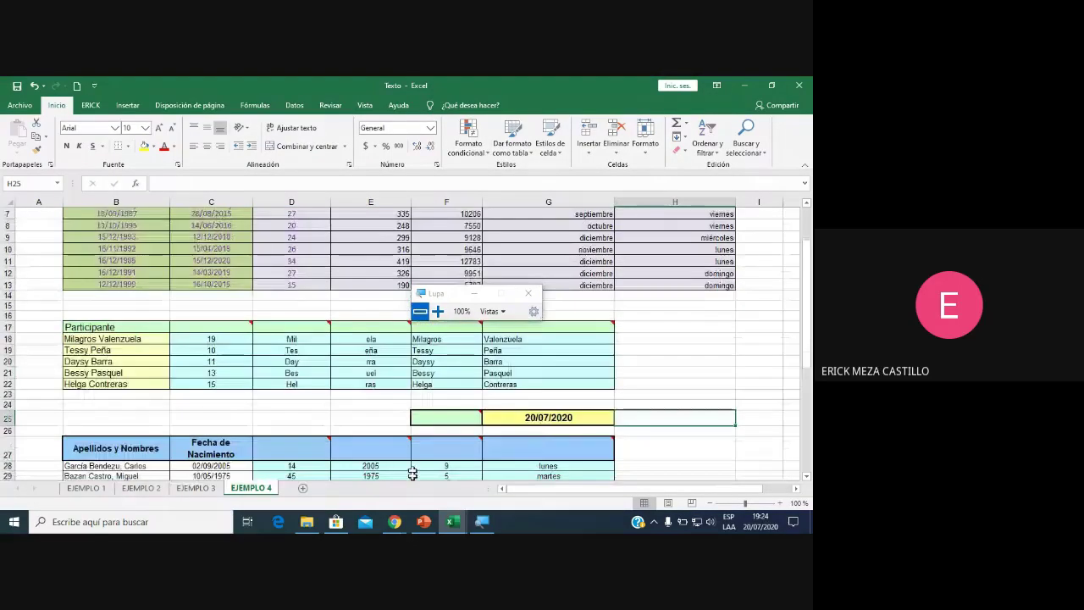
{"action": "left_click", "coordinate": [400, 521]}
{"action": "left_click", "coordinate": [398, 474]}
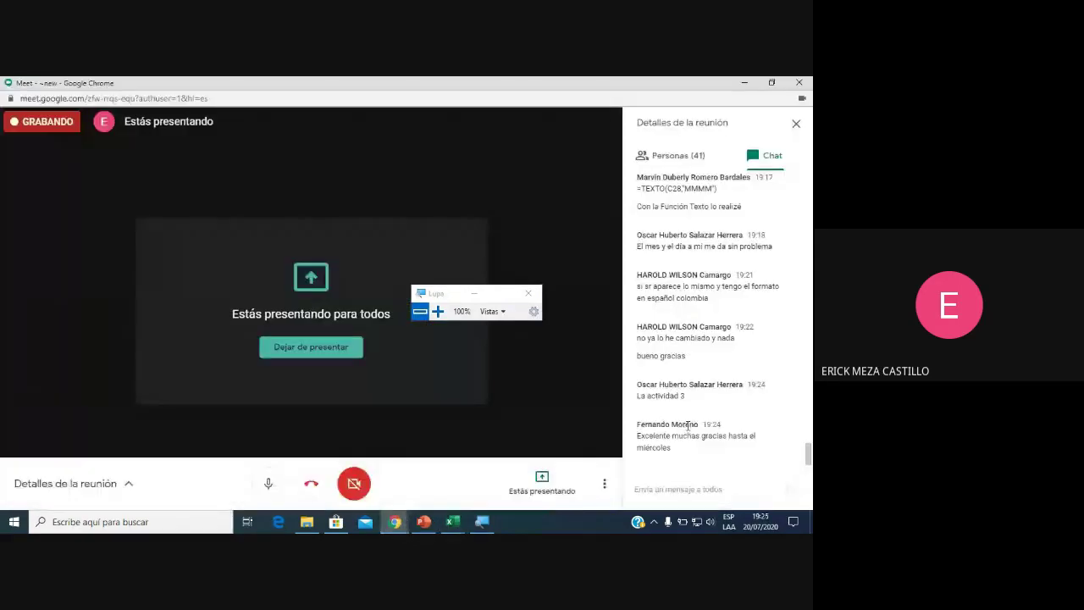
End the screen share with 'Dejar de presentar' in the Meet window.
{"action": "scroll", "coordinate": [691, 364], "scroll_direction": "up", "scroll_amount": 1}
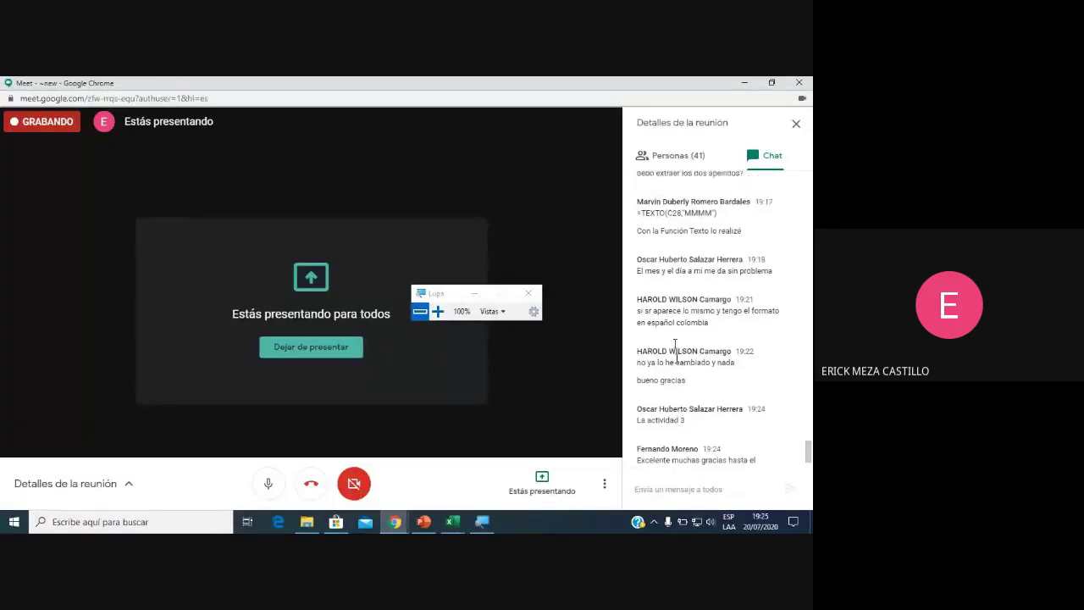
{"action": "scroll", "coordinate": [669, 254], "scroll_direction": "up", "scroll_amount": 1}
{"action": "scroll", "coordinate": [682, 237], "scroll_direction": "down", "scroll_amount": 2}
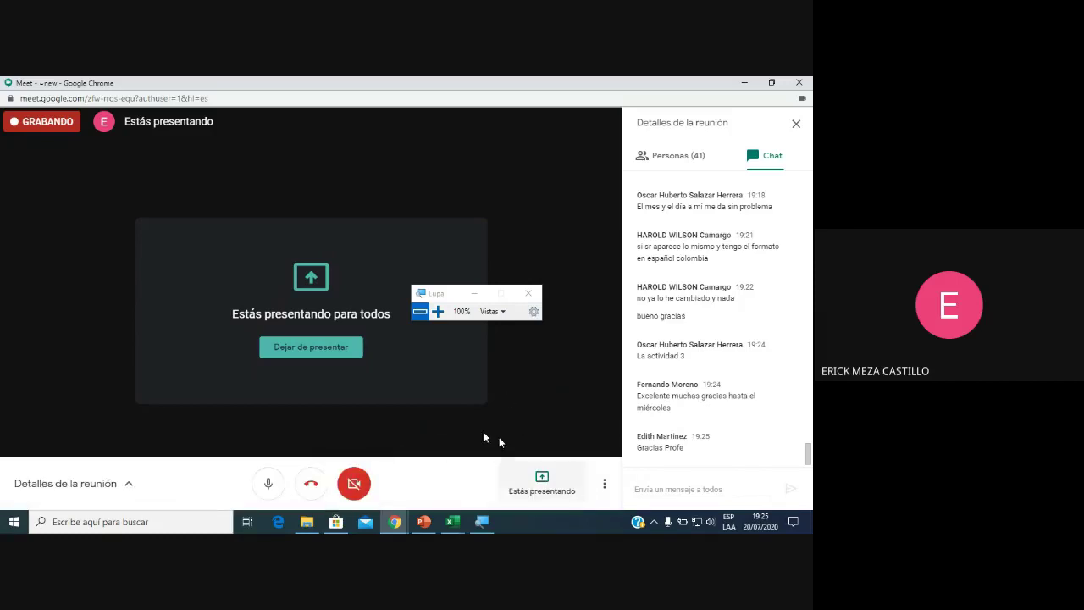
{"action": "left_click", "coordinate": [311, 347]}
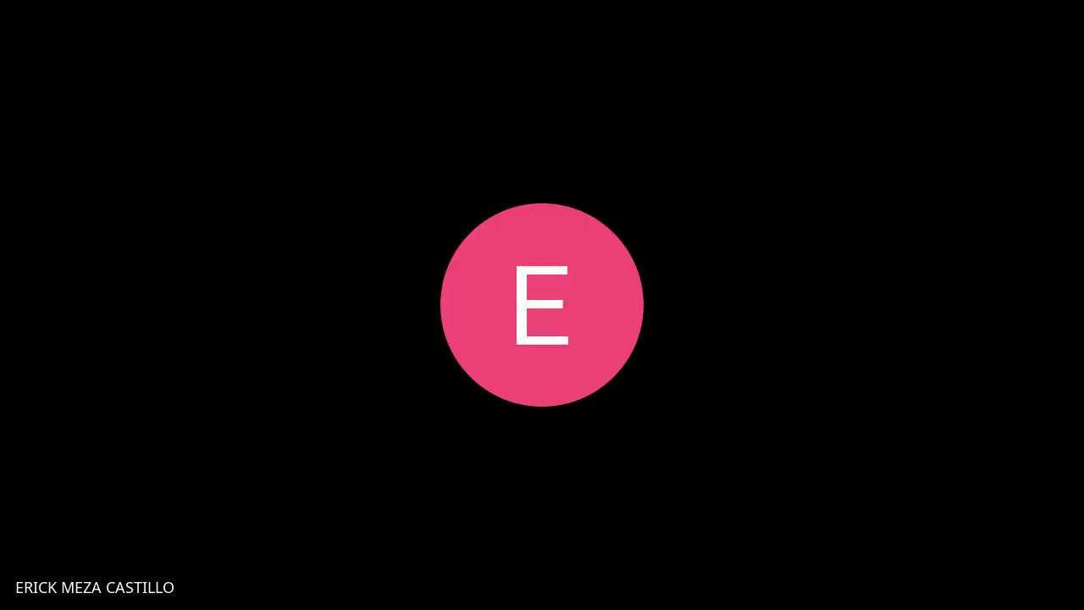